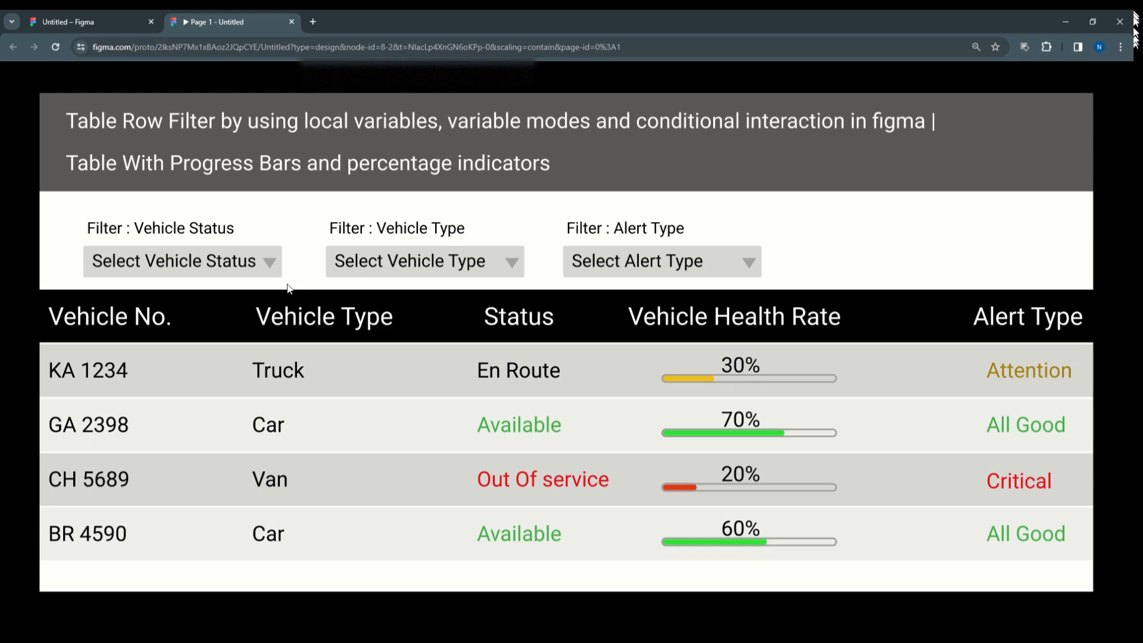
Inspect the options offered by the Vehicle Status, Vehicle Type and Alert Type filters in the prototype.
click(253, 265)
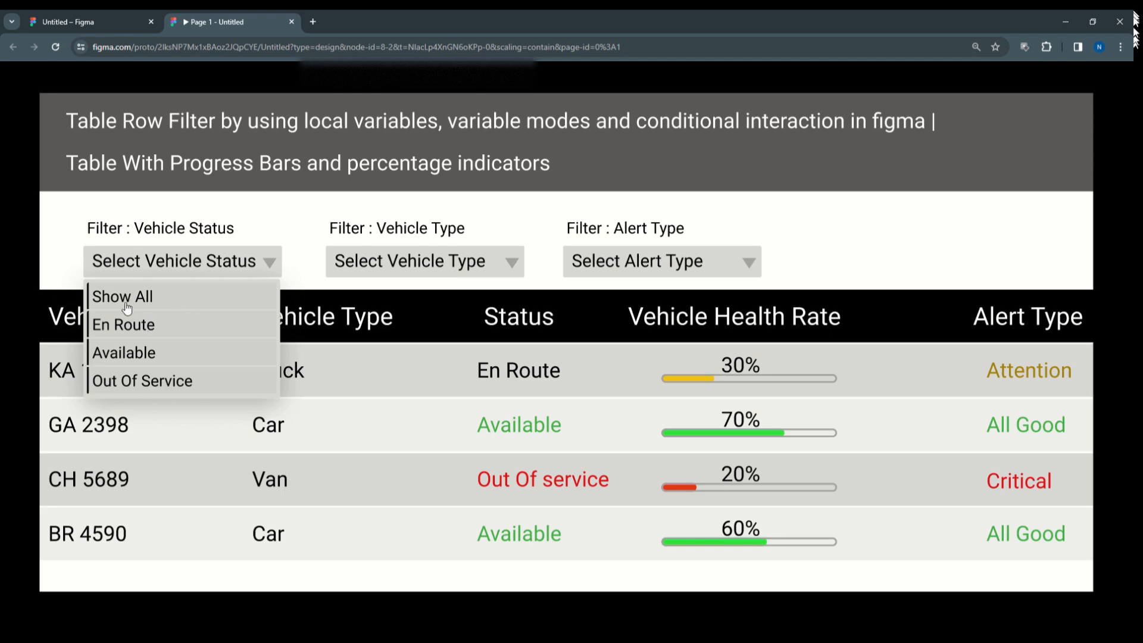
click(309, 259)
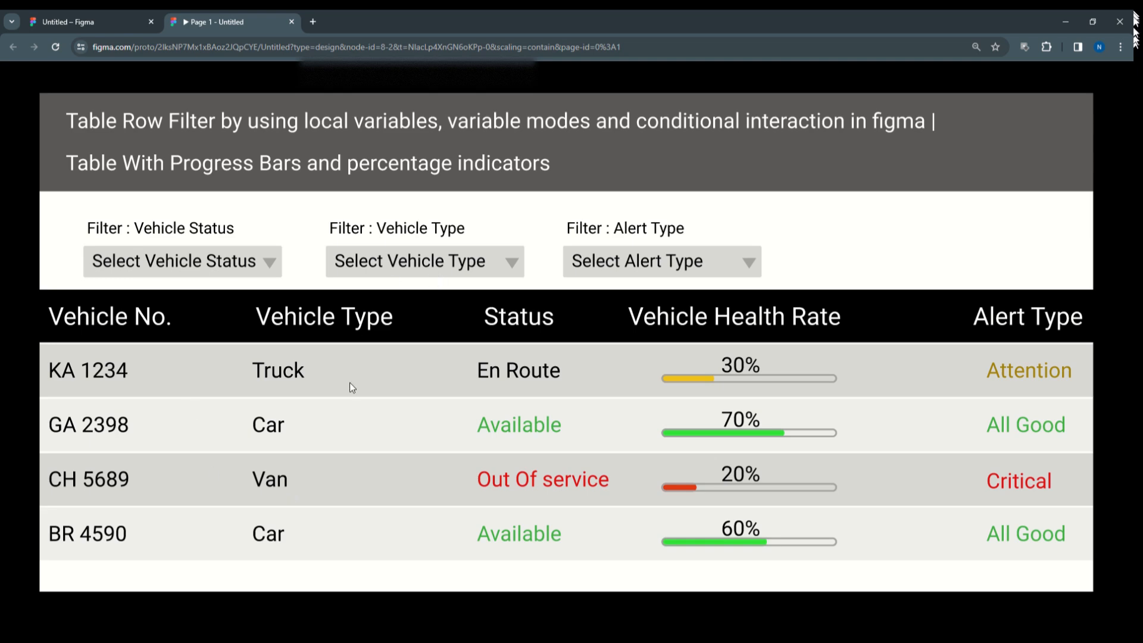
click(464, 271)
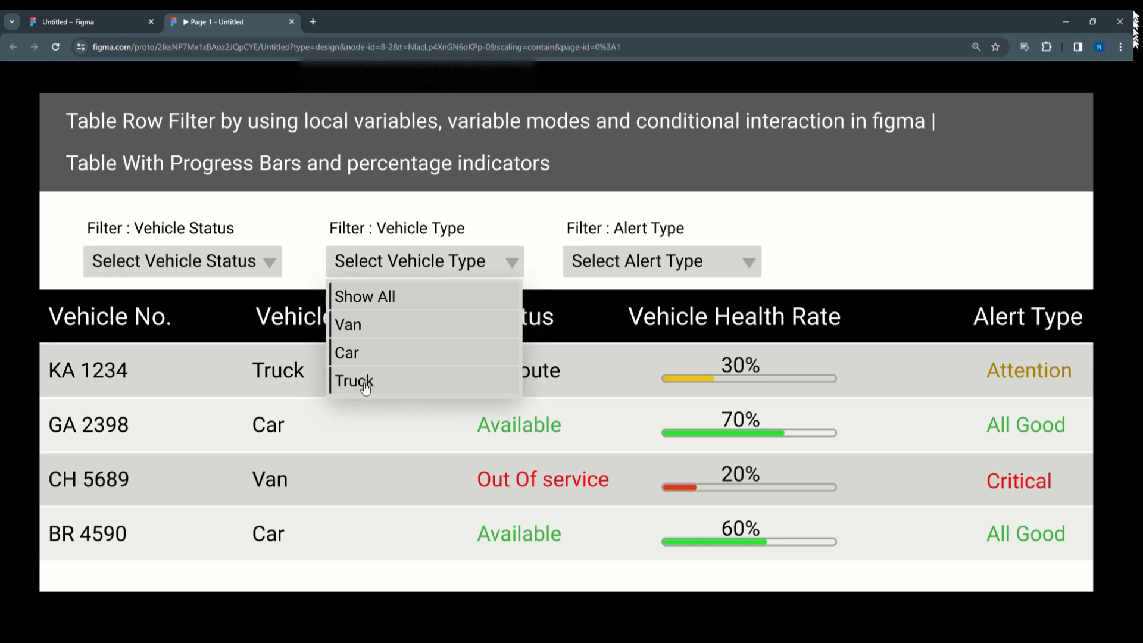
click(473, 261)
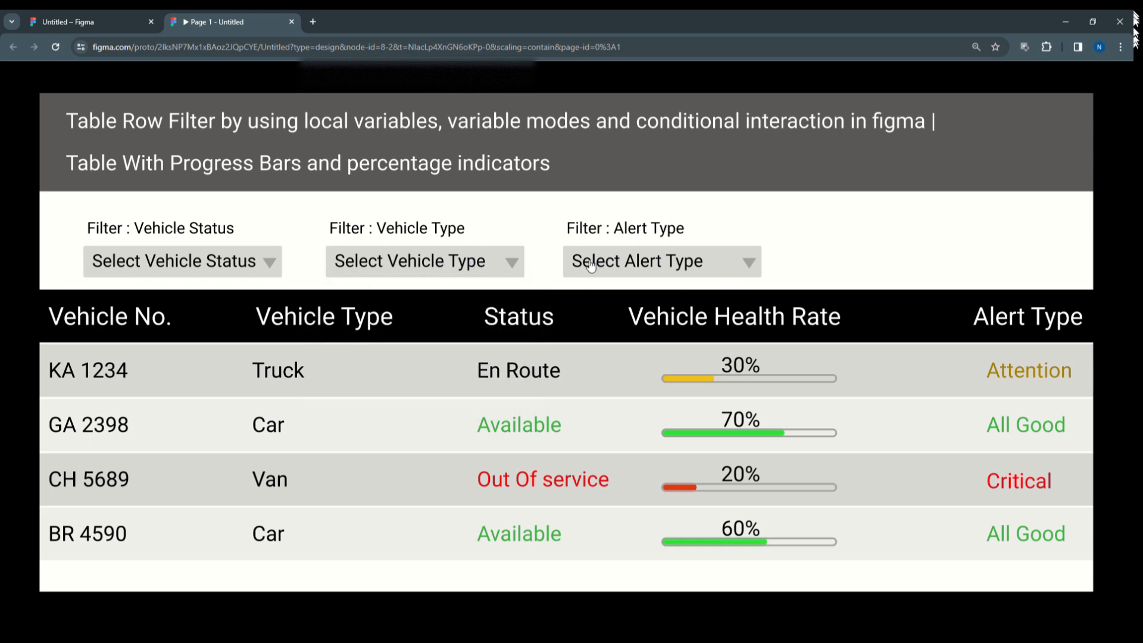
click(640, 260)
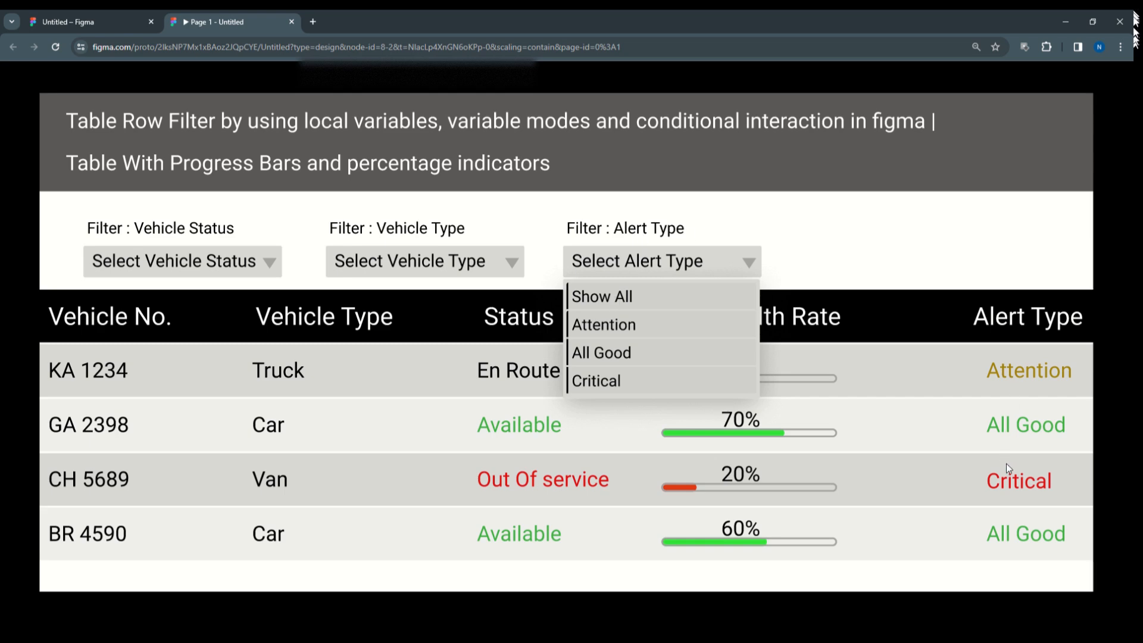
click(734, 257)
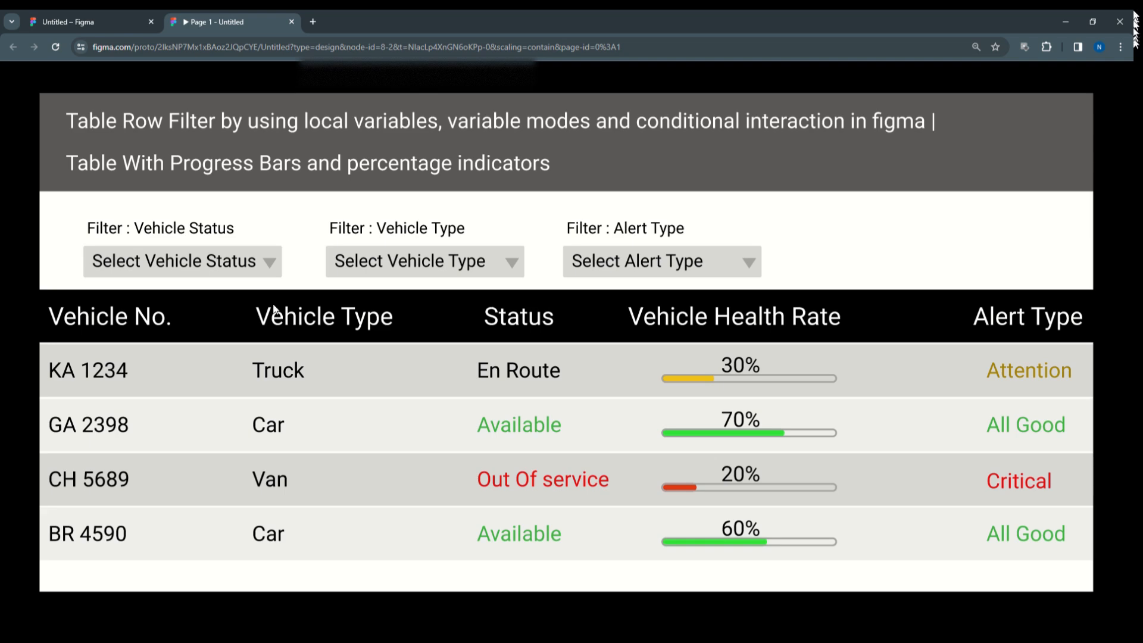
Test the Vehicle Status filter with En Route, Available and Out Of Service, ending on Show All.
click(266, 264)
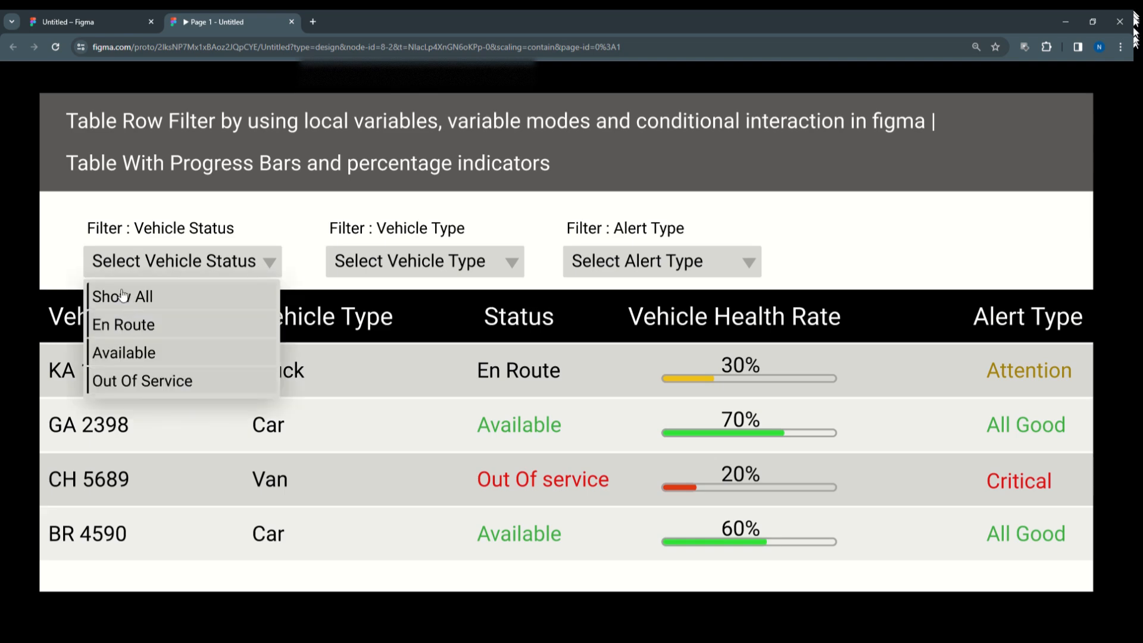
click(119, 326)
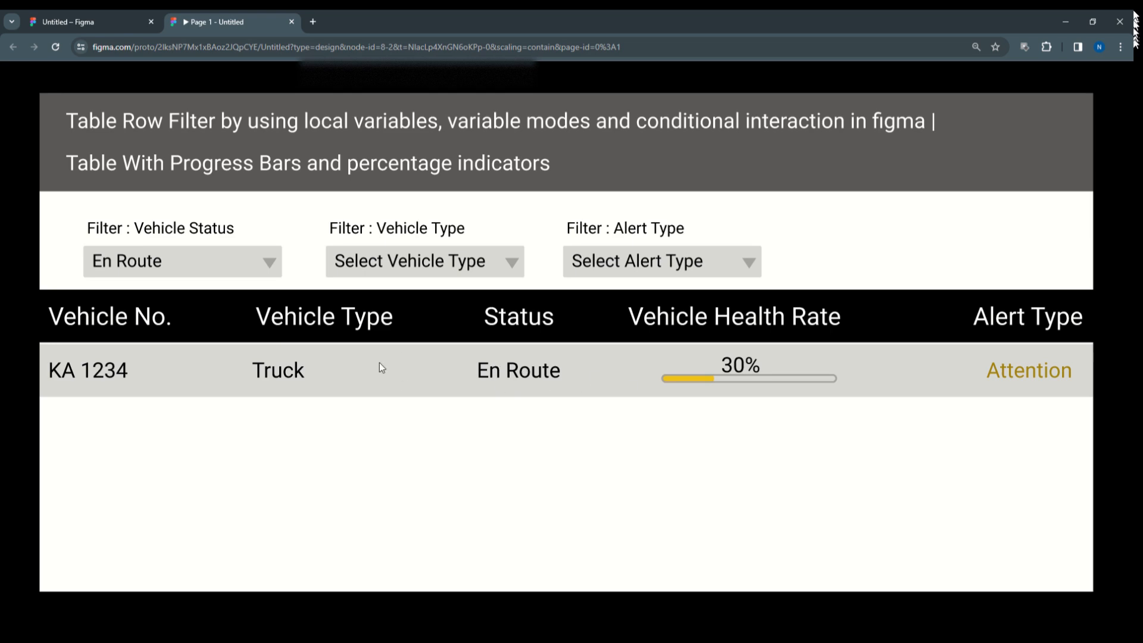
click(207, 269)
click(142, 356)
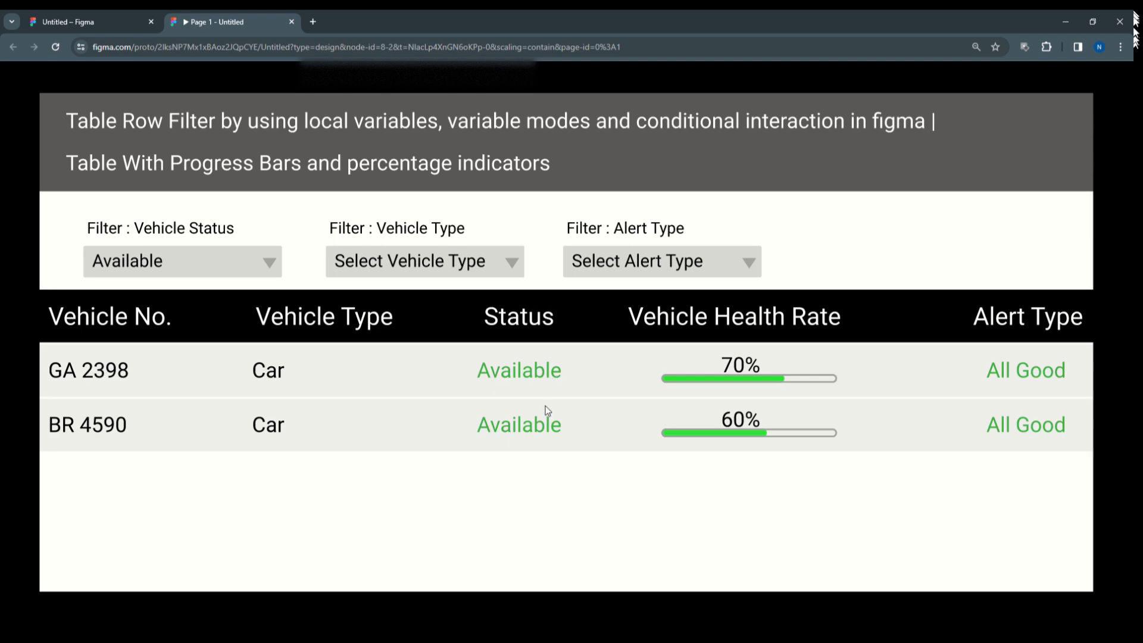
click(234, 264)
click(172, 379)
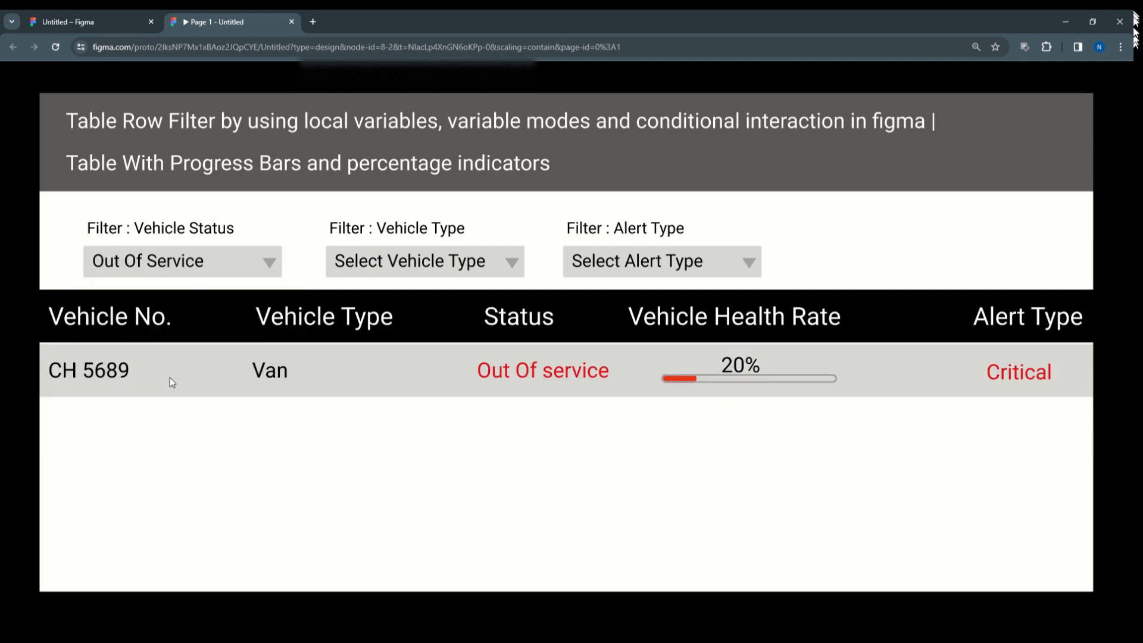
click(432, 269)
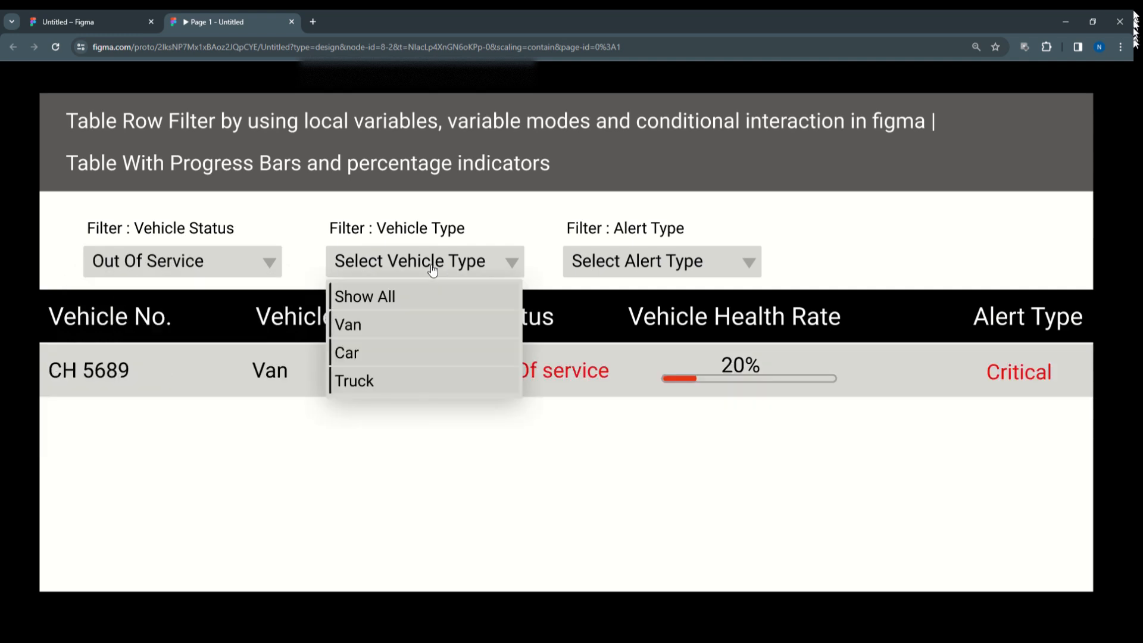
click(219, 260)
click(146, 295)
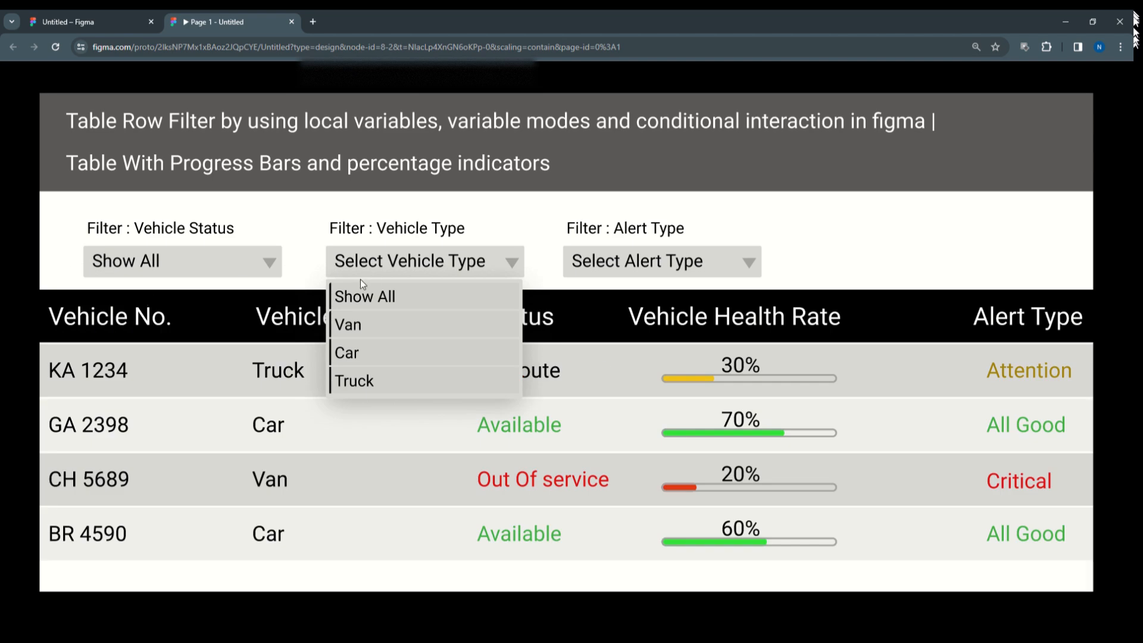
Test the Vehicle Type filter with the values Van, Car and Truck.
click(360, 328)
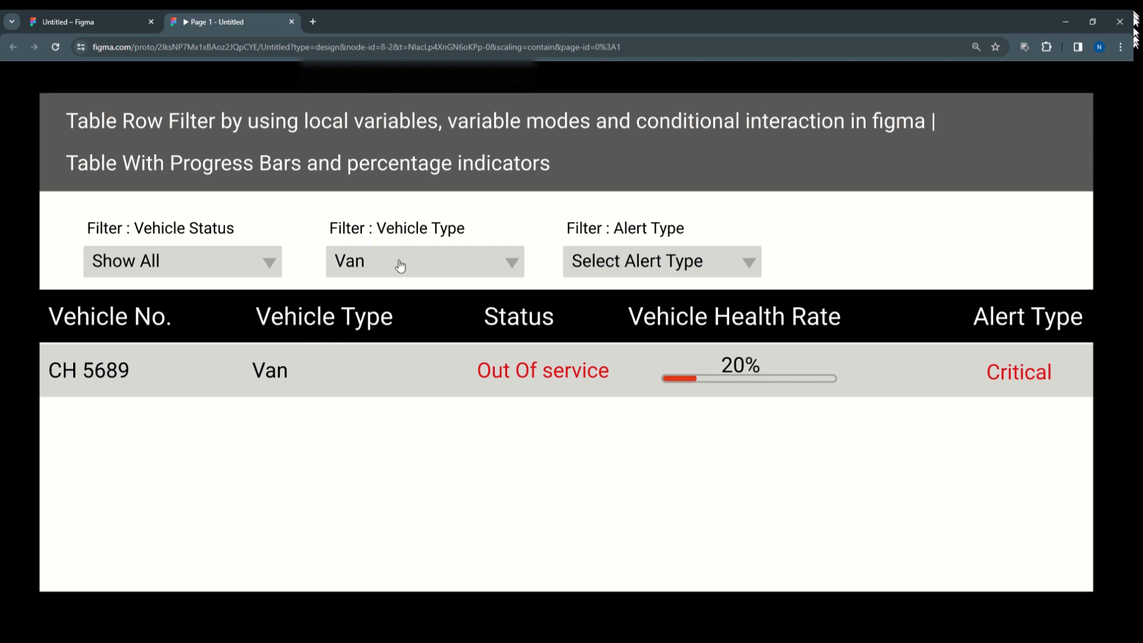
click(397, 261)
click(361, 347)
click(397, 275)
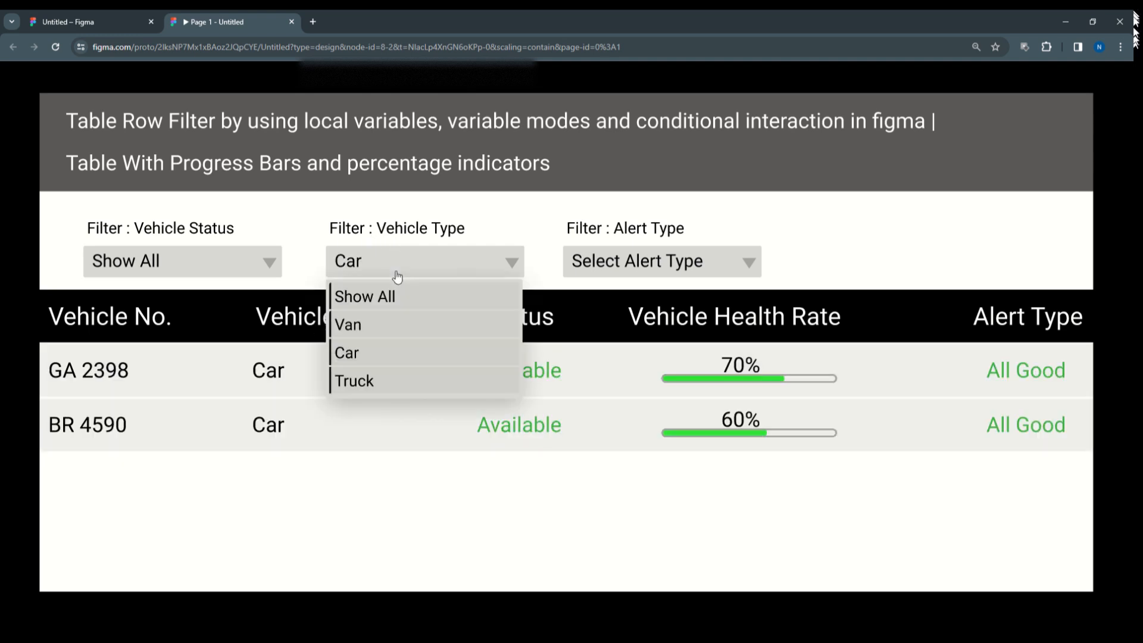
click(359, 378)
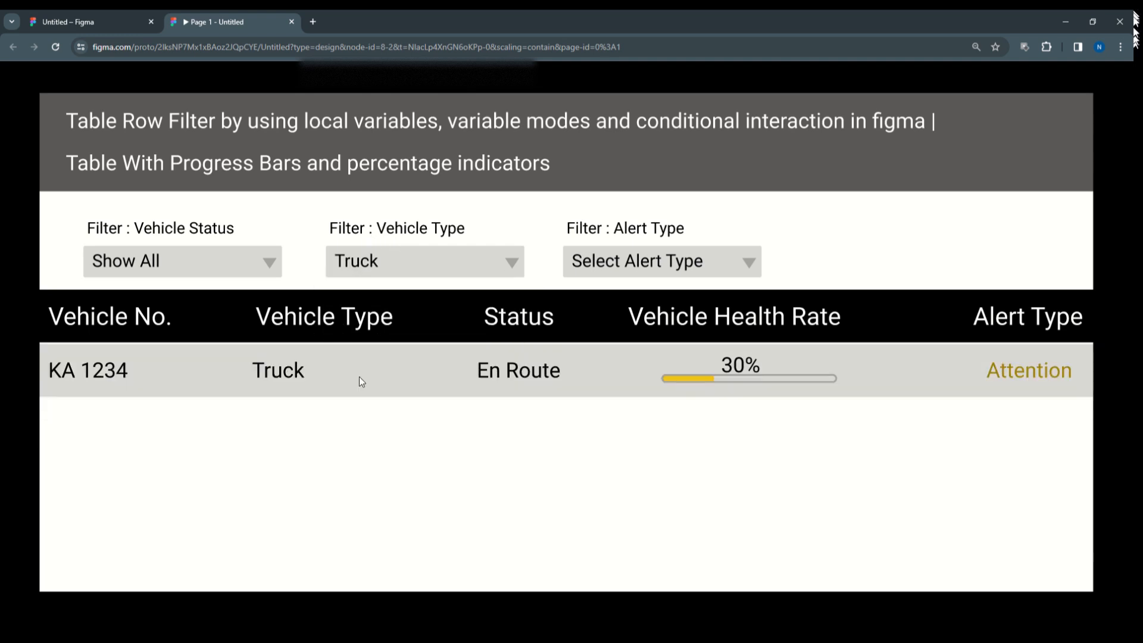
Test the Alert Type filter with Attention, All Good, Critical and Attention again, ending on Show All.
click(651, 272)
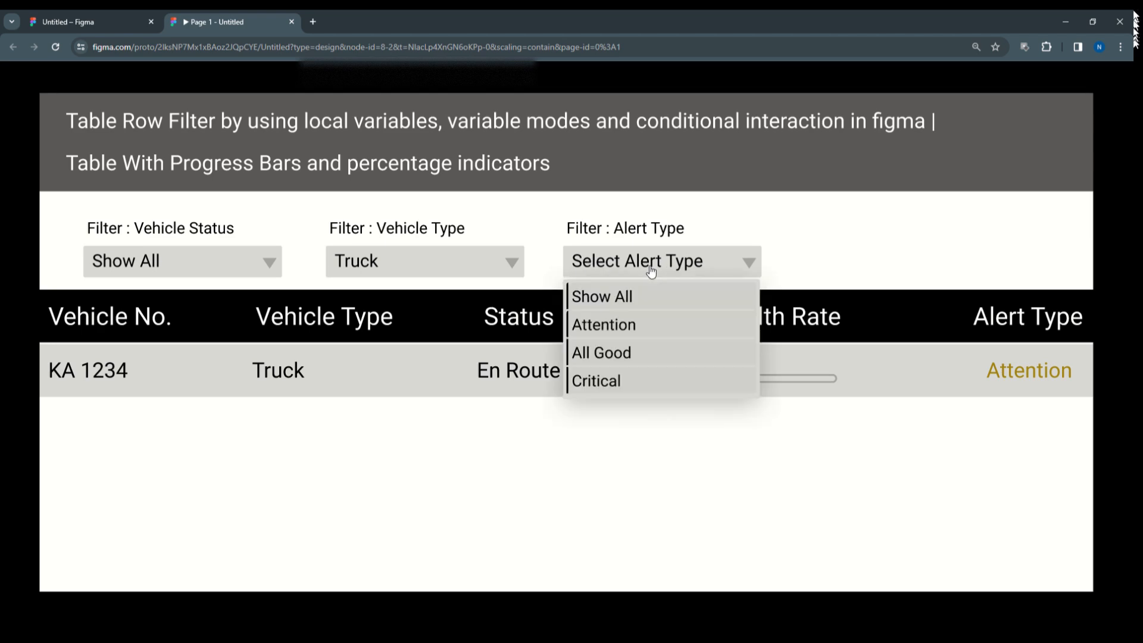
click(596, 330)
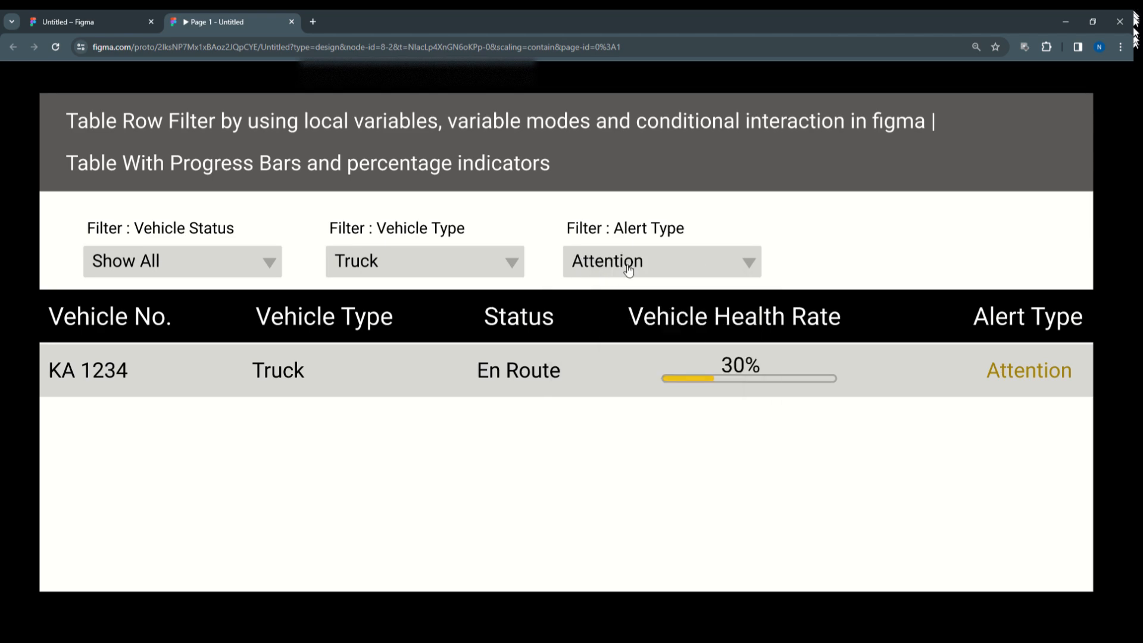
click(633, 266)
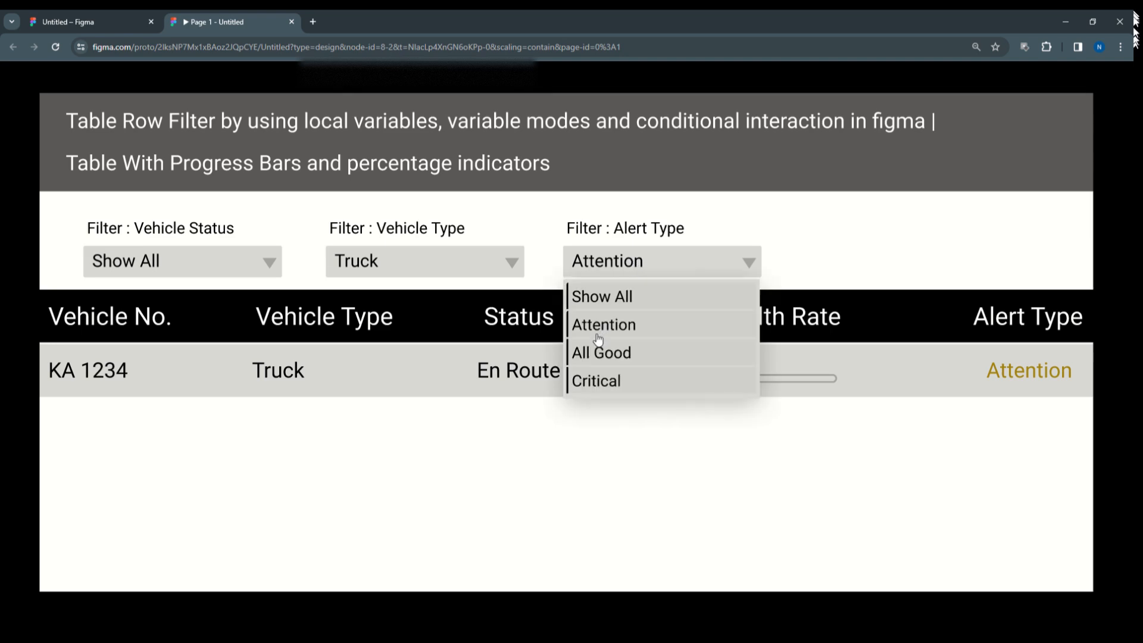
click(600, 354)
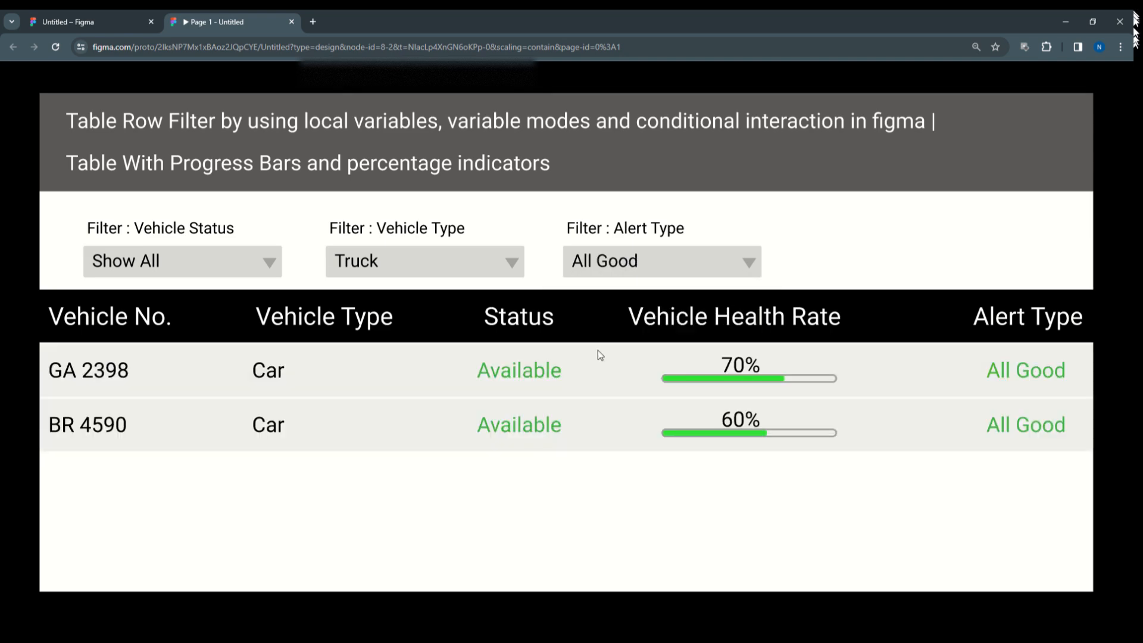
click(634, 262)
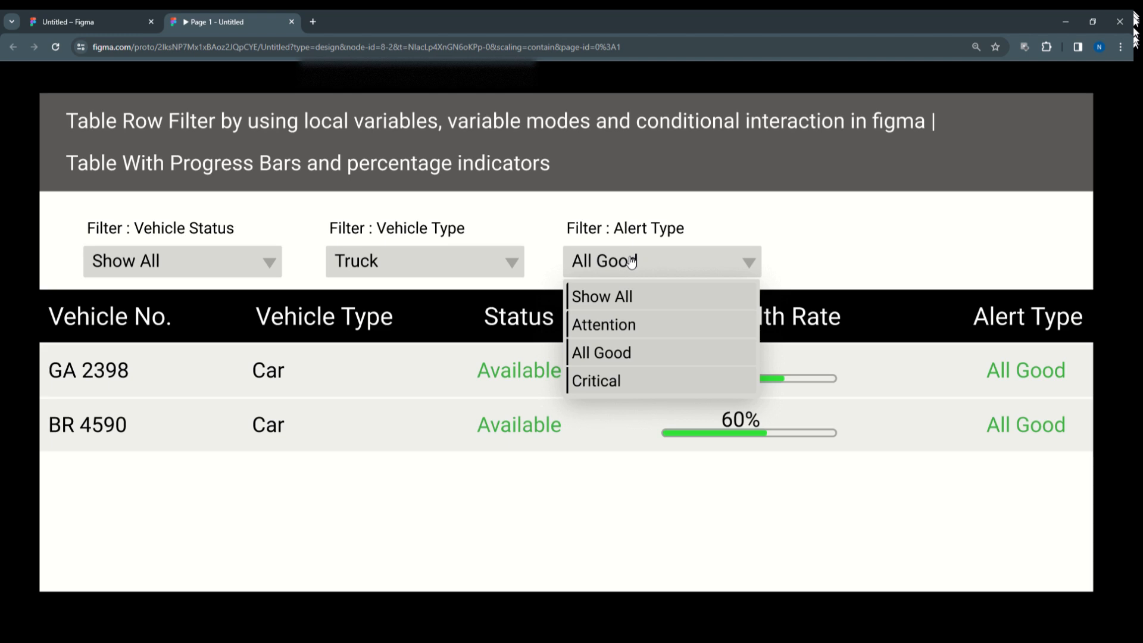
click(609, 379)
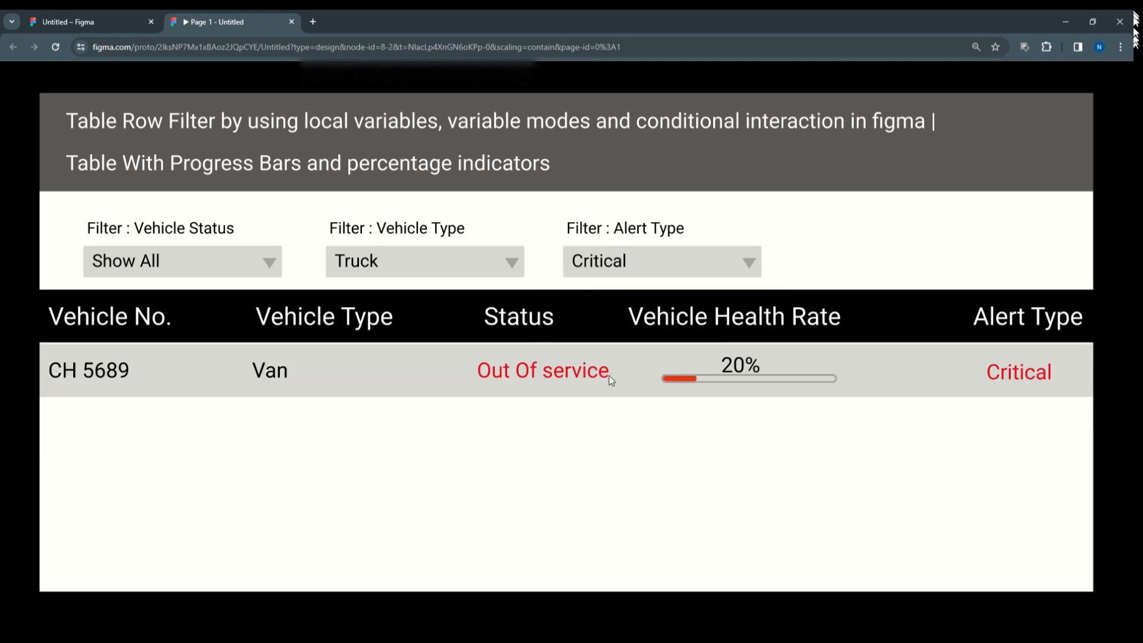
click(587, 268)
click(587, 323)
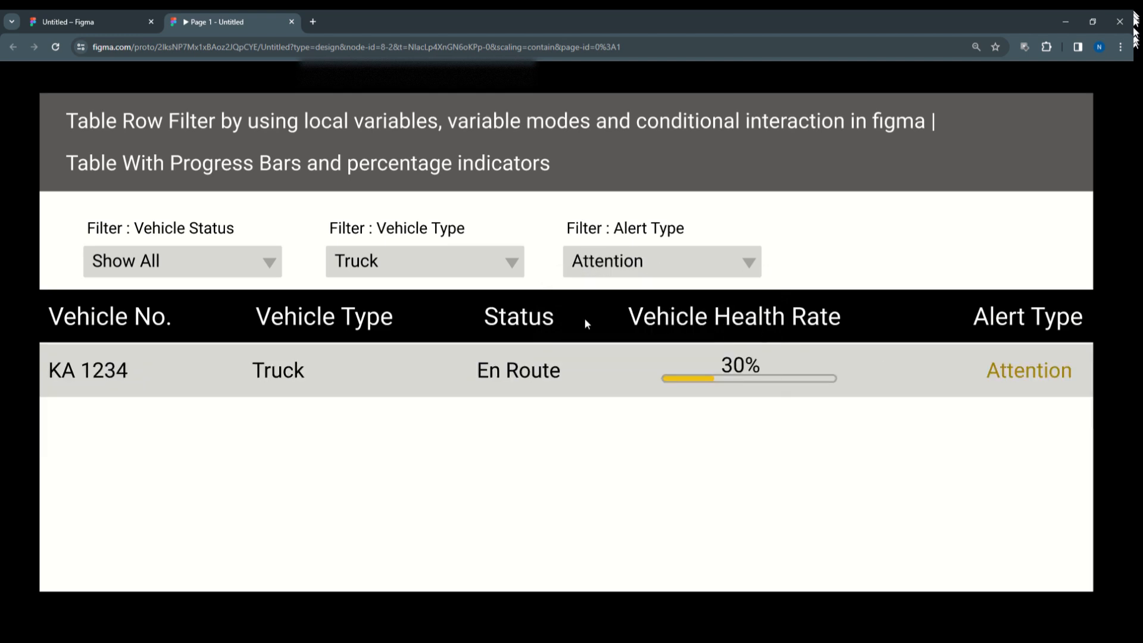
click(683, 262)
click(617, 298)
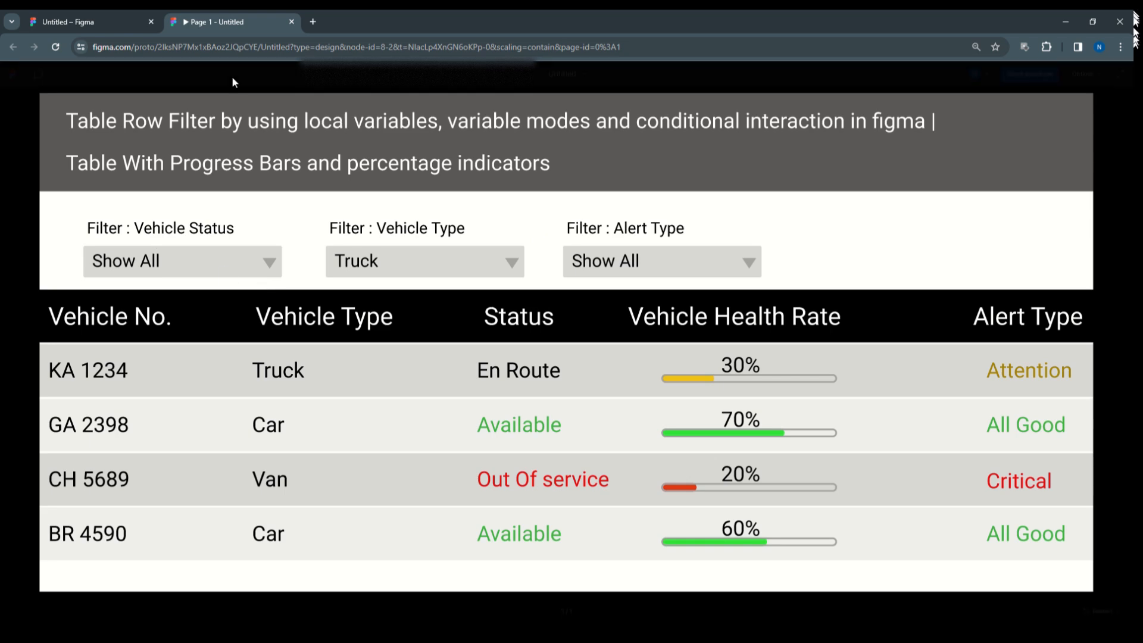
Switch to the Untitled design file and draw a new frame of about 1829 × 789 beside the cover image.
click(89, 22)
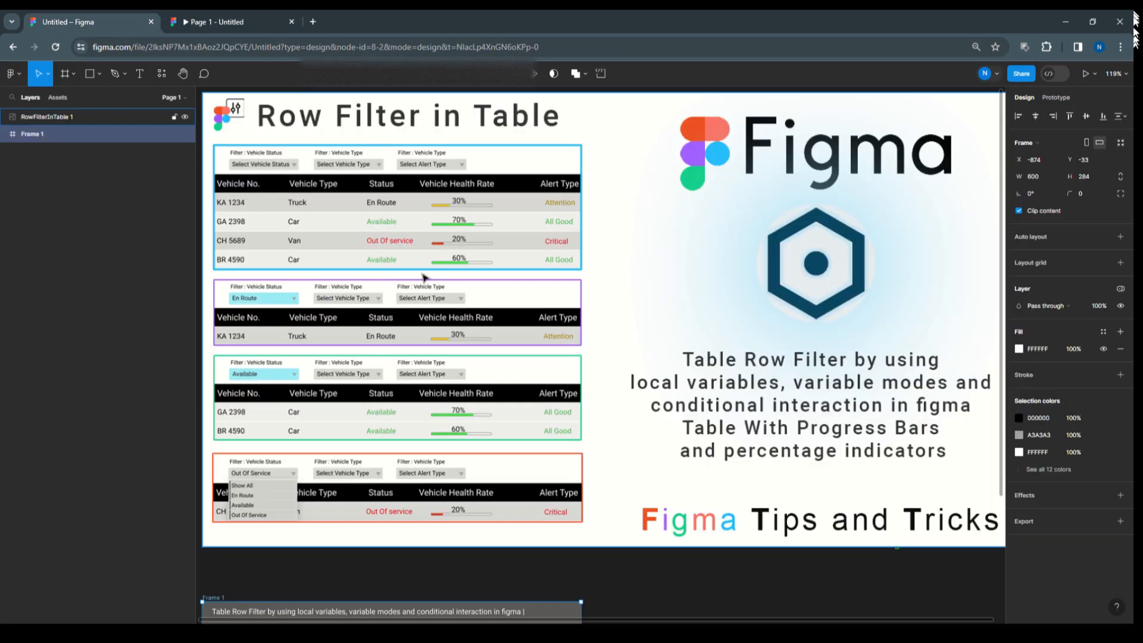
scroll(258, 240, down, 10)
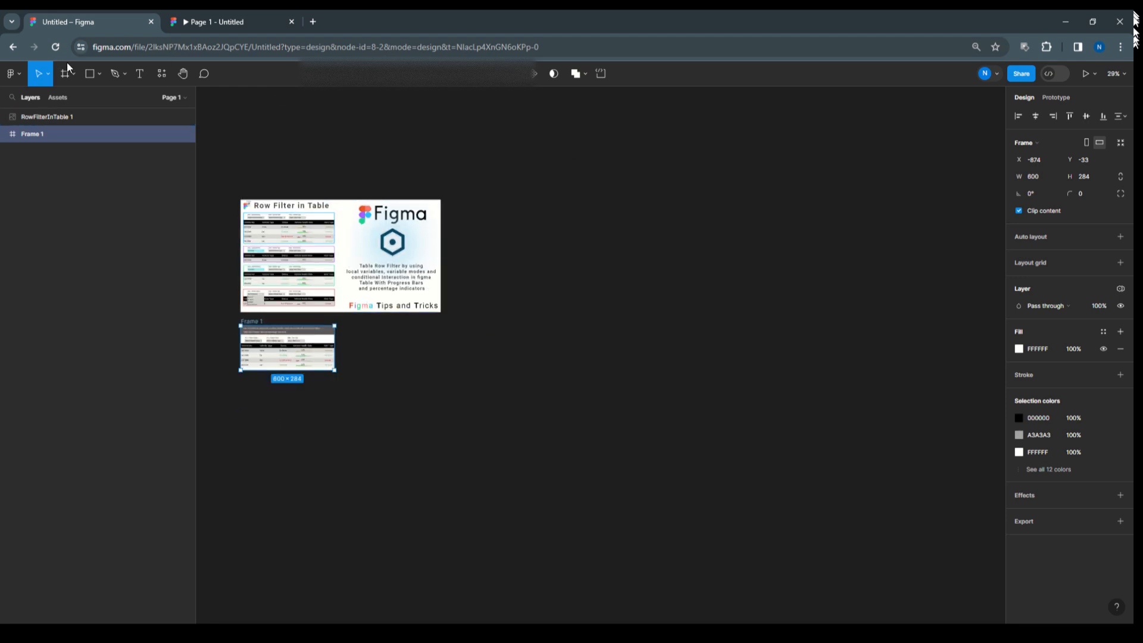
click(73, 77)
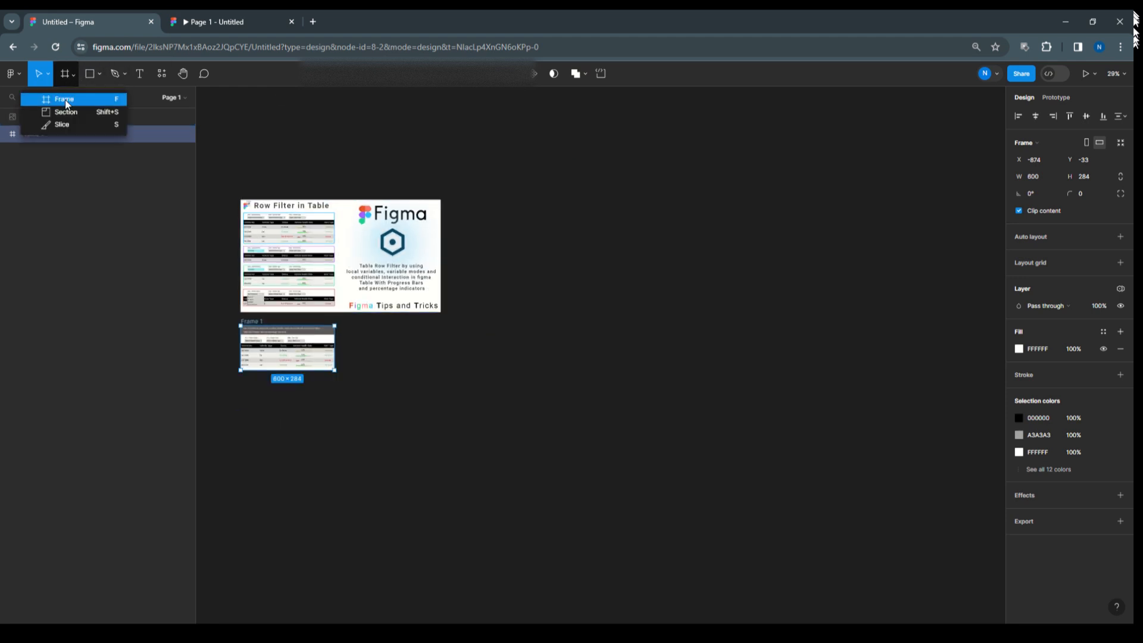
click(66, 99)
drag(482, 200, 768, 324)
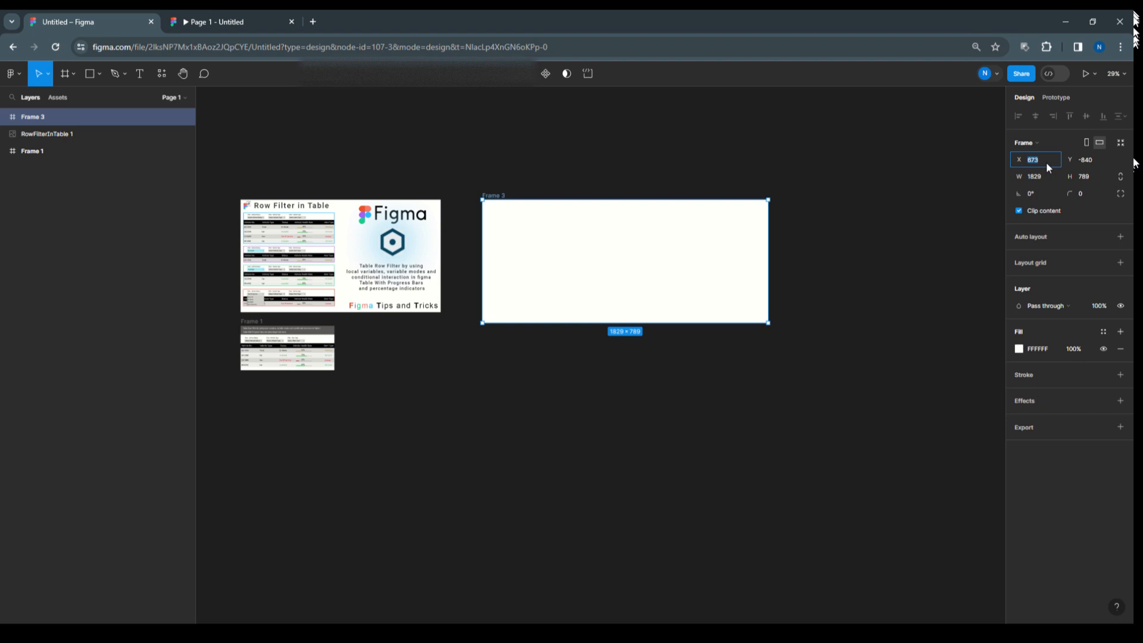
Set the new frame's position to X 600, Y 30 and its size to 600 × 30.
click(1046, 161)
text(600)
key(Tab)
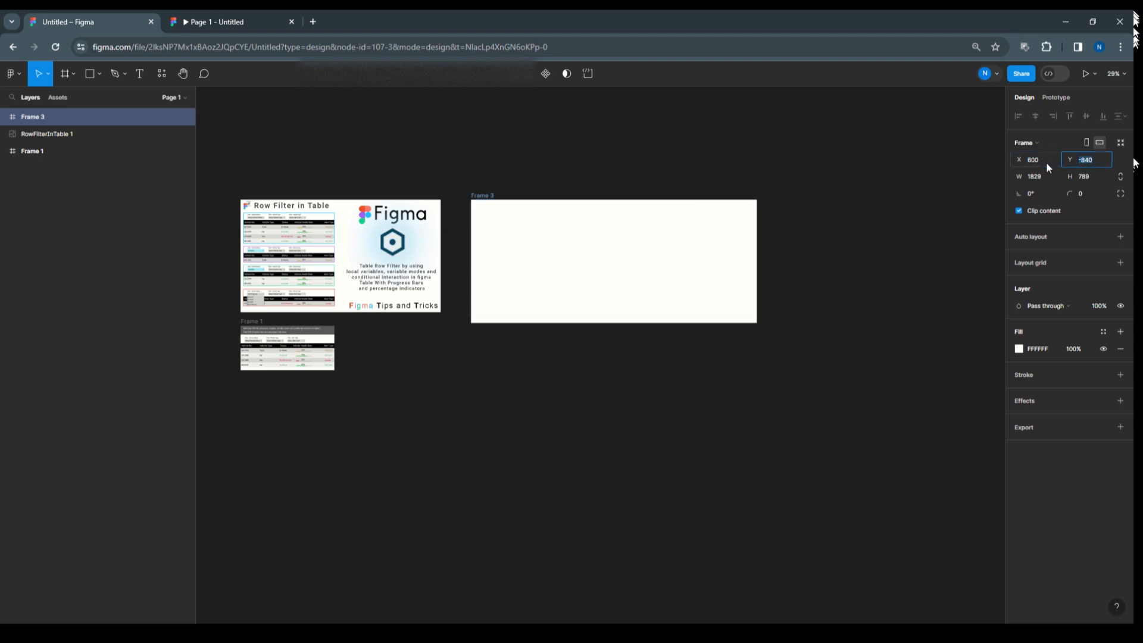
text(30)
key(Return)
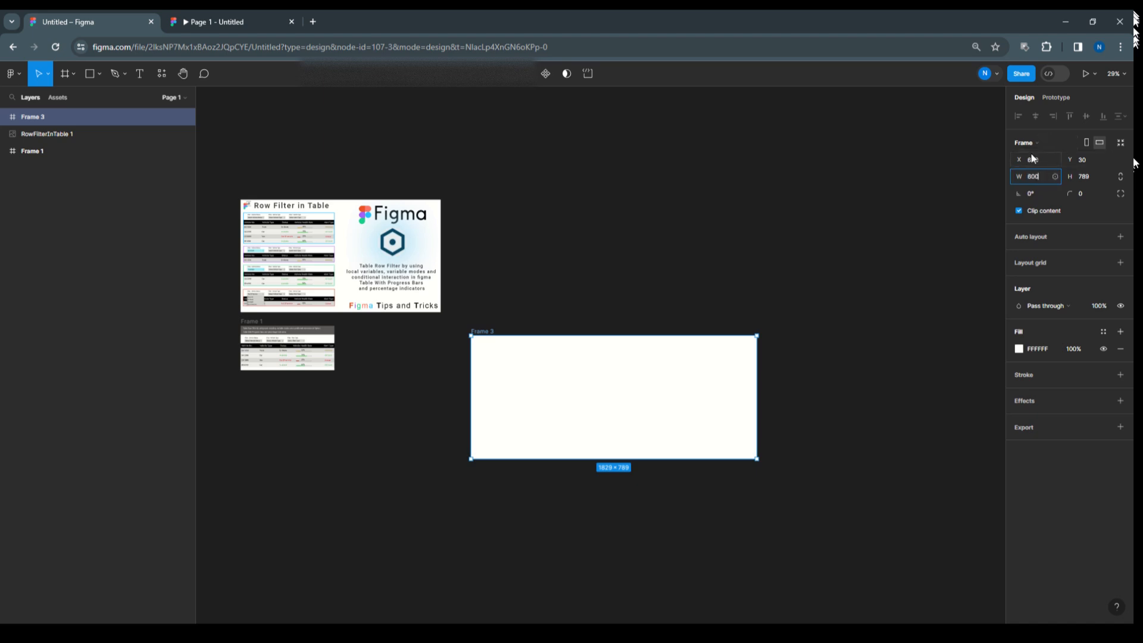
key(Tab)
text(30)
key(Return)
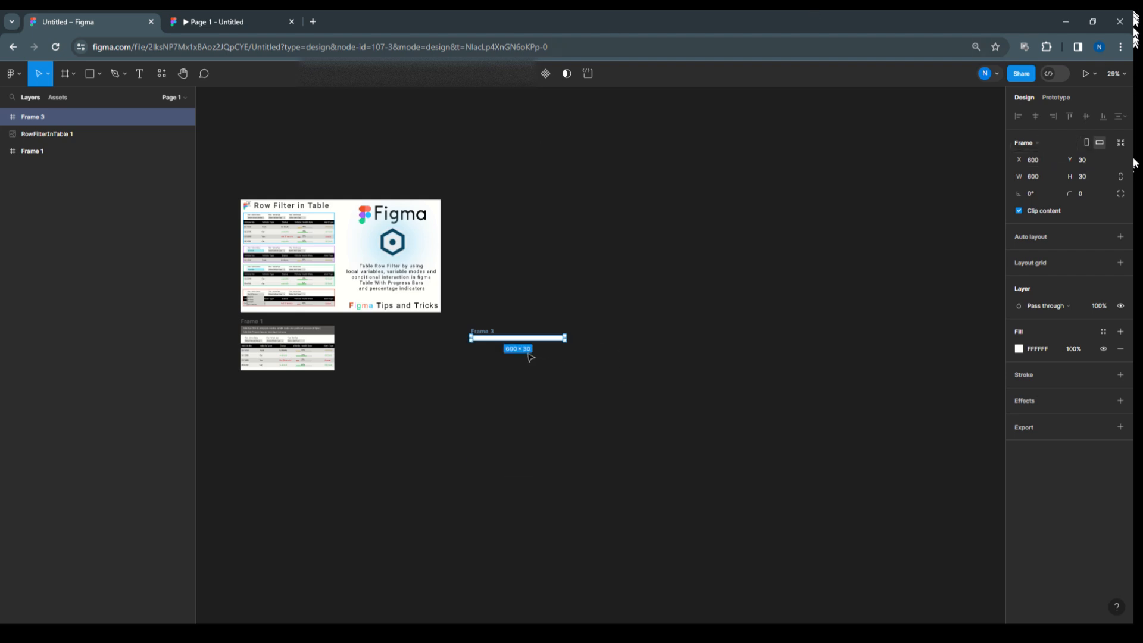
Move the new frame beside the cover image's upper edge, at about X 481, Y -833, and stretch its height to about 336.
scroll(530, 357, up, 5)
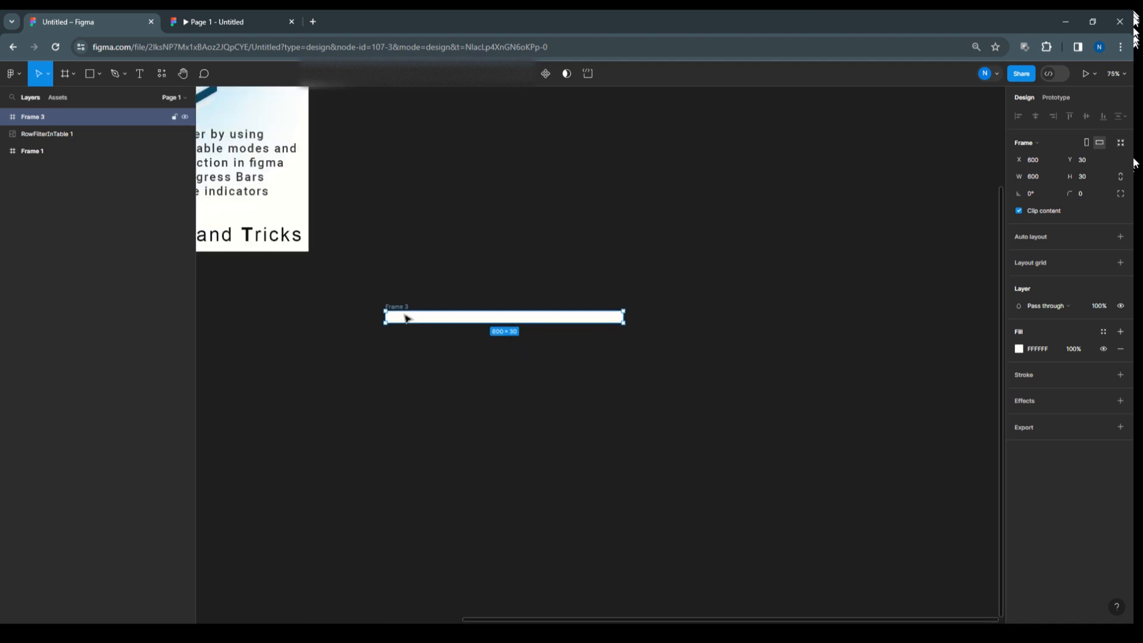
drag(420, 320, 360, 163)
scroll(375, 214, up, 4)
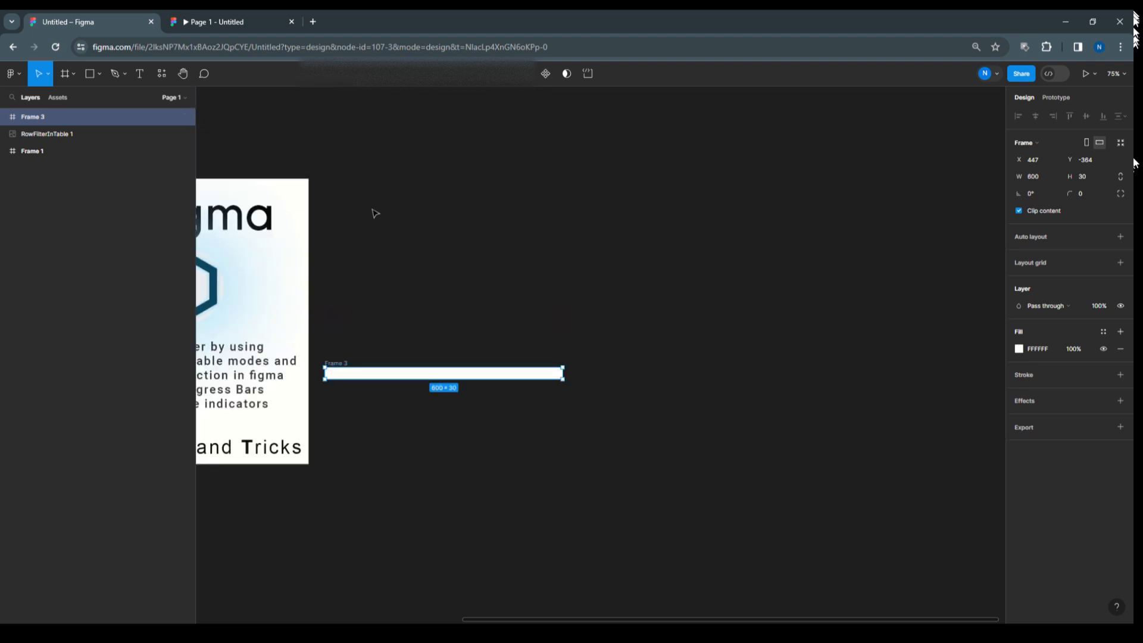
drag(375, 360, 393, 258)
drag(388, 373, 400, 190)
drag(521, 194, 518, 315)
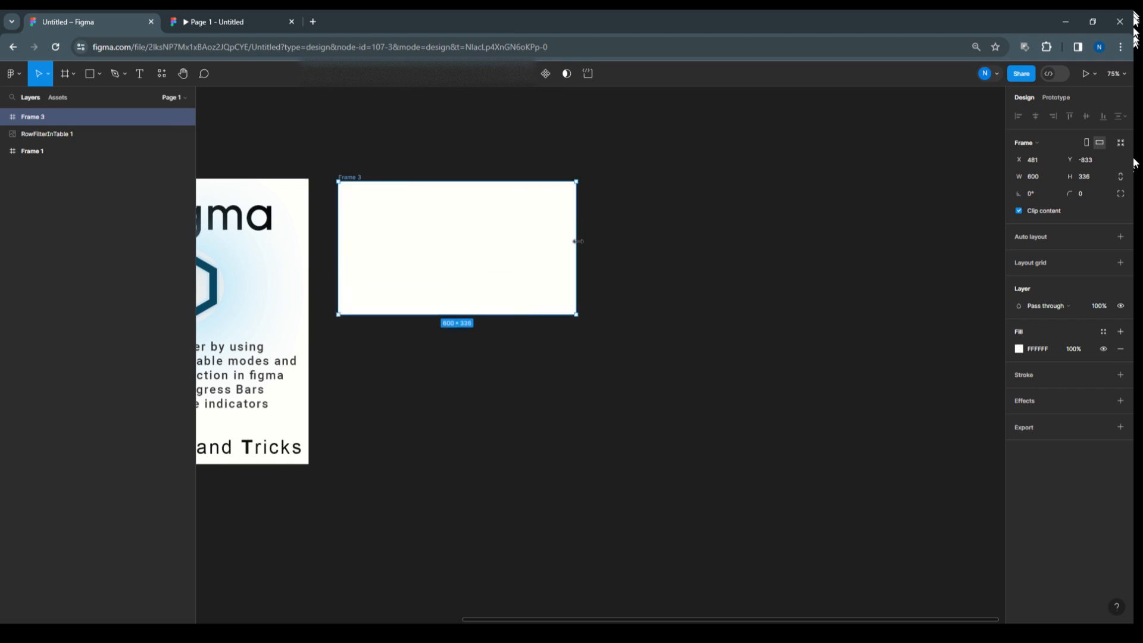
click(503, 113)
scroll(467, 153, up, 3)
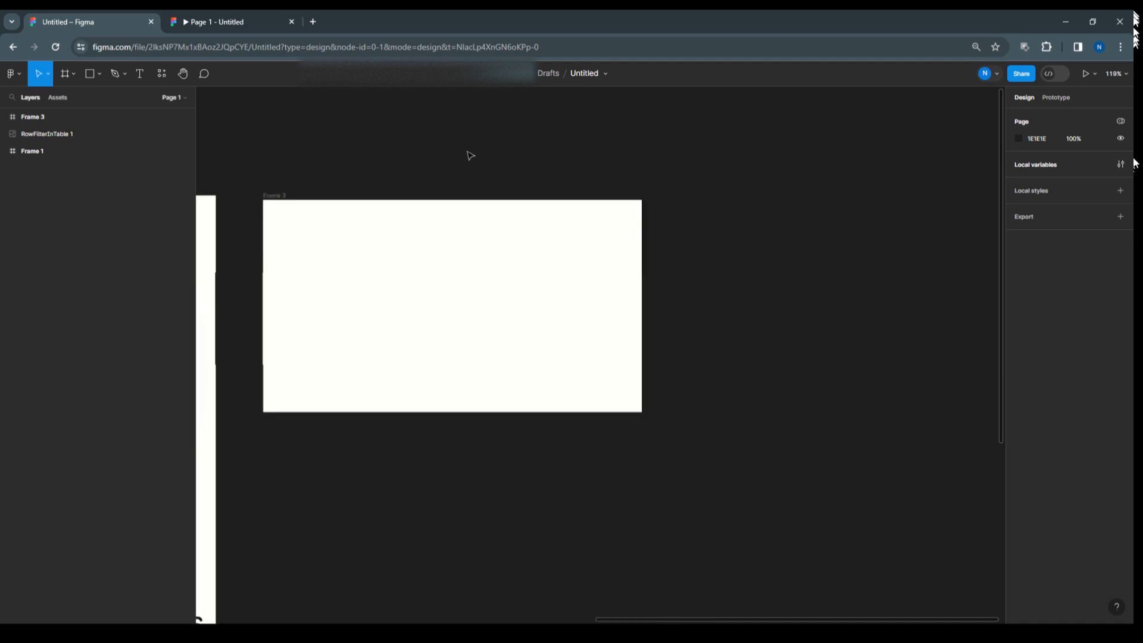
scroll(470, 156, up, 2)
drag(397, 276, 440, 282)
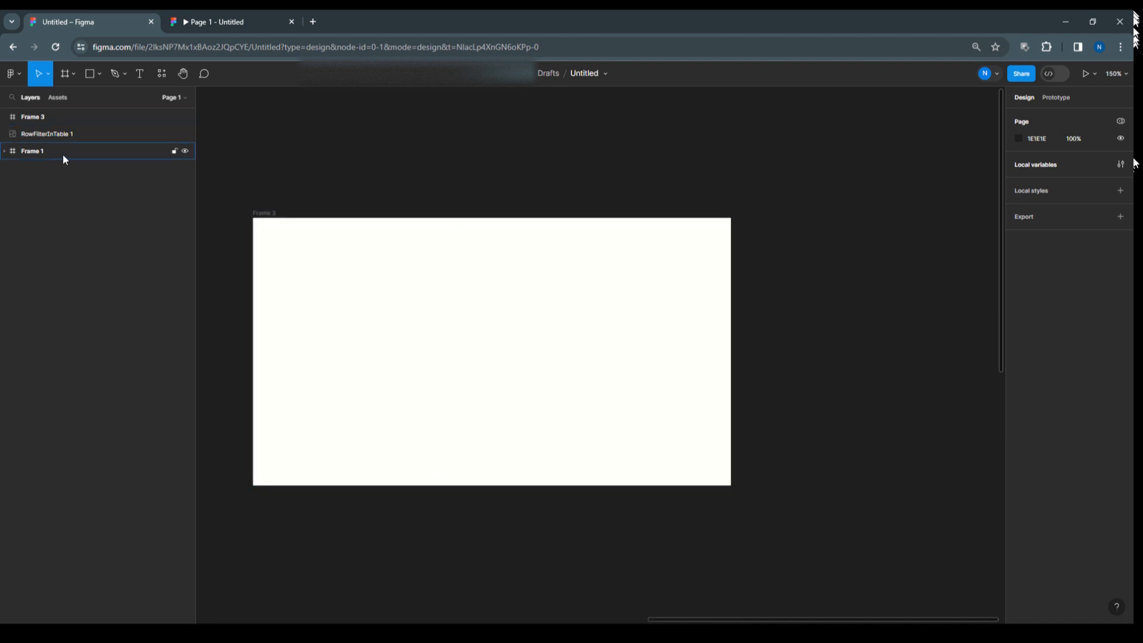
Draw a 600-wide rectangle across the upper edge of Frame 3 and set its height to 30.
click(96, 74)
click(85, 101)
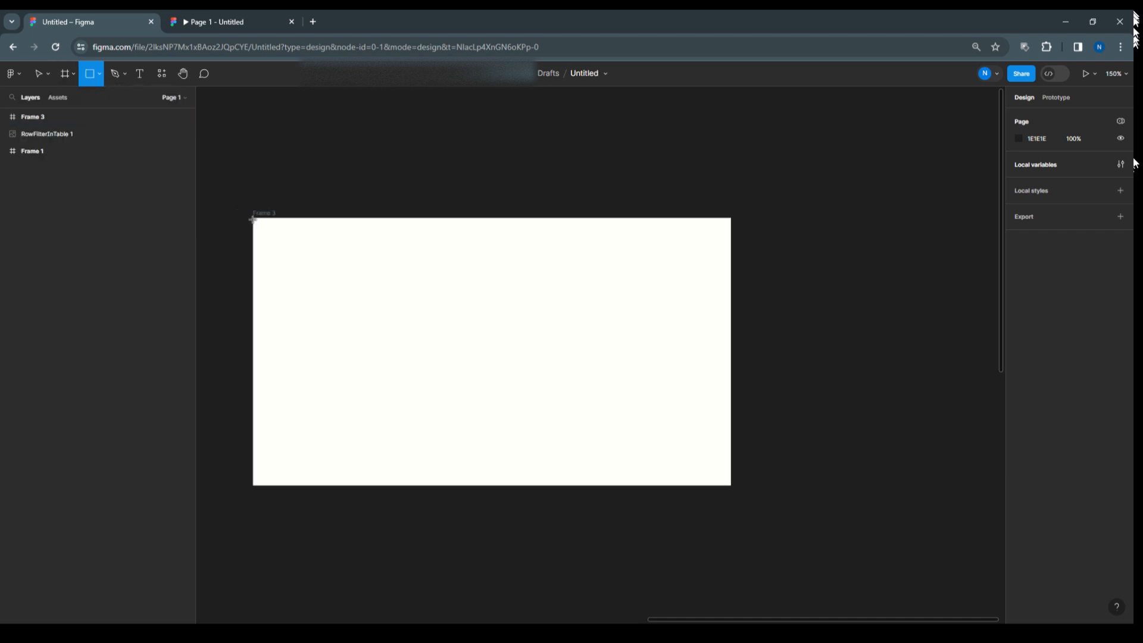
mouse_move(253, 216)
mouse_down()
mouse_move(331, 263)
mouse_move(730, 263)
mouse_up()
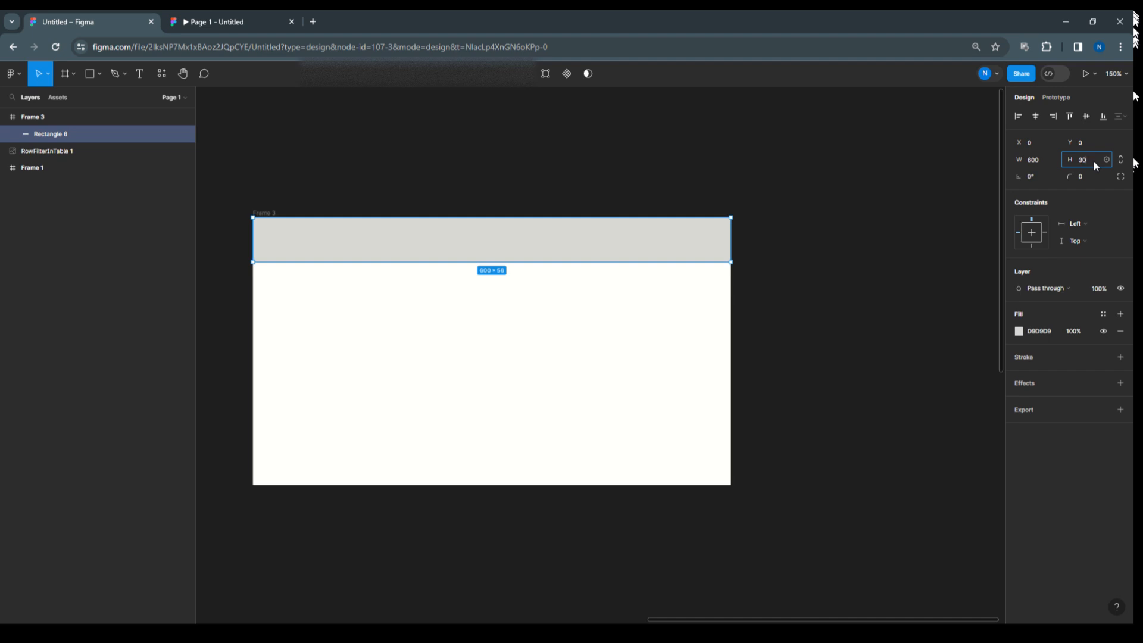
click(1093, 159)
text(30)
key(Return)
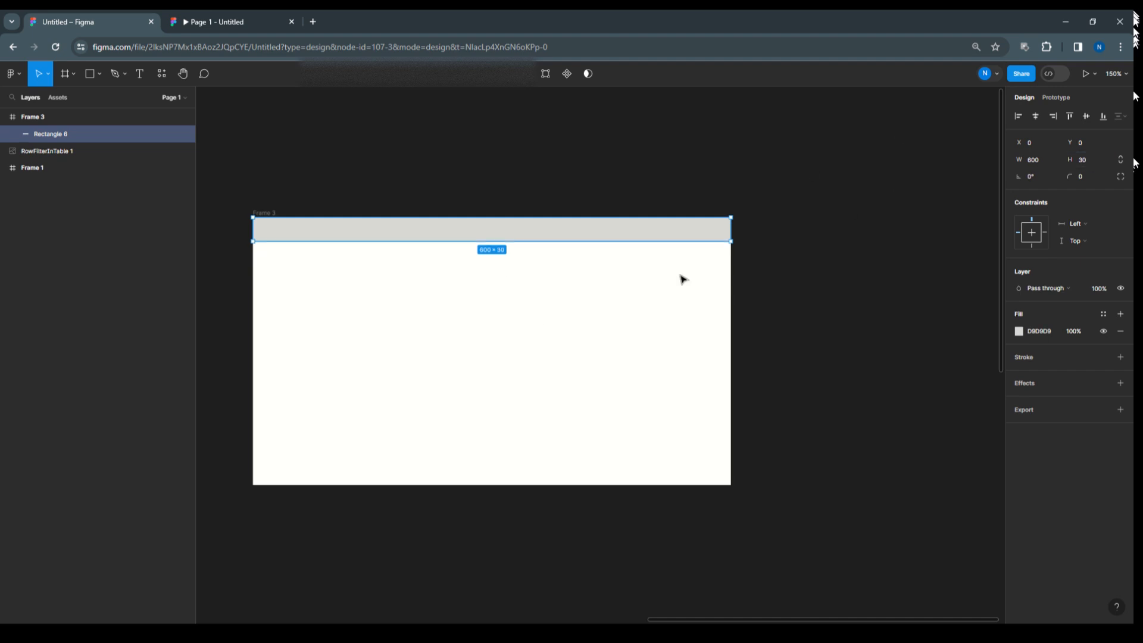
Fill the header rectangle with black from the document colors.
click(671, 255)
click(642, 238)
click(1021, 332)
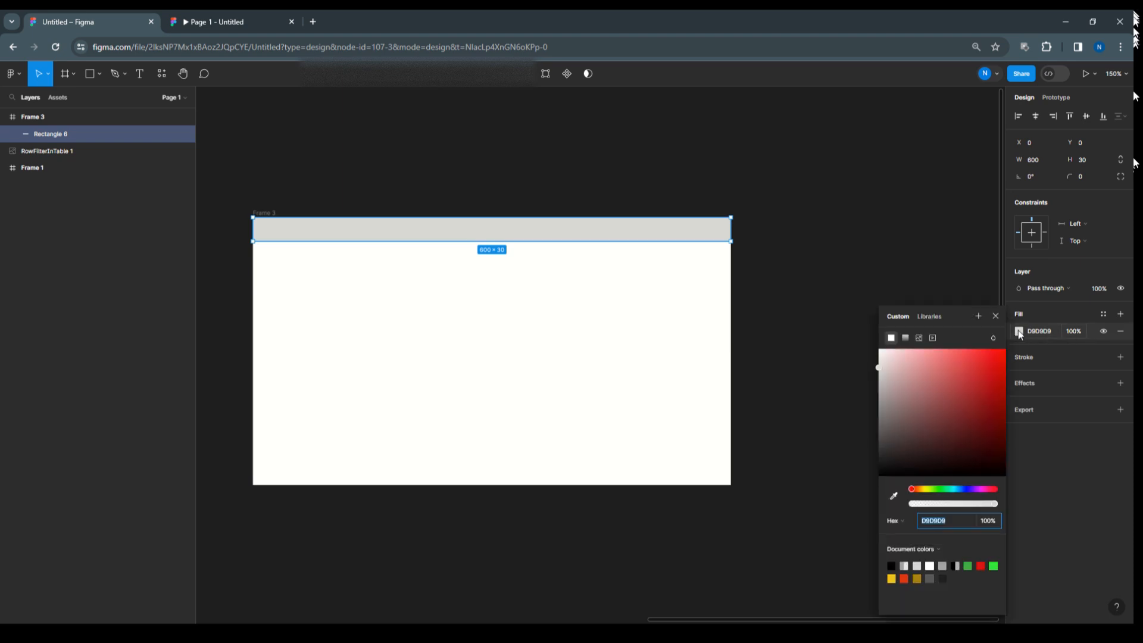
click(892, 565)
click(760, 225)
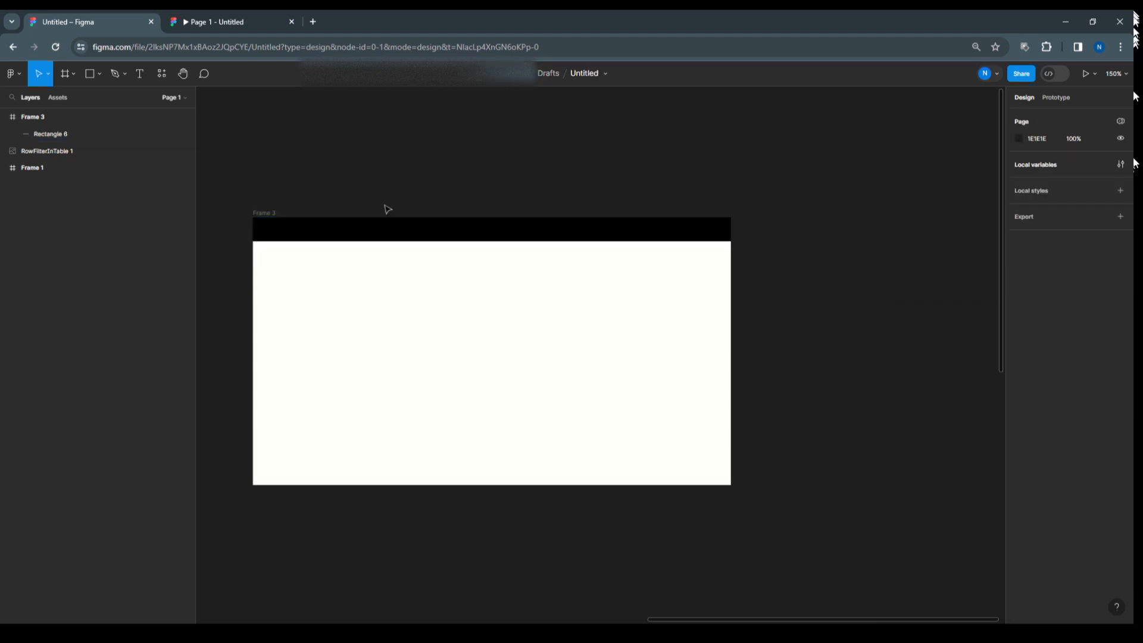
Add the text label "Vehicle No." near the left end of the black header bar.
scroll(387, 209, up, 3)
drag(416, 364, 460, 362)
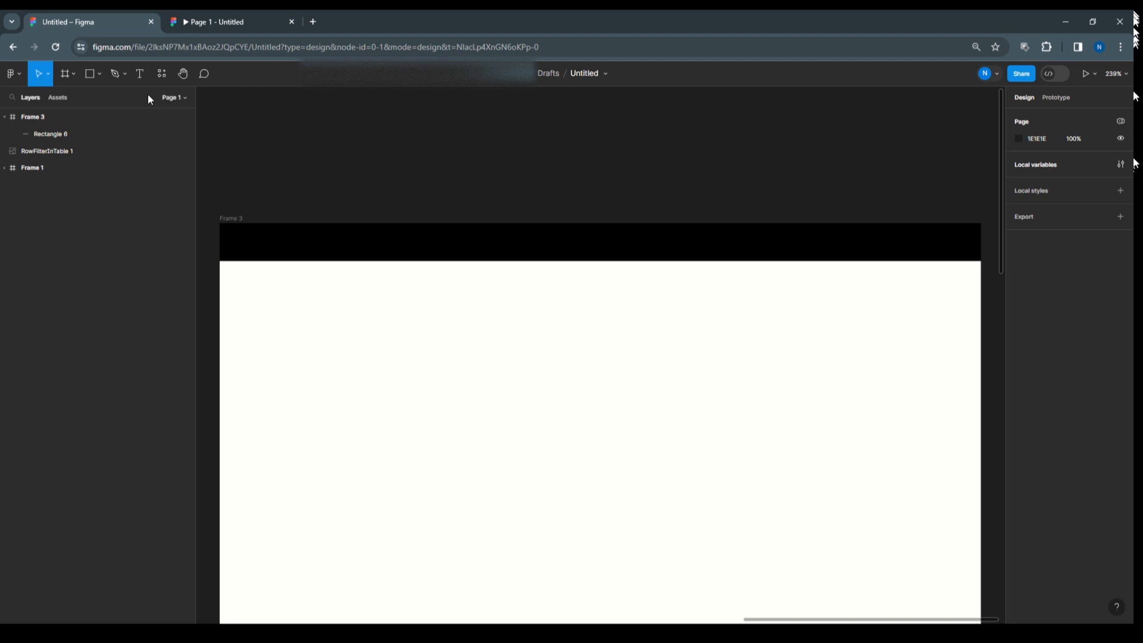
click(138, 74)
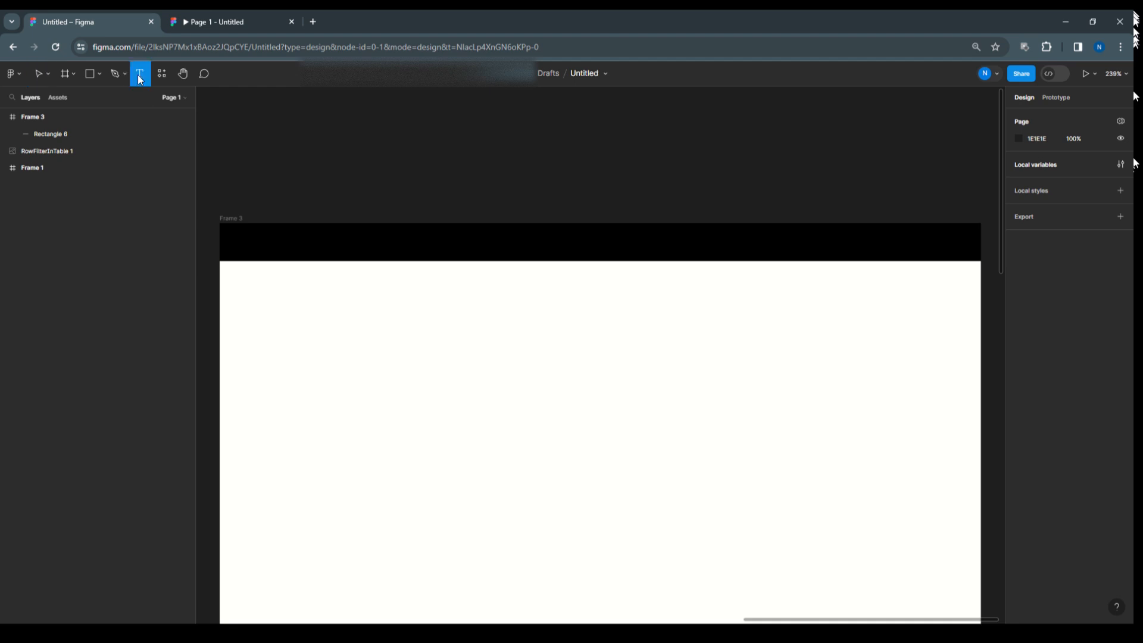
click(240, 240)
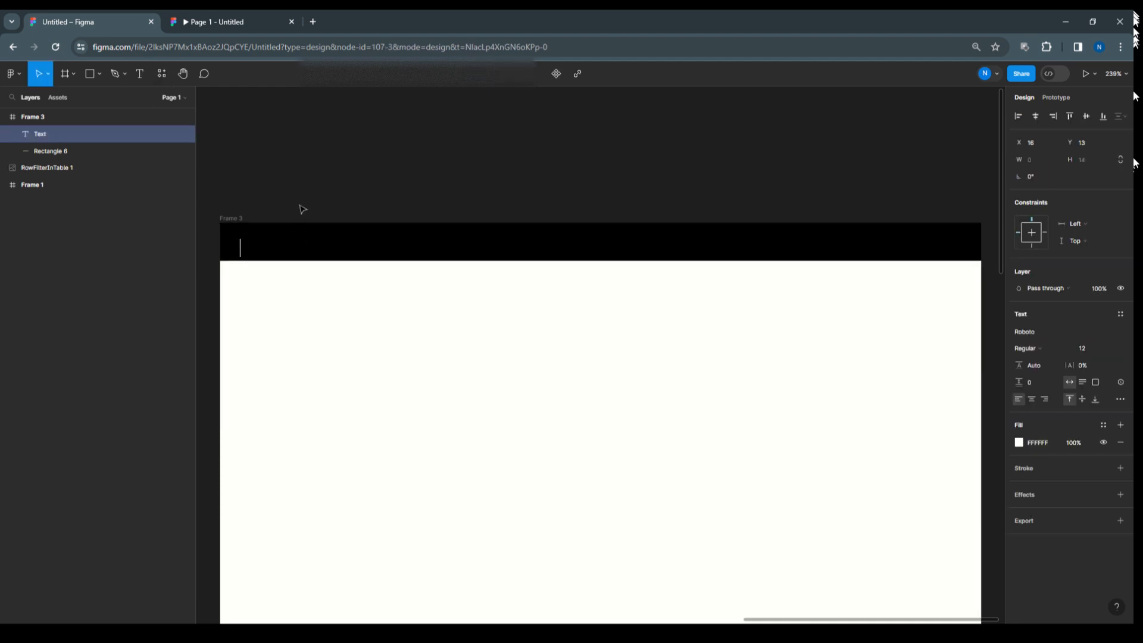
text(Vehicle)
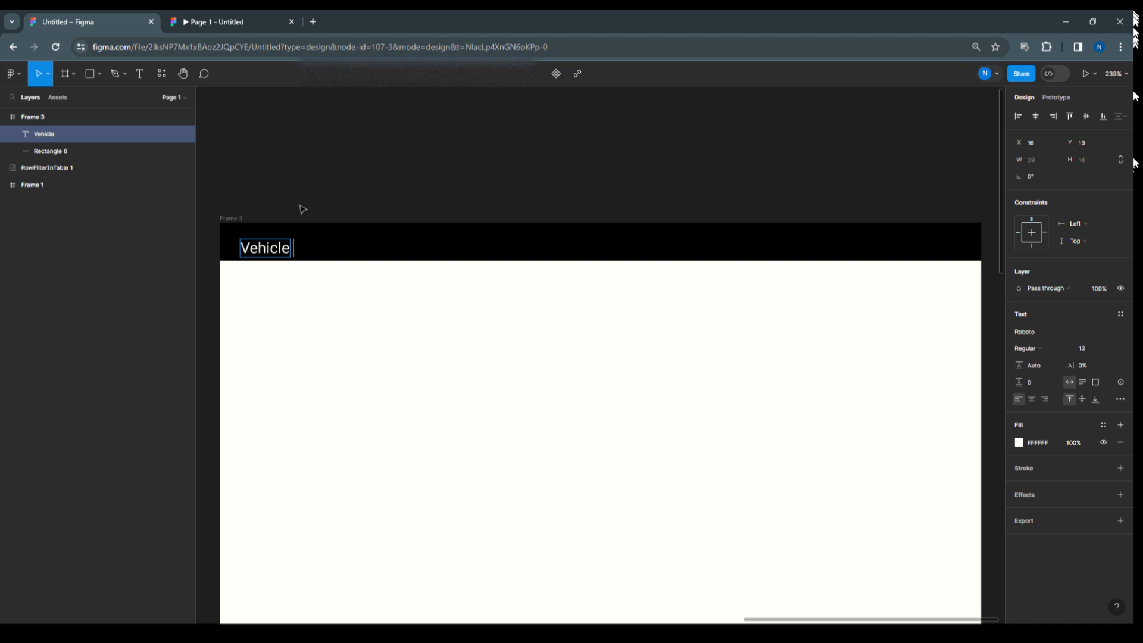
text( No.)
key(Escape)
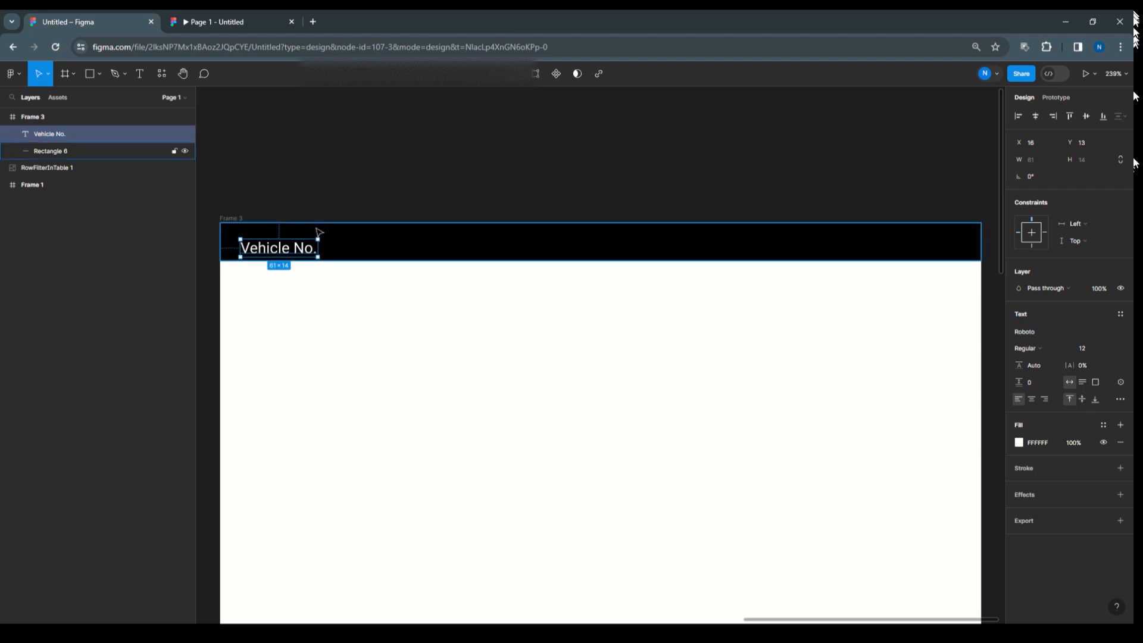
Align the vertical centers of the "Vehicle No." label and the header rectangle.
click(164, 151)
shift+click(70, 135)
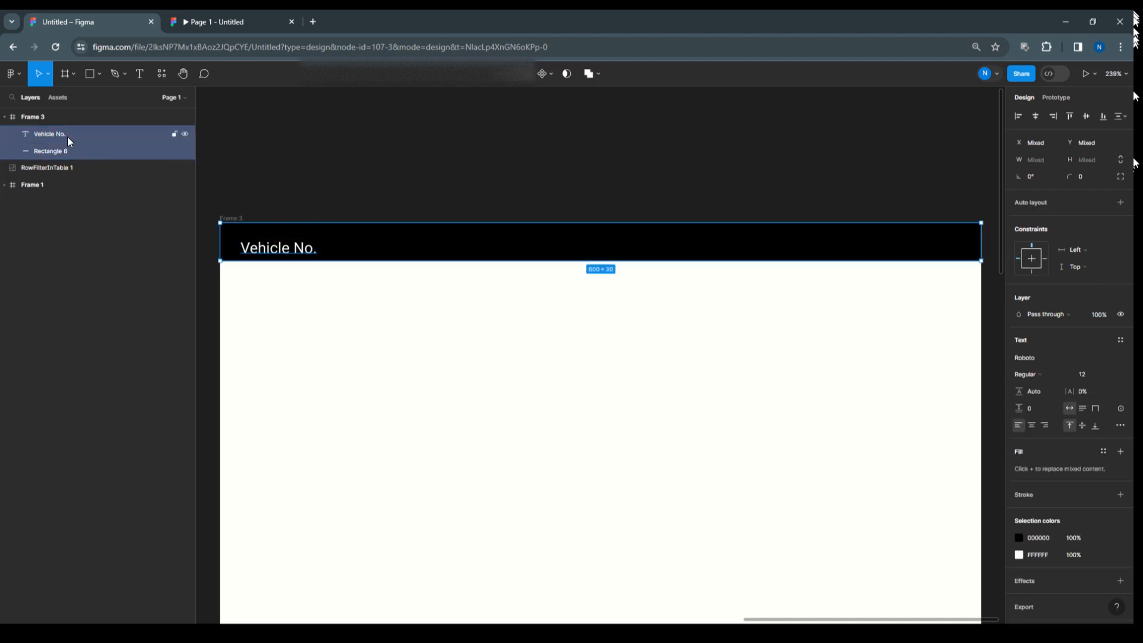
click(1086, 117)
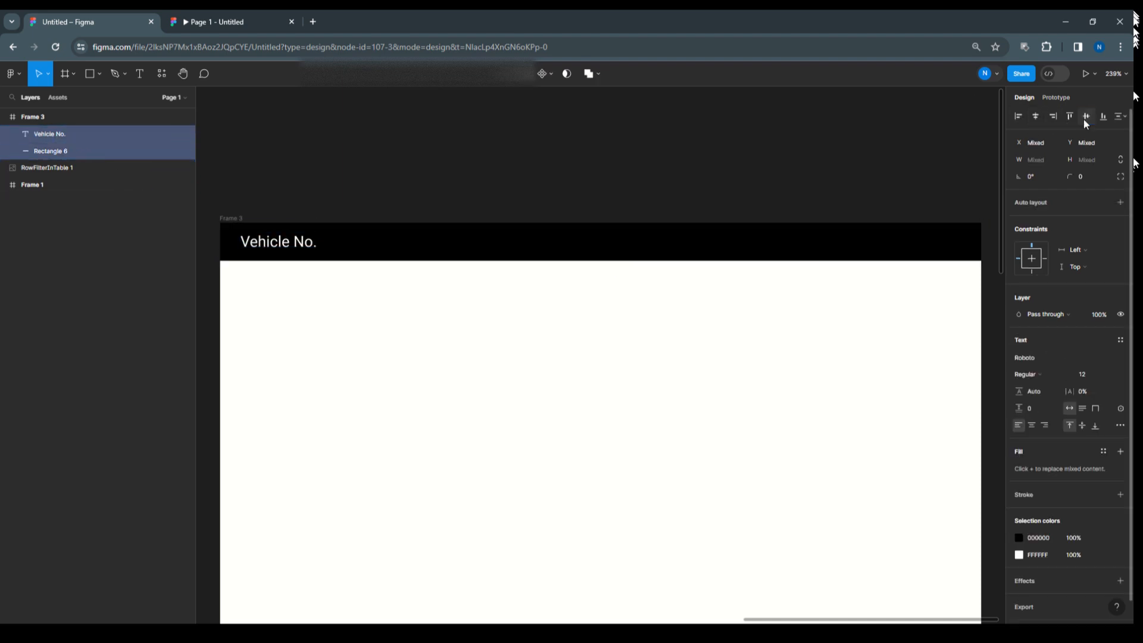
click(404, 170)
Set the "Vehicle No." label's X position to 20.
click(248, 253)
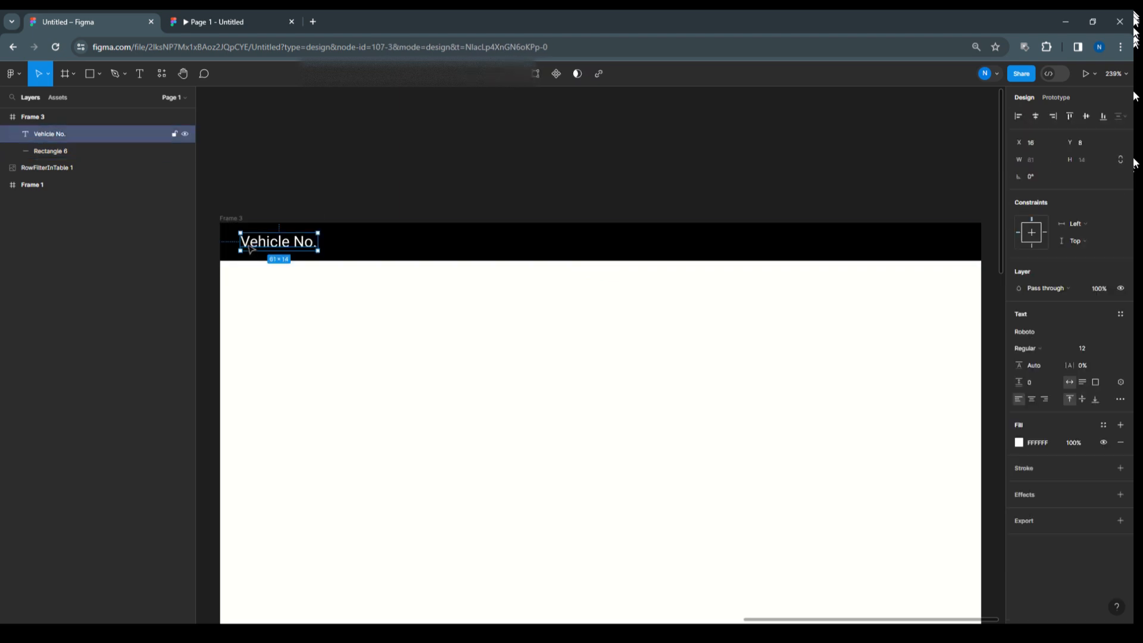
click(1034, 144)
text(20)
key(Return)
click(427, 182)
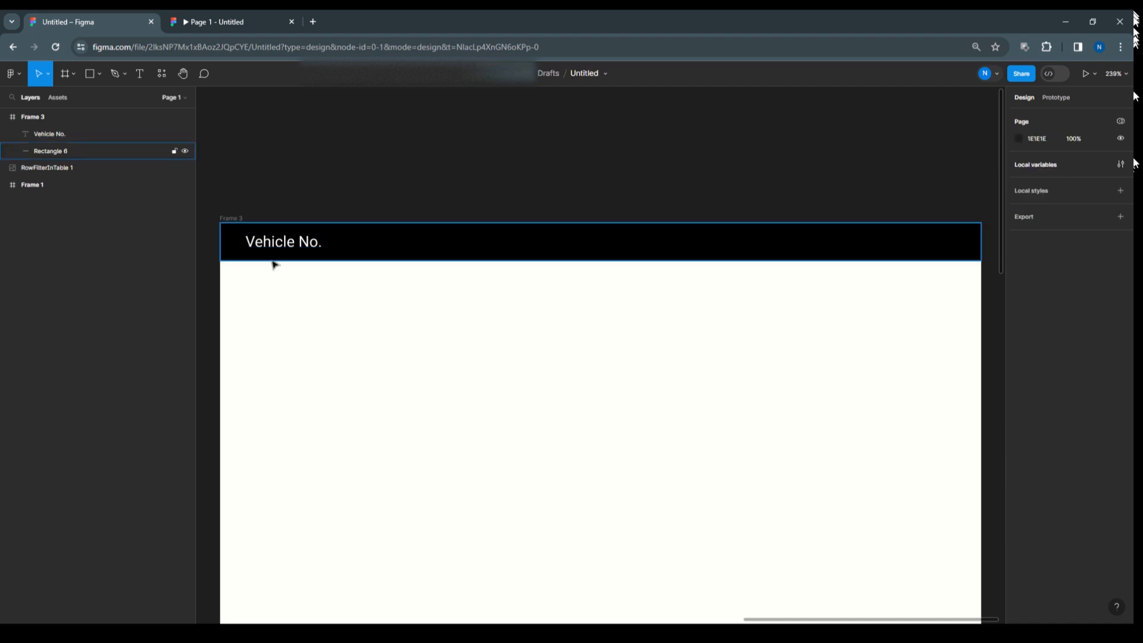
Duplicate the "Vehicle No." label to its right at X 101, leaving a gap of 20, and change the copy's text to "Vehicle Type".
click(282, 244)
drag(283, 244, 360, 244)
key(shift+Right)
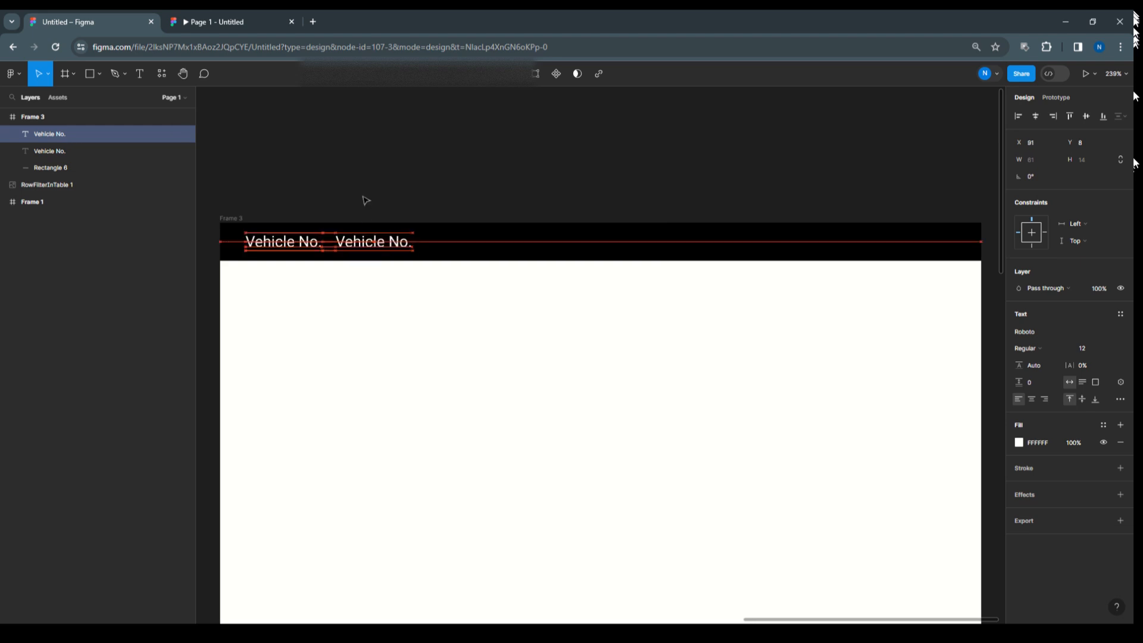
key(shift+Right)
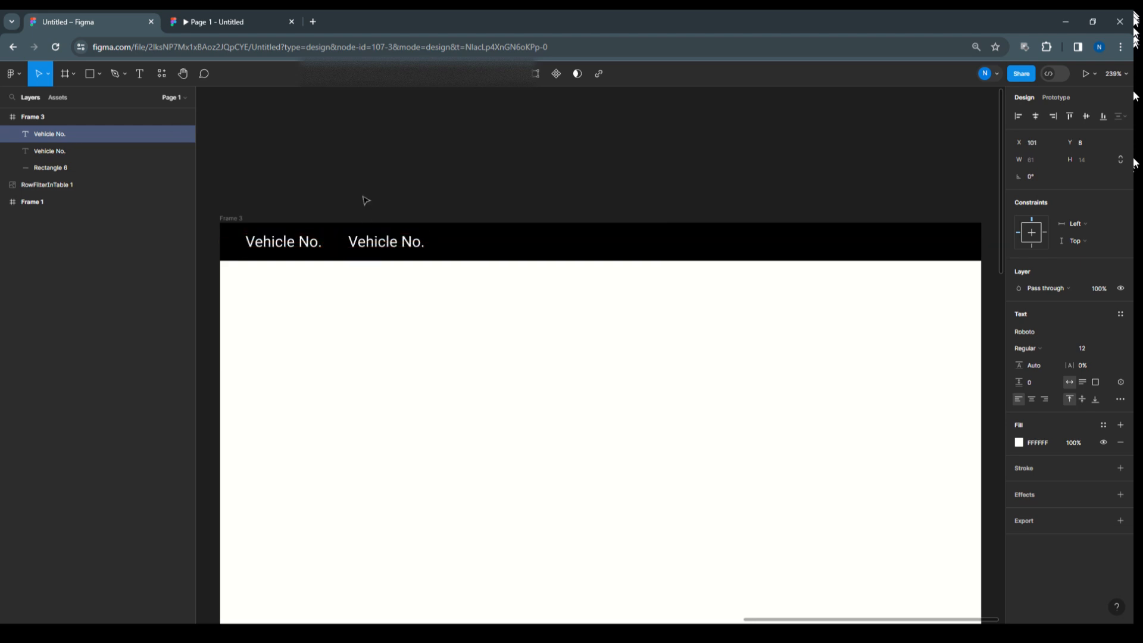
double_click(413, 242)
drag(402, 242, 465, 247)
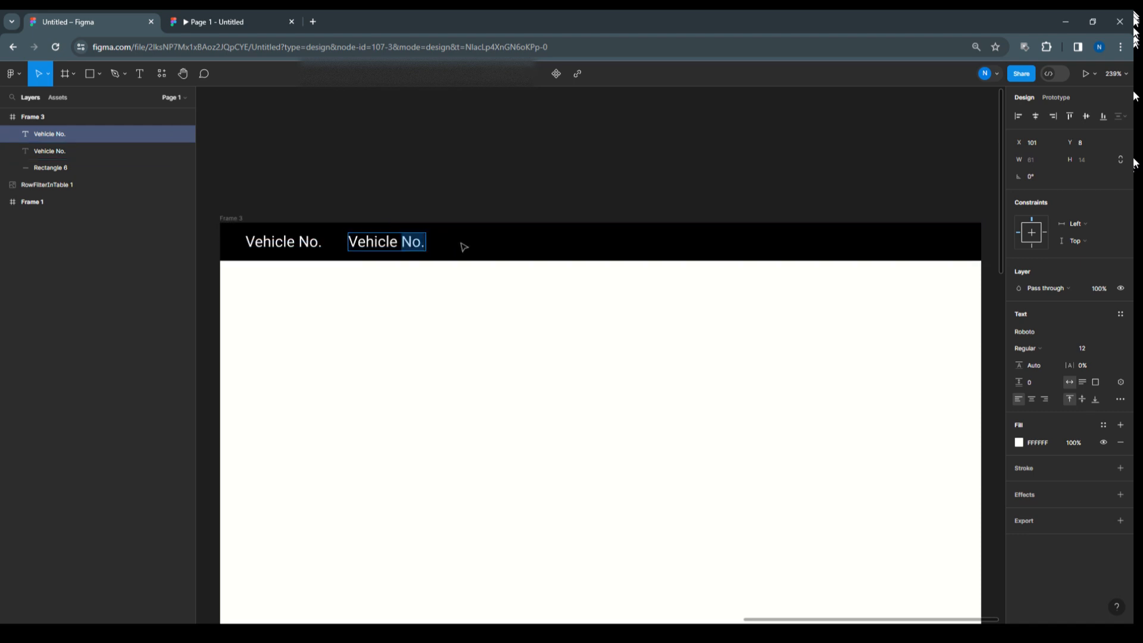
text(Type)
key(Escape)
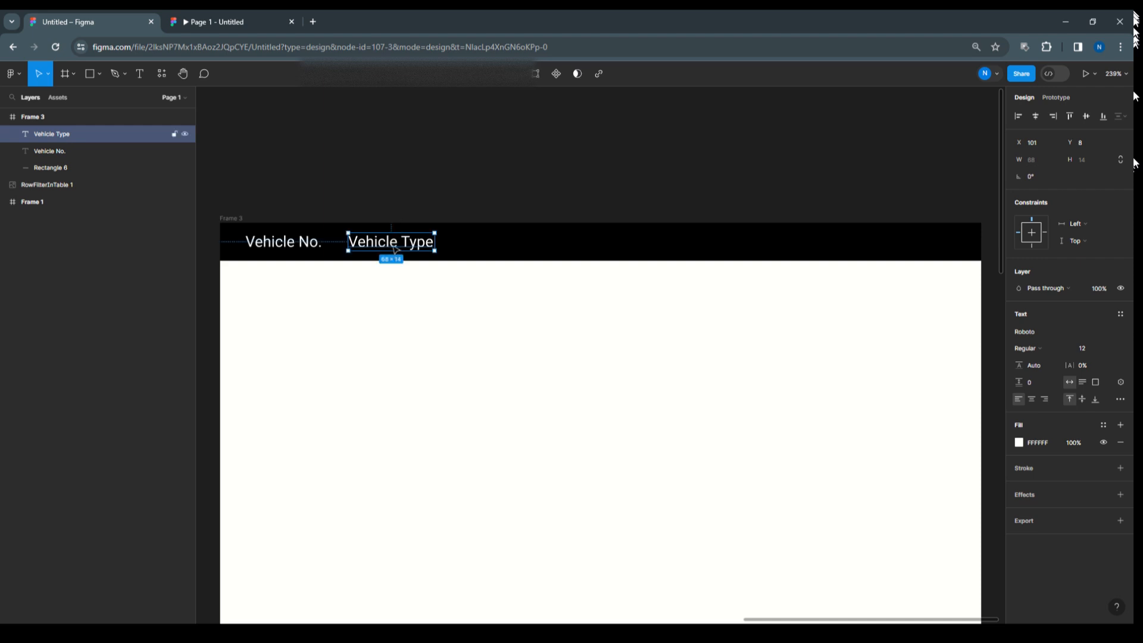
Duplicate the "Vehicle Type" label to its right at X 189 and change the copy's text to "Status".
drag(396, 249, 483, 249)
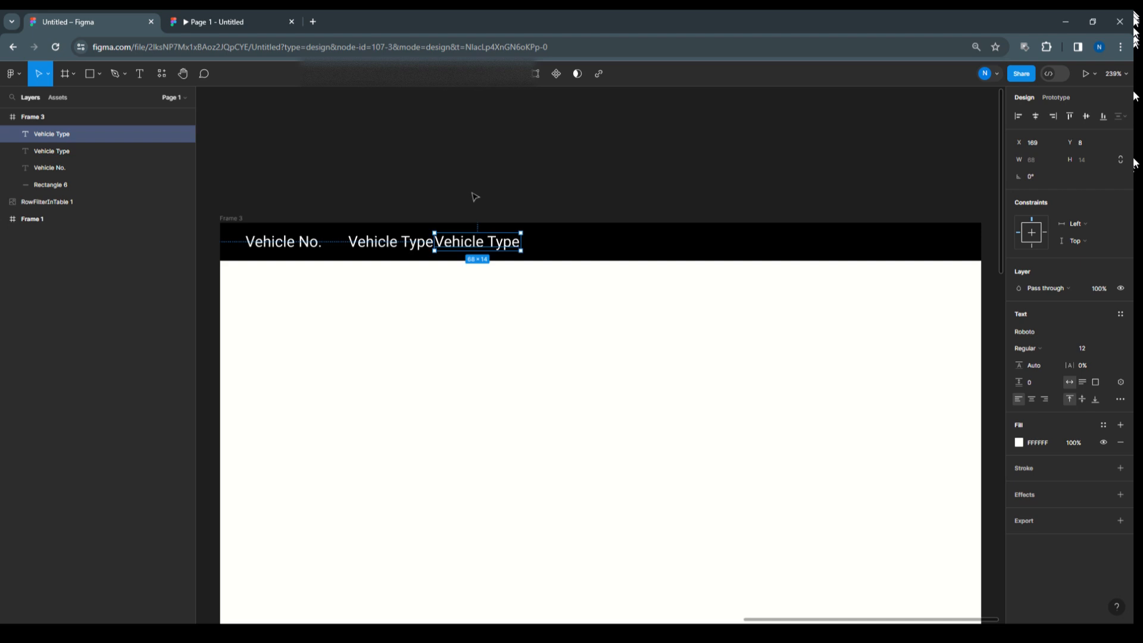
key(shift+Right)
key(shift+Right)
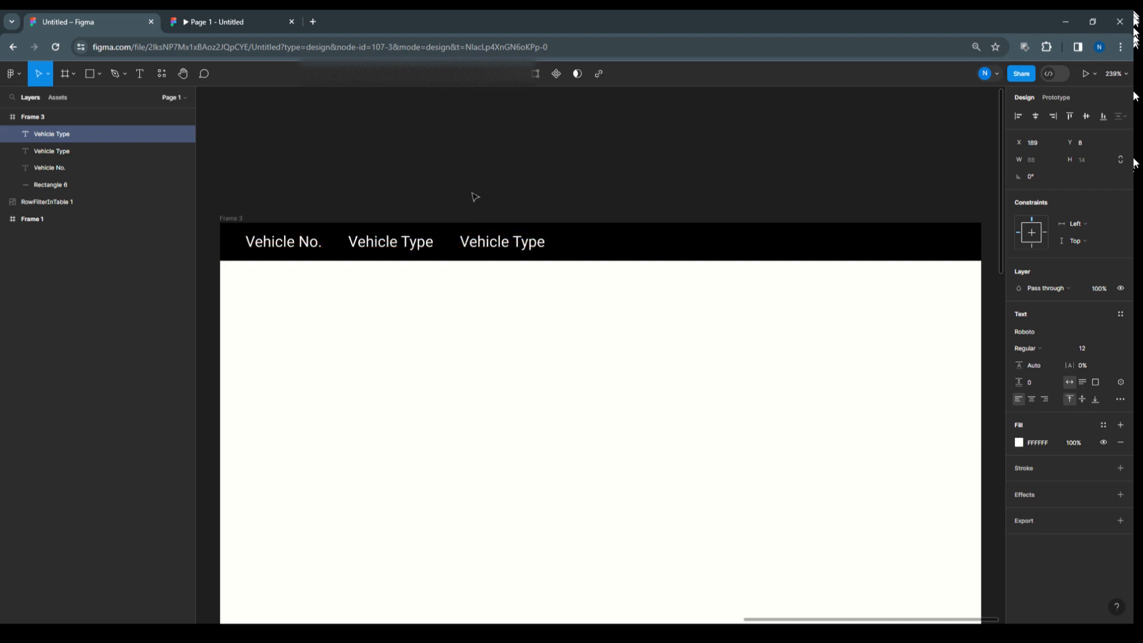
double_click(521, 247)
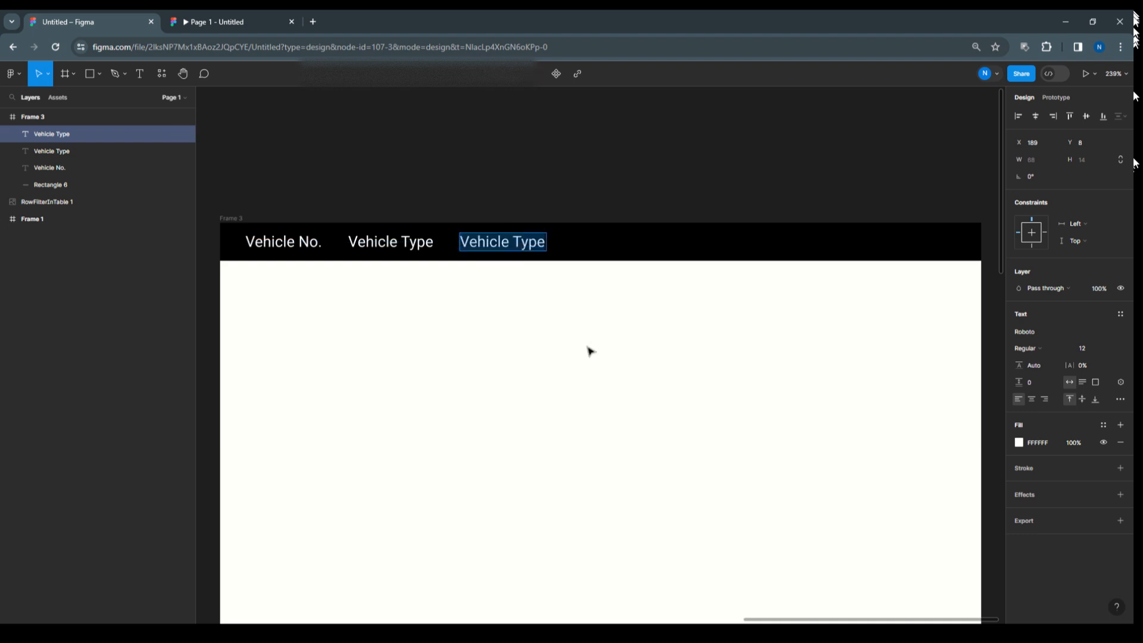
text(Status)
key(Escape)
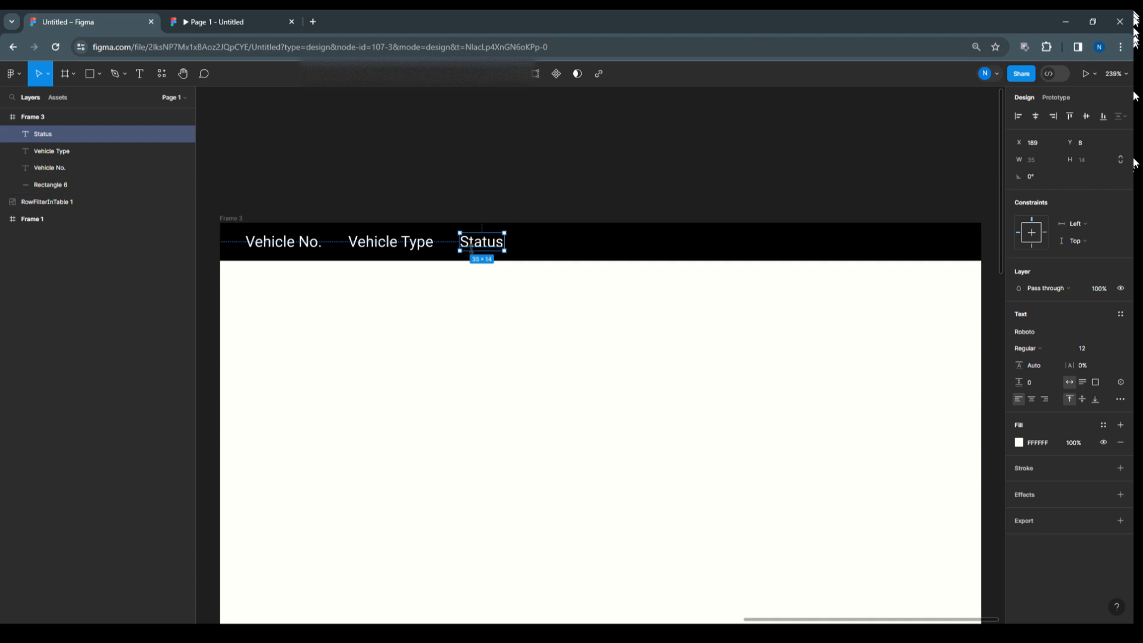
Duplicate the "Status" label to its right at X 244 and change the copy's text to "Vehicle Health Rate".
drag(479, 250, 524, 250)
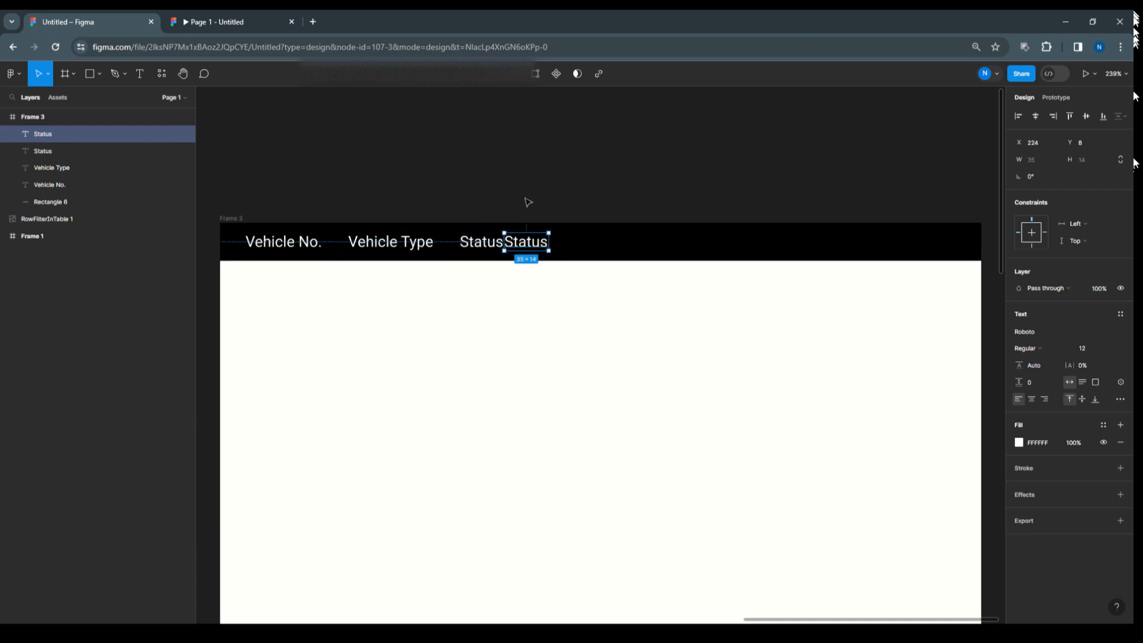
key(shift+Right)
key(shift+Right)
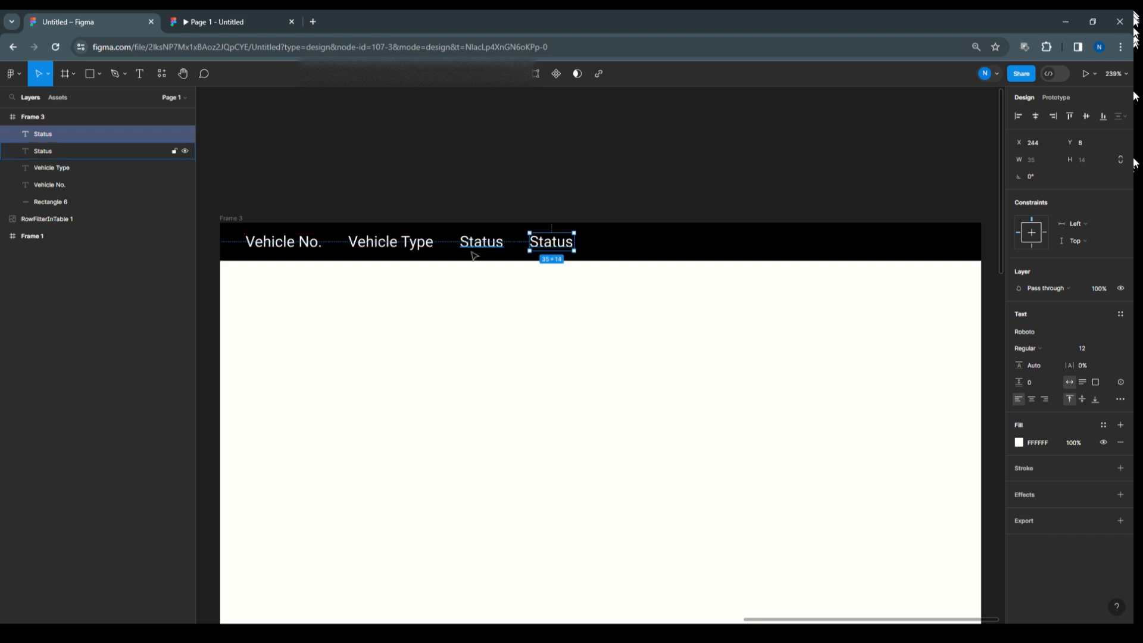
double_click(545, 244)
text(Vehicle)
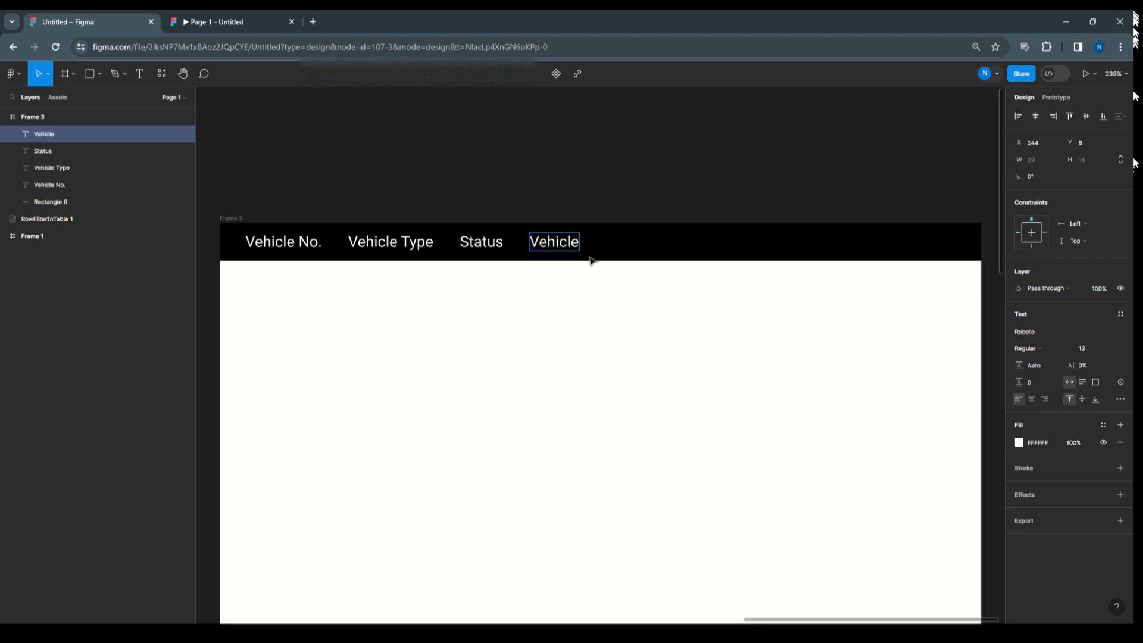
text( Health Rate)
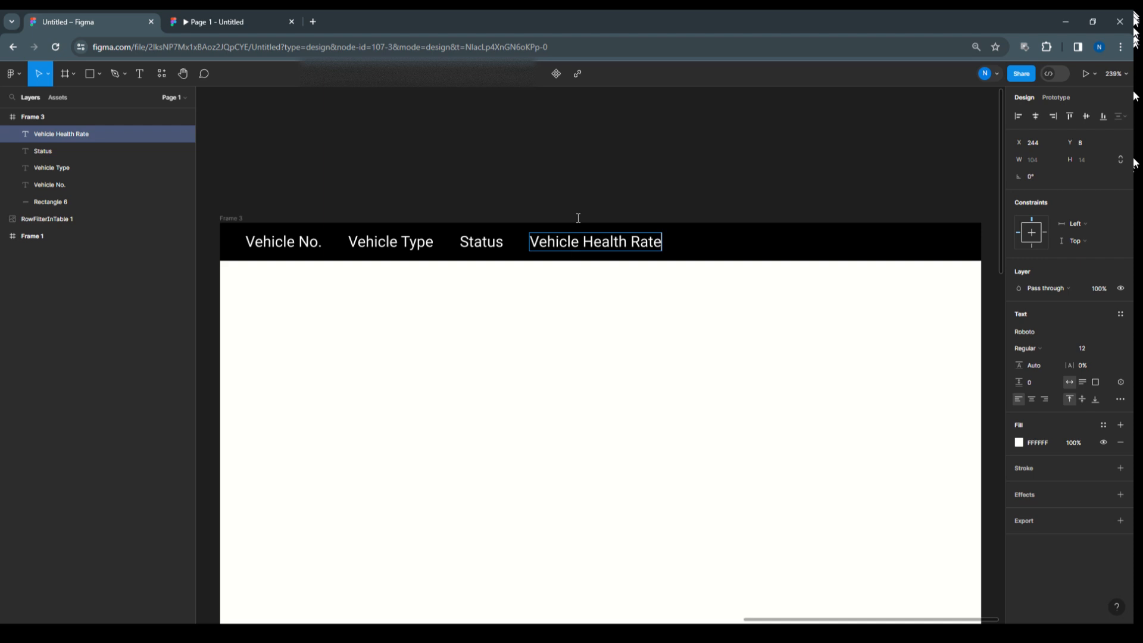
key(Escape)
Duplicate the "Vehicle Health Rate" label to its right at X 368 and change the copy's text to "Alert Type".
drag(633, 250, 757, 251)
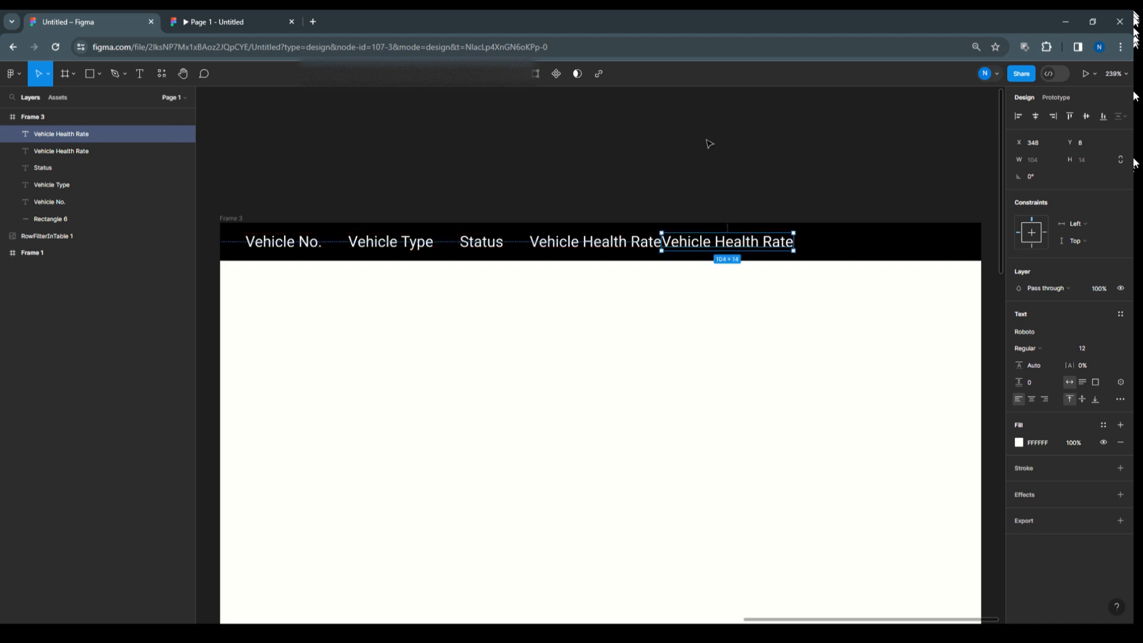
key(shift+Right)
key(shift+Right)
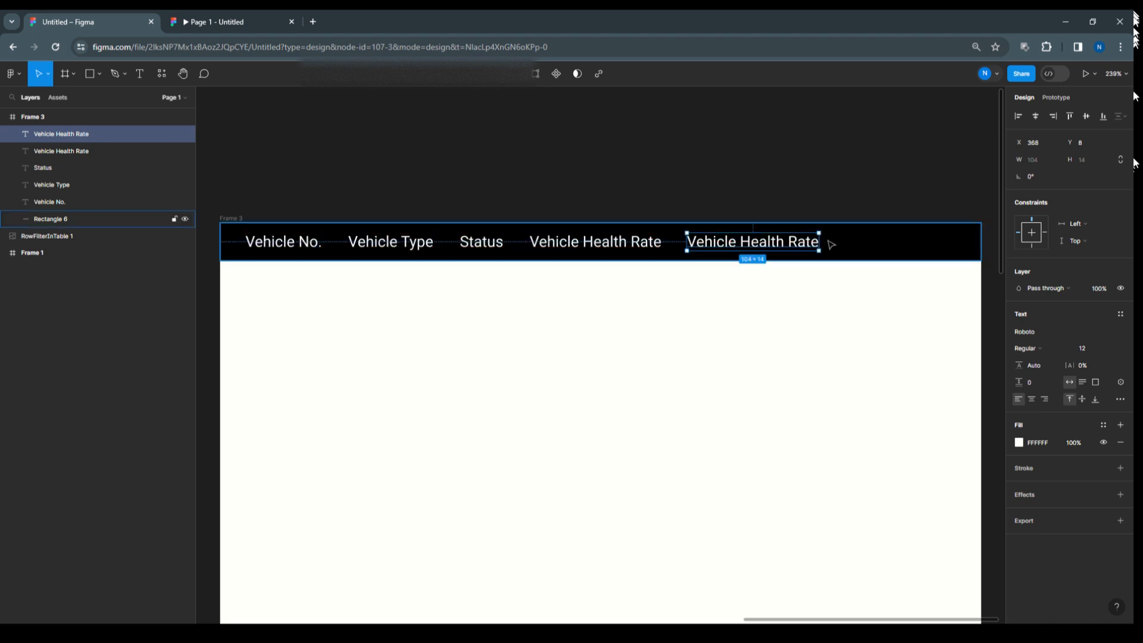
double_click(729, 242)
text(Al)
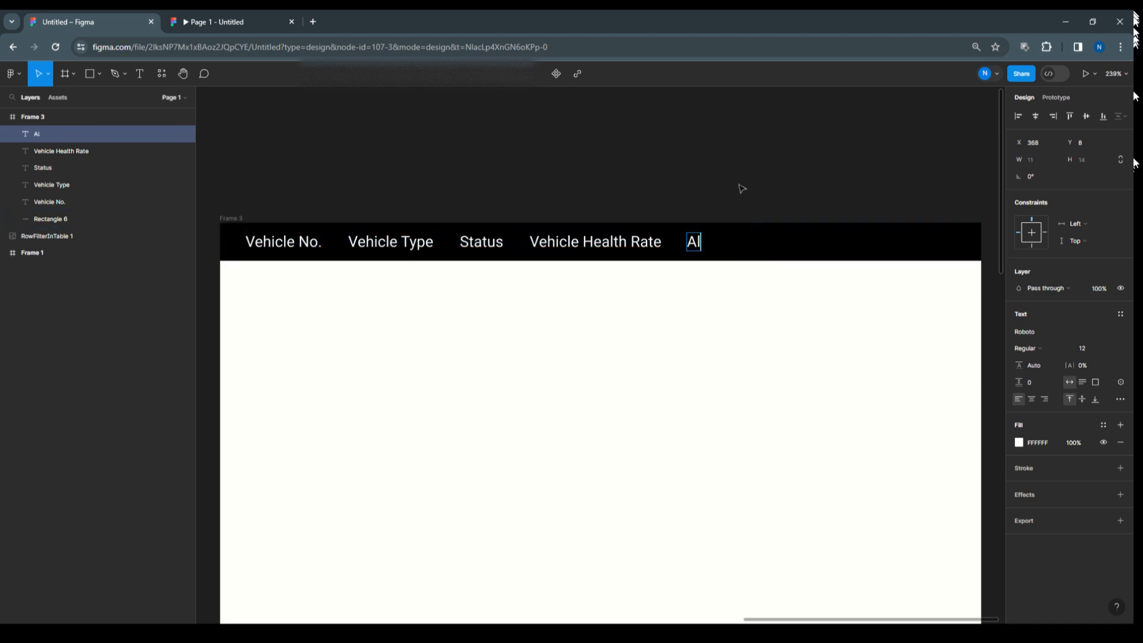
text(ert Type)
key(Escape)
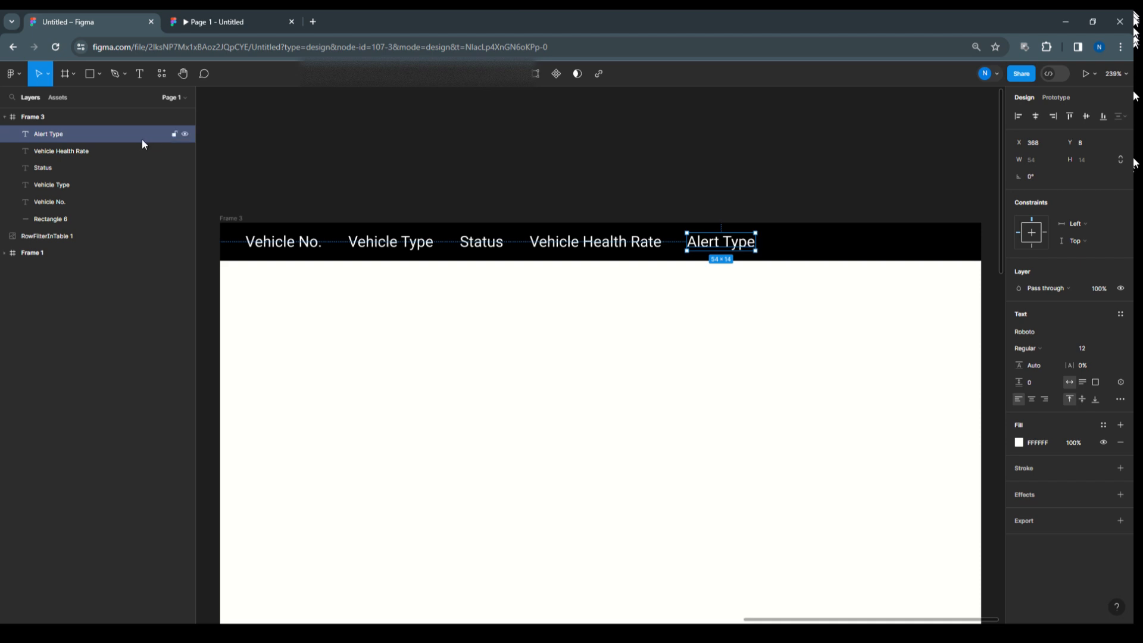
Group the five header labels and stretch the group to a width of 580, up to the header bar's right end.
click(53, 201)
shift+click(52, 185)
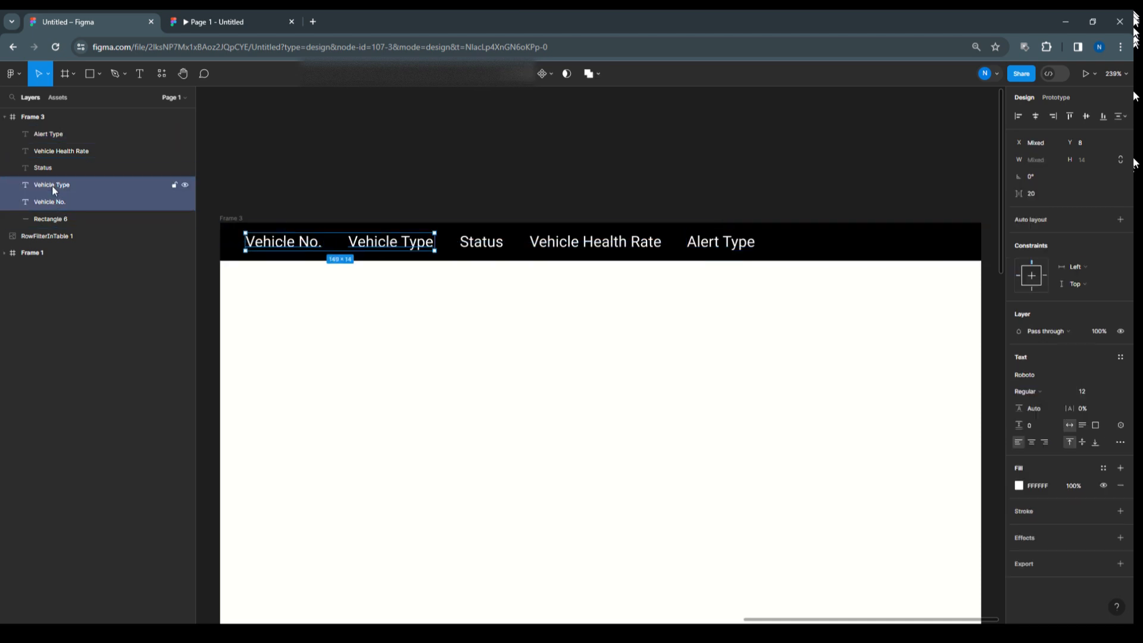
shift+click(52, 169)
shift+click(52, 152)
shift+click(62, 132)
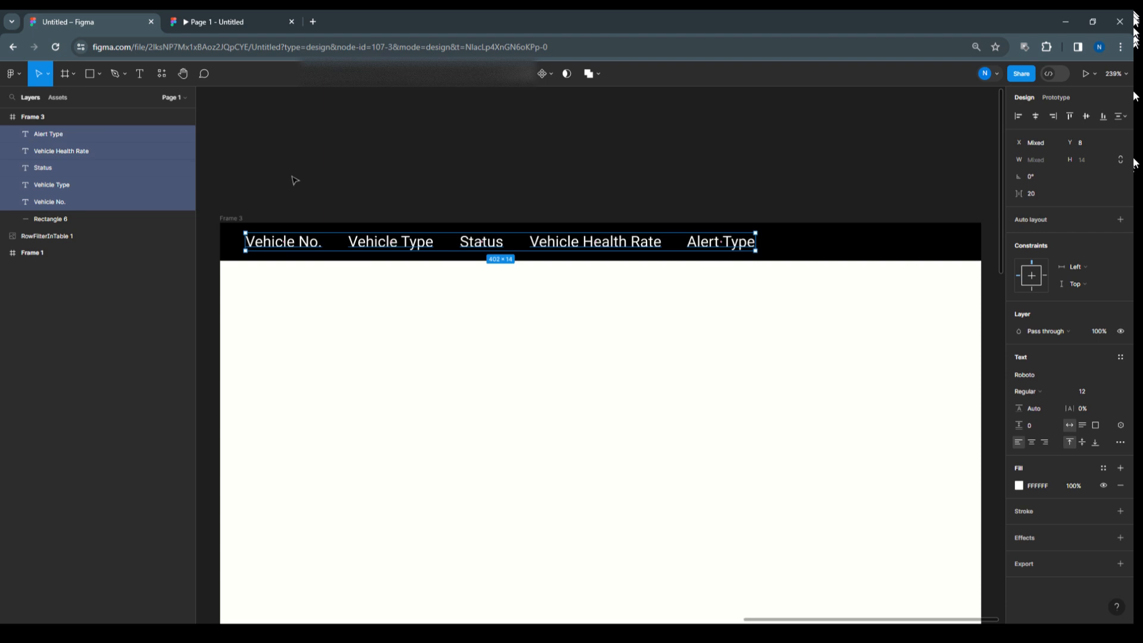
key(ctrl+g)
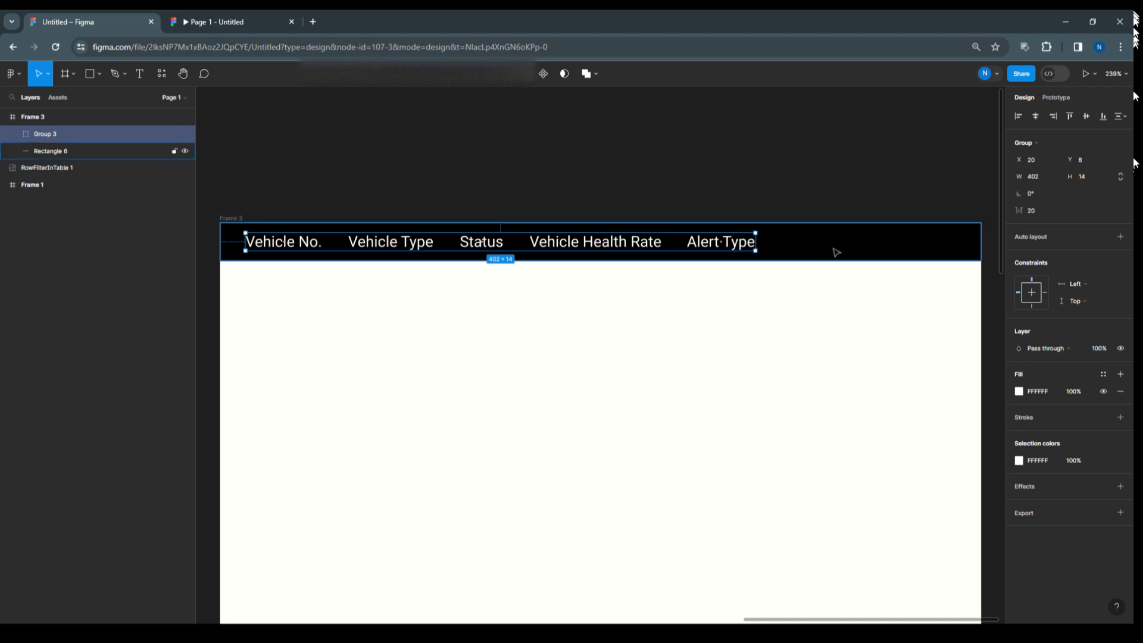
drag(755, 241, 979, 238)
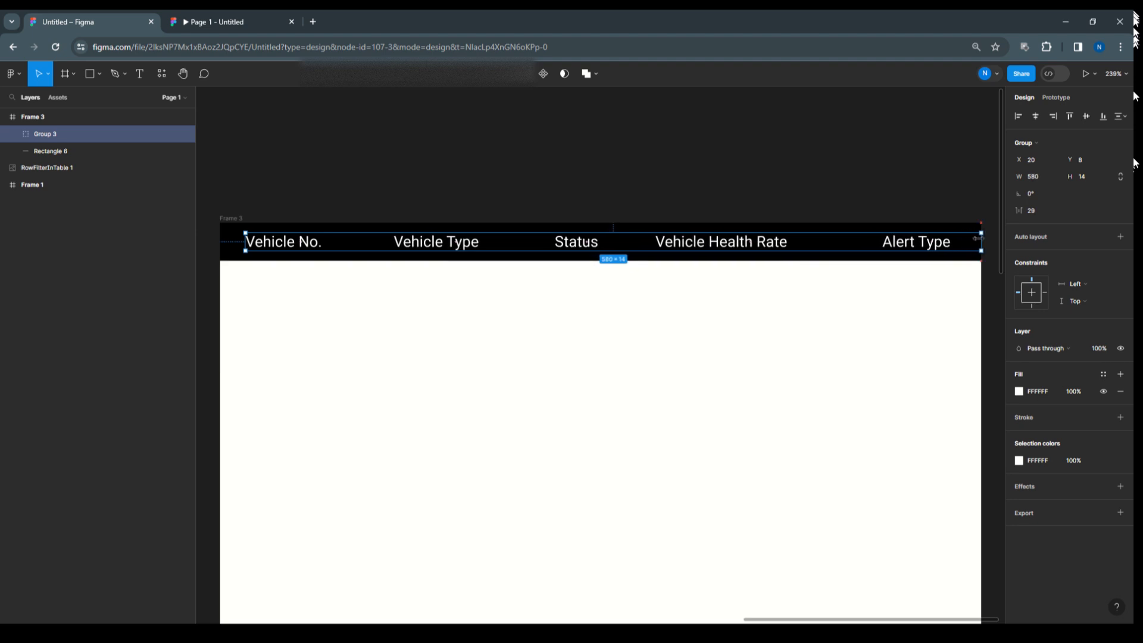
click(869, 165)
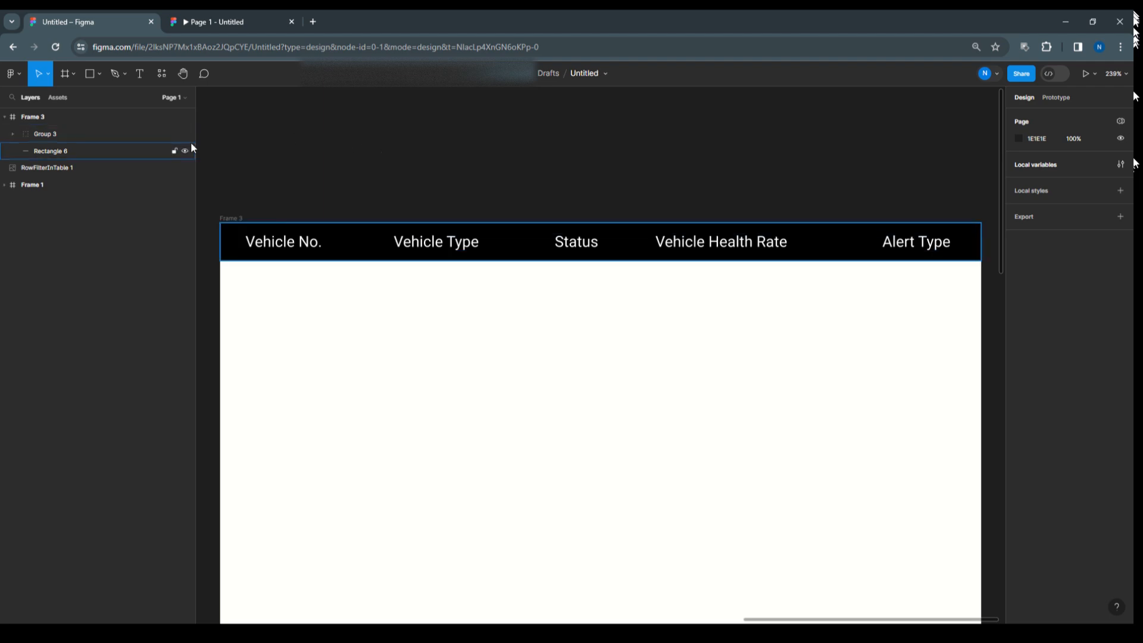
Move the black header rectangle into the header label group beneath the labels, and rename the group TH.
click(13, 134)
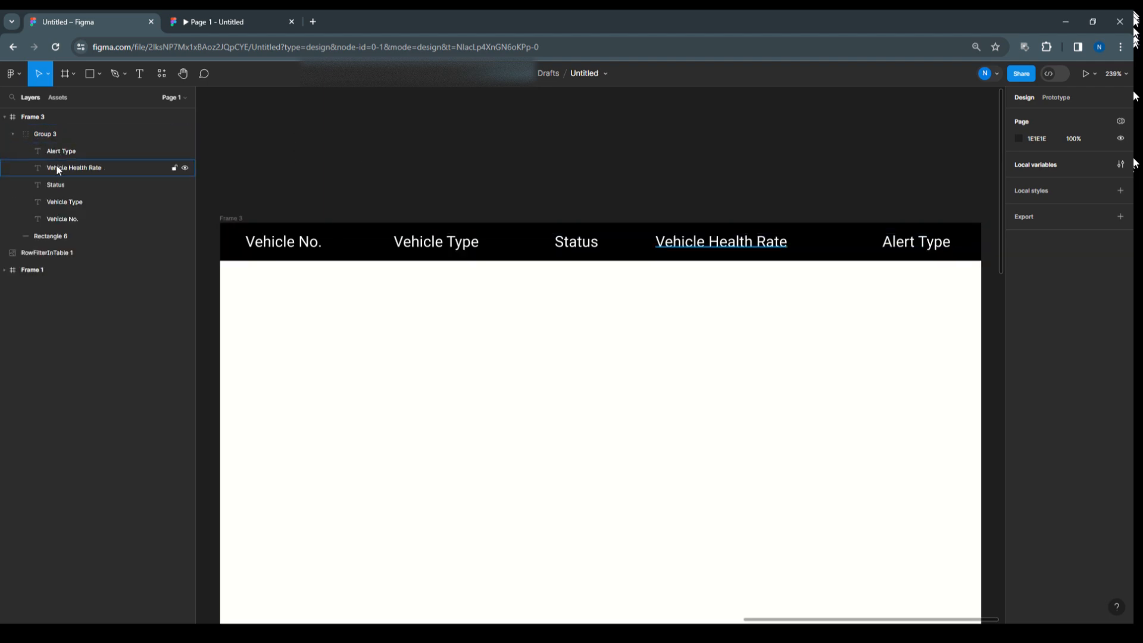
click(50, 237)
drag(50, 239, 60, 226)
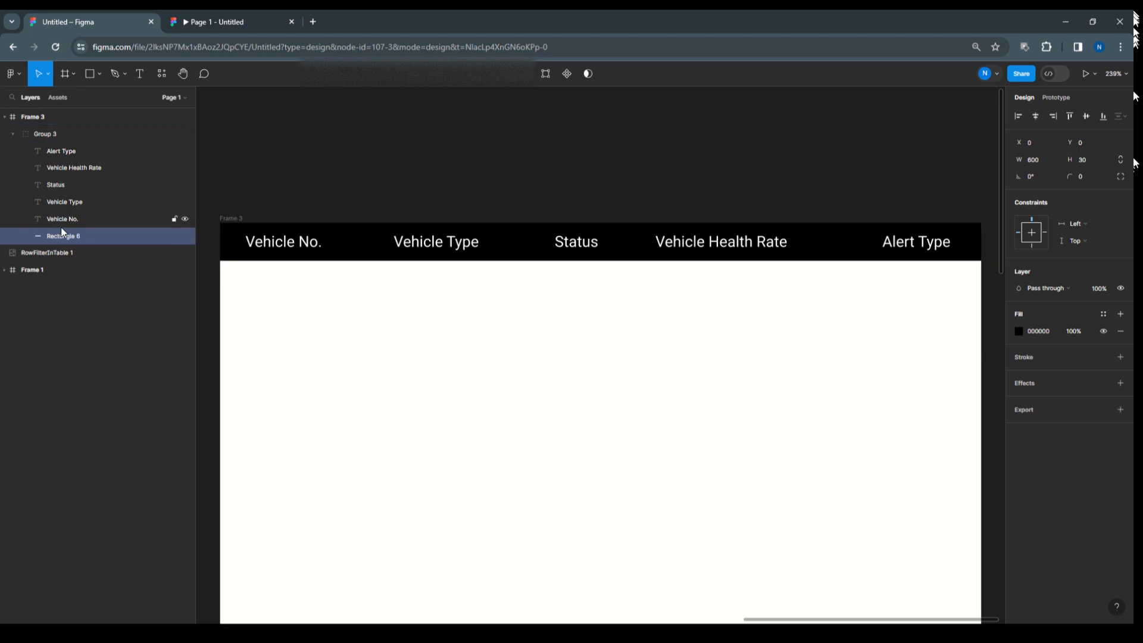
click(9, 135)
click(13, 135)
double_click(49, 137)
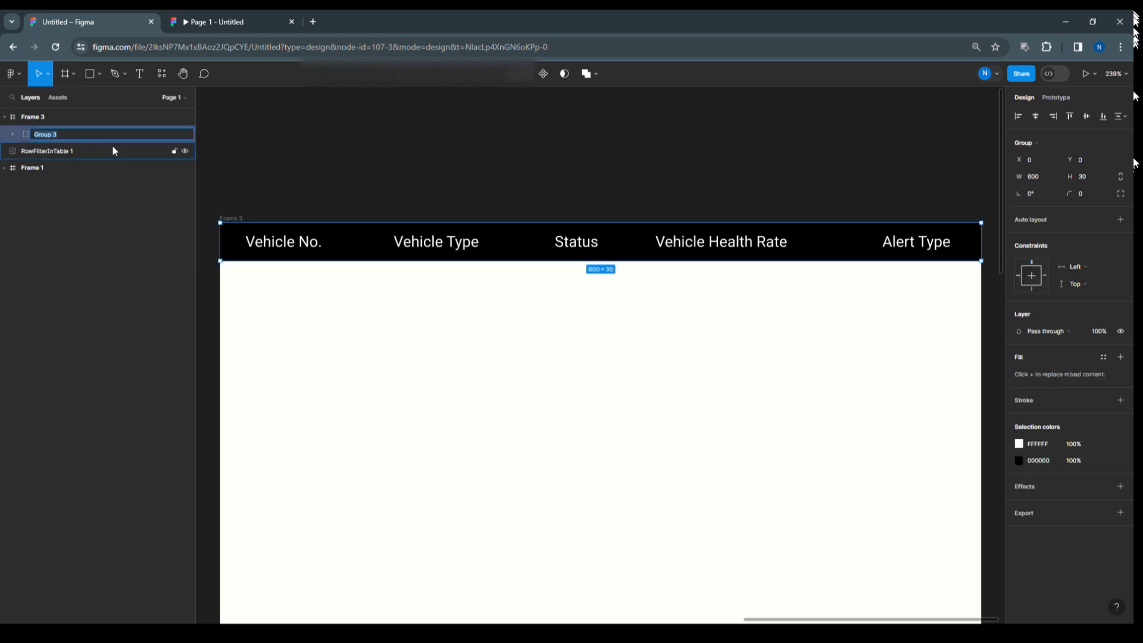
text(TH)
click(265, 163)
Duplicate the TH group directly beneath the header row at Y 31.
click(64, 137)
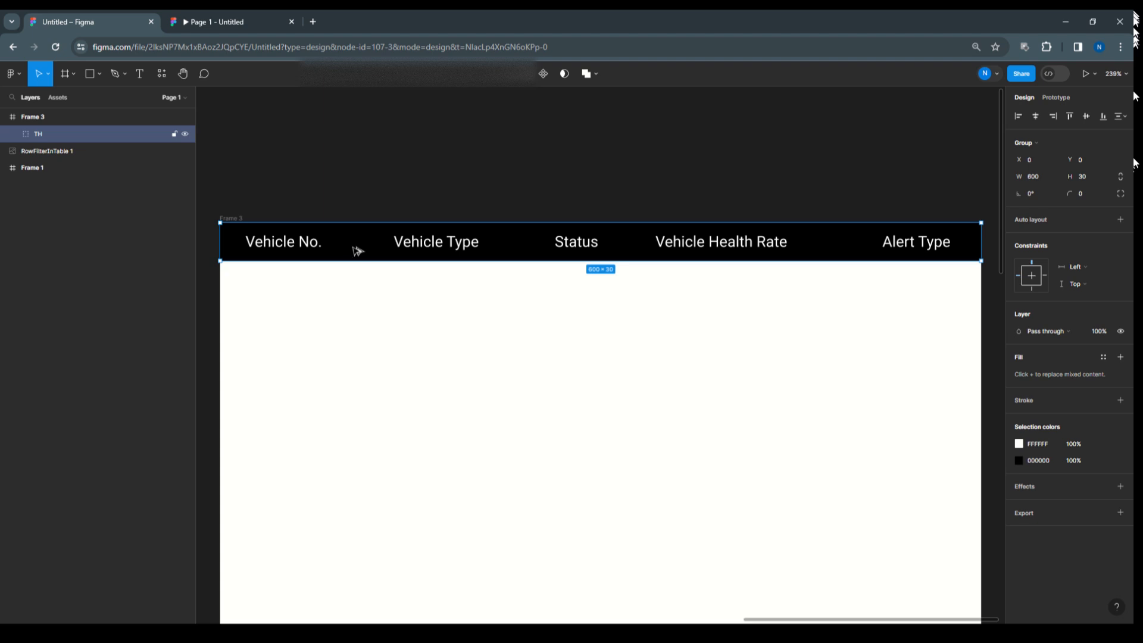
drag(357, 250, 357, 288)
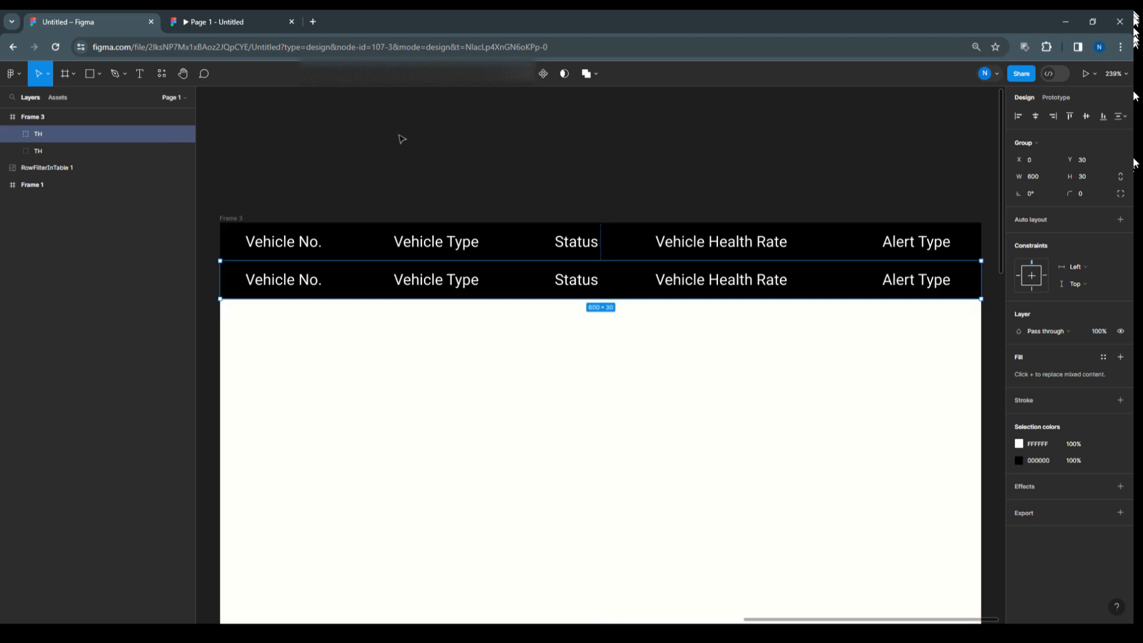
click(401, 138)
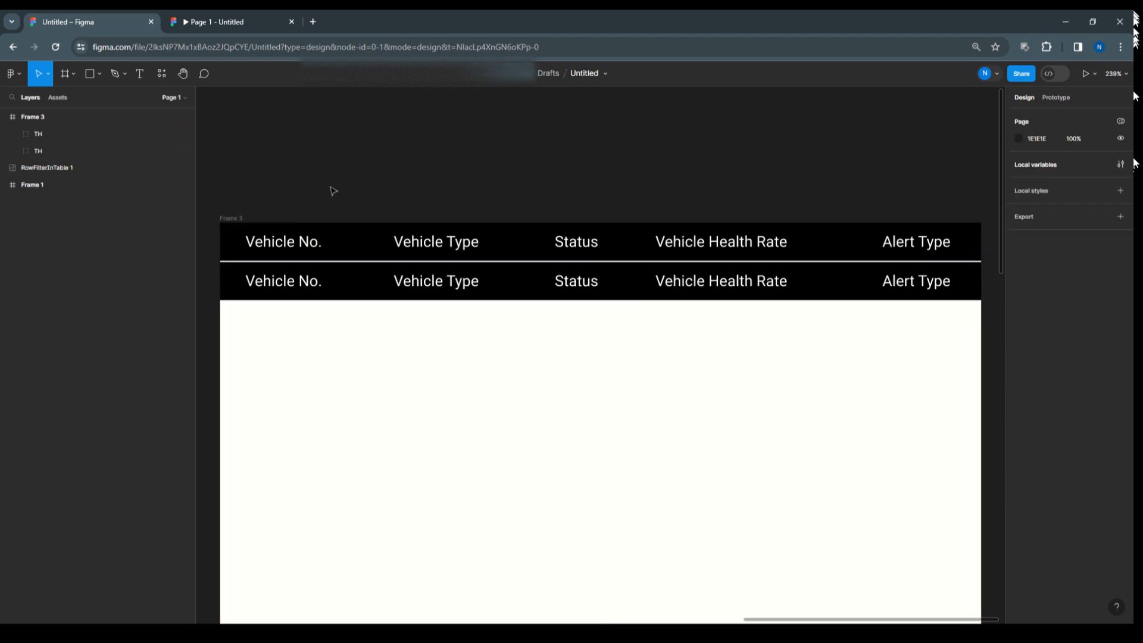
Reduce the font size of all five text labels in the copied row.
click(302, 236)
double_click(302, 238)
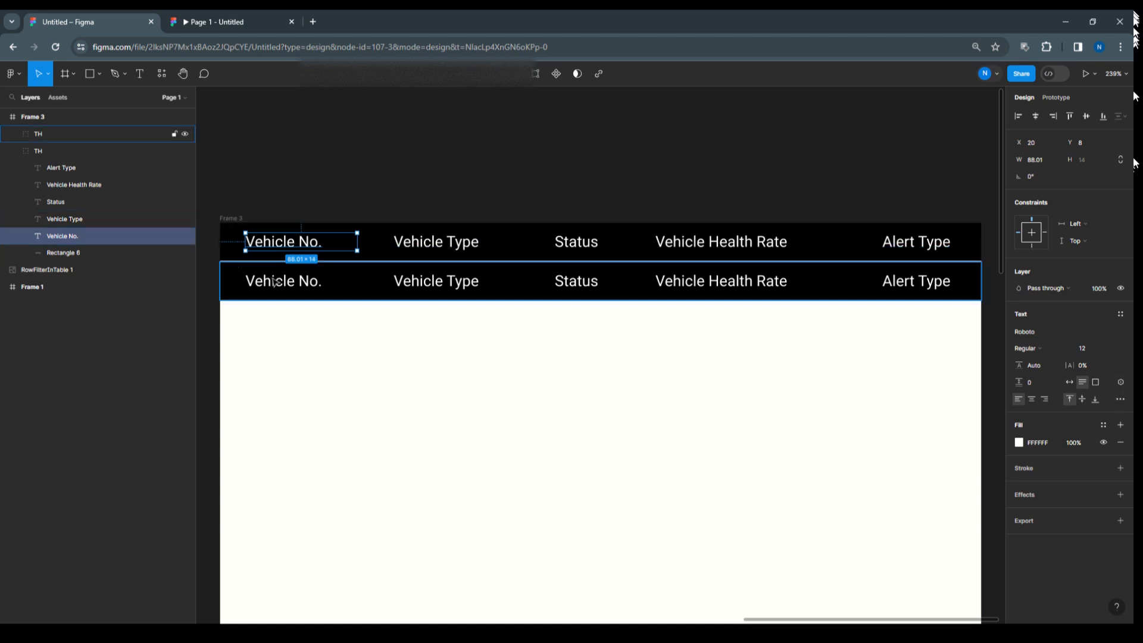
click(274, 281)
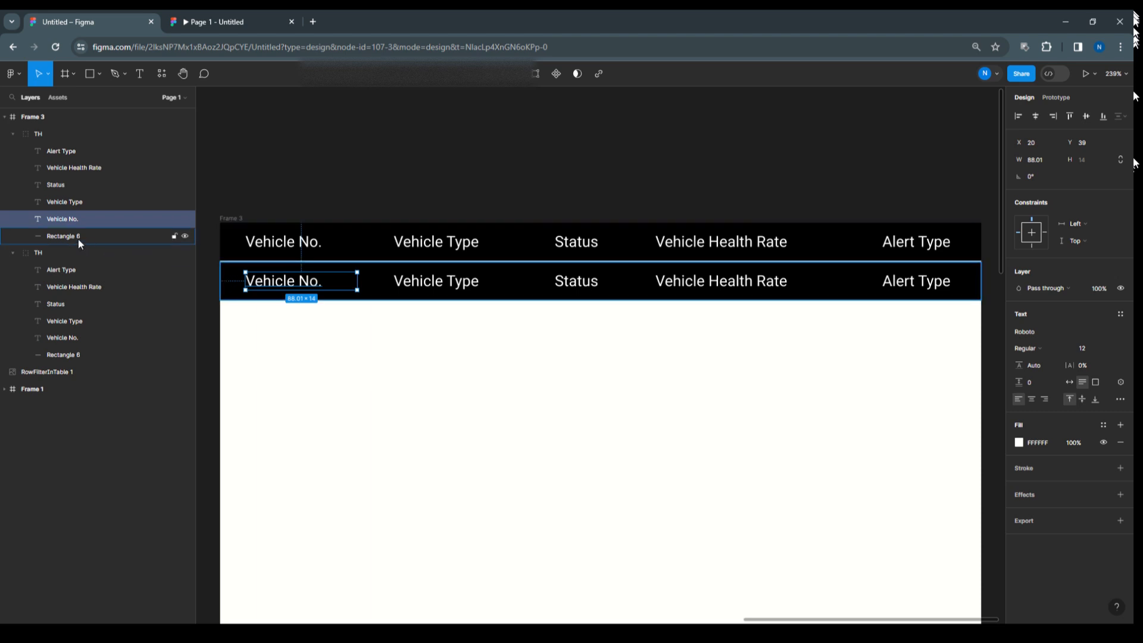
drag(63, 205, 64, 155)
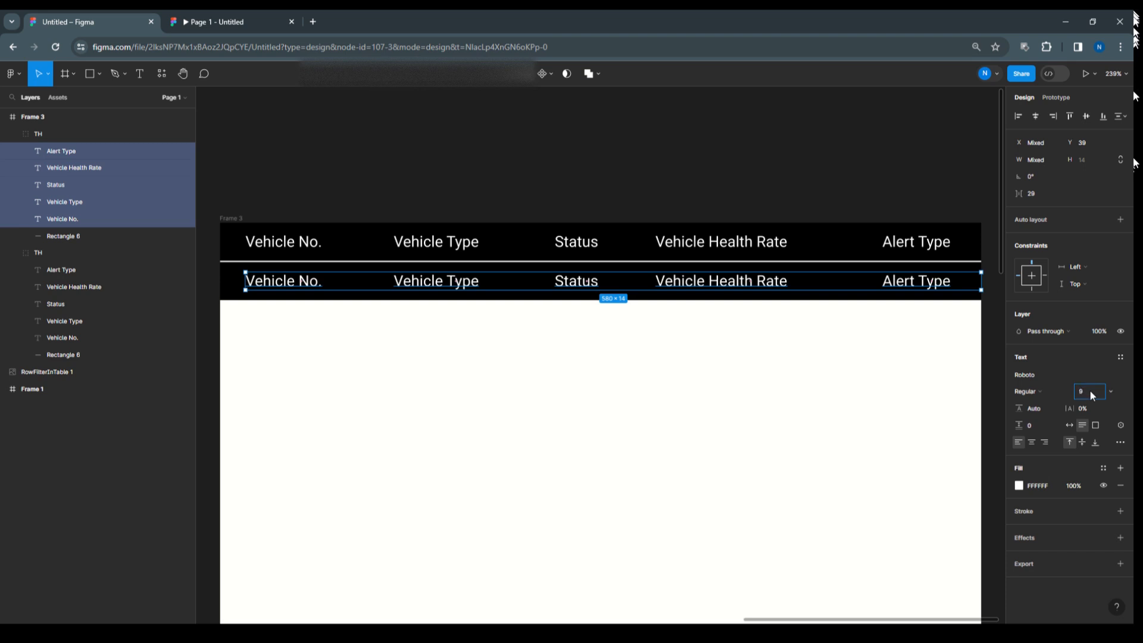
key(Return)
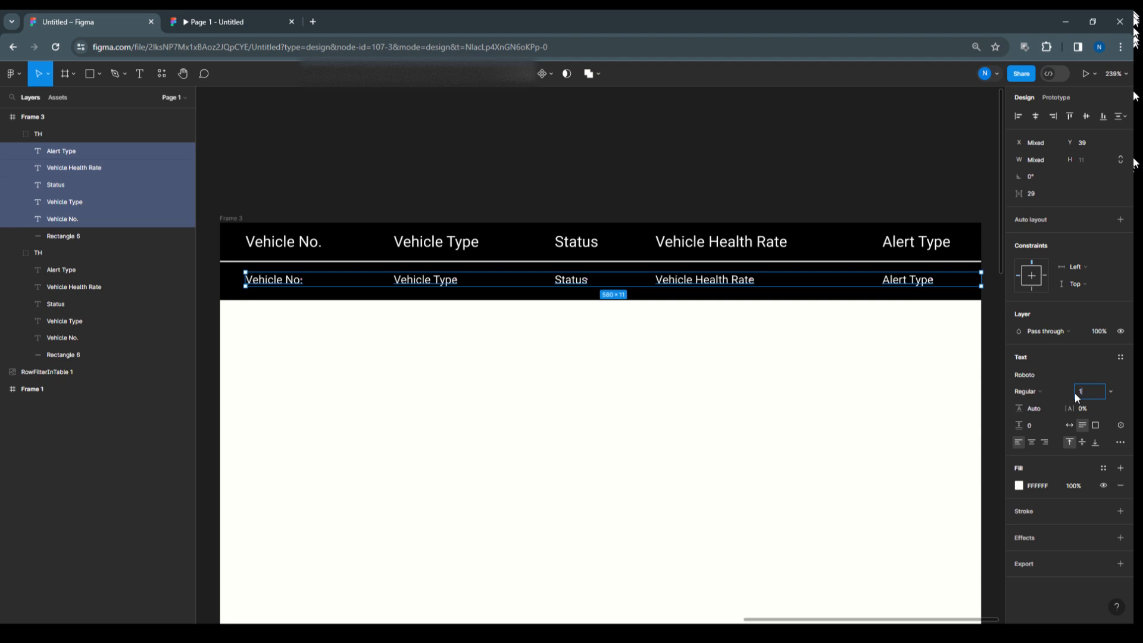
click(709, 154)
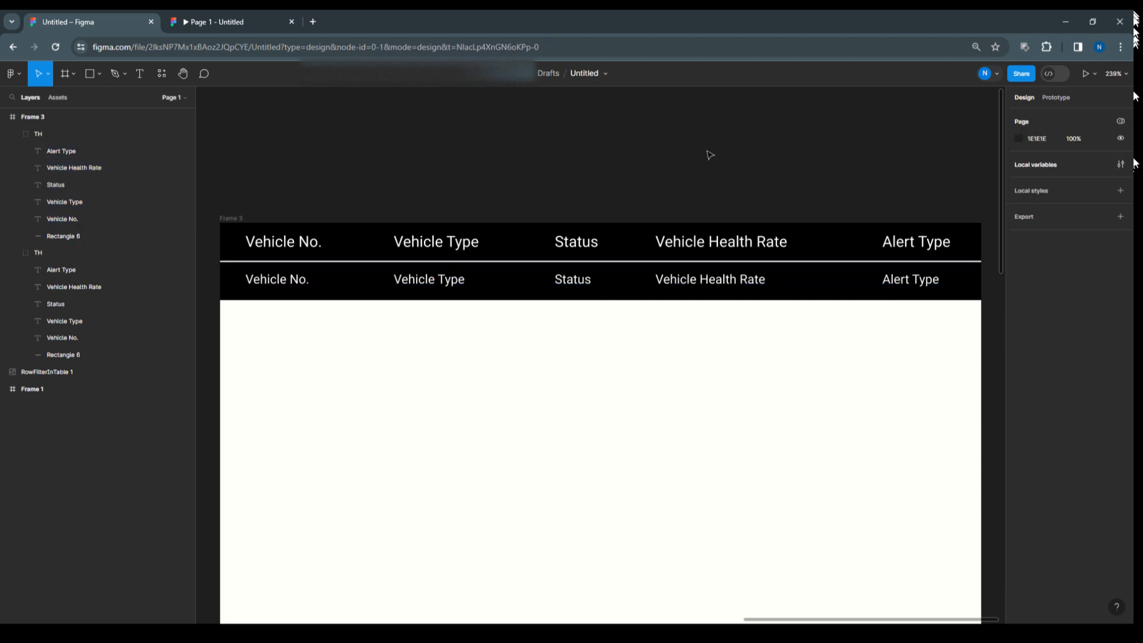
Move the copied row's rectangle out of its TH group, placing it just below that group in the layer order.
click(309, 299)
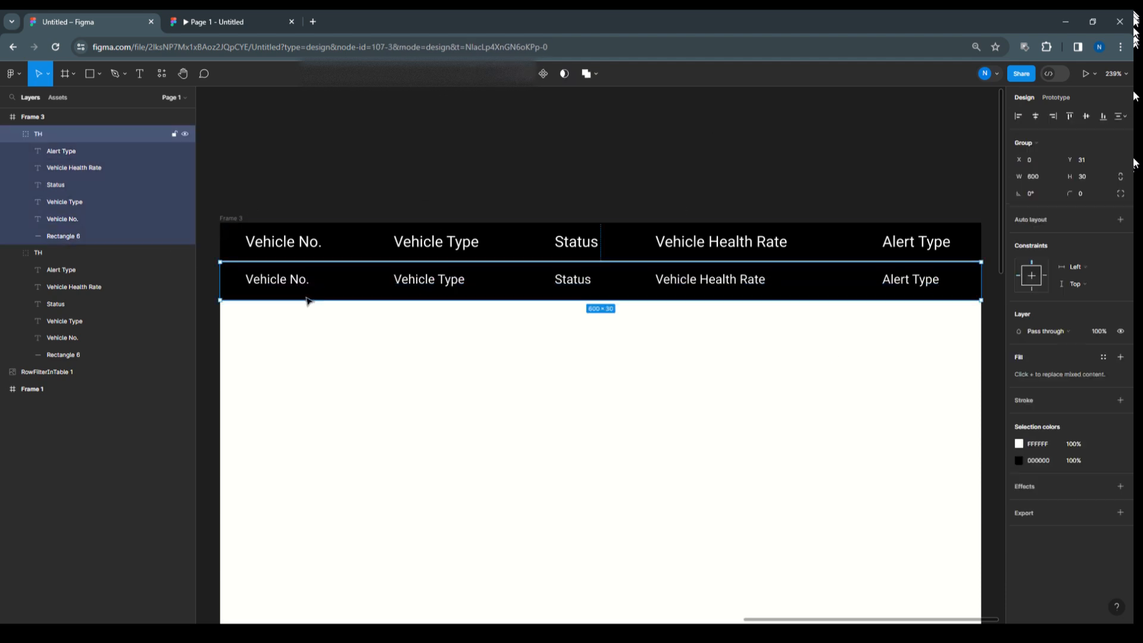
click(76, 238)
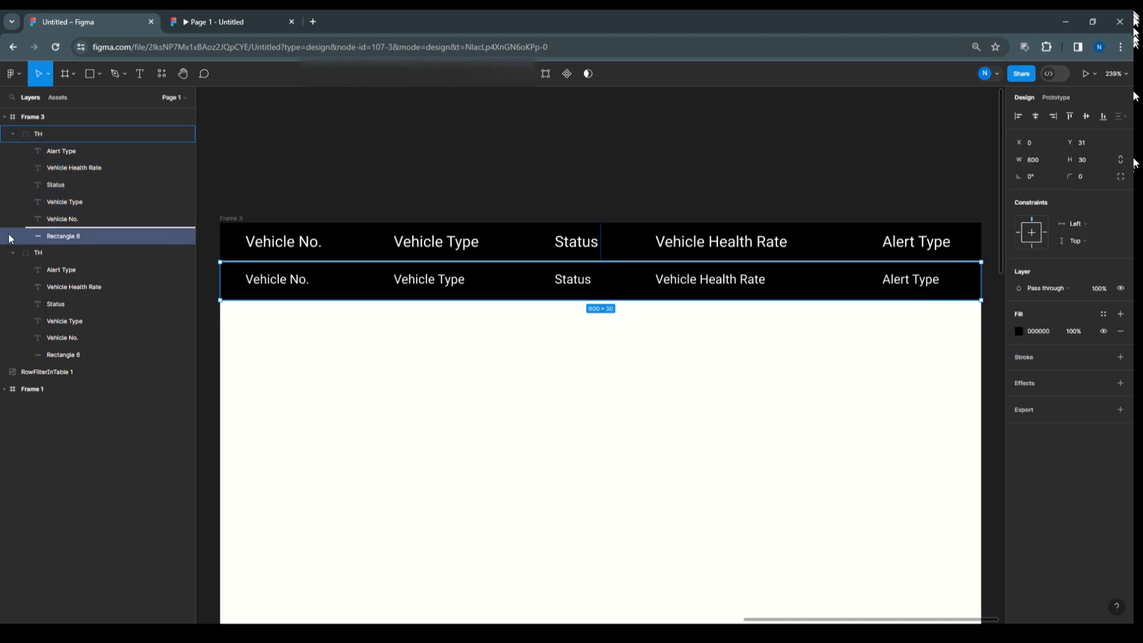
drag(62, 234, 31, 239)
click(13, 134)
Align the copied row's label group and rectangle on their horizontal and vertical centers.
shift+click(40, 135)
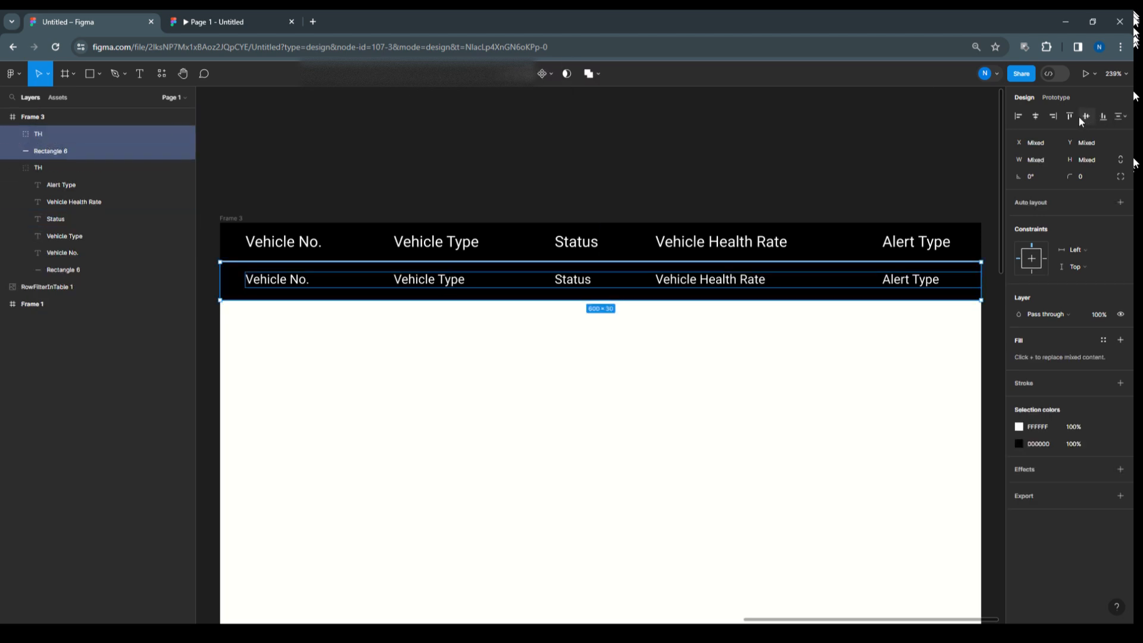
click(1037, 117)
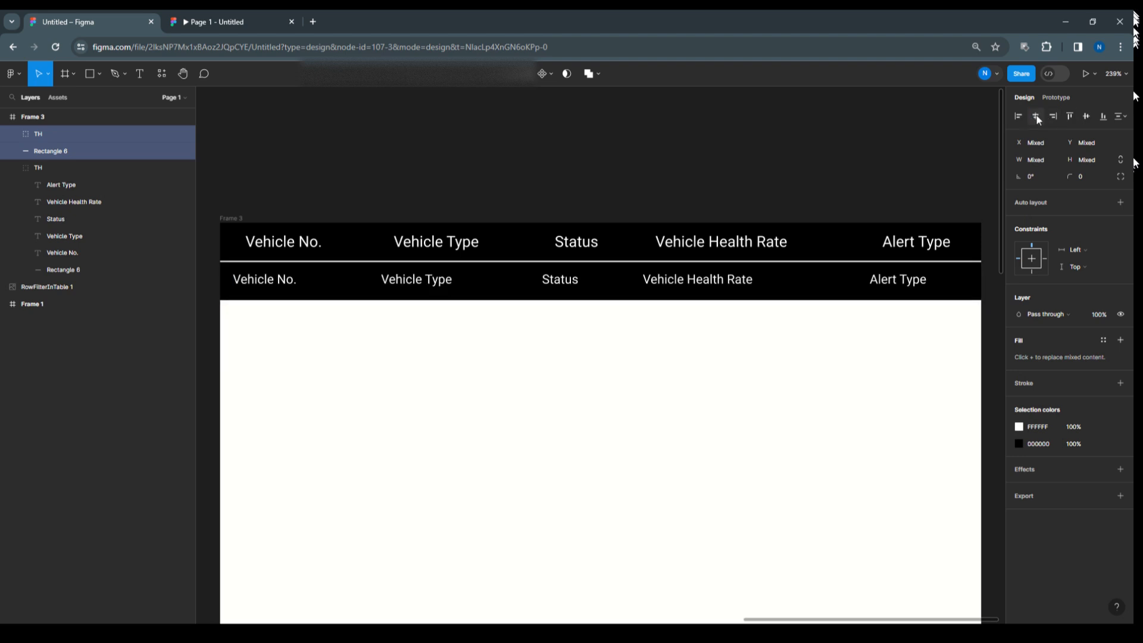
click(1084, 117)
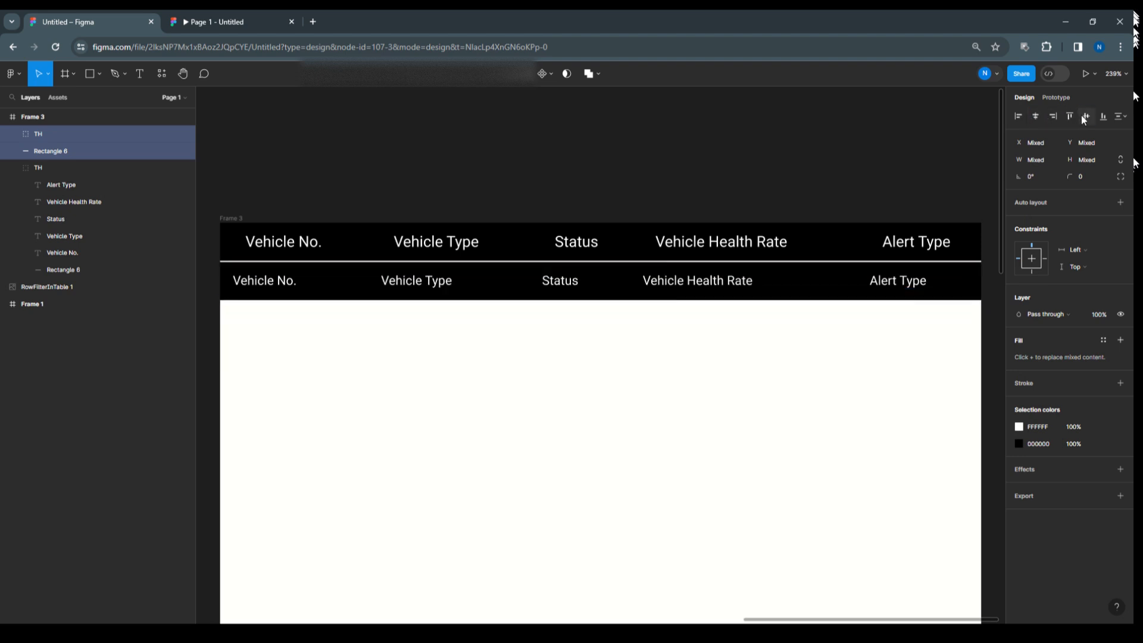
Resize the copied row's label group to start at X 20 with a width of 580, matching the header labels' columns.
click(445, 285)
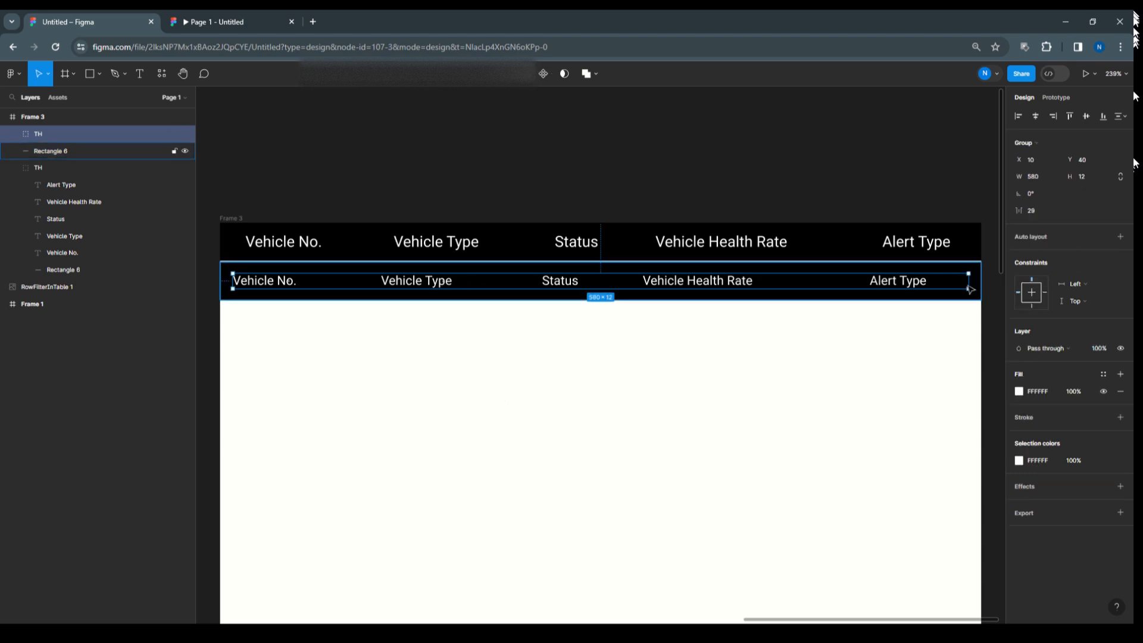
drag(968, 281, 980, 280)
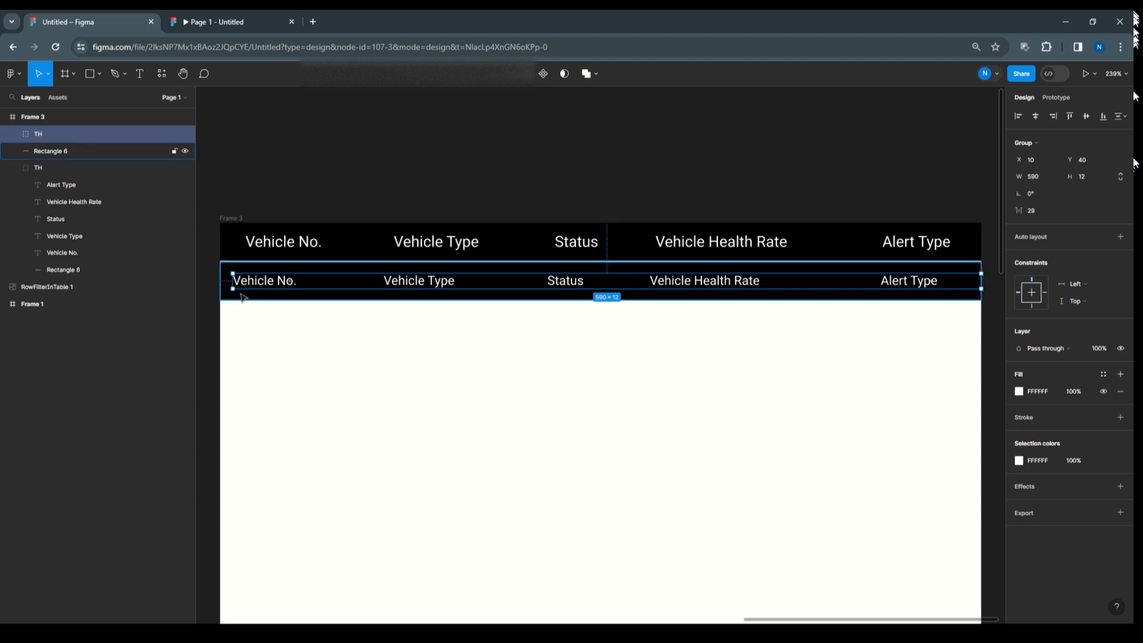
drag(234, 282, 244, 283)
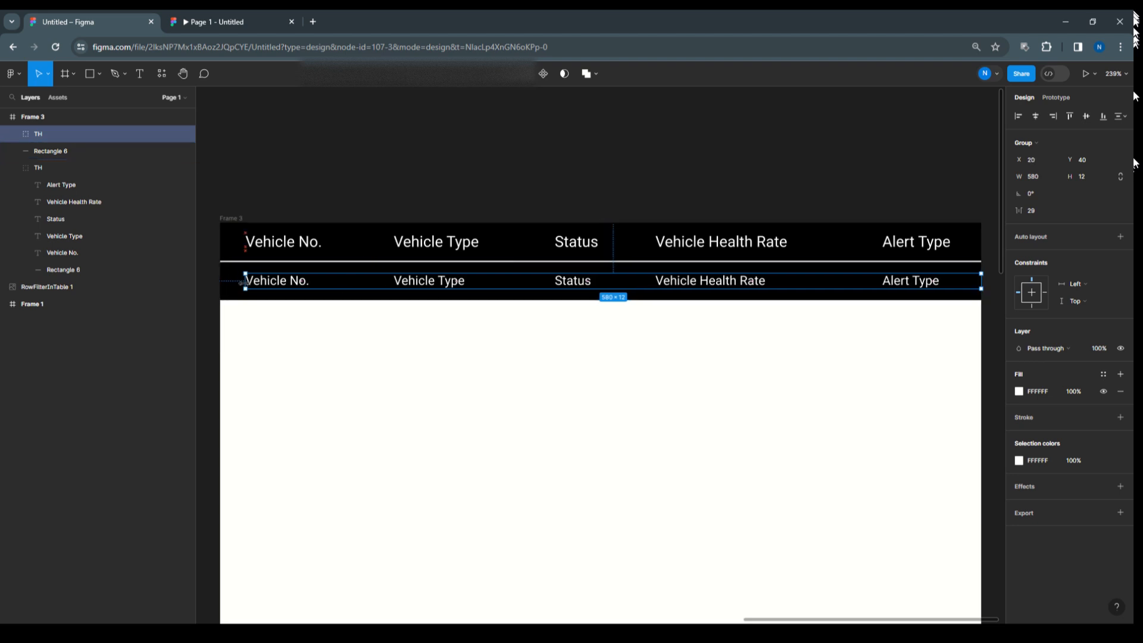
click(499, 195)
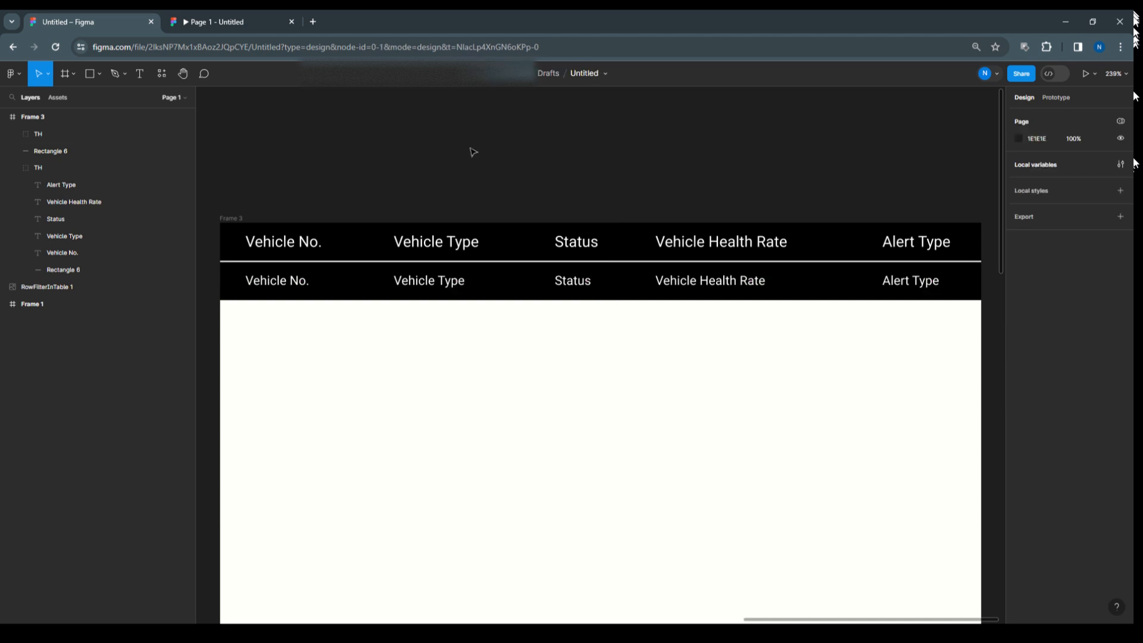
Change the fill of the copied row's background rectangle to CCCCCC.
click(366, 300)
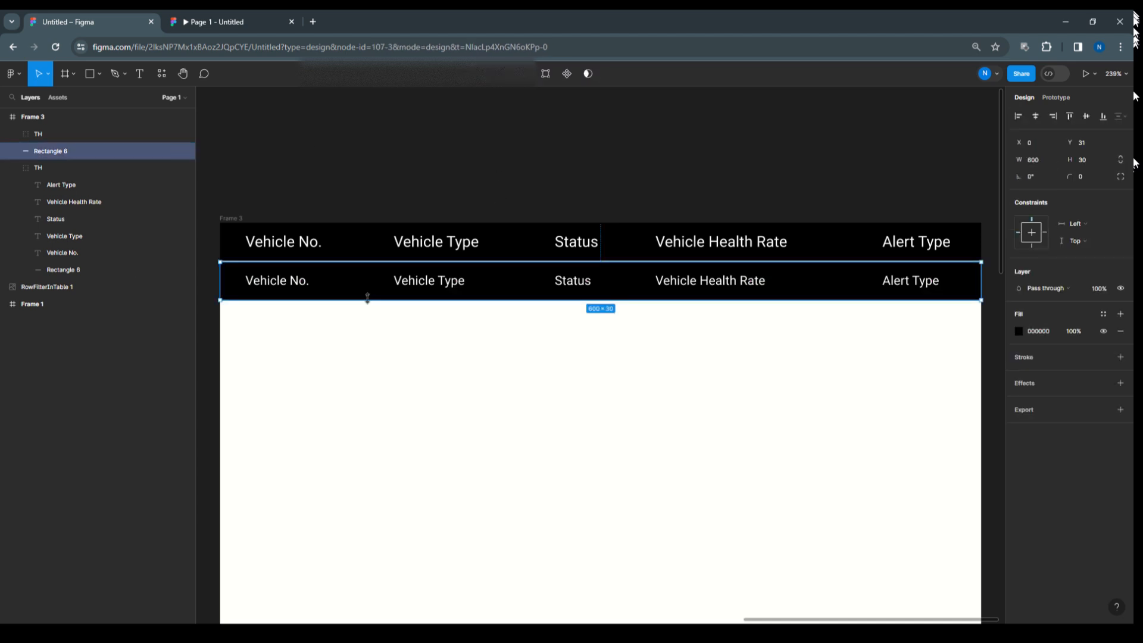
click(1019, 331)
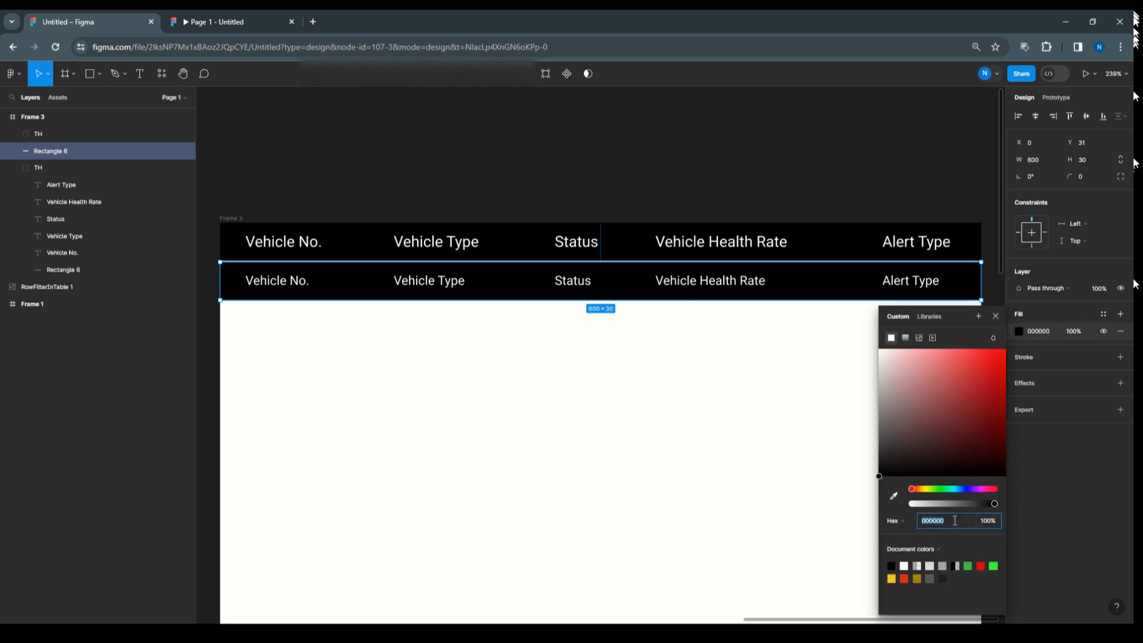
text(cc)
key(Return)
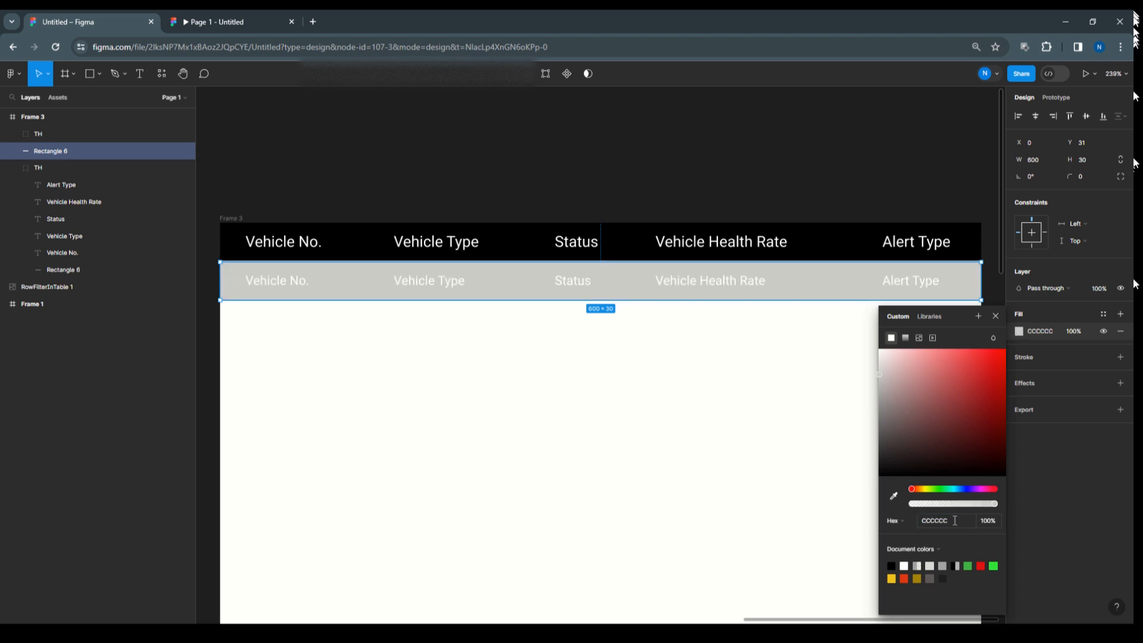
Change the fill of the copied row's label group to black, 000000.
click(282, 284)
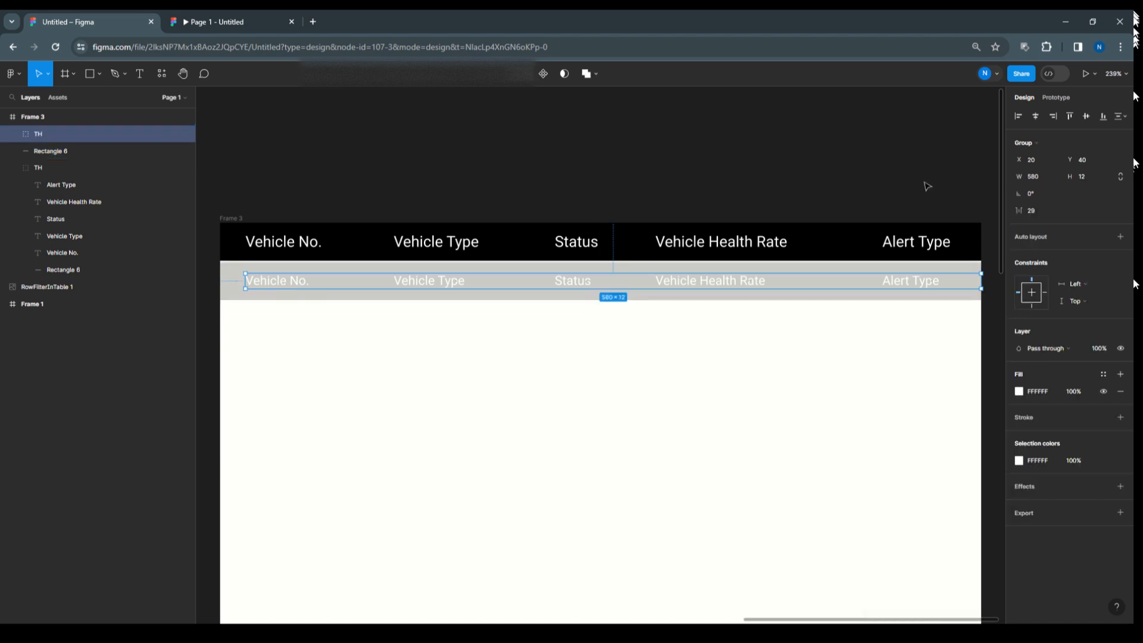
click(1019, 392)
click(891, 565)
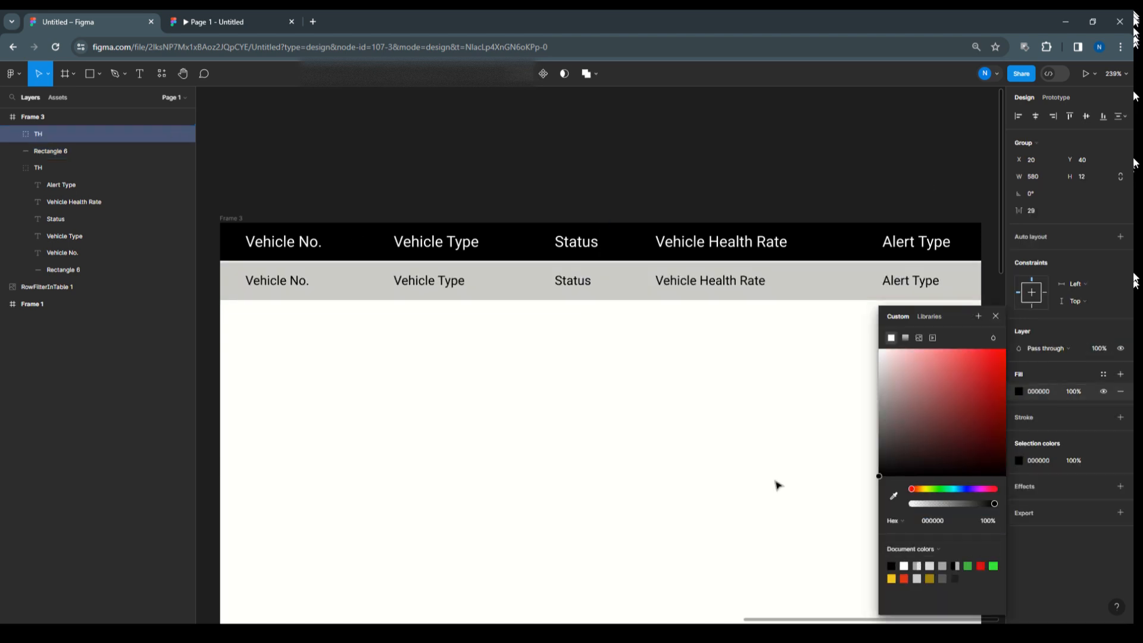
click(568, 160)
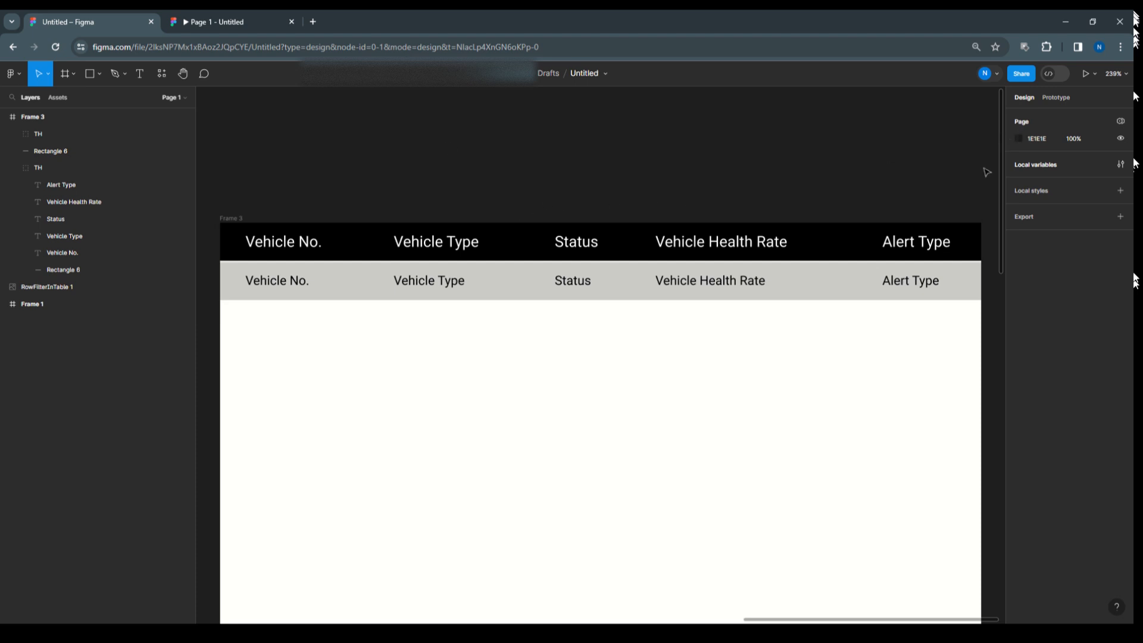
Create a new local variable collection named VehicleTable.
click(1028, 171)
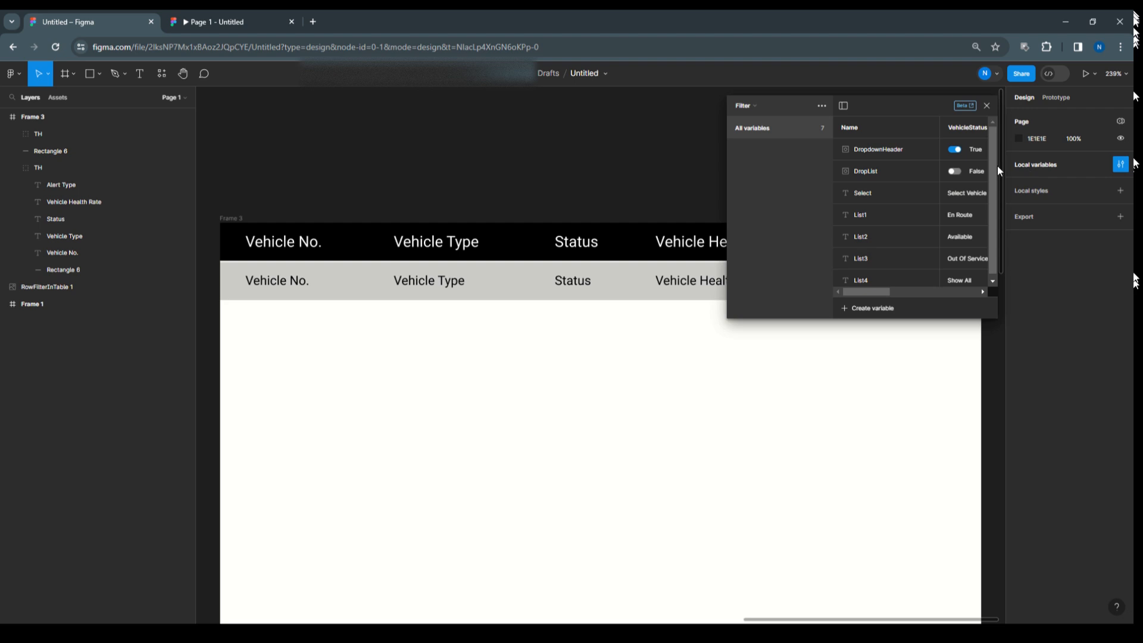
click(759, 106)
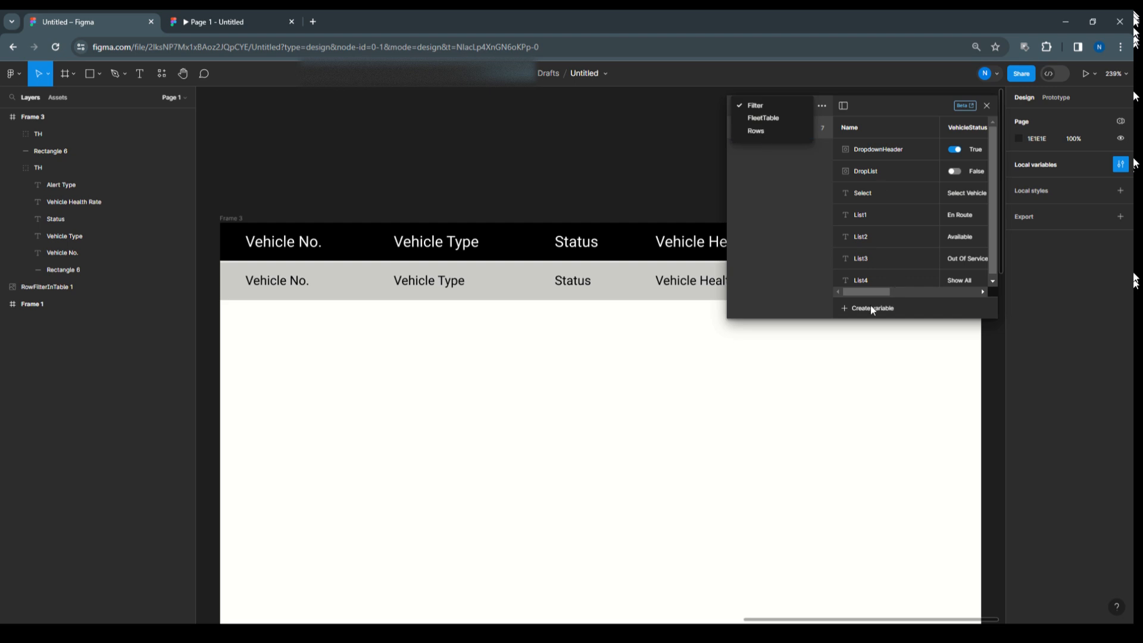
click(826, 105)
click(823, 104)
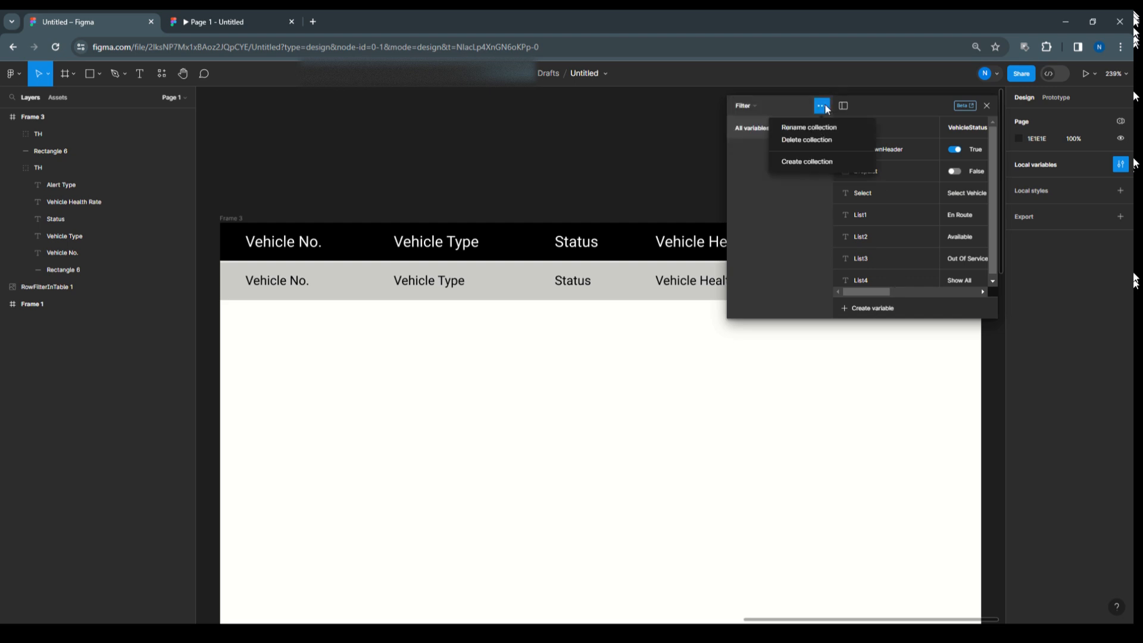
click(826, 162)
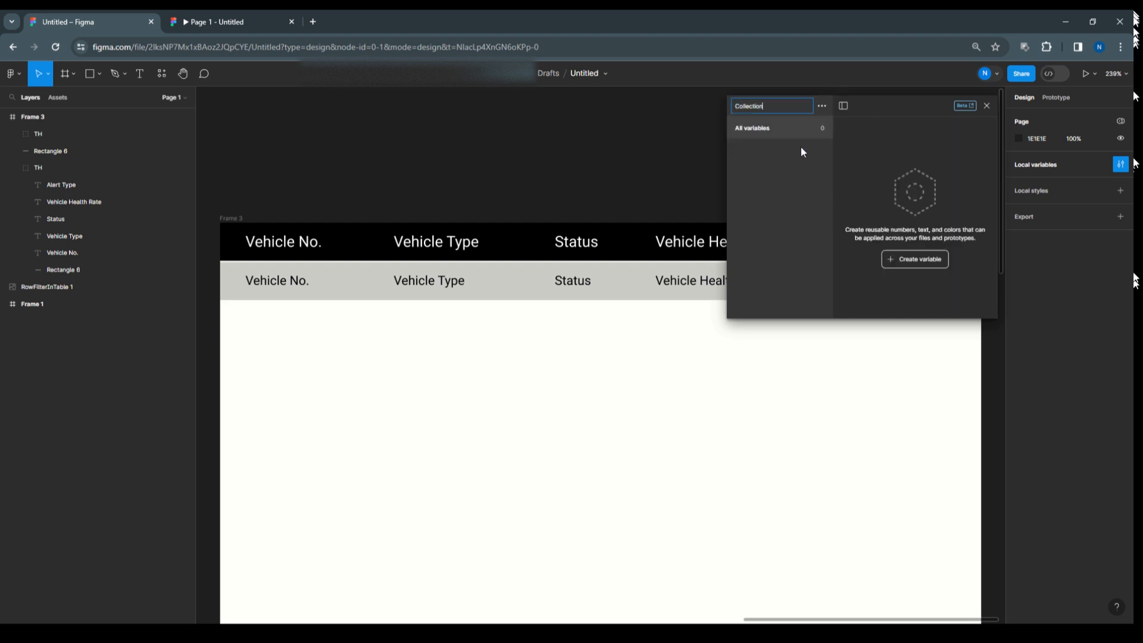
double_click(759, 110)
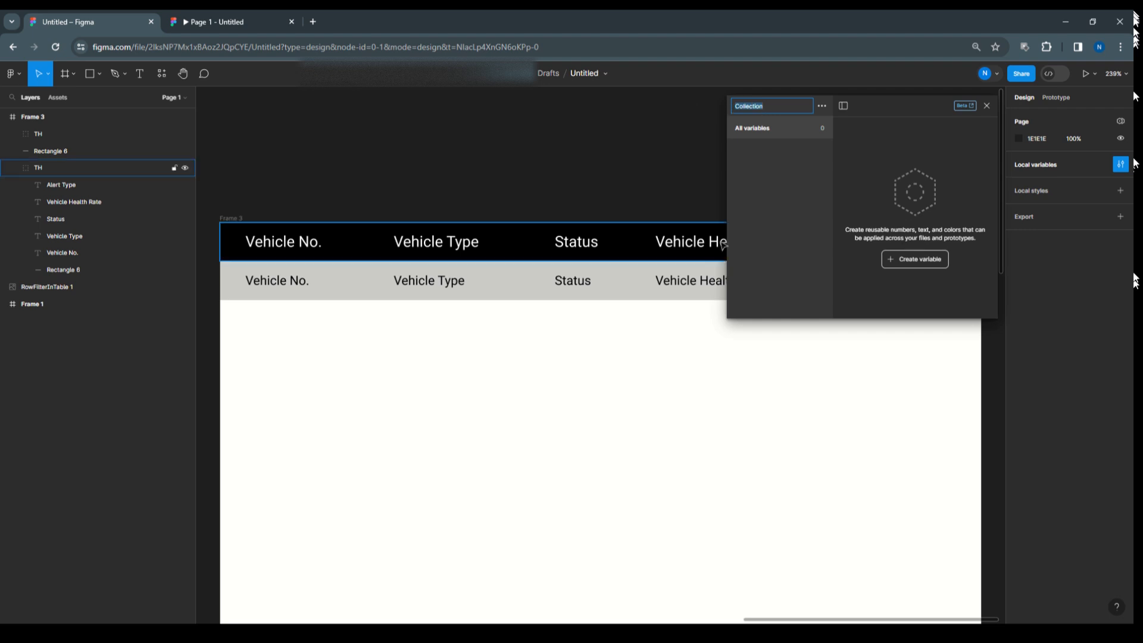
text(VehicleTable)
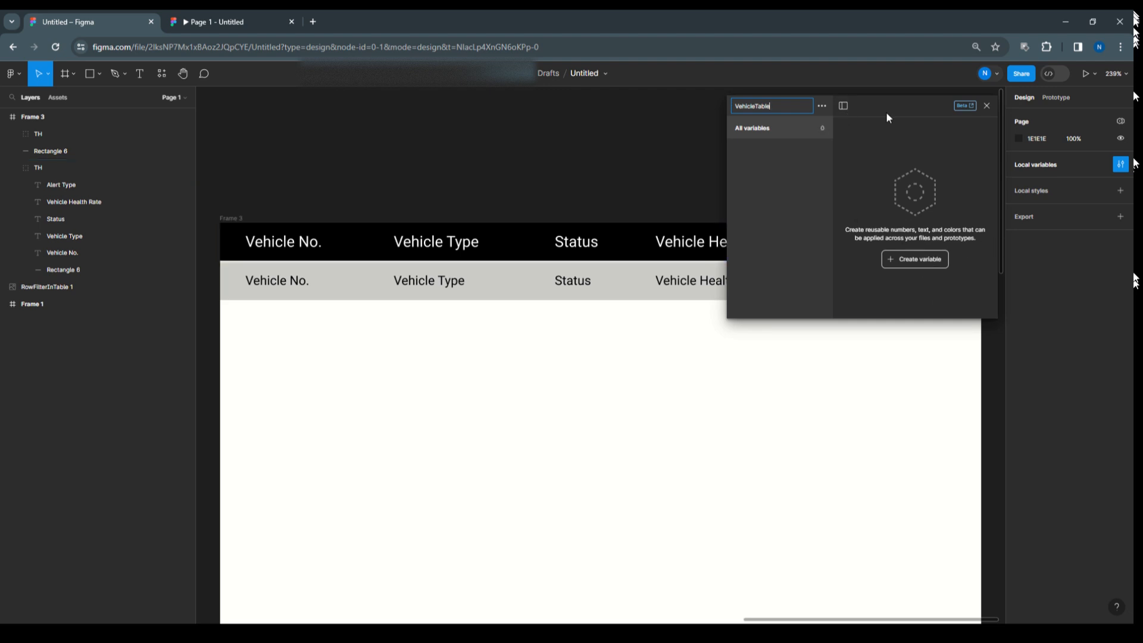
Create a string variable named VehicleNo in the VehicleTable collection, with the variables window widened below the table rows.
drag(883, 114, 385, 320)
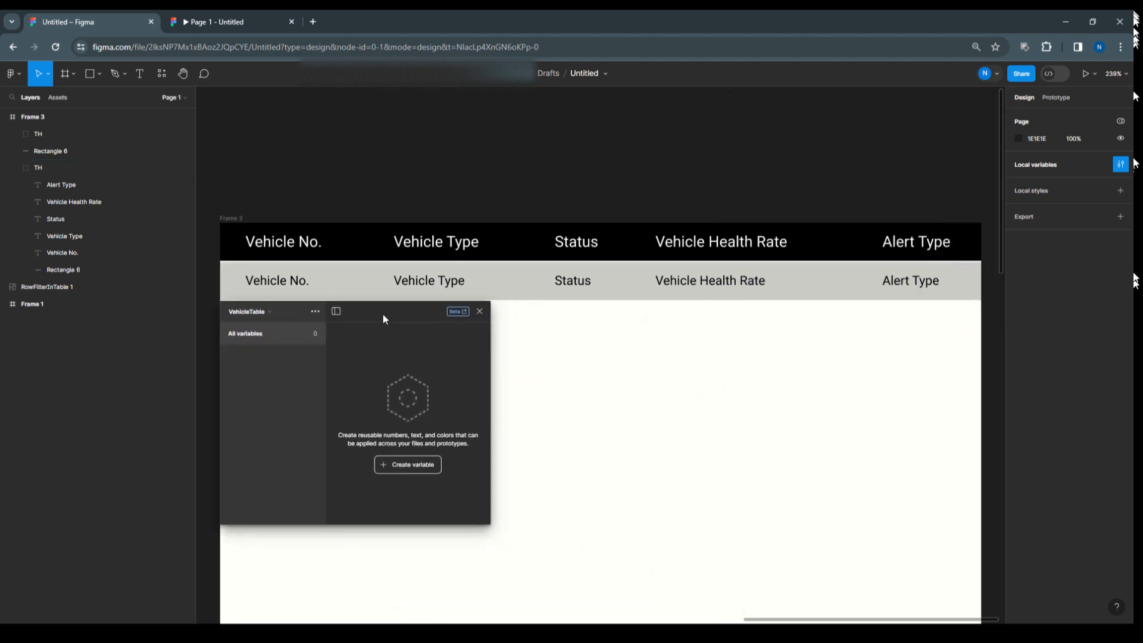
click(403, 468)
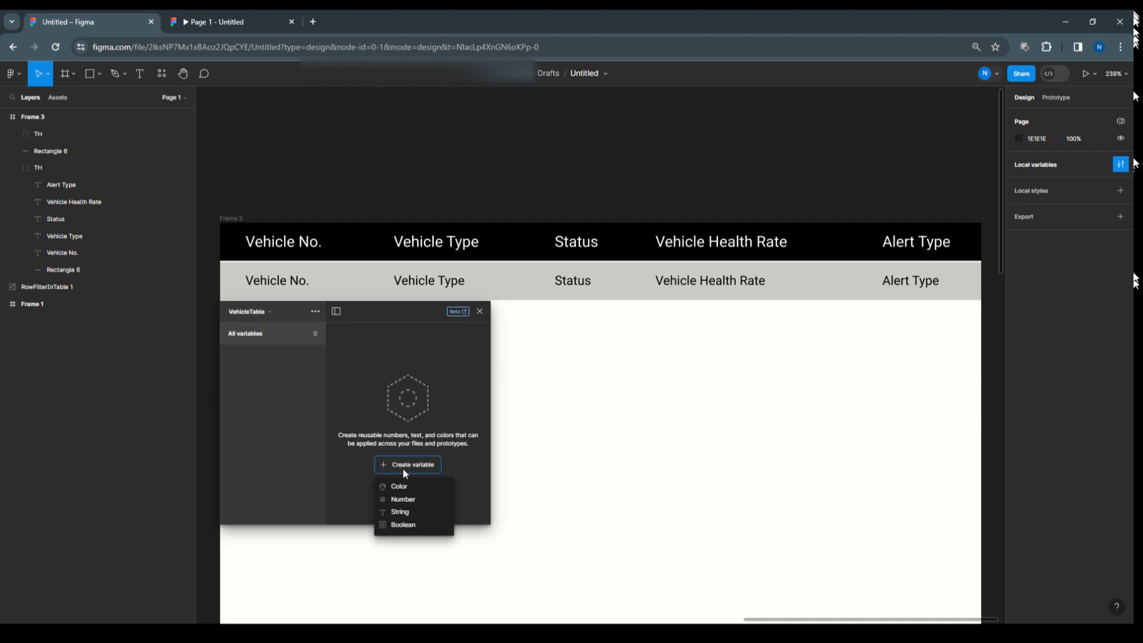
click(408, 513)
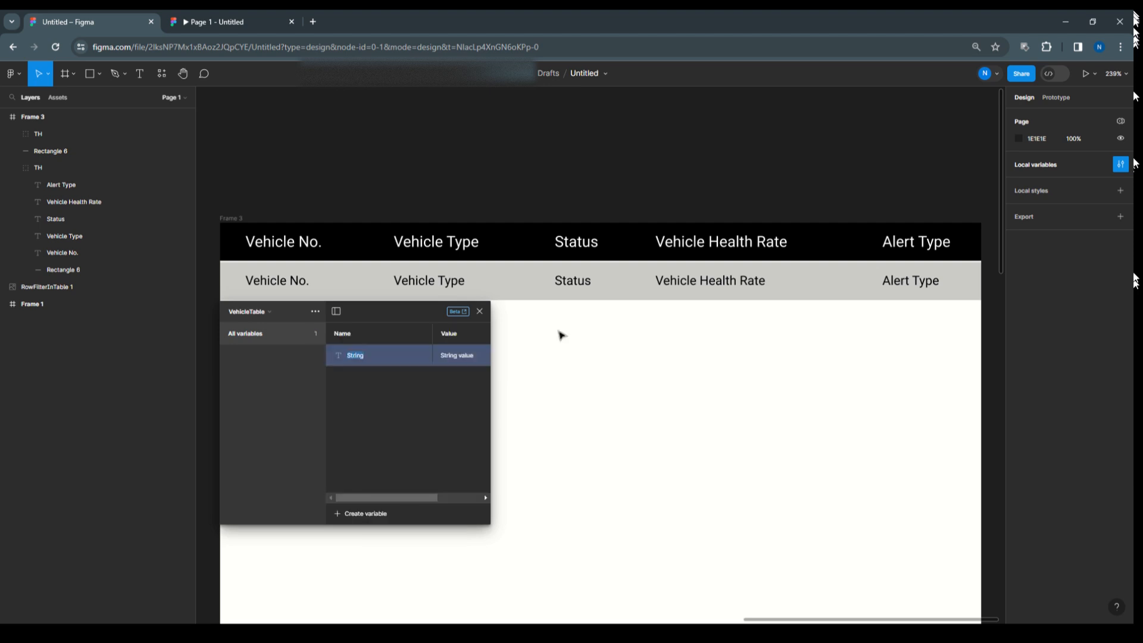
drag(490, 332, 837, 333)
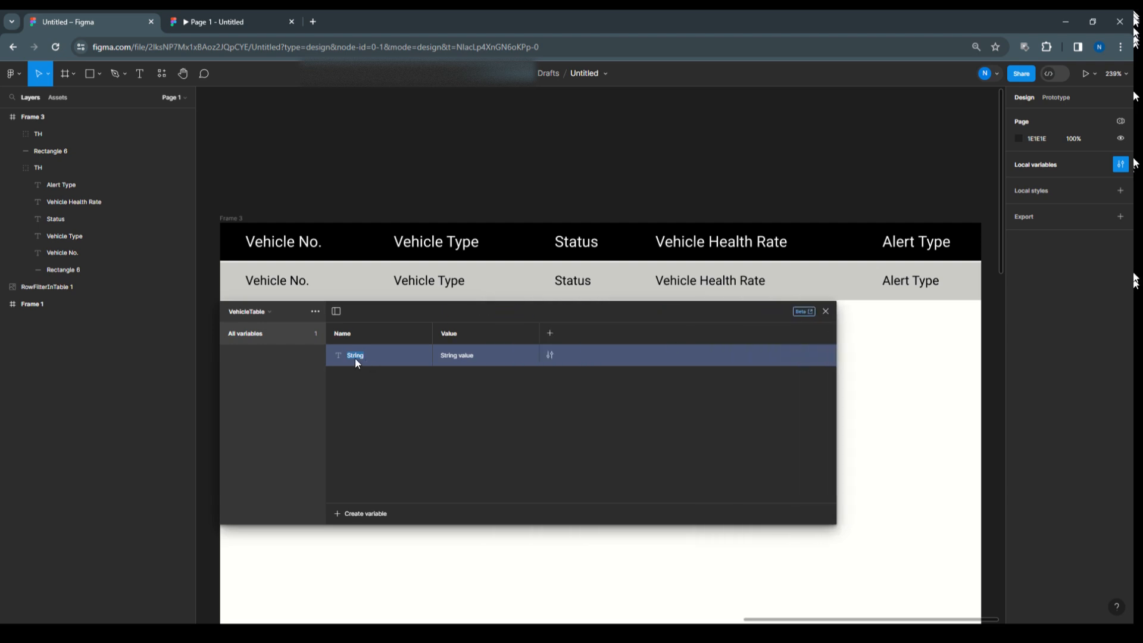
text(VehicleNo)
Duplicate the VehicleNo variable as VType and rename the original variable VNo.
right_click(382, 359)
click(394, 390)
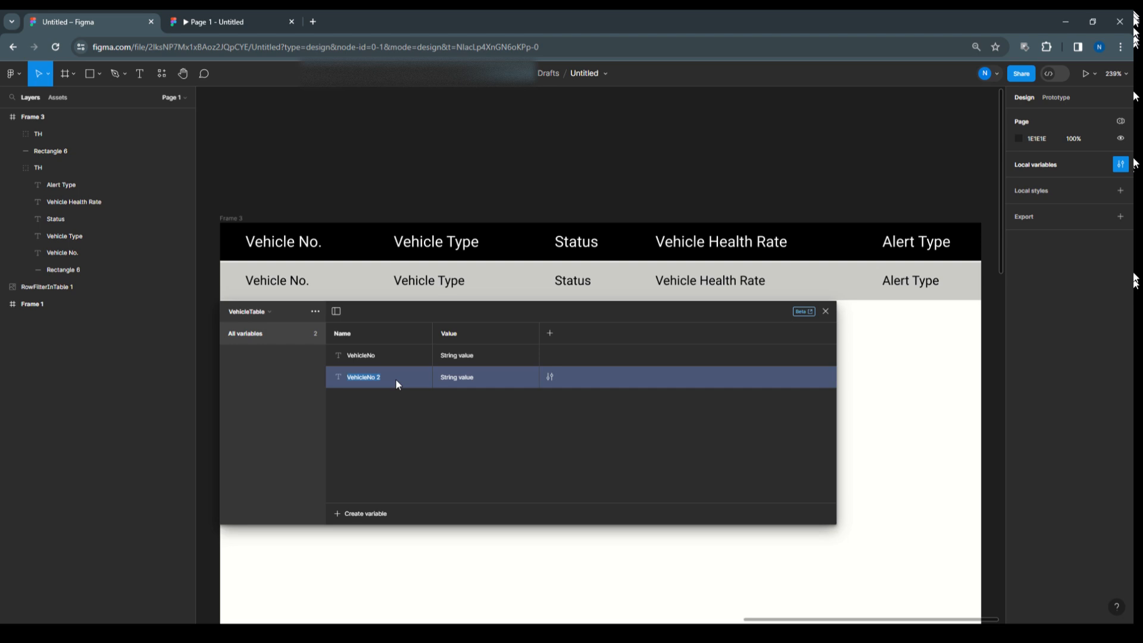
text(VT)
click(368, 352)
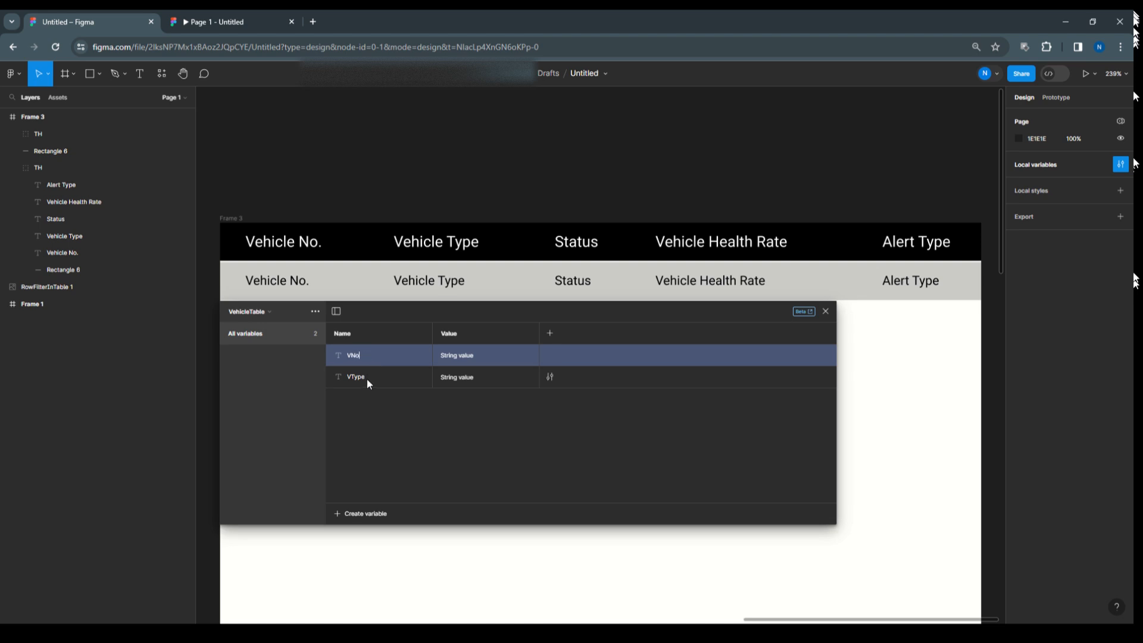
Duplicate the VType variable and name the copy VStatus.
click(367, 378)
right_click(368, 373)
click(384, 406)
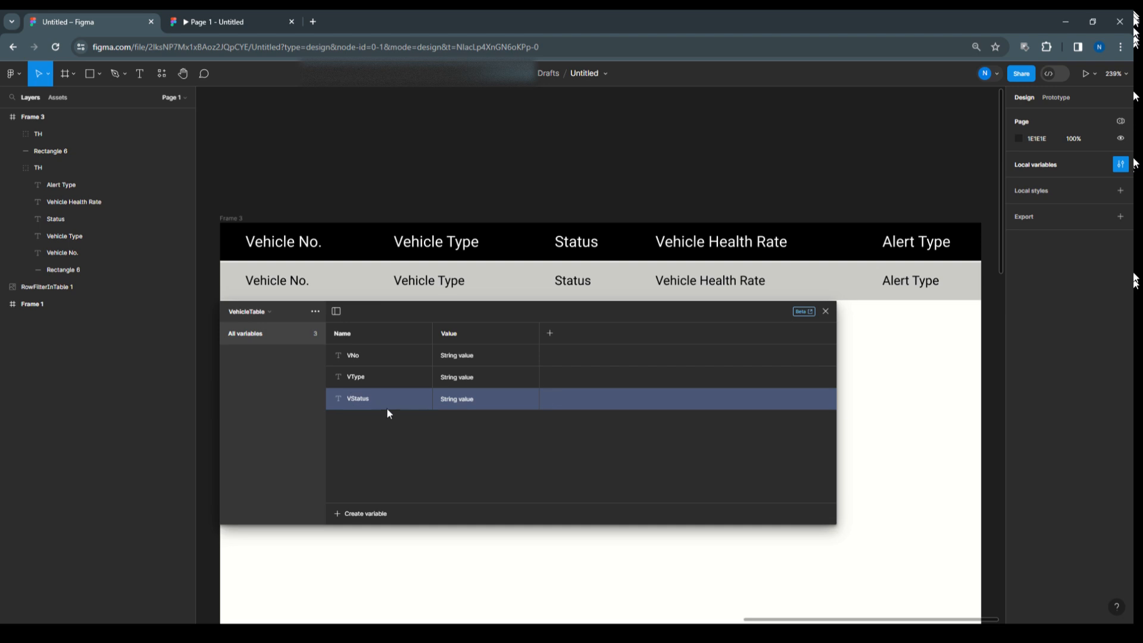
right_click(387, 397)
click(407, 431)
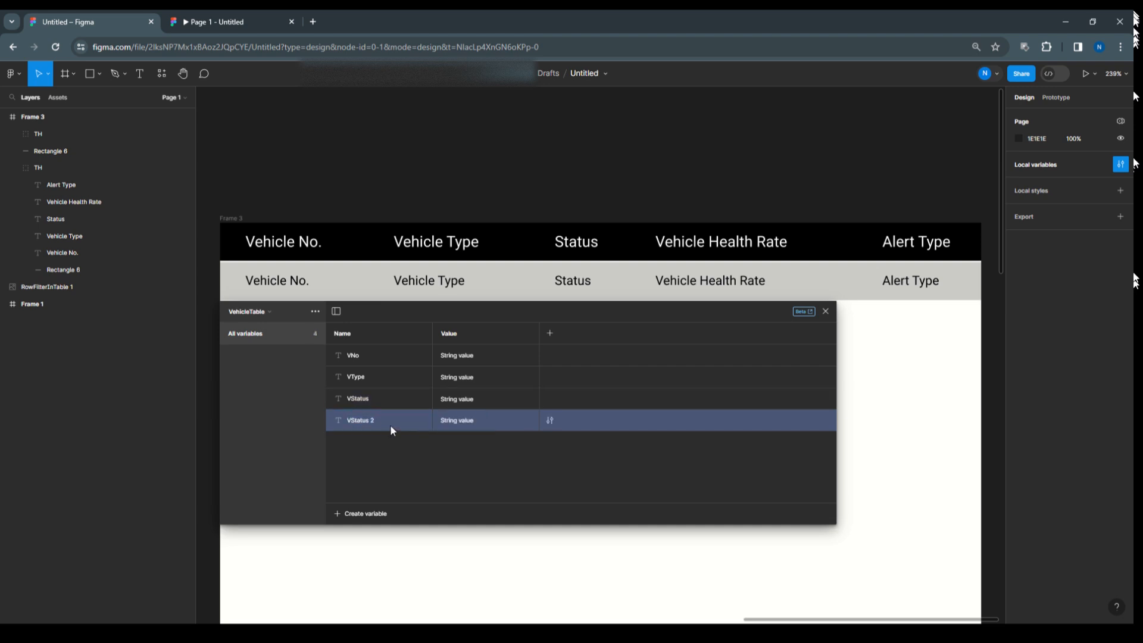
right_click(391, 426)
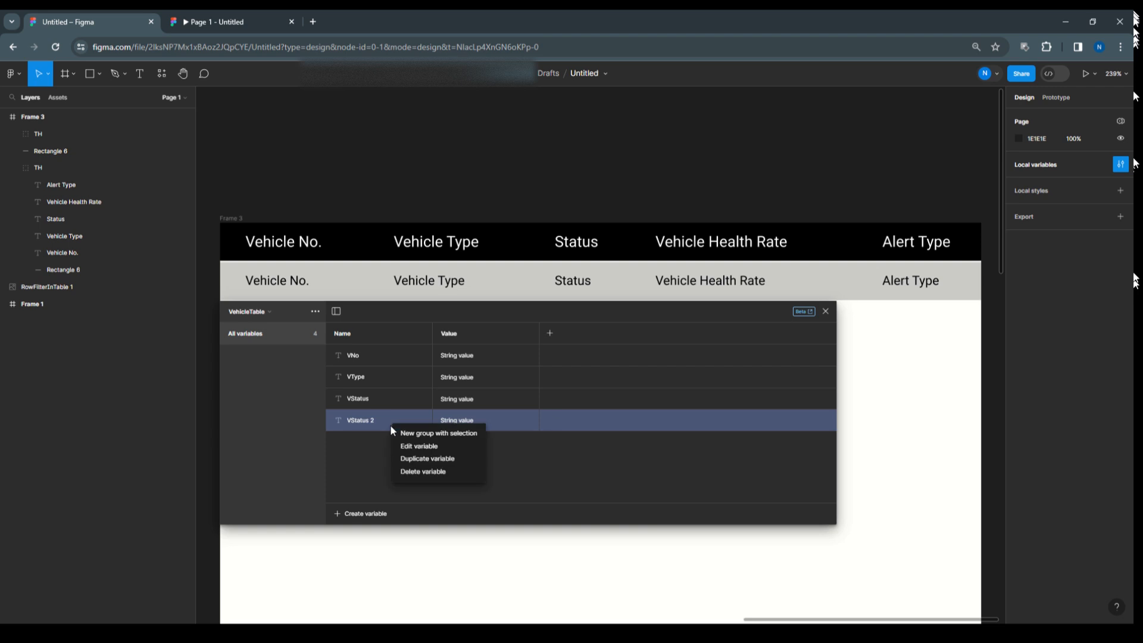
click(401, 472)
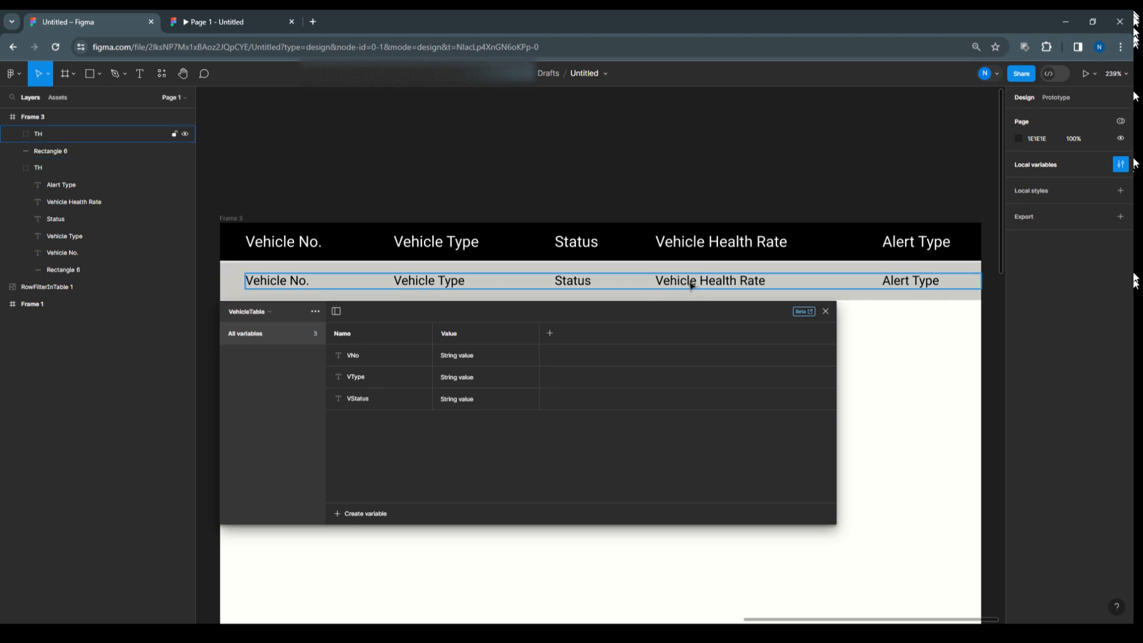
right_click(376, 398)
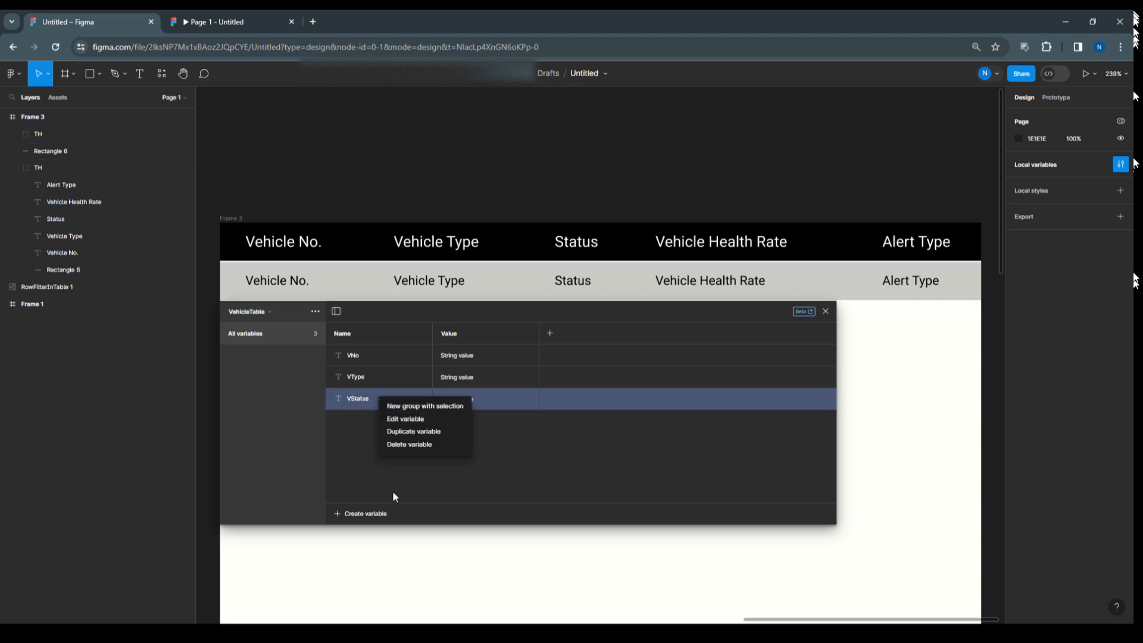
Create a number variable named VehicleHR in the VehicleTable collection.
click(372, 512)
click(373, 513)
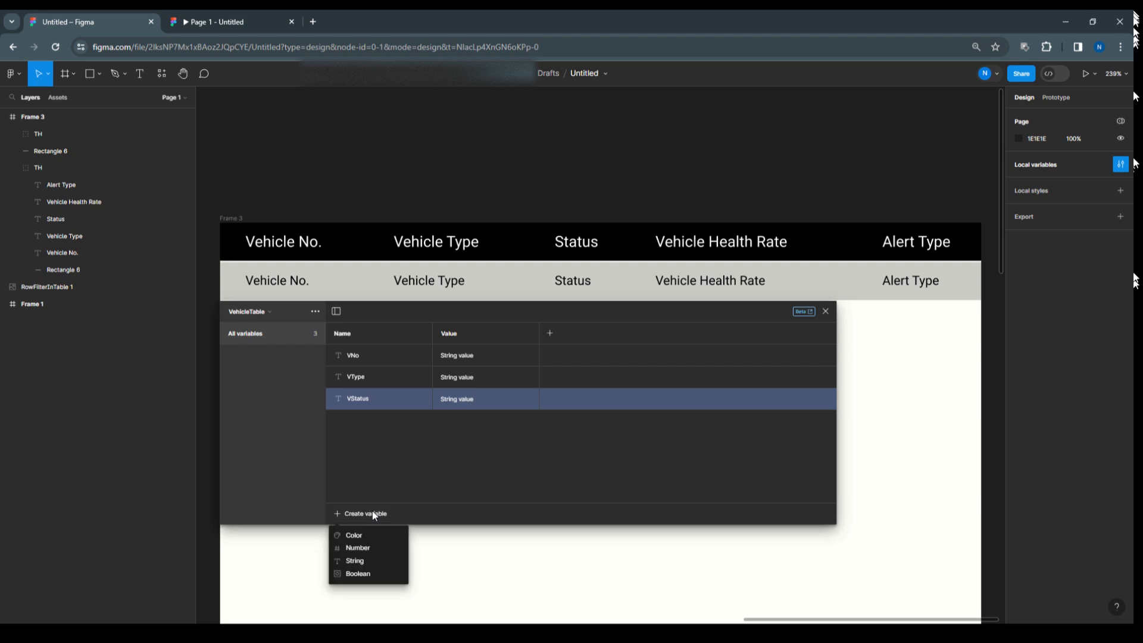
click(364, 548)
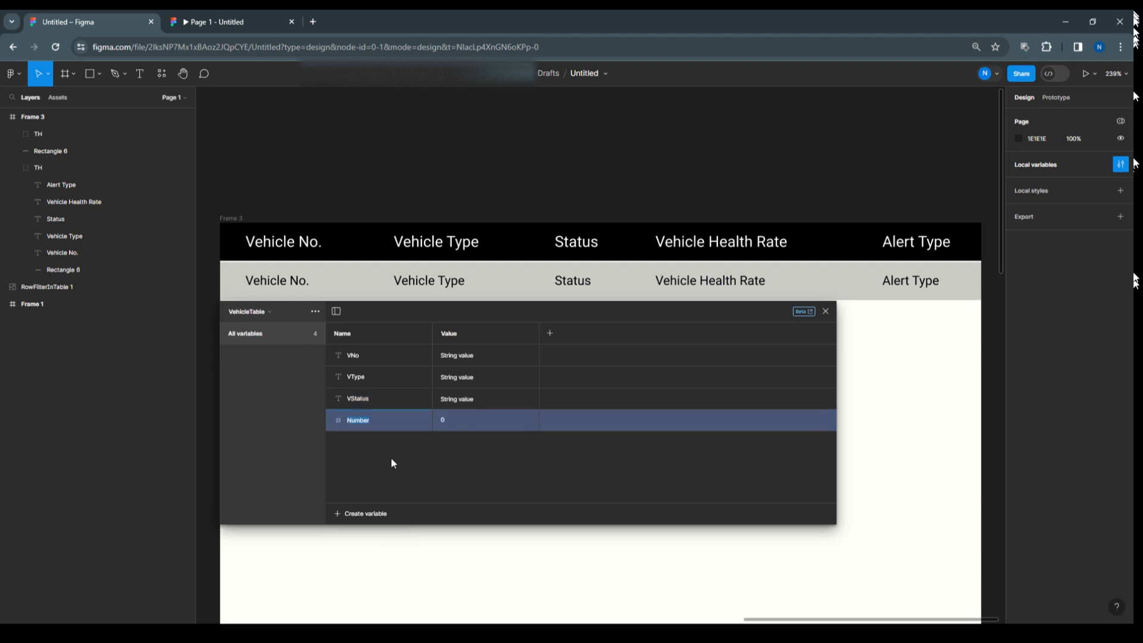
text(VehicleHR)
right_click(391, 420)
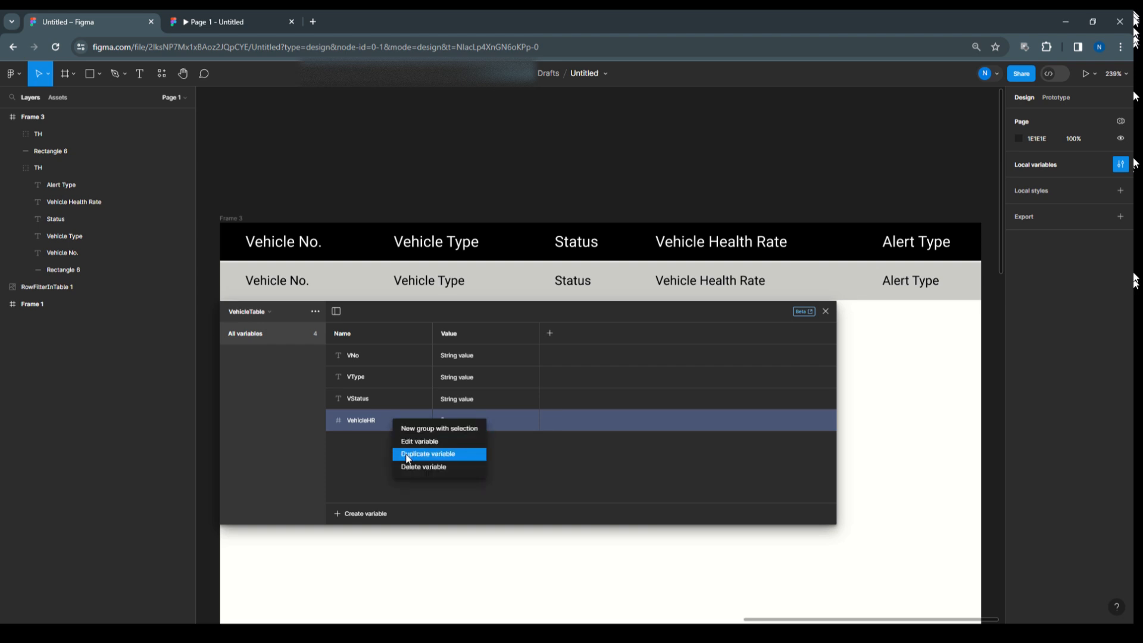
click(409, 458)
right_click(398, 441)
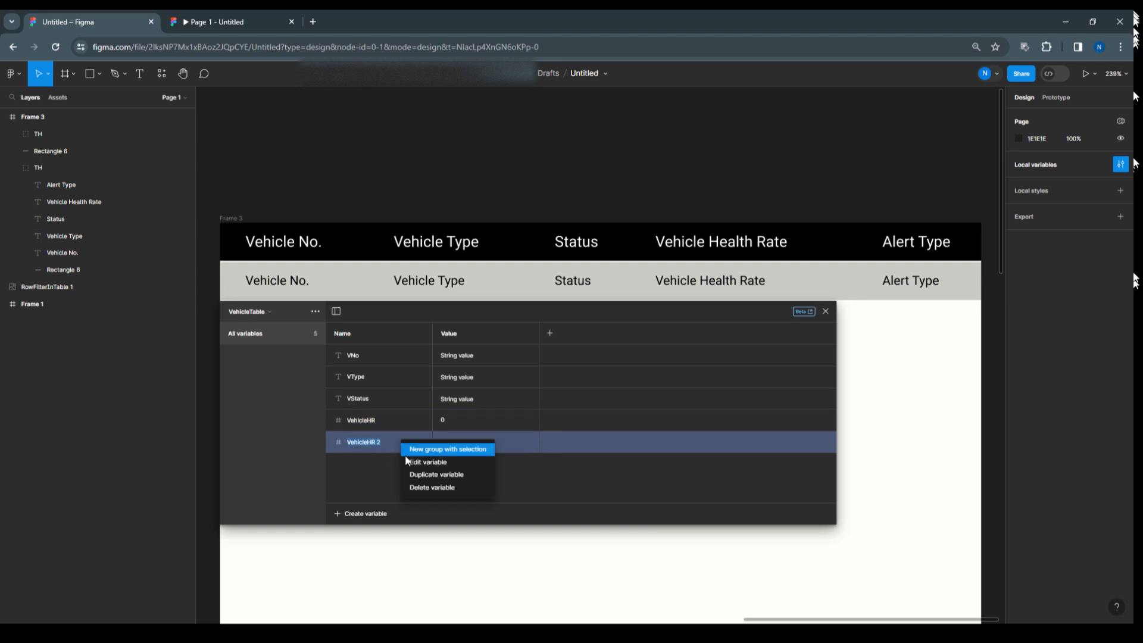
click(432, 488)
Create a string variable named VAlertTpe in the VehicleTable collection.
click(369, 514)
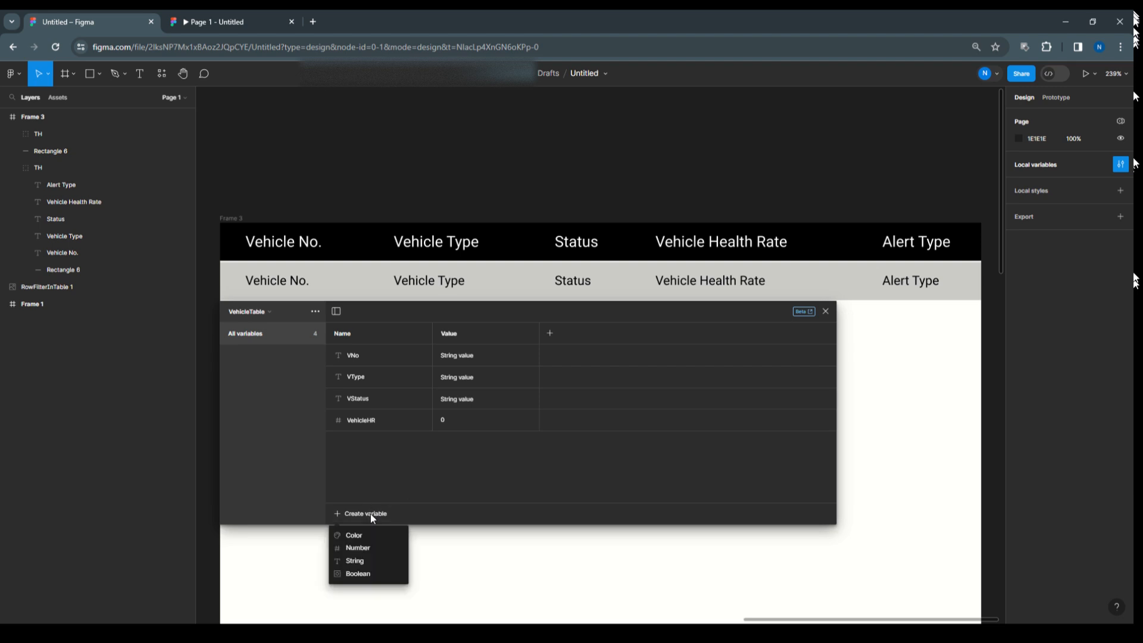
click(363, 560)
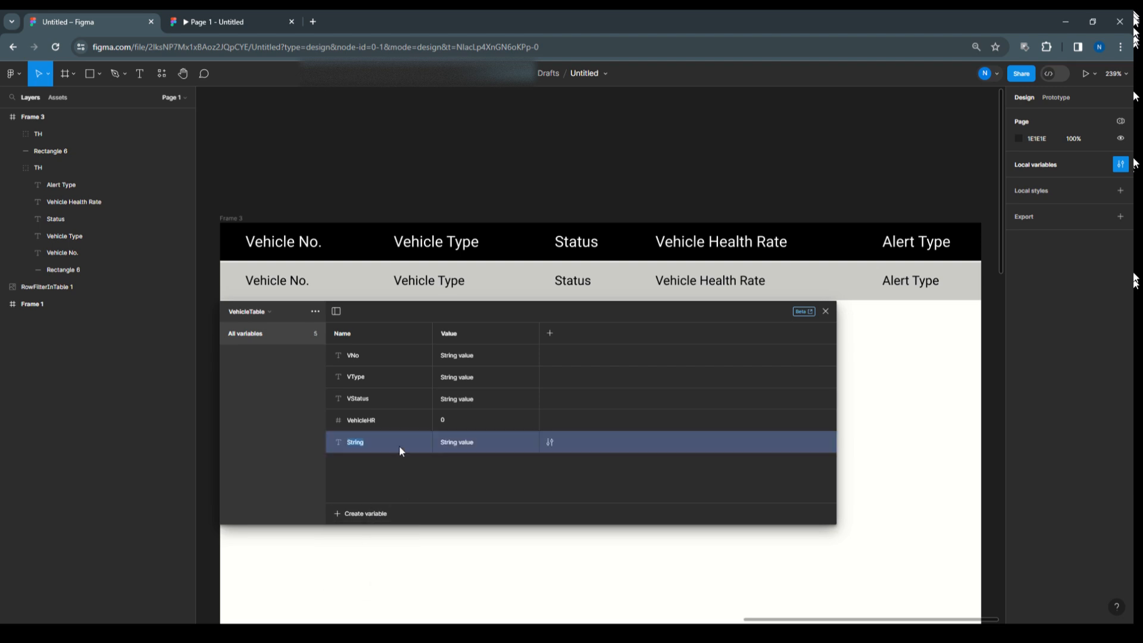
text(VAlertTpe)
Set the first vehicle's values: VNo KA 0589, VType Truck, VStatus En Route, VehicleHR 30 and VAlertTpe Attention.
click(466, 356)
text(KA 0589)
click(451, 381)
text(Truck)
click(467, 398)
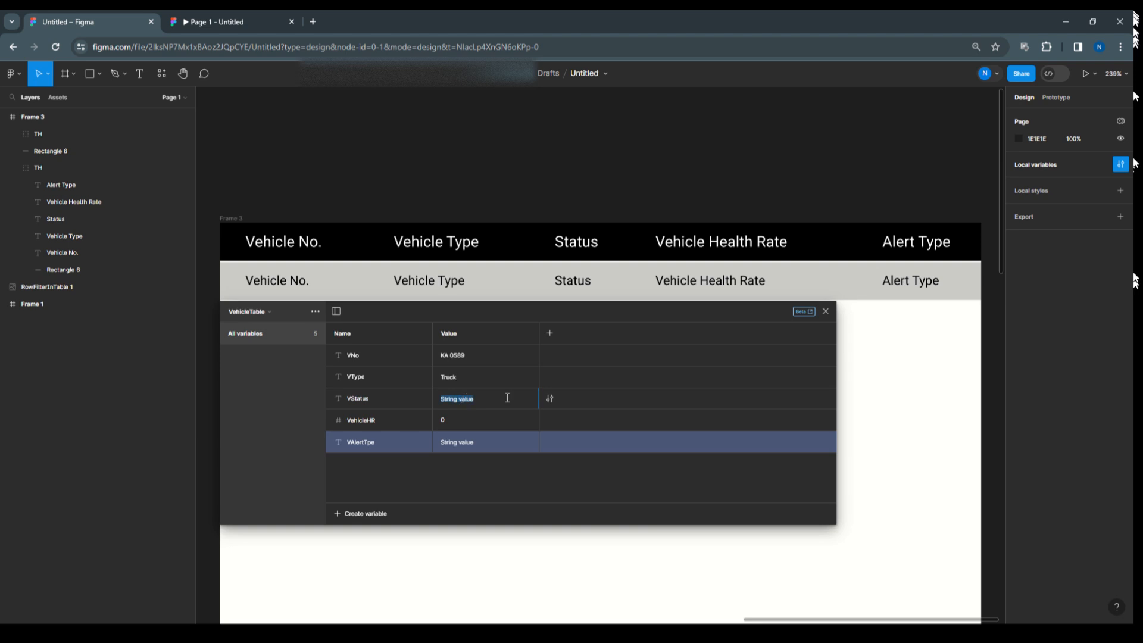
text(En Route)
click(448, 422)
text(3)
click(450, 440)
text(Attention)
Add a second variable mode and name the two modes Vehicle1 and Vehicle2.
mouse_move(521, 312)
mouse_down()
mouse_move(520, 329)
mouse_move(524, 319)
mouse_up()
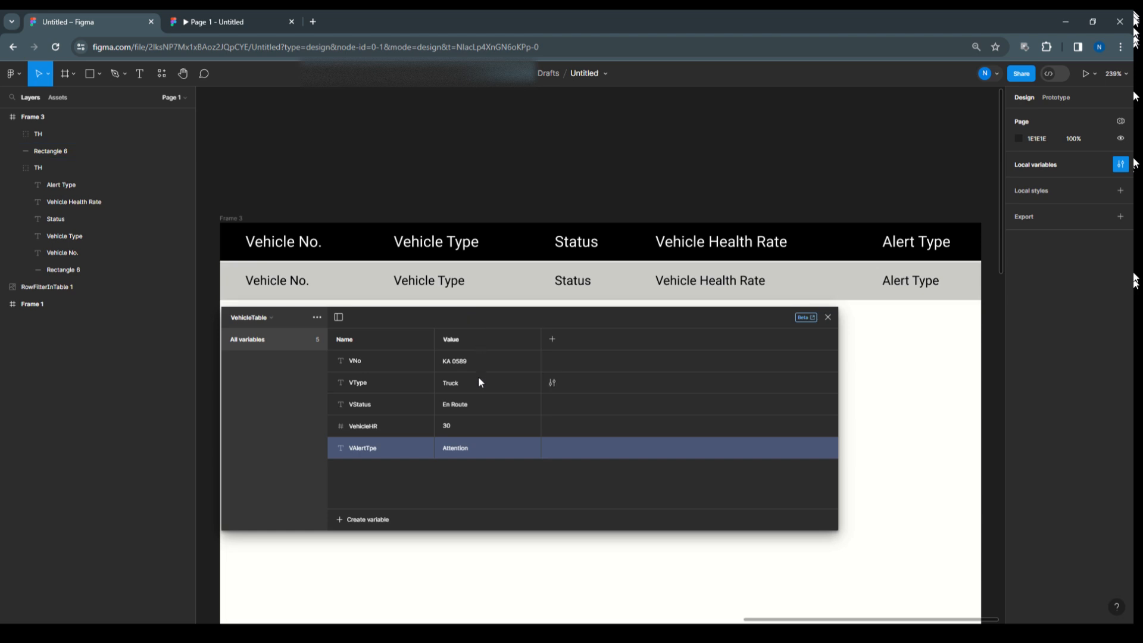
click(552, 341)
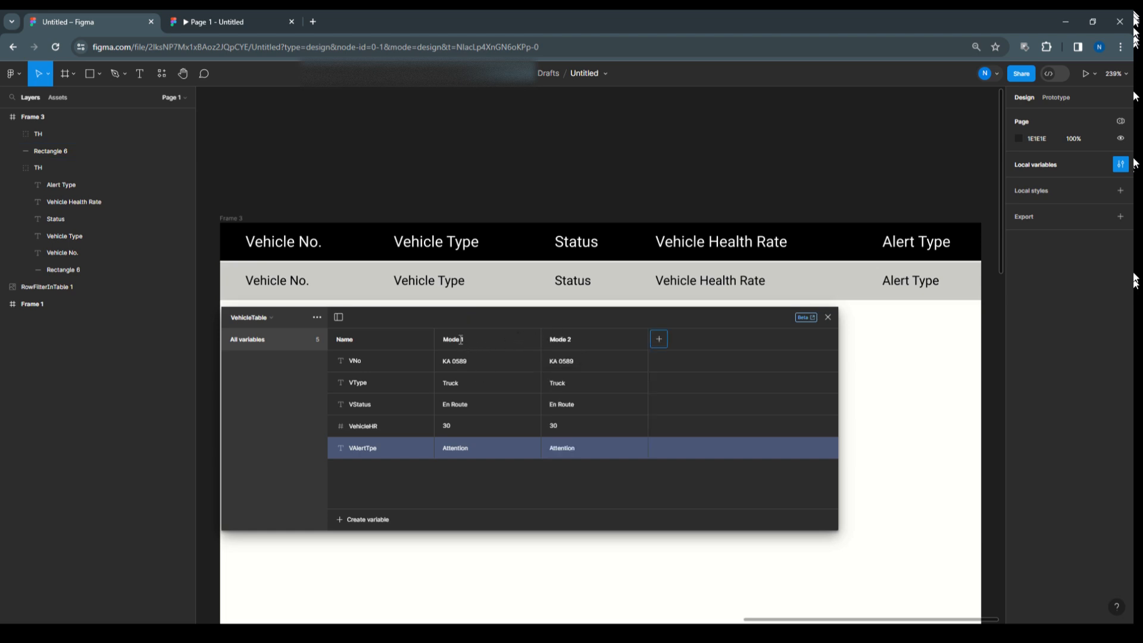
text(Vehicle1)
double_click(557, 339)
click(449, 340)
double_click(449, 340)
click(555, 340)
Set the Vehicle2 mode's values: VNo GA 8978, VType Car, VStatus Available, VehicleHR 70 and VAlertTpe All Good.
click(554, 362)
text(GA 8978)
click(564, 384)
text(Car)
click(589, 403)
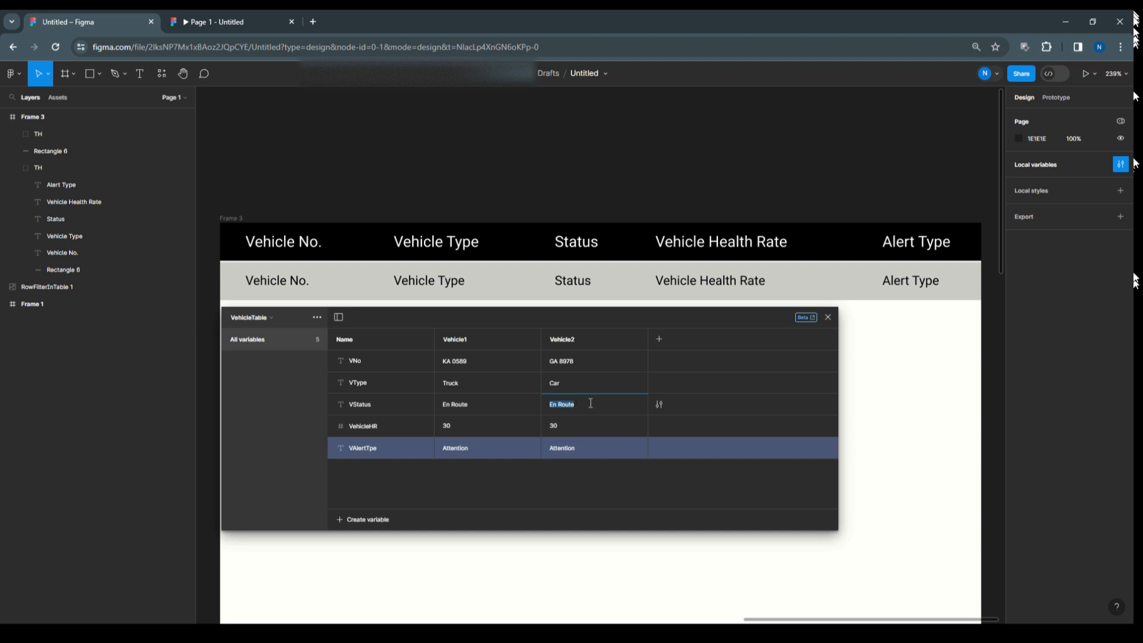
text(Available)
click(561, 427)
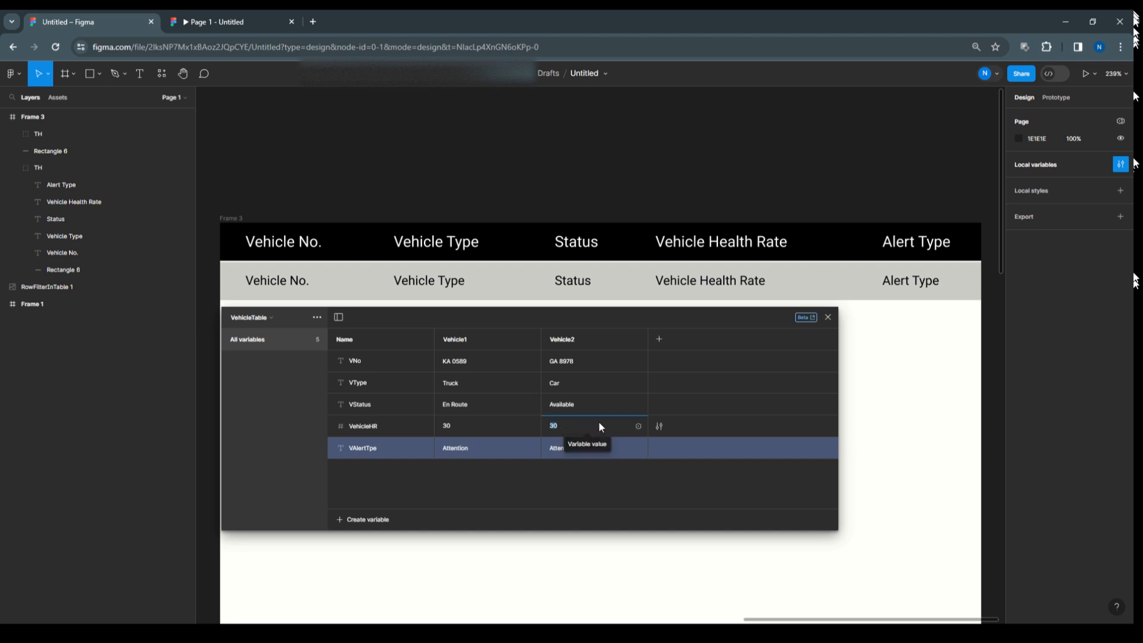
text(70)
click(586, 446)
text(All Good)
key(Return)
Add a third variable mode named Vehicle3.
click(663, 344)
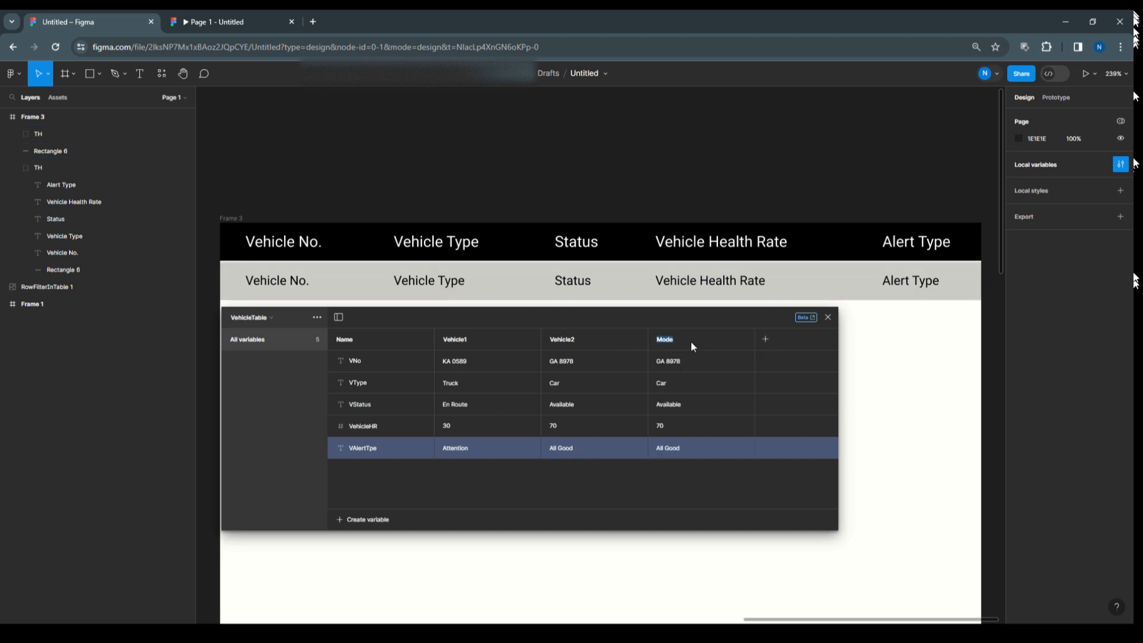
text(Vehicle)
text(3)
Set the Vehicle3 mode's values: VNo CH 9012, VType Van, VStatus Out of service, VehicleHR 20 and VAlertTpe Critical.
text(CH)
text( 9012)
click(668, 385)
text(Van)
click(669, 406)
text(Out of service)
click(665, 423)
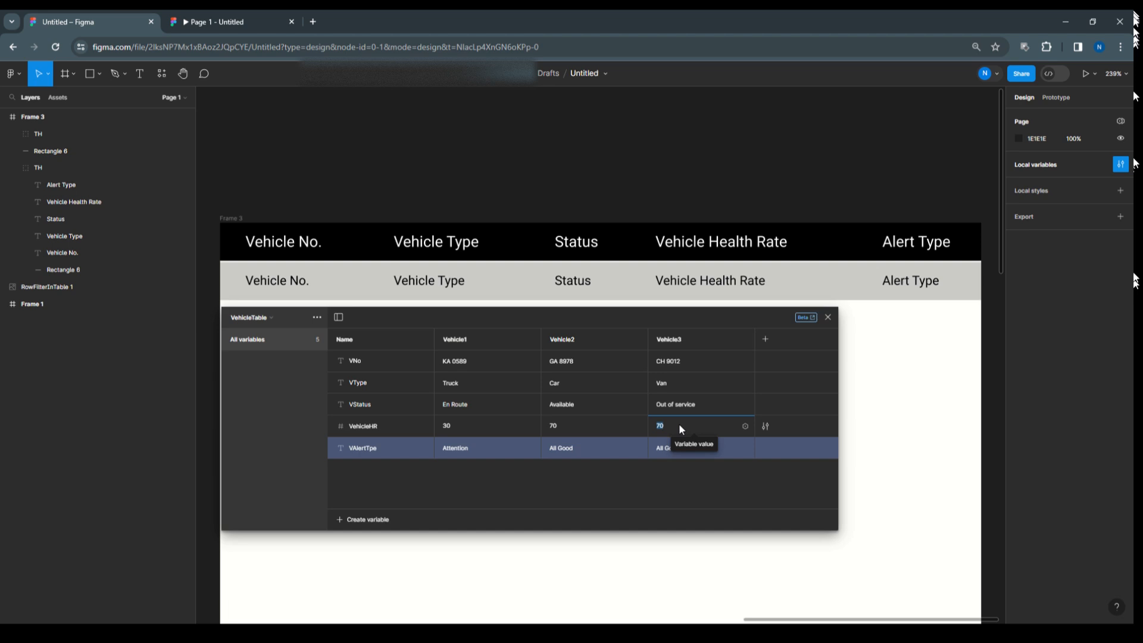
text(20)
click(669, 451)
text(Critical)
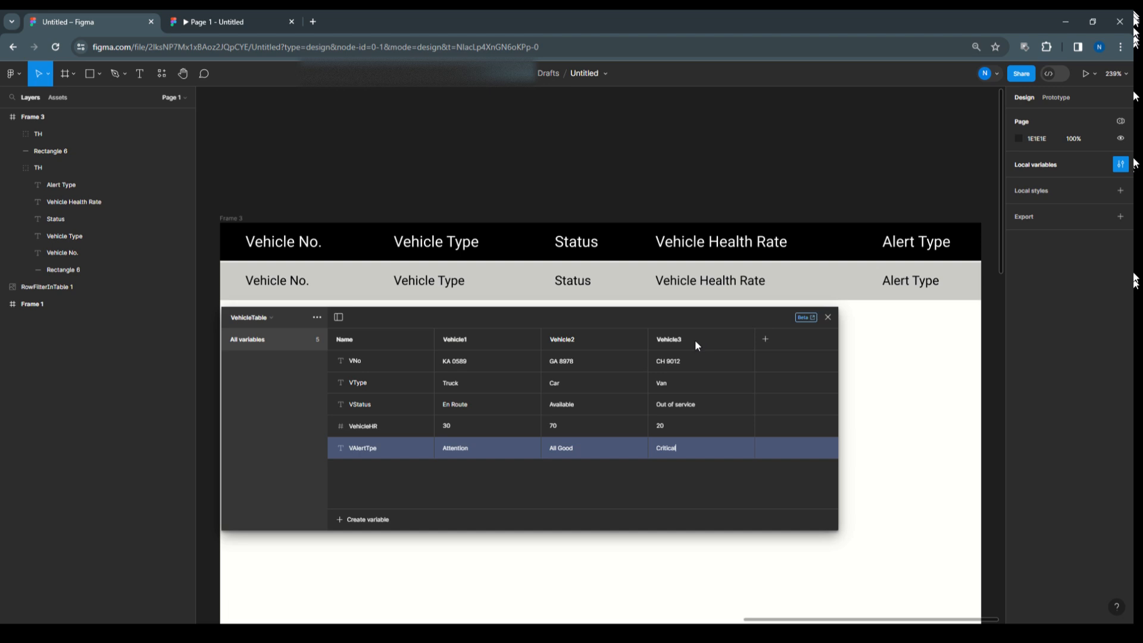
Add a fourth variable mode named Vehicle4 and set its VNo value to PB 9012.
click(766, 339)
double_click(777, 341)
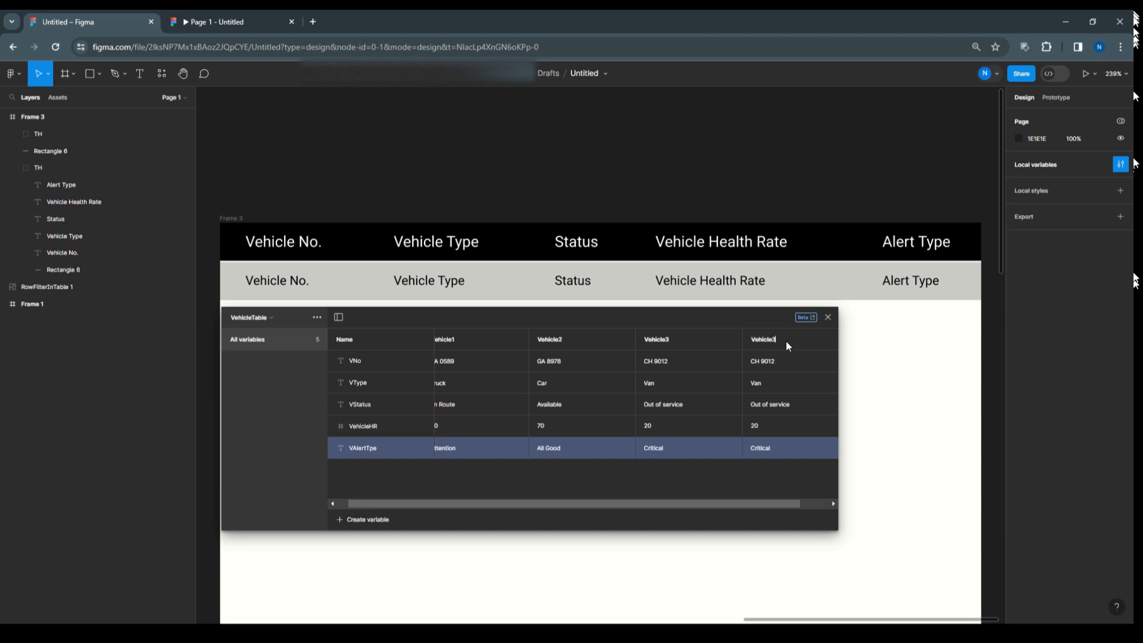
click(761, 360)
double_click(757, 362)
text(PB)
Set the Vehicle4 mode's VType to Truck, VStatus to Available, VehicleHR to 80 and VAlertTpe to All Good, and close the variables window.
text(Truc)
text(k)
text(A)
text(vaila)
text(ble)
click(763, 428)
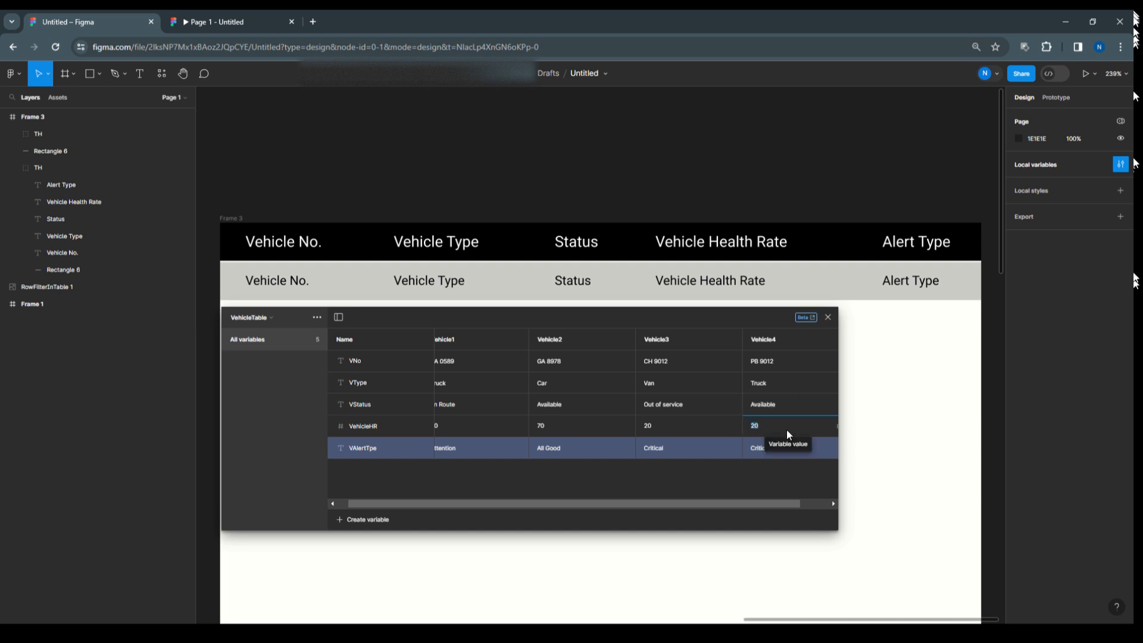
click(770, 451)
text(All Good)
drag(769, 503, 829, 502)
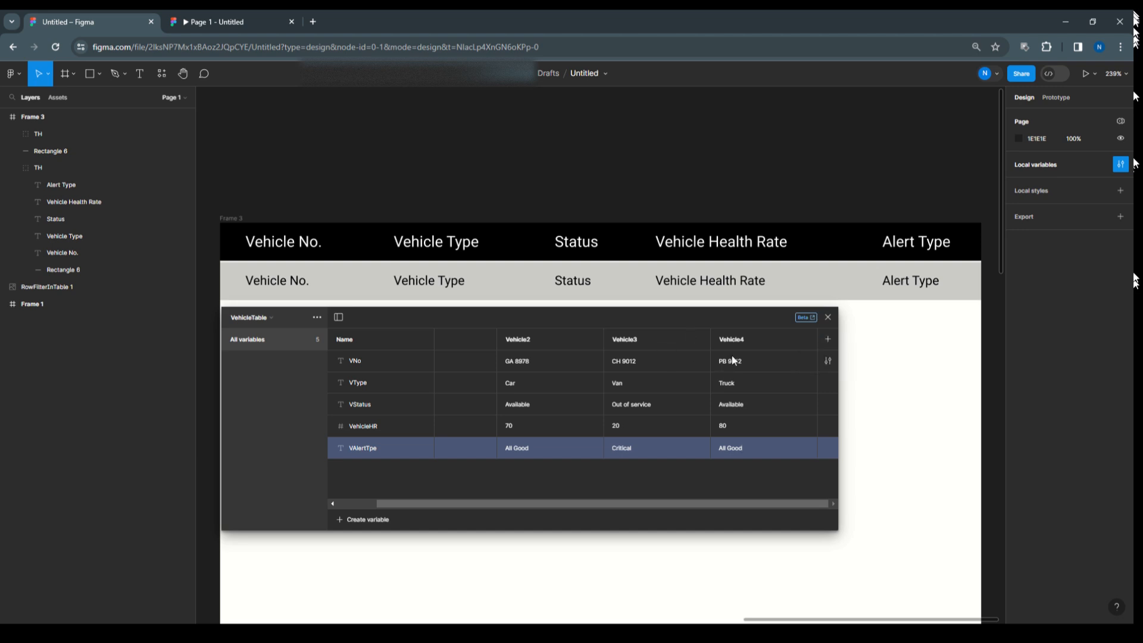
click(827, 316)
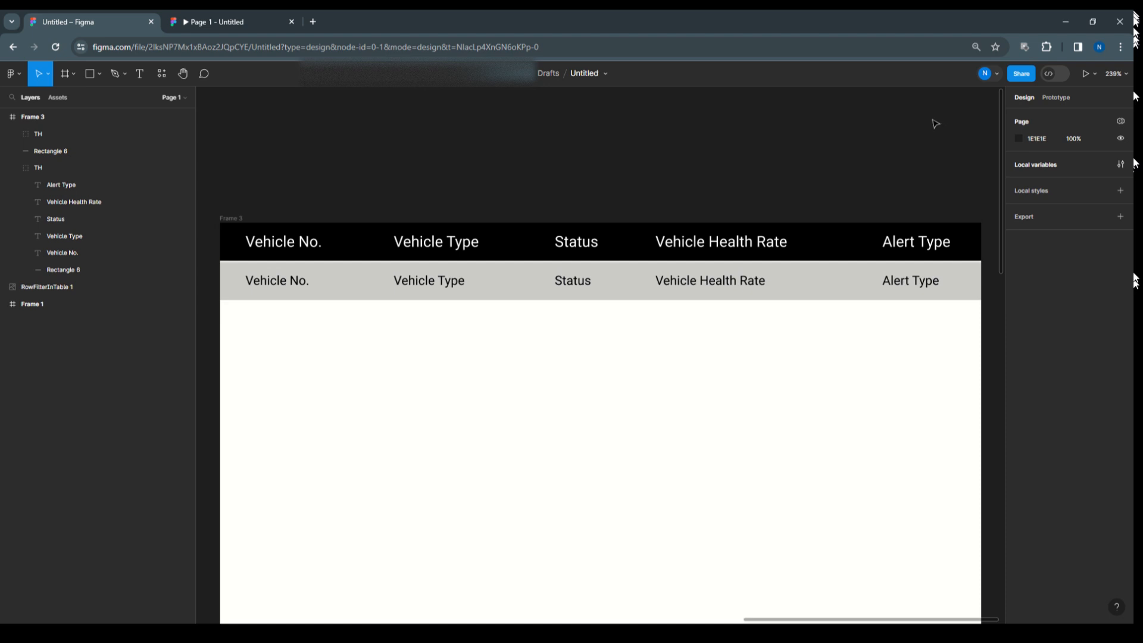
click(1041, 169)
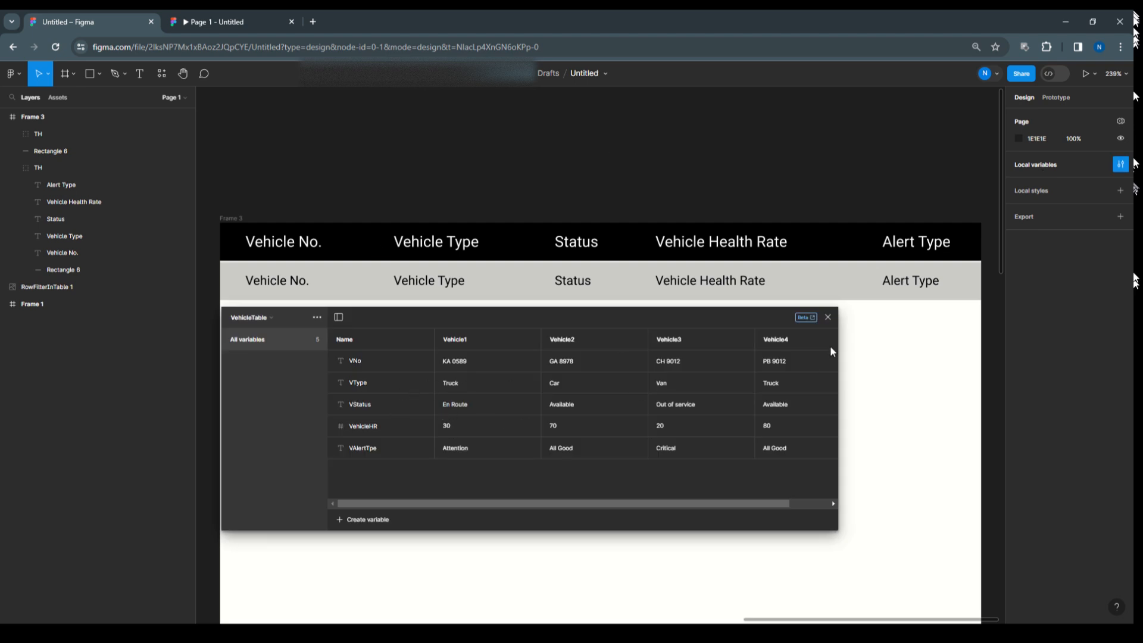
click(827, 317)
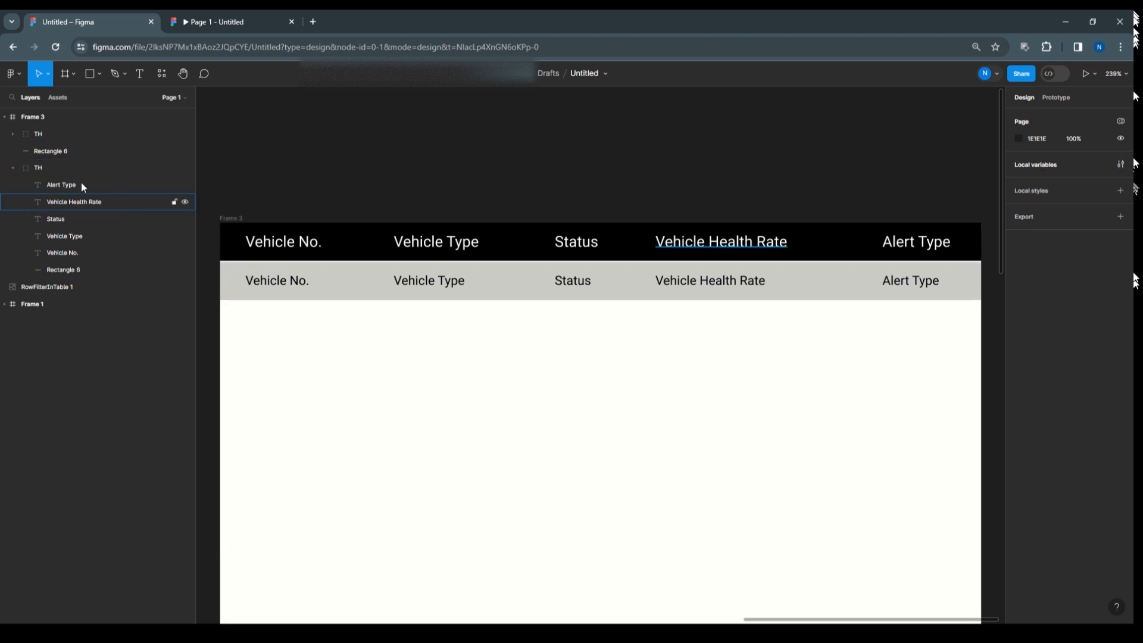
Move the copied row's grey background rectangle into that row's TH group, beneath its text labels.
click(13, 167)
click(33, 165)
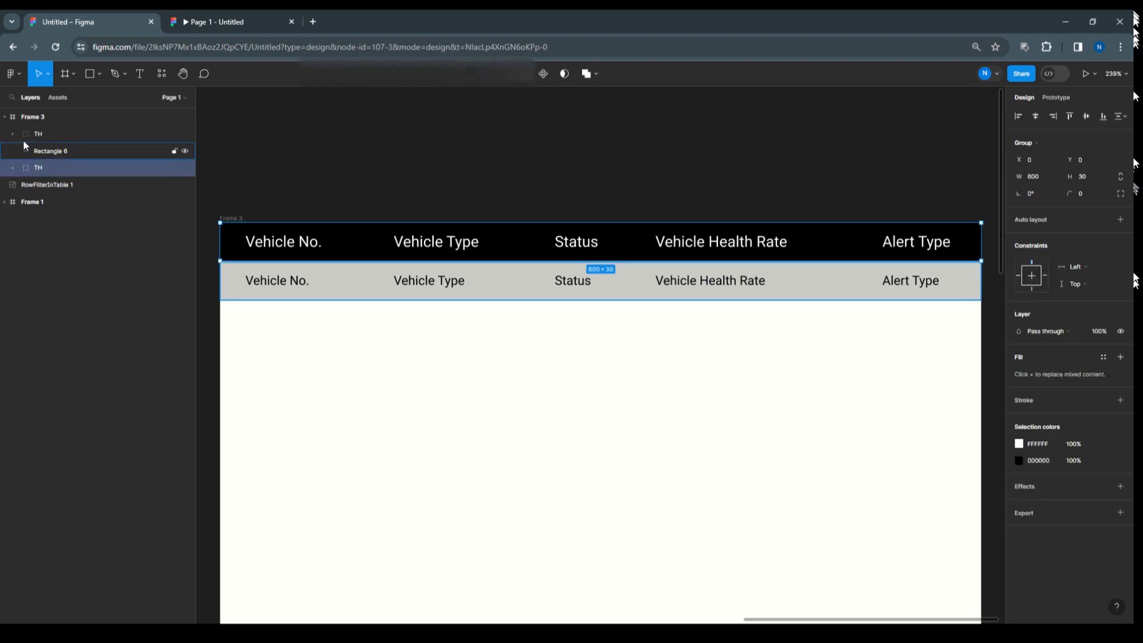
click(53, 134)
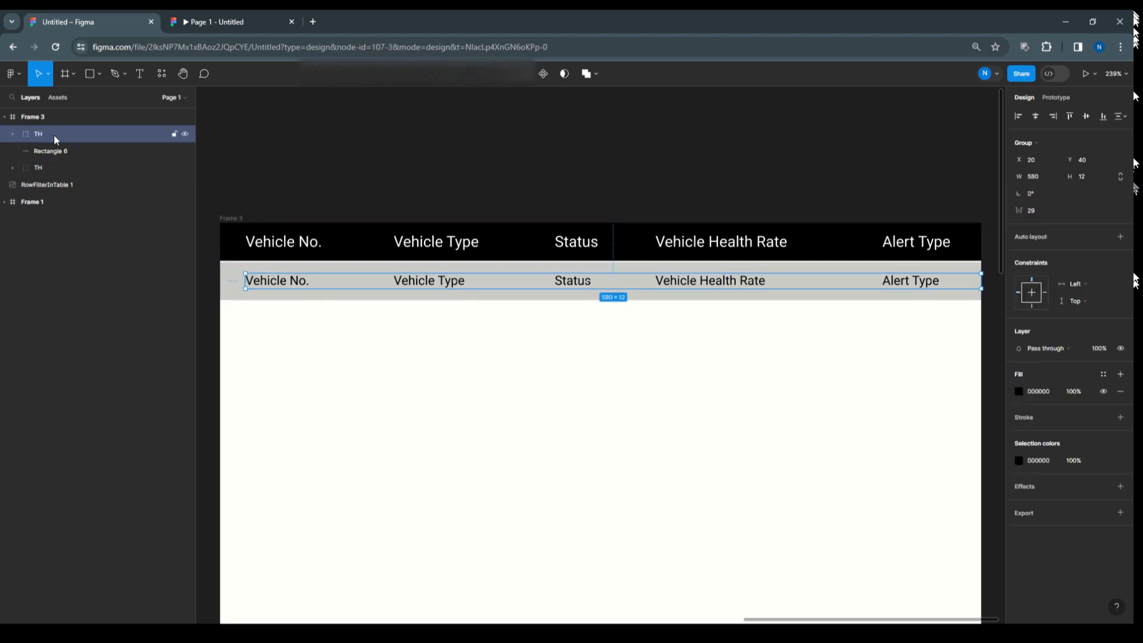
click(9, 133)
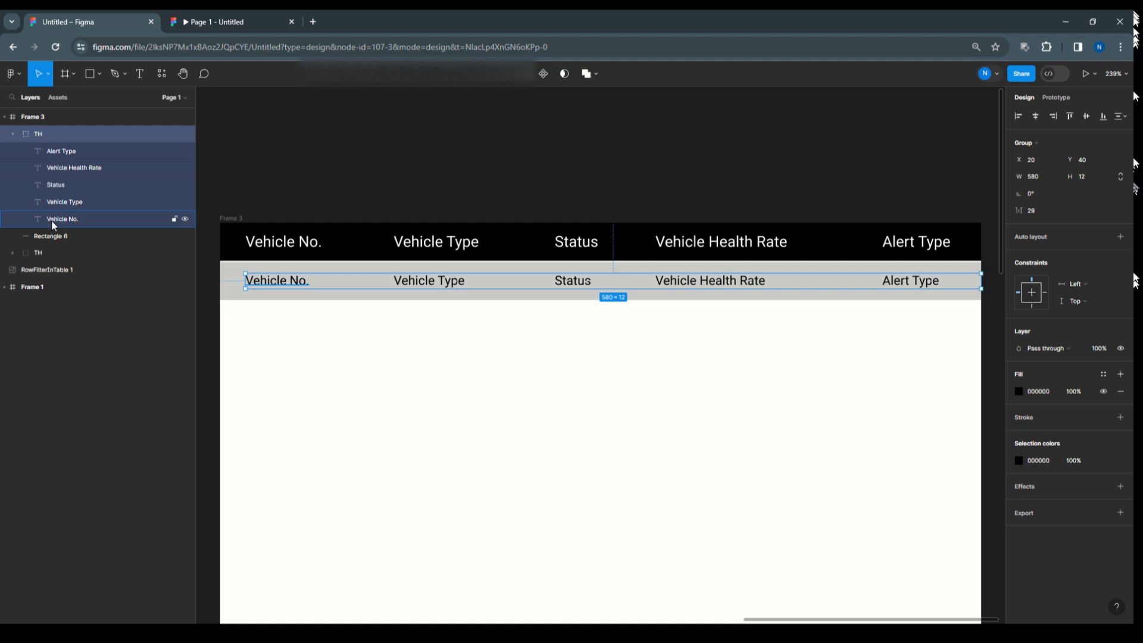
drag(51, 238, 59, 227)
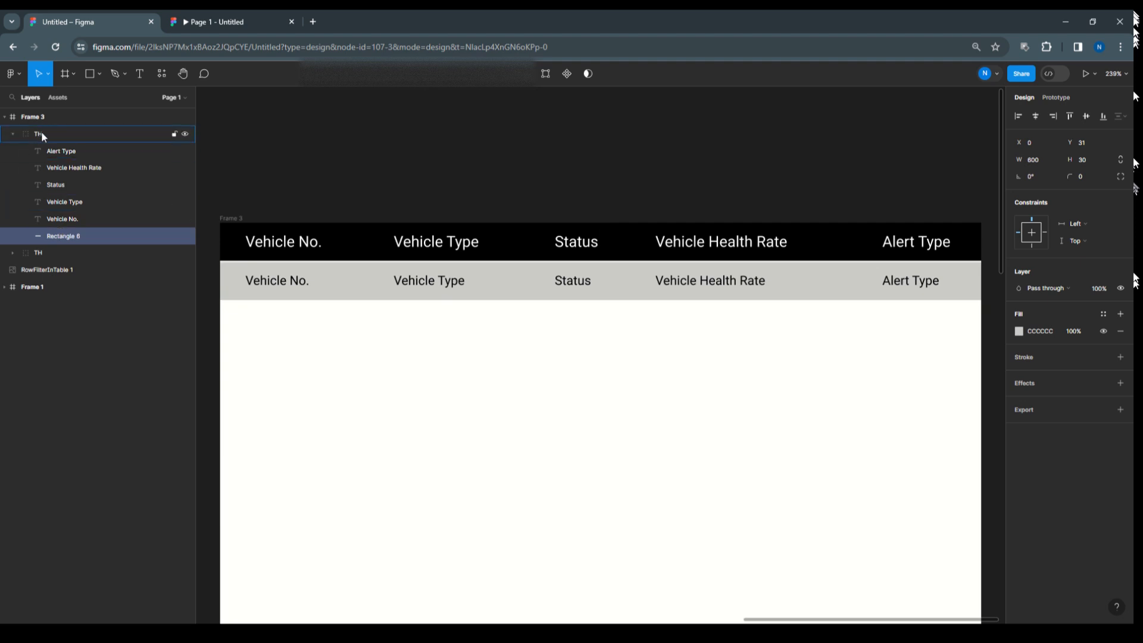
Rename the copied grey row's TH group to Vehicle1 and collapse it.
double_click(74, 135)
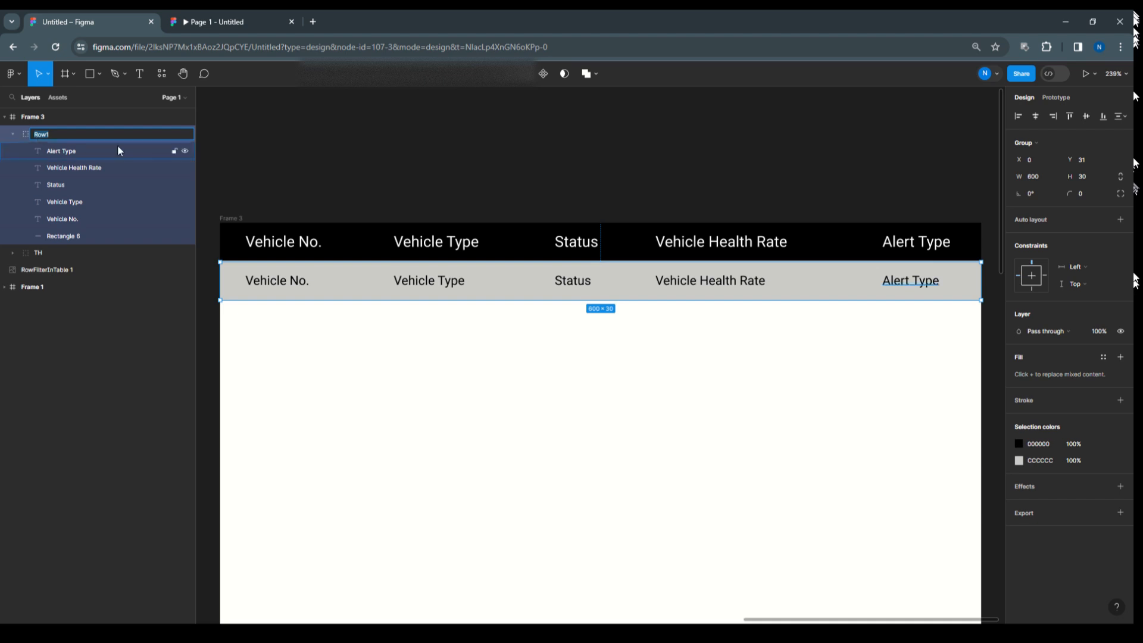
text(Vehicle1)
click(13, 135)
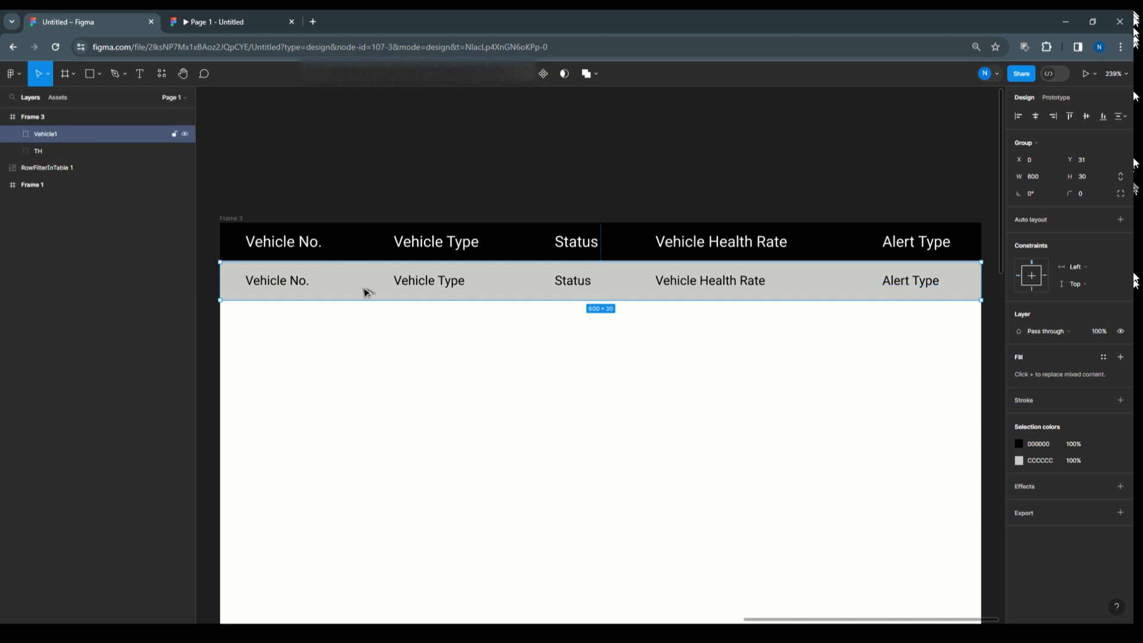
Duplicate the Vehicle1 row directly beneath itself and rename the copy Vehicle2.
drag(366, 296, 368, 329)
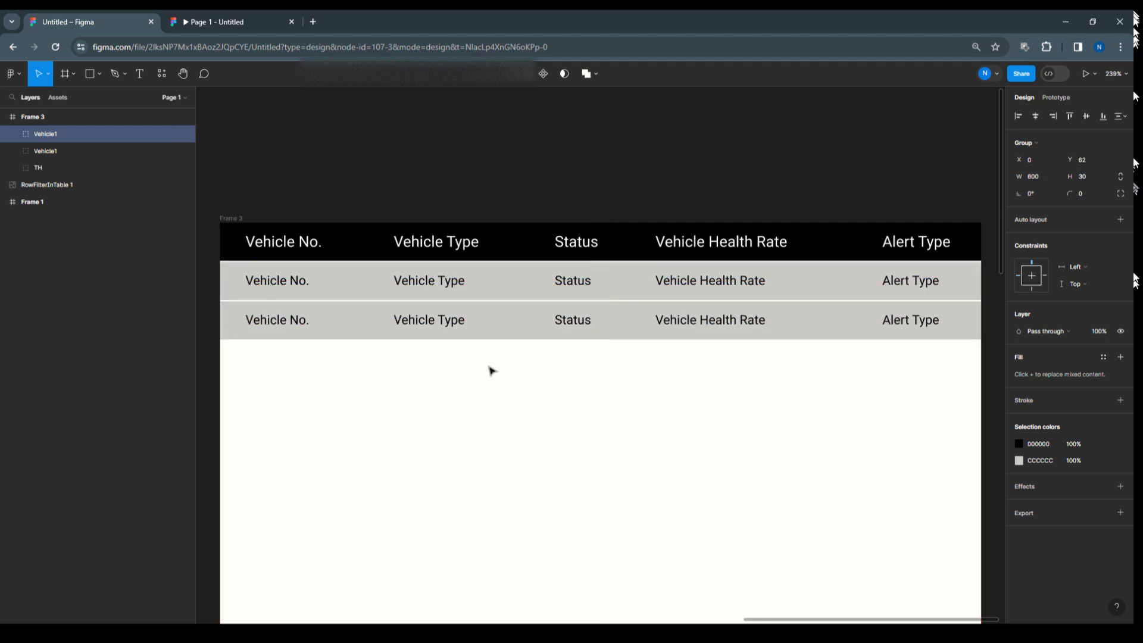
double_click(65, 135)
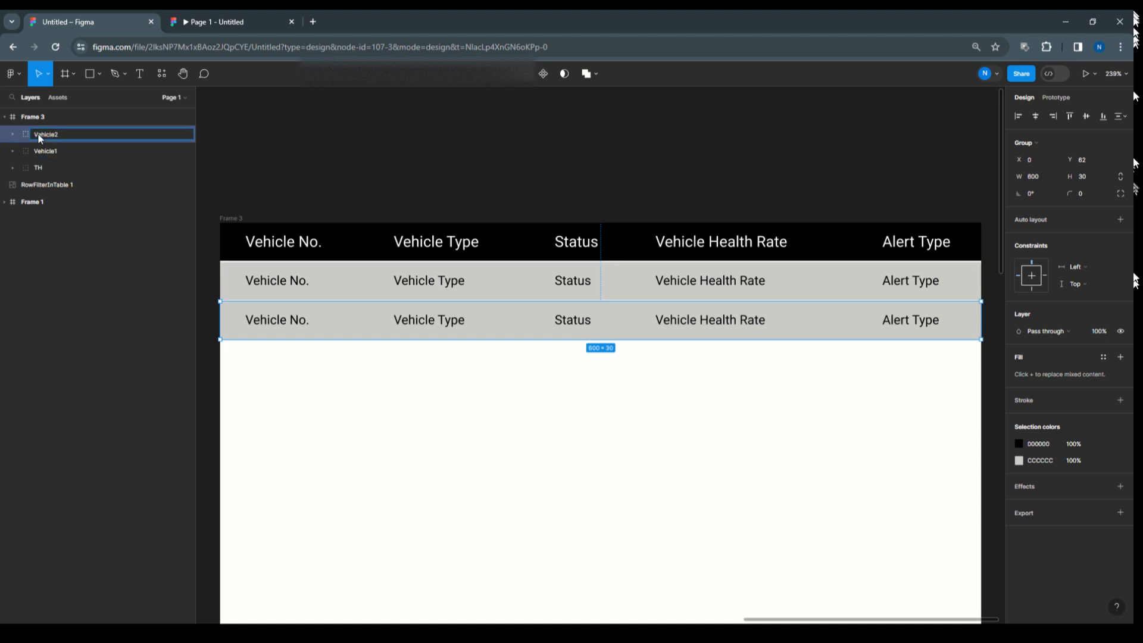
click(276, 325)
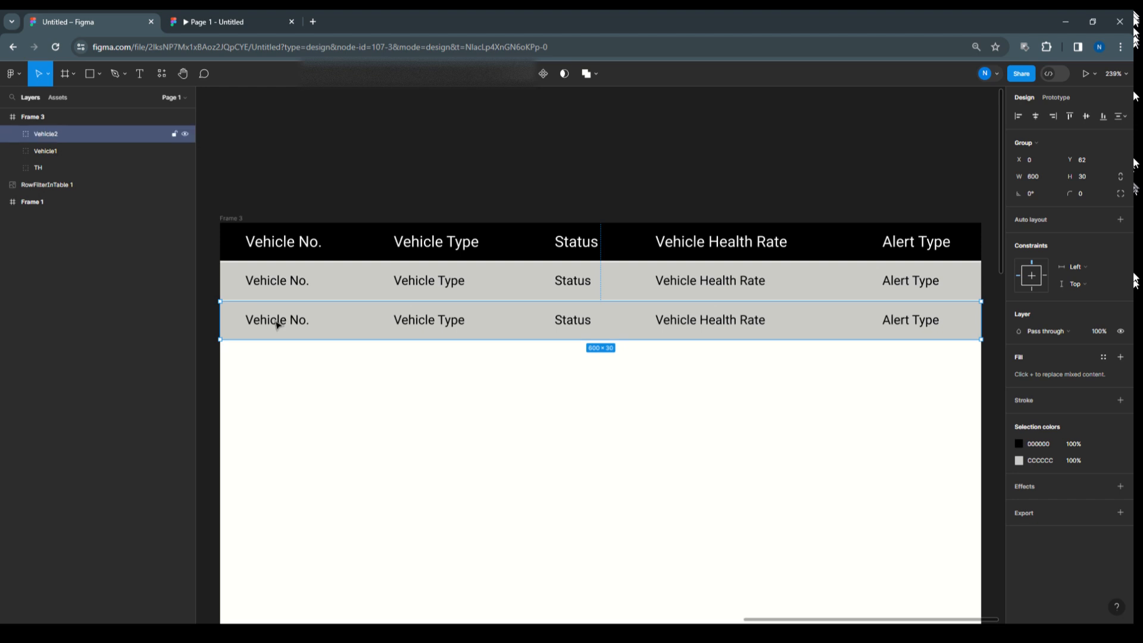
Duplicate the Vehicle2 row directly beneath itself and rename the copy Vehicle3.
drag(279, 325, 283, 359)
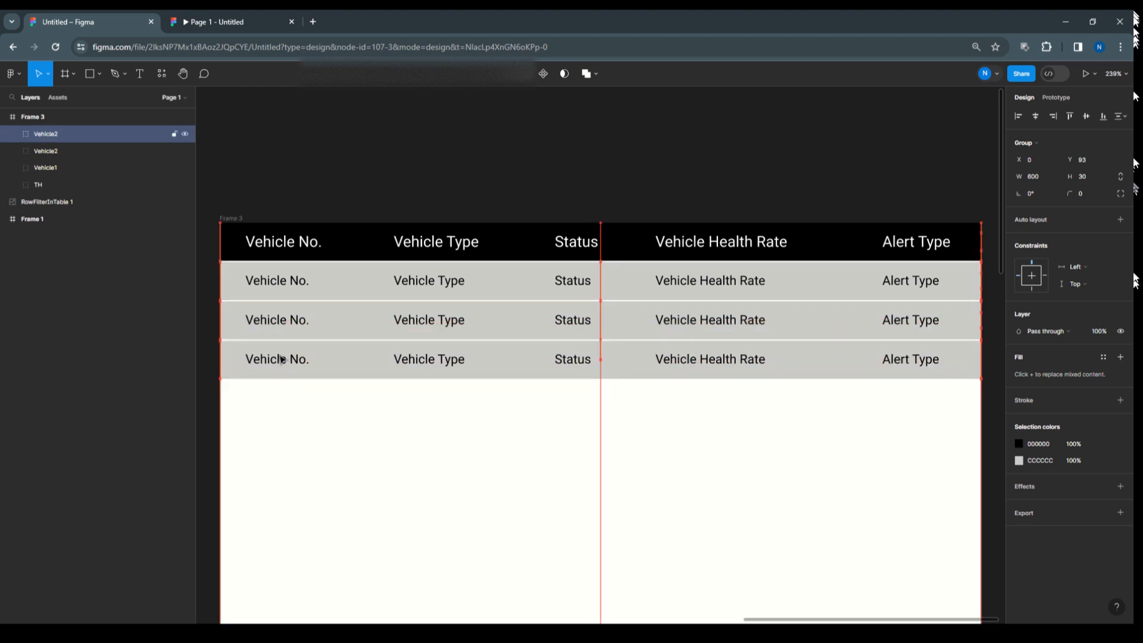
double_click(57, 136)
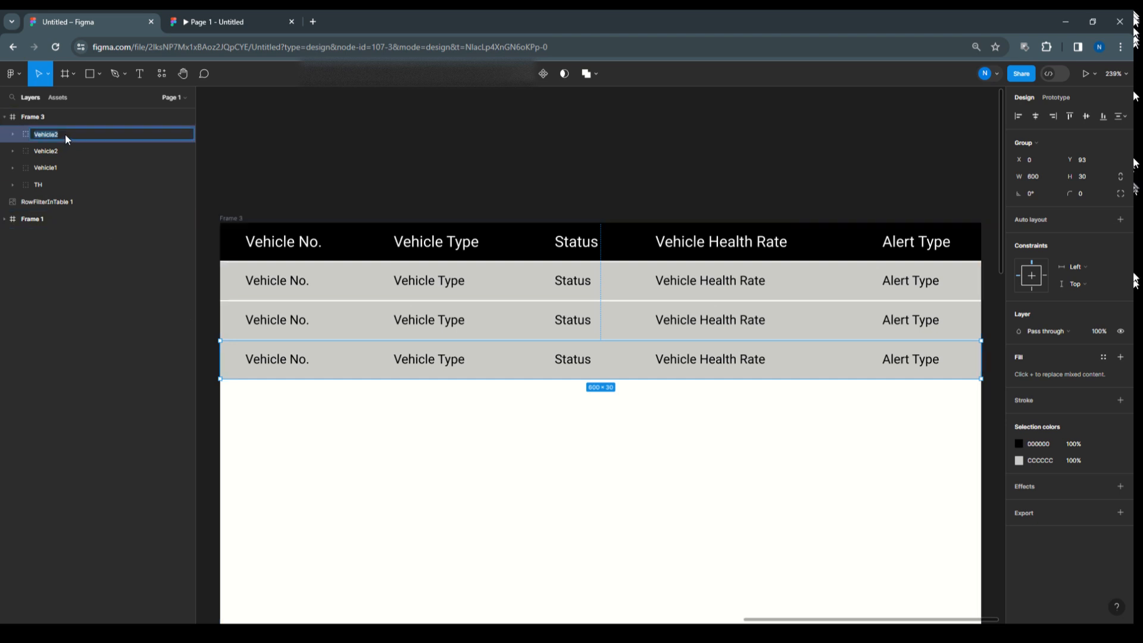
text(Vehicle3)
key(Return)
Duplicate the Vehicle3 row directly beneath itself and rename the copy Vehicle4.
drag(378, 364, 377, 400)
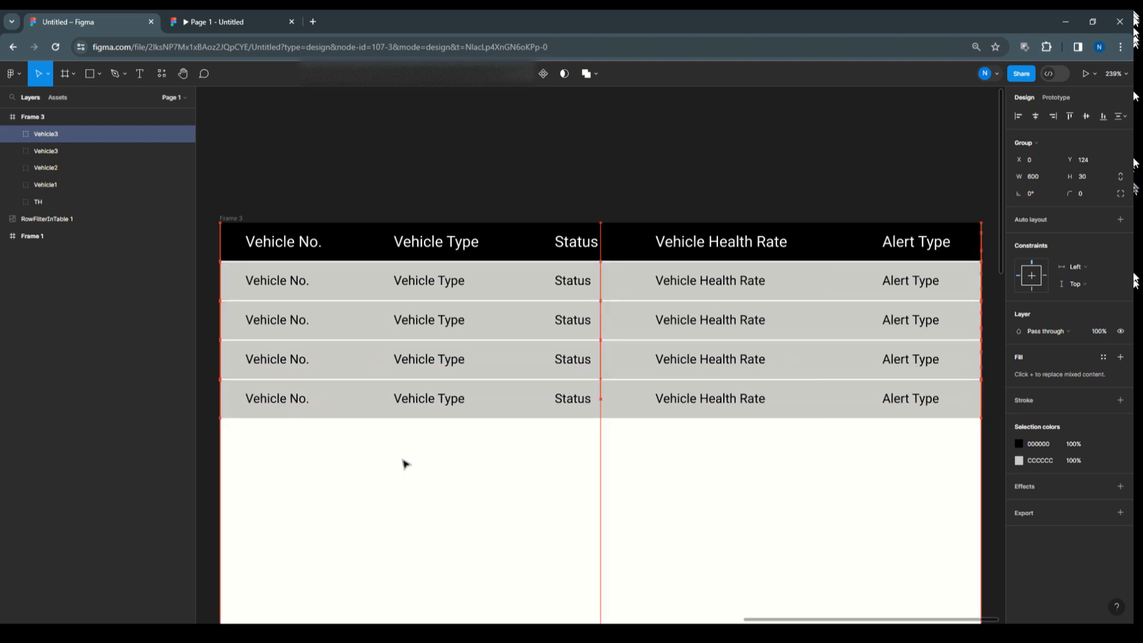
key(Down)
double_click(62, 136)
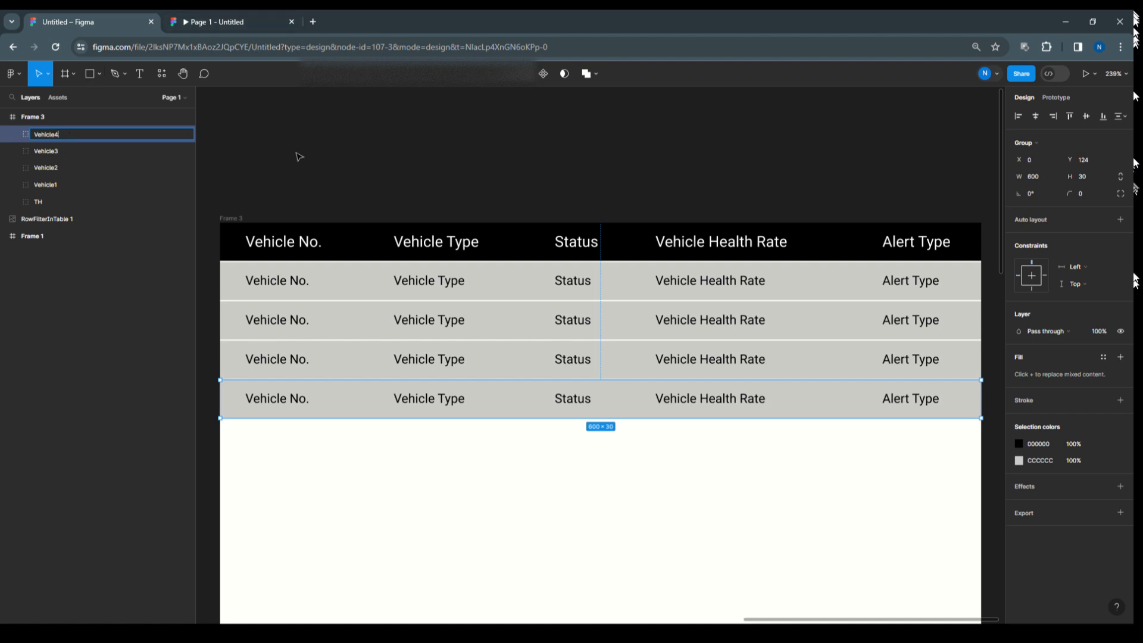
click(238, 141)
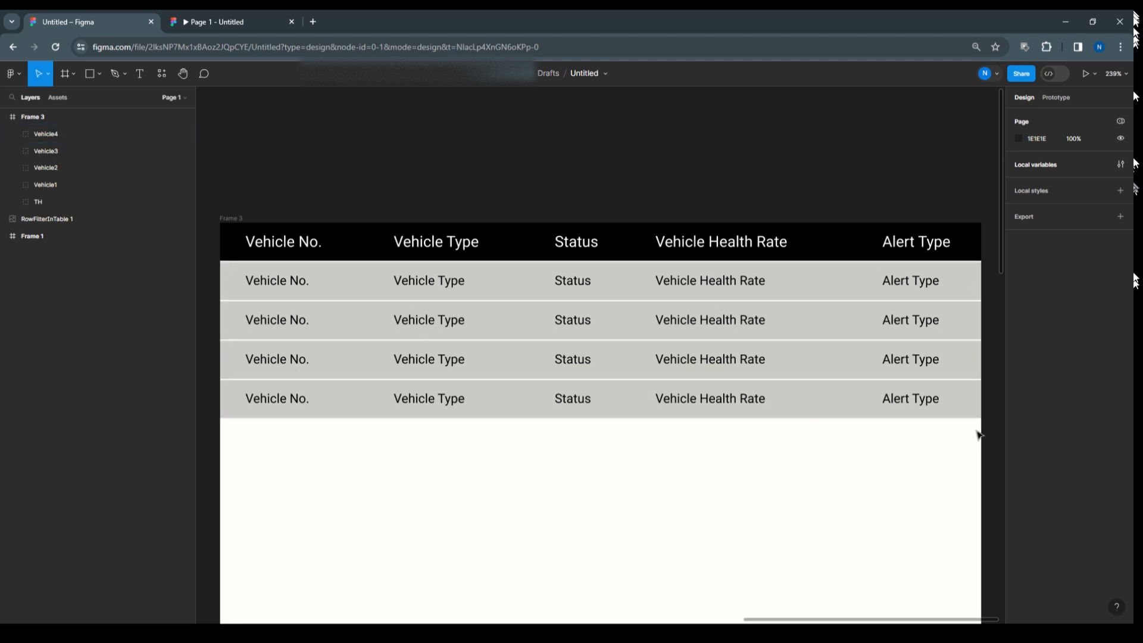
Delete the Vehicle2, Vehicle3 and Vehicle4 row groups, keeping only the Vehicle1 row under the header.
drag(986, 427, 326, 322)
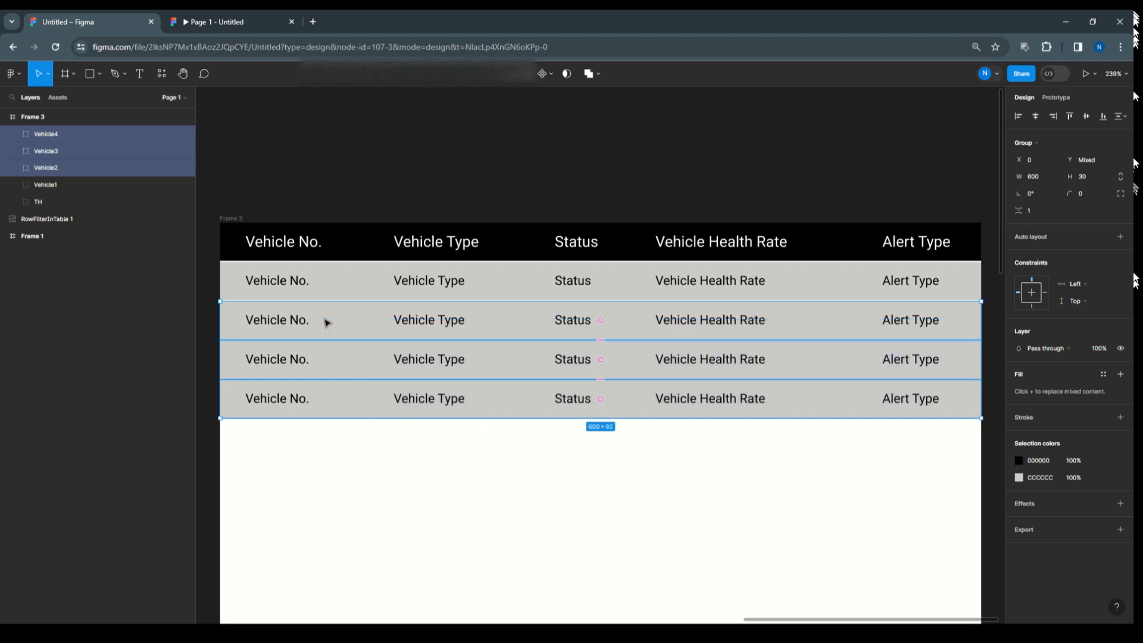
key(Delete)
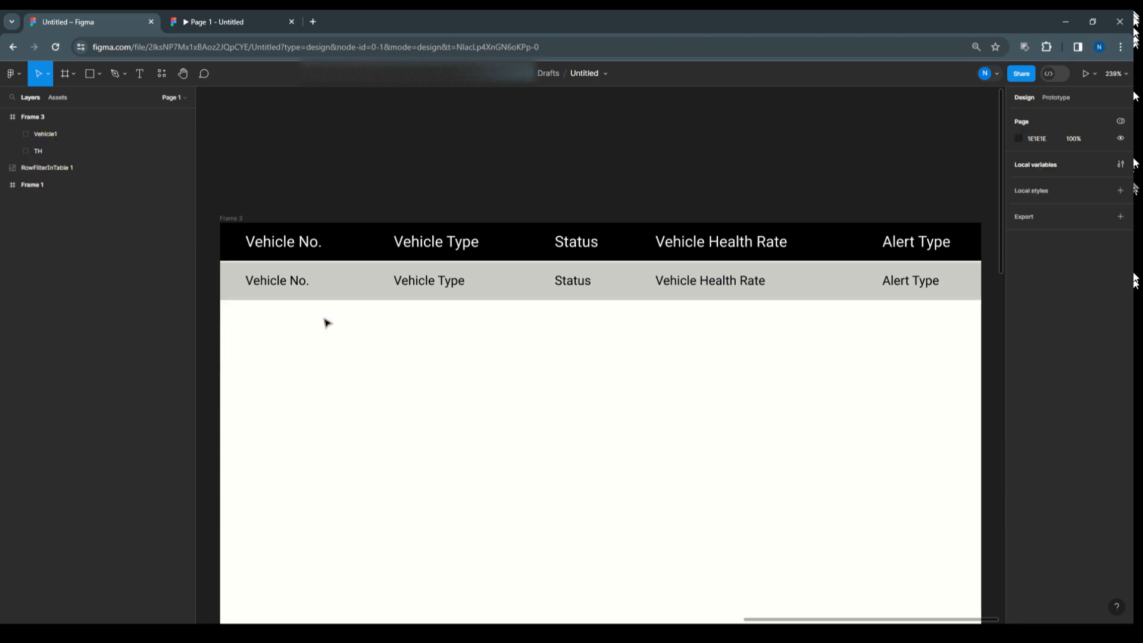
click(285, 264)
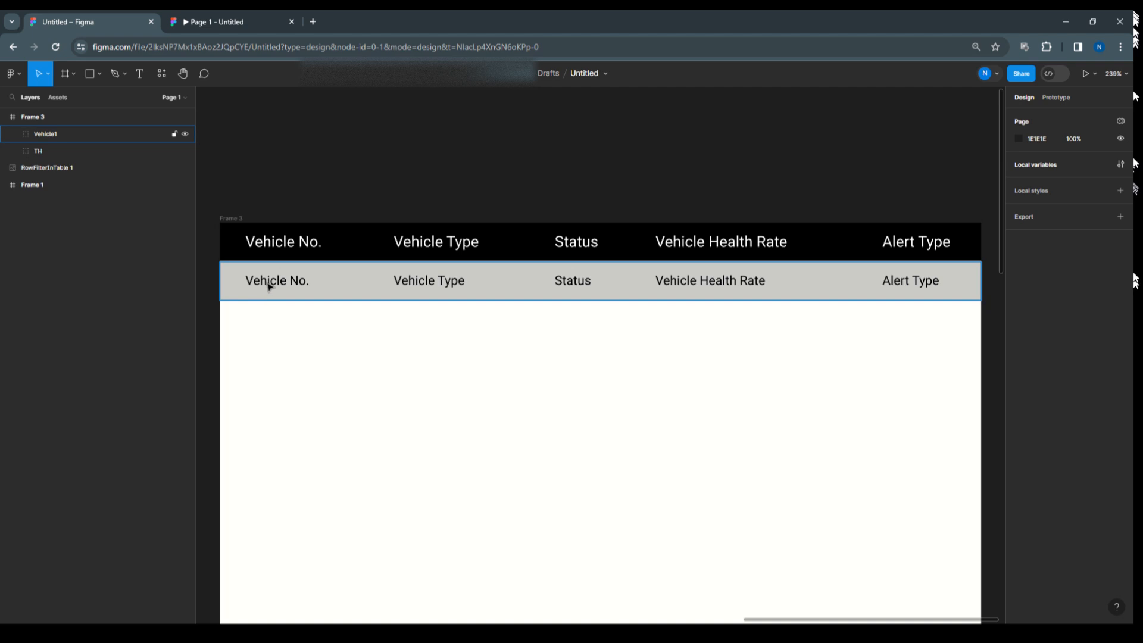
Bind the Vehicle1 row's Vehicle No. text to the VNo variable of the VehicleTable collection.
click(13, 134)
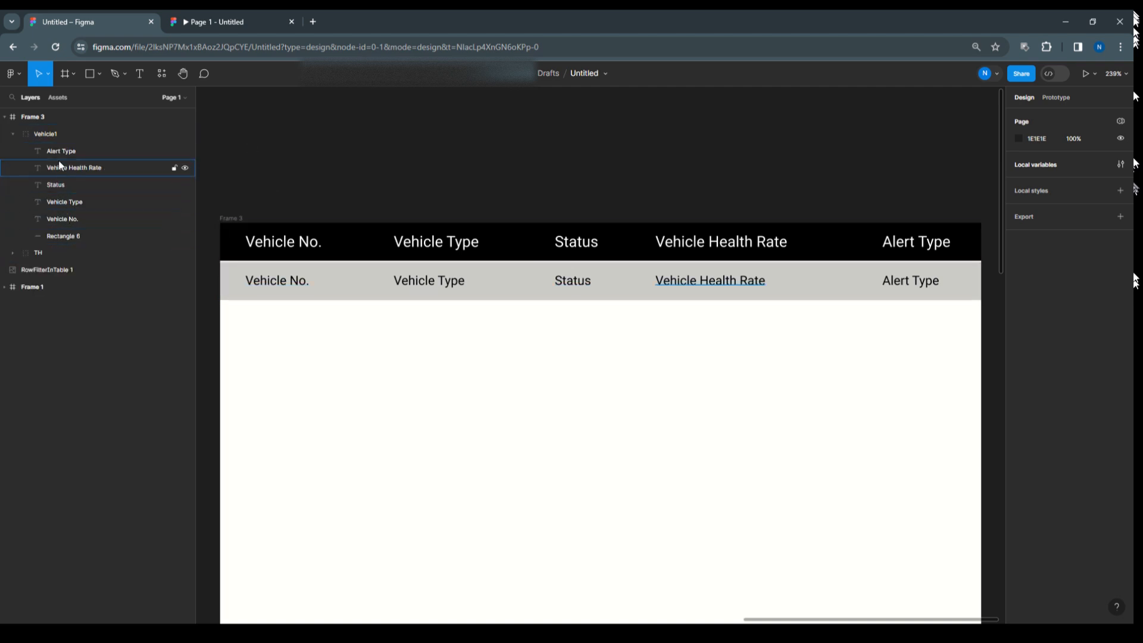
click(58, 220)
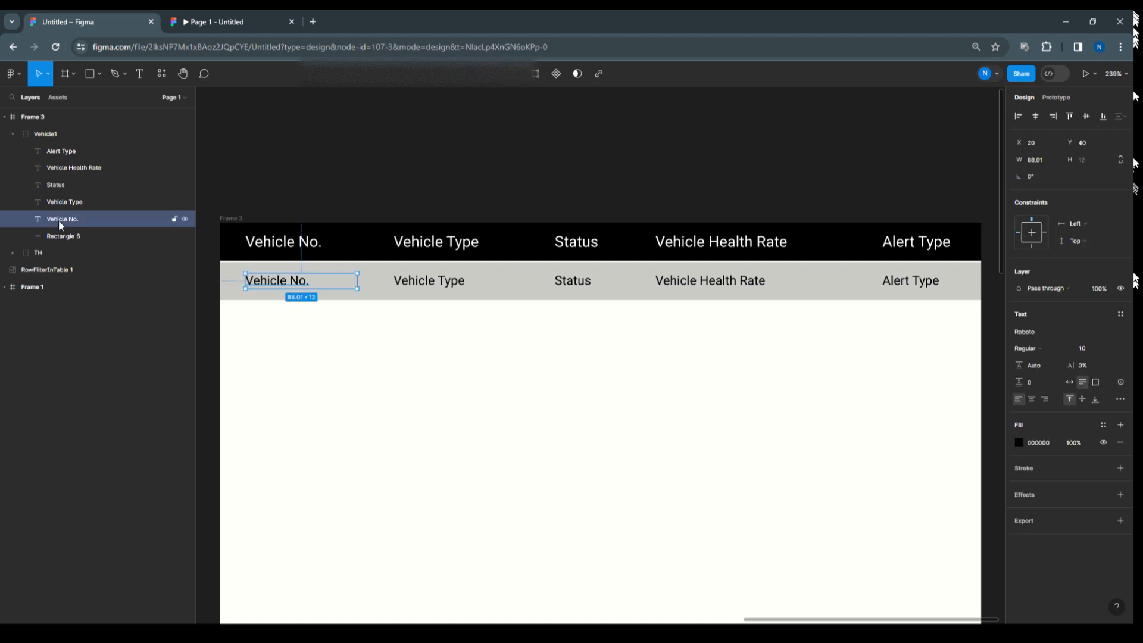
click(1120, 383)
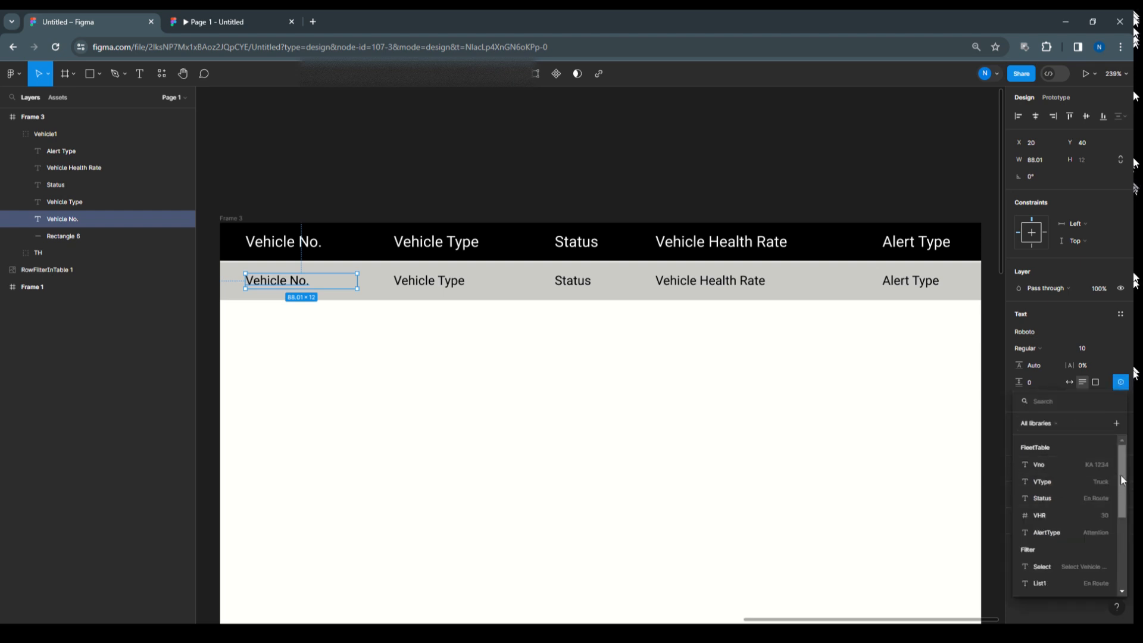
drag(1119, 485, 1123, 549)
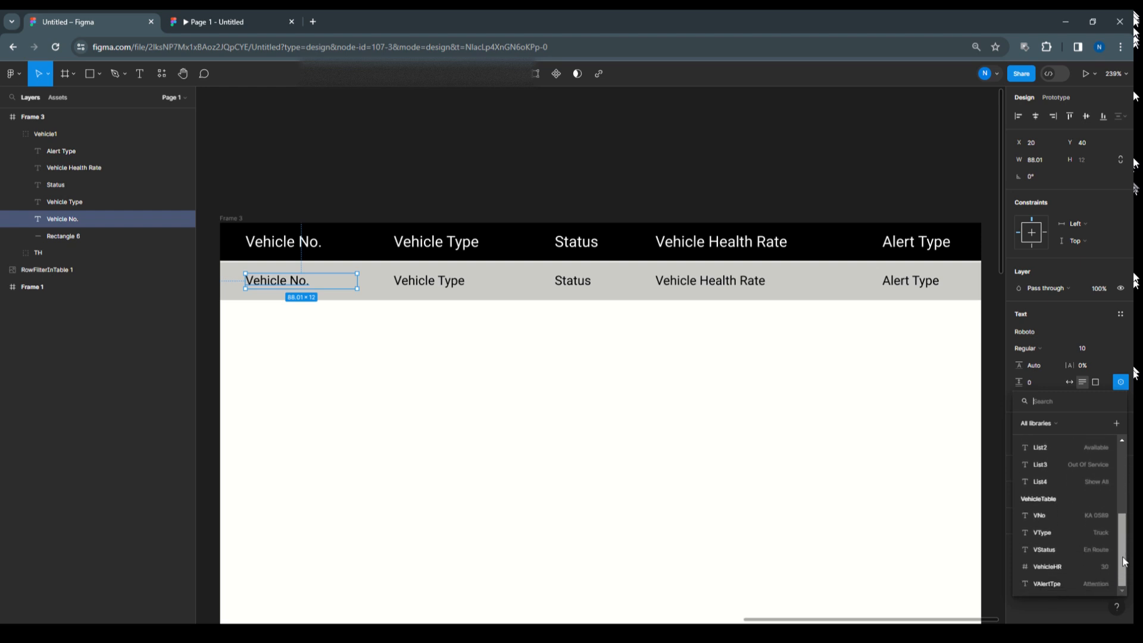
click(1045, 515)
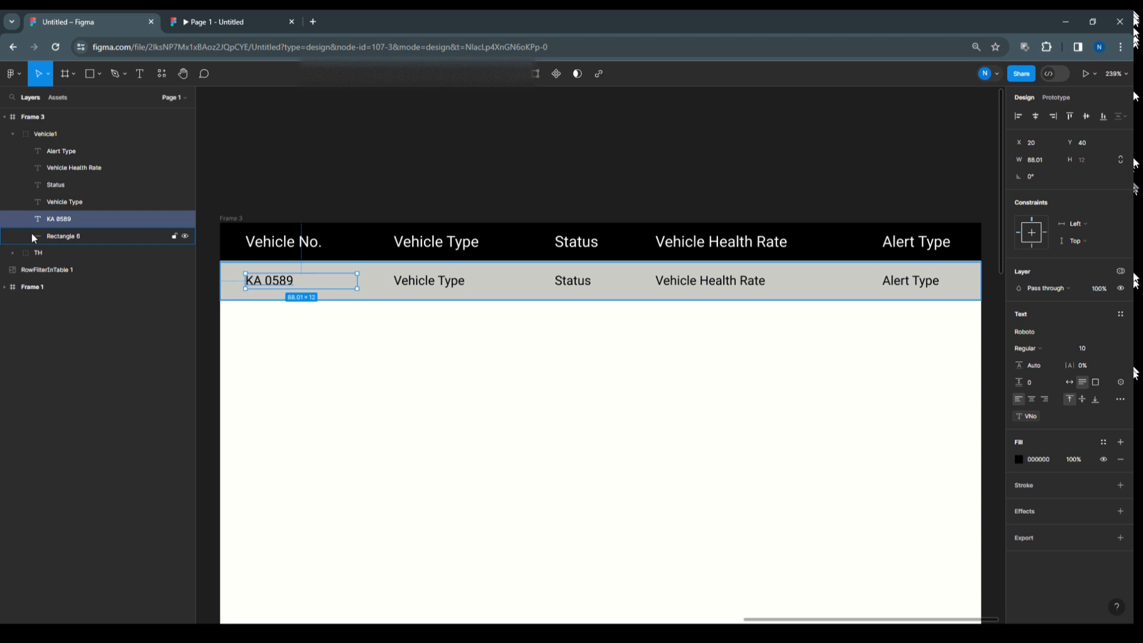
Bind the Vehicle1 row's Vehicle Type text to the VType variable of the VehicleTable collection.
click(55, 202)
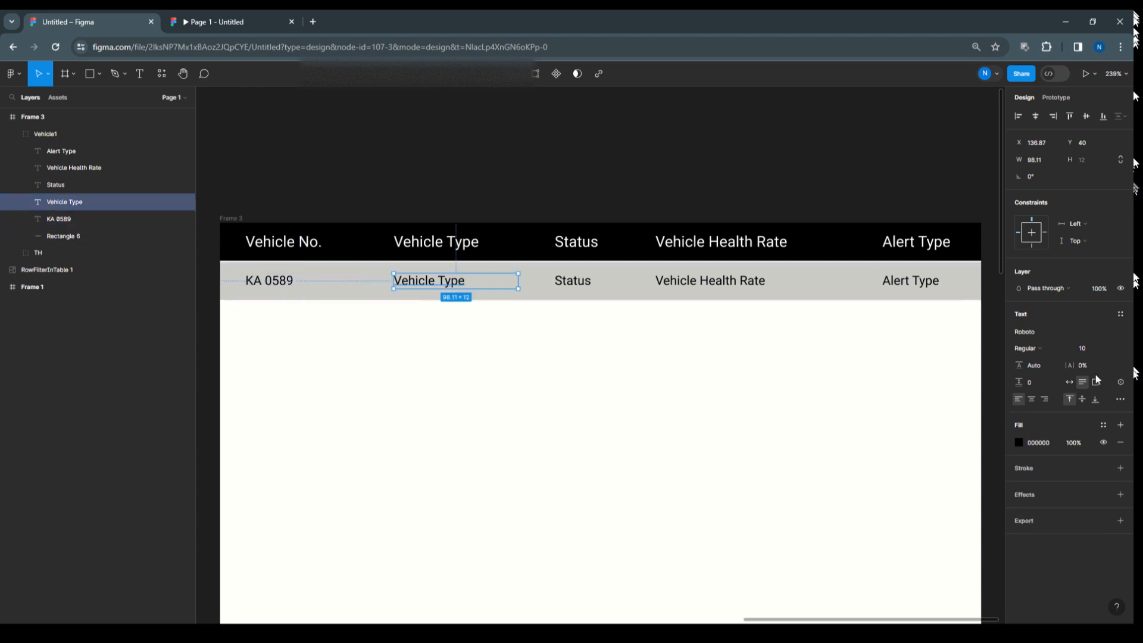
click(1121, 381)
scroll(1072, 520, down, 2)
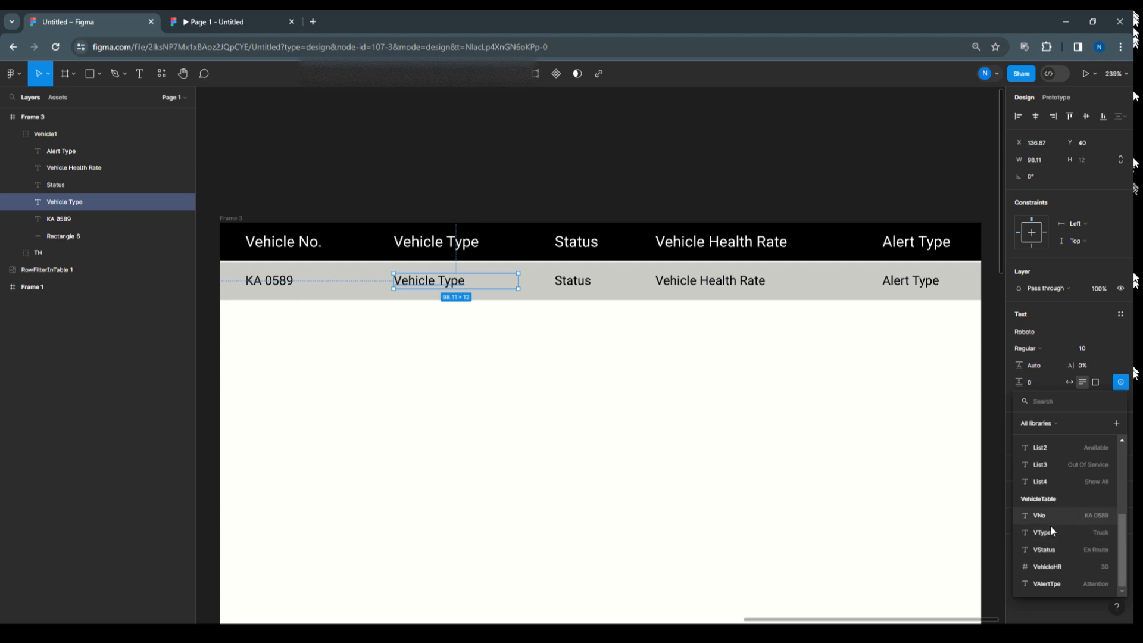
click(1050, 532)
Bind the Vehicle1 row's Status text to the VStatus variable of the VehicleTable collection.
click(55, 186)
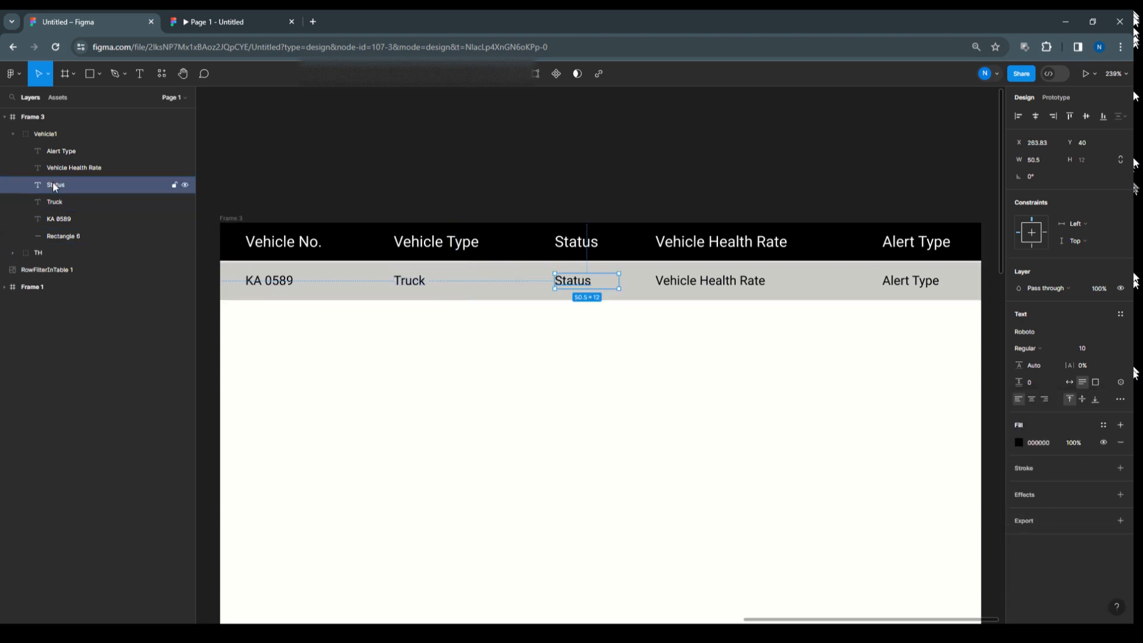
click(1120, 382)
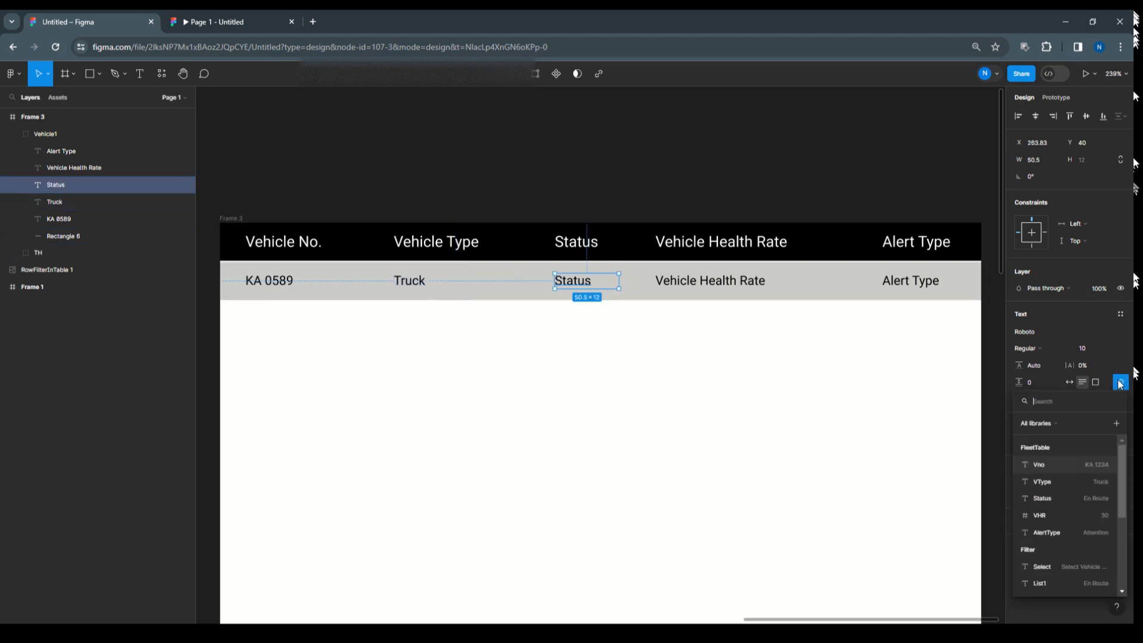
scroll(1076, 521, down, 3)
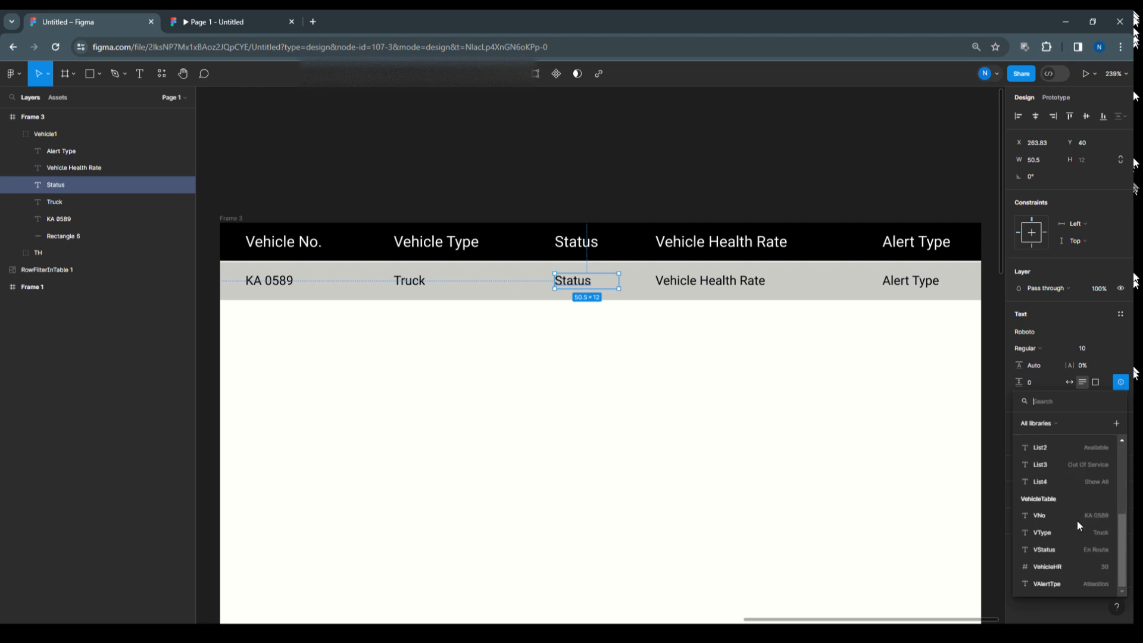
click(1062, 552)
Draw a small rectangle about 22 by 5 just beneath the Vehicle Health Rate text in the grey row.
click(57, 169)
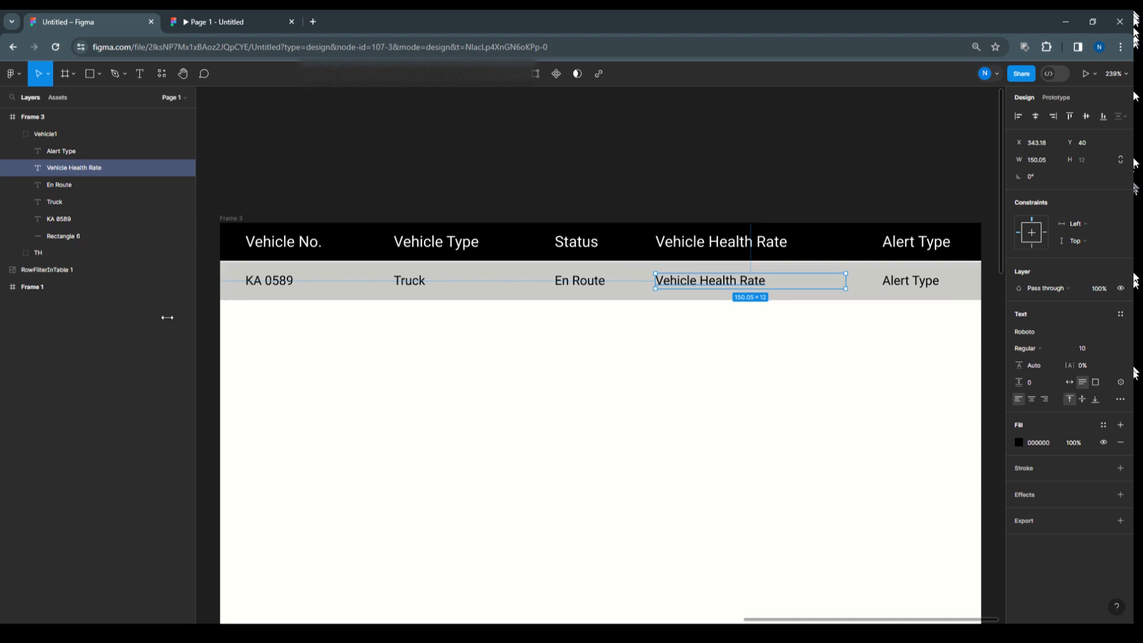
click(98, 75)
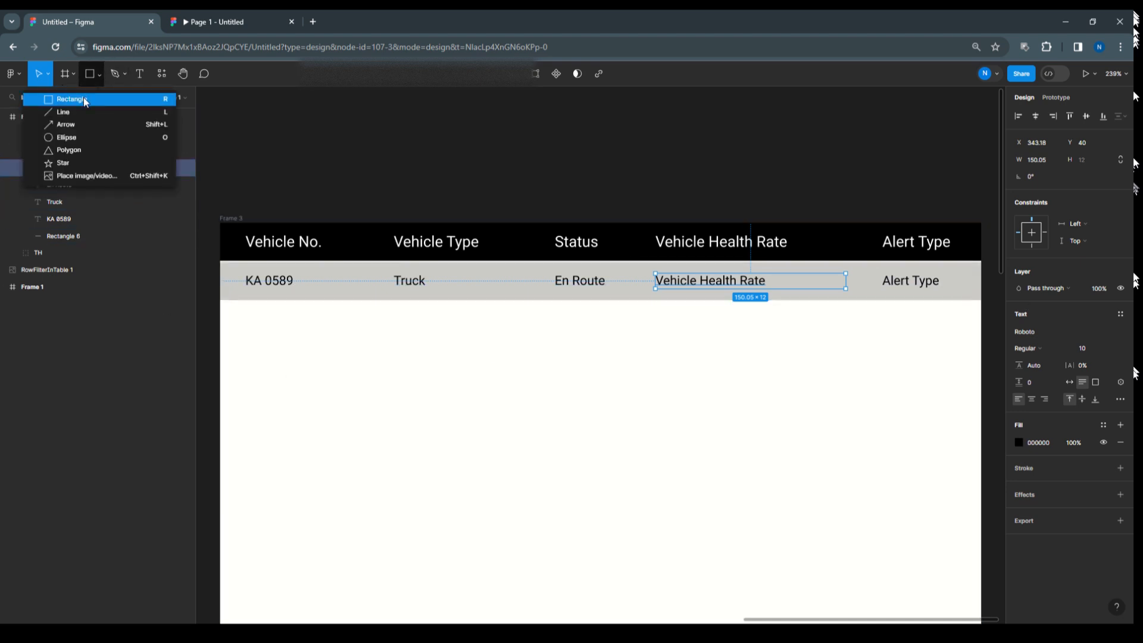
click(83, 99)
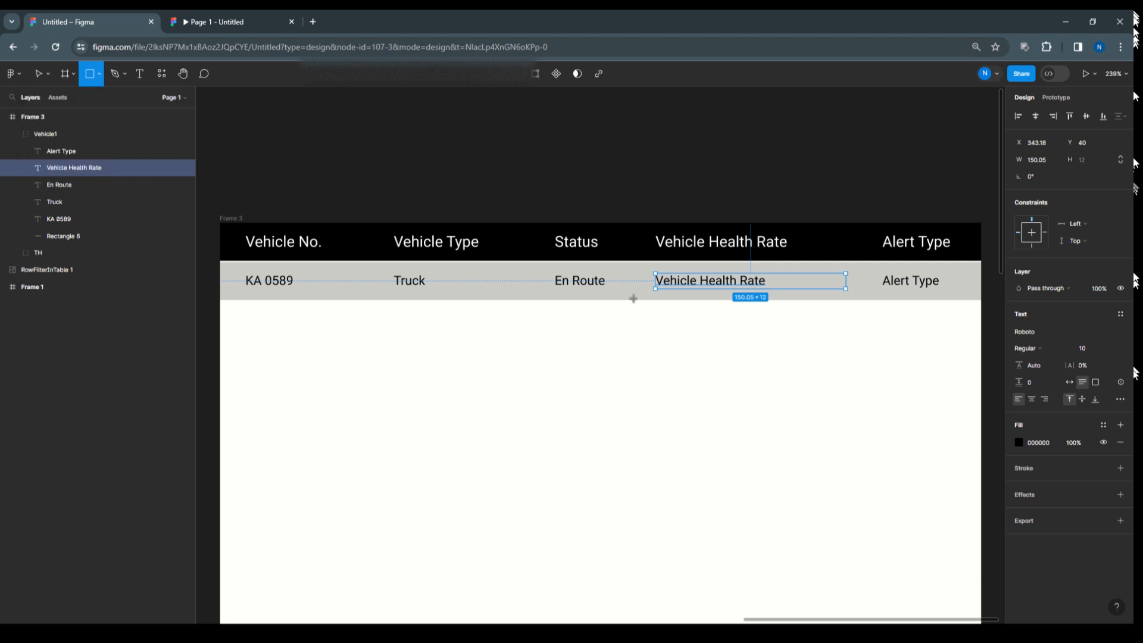
drag(657, 294, 686, 301)
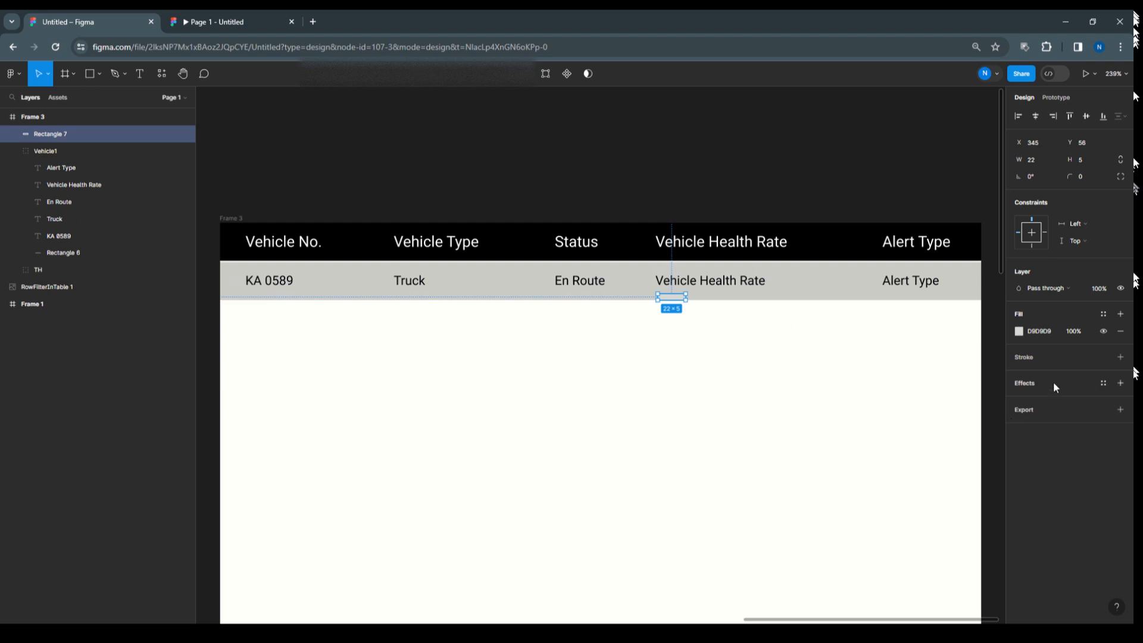
Add a black inside stroke of weight 1 to the small rectangle and hide its fill.
click(1034, 359)
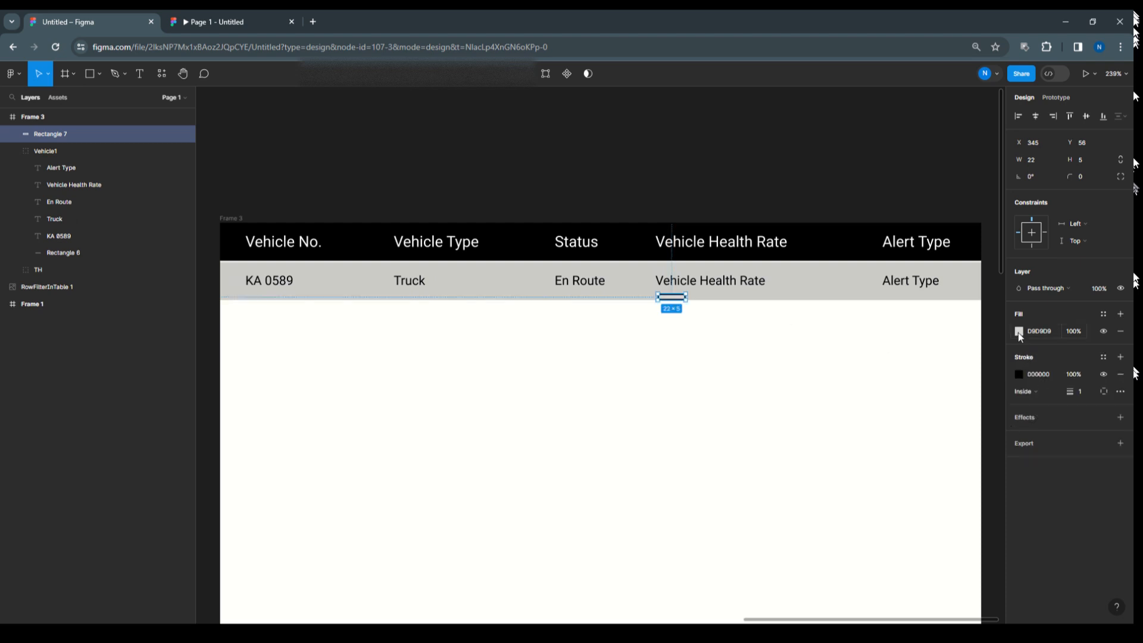
click(1103, 331)
scroll(714, 312, up, 6)
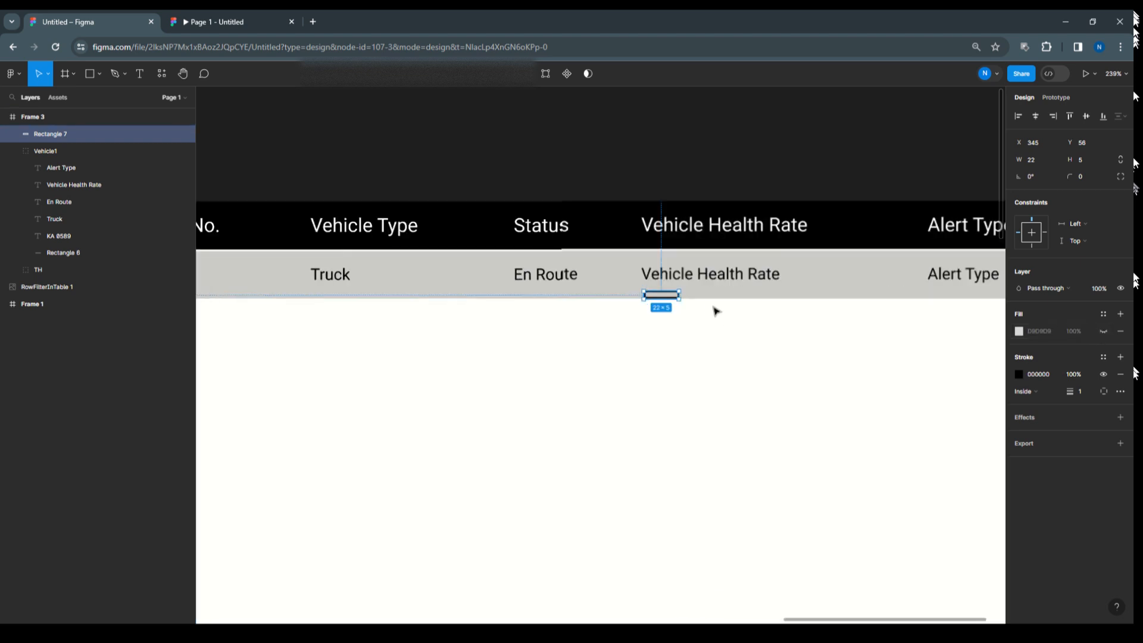
scroll(714, 312, up, 3)
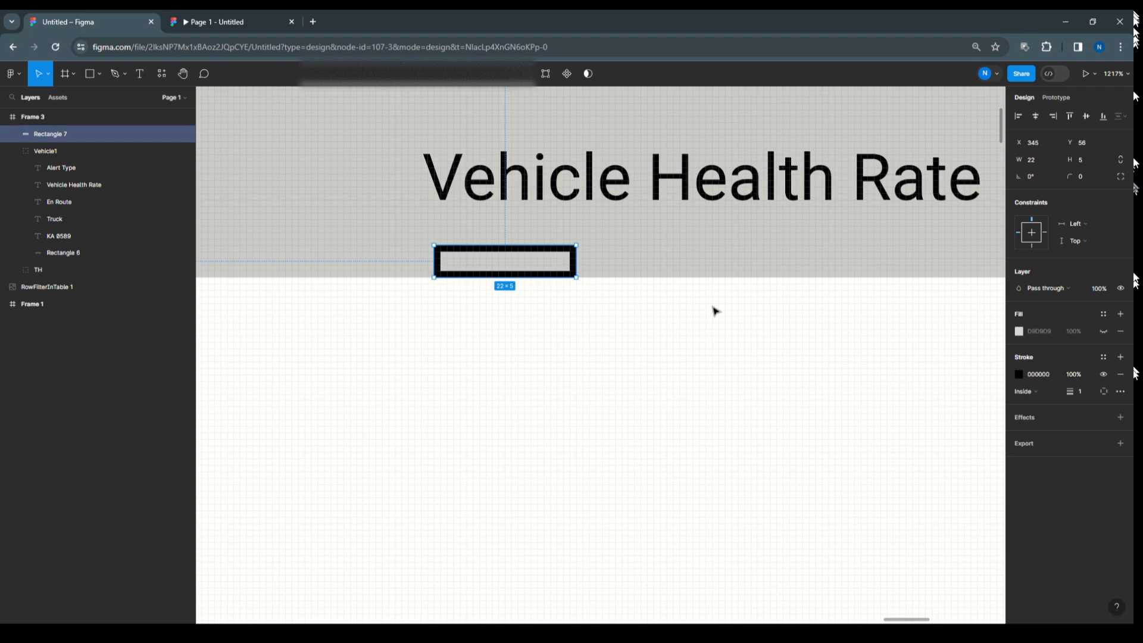
scroll(715, 311, down, 2)
scroll(714, 311, up, 7)
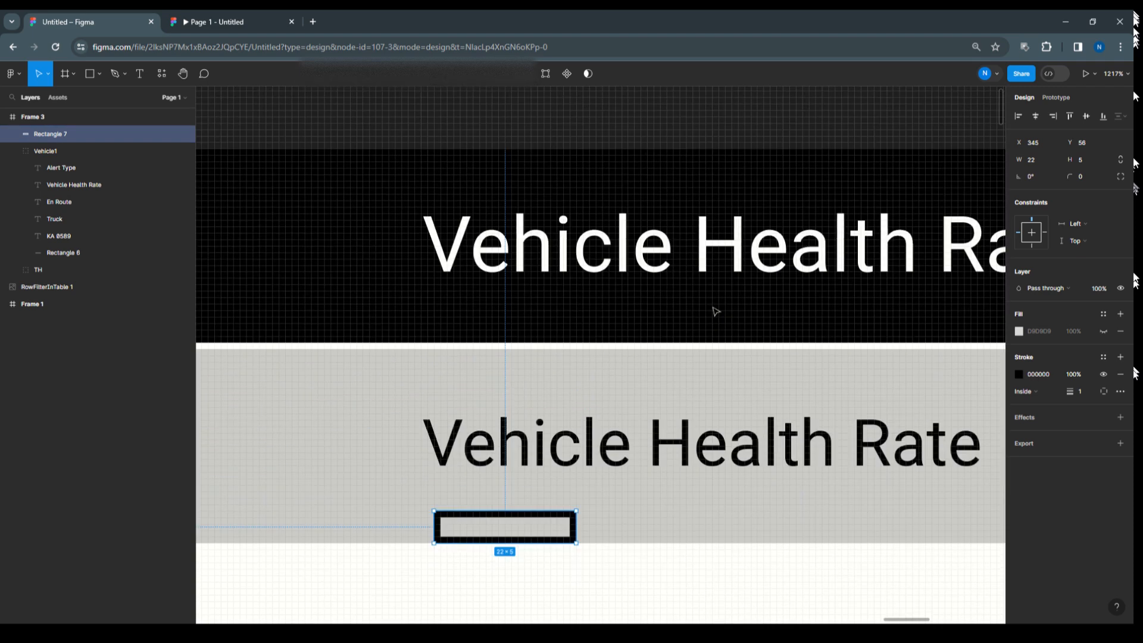
scroll(598, 293, down, 3)
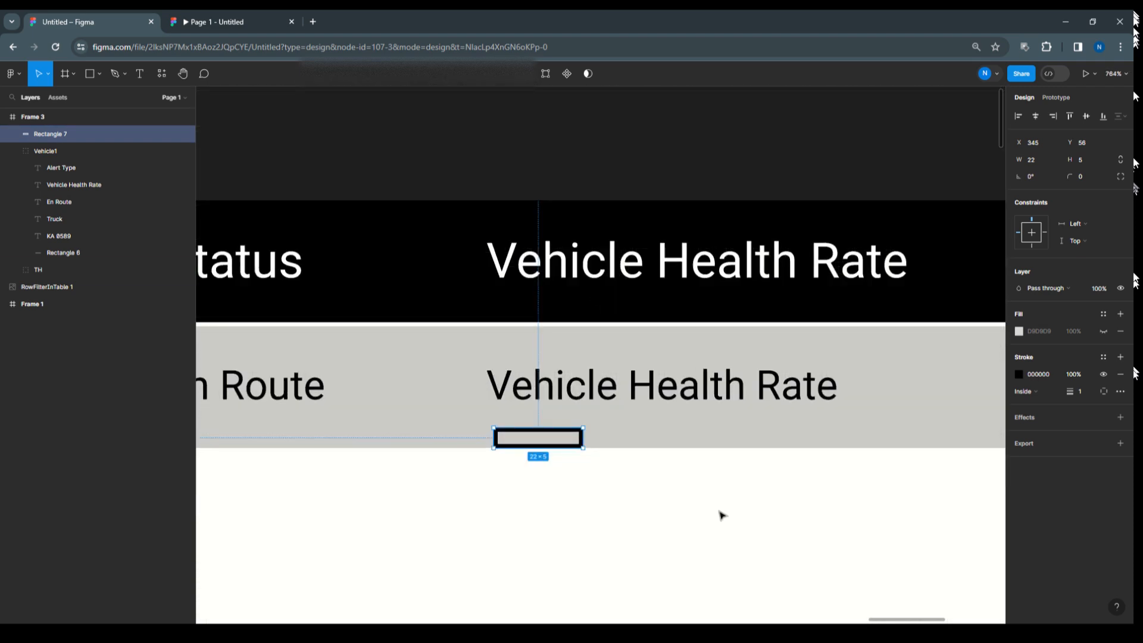
Rename the small outlined rectangle as progressBG and set its width to 100.
drag(719, 509, 530, 490)
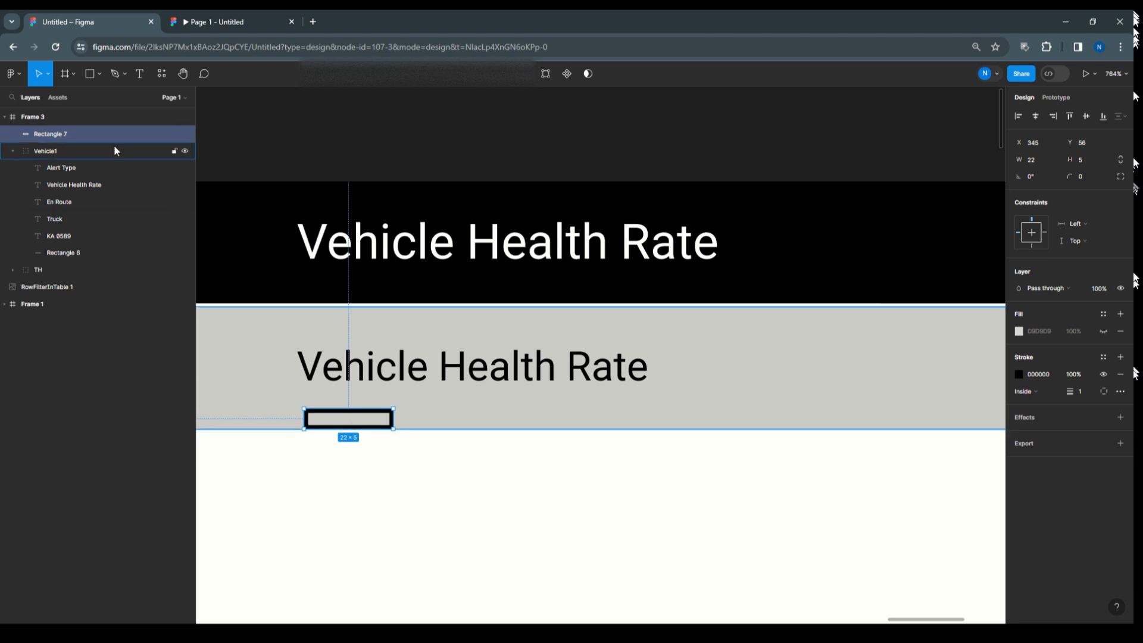
double_click(59, 135)
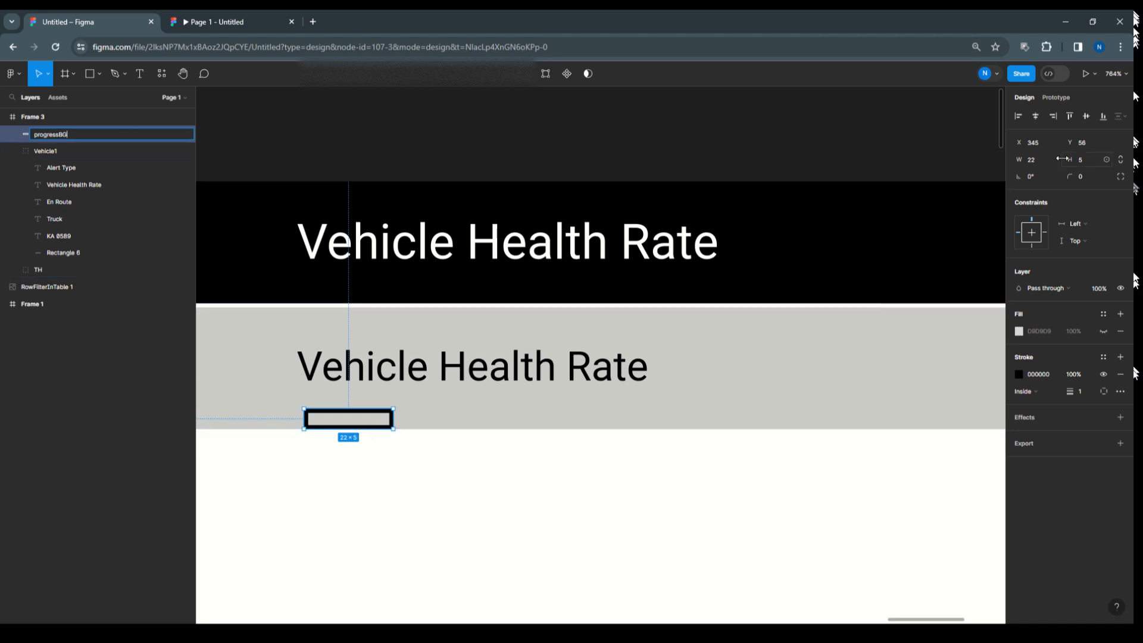
click(1033, 160)
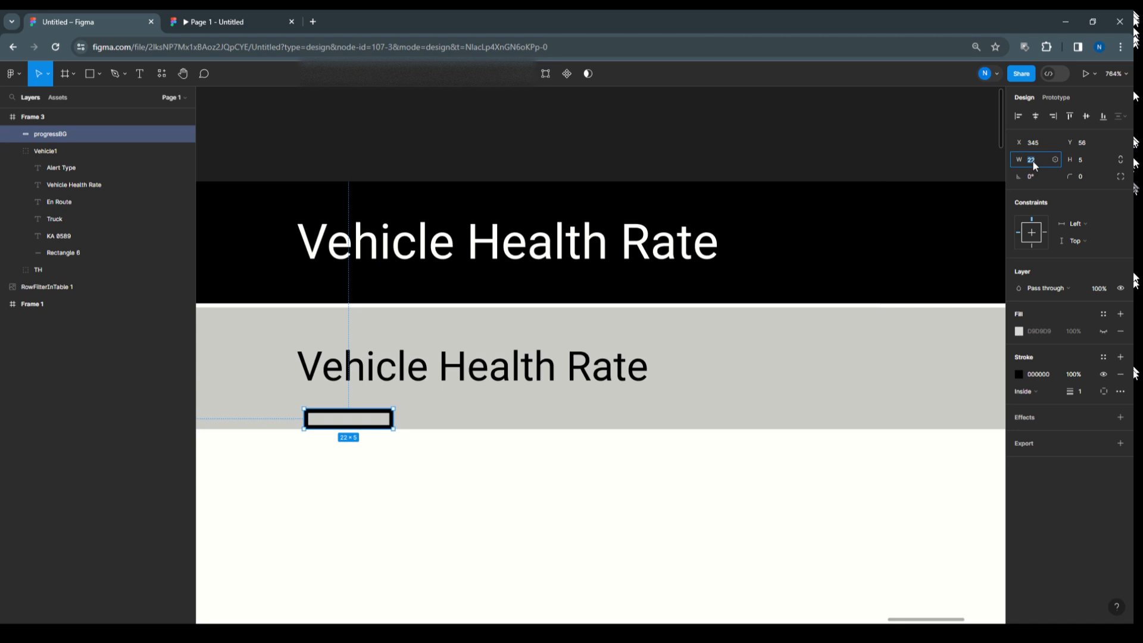
key(Return)
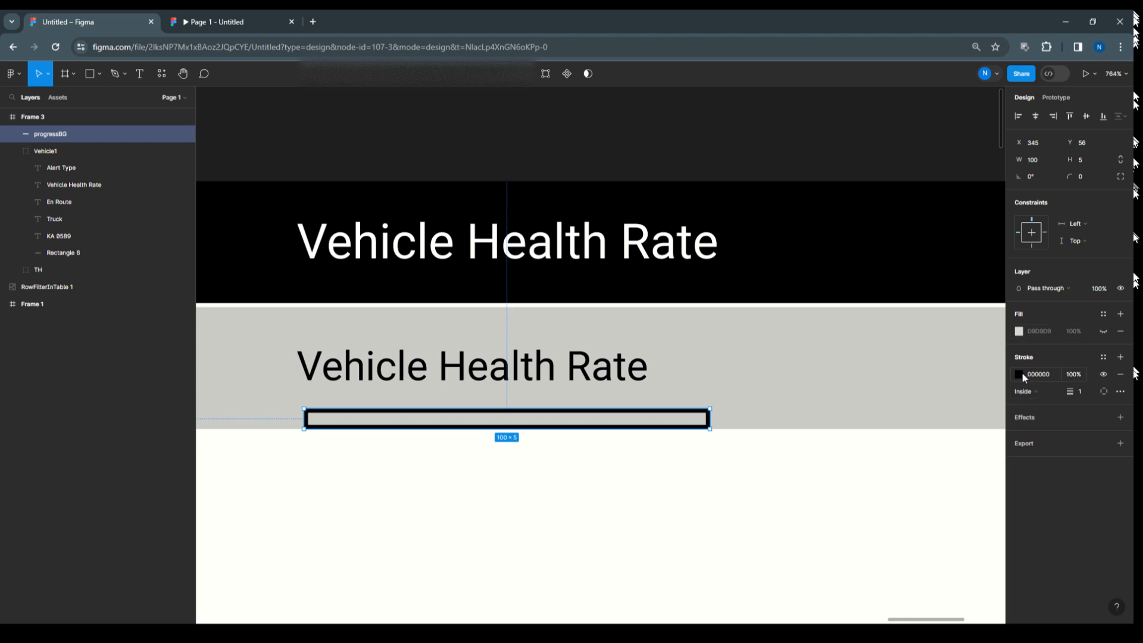
Centre the progressBG stroke on its edge and change the stroke colour to dark grey 5C5959.
click(1026, 388)
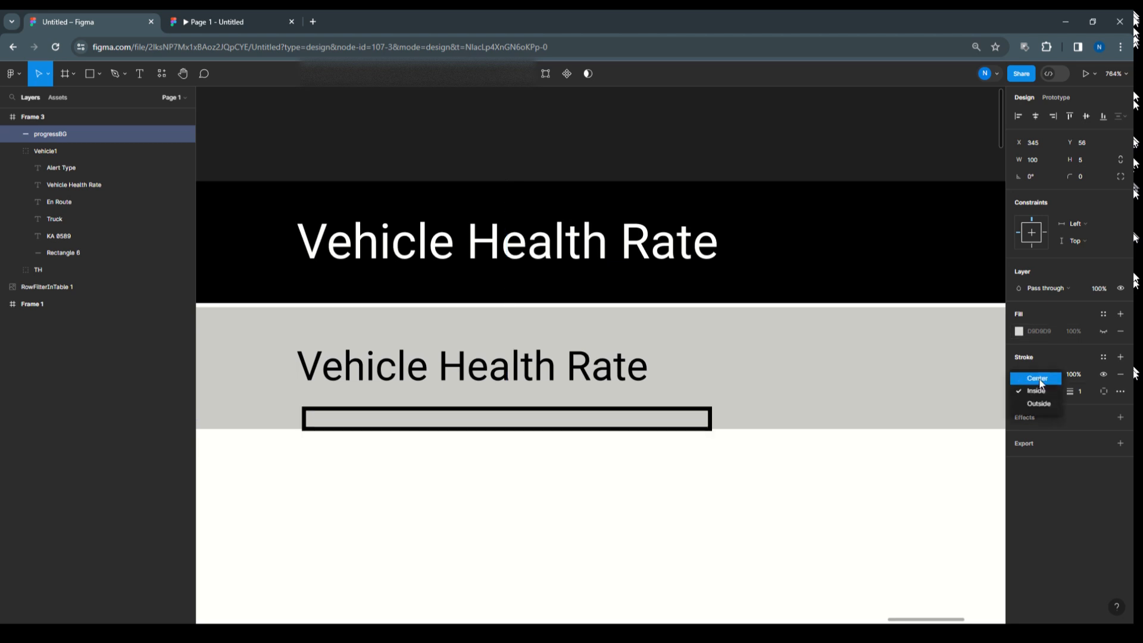
click(1038, 379)
click(1021, 375)
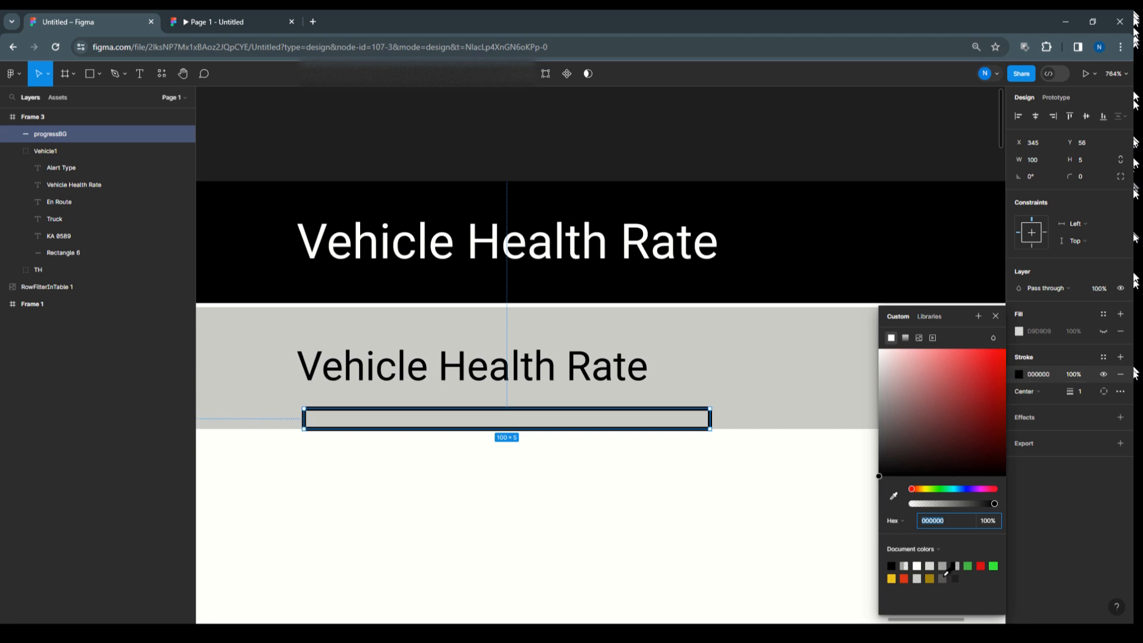
click(678, 494)
Move progressBG up to Y 53, beneath the Vehicle Health Rate text, and set its corner radius to 2.
drag(616, 413, 615, 400)
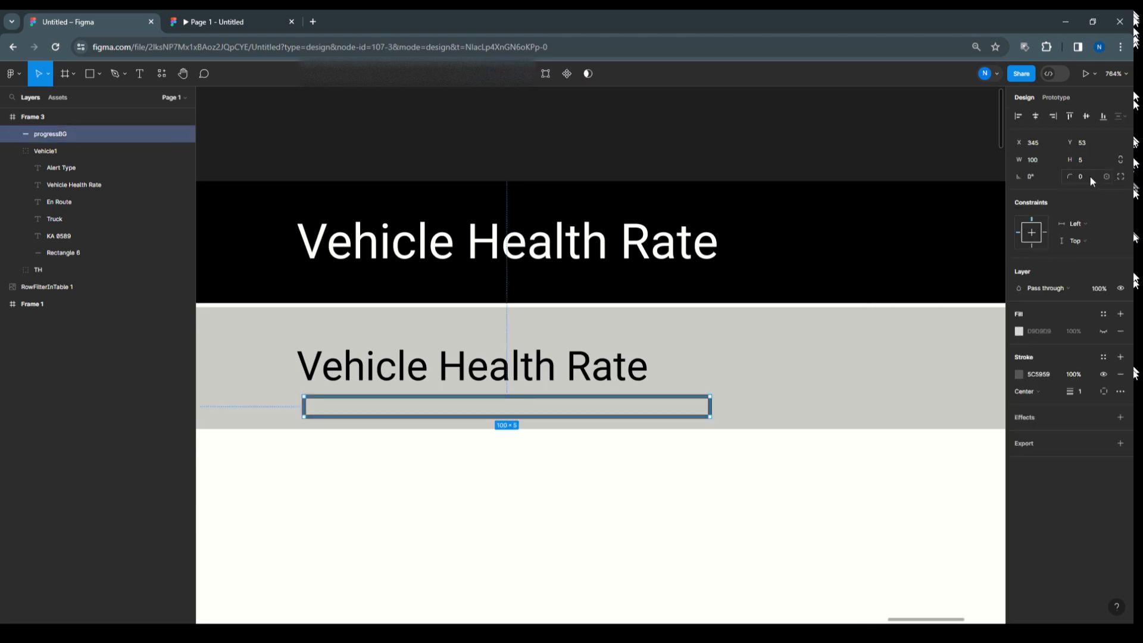
text(2)
click(703, 446)
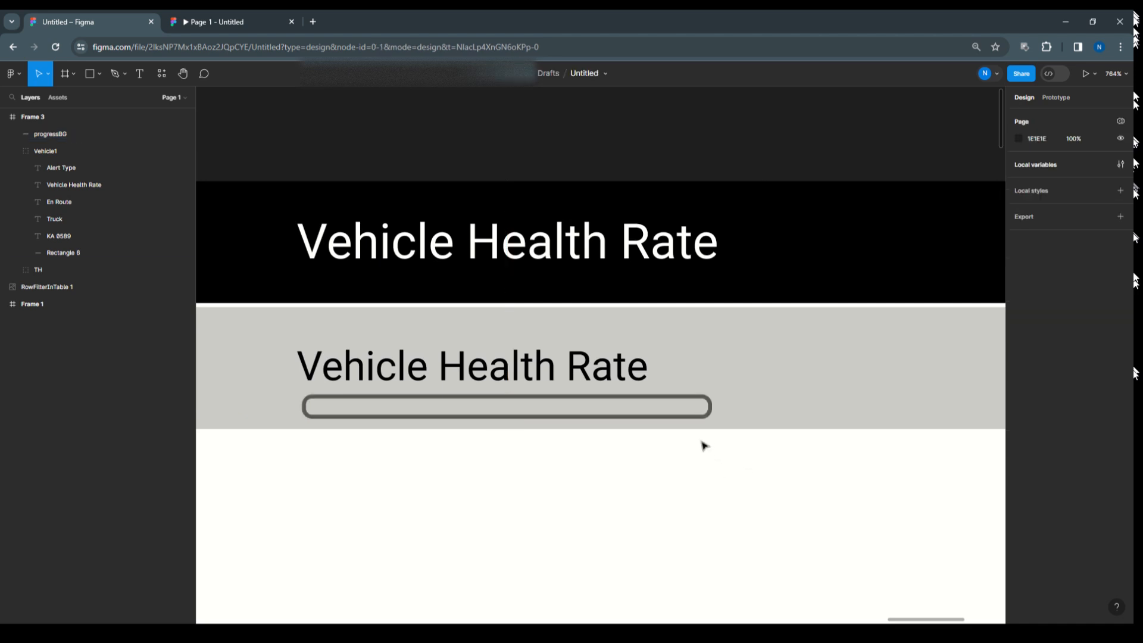
Duplicate progressBG in place and shorten the copy from its right end to a width of about 7.
click(443, 400)
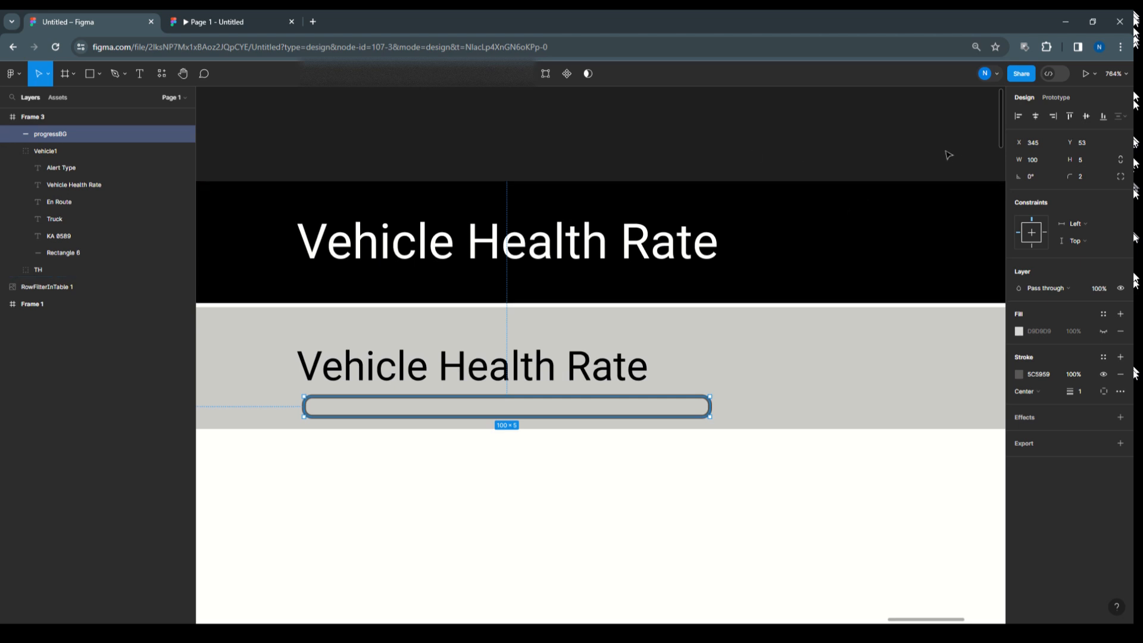
click(99, 81)
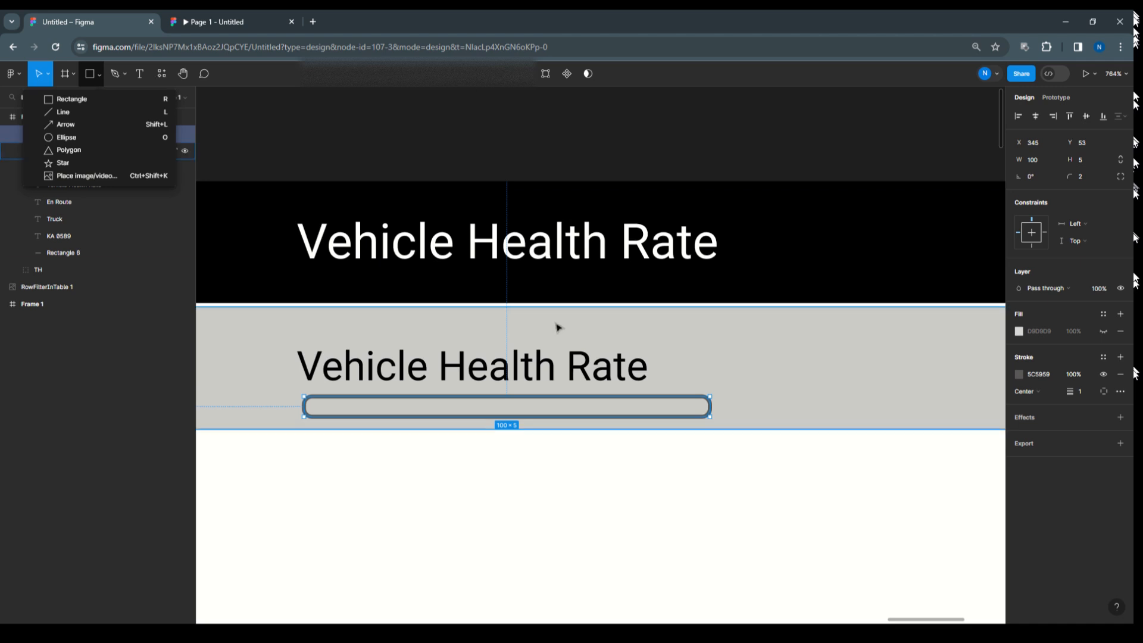
click(567, 418)
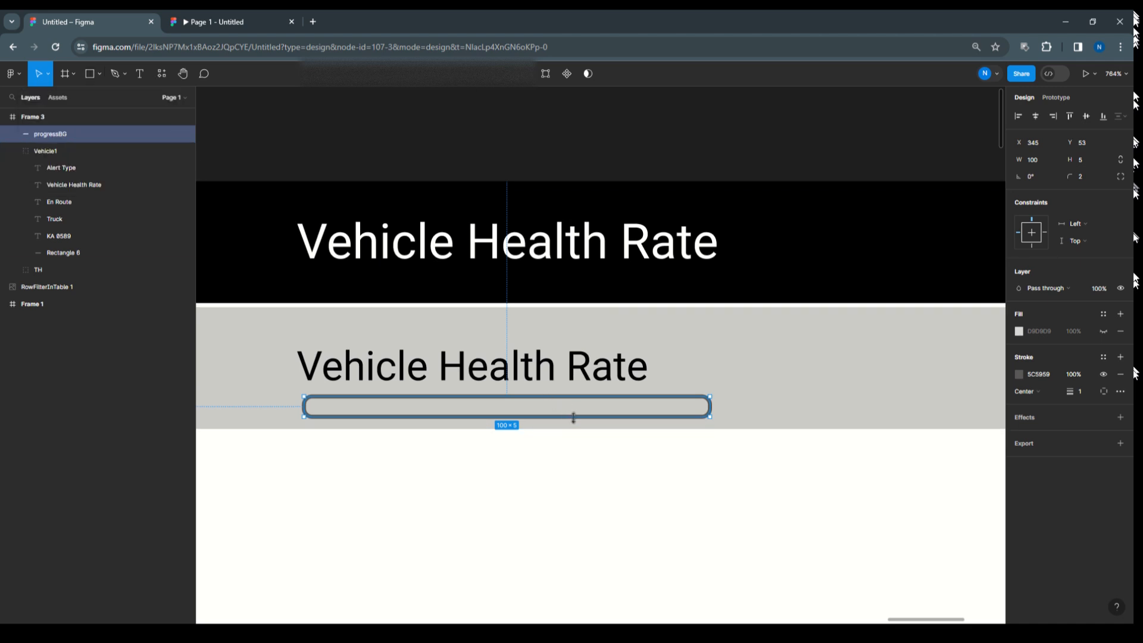
key(alt)
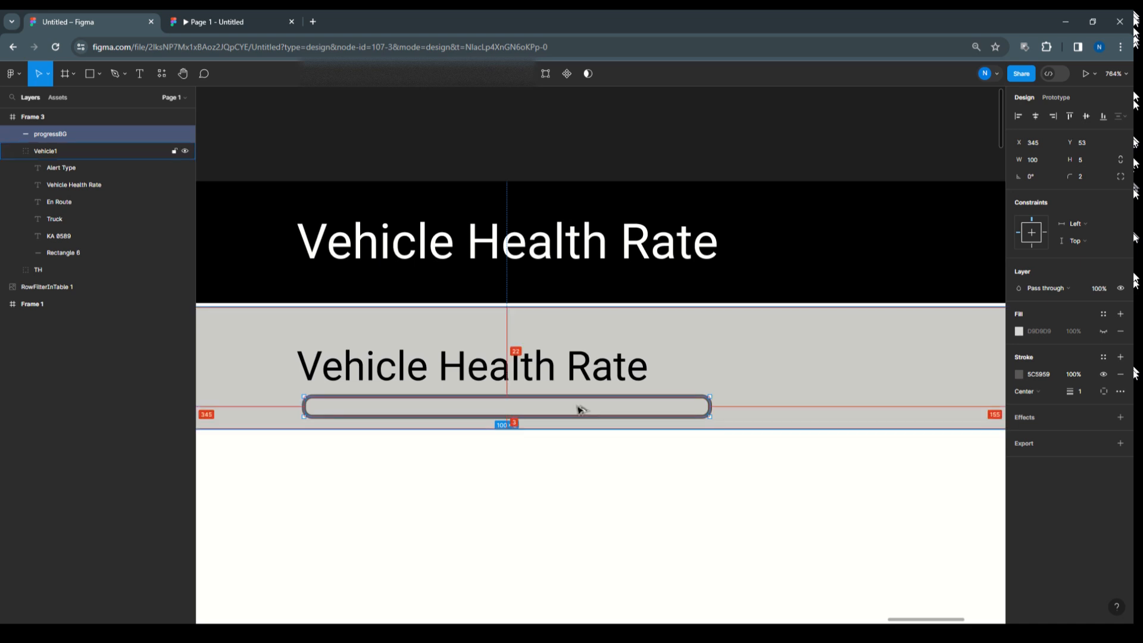
key(ctrl+d)
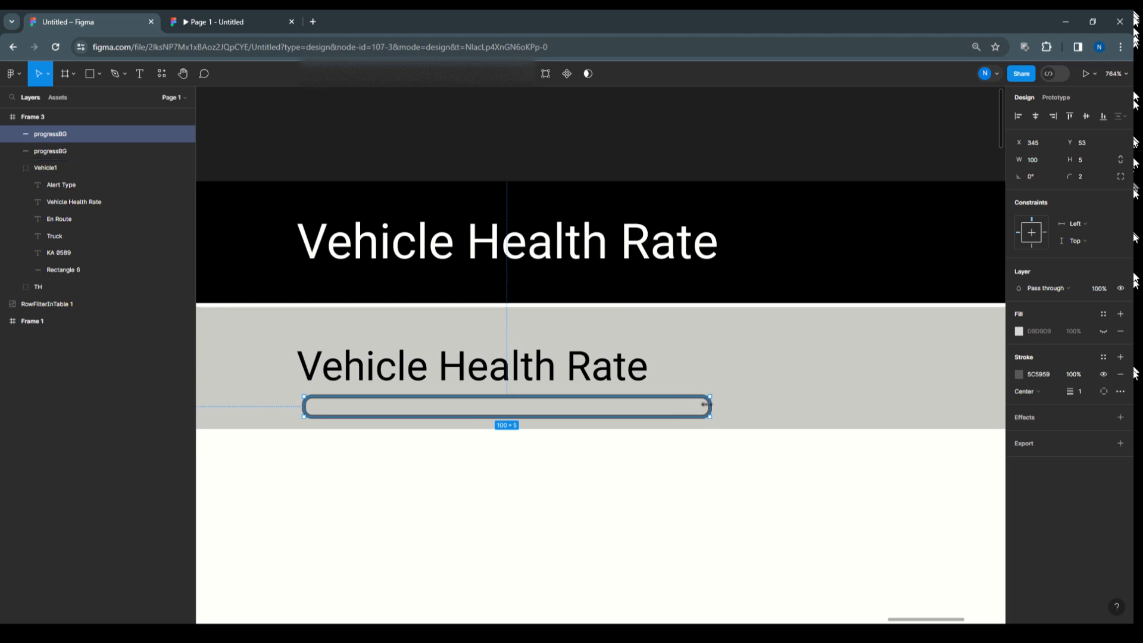
drag(708, 406, 332, 404)
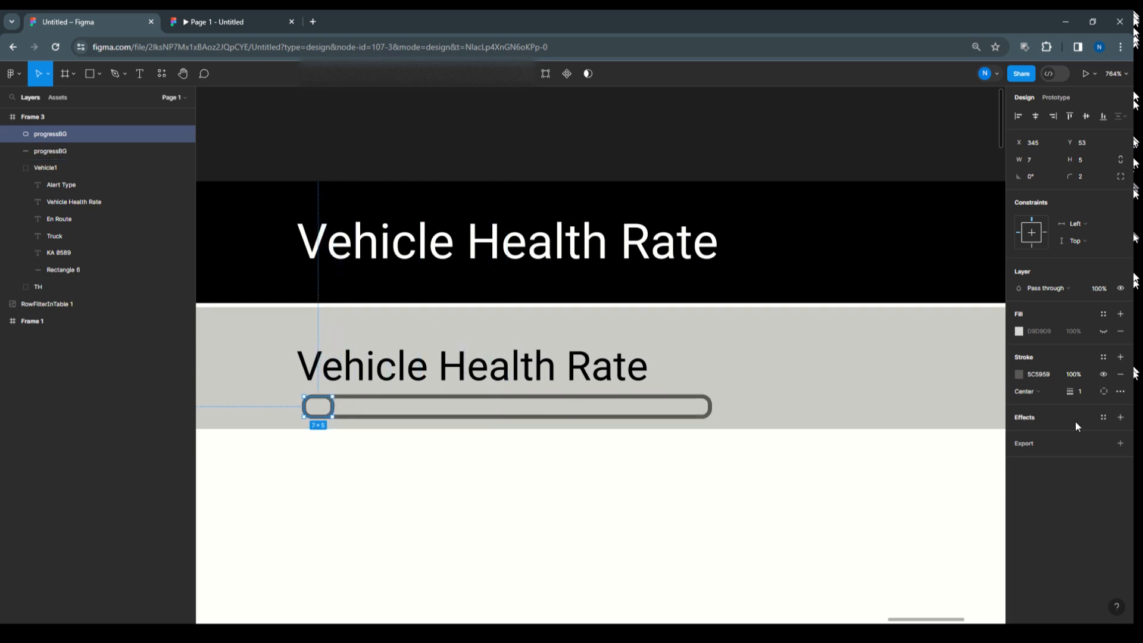
Hide the short copy's stroke and give it a visible green fill, 41B145.
click(1105, 374)
click(1019, 331)
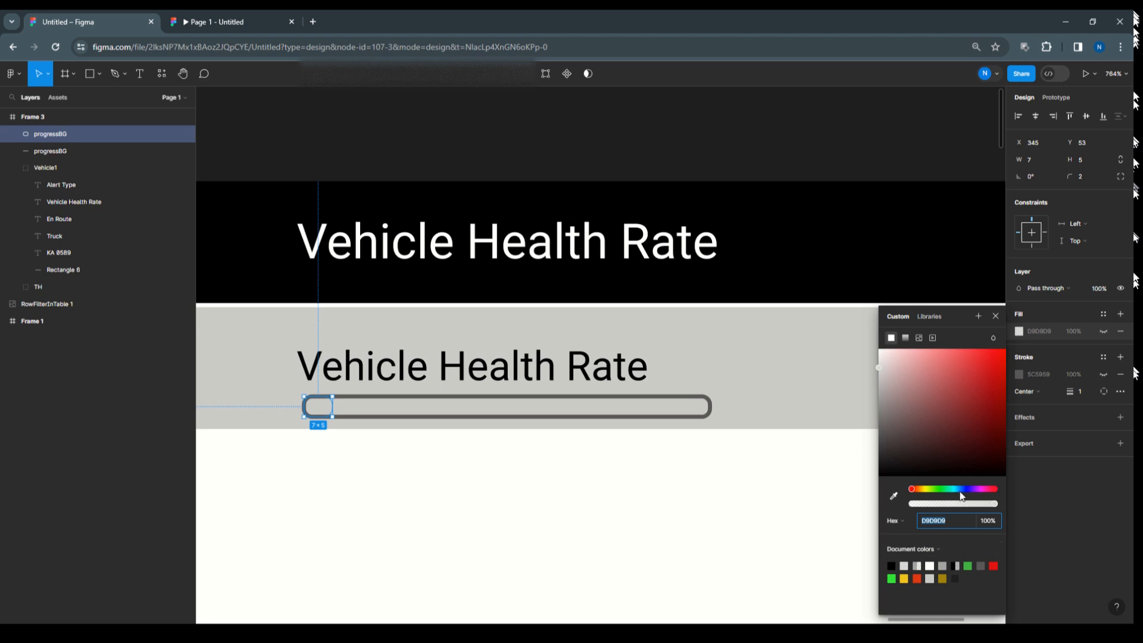
click(968, 566)
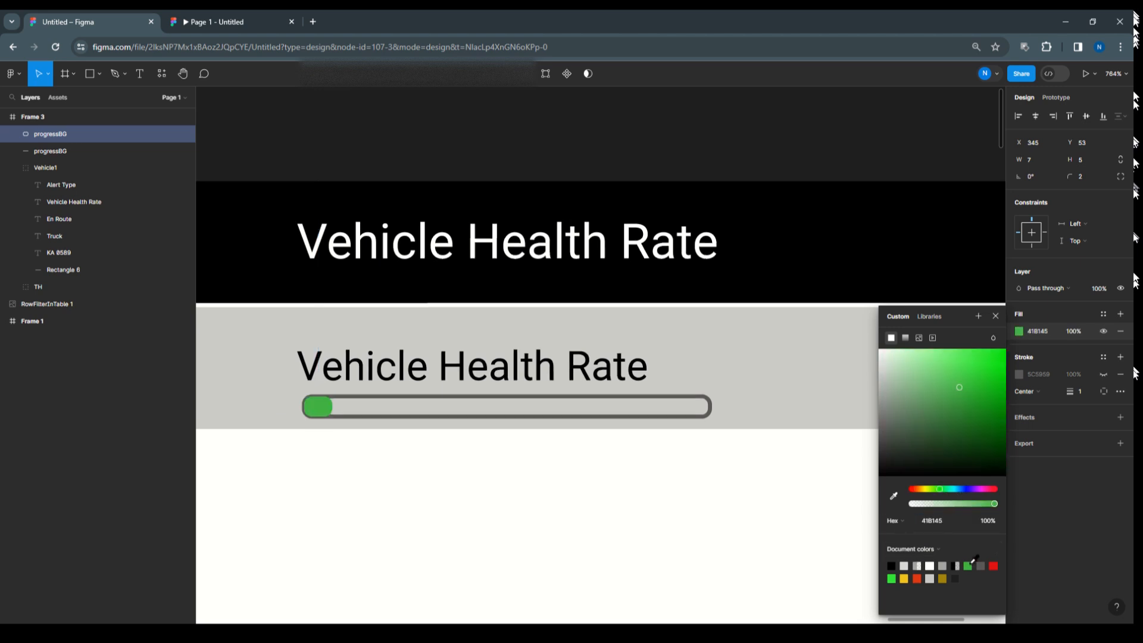
click(543, 470)
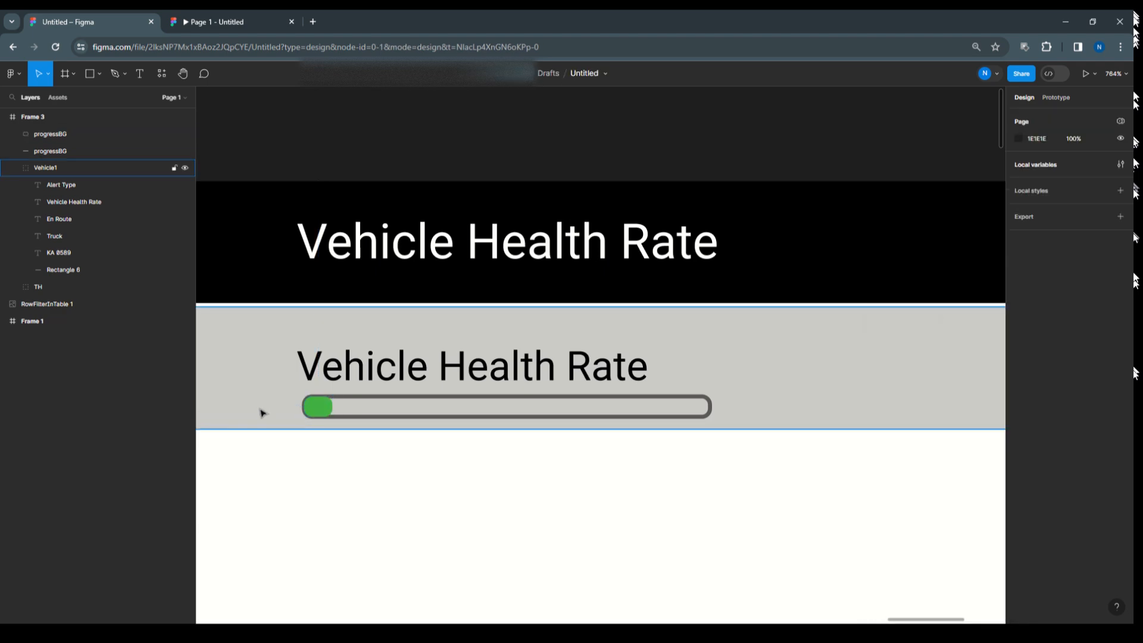
Set each of the green bar's four individual corner radii to 1.
scroll(277, 411, up, 5)
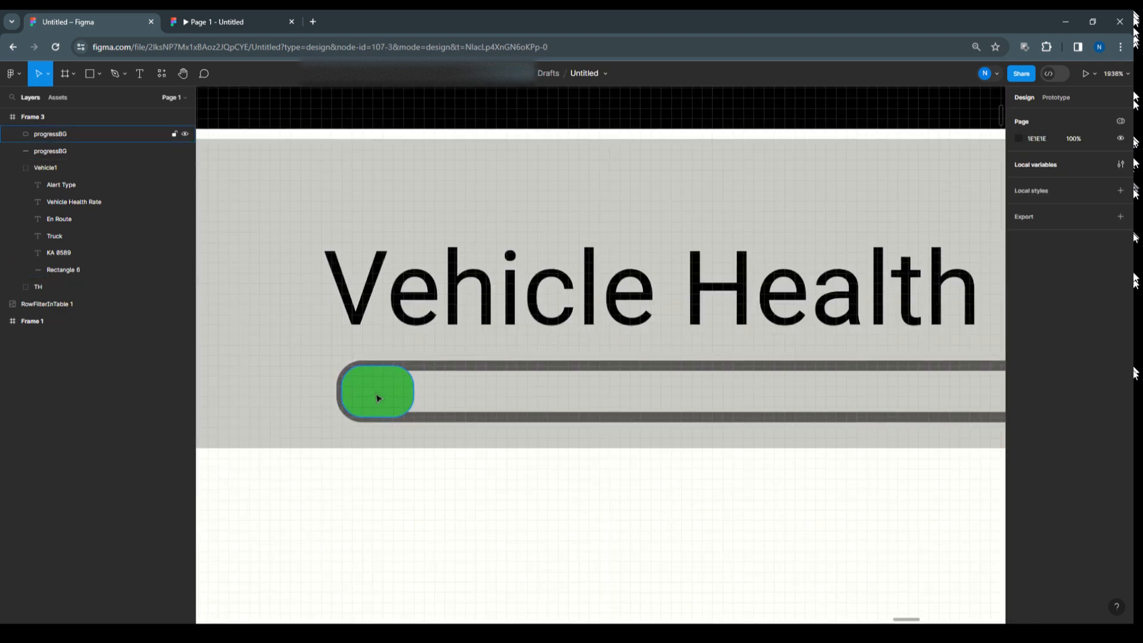
click(382, 396)
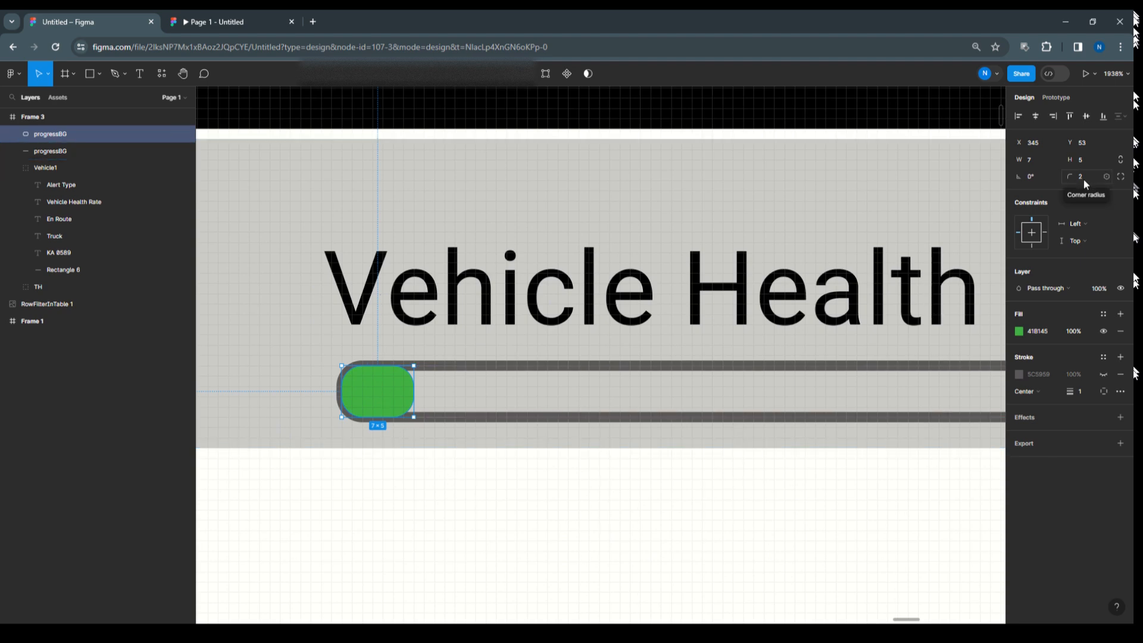
click(1107, 177)
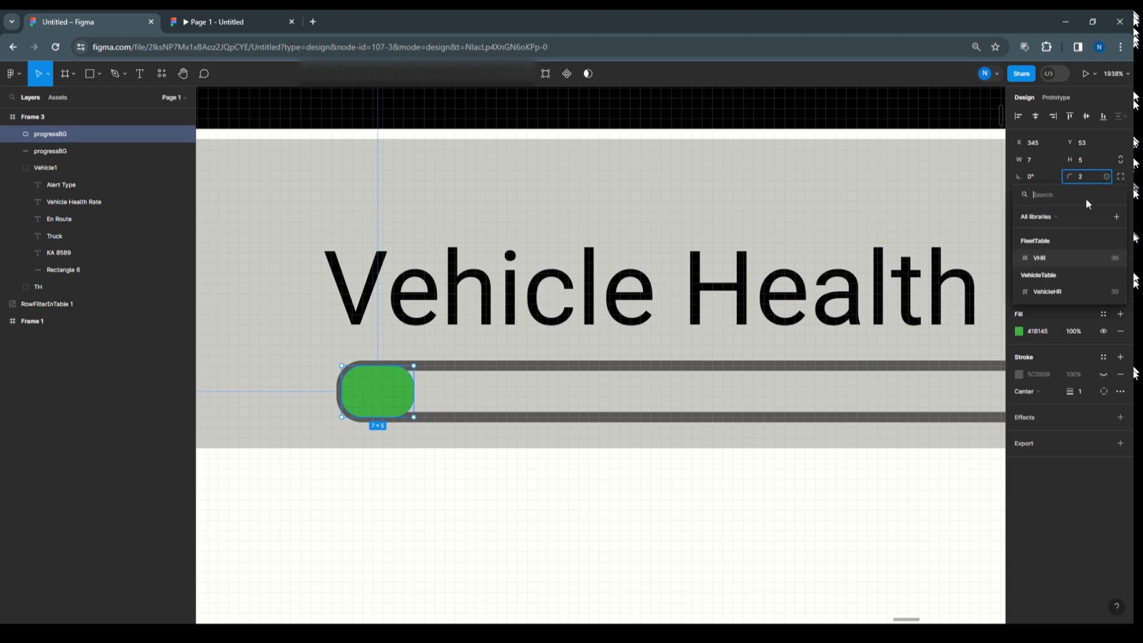
key(Escape)
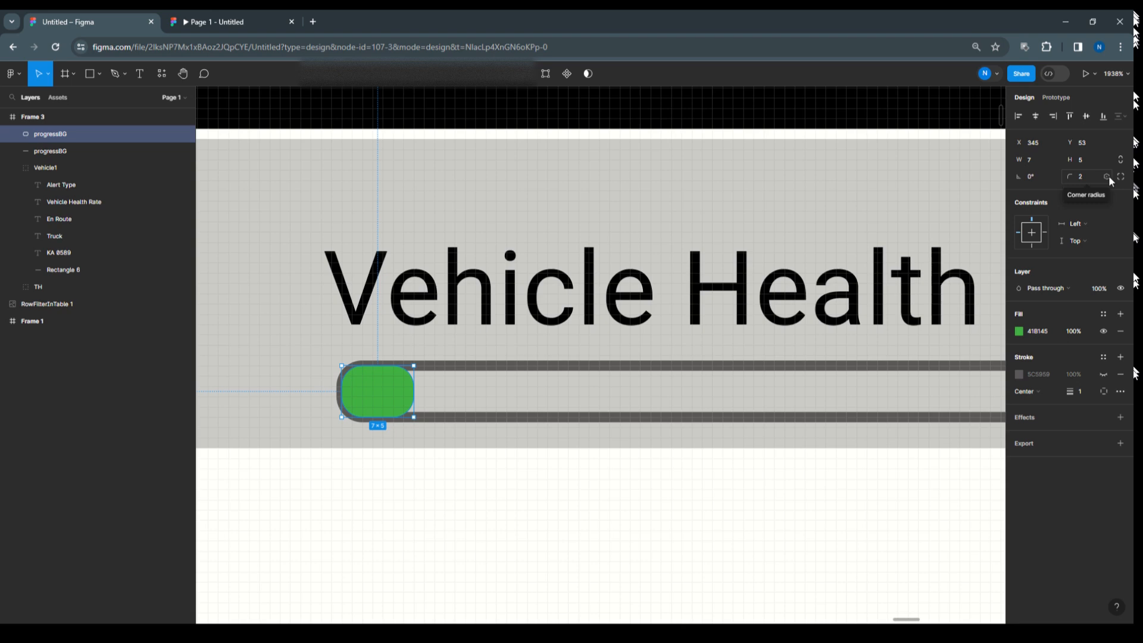
click(1118, 177)
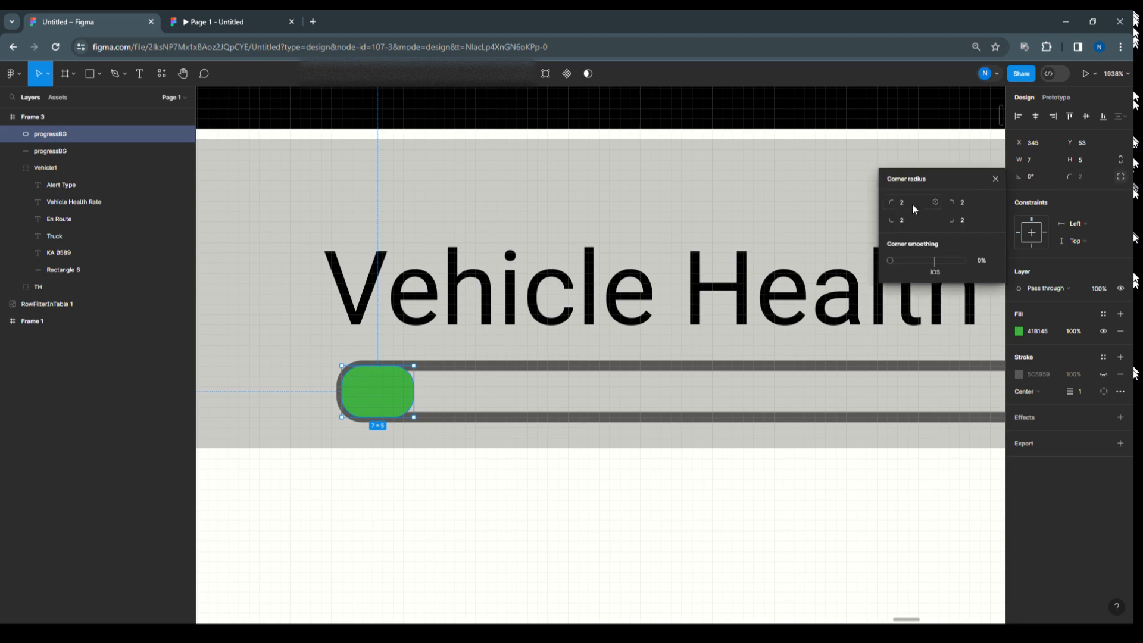
click(970, 203)
text(1)
click(916, 223)
text(1)
click(978, 221)
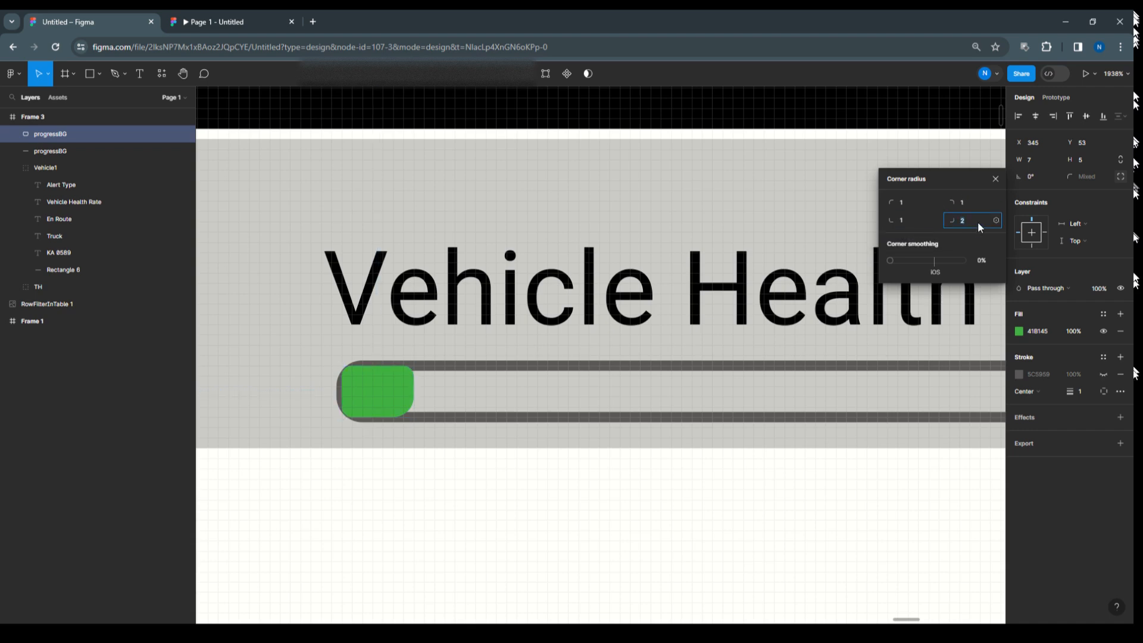
click(851, 500)
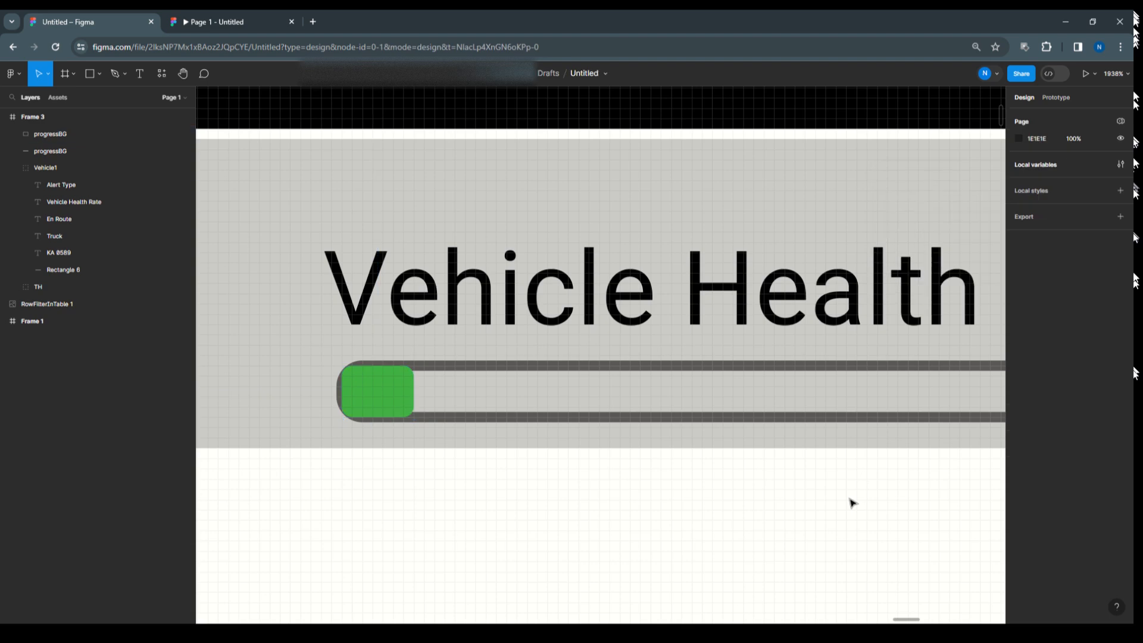
Set the green bar's top-left and top-right corner radii to 2.
click(390, 400)
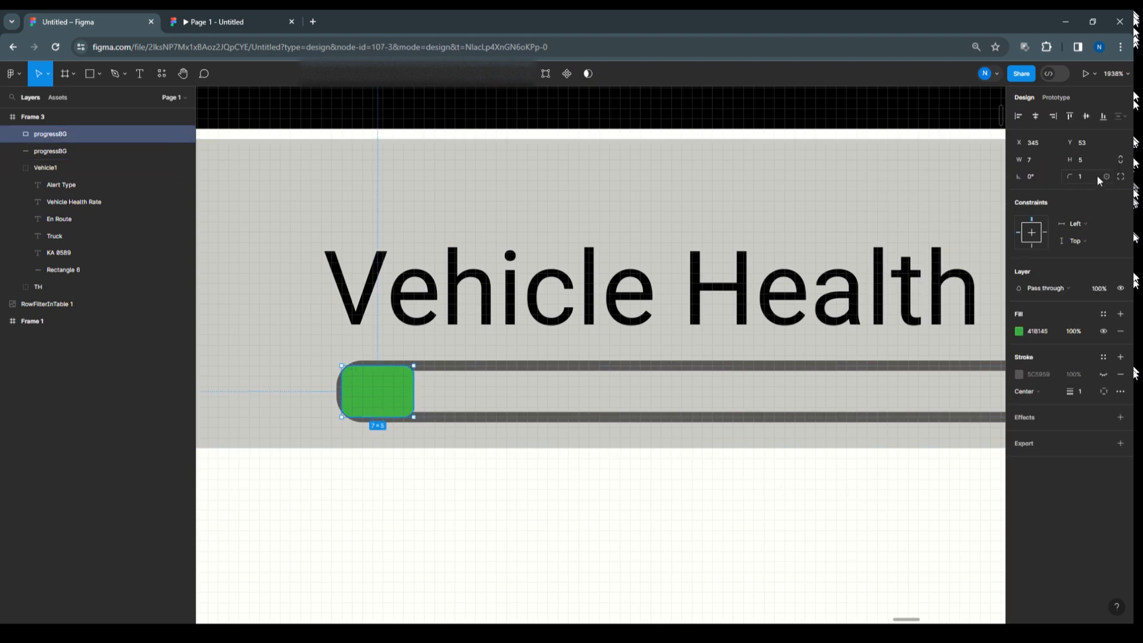
click(1121, 176)
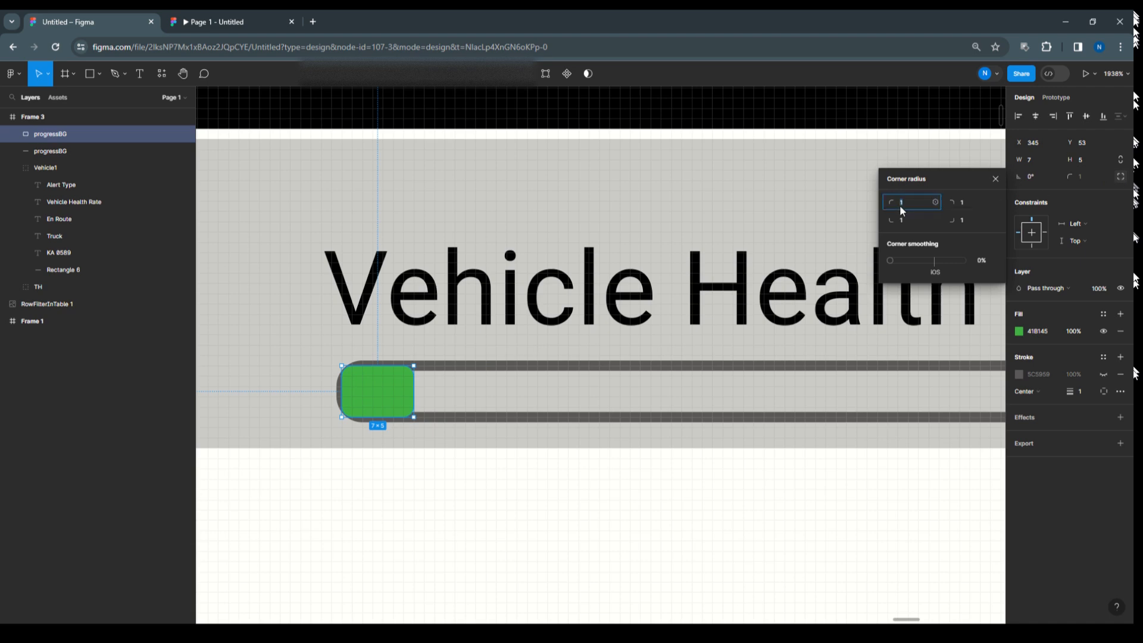
text(2)
click(970, 204)
text(2)
click(691, 544)
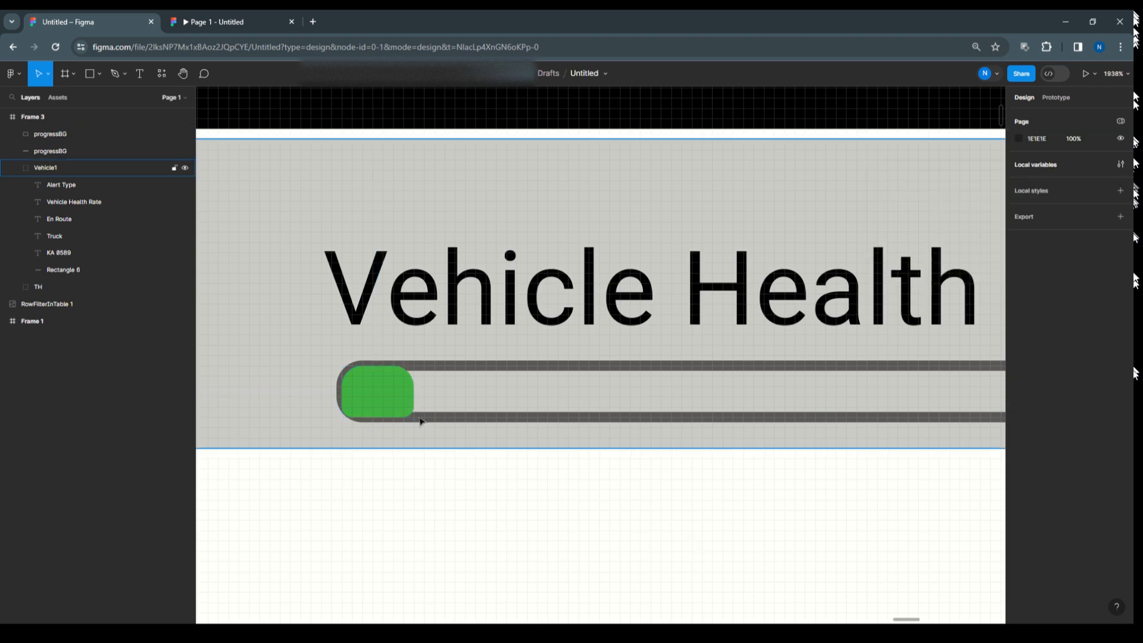
Set the green bar's bottom-left corner radius to 2 and its top-right corner radius to 1.
click(378, 394)
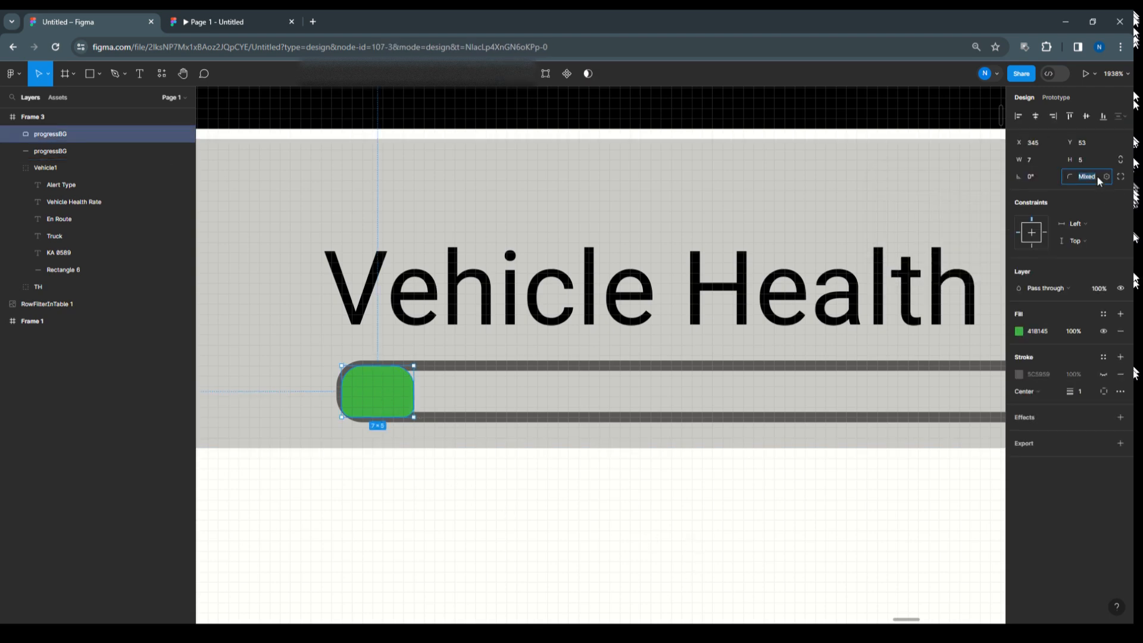
click(1120, 176)
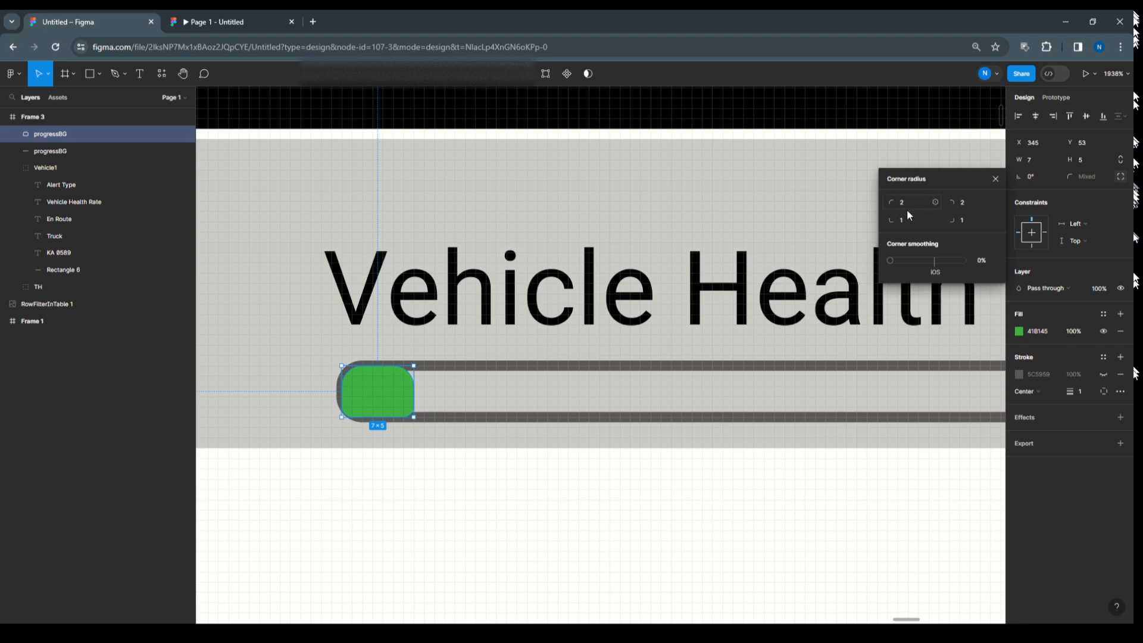
text(2)
click(966, 201)
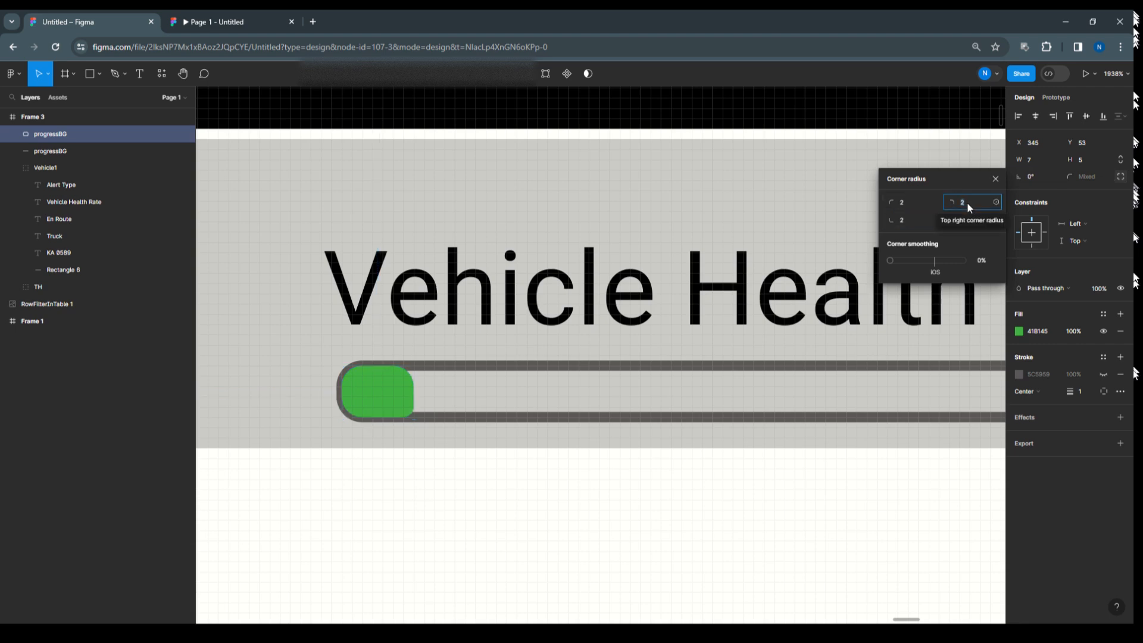
text(1)
click(785, 560)
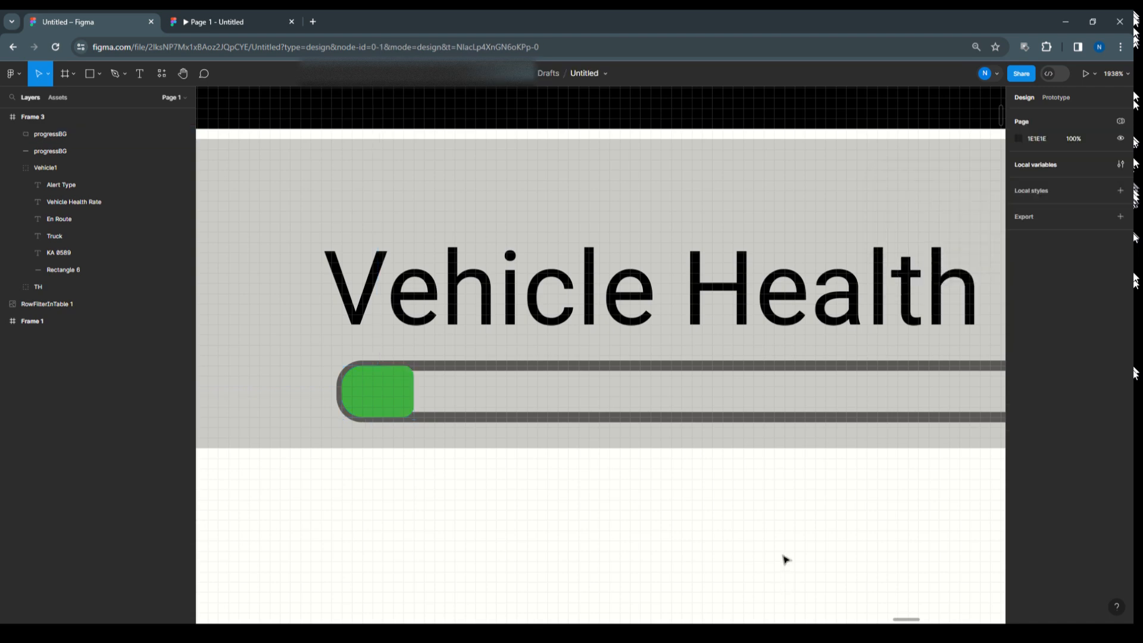
scroll(510, 502, down, 5)
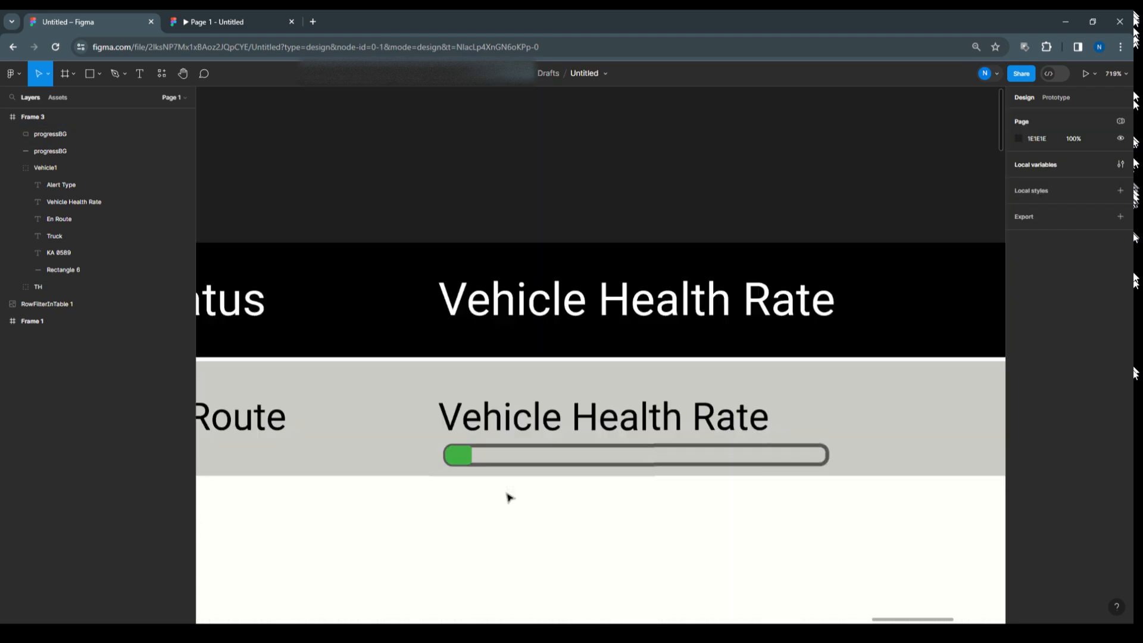
scroll(536, 514, down, 2)
scroll(564, 530, down, 1)
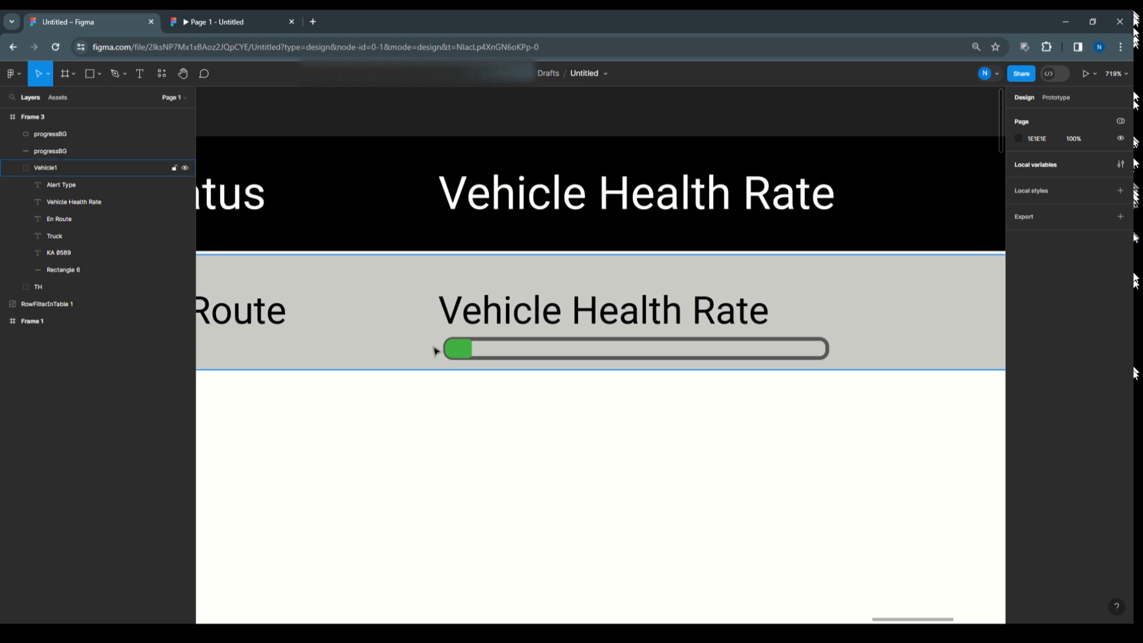
scroll(450, 353, up, 5)
click(493, 342)
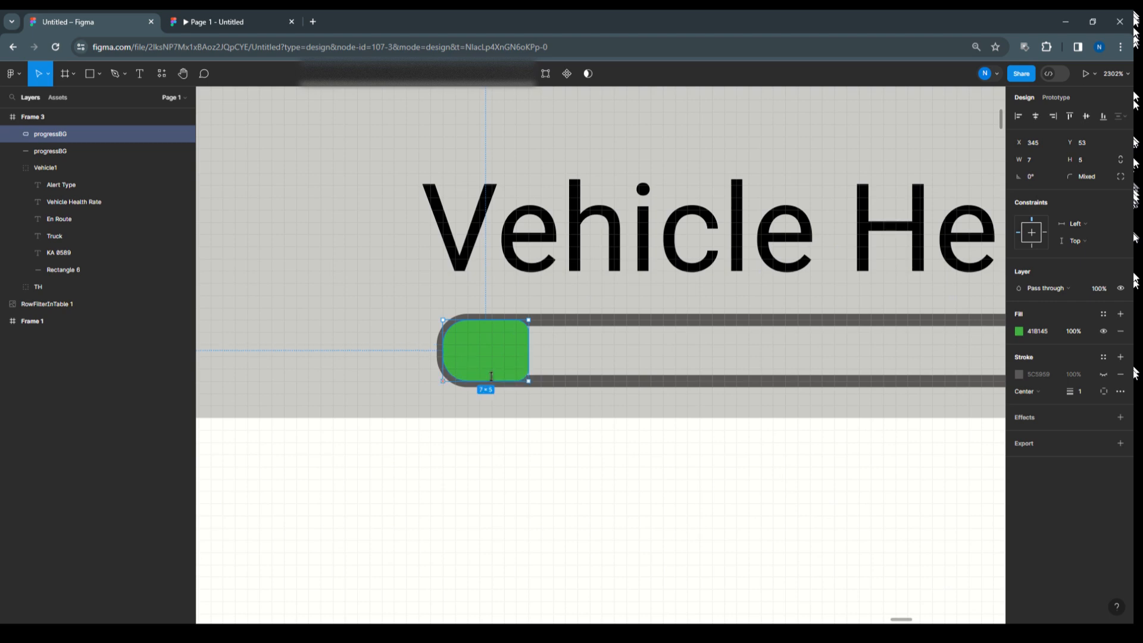
scroll(491, 376, up, 5)
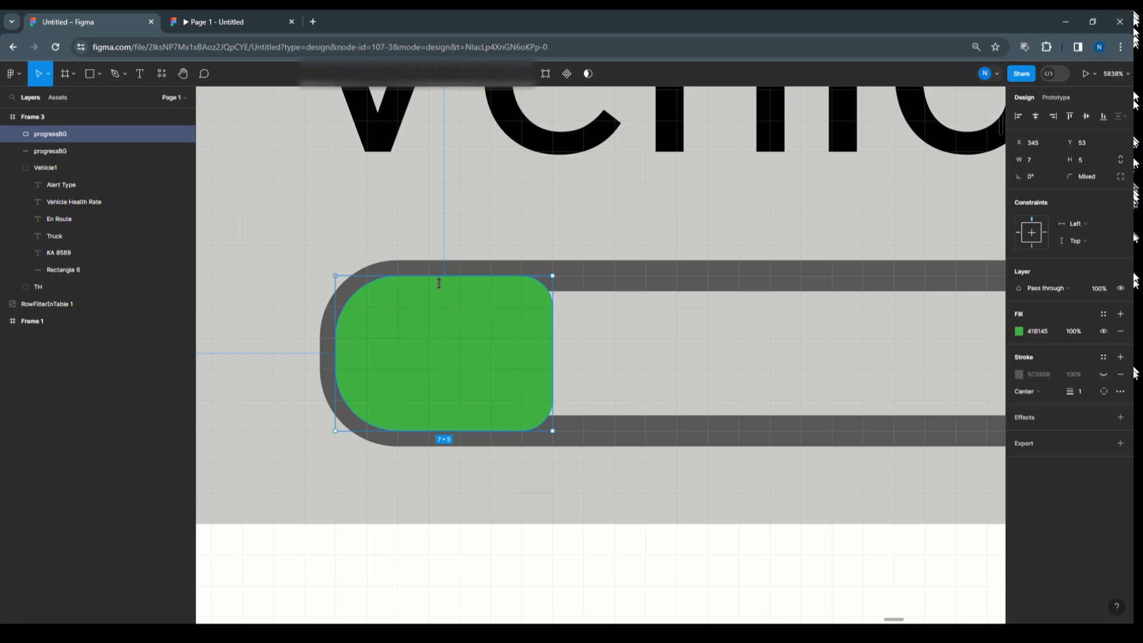
scroll(444, 374, up, 3)
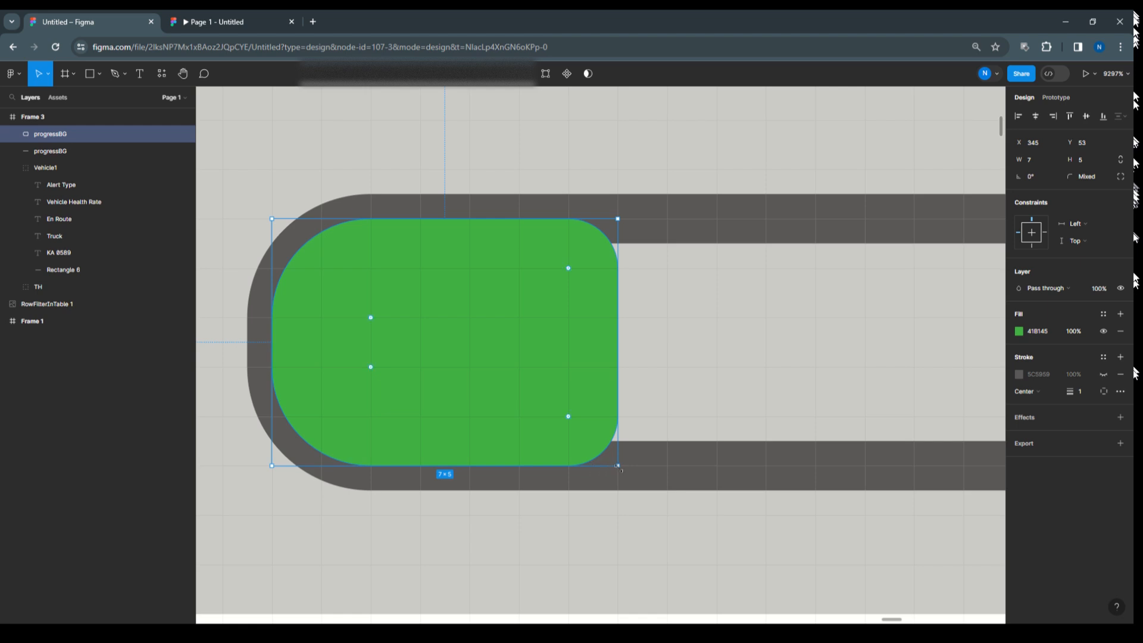
drag(619, 469, 590, 431)
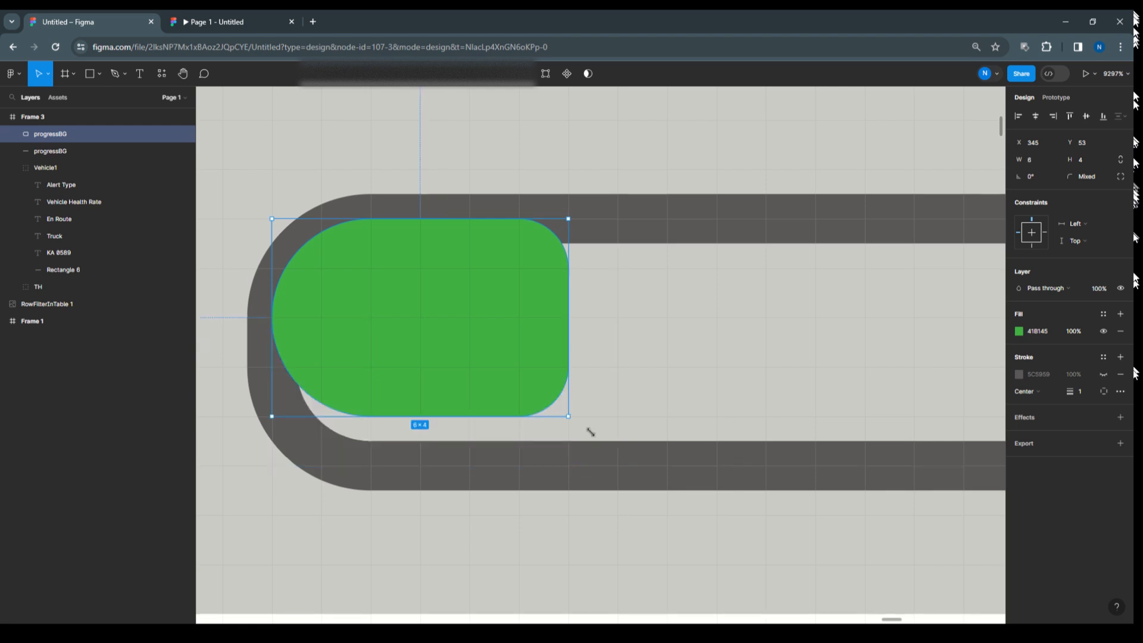
drag(375, 314, 405, 329)
key(Down)
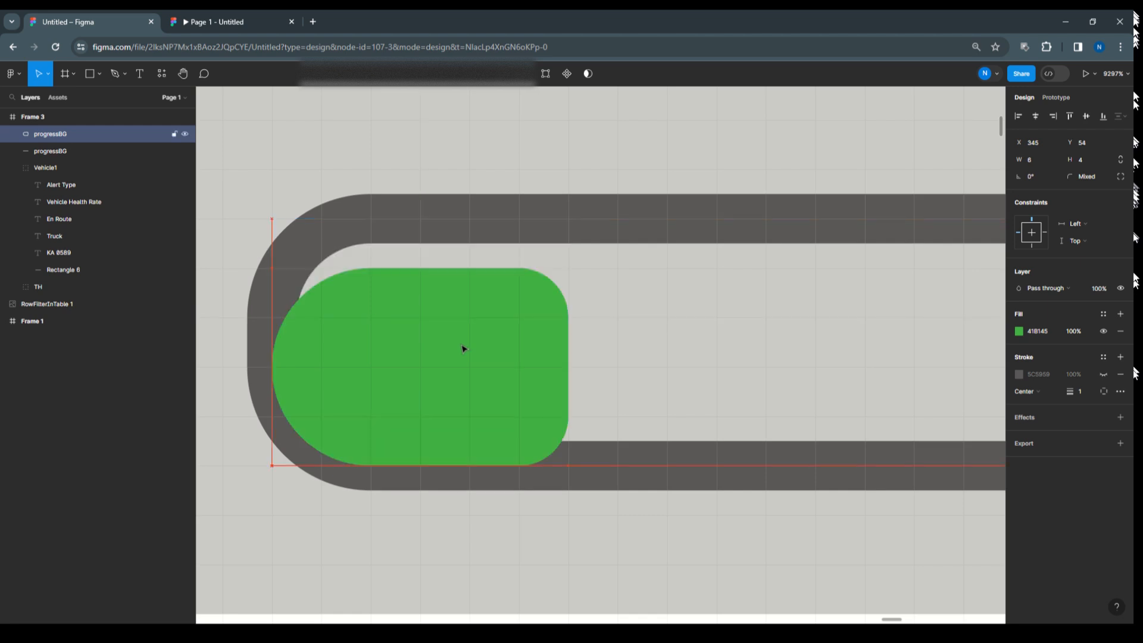
key(Up)
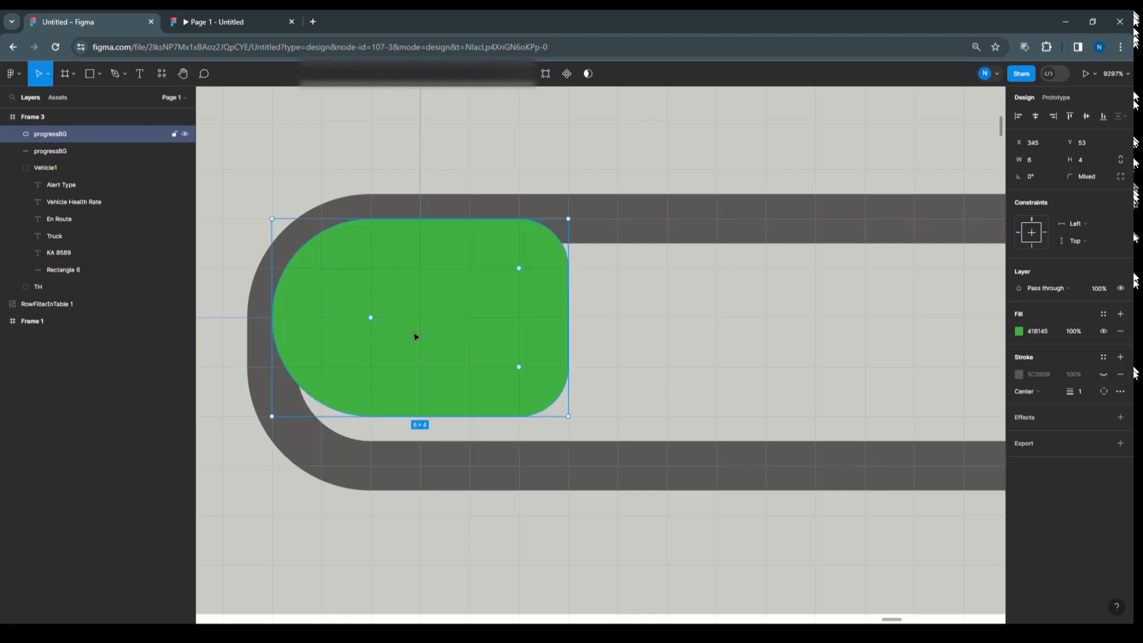
key(ctrl+Right)
key(ctrl+Down)
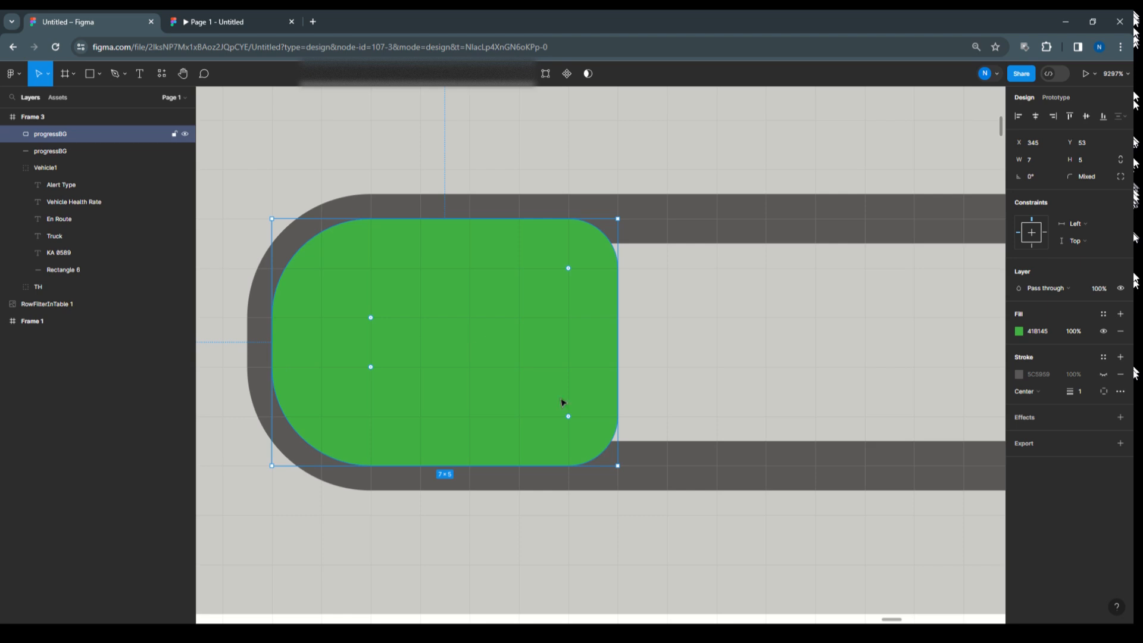
click(574, 536)
scroll(342, 393, down, 3)
scroll(342, 393, down, 5)
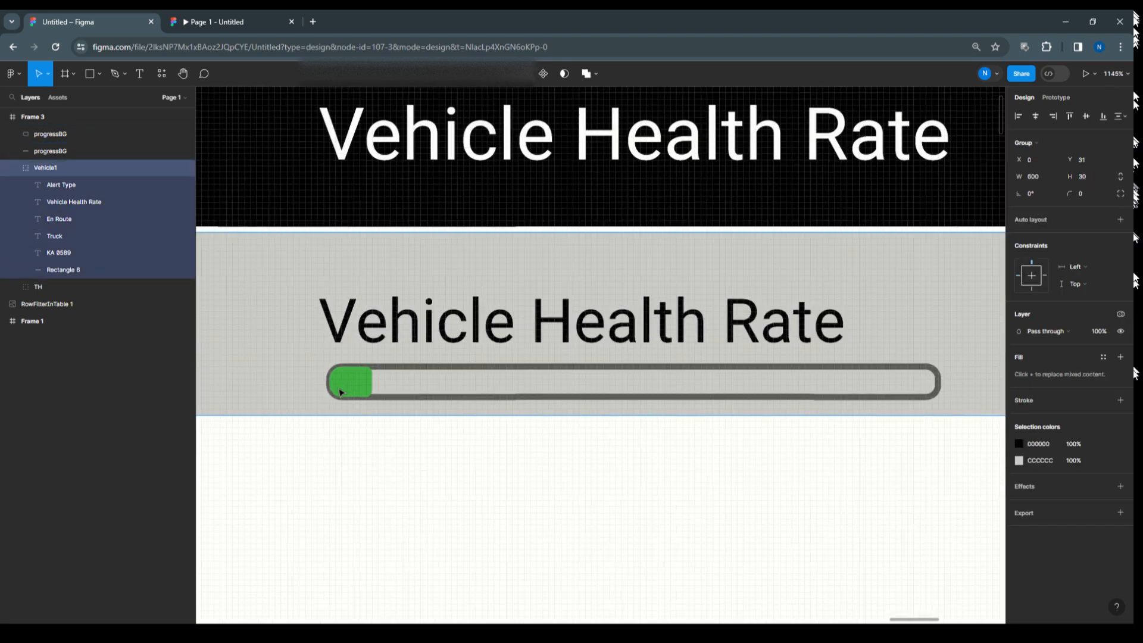
click(425, 466)
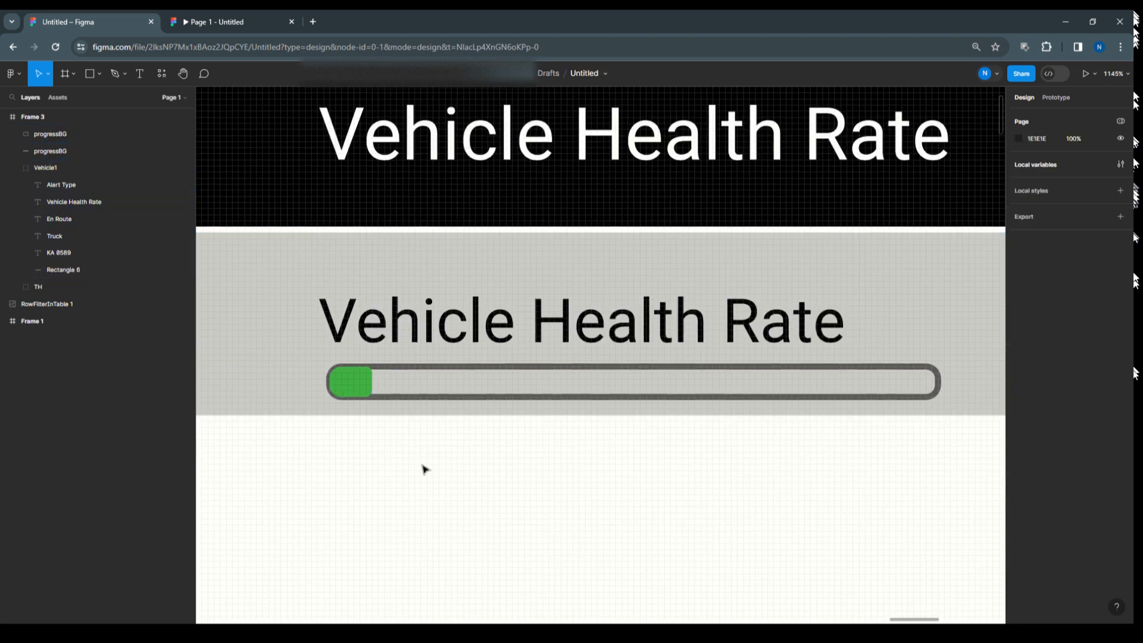
Rename the grey outlined bar's layer to progressIndicator.
double_click(50, 152)
click(82, 154)
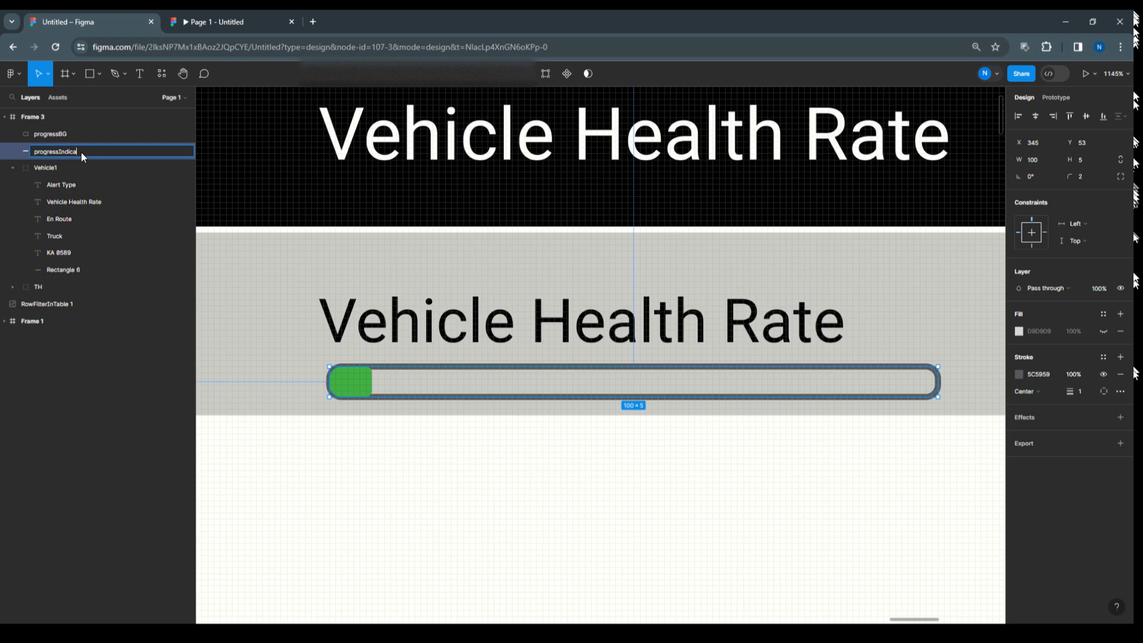
text(Indicator)
click(441, 452)
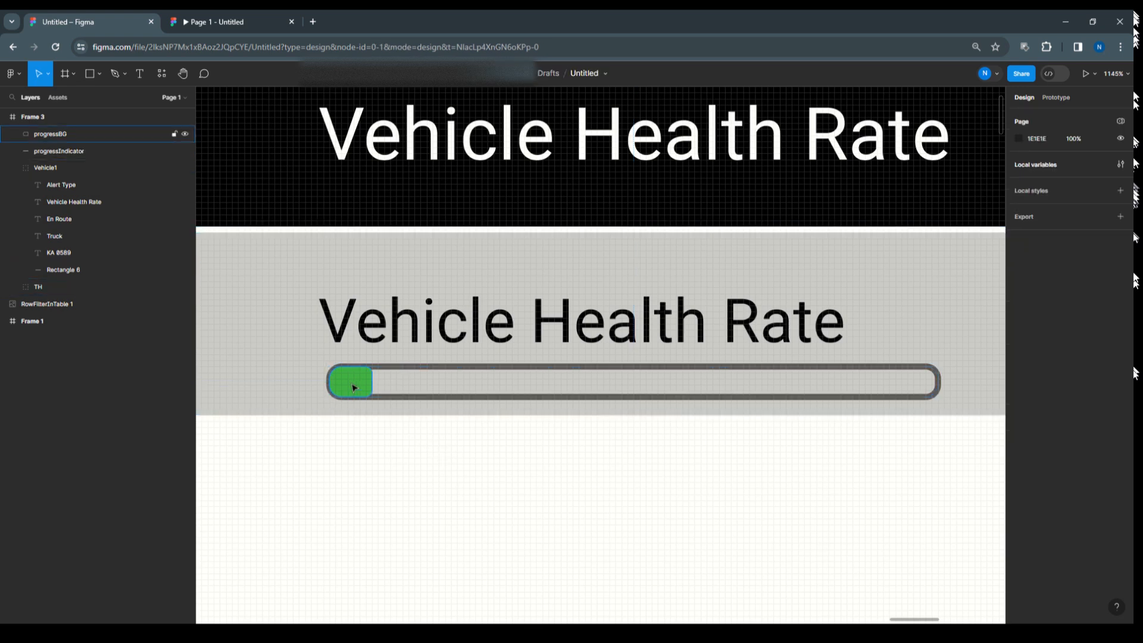
Set the font size of the Vehicle Health Rate text in the grey vehicle row to 8.
scroll(558, 316, down, 5)
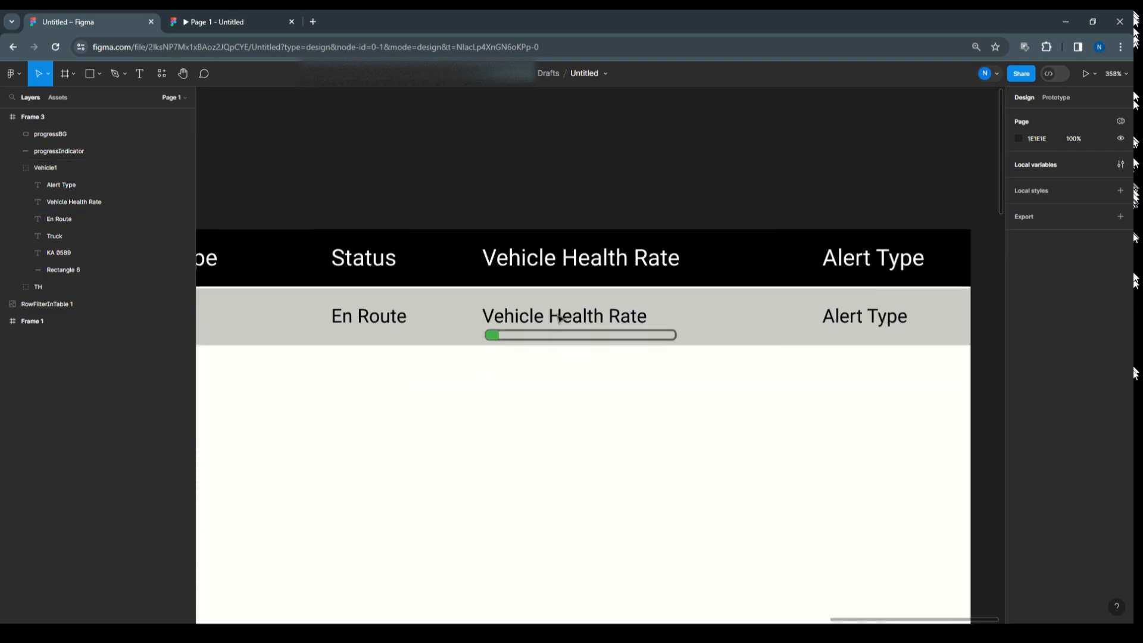
scroll(558, 316, up, 5)
click(571, 324)
click(574, 327)
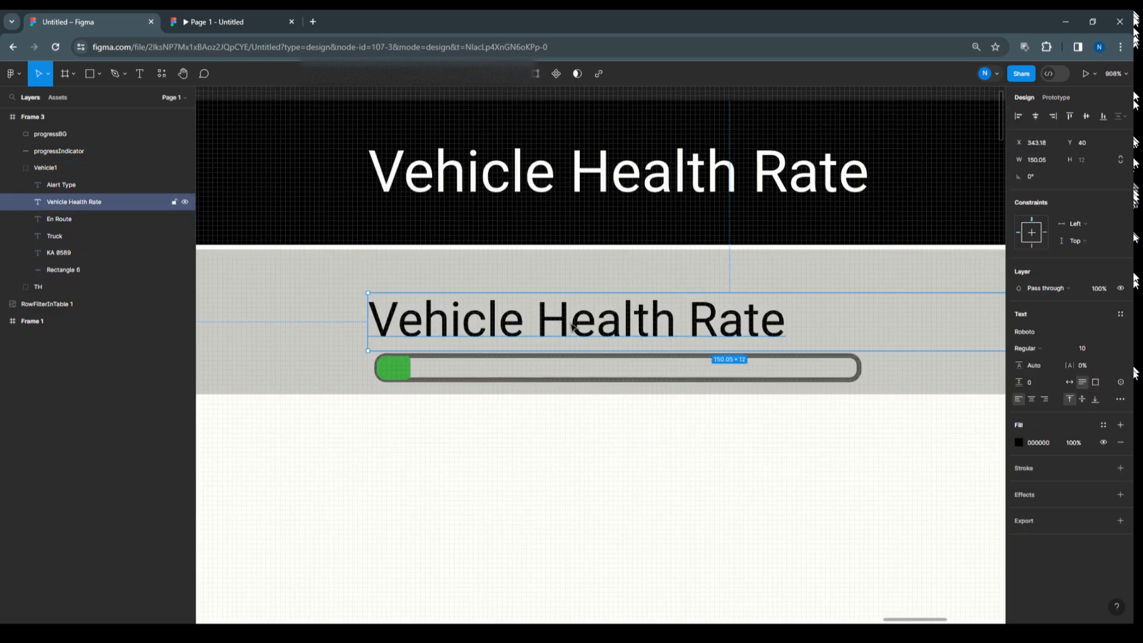
scroll(574, 363, down, 3)
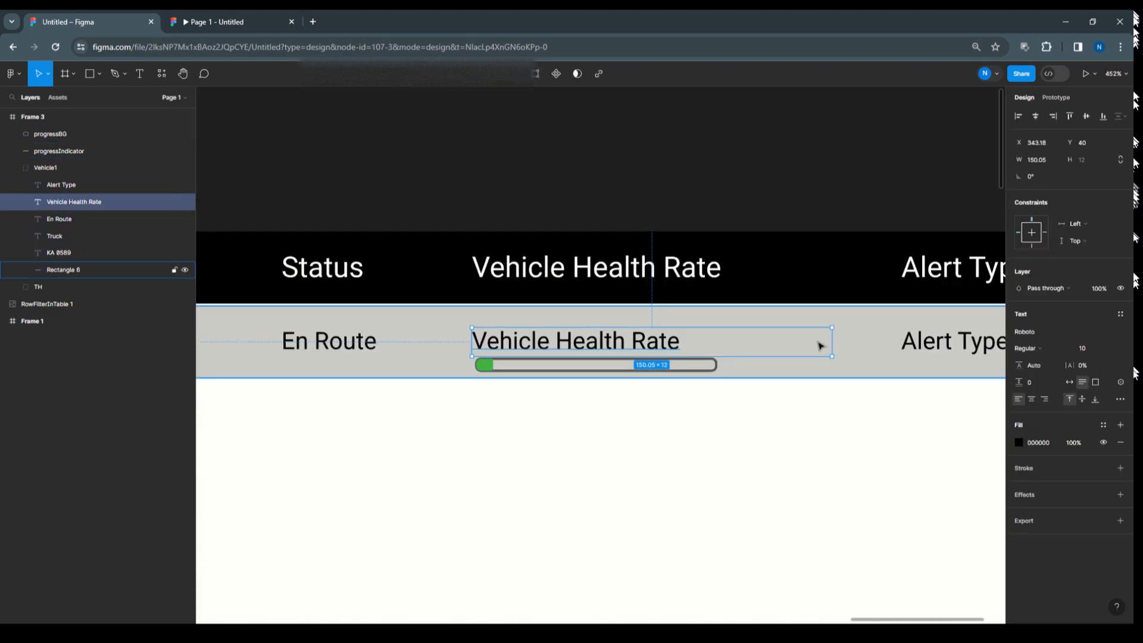
click(1092, 348)
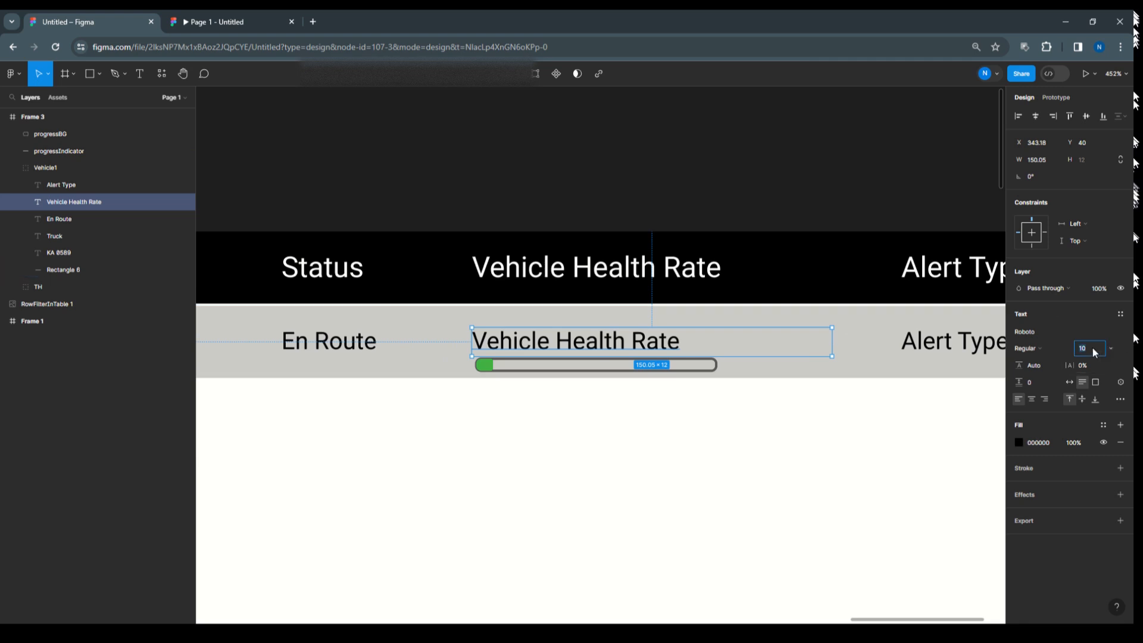
text(8)
click(742, 502)
click(536, 343)
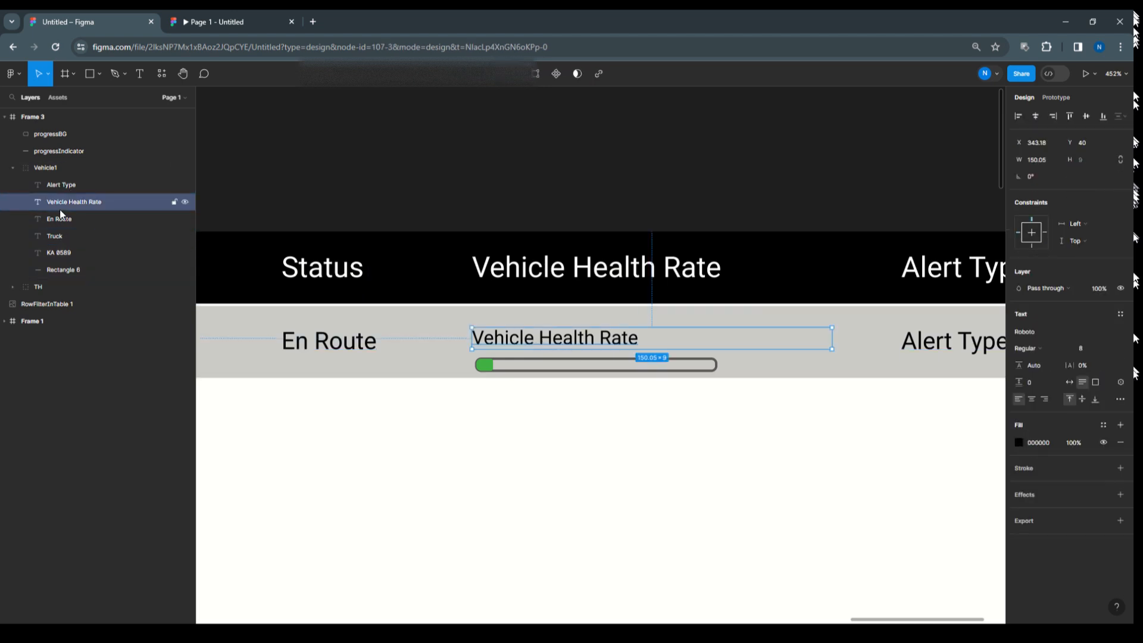
Move the progressBG and progressIndicator layers into the Vehicle1 group, directly above the Vehicle Health Rate text layer.
click(57, 137)
shift+click(56, 149)
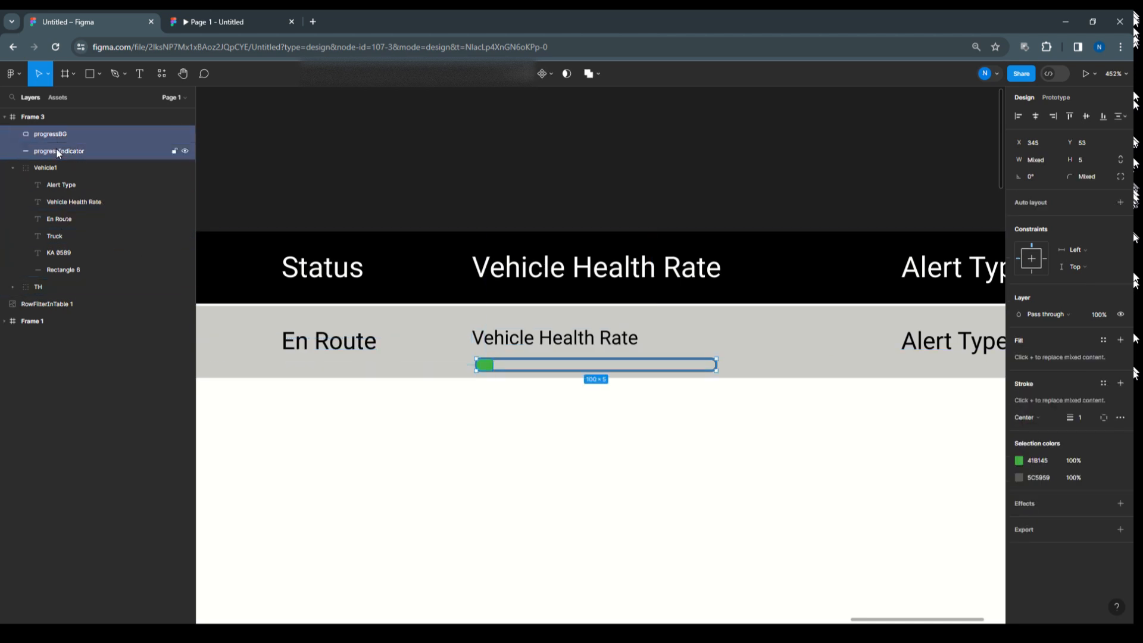
click(66, 206)
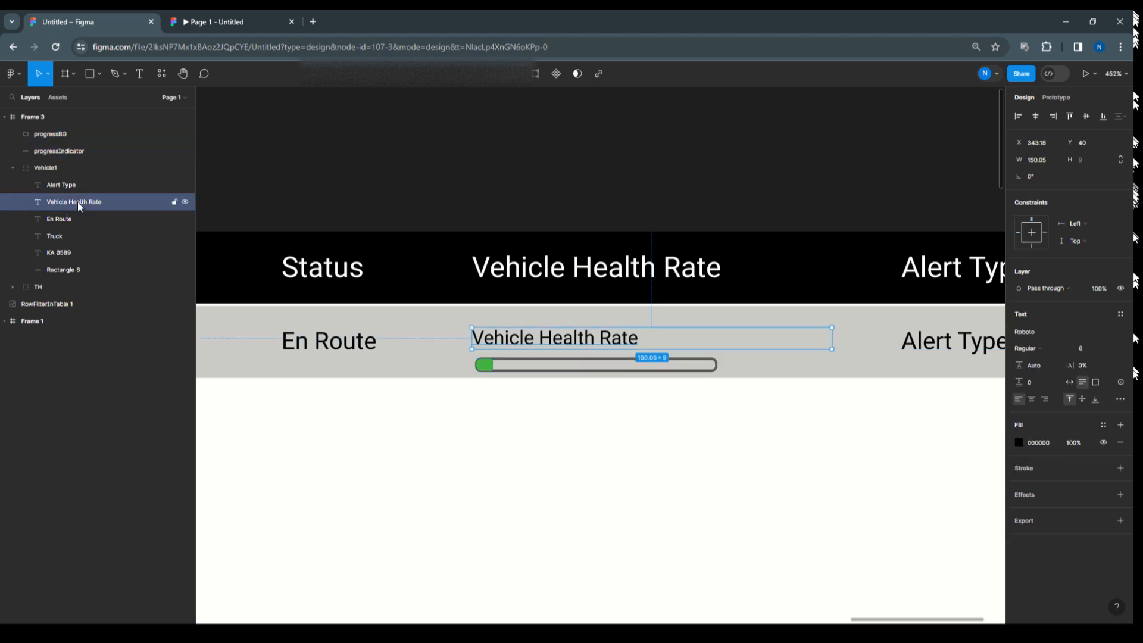
click(58, 139)
shift+click(57, 150)
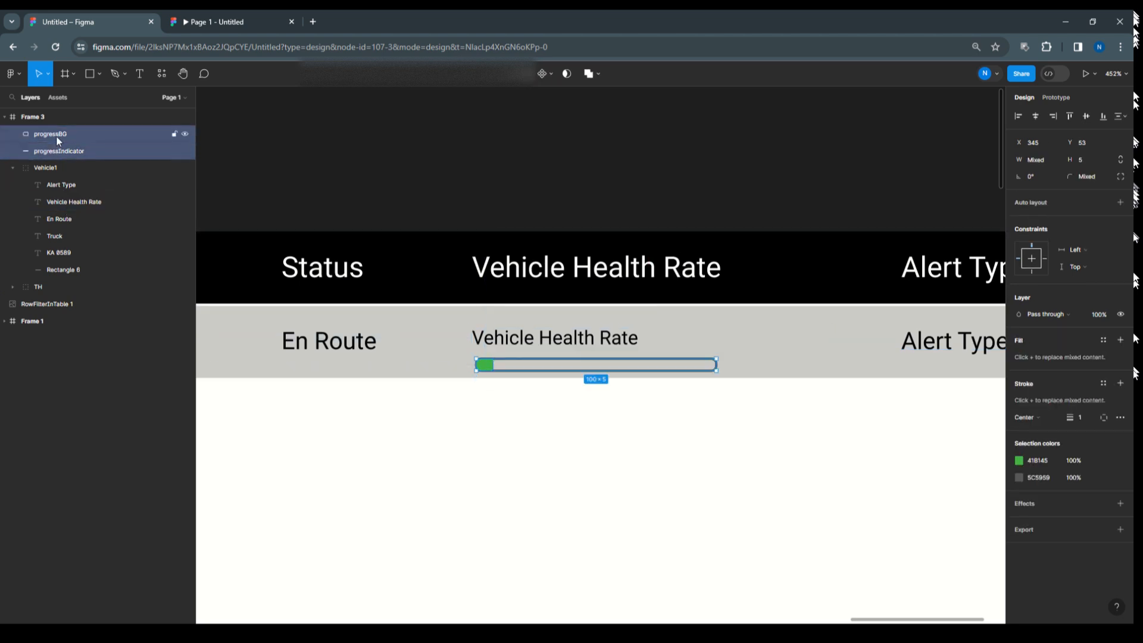
drag(62, 174, 69, 192)
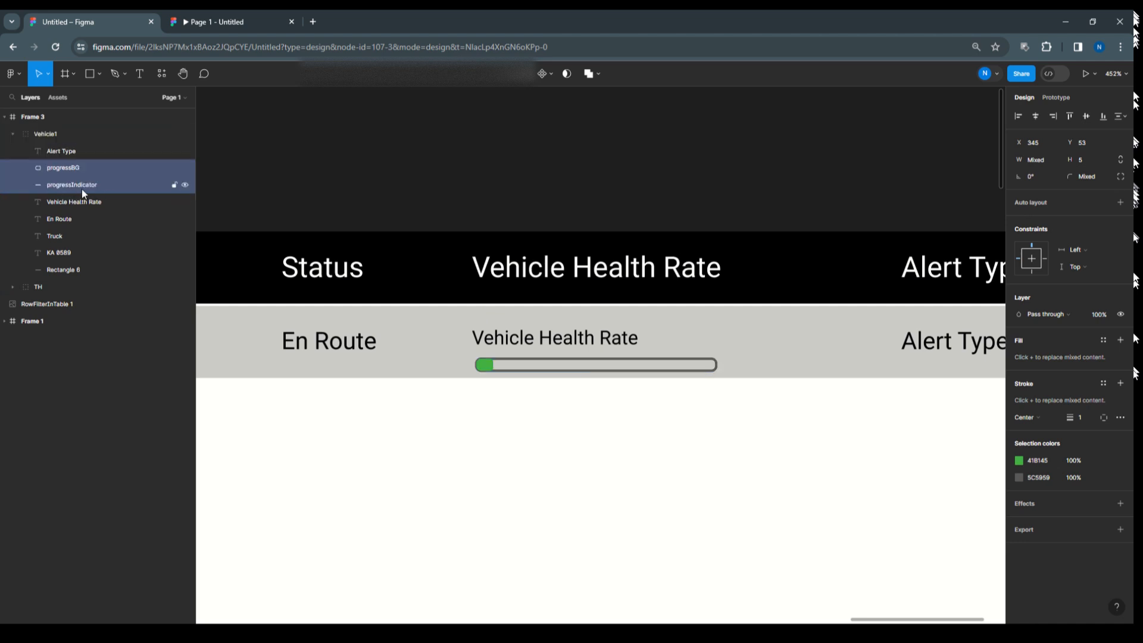
Narrow the row's Vehicle Health Rate text box to a width of about 71, just fitting its text.
shift+click(77, 200)
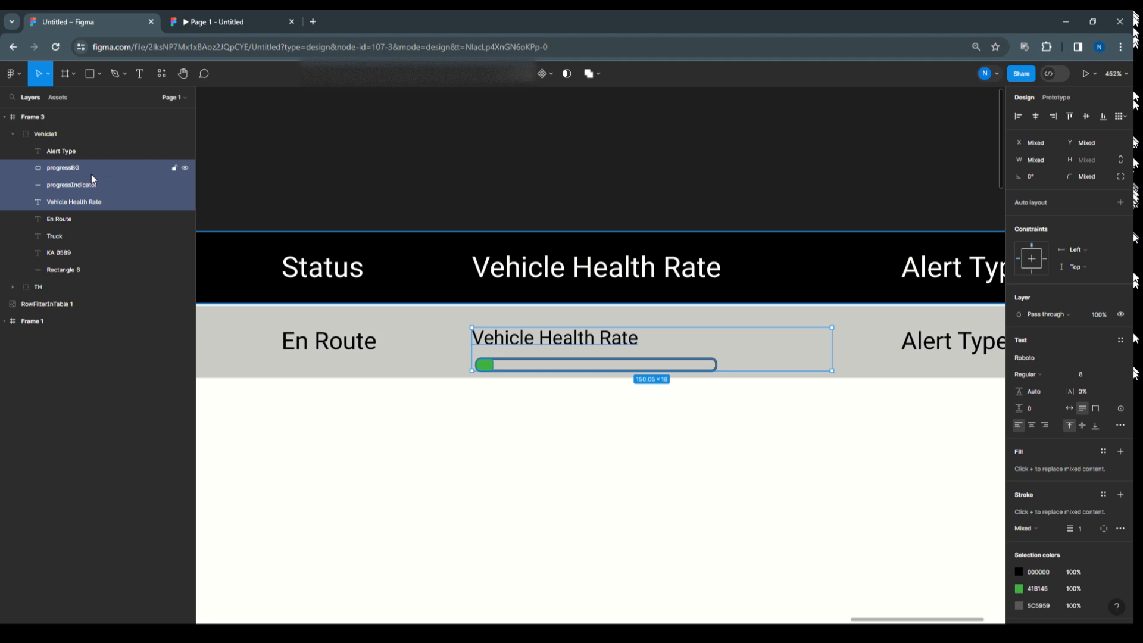
click(587, 390)
click(605, 341)
click(604, 341)
drag(832, 338, 642, 338)
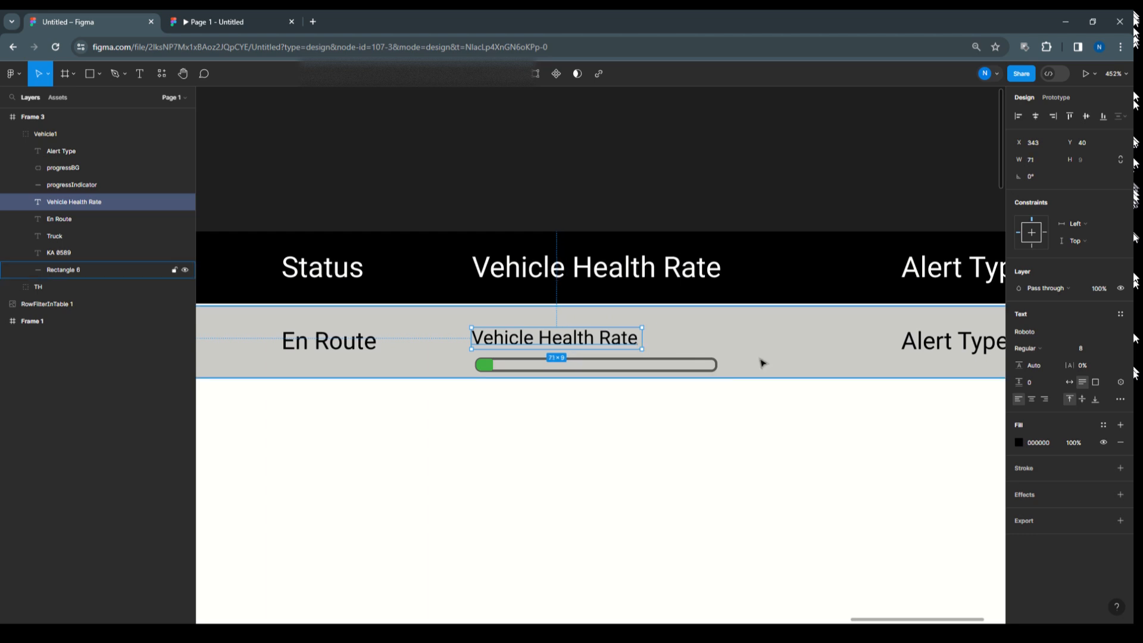
Group the Vehicle Health Rate text with both progress bar layers, name the group Progress and expand it.
shift+click(65, 185)
shift+click(62, 170)
key(ctrl+g)
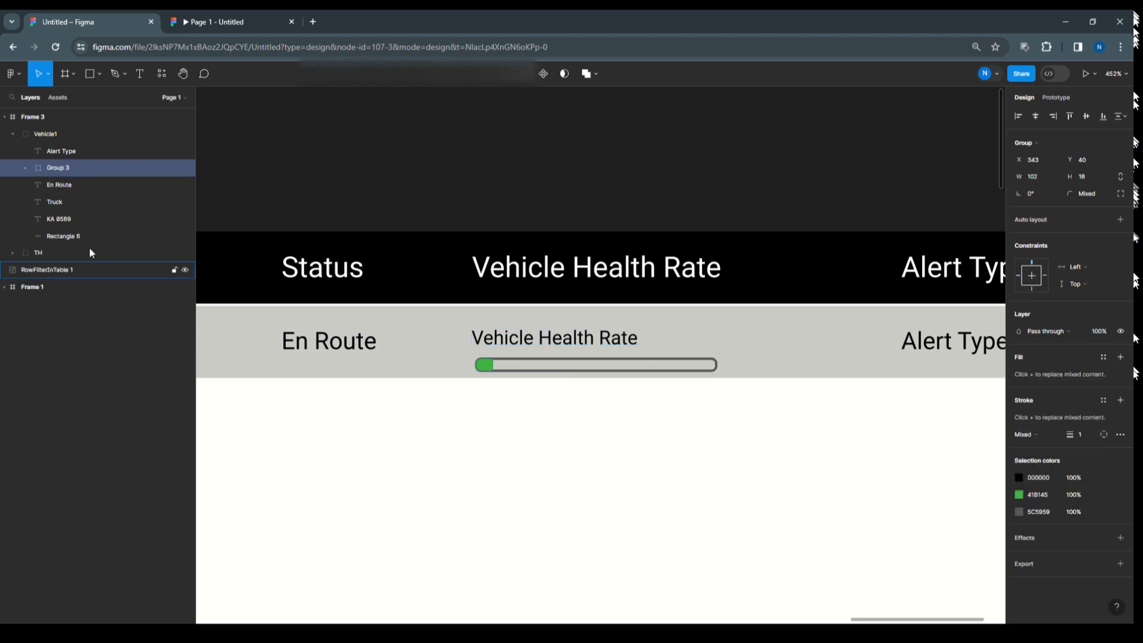
double_click(59, 167)
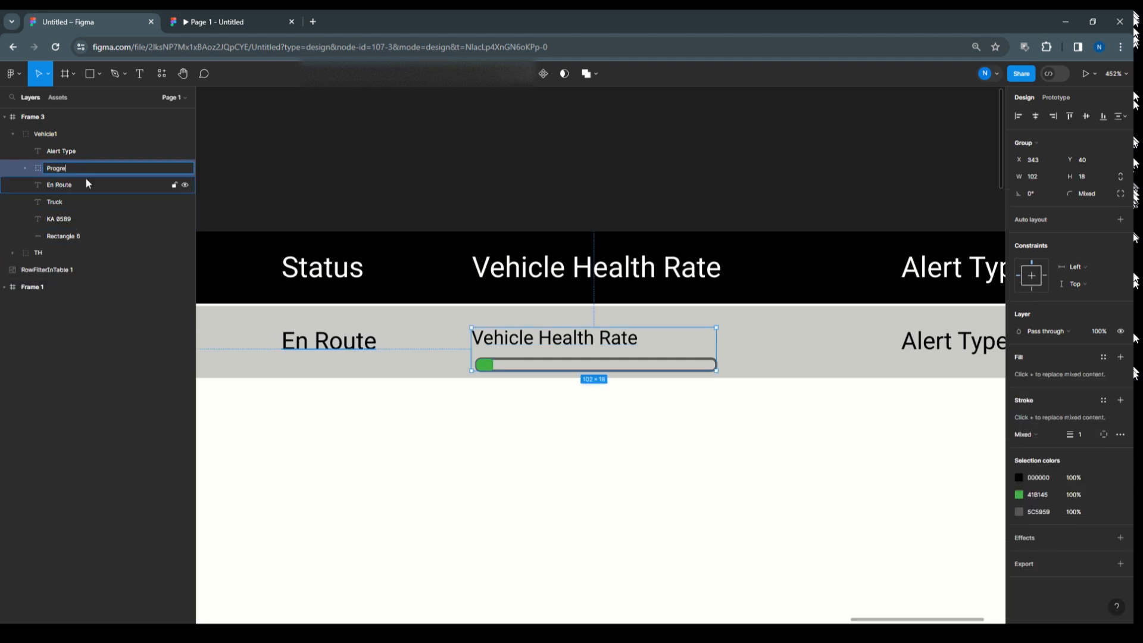
click(26, 167)
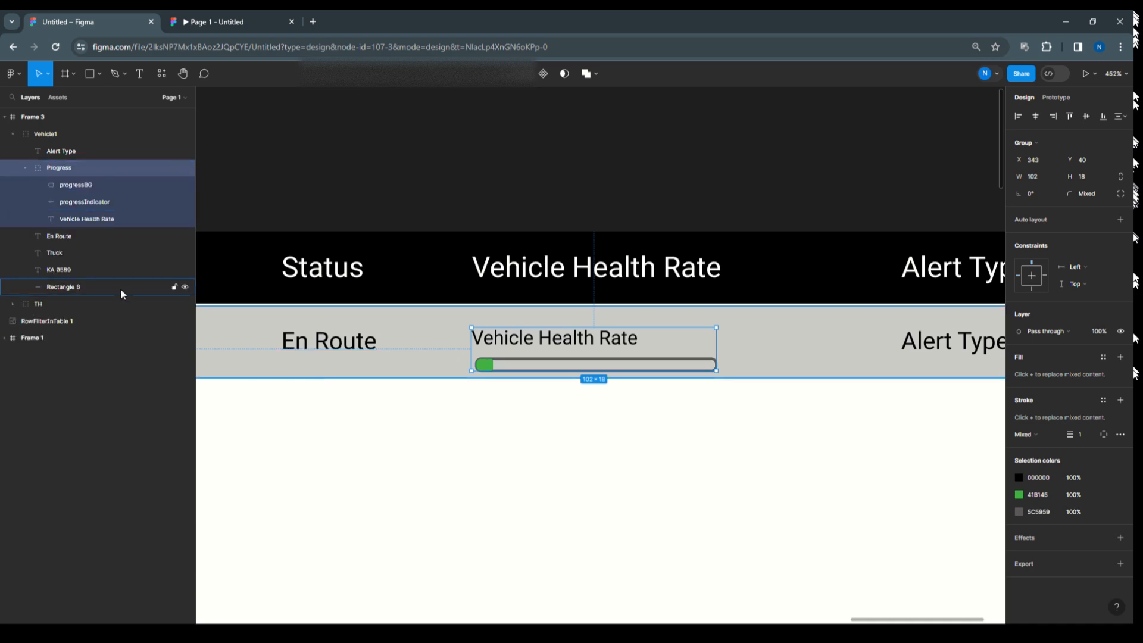
Bind the Progress group's Vehicle Health Rate text to the FleetTable variable VHR.
click(99, 220)
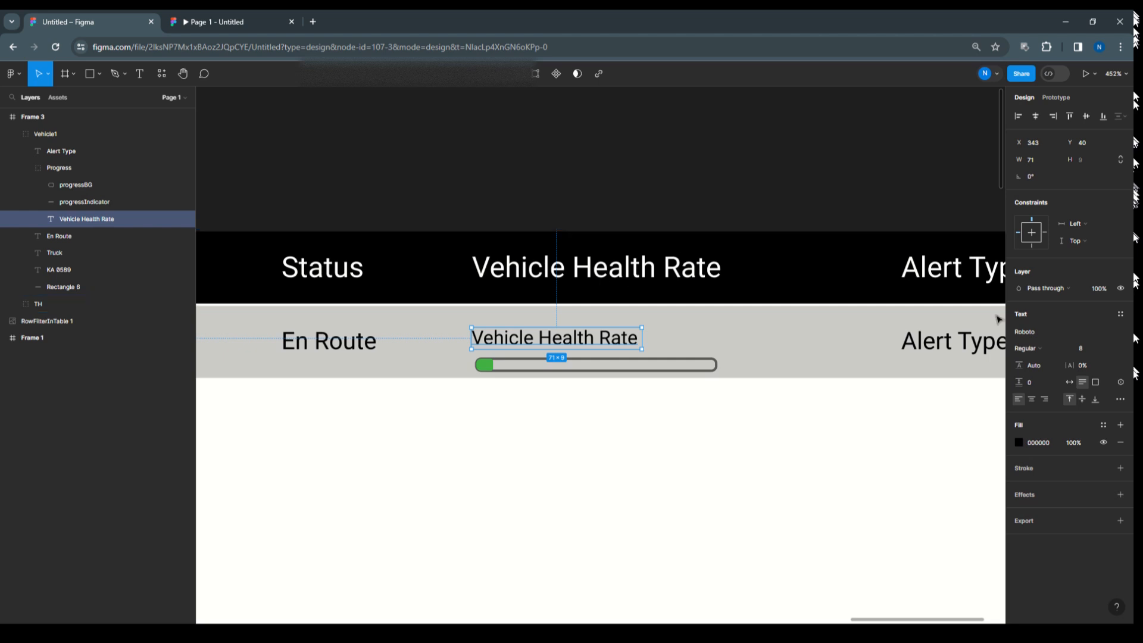
click(1120, 381)
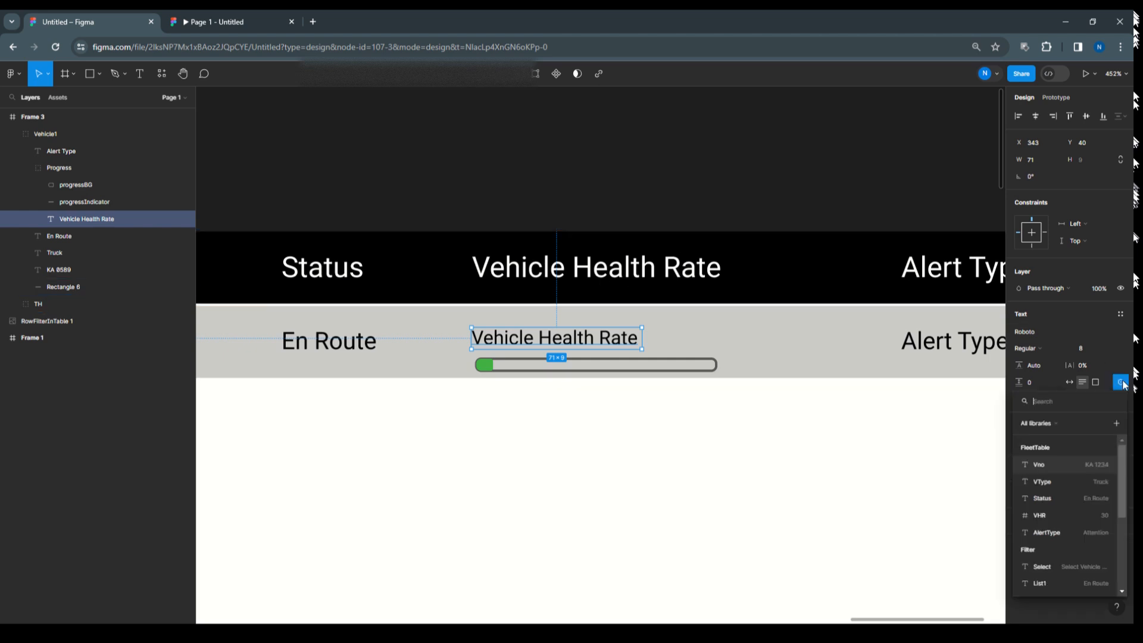
click(1053, 521)
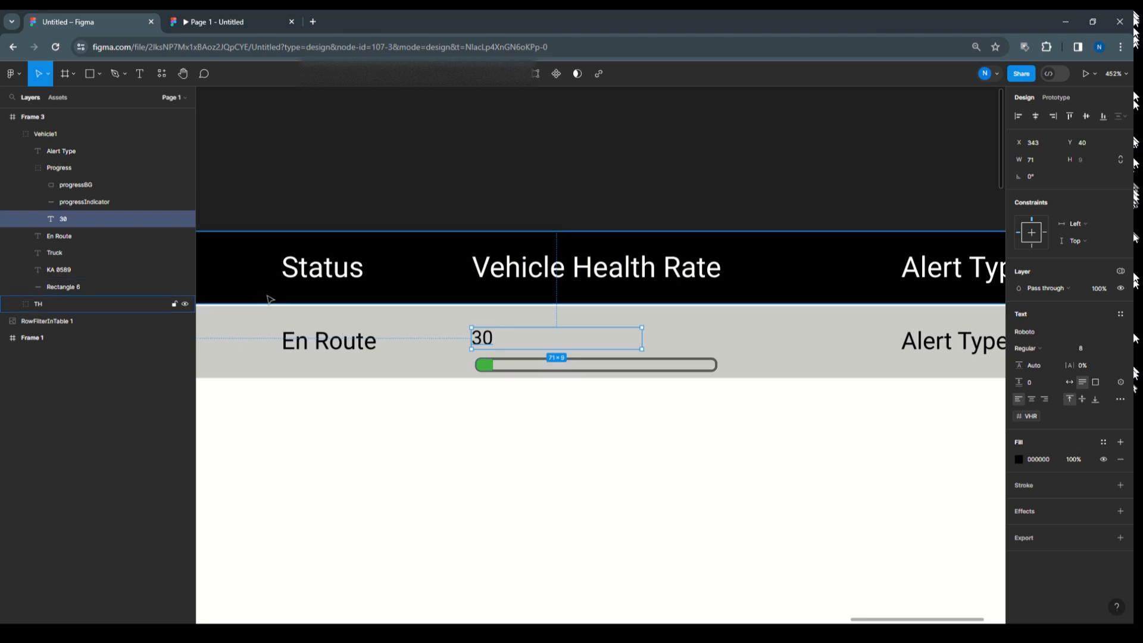
Bind the width of the green progressBG bar to the FleetTable variable VHR.
click(70, 184)
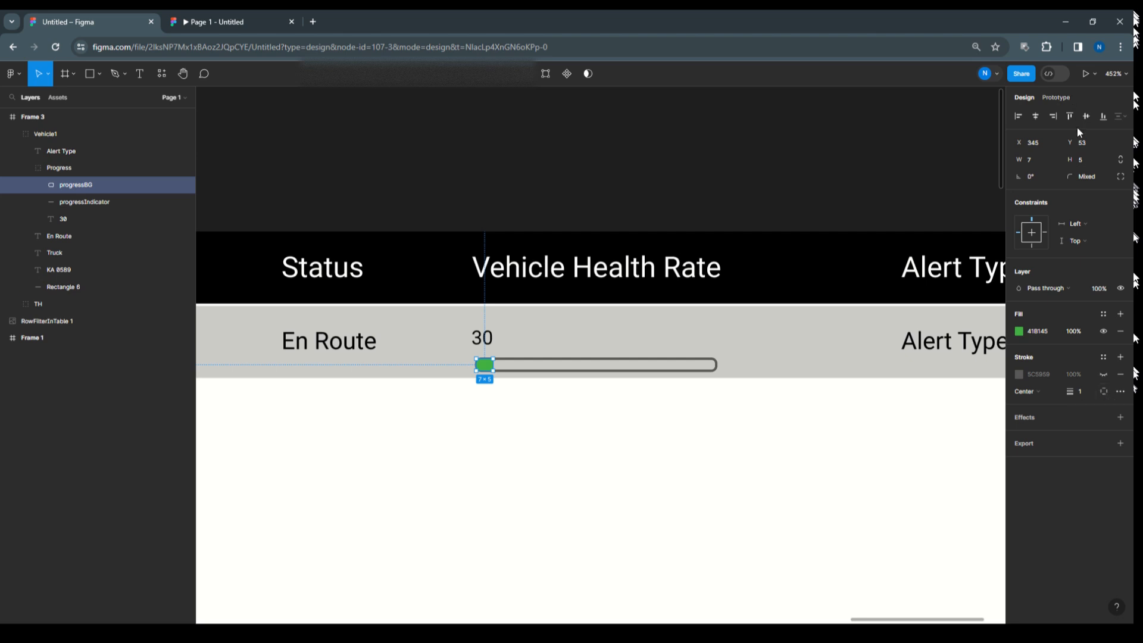
click(1054, 159)
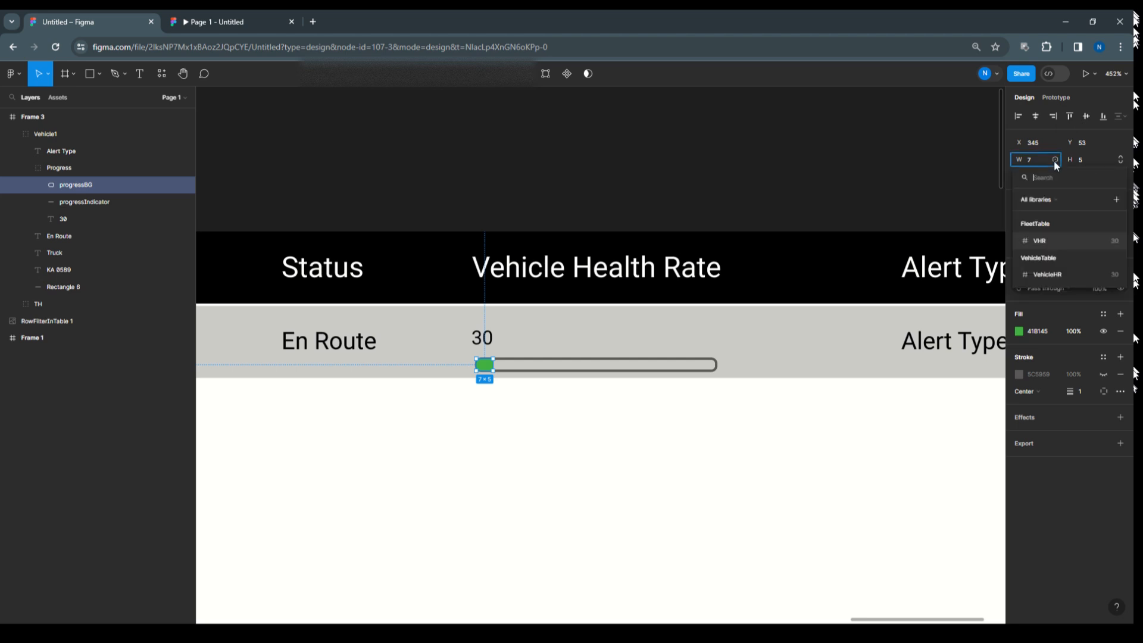
click(1054, 241)
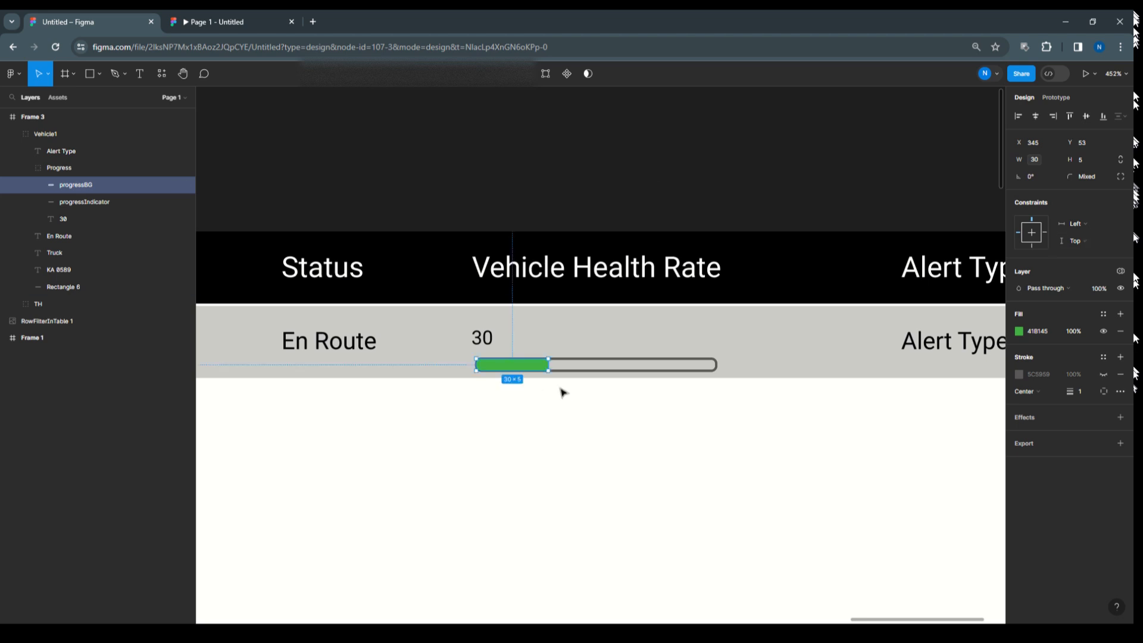
click(573, 492)
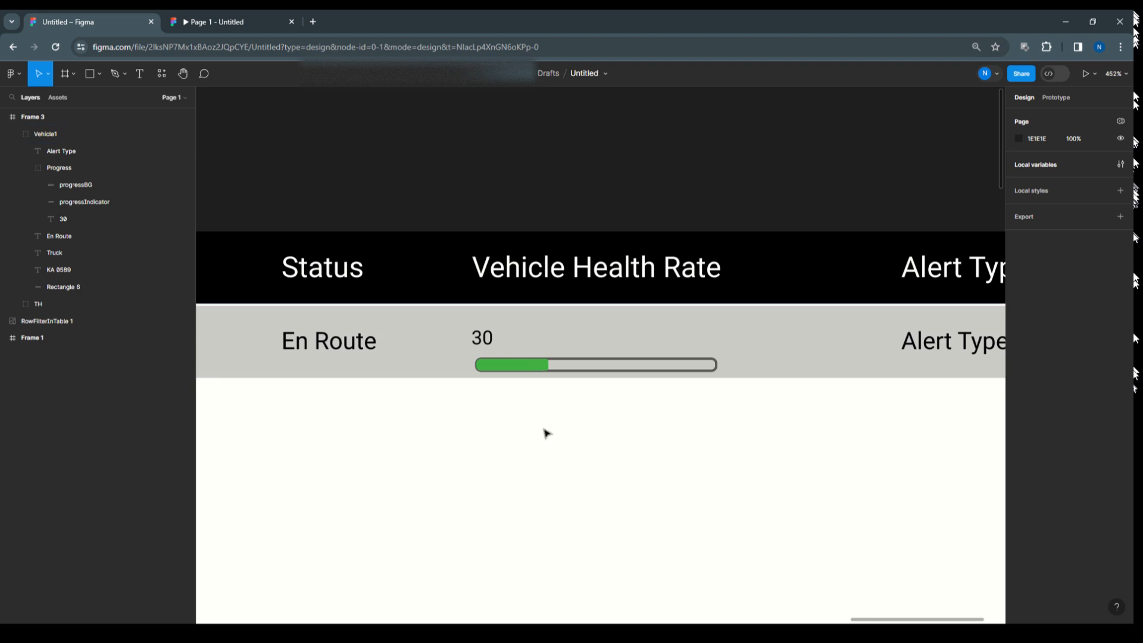
double_click(686, 369)
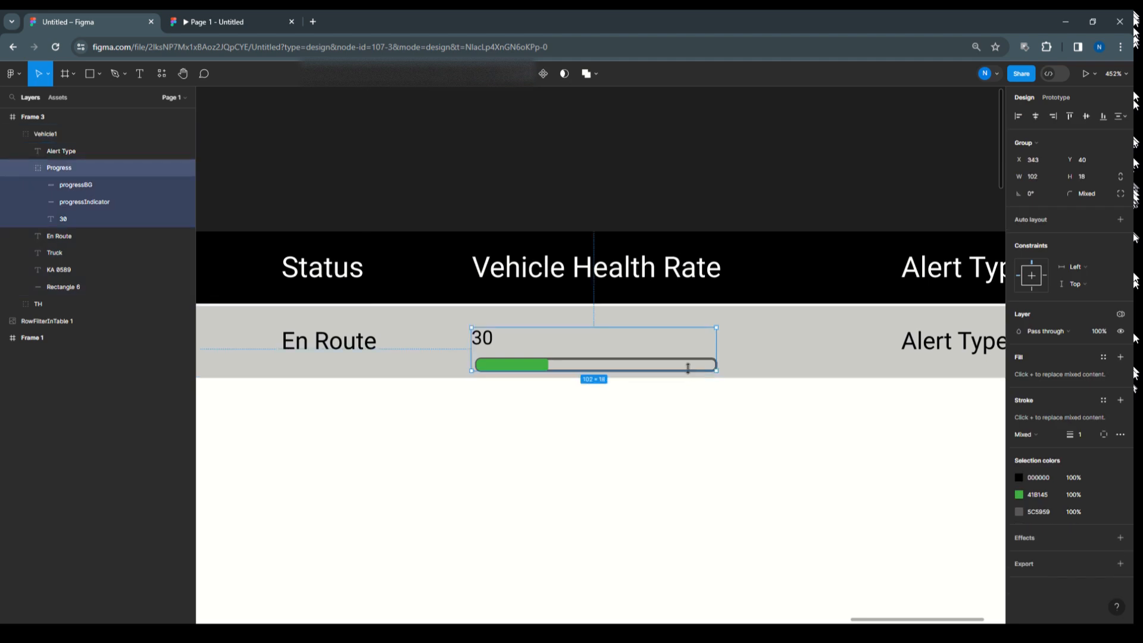
Shift the Vehicle Health Rate value text slightly right to X 345, in line with the start of the progress bar.
click(531, 428)
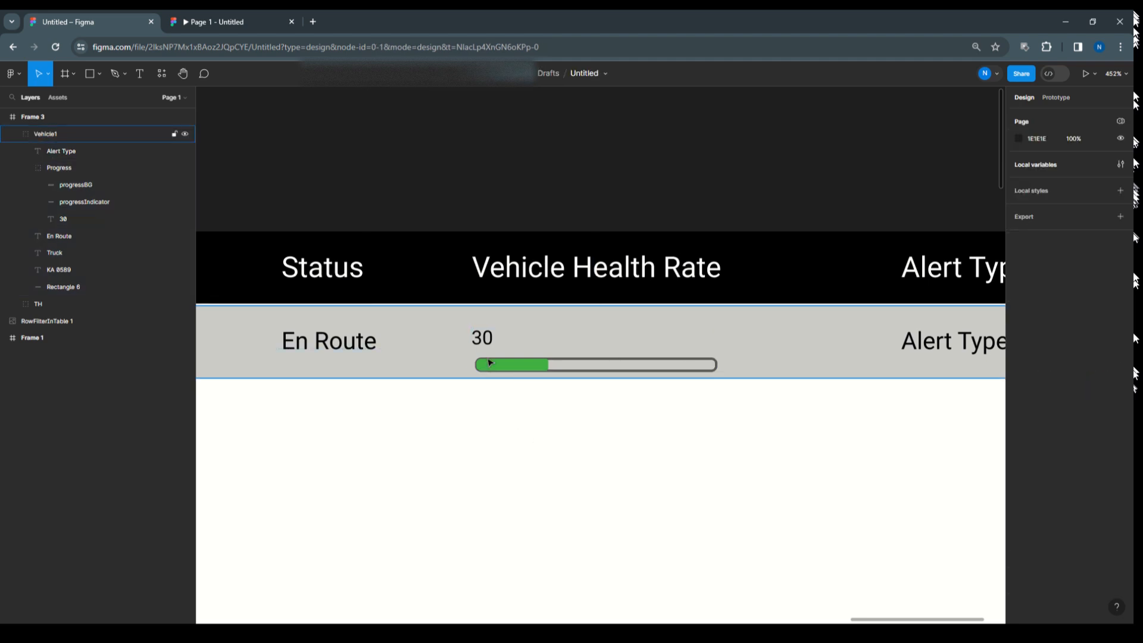
double_click(484, 341)
click(484, 341)
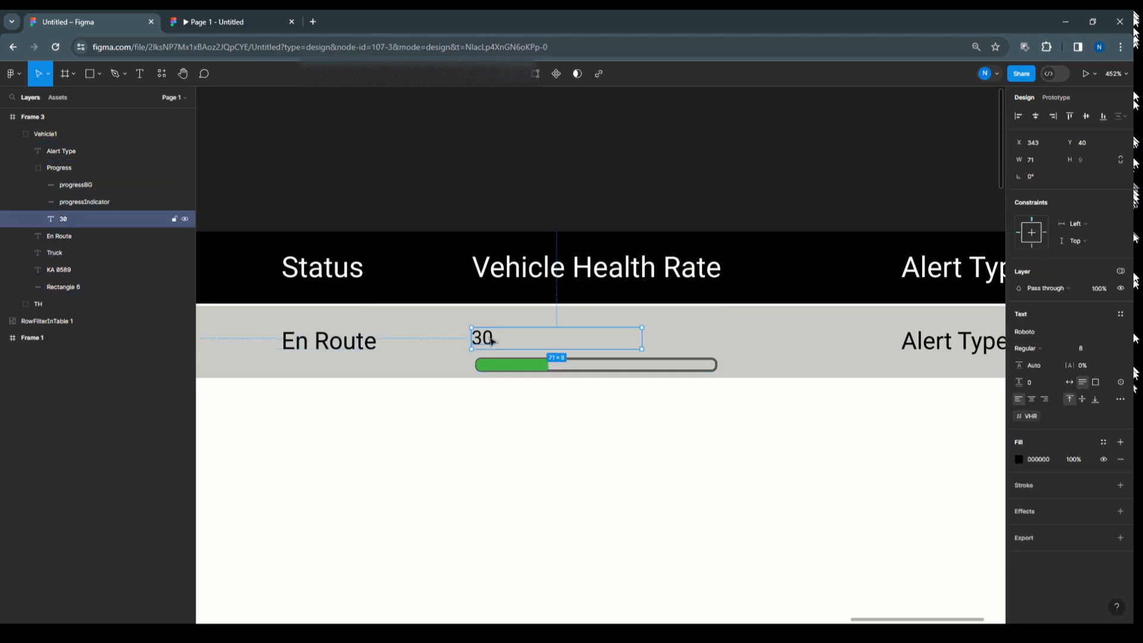
drag(487, 341, 494, 341)
click(542, 411)
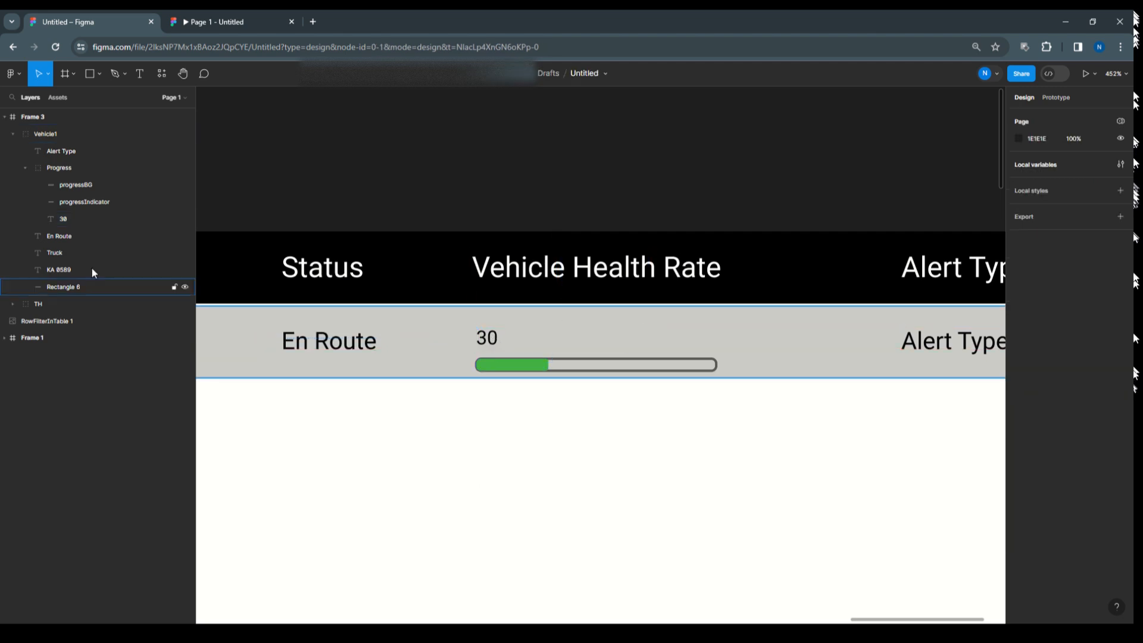
Collapse the Progress group and vertically centre it on the row's background Rectangle 6.
click(24, 168)
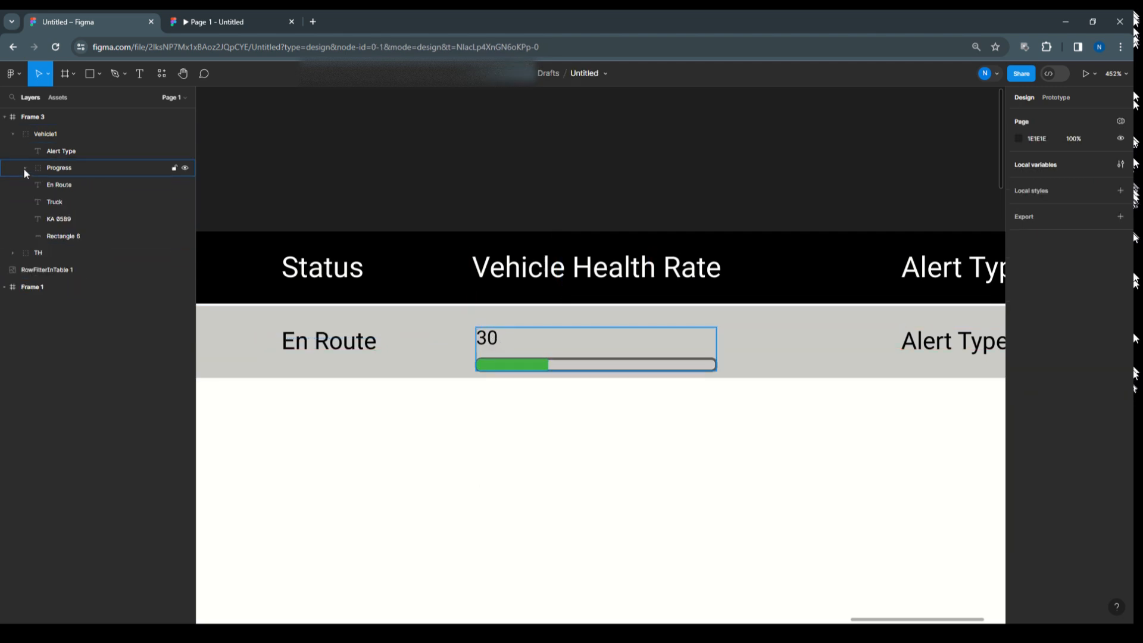
click(62, 236)
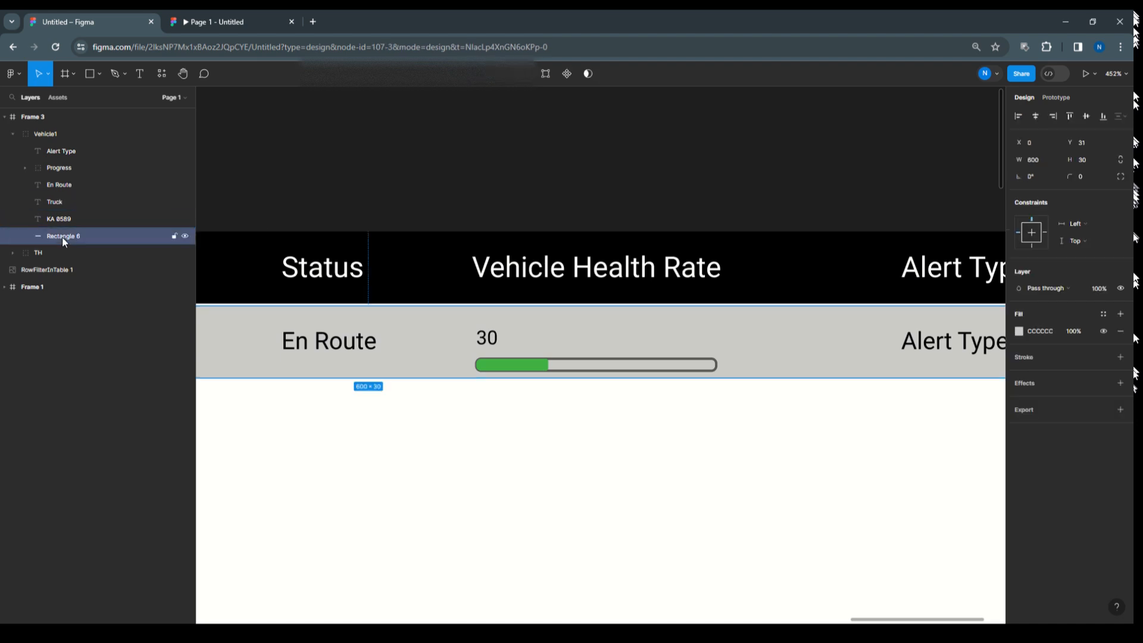
shift+click(63, 170)
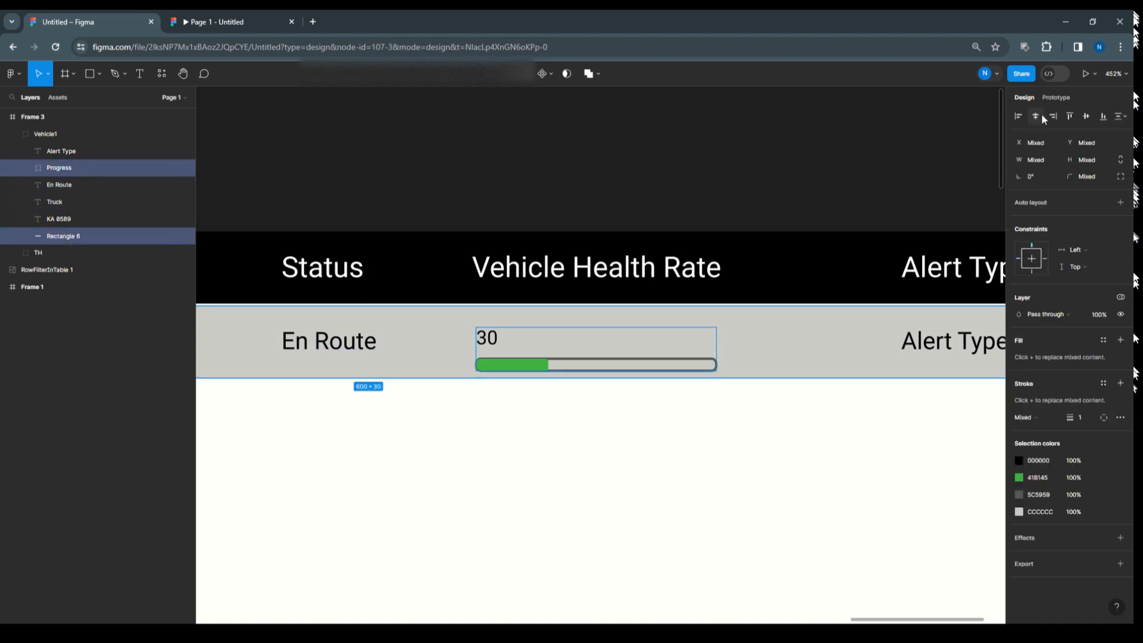
click(1086, 116)
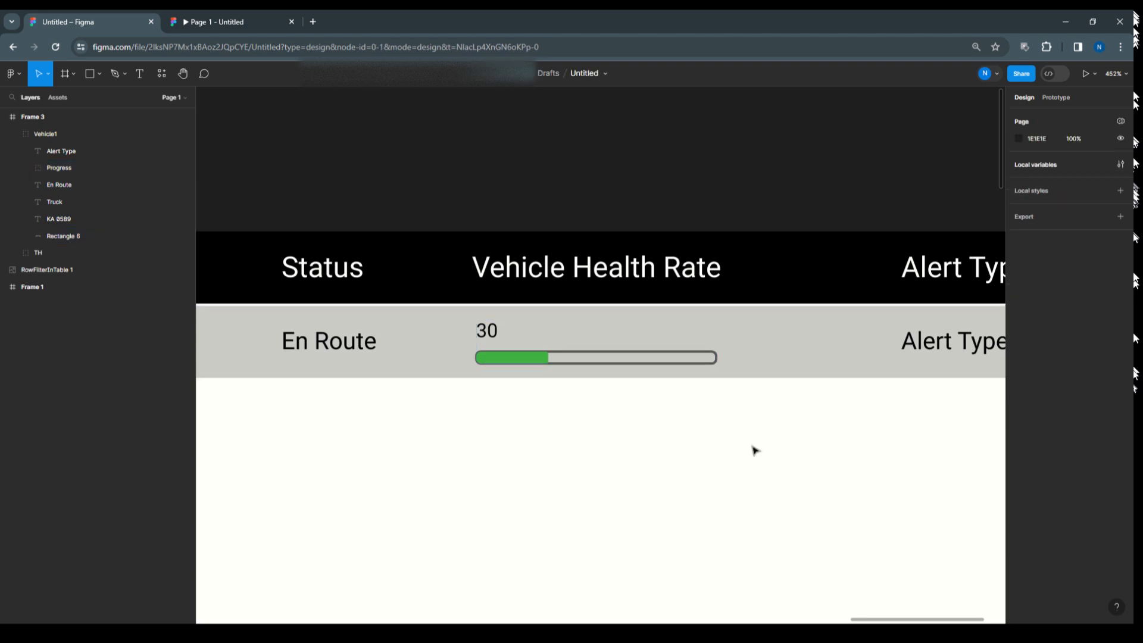
key(Escape)
Bind the row's Alert Type text to the VehicleTable variable VAlertTpe.
scroll(706, 421, down, 5)
scroll(696, 460, up, 3)
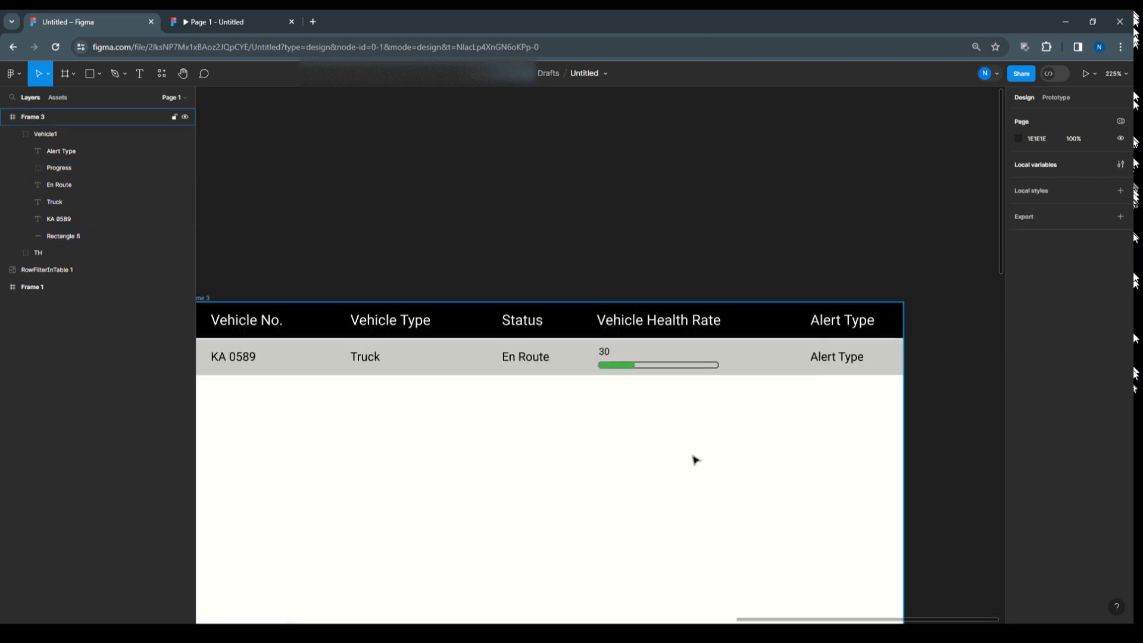
drag(490, 436, 518, 385)
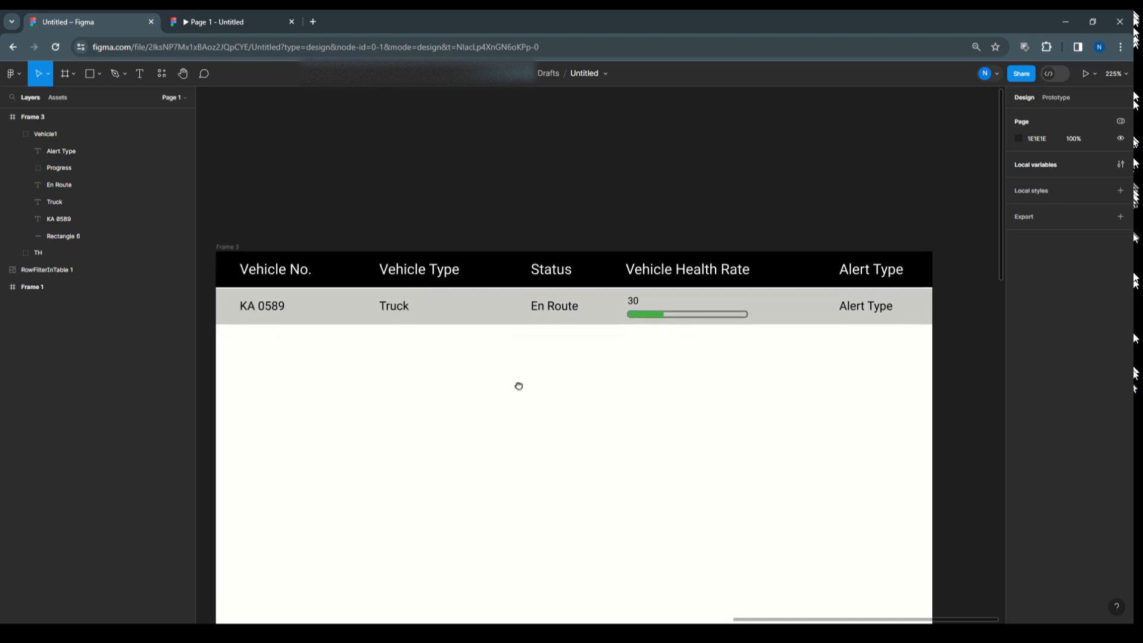
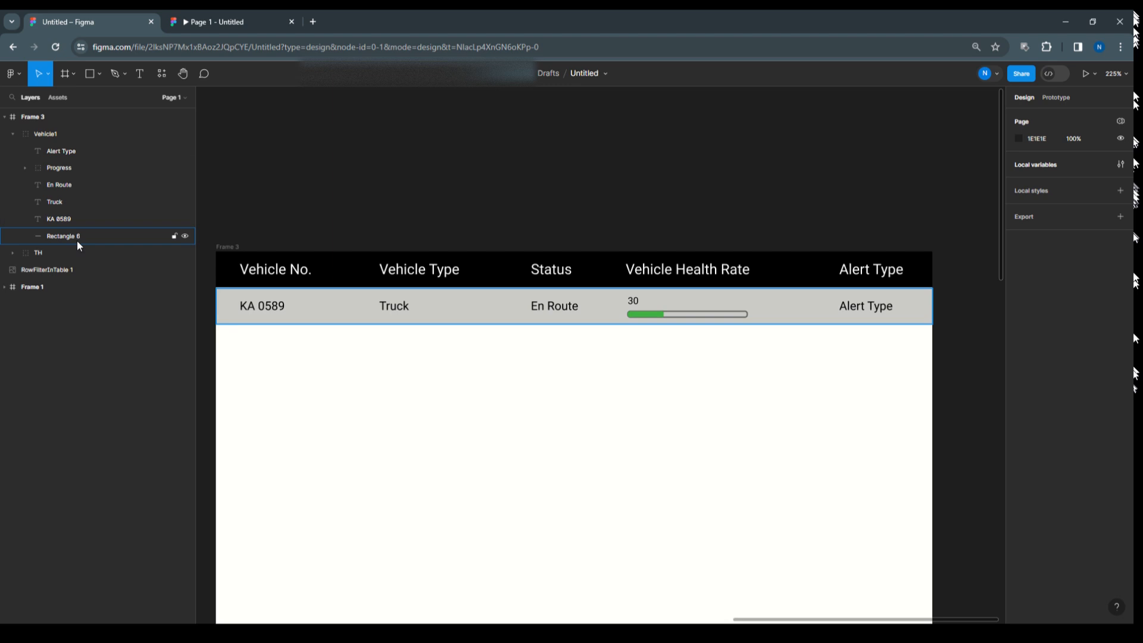
click(76, 158)
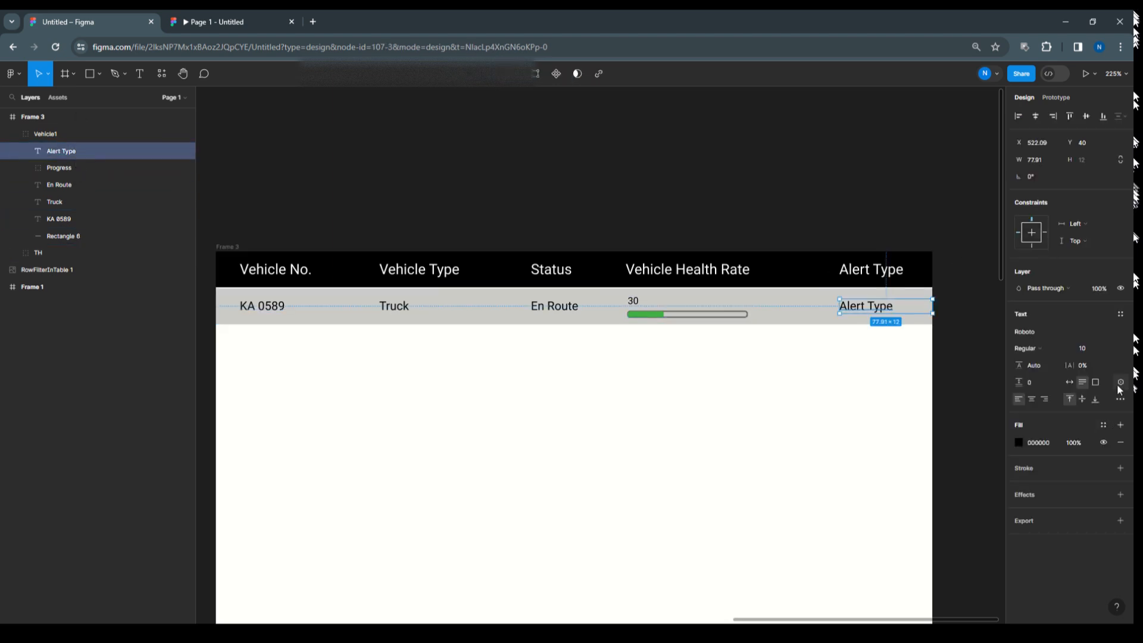
click(1120, 384)
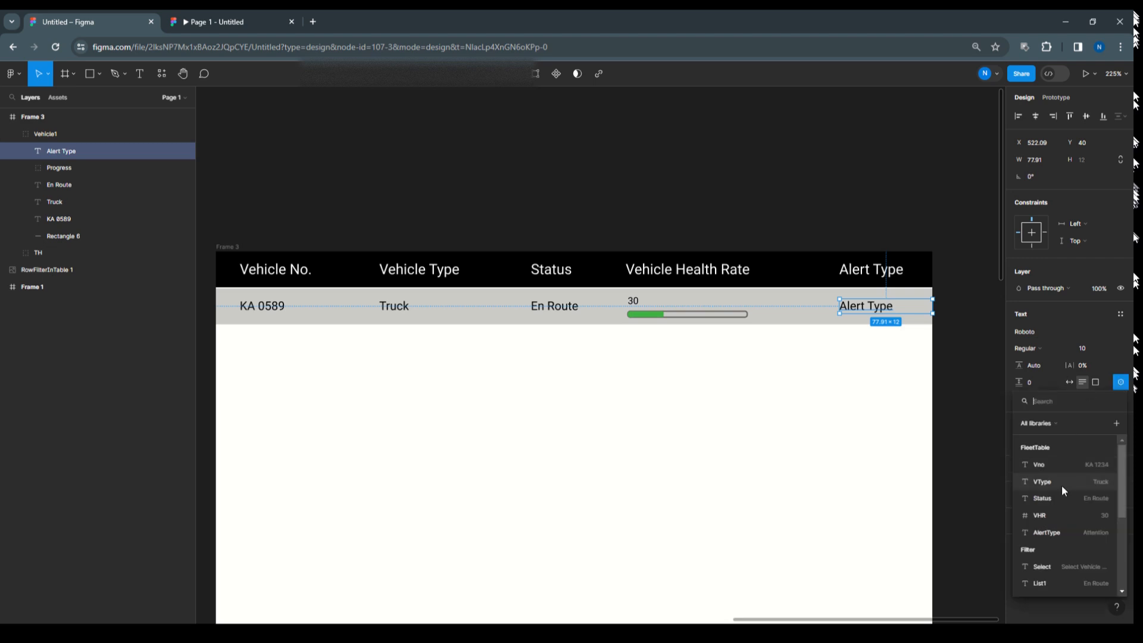
scroll(1060, 512, down, 3)
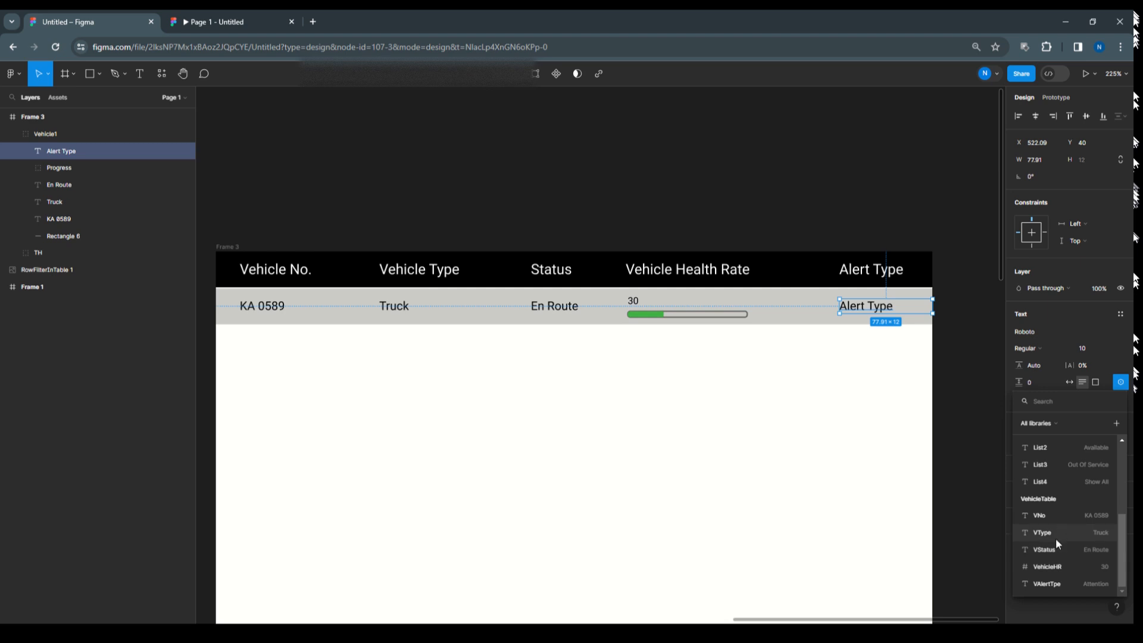
click(1056, 581)
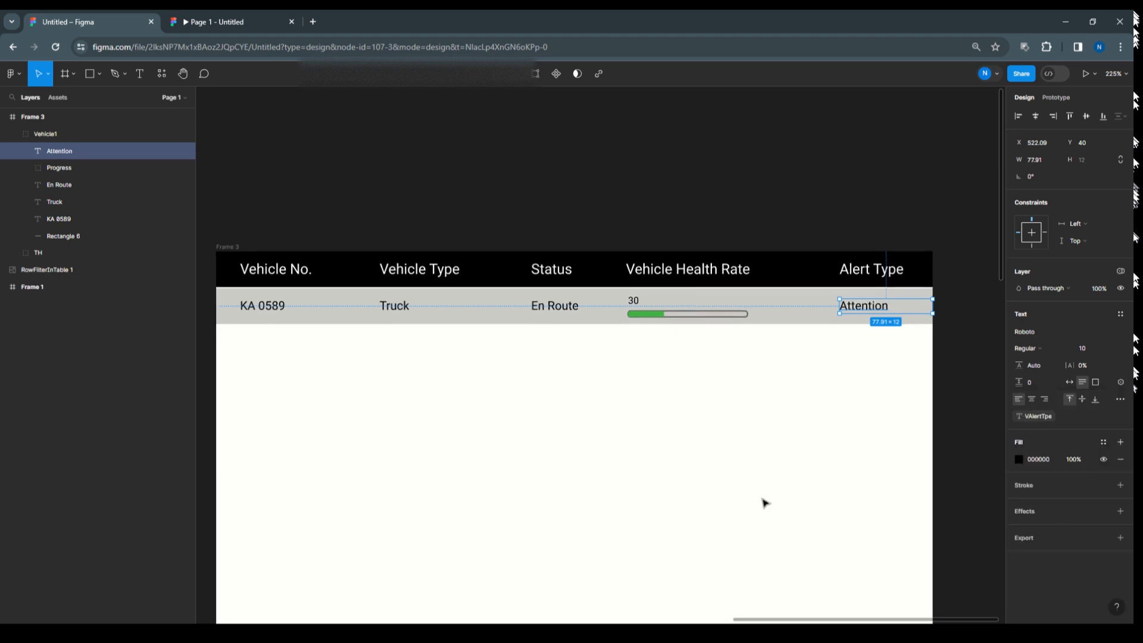
Rebind the Vehicle Health Rate value text to the VehicleTable variable VehicleHR.
double_click(637, 305)
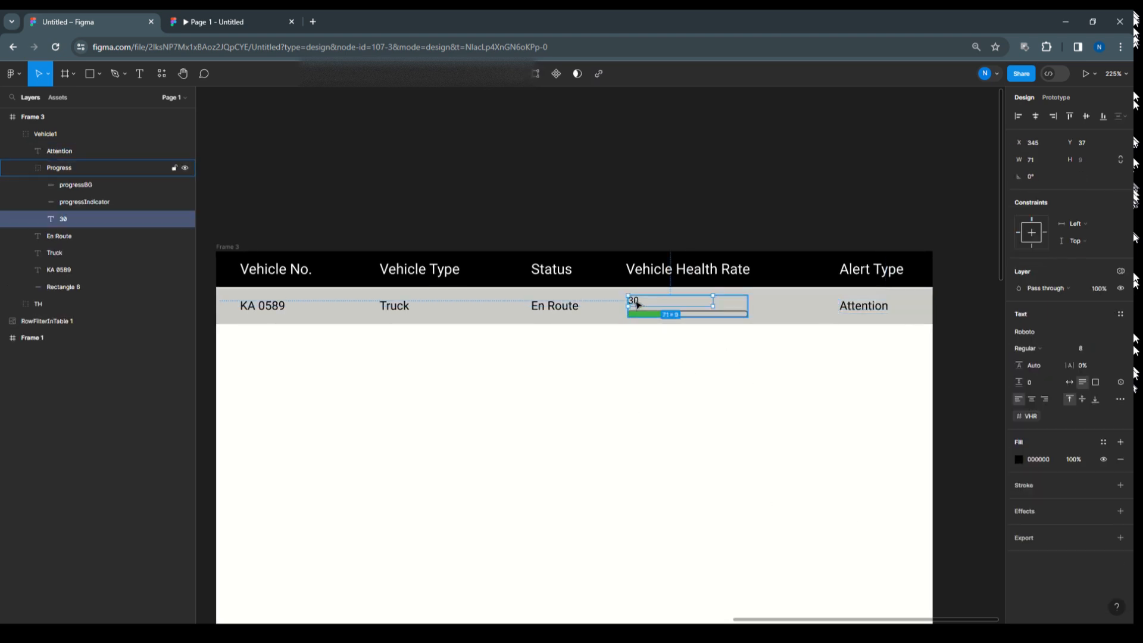
click(1120, 384)
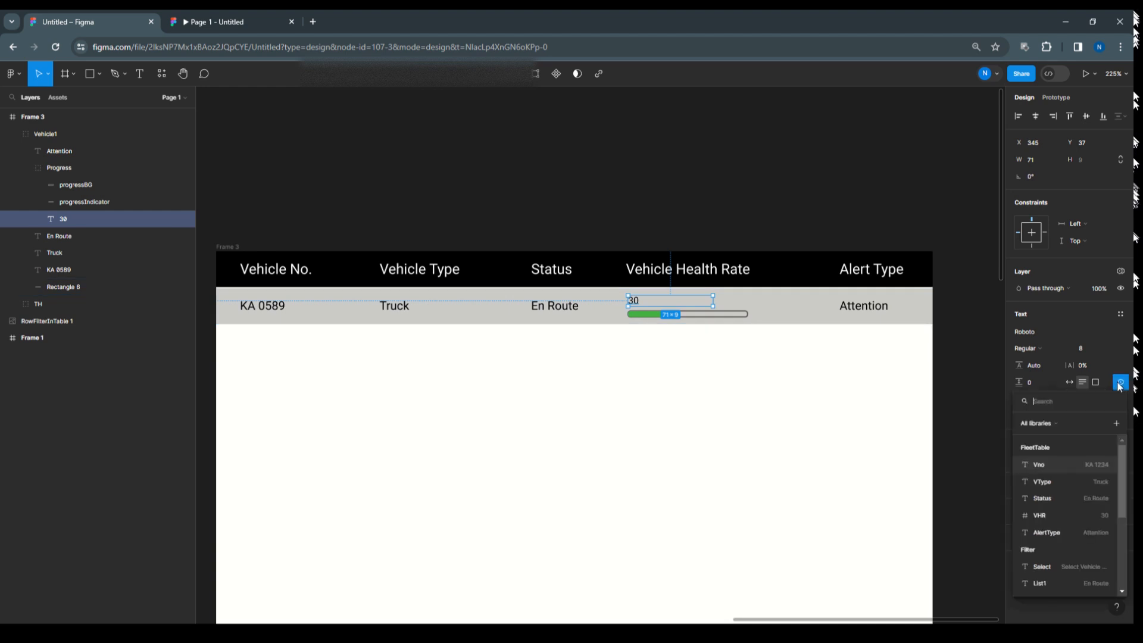
scroll(1061, 535, down, 3)
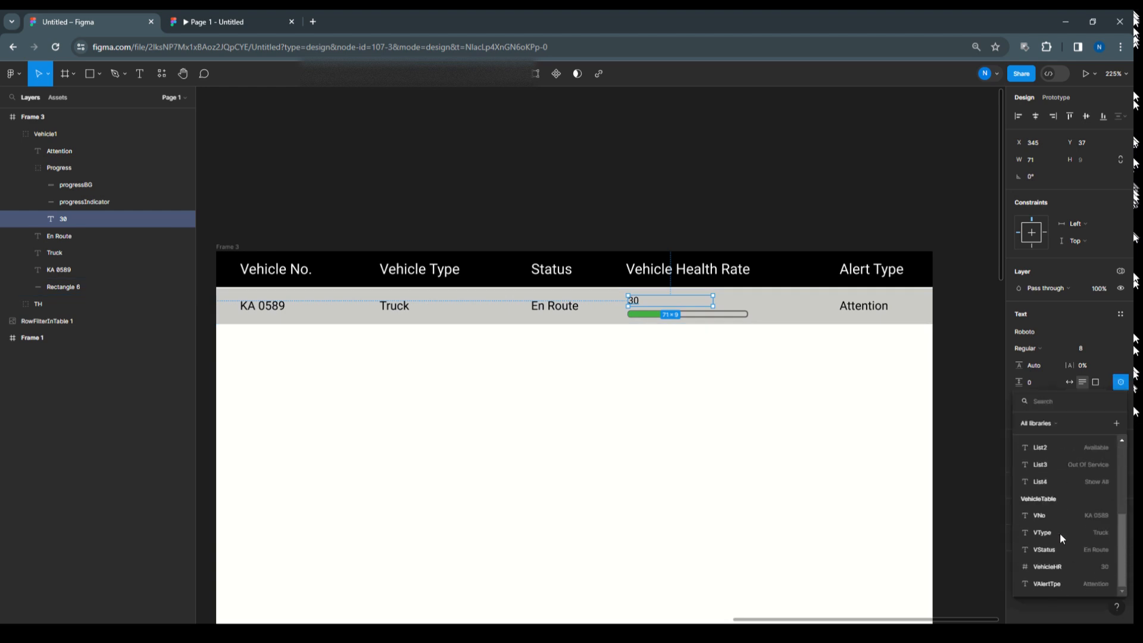
click(1048, 567)
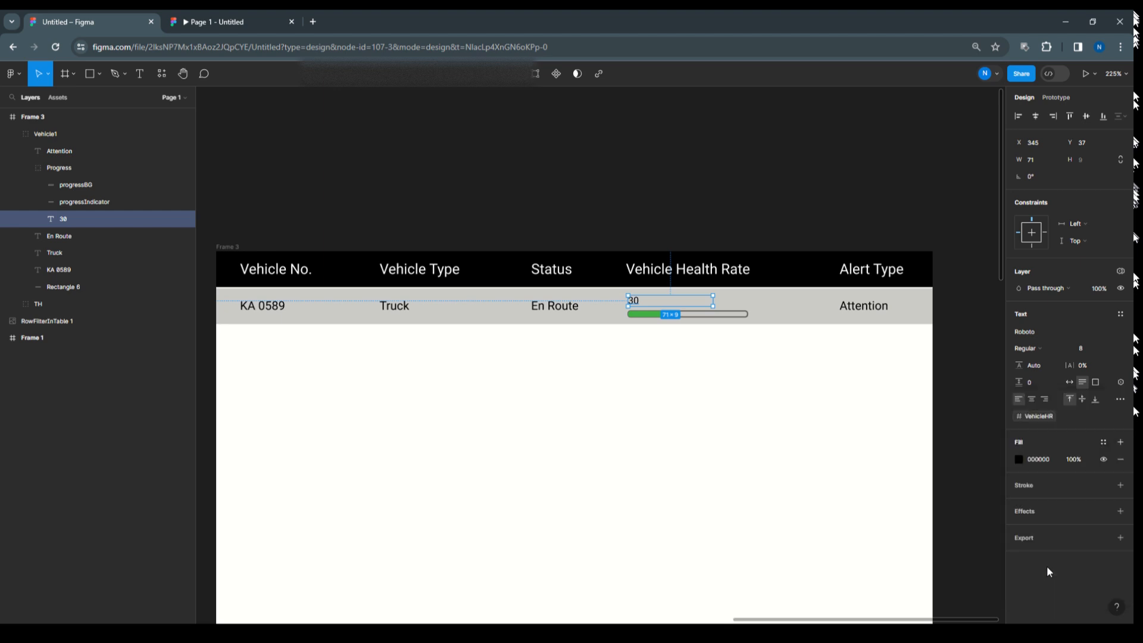
Rebind the width of the green progressBG bar to the VehicleTable variable VehicleHR.
click(658, 314)
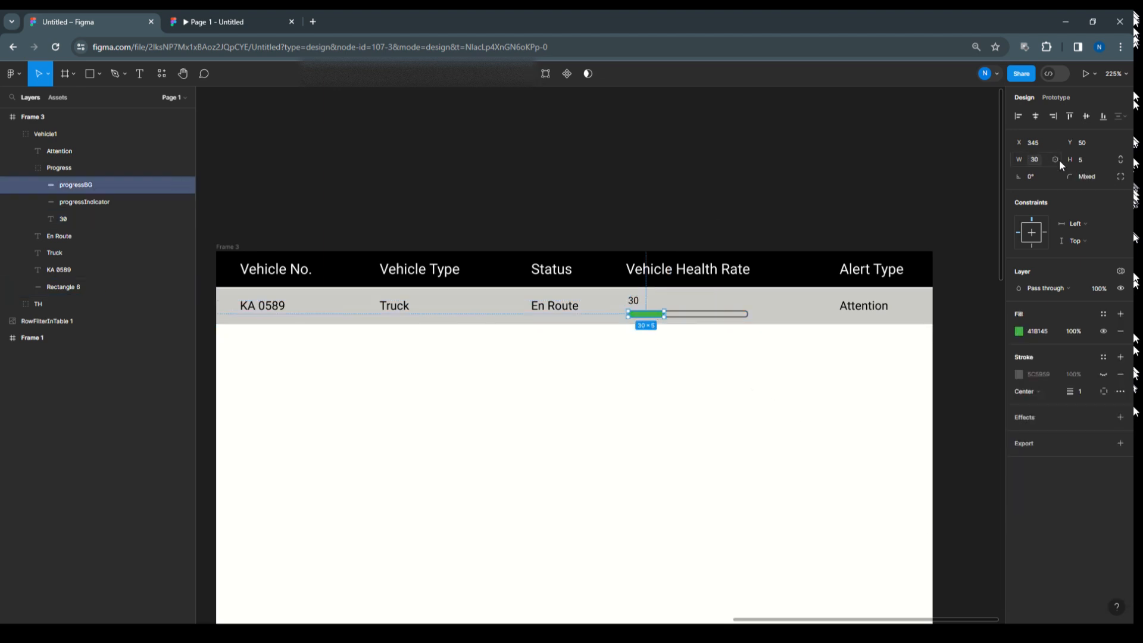
click(1057, 160)
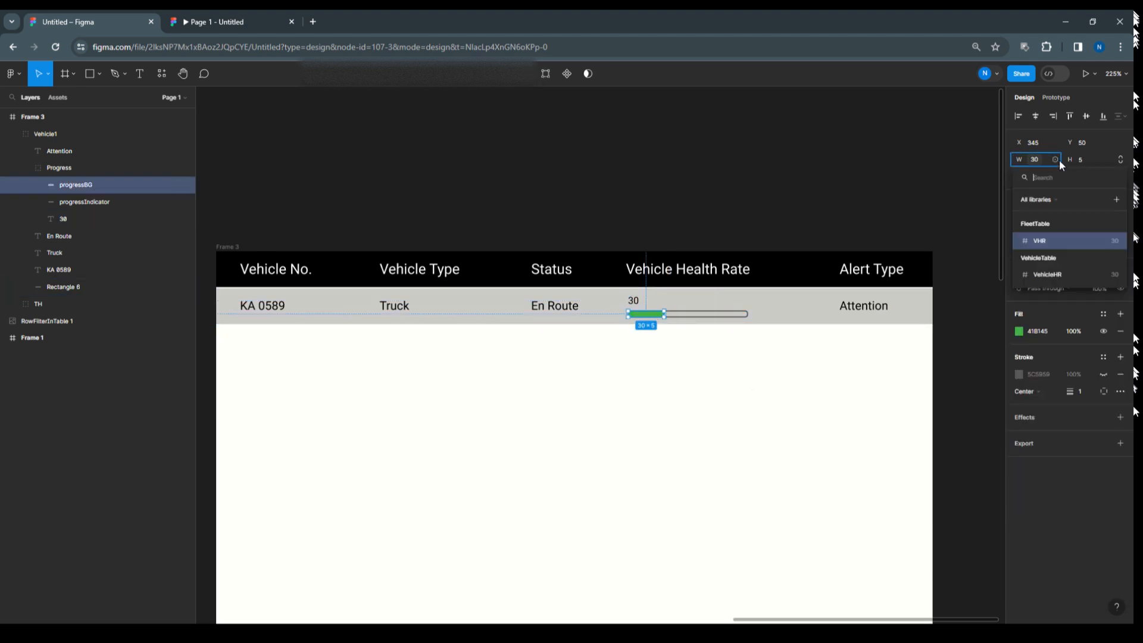
click(1053, 275)
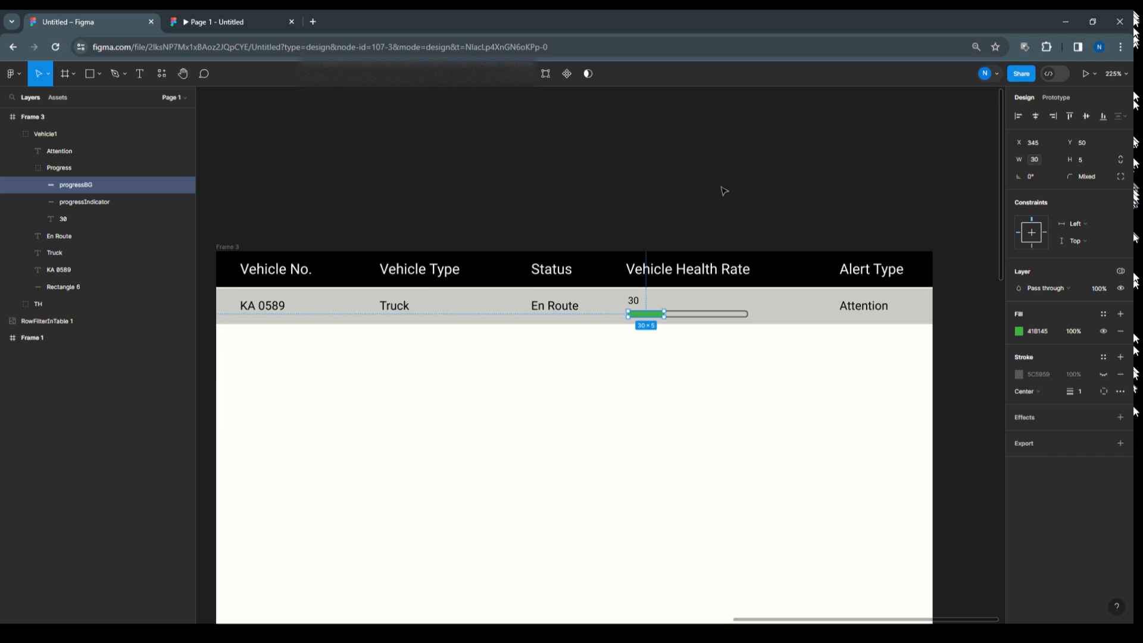
click(733, 202)
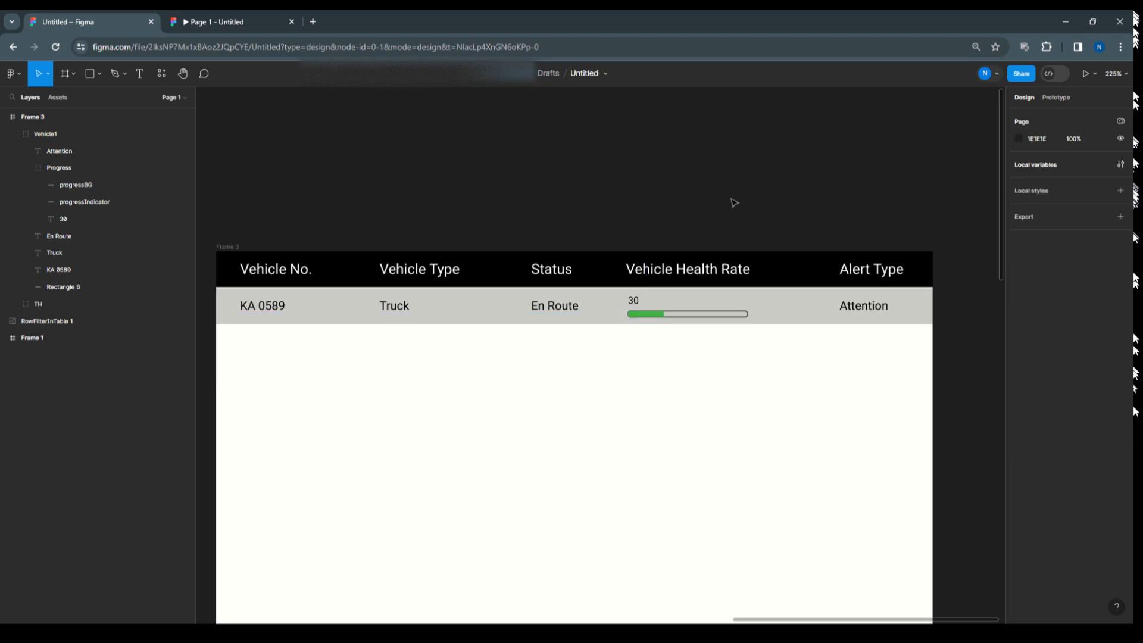
Set the VehicleTable mode to Vehicle1 on all five row texts and the progressBG bar together.
click(73, 268)
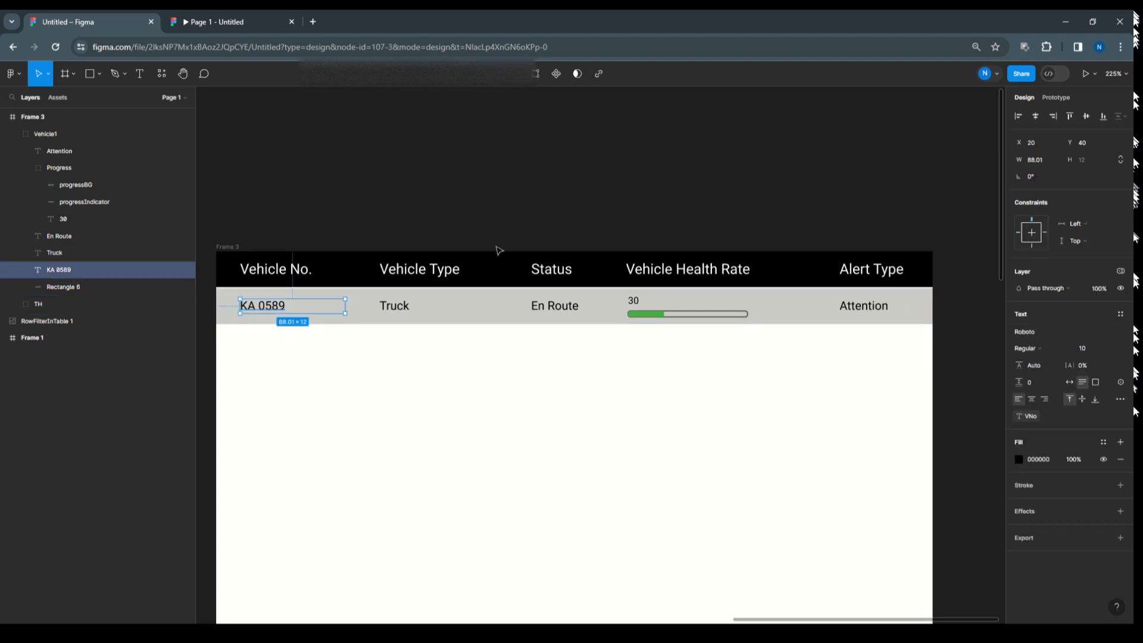
shift+click(57, 252)
shift+click(57, 237)
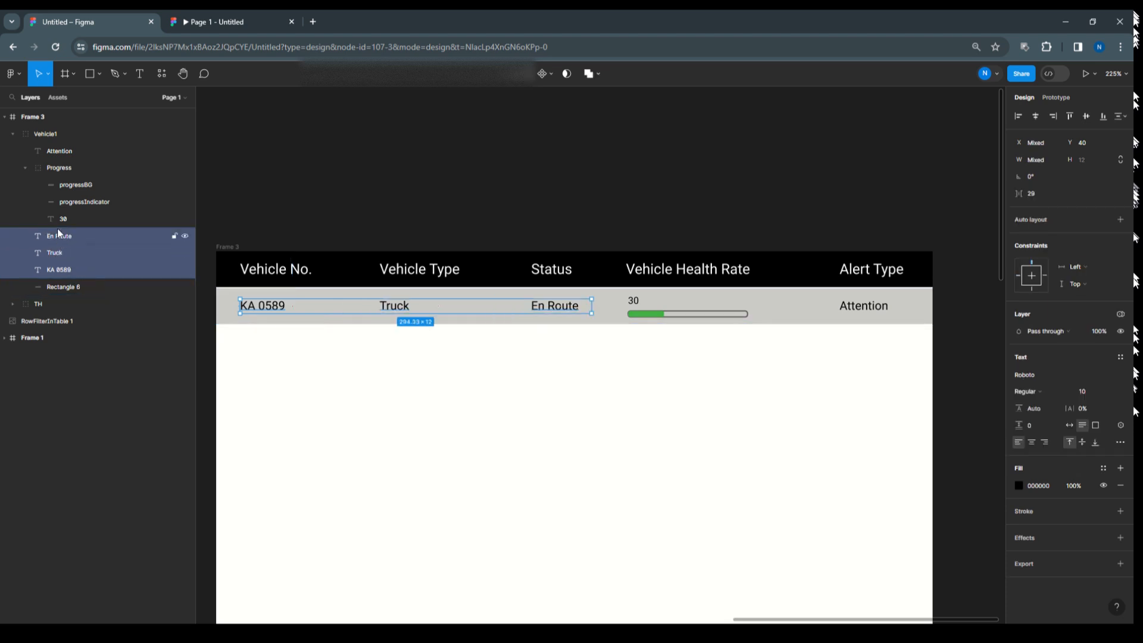
shift+click(57, 220)
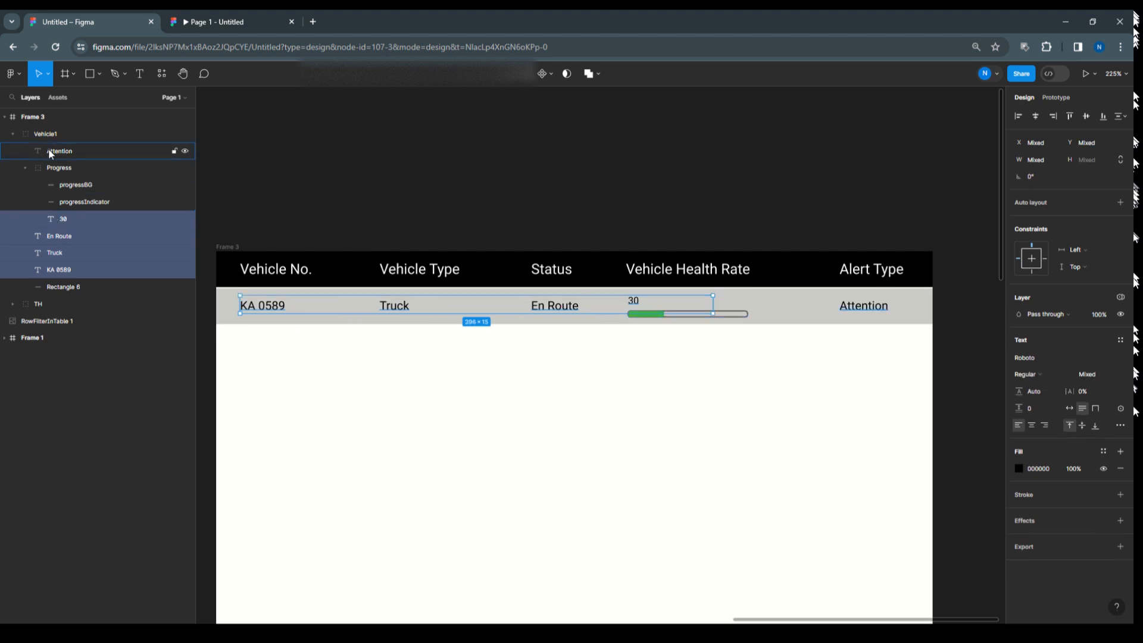
shift+click(78, 185)
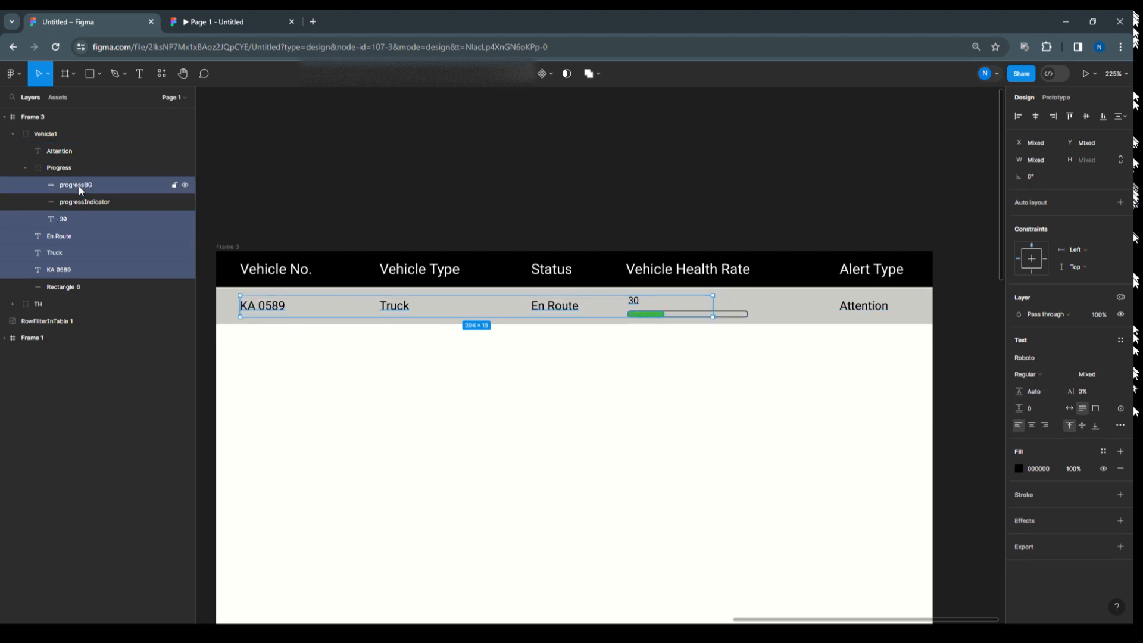
shift+click(66, 152)
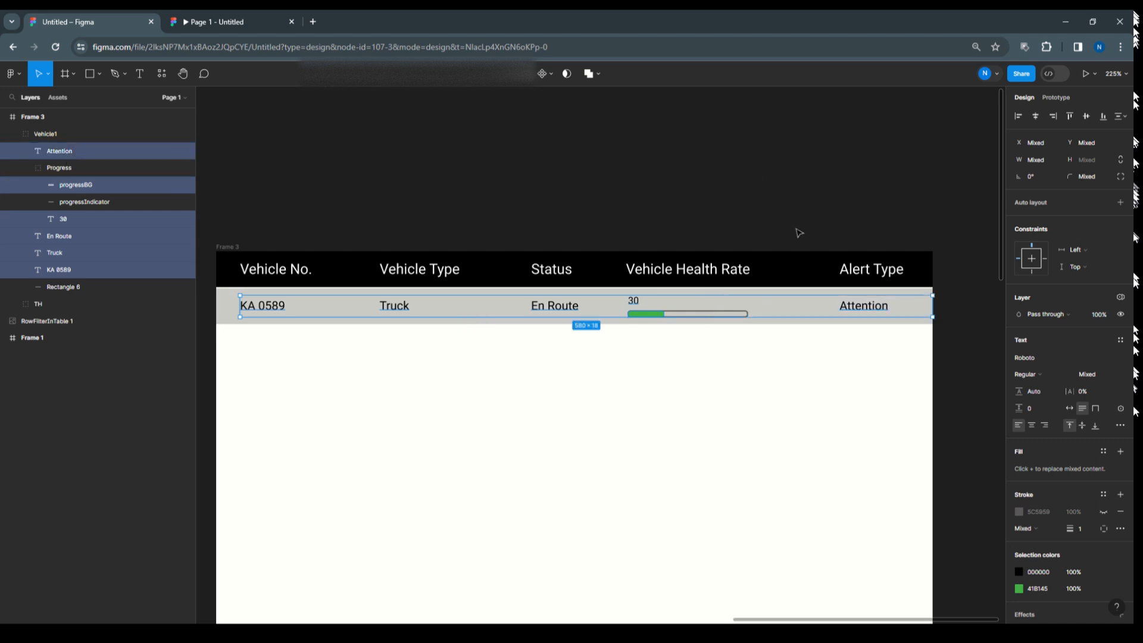
click(1120, 297)
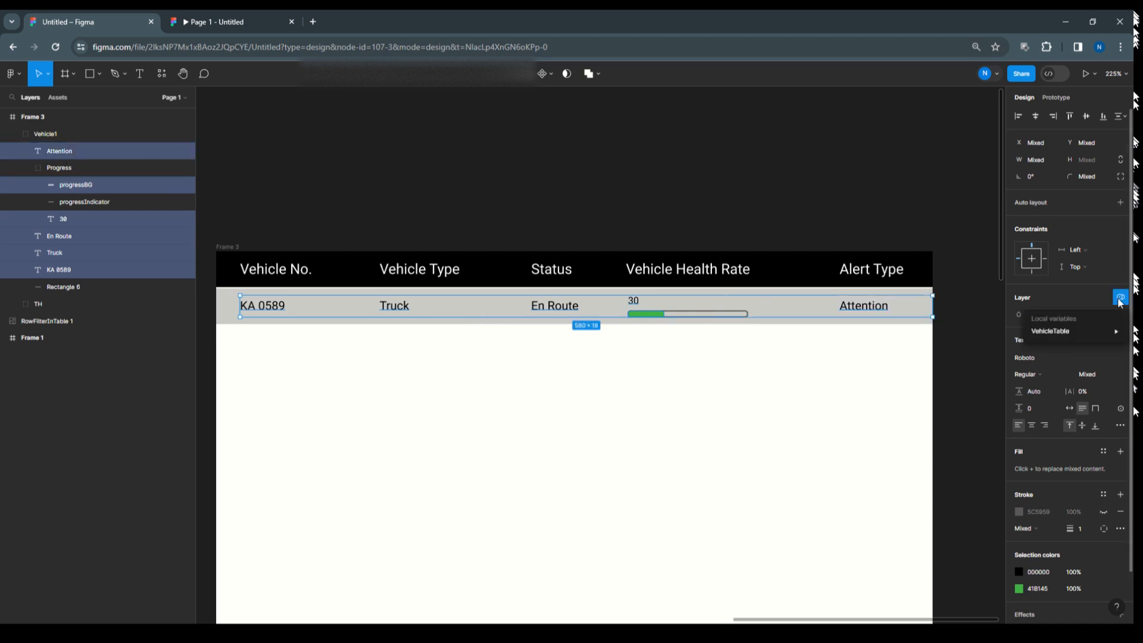
mouse_move(1084, 332)
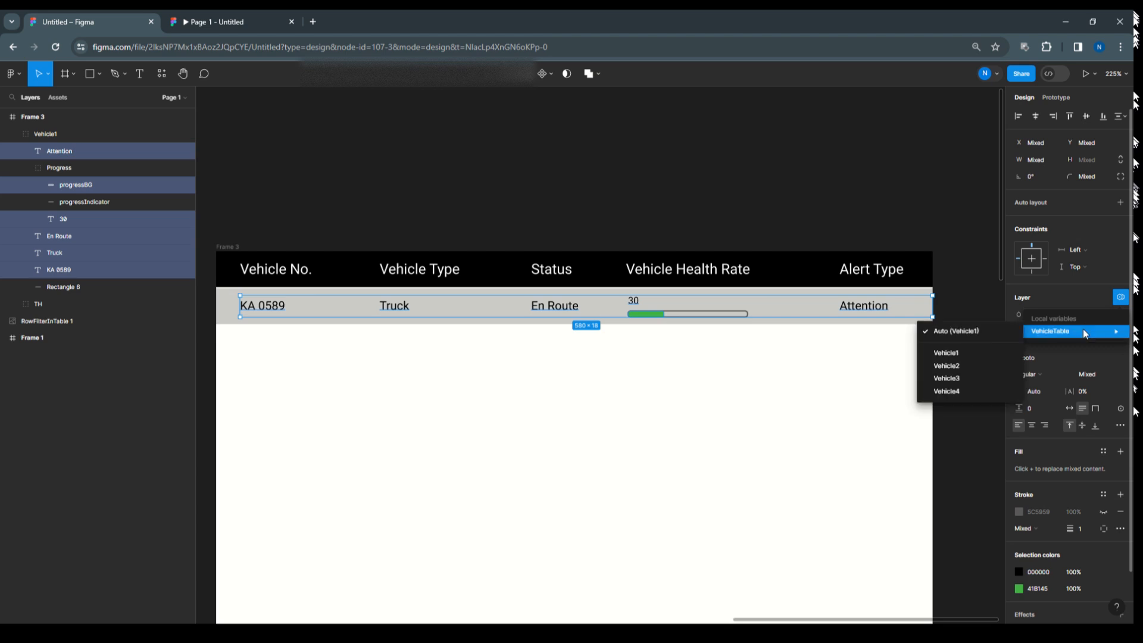
click(977, 355)
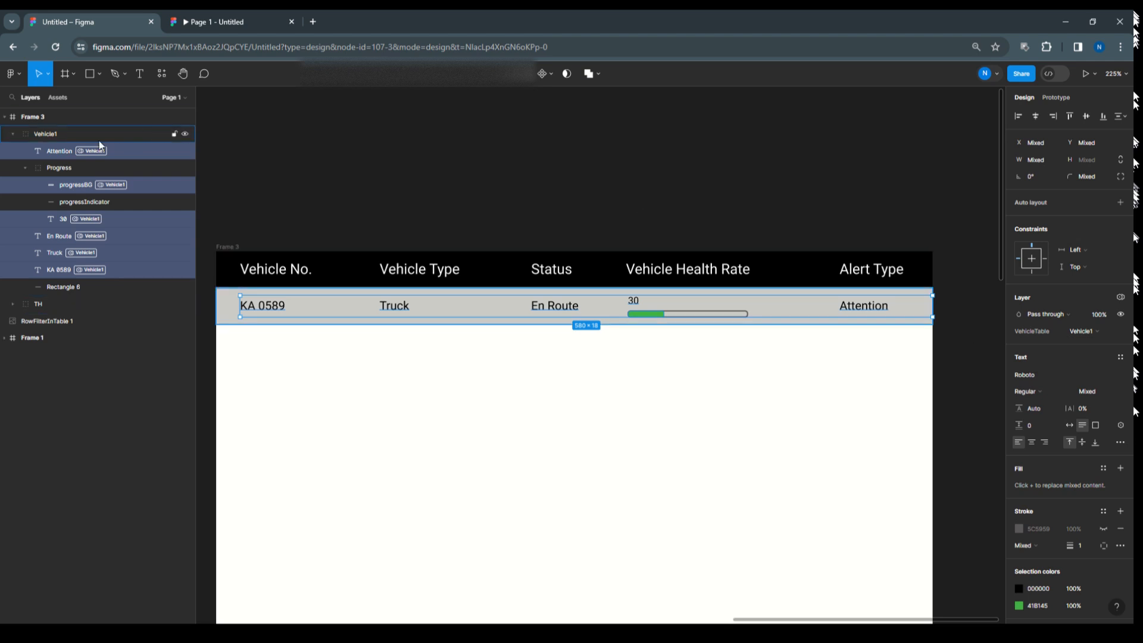
Set the VehicleTable variable mode of the whole Vehicle1 row group to Vehicle1.
click(51, 134)
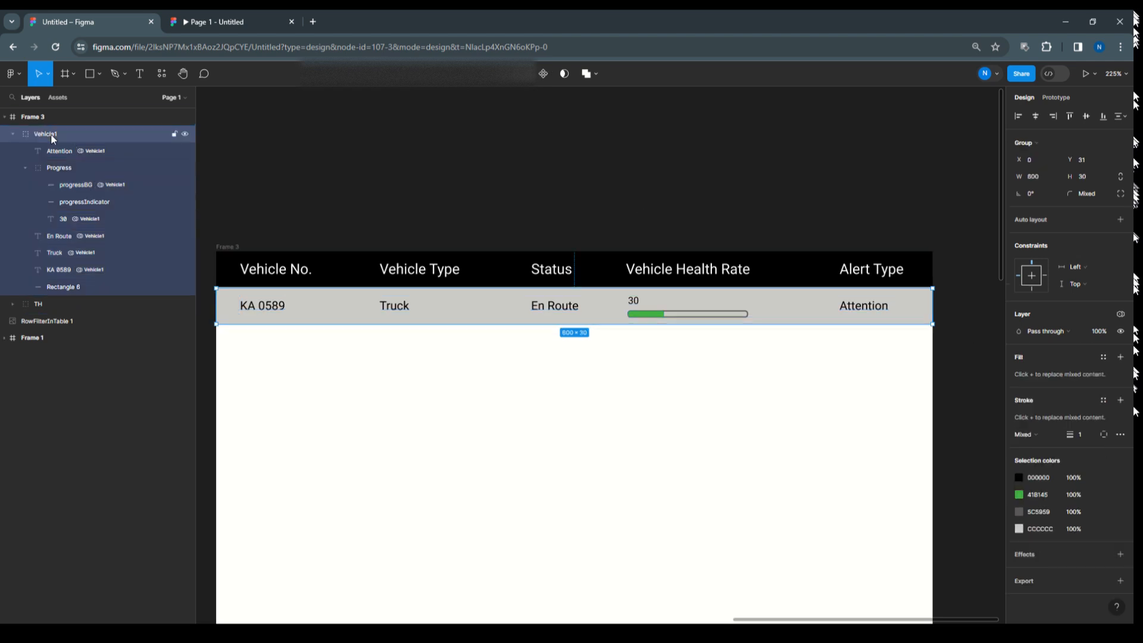
click(1121, 316)
mouse_move(1062, 350)
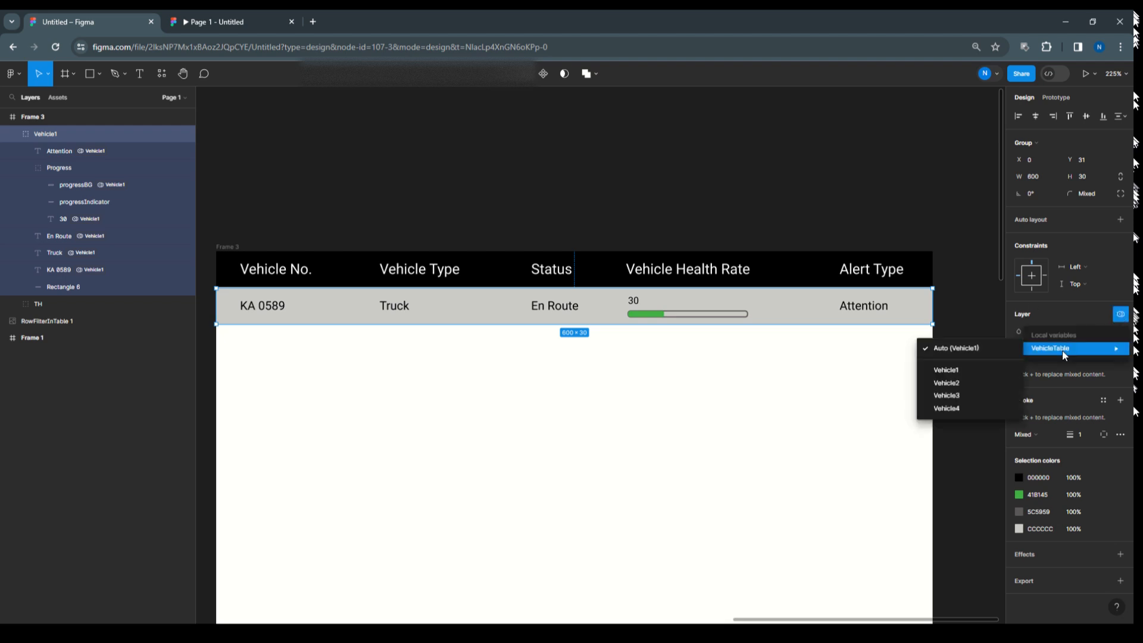
click(958, 371)
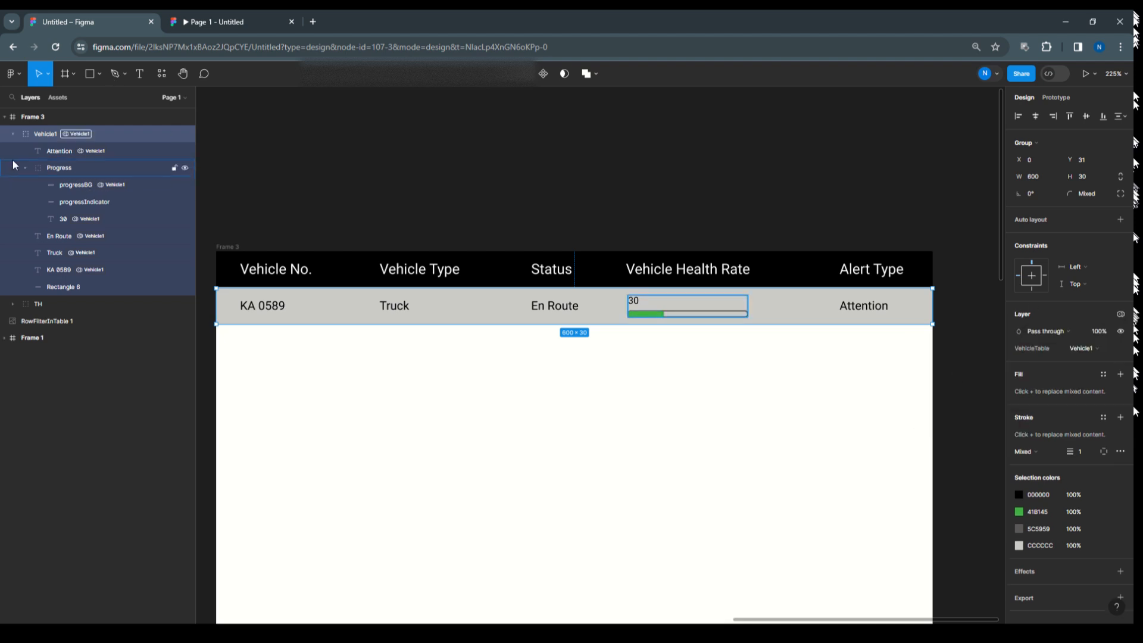
Collapse the Vehicle1 group and duplicate the row directly beneath the original, at Y 61.
click(13, 135)
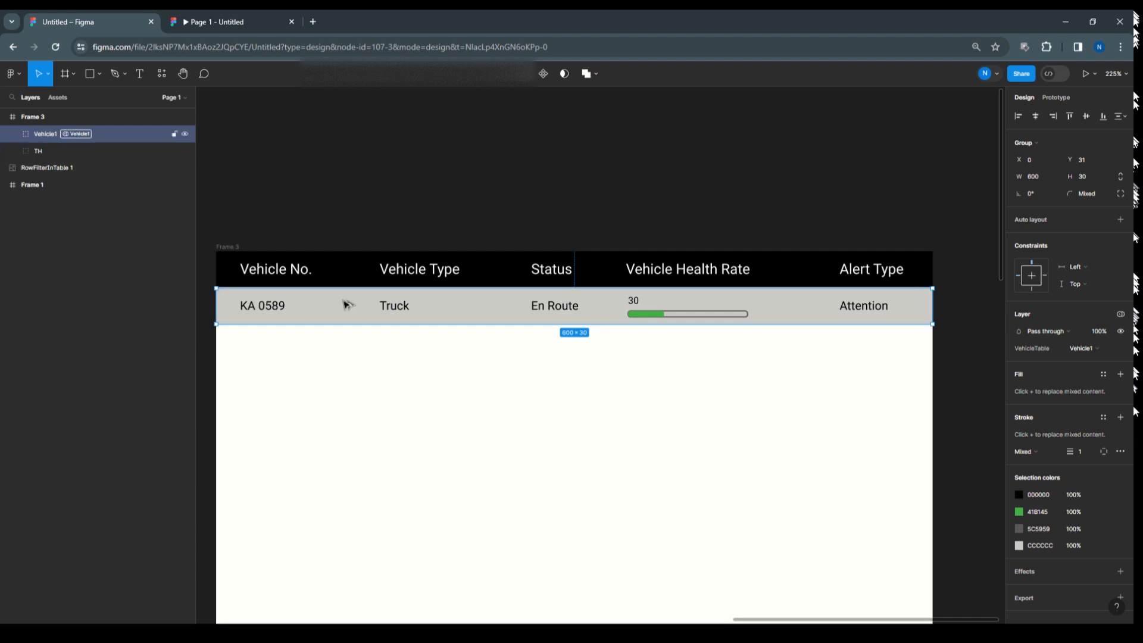
drag(345, 305, 349, 341)
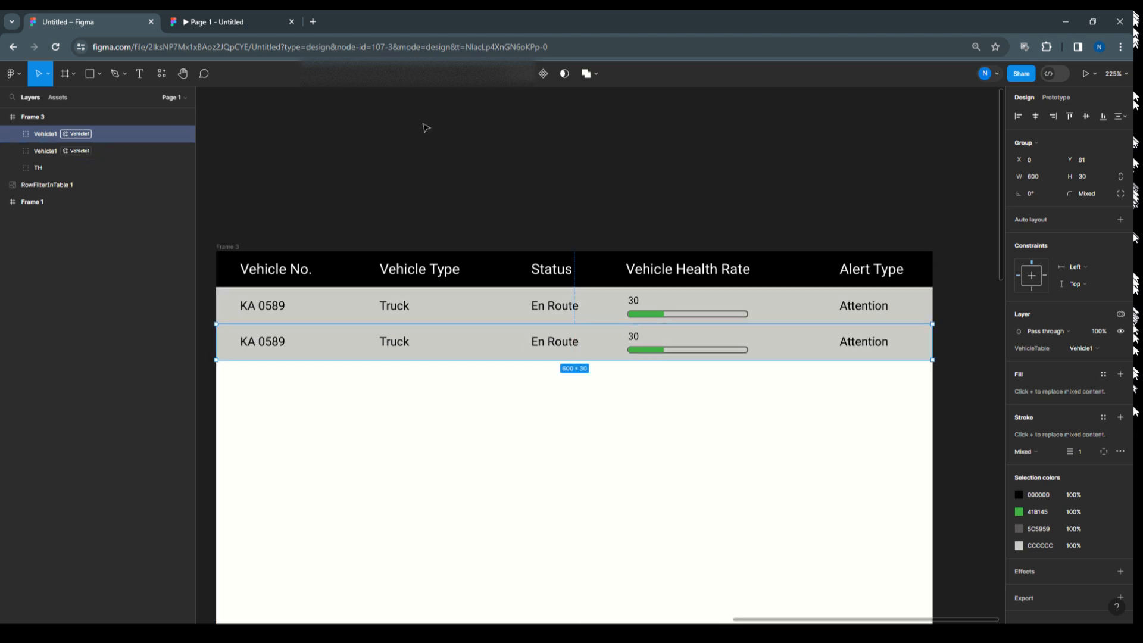
Nudge the duplicated row to Y 62 and duplicate it as a third row at Y 93.
key(Down)
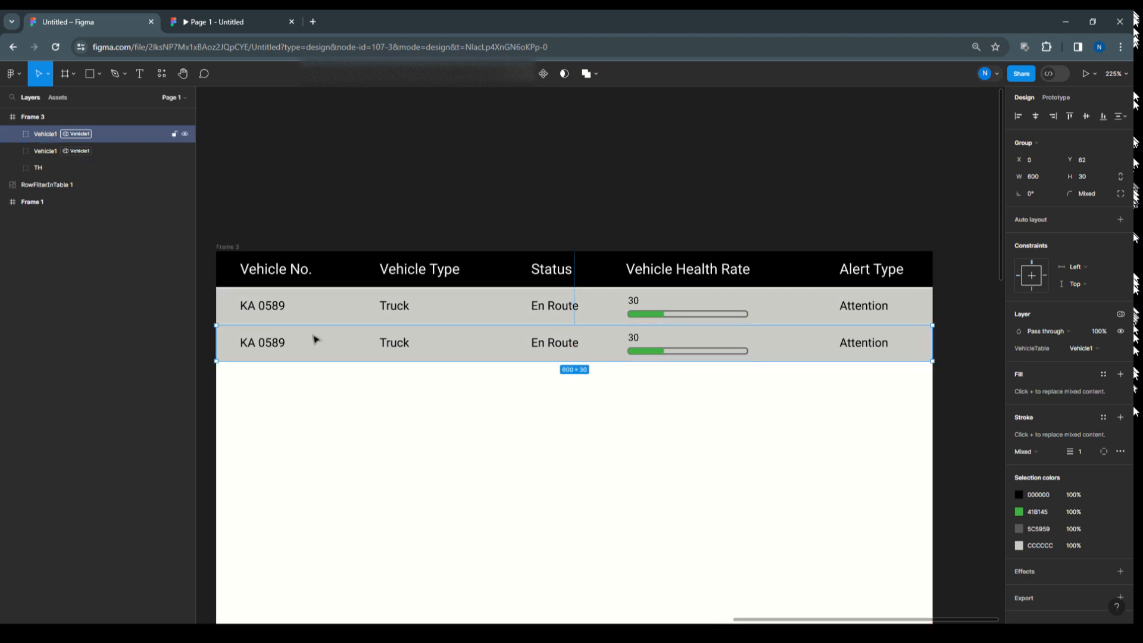
drag(317, 339, 319, 377)
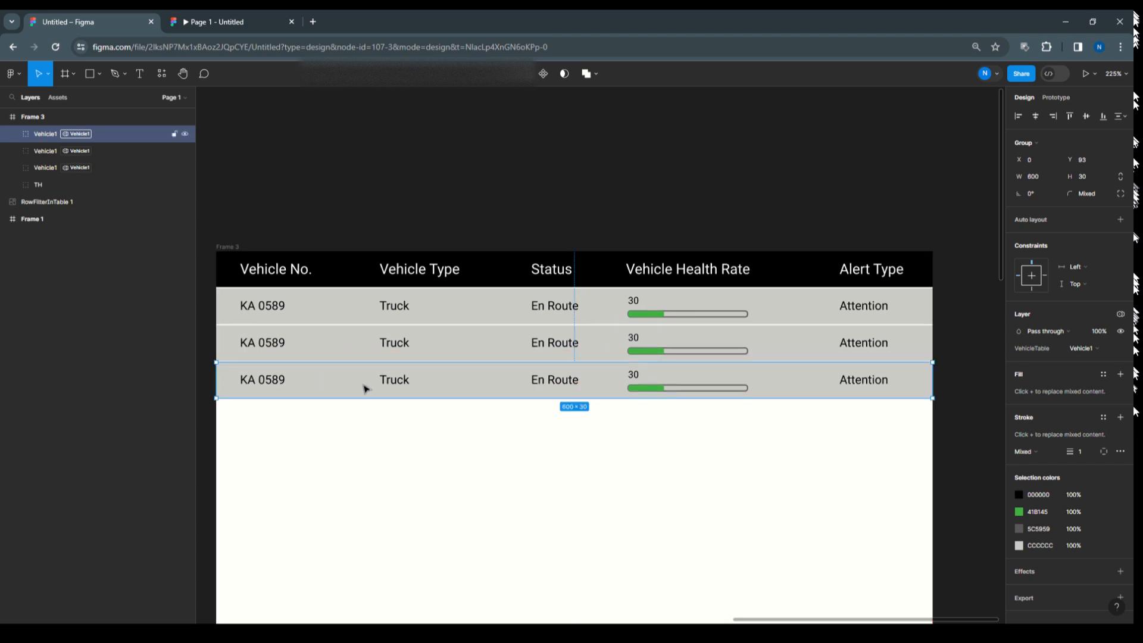
Rename the second row group as Vehicle2 and the third row group as Vehicle3.
click(330, 351)
double_click(58, 152)
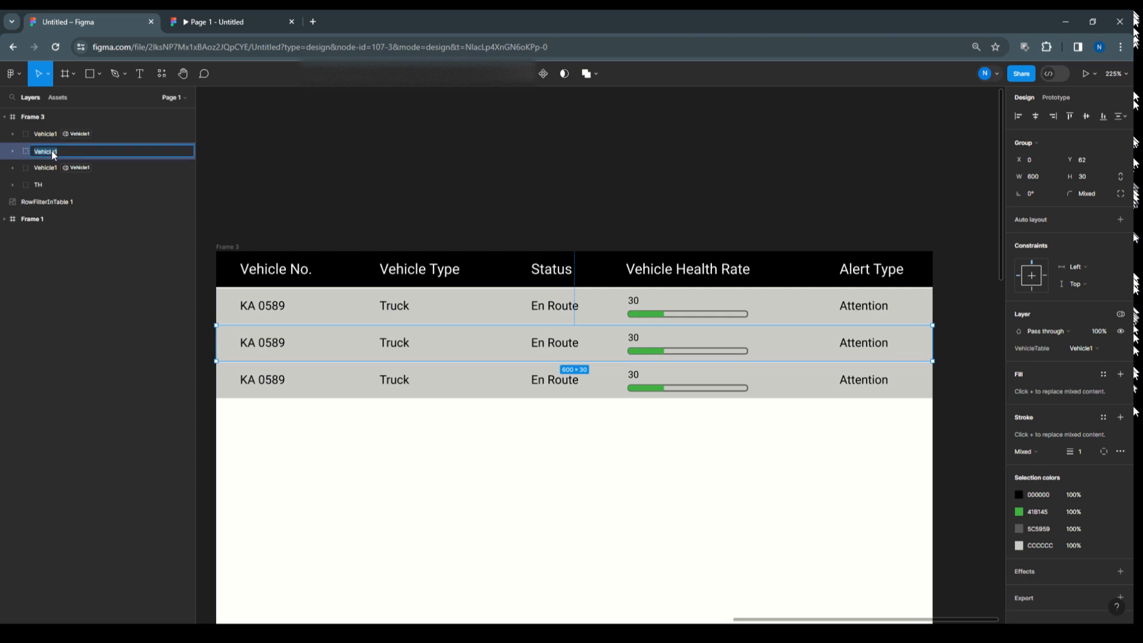
text(Vehicle2)
click(56, 136)
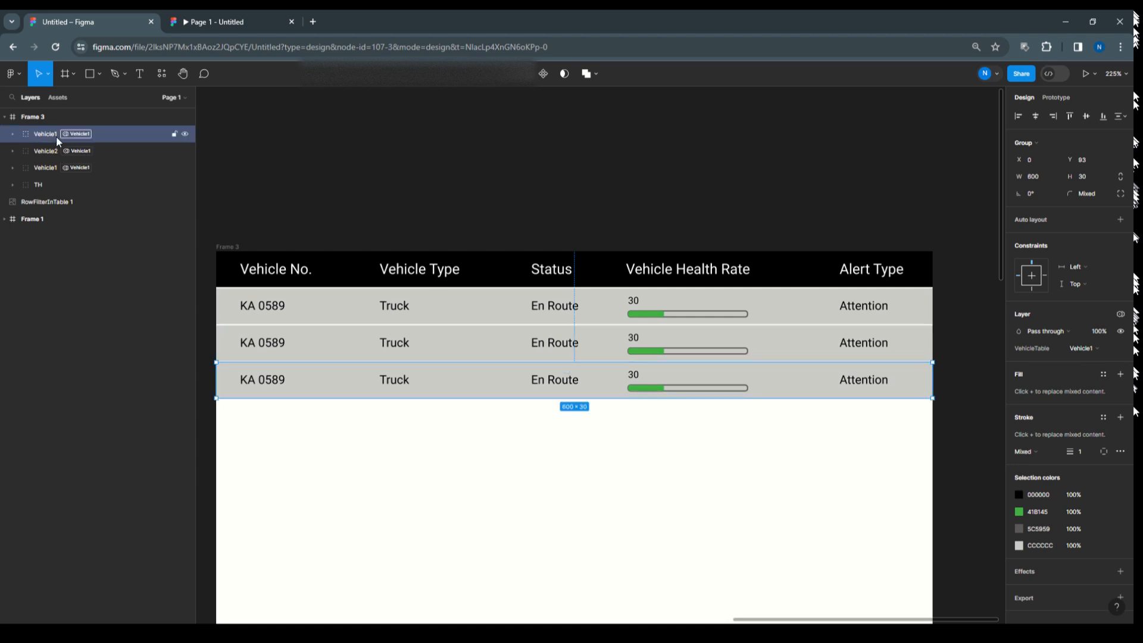
double_click(56, 135)
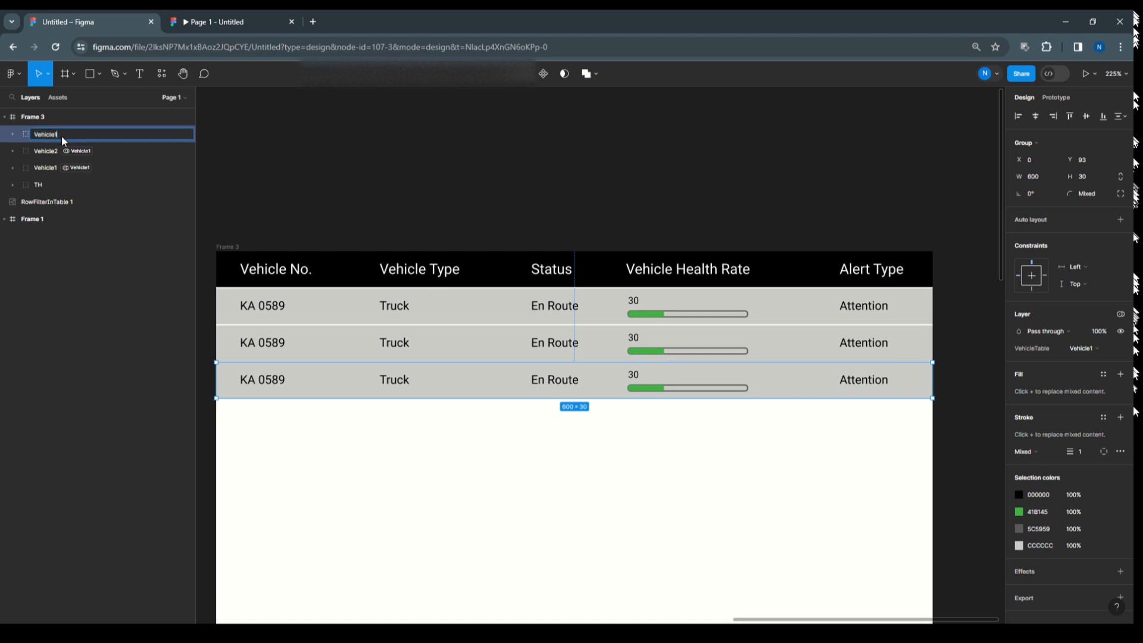
text(Vehicle3)
click(434, 222)
Duplicate the Vehicle3 row beneath itself at Y 124 and rename the copy as Vehicle4.
click(315, 384)
drag(315, 384, 312, 415)
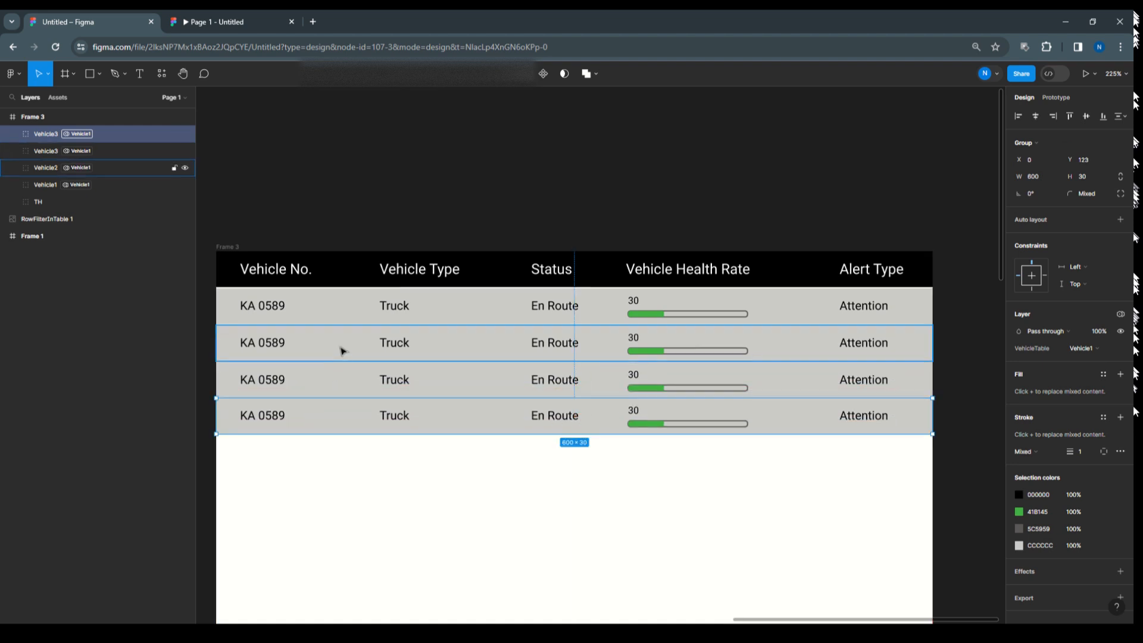
key(Down)
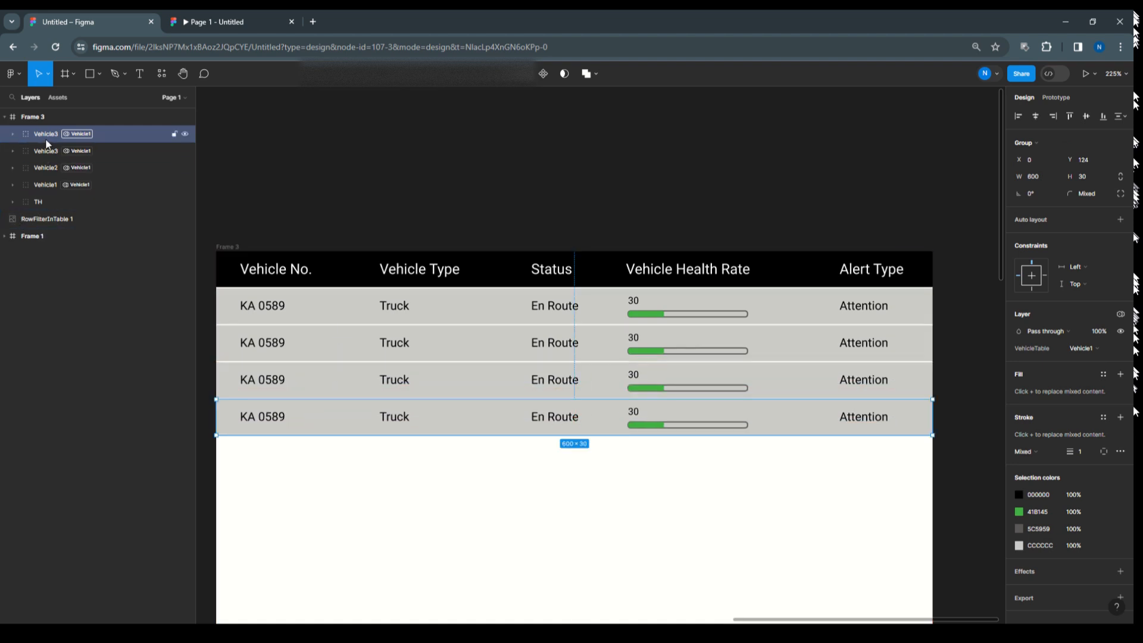
double_click(61, 135)
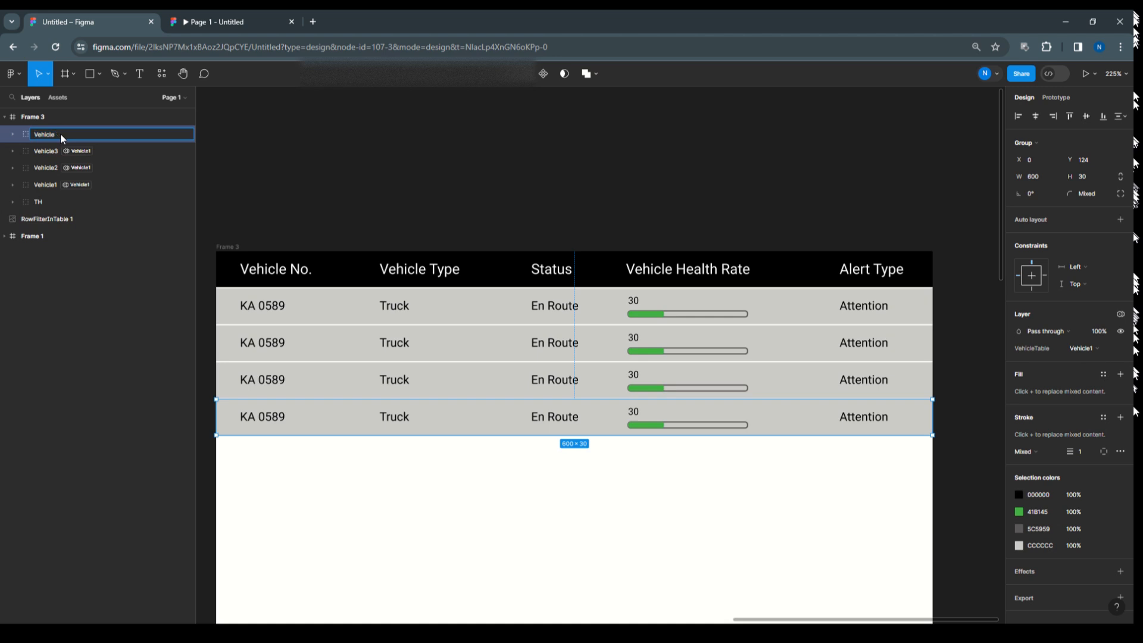
click(404, 194)
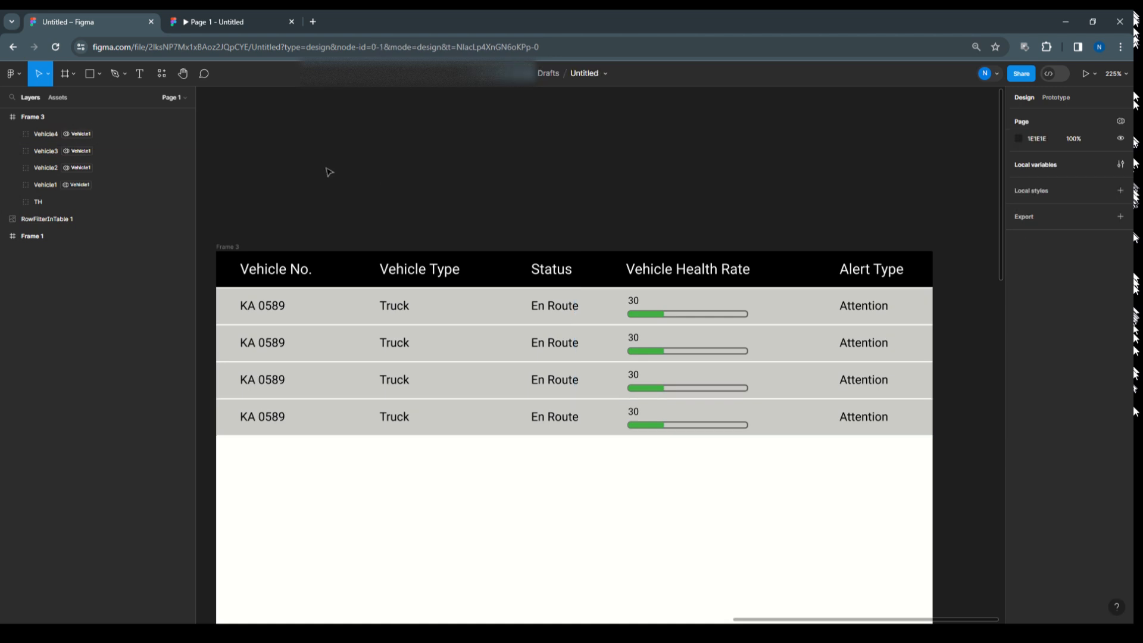
Set the VehicleTable mode to Vehicle2 on the five texts and the progressBG bar inside the Vehicle2 row.
click(69, 168)
click(14, 168)
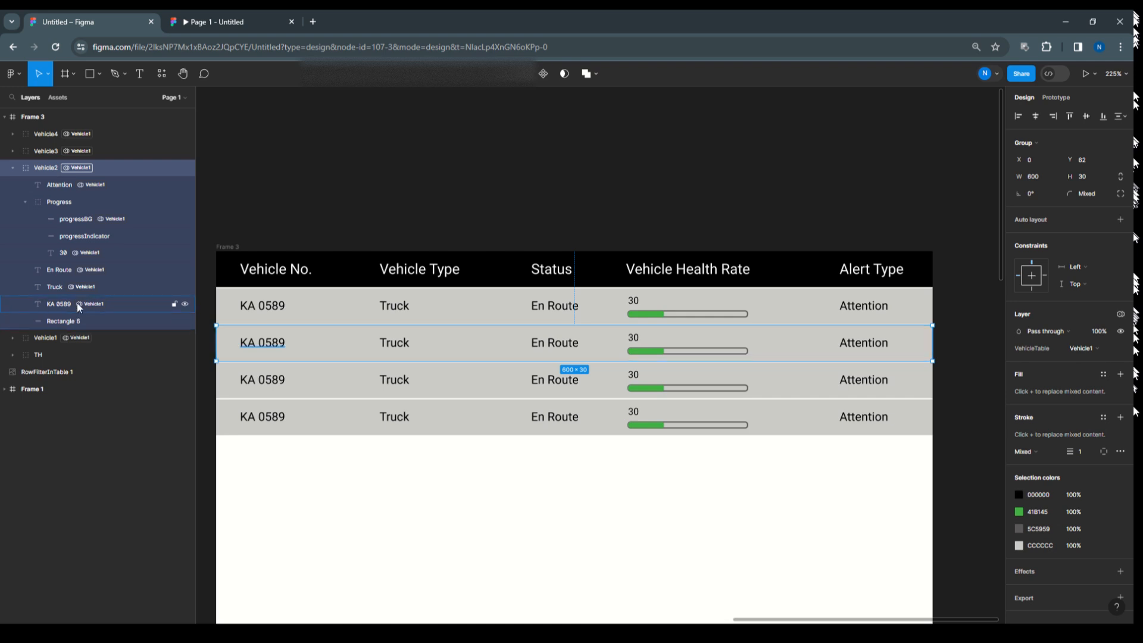
click(115, 304)
shift+click(95, 286)
shift+click(95, 271)
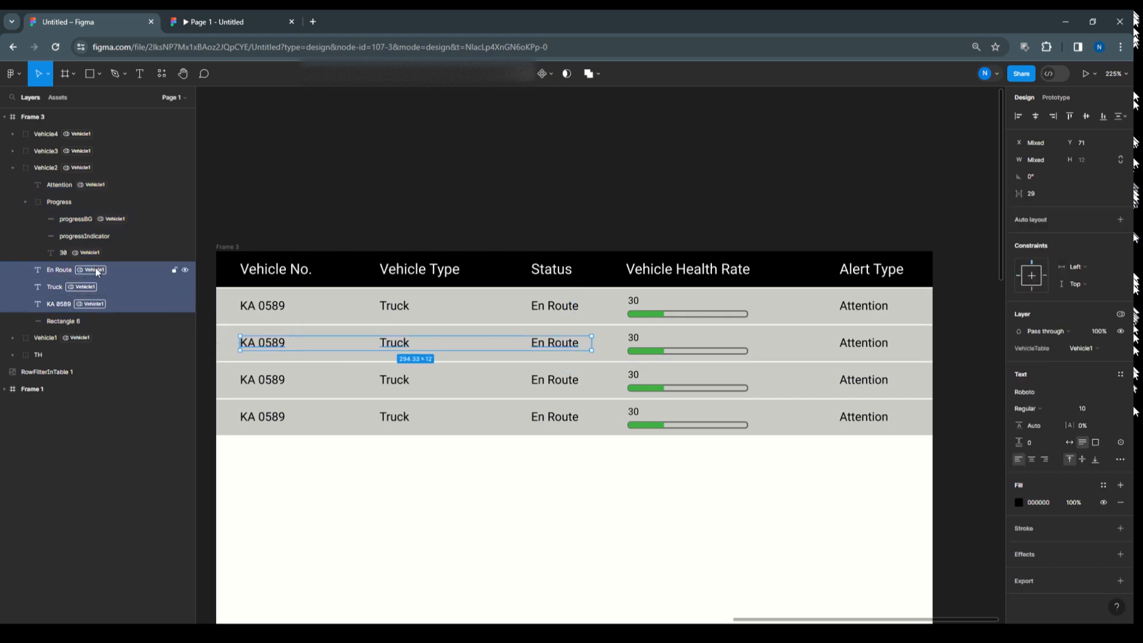
shift+click(96, 252)
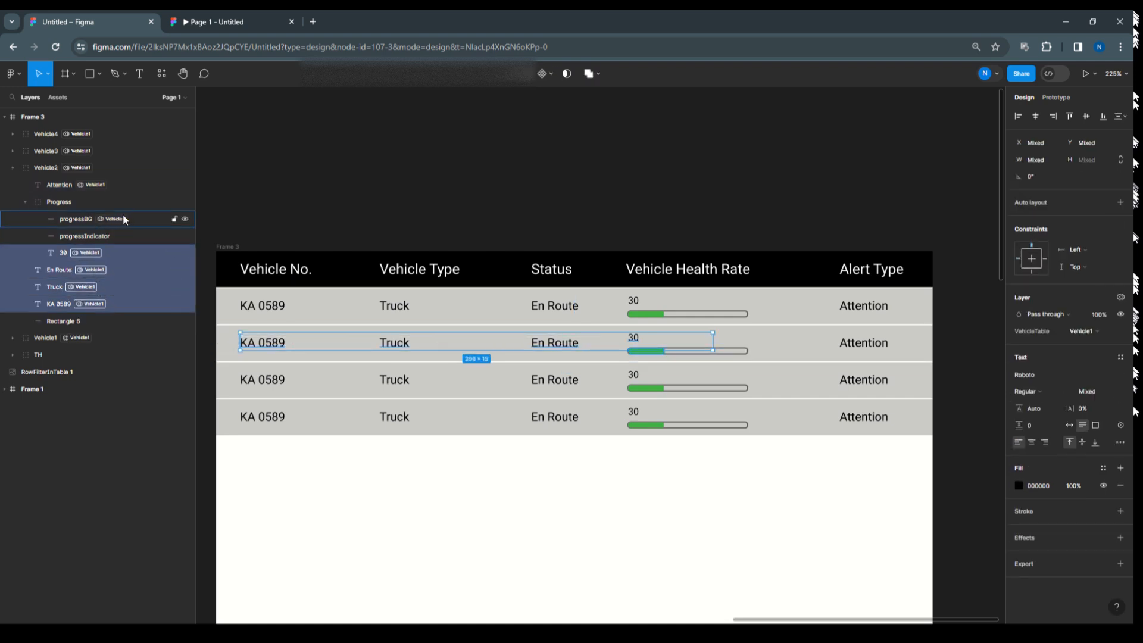
shift+click(128, 219)
shift+click(98, 185)
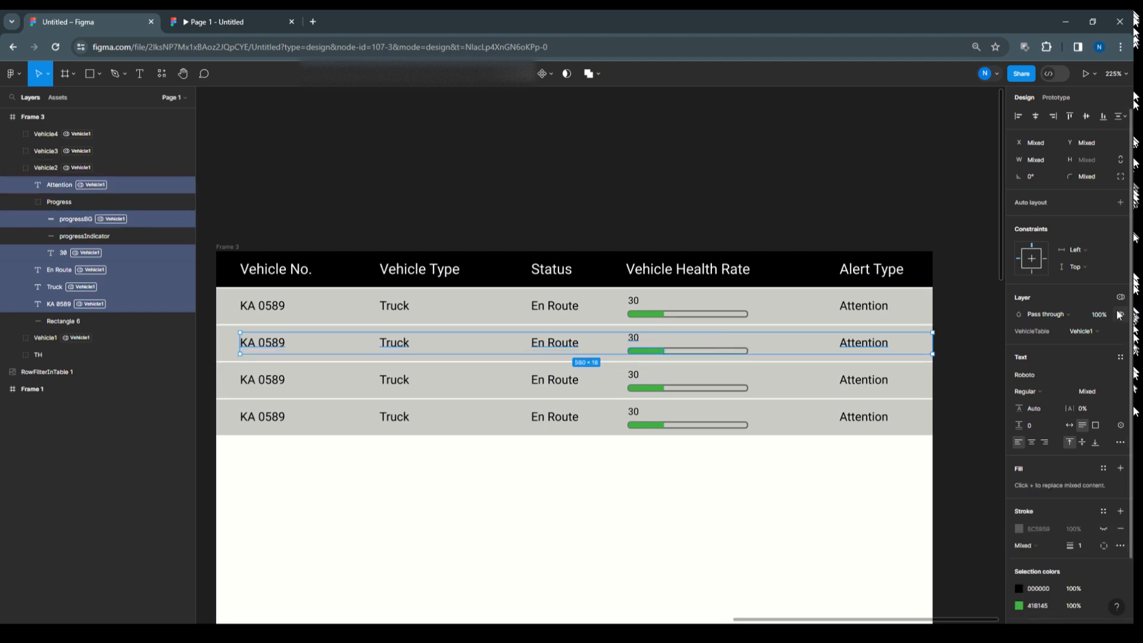
click(1082, 331)
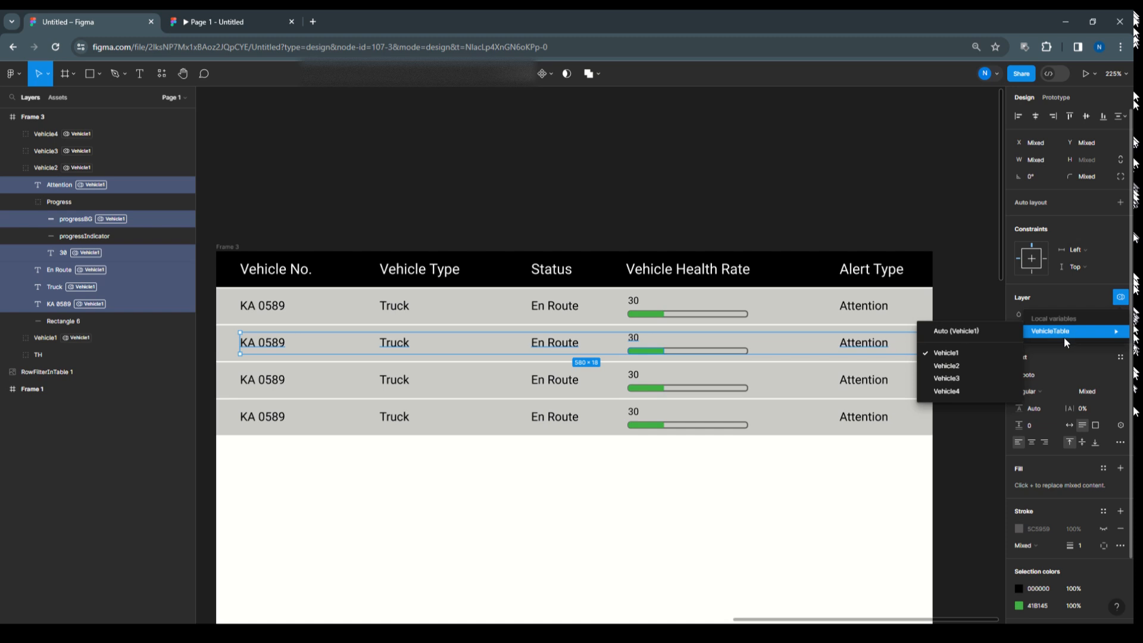
click(974, 366)
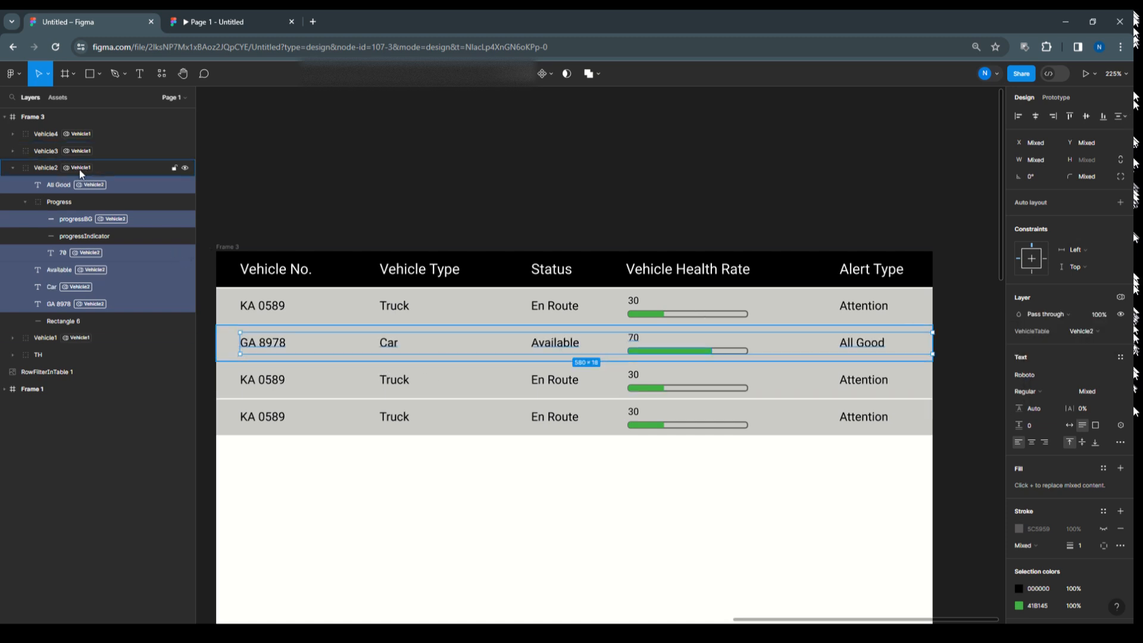
Set the VehicleTable variable mode of the whole Vehicle2 row group to Vehicle2.
click(57, 169)
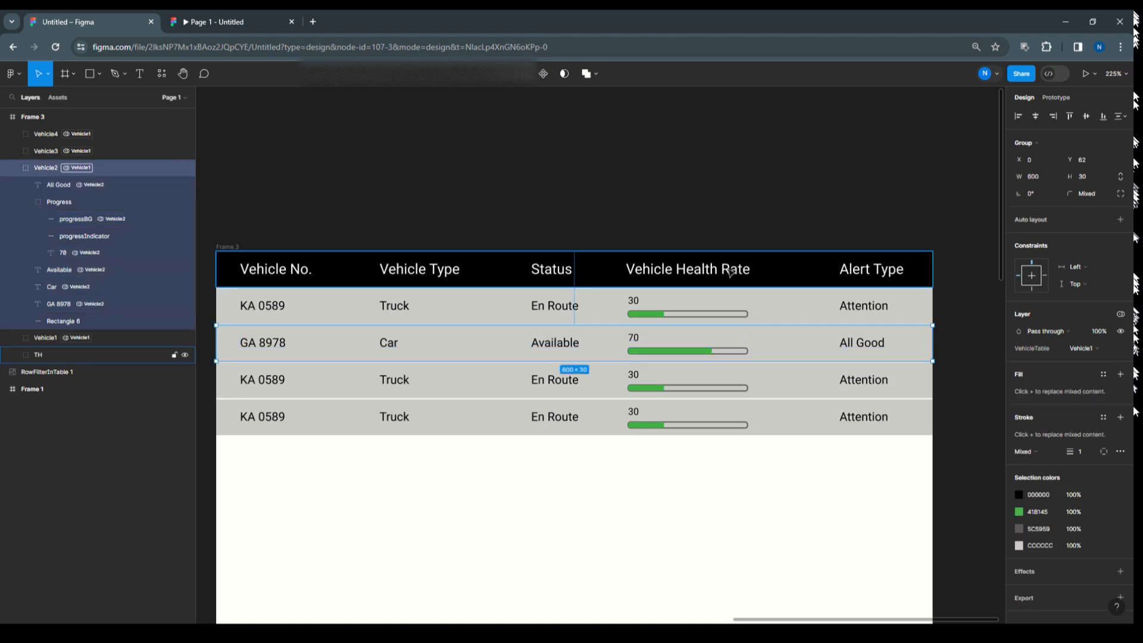
click(1119, 314)
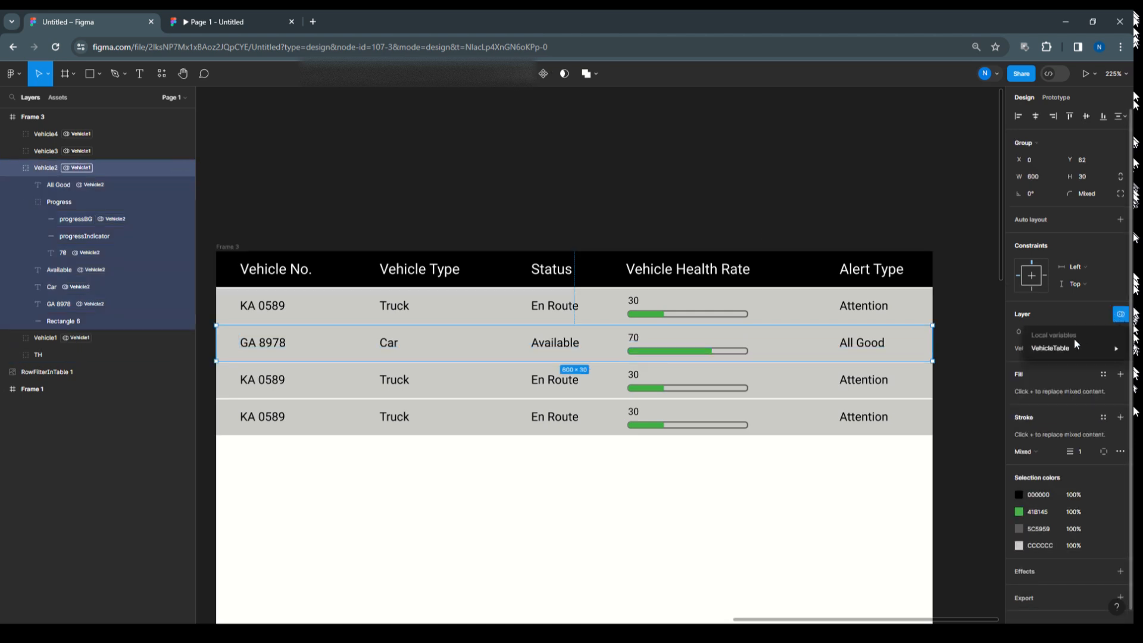
mouse_move(1070, 345)
click(948, 380)
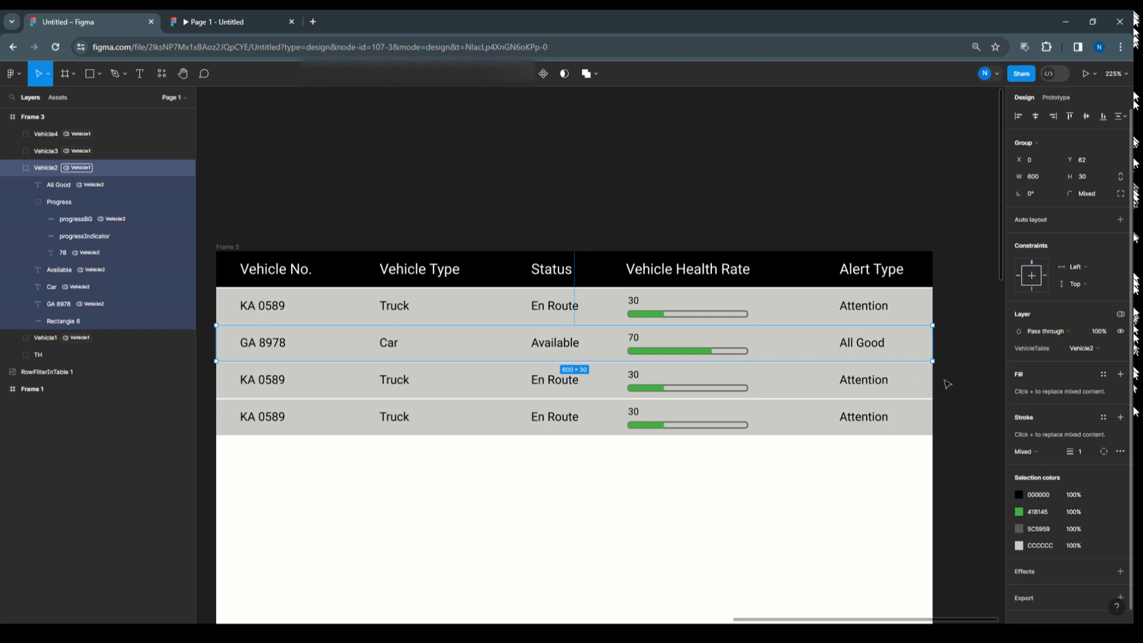
Set the VehicleTable mode to Vehicle3 on the five texts and the progressBG bar inside the Vehicle3 row.
click(12, 152)
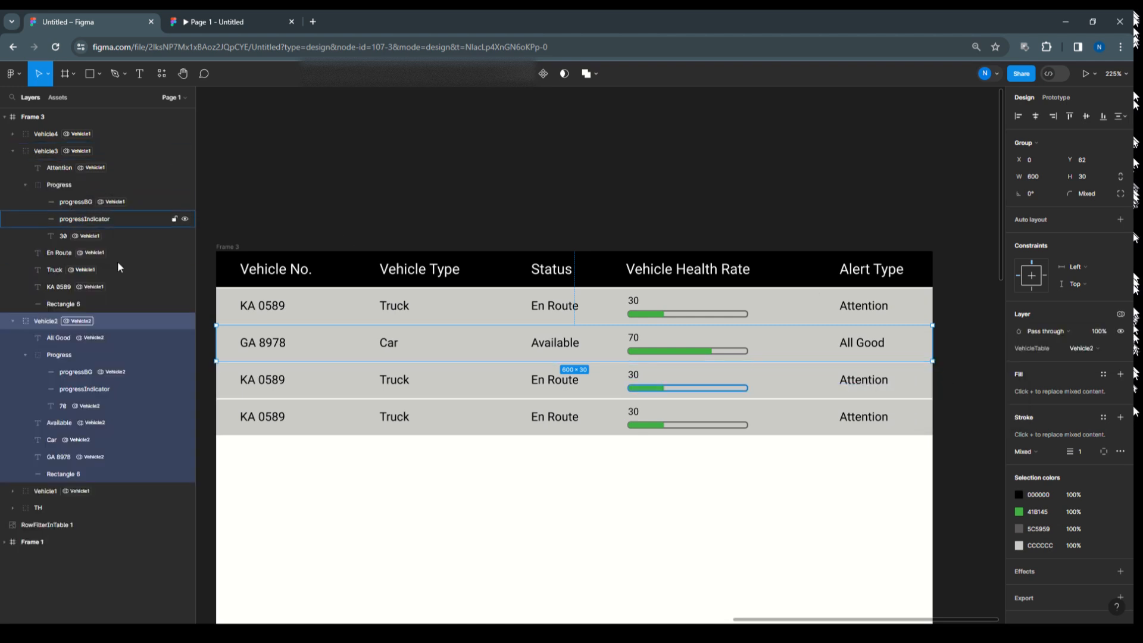
click(94, 287)
shift+click(106, 268)
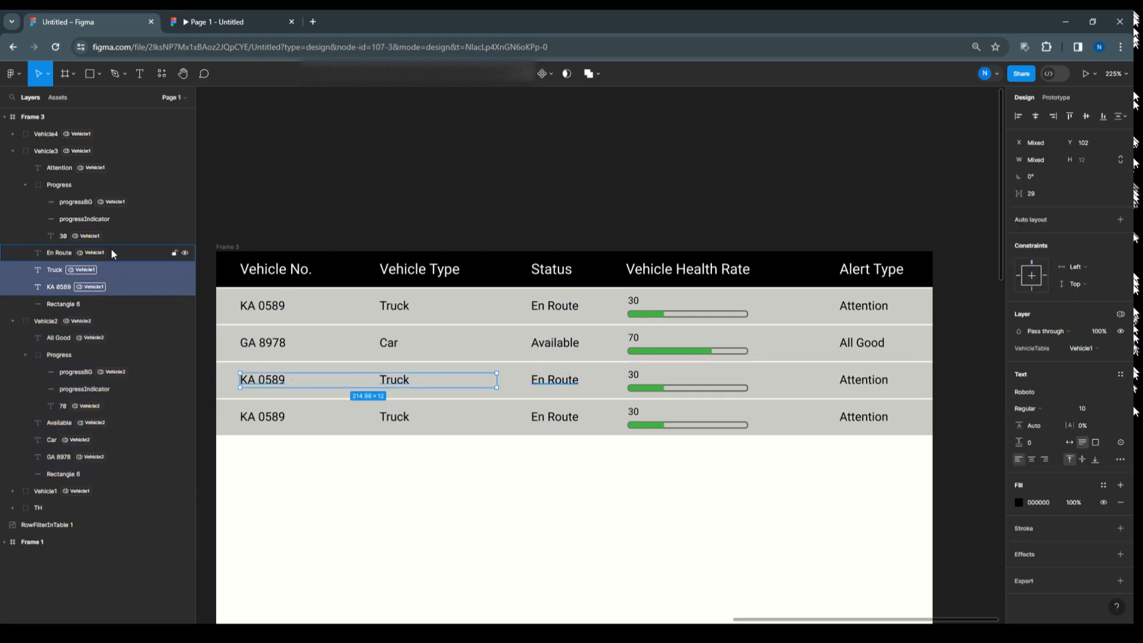
shift+click(112, 249)
shift+click(114, 234)
shift+click(125, 220)
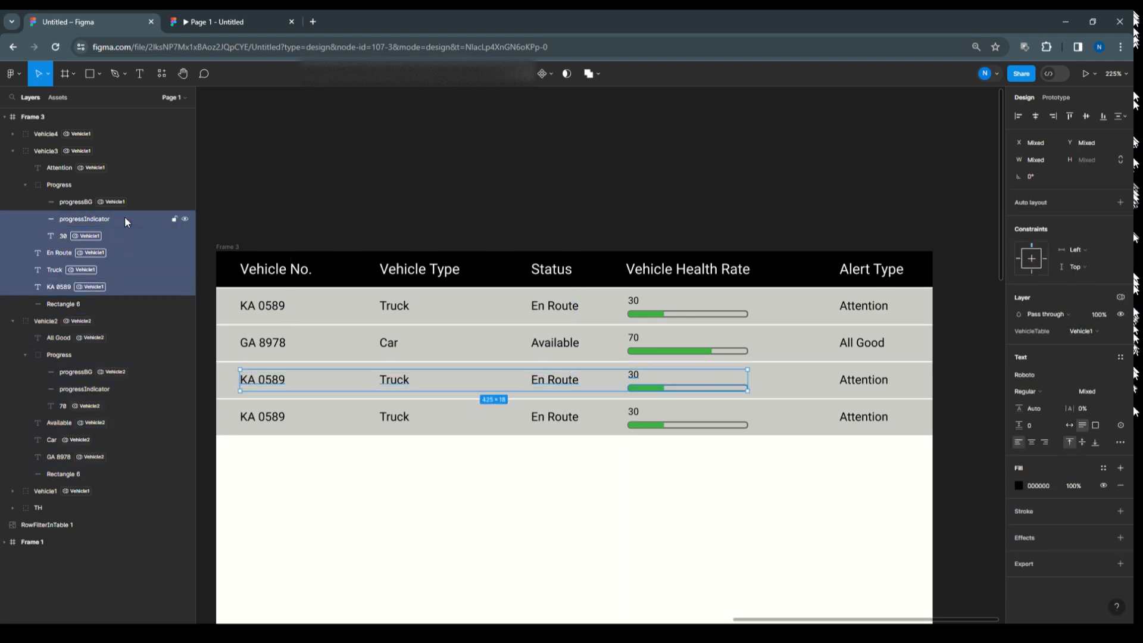
shift+click(120, 219)
shift+click(136, 204)
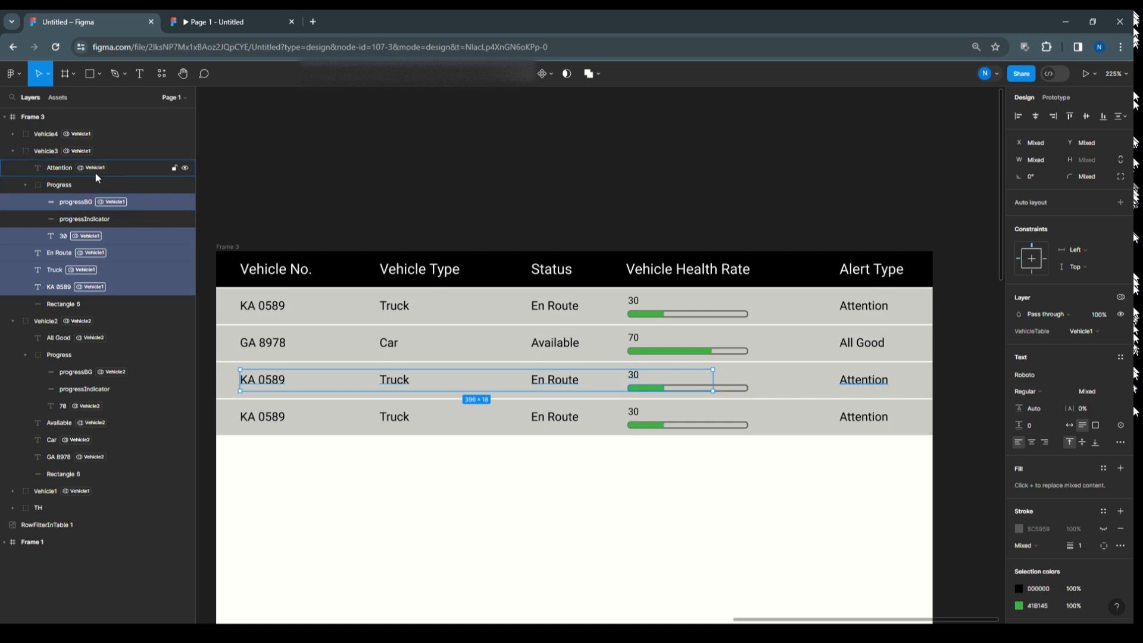
shift+click(110, 169)
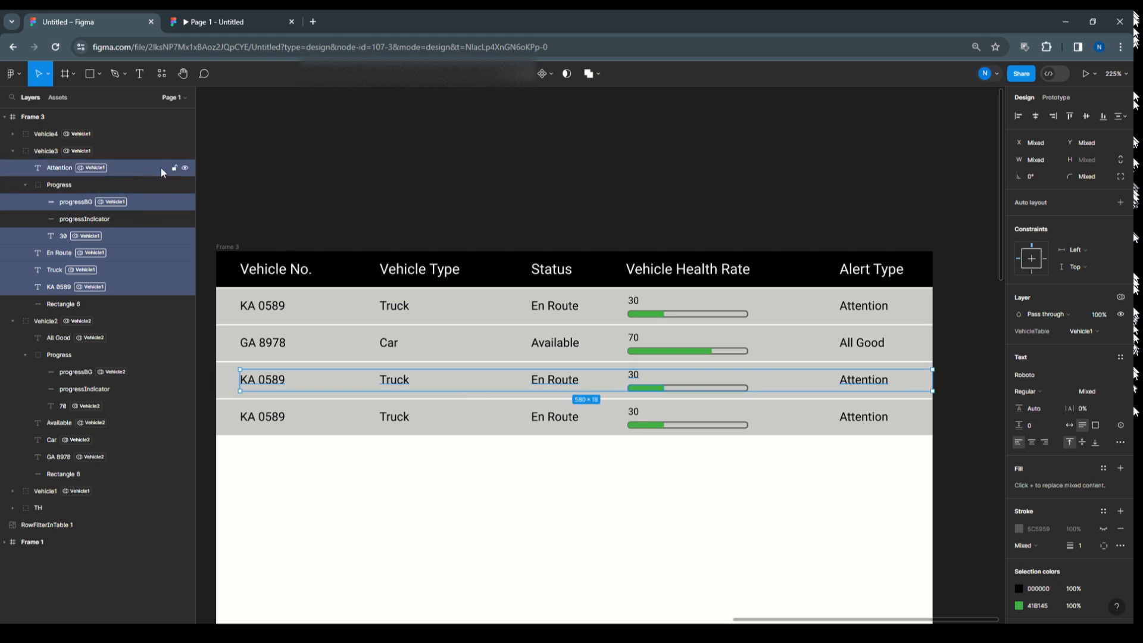
click(1120, 297)
mouse_move(1063, 333)
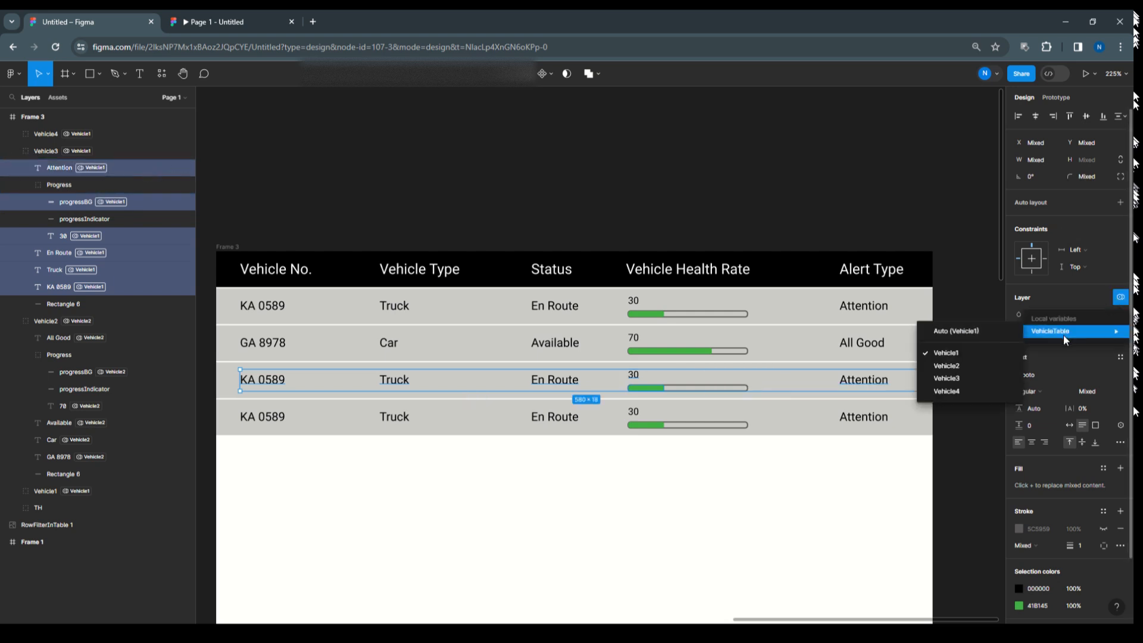
click(973, 380)
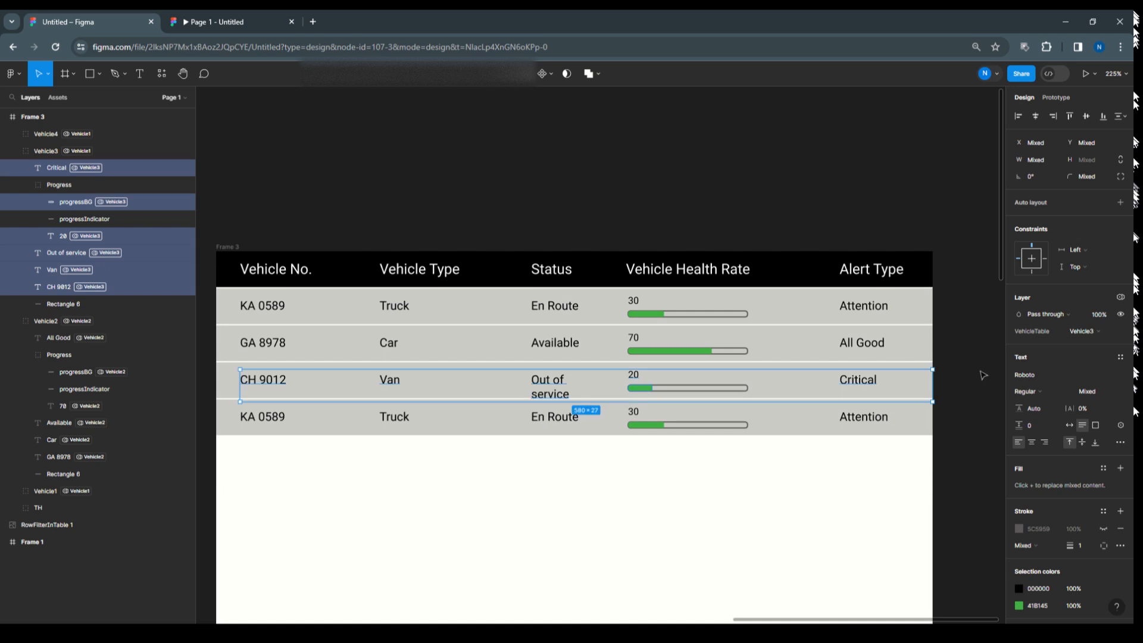
Widen the "Out of service" status text to 65 and set the whole Vehicle3 group's VehicleTable mode to Vehicle3.
click(552, 384)
drag(531, 384, 559, 382)
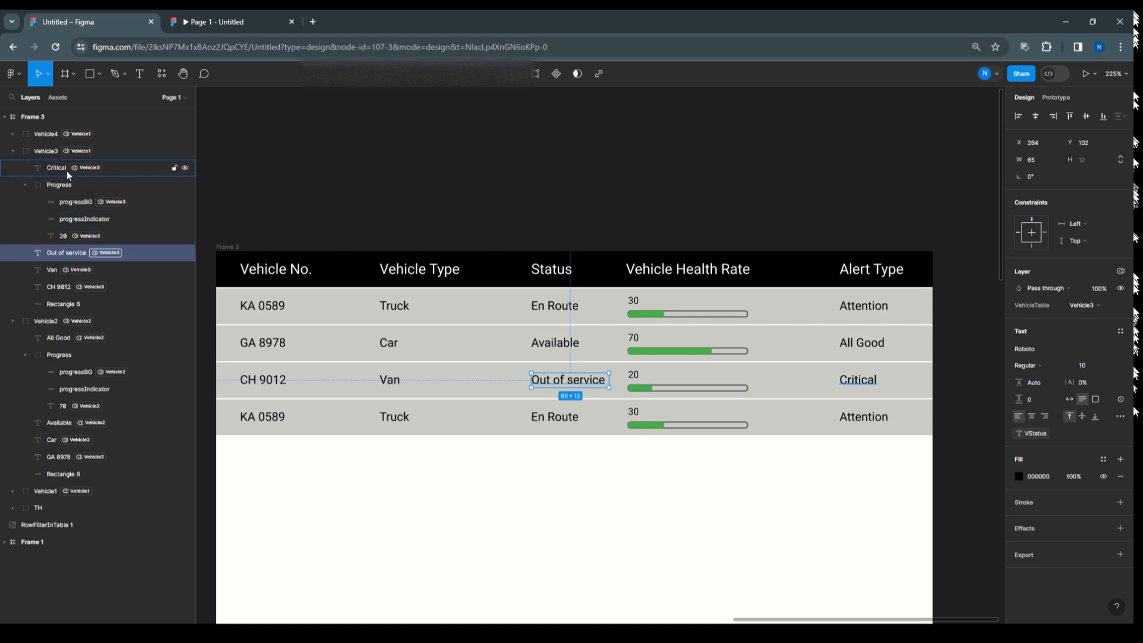
click(62, 152)
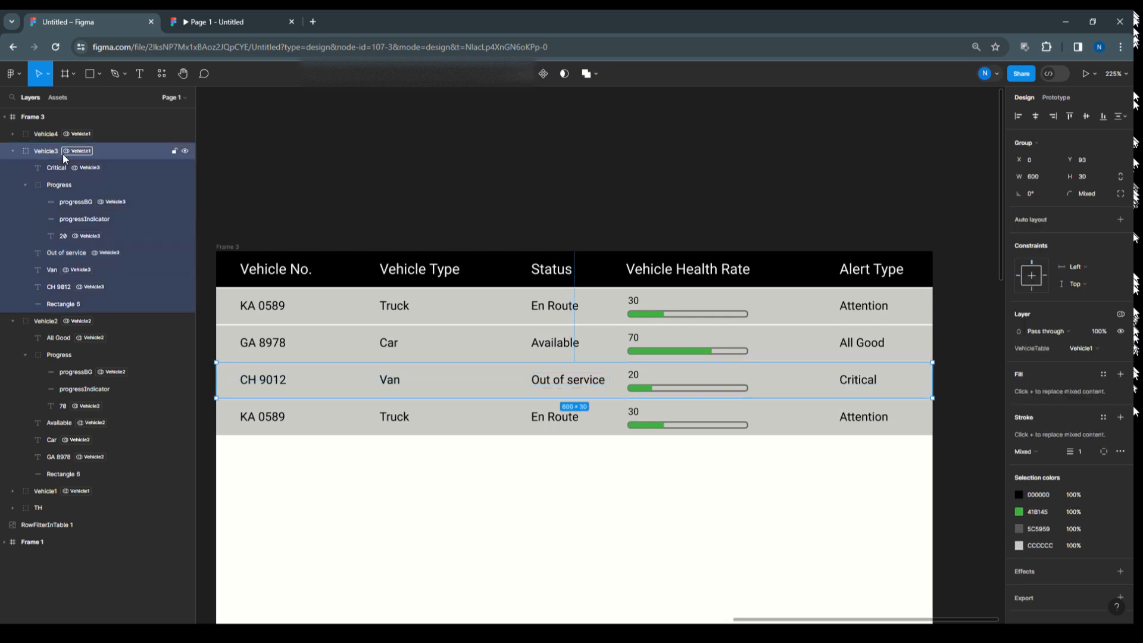
click(1120, 314)
mouse_move(1077, 351)
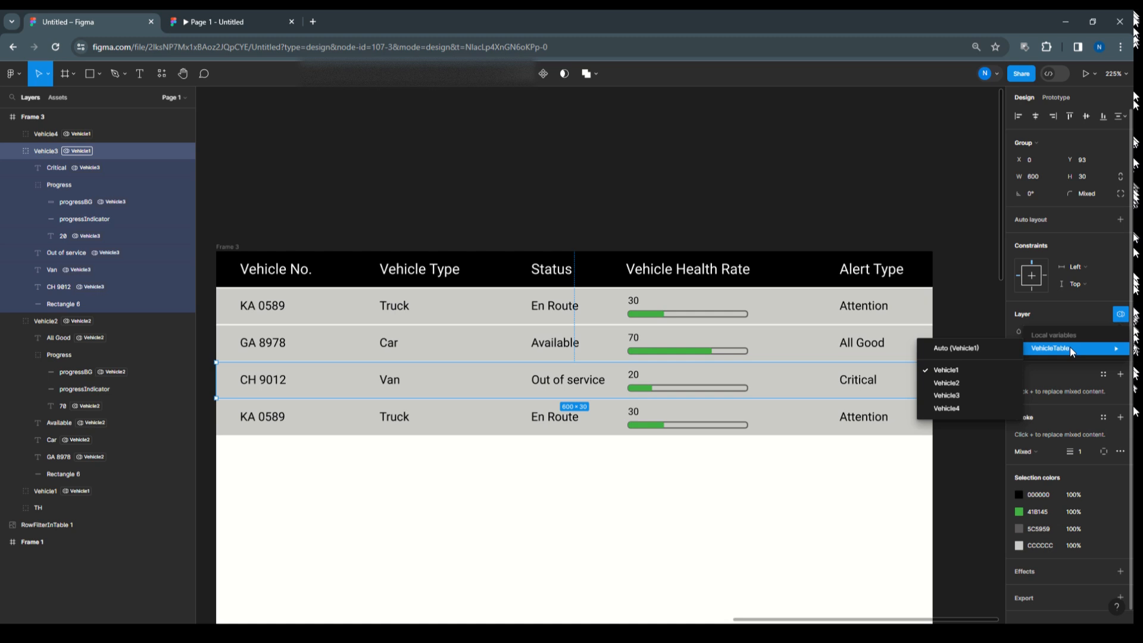
click(979, 397)
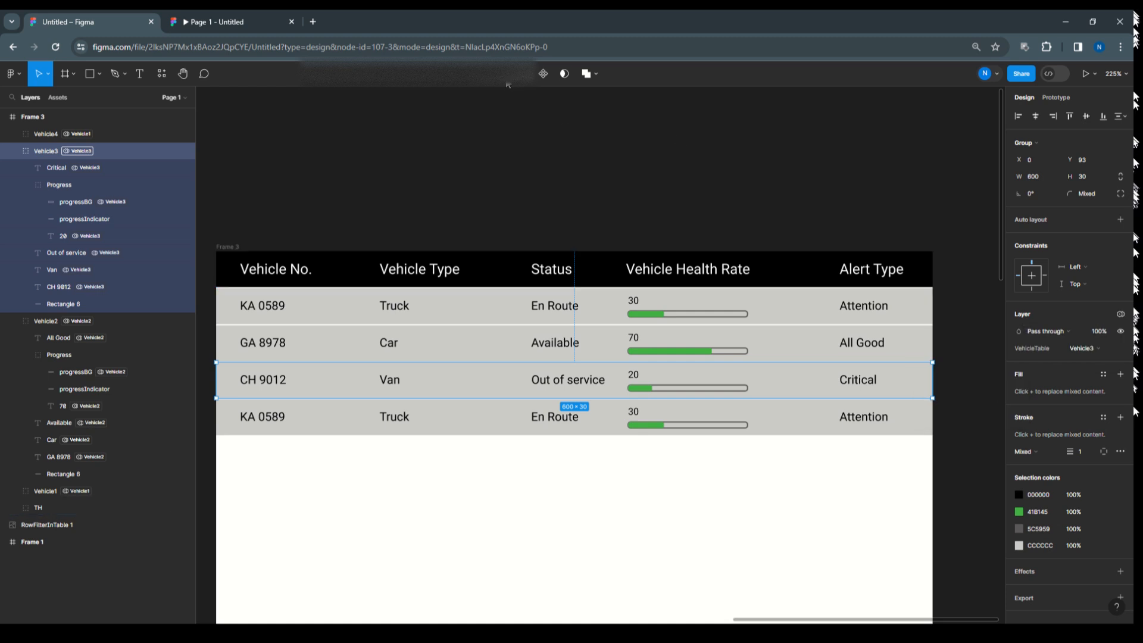
Expand the Vehicle4 row group in the layer list to expose its texts and progress bar layers.
click(12, 134)
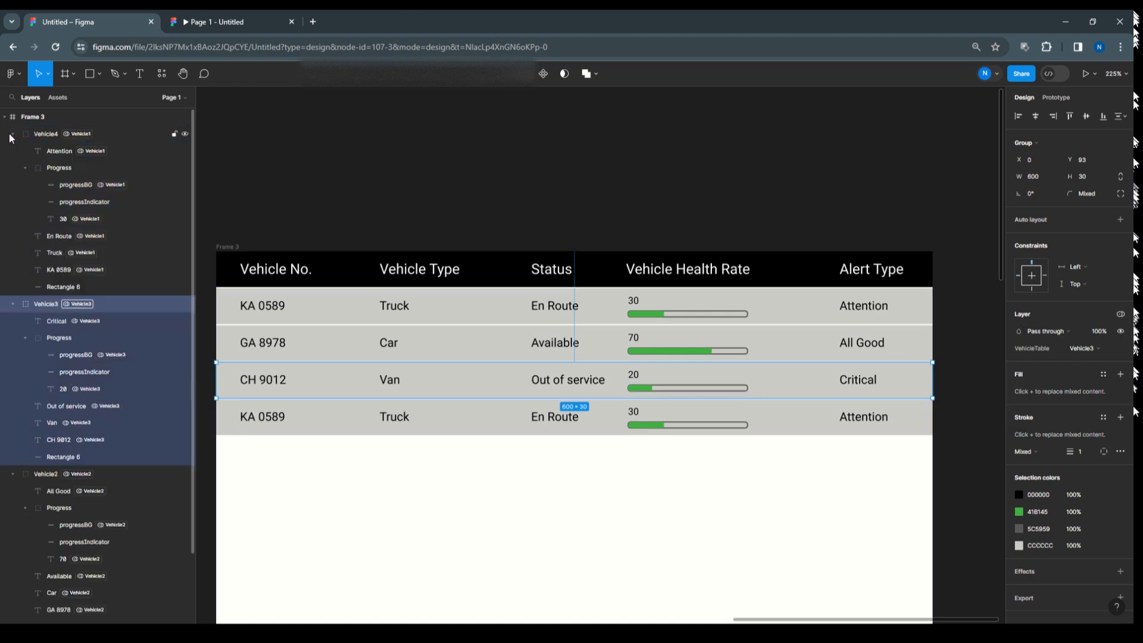
click(71, 269)
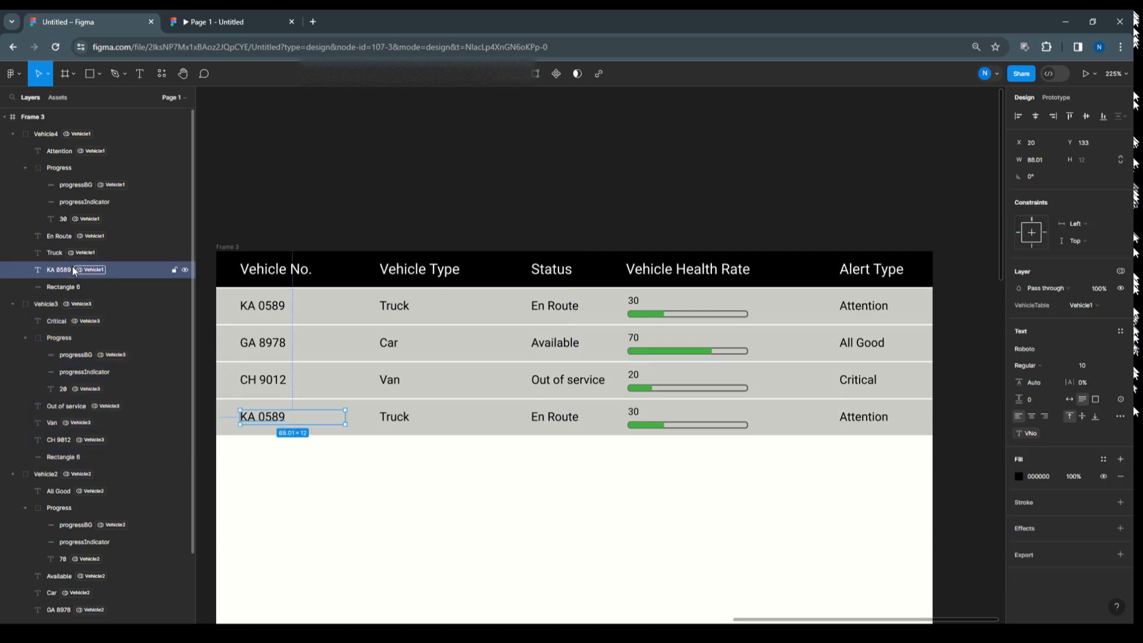
shift+click(88, 253)
shift+click(101, 236)
shift+click(102, 218)
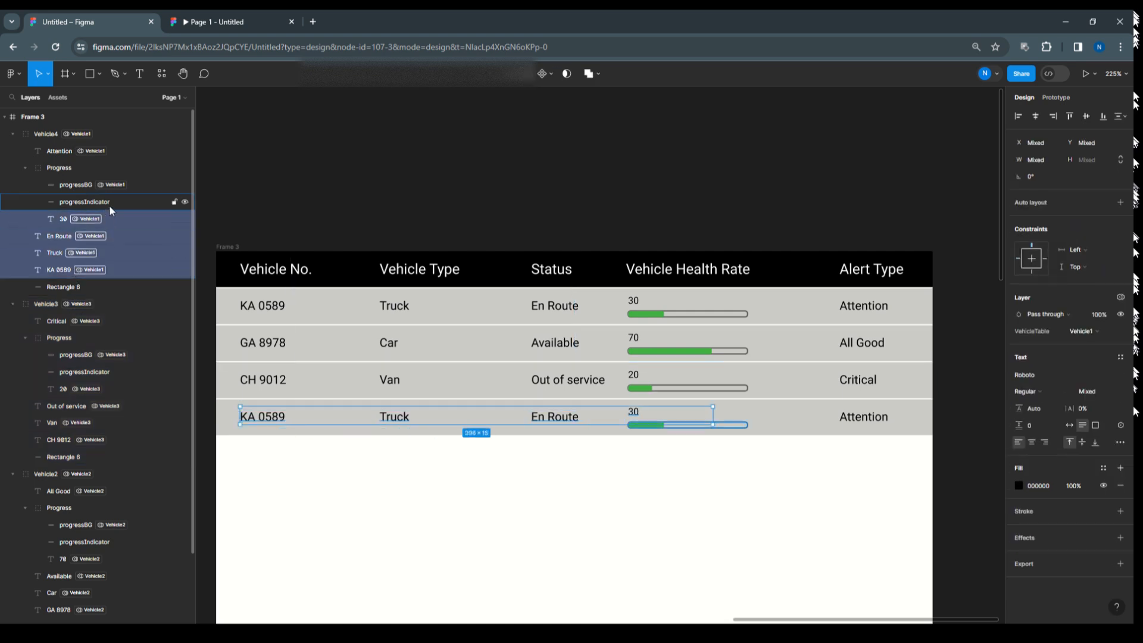
shift+click(123, 185)
shift+click(106, 149)
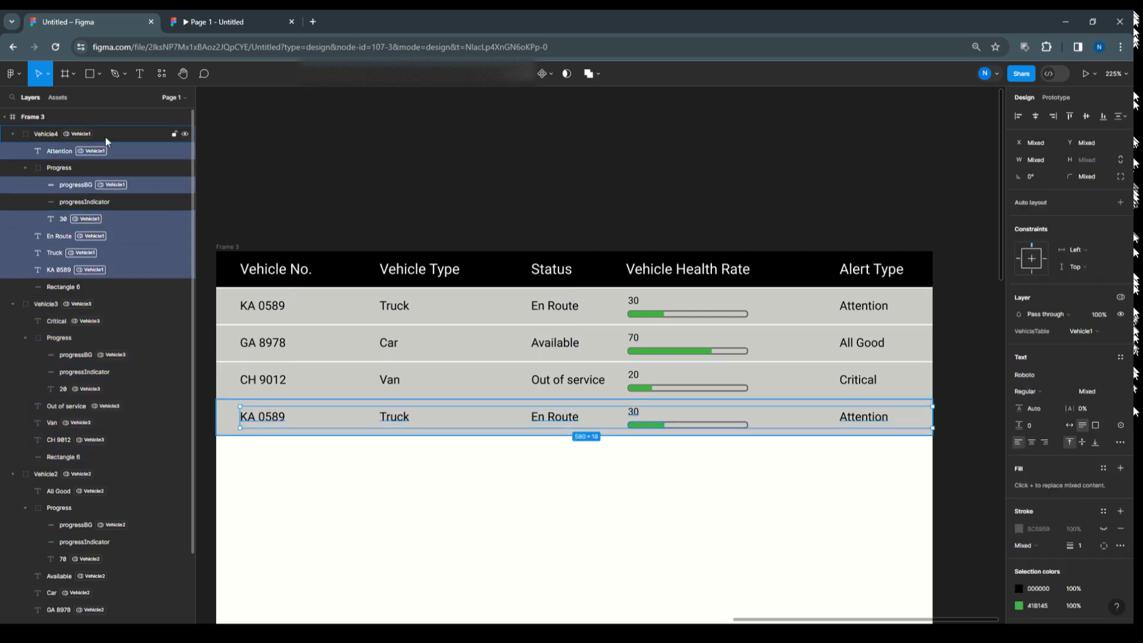
click(105, 137)
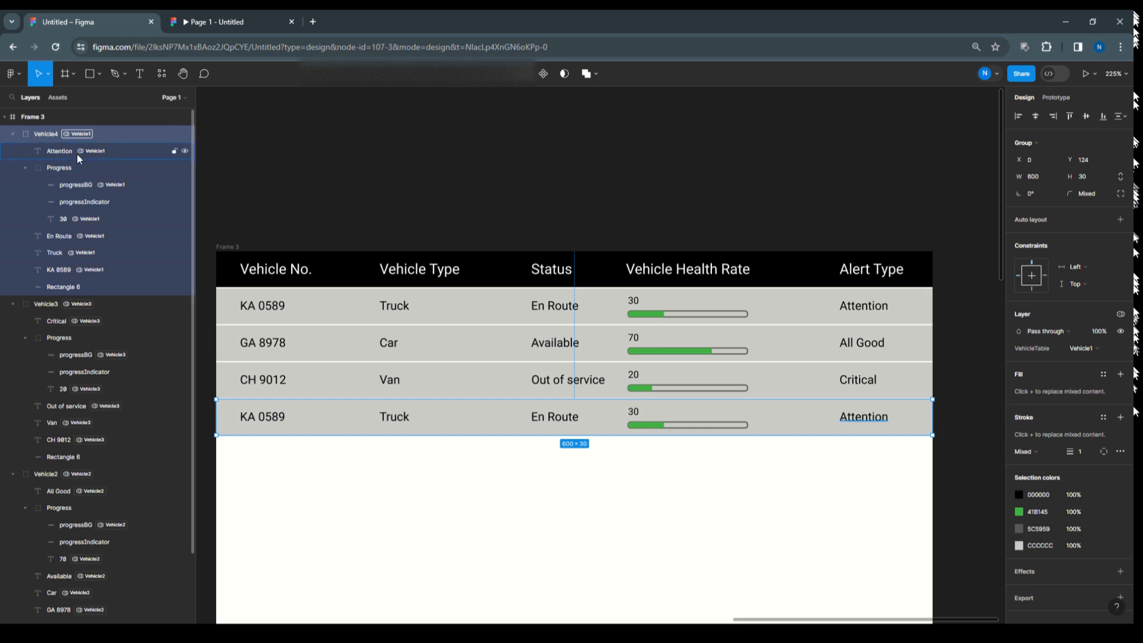
click(79, 186)
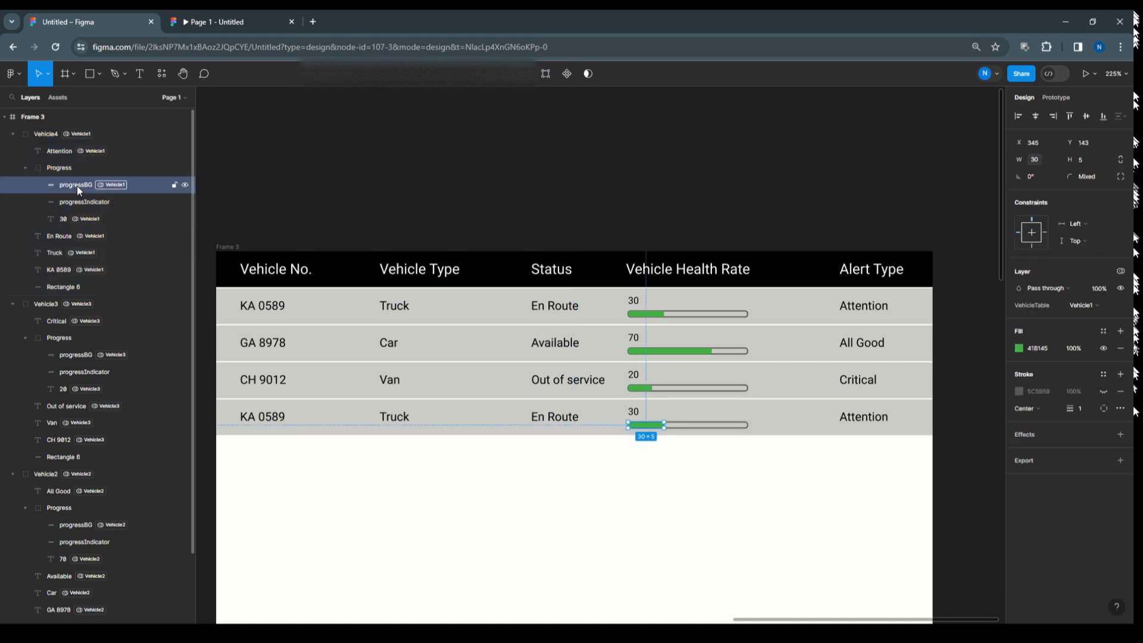
click(75, 201)
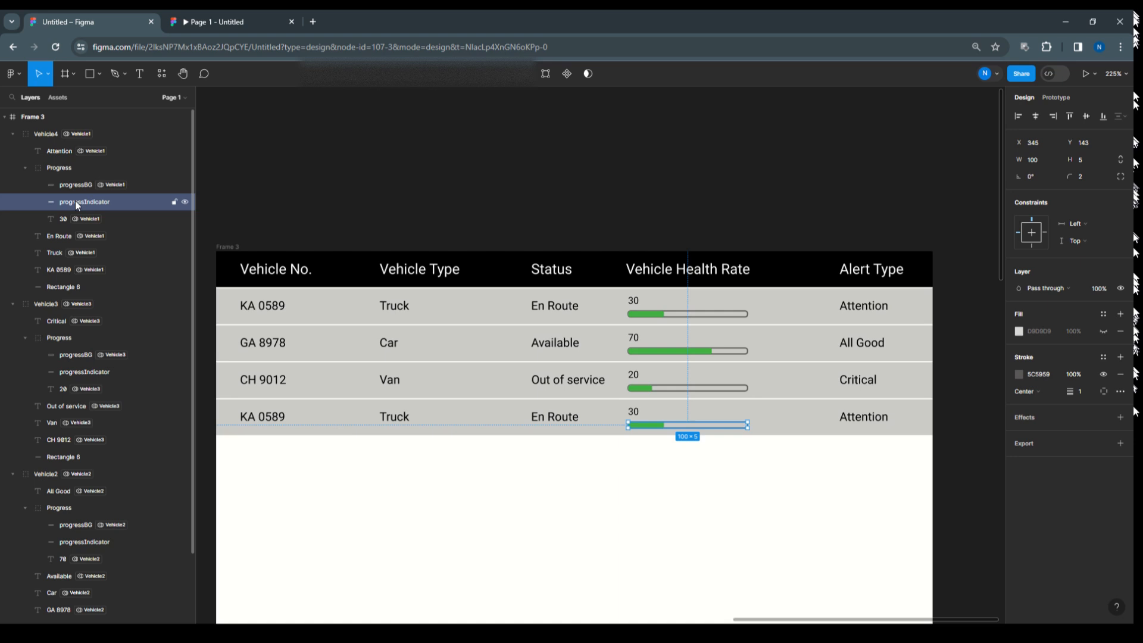
click(73, 183)
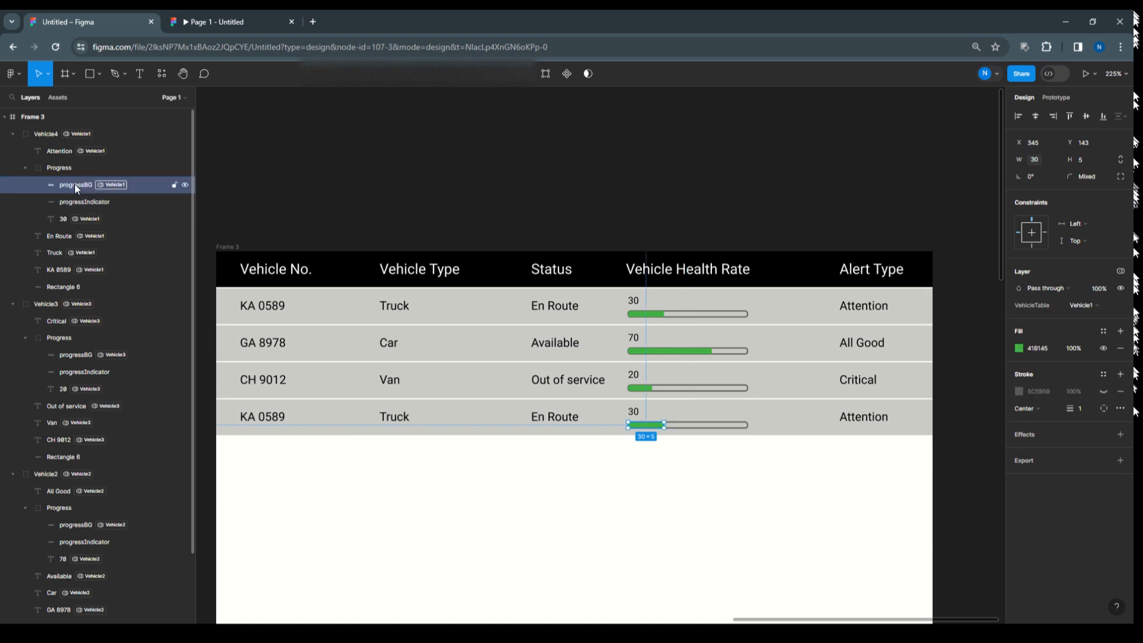
click(127, 269)
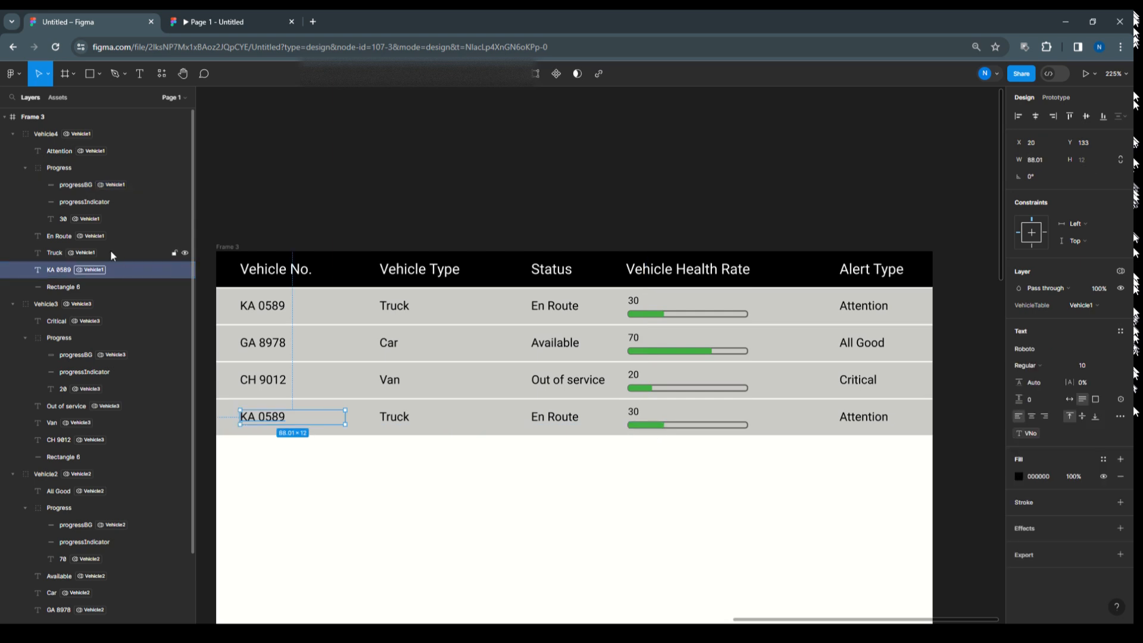
shift+click(126, 252)
shift+click(122, 235)
shift+click(117, 219)
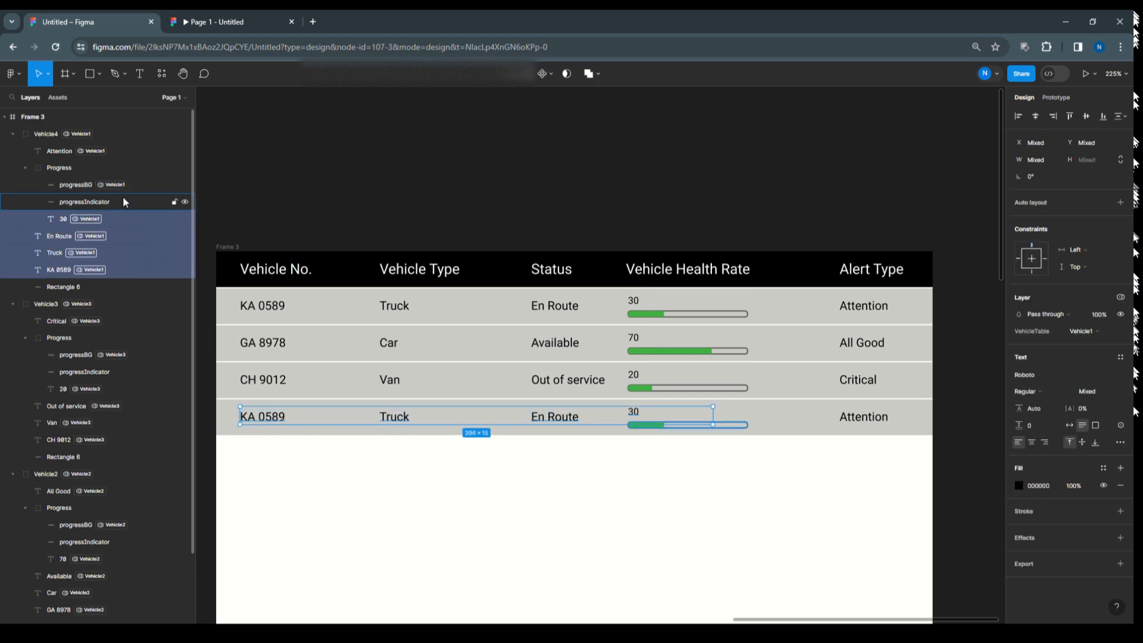
shift+click(134, 180)
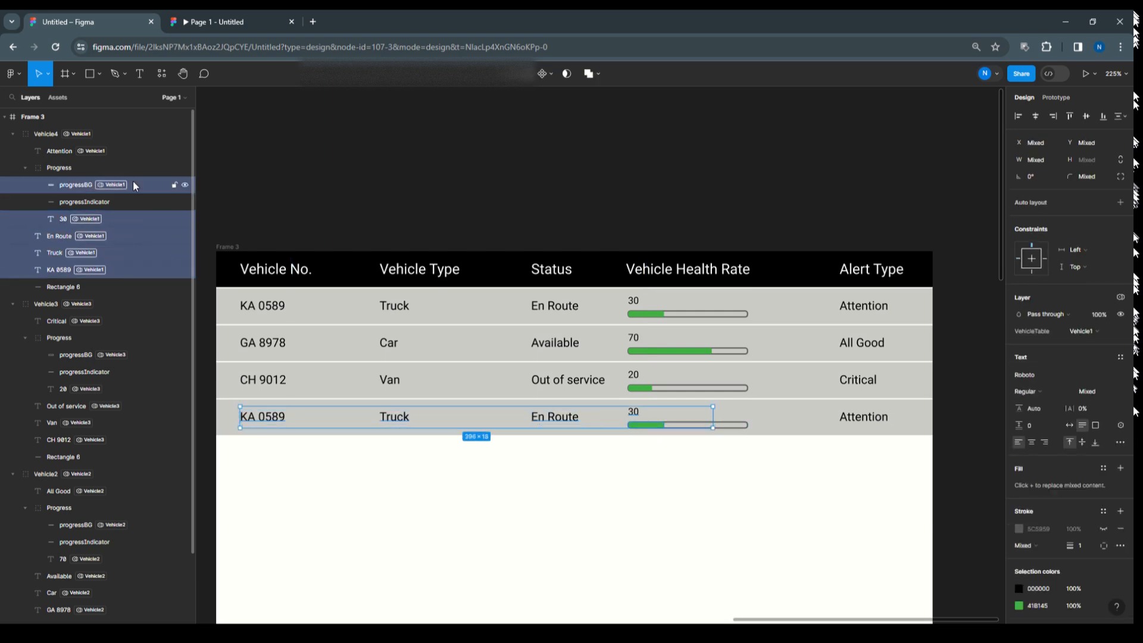
shift+click(117, 151)
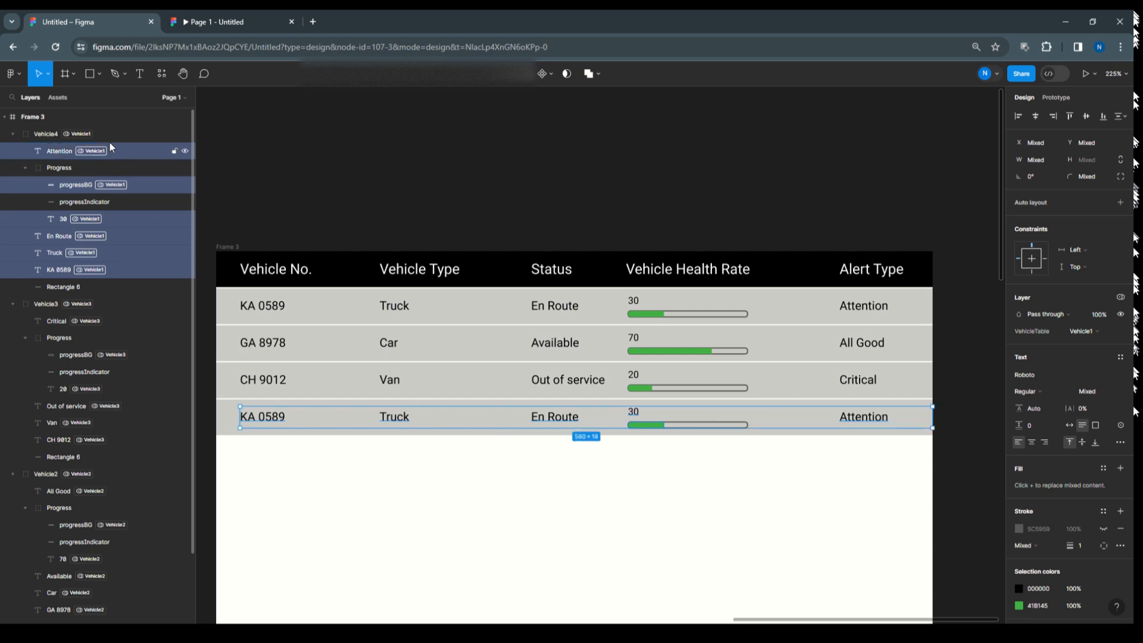
click(109, 137)
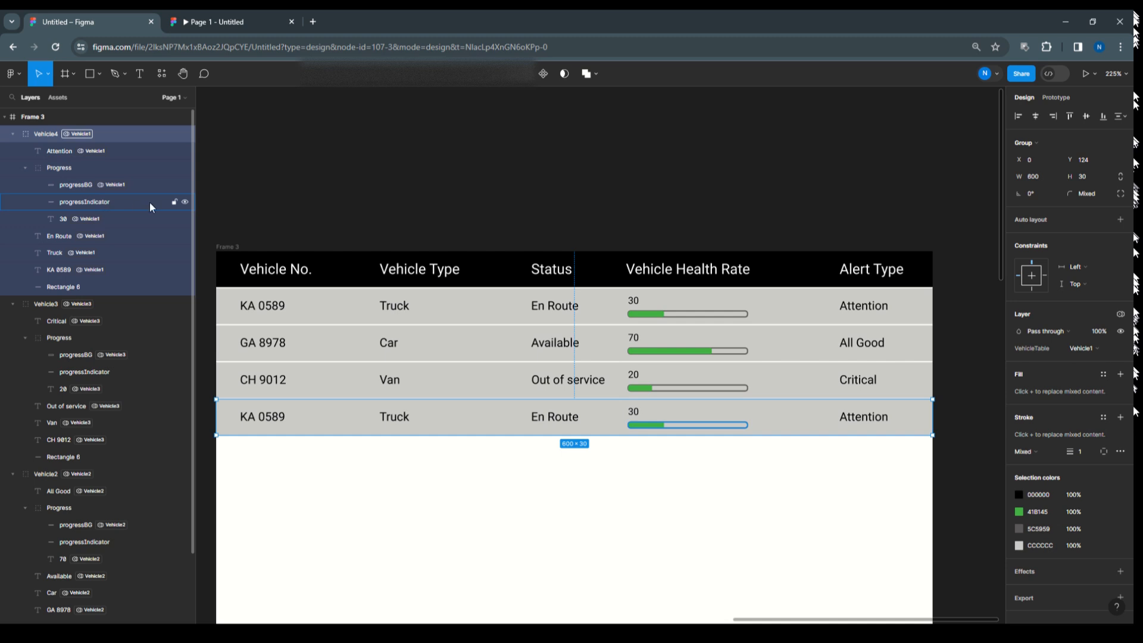
click(66, 201)
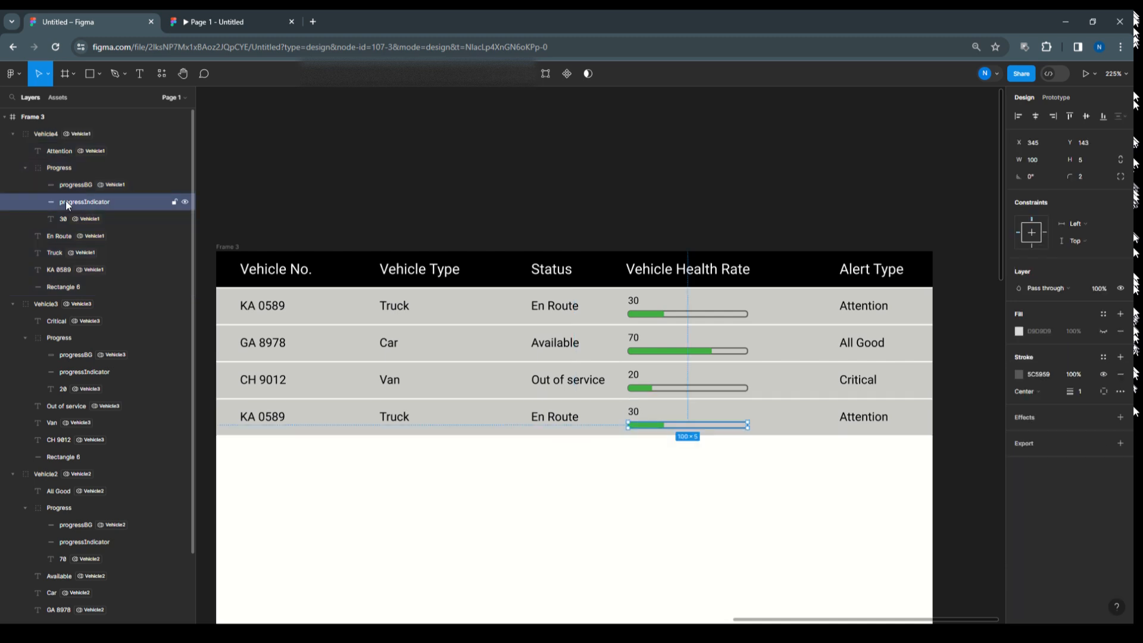
Set the VehicleTable mode to Vehicle4 on the five texts and the progressBG bar inside the Vehicle4 row.
click(73, 266)
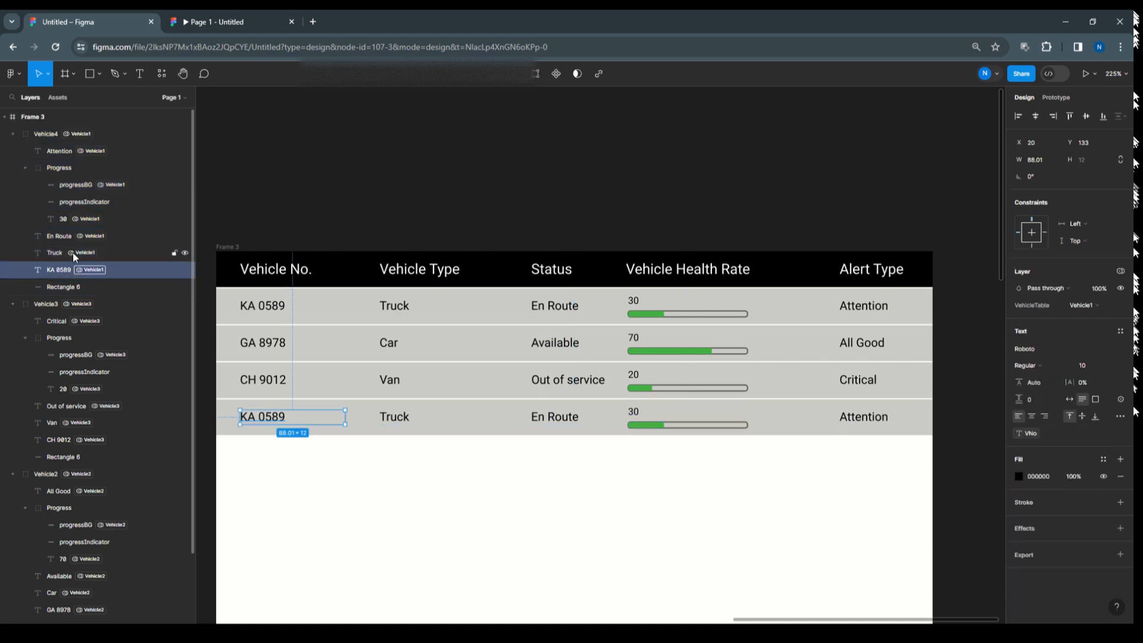
shift+click(73, 253)
shift+click(78, 237)
shift+click(82, 219)
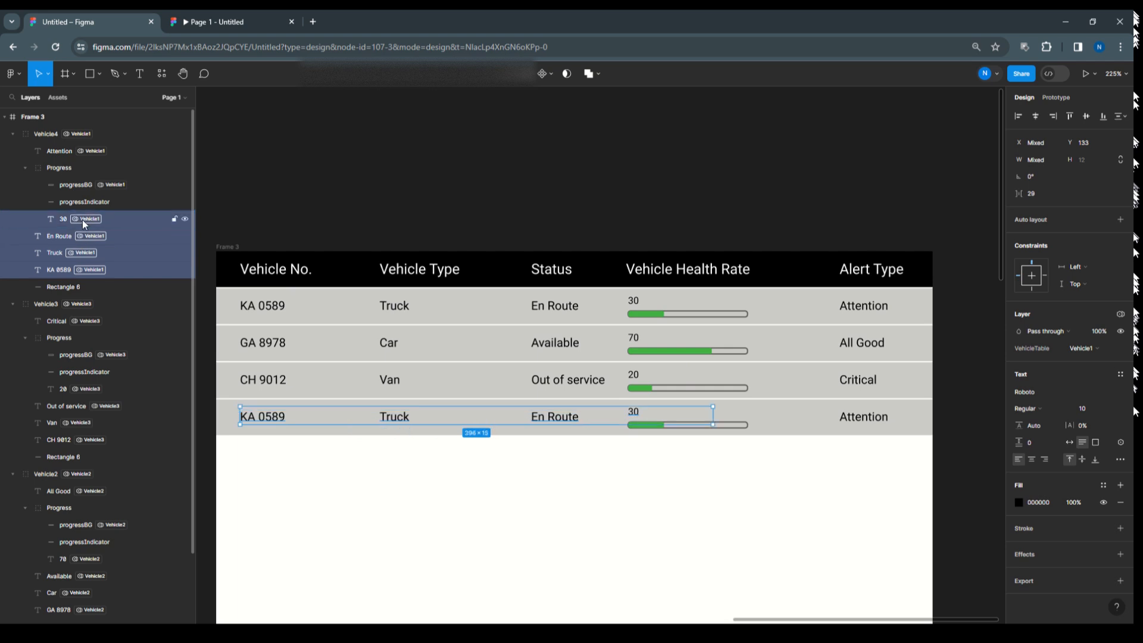
shift+click(97, 184)
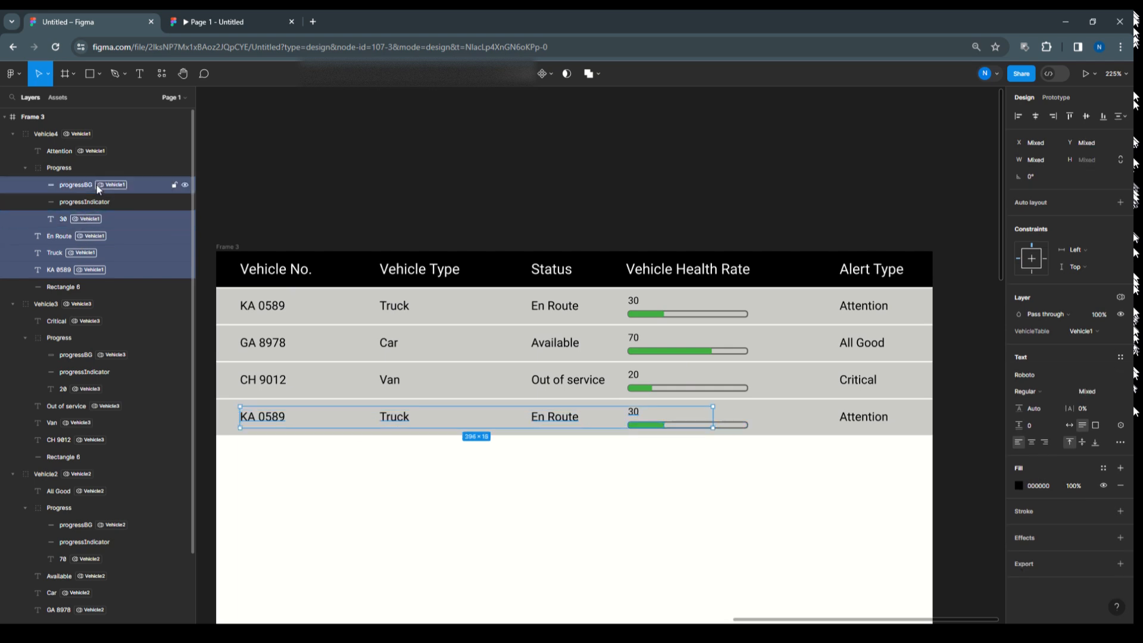
shift+click(75, 150)
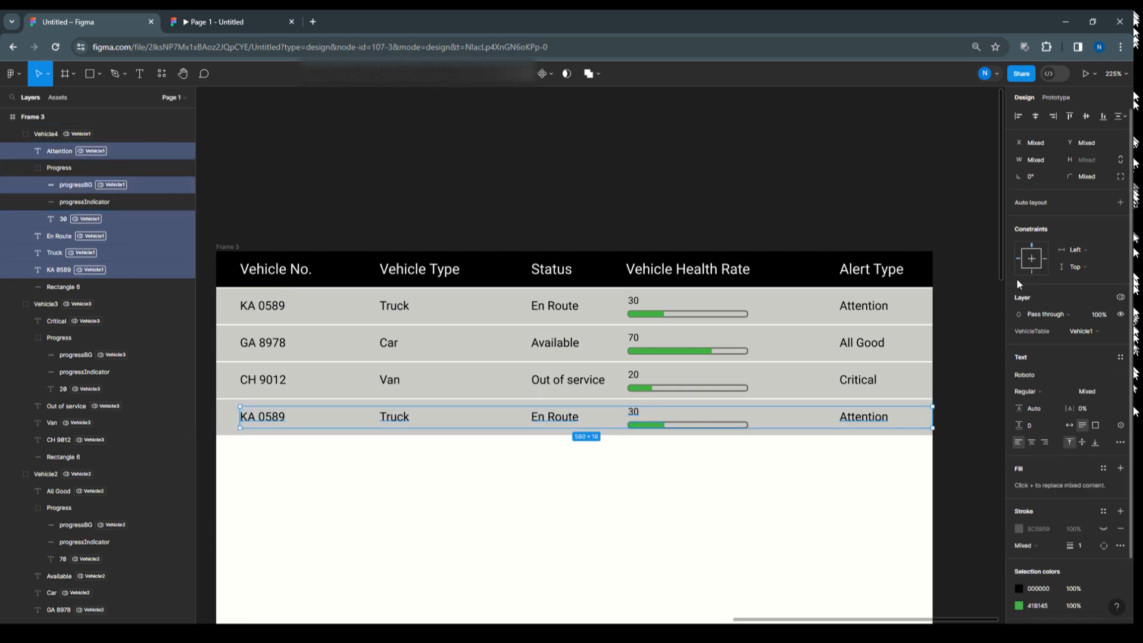
click(1120, 297)
mouse_move(1088, 331)
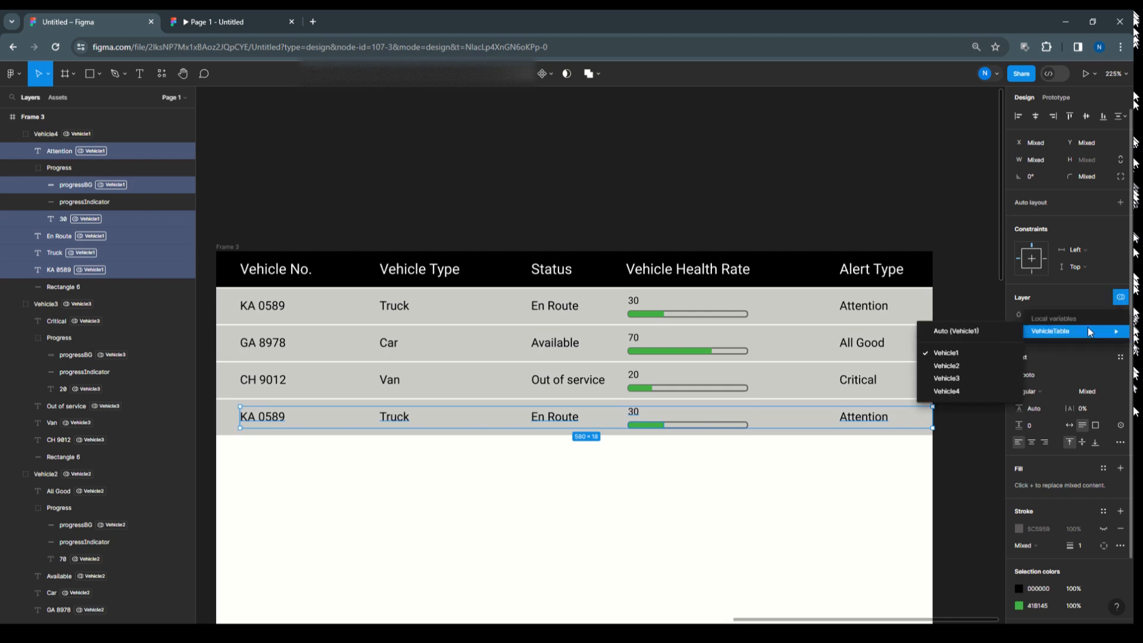
click(948, 391)
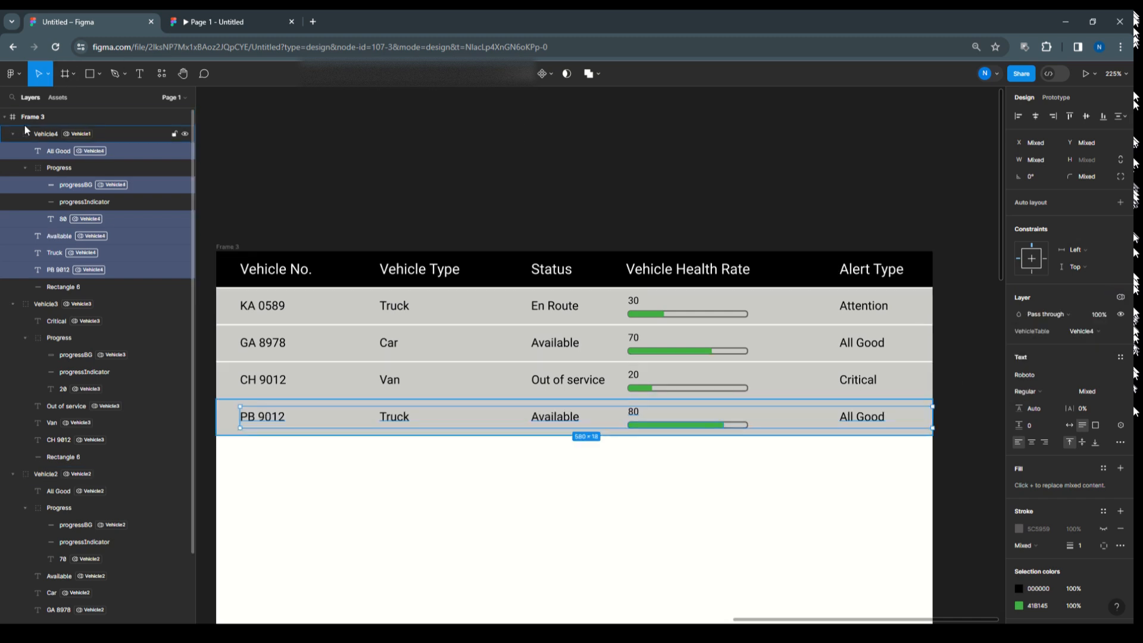
Set the VehicleTable variable mode of the whole Vehicle4 row group to Vehicle4.
click(60, 134)
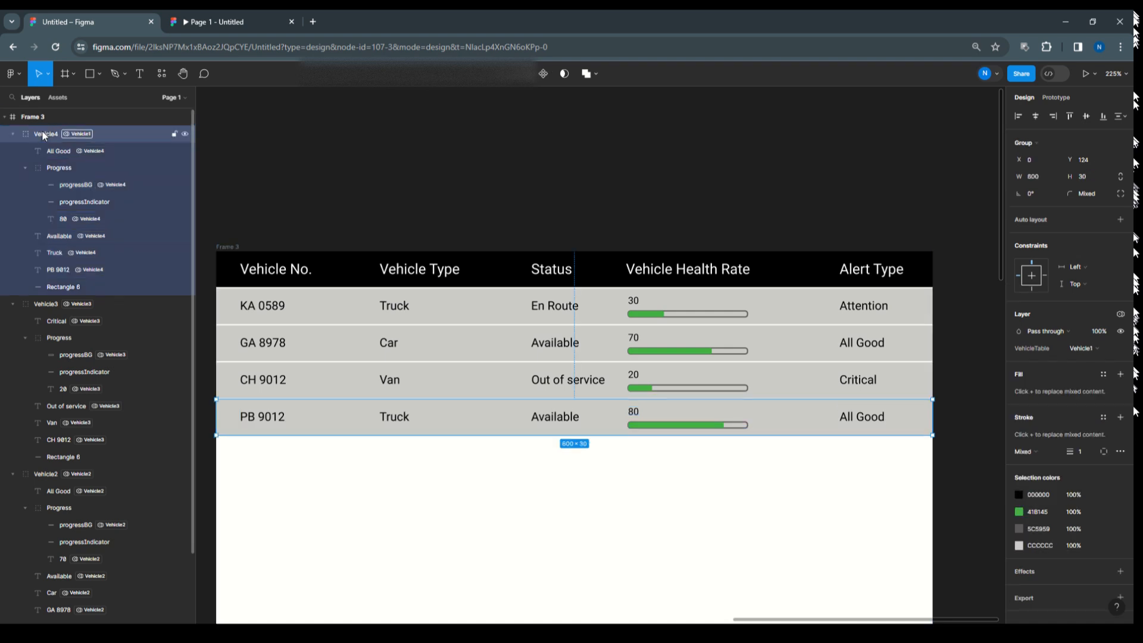
click(1120, 316)
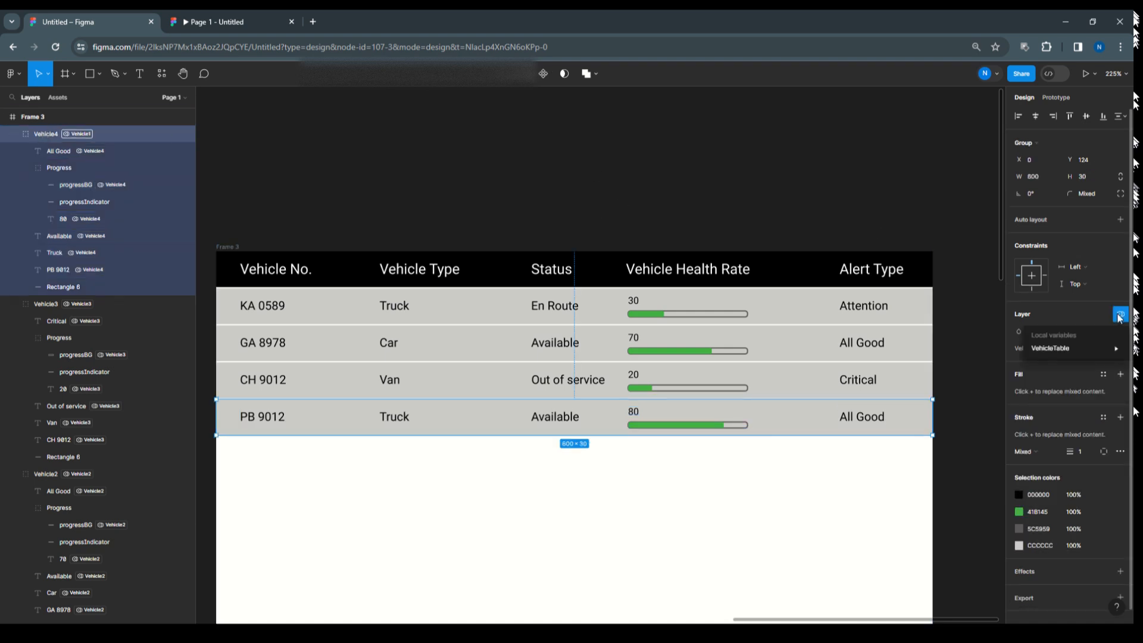
mouse_move(1077, 348)
click(963, 411)
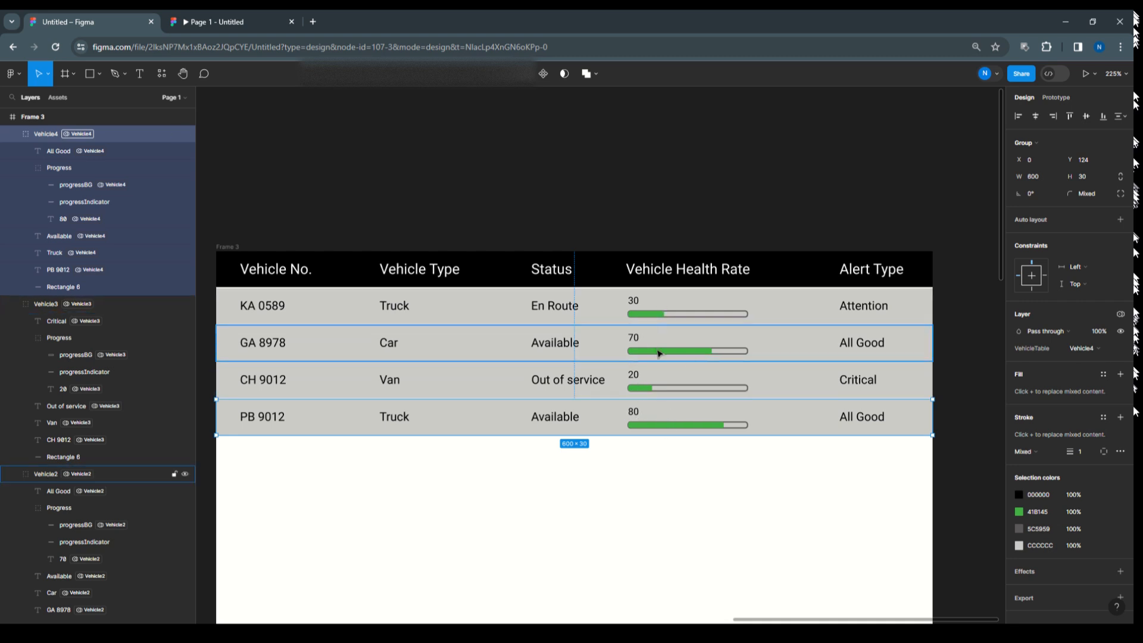
Change the fill of the progressBG bar in the Vehicle1 row to the dark yellow document color A4830B.
double_click(658, 427)
click(656, 426)
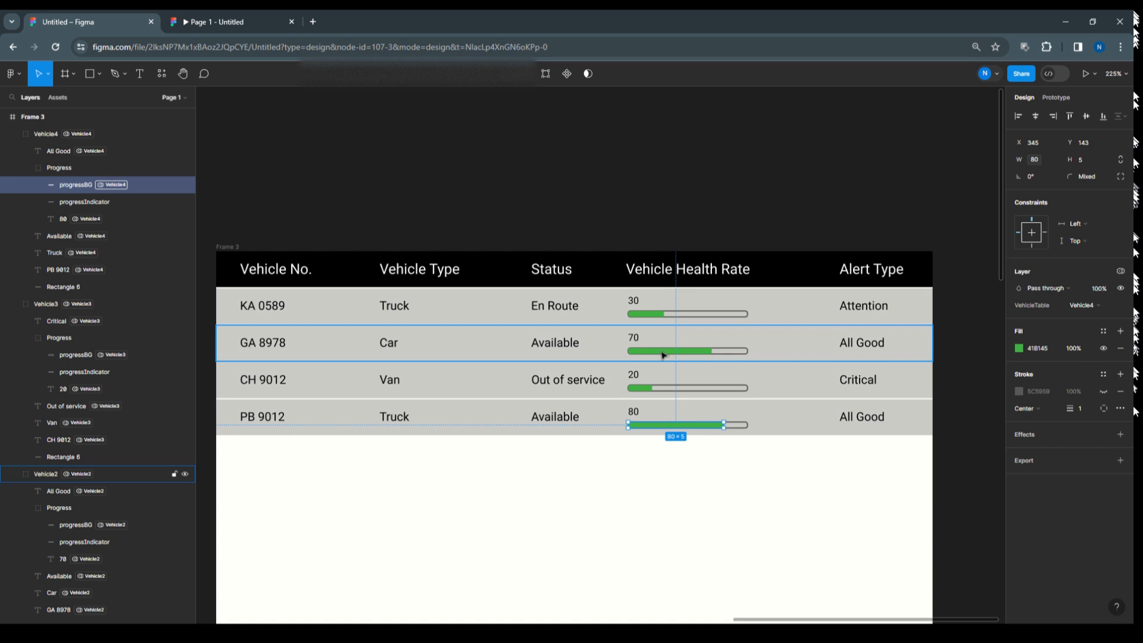
click(649, 317)
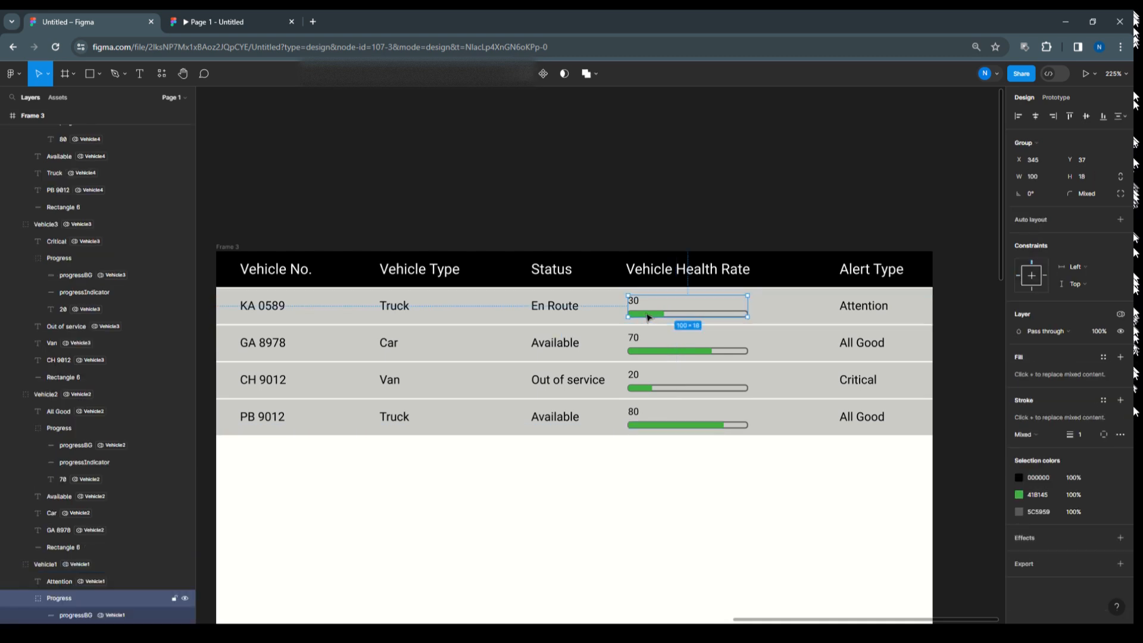
double_click(648, 315)
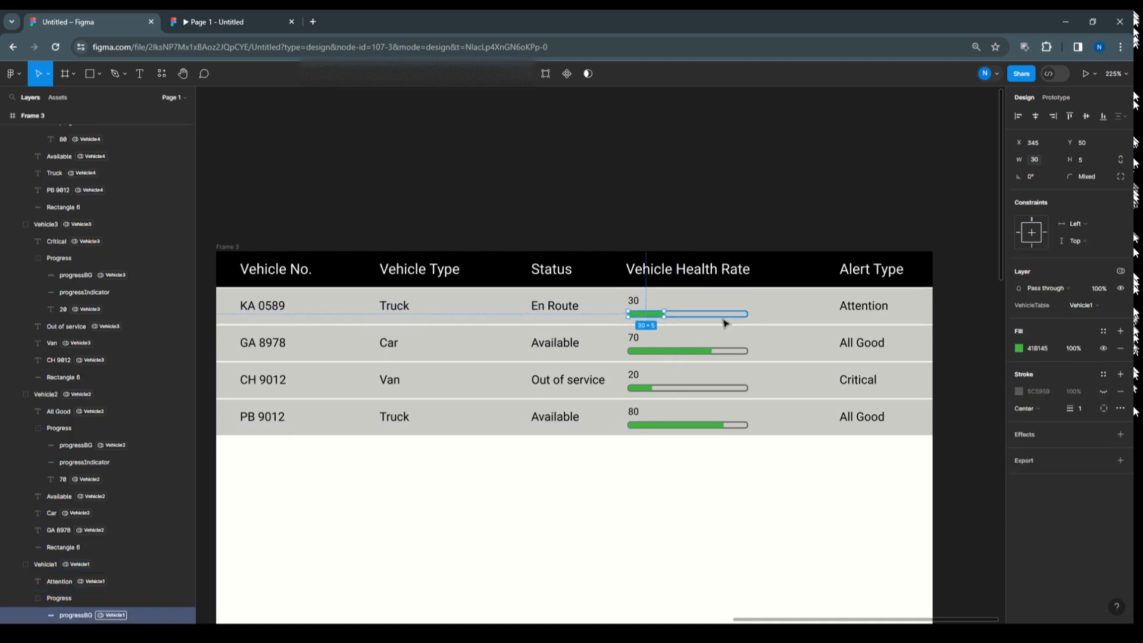
click(1017, 348)
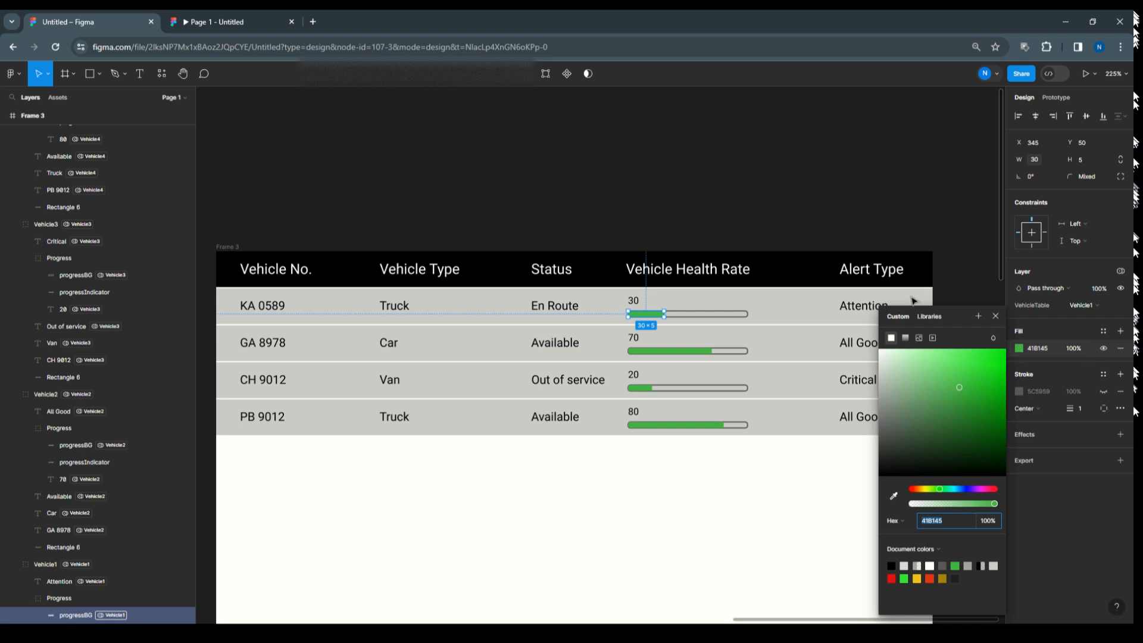
click(916, 578)
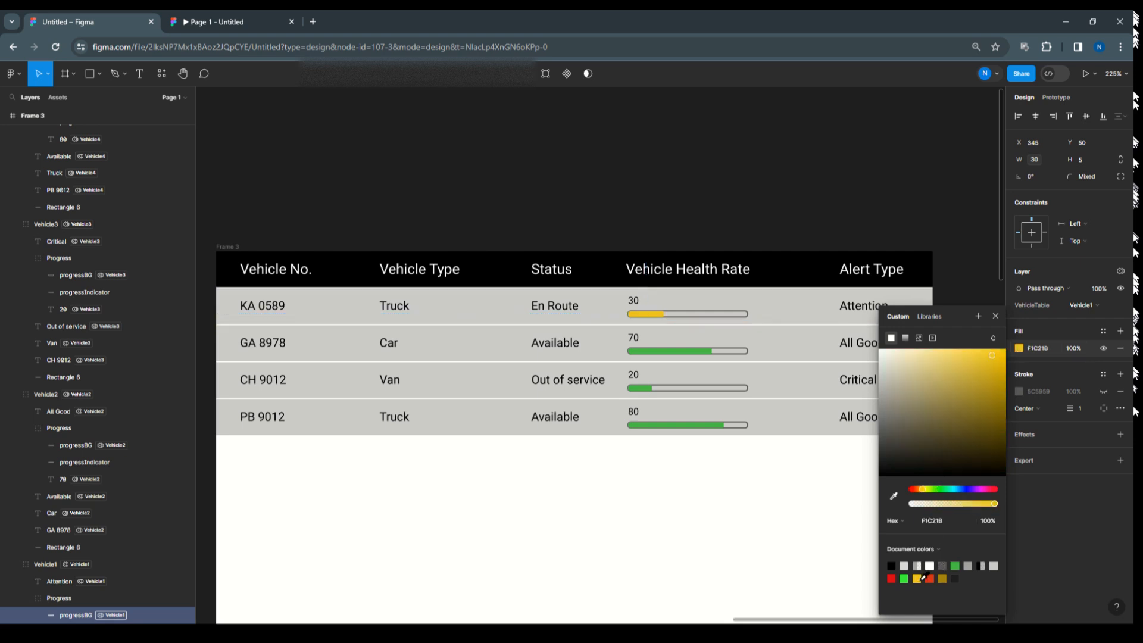
click(942, 578)
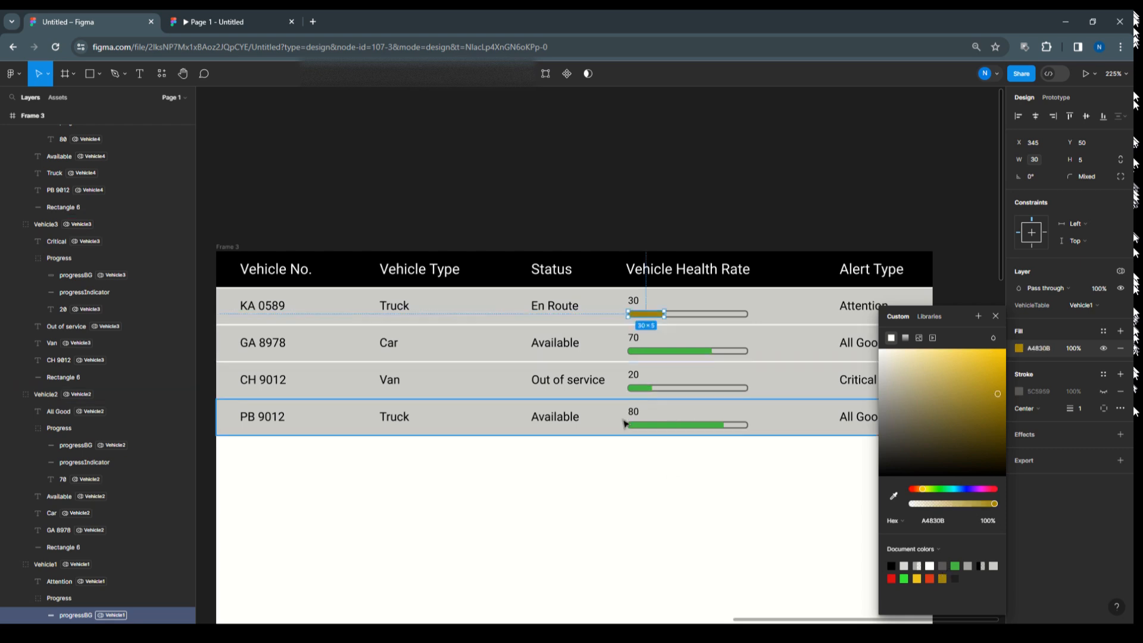
Change the fill of the progressBG bar in the Vehicle3 row to the red document color E31111.
click(645, 390)
double_click(646, 390)
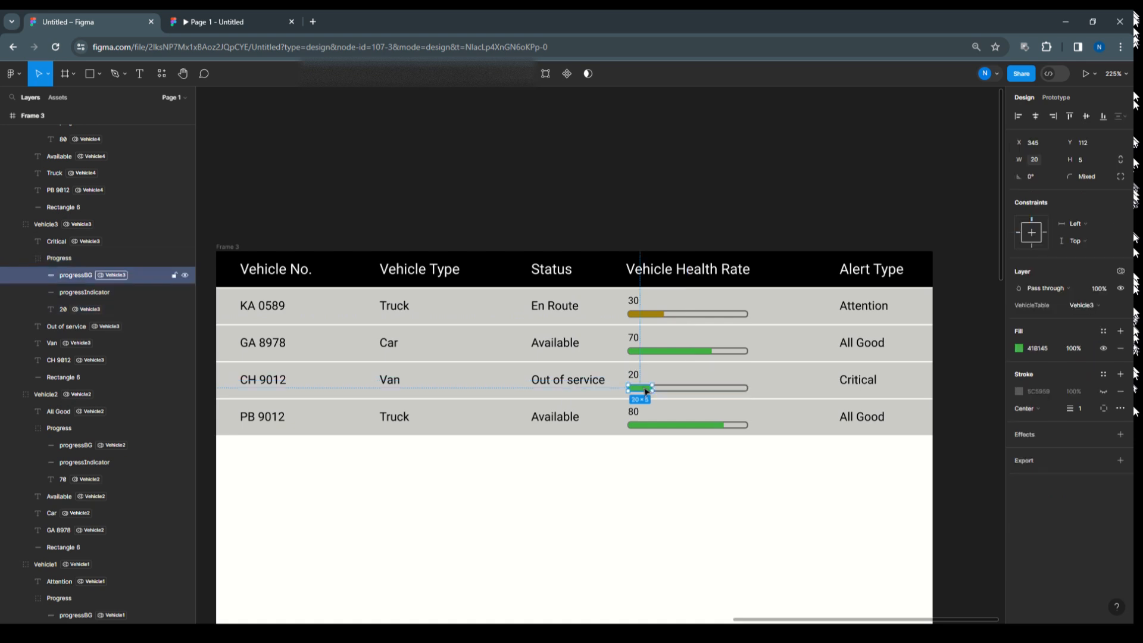
click(1018, 349)
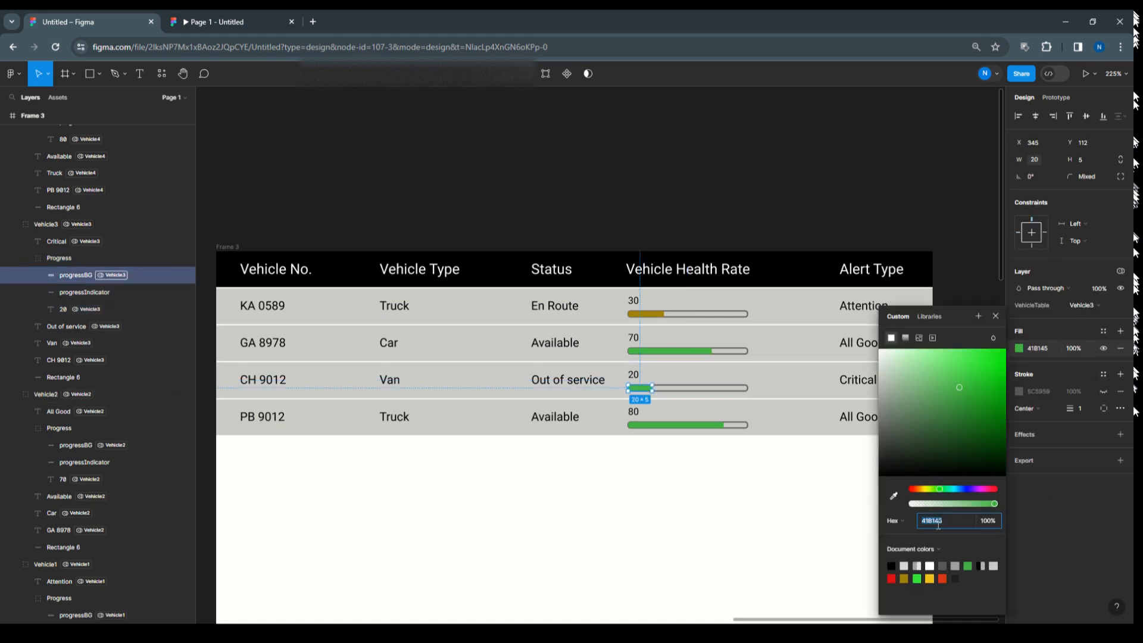
click(891, 578)
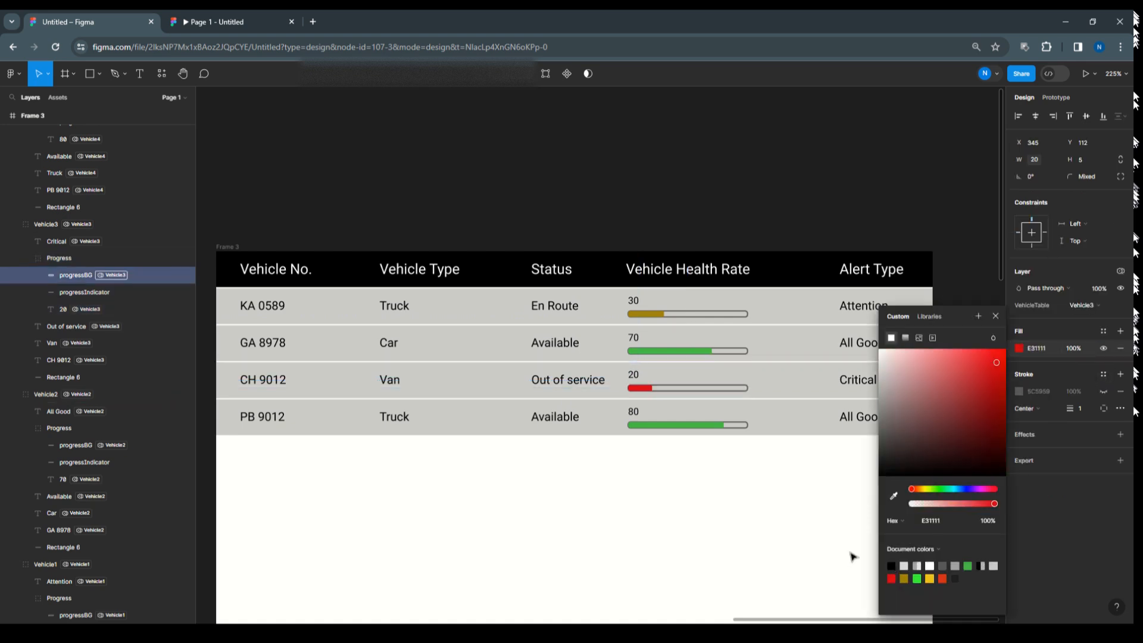
click(793, 488)
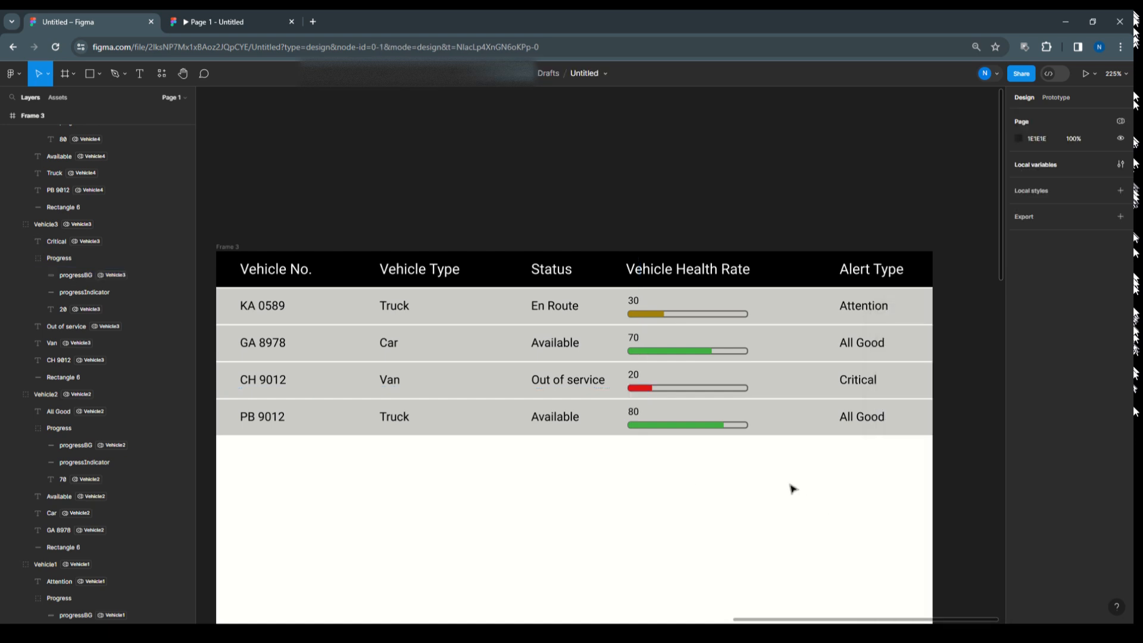
Change the fill of the Attention text in the Vehicle1 row to the dark yellow document color A4830B.
double_click(867, 307)
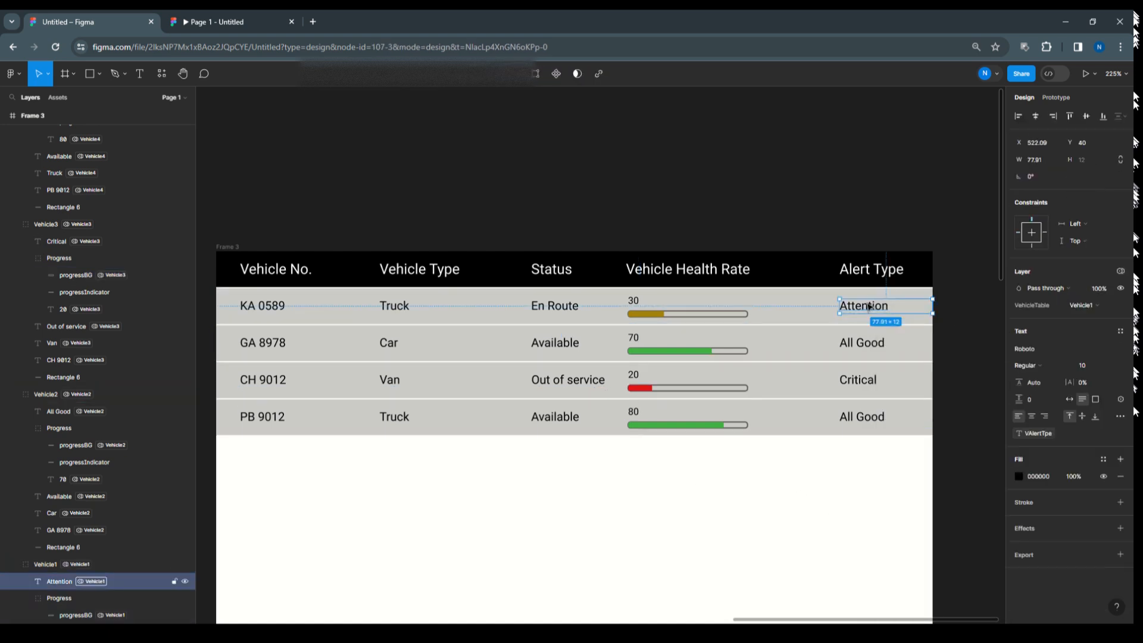
click(1019, 476)
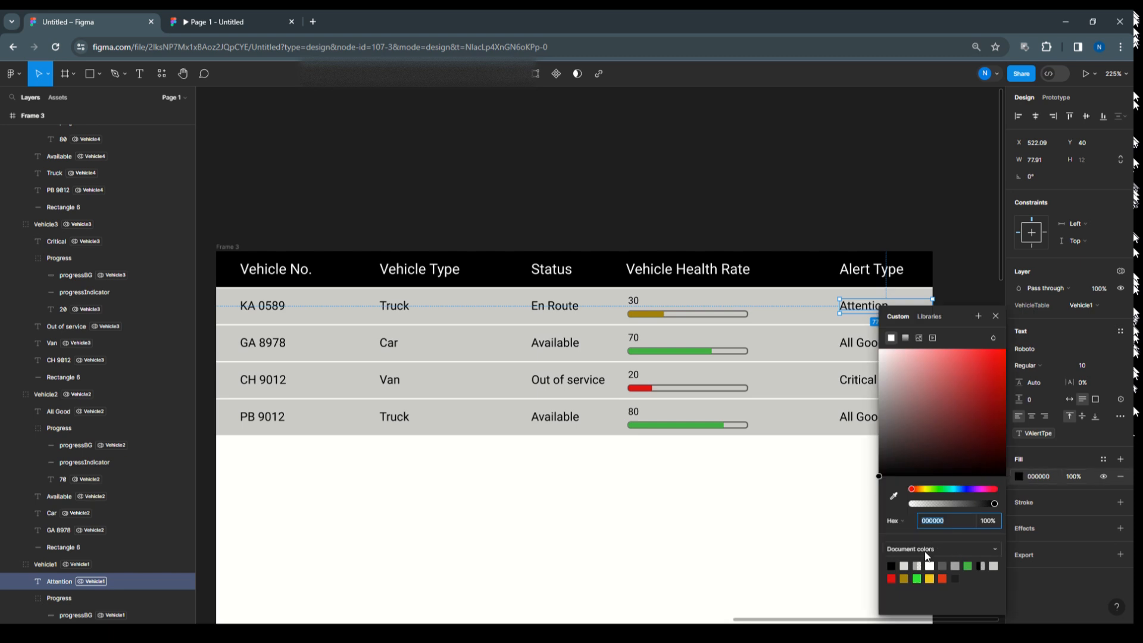
click(904, 578)
Change the fill of the All Good texts in the Vehicle2 and Vehicle4 rows to the green document color 41B145.
click(864, 342)
click(864, 343)
click(1019, 477)
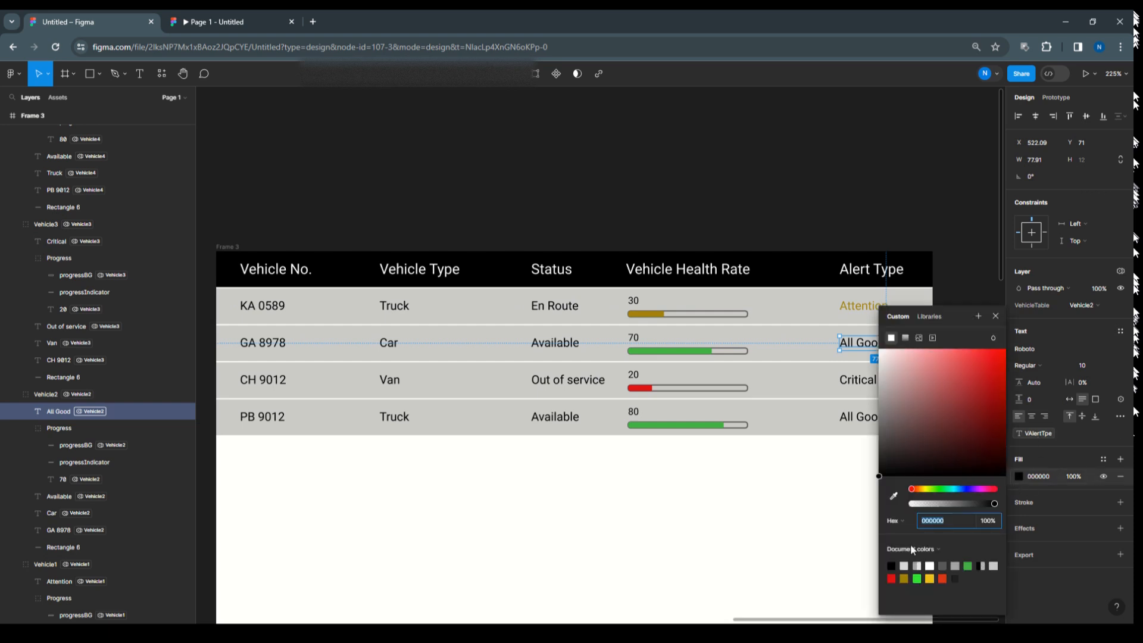
click(968, 566)
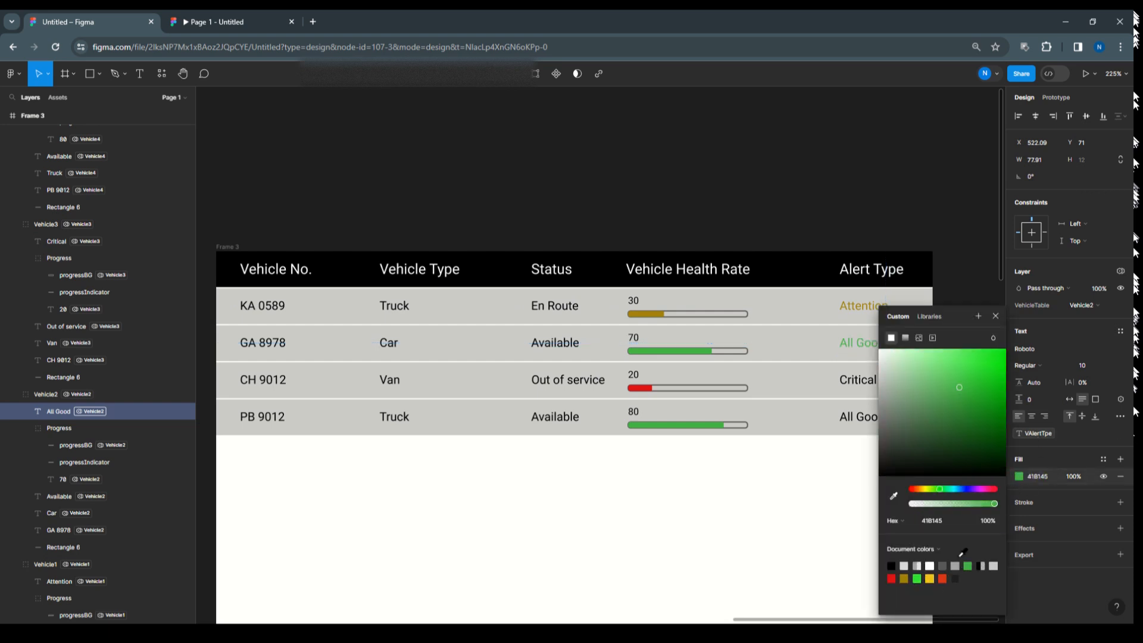
double_click(855, 421)
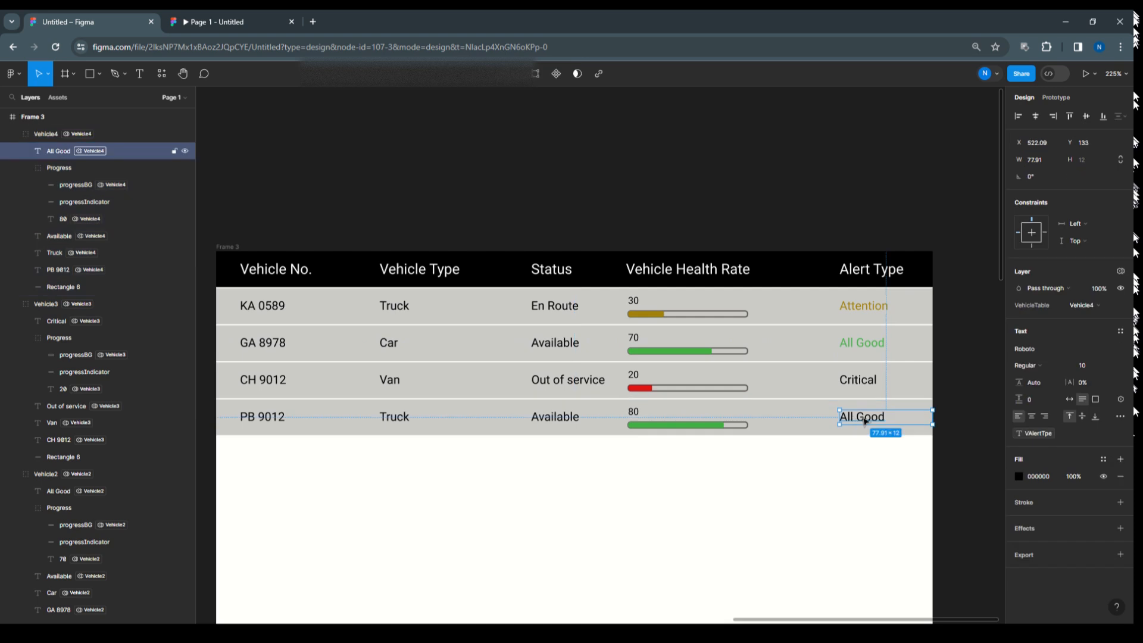
click(1019, 476)
click(966, 565)
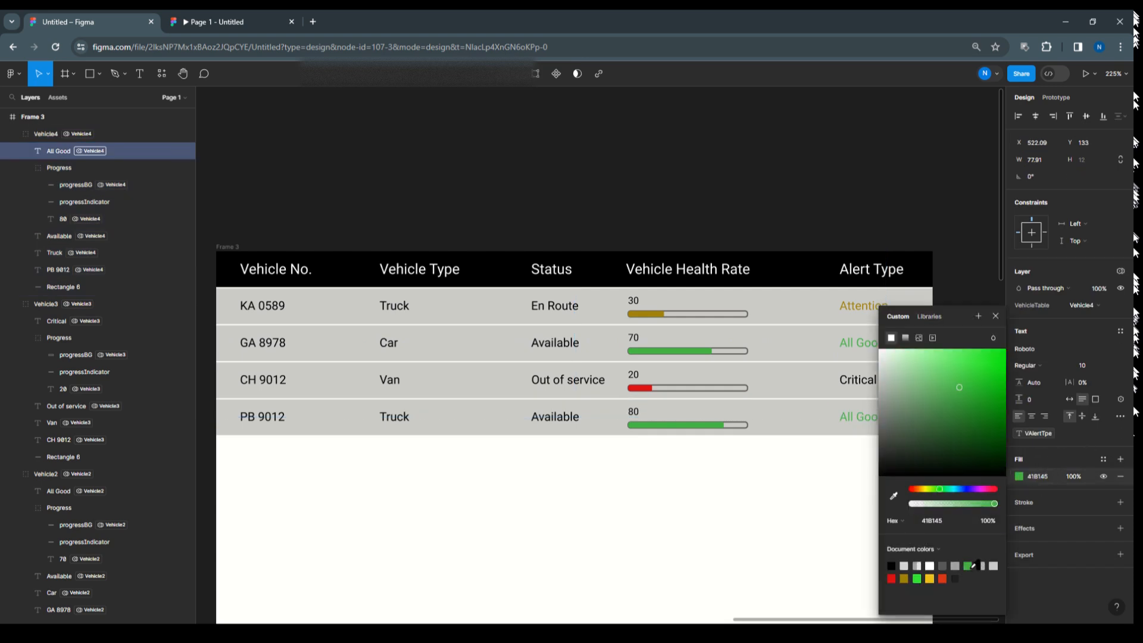
Change the fill of the Critical text in the Vehicle3 row to the red document color.
click(861, 387)
click(861, 387)
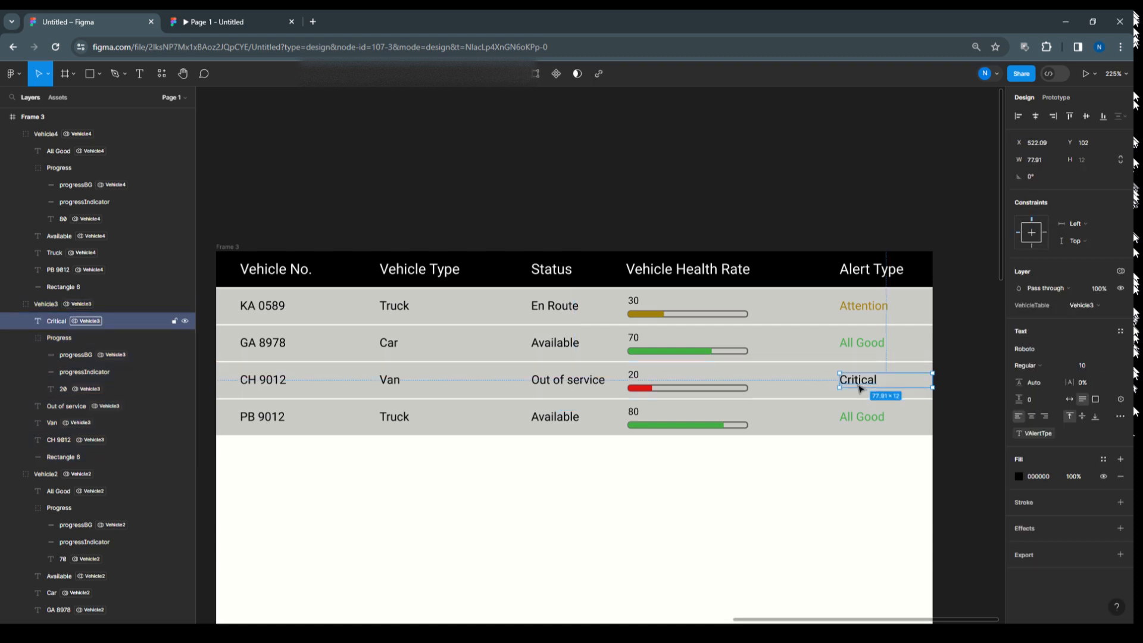
click(1019, 476)
click(891, 575)
click(812, 519)
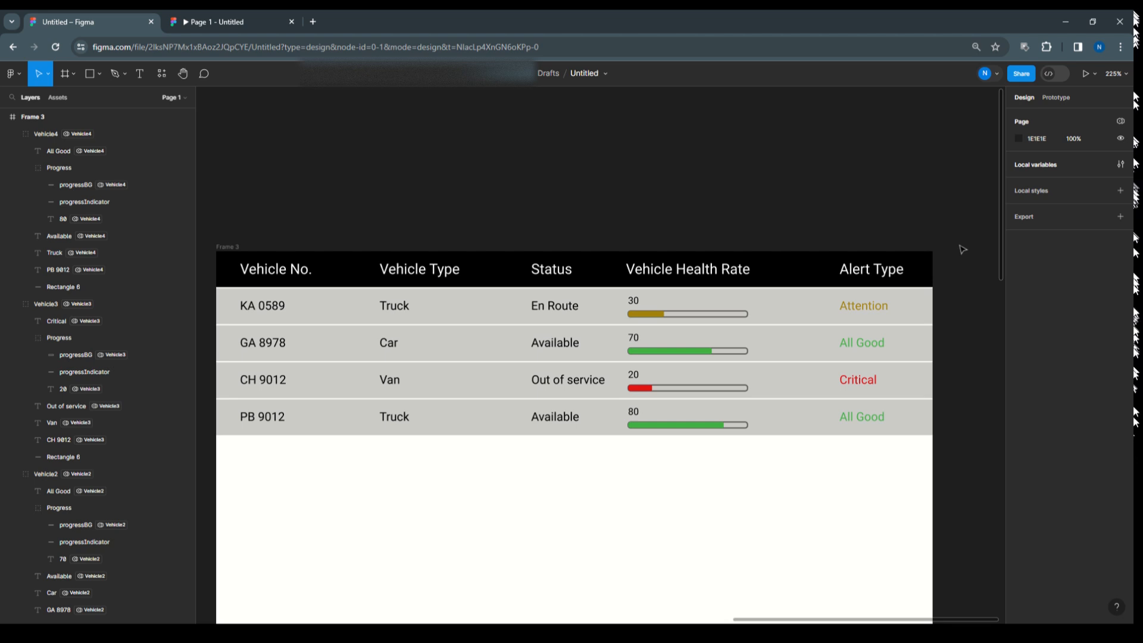
Move the table header and all four vehicle rows down 70 px within Frame 3.
drag(946, 245, 335, 456)
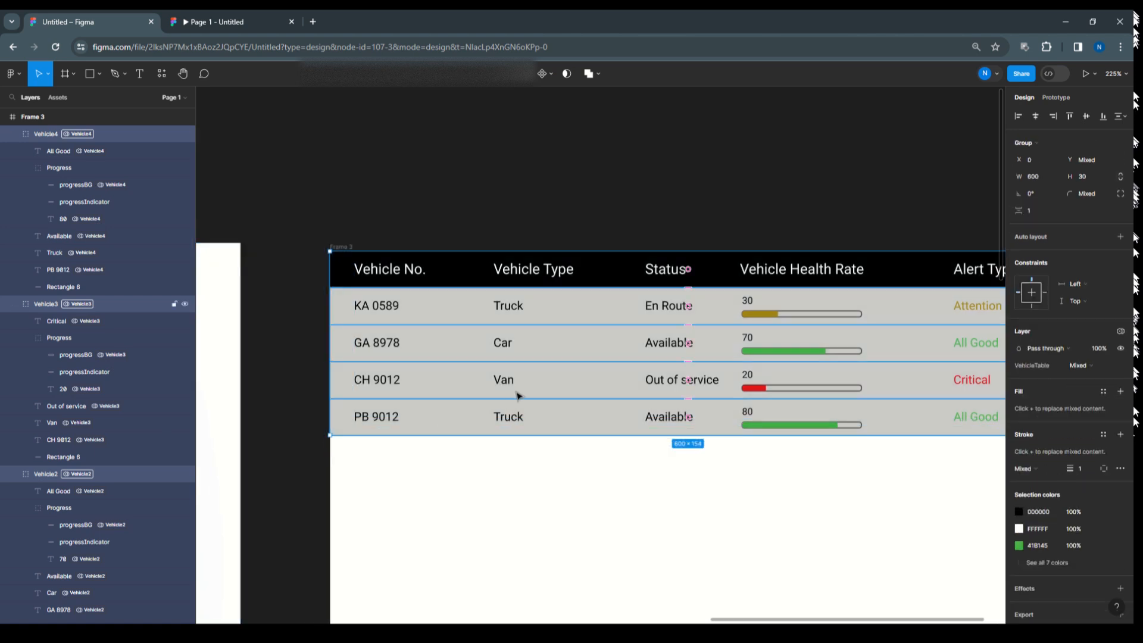
key(shift+Down)
key(shift+Down)
key(shift+Down)
key(shift+Down)
key(shift+Down)
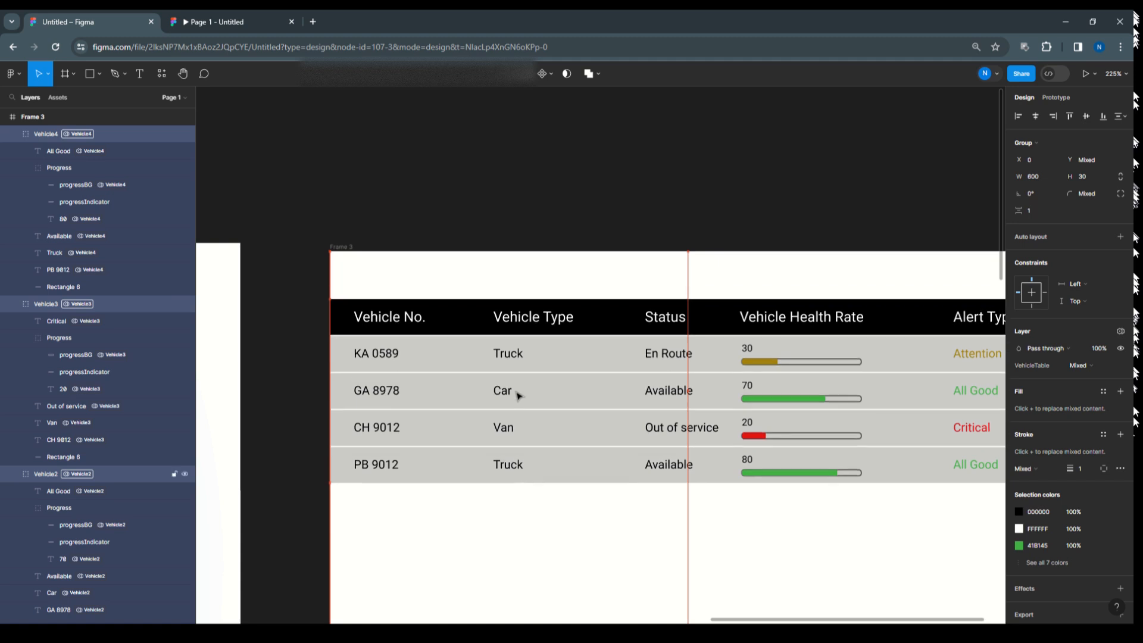
key(shift+Down)
key(shift+Down)
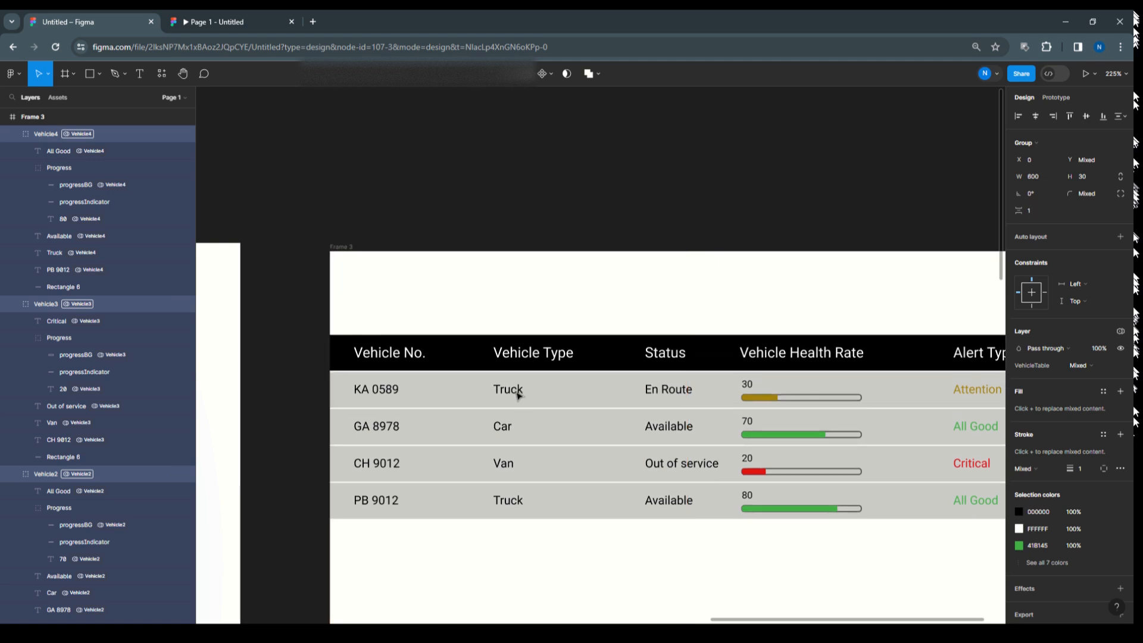
drag(477, 198, 411, 121)
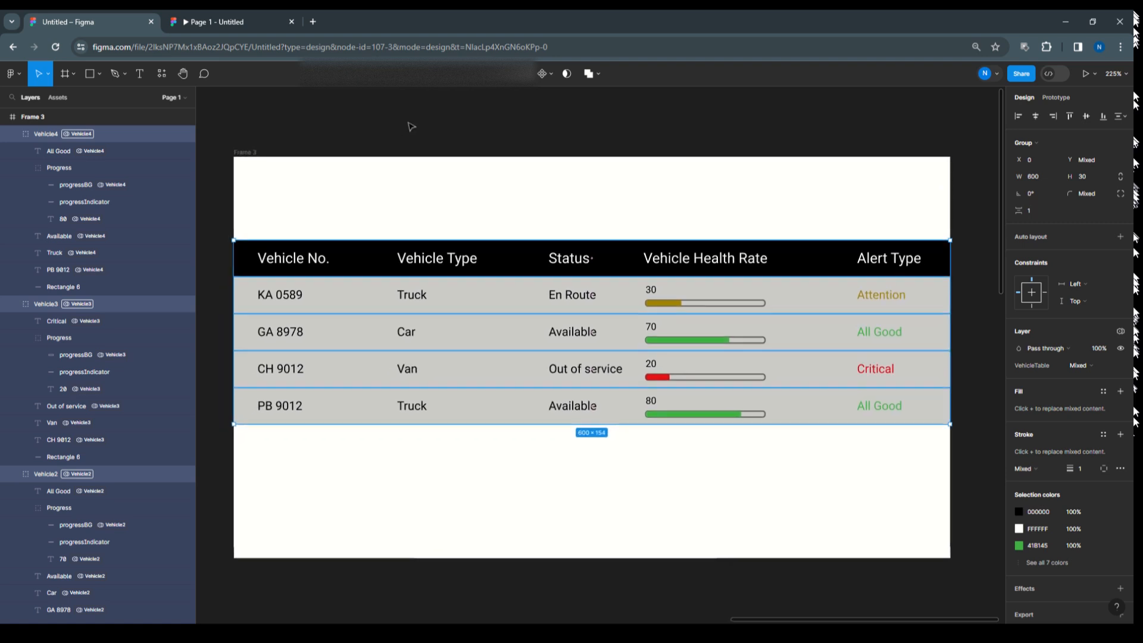
Collapse the Vehicle1, Vehicle2, Vehicle3 and Vehicle4 groups in the layer list.
click(329, 303)
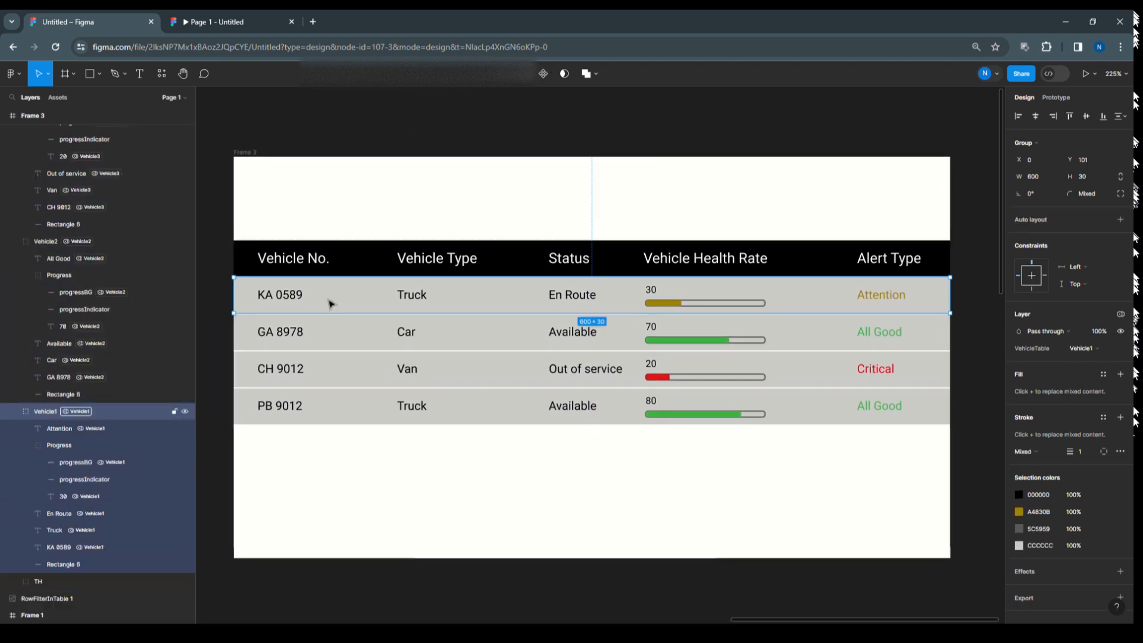
click(12, 412)
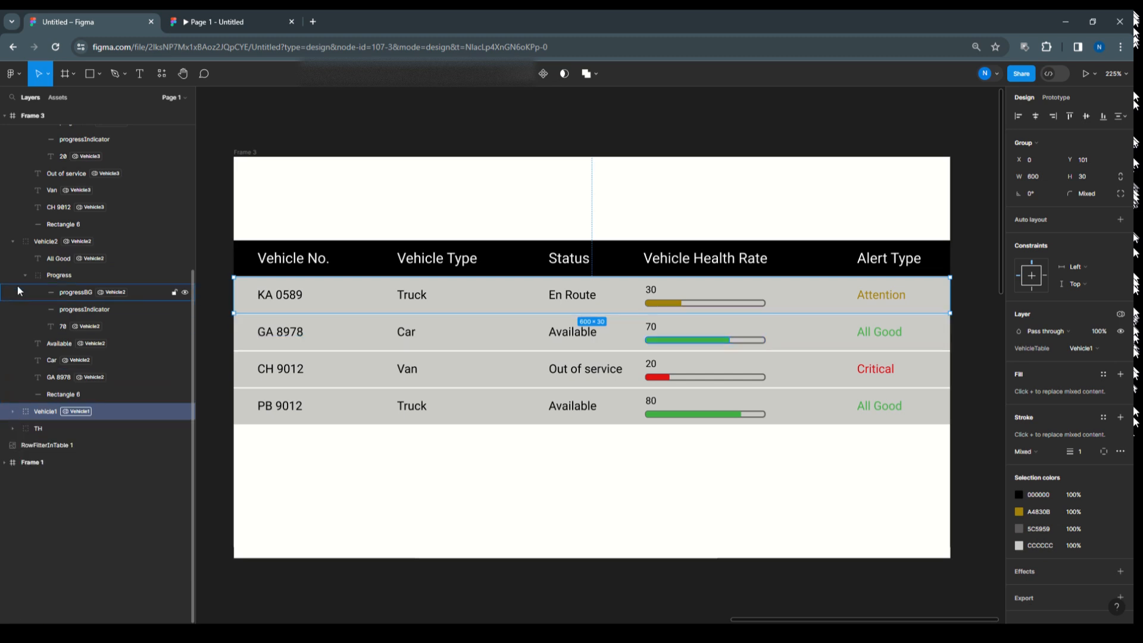
click(13, 242)
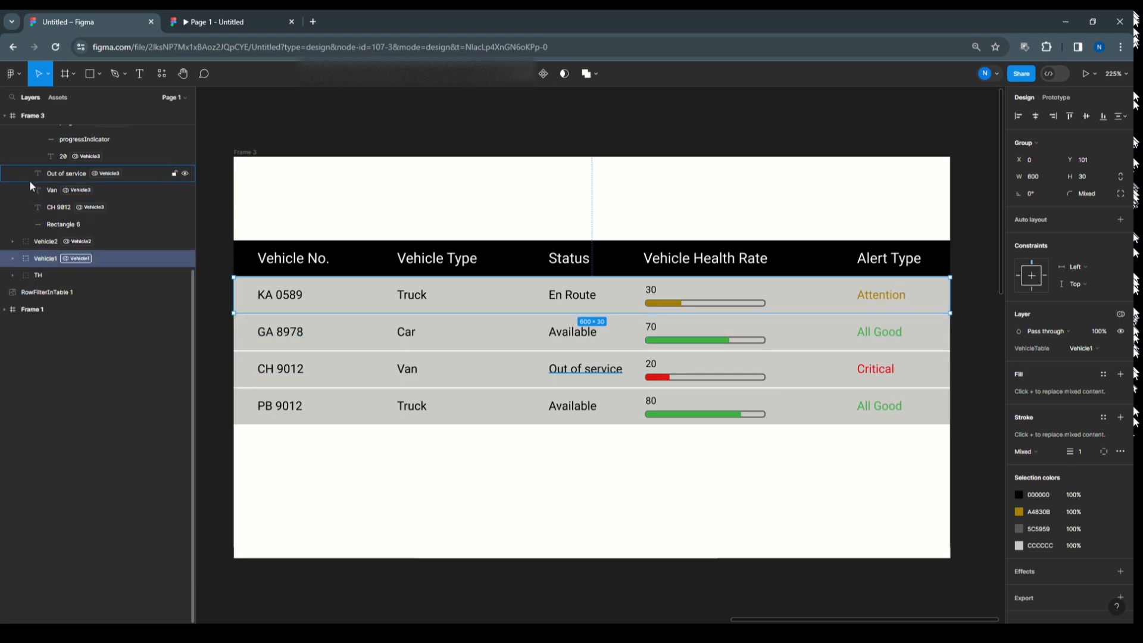
scroll(31, 187, up, 2)
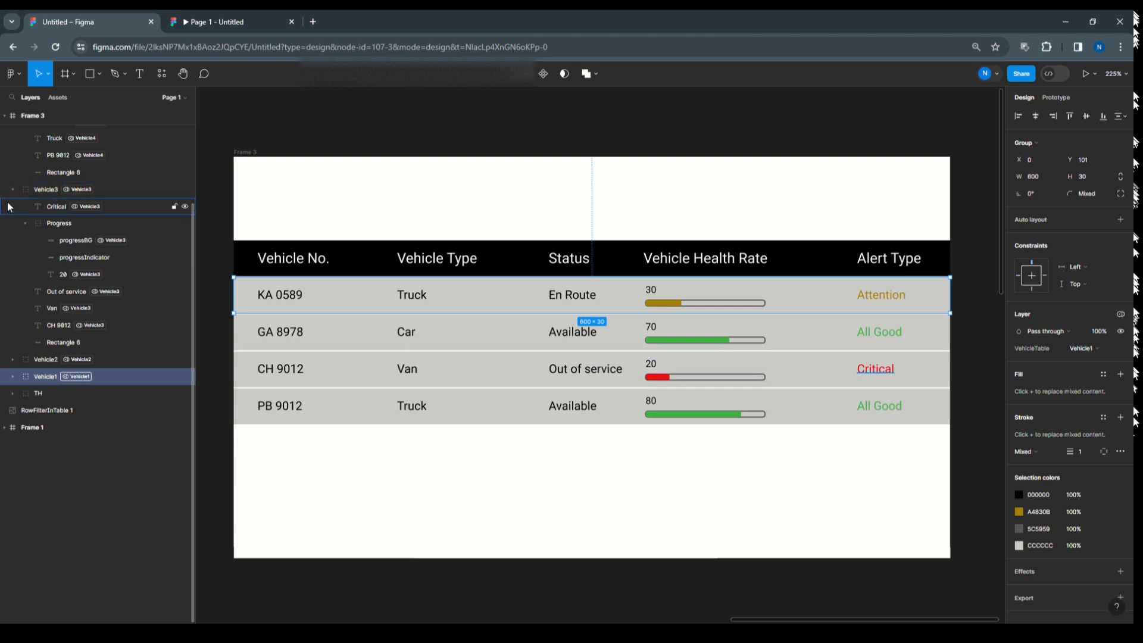
click(10, 189)
scroll(29, 201, up, 2)
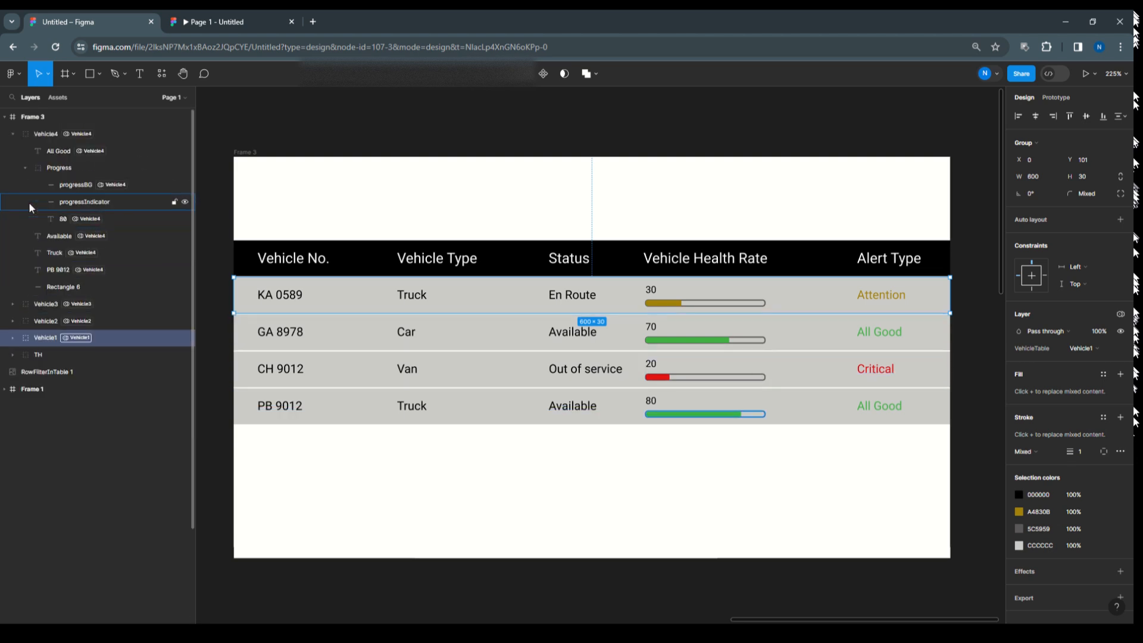
click(12, 137)
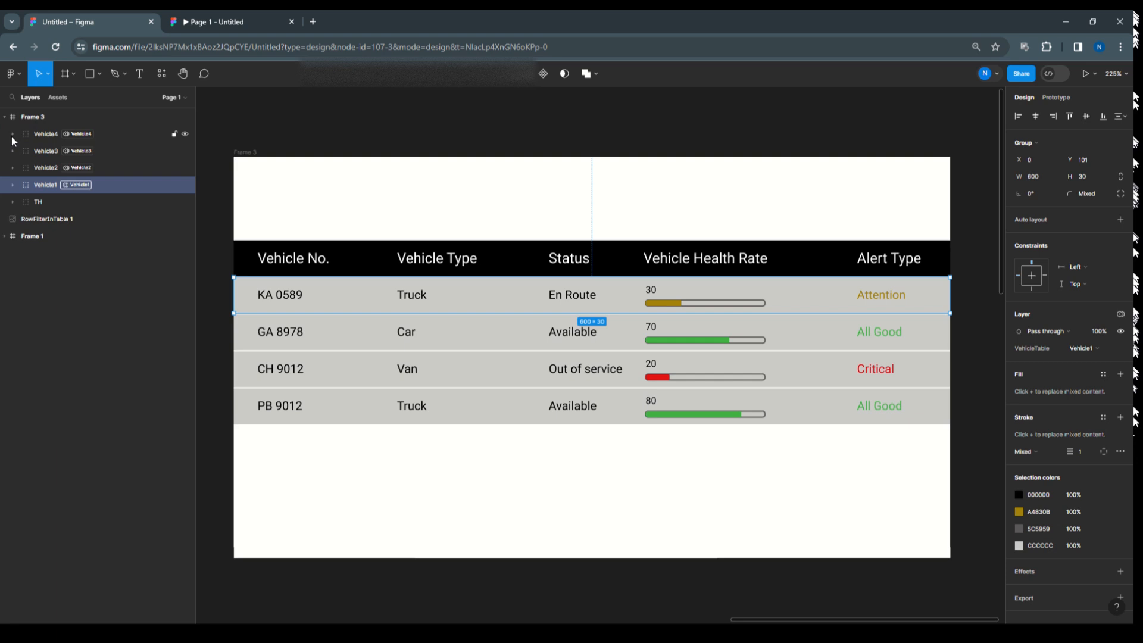
Wrap the four vehicle row groups, without the header, in one auto layout frame.
shift+click(52, 162)
shift+click(53, 155)
shift+click(47, 134)
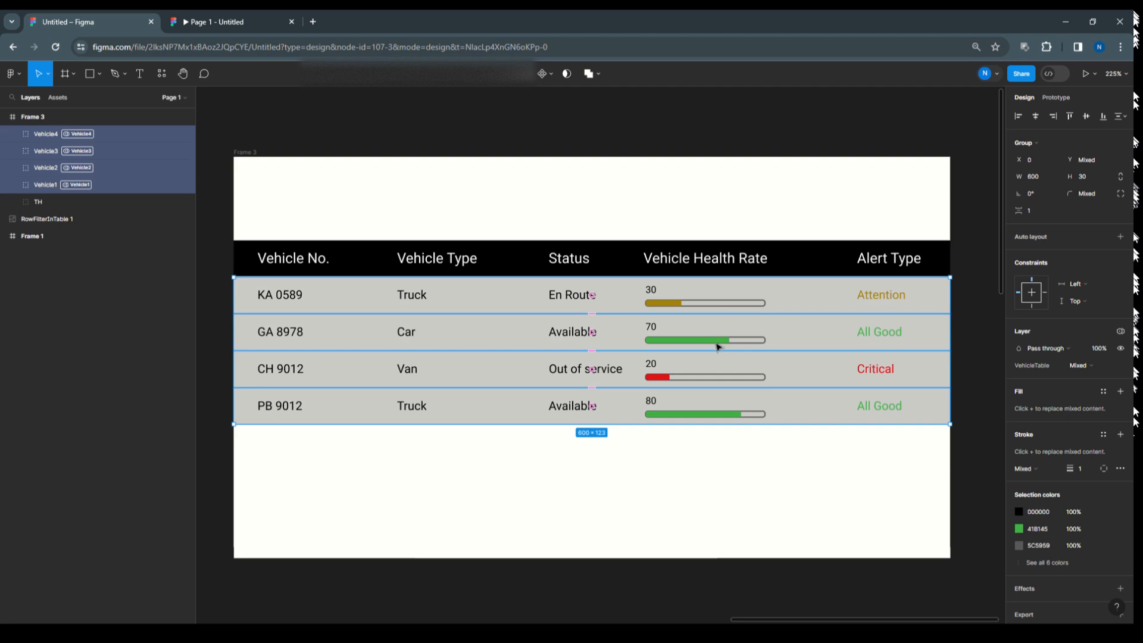
click(1036, 238)
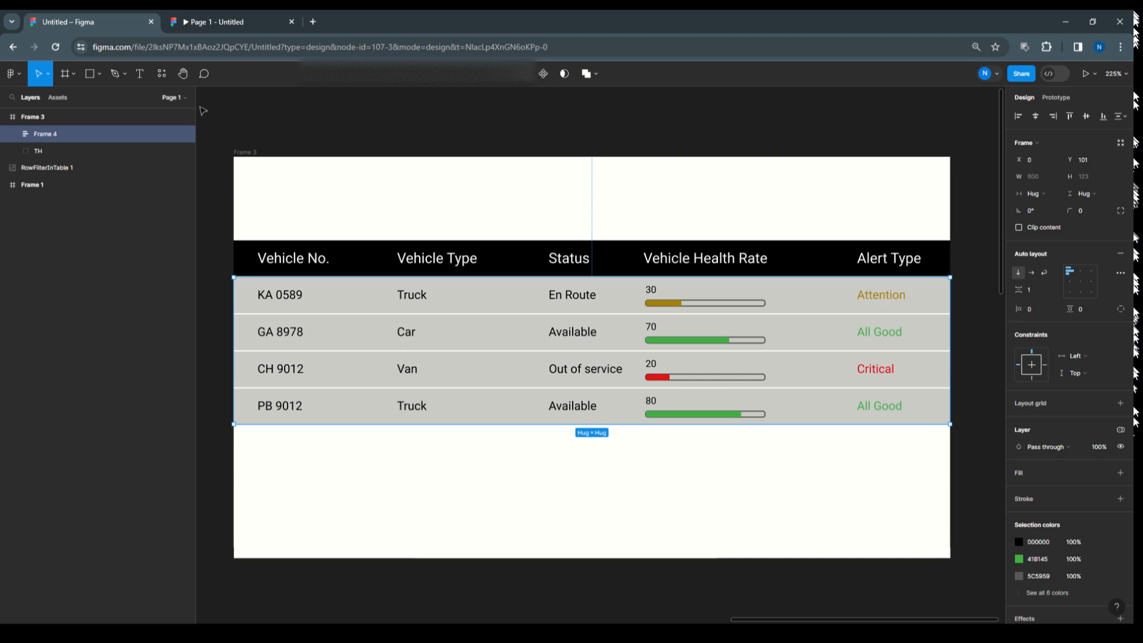
Draw a rectangle about 117 × 14 px in the blank area above the table's Vehicle No. column.
click(102, 79)
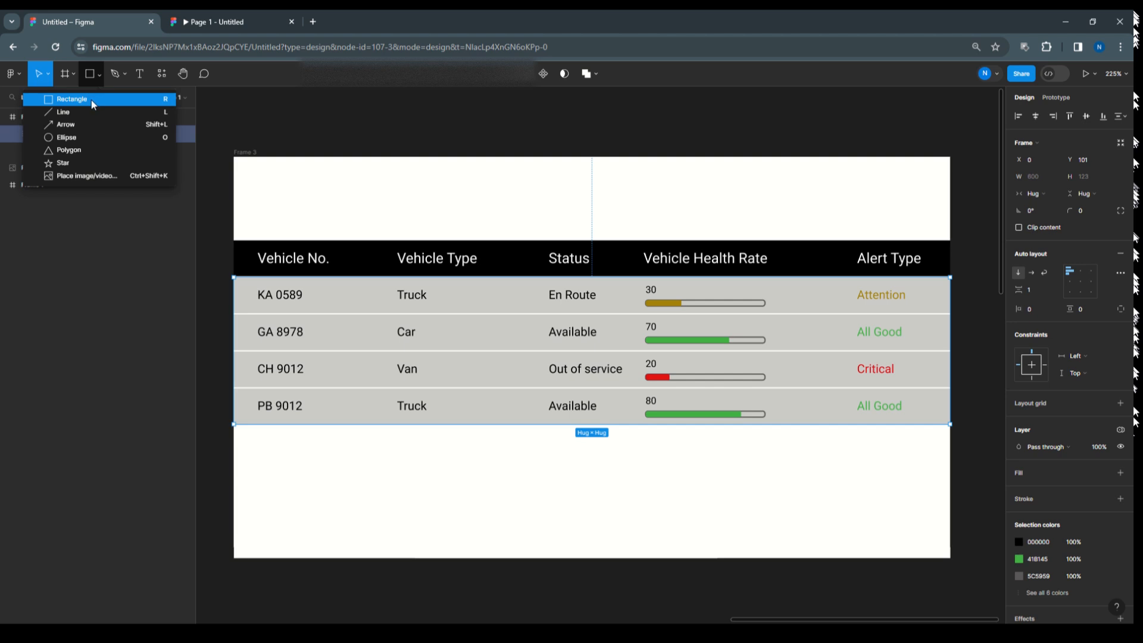
click(94, 100)
drag(248, 187, 386, 202)
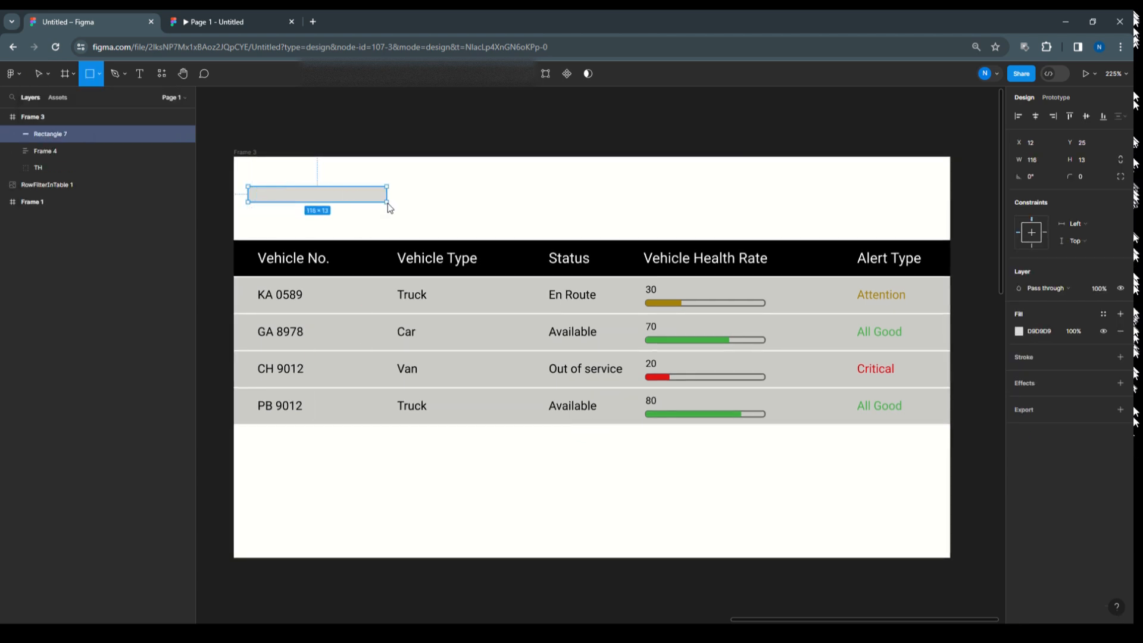
Move the table header and the auto layout frame of rows down about 100 px, leaving the new rectangle in place.
click(228, 234)
drag(225, 229, 965, 450)
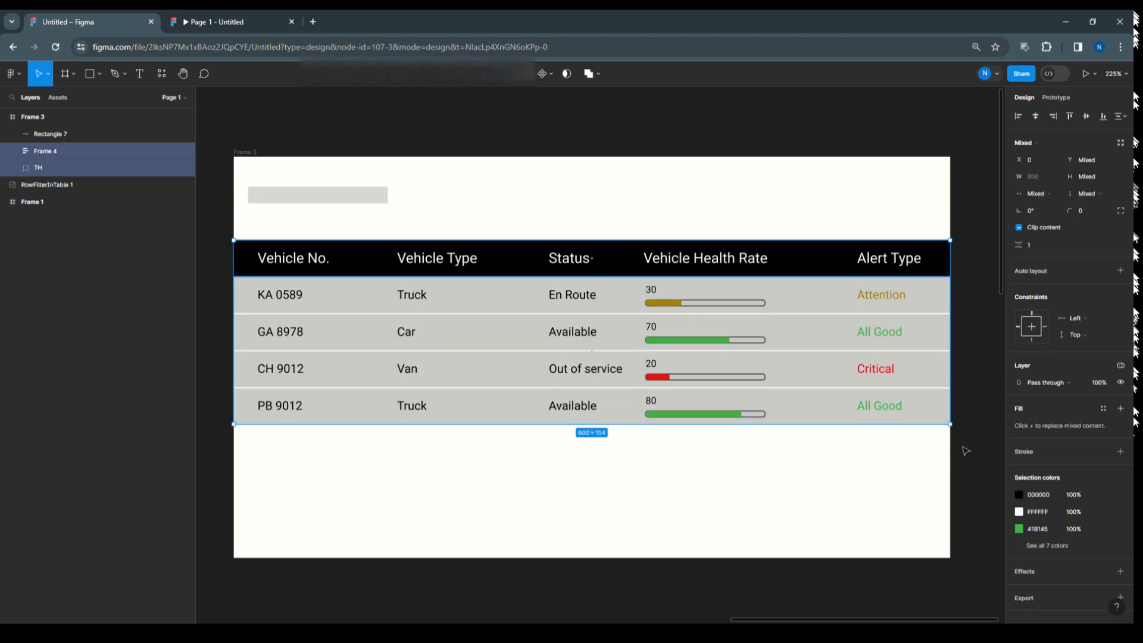
key(shift+Down)
key(shift+Down)
key(shift+Down)
key(shift+Down)
key(shift+Down)
key(shift+Down)
key(shift+Down)
key(shift+Down)
key(shift+Down)
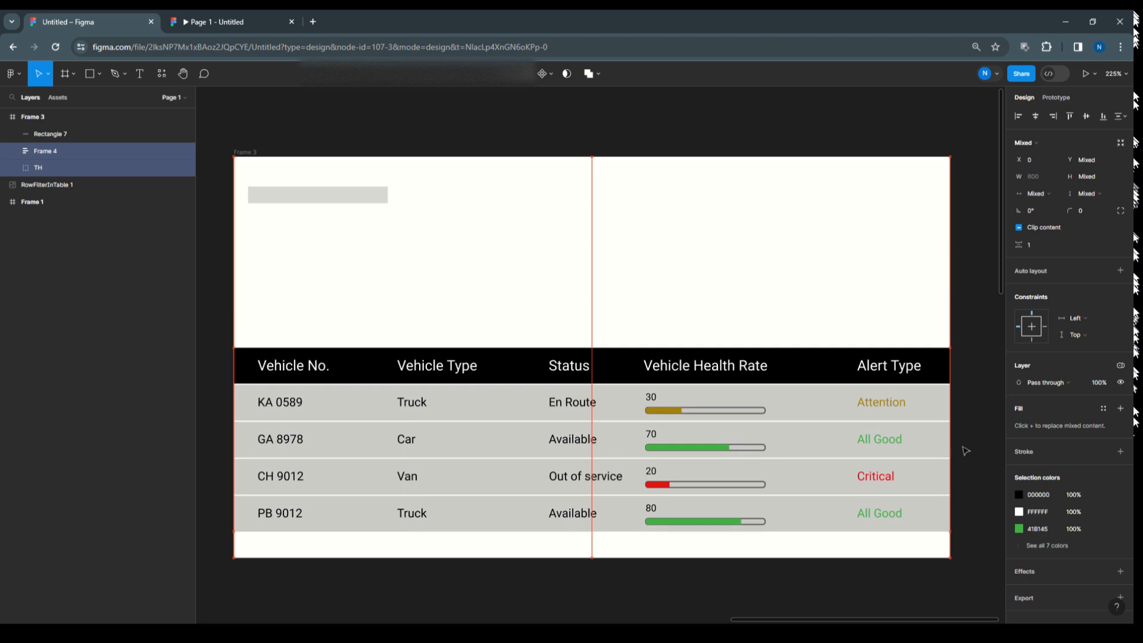
Draw a closed downward-pointing triangle about 13 × 10 px with the Pen tool just below the rectangle's right end.
click(345, 197)
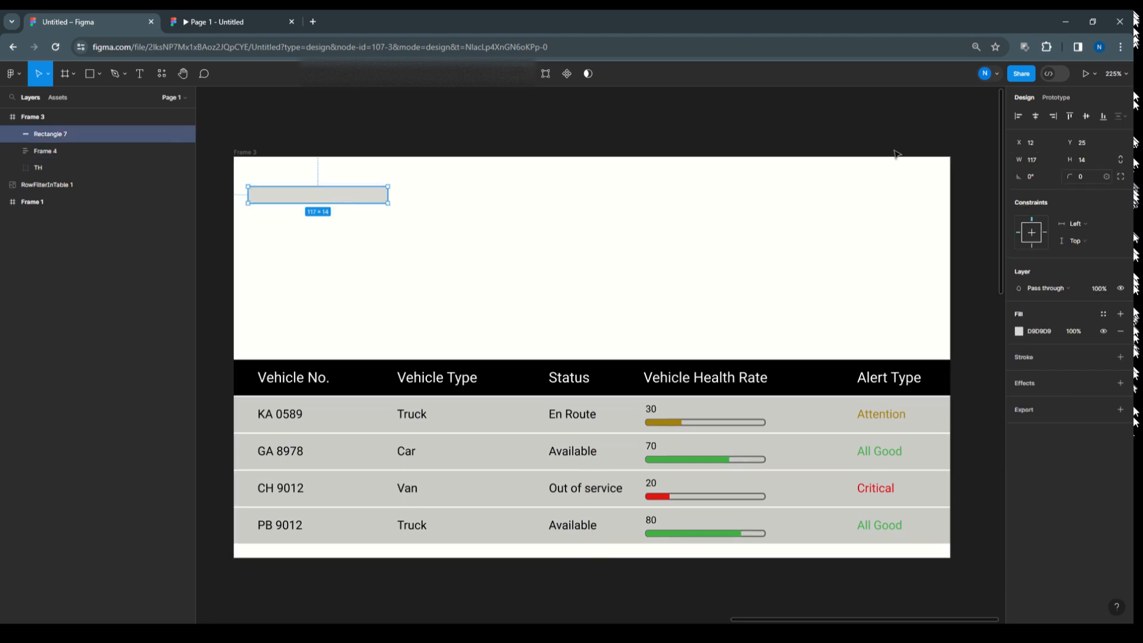
click(125, 74)
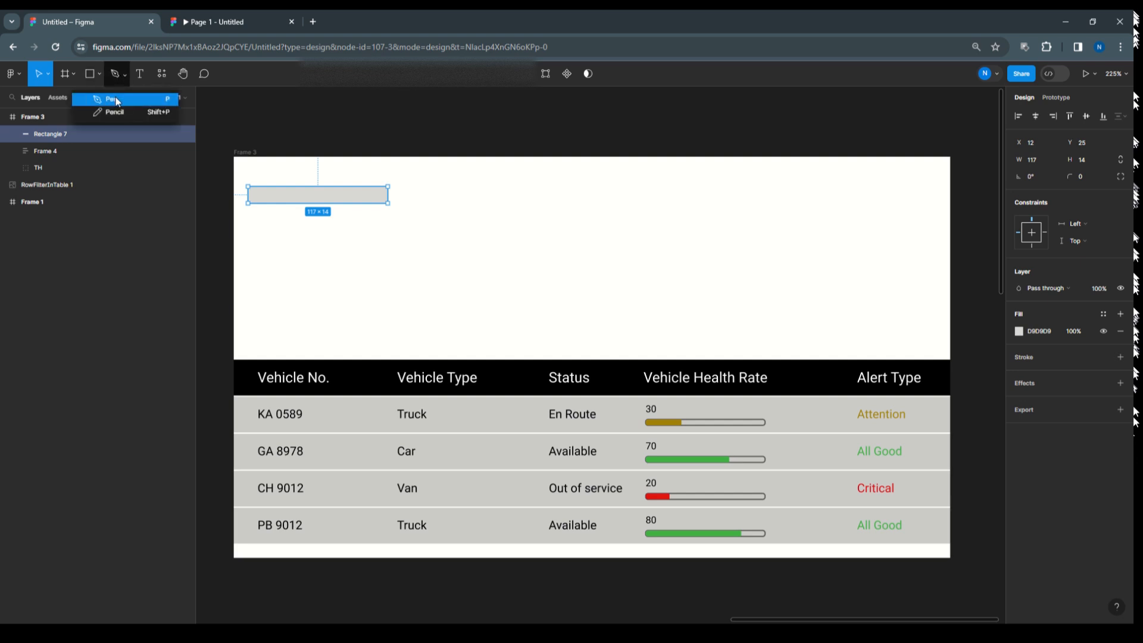
click(95, 98)
click(364, 204)
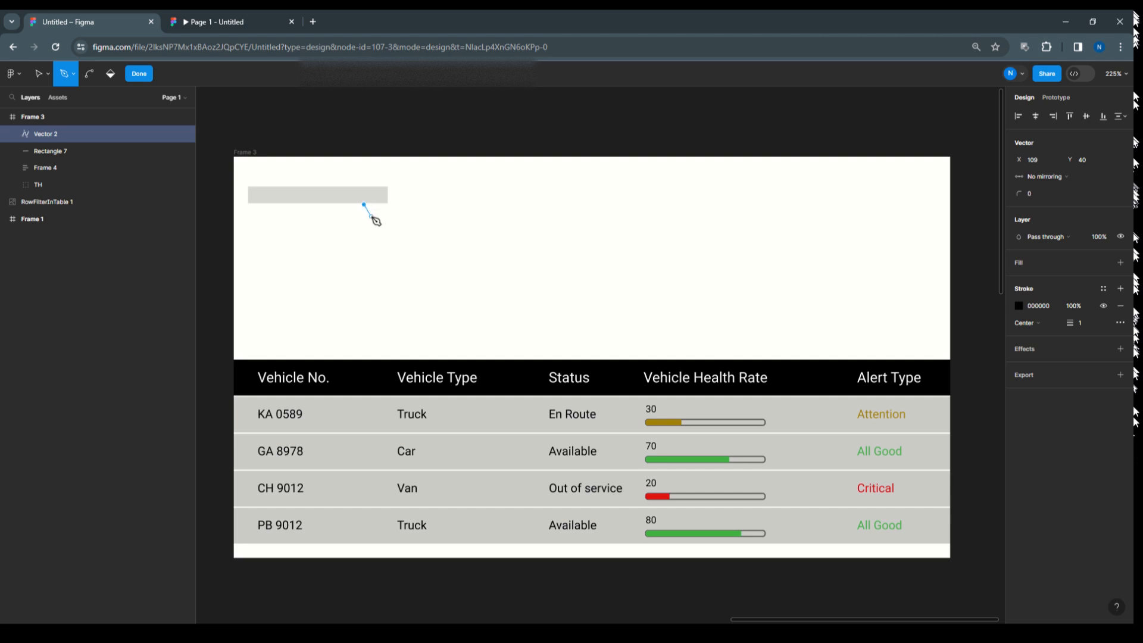
click(371, 216)
click(363, 205)
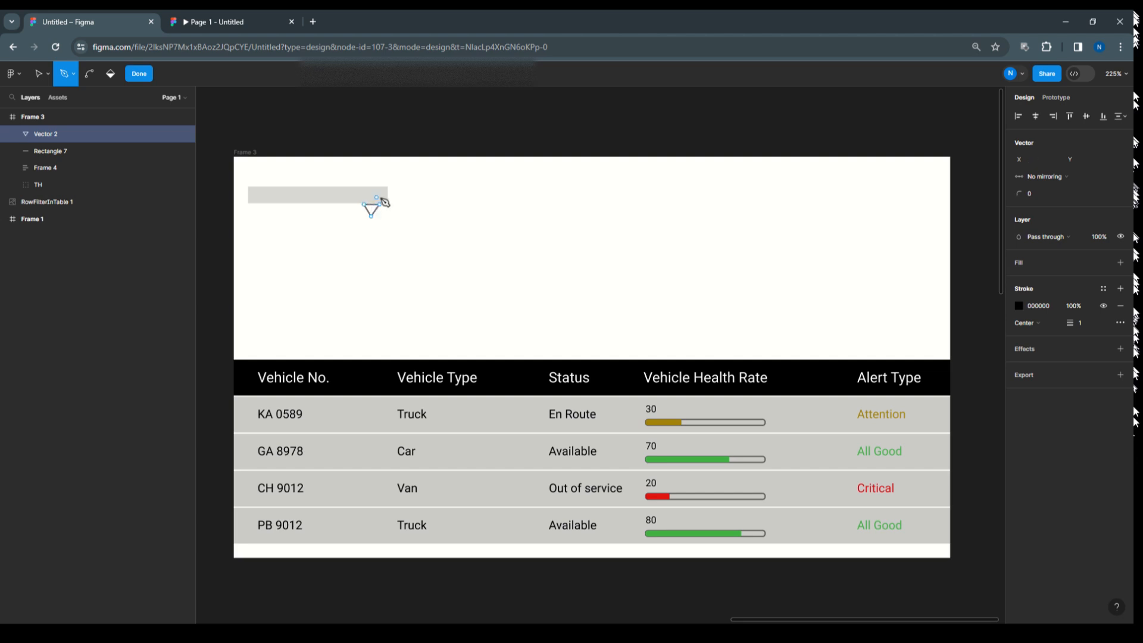
click(138, 73)
Add a fill to the triangle and hide its black stroke.
scroll(349, 183, up, 5)
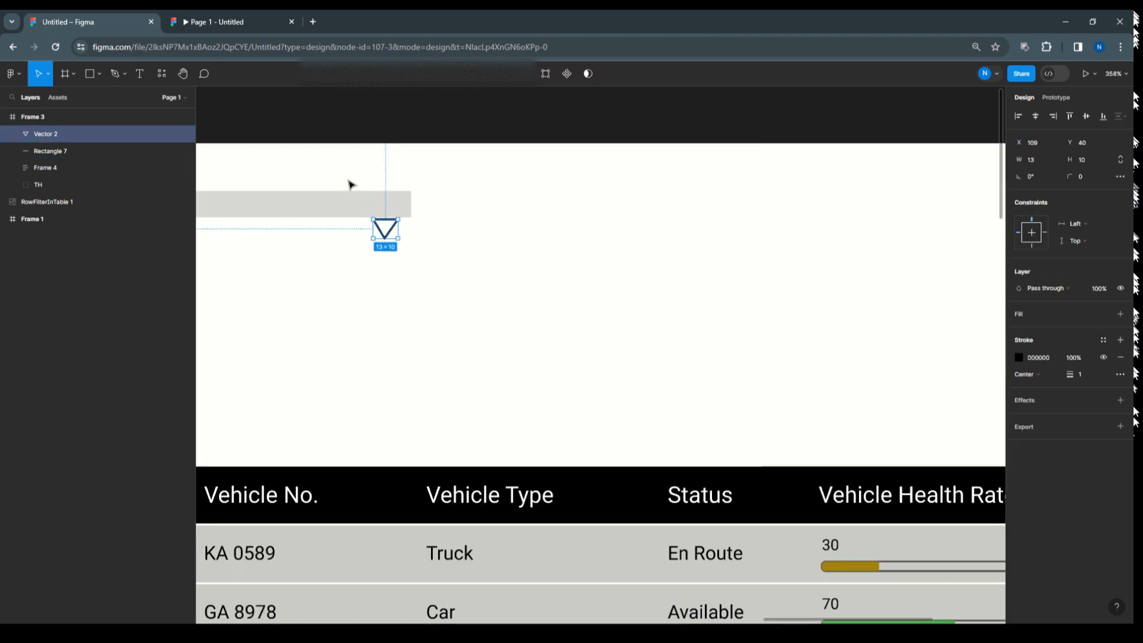
scroll(417, 274, left, 3)
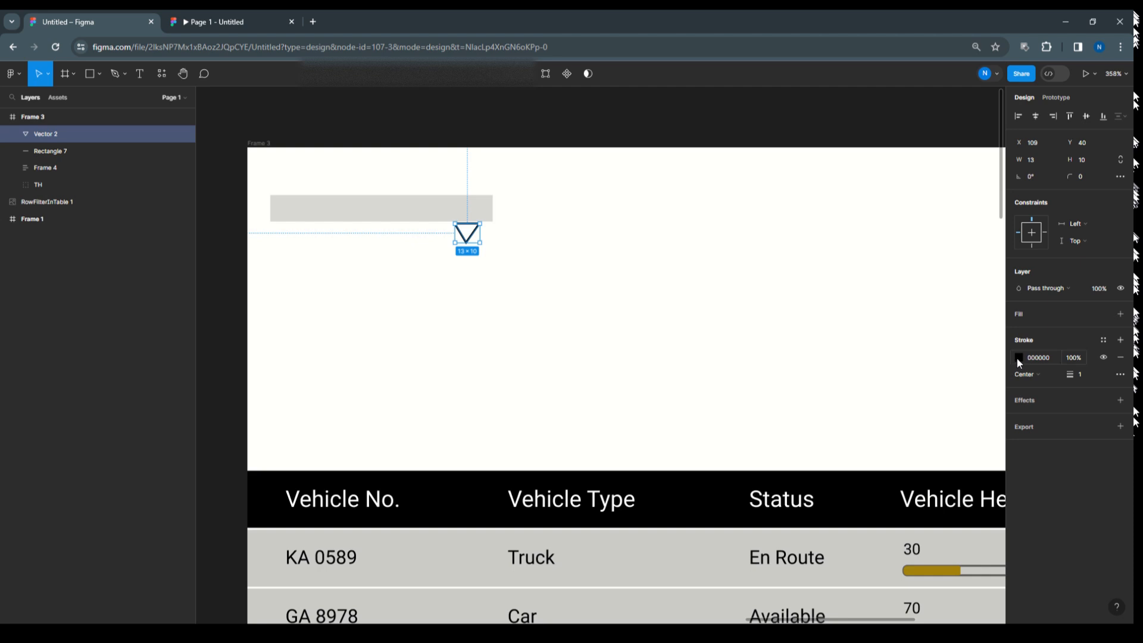
click(1120, 314)
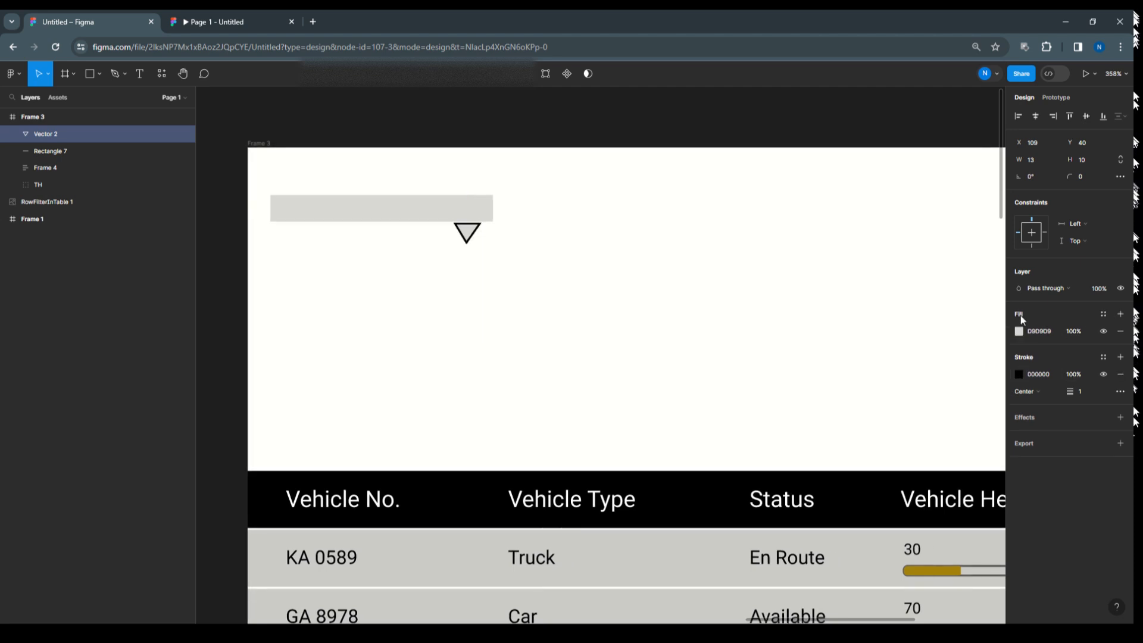
click(1103, 374)
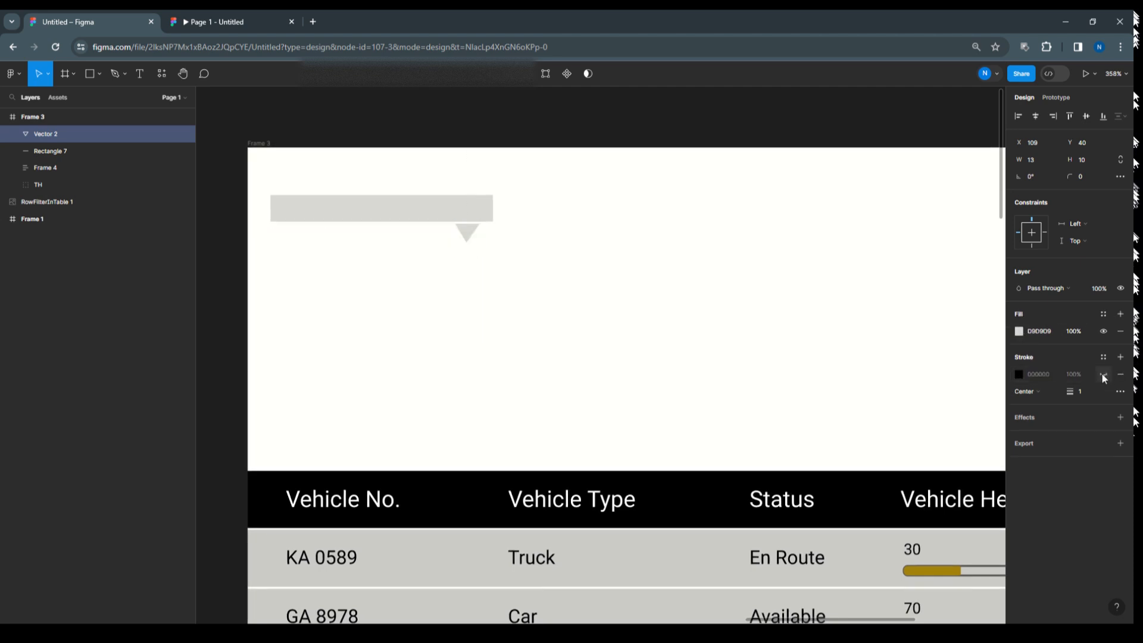
Place the triangle on the rectangle's right end at about X 114, Y 29 and fill it with dark gray 5C5959.
mouse_move(469, 240)
mouse_down()
mouse_move(469, 223)
mouse_move(477, 237)
mouse_up()
click(1019, 332)
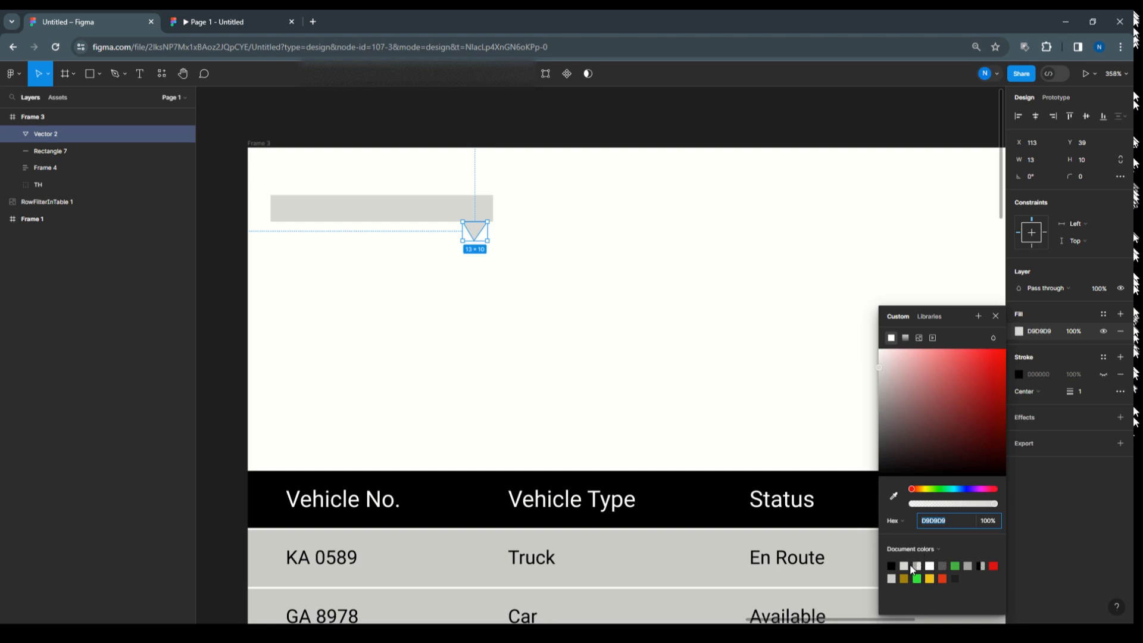
click(891, 578)
drag(478, 240, 480, 220)
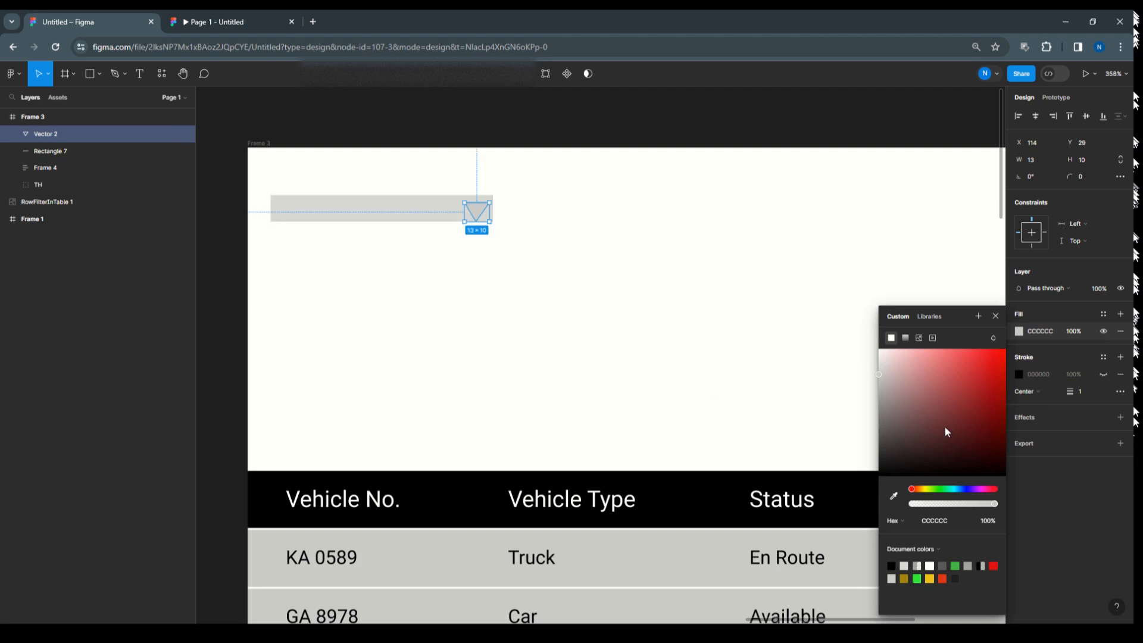
click(944, 565)
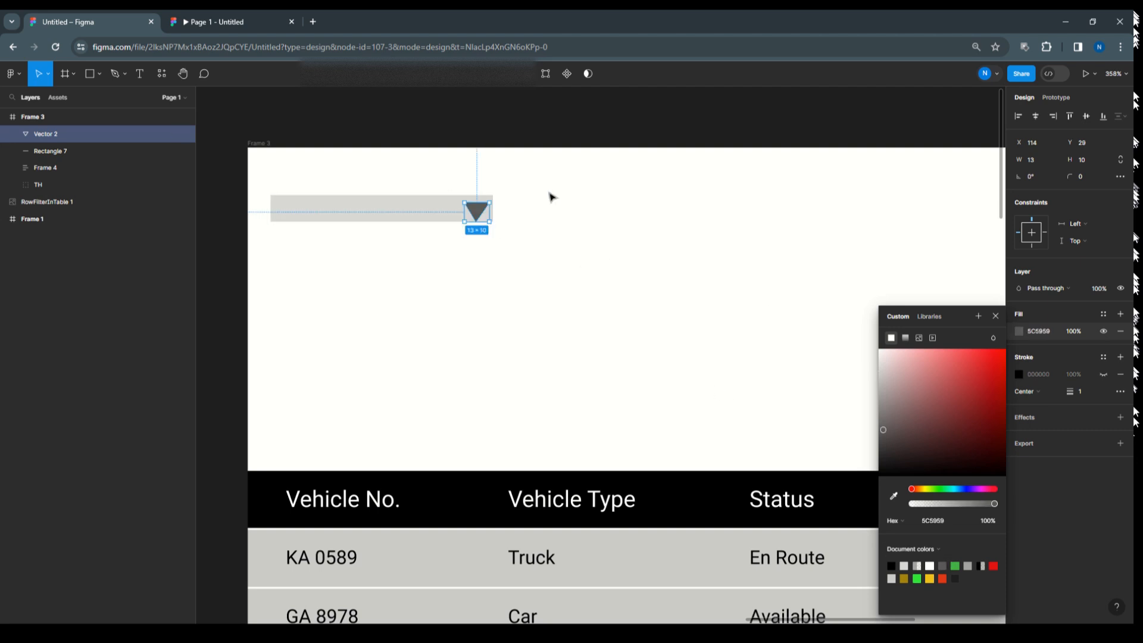
Shrink the dark triangle in the grey bar to about 10 × 8.
click(464, 184)
scroll(463, 183, up, 3)
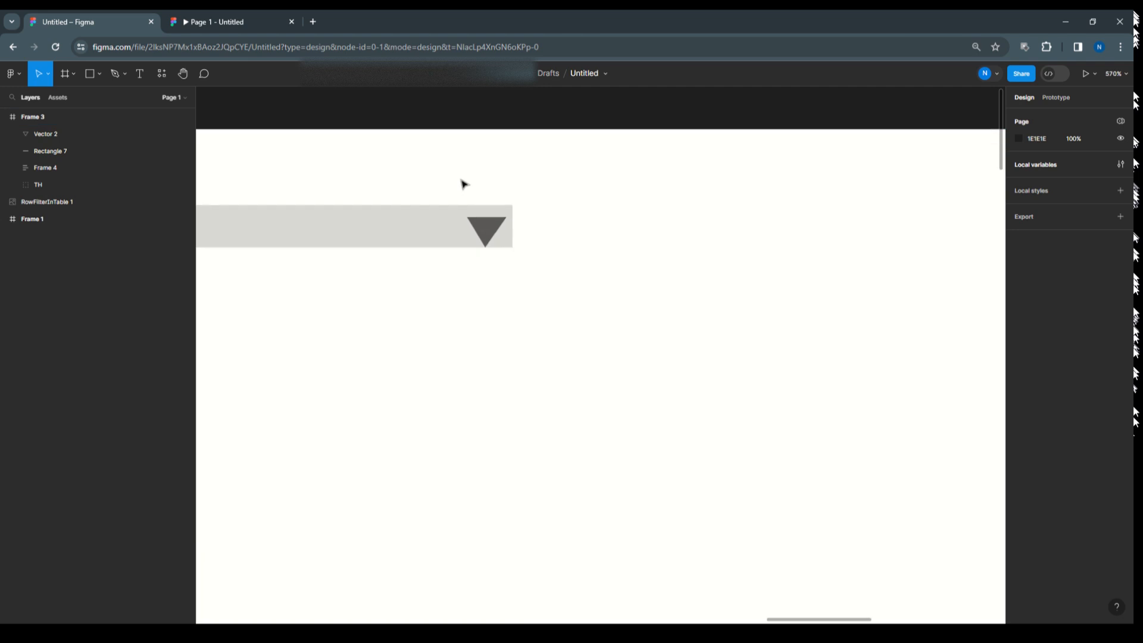
scroll(523, 186, up, 2)
mouse_move(626, 255)
mouse_down()
mouse_move(609, 236)
mouse_move(638, 248)
mouse_up()
Set the corner radius of the grey bar behind the triangle to 2.
click(518, 250)
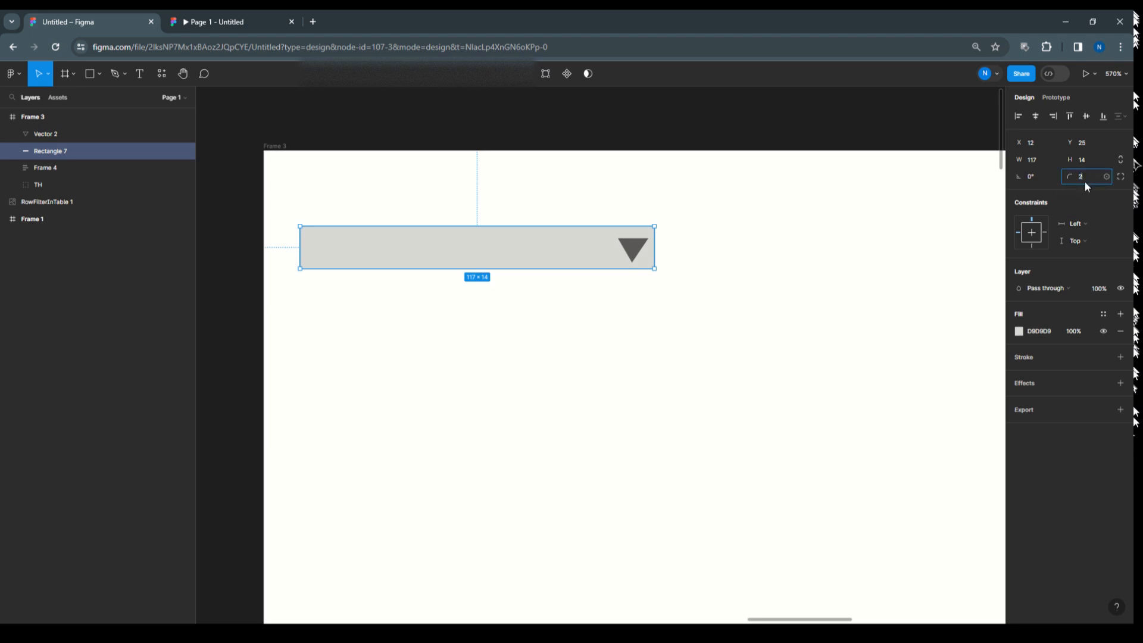
click(1085, 179)
text(2)
click(760, 262)
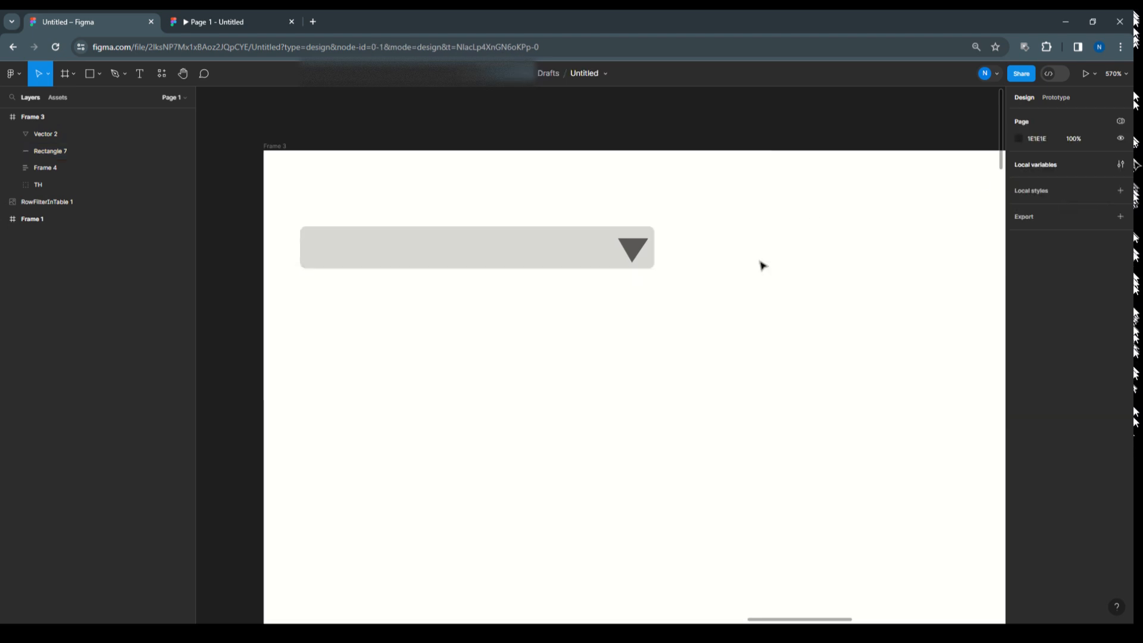
Nudge the triangle two units left, away from the grey bar's right edge.
click(634, 253)
key(Left)
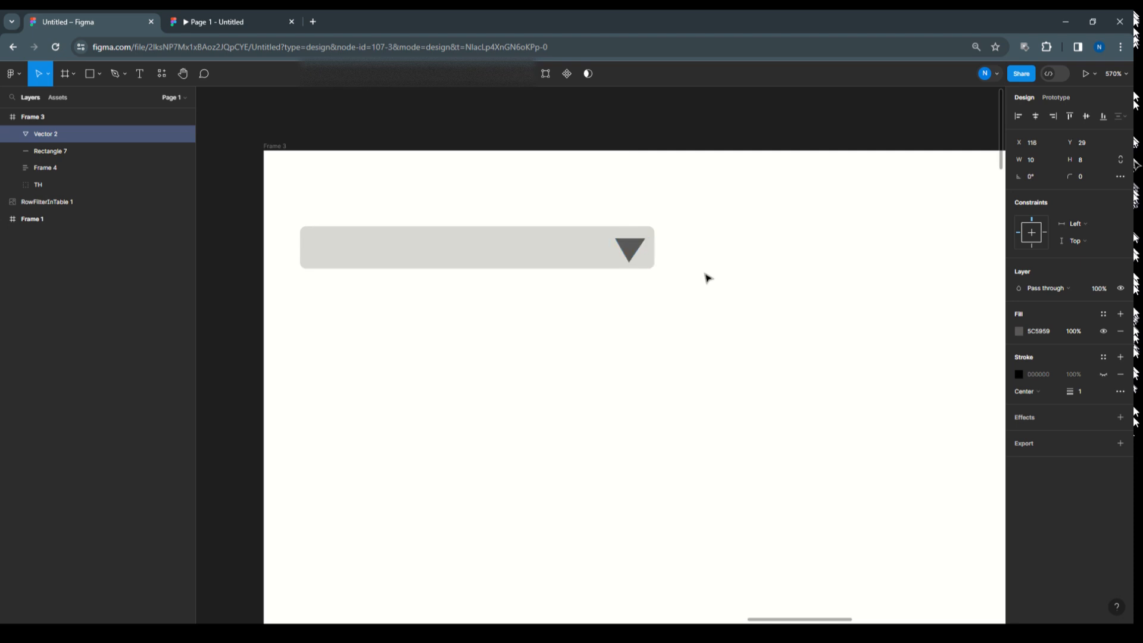
key(Left)
click(707, 278)
Add the text "Select Vehicle Type" on the grey bar, starting near its left end.
click(133, 80)
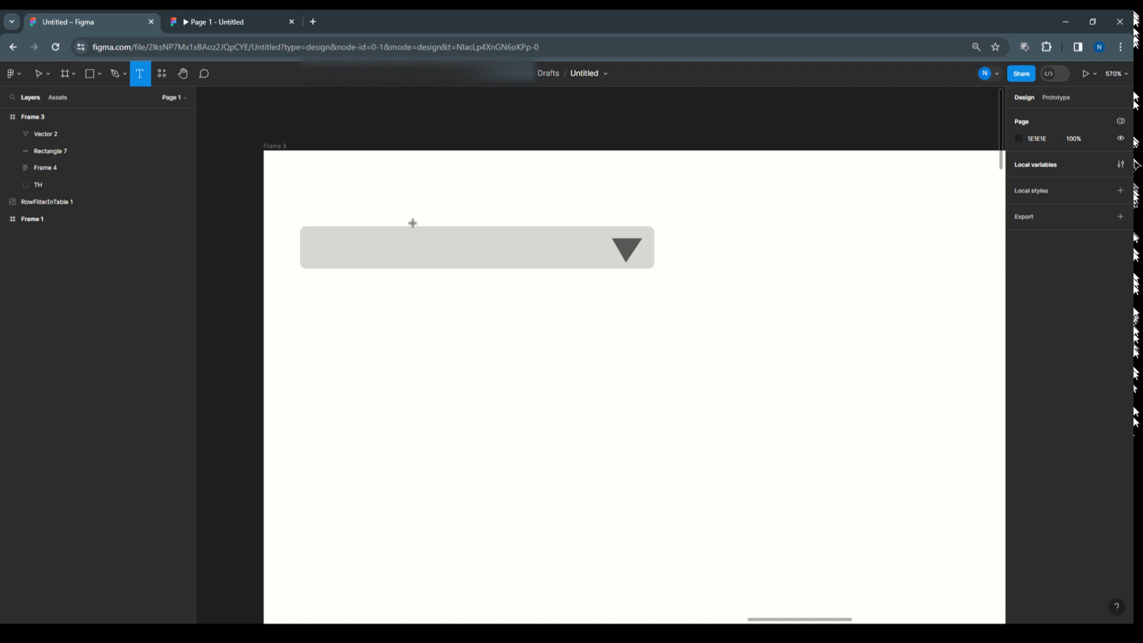
click(327, 243)
text(Select)
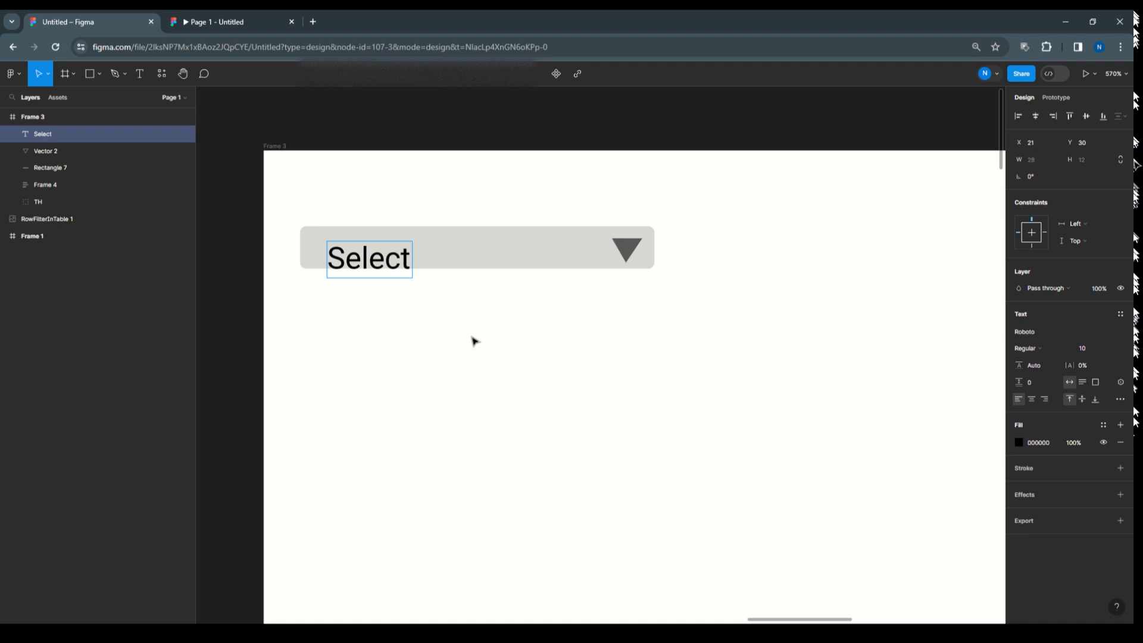
text( Ve)
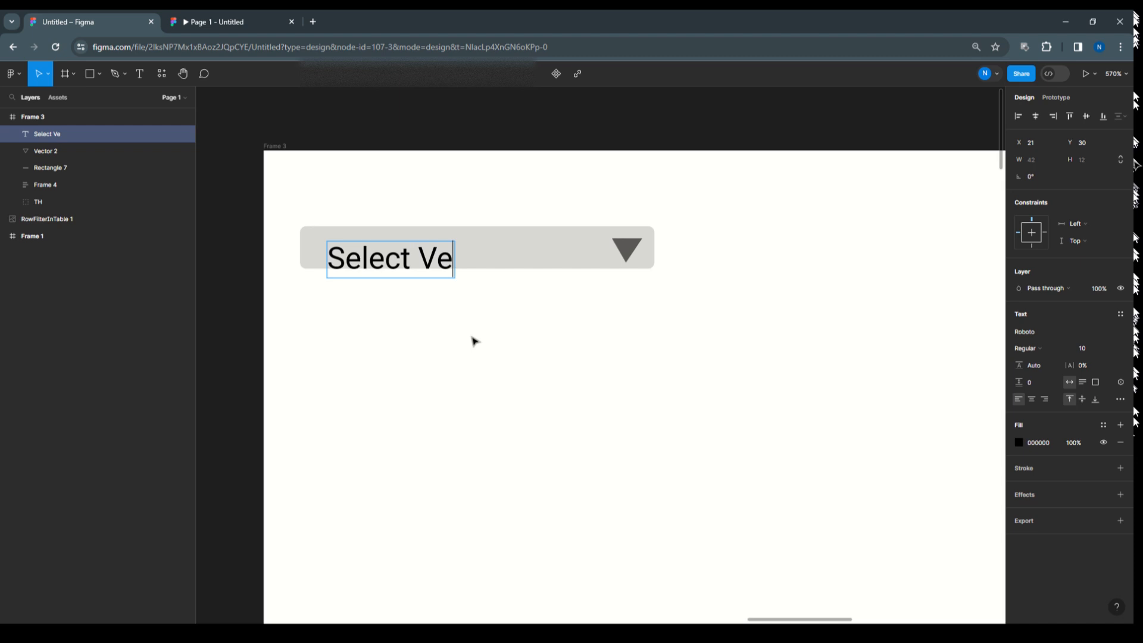
text(hicle )
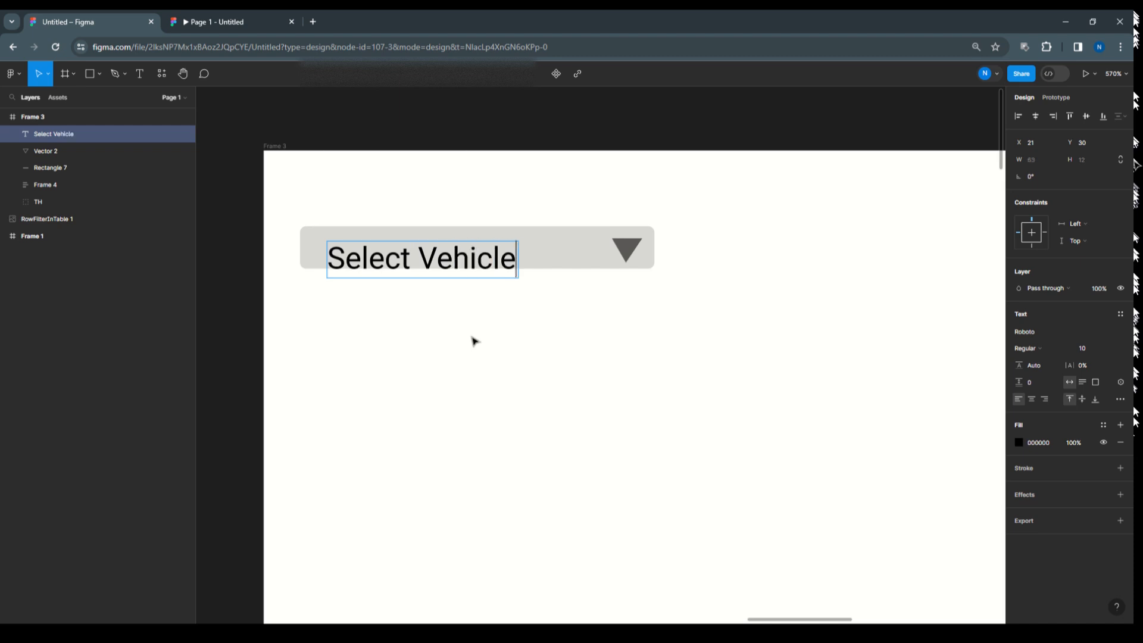
text(Type)
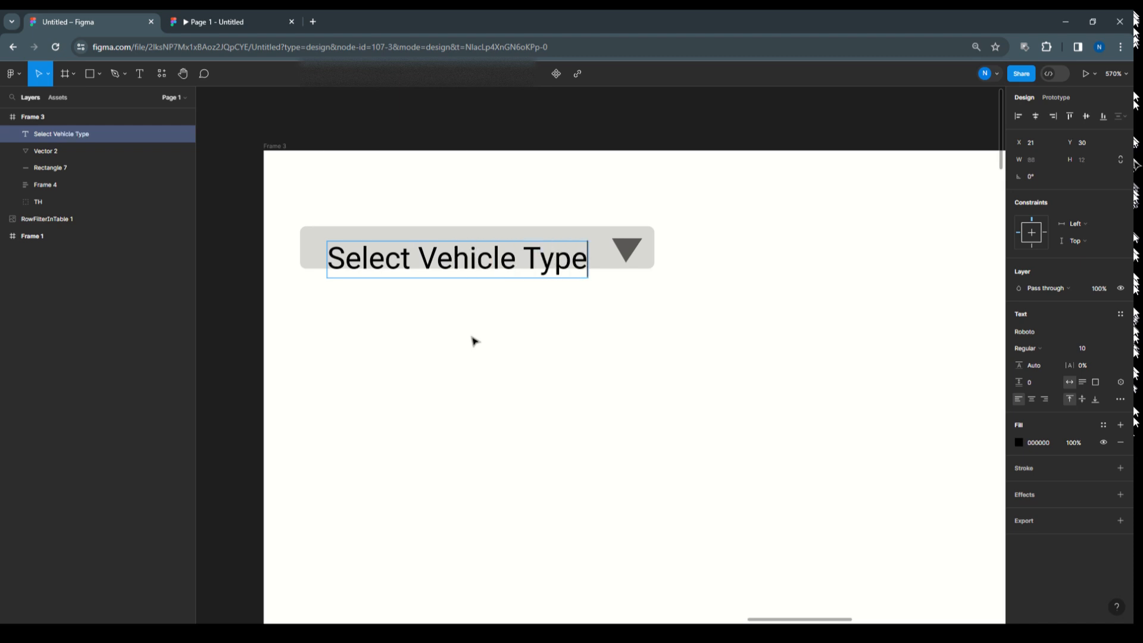
key(Escape)
Set the "Select Vehicle Type" text to font size 8 and position it vertically centred near the bar's left edge.
drag(462, 259, 461, 250)
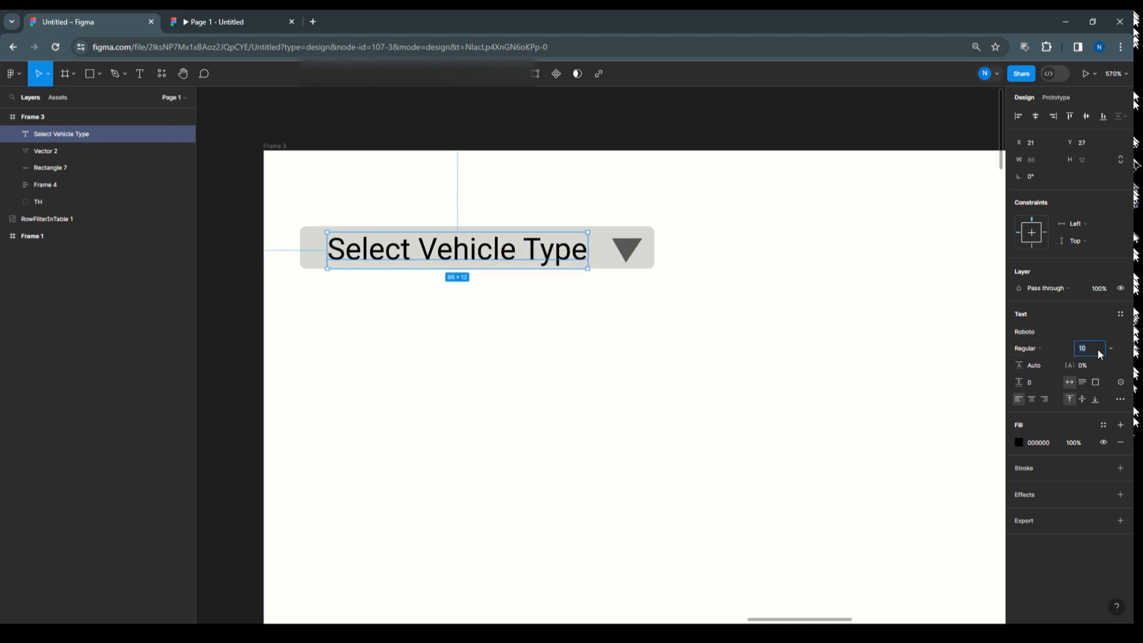
click(708, 347)
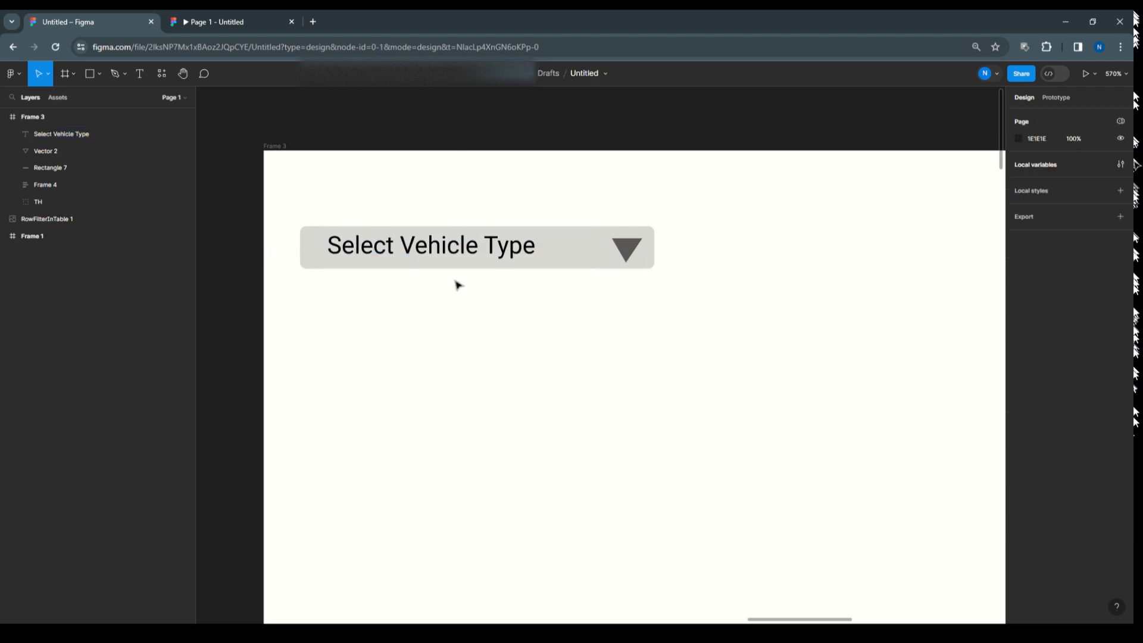
drag(439, 256, 429, 256)
click(720, 248)
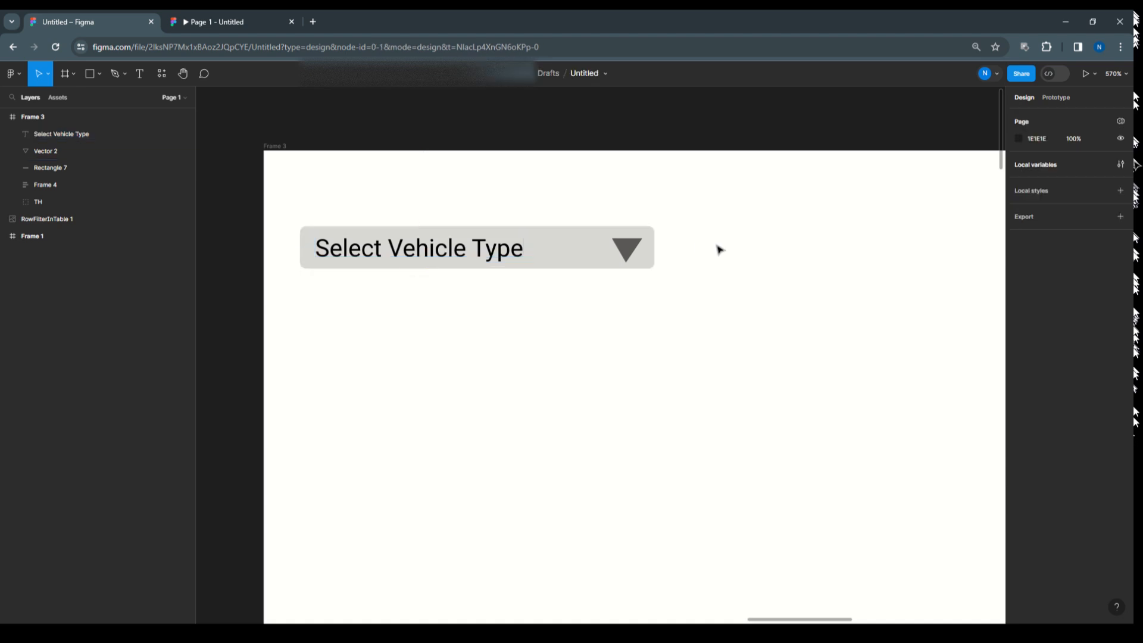
Group the bar, the triangle and the "Select Vehicle Type" text, and name the group DropdownHeader.
drag(290, 219, 698, 300)
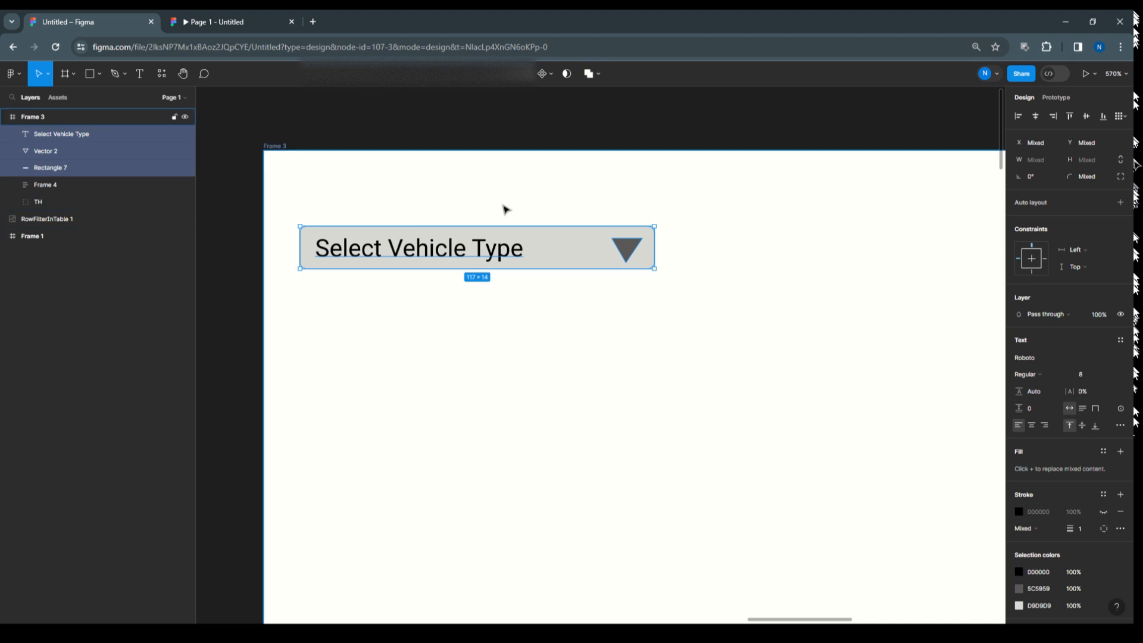
key(ctrl+g)
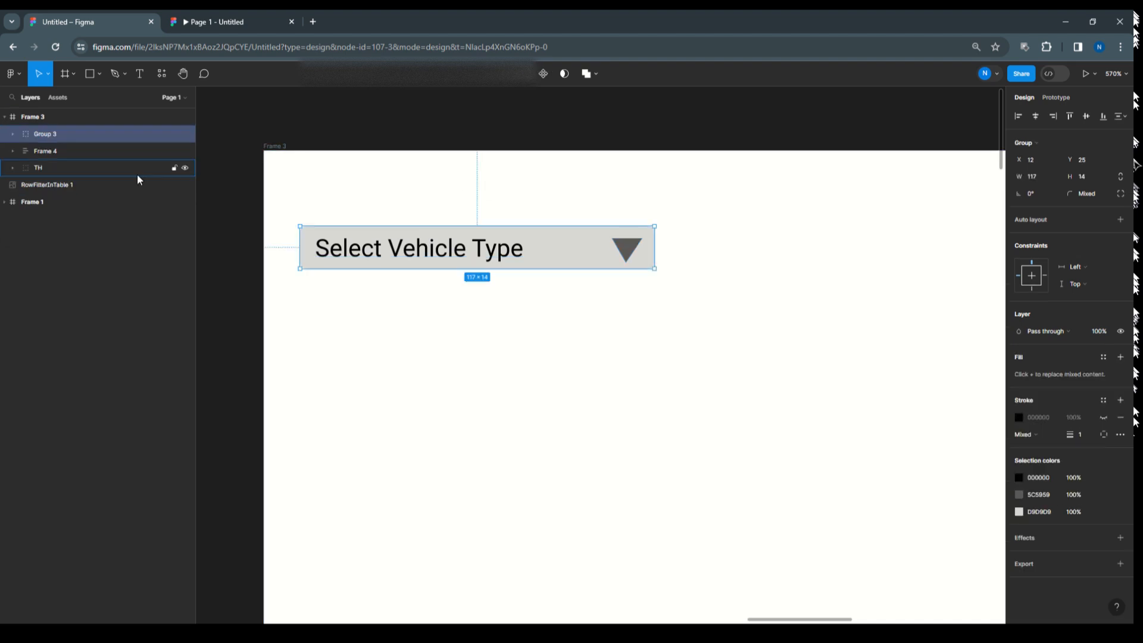
double_click(62, 138)
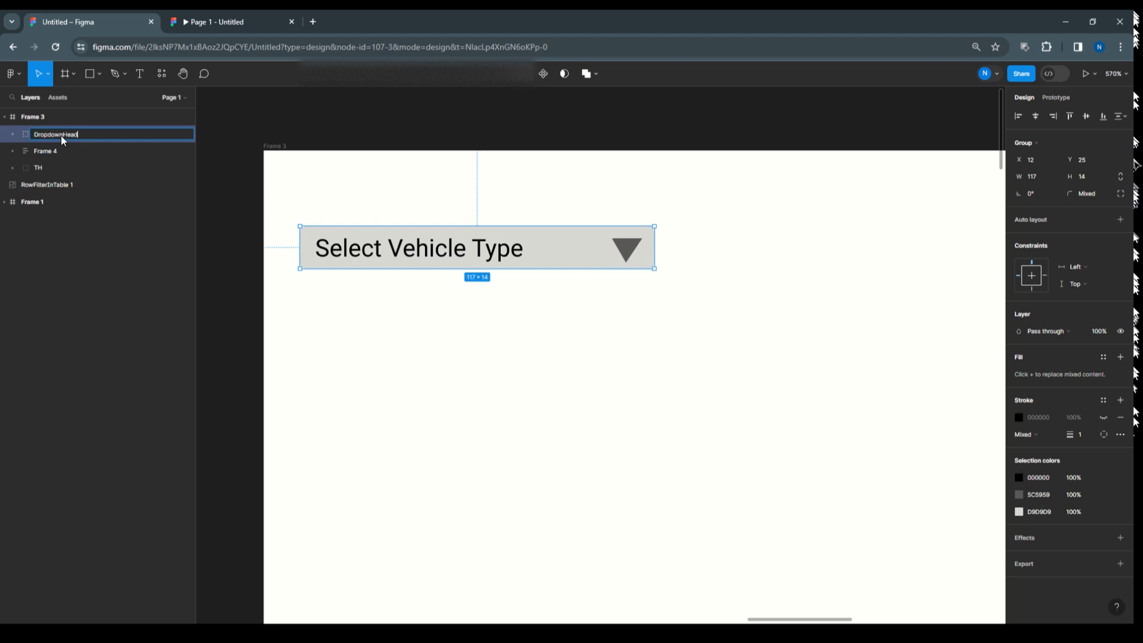
text(DropdownHeader)
click(426, 306)
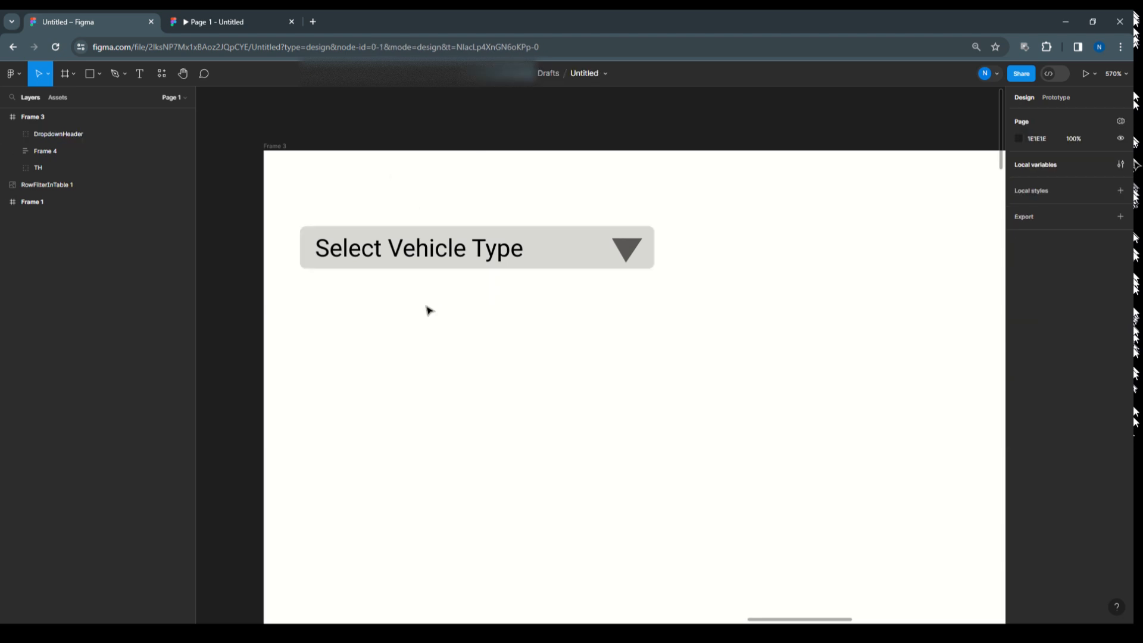
Draw a rectangle about 115 × 50 just below the dropdown header and set its corner radius to 2.
click(93, 77)
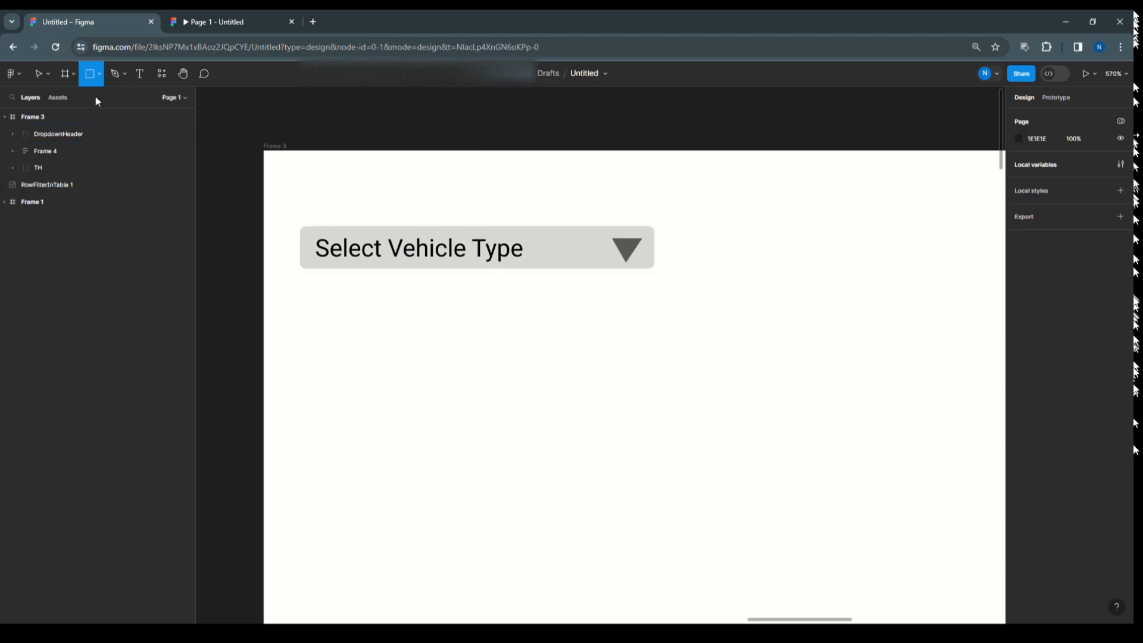
click(100, 75)
click(95, 95)
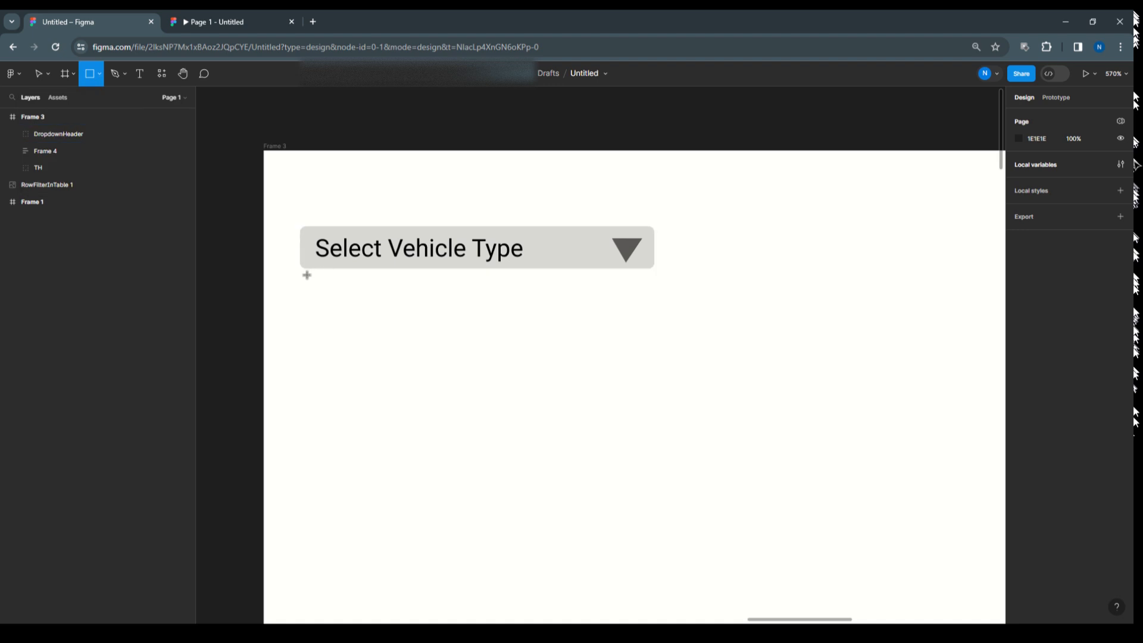
mouse_move(304, 269)
mouse_down()
mouse_move(319, 298)
mouse_move(600, 349)
mouse_move(635, 377)
mouse_move(652, 419)
mouse_up()
drag(391, 319, 393, 322)
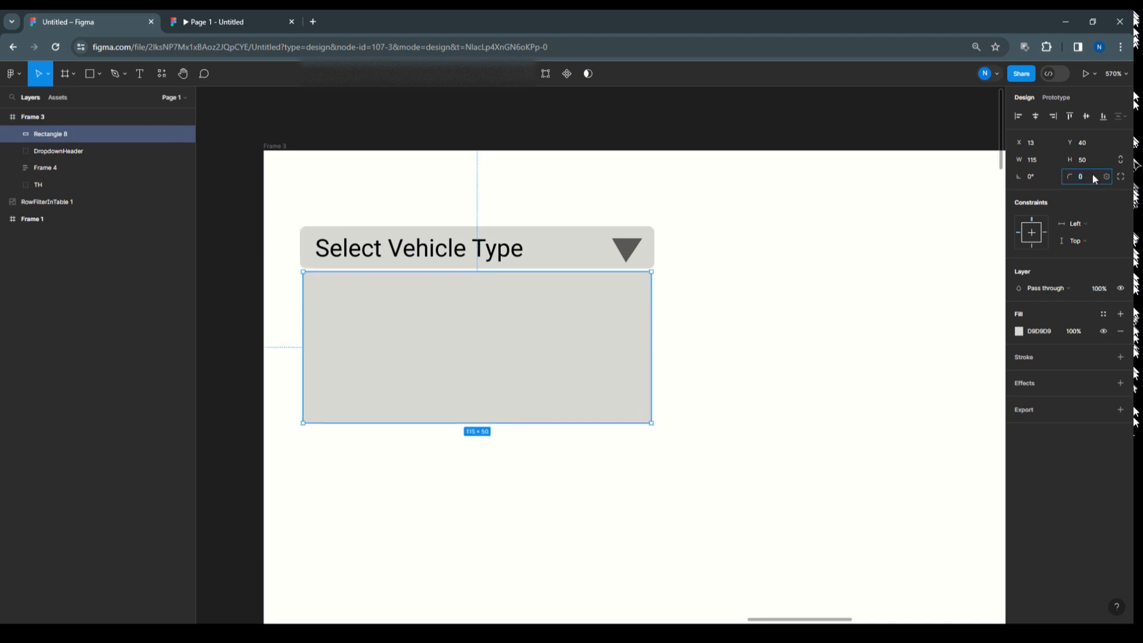
click(789, 262)
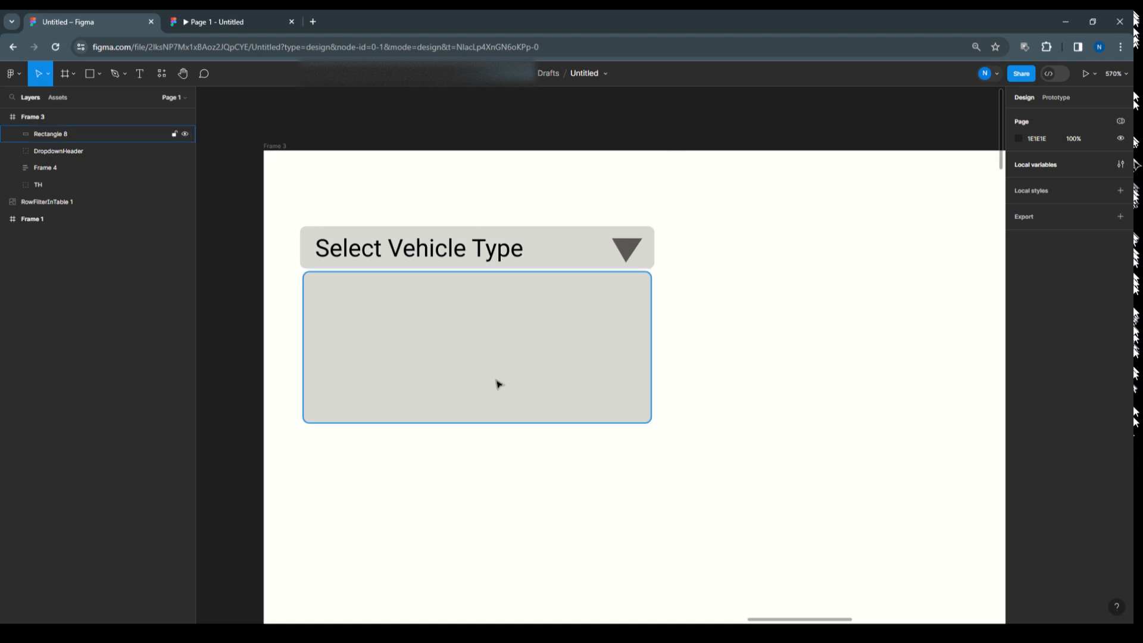
Set the width of the rectangle below the header to 117, matching DropdownHeader.
click(479, 352)
click(559, 255)
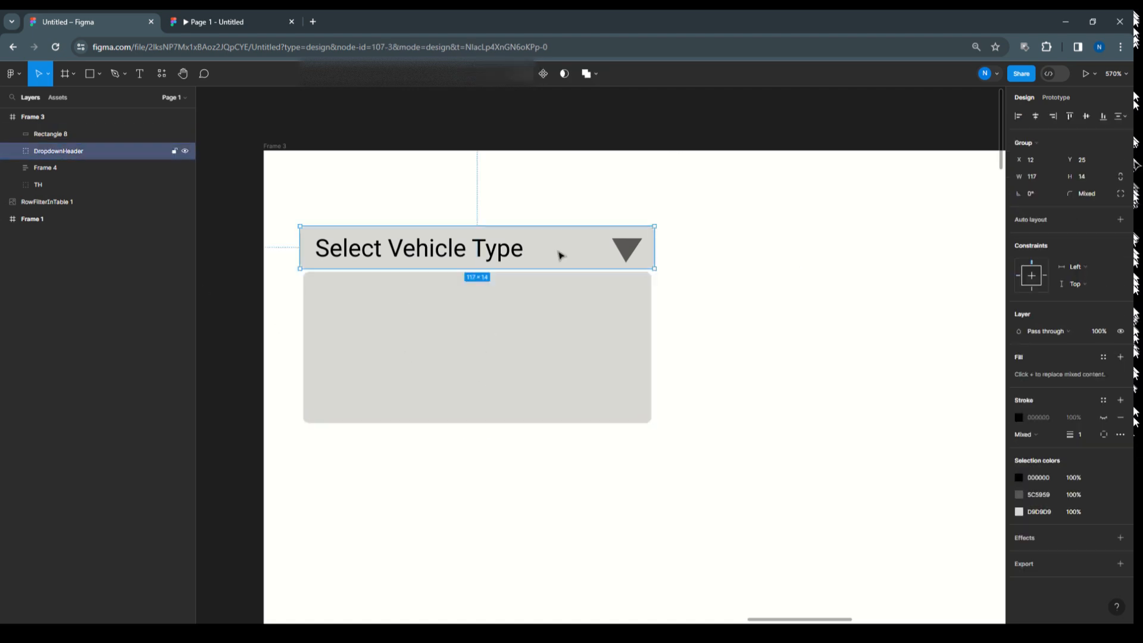
click(572, 322)
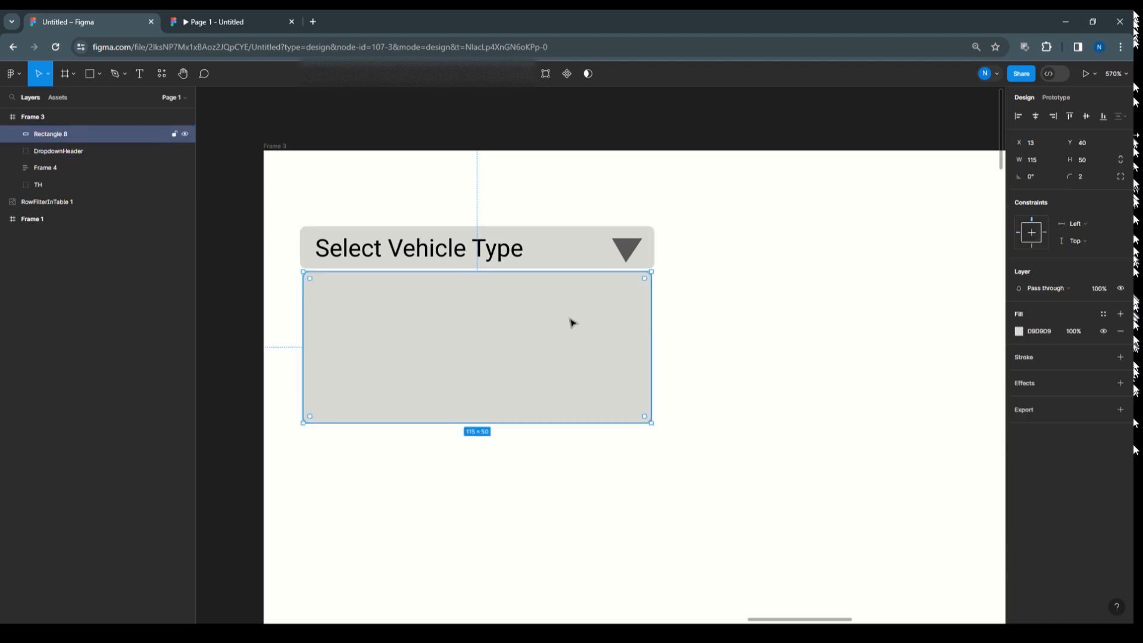
click(1042, 162)
text(117)
key(Return)
click(711, 314)
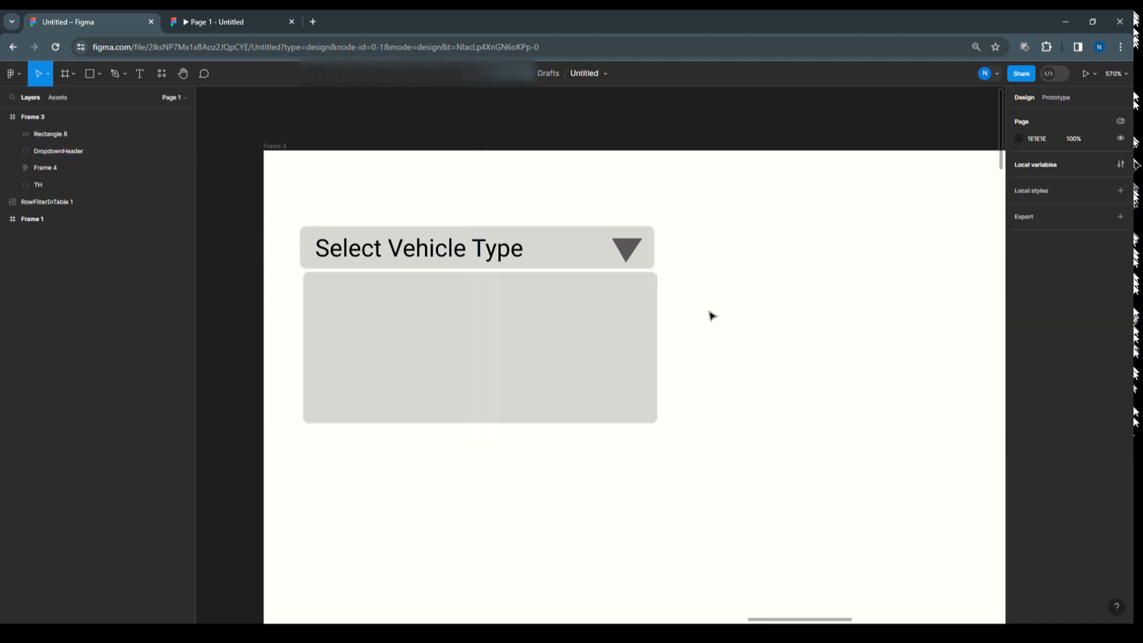
Align the horizontal centres of DropdownHeader and the rectangle below it.
click(569, 240)
click(415, 301)
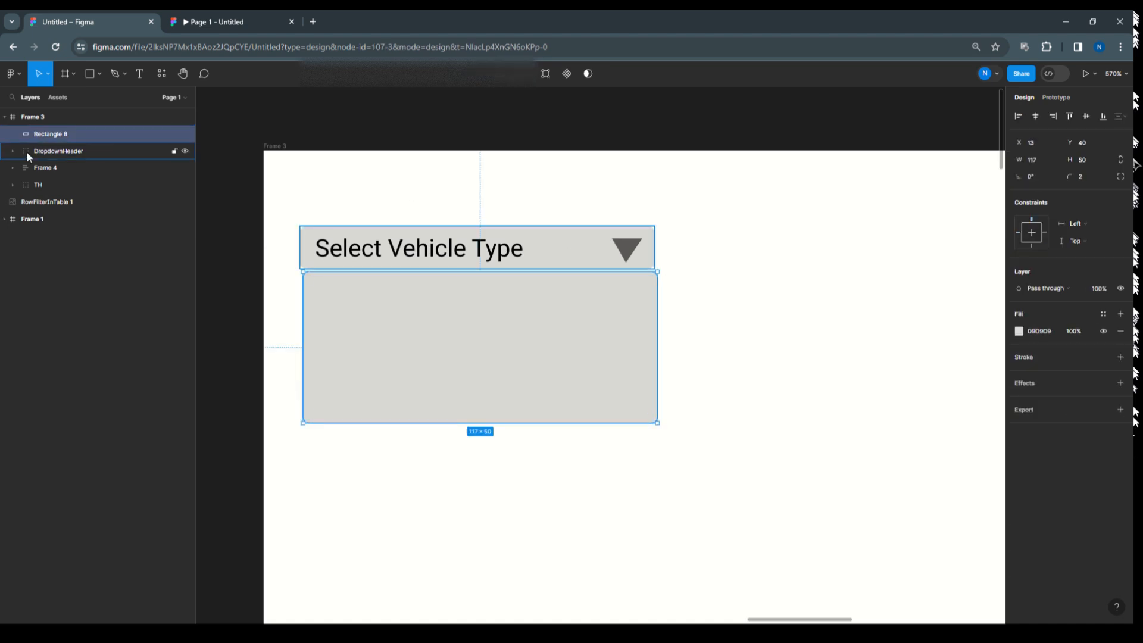
click(45, 150)
shift+click(46, 132)
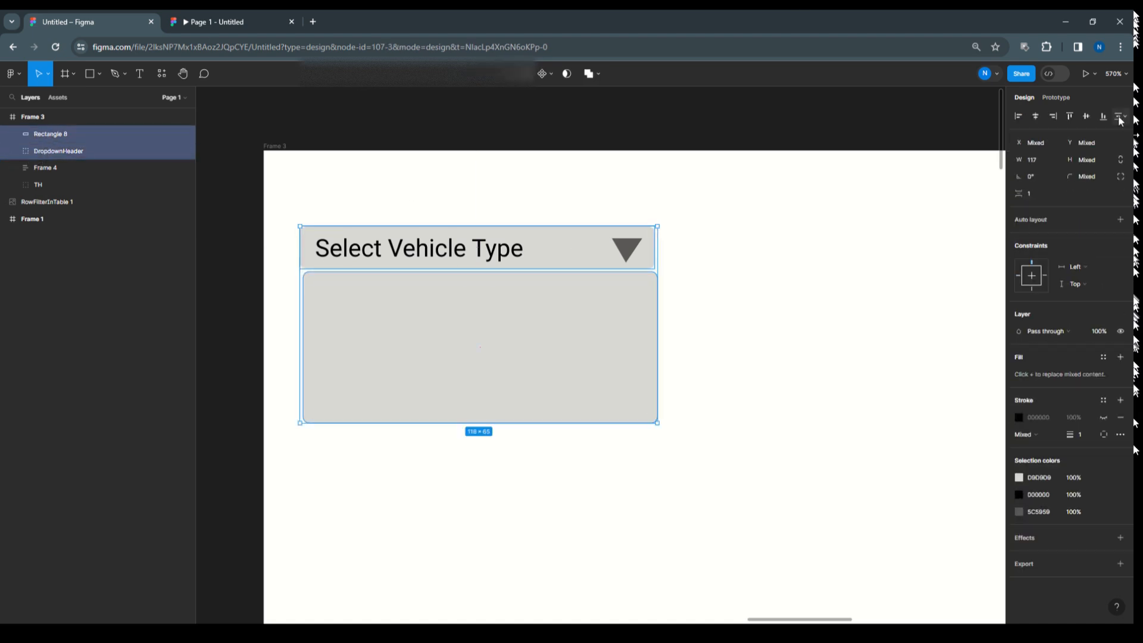
click(1036, 116)
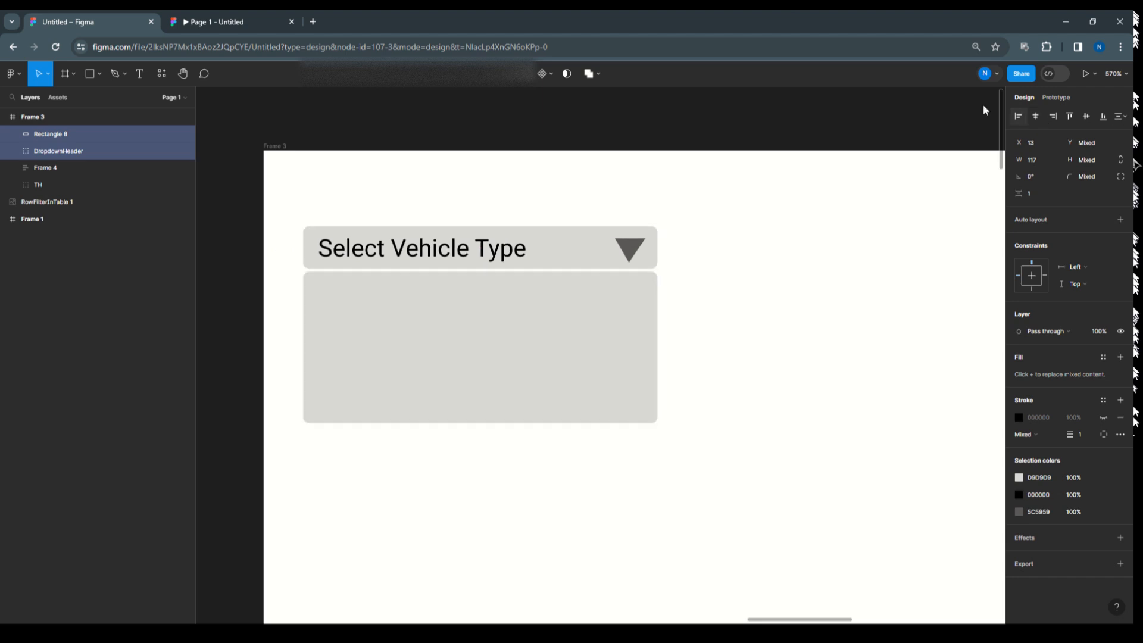
click(716, 307)
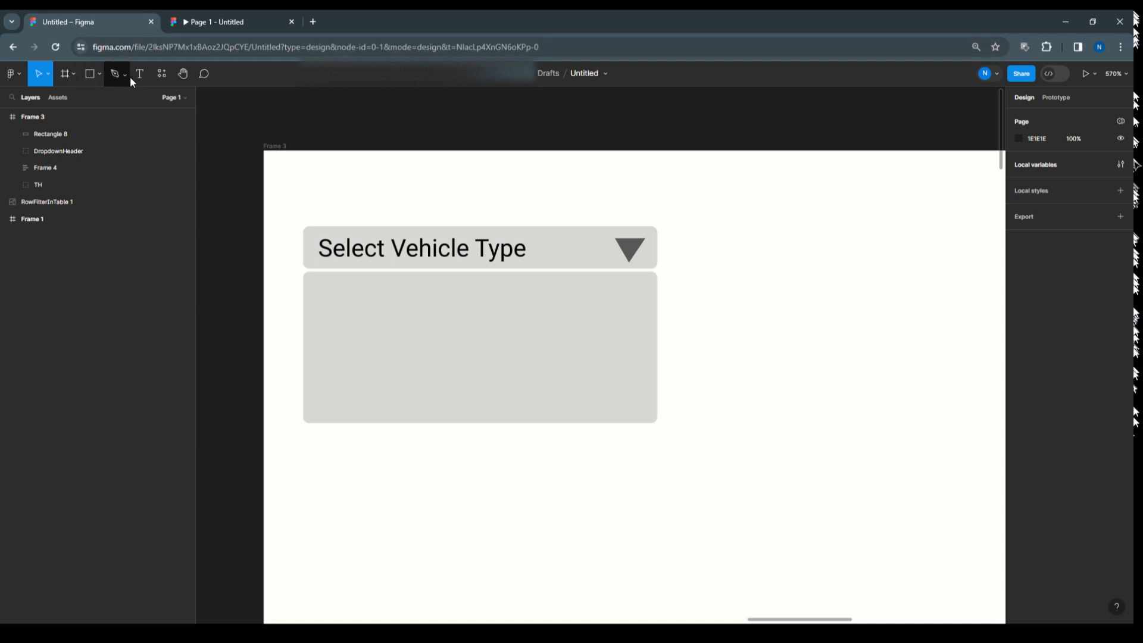
Draw an option-row rectangle about 109 × 10 inside the upper part of the dropdown's list area.
click(98, 76)
click(88, 100)
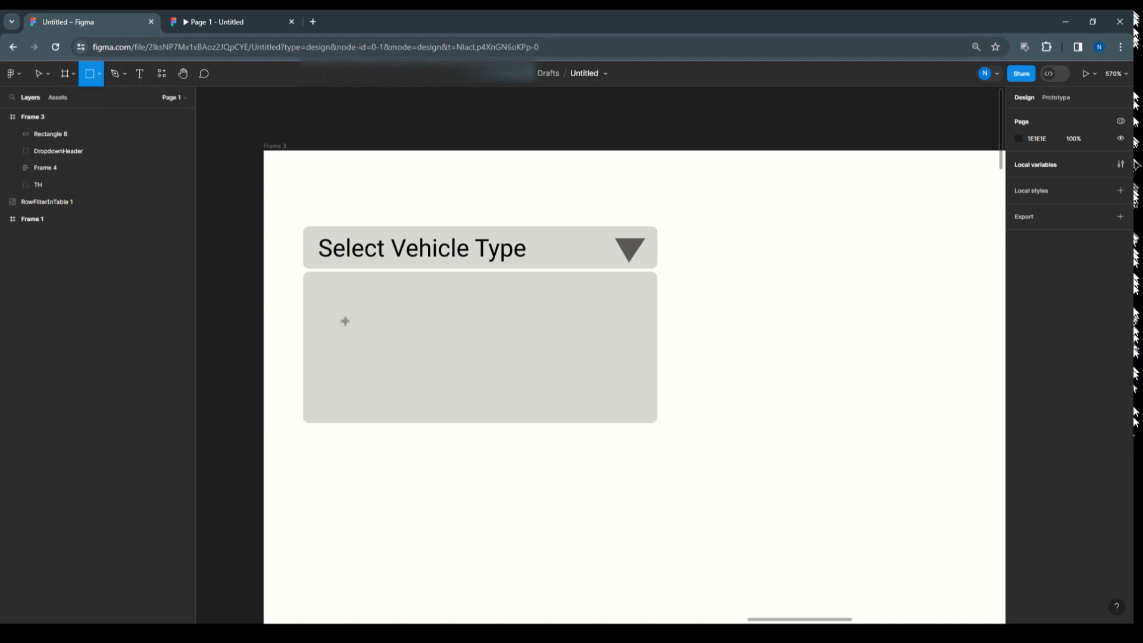
drag(315, 284, 646, 314)
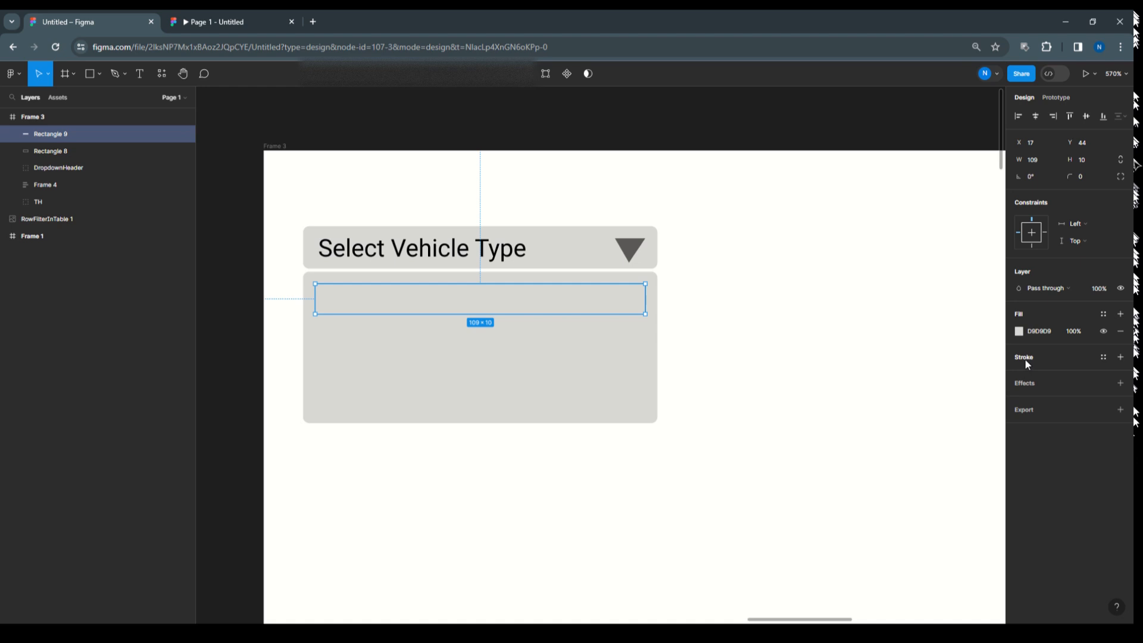
Fill the option-row rectangle with C7BFBF and set its corner radius to 2.
click(1019, 331)
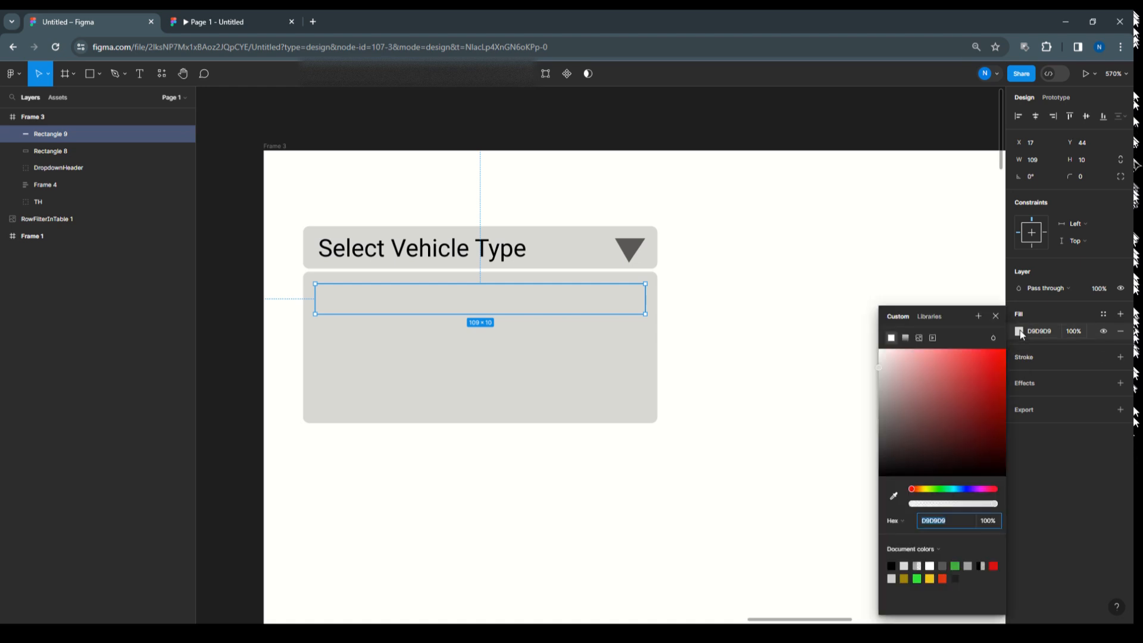
mouse_move(884, 379)
mouse_down()
mouse_move(884, 392)
mouse_move(883, 377)
mouse_up()
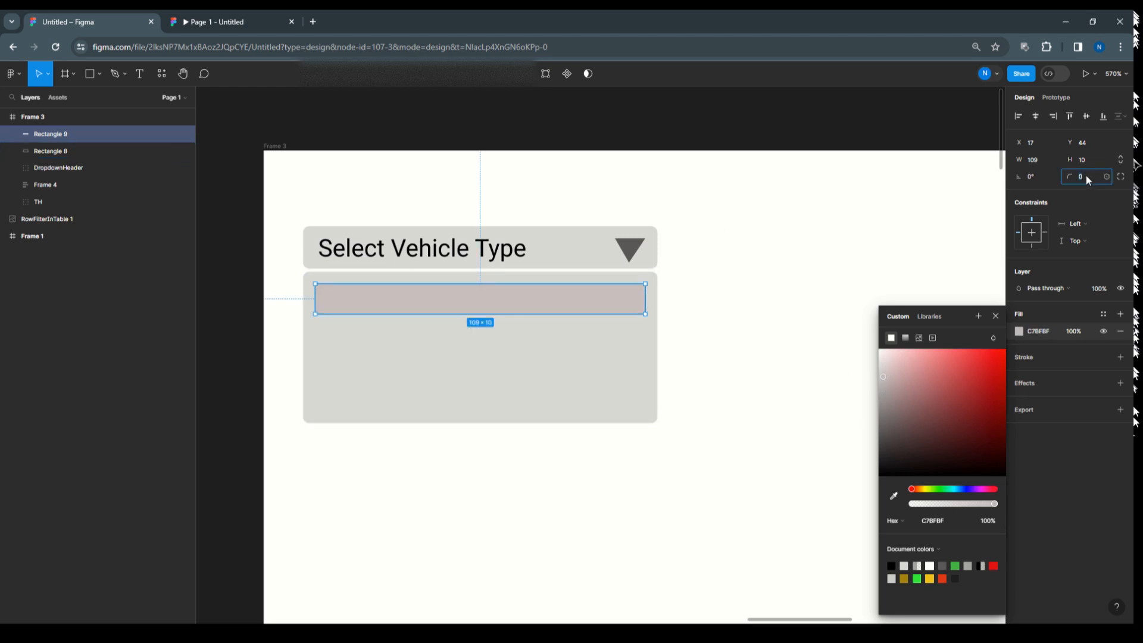
click(824, 232)
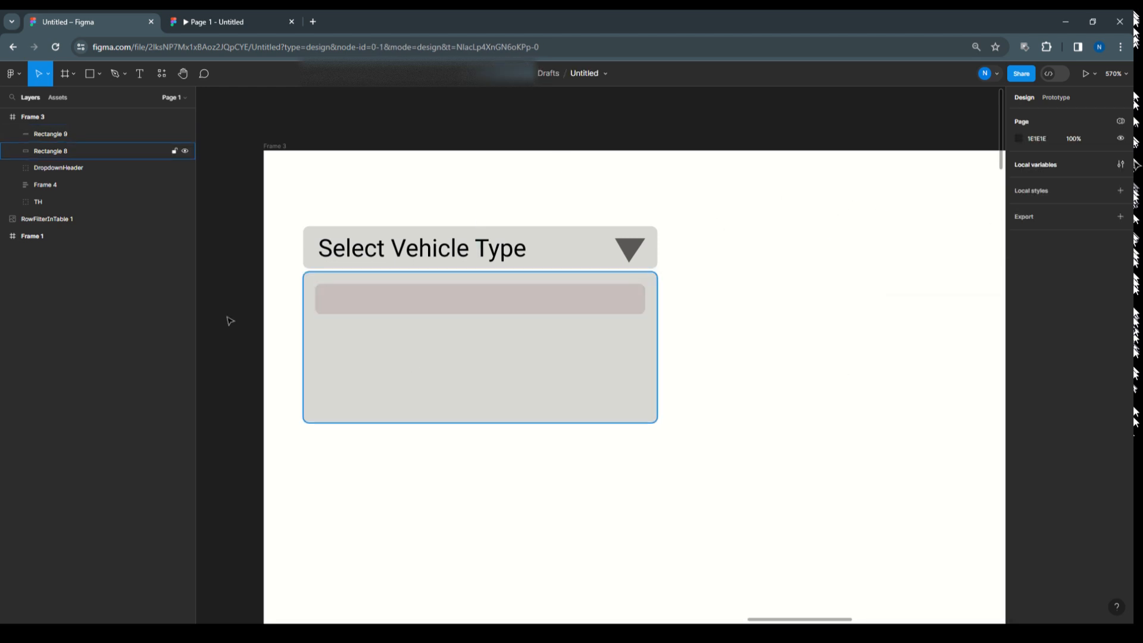
Add the text "Truck" near the left end of the option-row rectangle.
click(356, 297)
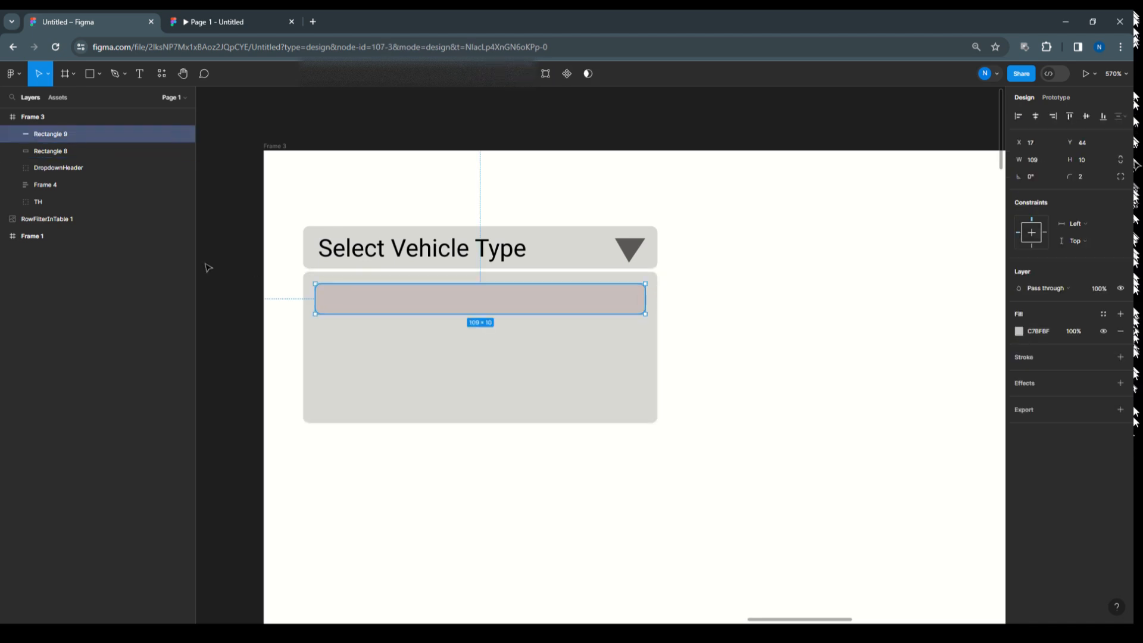
click(140, 74)
click(343, 299)
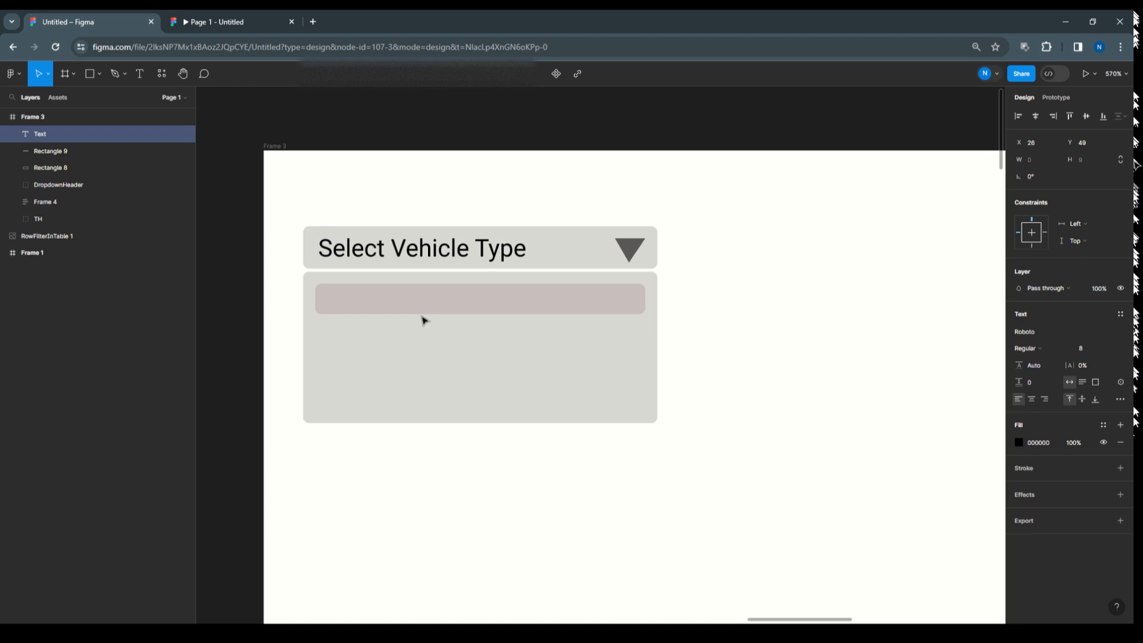
text(Truck)
key(Escape)
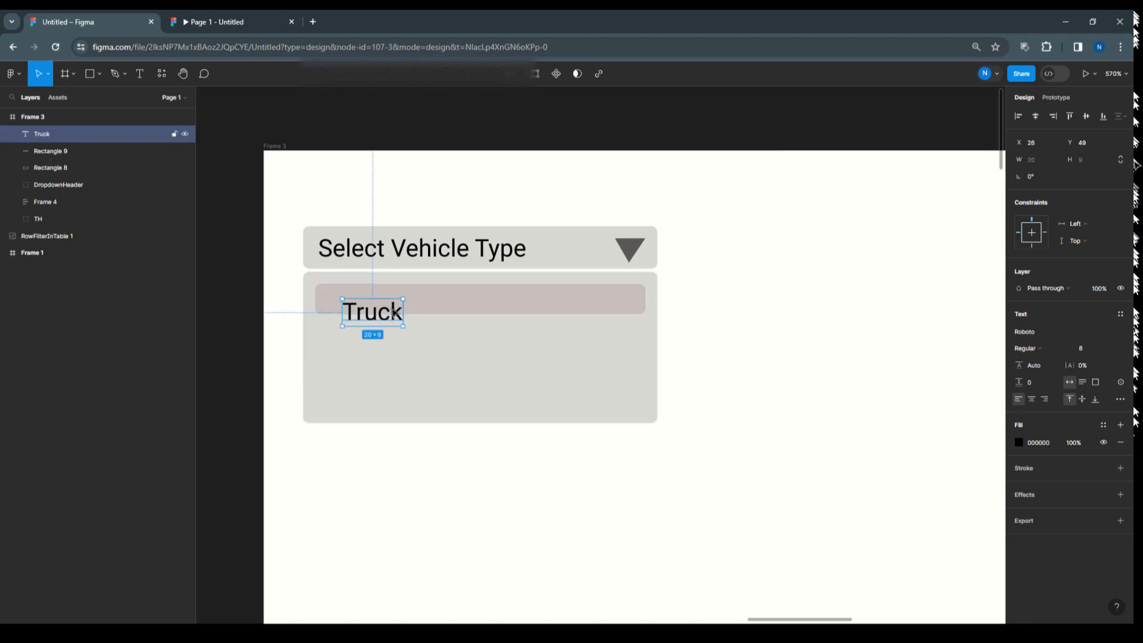
Move the Truck text inside the option-row rectangle, close to its left end.
drag(383, 304, 373, 304)
click(855, 309)
click(401, 303)
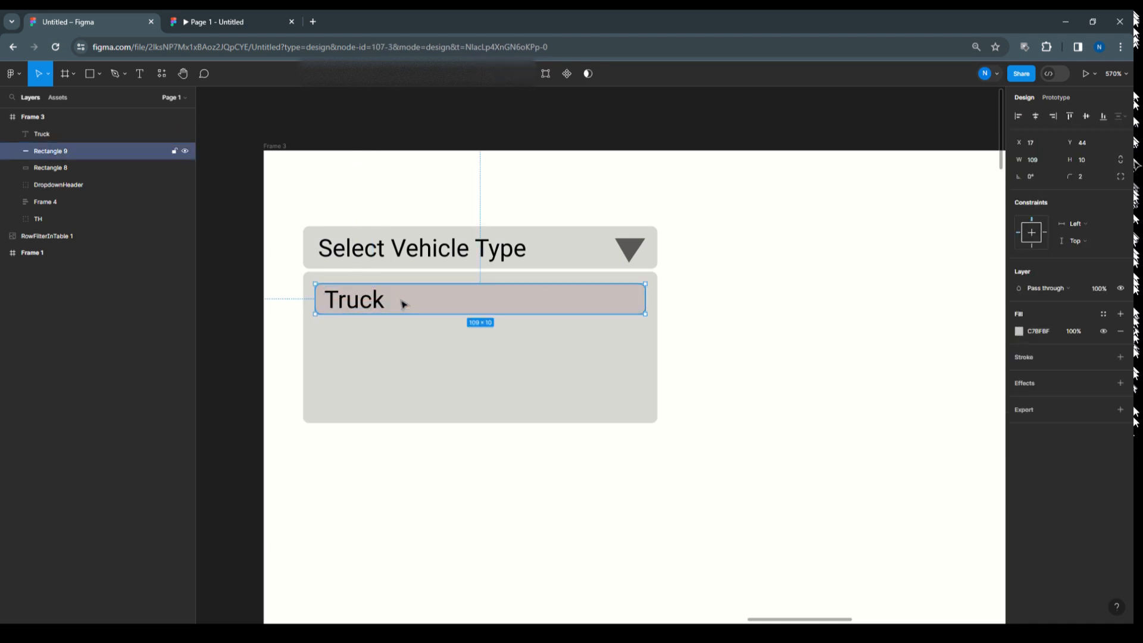
click(378, 301)
Duplicate the option-row rectangle with its Truck text directly below the first row, leaving a 1-unit gap.
click(419, 306)
shift+click(37, 136)
drag(425, 299, 424, 329)
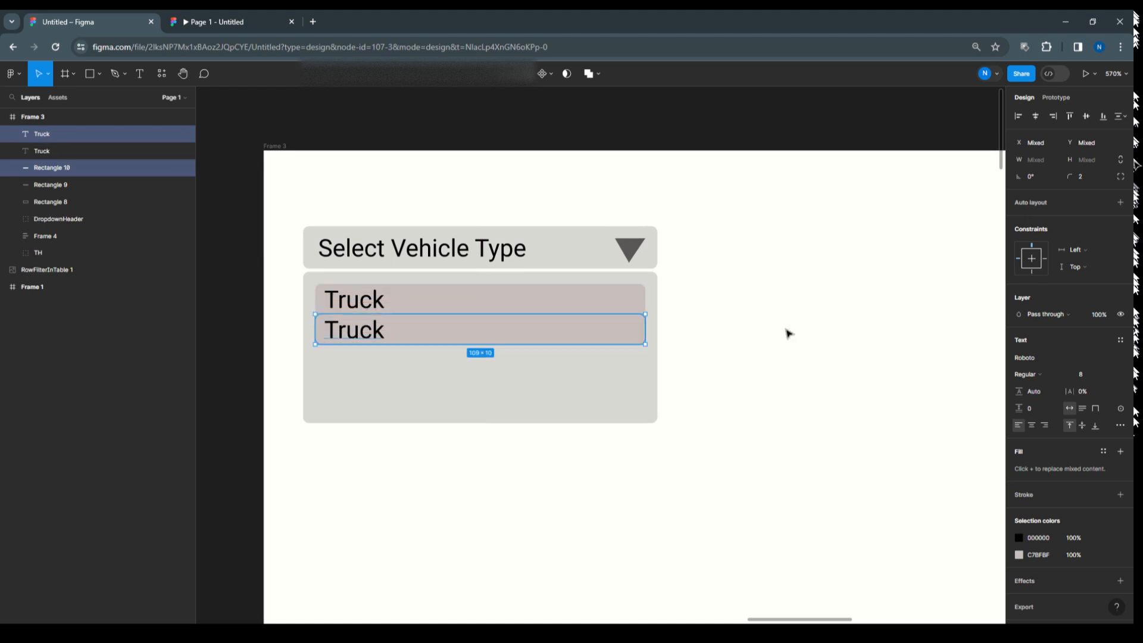
key(Down)
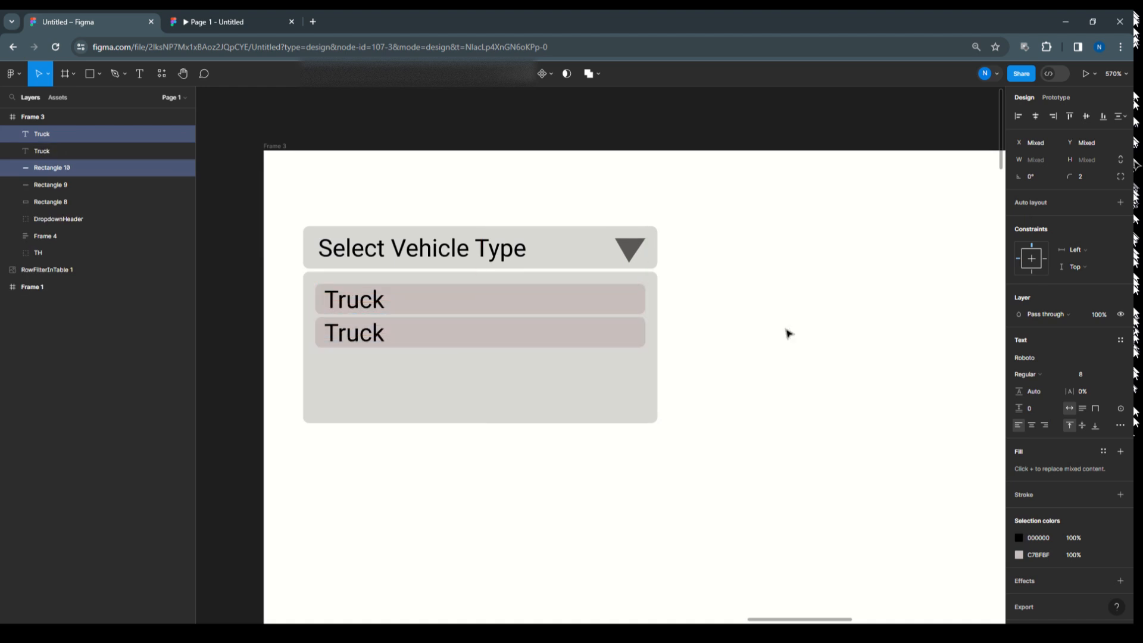
double_click(361, 337)
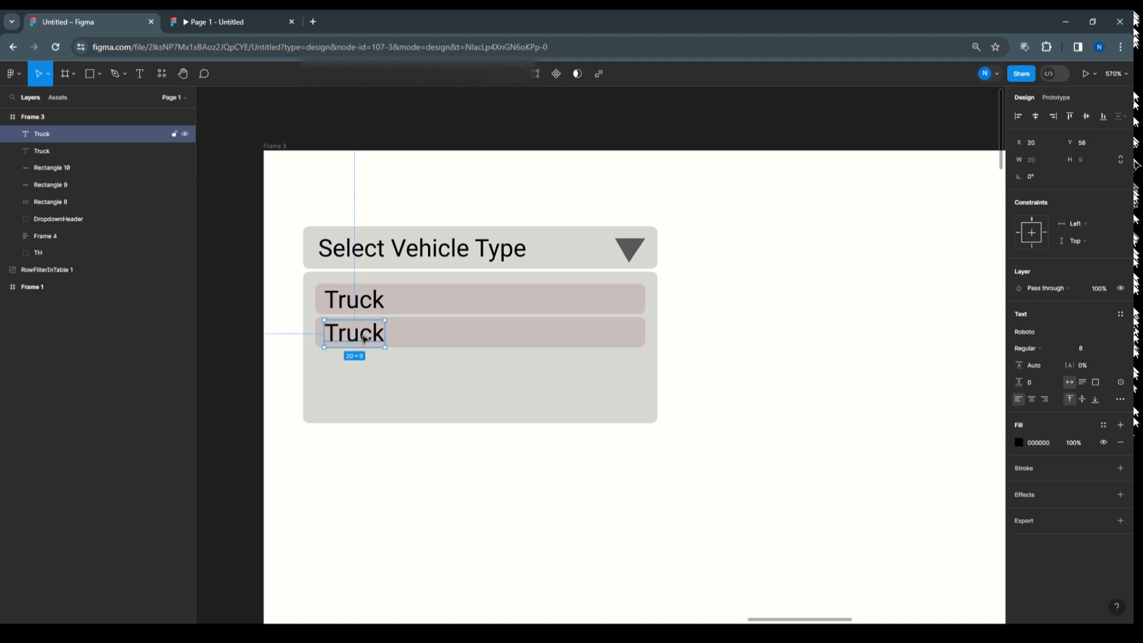
key(Escape)
Increase the first option-row rectangle's height to 11 and delete the duplicate row's text and rectangle.
click(497, 312)
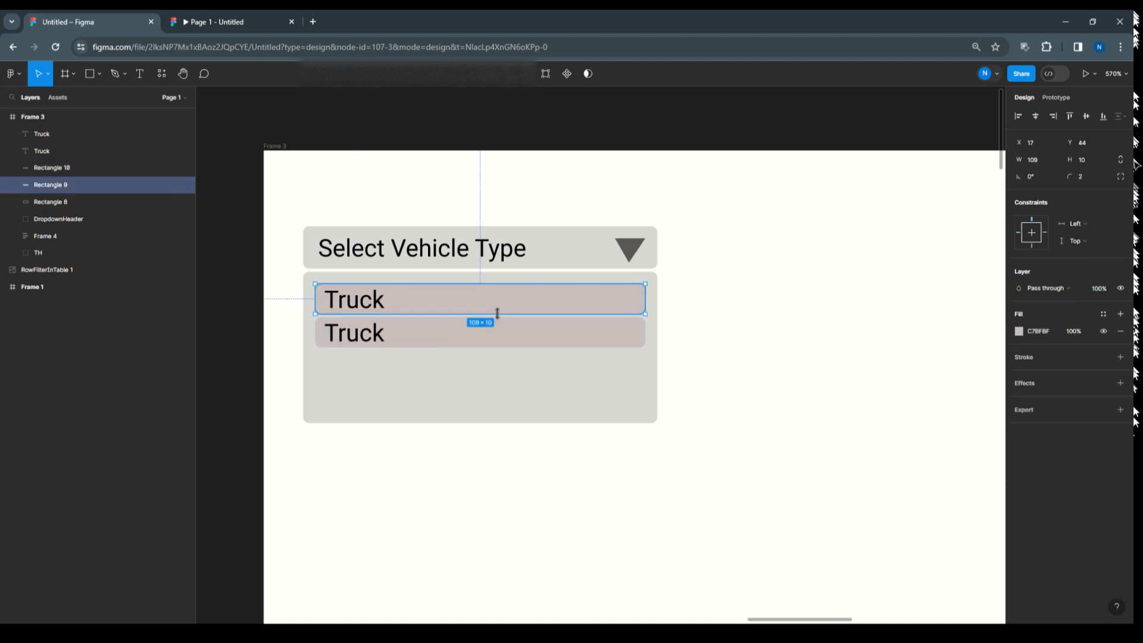
drag(497, 313, 496, 317)
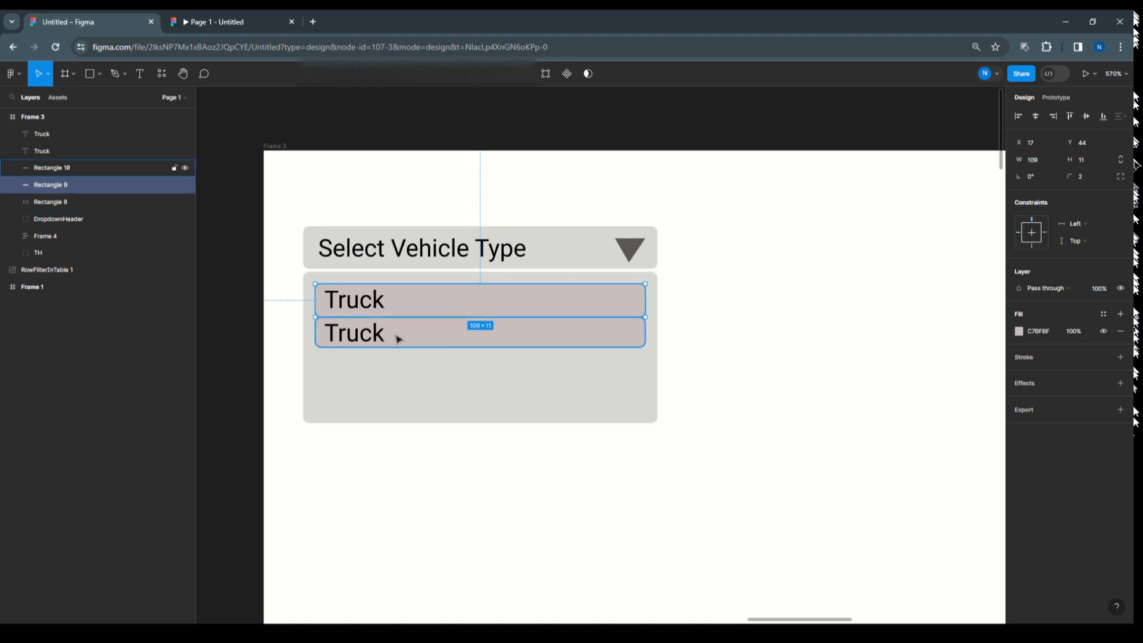
click(365, 339)
key(Delete)
click(410, 337)
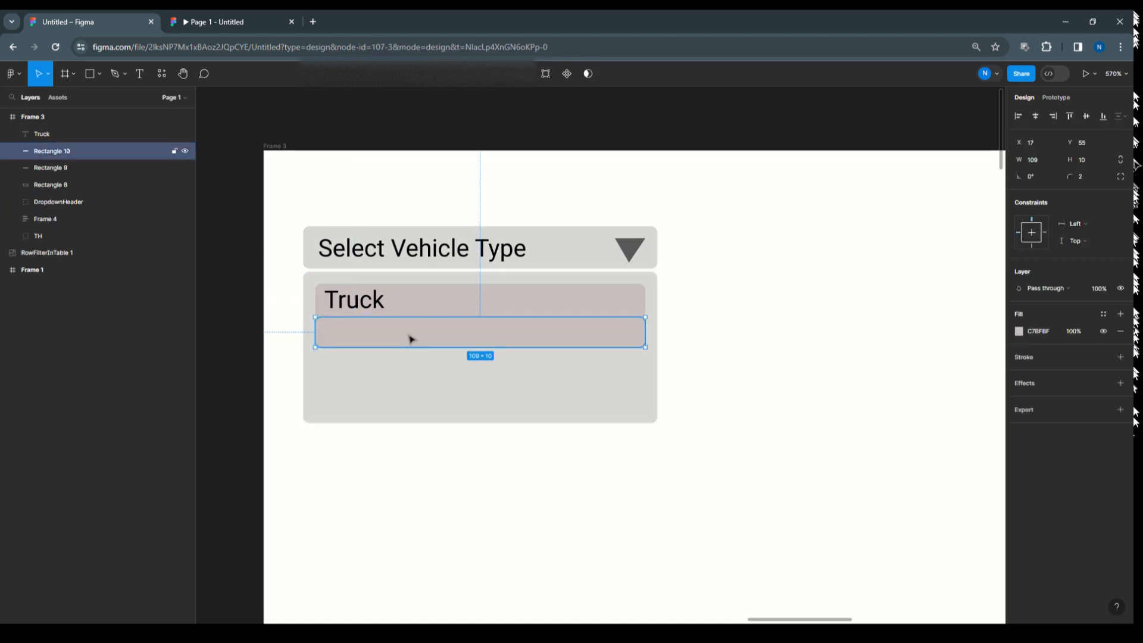
key(Delete)
Increase the option-row rectangle's height to 12 and shift the Truck text down to Y 46.
click(429, 307)
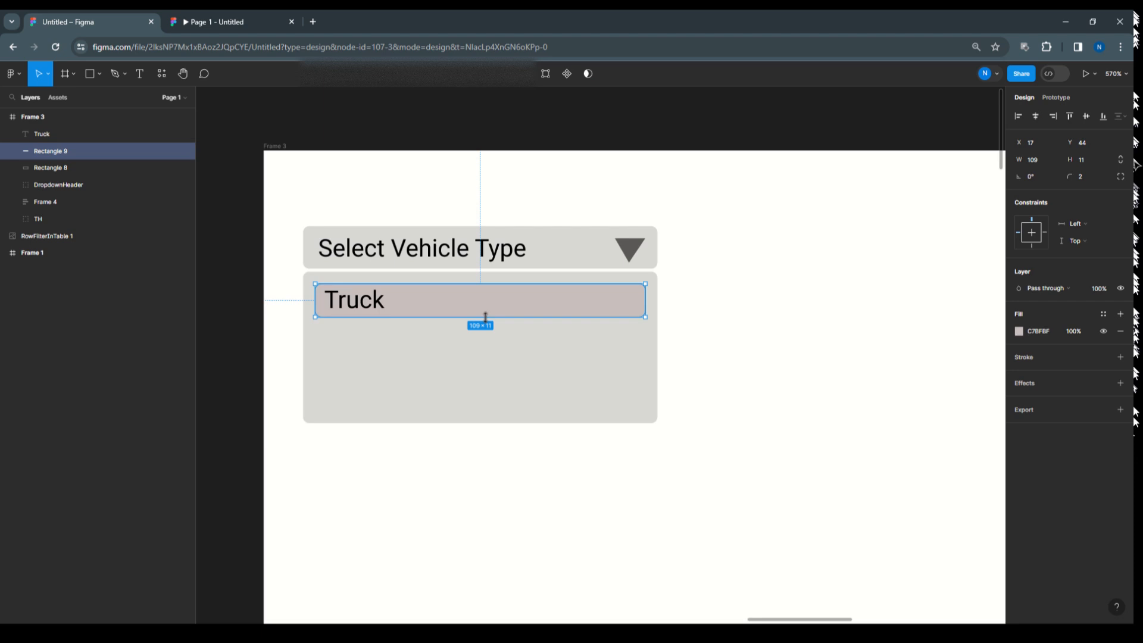
drag(485, 319, 485, 322)
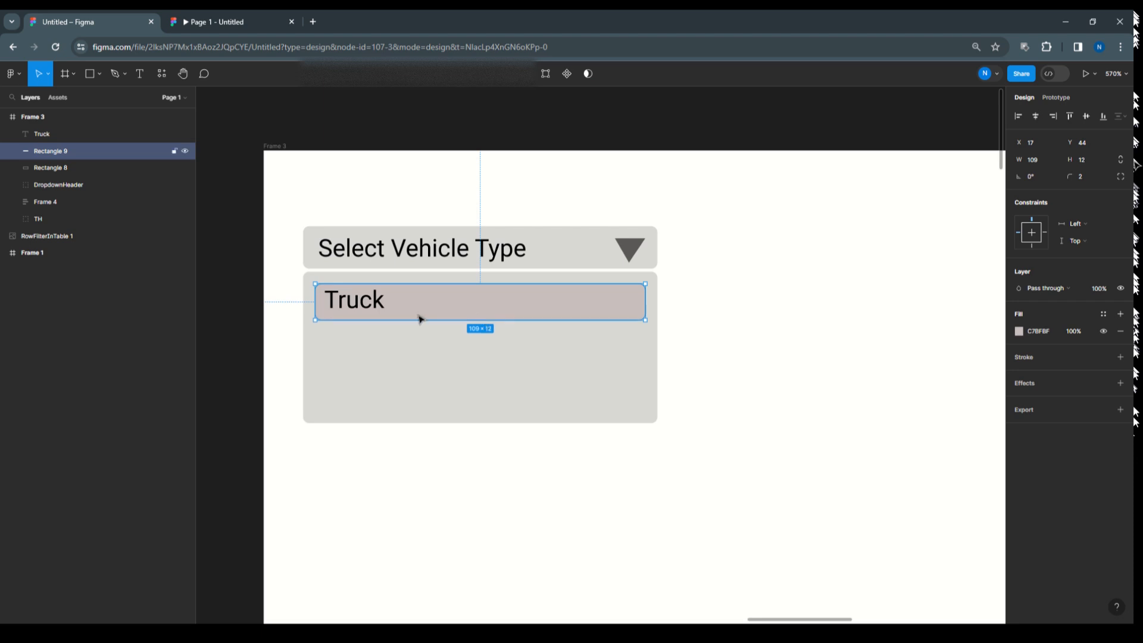
shift+click(47, 134)
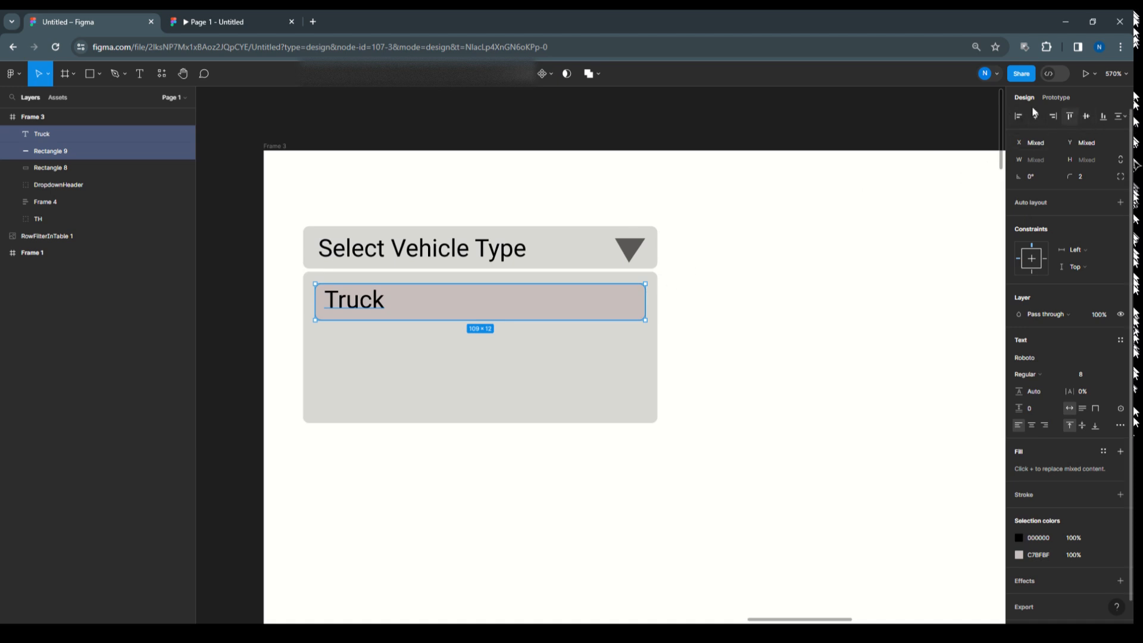
click(416, 342)
click(372, 305)
key(Down)
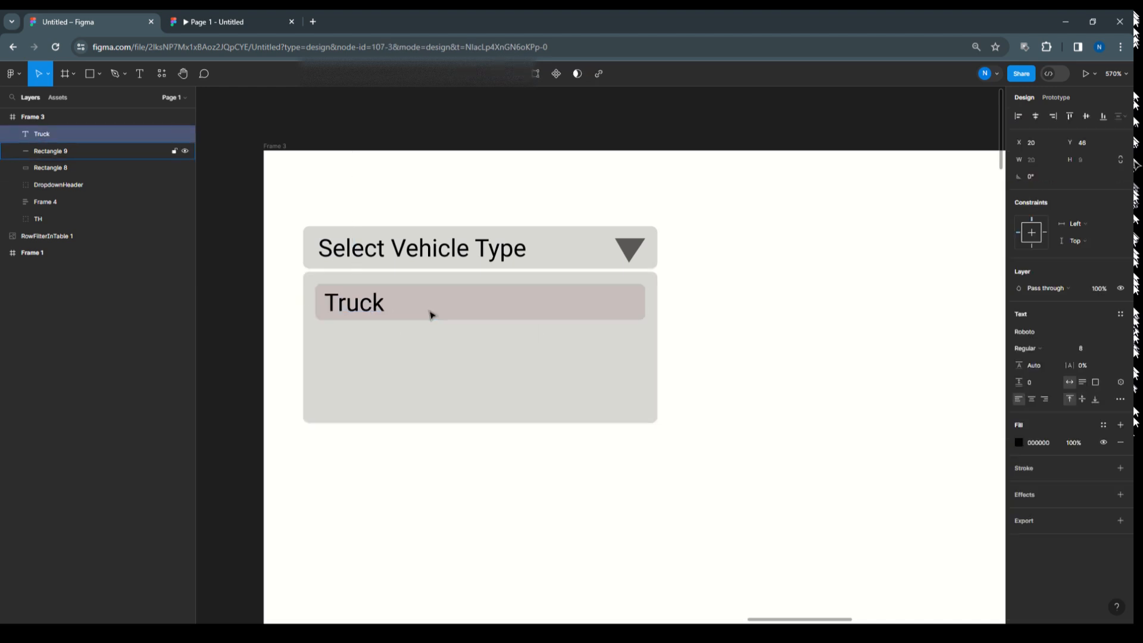
click(707, 324)
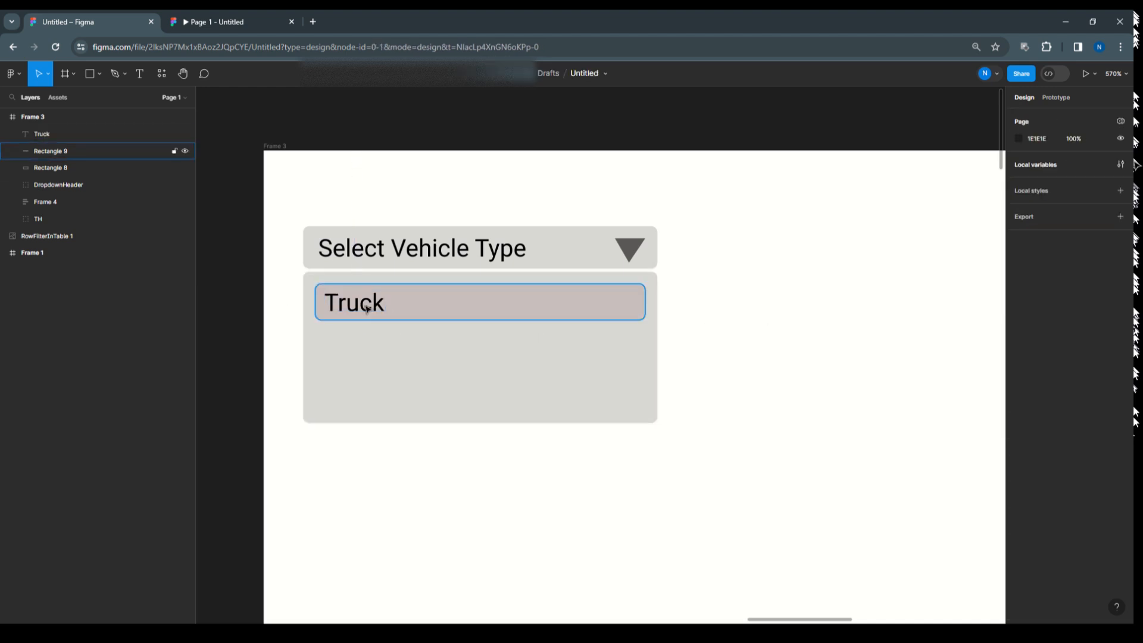
Duplicate the Truck row's rectangle and text just below it and change the copied text to "Car".
click(54, 147)
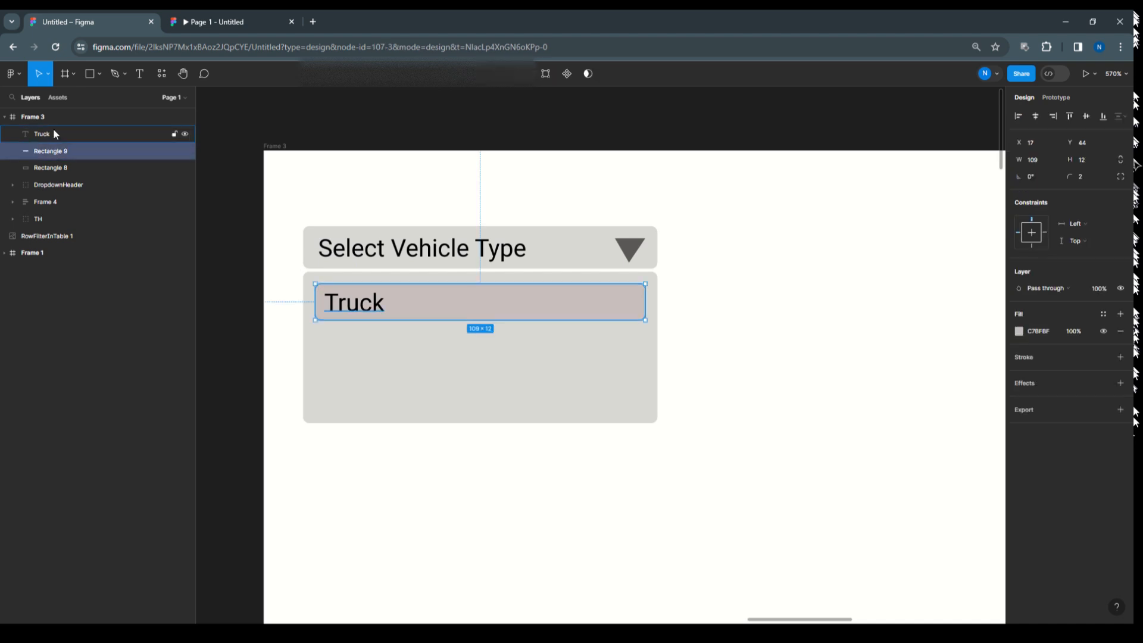
shift+click(54, 132)
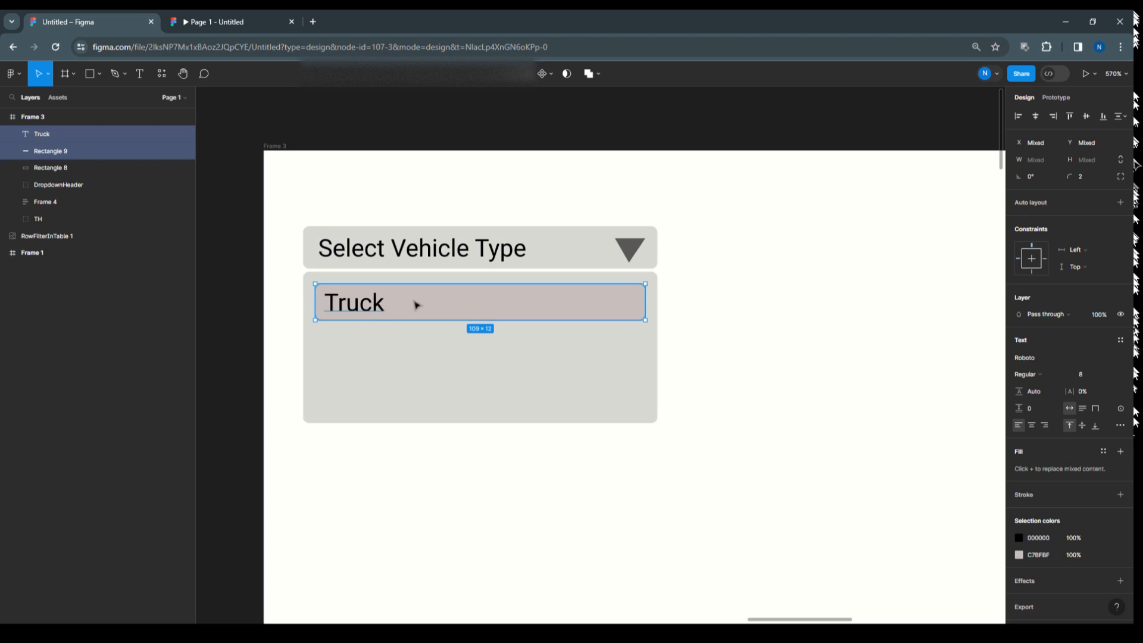
alt+drag(416, 305, 418, 343)
double_click(359, 344)
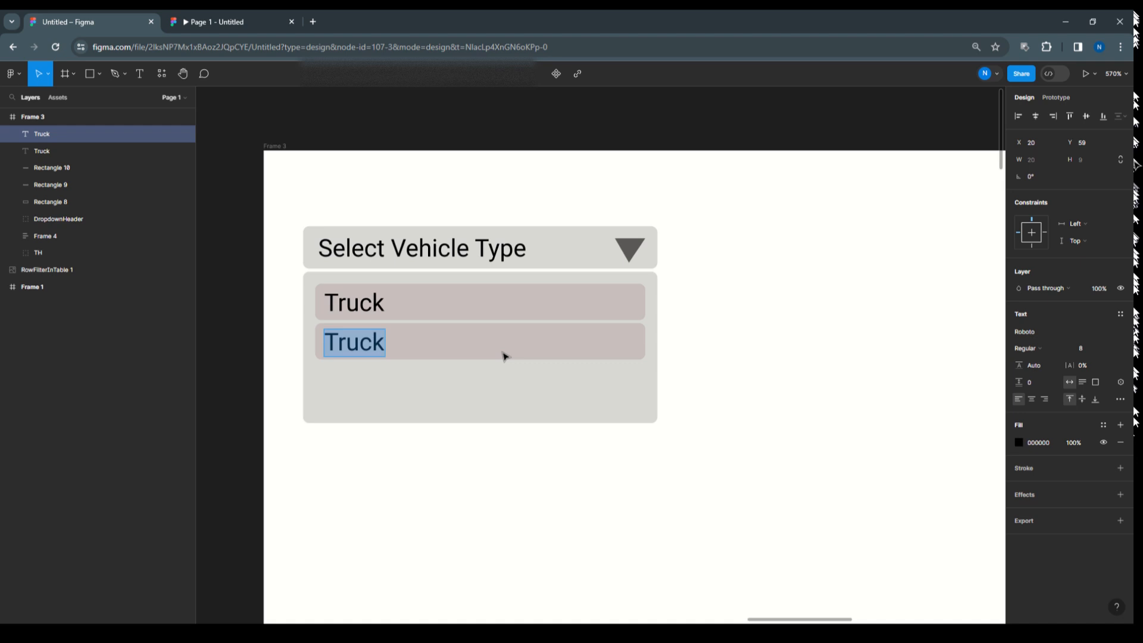
text(Car)
key(Escape)
Duplicate the Car row's rectangle and text just below it and change the copied text to "Van".
click(439, 334)
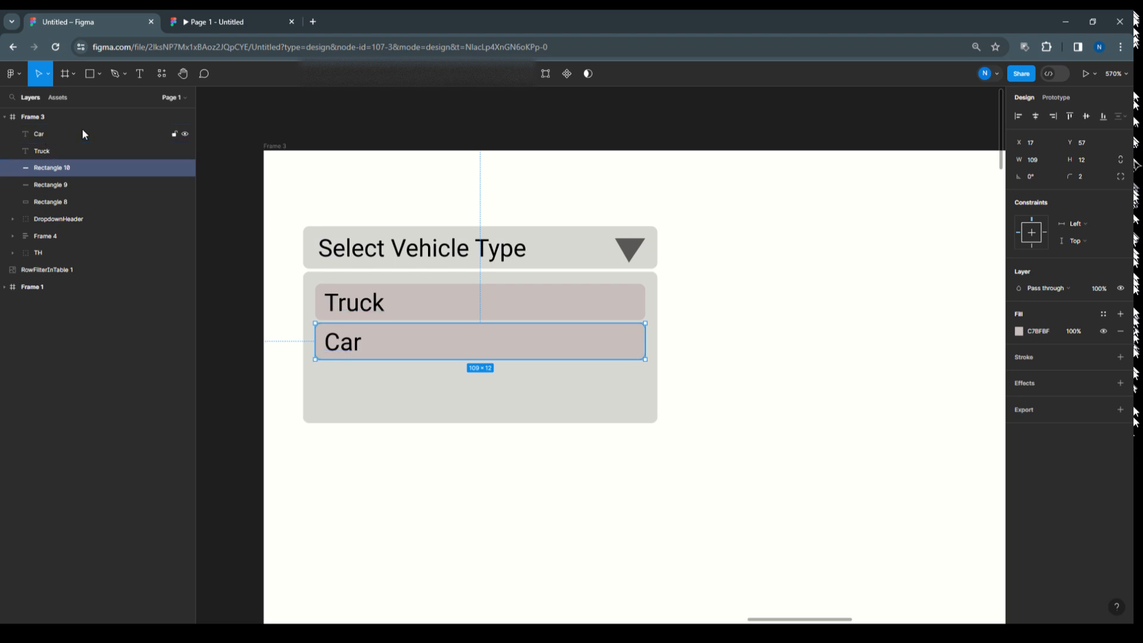
shift+click(43, 133)
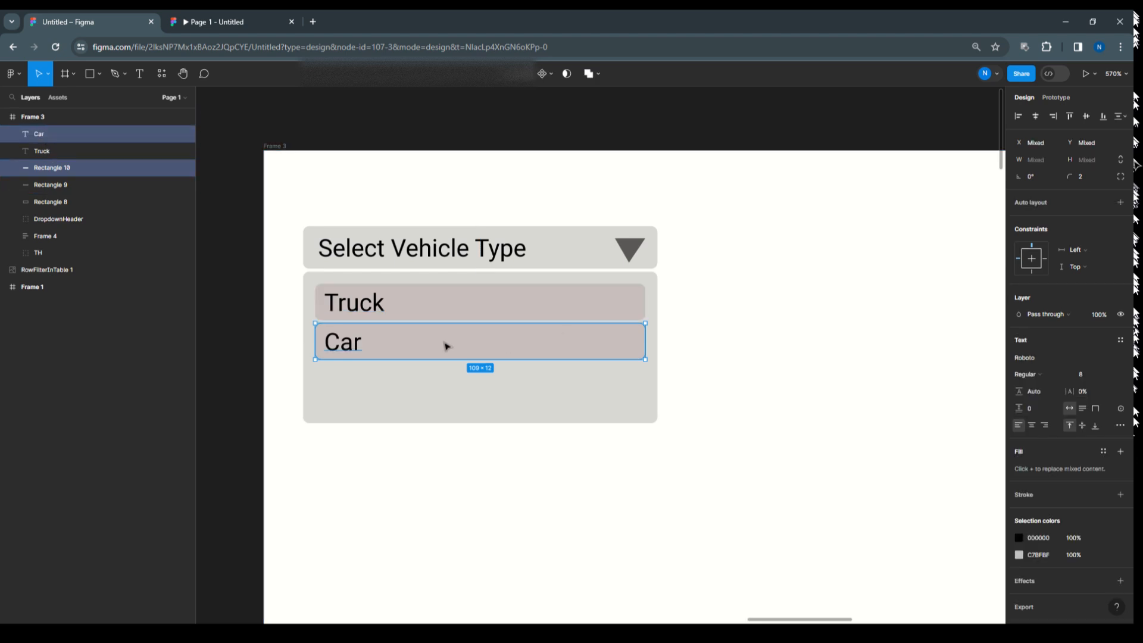
drag(438, 348, 442, 387)
key(Escape)
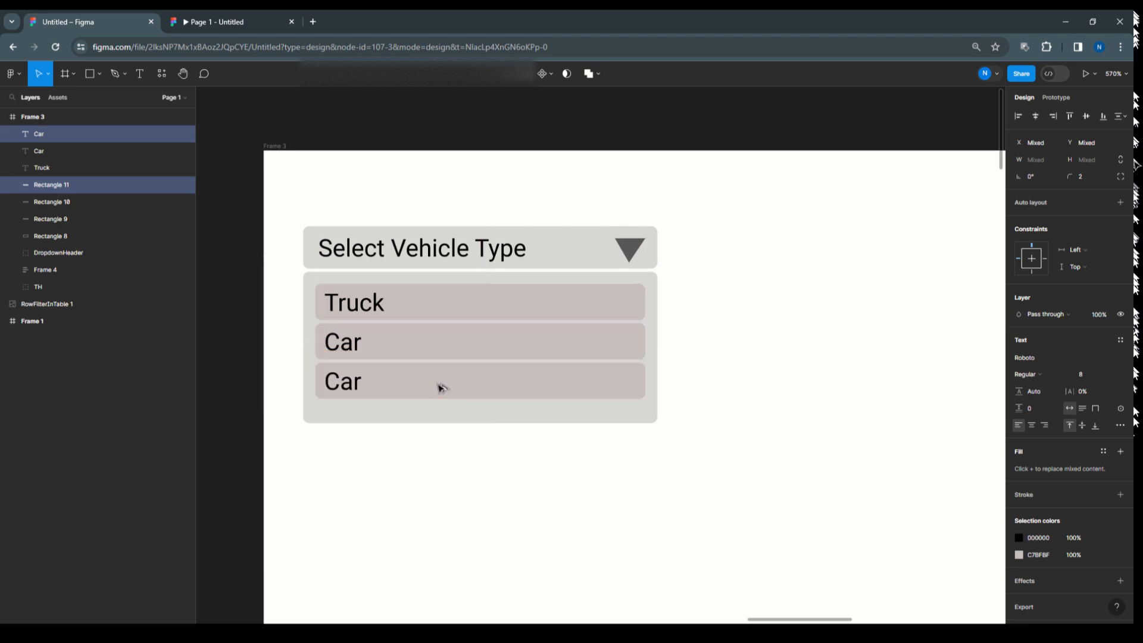
click(354, 387)
double_click(355, 387)
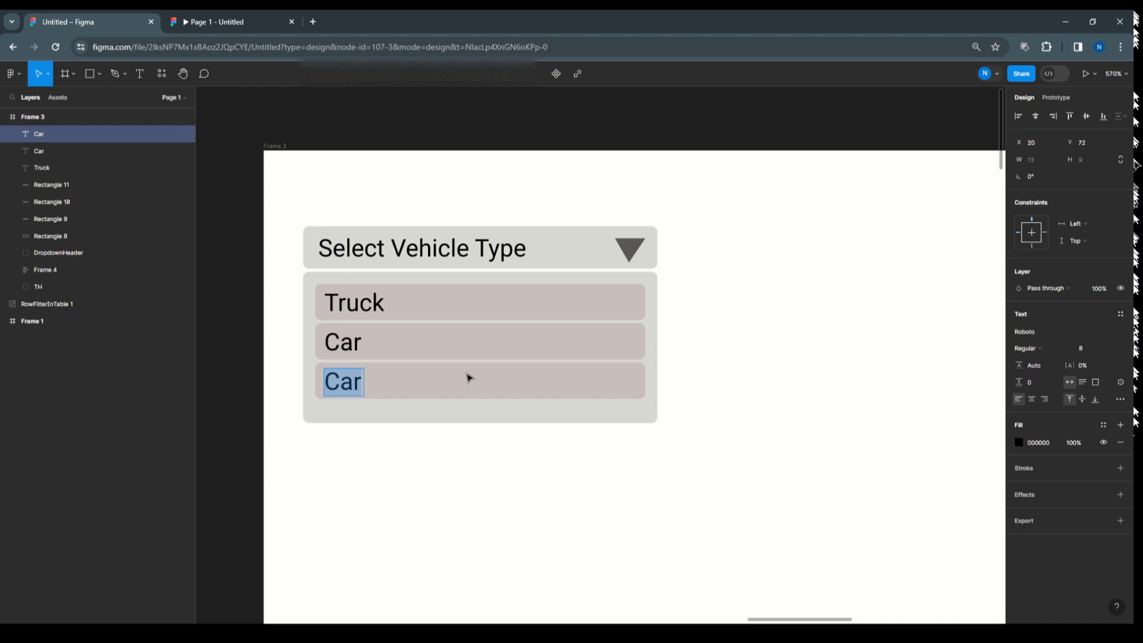
text(Van)
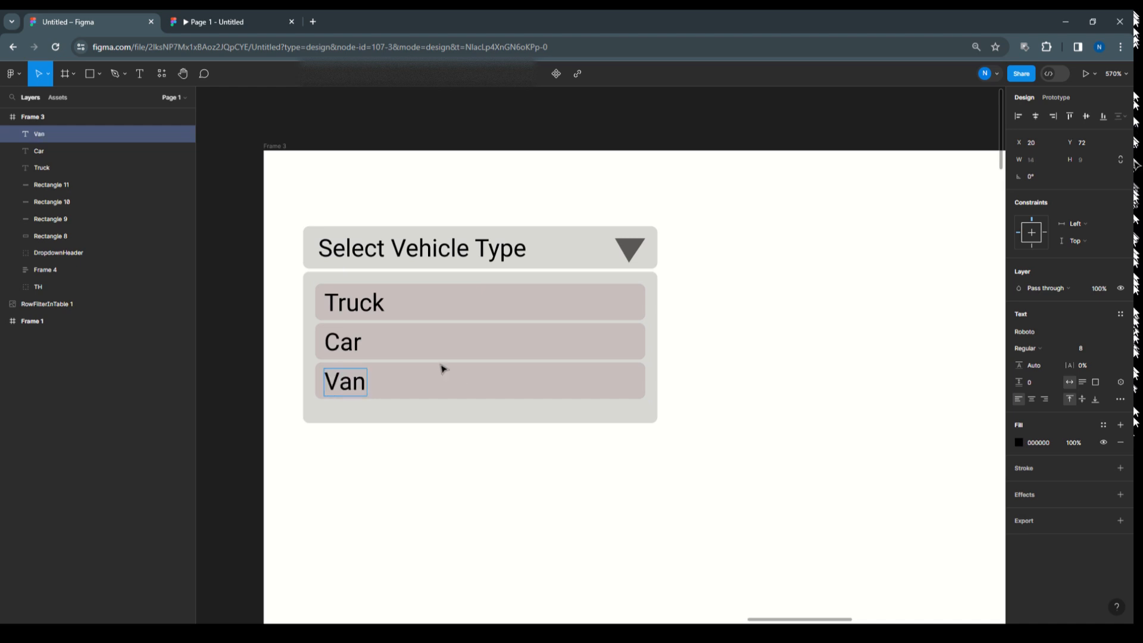
key(Escape)
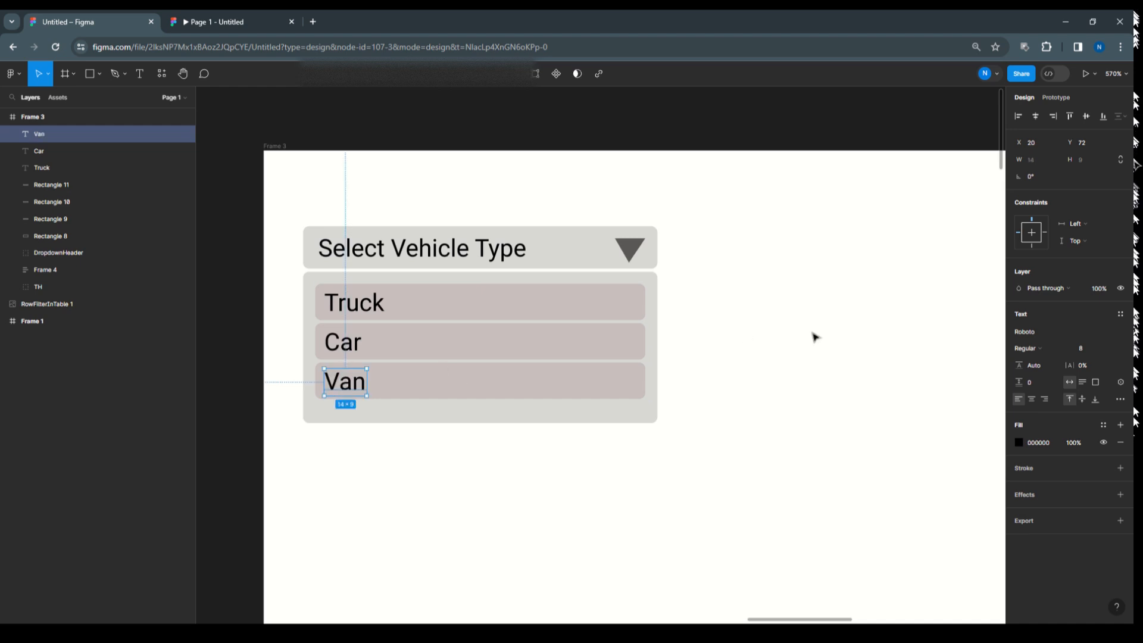
Review the VType values in the VehicleTable local variables and close the variables window.
click(923, 196)
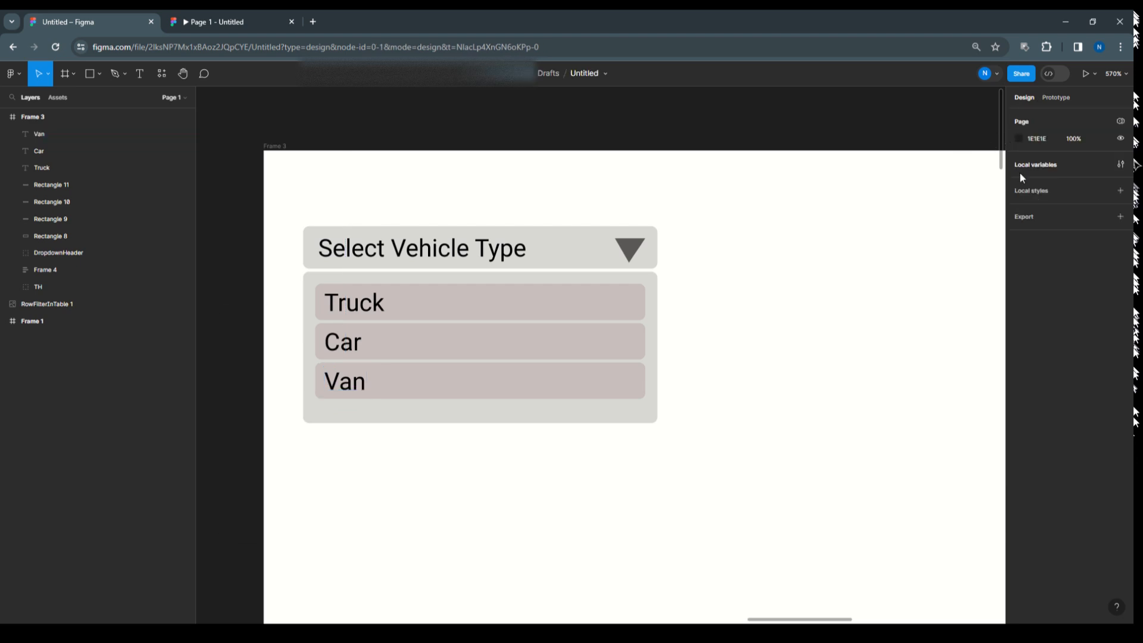
click(1120, 165)
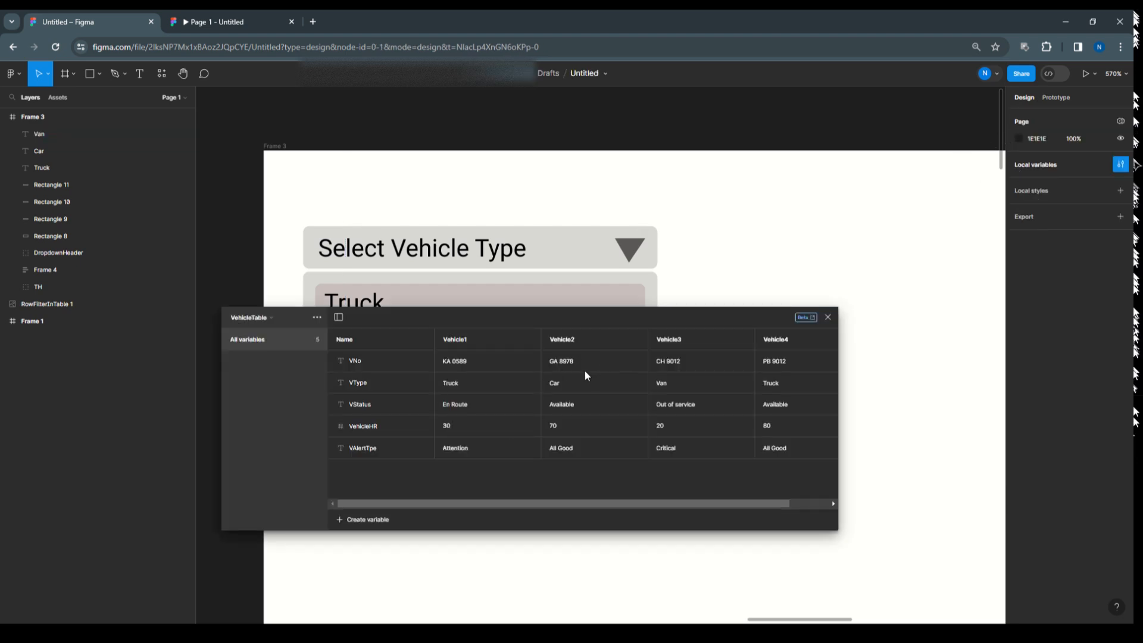
drag(631, 314, 651, 425)
click(847, 420)
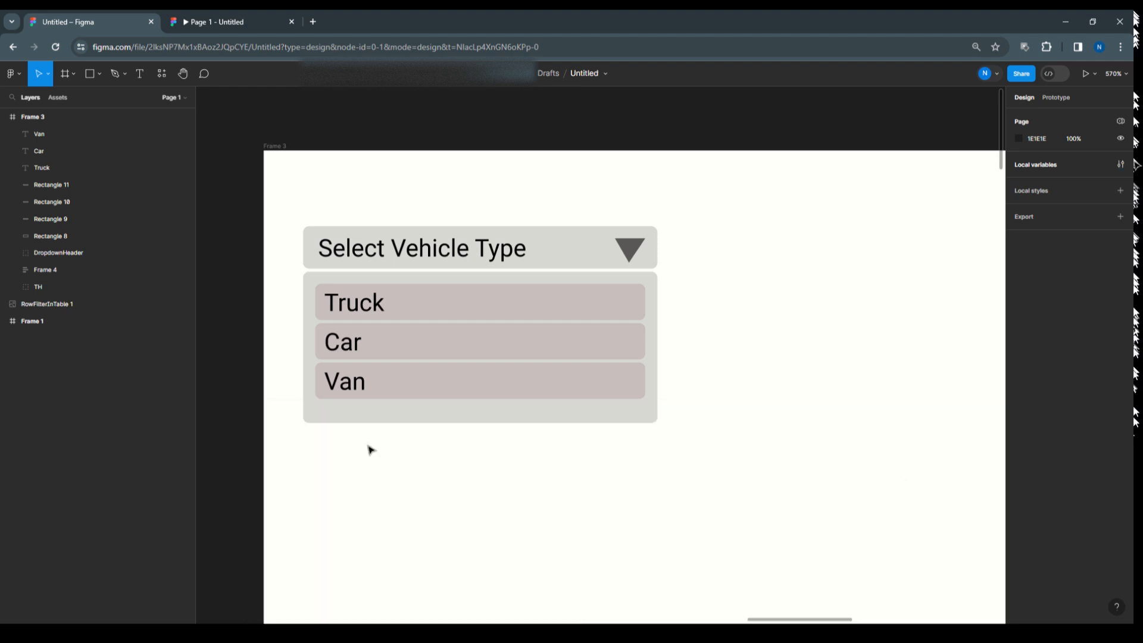
Group the Van text with its row rectangle and name the group "Van".
click(408, 383)
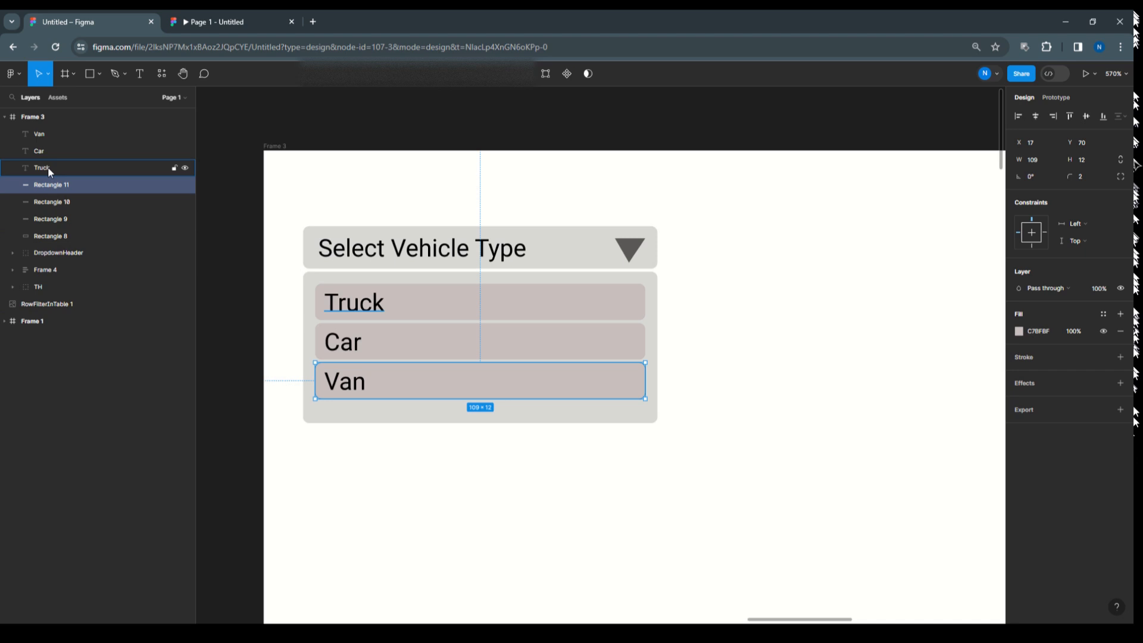
shift+click(50, 133)
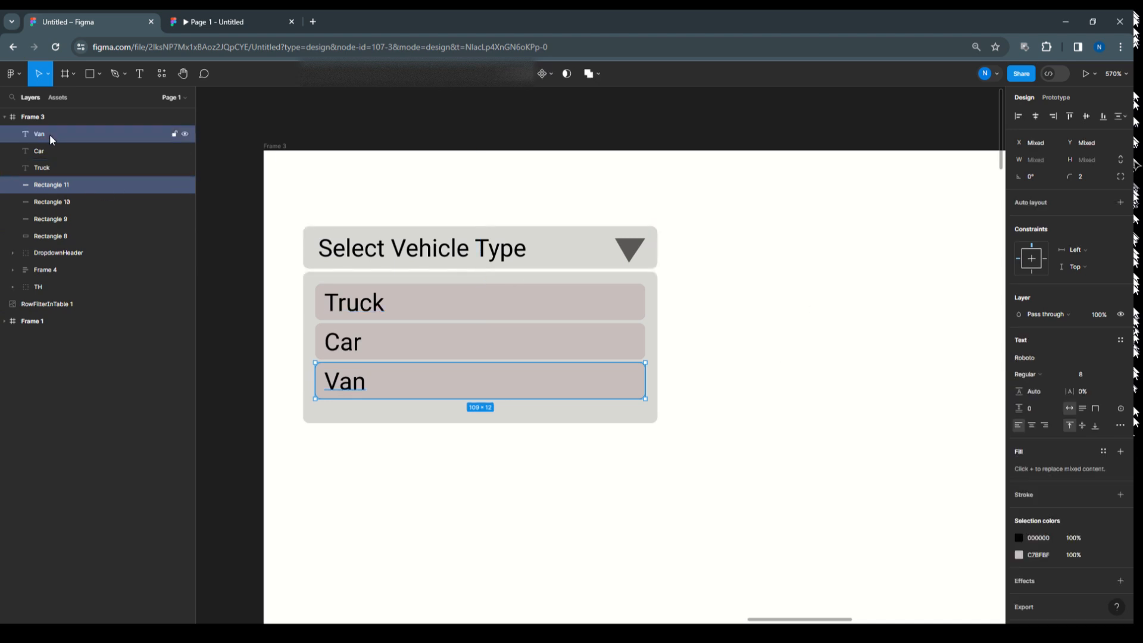
key(ctrl+g)
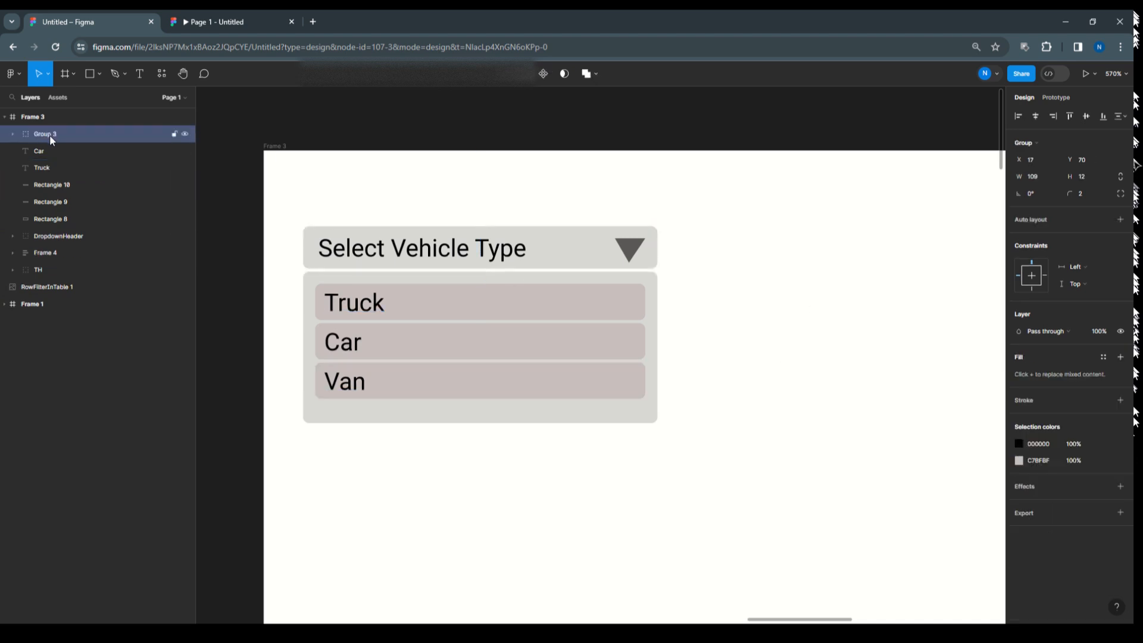
double_click(49, 134)
text(Van)
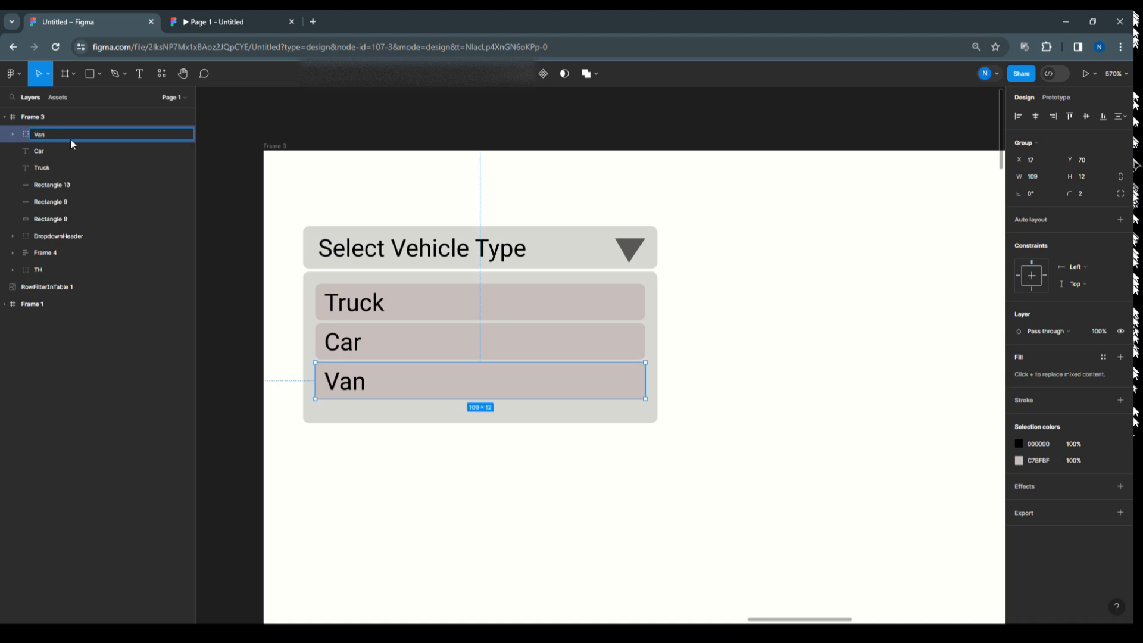
Group the Car text with its row rectangle and name the group "Car".
click(383, 349)
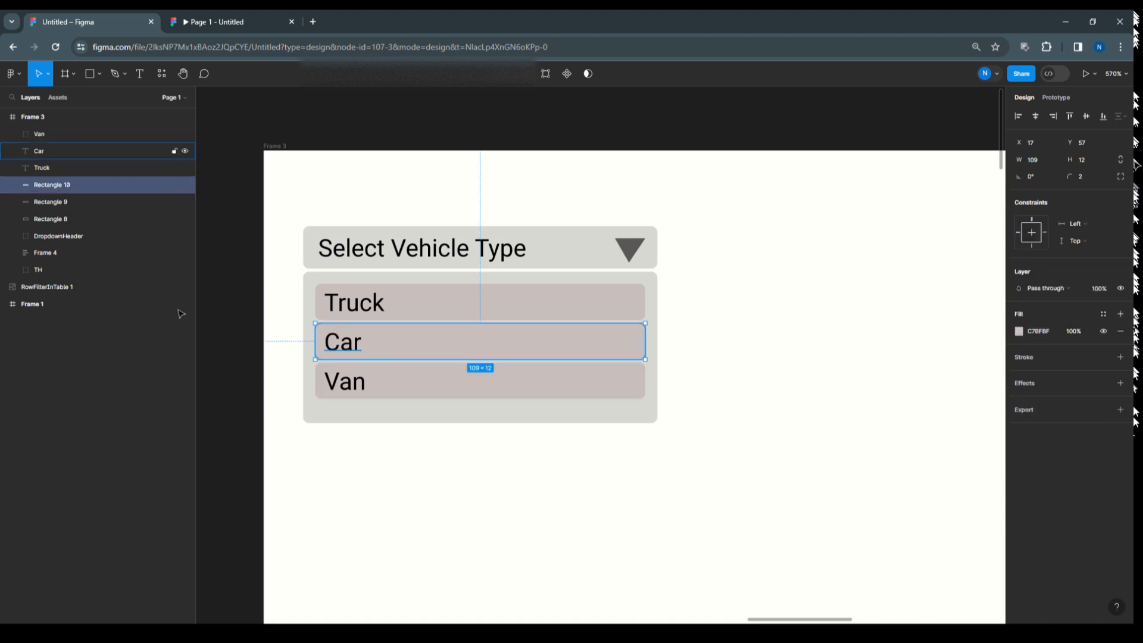
shift+click(48, 151)
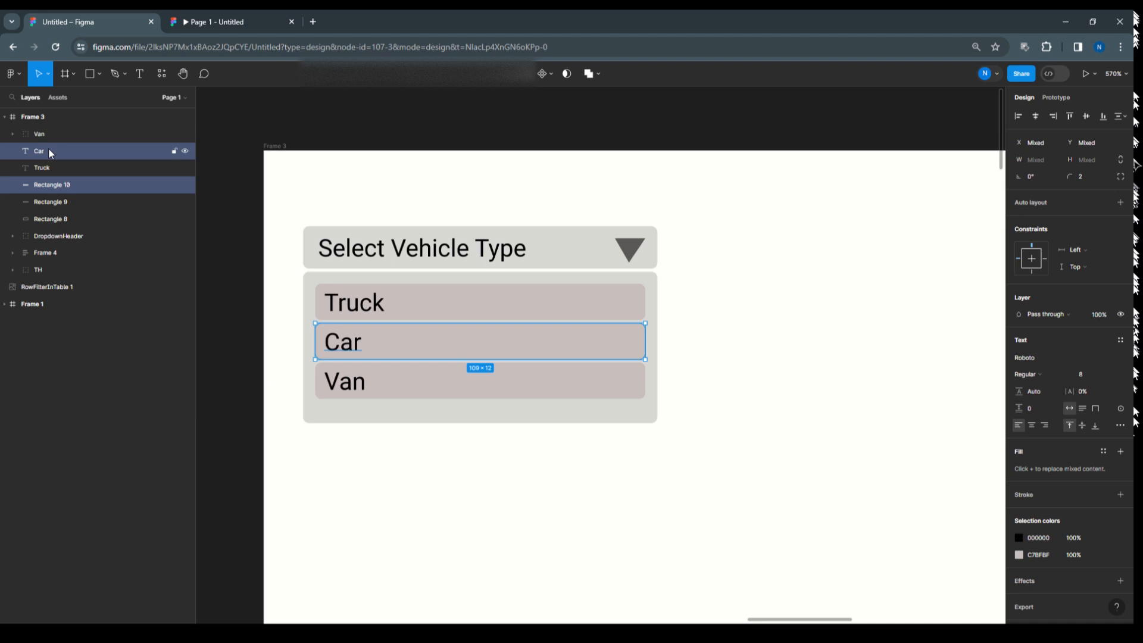
key(ctrl+g)
double_click(46, 149)
text(Car)
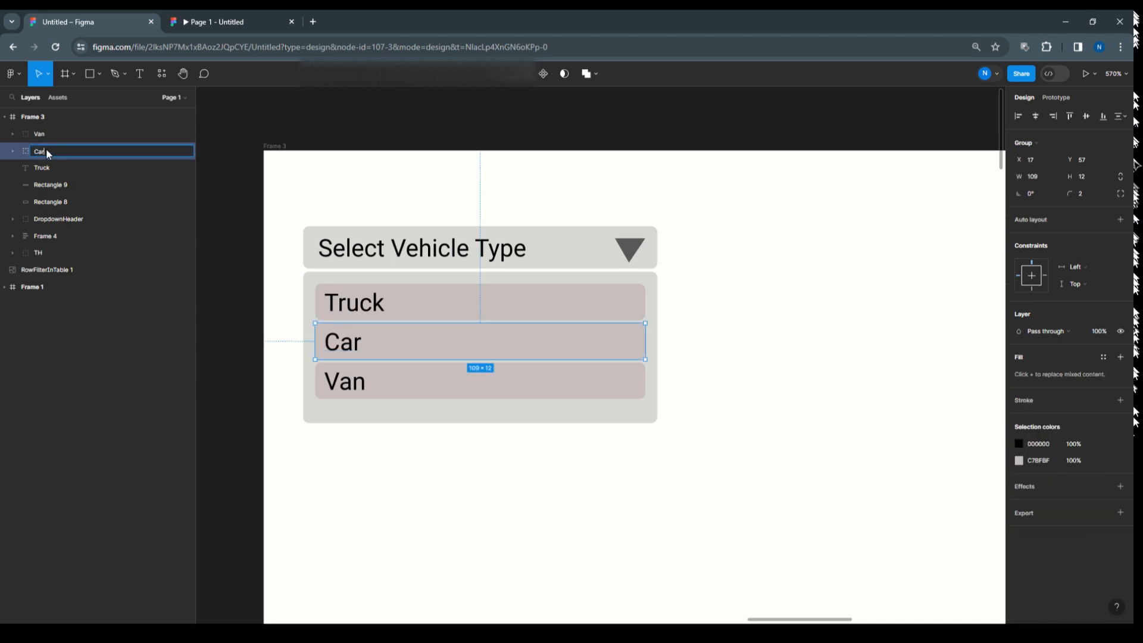
Group the Truck text with its row rectangle and name the group "Truck".
click(407, 319)
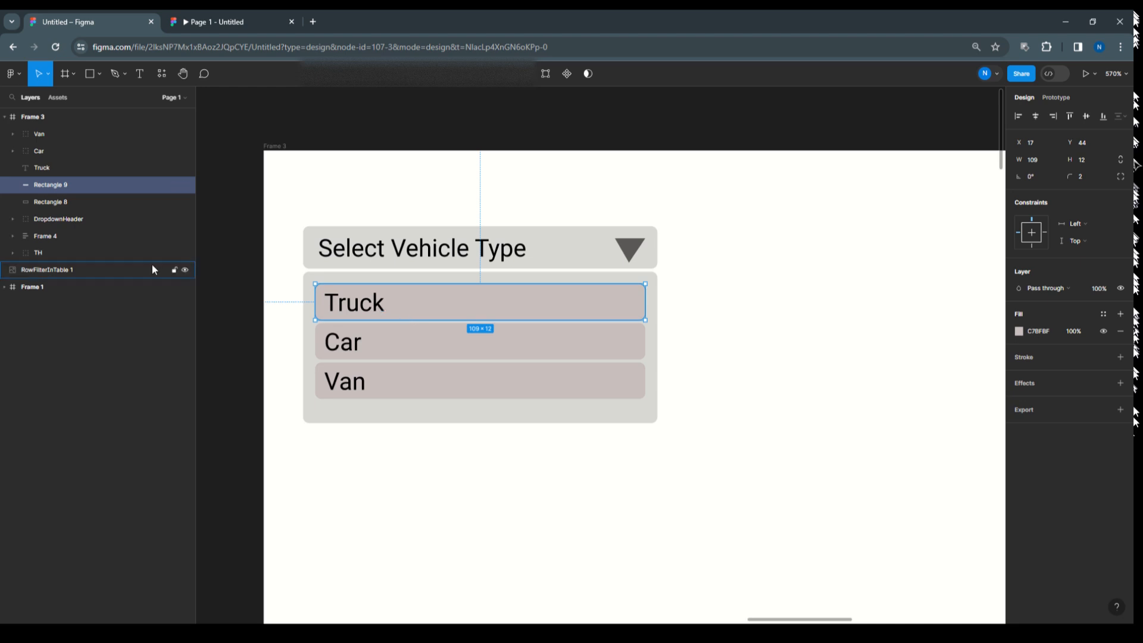
shift+click(53, 168)
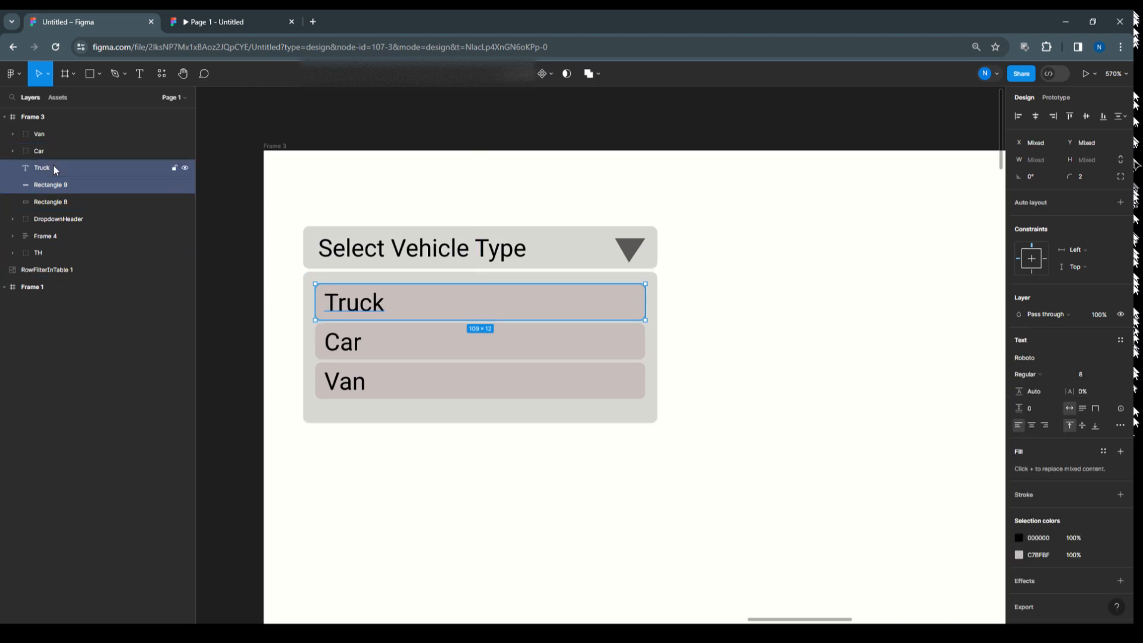
key(ctrl+g)
double_click(53, 168)
text(Truck)
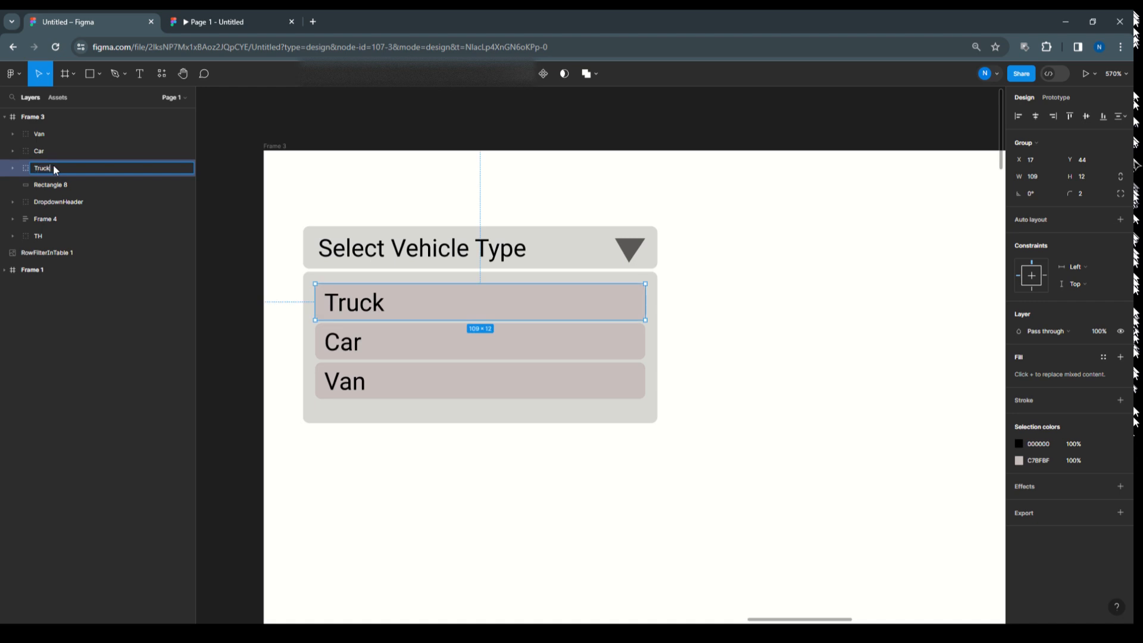
key(Return)
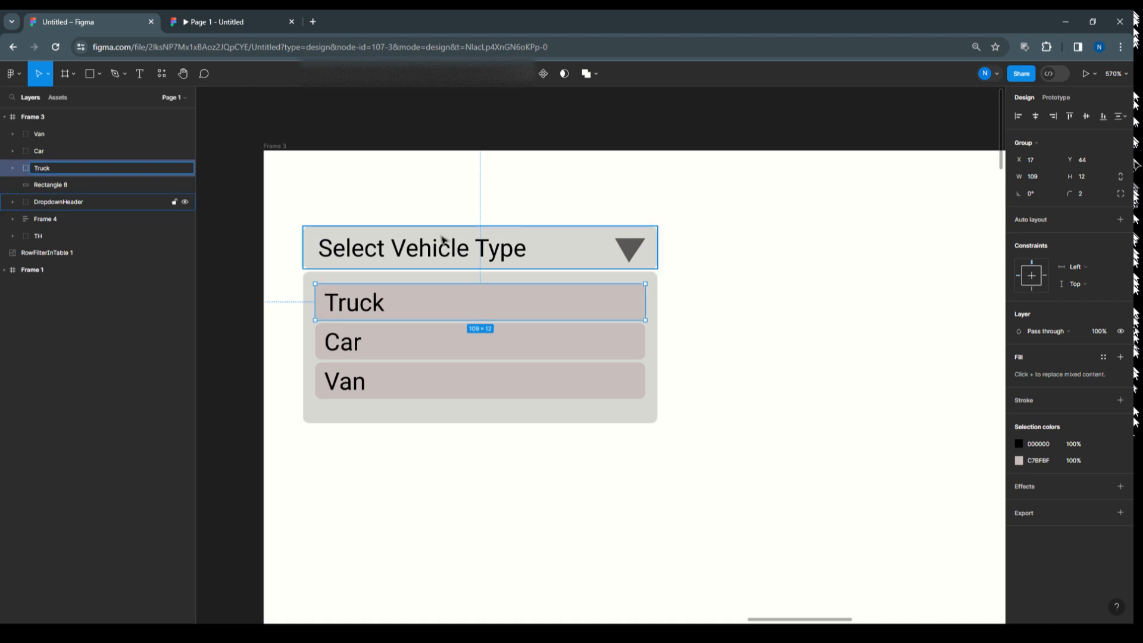
Create a new local variable collection named "VehicleFilter".
click(471, 191)
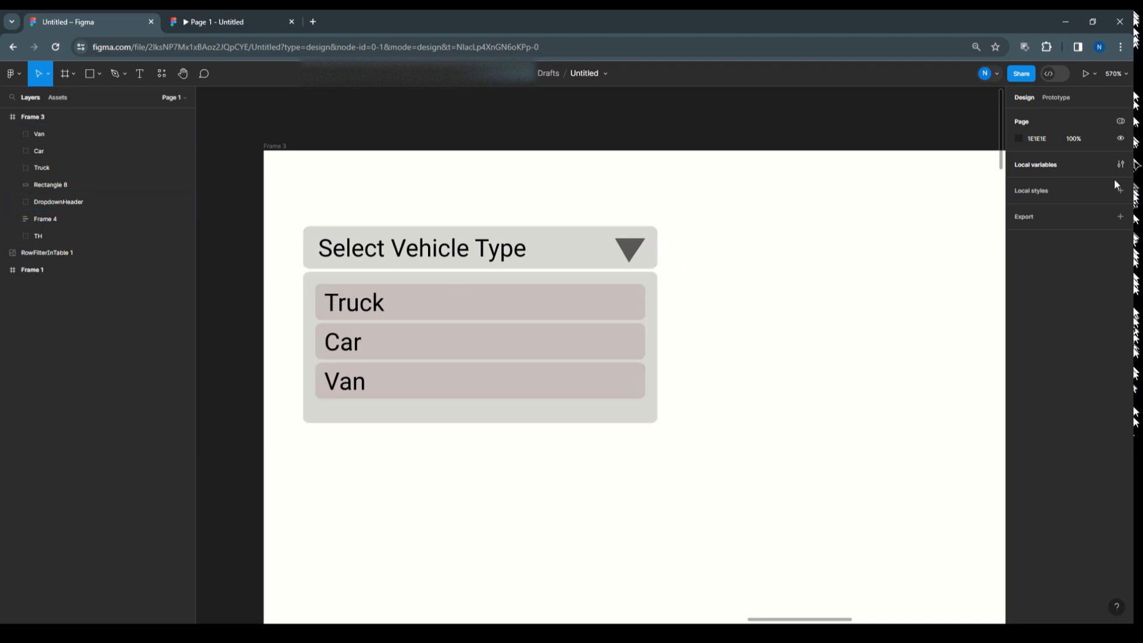
click(1121, 164)
drag(662, 397, 720, 434)
scroll(656, 319, down, 2)
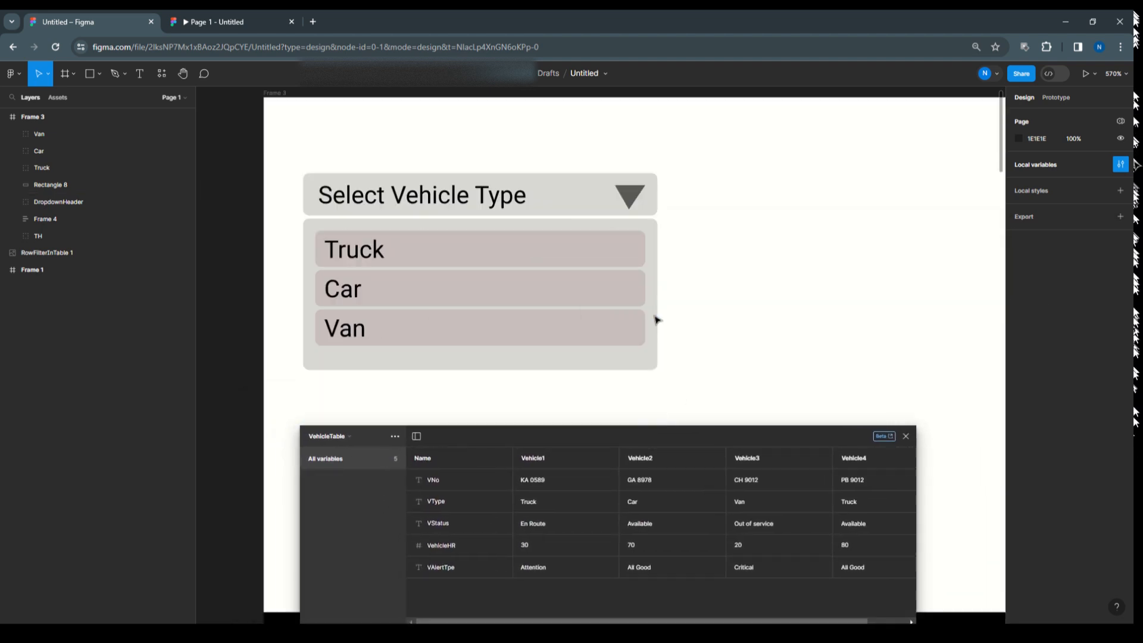
drag(652, 435, 648, 386)
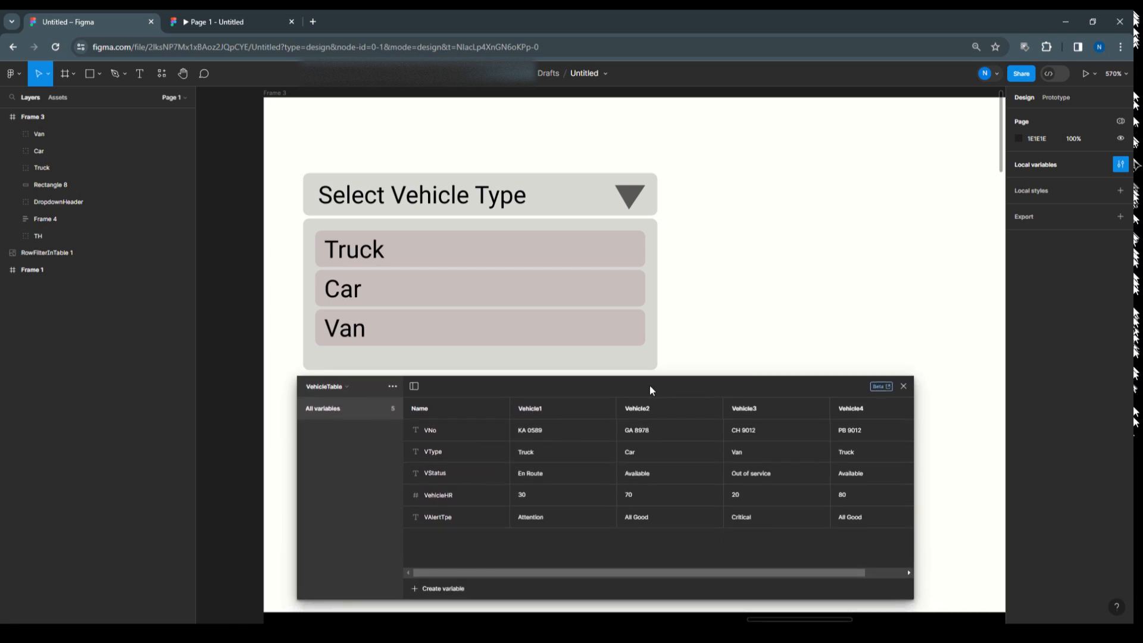
click(336, 353)
click(393, 386)
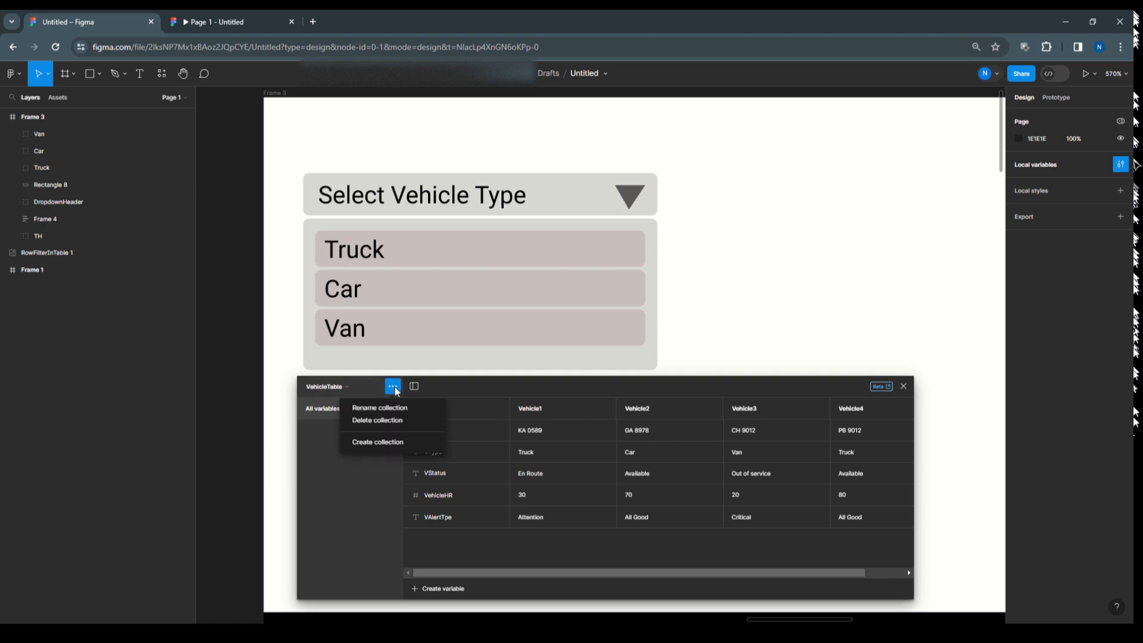
click(384, 438)
double_click(335, 388)
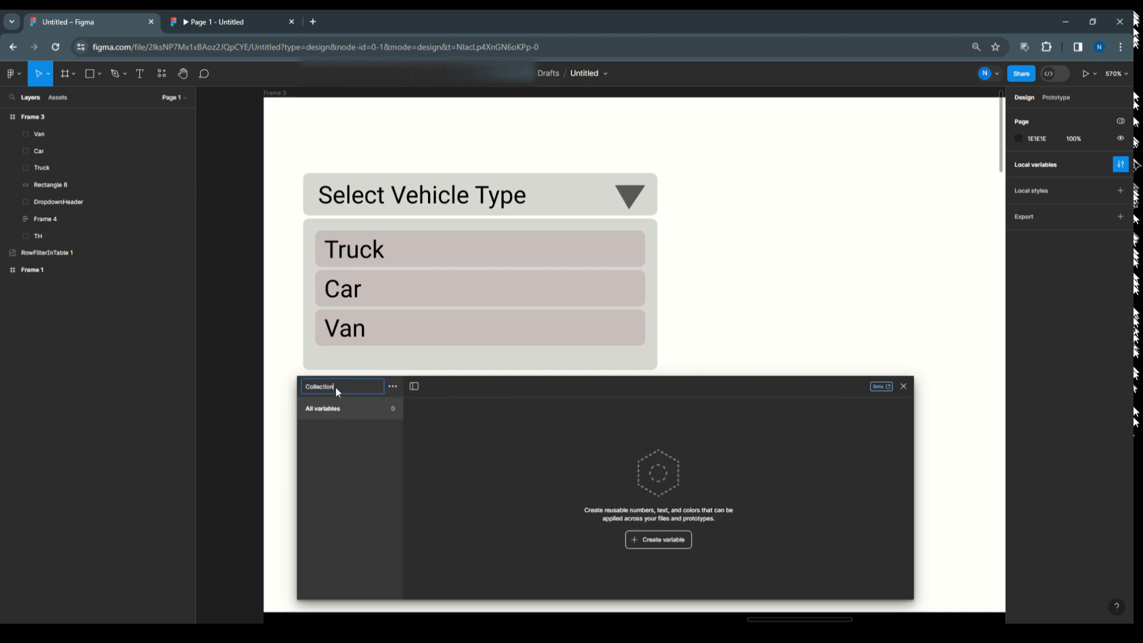
text(Filter)
key(Home)
text(Vehicle)
click(393, 386)
click(539, 440)
Create a Boolean variable named "VdropdownHeader" in the VehicleFilter collection.
click(657, 540)
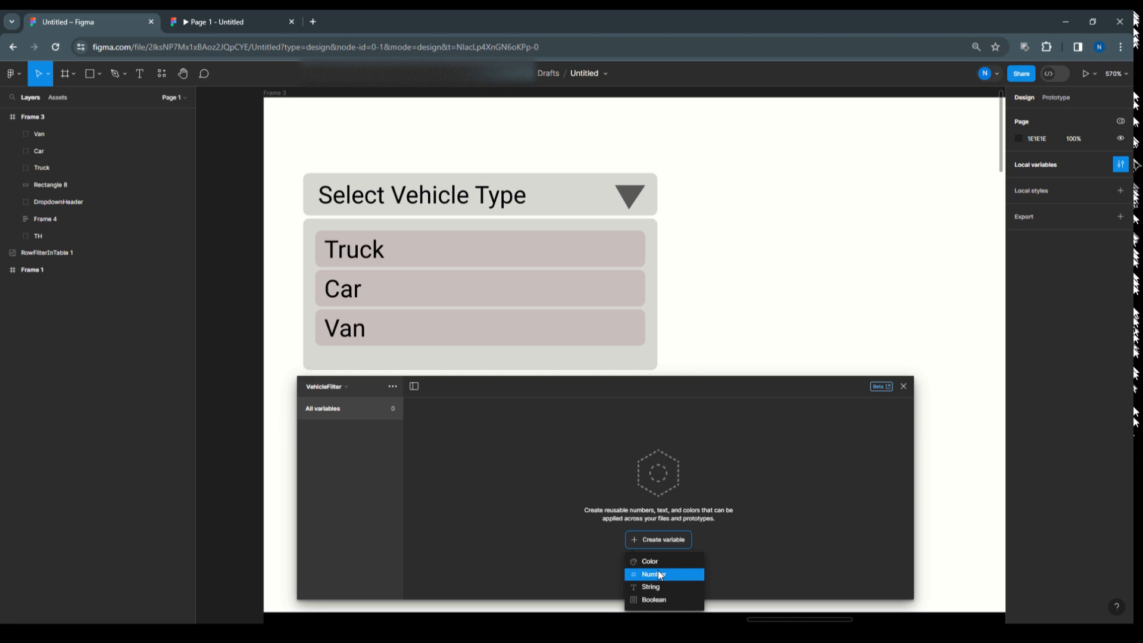
click(658, 600)
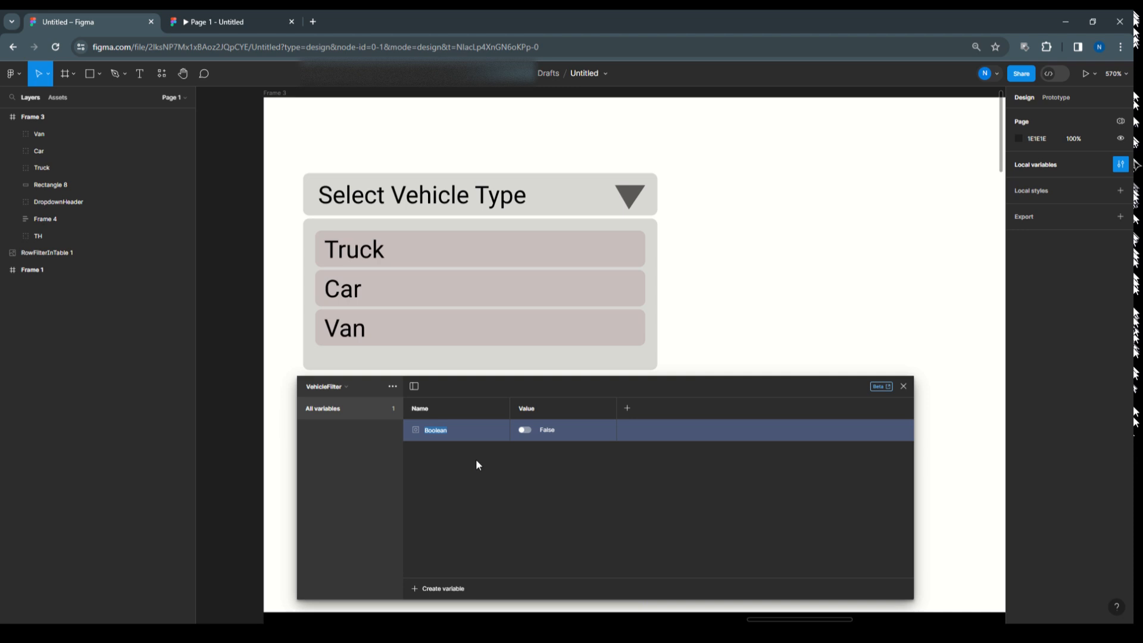
text(D)
key(BackSpace)
text(Vdr)
Duplicate the VdropdownHeader variable and name the copy "Vdroplist".
right_click(487, 427)
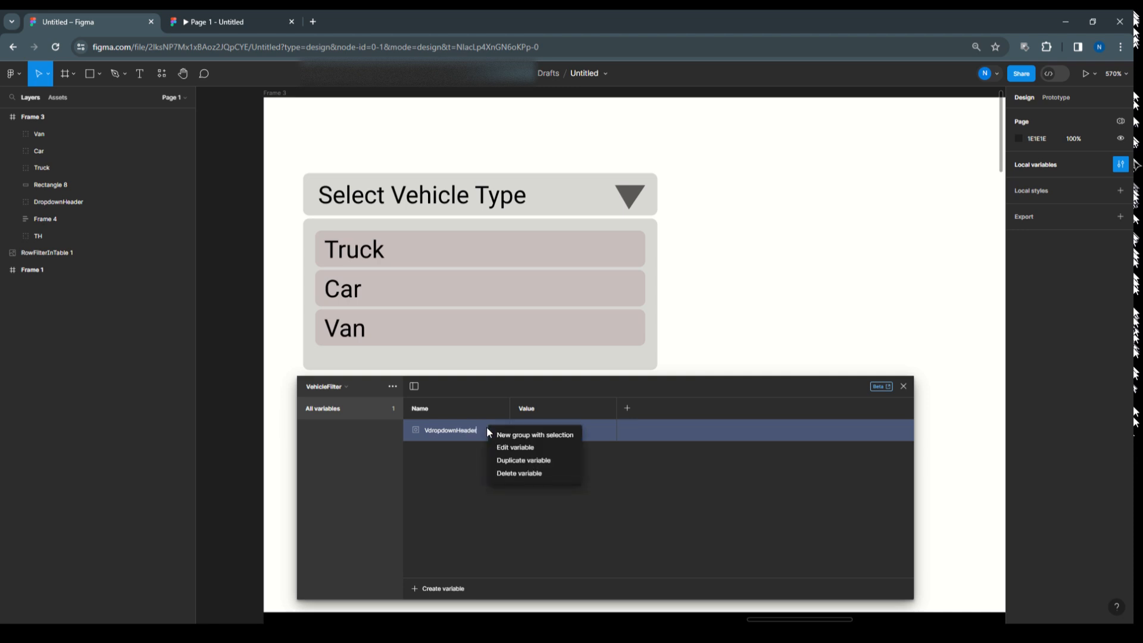
click(501, 456)
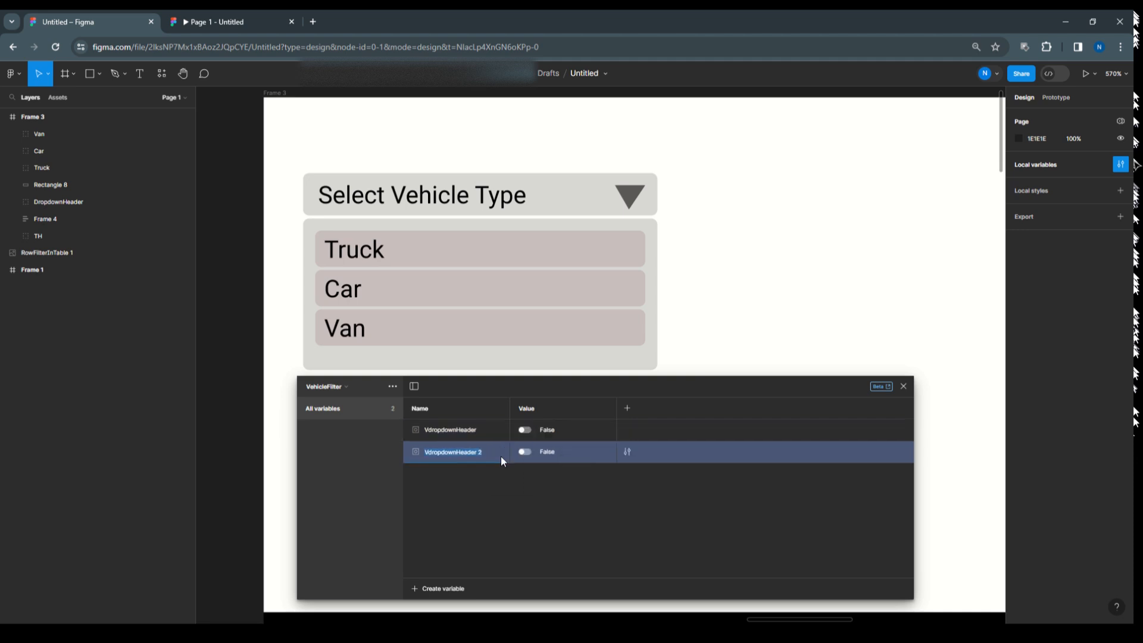
click(430, 452)
drag(431, 452, 481, 452)
text(droplist)
click(395, 257)
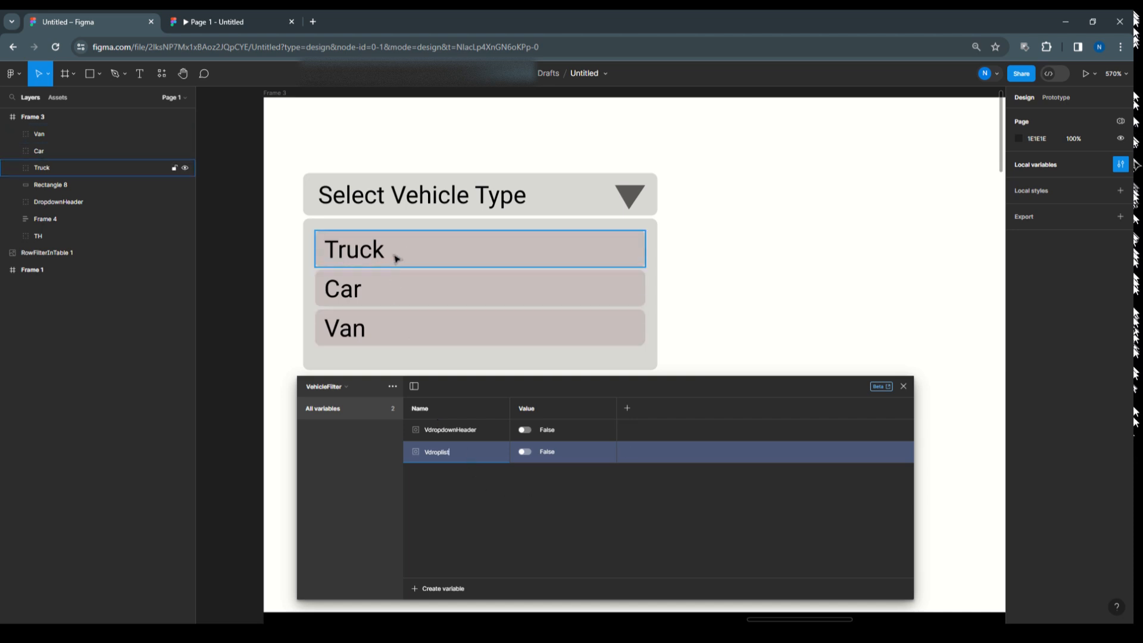
click(391, 333)
click(398, 256)
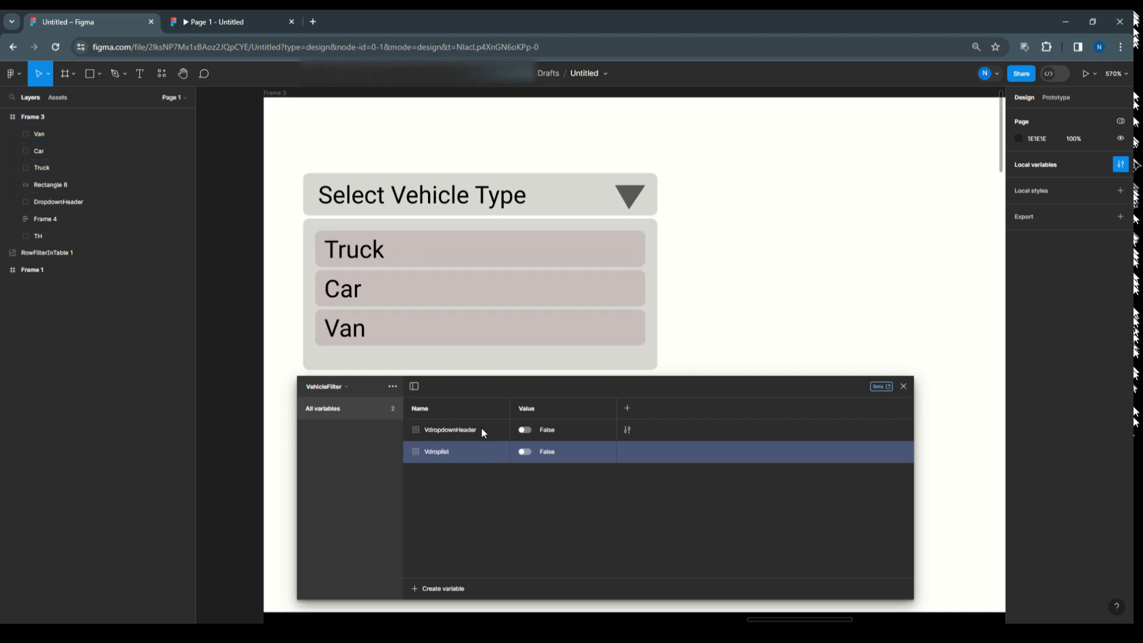
right_click(478, 448)
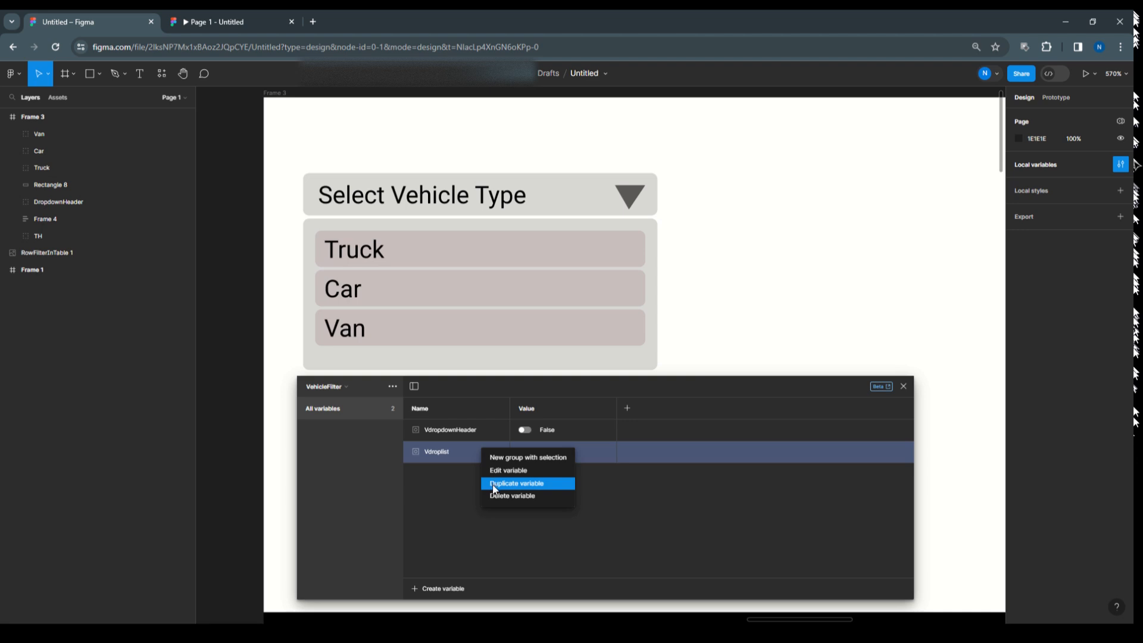
click(493, 484)
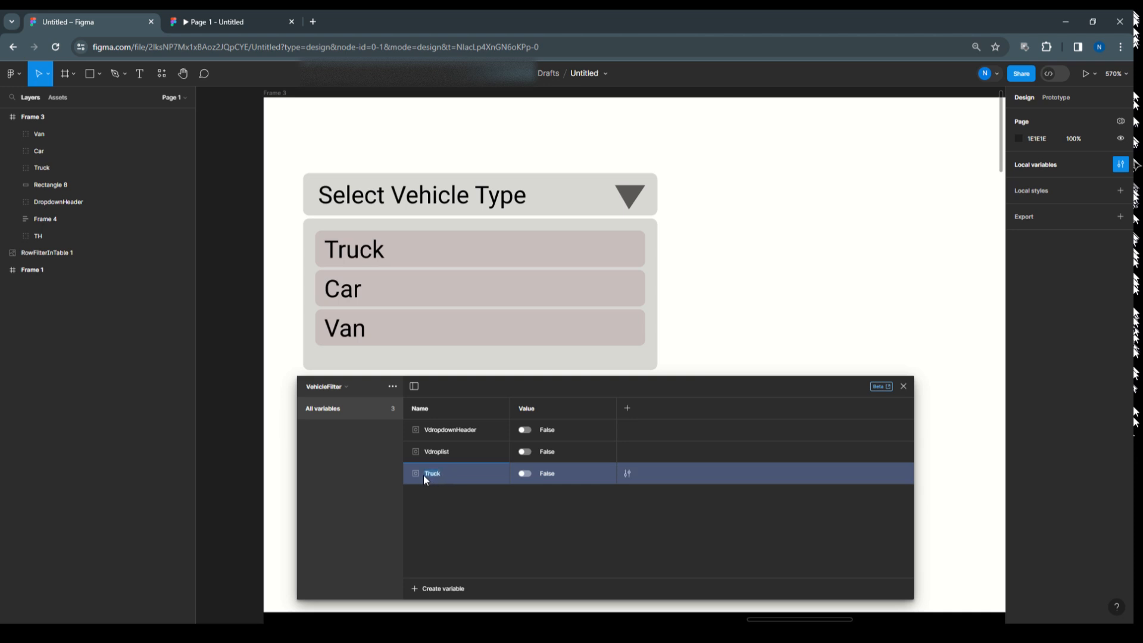
text(t)
right_click(474, 473)
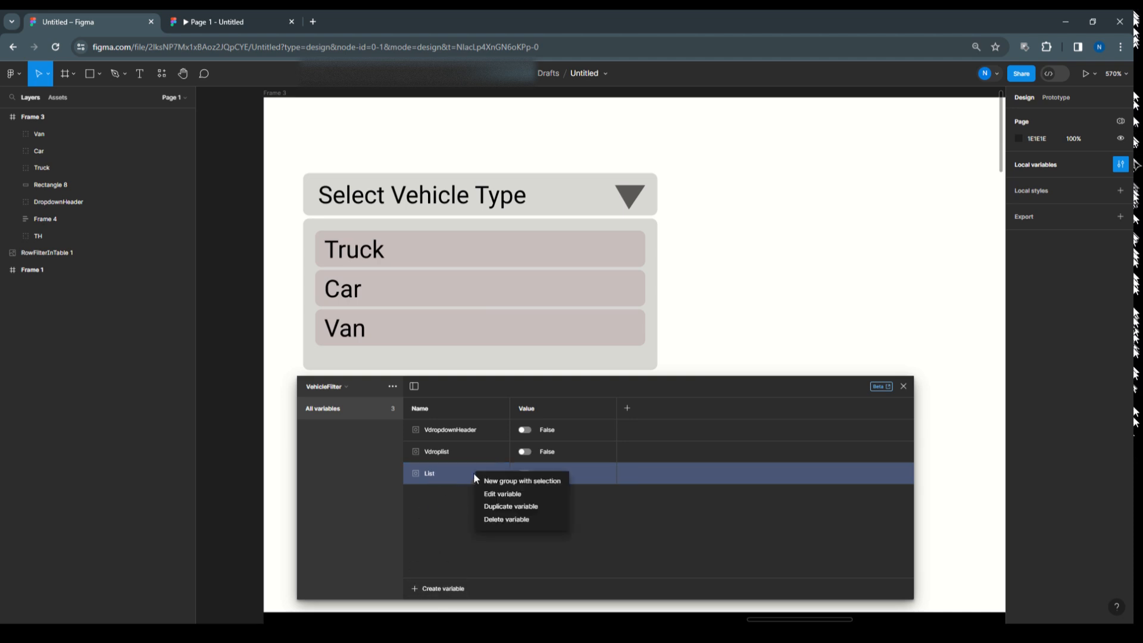
click(488, 520)
click(448, 453)
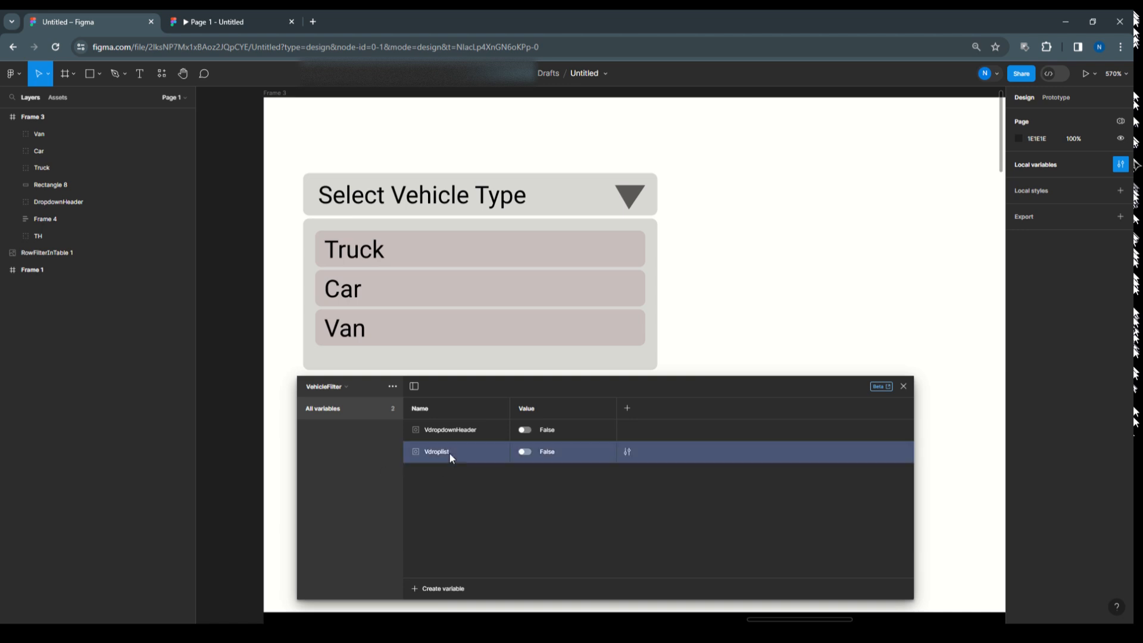
right_click(470, 449)
Create a String variable named "List1" in the VehicleFilter collection.
click(428, 589)
click(437, 584)
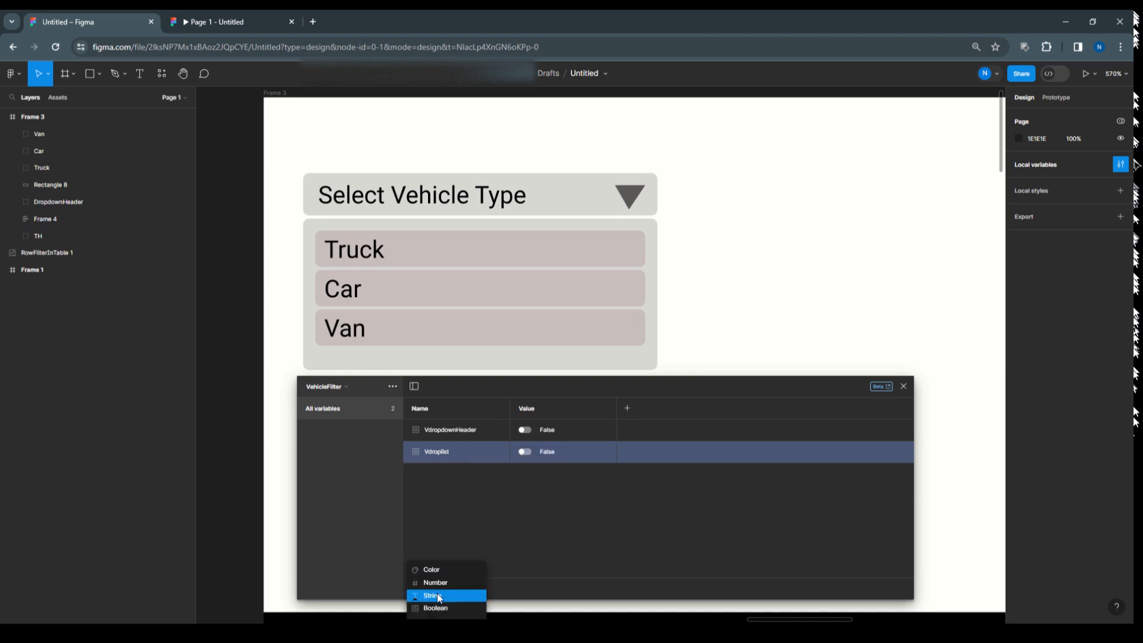
click(436, 595)
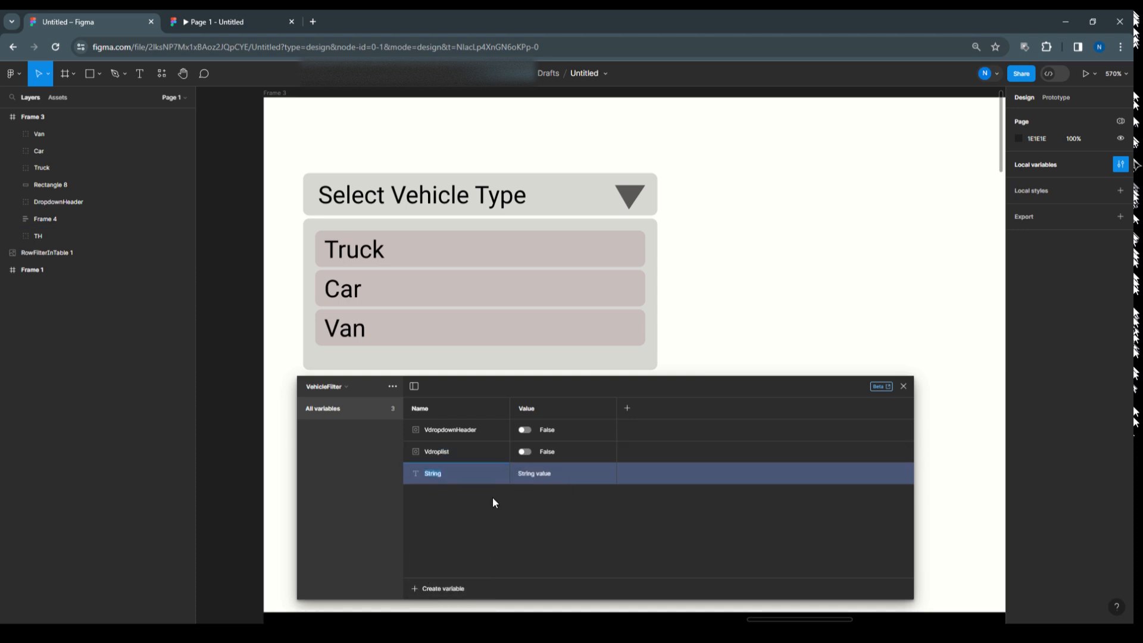
text(List1)
Duplicate the List1 variable to add two more string variables named "List2" and "List3".
right_click(466, 473)
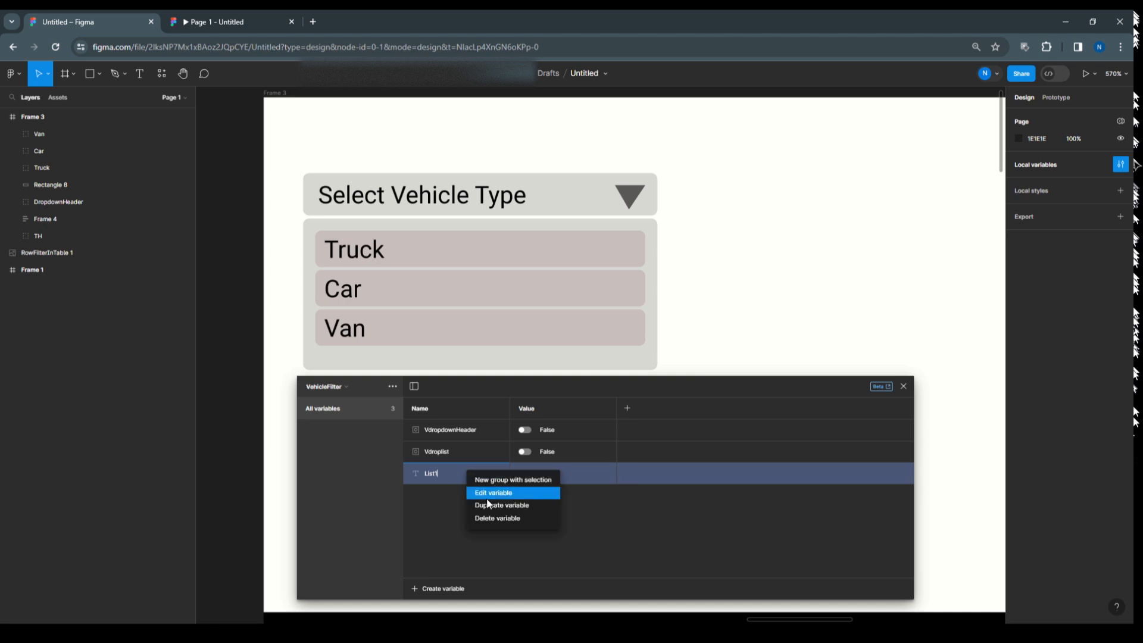
click(488, 505)
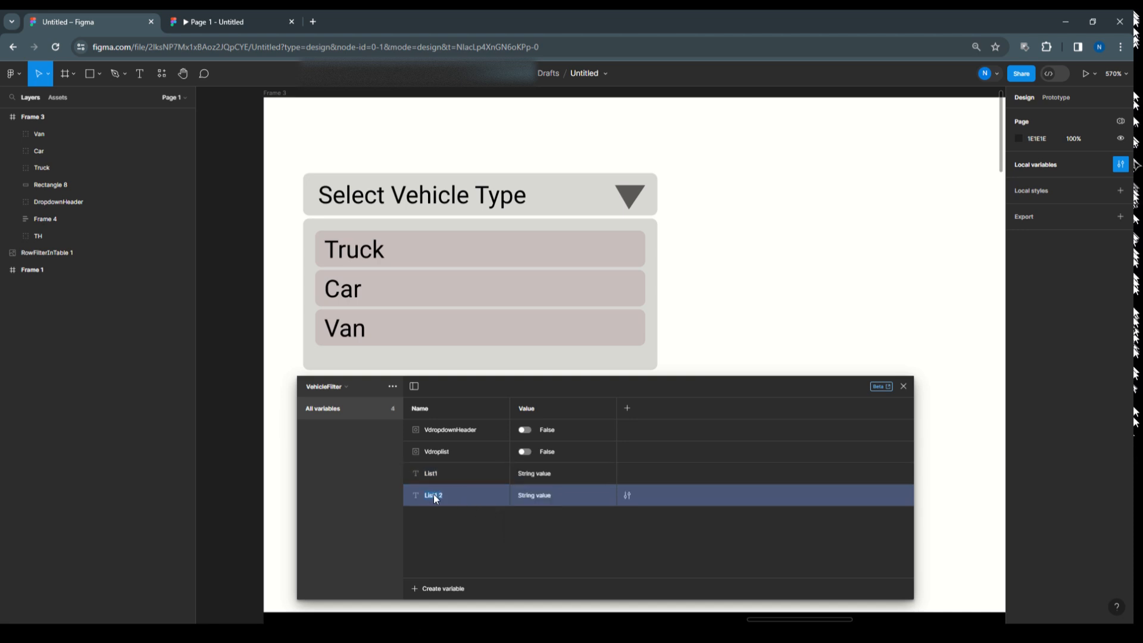
click(439, 495)
key(BackSpace)
right_click(477, 497)
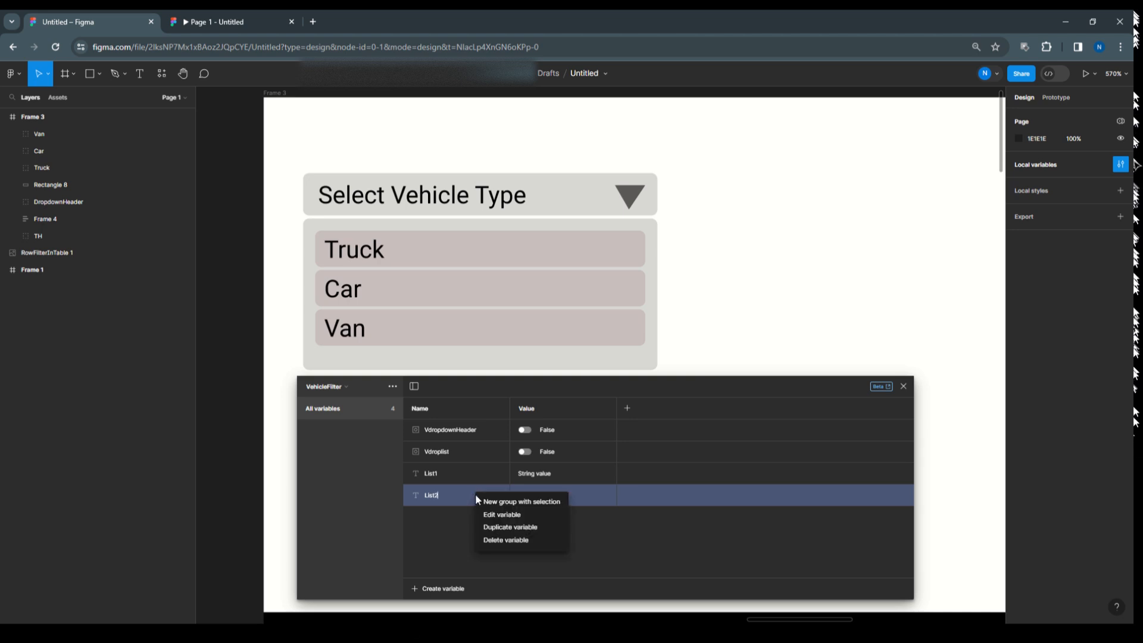
click(491, 526)
key(Right)
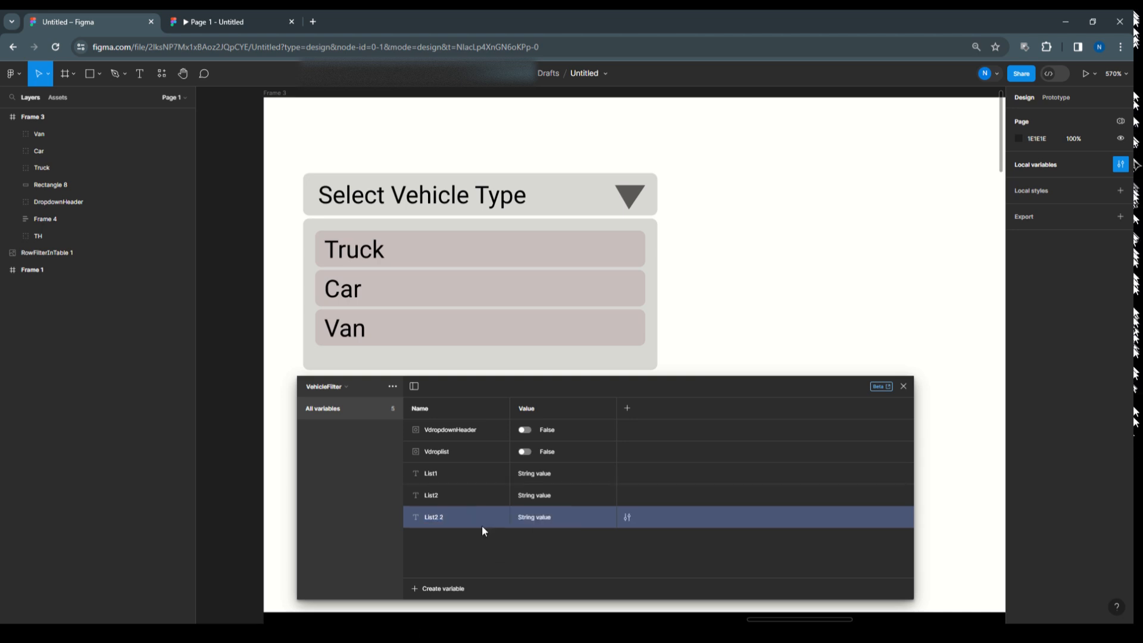
key(BackSpace)
text(3)
Set the values of List1, List2 and List3 to "Truck", "Car" and "Van" respectively.
double_click(533, 475)
text(Truck)
double_click(535, 494)
text(Car)
text(Van)
Replace the Truck, Car and Van row texts with placeholders "123", "234" and "1111", and close the variables window.
double_click(377, 255)
double_click(377, 255)
text(123)
double_click(355, 290)
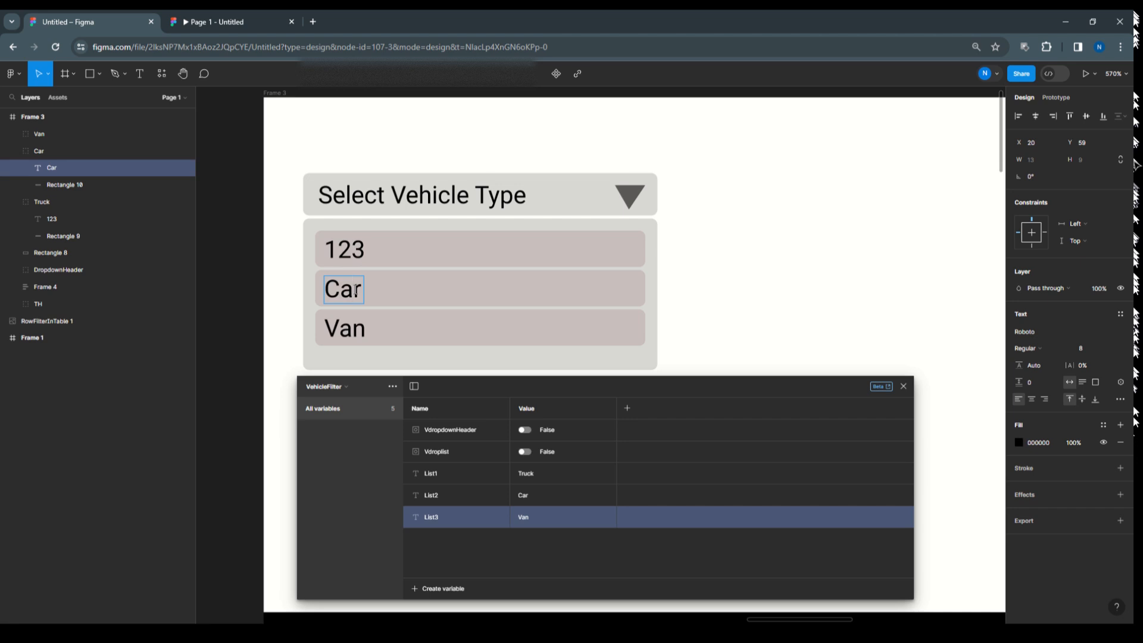
double_click(355, 290)
text(234)
double_click(352, 329)
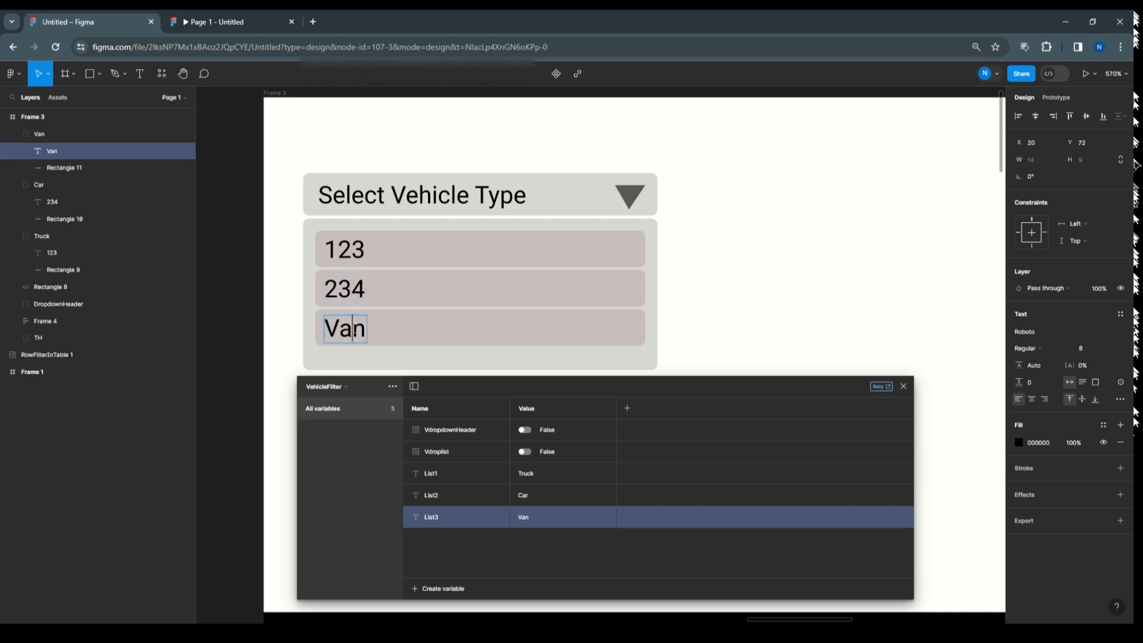
double_click(353, 329)
text(1111)
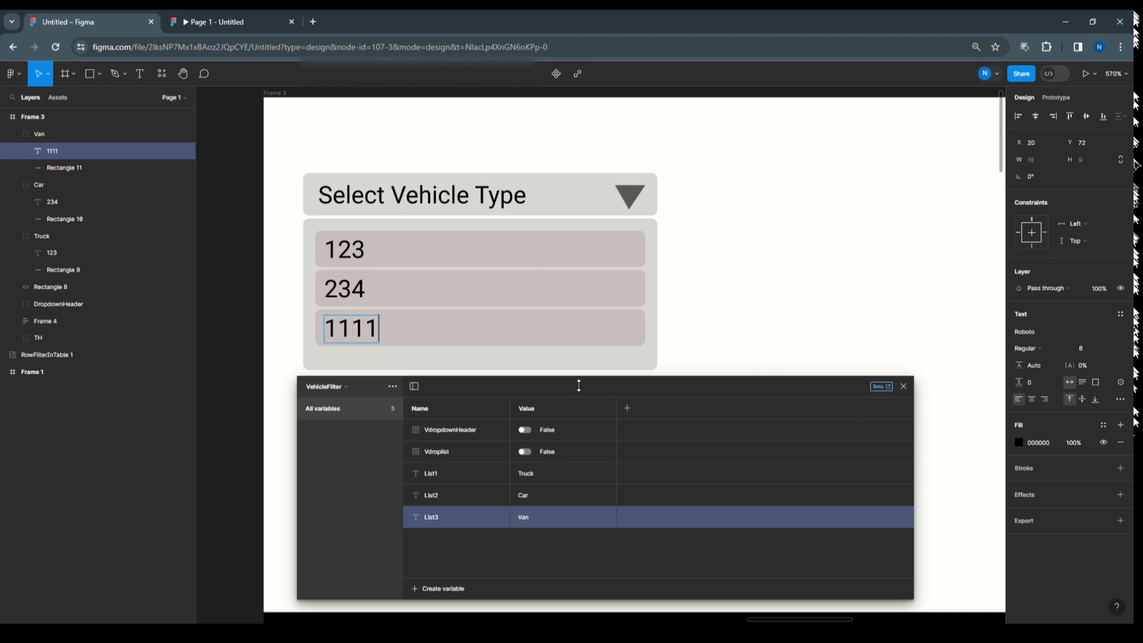
click(903, 385)
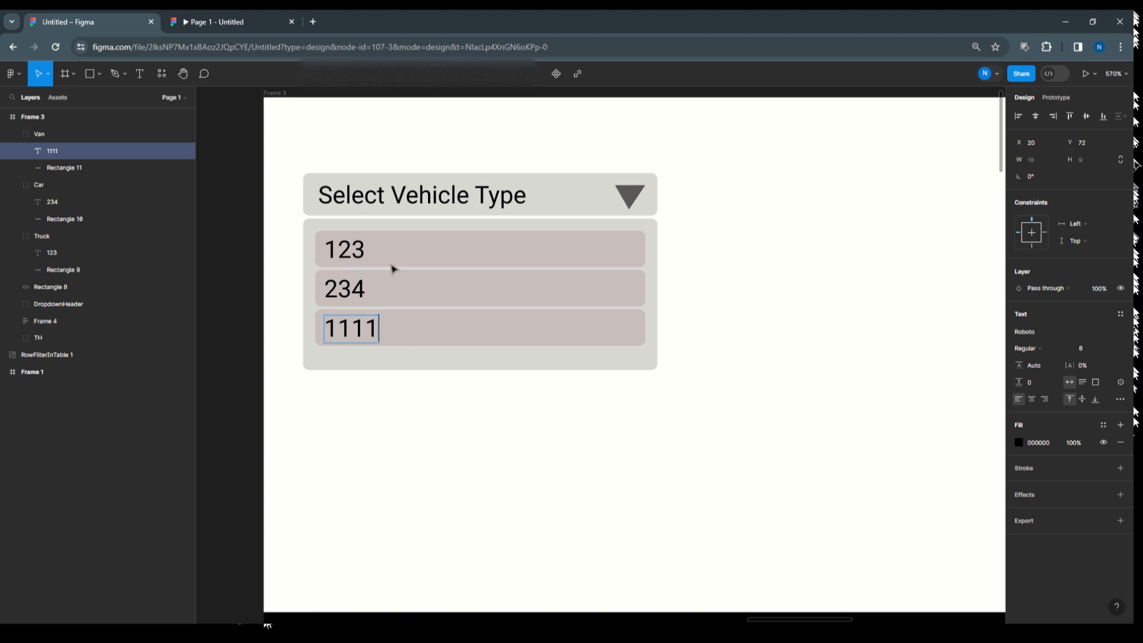
Reopen the VehicleFilter local variables, duplicate List3 and name the copy "Select".
double_click(391, 195)
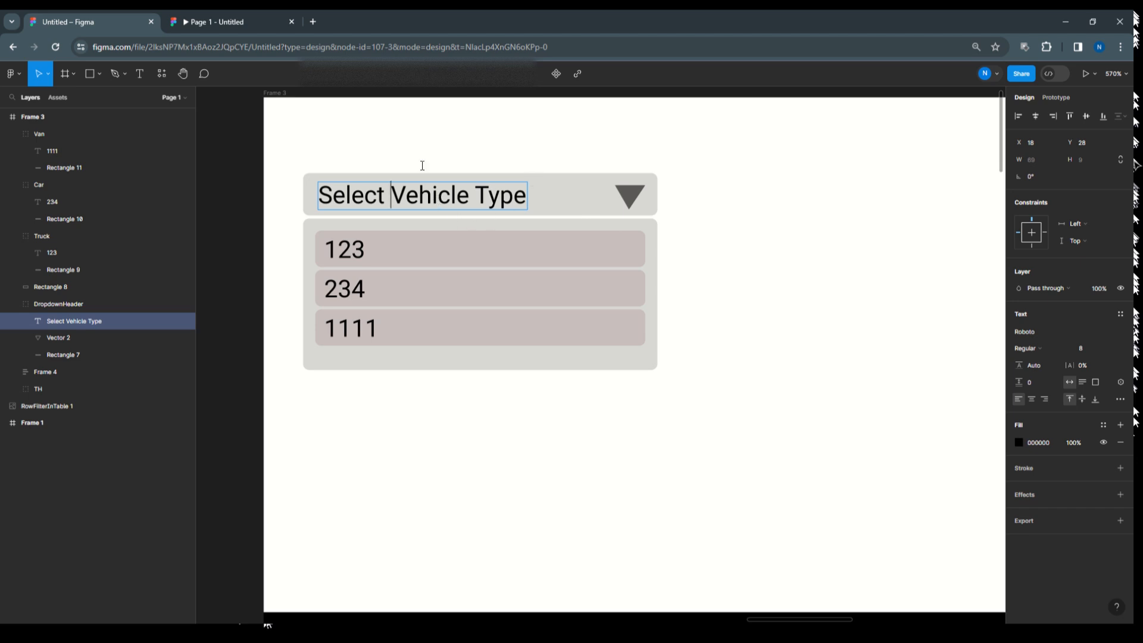
key(Escape)
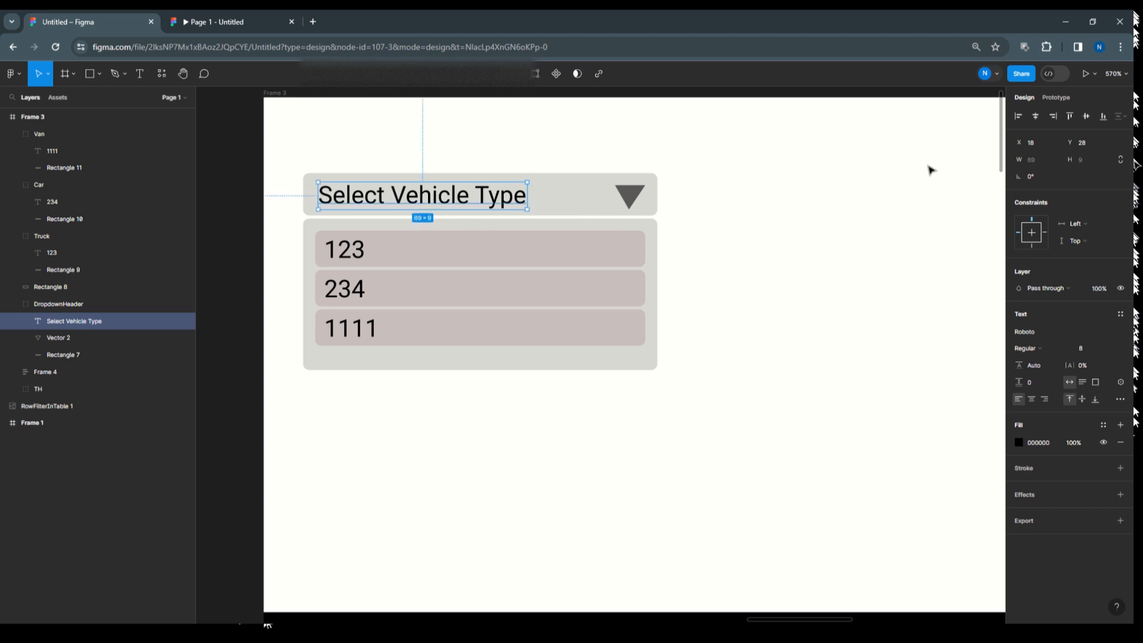
click(970, 173)
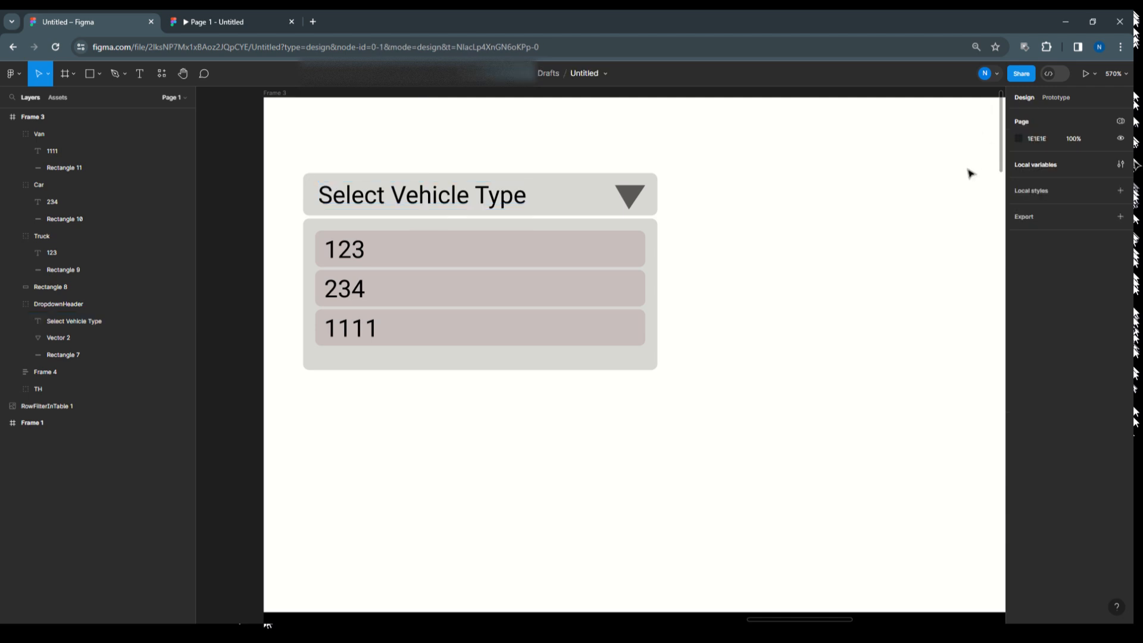
click(1120, 164)
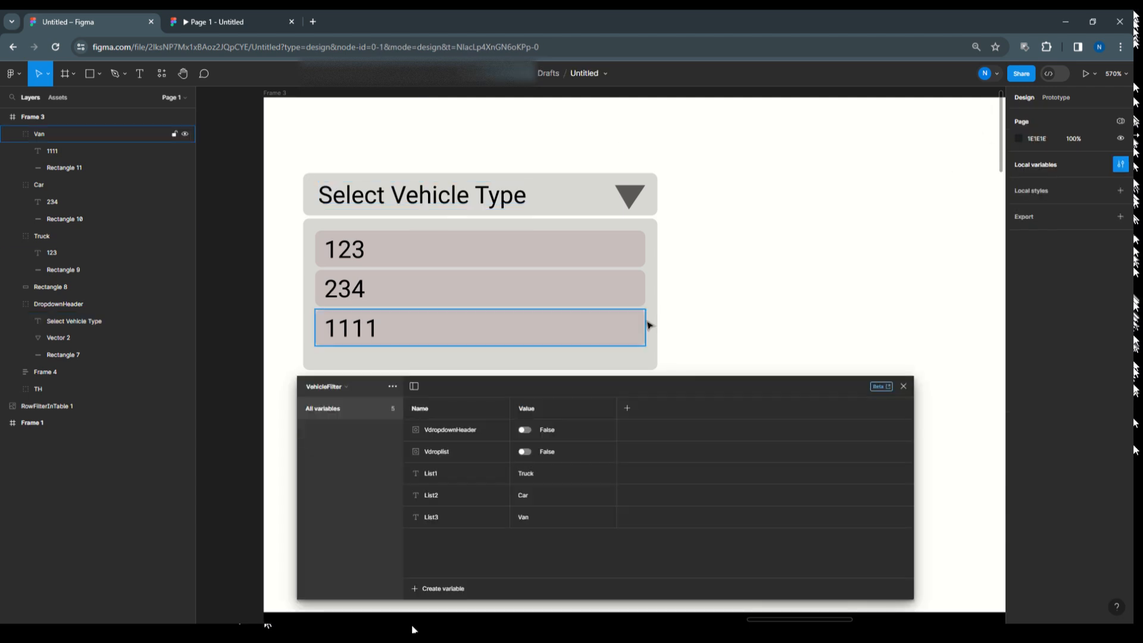
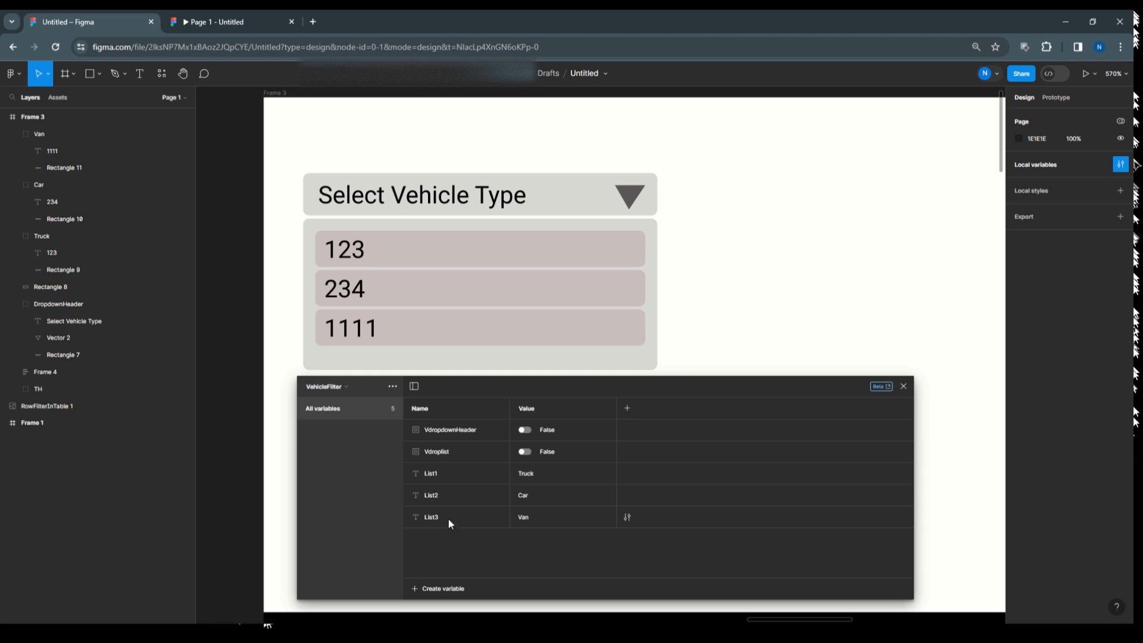
click(448, 519)
right_click(449, 519)
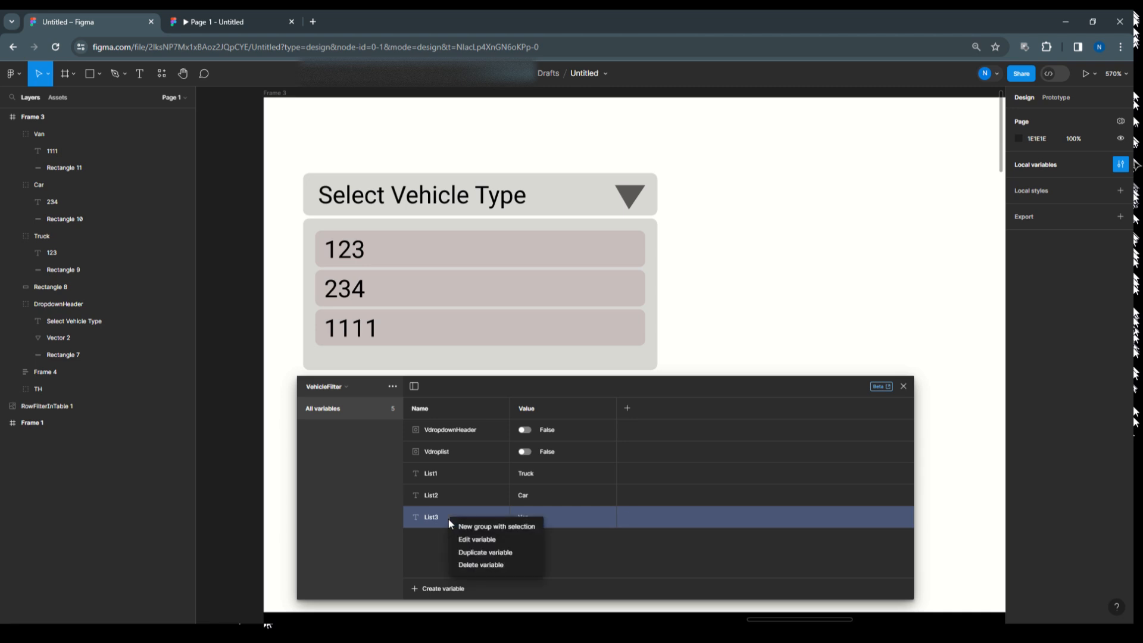
click(465, 553)
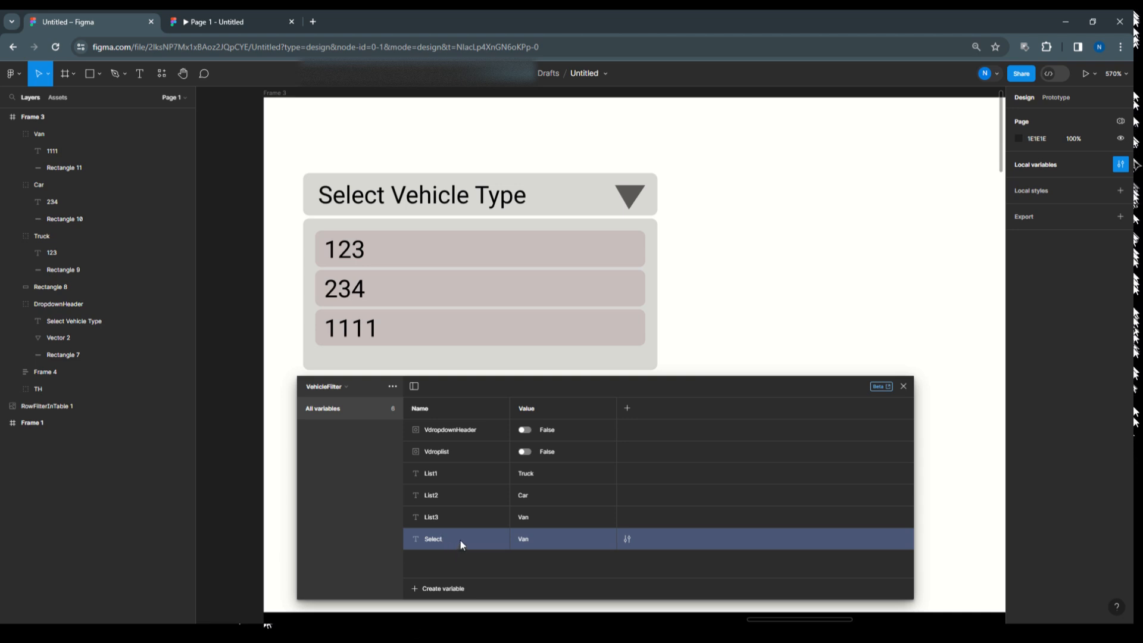
Duplicate the Select variable and name the copy "Show All".
right_click(462, 543)
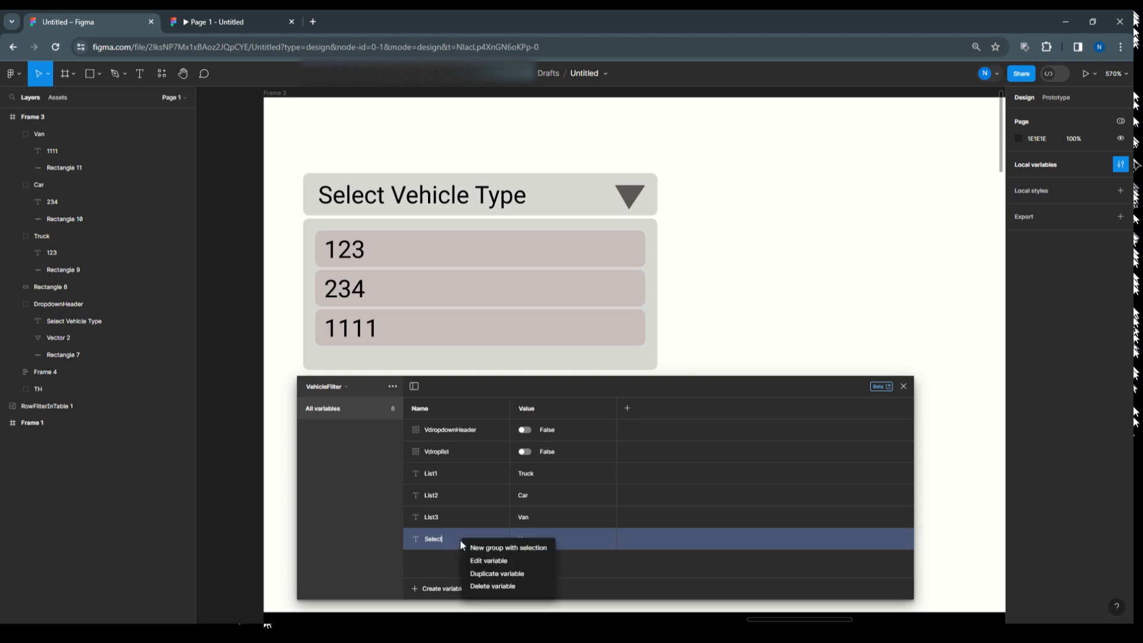
click(472, 572)
text(Sh)
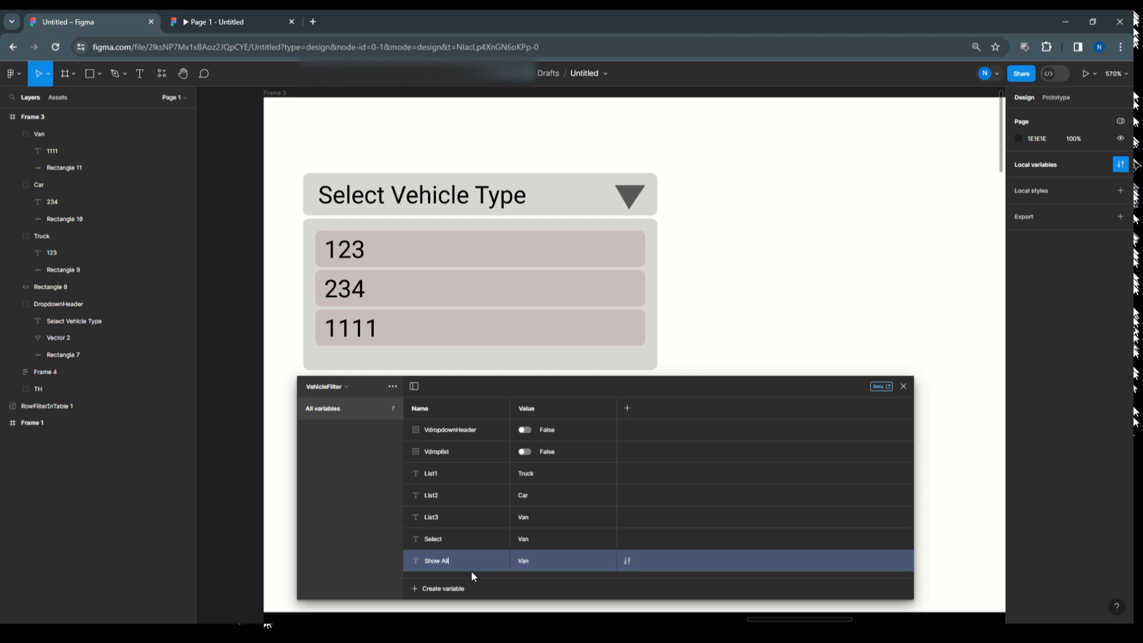
text(ow All)
shift+click(440, 540)
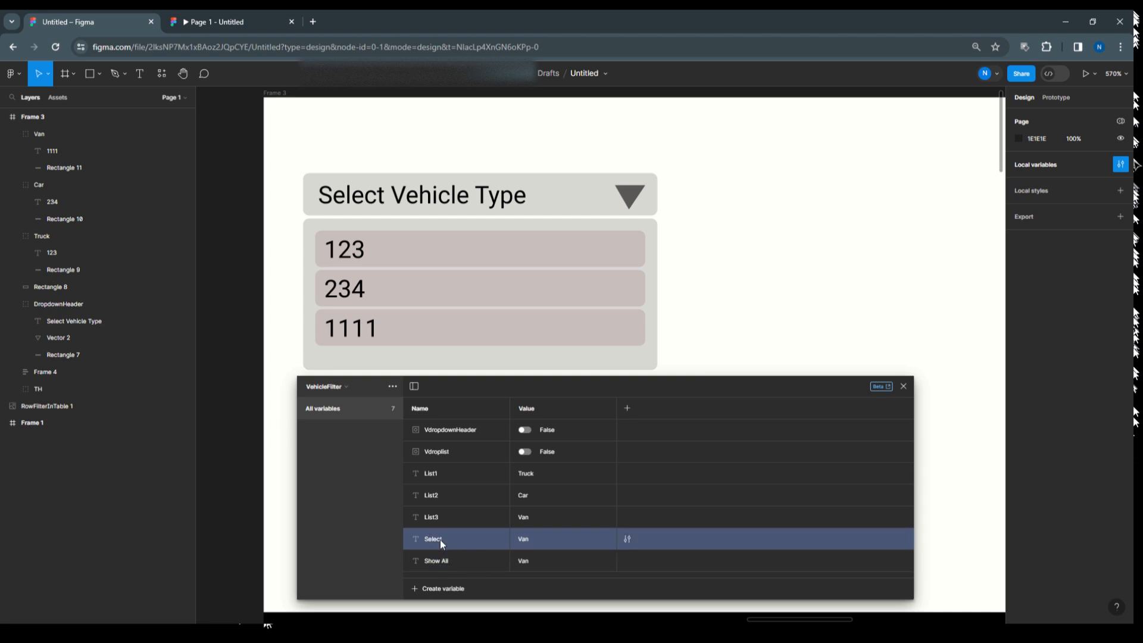
Move the Select and Show All variables above List1 and set their values to "Select Vehicle Type" and "Show All".
drag(451, 560, 457, 472)
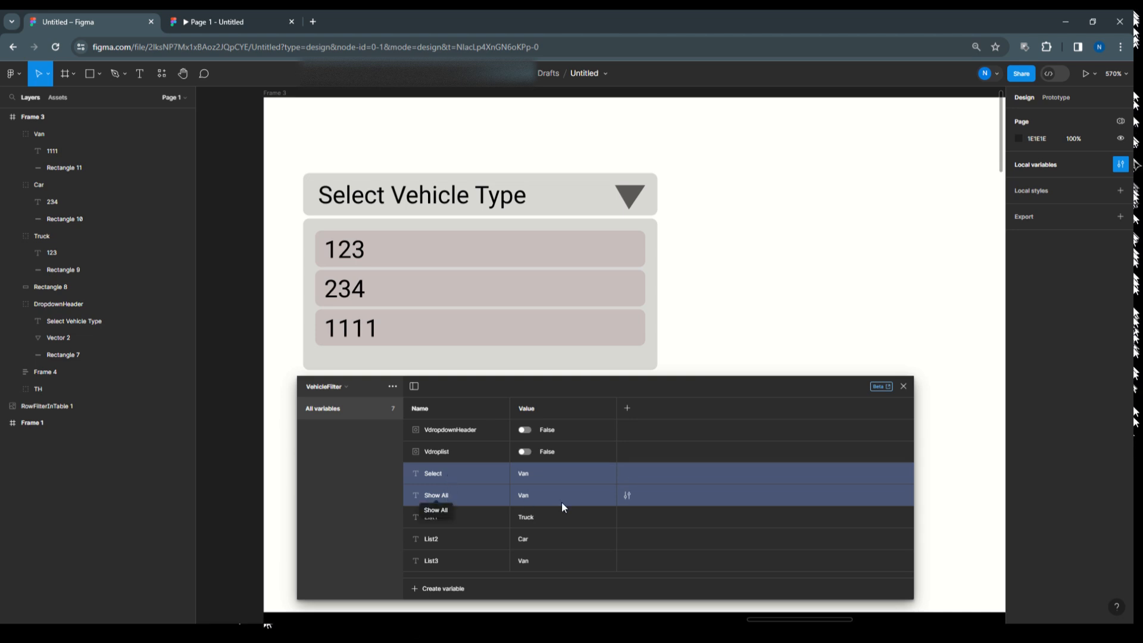
click(524, 474)
text(Select)
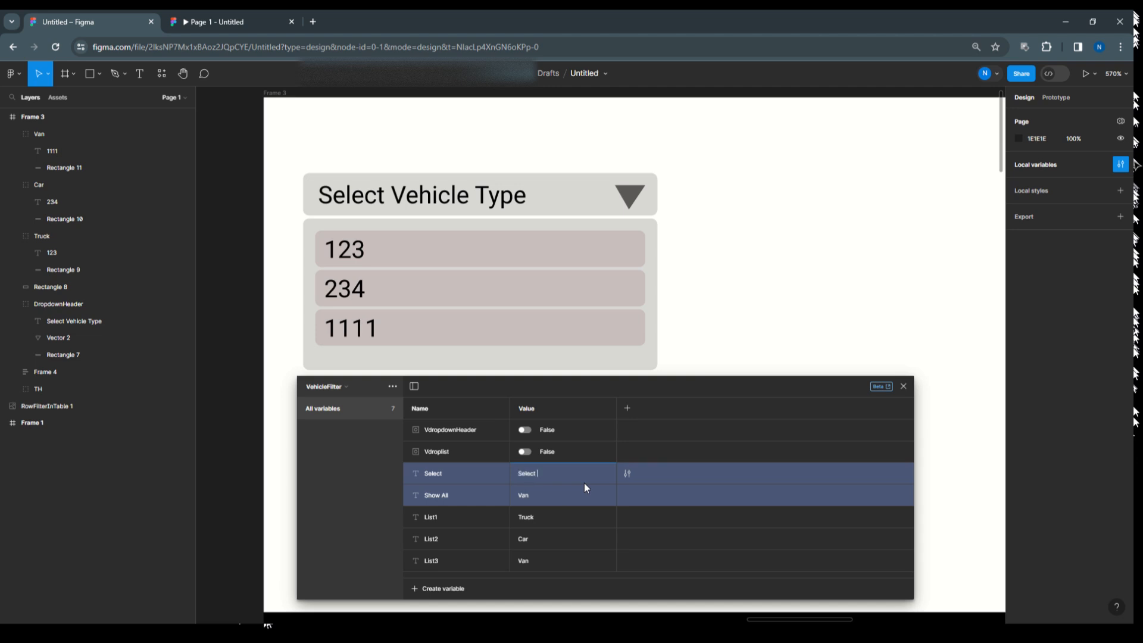
text( Vehicle Type)
double_click(526, 501)
text(Show All)
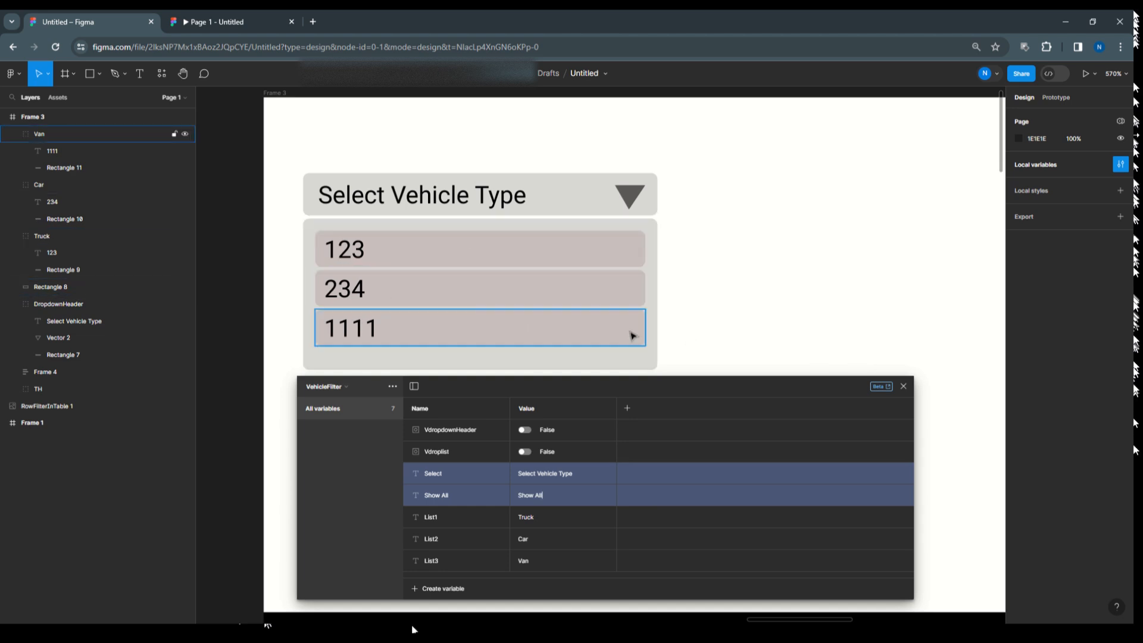
click(903, 386)
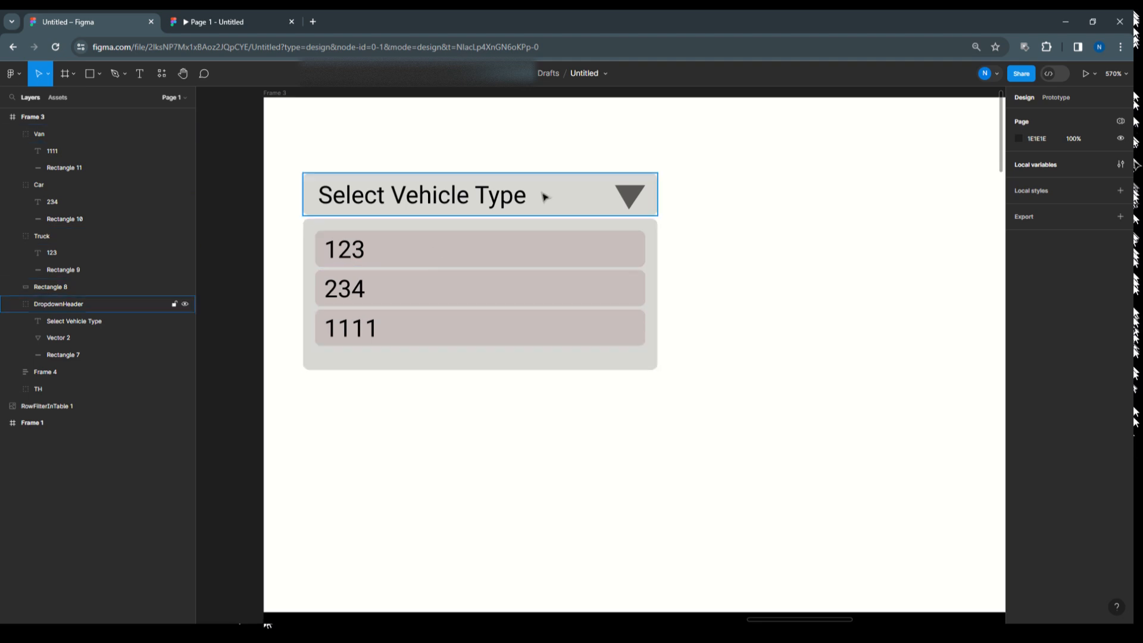
Shrink the dropdown header's arrow to about 8 × 6 and centre it vertically in the header.
double_click(636, 198)
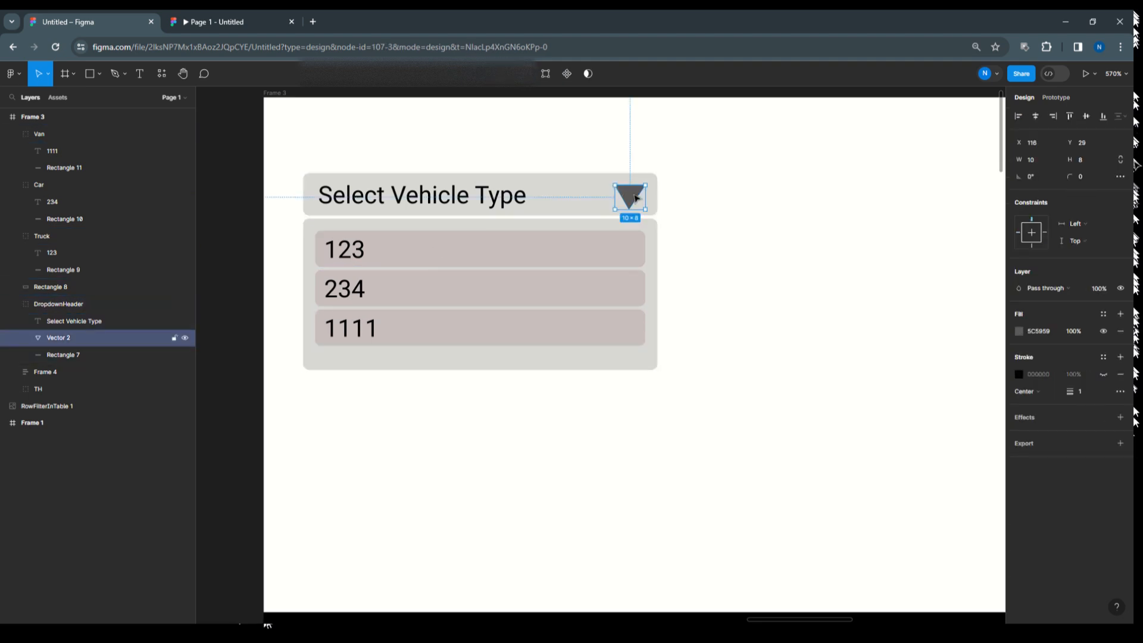
drag(645, 209, 630, 195)
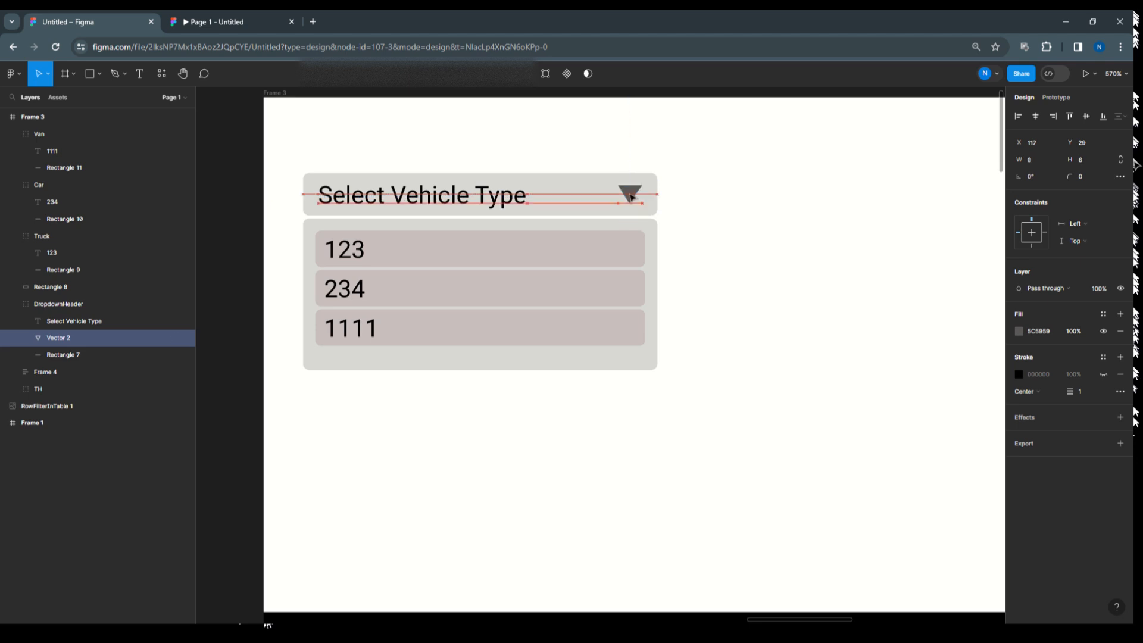
click(720, 184)
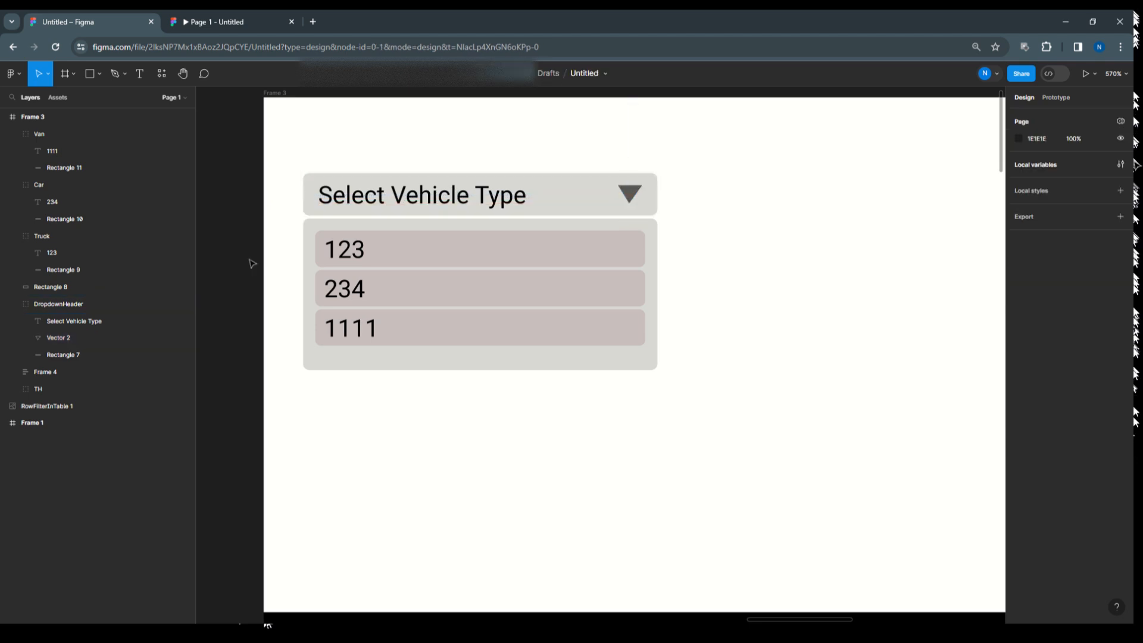
Bind the placeholder text "123" in the Truck row to the VehicleFilter variable List1.
click(370, 260)
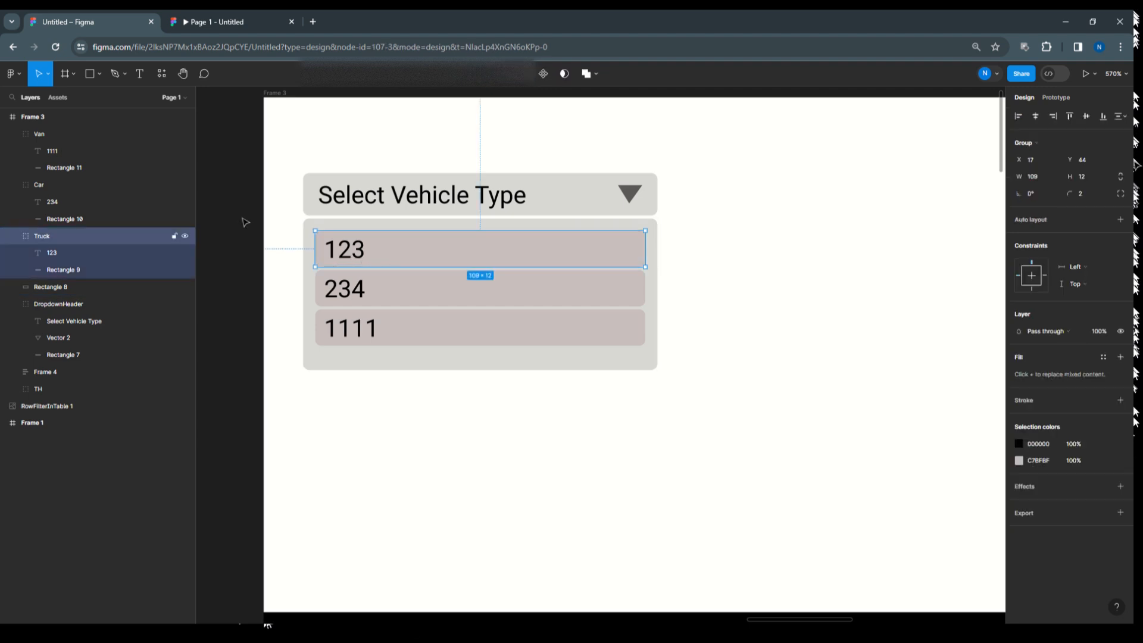
click(56, 254)
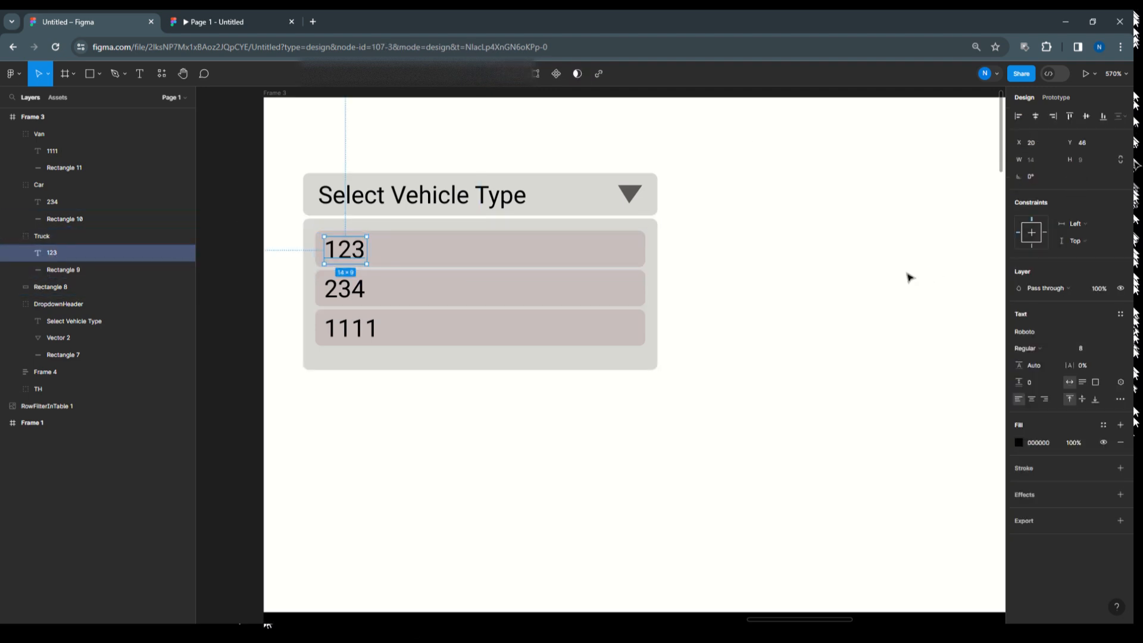
click(1121, 383)
scroll(1080, 556, down, 3)
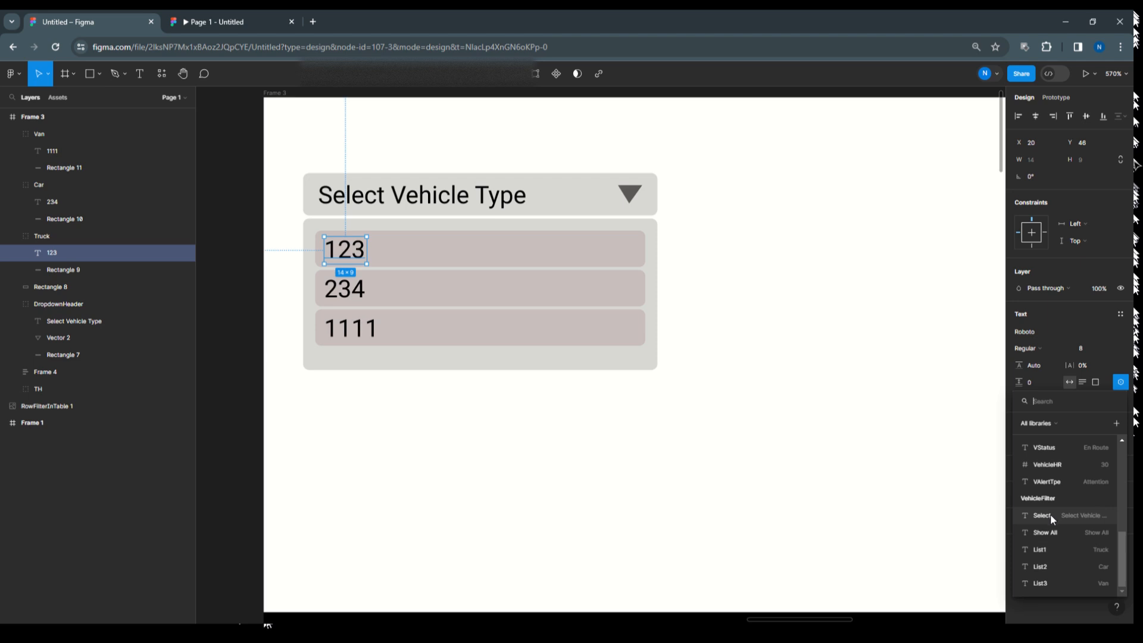
click(1052, 551)
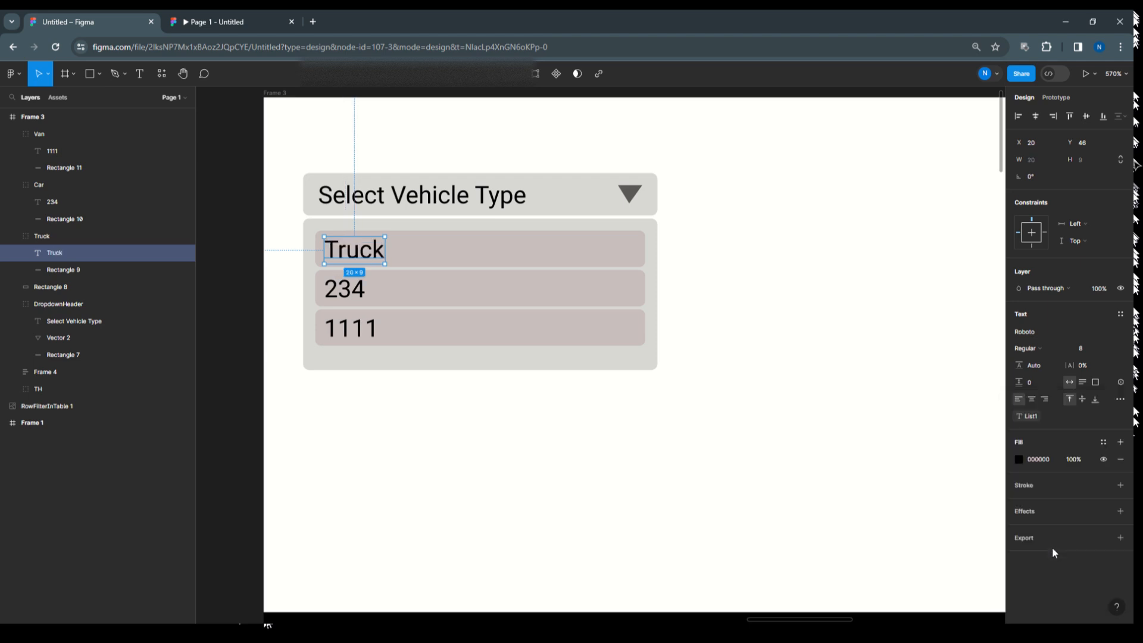
Bind the placeholder text "234" in the Car row to the VehicleFilter variable List2.
click(377, 301)
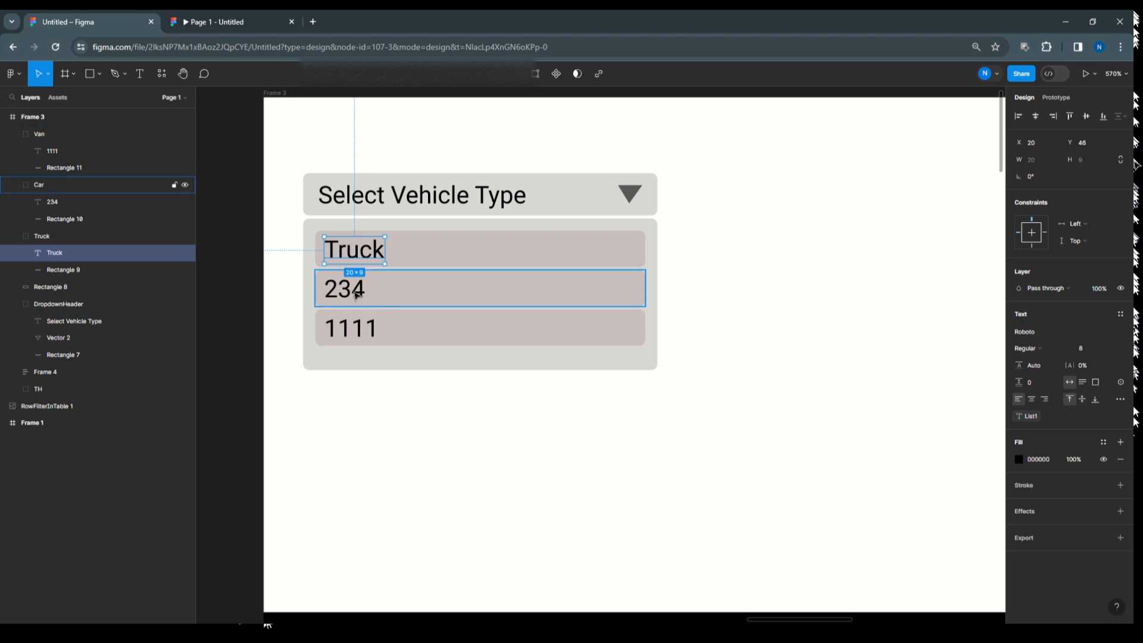
click(356, 294)
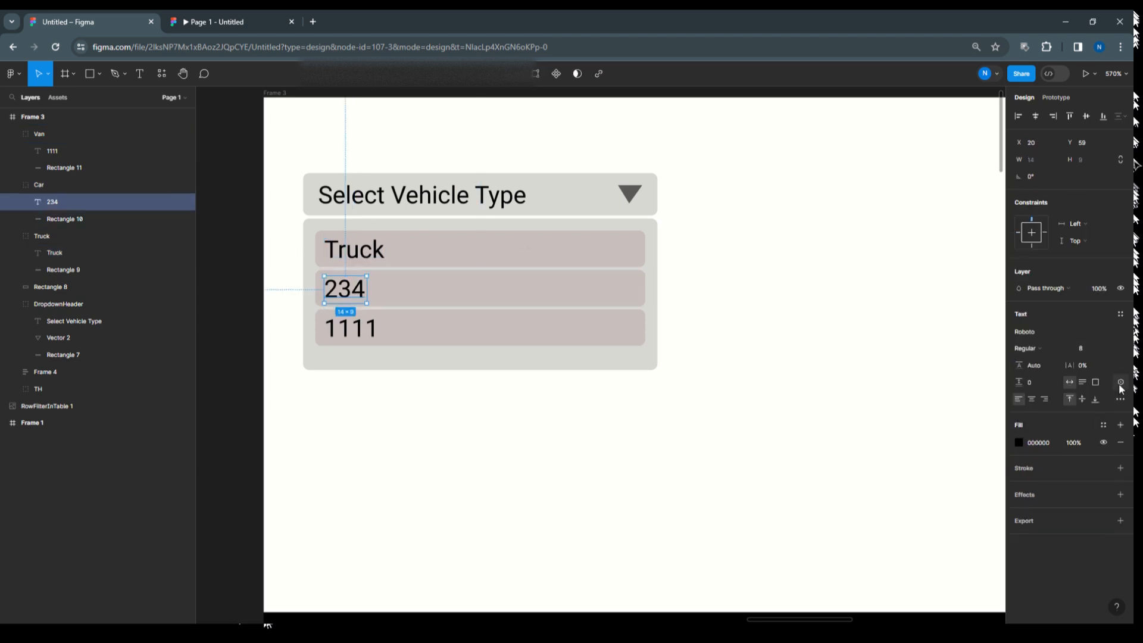
click(1120, 383)
scroll(1071, 510, down, 5)
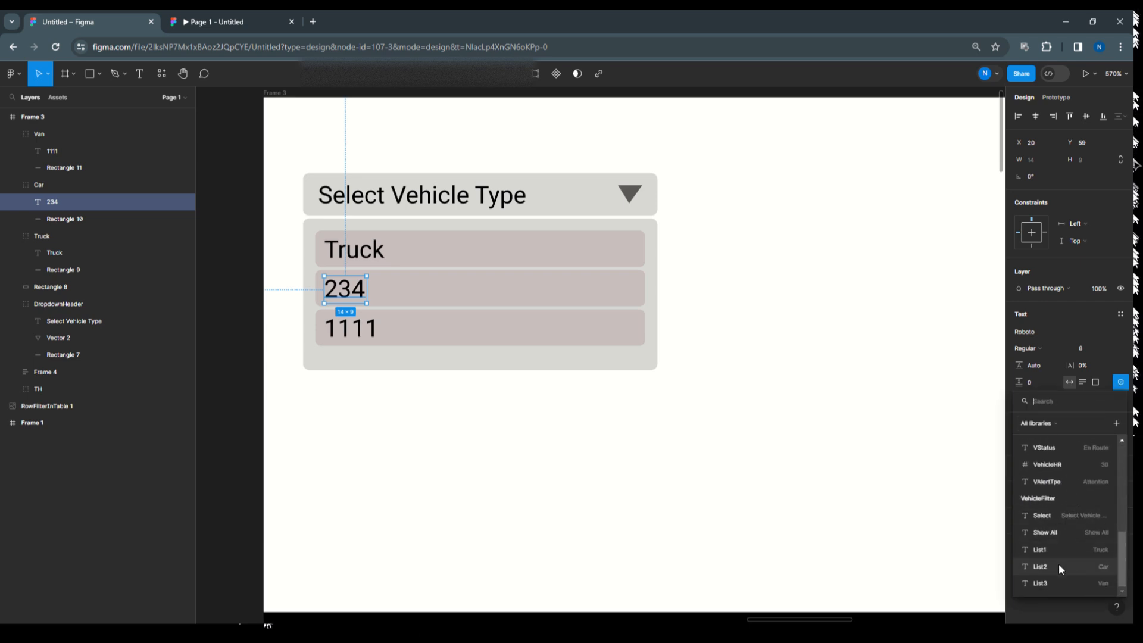
click(1058, 564)
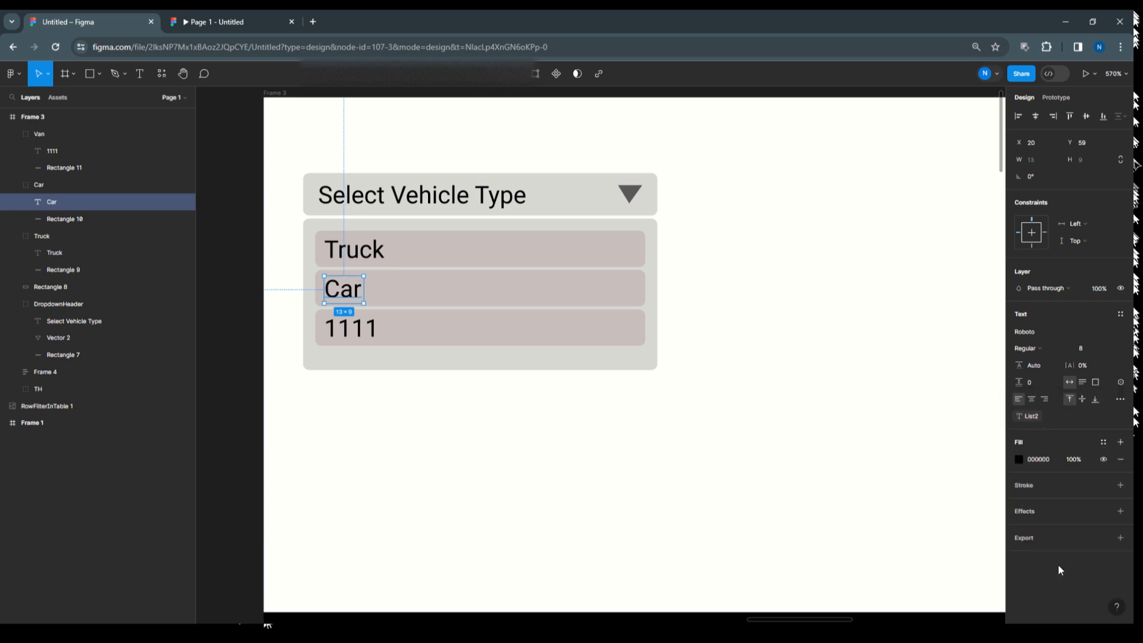
Bind the placeholder text "1111" in the Van row to the VehicleFilter variable List3.
click(54, 151)
click(1122, 383)
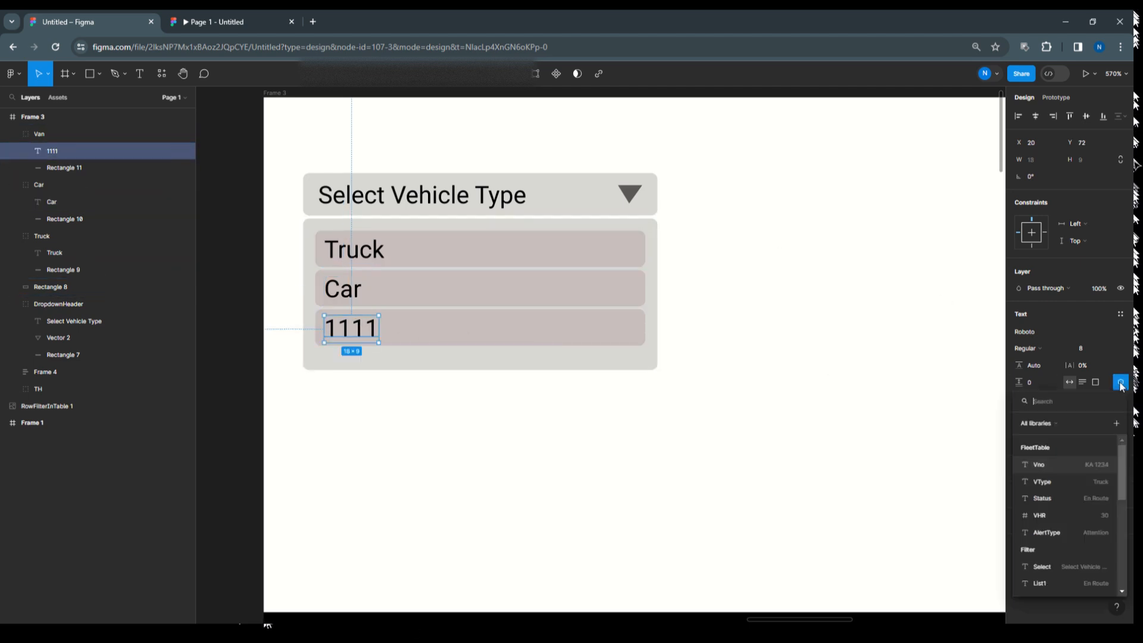
scroll(1066, 559, down, 5)
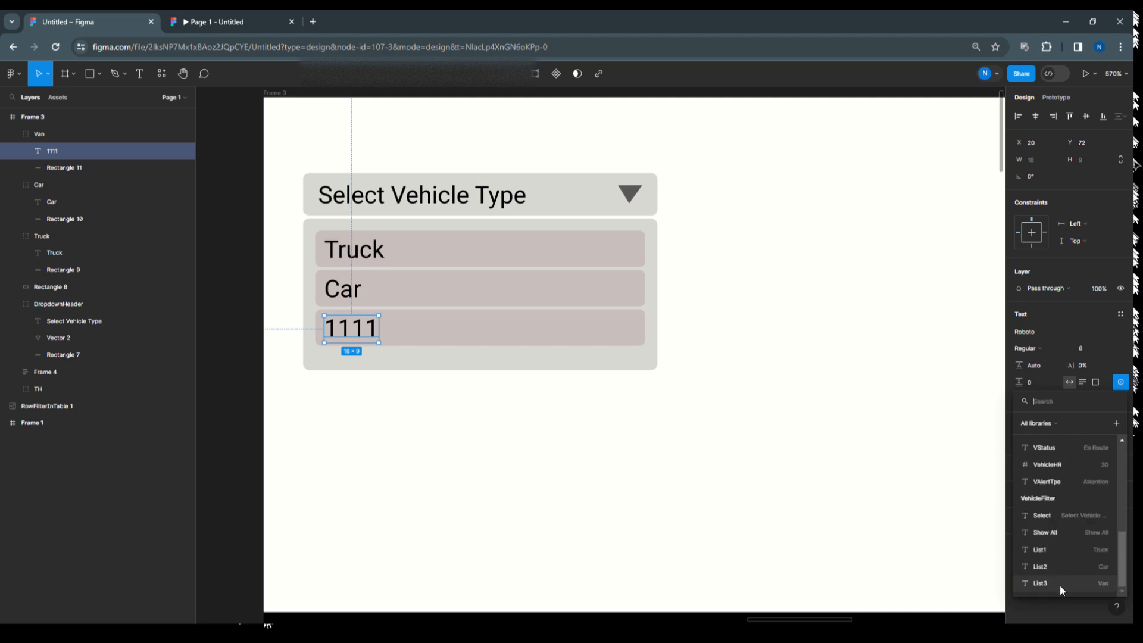
click(1060, 583)
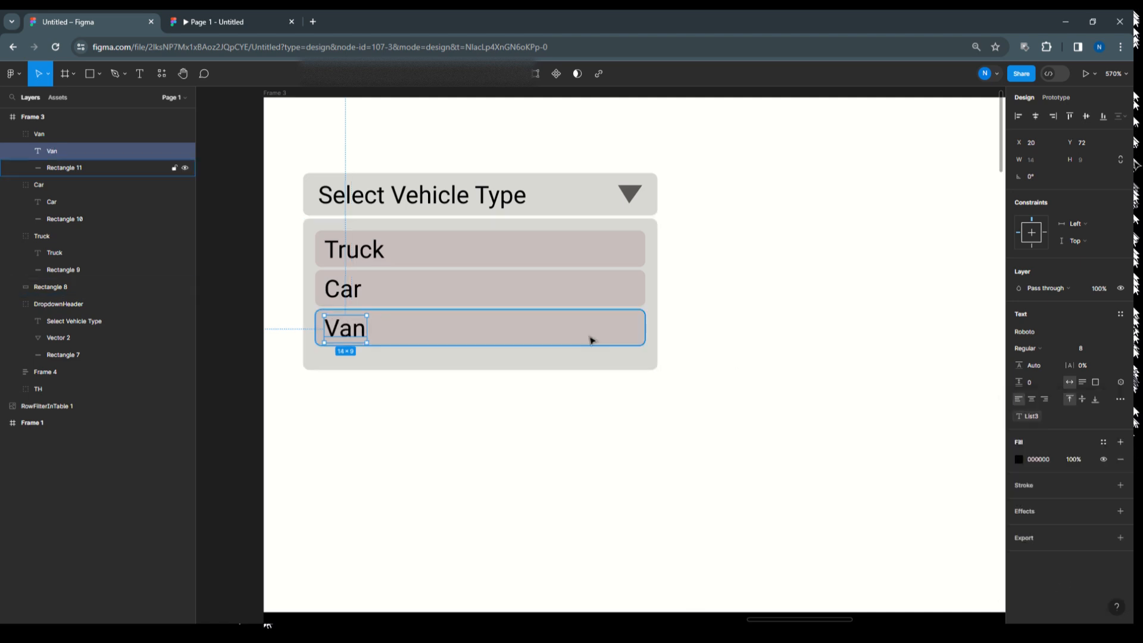
Bind the dropdown header's text to the VehicleFilter variable Select.
double_click(441, 196)
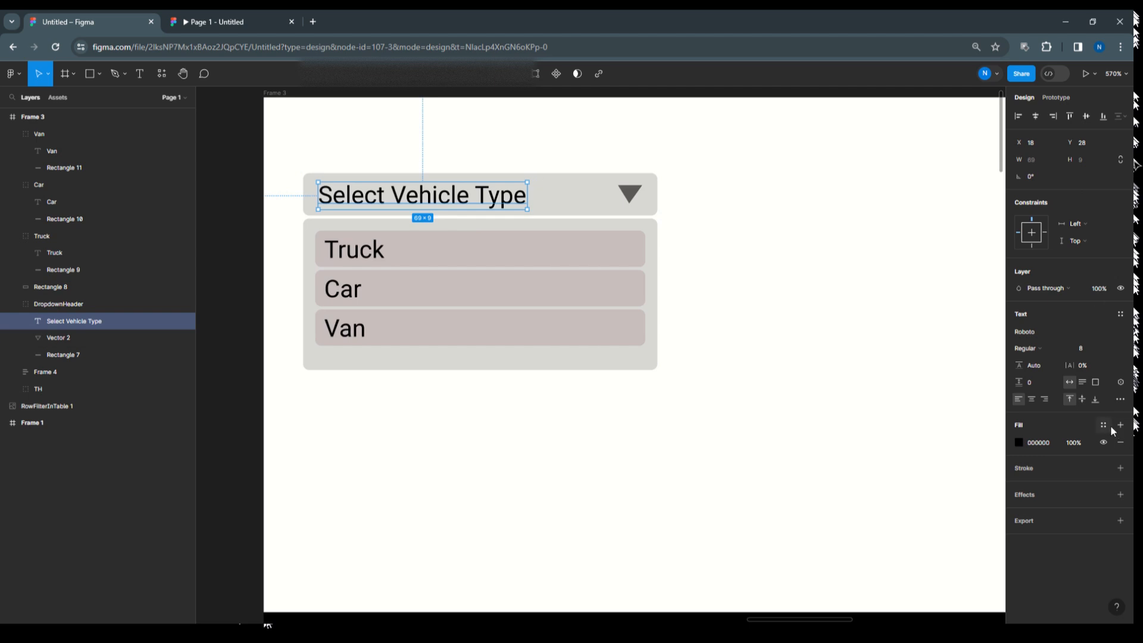
click(1120, 382)
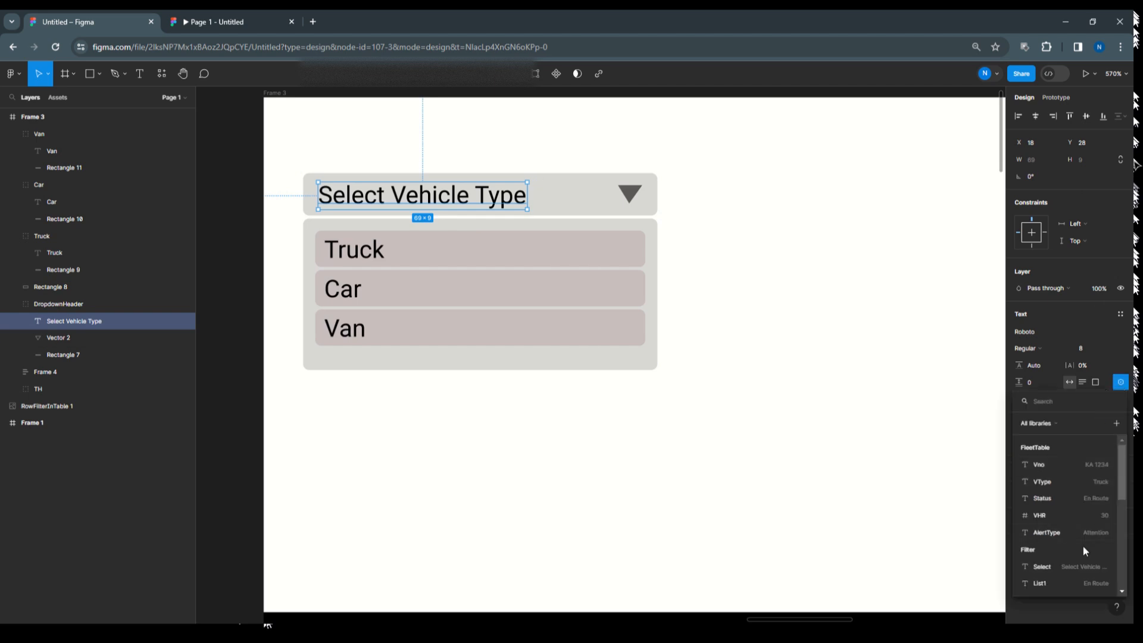
scroll(1067, 535, down, 5)
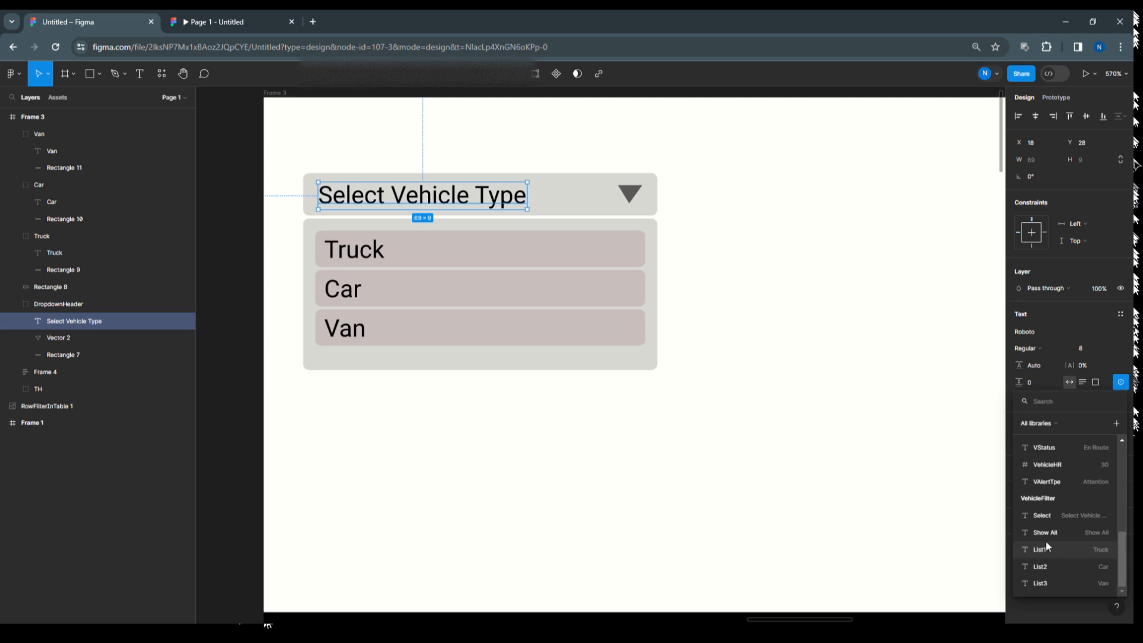
click(1043, 517)
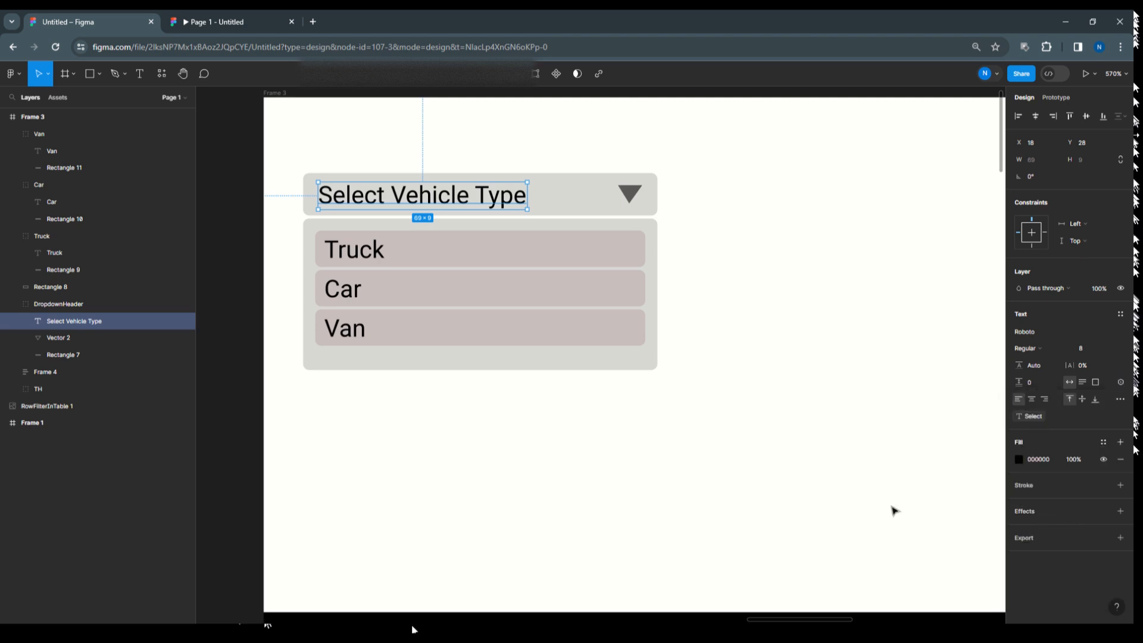
click(769, 256)
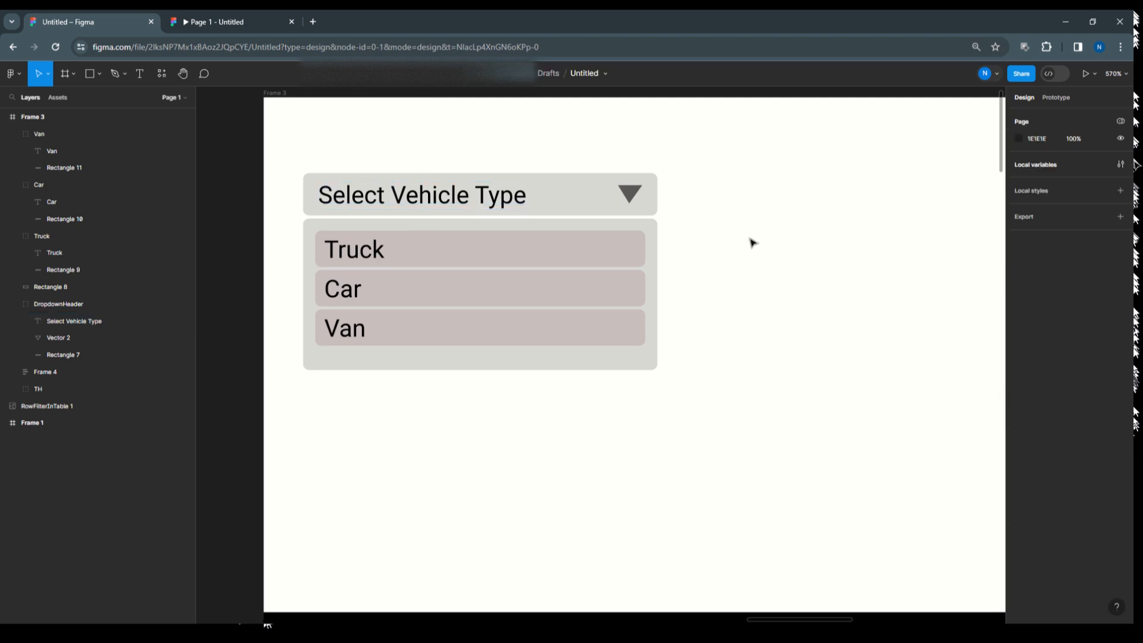
Collapse the Truck, Car and Van groups in the layer list and add an on-click interaction to the Truck group.
click(593, 247)
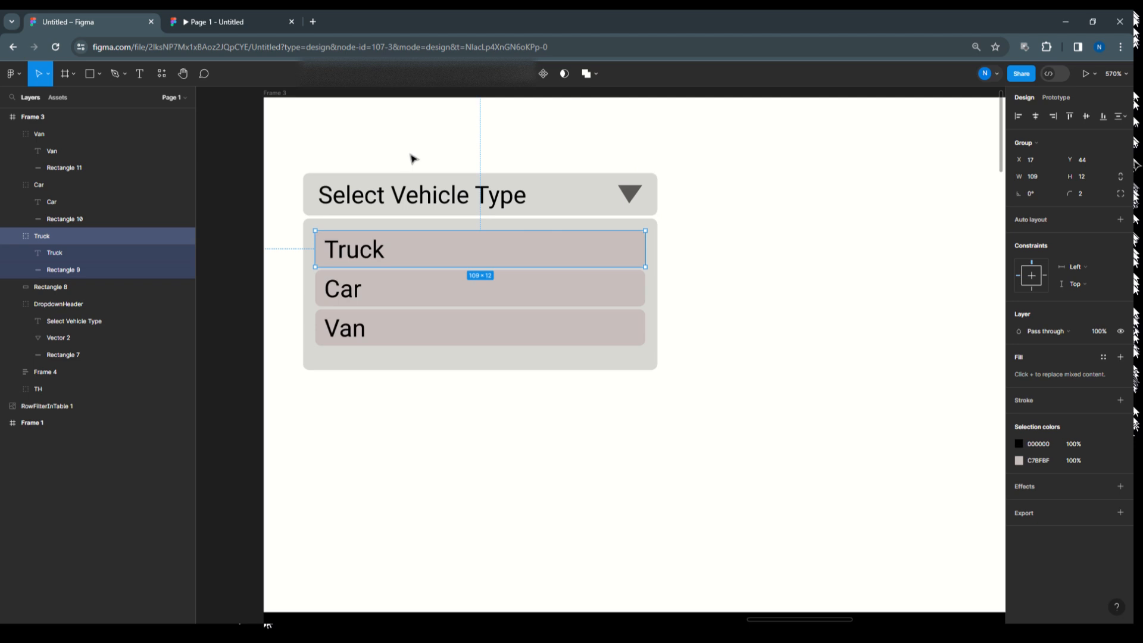
click(13, 235)
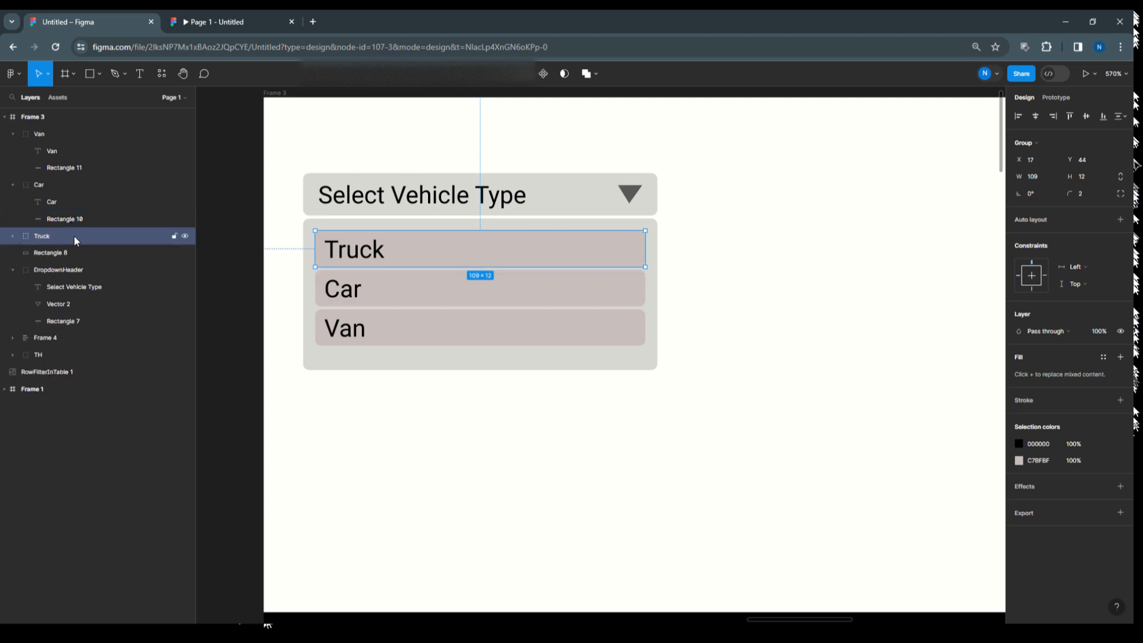
click(12, 185)
click(12, 134)
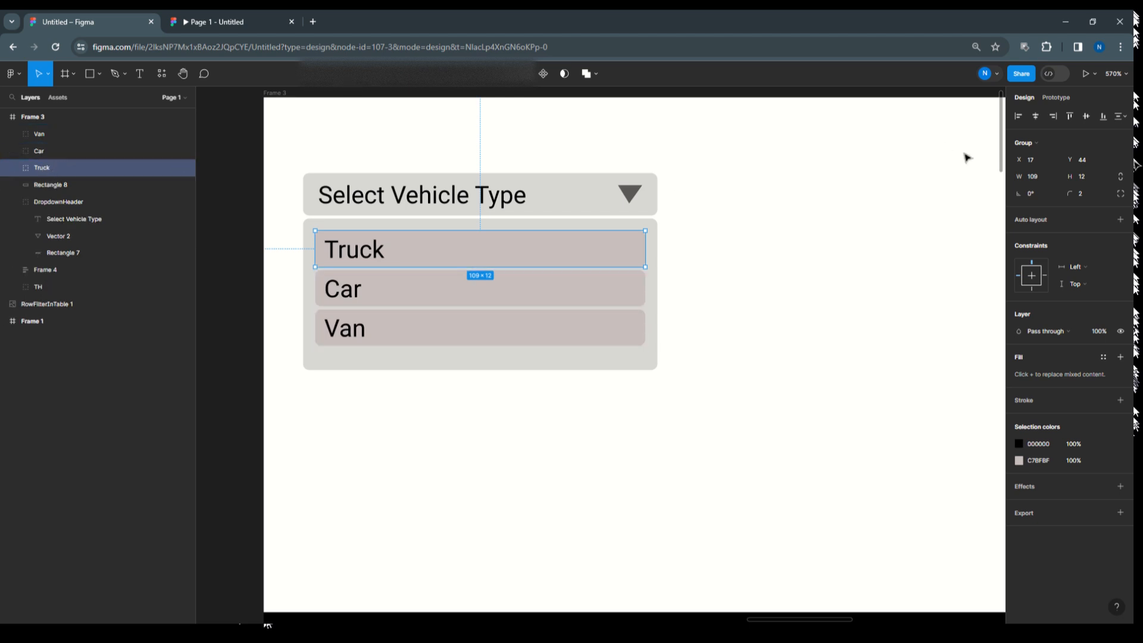
click(1055, 98)
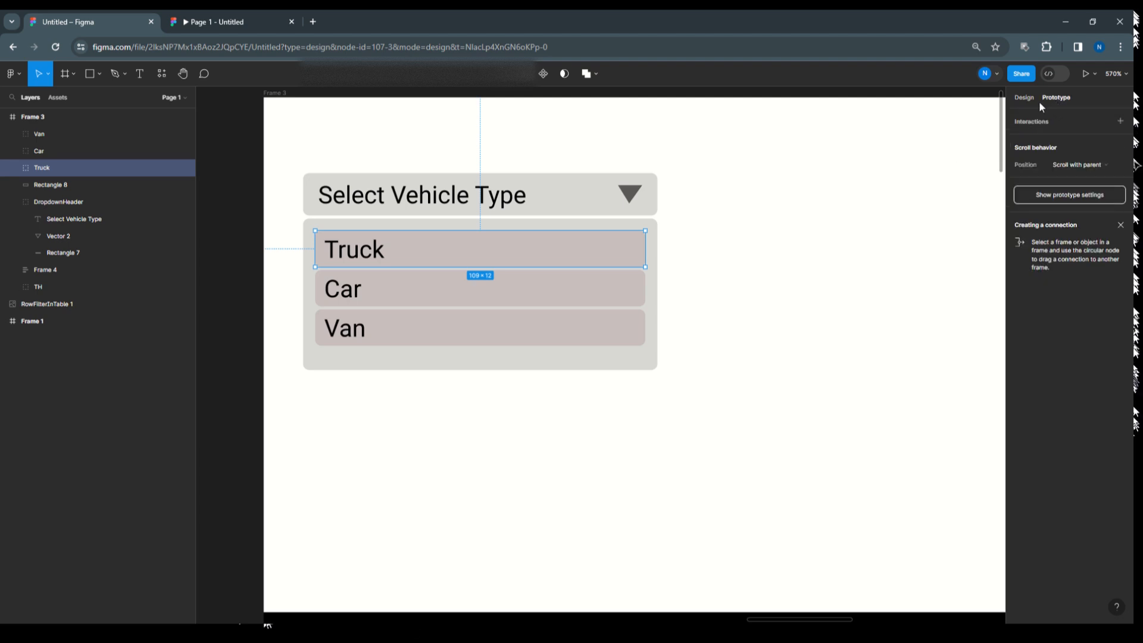
click(1023, 122)
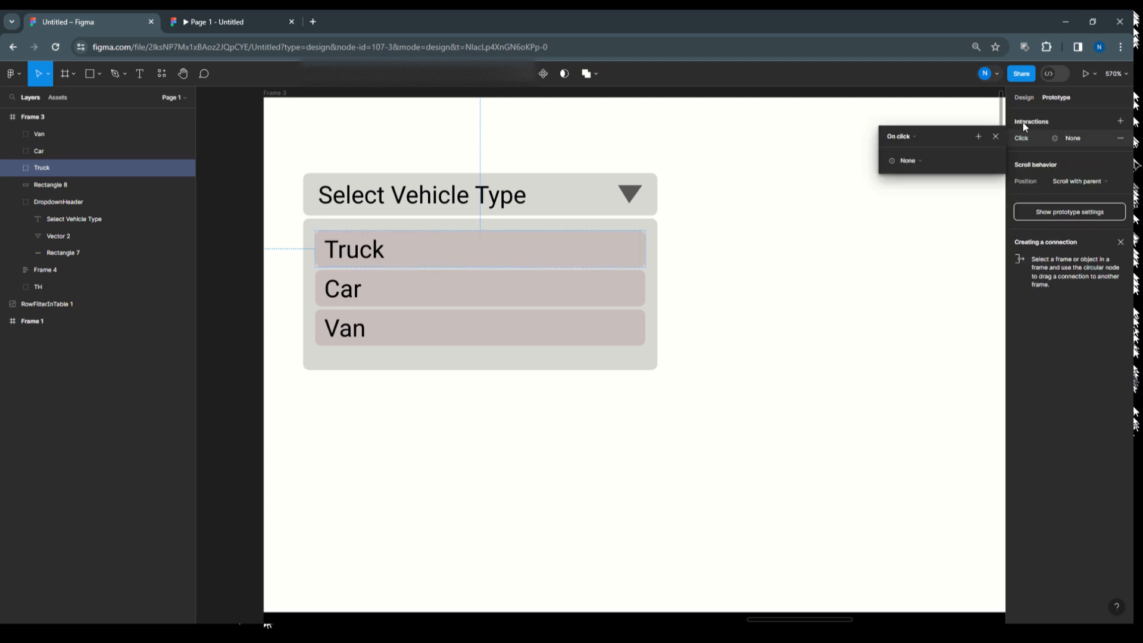
Examine the Vehicle Type column of the table below the dropdown, and return to the dropdown list.
mouse_move(521, 245)
scroll(457, 413, down, 3)
scroll(523, 502, down, 3)
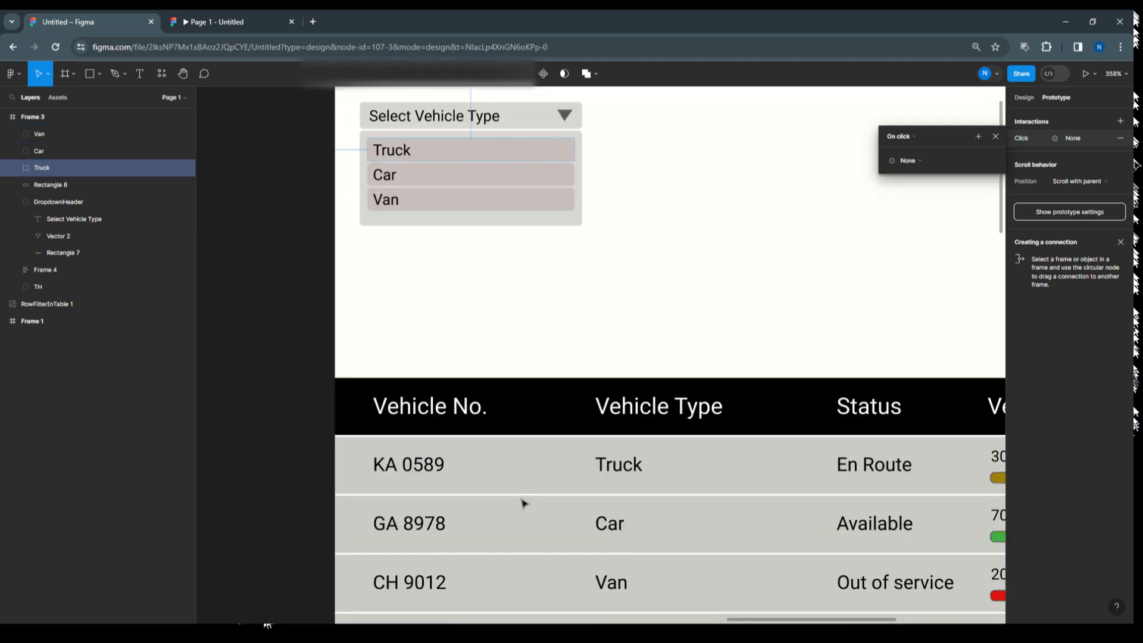
scroll(716, 479, down, 2)
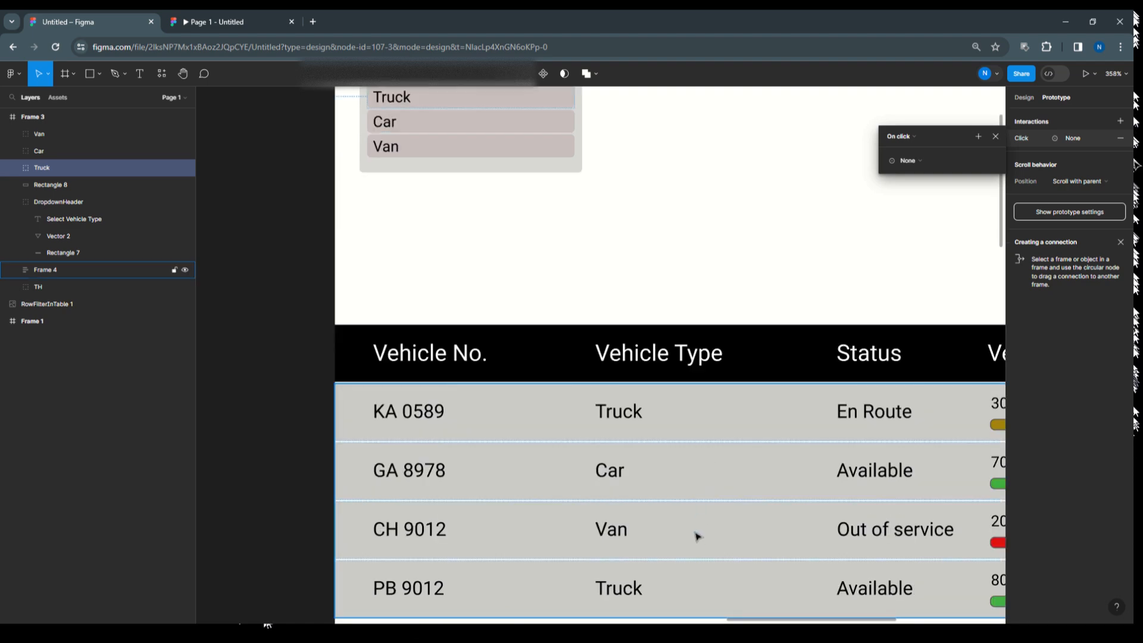
scroll(697, 533, up, 5)
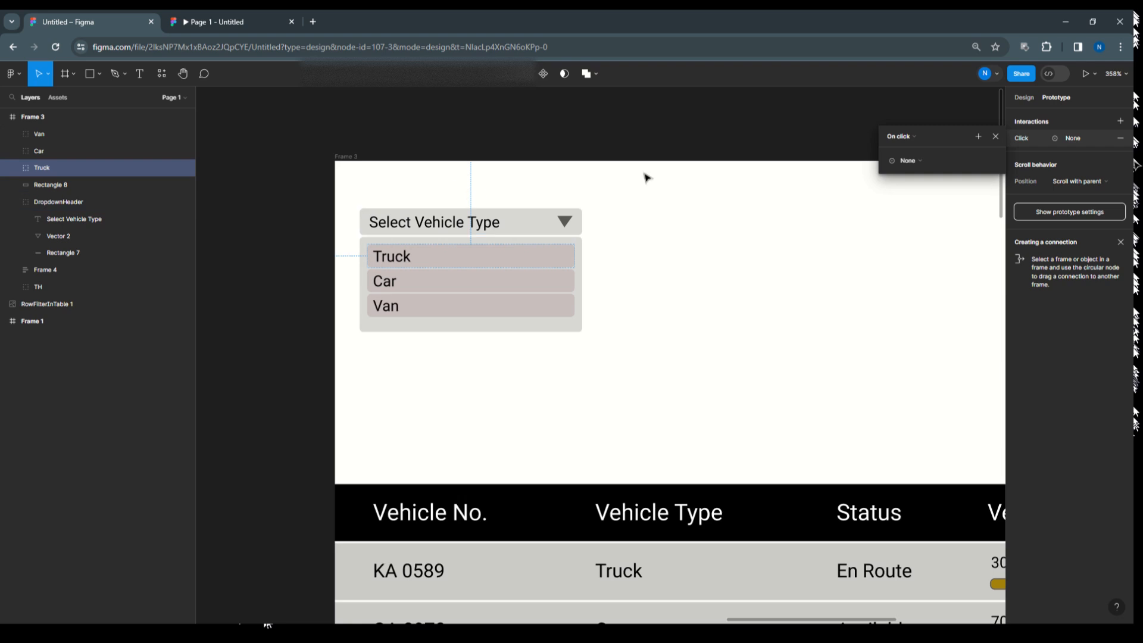
scroll(601, 211, up, 3)
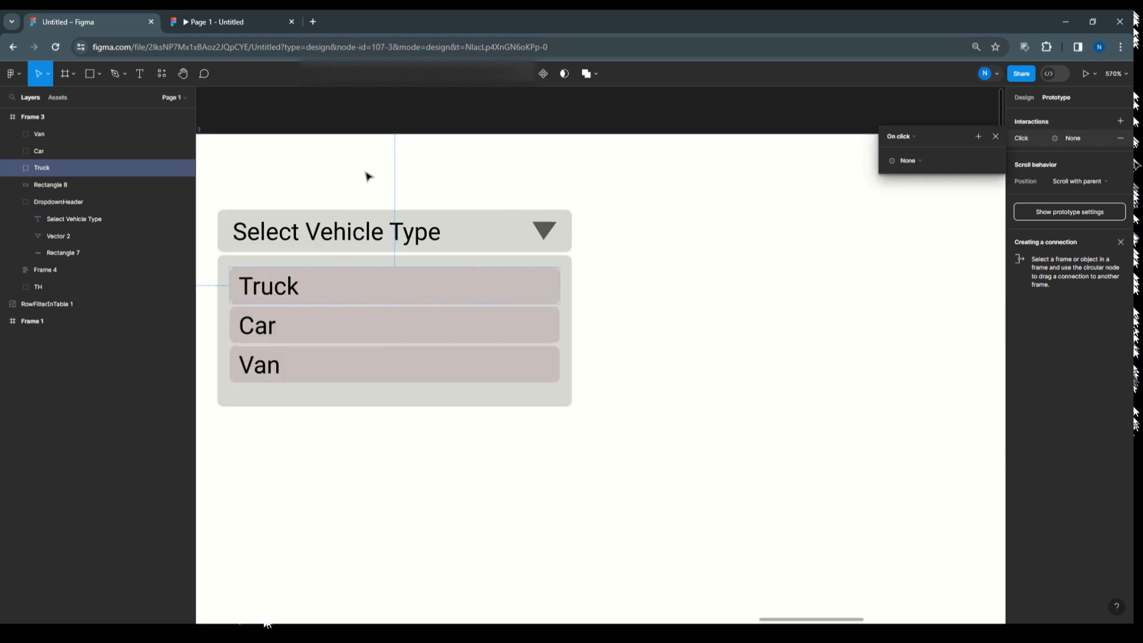
scroll(365, 173, left, 3)
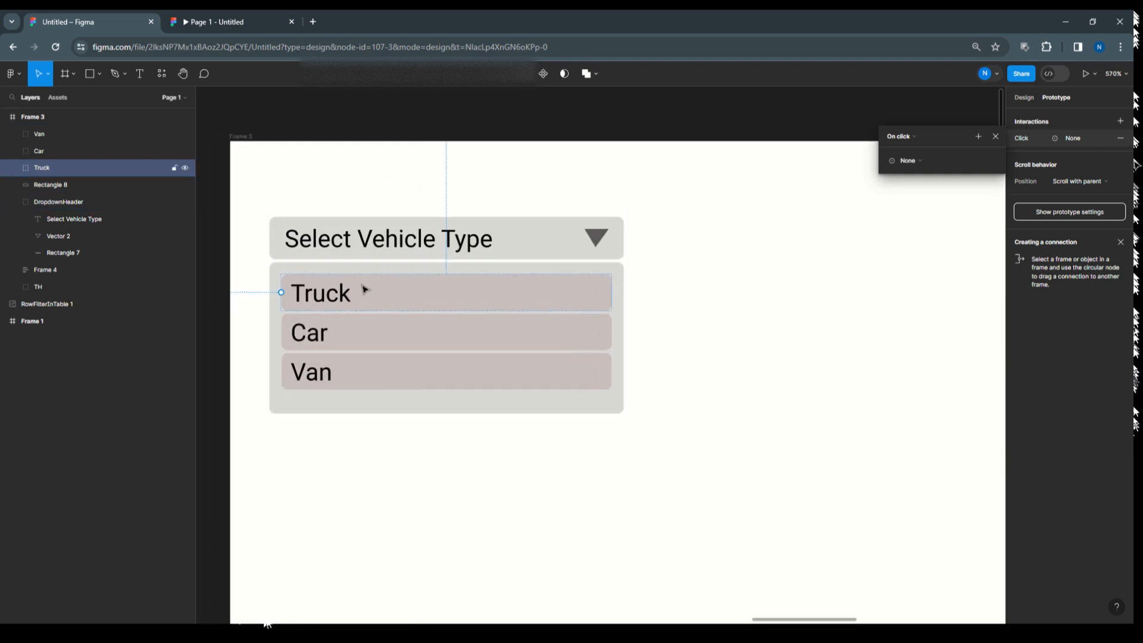
Stretch the grey background rectangle behind the Truck, Car and Van rows downward to a height of about 57.
click(46, 135)
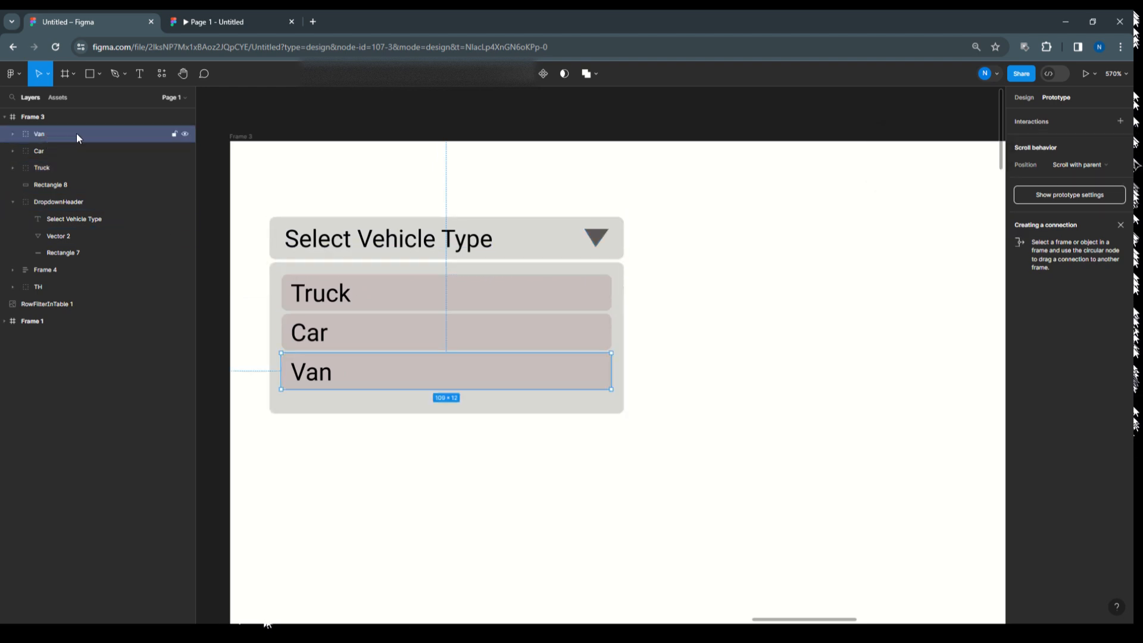
click(451, 410)
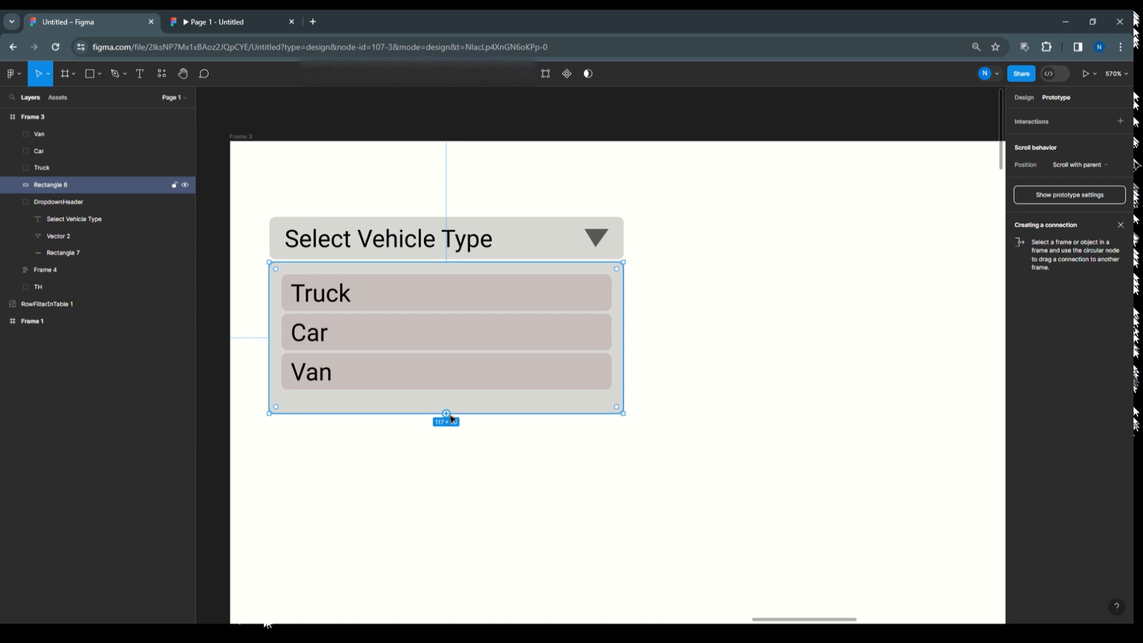
drag(470, 412, 472, 436)
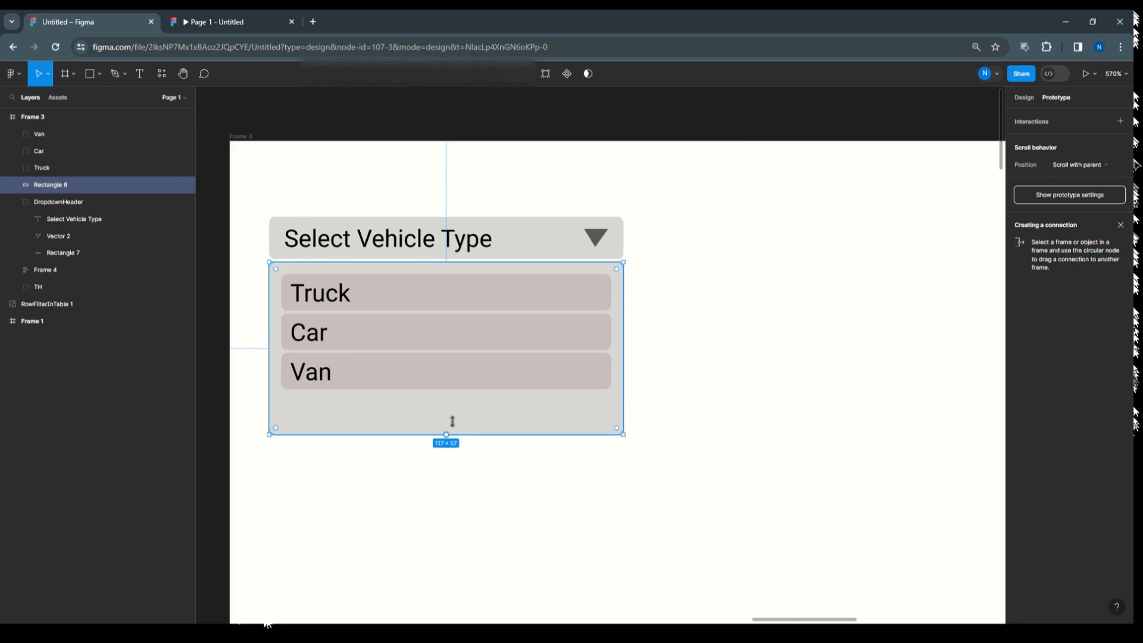
Move the Truck, Car and Van groups together 10 px down within the dropdown list.
click(389, 373)
click(375, 339)
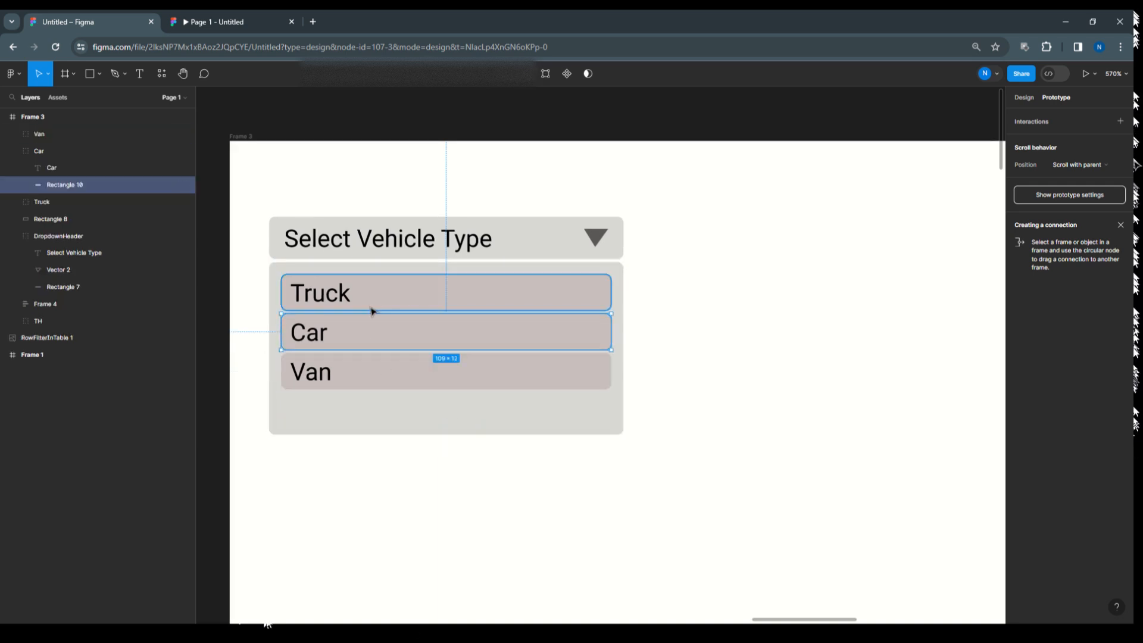
click(12, 151)
click(59, 168)
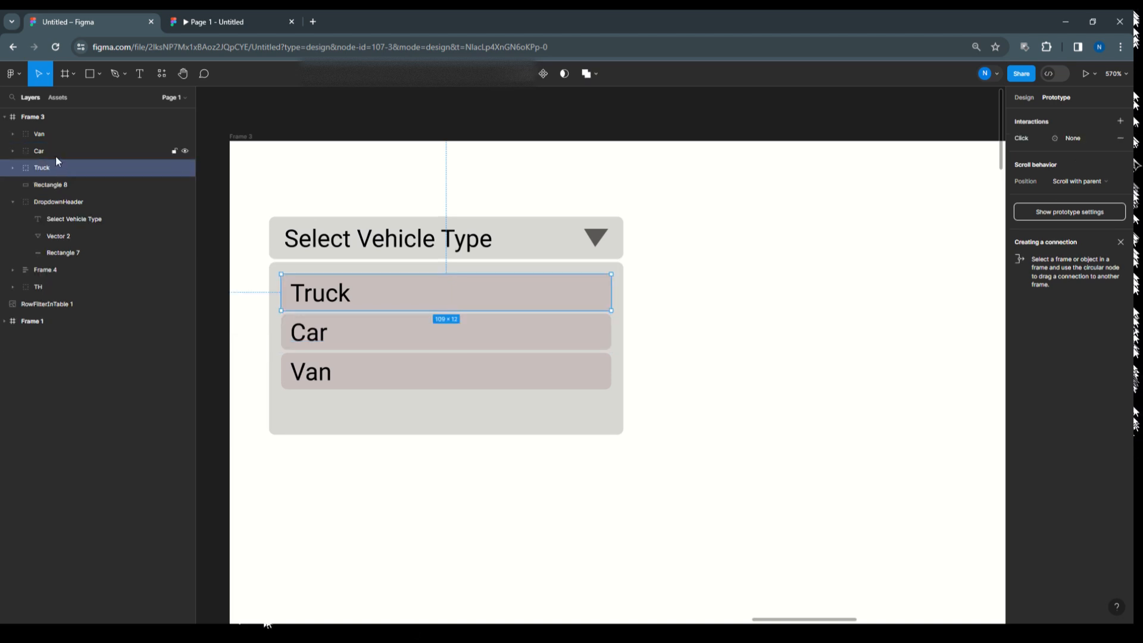
shift+click(55, 151)
shift+click(56, 138)
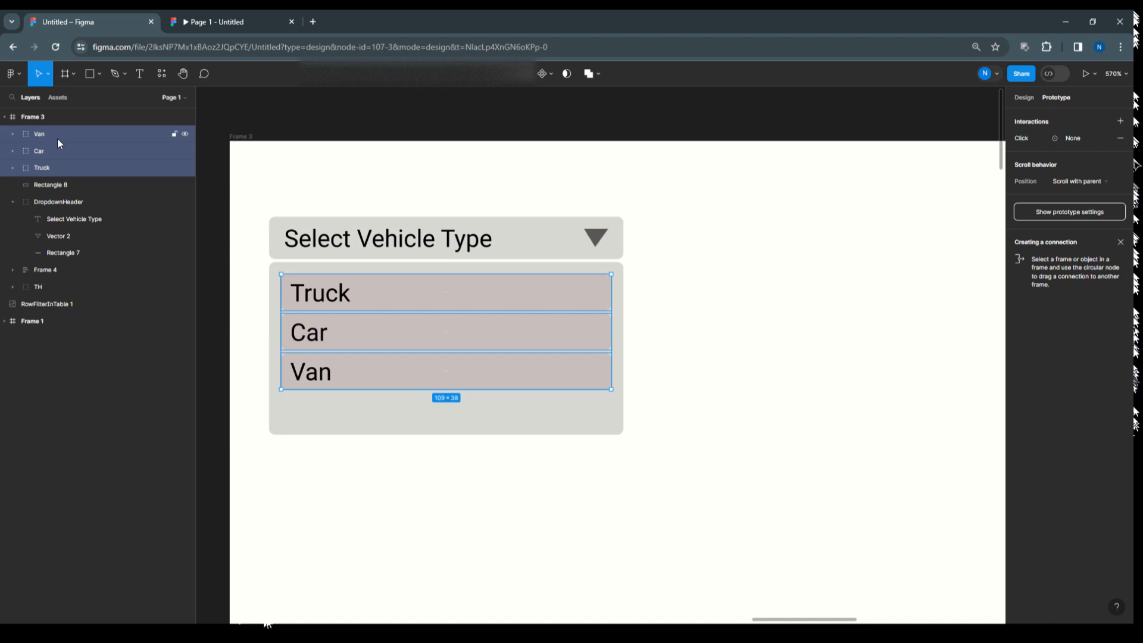
key(shift+Down)
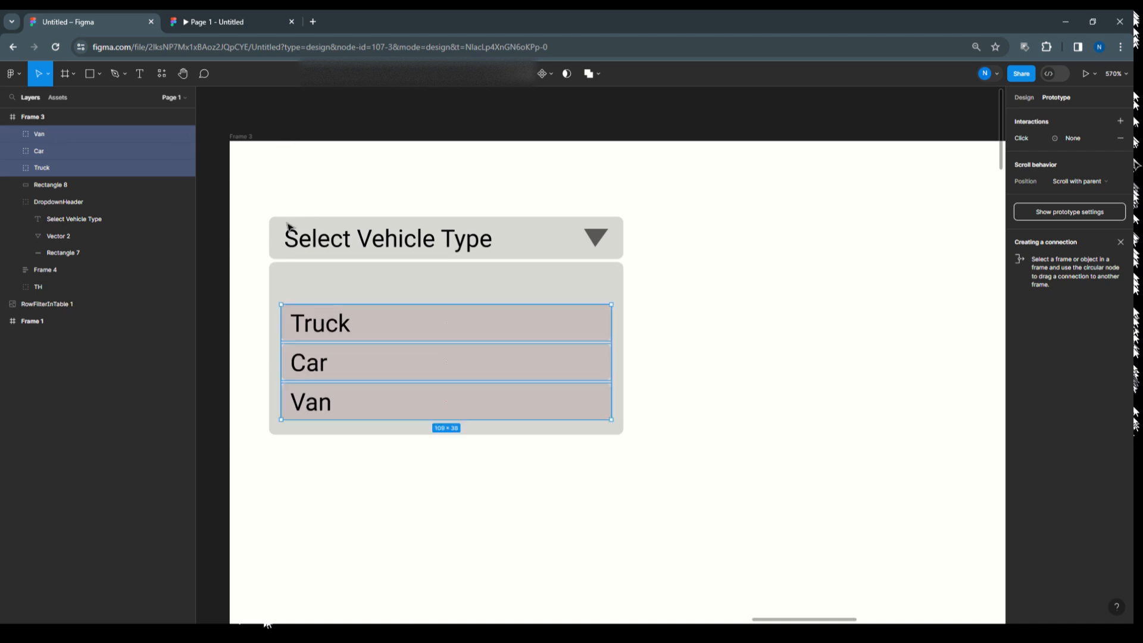
Duplicate the Van row and place the copy directly above the Truck row, aligned with the other rows at 1 px spacing.
click(367, 324)
shift+click(55, 134)
click(55, 134)
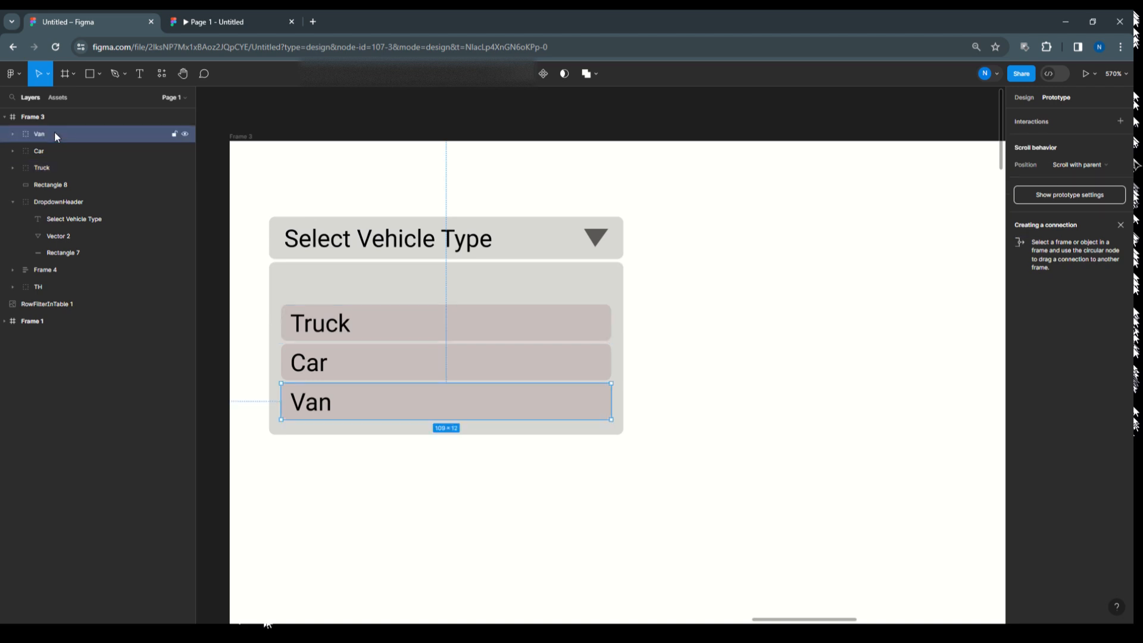
alt+drag(398, 403, 399, 288)
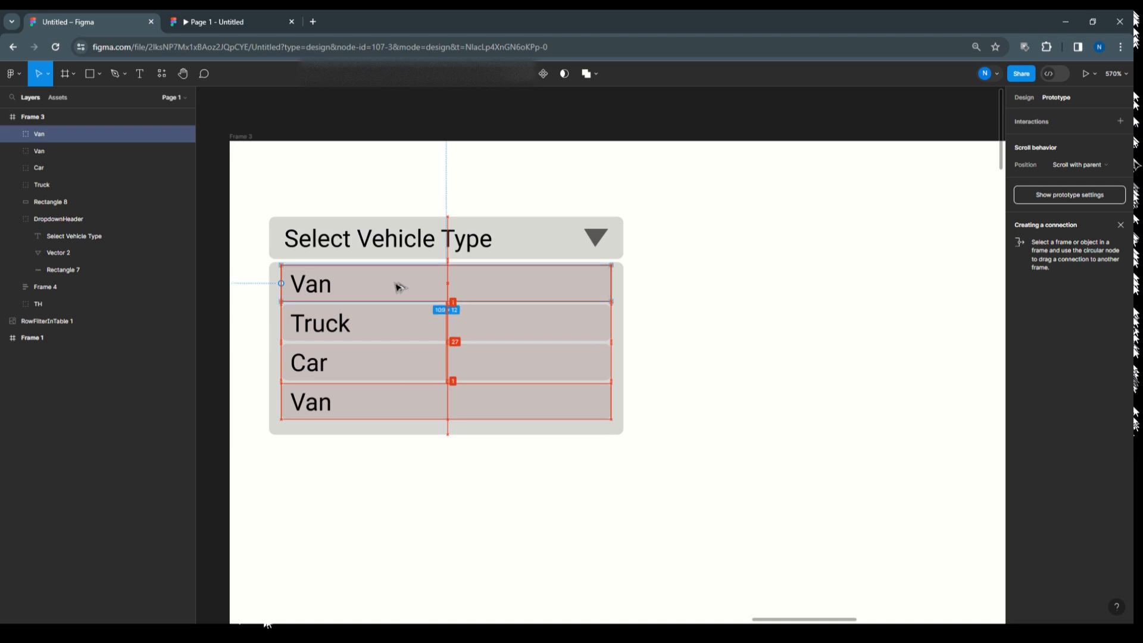
click(753, 333)
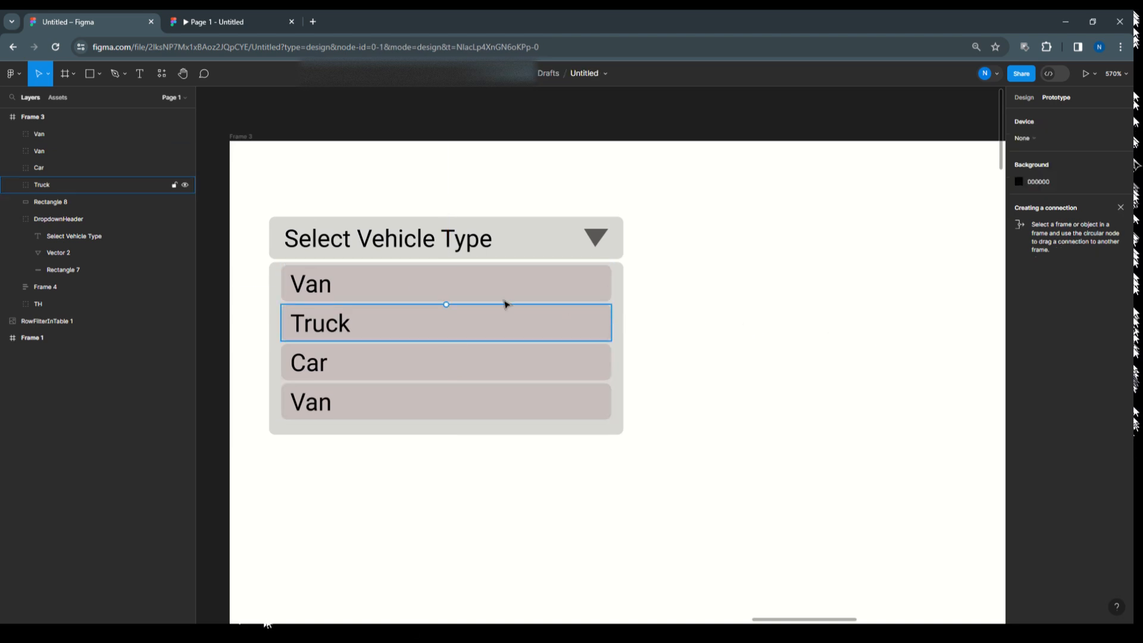
Move all four dropdown option groups together 3 px down inside the grey background rectangle.
click(446, 284)
click(426, 326)
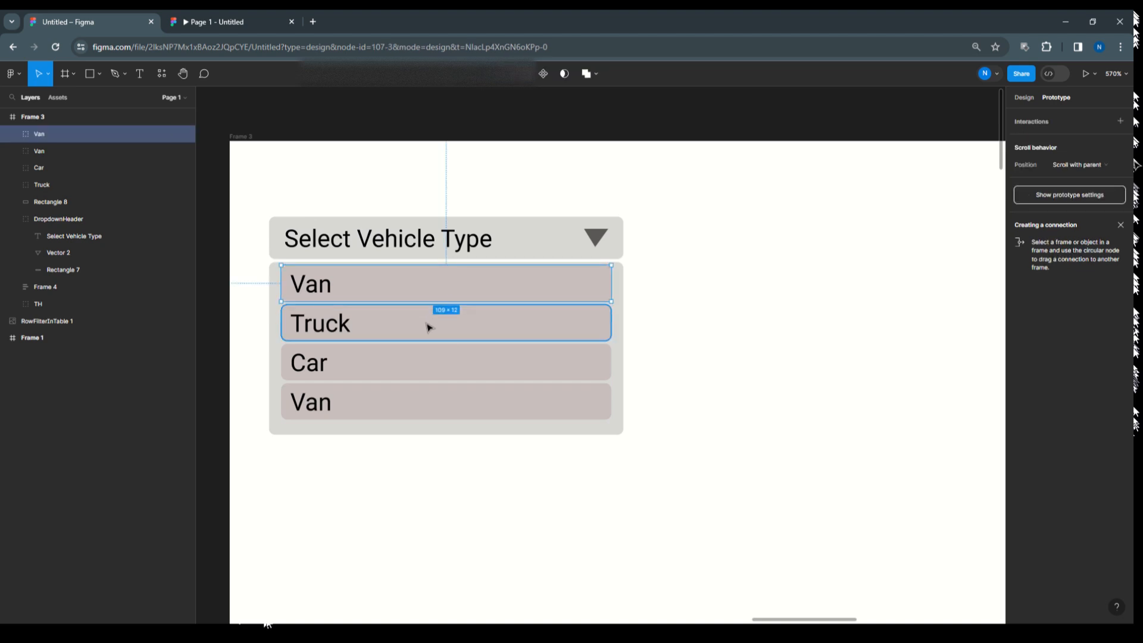
click(12, 185)
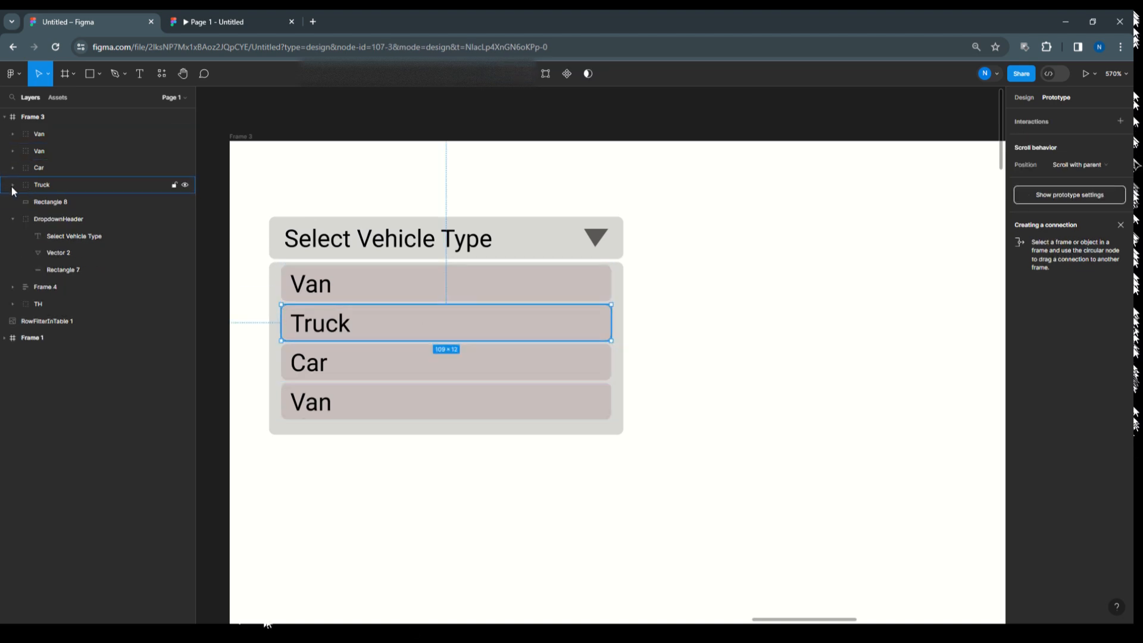
click(42, 185)
ctrl+click(41, 166)
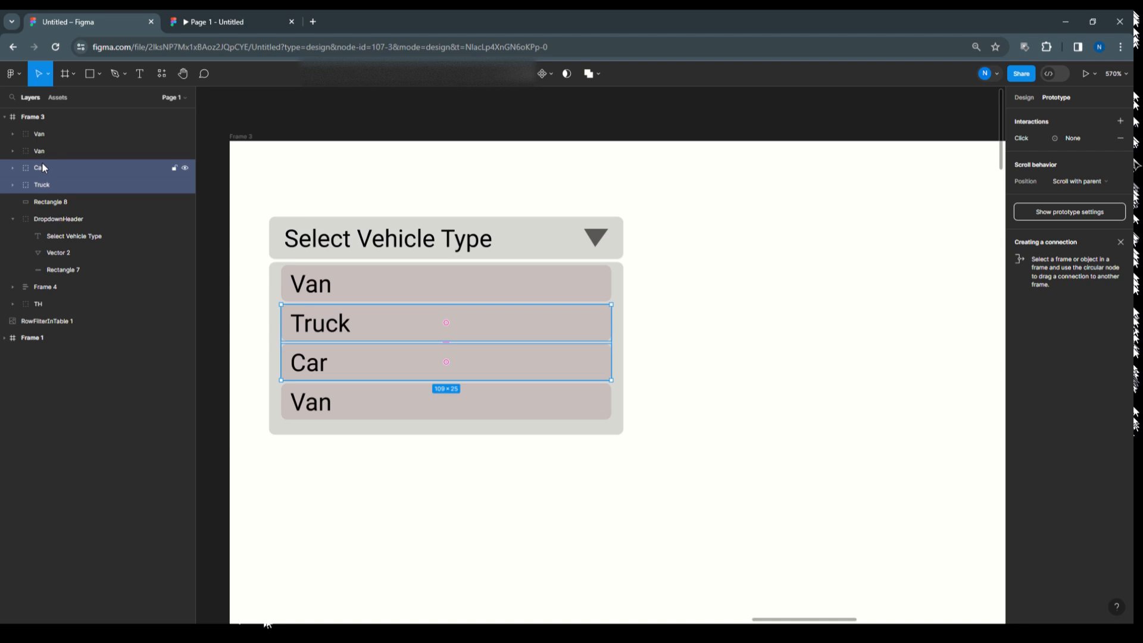
ctrl+click(42, 150)
ctrl+click(44, 135)
key(Down)
key(Down)
key(Down)
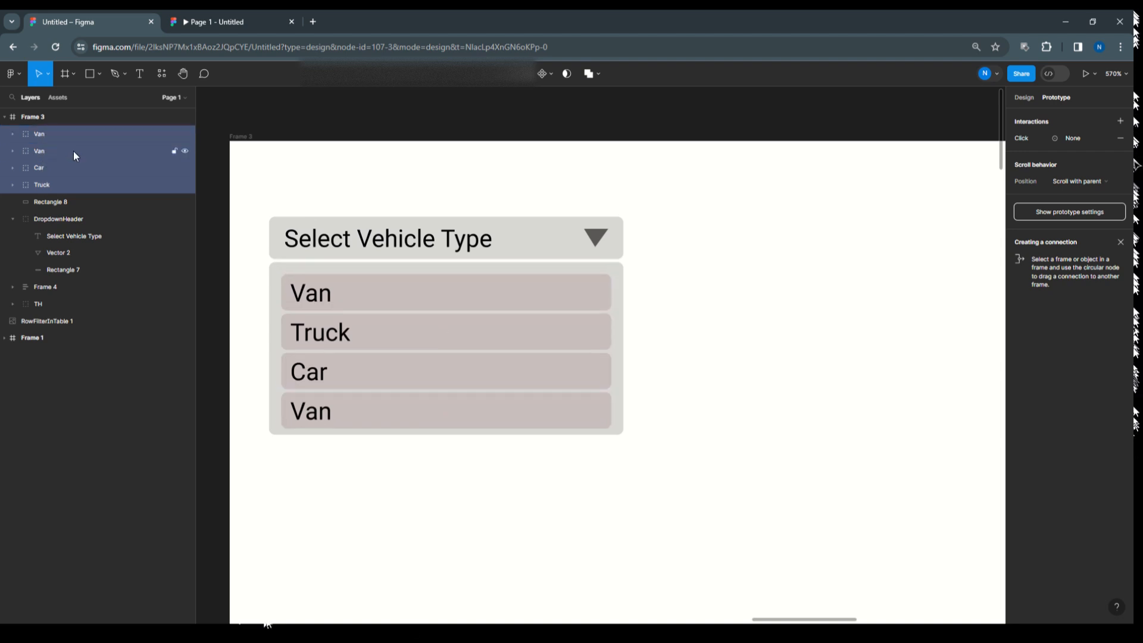
Rename the duplicated Van group above the Truck row as ShowAll.
click(34, 135)
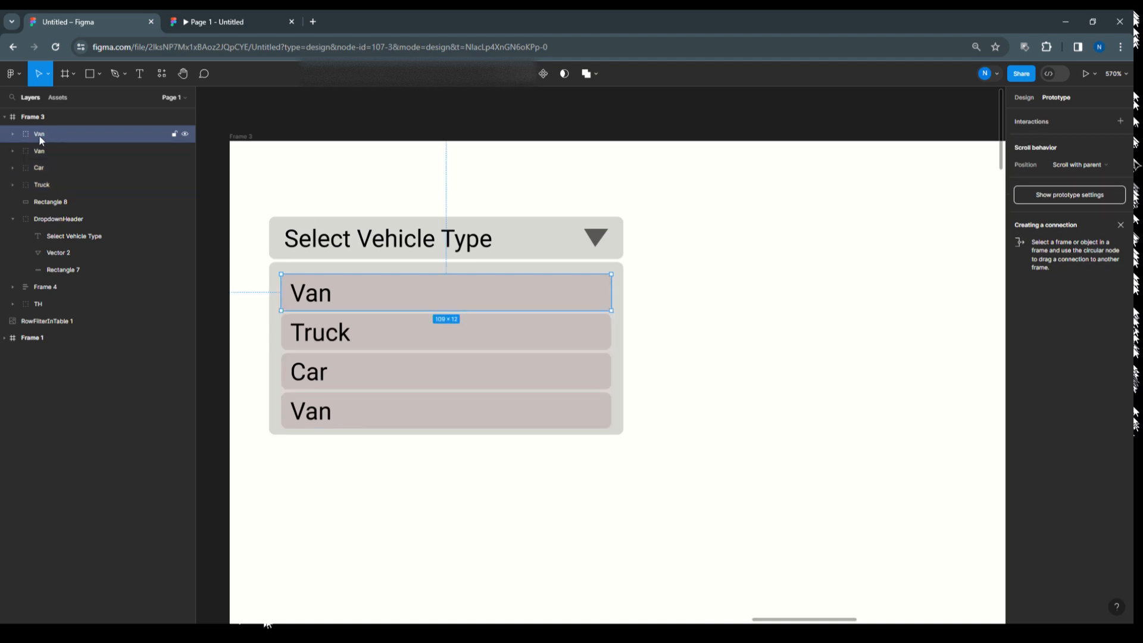
double_click(88, 138)
text(Show)
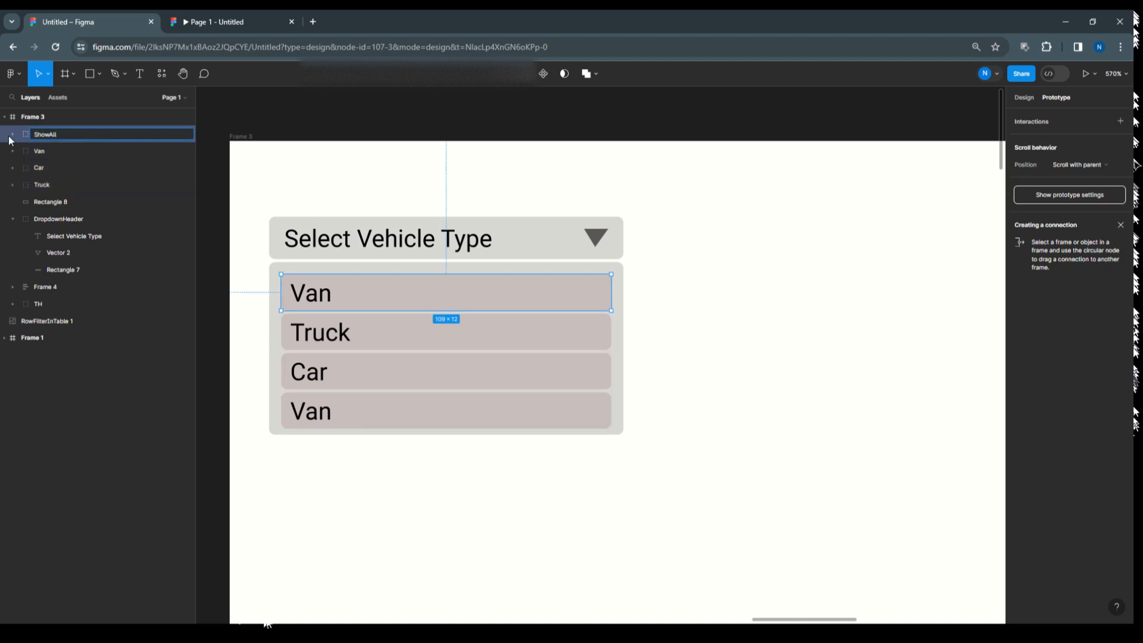
text(All)
Bind the text inside the ShowAll group to the VehicleFilter variable Show All.
click(13, 137)
click(57, 152)
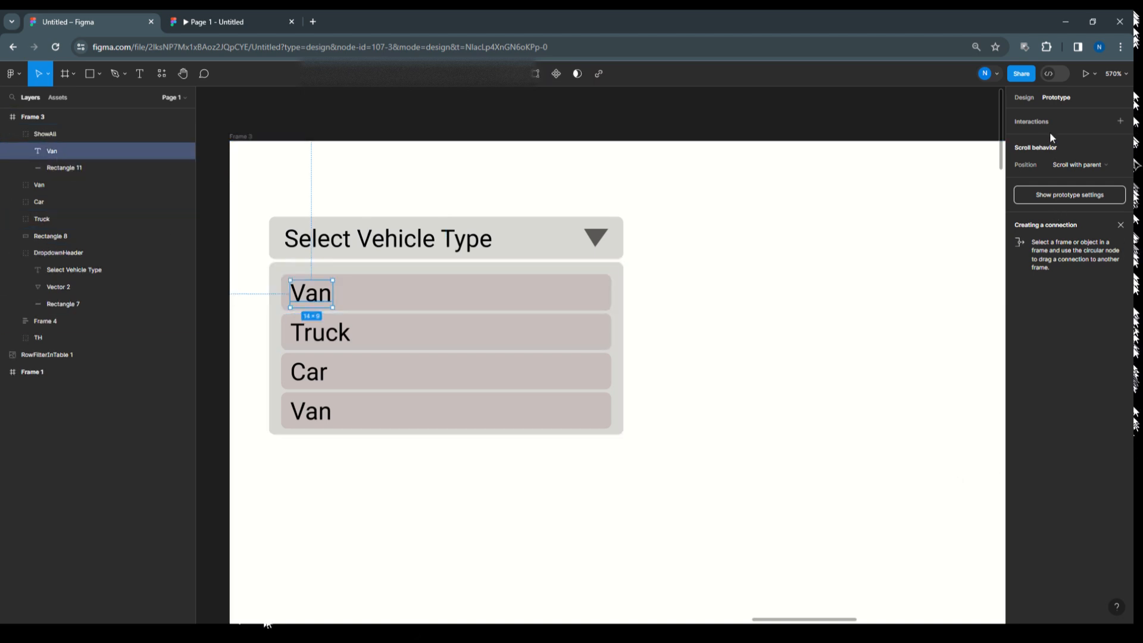
click(1023, 97)
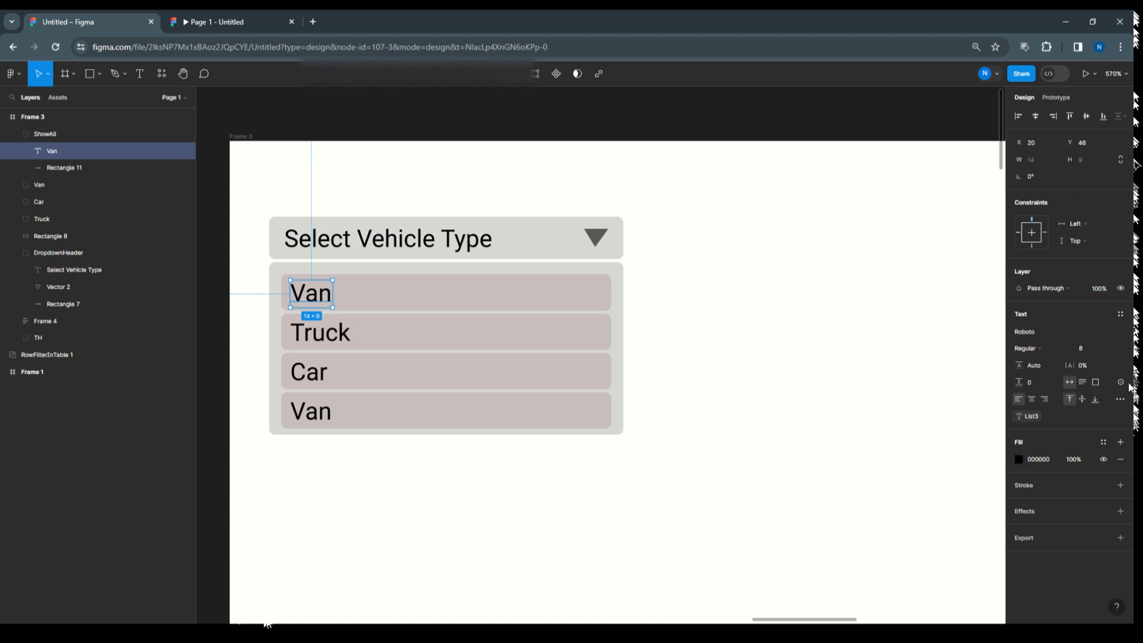
click(1120, 382)
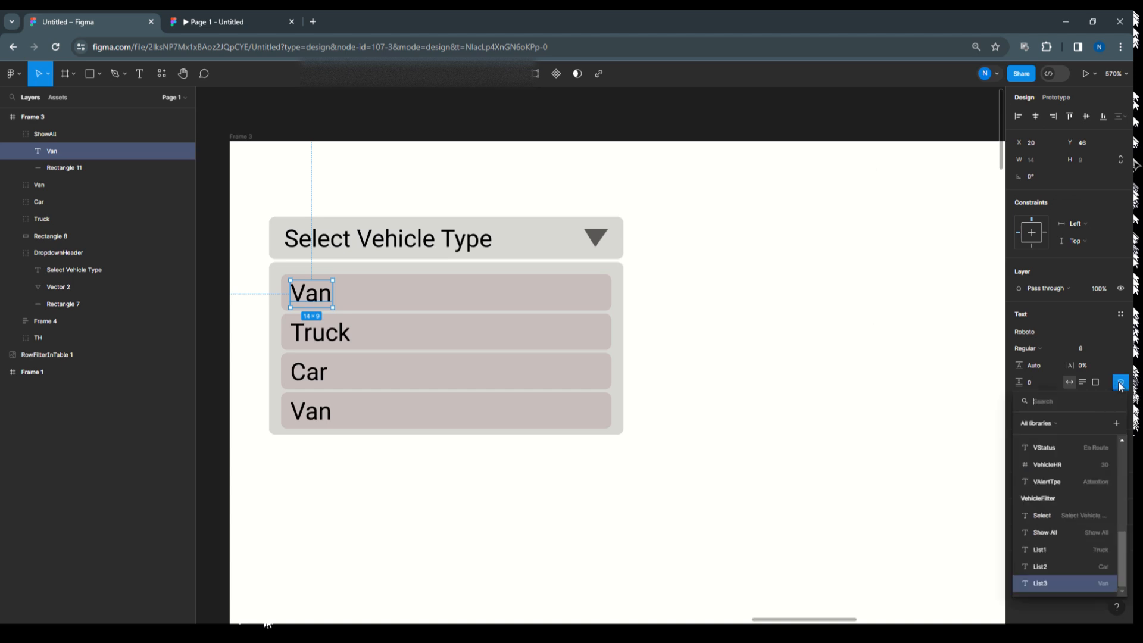
scroll(1100, 536, down, 1)
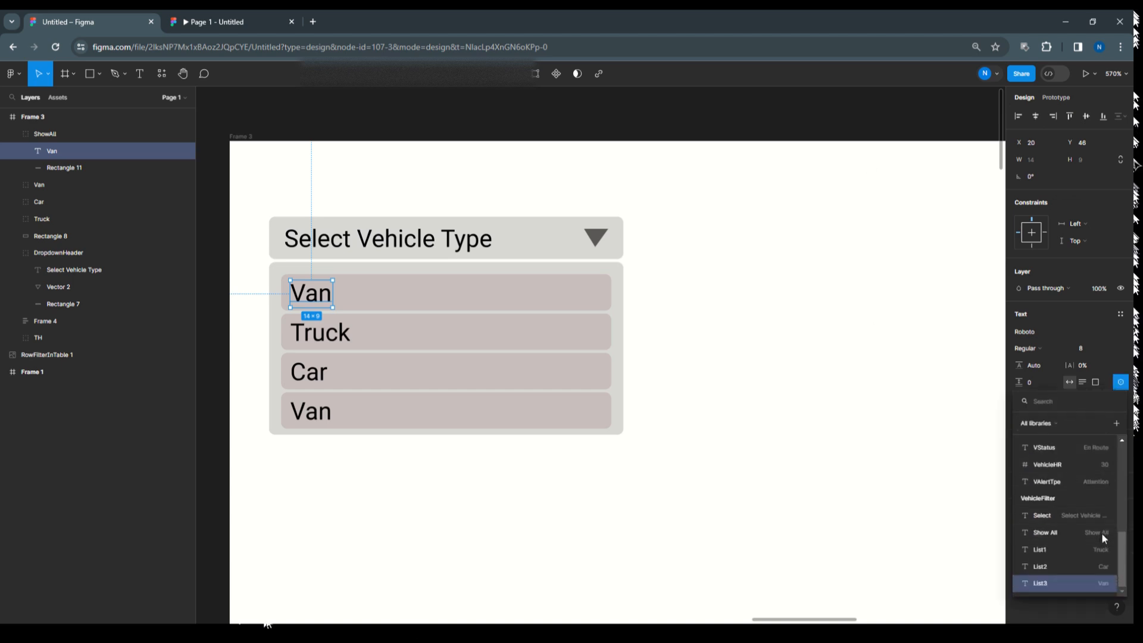
click(1066, 531)
click(823, 287)
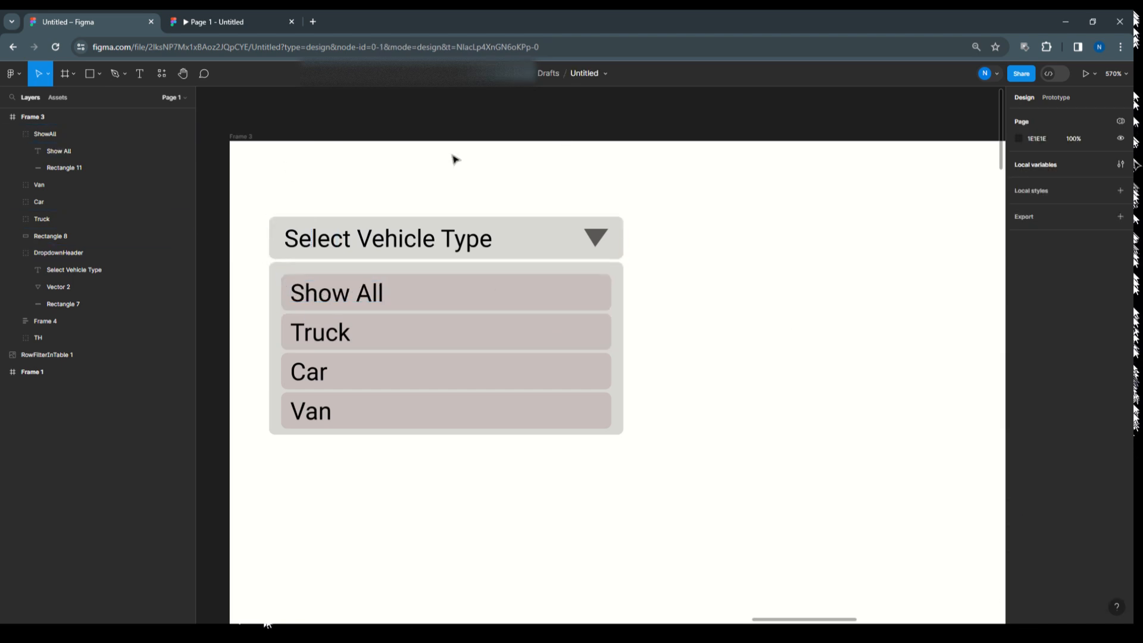
Collapse the ShowAll and DropdownHeader groups in the layer list and open the file's local variables.
click(13, 134)
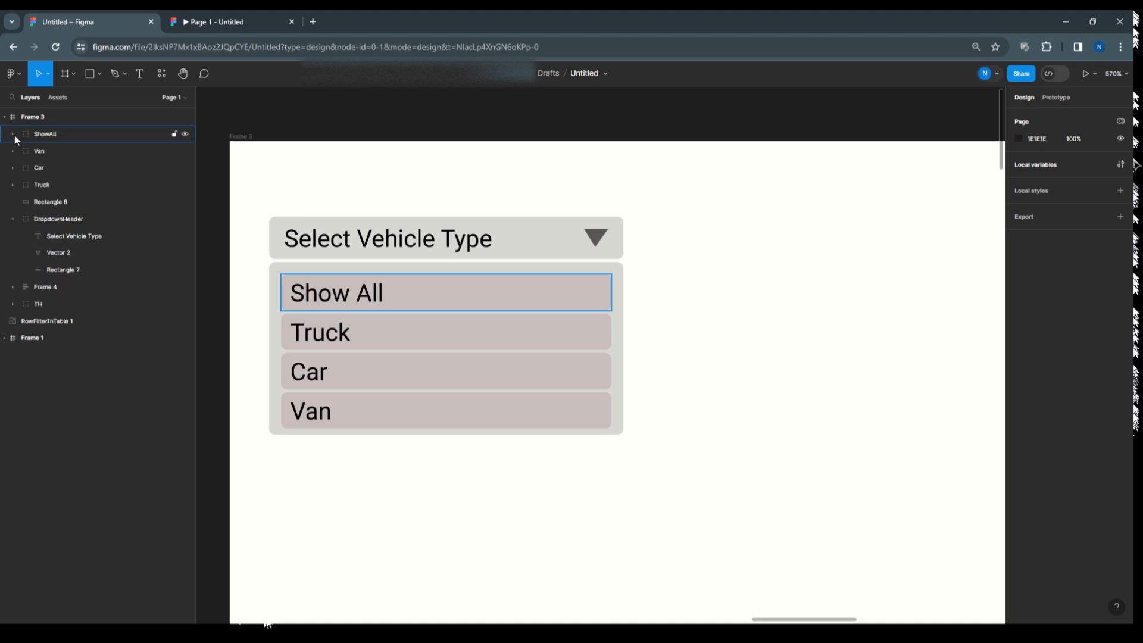
click(12, 218)
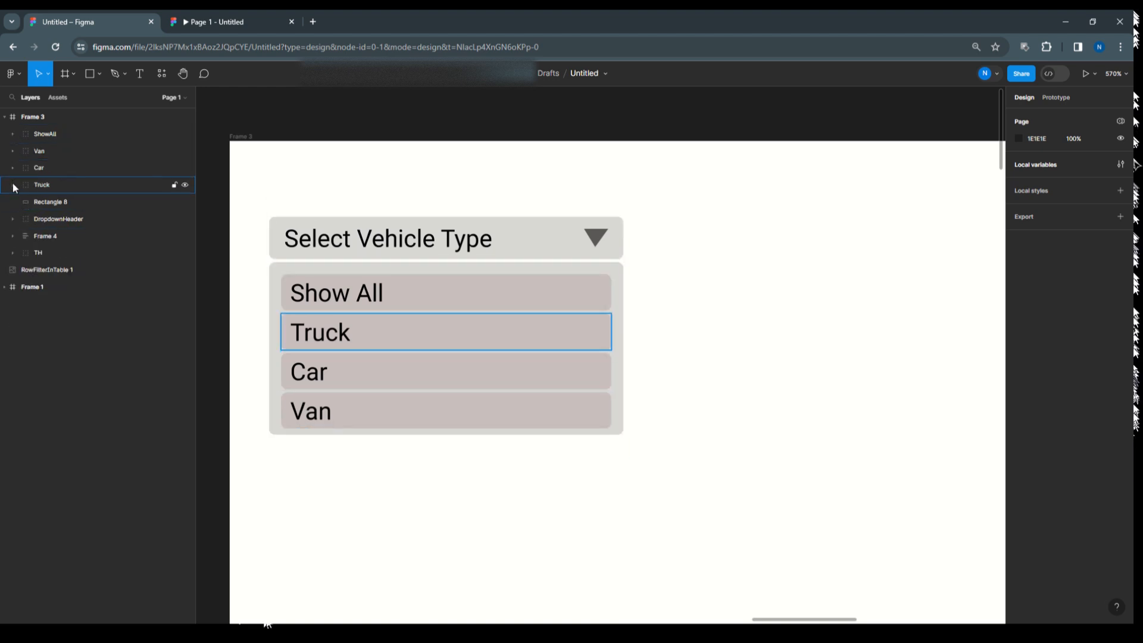
click(1021, 168)
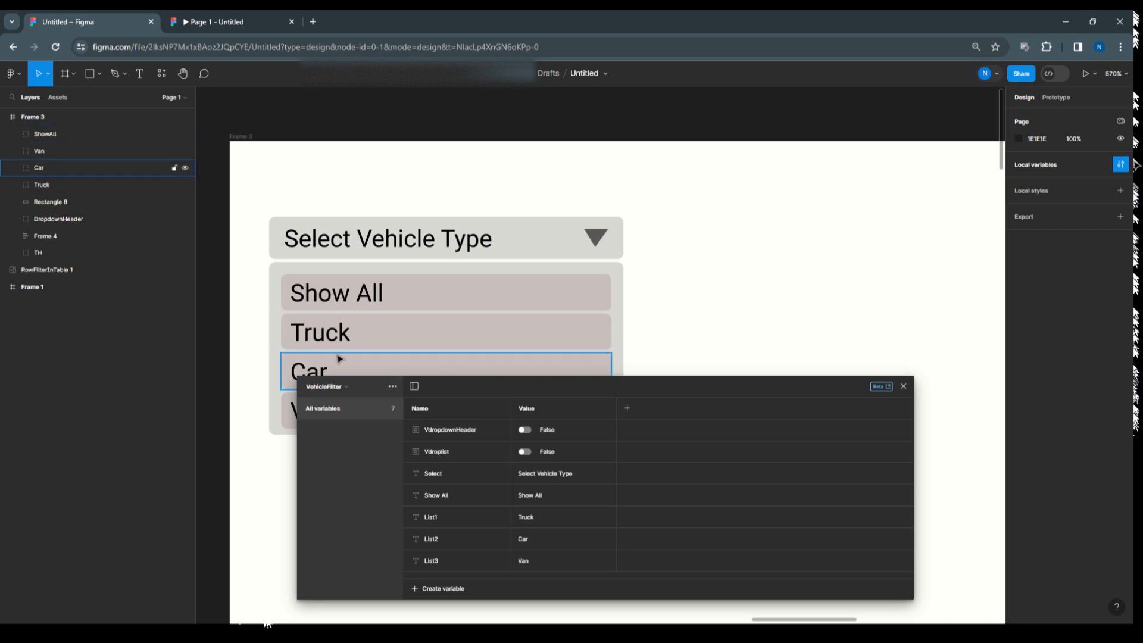
Check the vehicle table below the dropdown, and extend the grey background rectangle behind the options to a height of 59.
scroll(339, 357, down, 10)
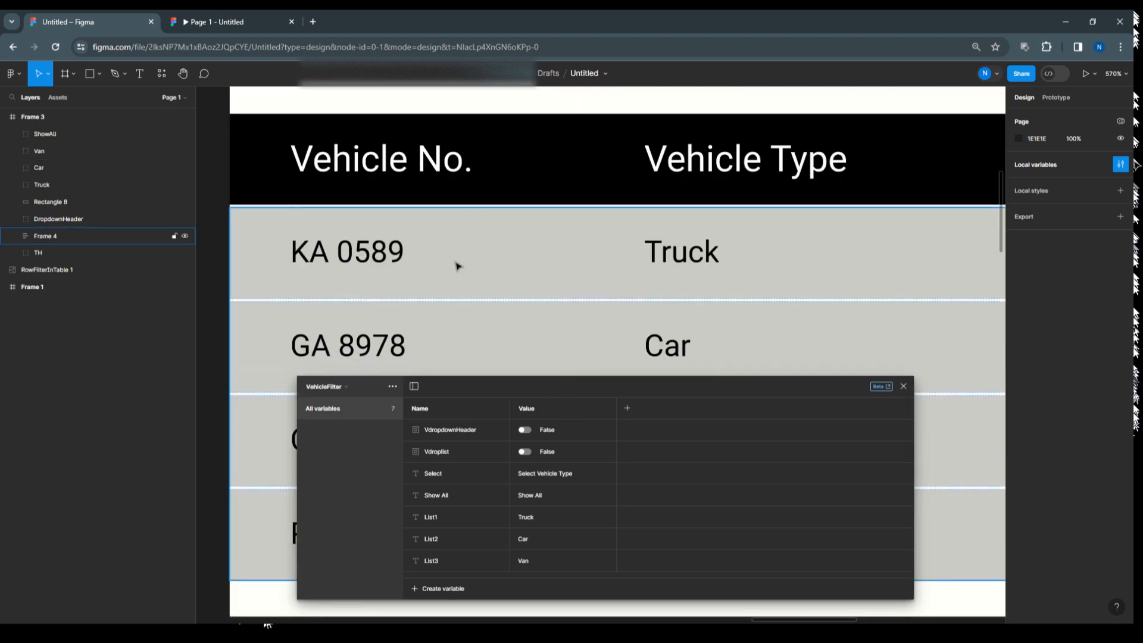
scroll(448, 289, up, 3)
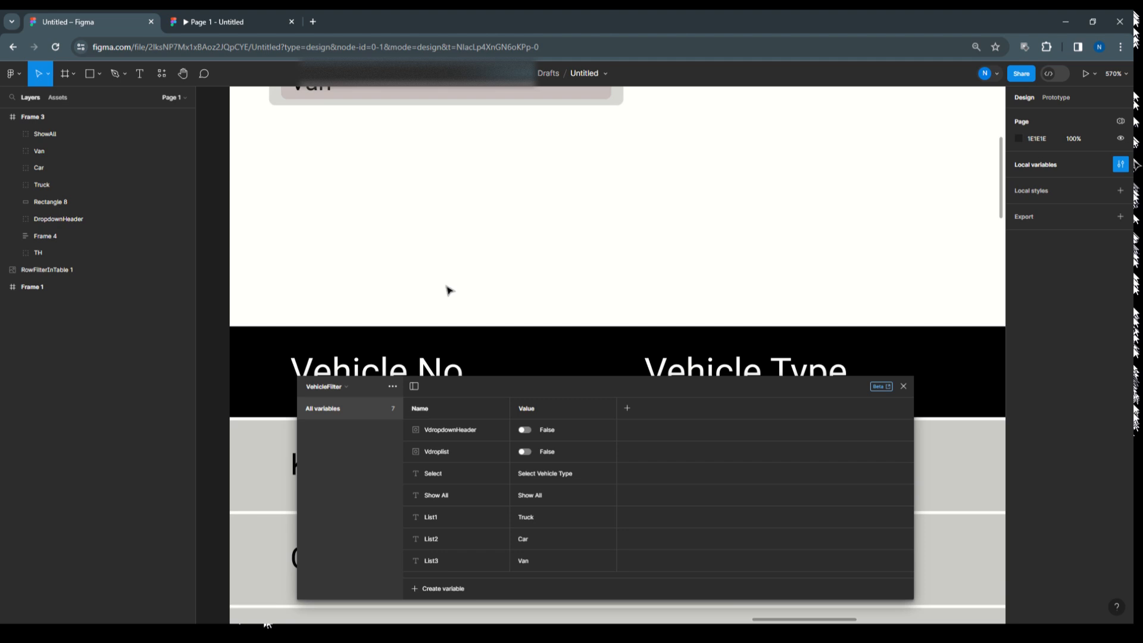
scroll(448, 289, up, 2)
scroll(444, 283, up, 2)
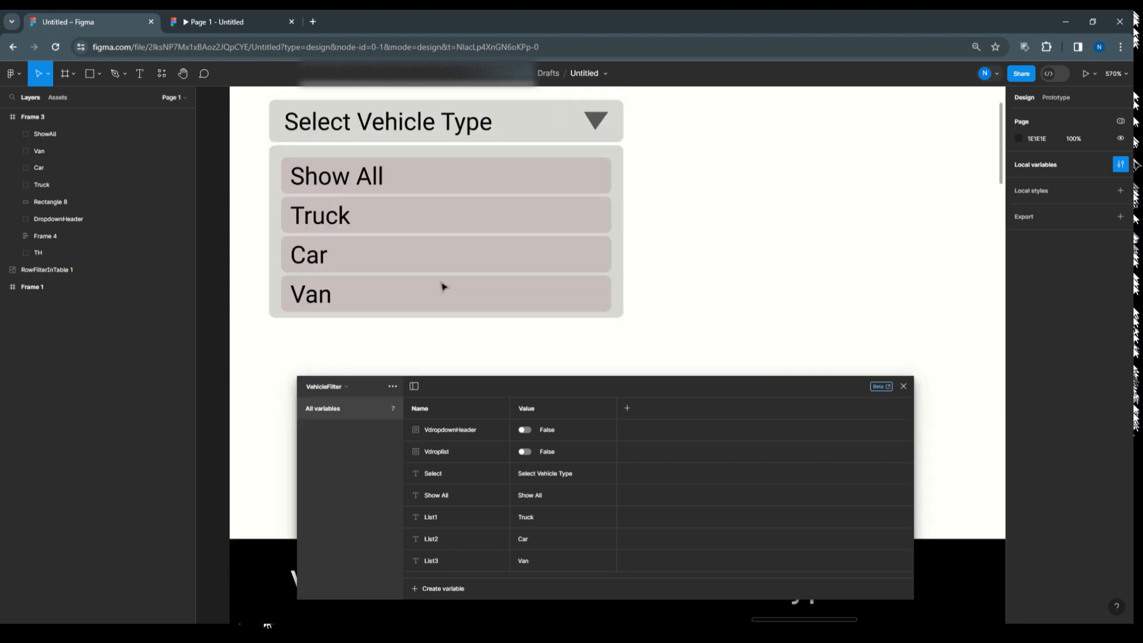
click(619, 306)
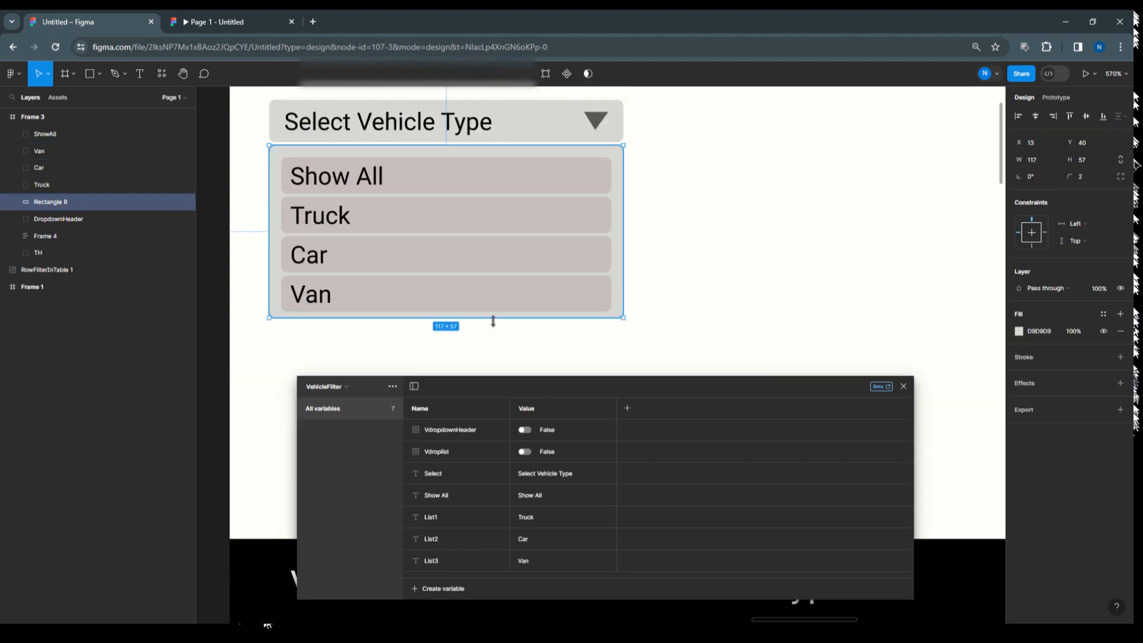
drag(484, 320, 484, 325)
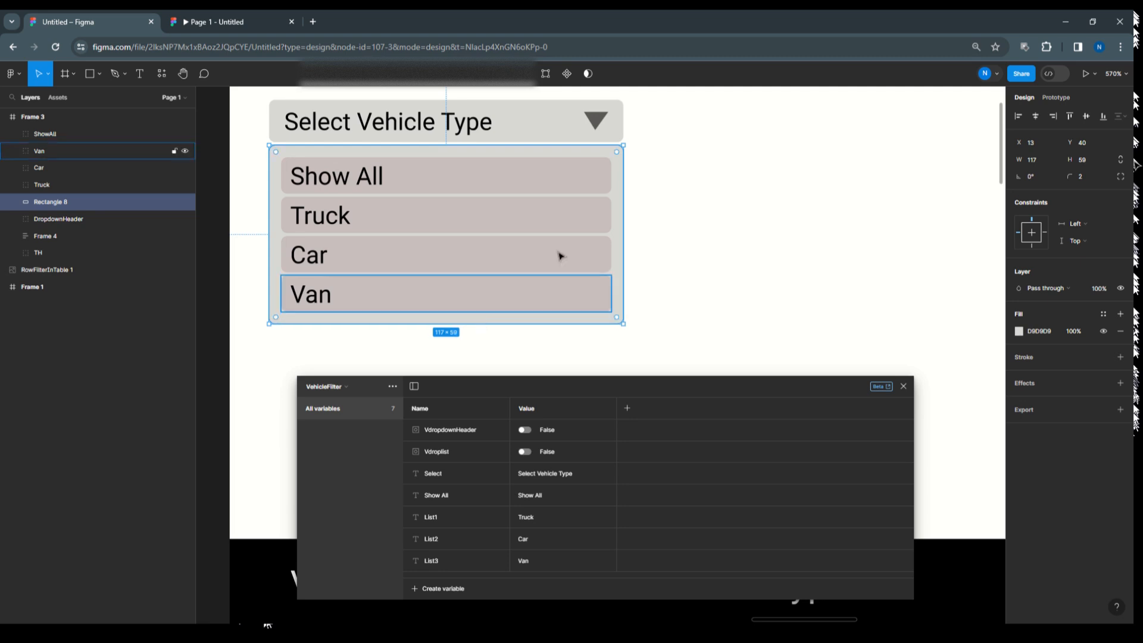
Create a new variable collection named VehicleList.
click(393, 388)
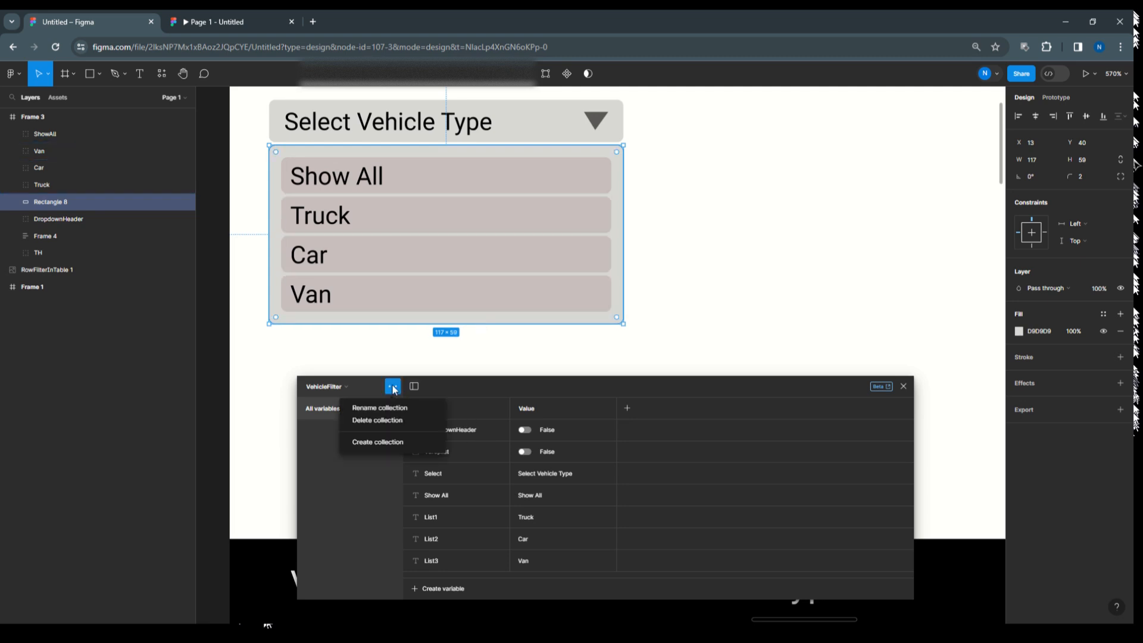
click(395, 442)
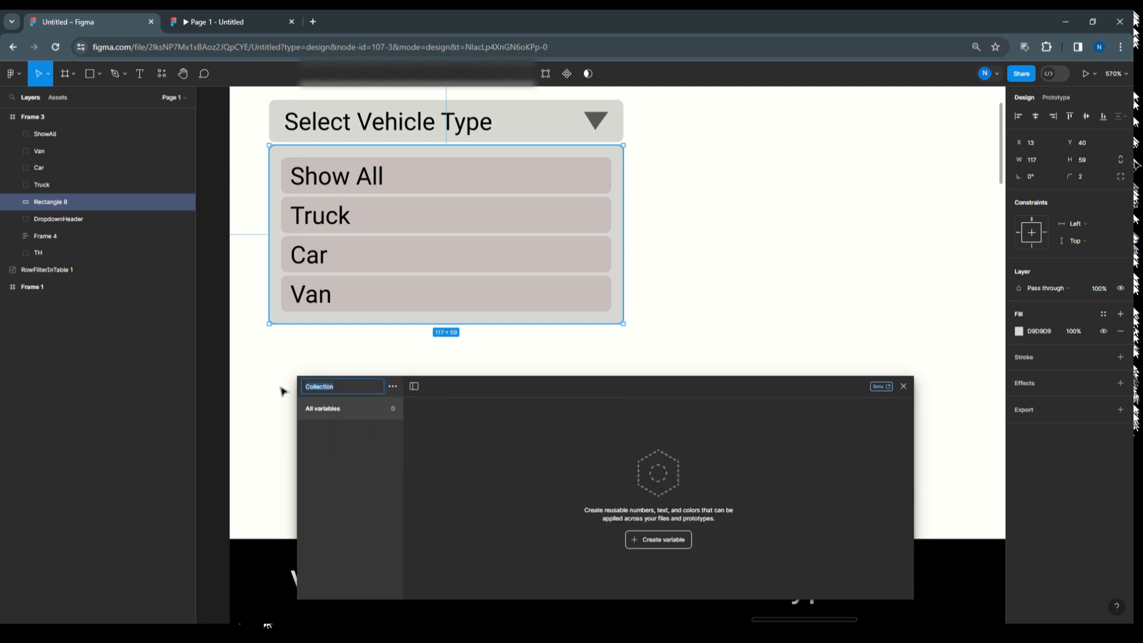
text(VehicleList)
Create a Boolean variable named Vehicle1 in the VehicleList collection.
click(662, 543)
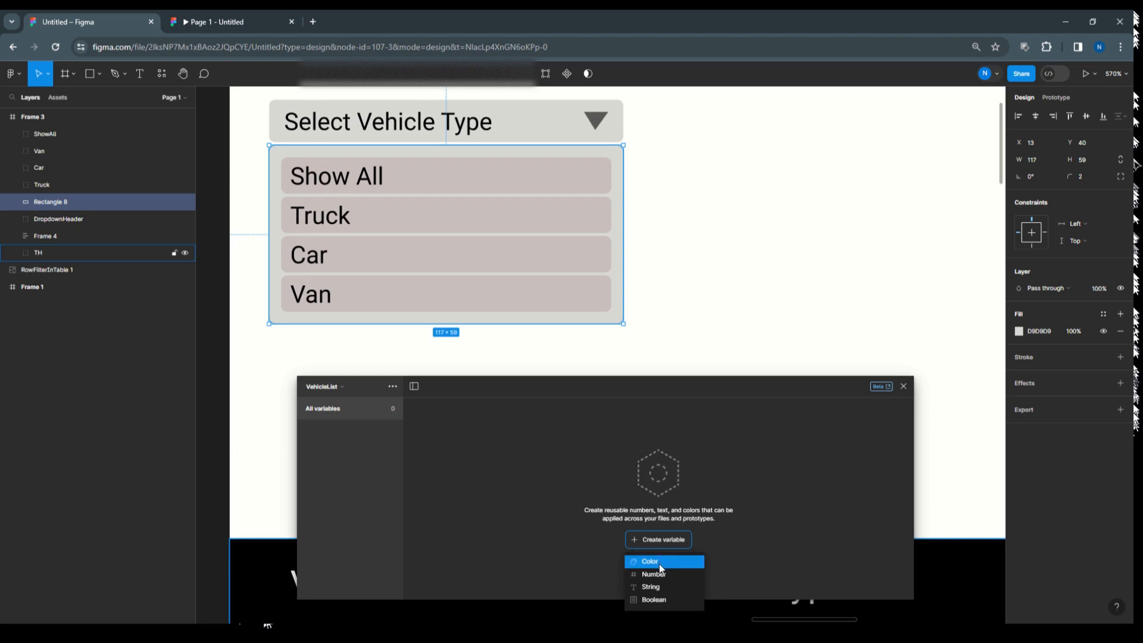
click(663, 597)
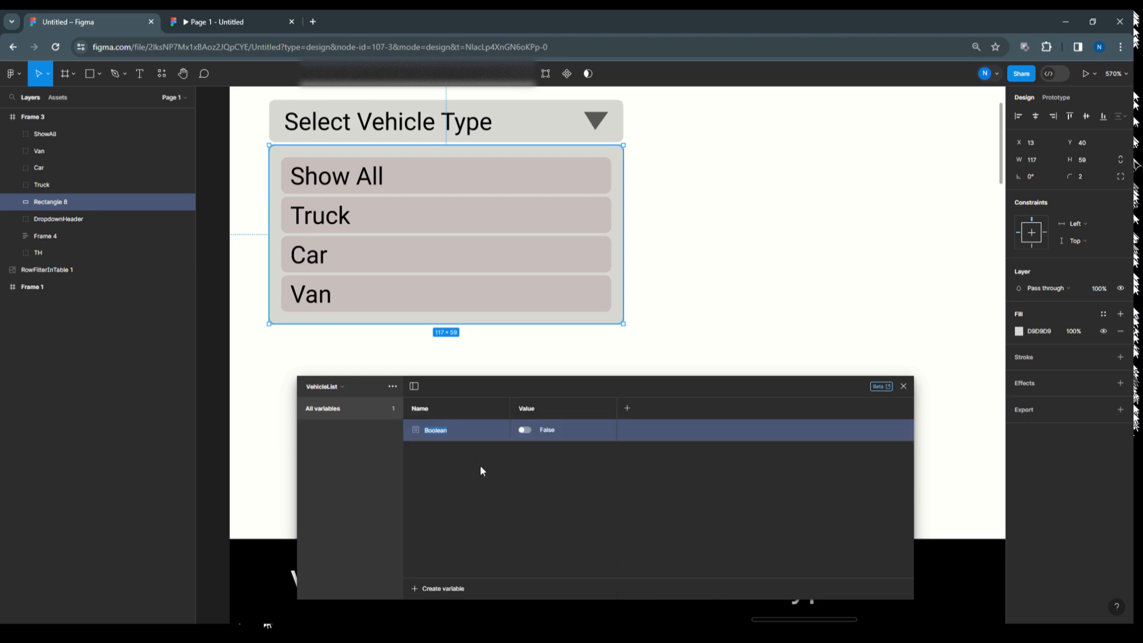
text(Vehicle1)
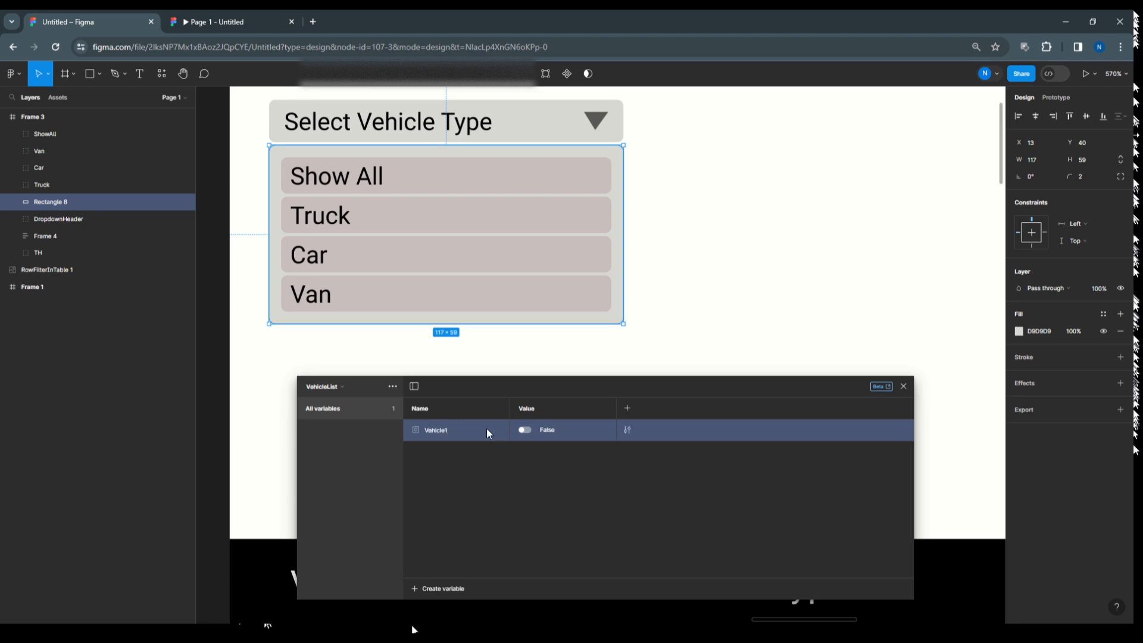
Duplicate the Vehicle1 variable in the VehicleList collection to add the Boolean variables Vehicle2, Vehicle3 and Vehicle4.
right_click(485, 428)
click(498, 459)
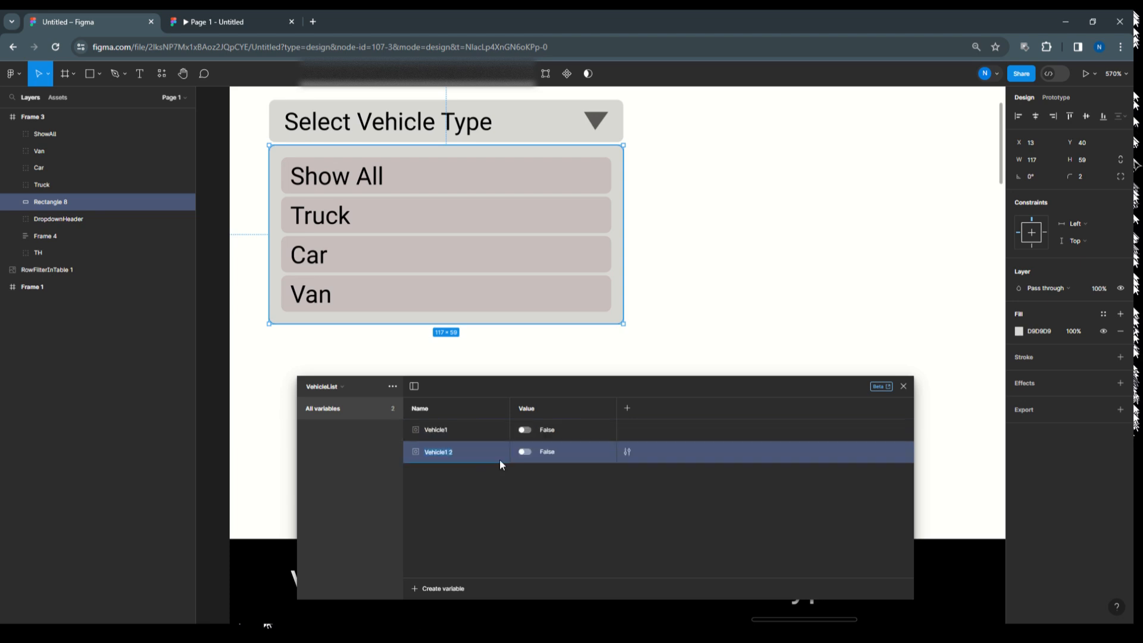
click(449, 454)
right_click(470, 455)
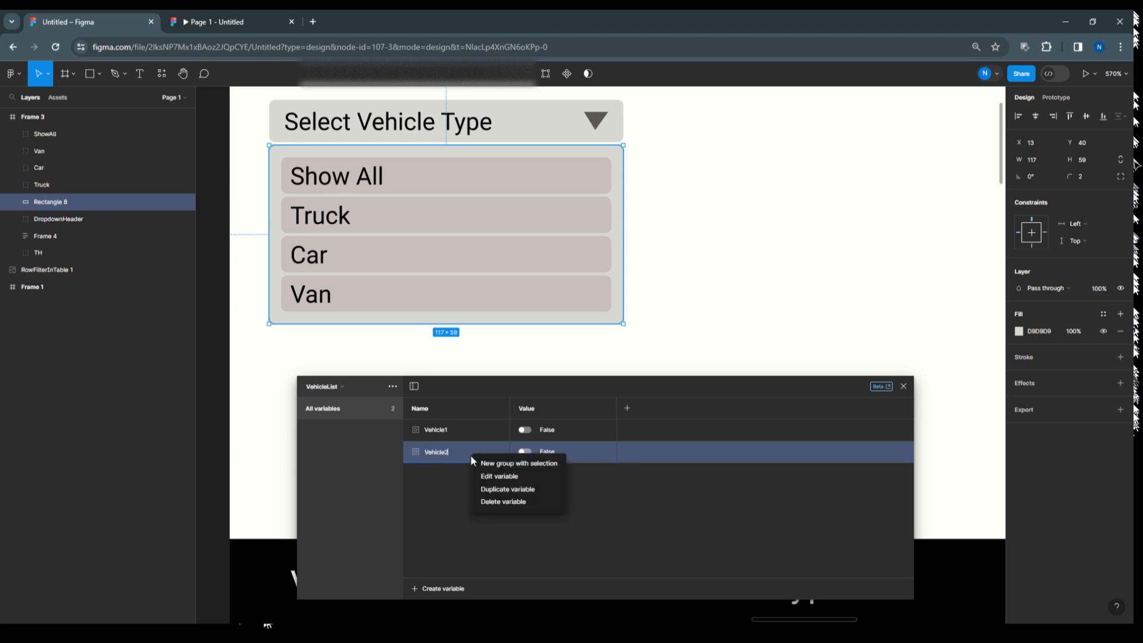
click(476, 487)
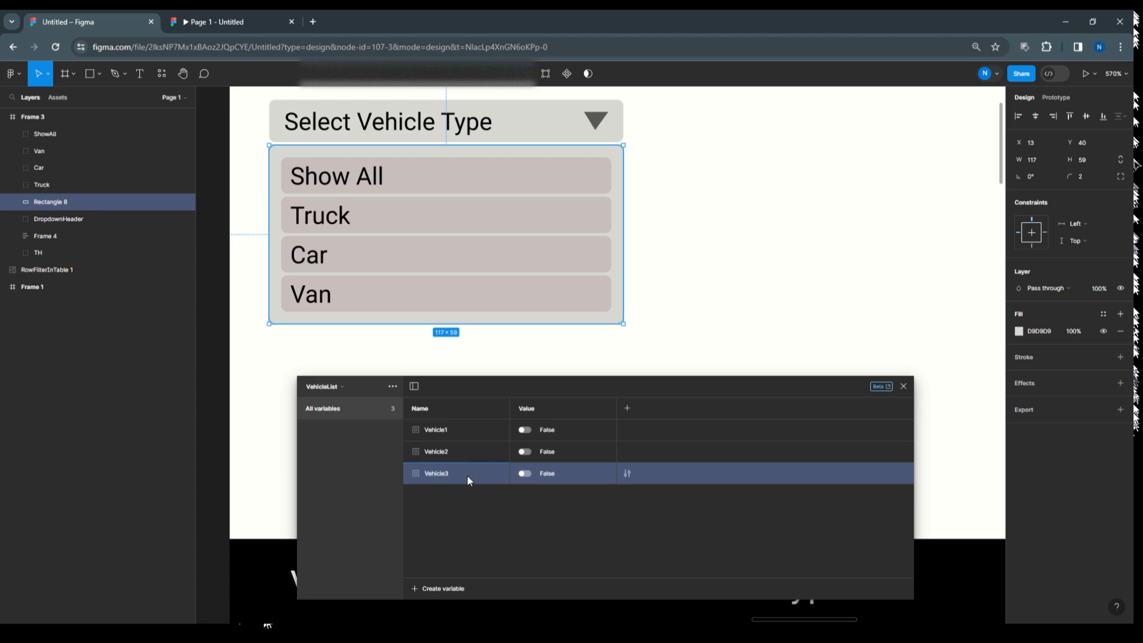
right_click(466, 474)
click(484, 508)
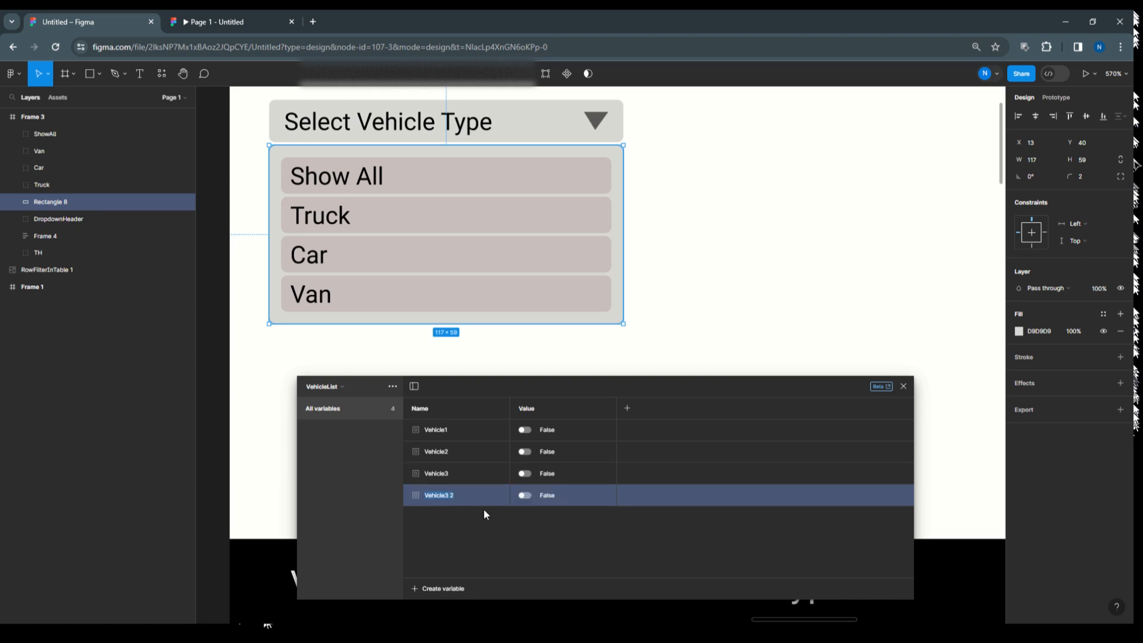
key(Right)
text(4)
key(Return)
click(669, 352)
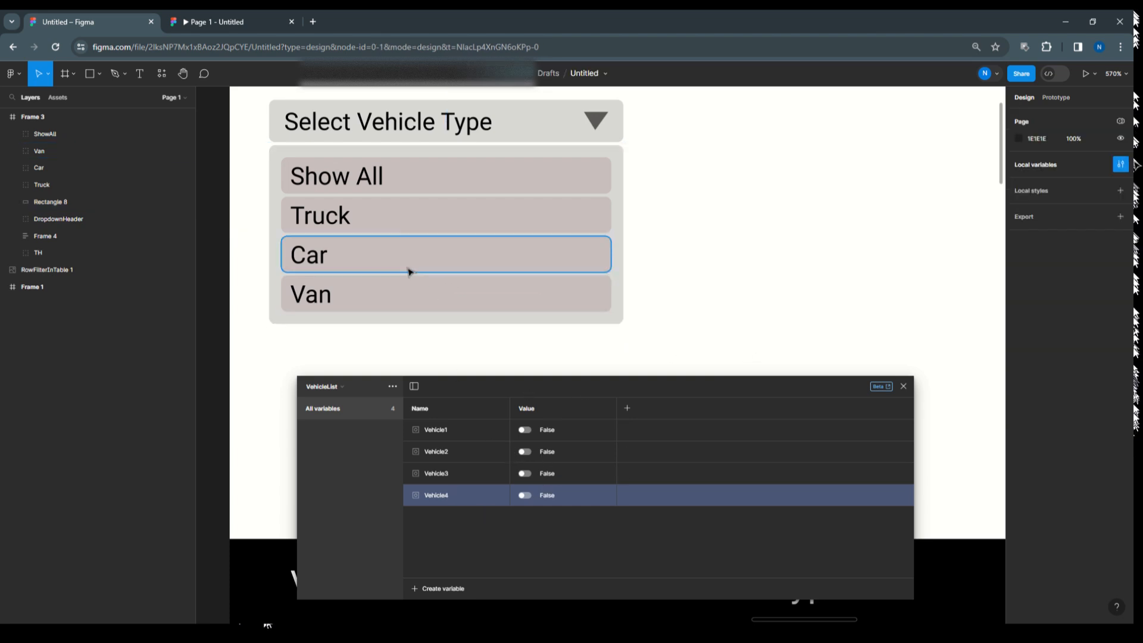
Expand Frame 4, which holds the vehicle table rows, in the layer list and check its row groups.
scroll(408, 268, down, 3)
scroll(626, 248, down, 5)
scroll(626, 237, up, 1)
click(467, 265)
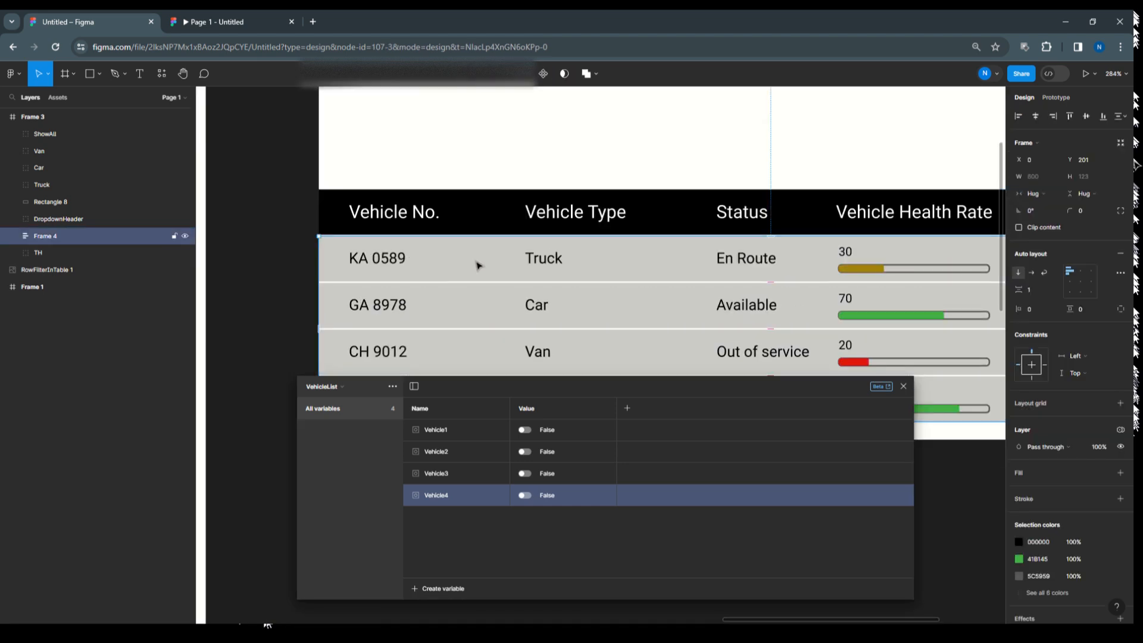
click(13, 236)
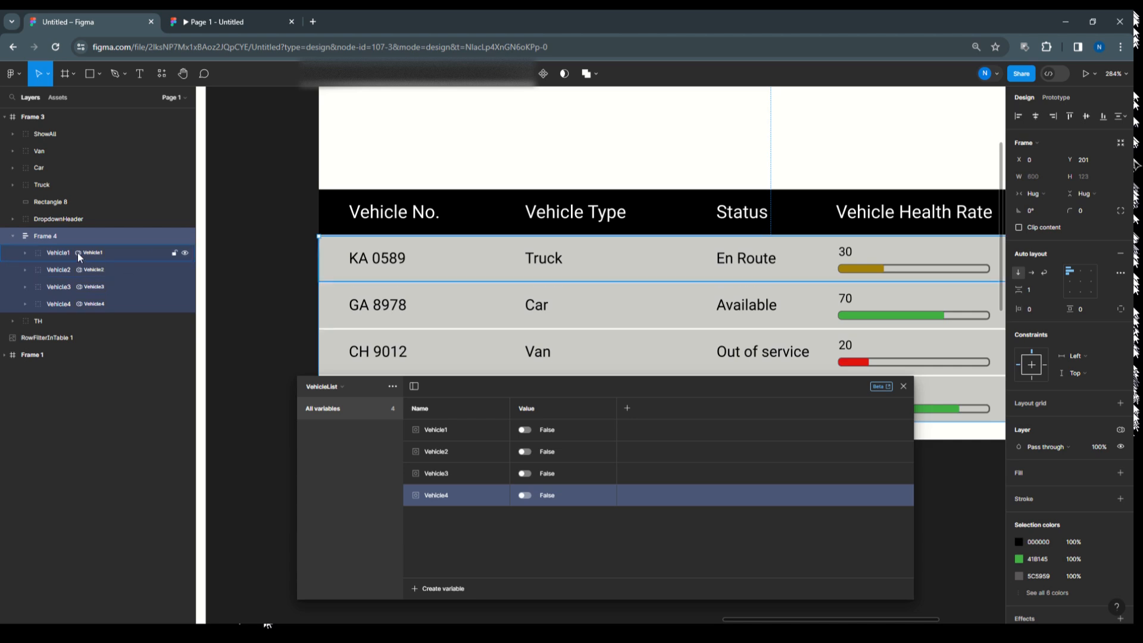
click(62, 251)
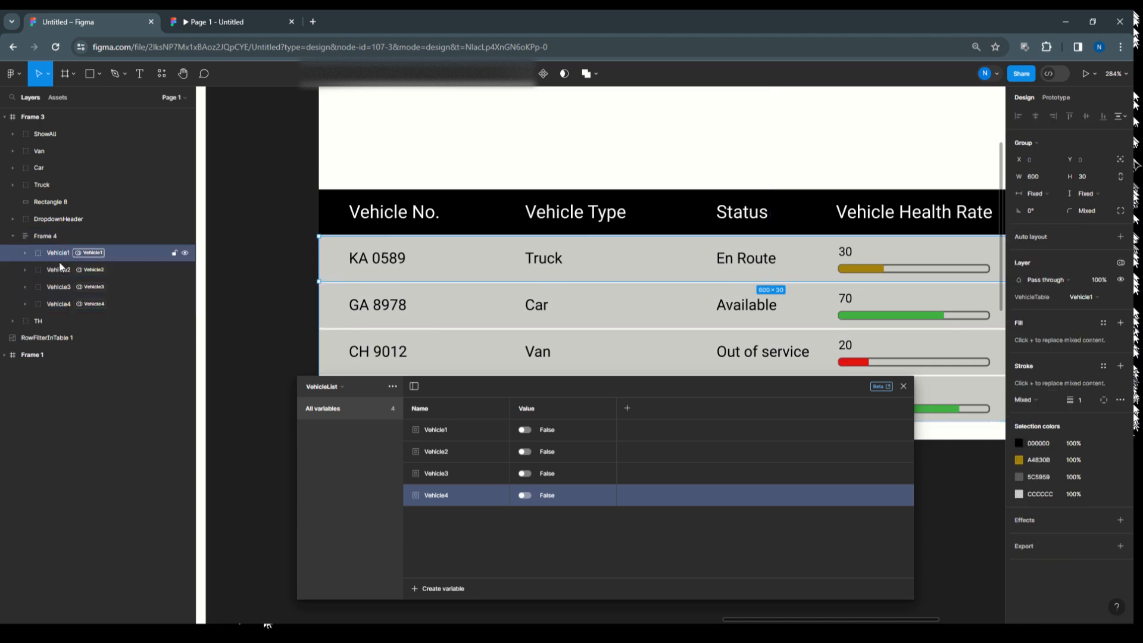
click(58, 269)
click(59, 287)
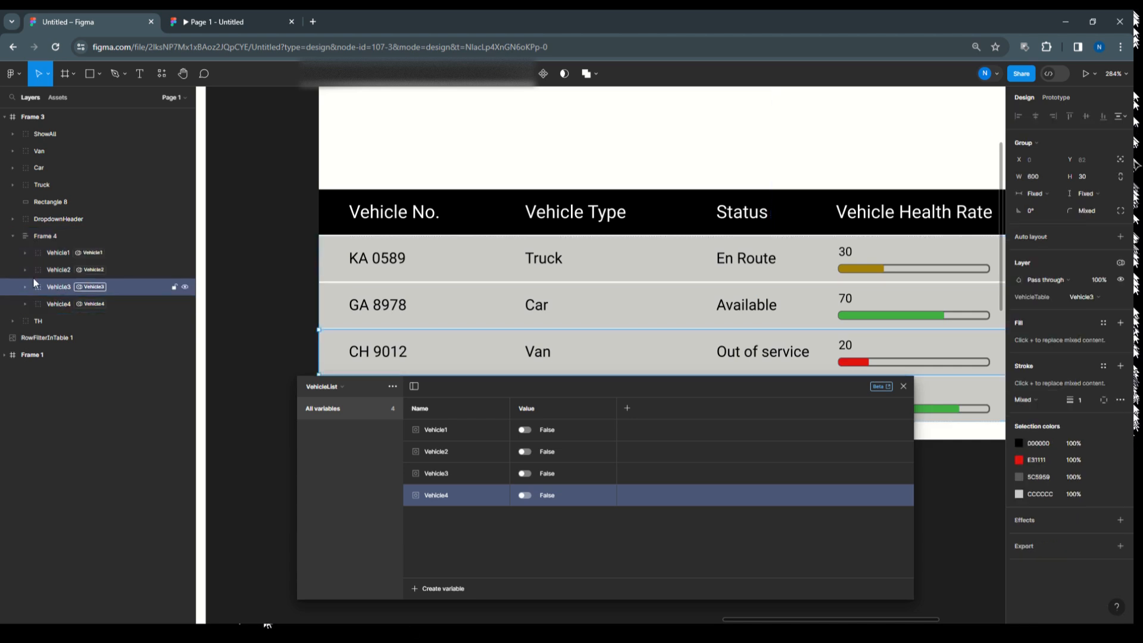
Bind the visibility of the Vehicle1 row group to the Vehicle1 variable of the VehicleList collection.
click(56, 254)
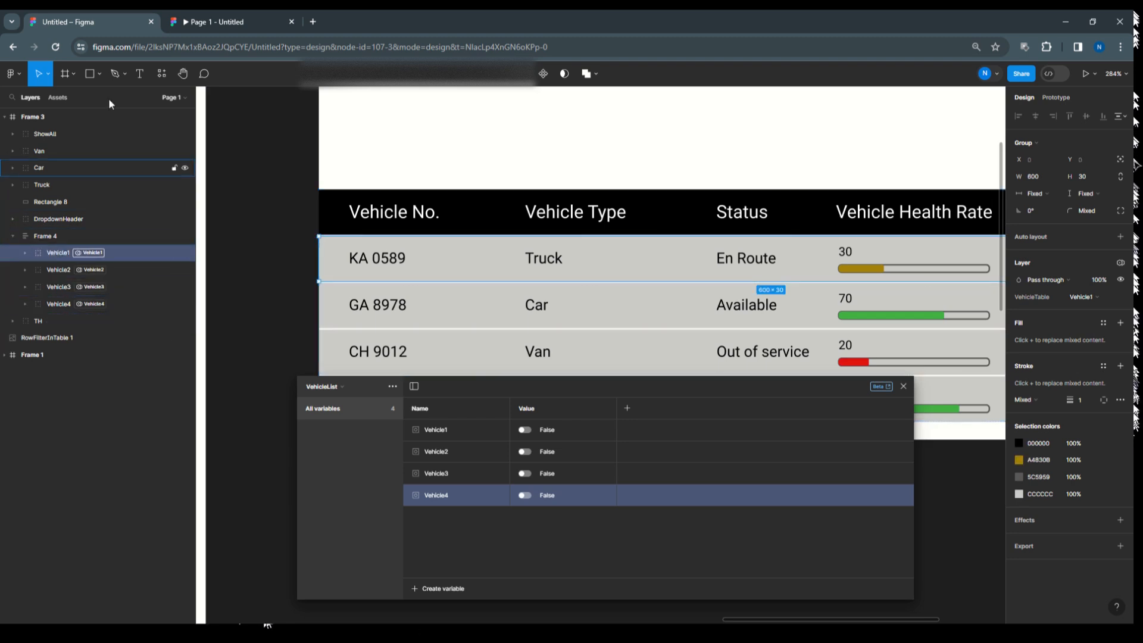
click(1121, 281)
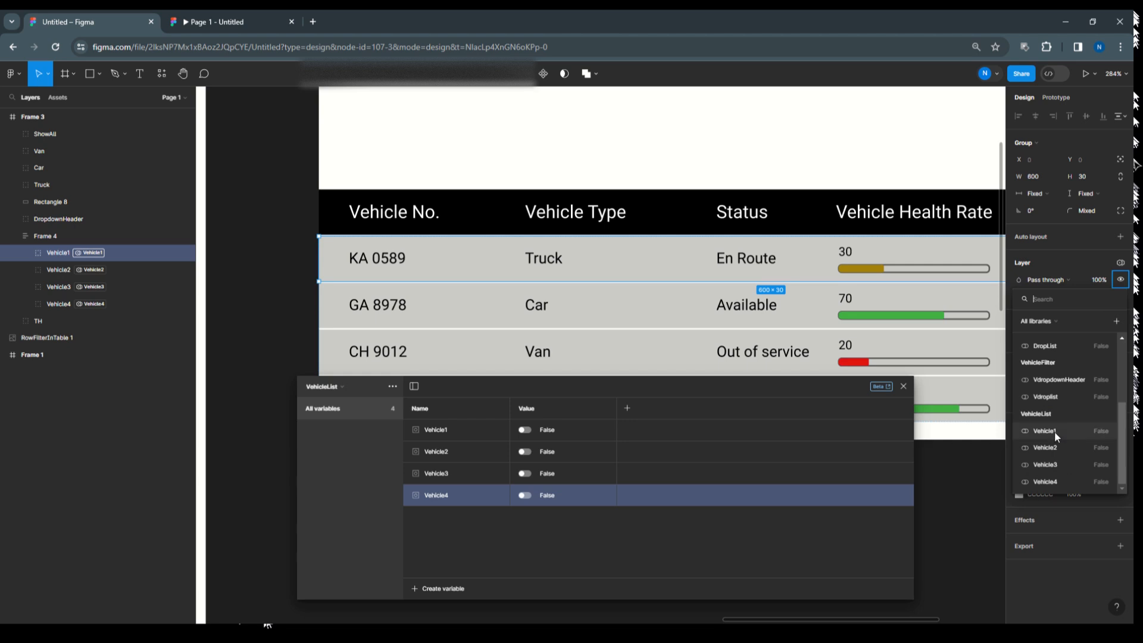
click(1045, 431)
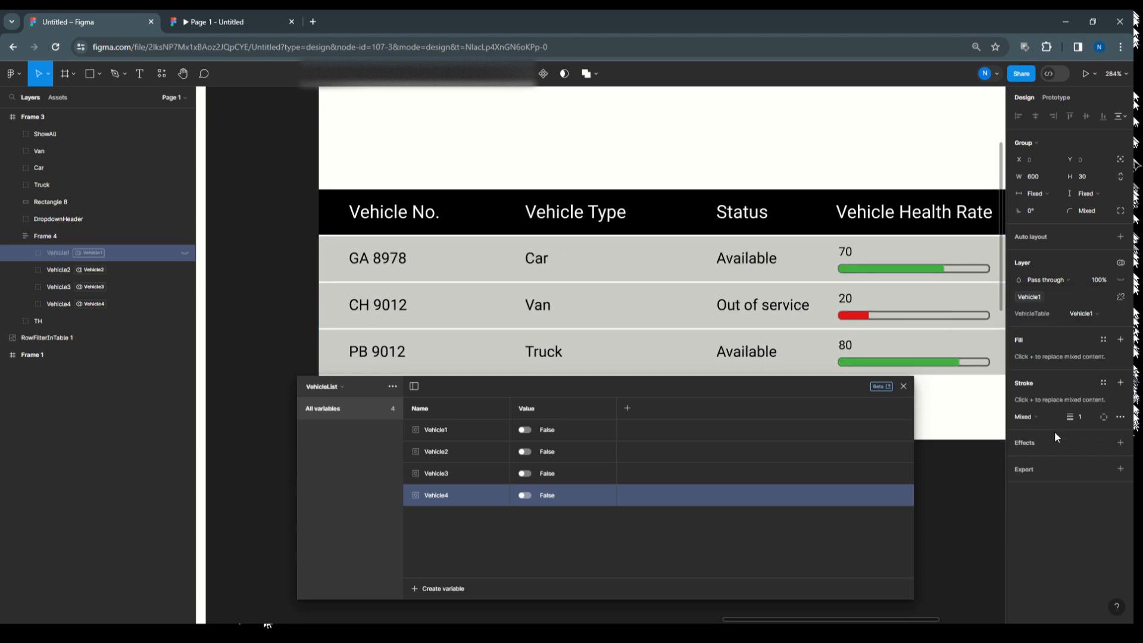
mouse_move(575, 388)
mouse_down()
mouse_move(579, 470)
mouse_move(563, 398)
mouse_up()
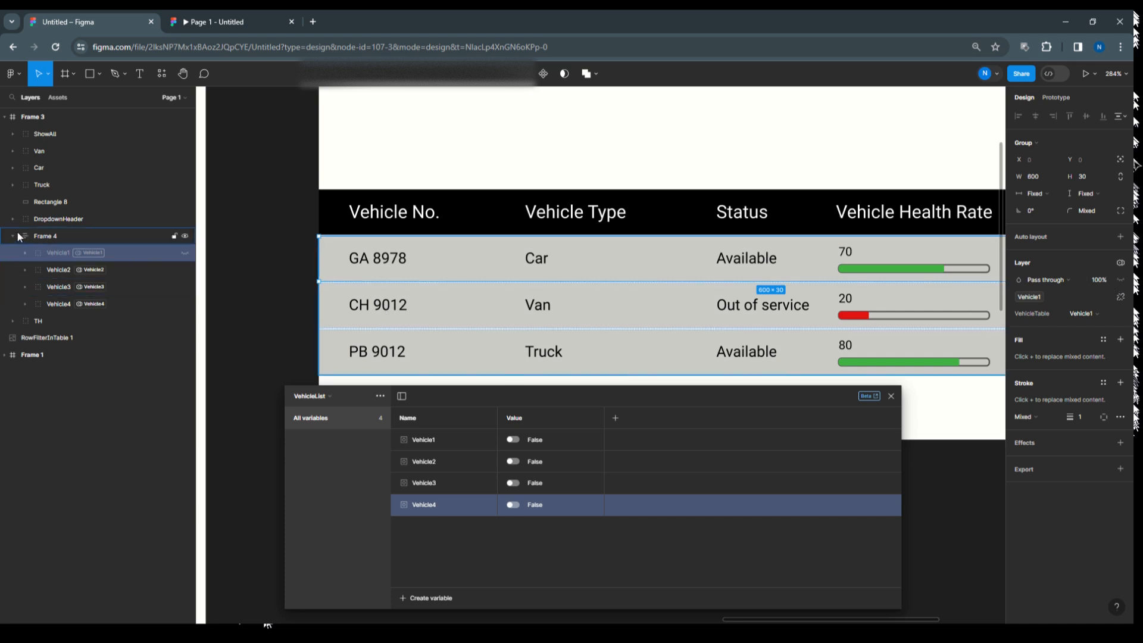
Bind the visibility of the Vehicle2 row group to the Vehicle2 variable of the VehicleList collection.
click(43, 267)
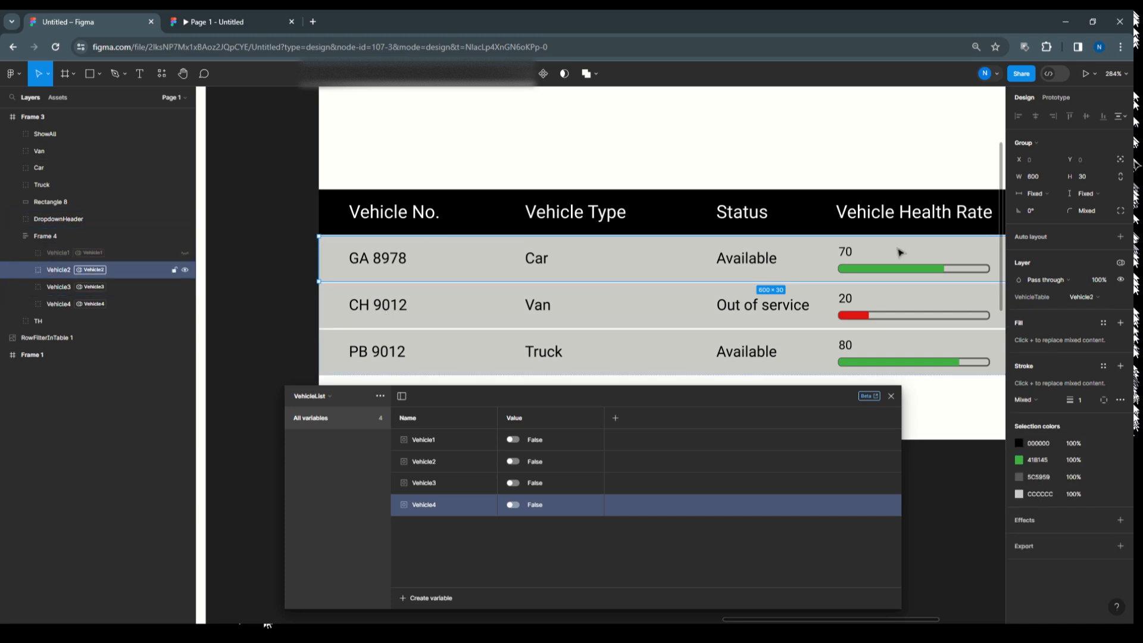
click(1120, 279)
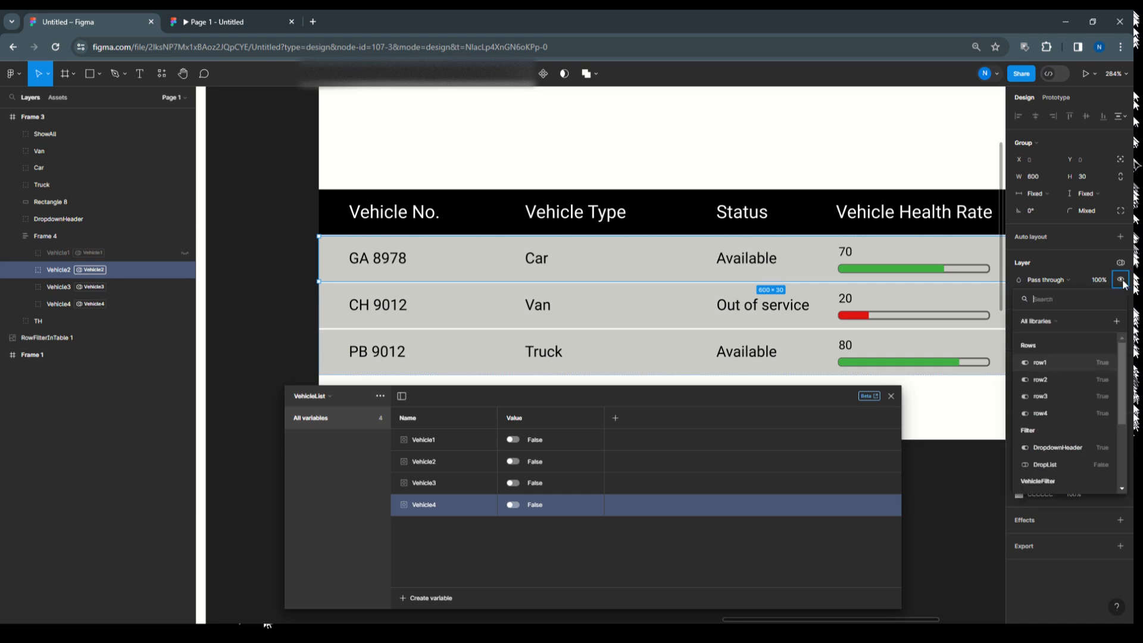
scroll(1084, 437, down, 3)
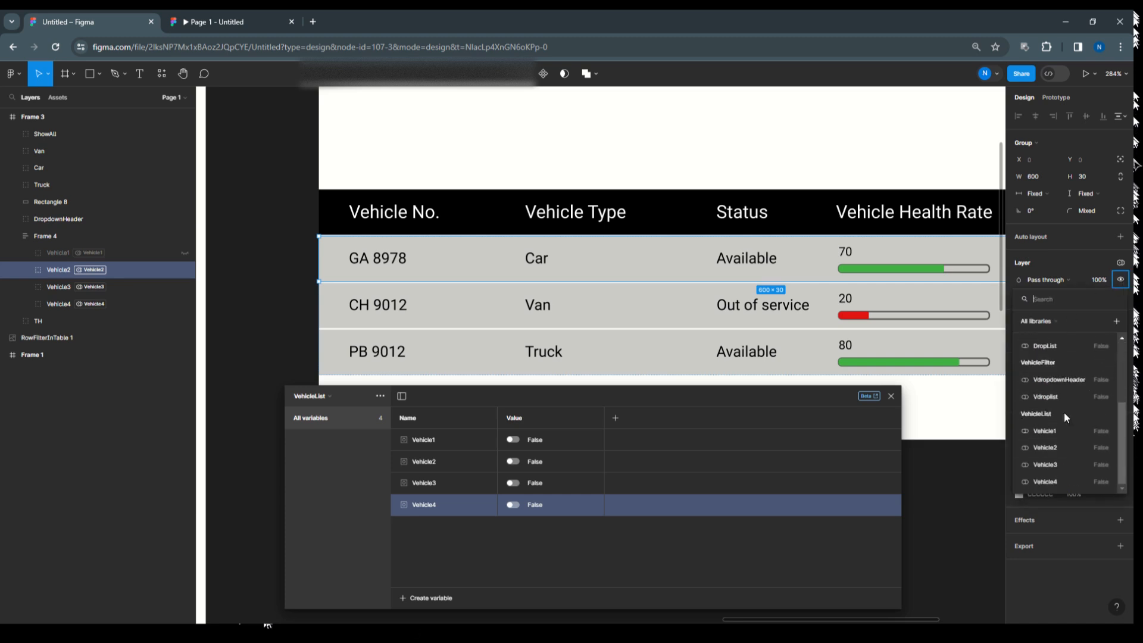
click(1058, 446)
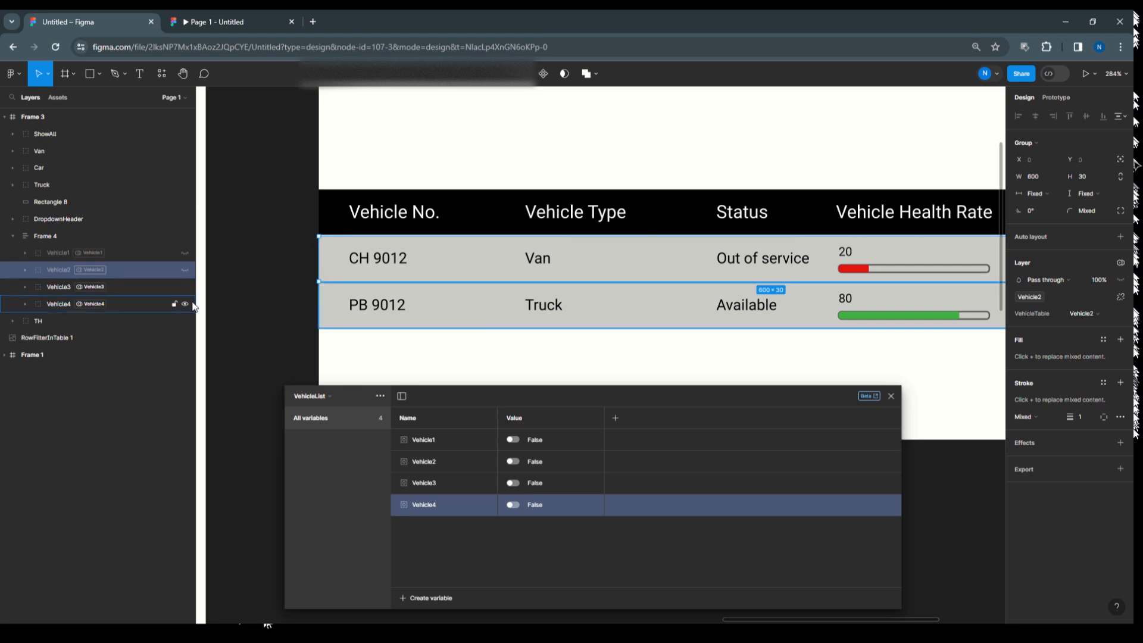
Bind the visibility of the Vehicle3 row group to the Vehicle3 variable of the VehicleList collection.
click(113, 288)
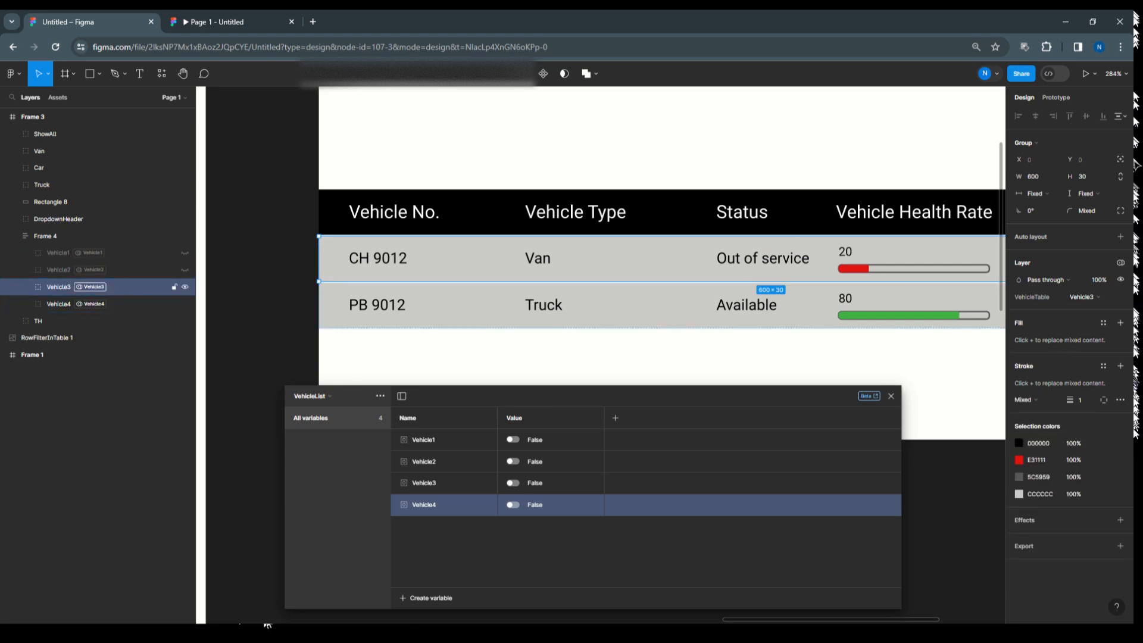
right_click(1120, 279)
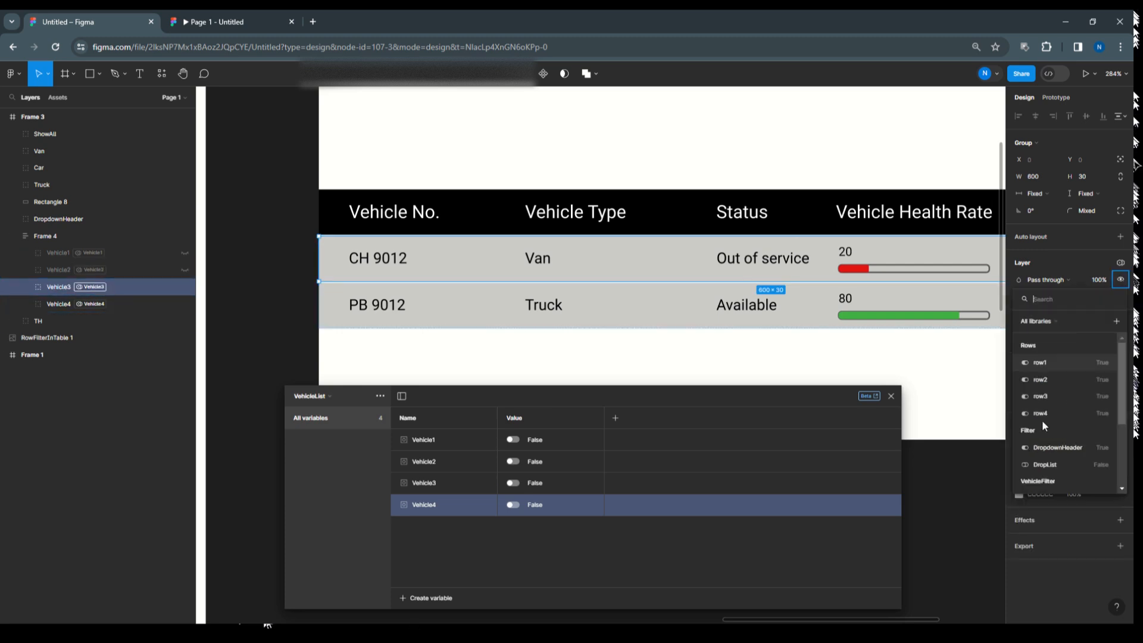
scroll(1060, 457, down, 2)
click(1059, 466)
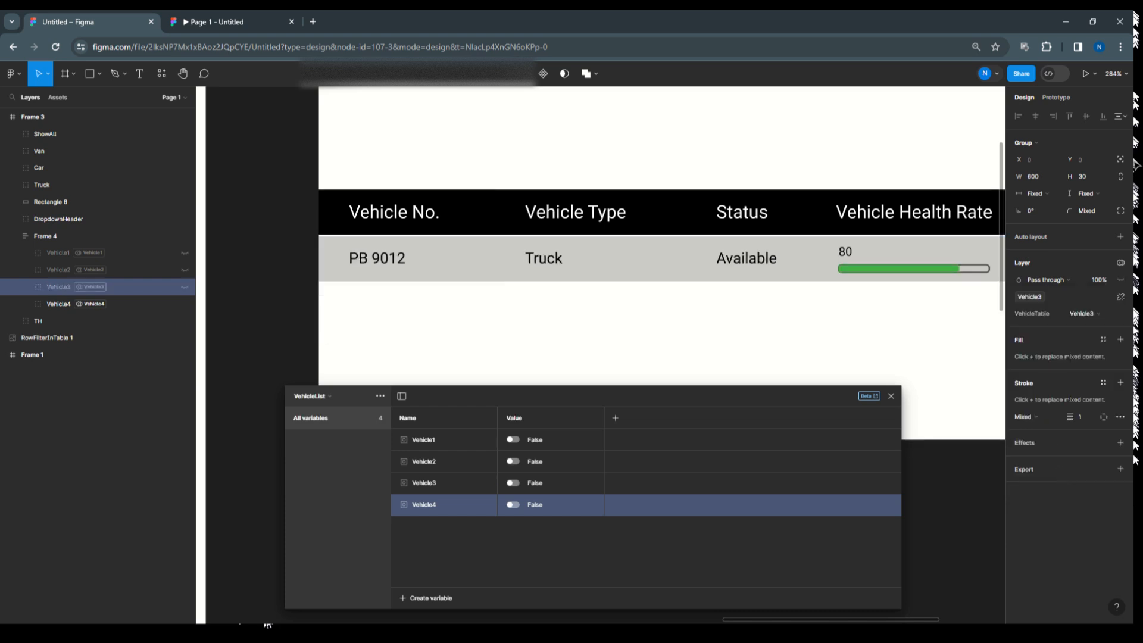
Bind the visibility of the Vehicle4 row group to the Vehicle4 variable of the VehicleList collection.
click(109, 302)
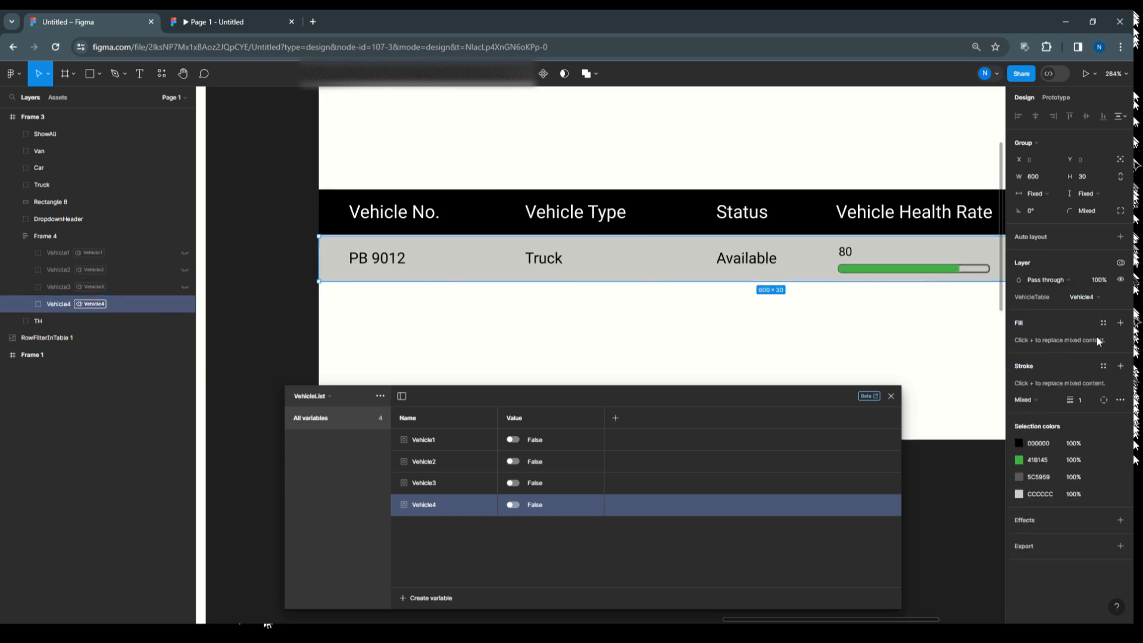
right_click(1120, 279)
scroll(1085, 406, down, 2)
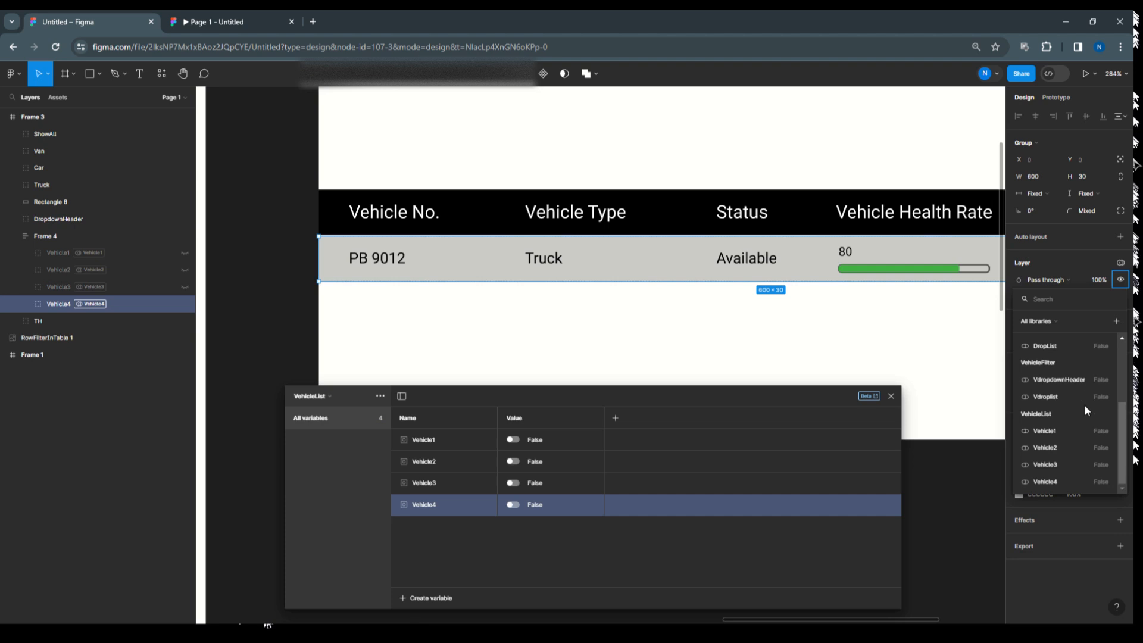
click(1074, 481)
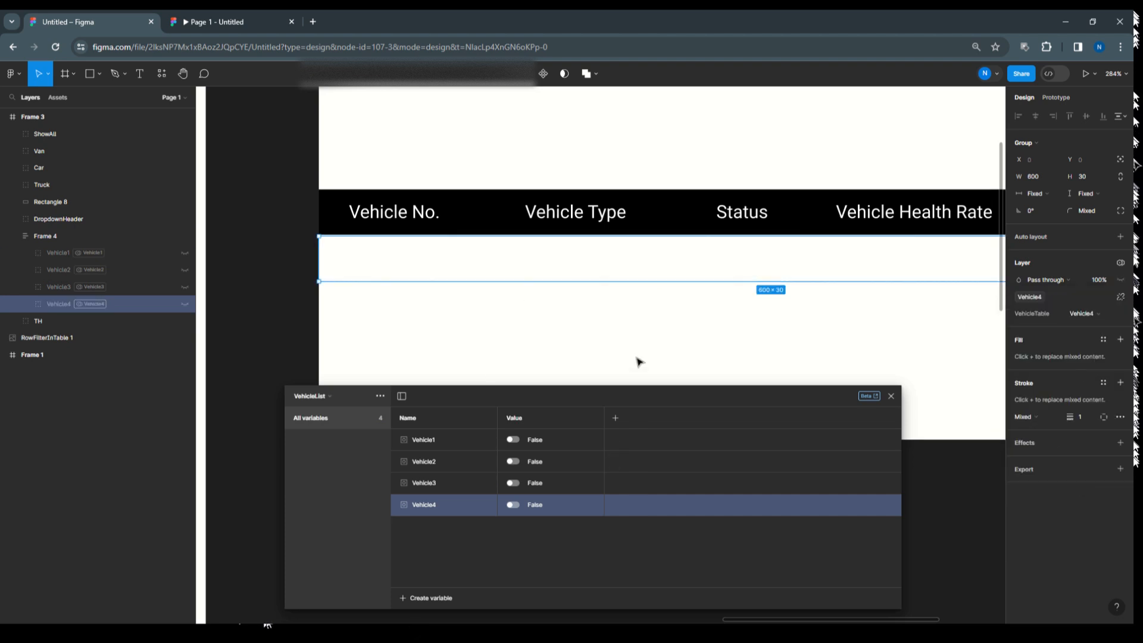
Set the variables Vehicle1, Vehicle2, Vehicle3 and Vehicle4 to True and move the variables window clear of the table rows.
click(513, 439)
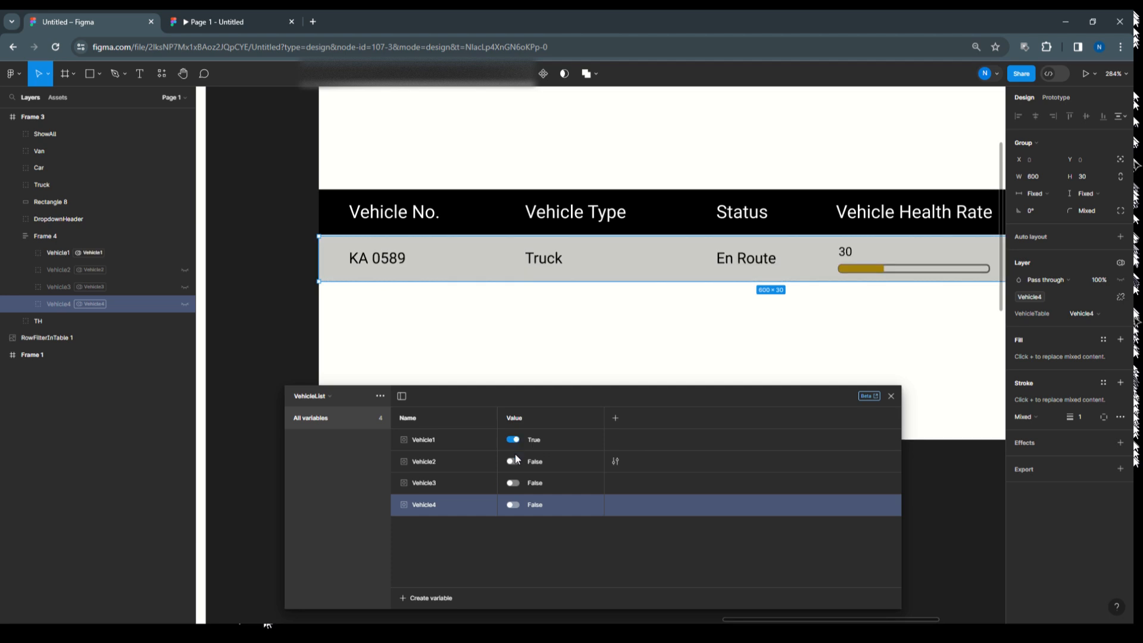
click(515, 461)
click(516, 482)
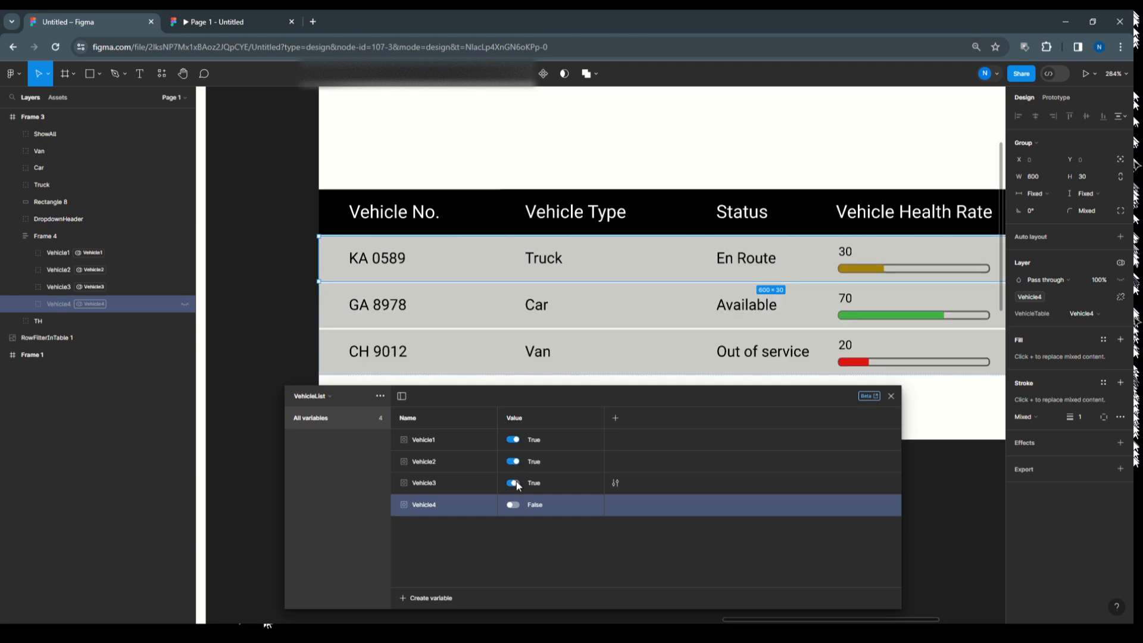
click(516, 505)
drag(627, 394, 649, 437)
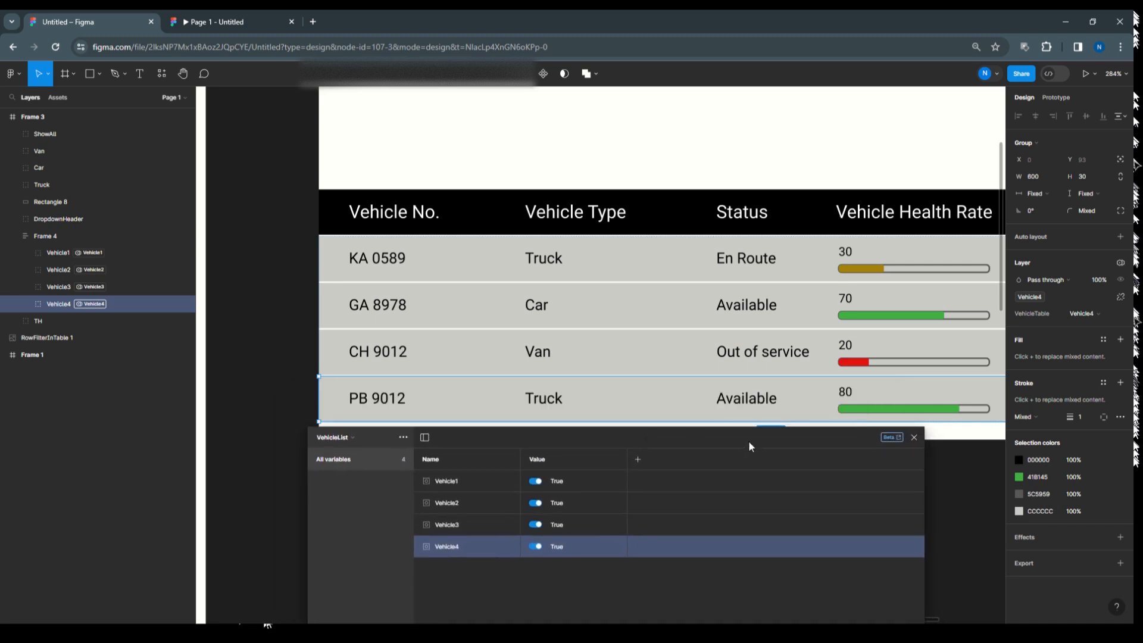
mouse_move(781, 438)
mouse_down()
mouse_move(778, 462)
mouse_move(777, 441)
mouse_up()
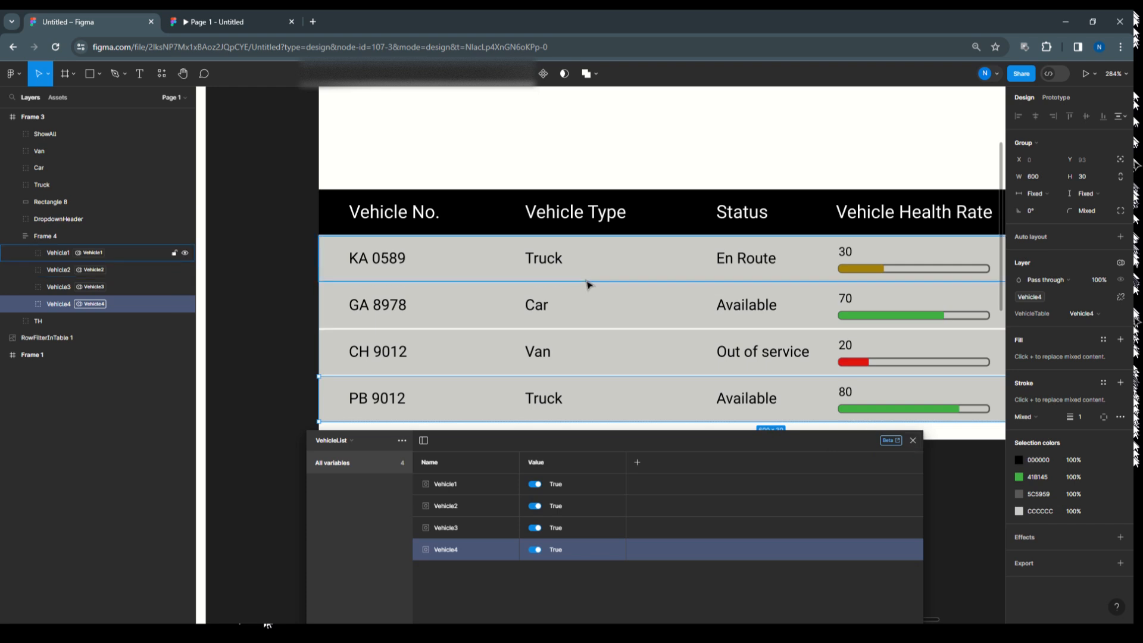
Add an On click interaction with a Conditional action to the Truck option of the dropdown.
scroll(588, 285, up, 5)
scroll(588, 285, up, 1)
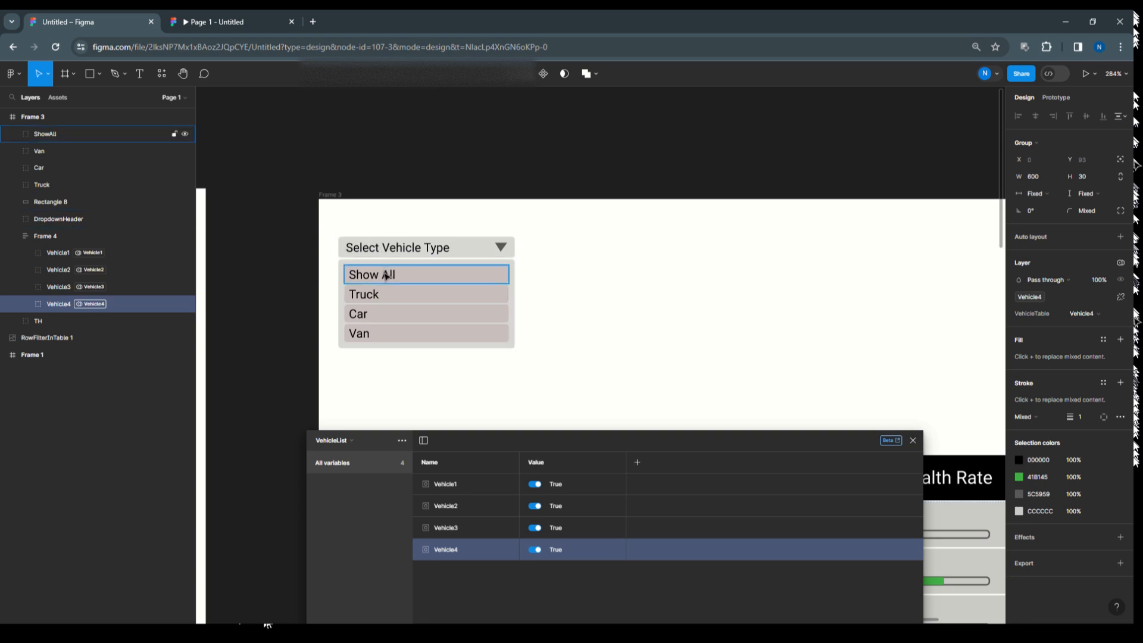
click(384, 294)
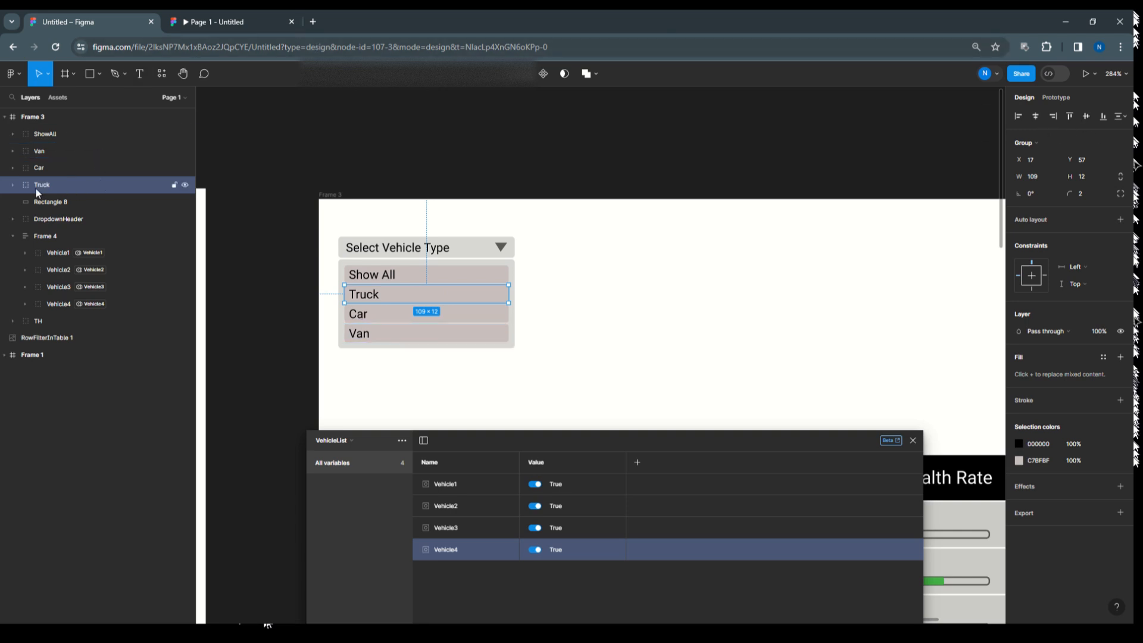
click(1060, 97)
click(1019, 138)
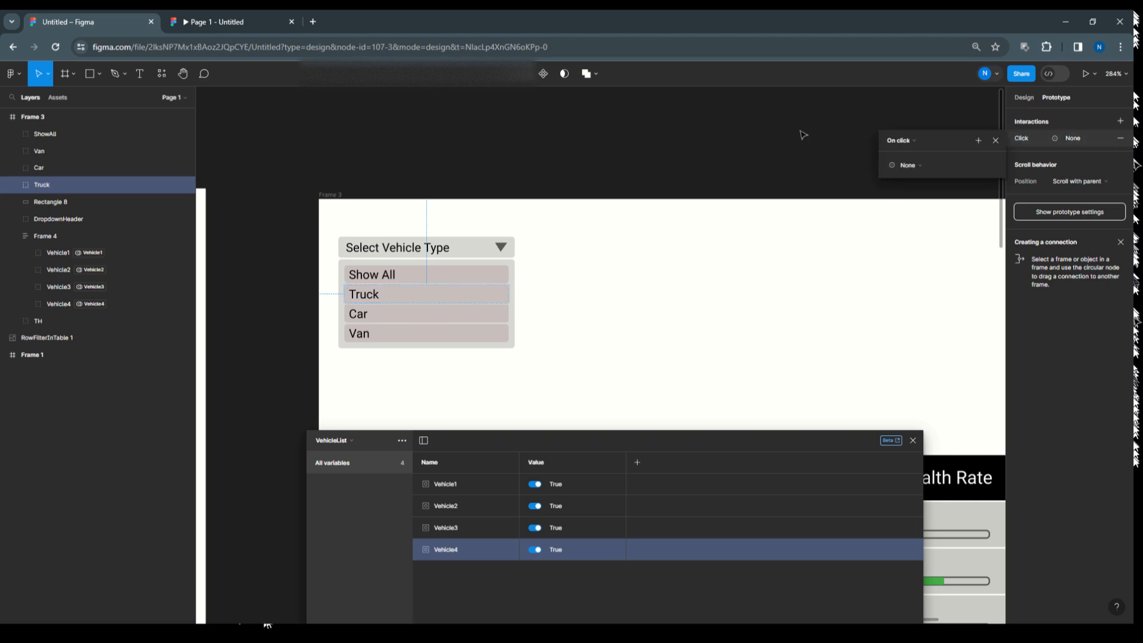
click(933, 169)
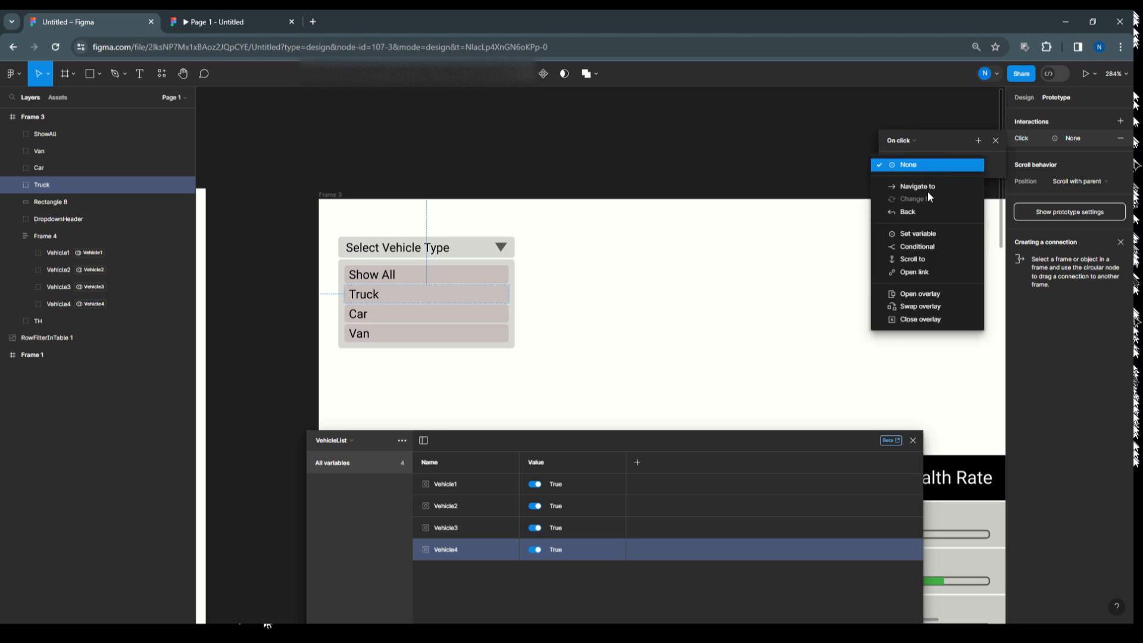
click(924, 246)
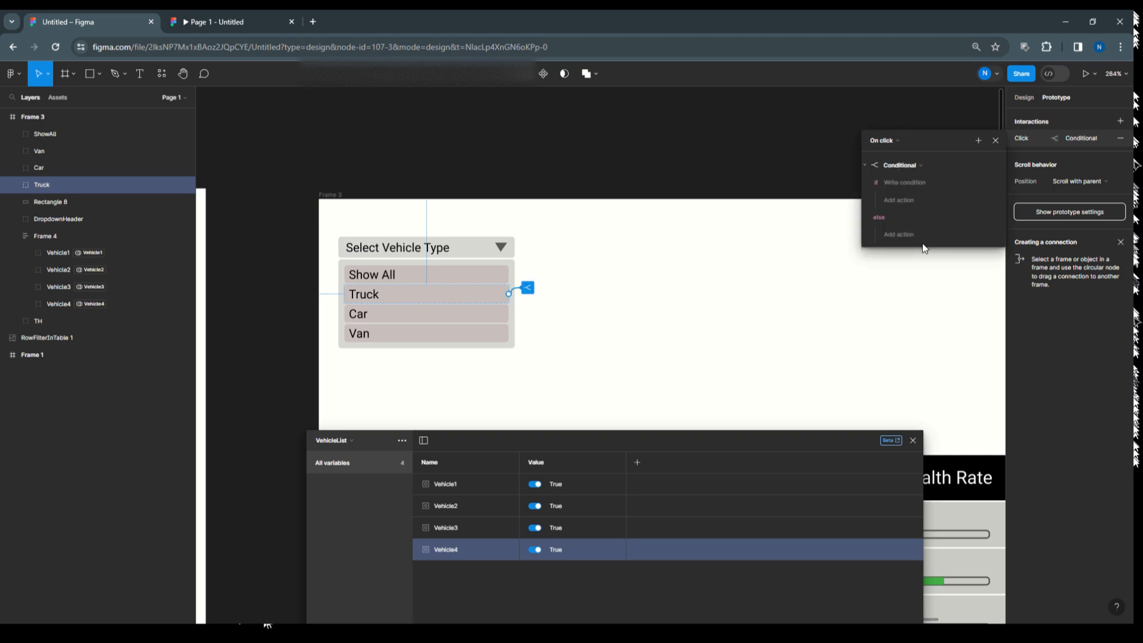
Write the Truck option's condition so that the Select variable of the VehicleFilter collection is not equal to its List1 variable.
click(907, 185)
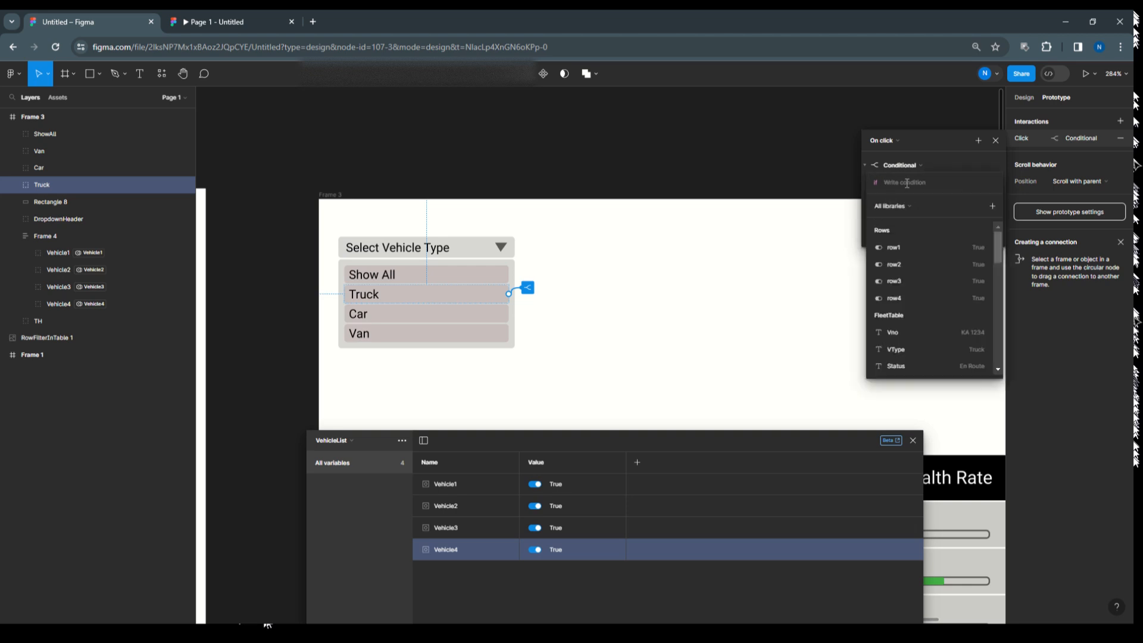
scroll(908, 334, down, 5)
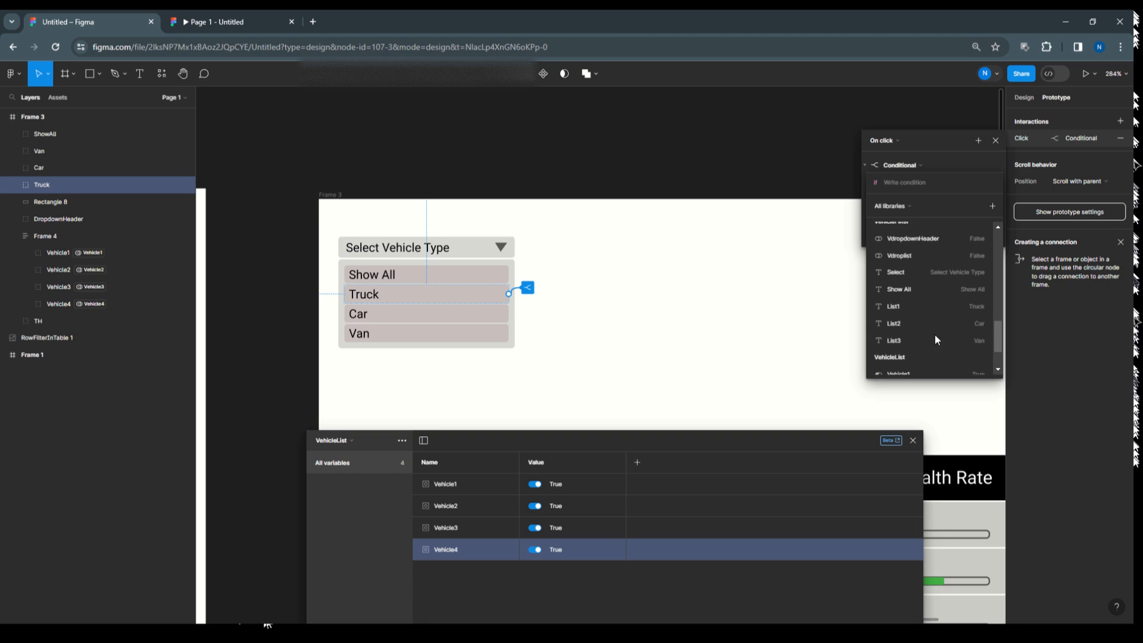
scroll(911, 298, up, 2)
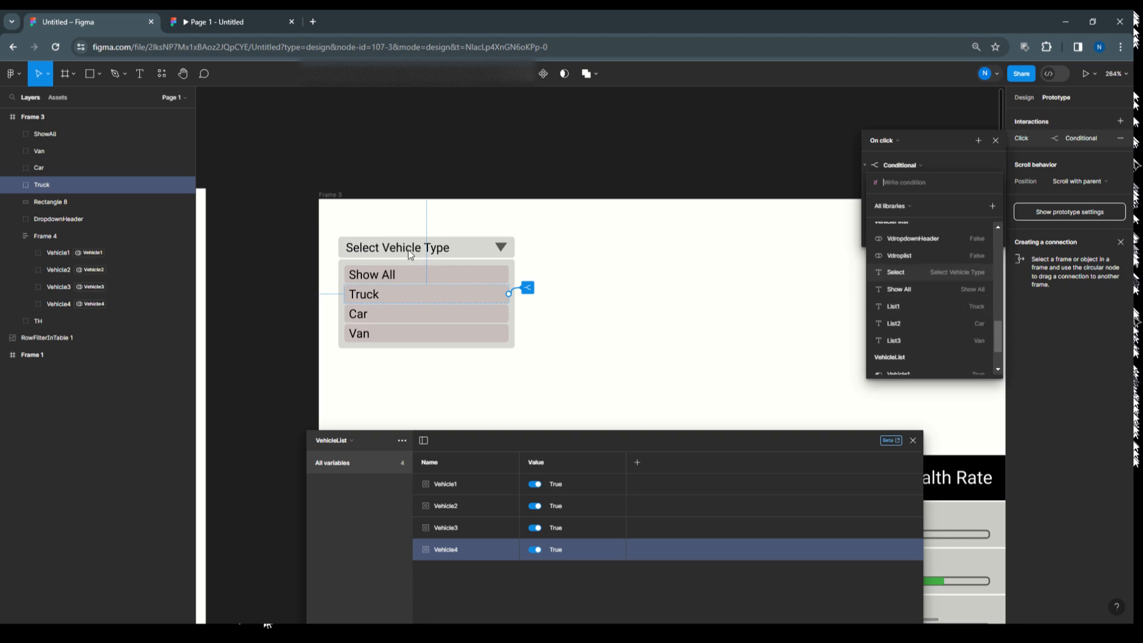
scroll(938, 298, up, 3)
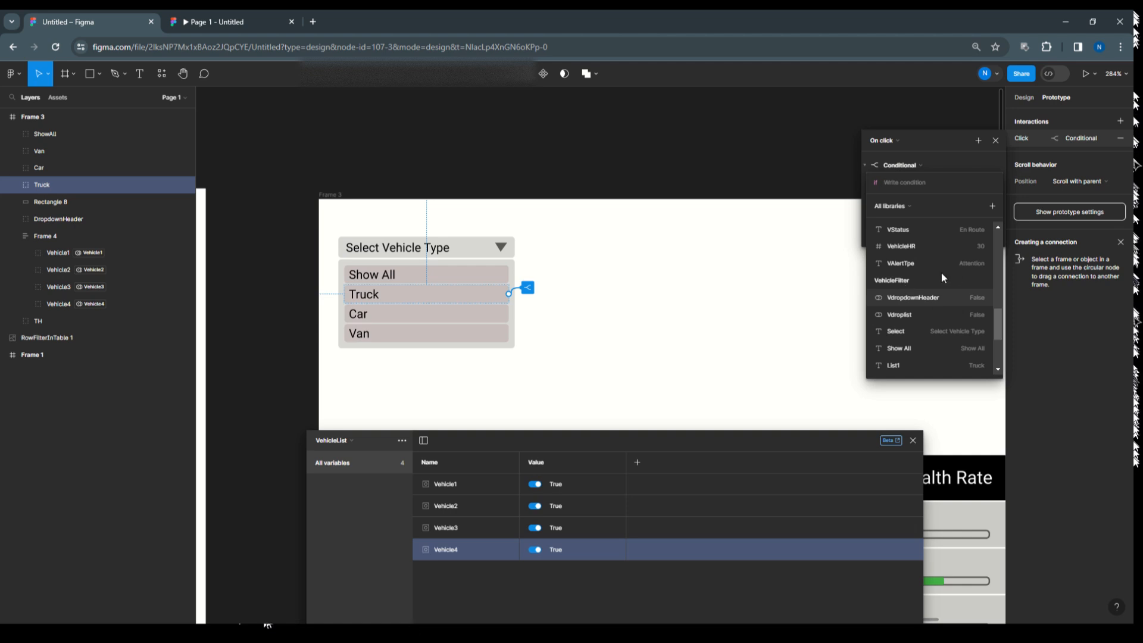
scroll(922, 273, down, 3)
click(897, 271)
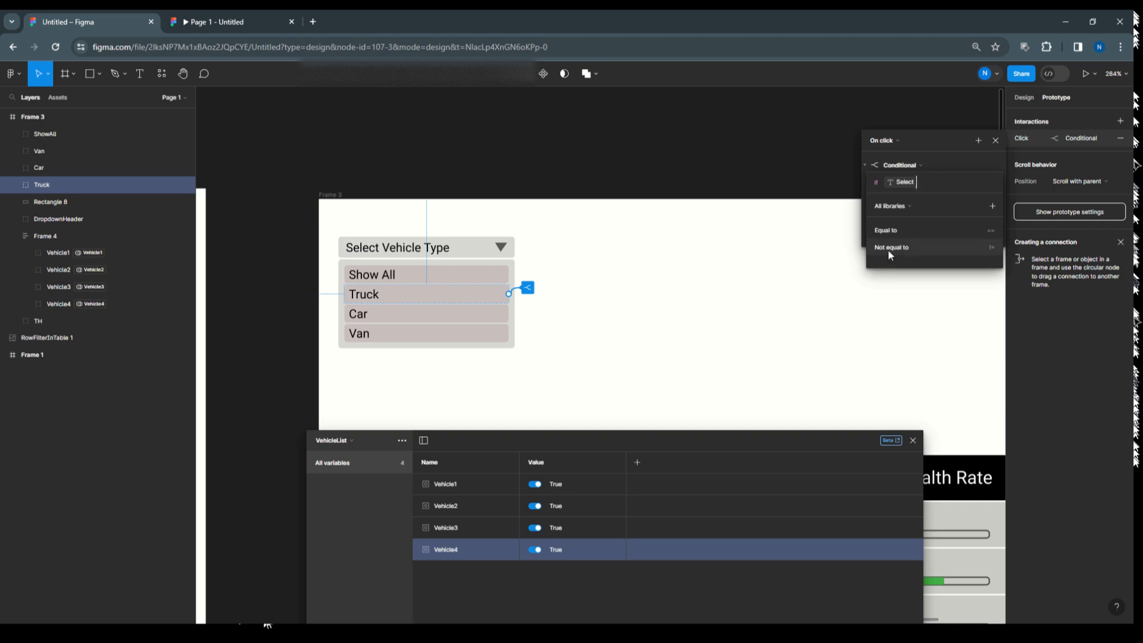
click(888, 249)
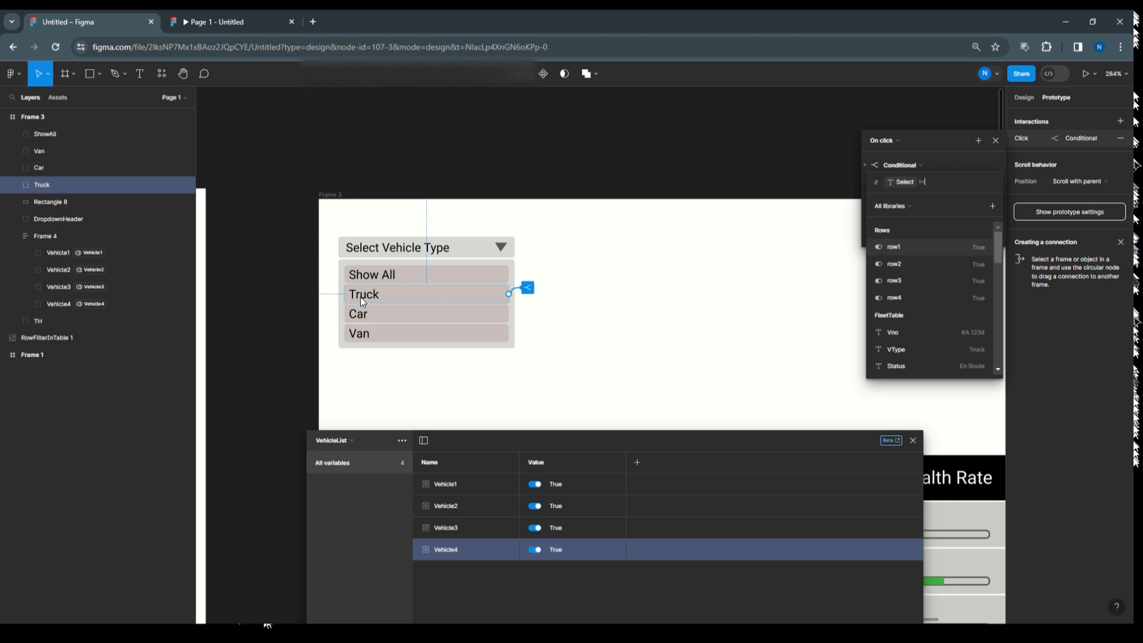
scroll(953, 334, down, 5)
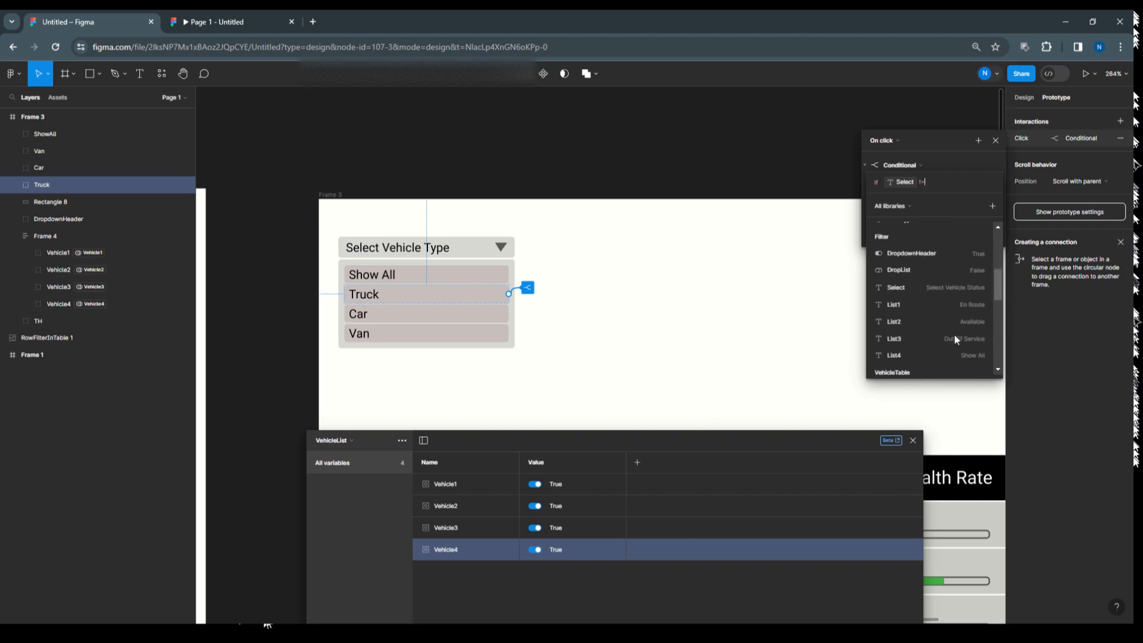
scroll(954, 333, down, 5)
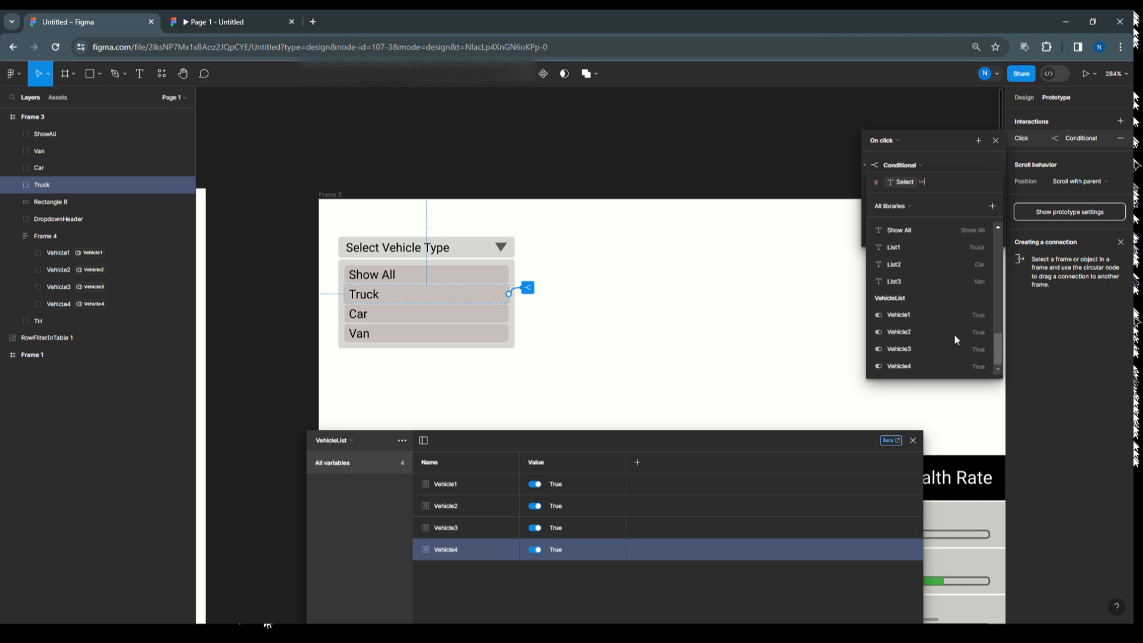
scroll(954, 333, up, 3)
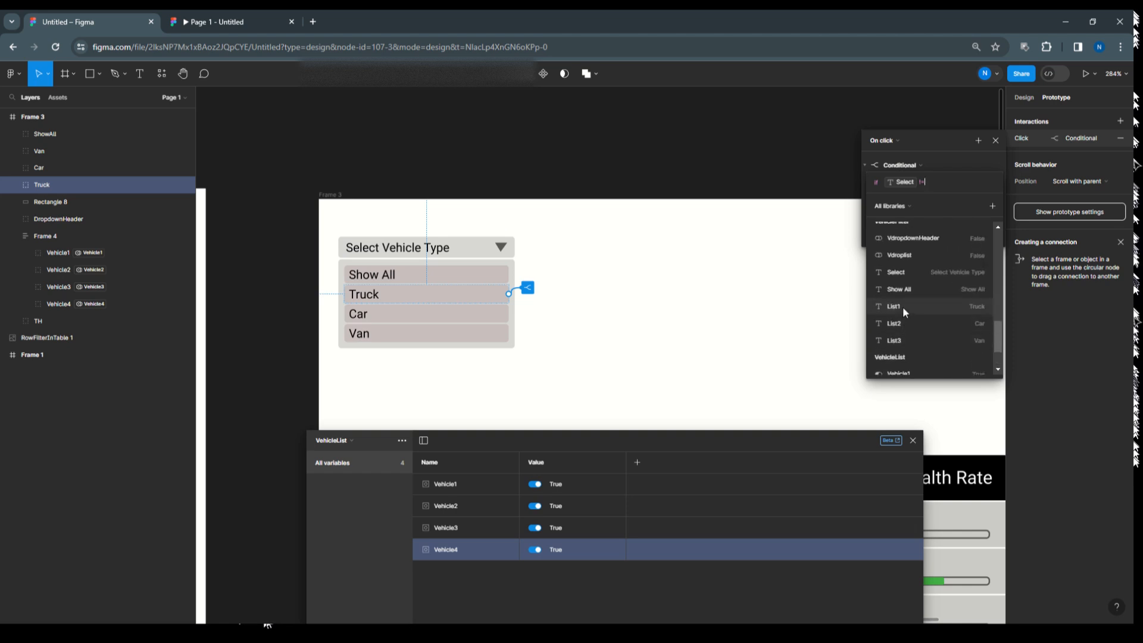
scroll(903, 309, up, 3)
scroll(904, 289, down, 3)
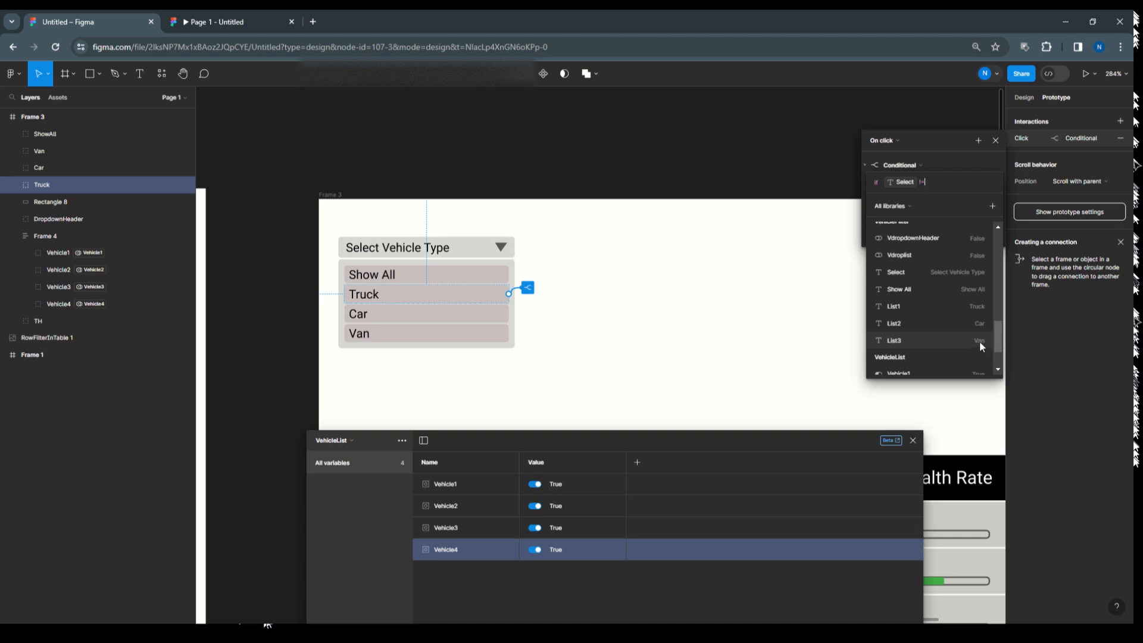
click(929, 305)
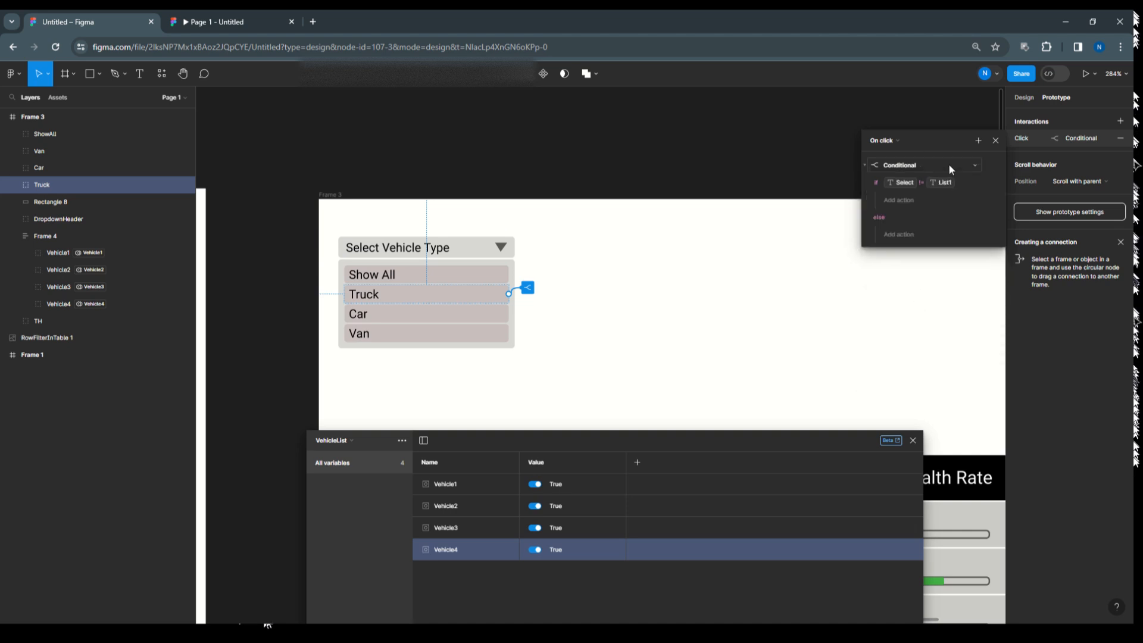
Add a Set variable action under the if branch that sets the VehicleFilter variable Select to List1.
click(909, 200)
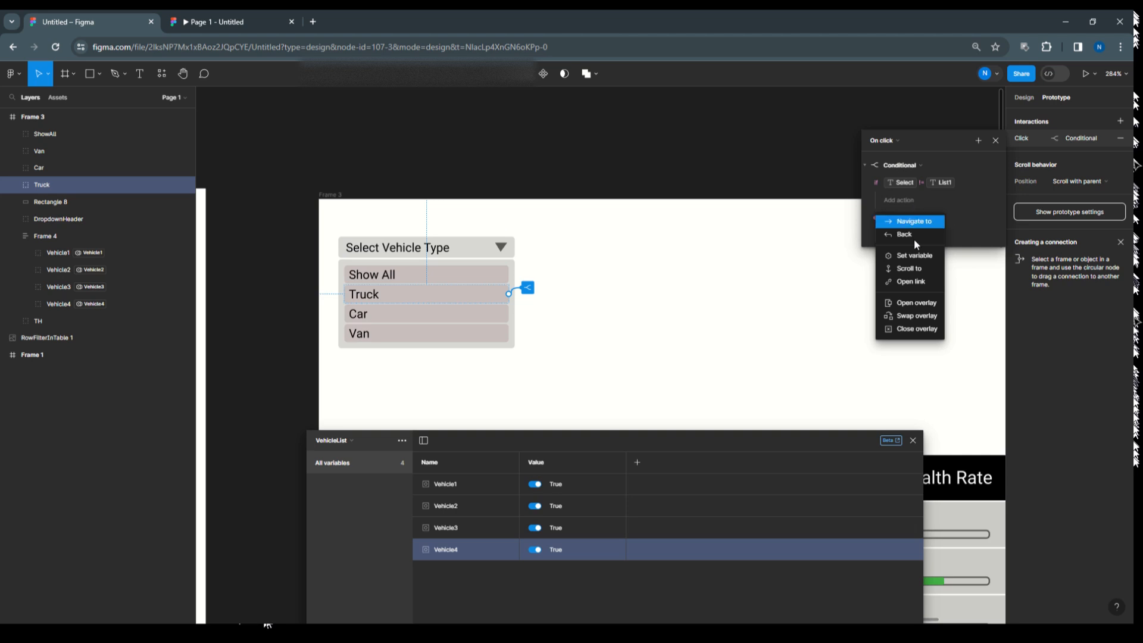
click(919, 258)
scroll(909, 351, down, 5)
scroll(909, 351, down, 4)
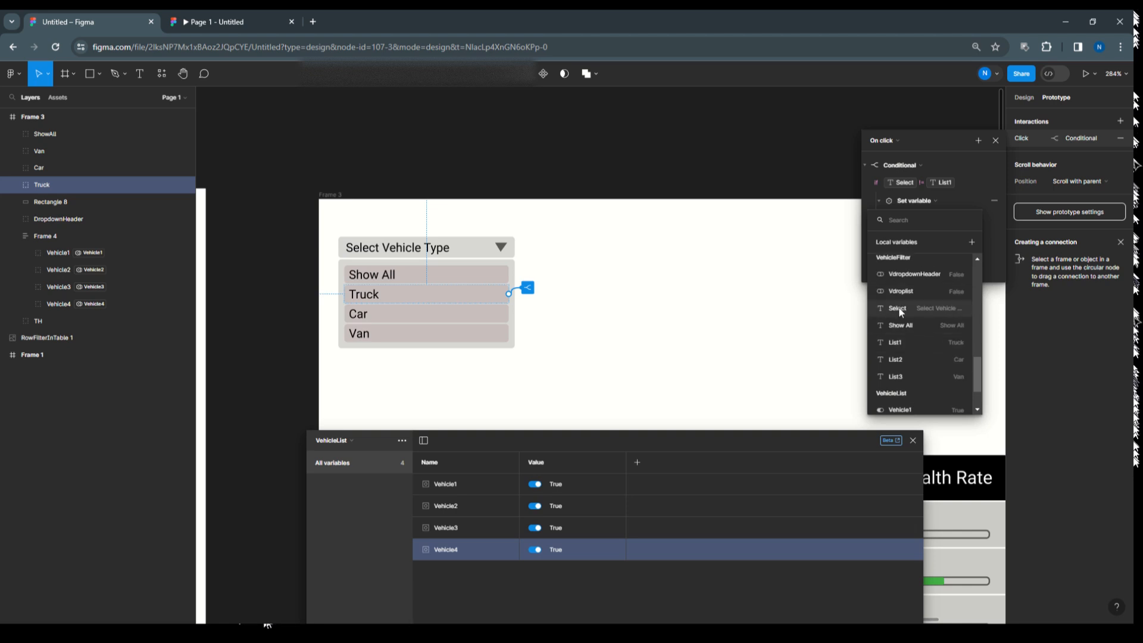
click(897, 308)
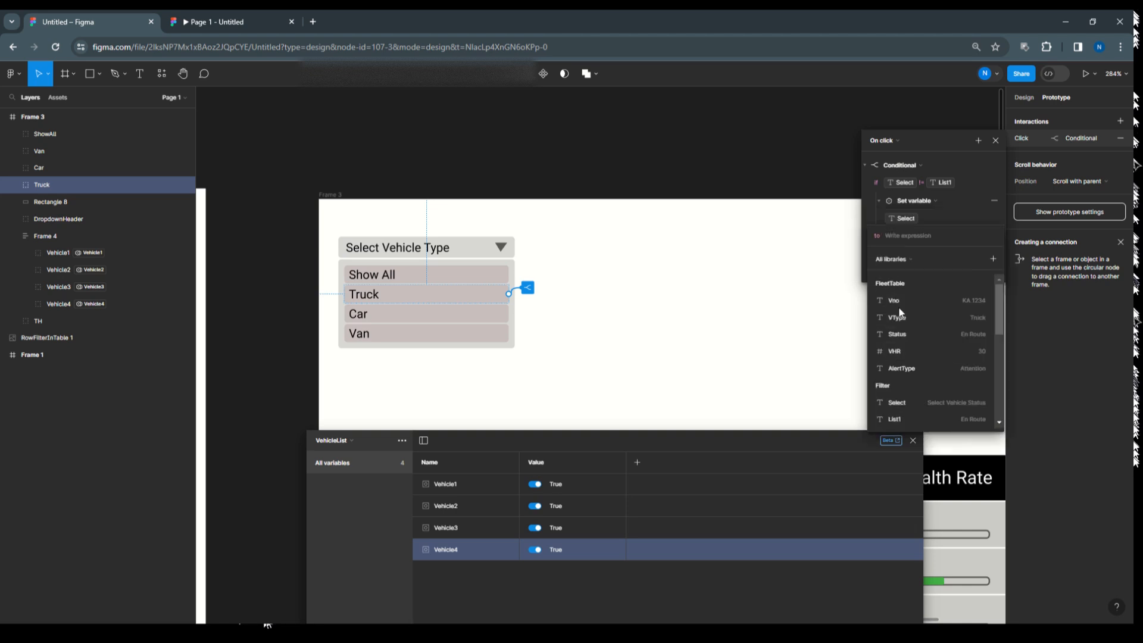
scroll(910, 375, down, 1)
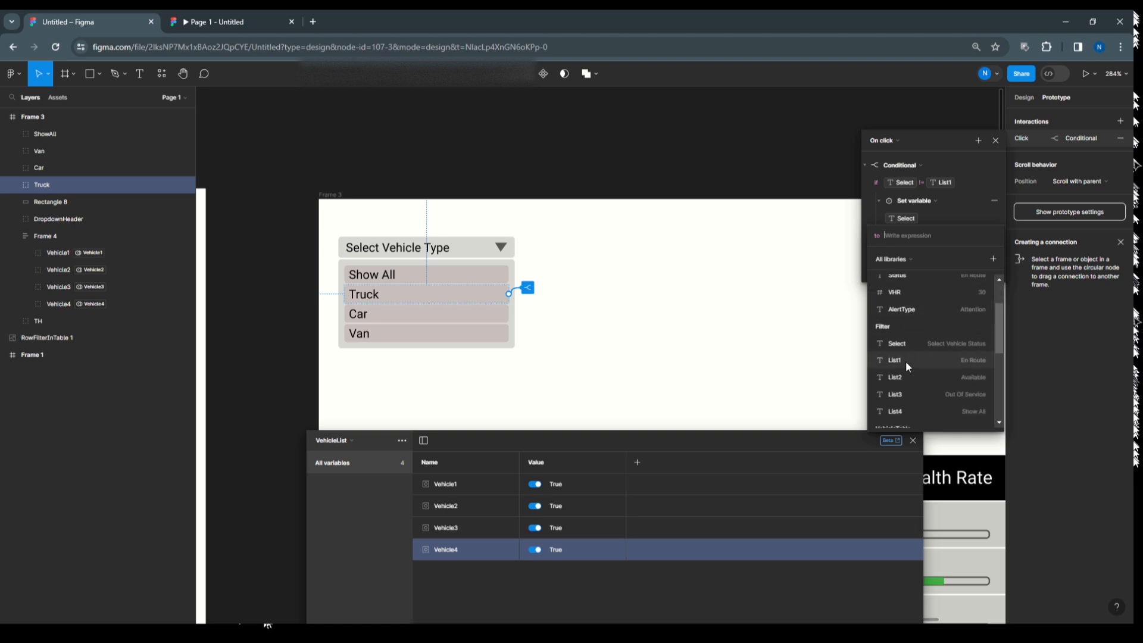
scroll(908, 367, down, 3)
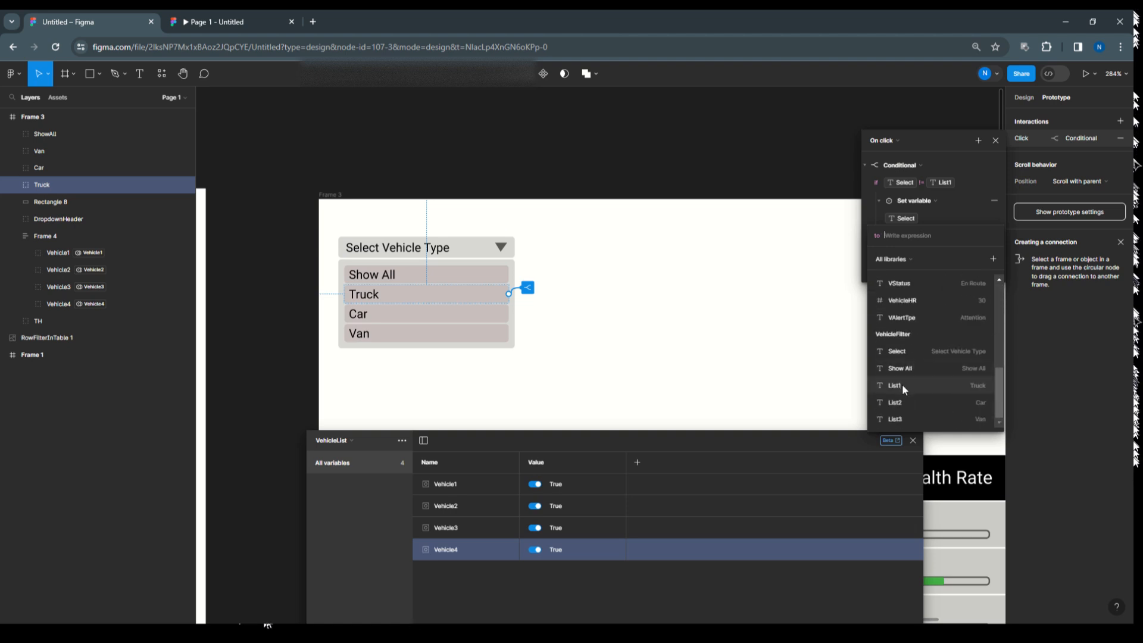
click(902, 384)
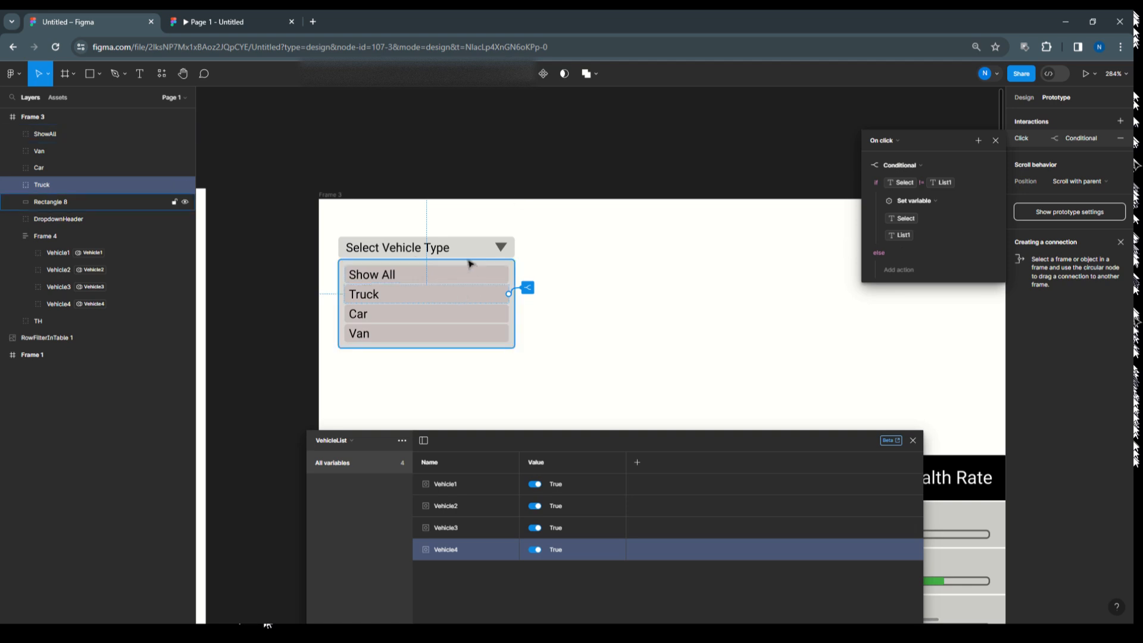
Display the VehicleFilter collection in the variables window, move the window up below the dropdown and check the Vdroplist and VdropdownHeader variables.
click(352, 440)
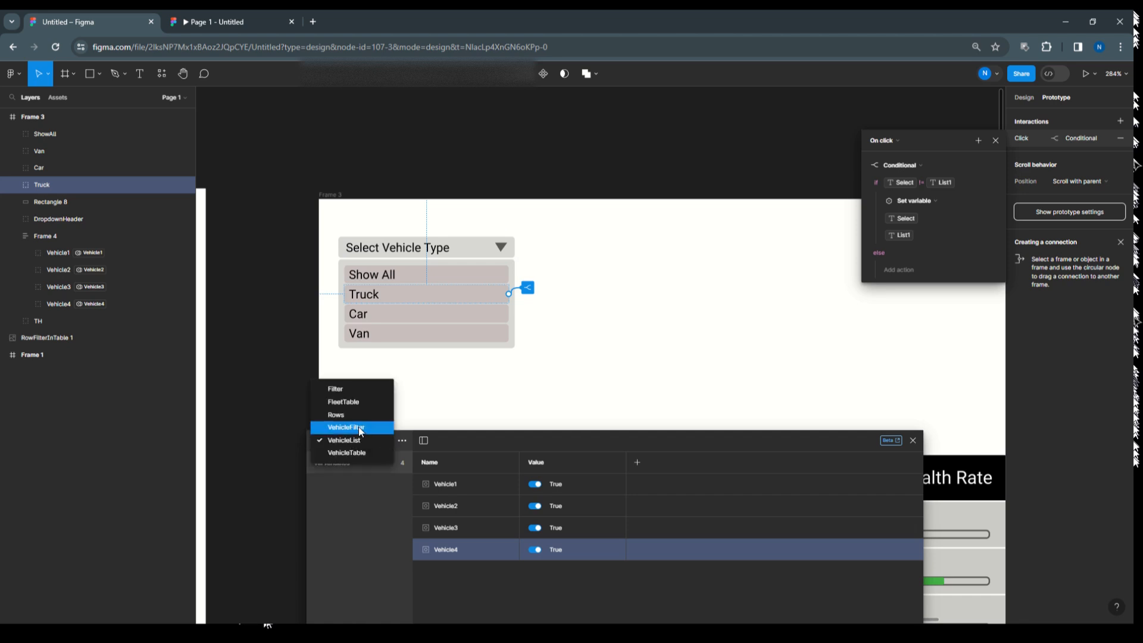
click(358, 427)
drag(535, 442, 549, 367)
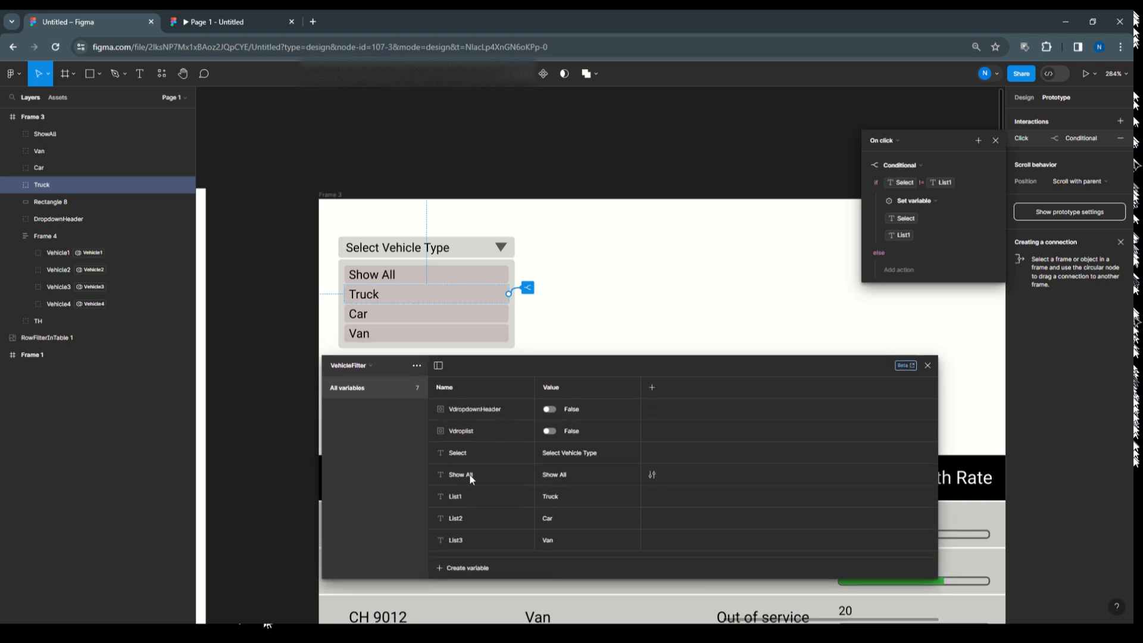
click(465, 437)
click(473, 412)
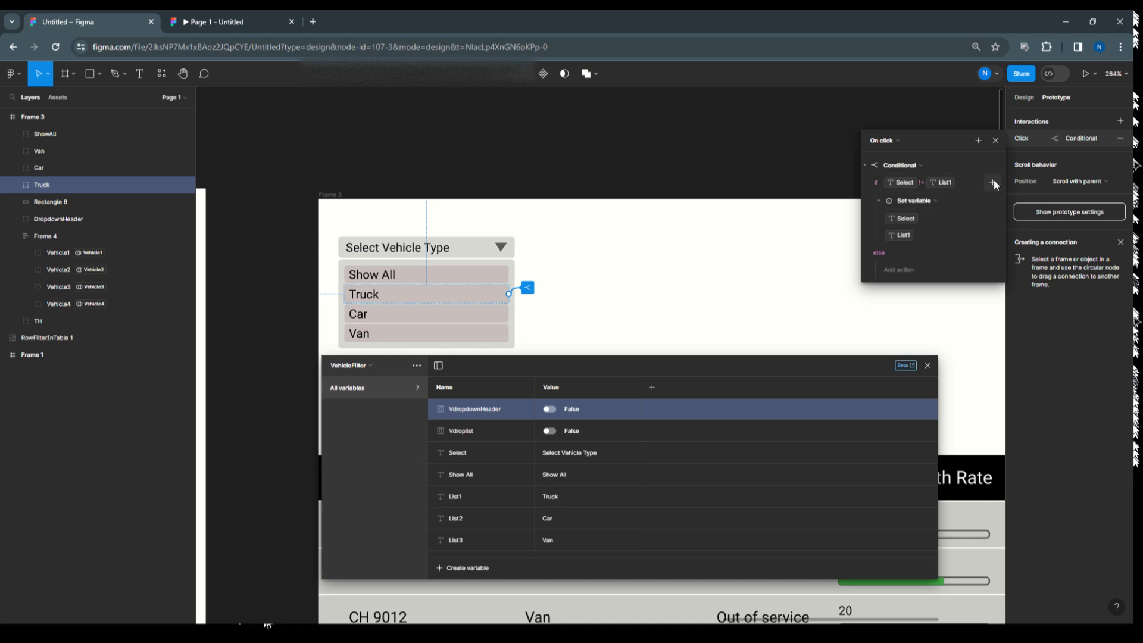
Add a second Set variable action to the if branch that sets Vdroplist to False.
click(993, 182)
click(996, 238)
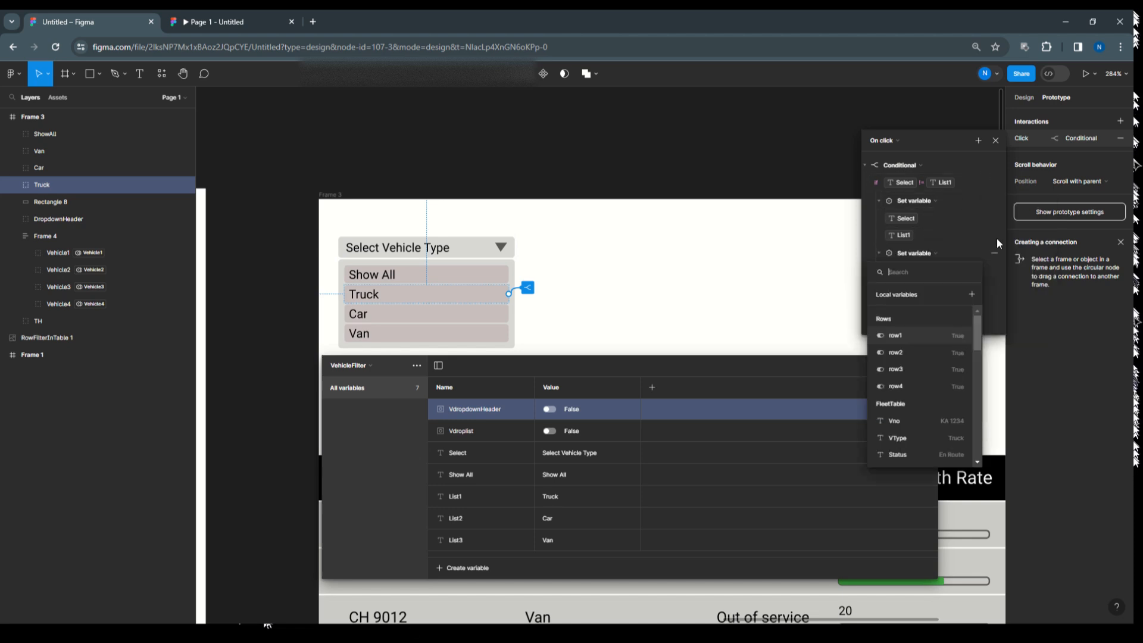
scroll(920, 411, down, 5)
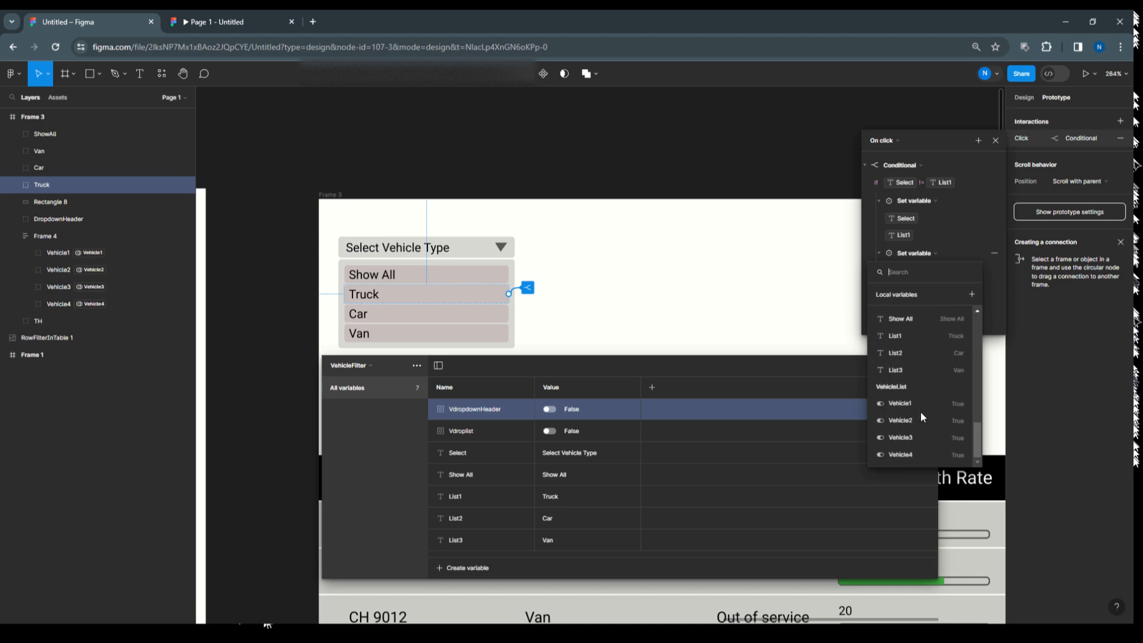
scroll(923, 420, up, 1)
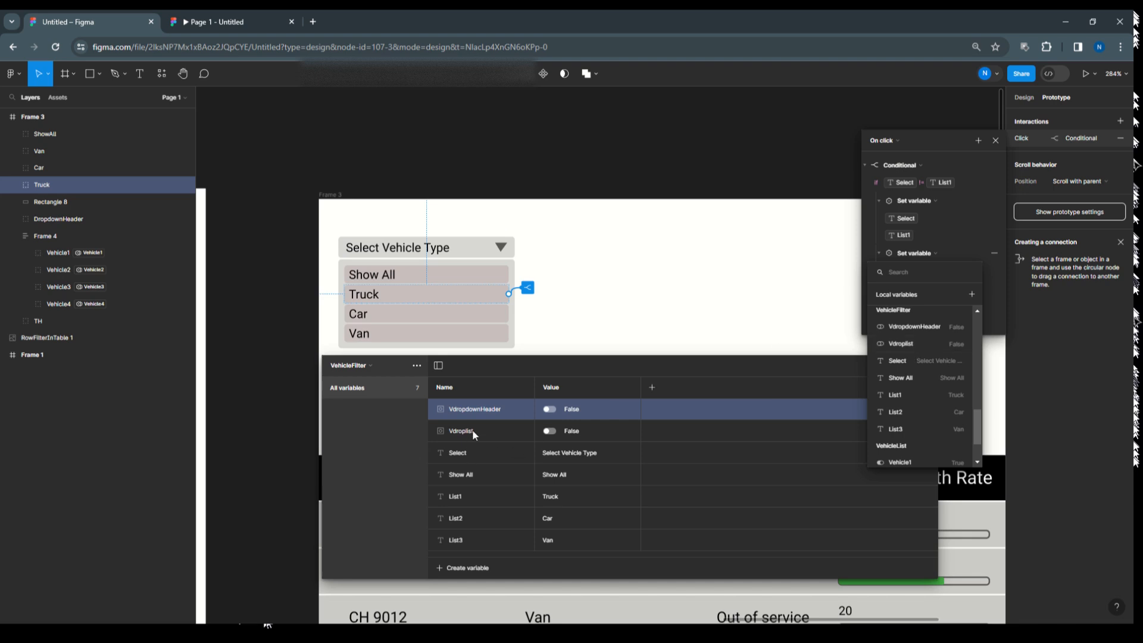
click(911, 351)
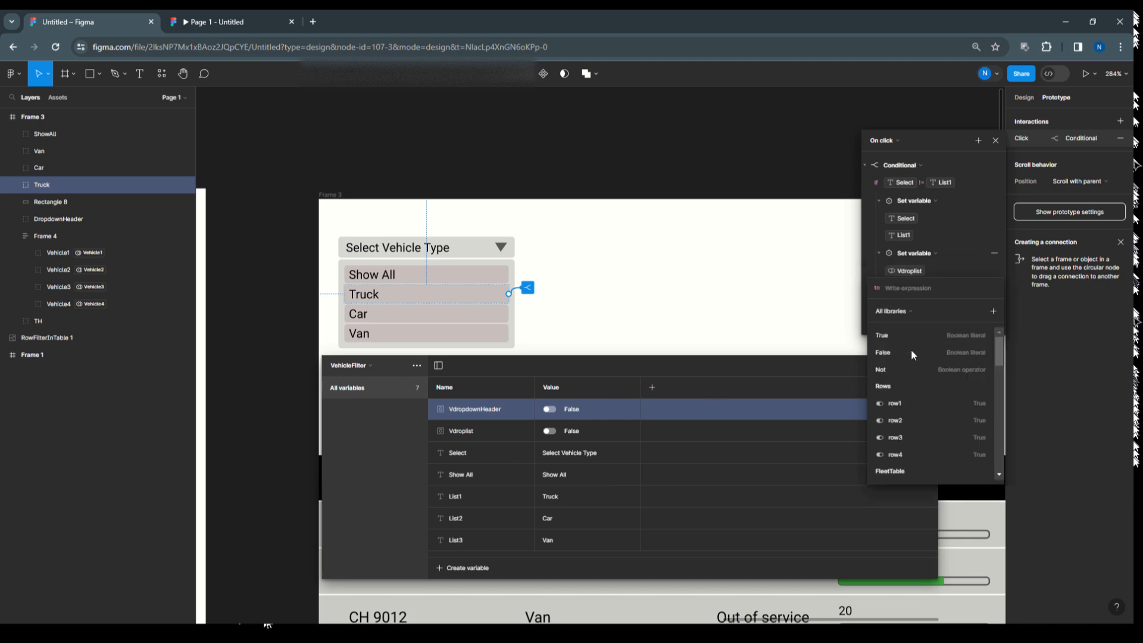
text(False)
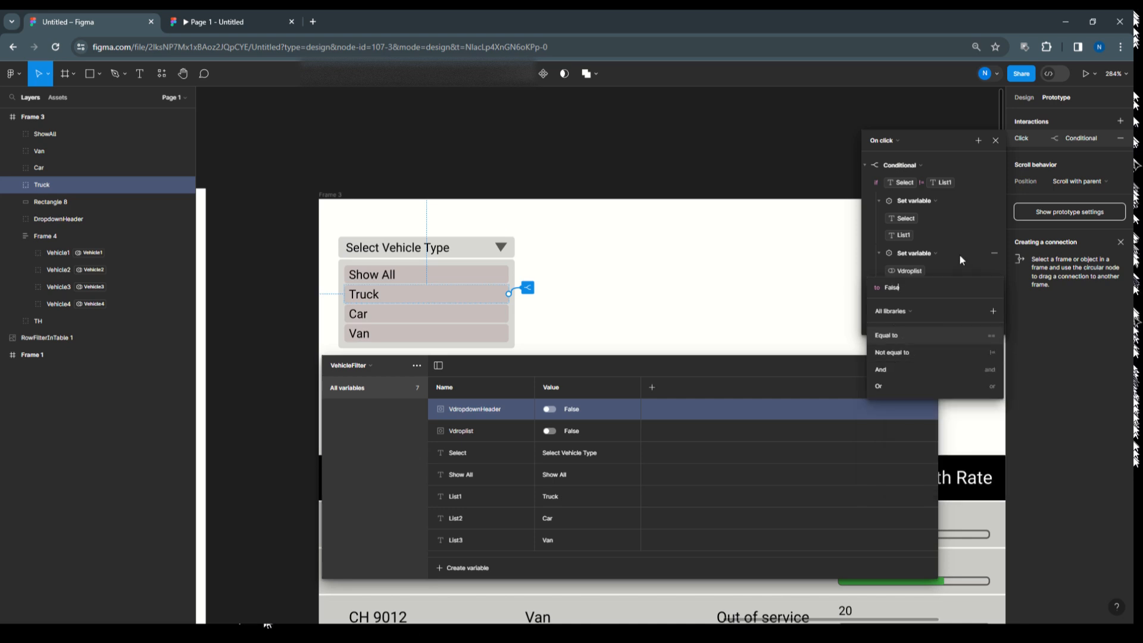
key(Return)
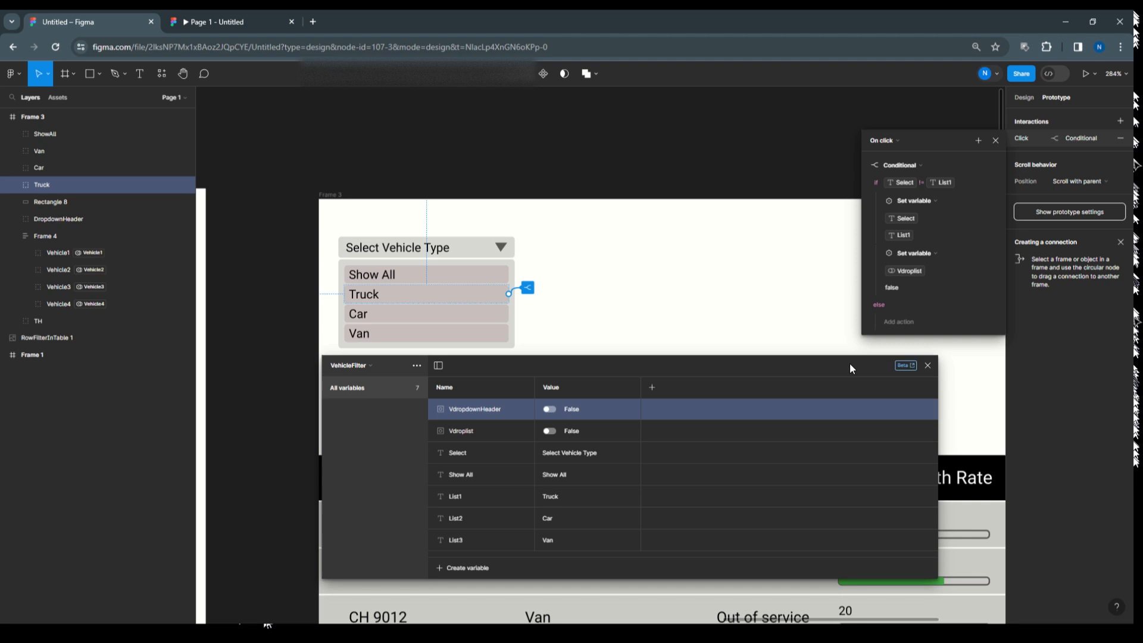
Display the VehicleList collection in the variables window and move the window up to uncover the table rows.
drag(849, 363, 809, 362)
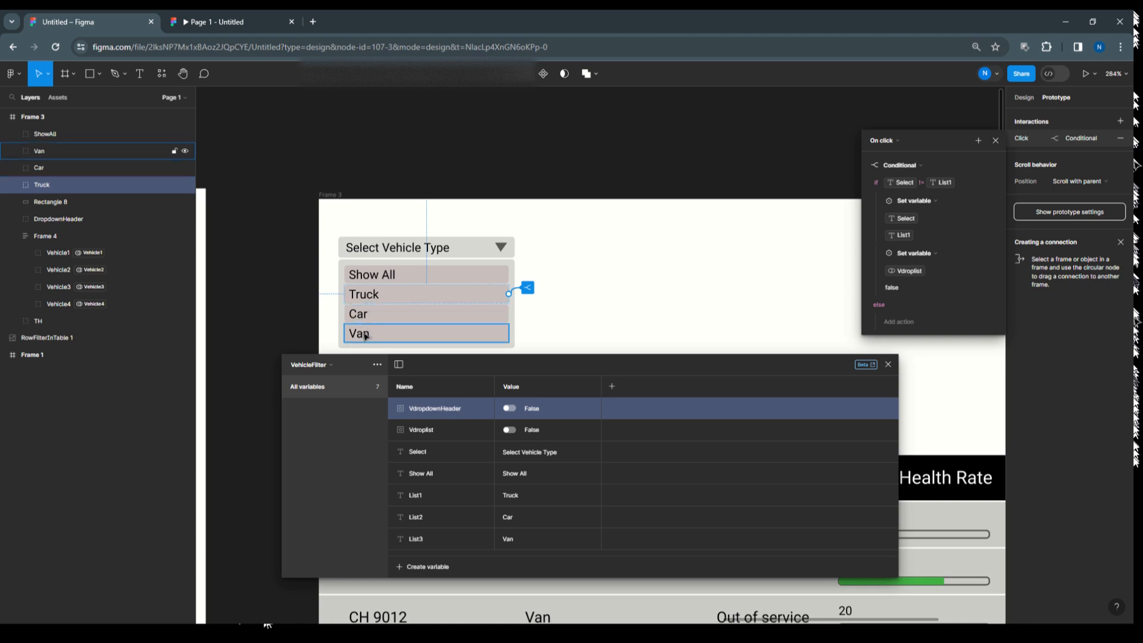
click(343, 370)
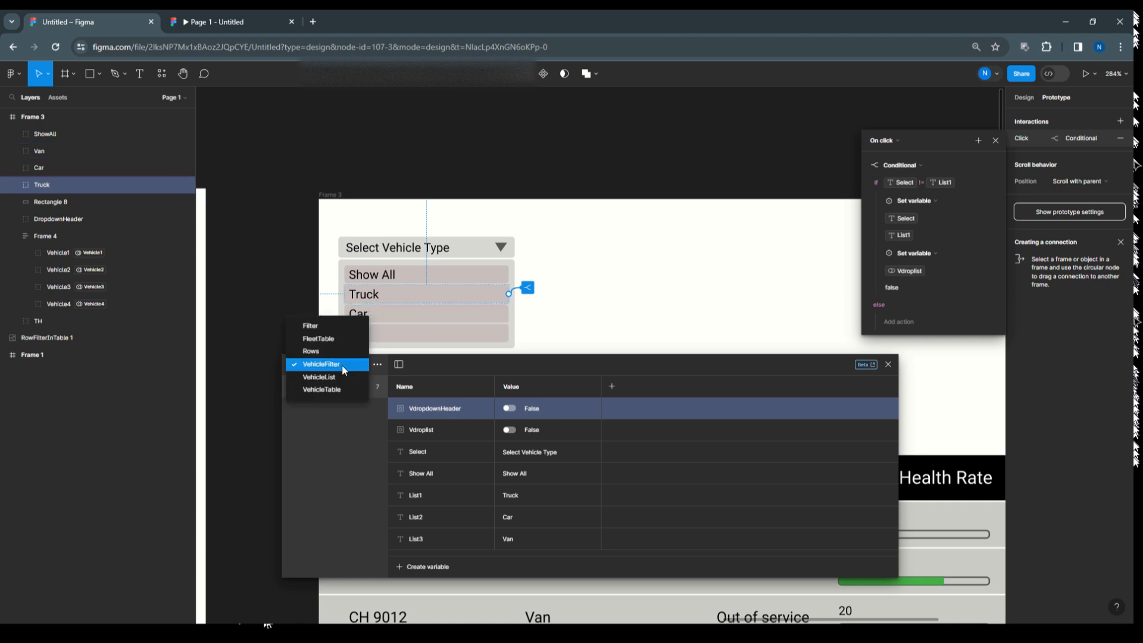
click(343, 378)
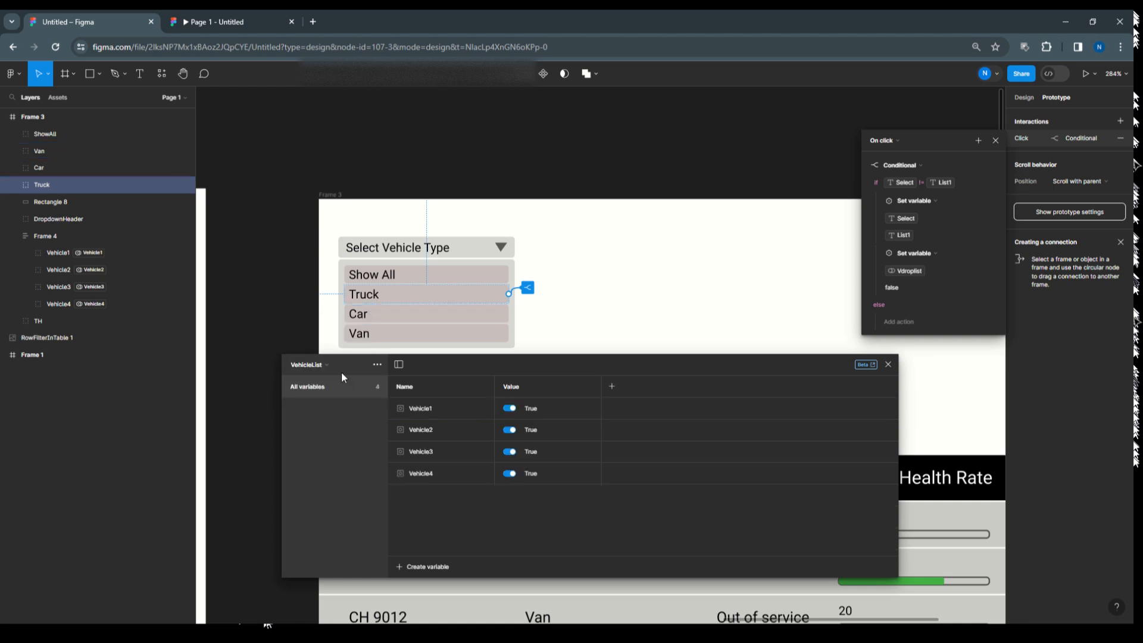
drag(511, 370, 527, 257)
scroll(688, 502, down, 3)
scroll(632, 485, up, 2)
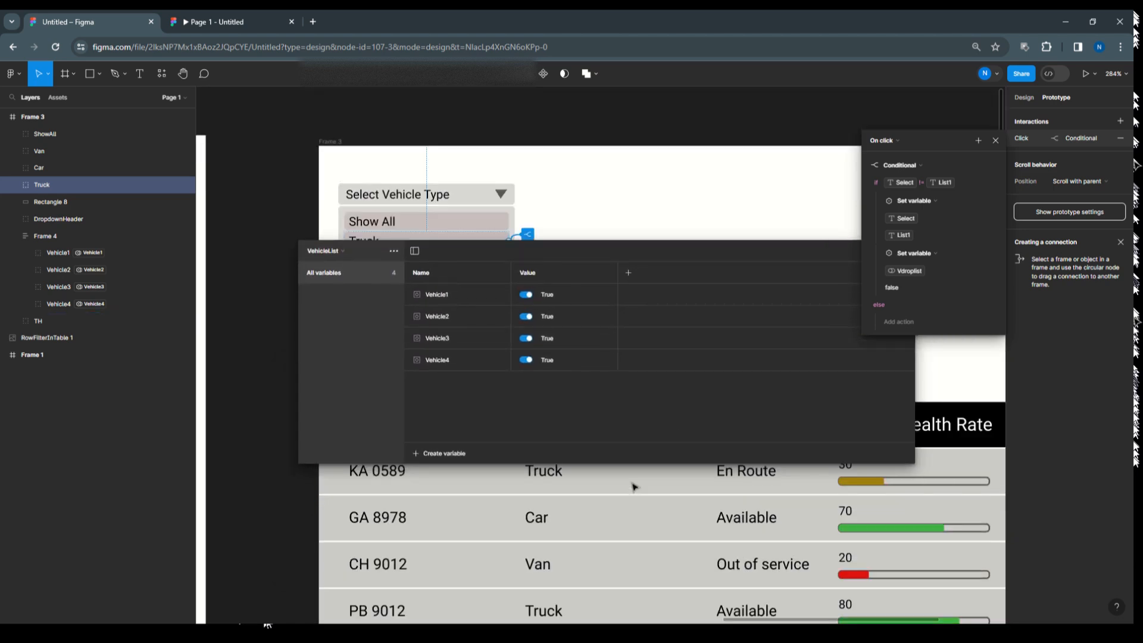
Display the VehicleTable collection and position its window to examine the VType value of each vehicle, including Vehicle4.
click(358, 252)
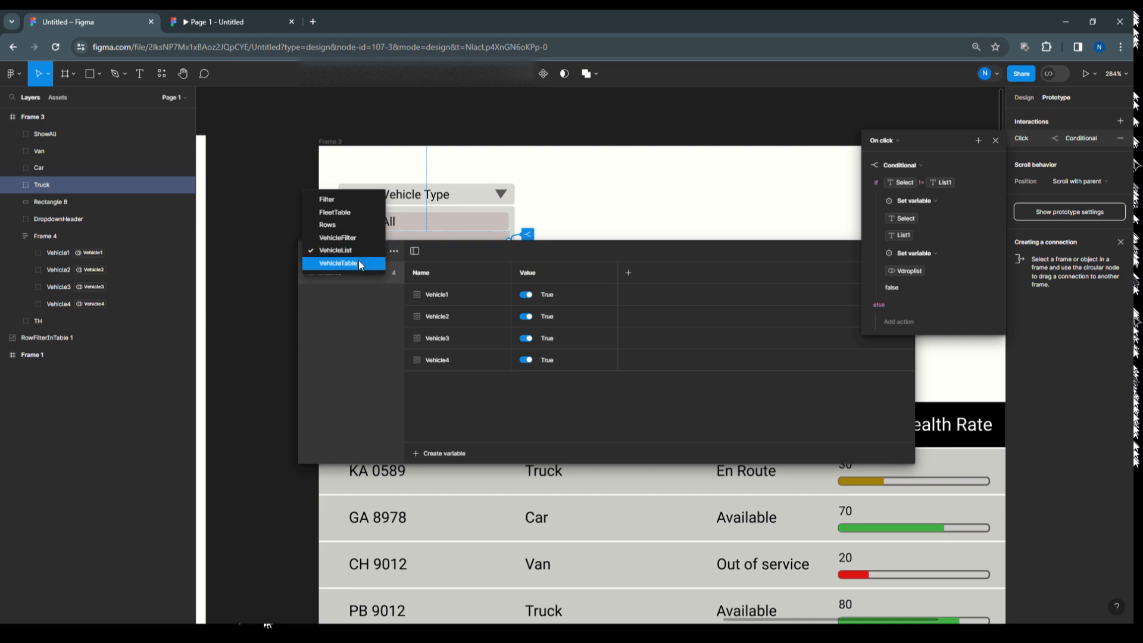
click(360, 265)
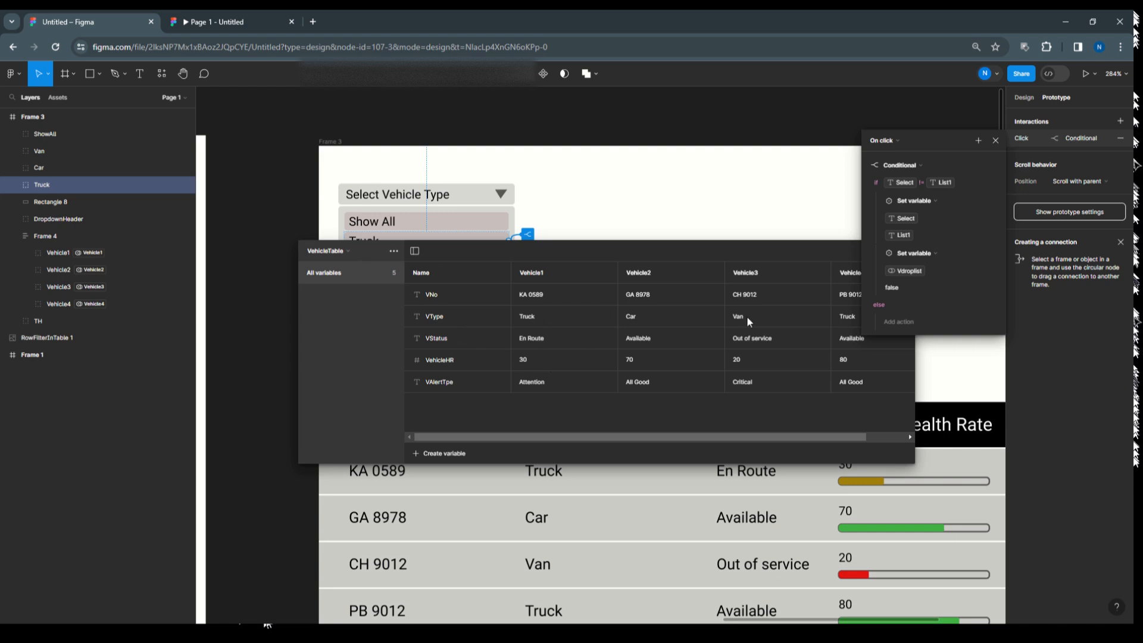
drag(751, 438, 712, 425)
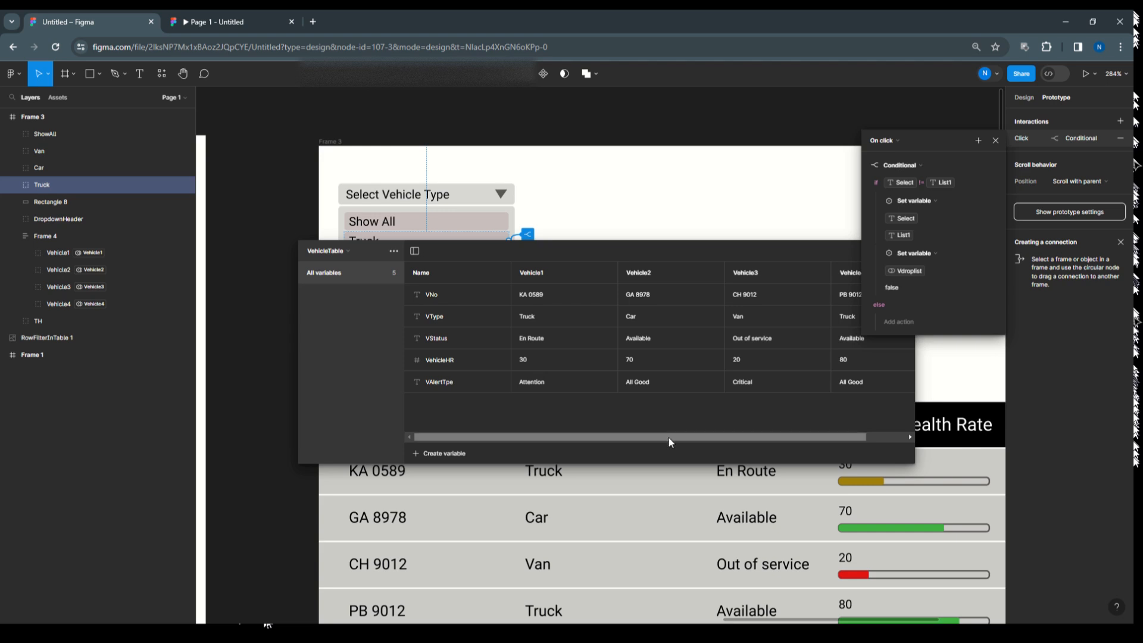
mouse_move(672, 440)
mouse_down()
mouse_move(695, 440)
mouse_move(669, 439)
mouse_up()
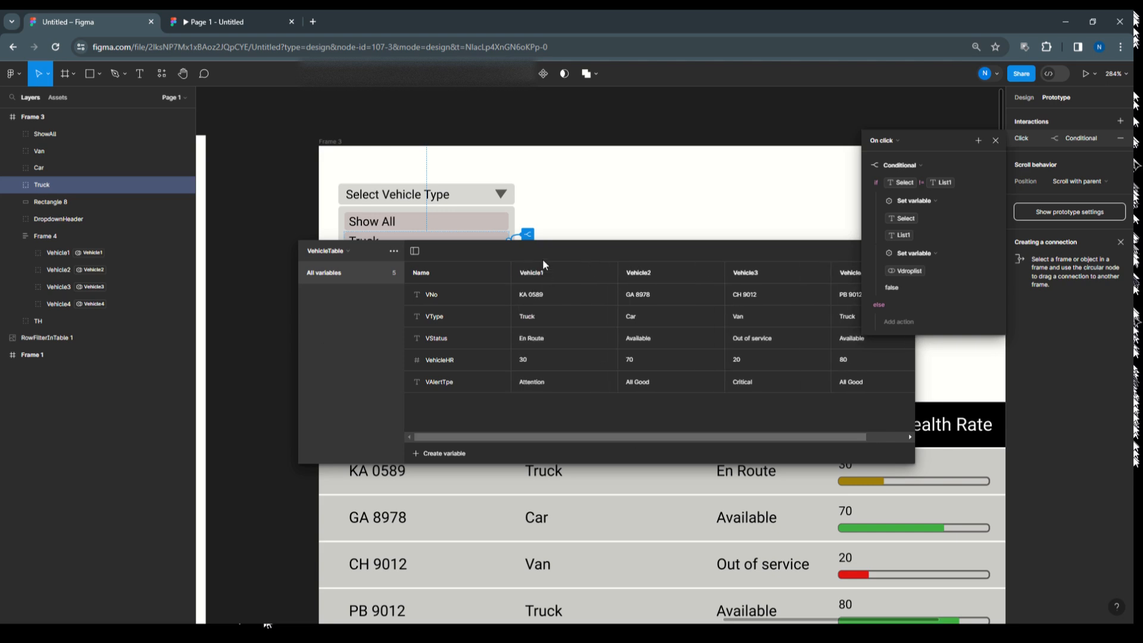
drag(542, 249, 506, 304)
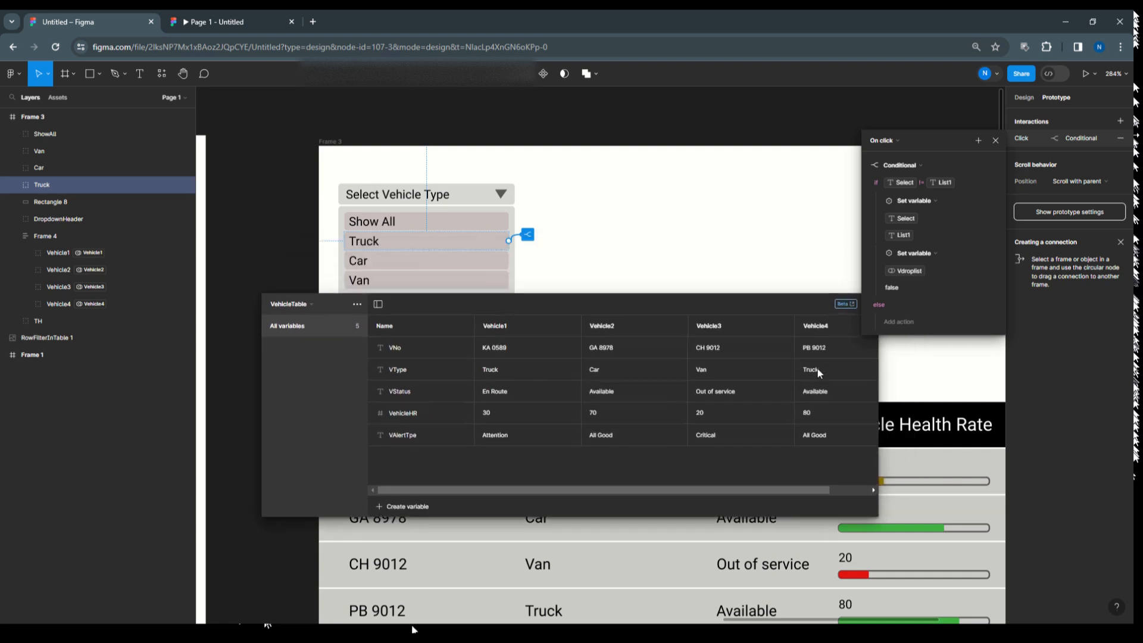
Close the variables window and add a Set variable action to the Truck option's if branch that sets Vehicle1 to True.
drag(771, 302, 724, 302)
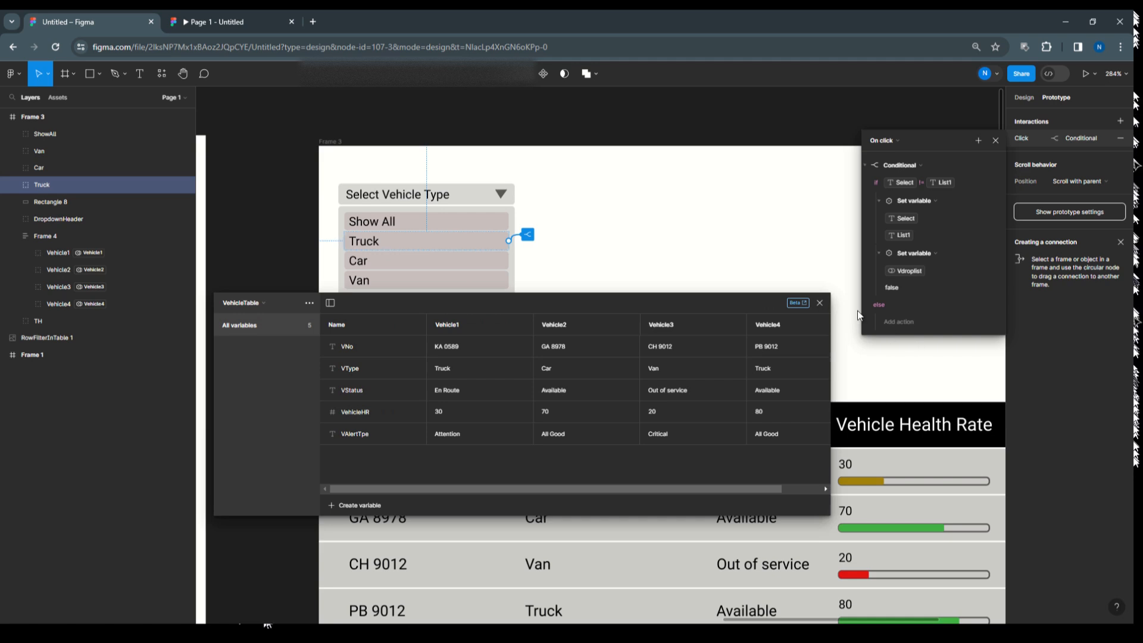
click(821, 305)
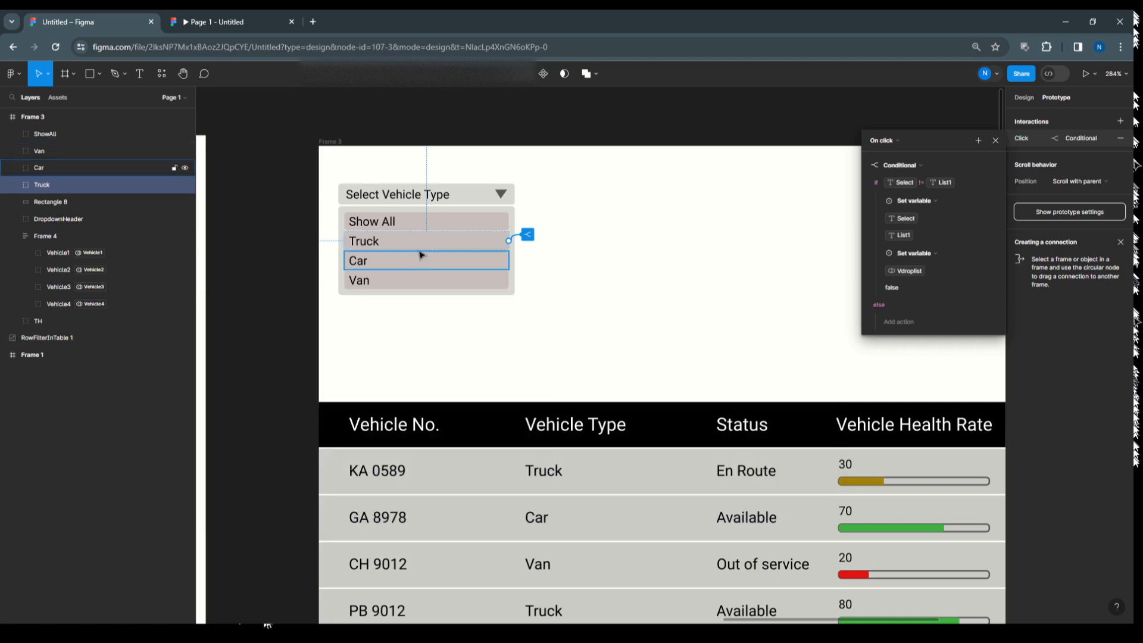
click(421, 241)
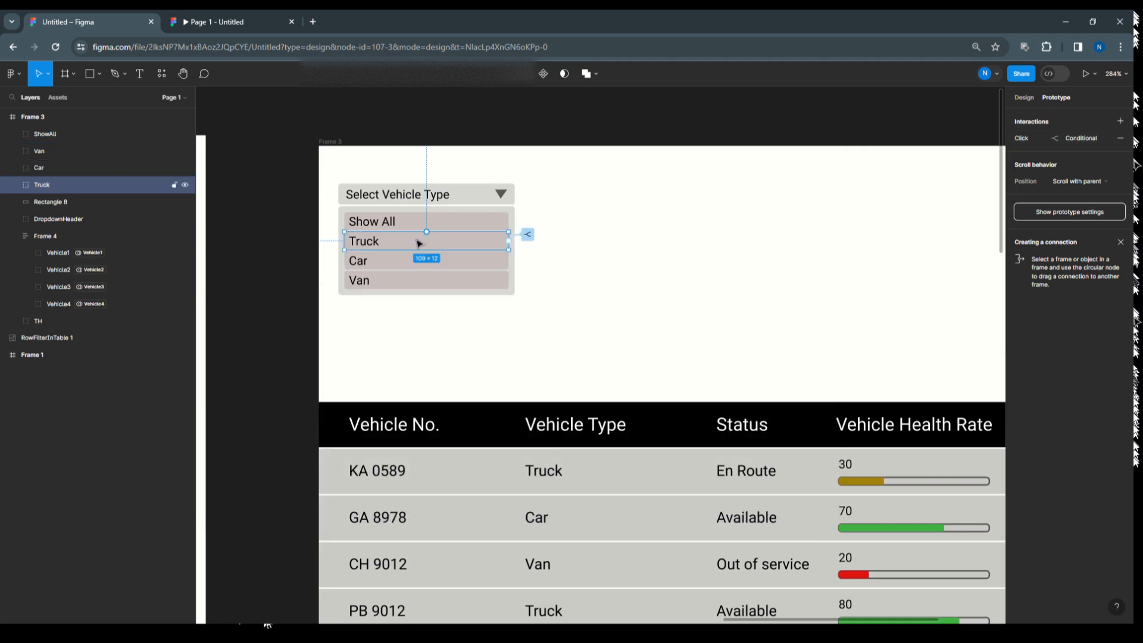
click(1043, 139)
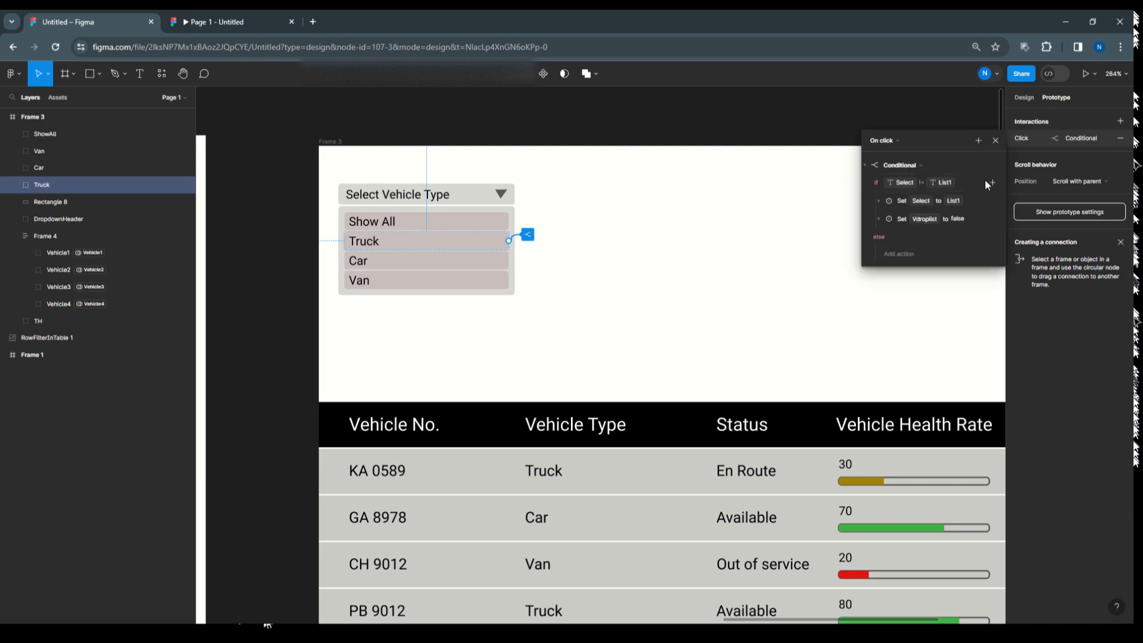
click(993, 182)
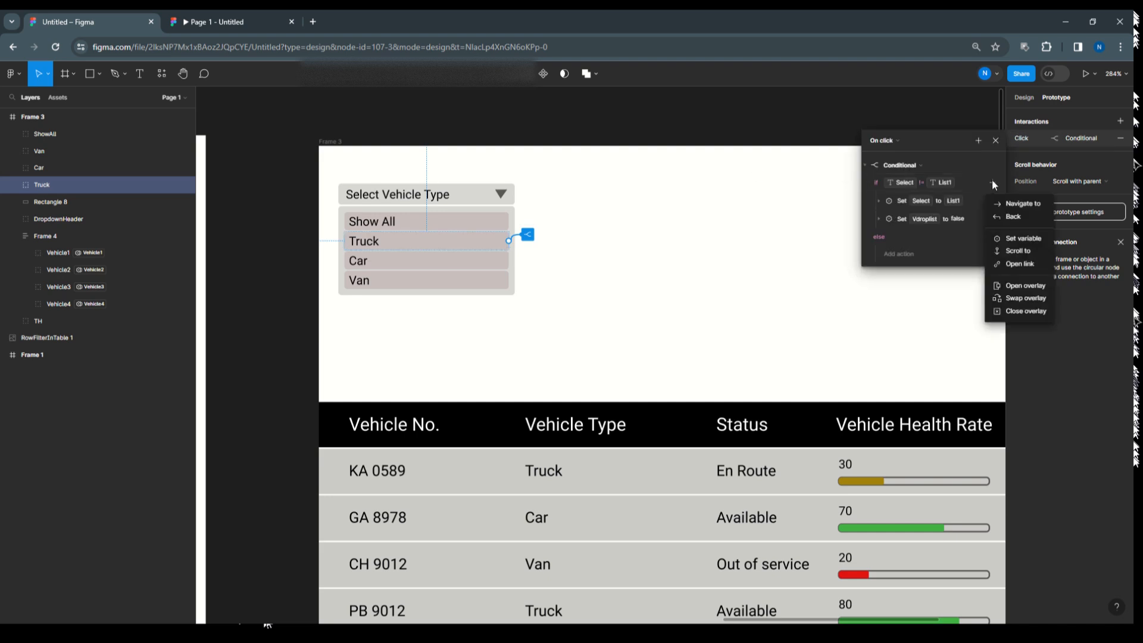
click(1001, 236)
scroll(950, 404, down, 5)
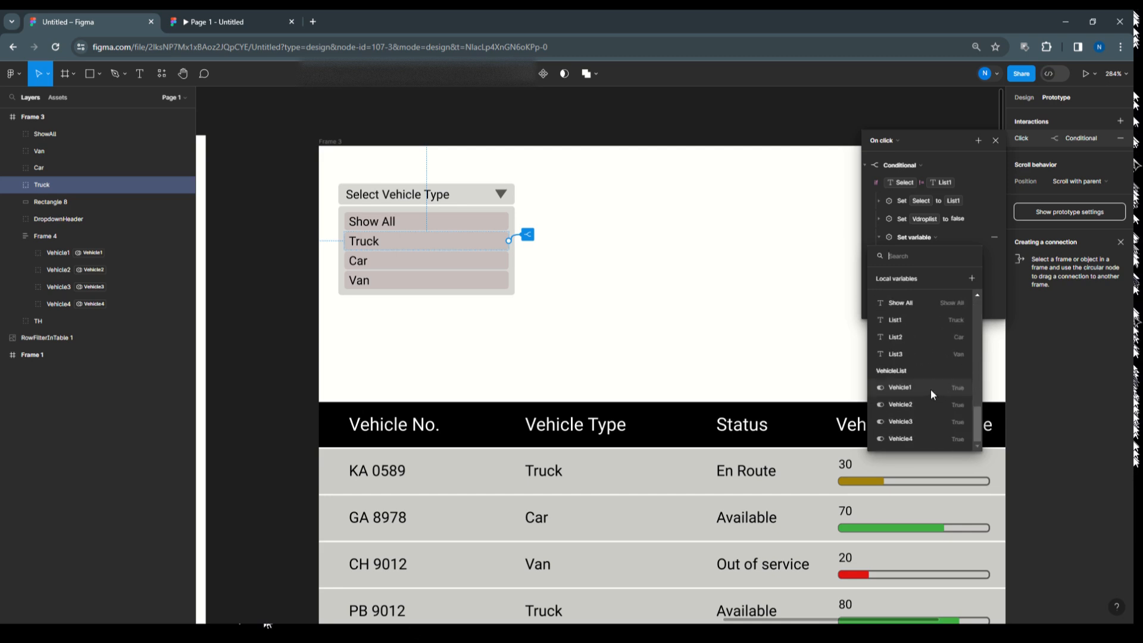
click(931, 389)
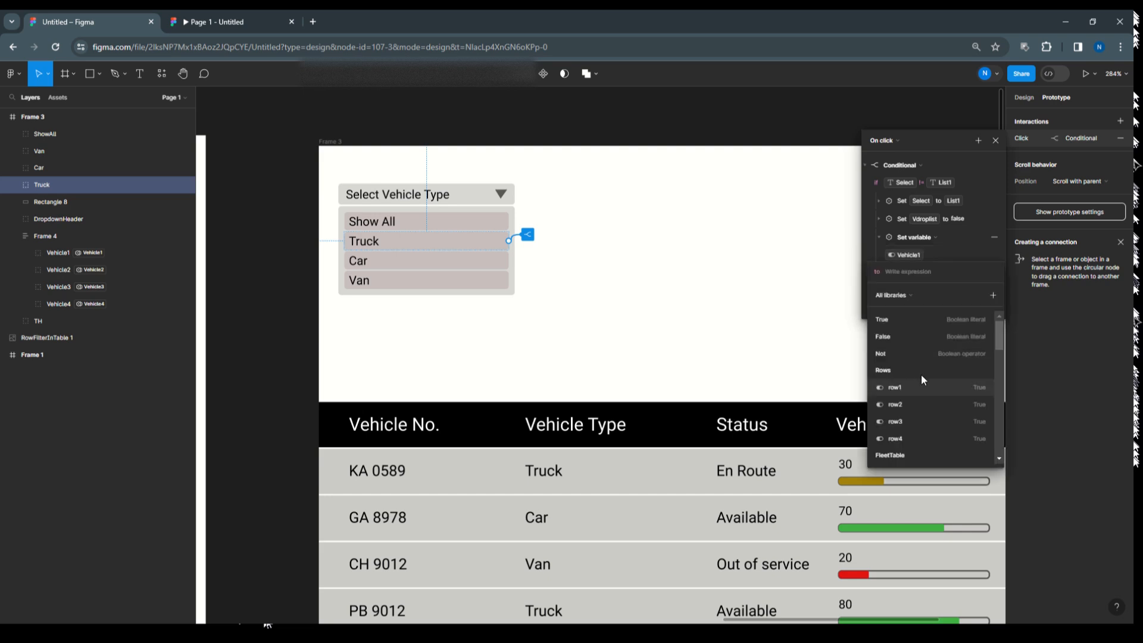
click(914, 324)
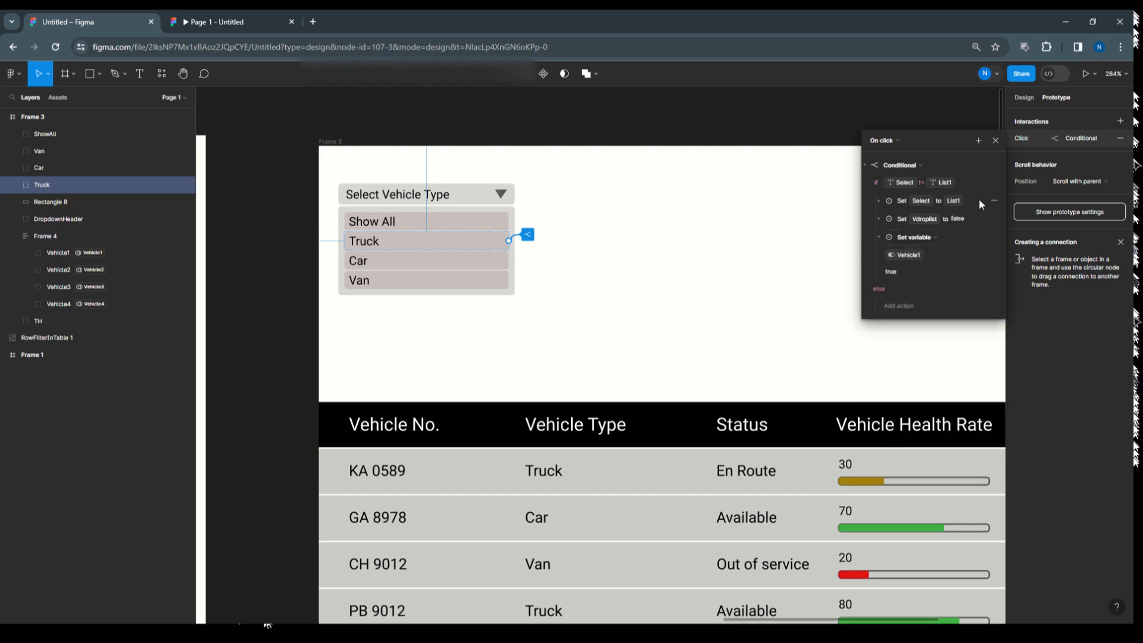
Add another Set variable action to the Truck option's if branch that sets Vehicle4 to True.
click(991, 181)
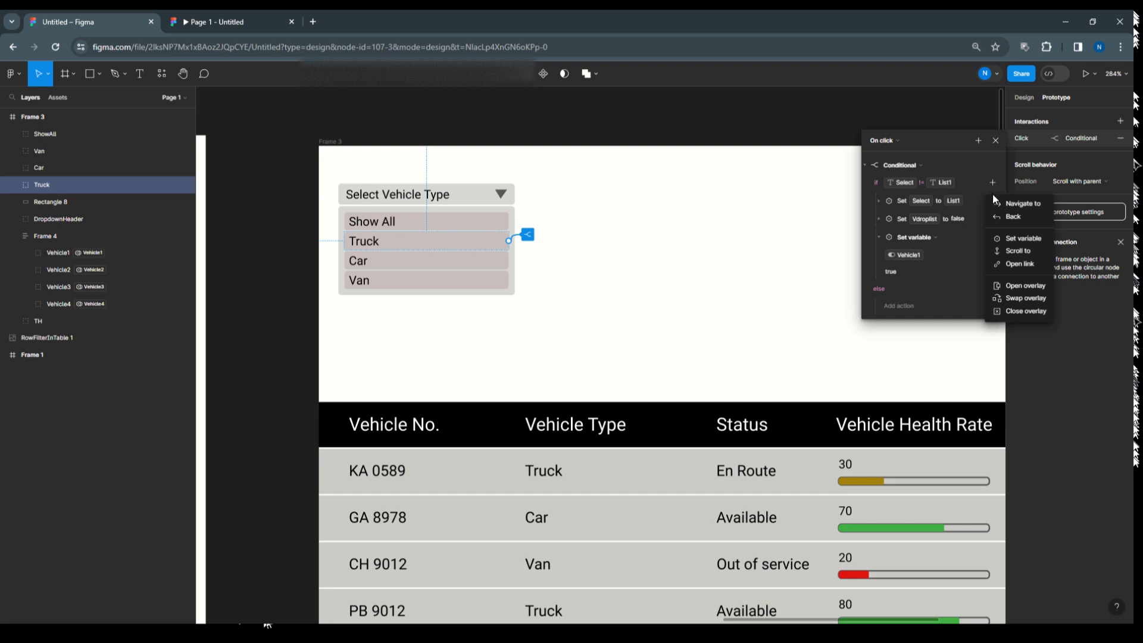
click(998, 240)
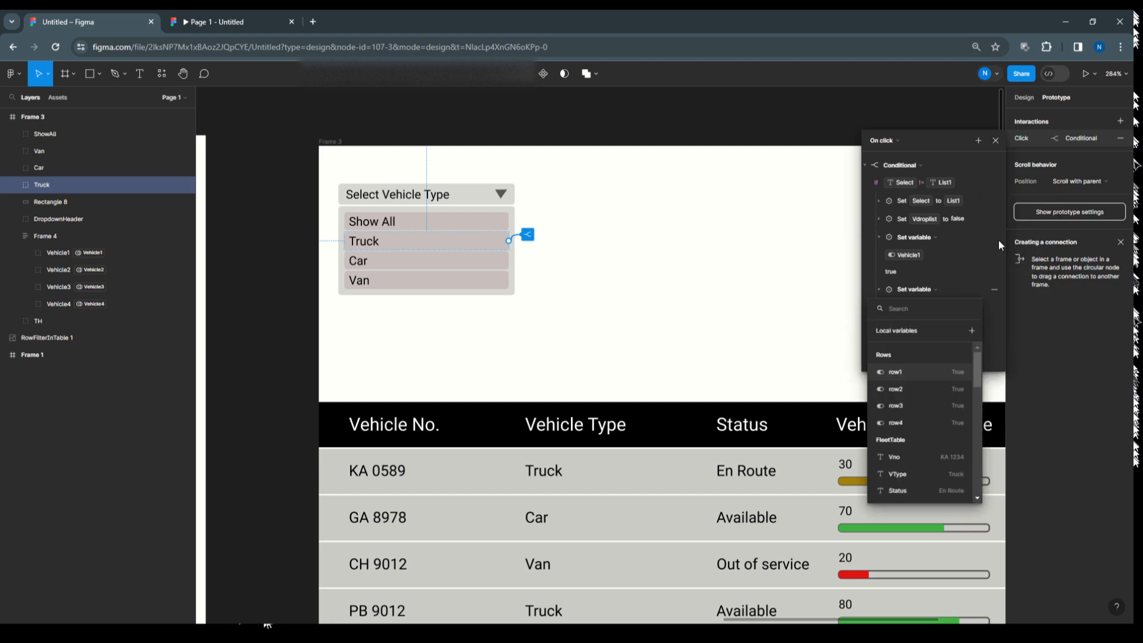
scroll(917, 421, down, 3)
scroll(916, 420, down, 3)
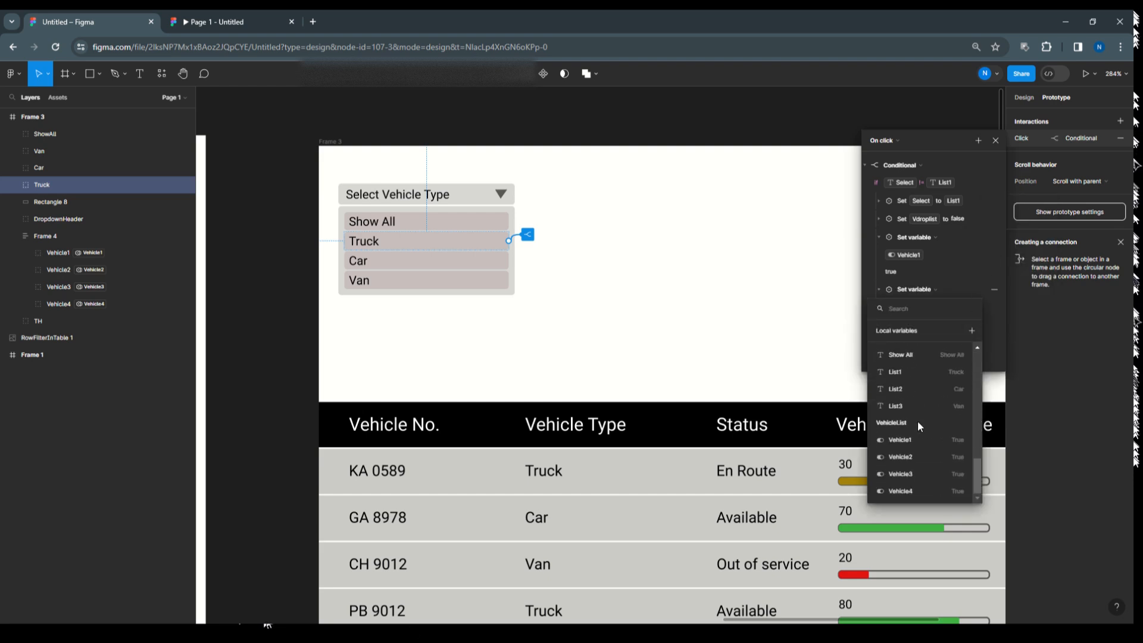
click(916, 490)
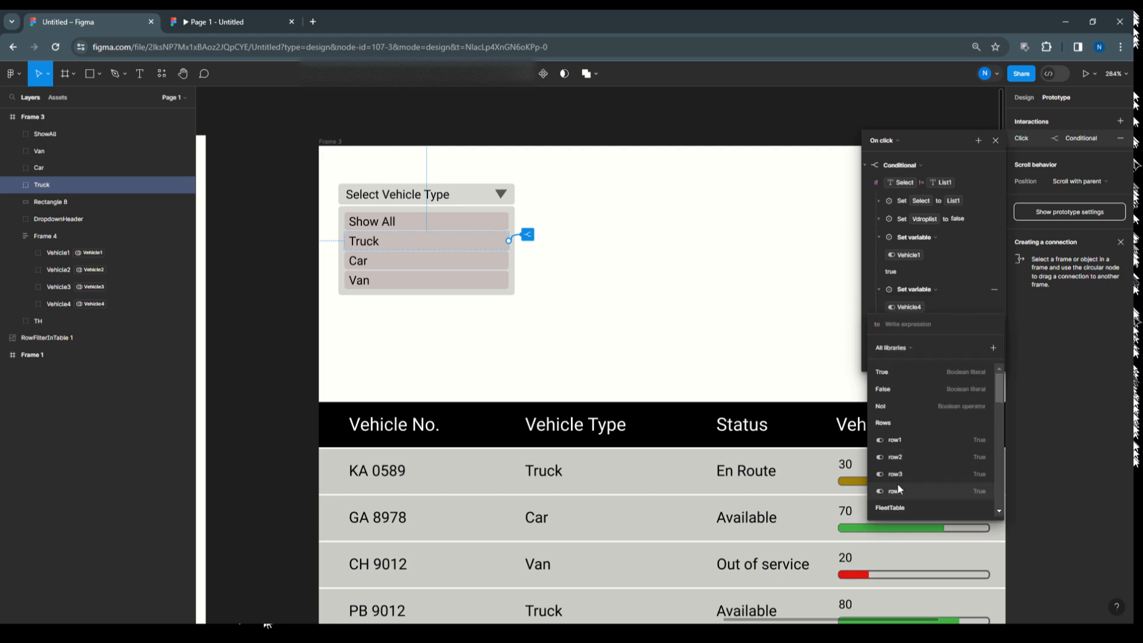
click(894, 373)
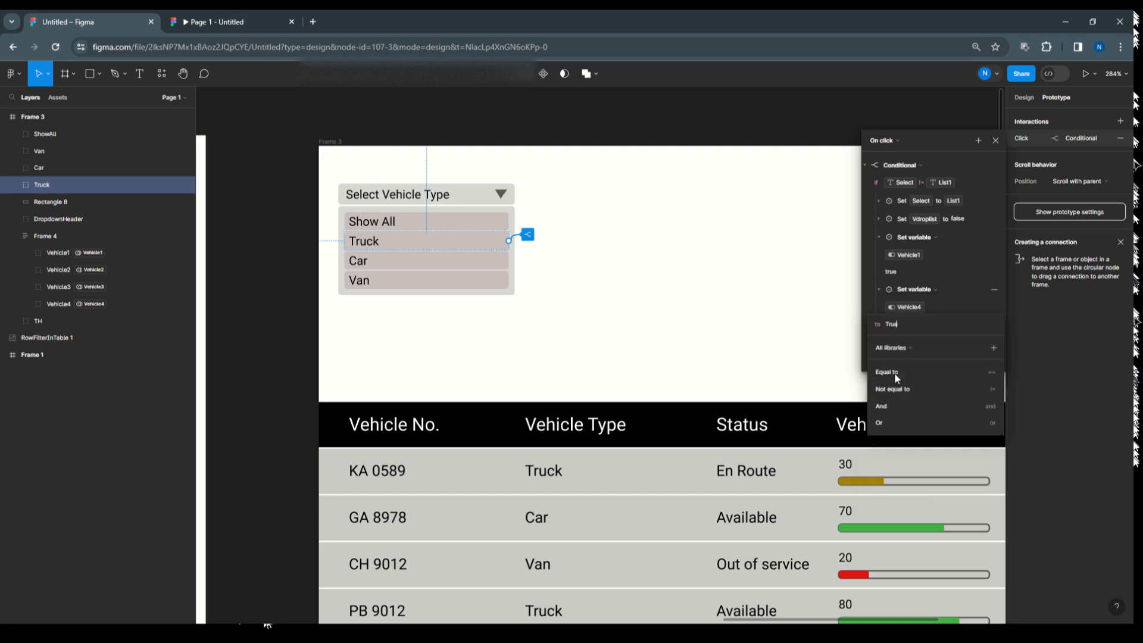
click(949, 258)
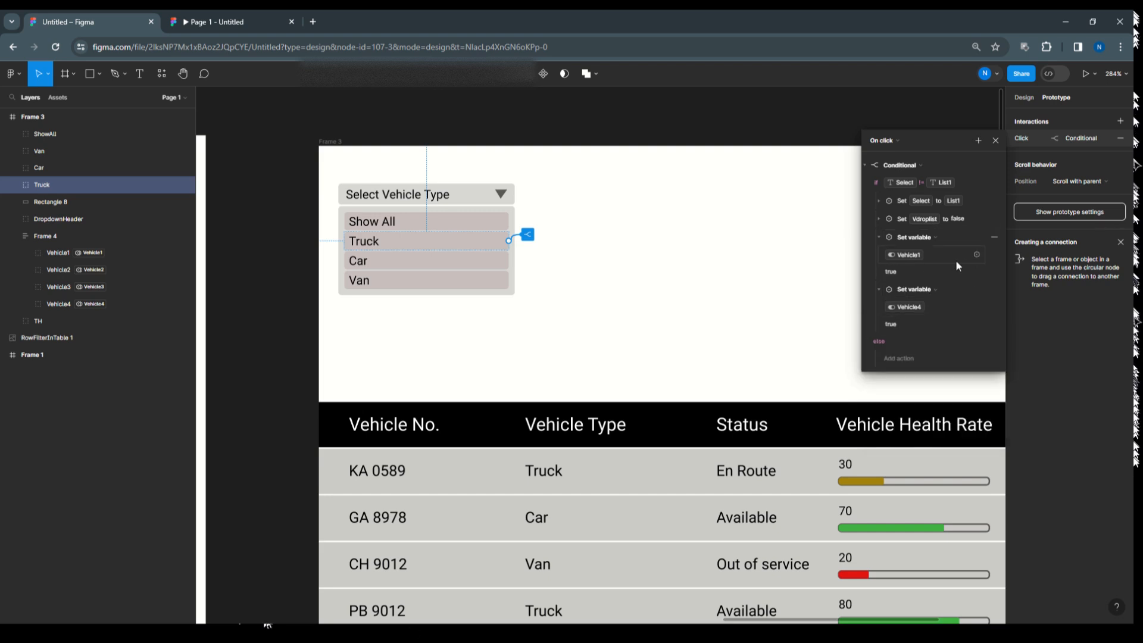
Add a Set variable action to the Truck option's if branch that sets Vehicle2 to False.
click(993, 183)
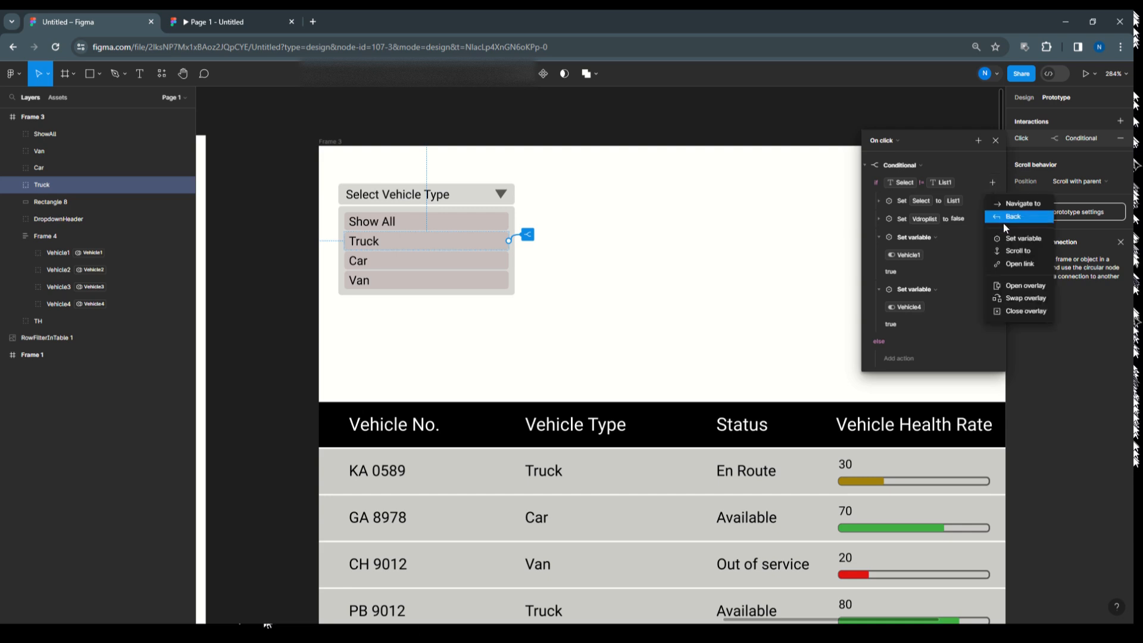
click(1007, 240)
scroll(910, 470, down, 5)
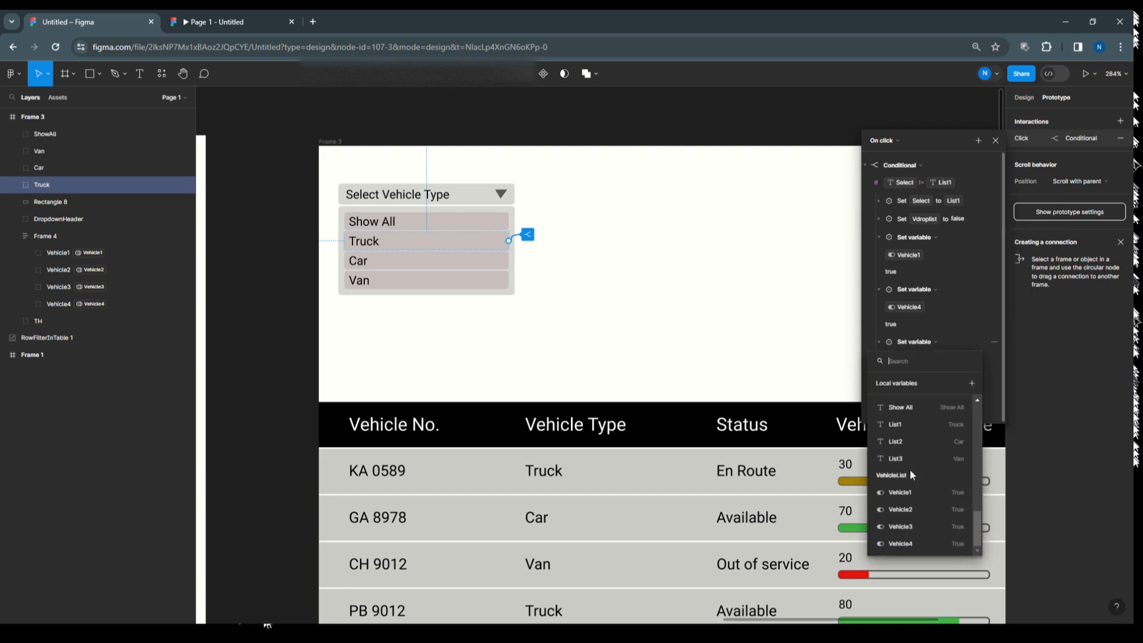
click(918, 504)
click(895, 442)
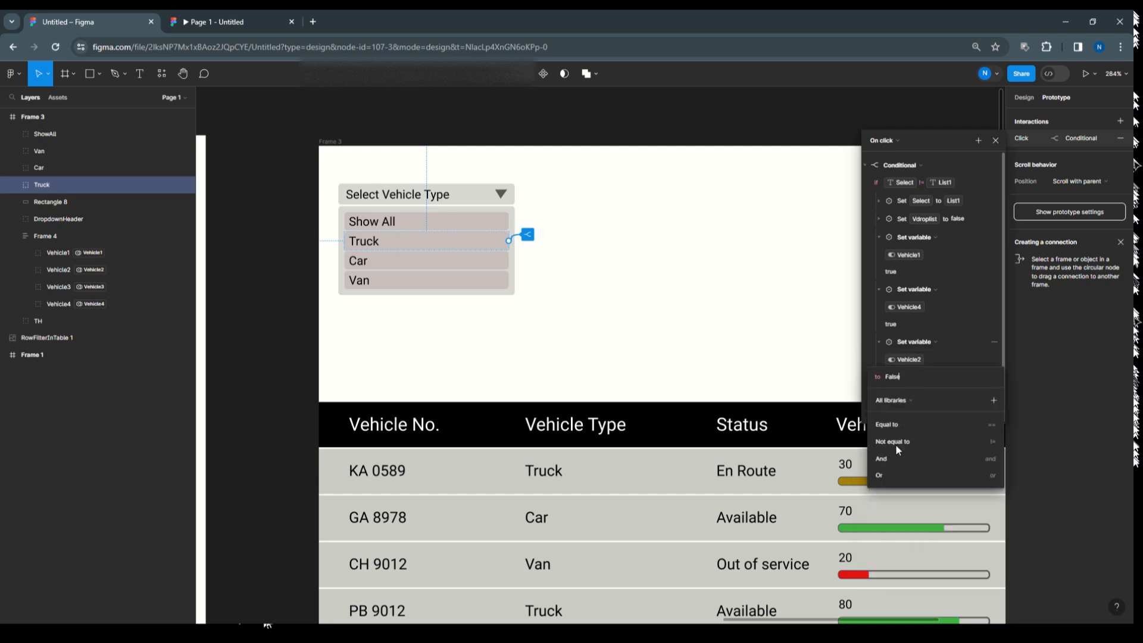
click(974, 189)
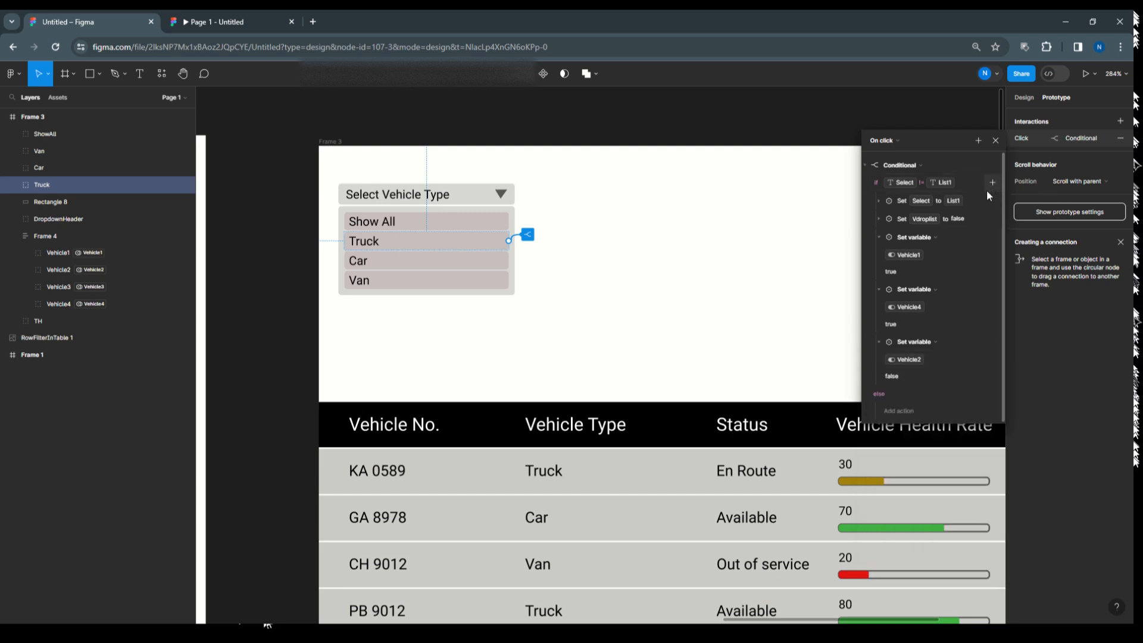
Add a Set variable action to the Truck option's if branch that sets Vehicle3 to False.
click(992, 188)
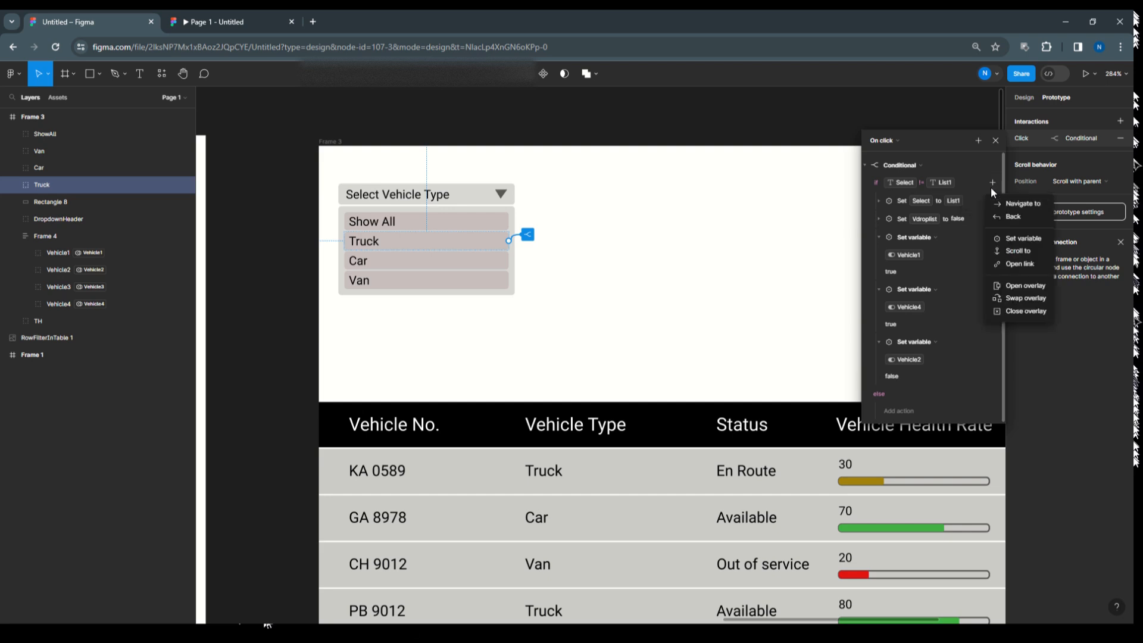
click(1000, 237)
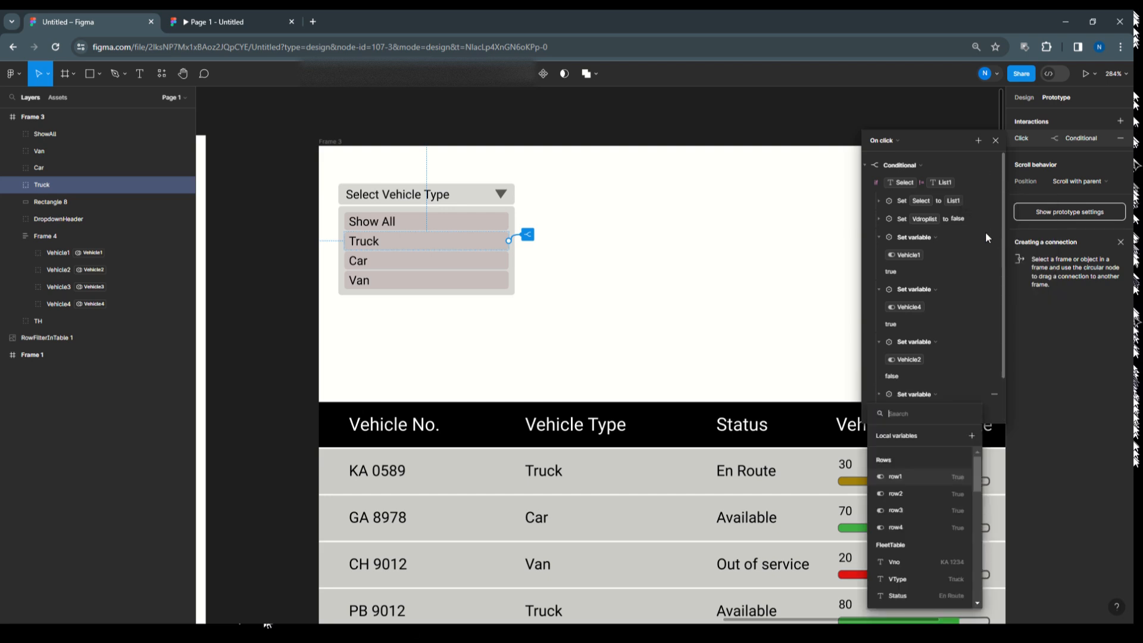
scroll(925, 545, down, 5)
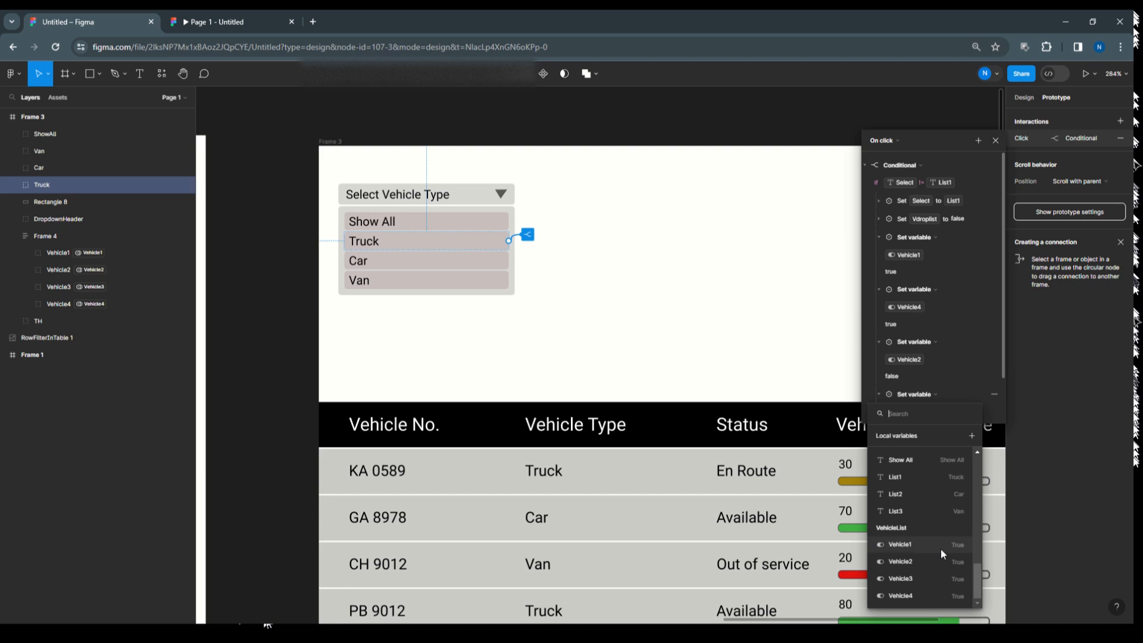
click(923, 579)
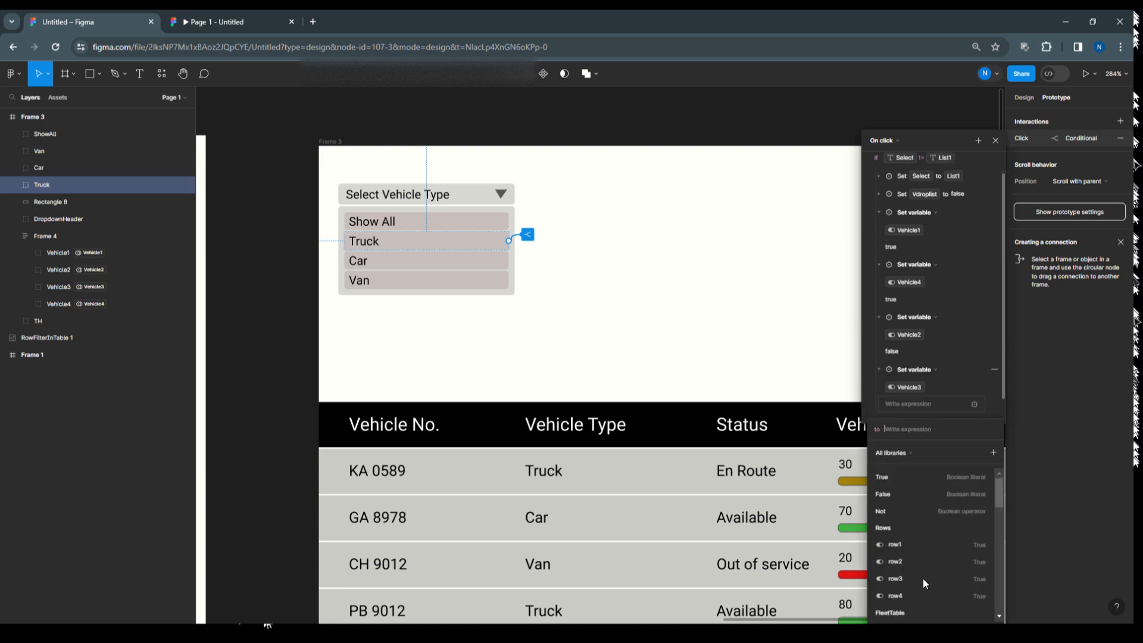
click(903, 493)
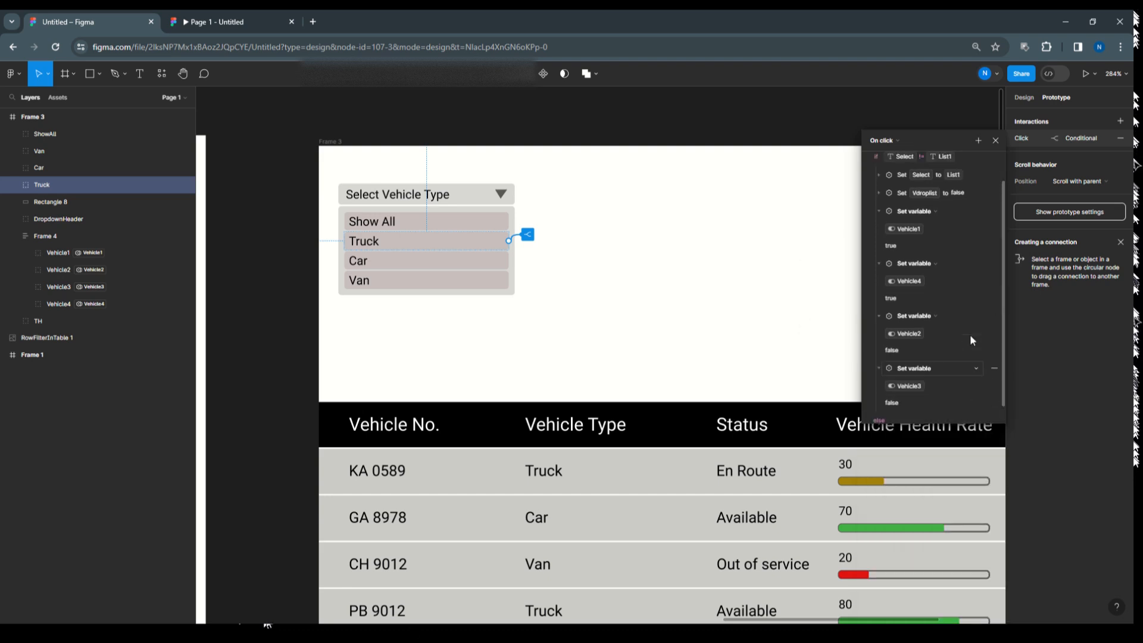
scroll(972, 341, up, 2)
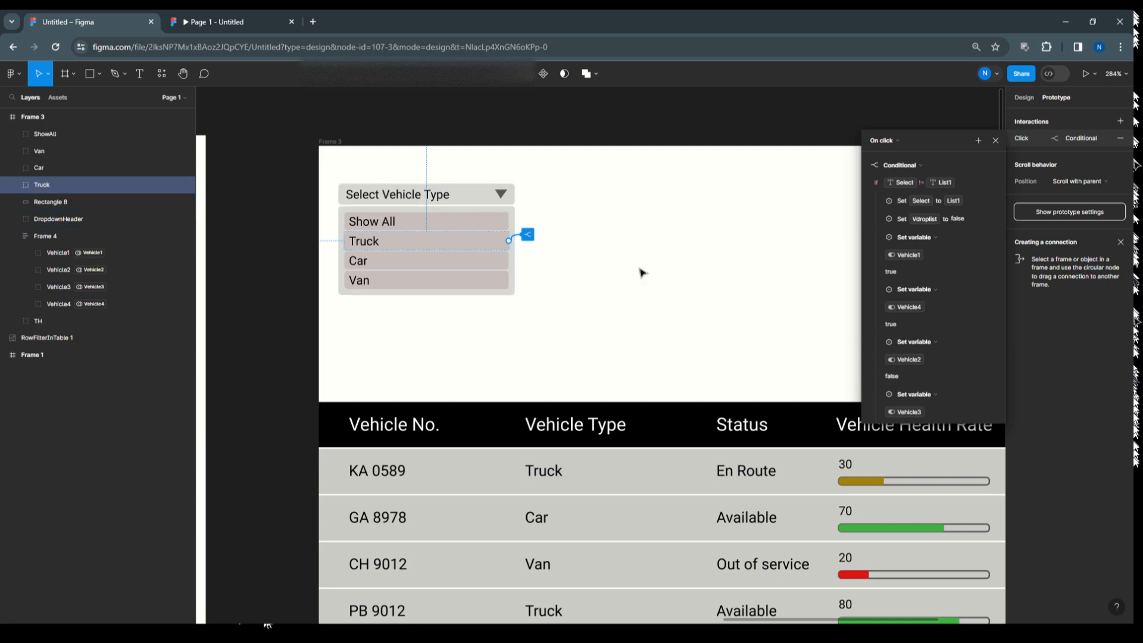
Present Frame 3 in a fresh prototype tab, scaled to fit the screen, and test the Truck filter option.
scroll(545, 246, down, 2)
scroll(606, 255, up, 1)
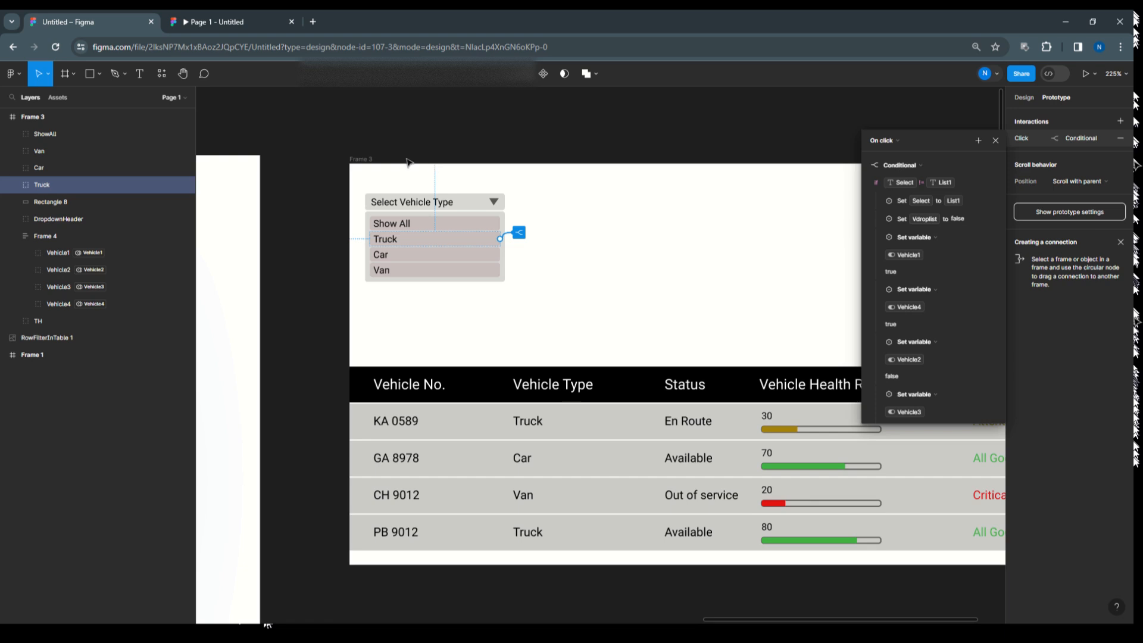
click(364, 160)
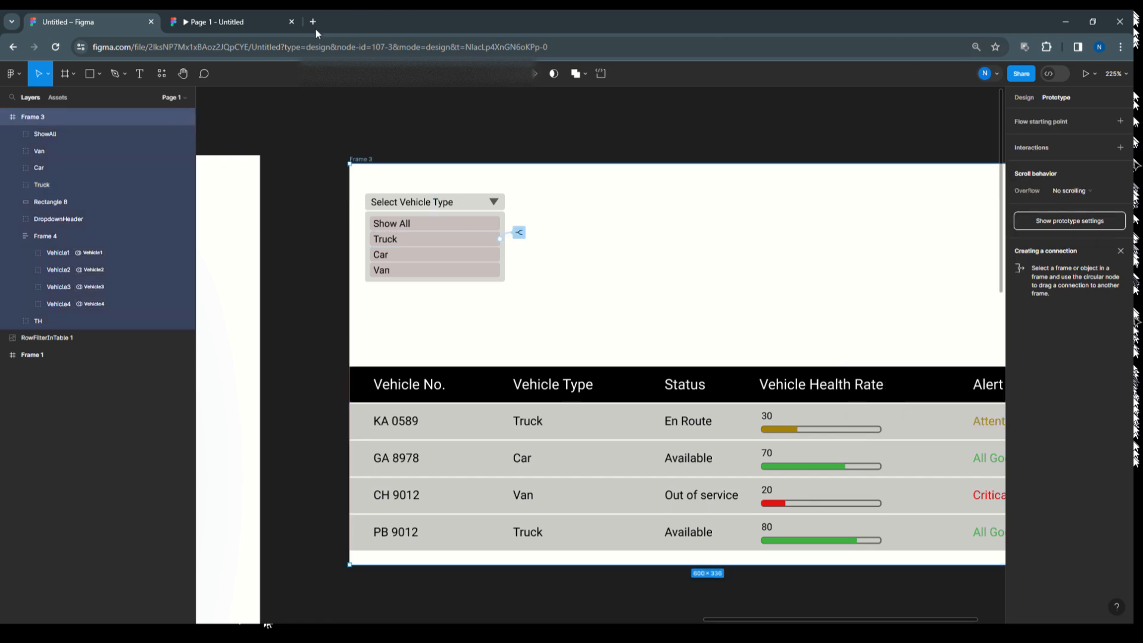
click(292, 21)
click(1089, 77)
click(1078, 100)
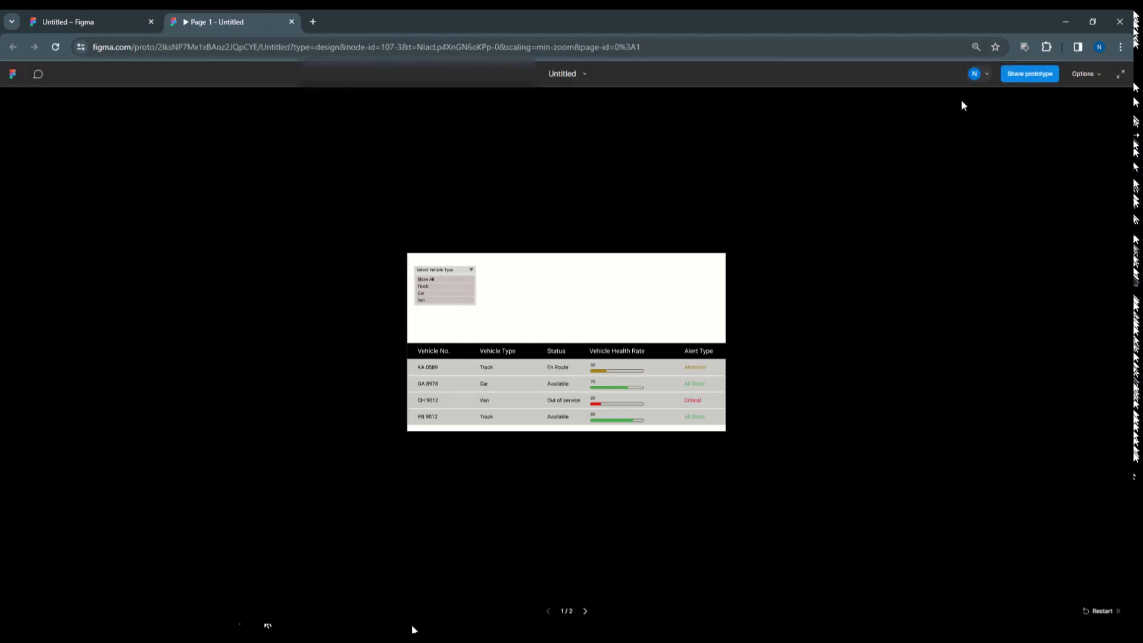
click(1085, 75)
click(1065, 138)
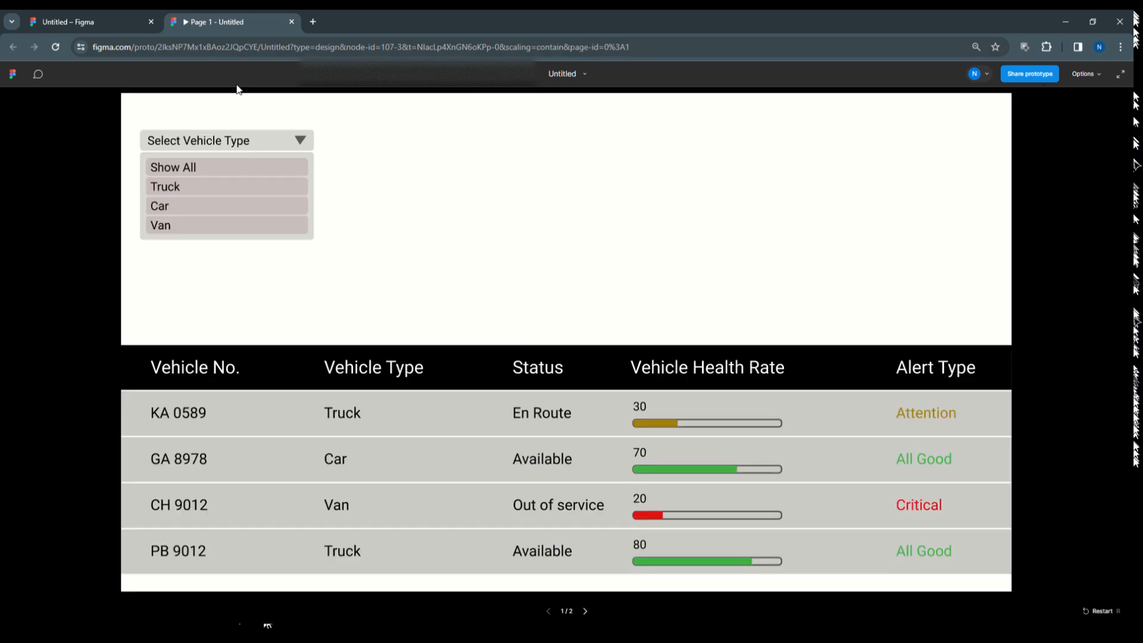
click(184, 190)
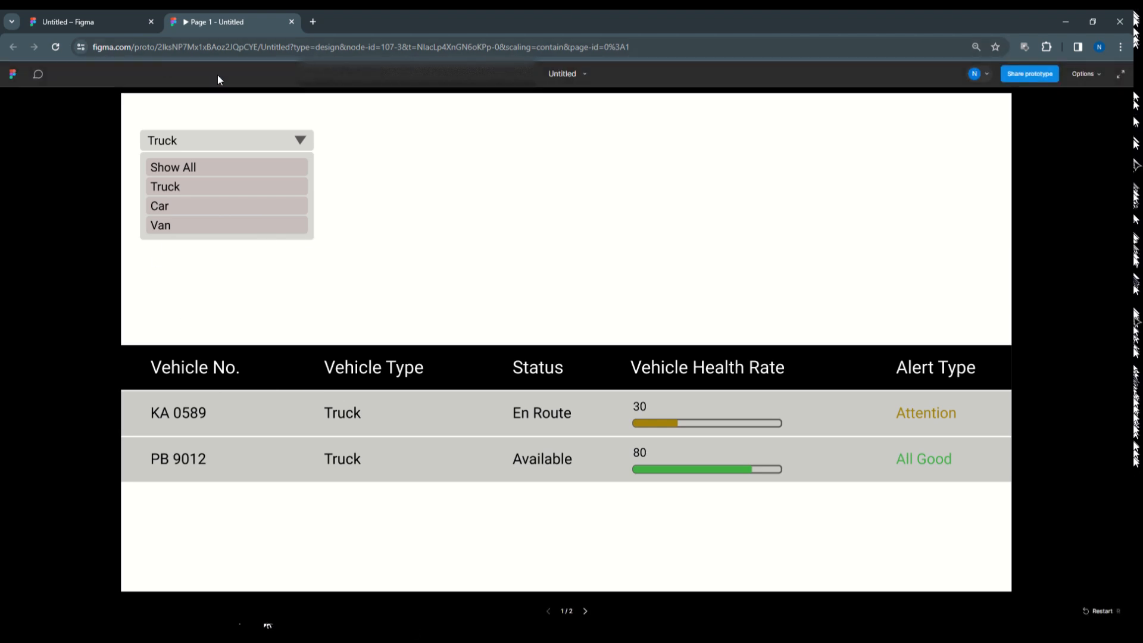
Return to the design file, copy the Truck option's click interaction onto the Car option and open the copied conditional.
click(102, 21)
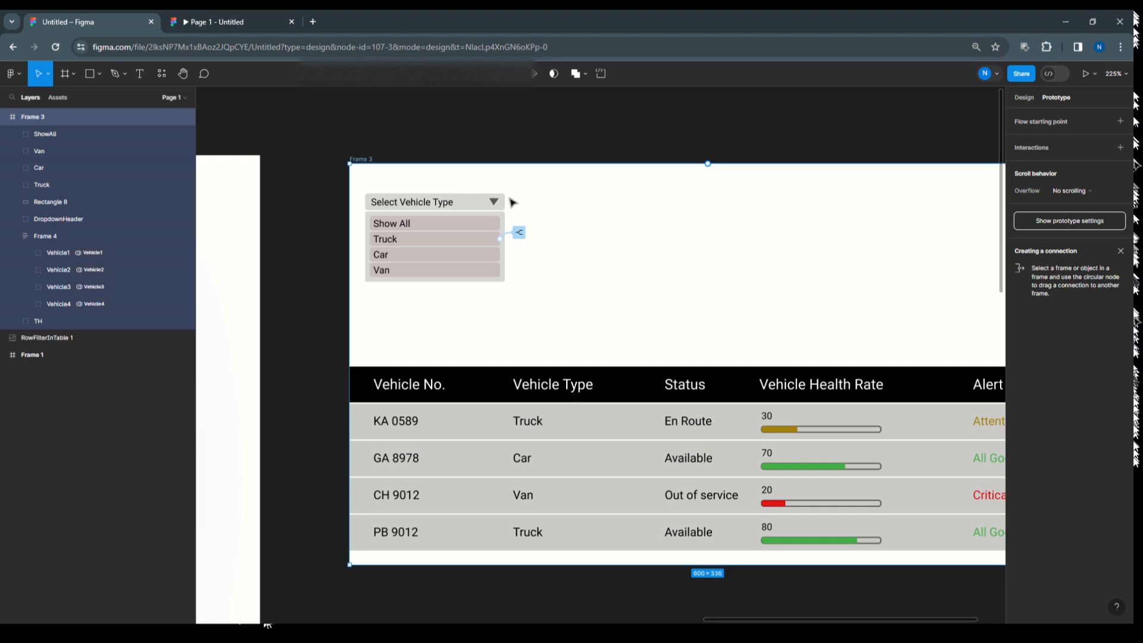
click(460, 239)
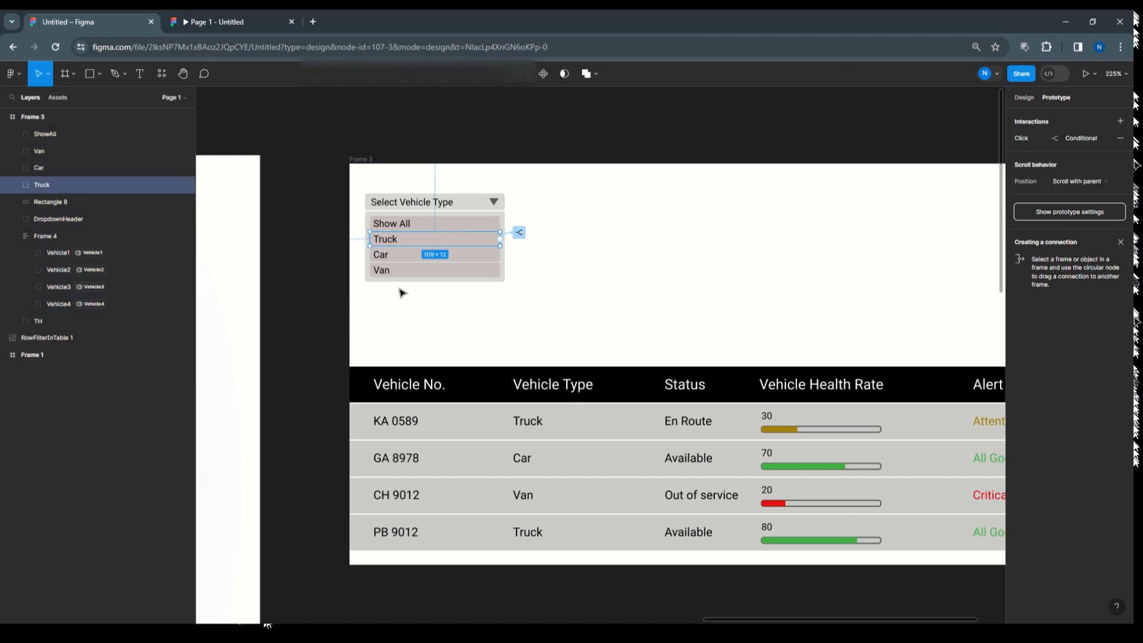
click(1010, 134)
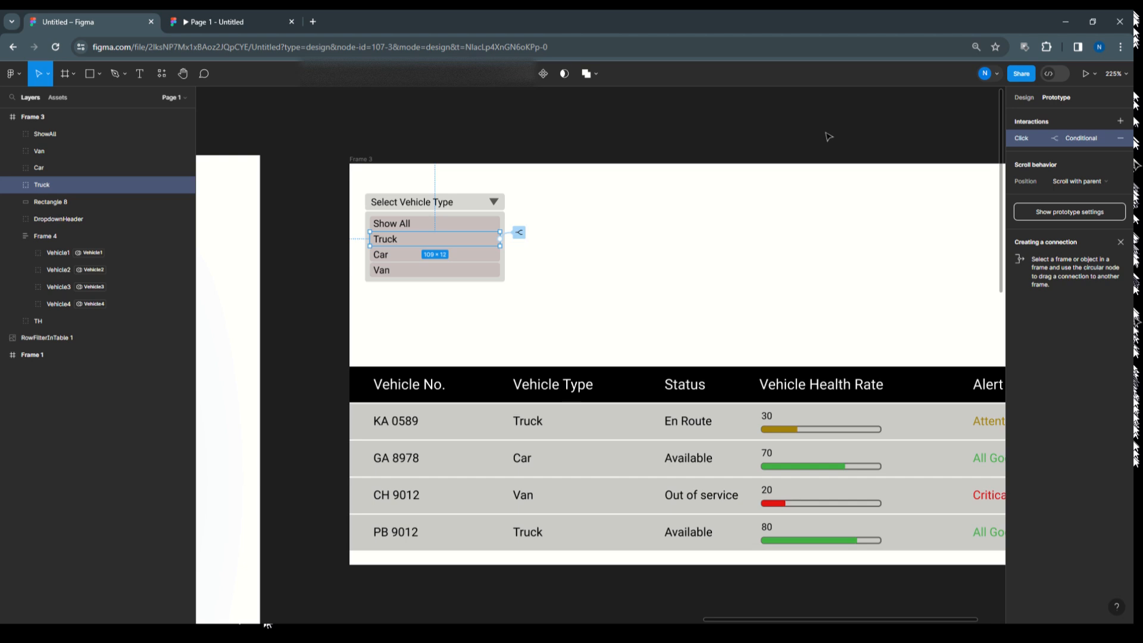
click(409, 256)
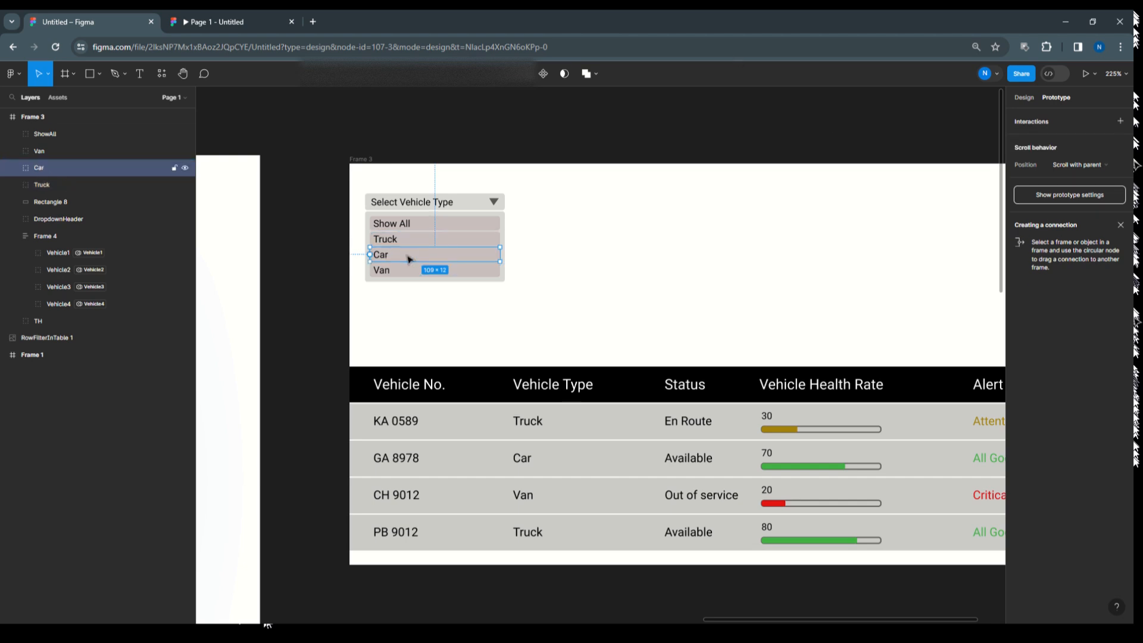
key(ctrl+v)
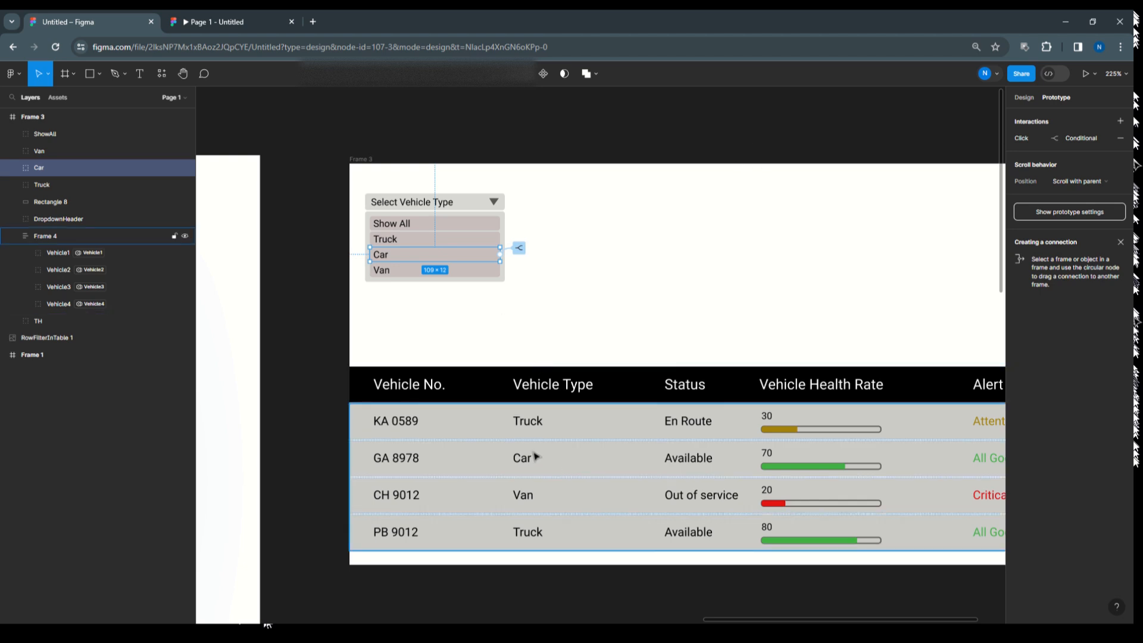
click(1011, 143)
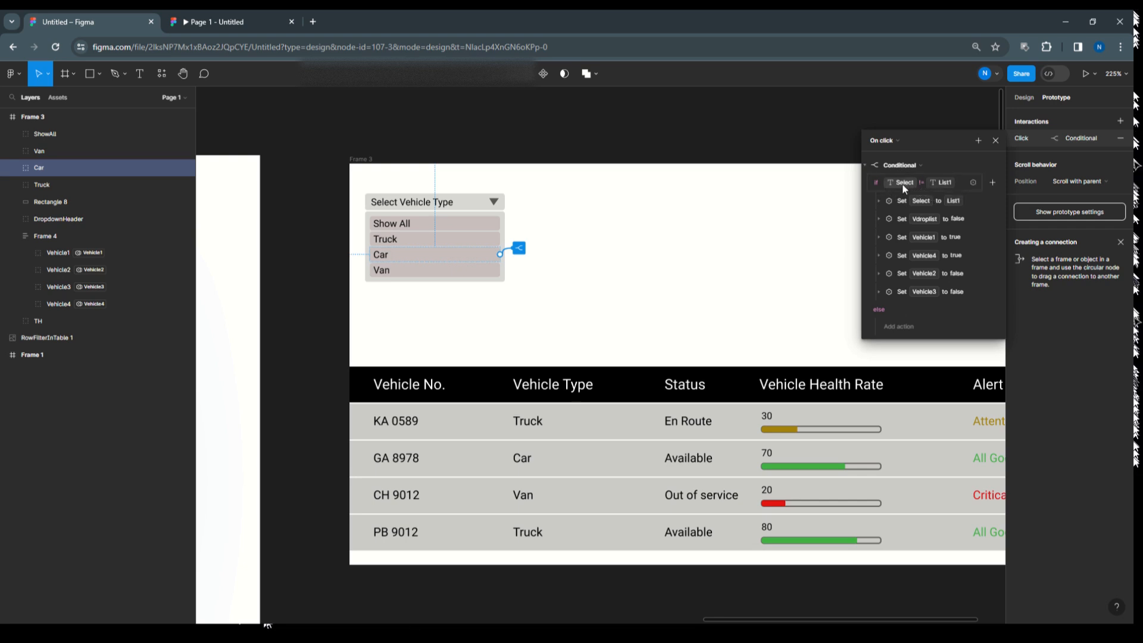
click(945, 184)
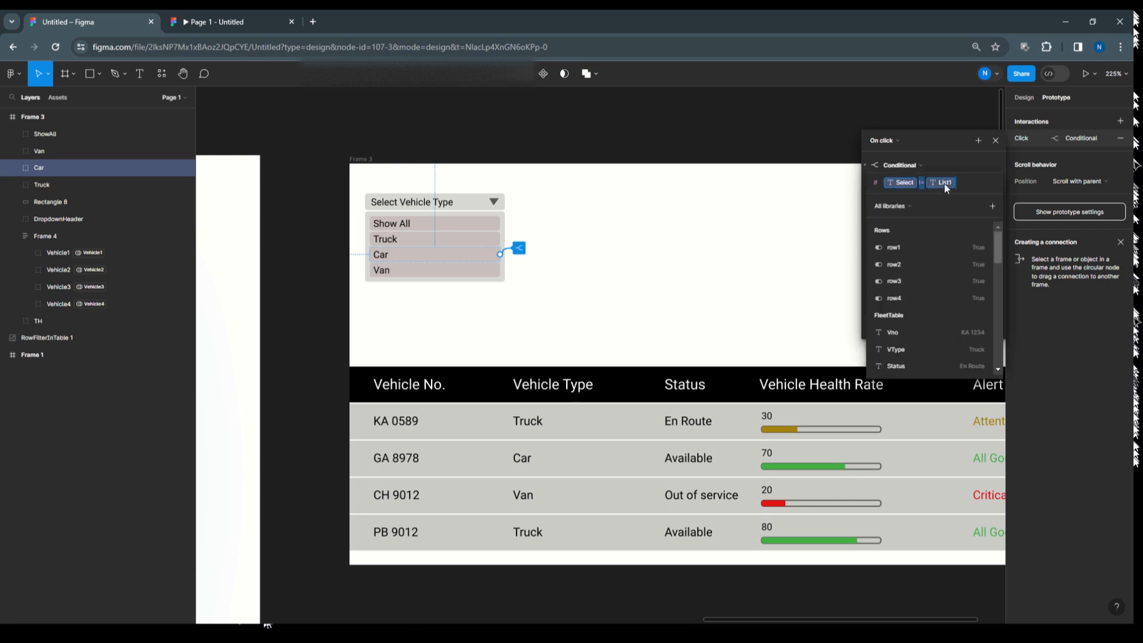
click(943, 182)
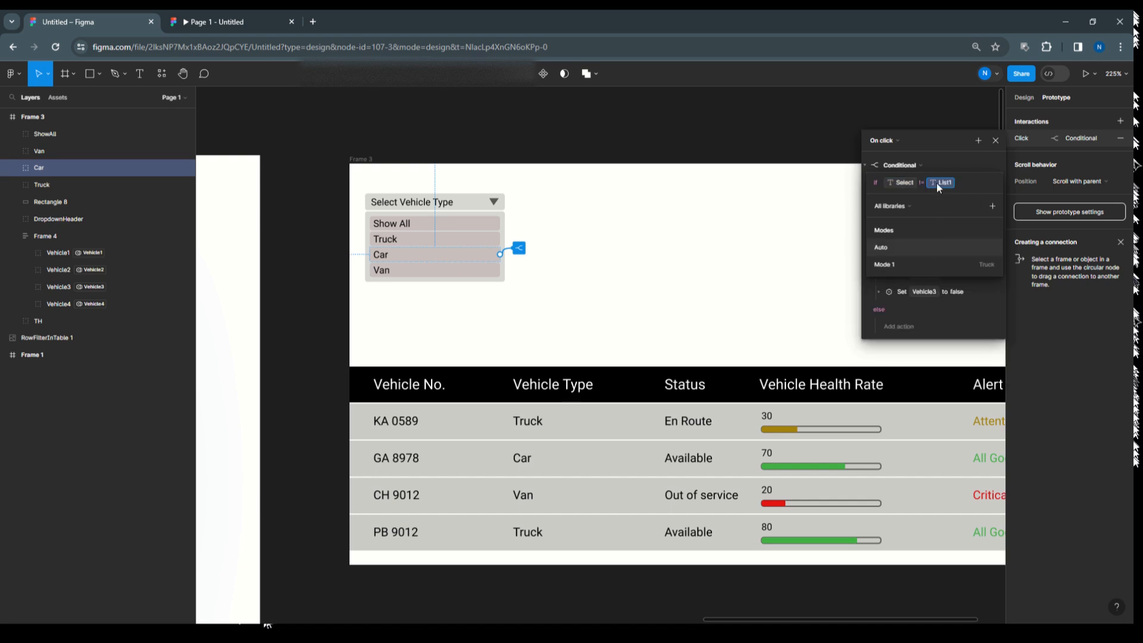
click(959, 185)
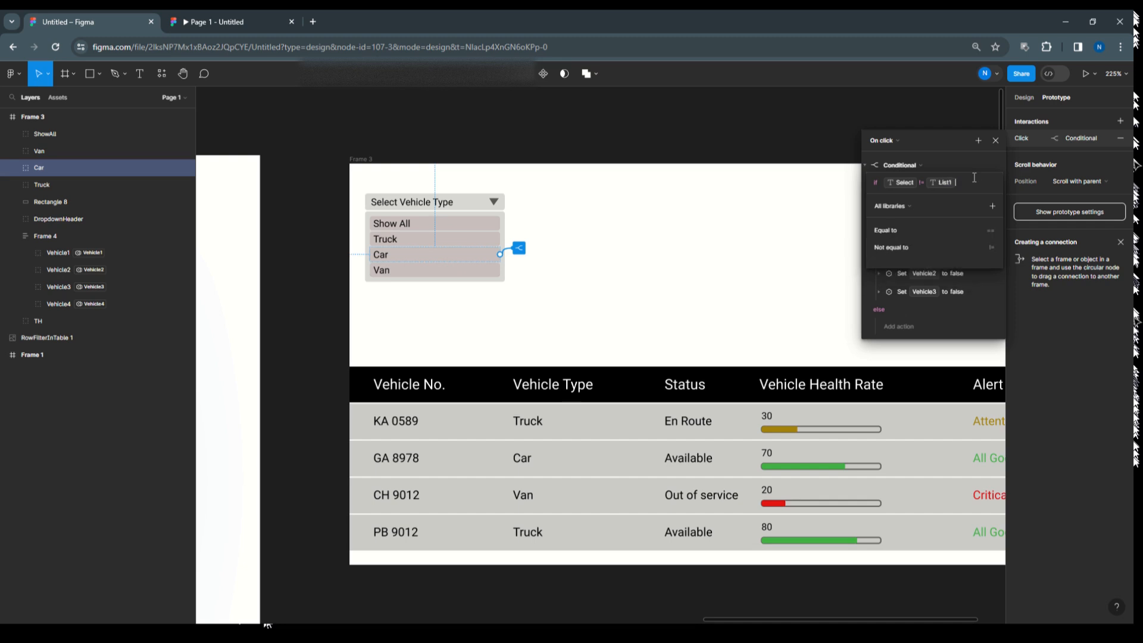
click(941, 184)
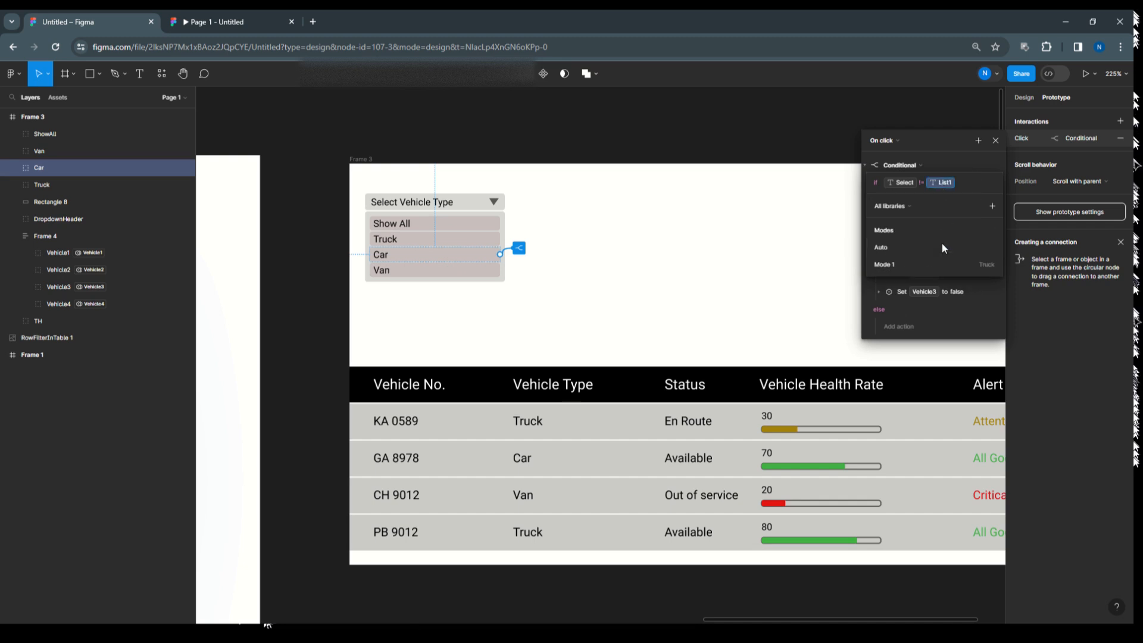
click(957, 165)
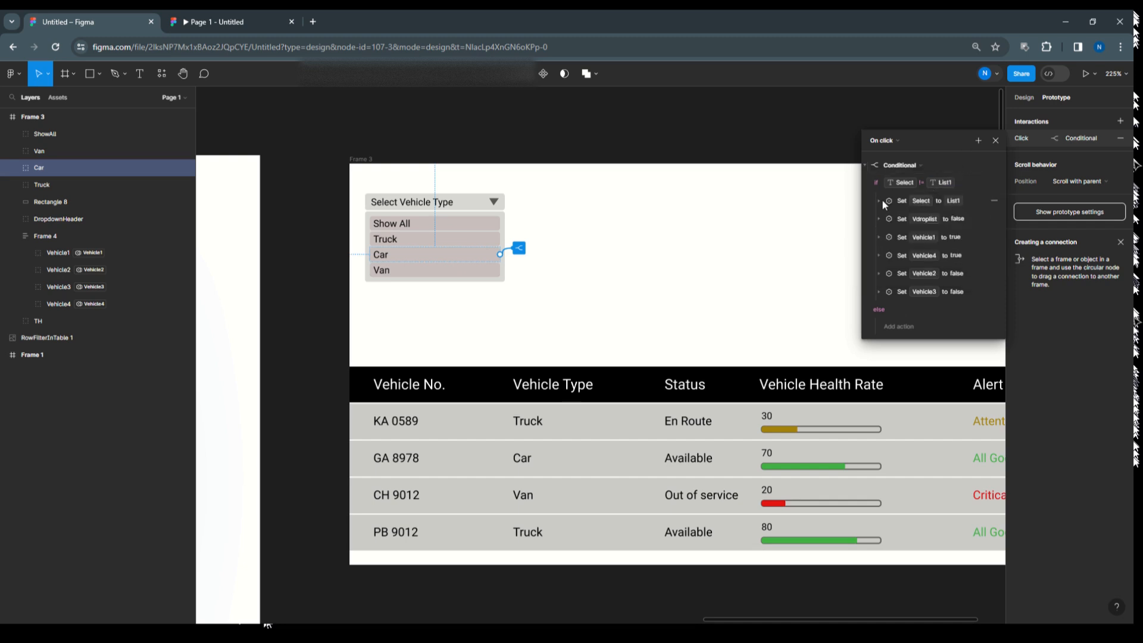
Clear the Select not equal to List1 condition from the Car option's conditional.
click(879, 200)
click(959, 183)
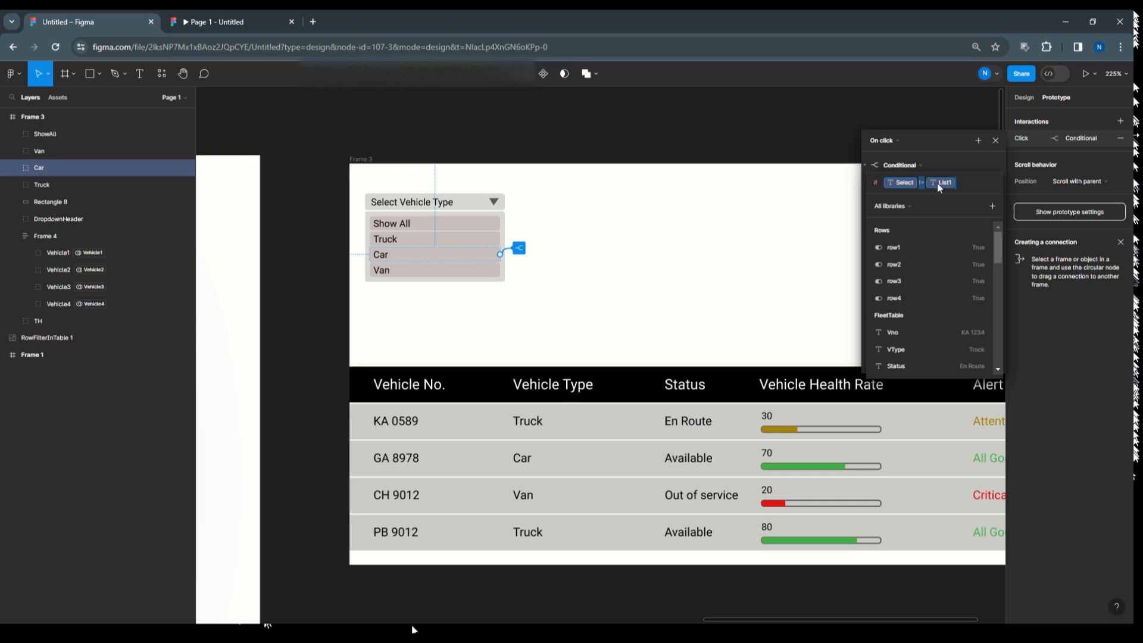
click(920, 184)
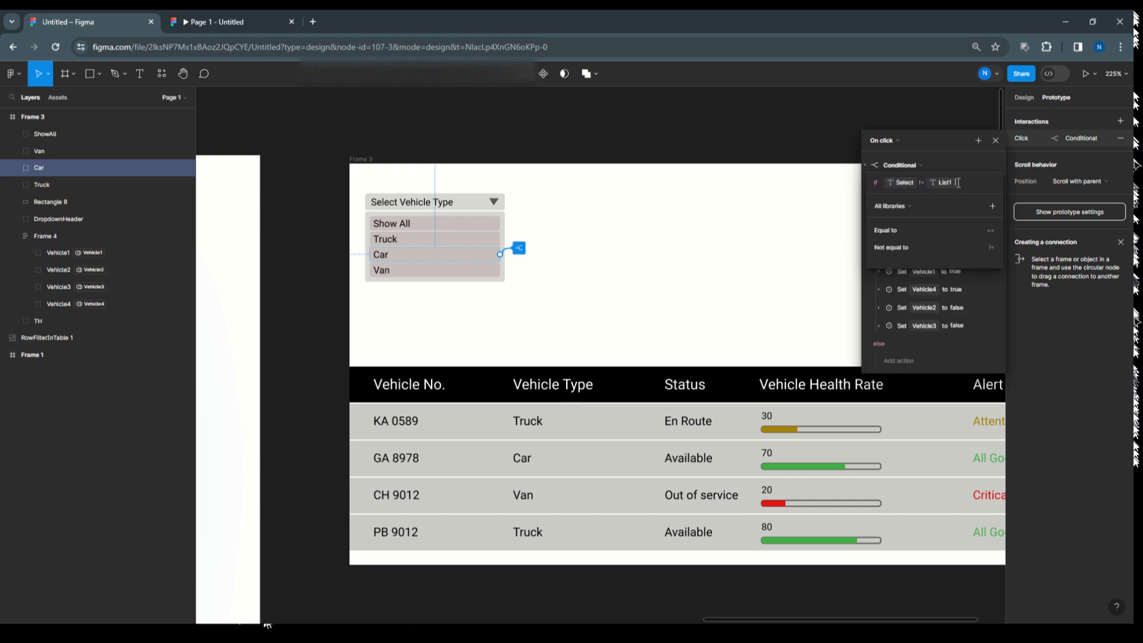
key(BackSpace)
key(BackSpace)
key(BackSpace)
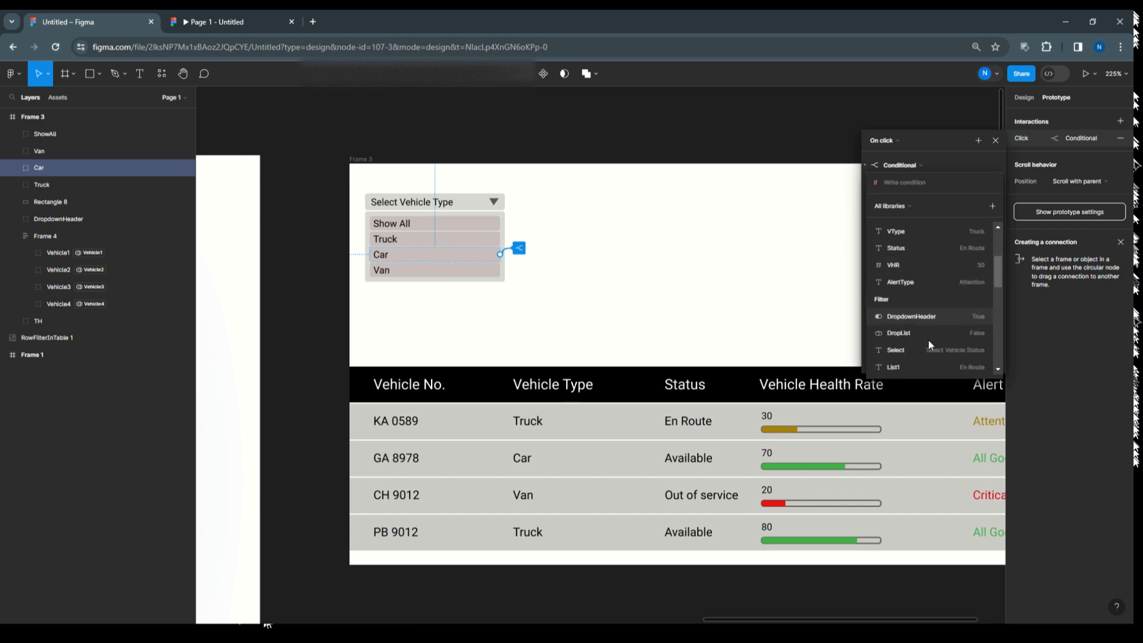
Write the Car option's if condition as Select not equal to List2, using the variables from the VehicleFilter group.
scroll(928, 340, down, 5)
scroll(930, 341, up, 3)
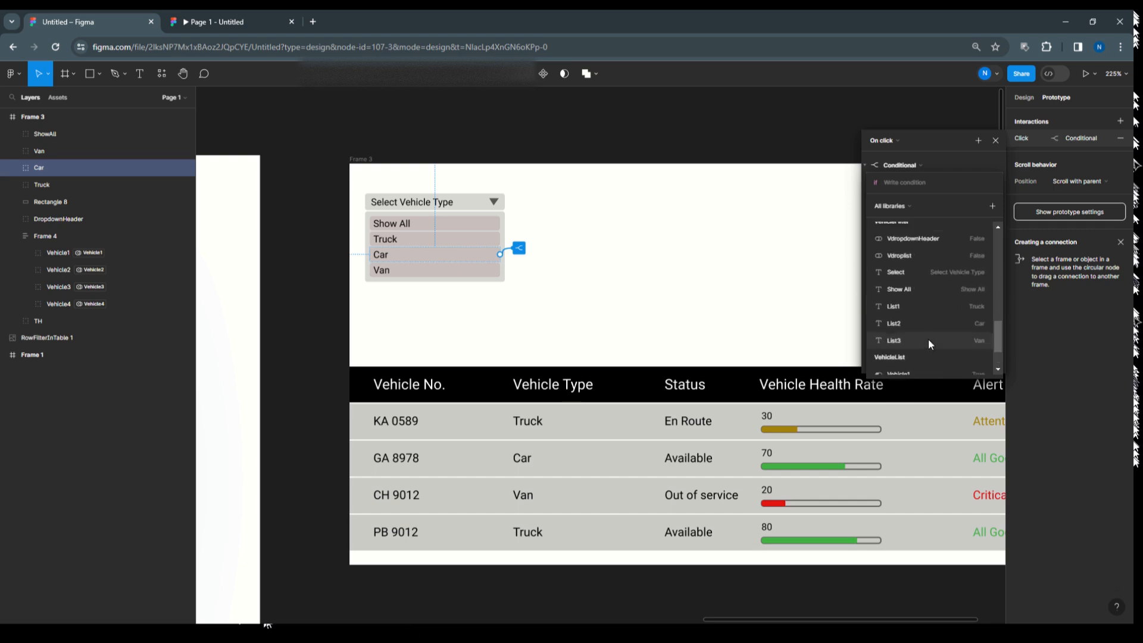
scroll(930, 343, down, 1)
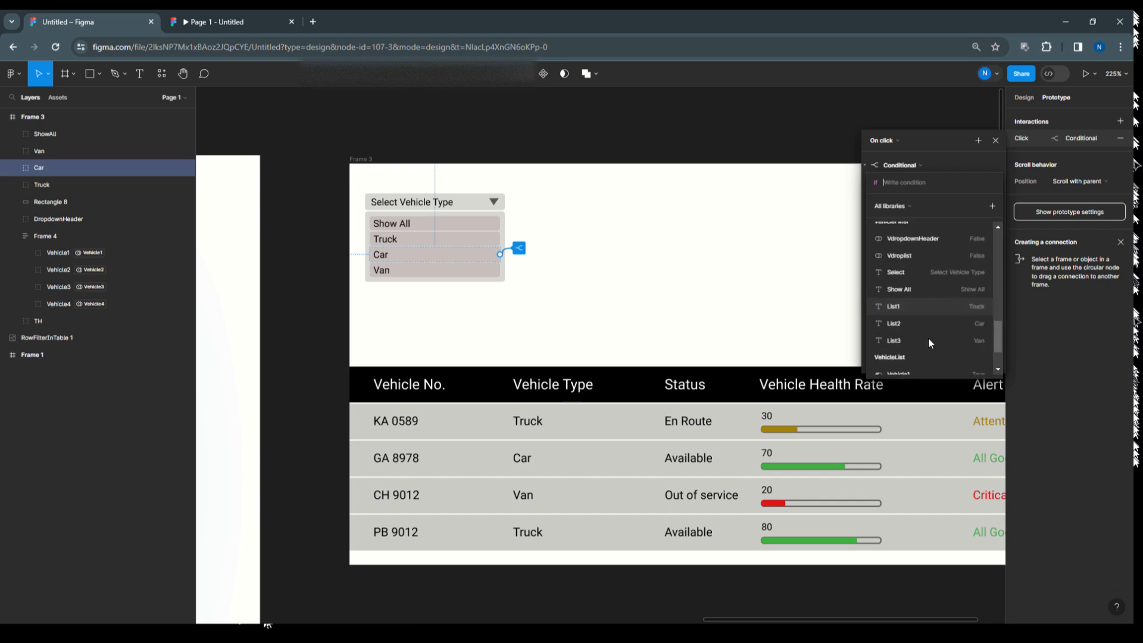
click(915, 274)
click(897, 248)
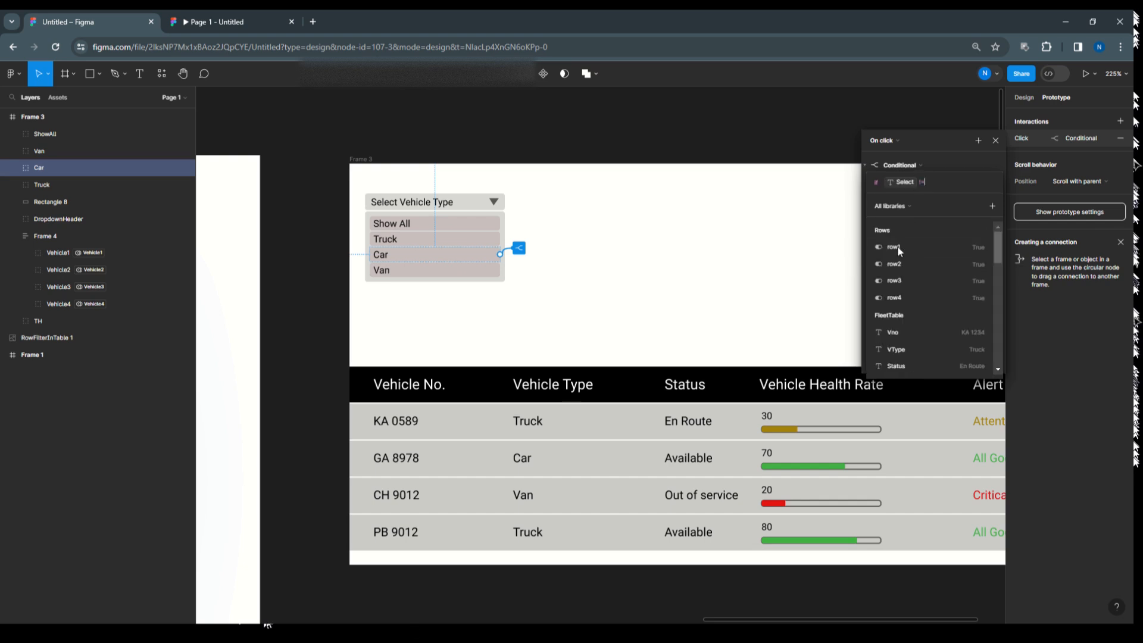
scroll(925, 305, down, 5)
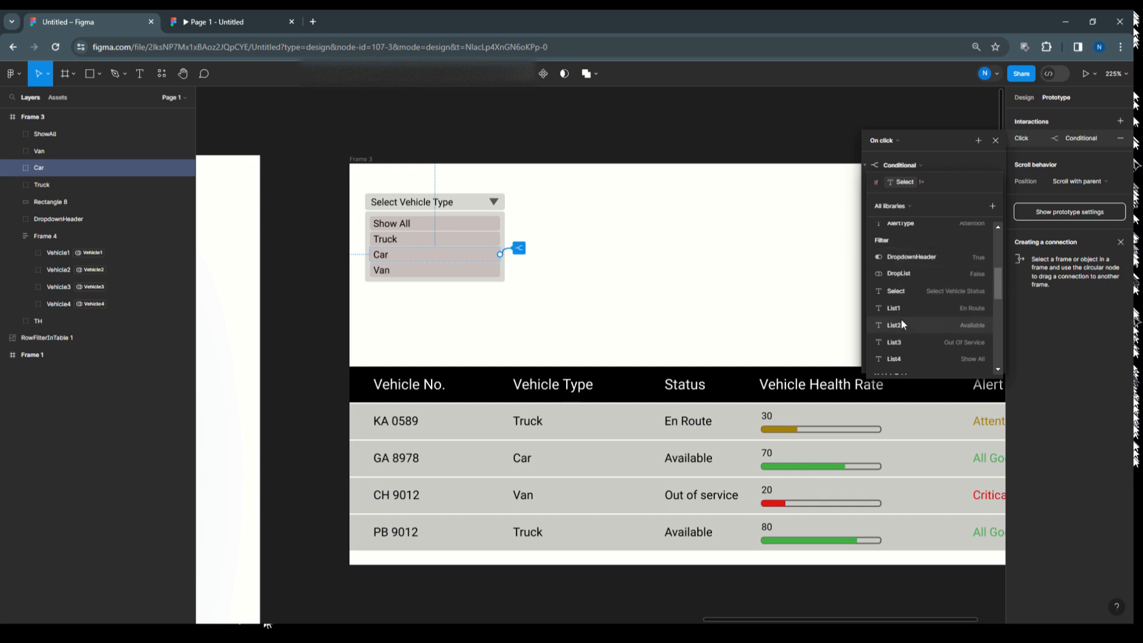
scroll(904, 315, down, 5)
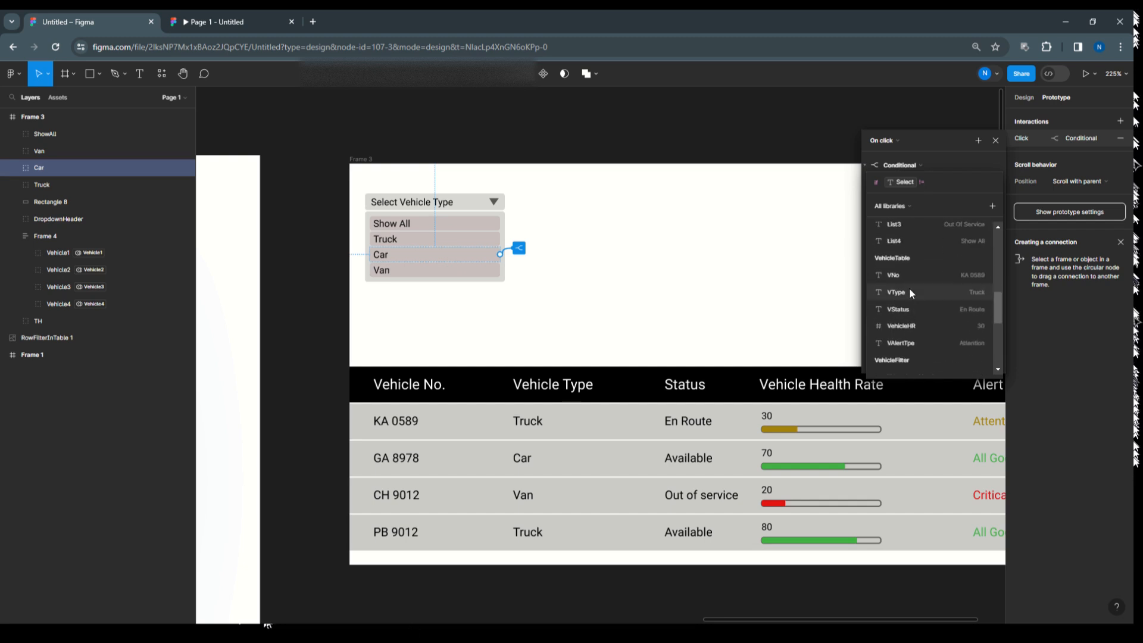
scroll(909, 282, down, 2)
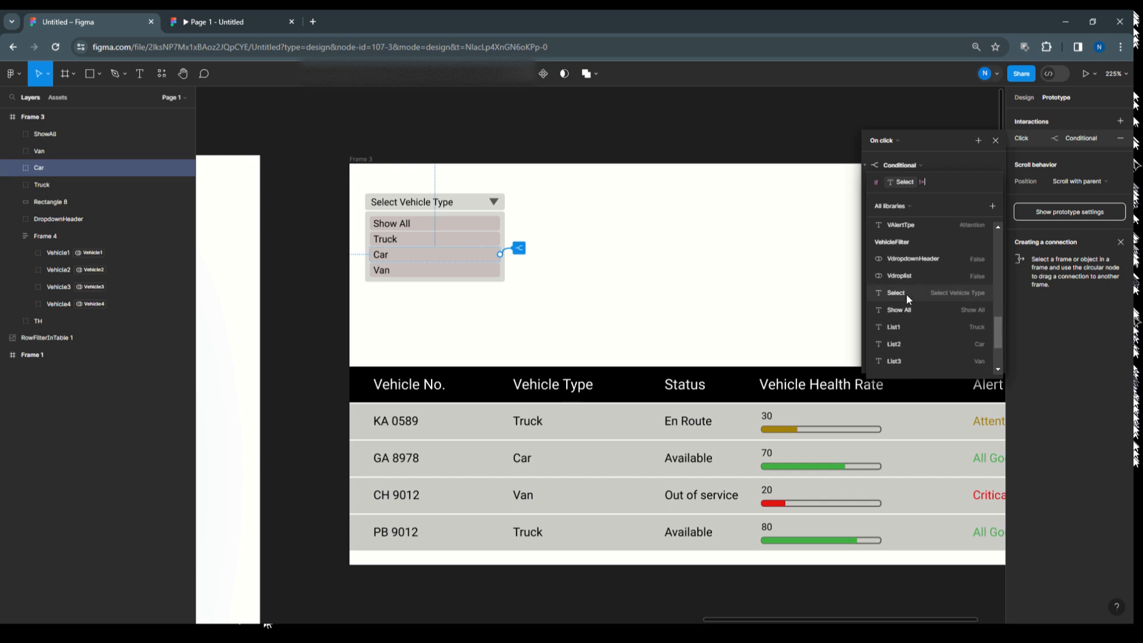
click(909, 344)
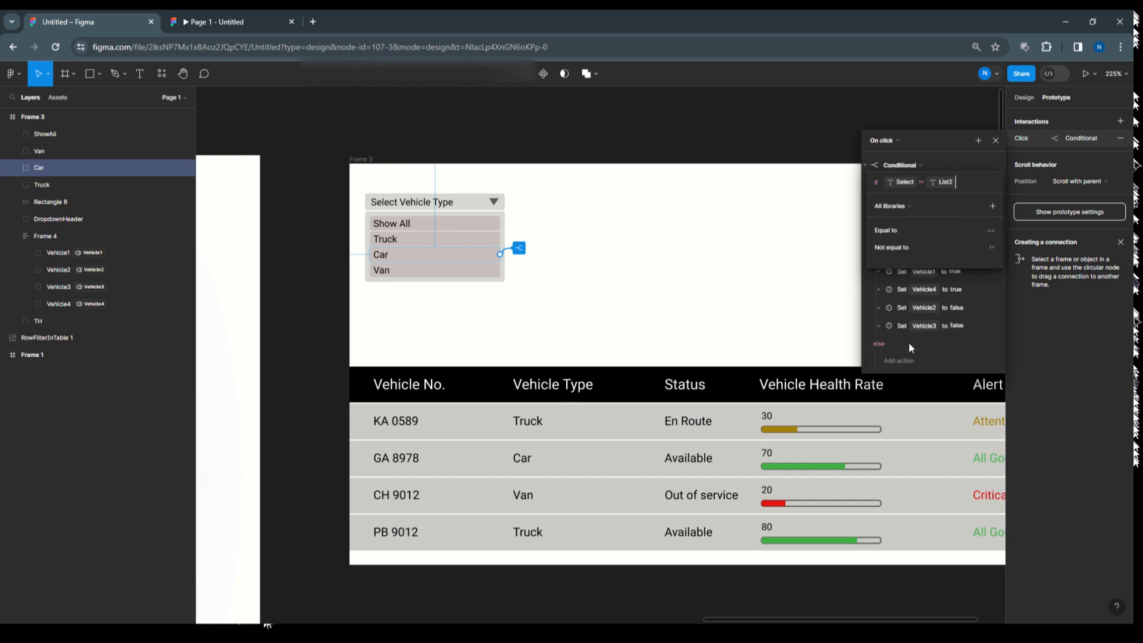
click(948, 159)
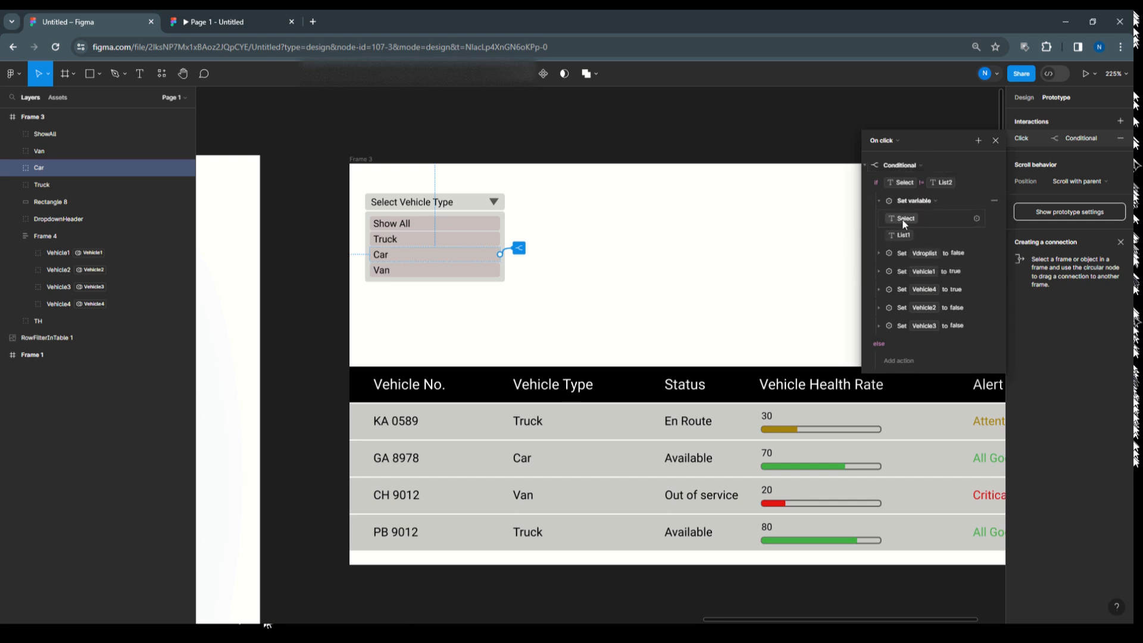
Change the Car option's Set variable action for Select so it assigns VehicleFilter's List2.
click(901, 235)
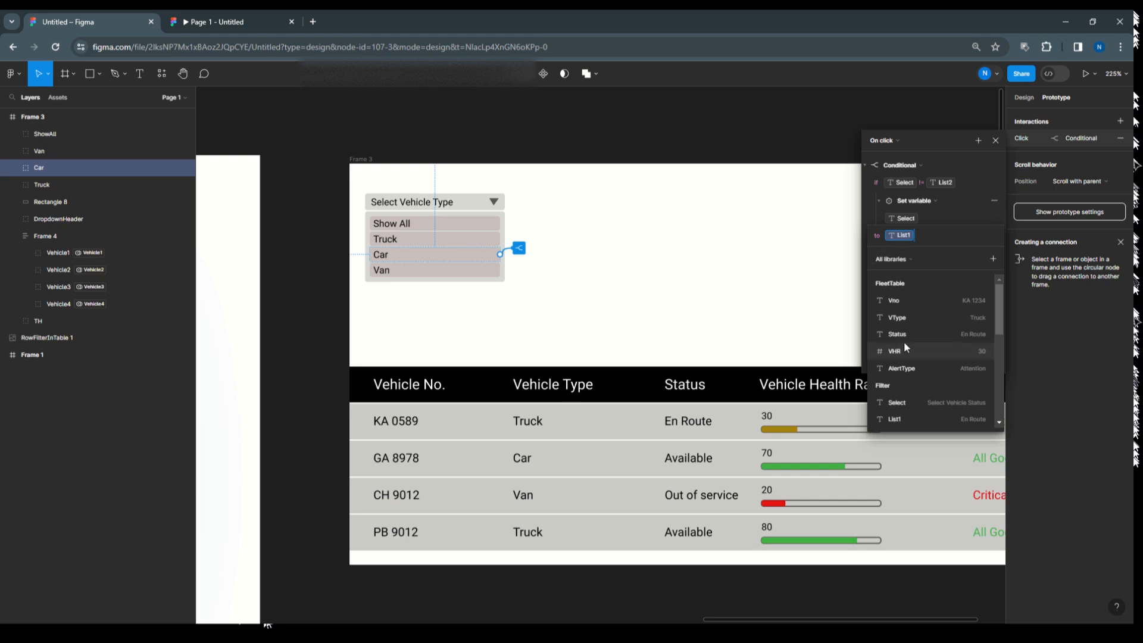
scroll(903, 341, down, 5)
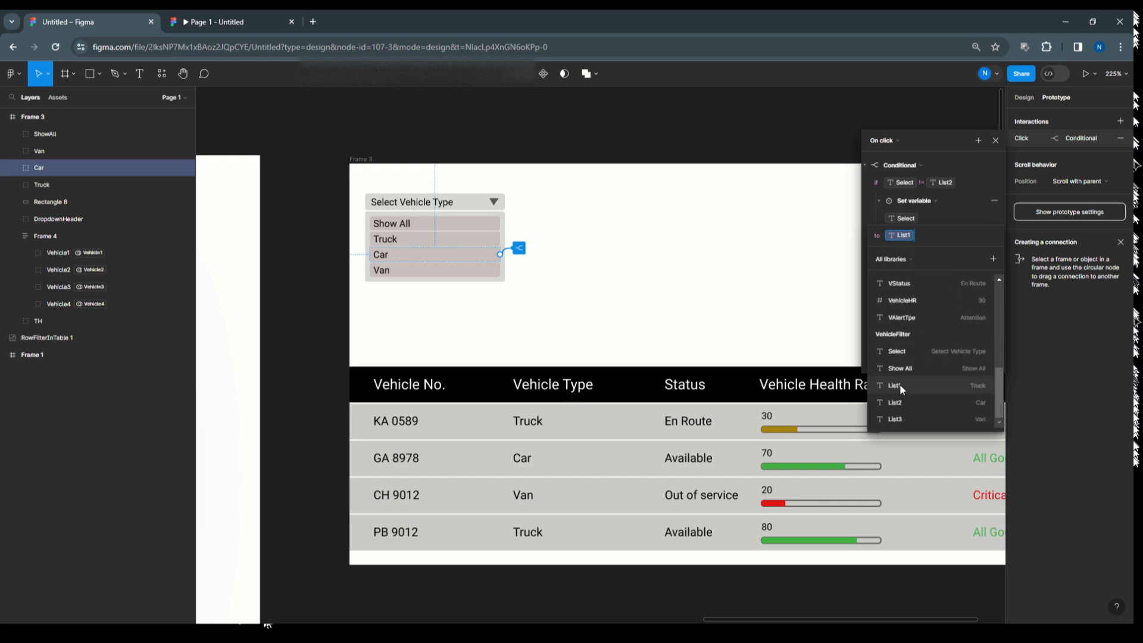
click(902, 402)
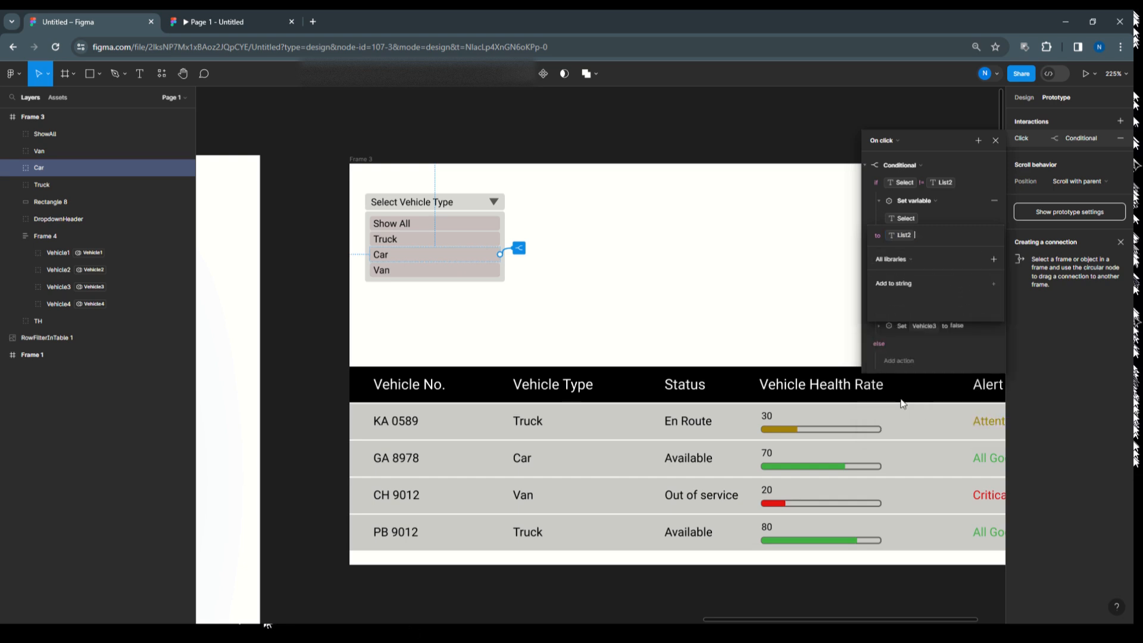
click(943, 212)
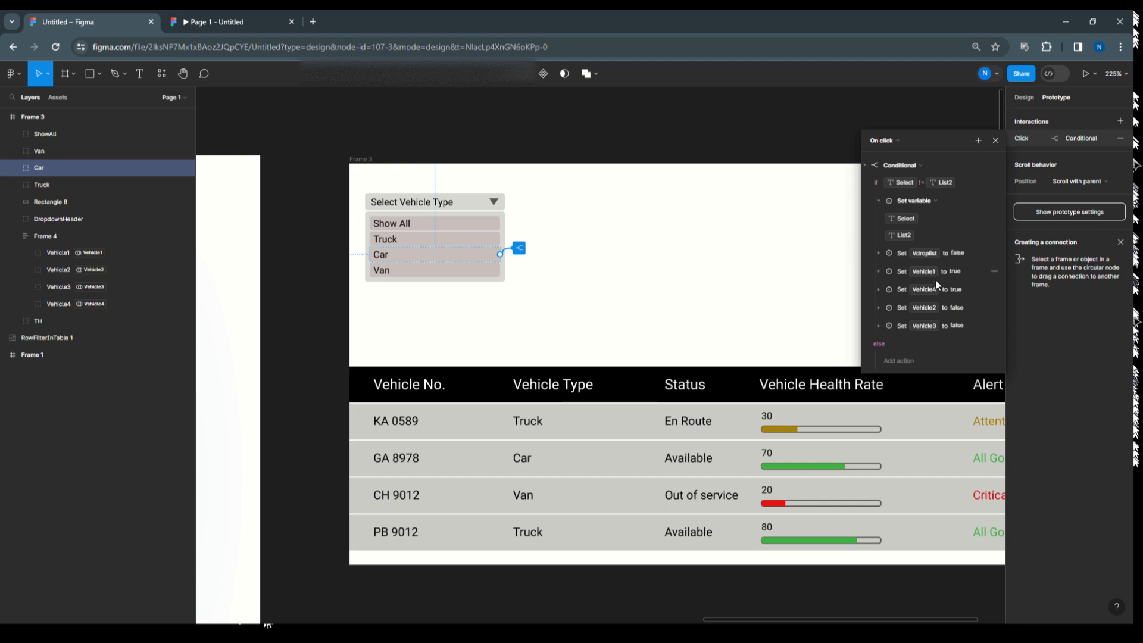
Set Vehicle2 to True in the Car option's if branch.
click(877, 307)
click(901, 345)
text(t)
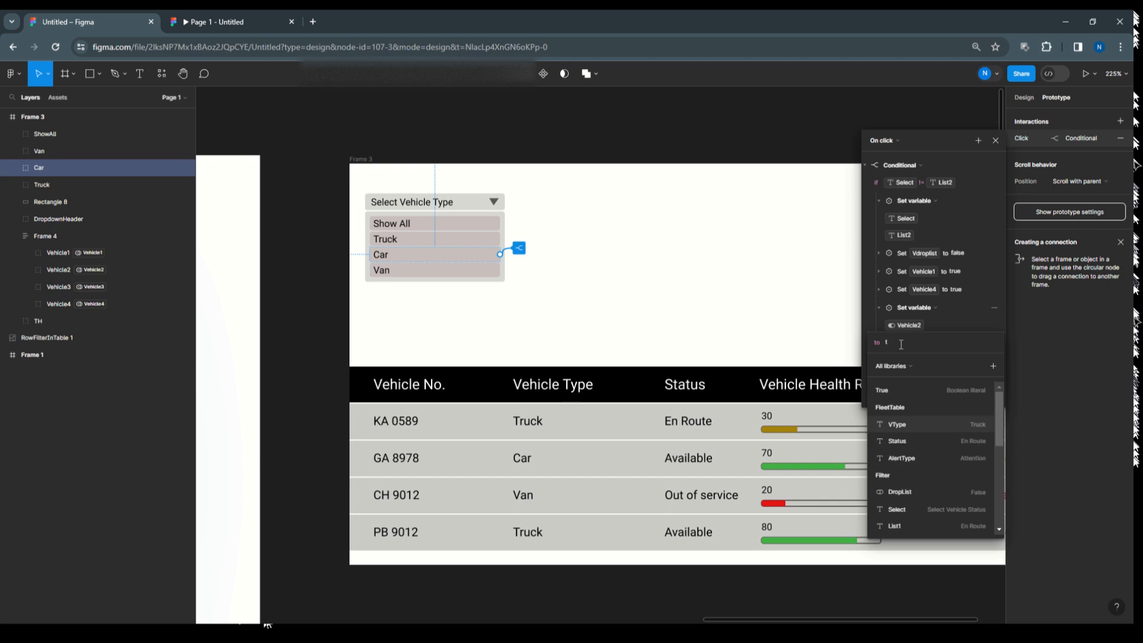
click(887, 385)
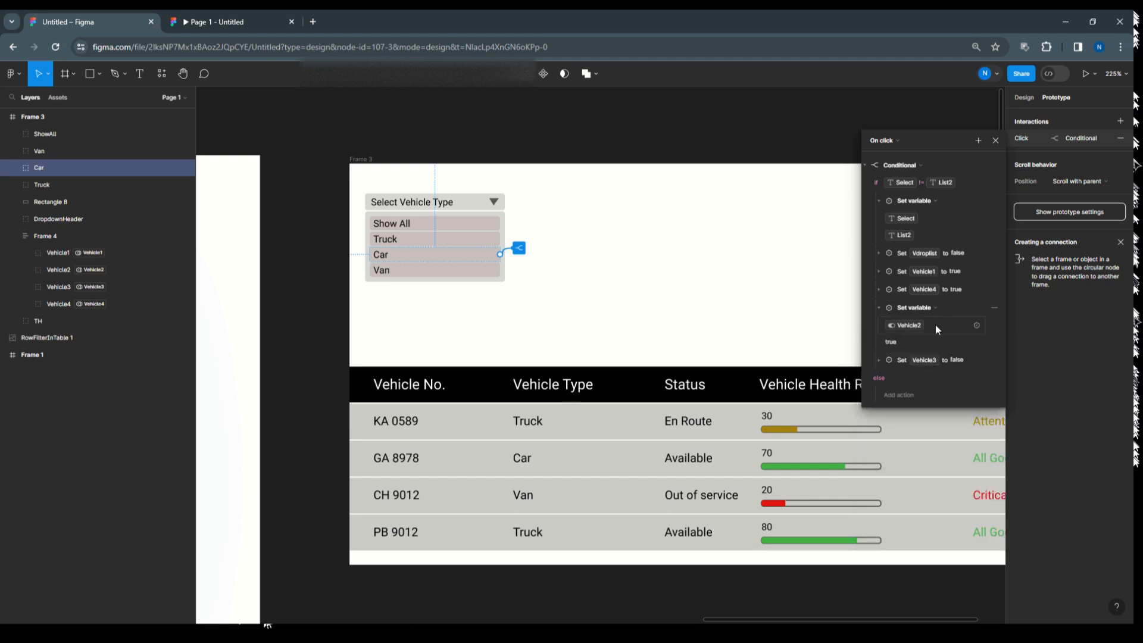
Set Vehicle4 to False in the Car option's if branch.
click(879, 289)
click(905, 327)
text(False)
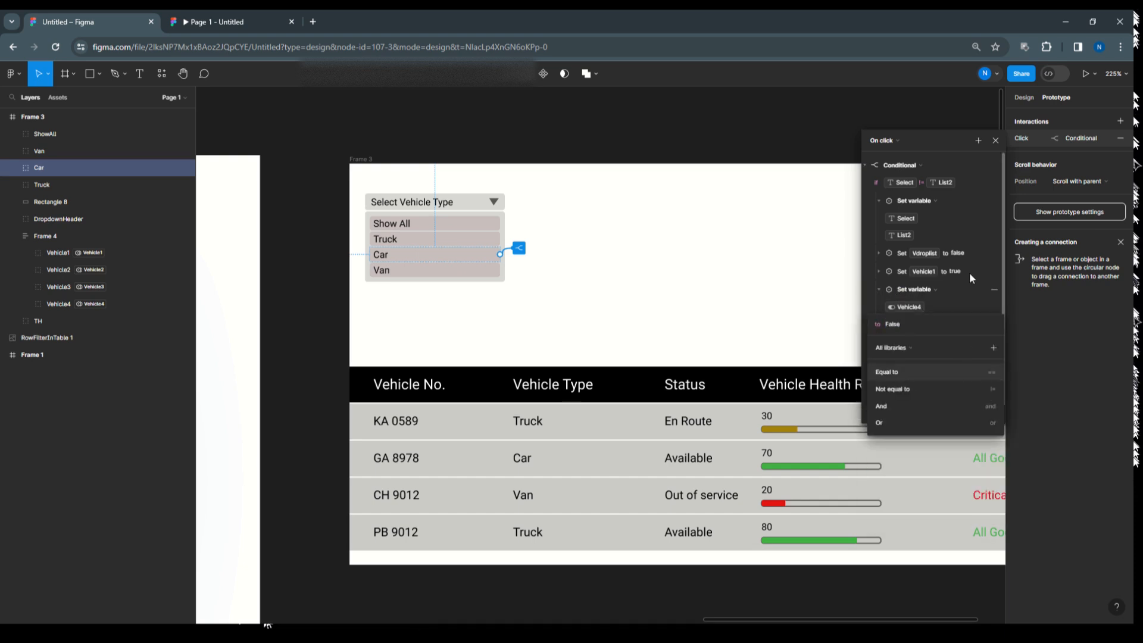
click(878, 271)
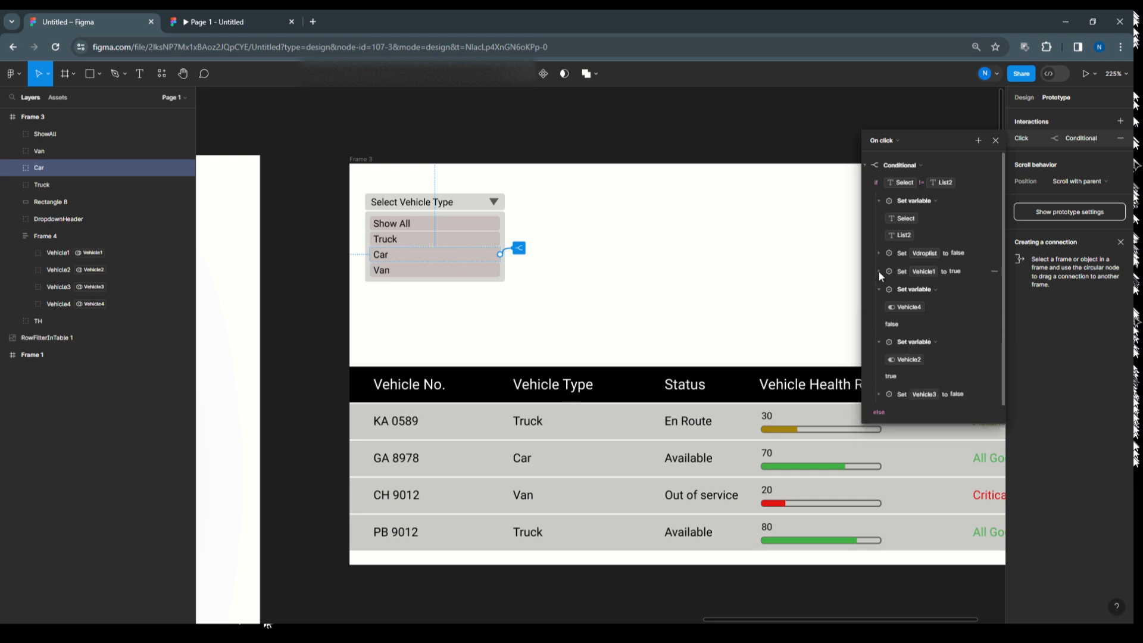
Set Vehicle1 to False in the Car option's if branch and close the interaction settings.
click(879, 271)
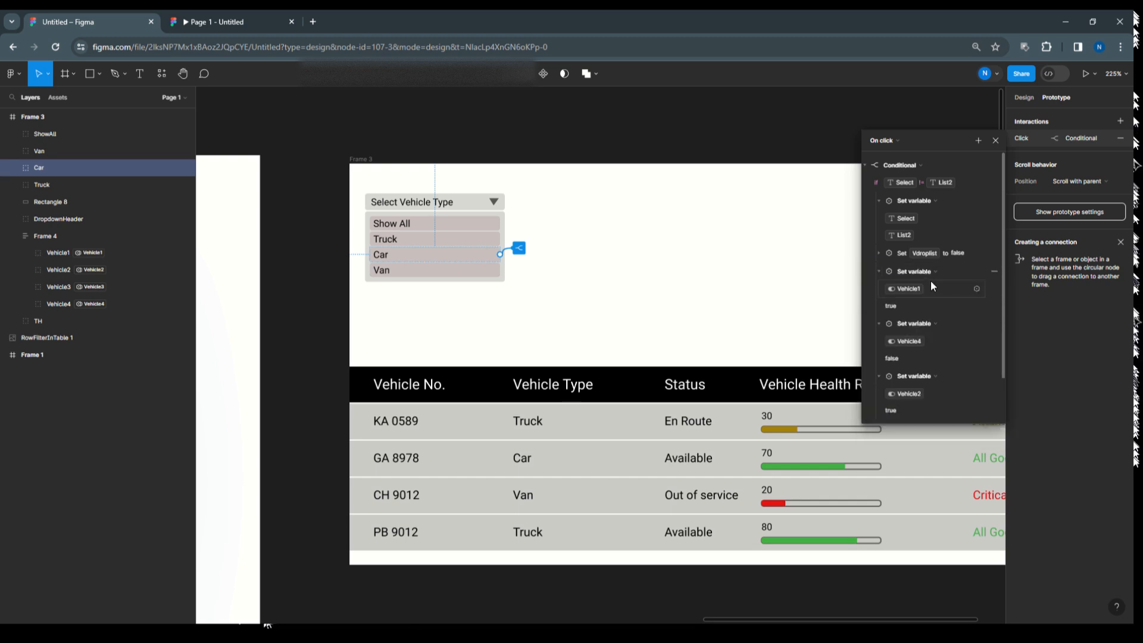
click(902, 303)
text(False)
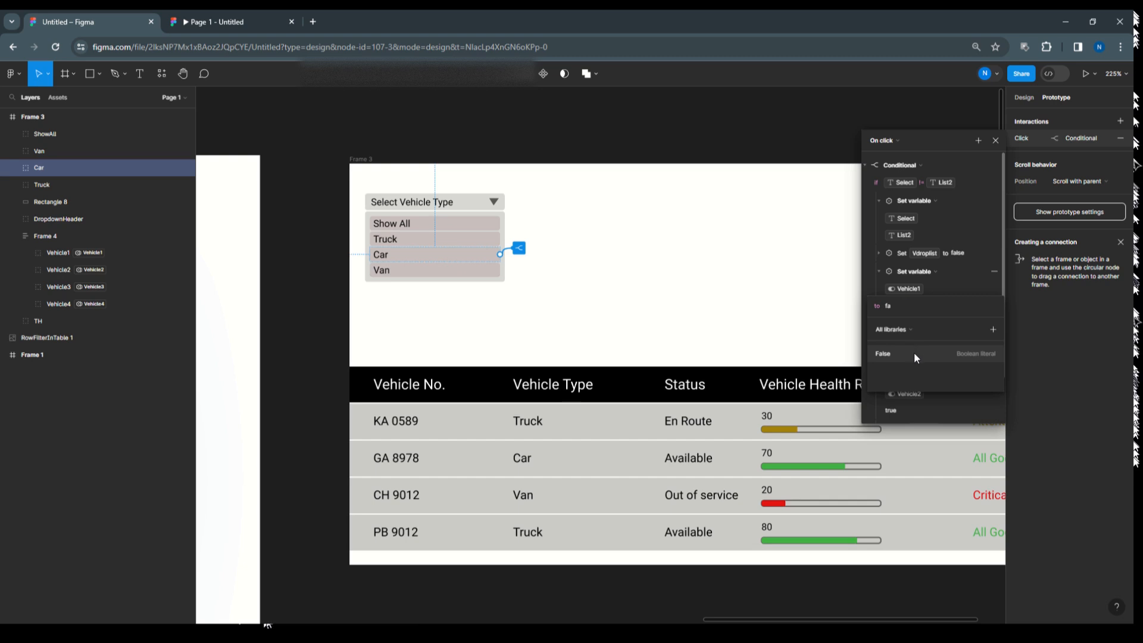
click(979, 167)
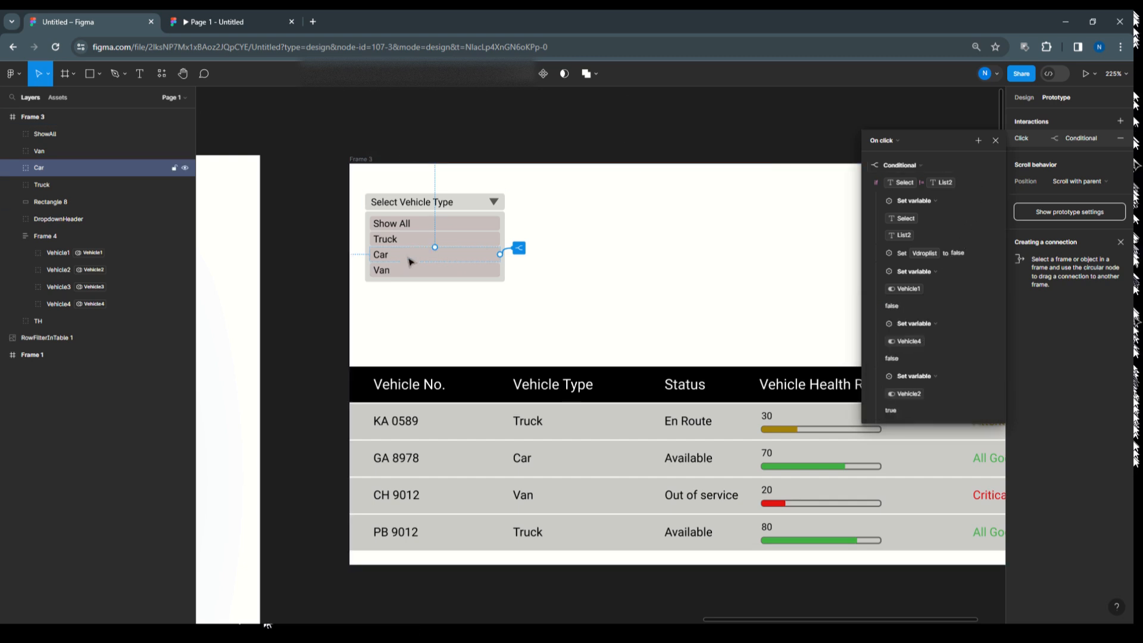
click(993, 143)
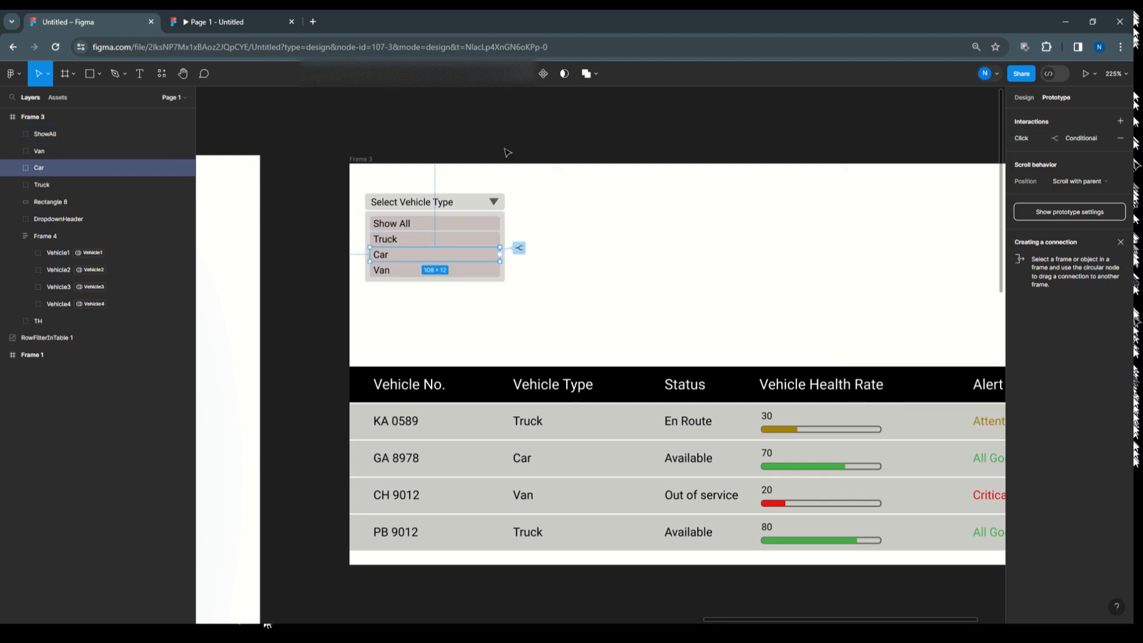
Paste the copied Truck click interaction onto the Van option and open its conditional.
click(391, 271)
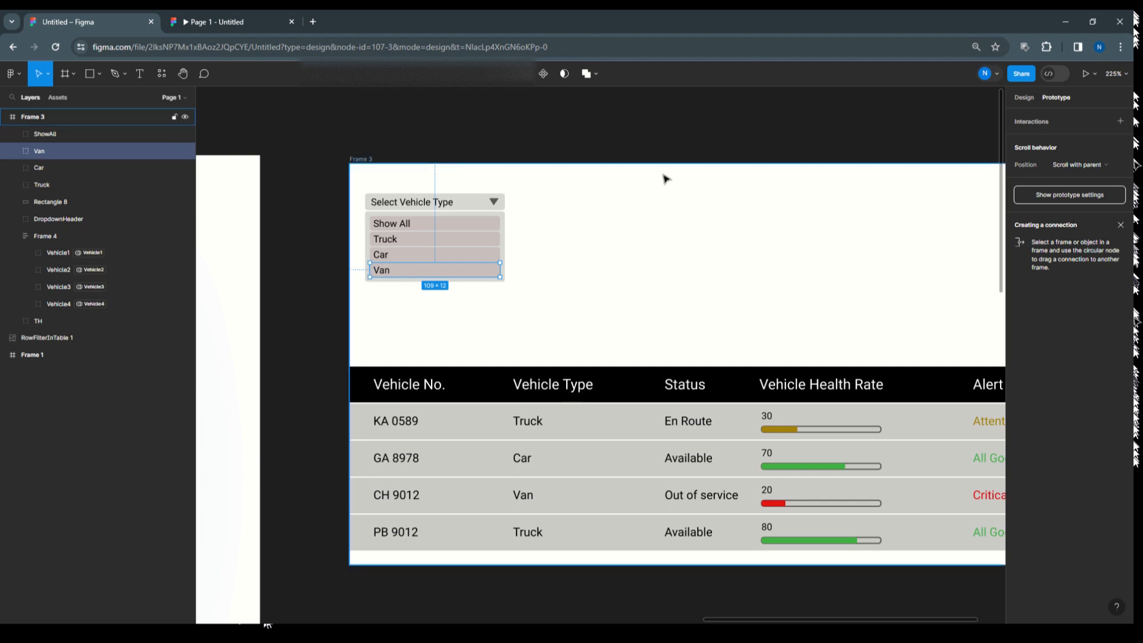
key(ctrl+v)
click(1015, 138)
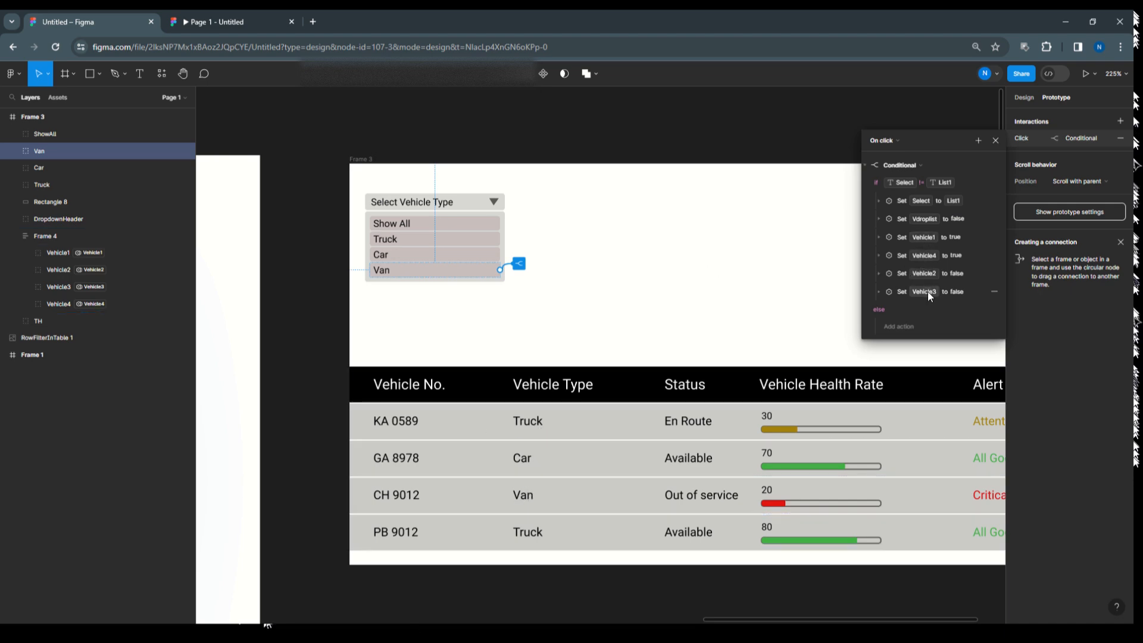
Set Vehicle3 to True in the Van option's if branch, leaving the action type as Set variable.
click(879, 292)
click(896, 326)
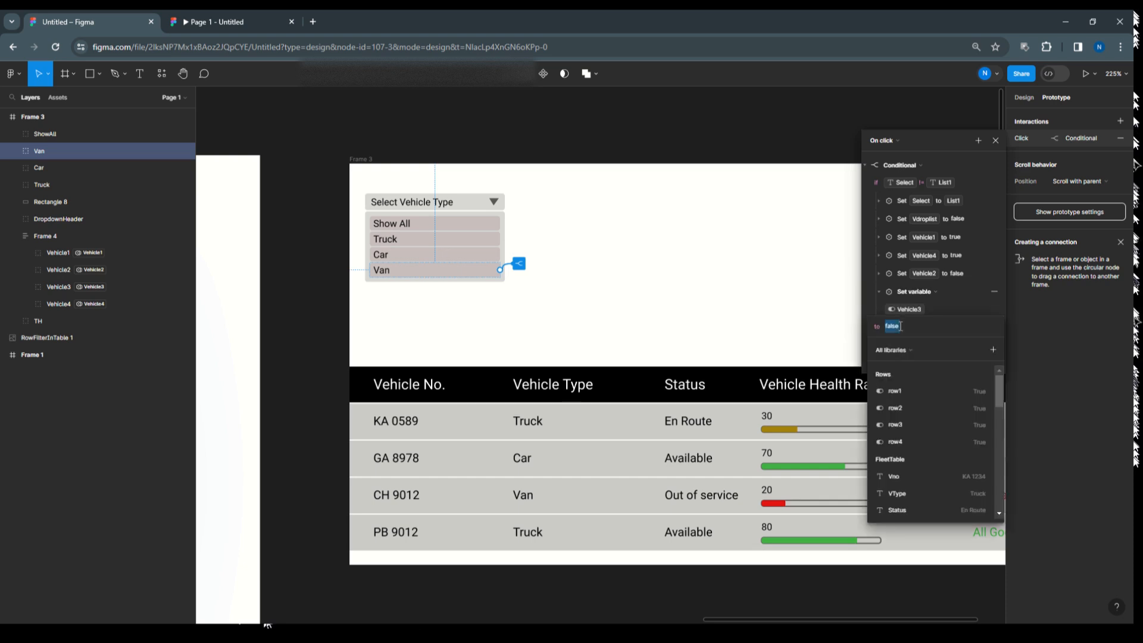
text(True)
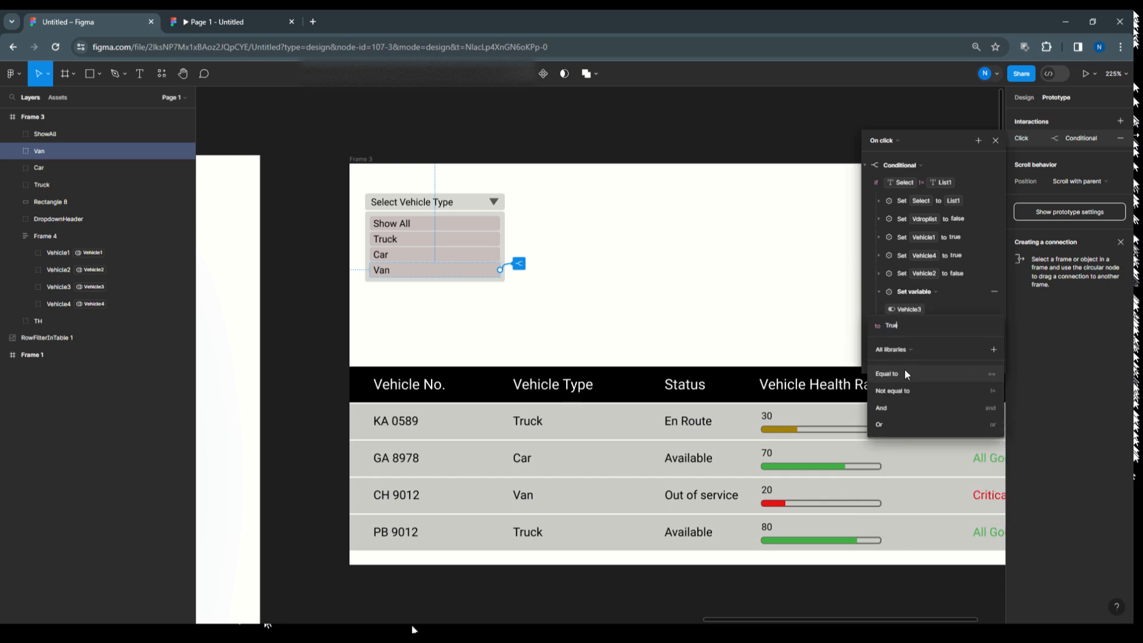
key(Return)
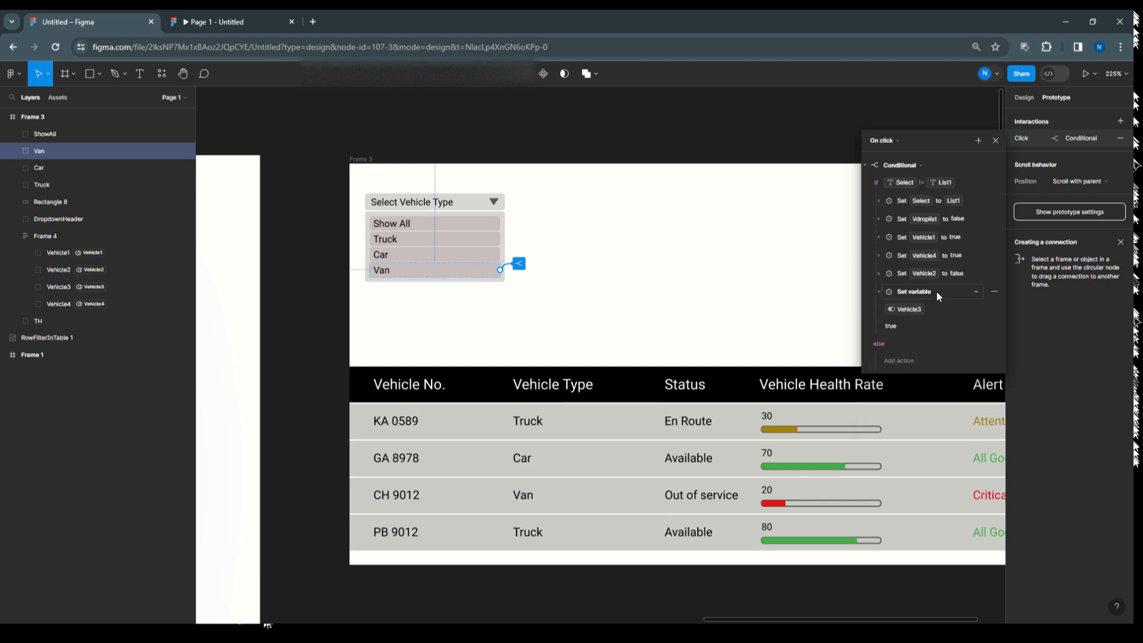
click(946, 292)
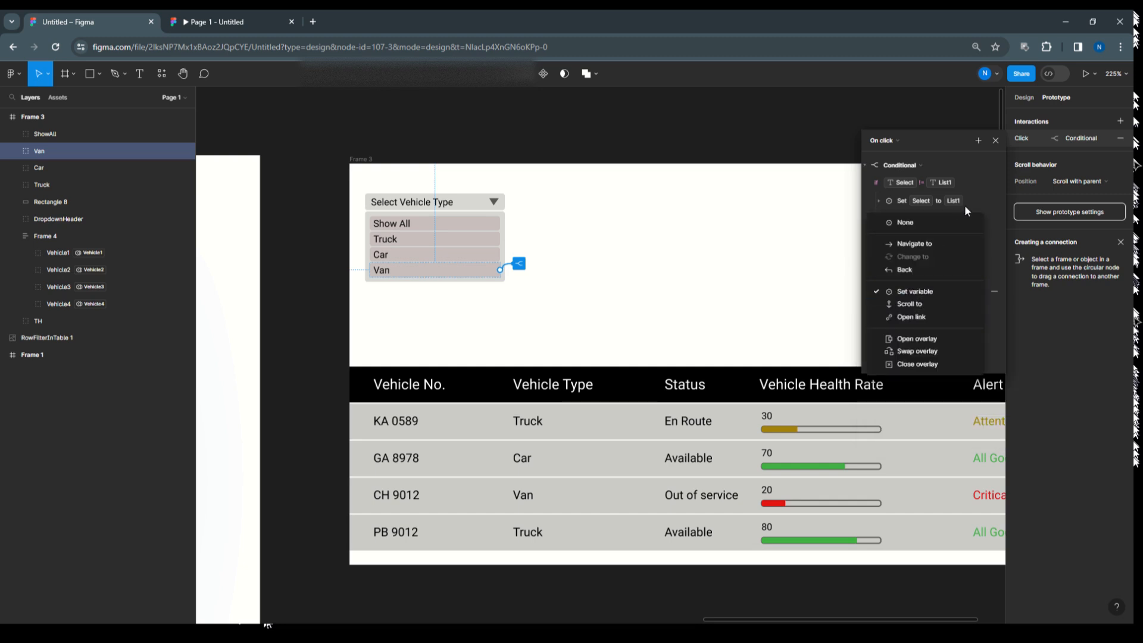
click(986, 187)
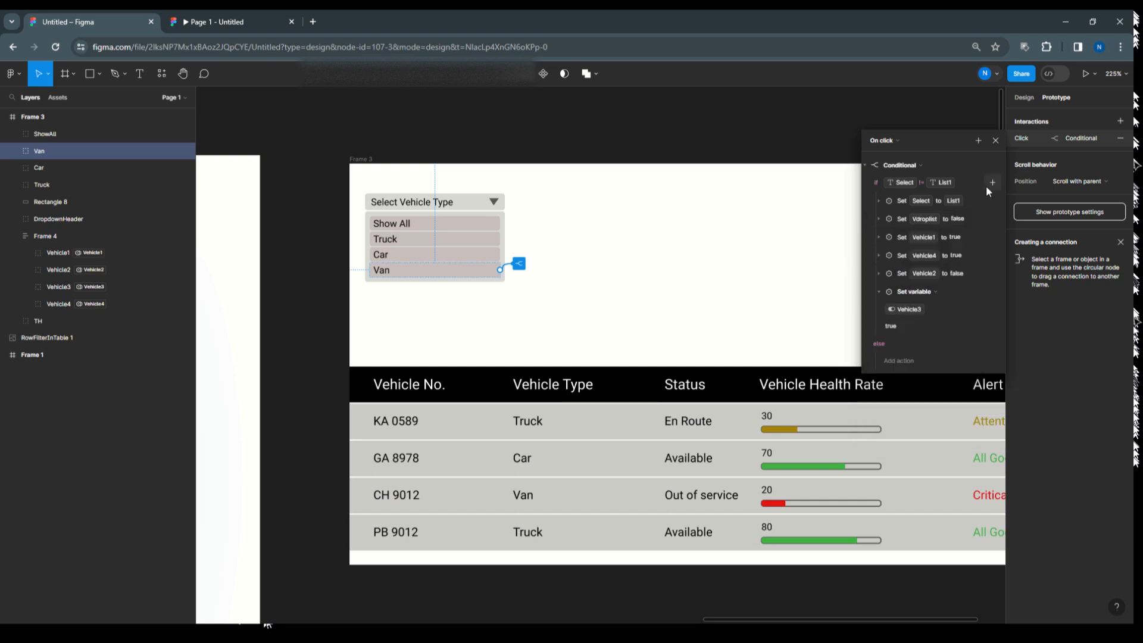
Set Vehicle4 and Vehicle1 to False in the Van option's if branch.
click(879, 255)
click(904, 290)
text(False)
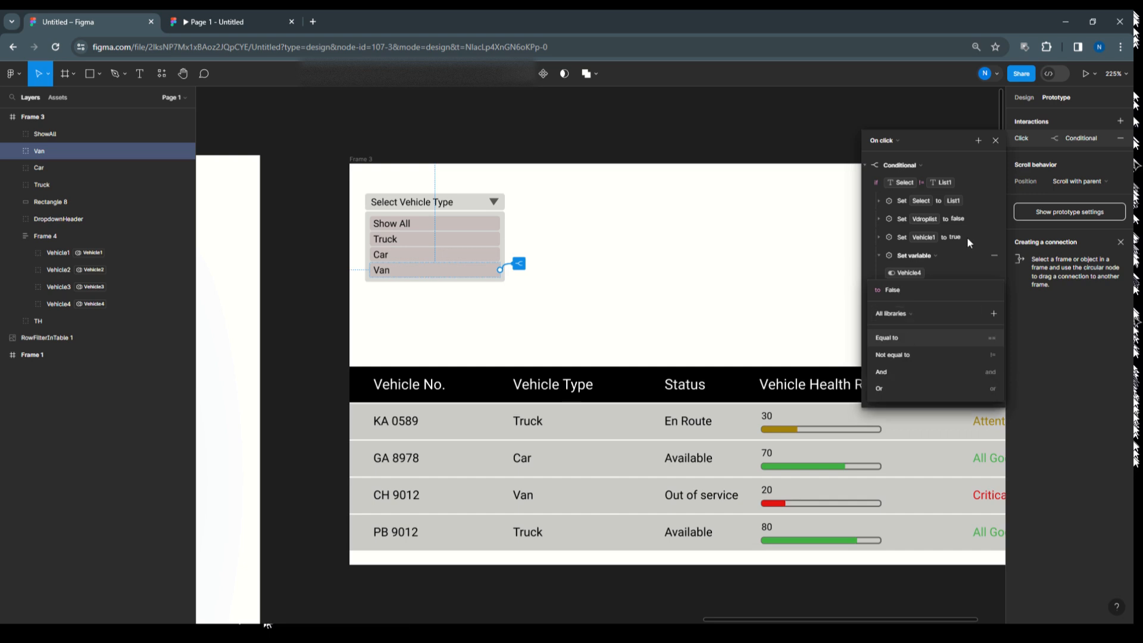
click(880, 238)
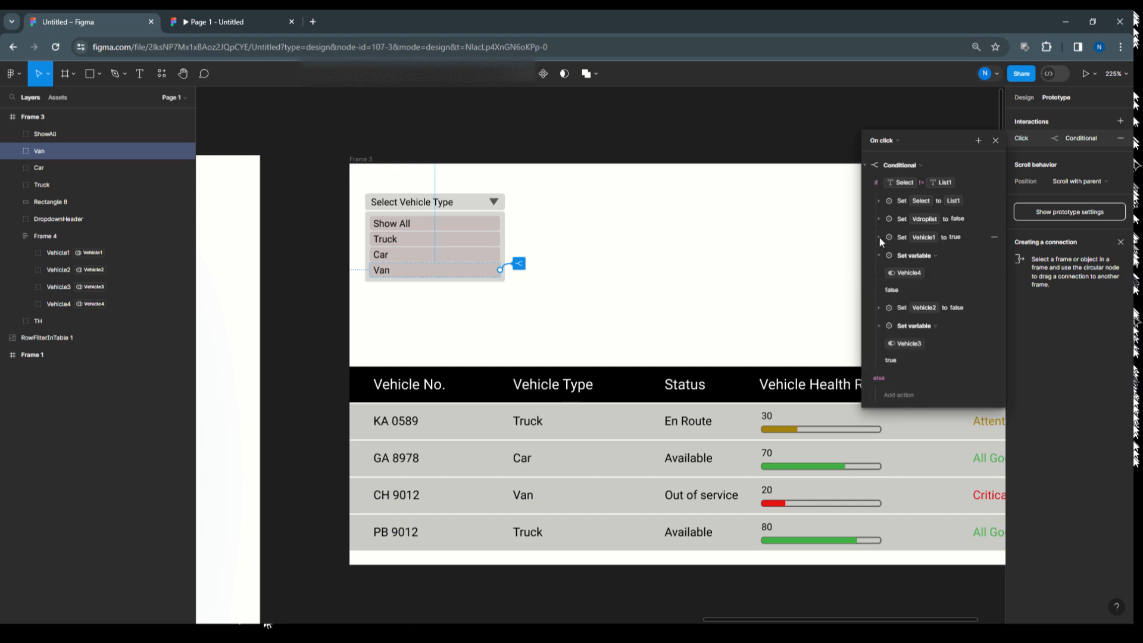
click(879, 237)
click(910, 271)
text(f)
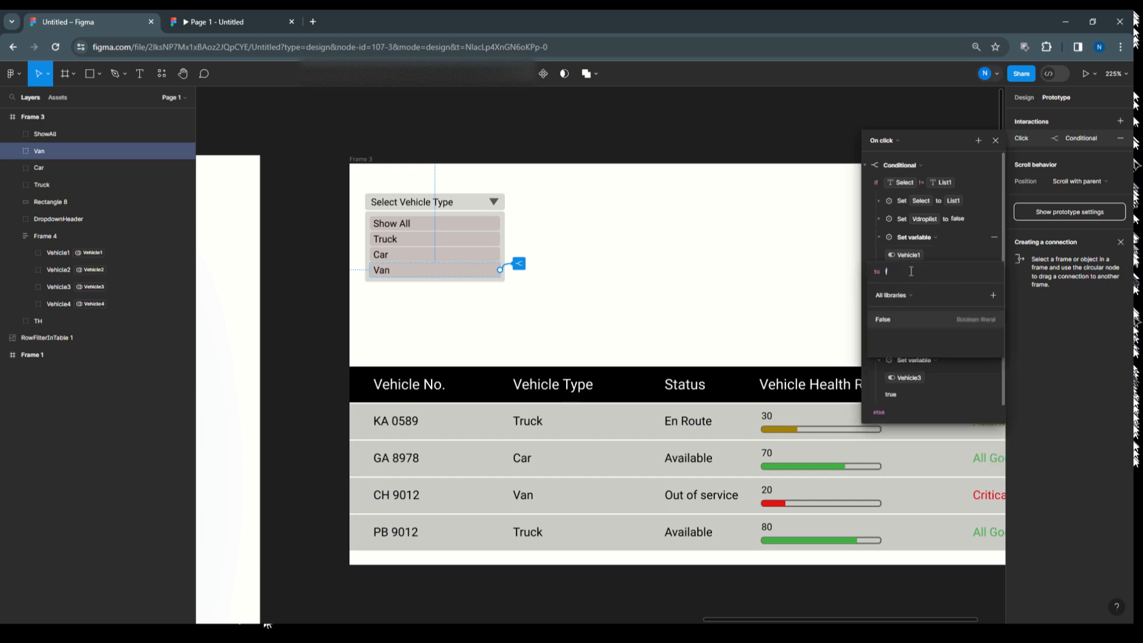
text(a)
click(902, 317)
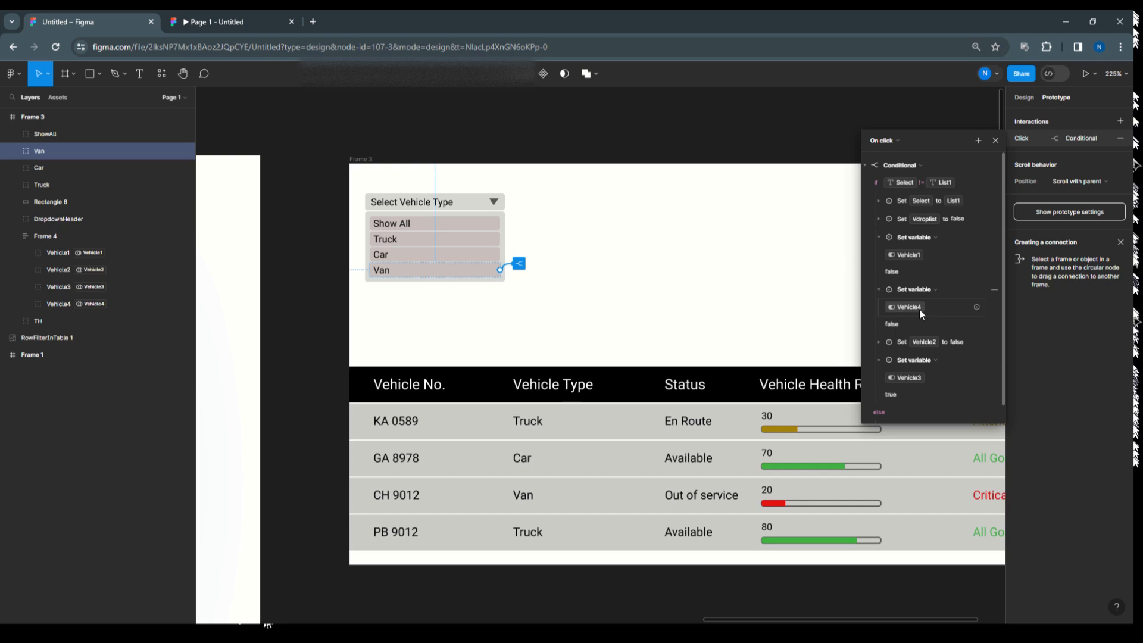
Clear the existing if condition from the Van option's conditional.
click(890, 185)
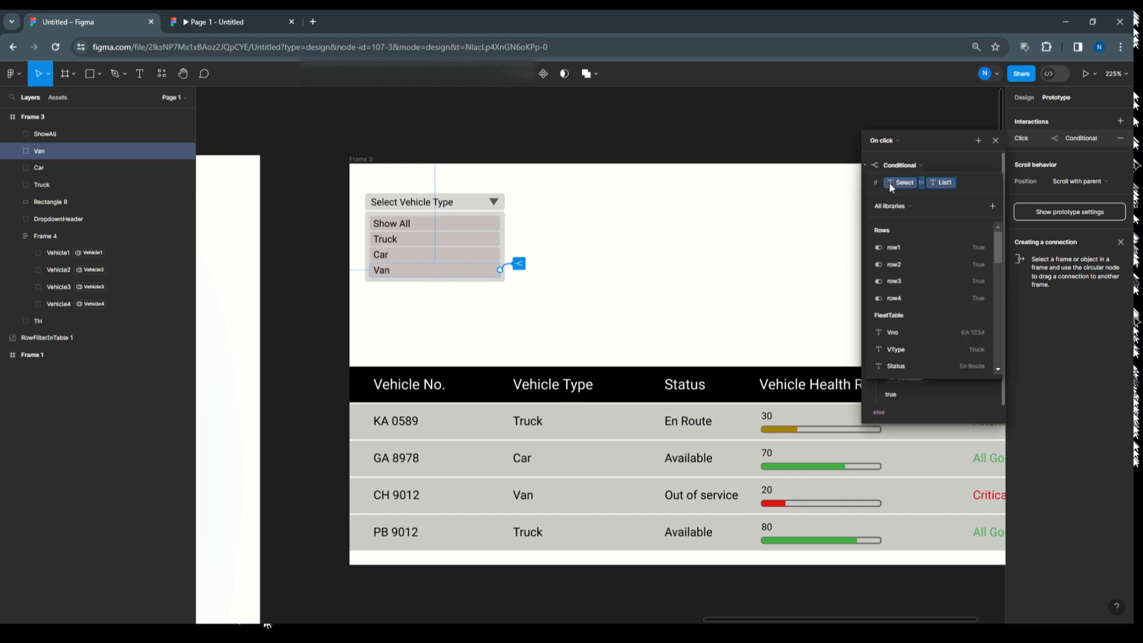
click(944, 183)
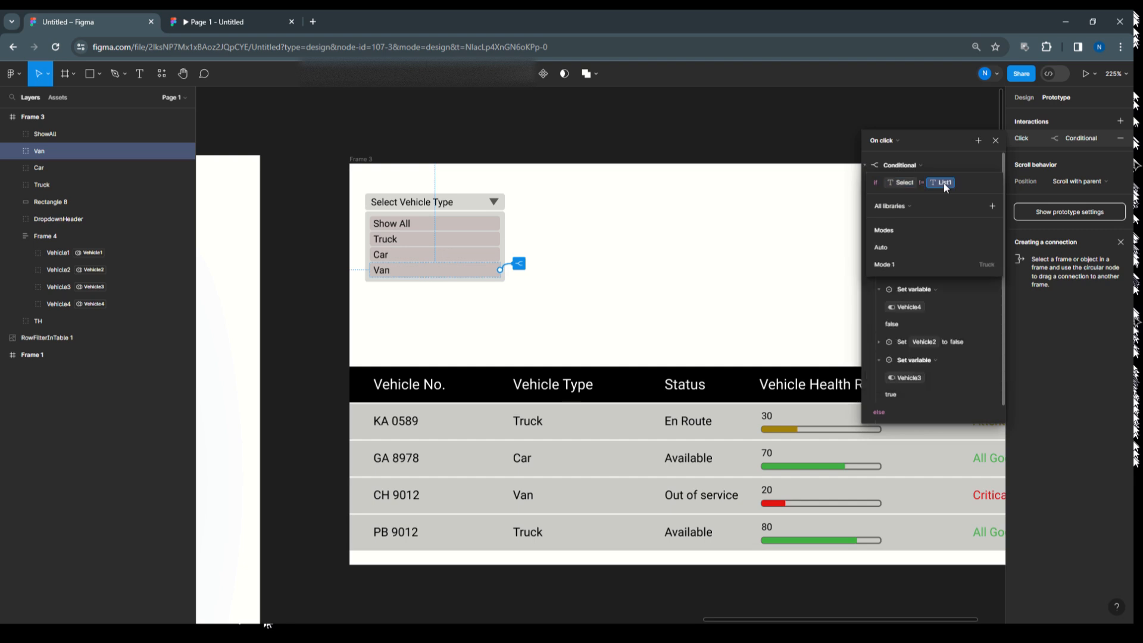
click(961, 183)
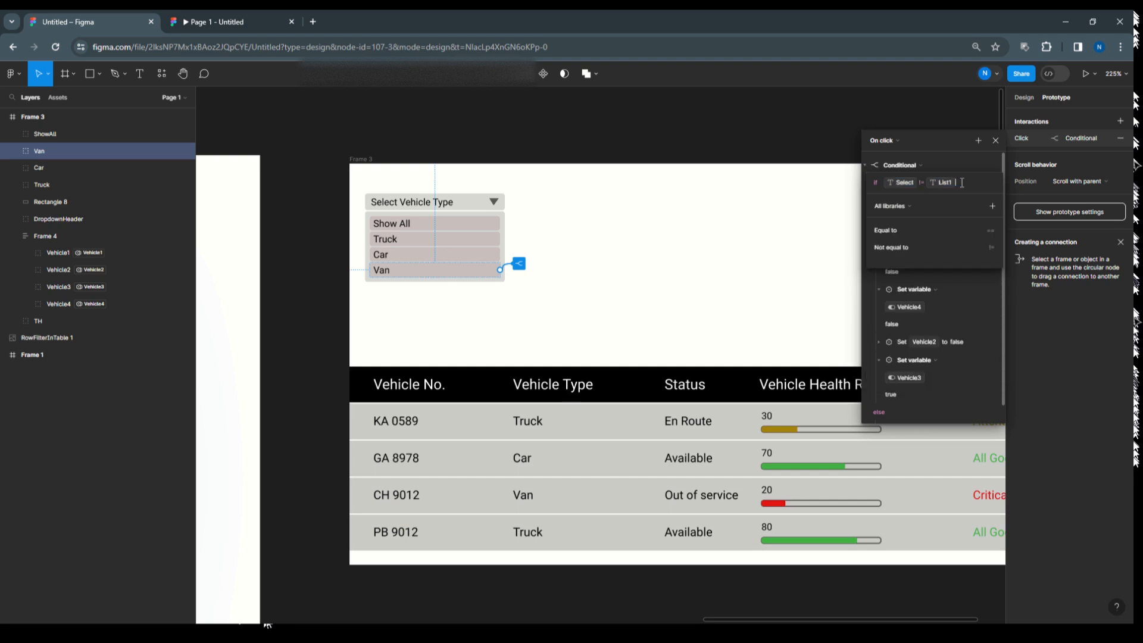
drag(961, 183, 865, 185)
key(BackSpace)
scroll(922, 301, down, 5)
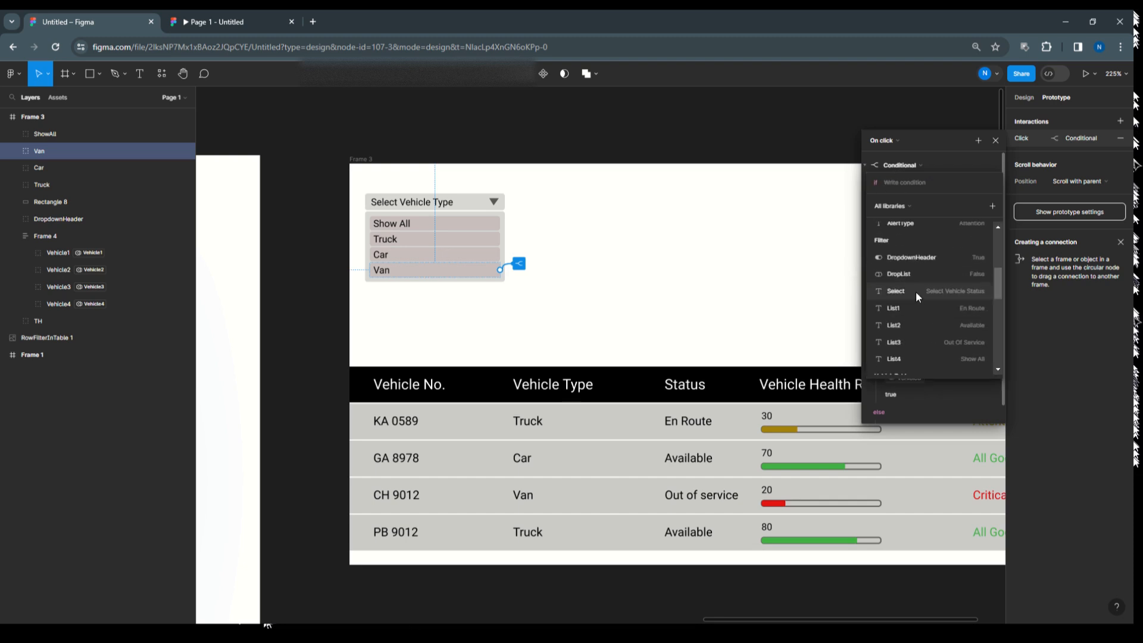
click(915, 291)
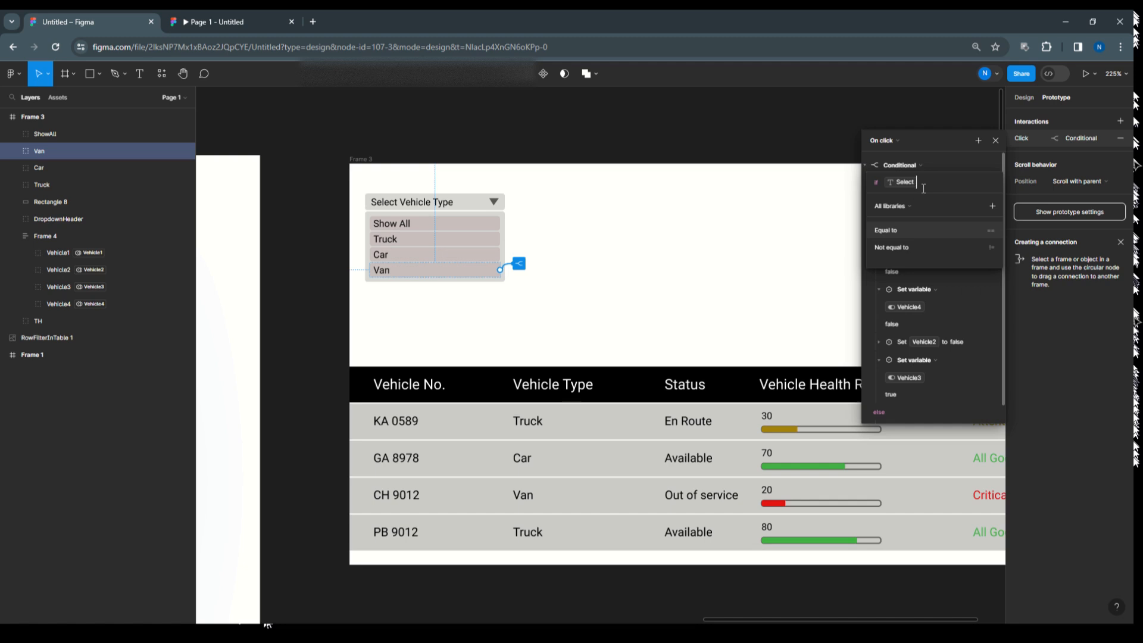
key(BackSpace)
Write the Van option's if condition as the VehicleFilter Select variable not equal to List3 (Van).
scroll(938, 349, down, 5)
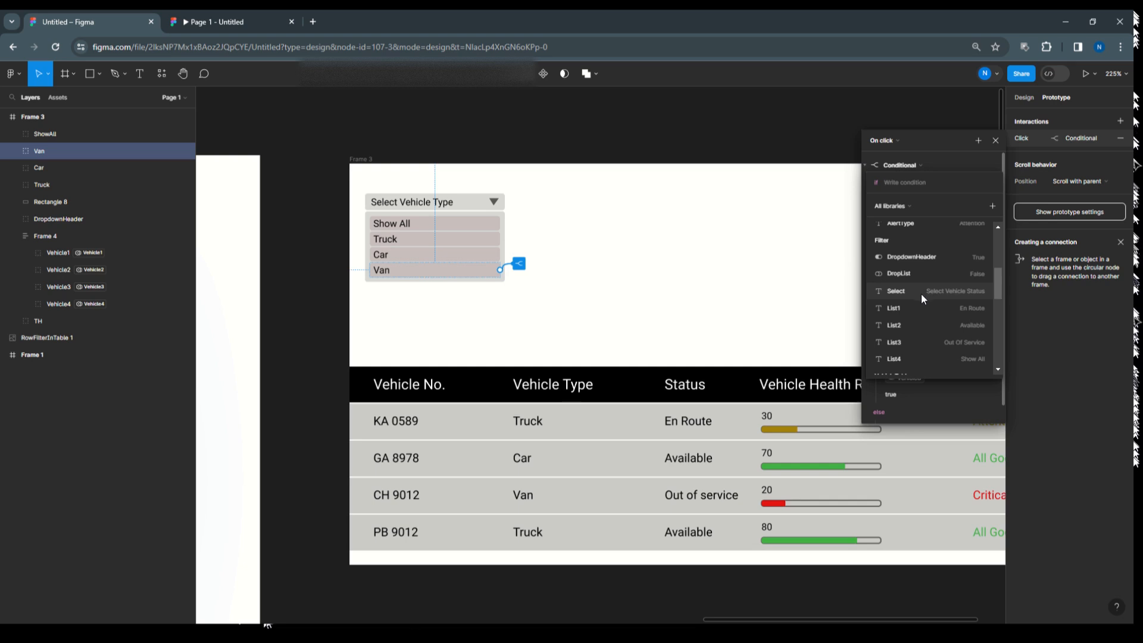
scroll(920, 294, down, 5)
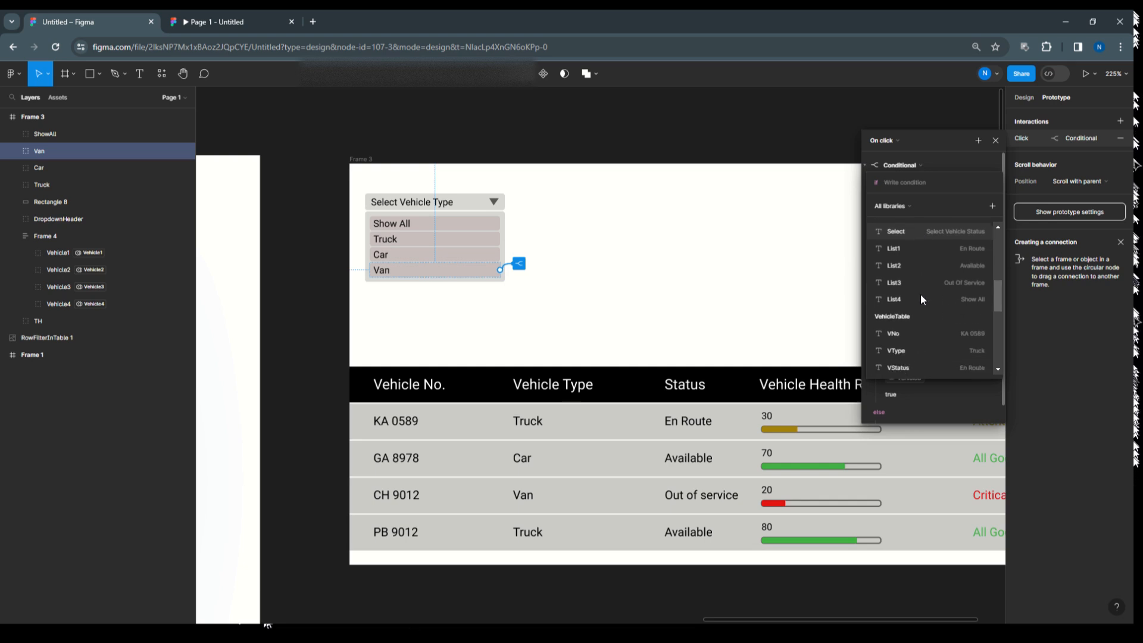
scroll(920, 295, down, 5)
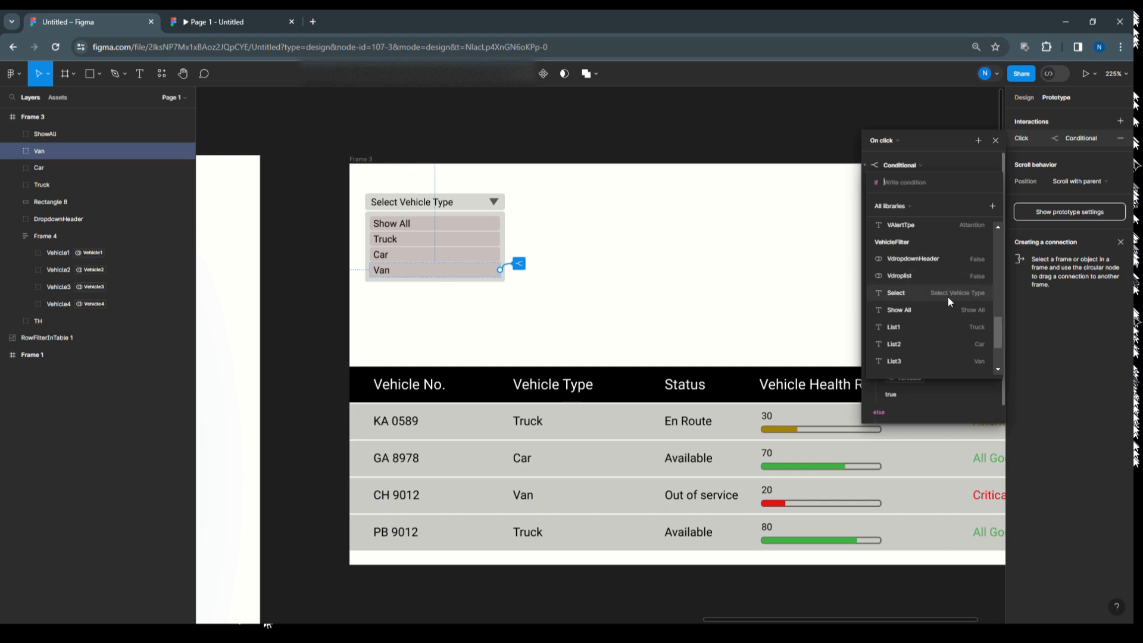
click(949, 297)
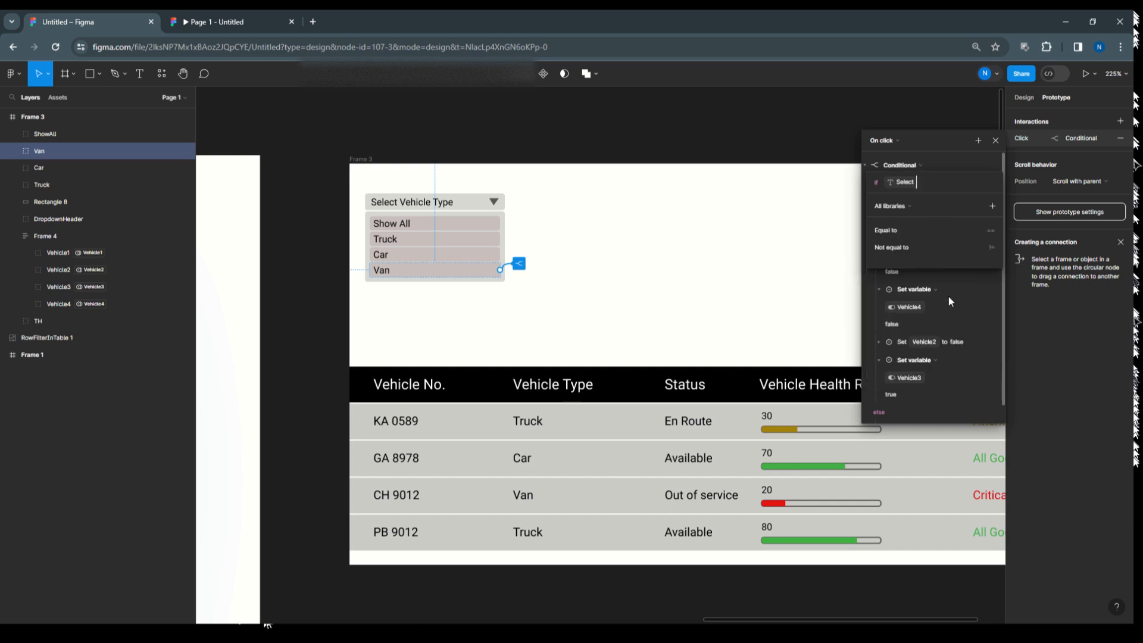
click(908, 247)
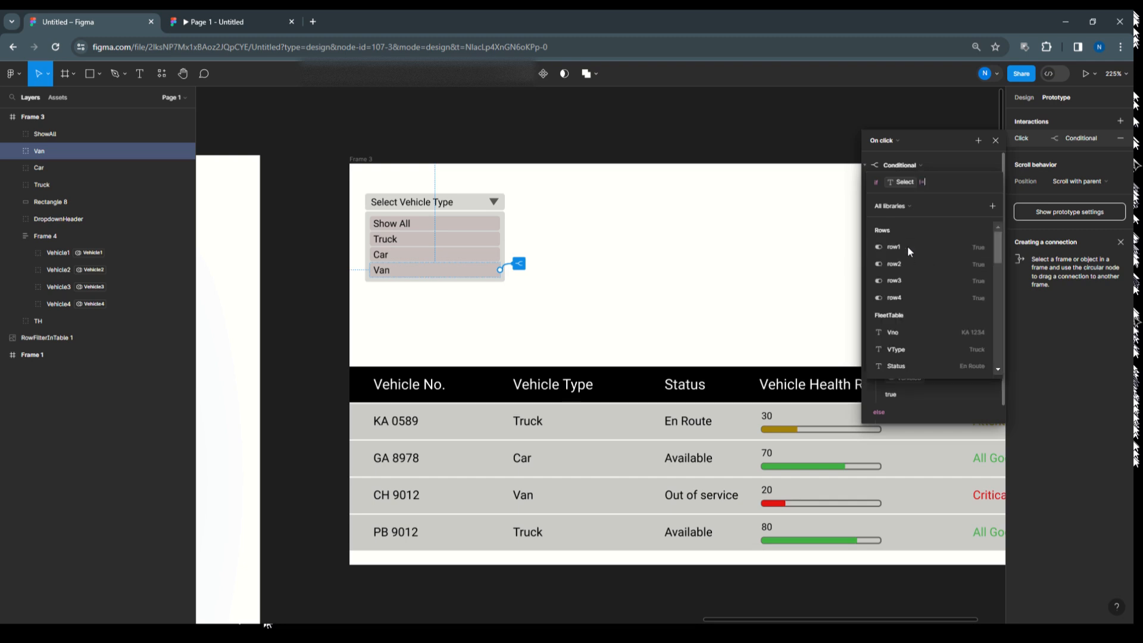
scroll(910, 327, down, 5)
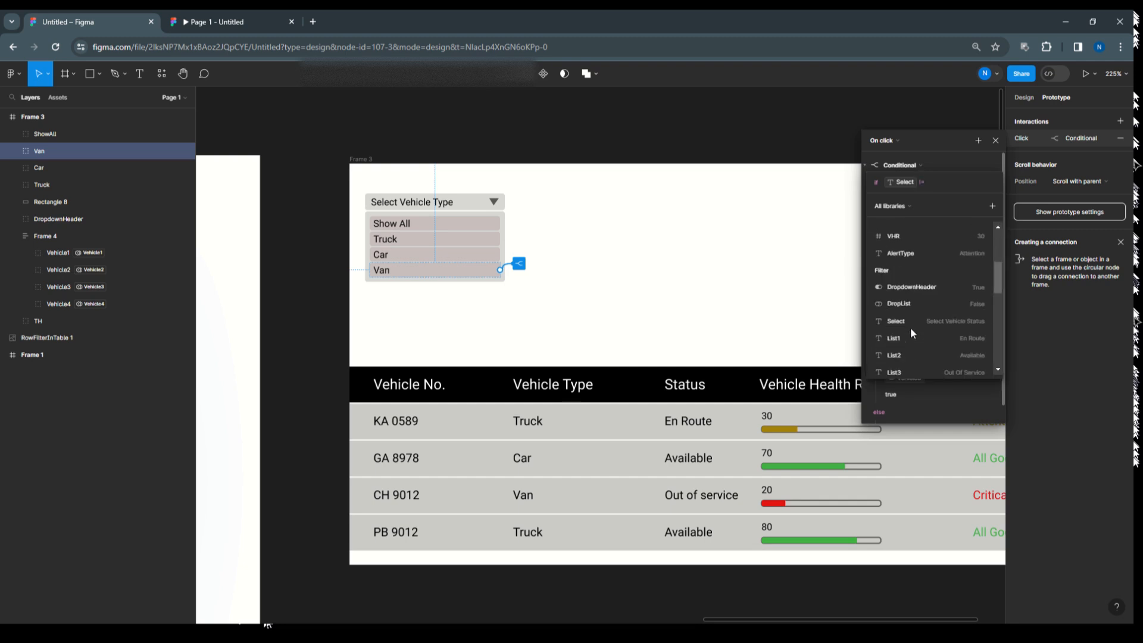
scroll(910, 327, down, 3)
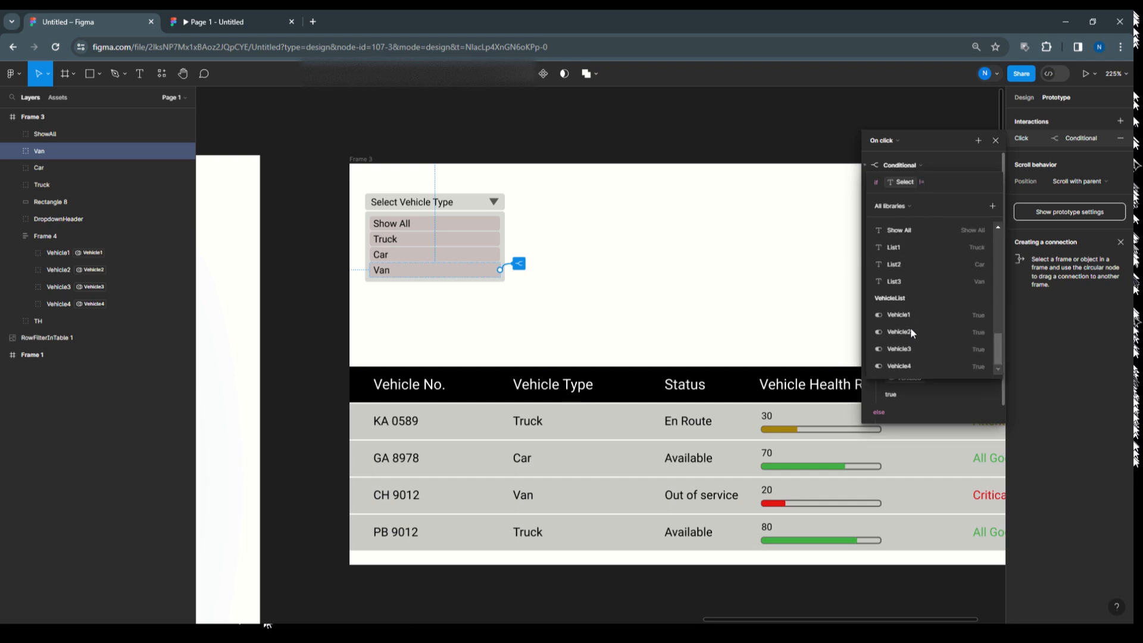
click(958, 281)
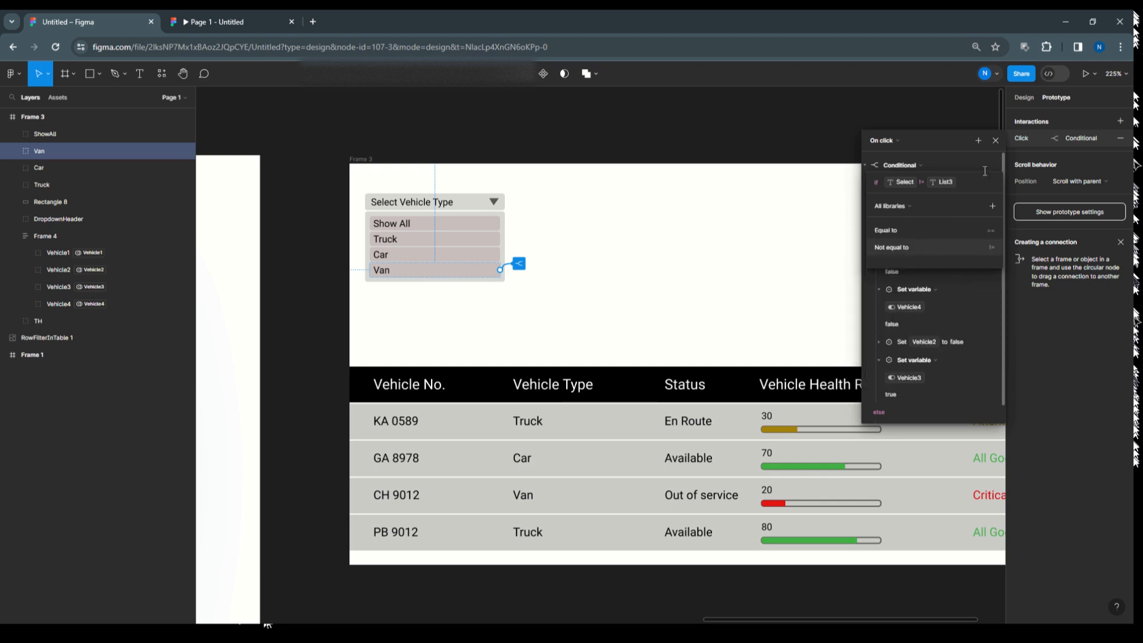
click(966, 165)
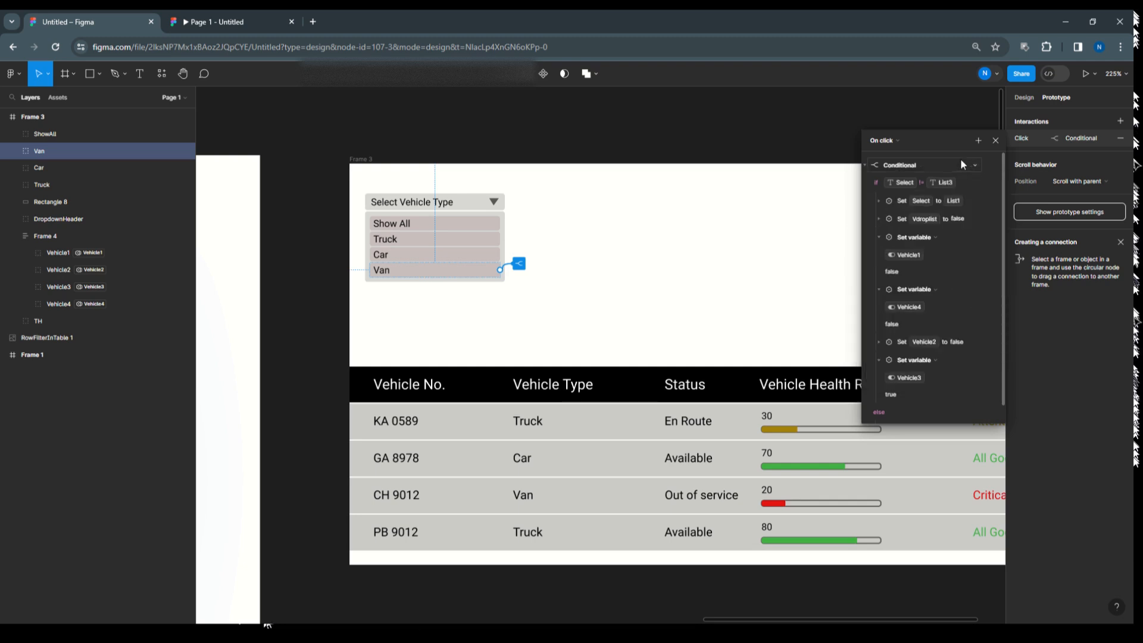
Set the Select variable to List3 (Van) in the Van option's if branch.
click(879, 202)
click(911, 235)
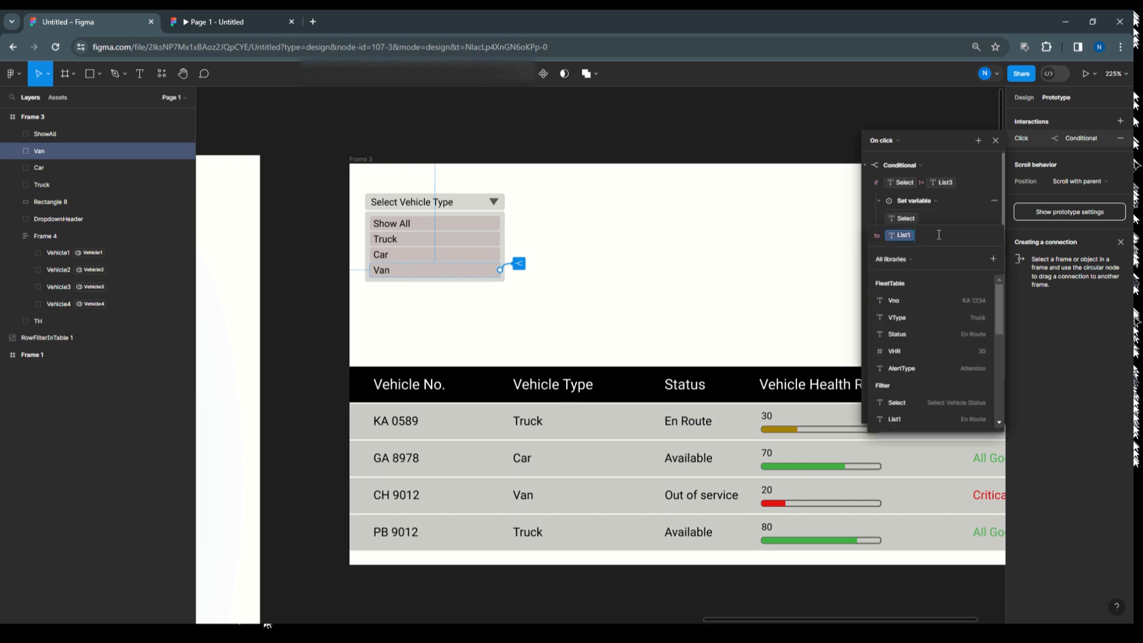
key(BackSpace)
scroll(915, 369, down, 5)
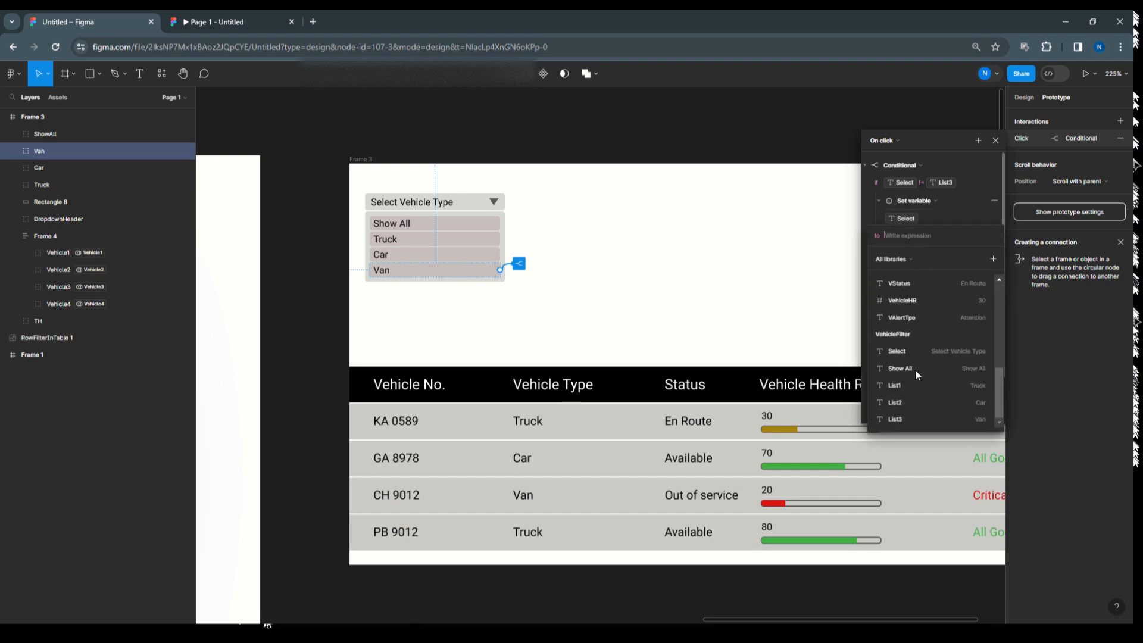
click(907, 418)
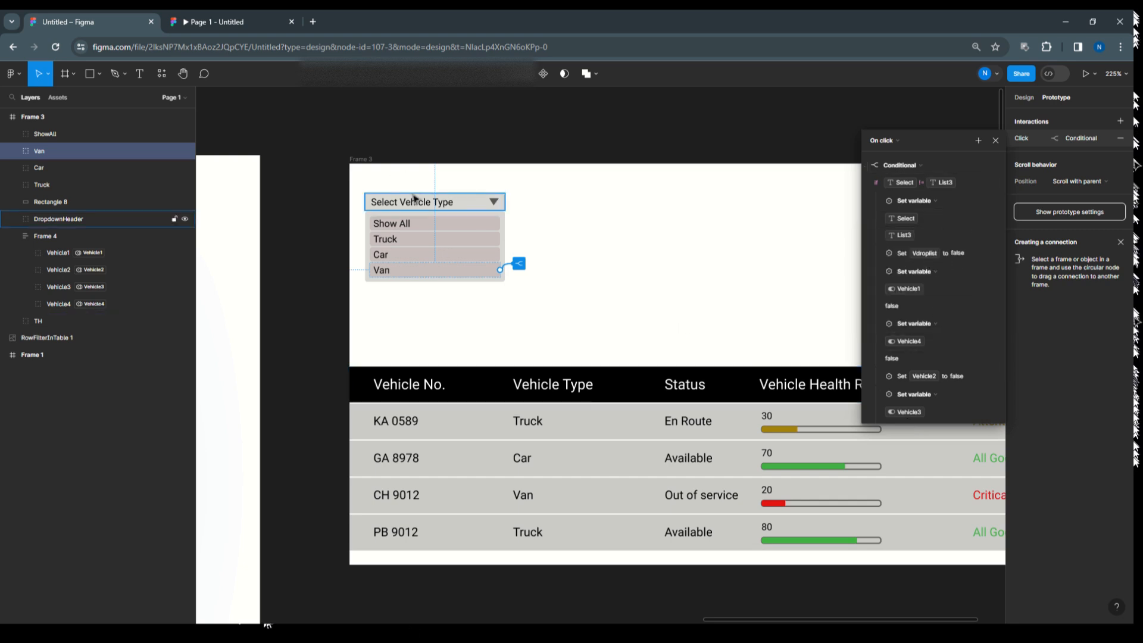
Rewrite the Car option's if condition as the VehicleFilter Select variable not equal to List2 (Car).
click(387, 263)
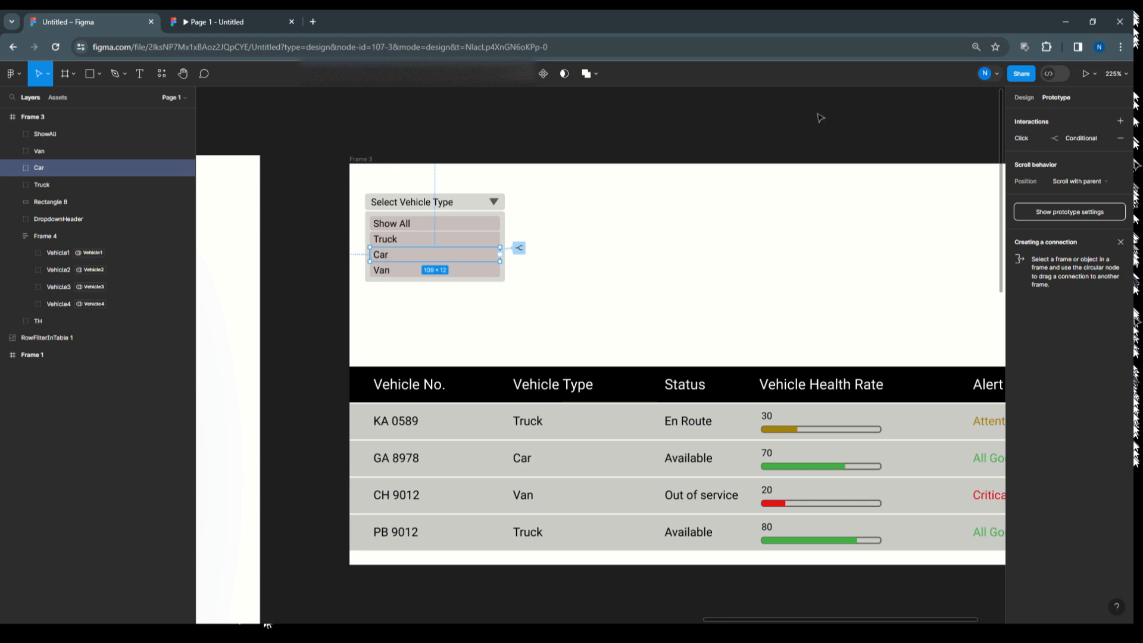
click(1012, 137)
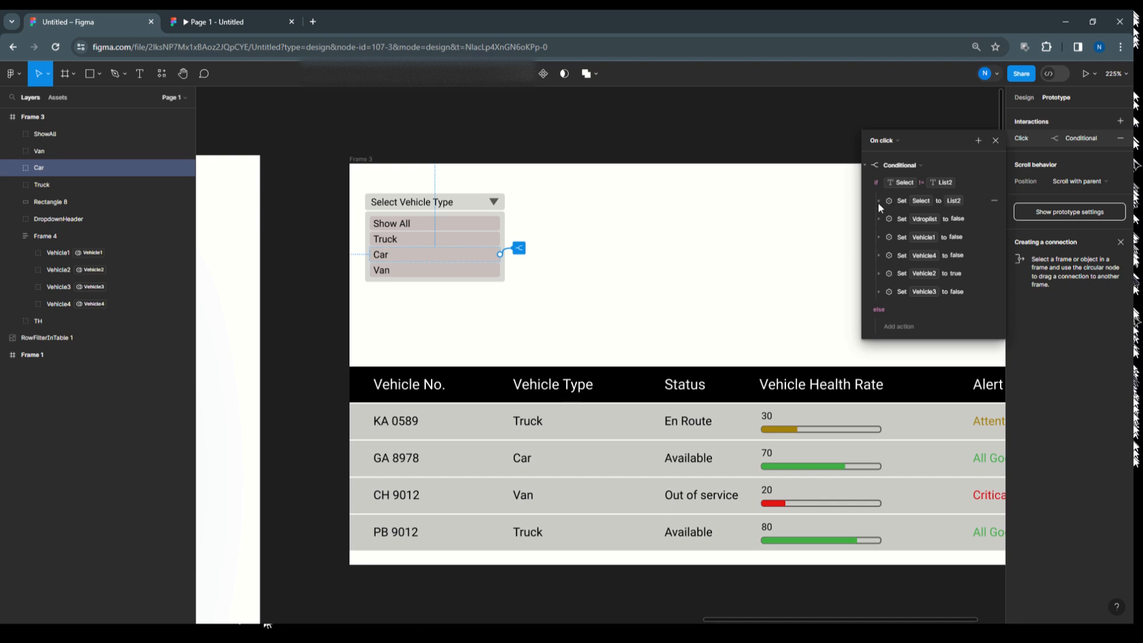
click(902, 185)
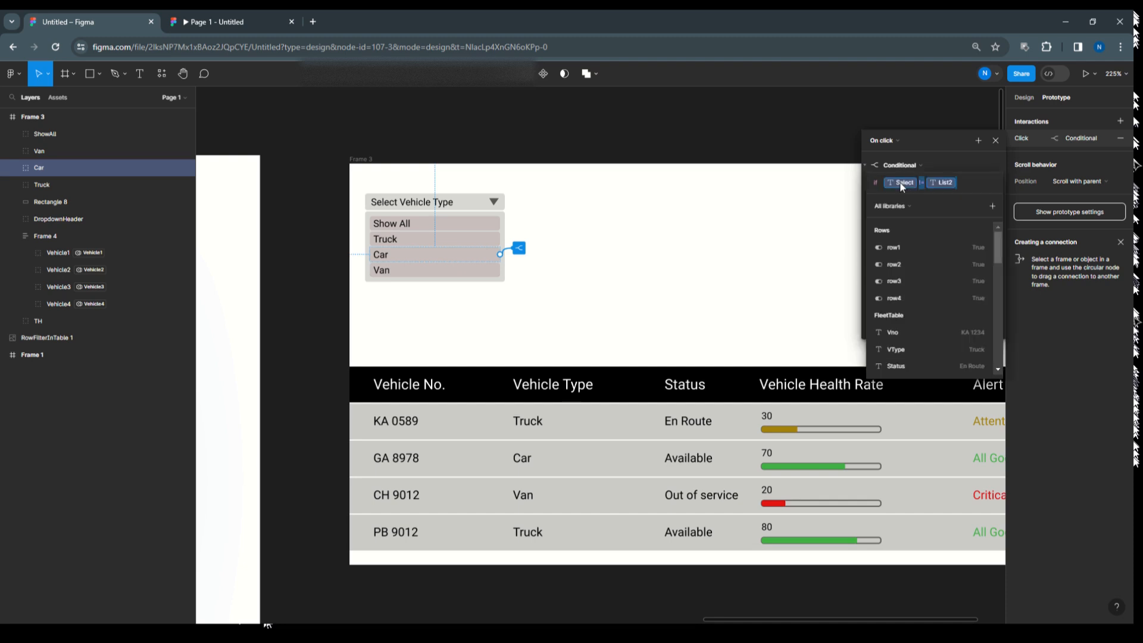
click(939, 183)
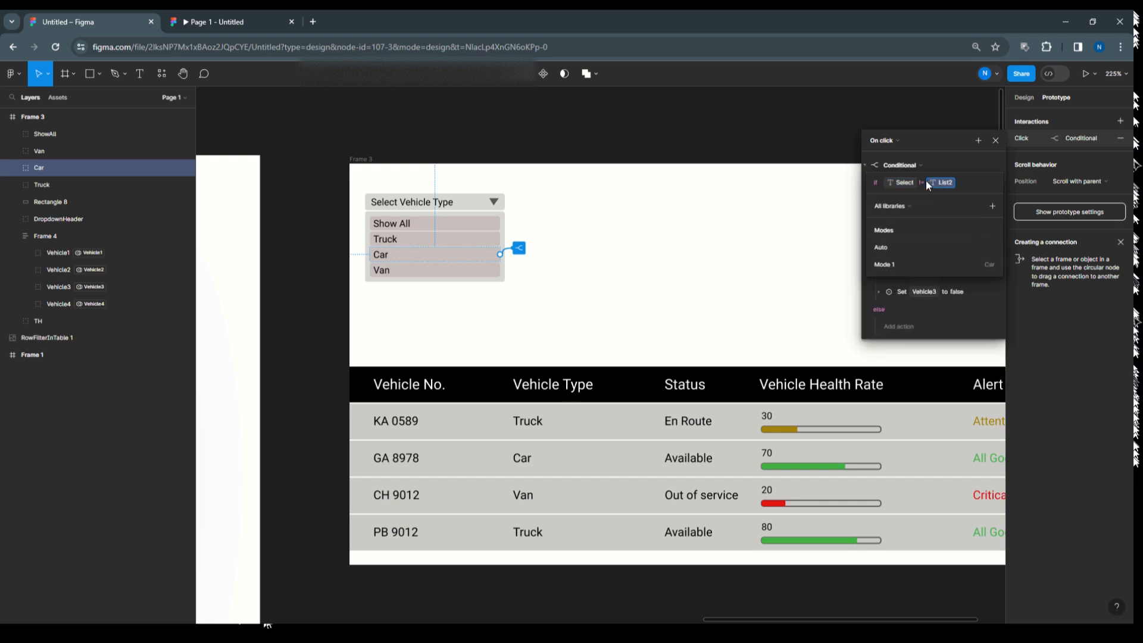
click(959, 179)
drag(967, 179, 837, 185)
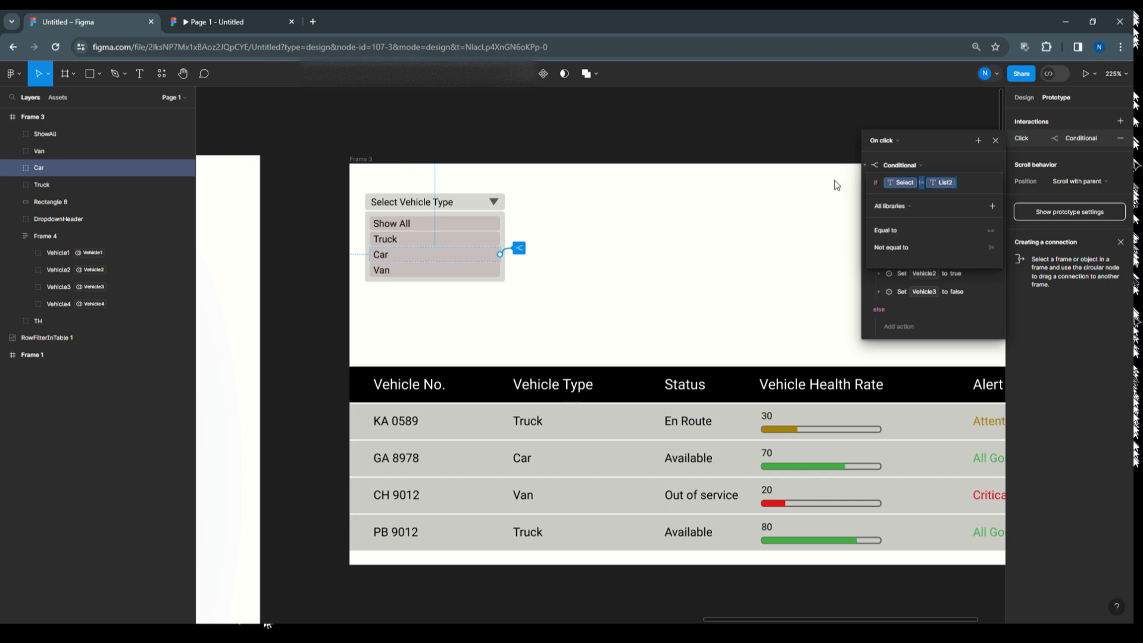
text(se)
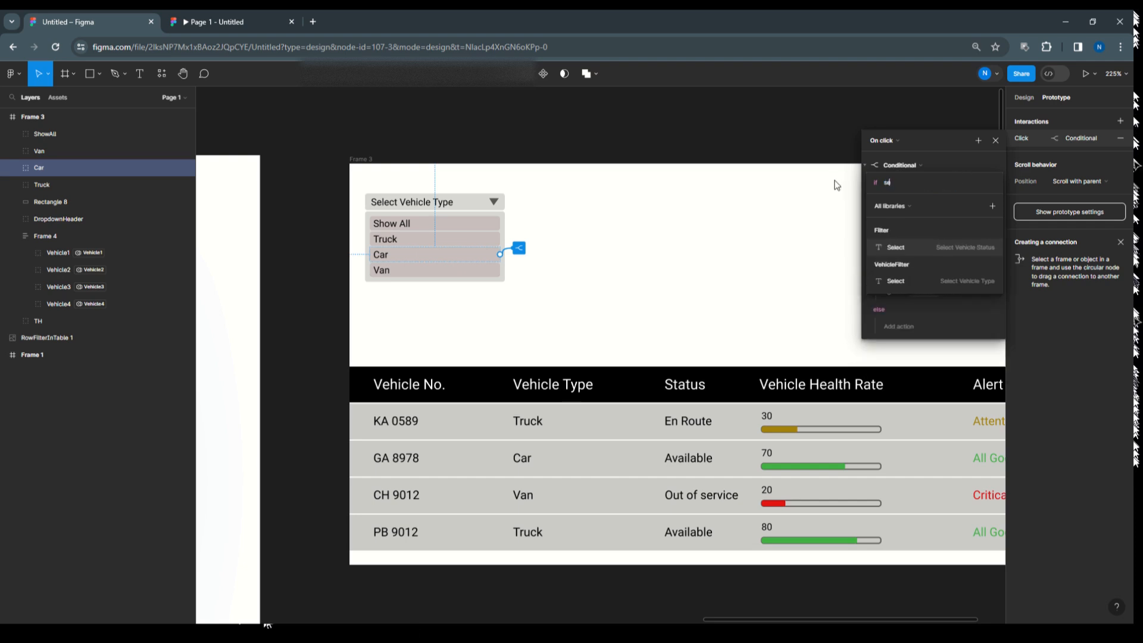
click(963, 282)
click(902, 245)
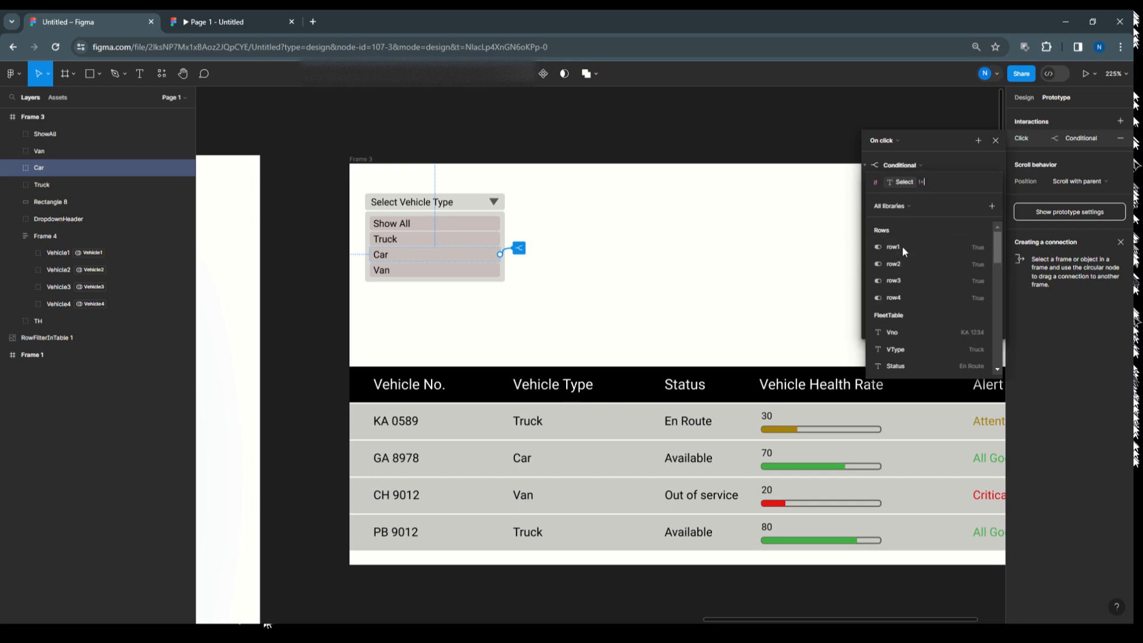
scroll(925, 303, down, 5)
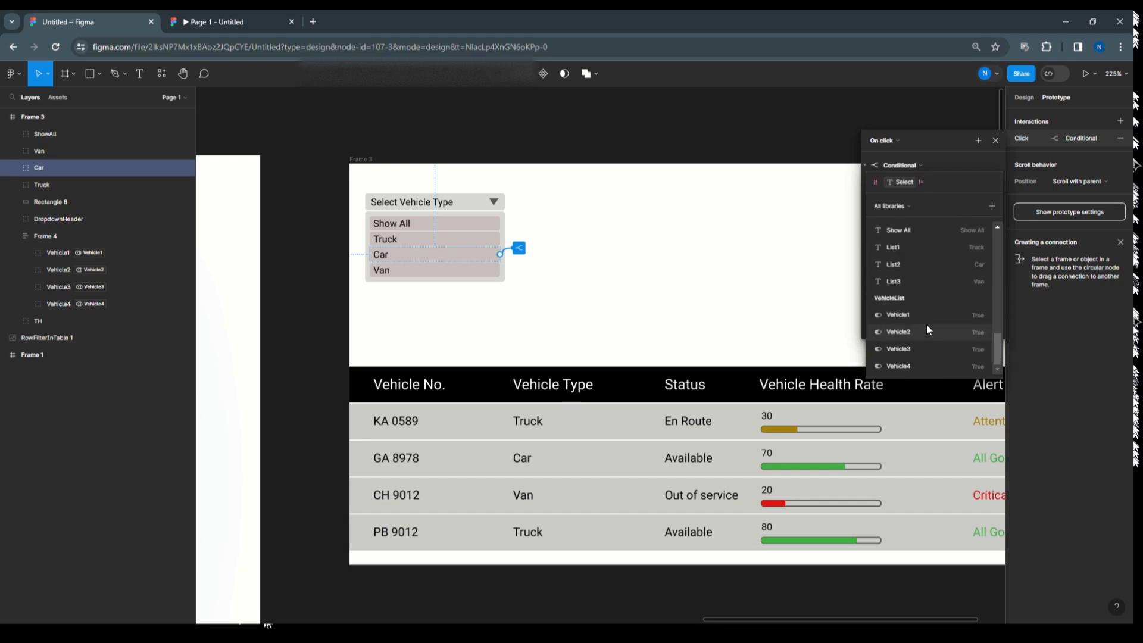
click(909, 259)
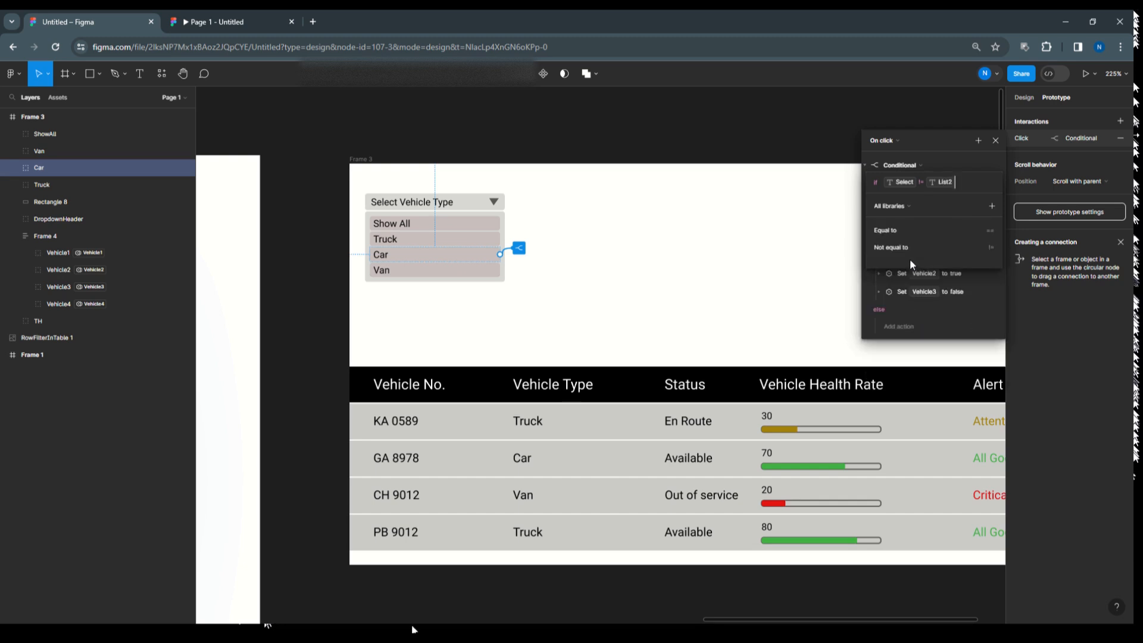
click(946, 156)
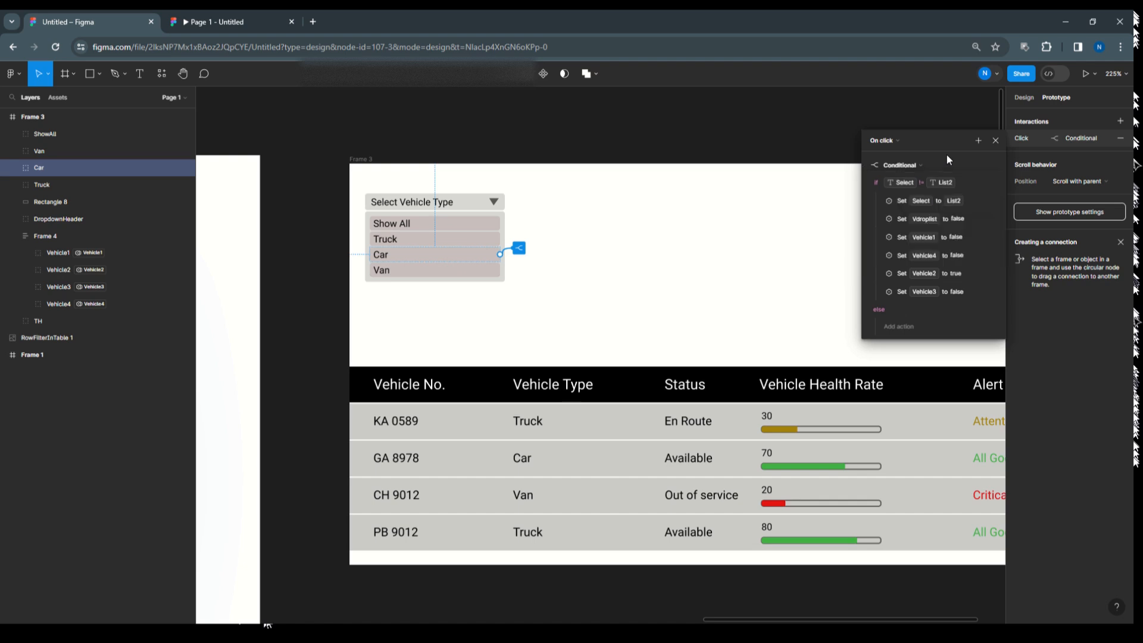
Reassign the Select variable to VehicleFilter's List2 (Car) in the Car option's if branch.
click(881, 201)
click(894, 236)
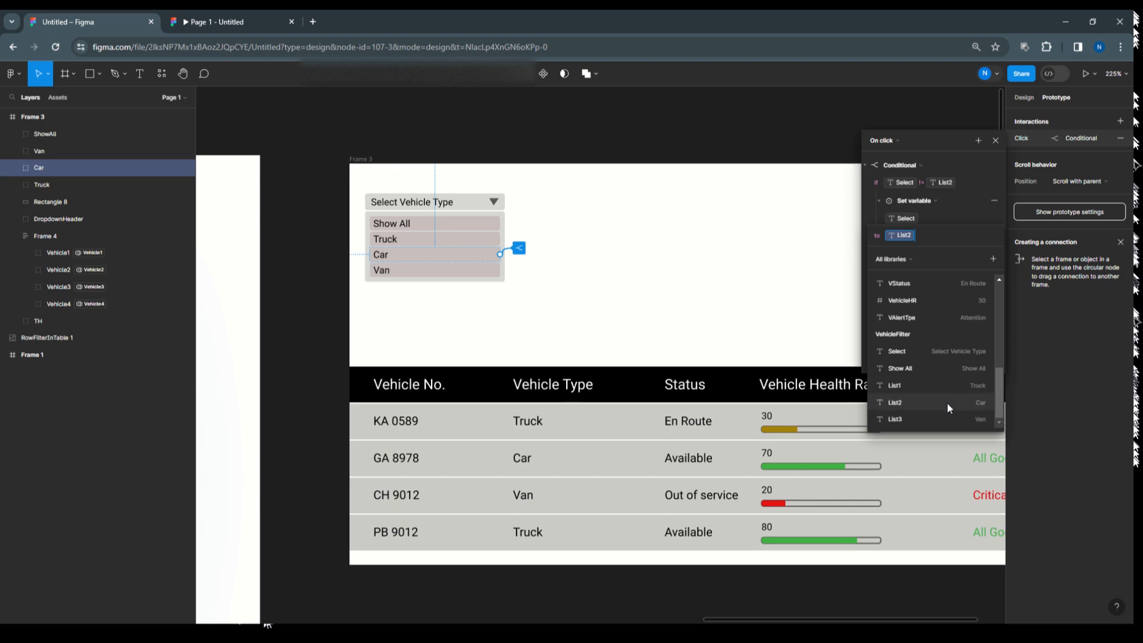
click(948, 402)
click(961, 216)
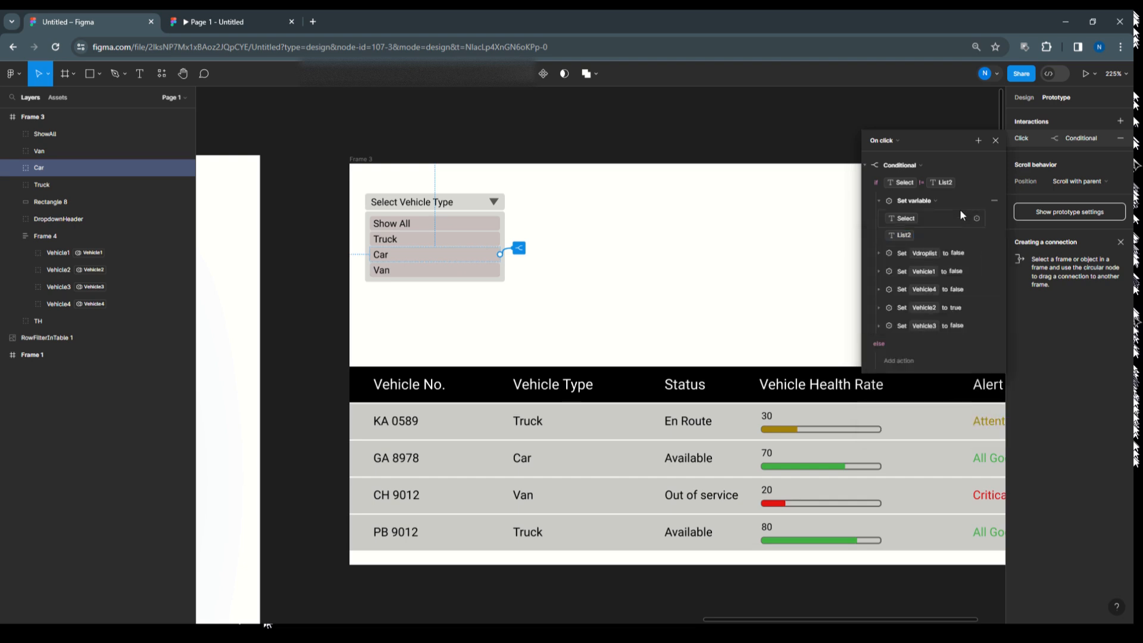
Present Frame 3 as a prototype and scale it to fit the screen.
click(360, 159)
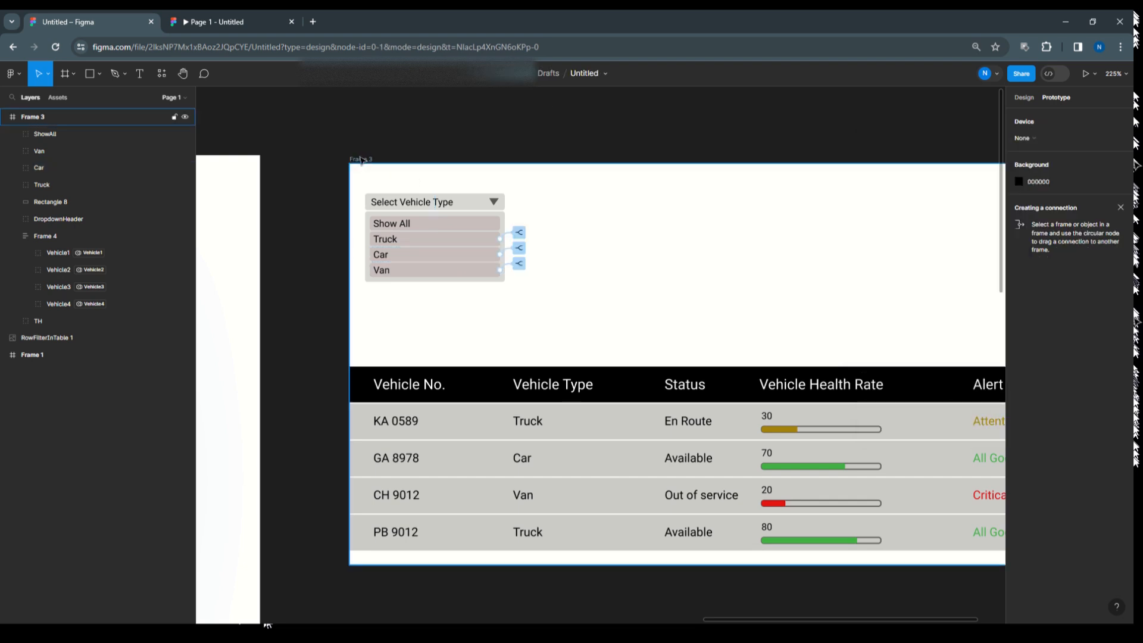
click(360, 160)
click(1094, 75)
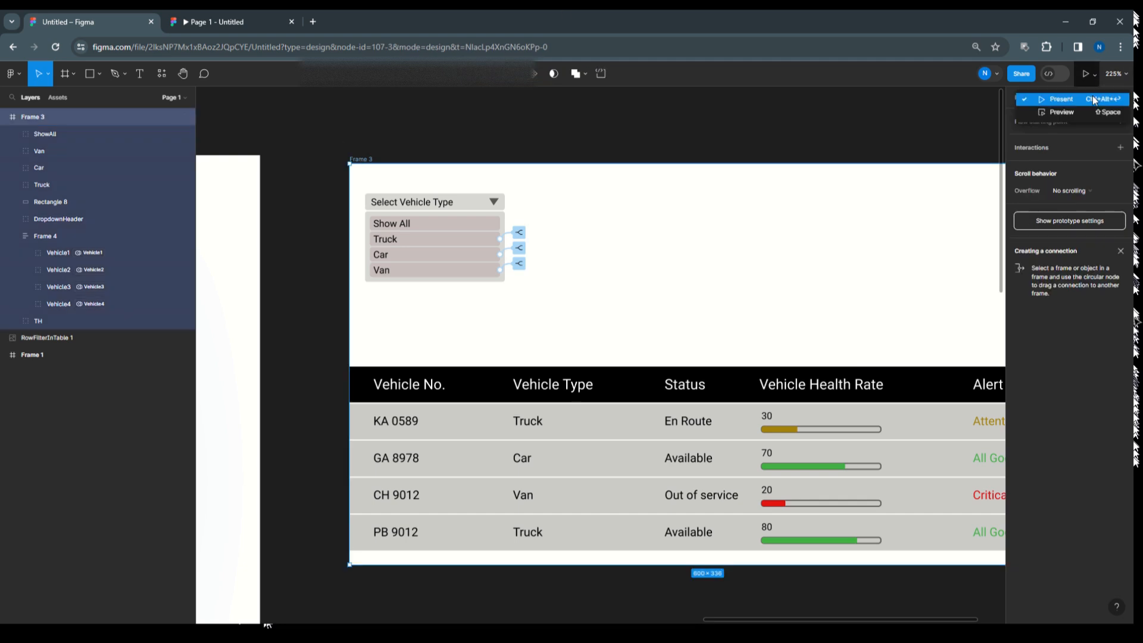
click(1091, 96)
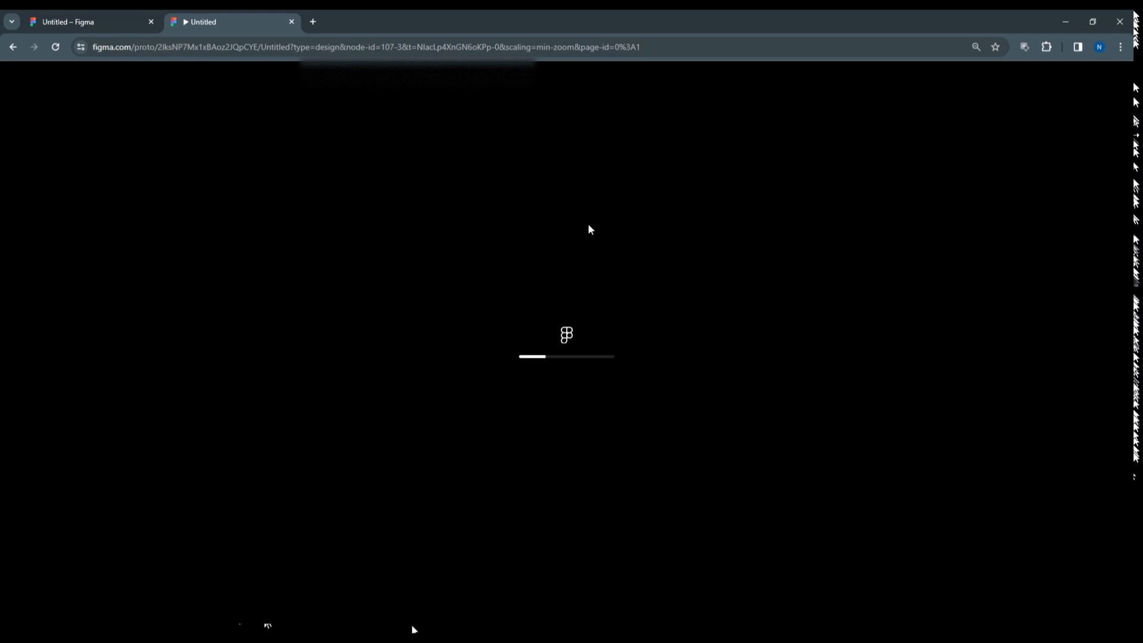
click(1091, 74)
click(1043, 136)
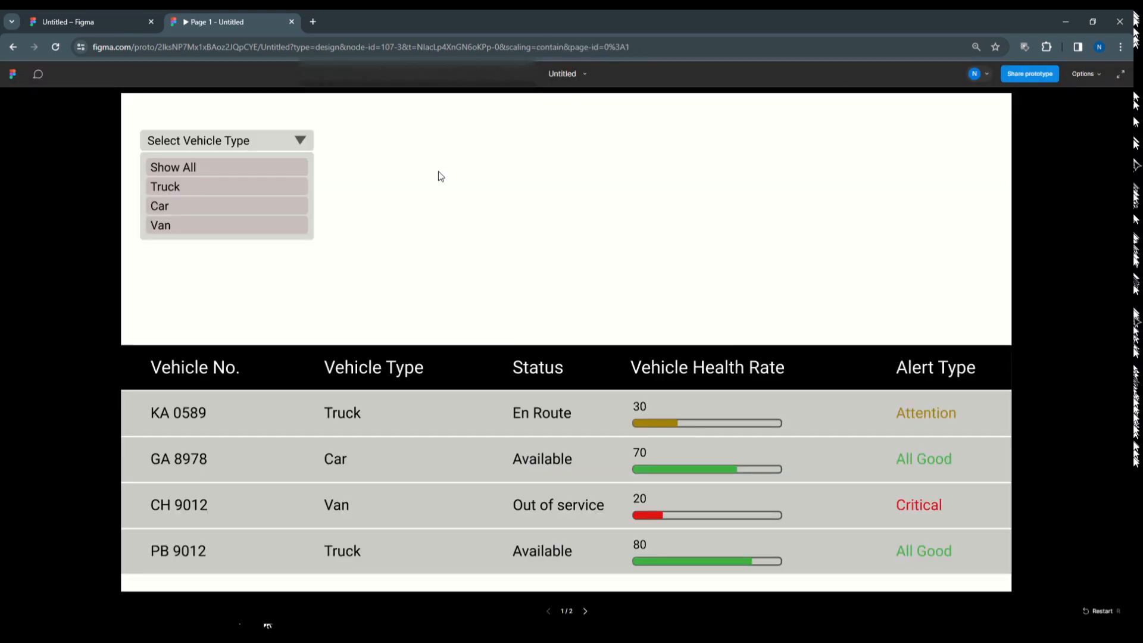
Test the vehicle type dropdown by choosing Truck, Car and Van, repeating Car and Truck, and trying Show All.
click(182, 189)
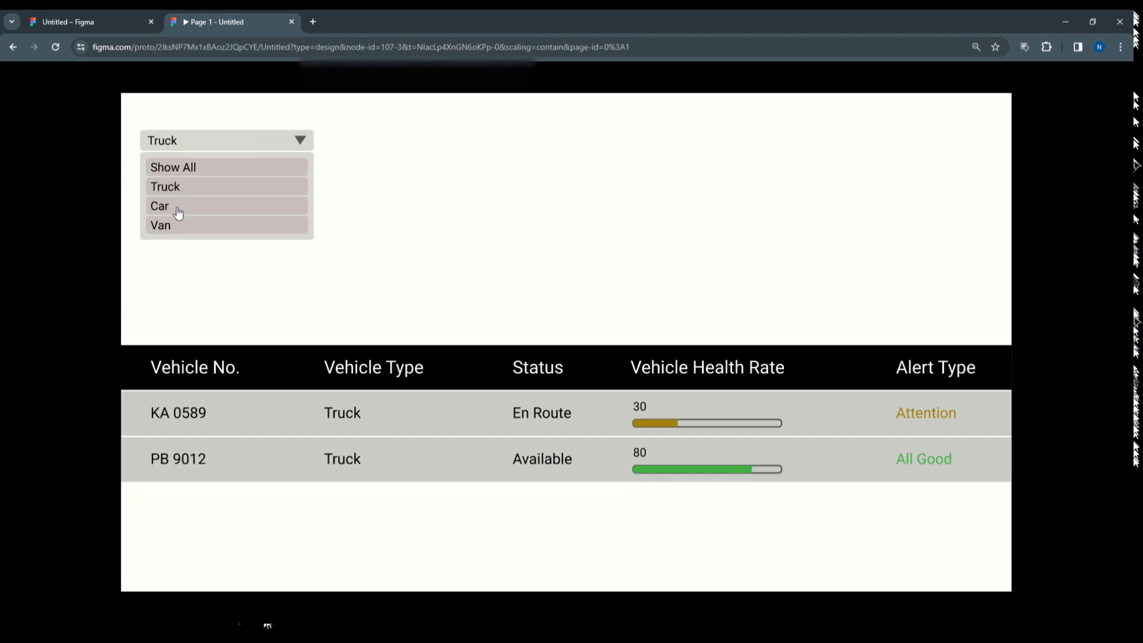
click(178, 207)
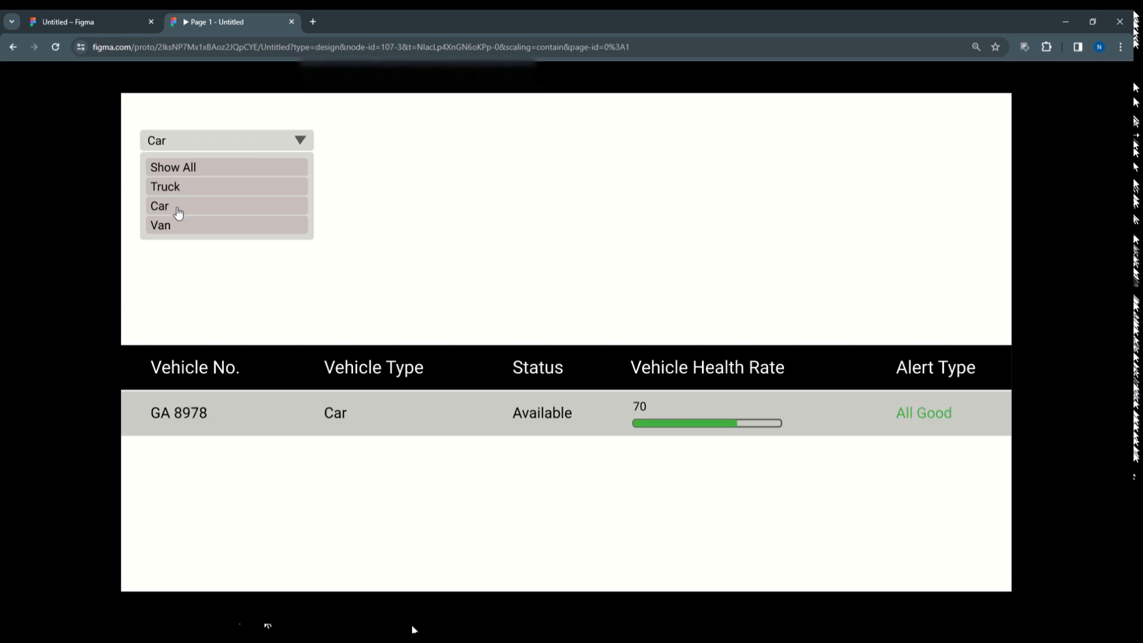
click(171, 231)
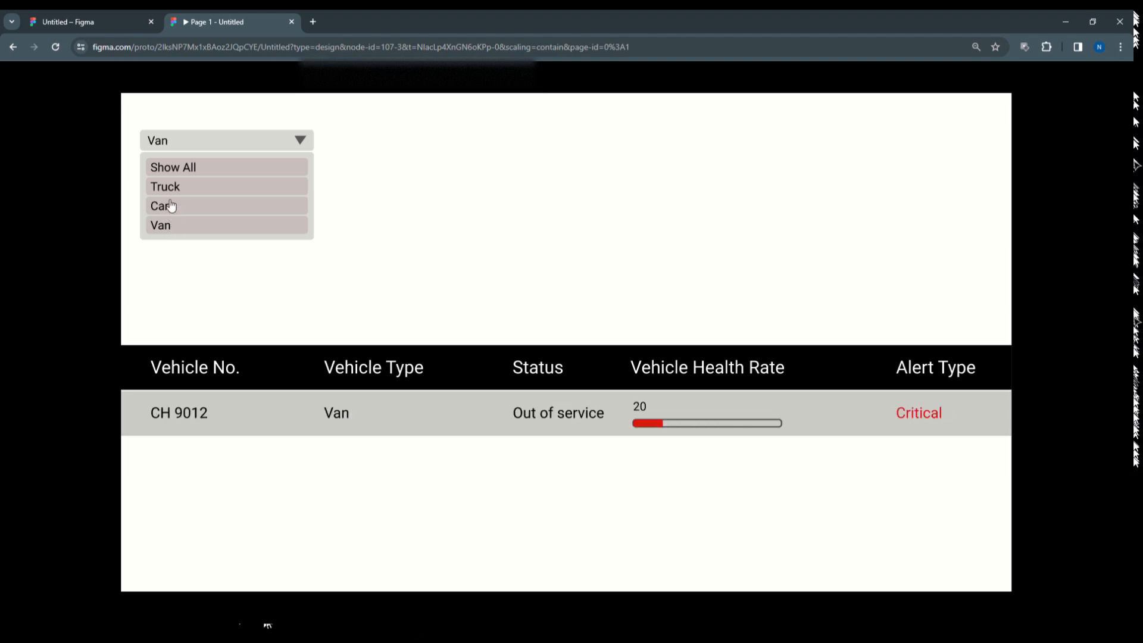
click(181, 205)
click(171, 184)
click(171, 166)
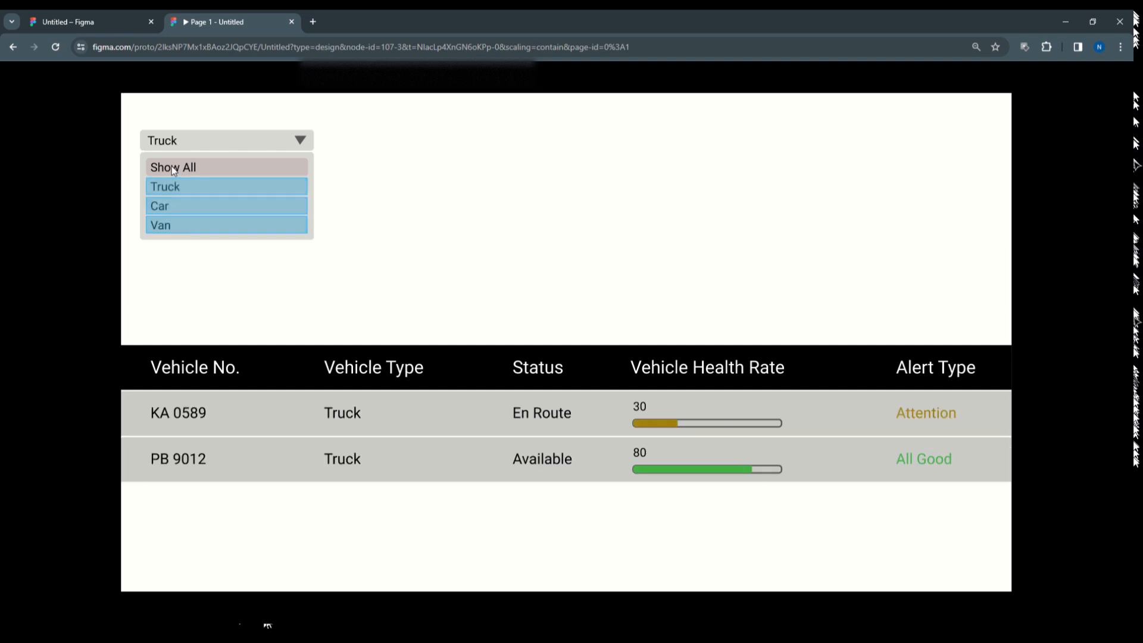
Return to the design file and rewrite the Show All option's if condition as VehicleFilter's Select variable not equal to Show All.
click(87, 18)
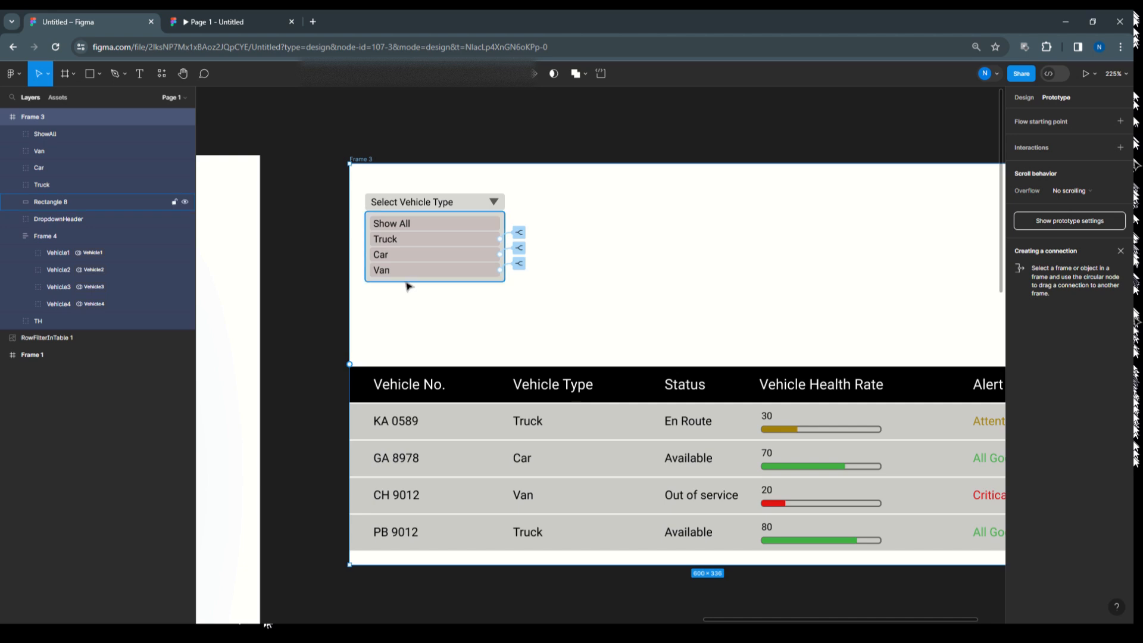
click(437, 229)
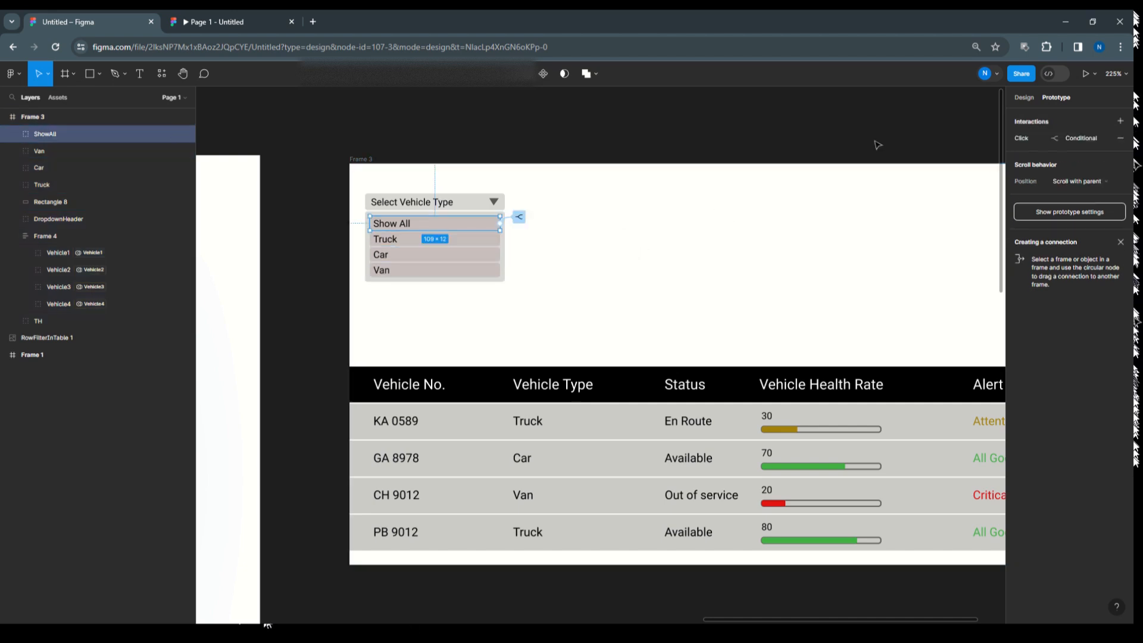
click(1020, 138)
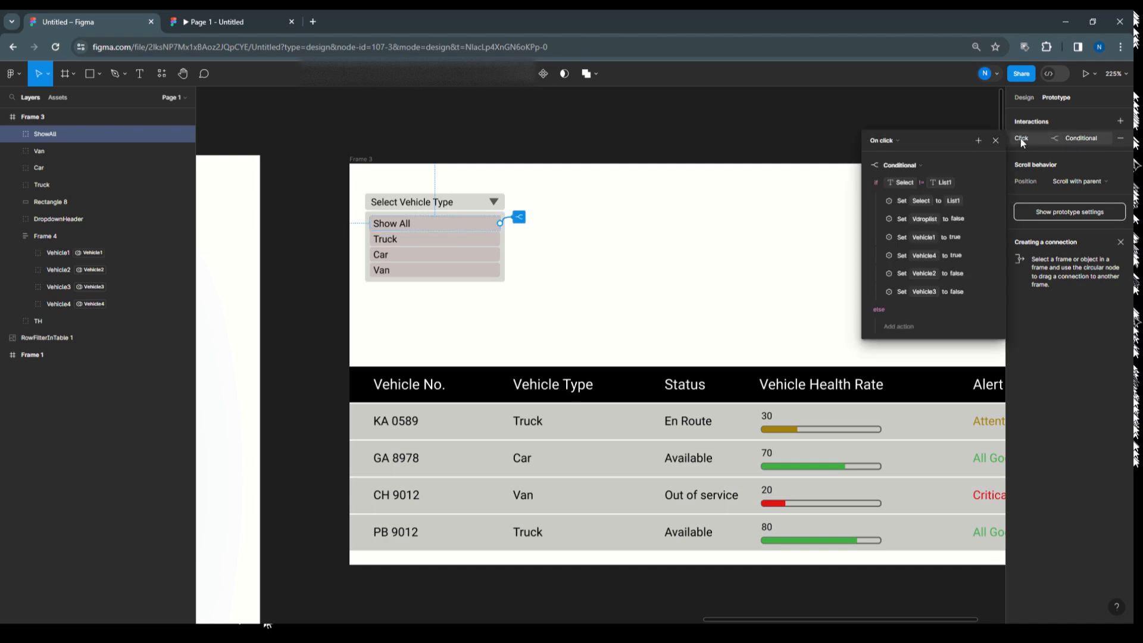
click(908, 184)
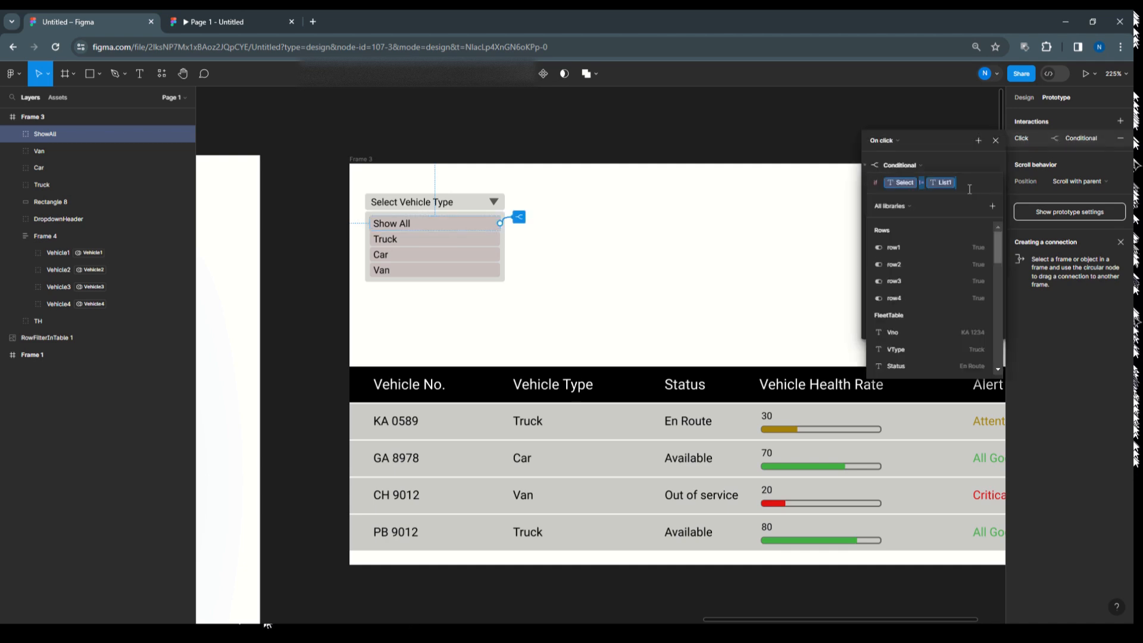
key(BackSpace)
text(se)
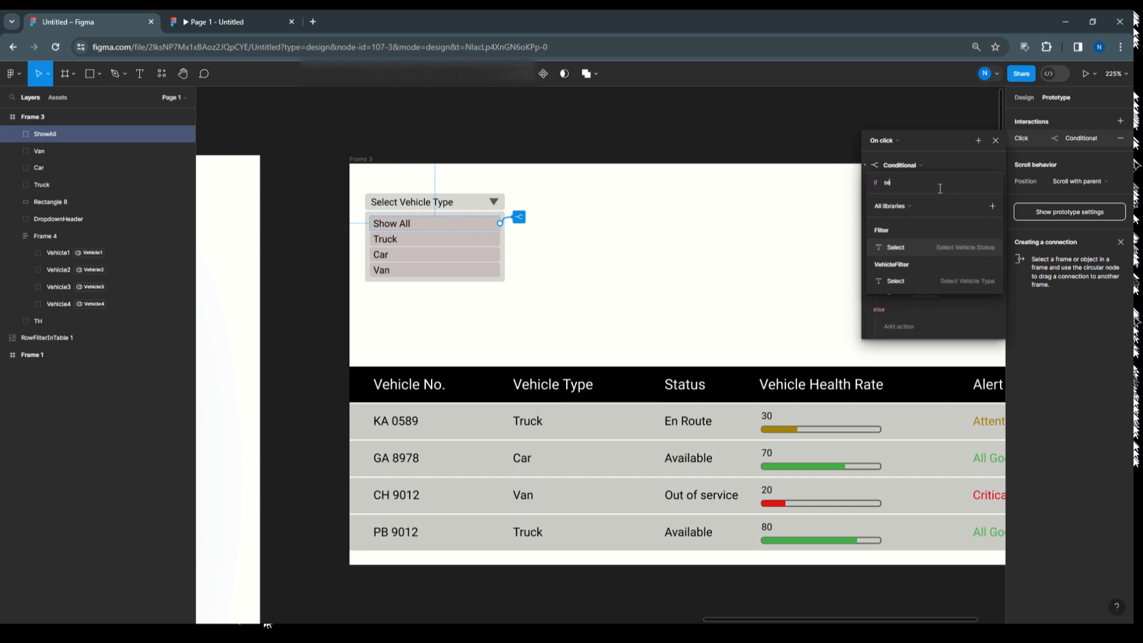
click(965, 280)
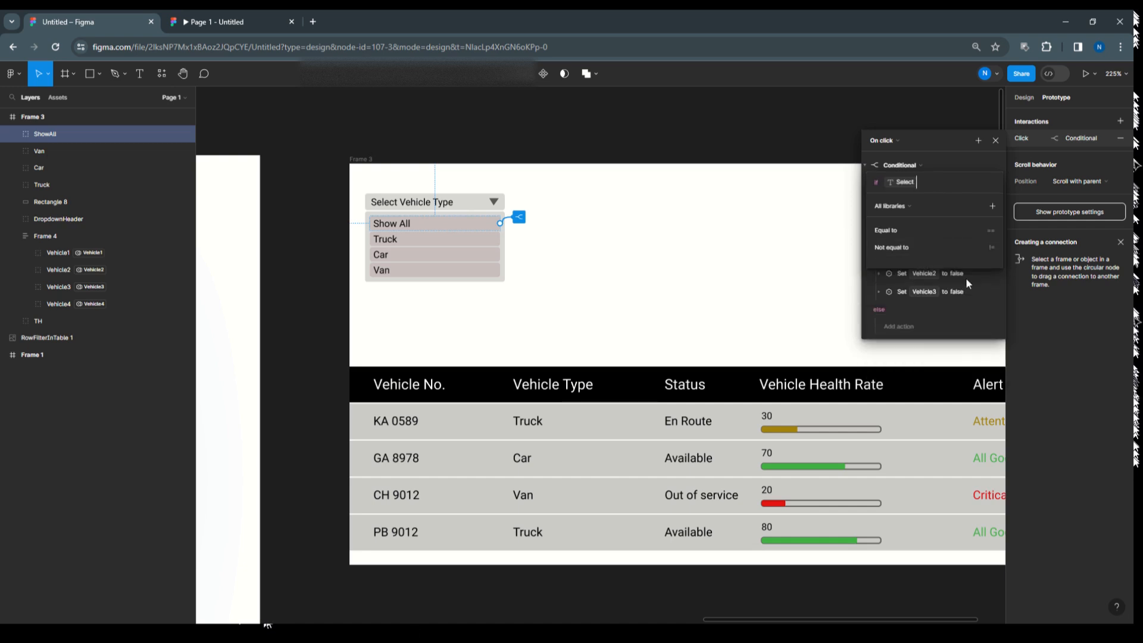
text(!=)
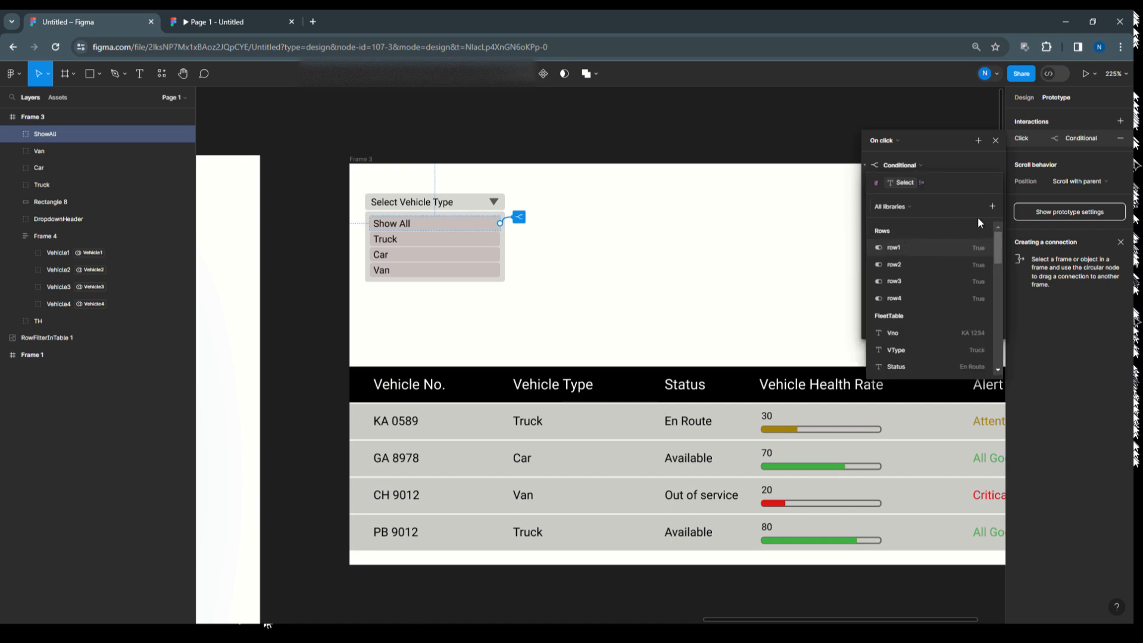
scroll(948, 298, down, 5)
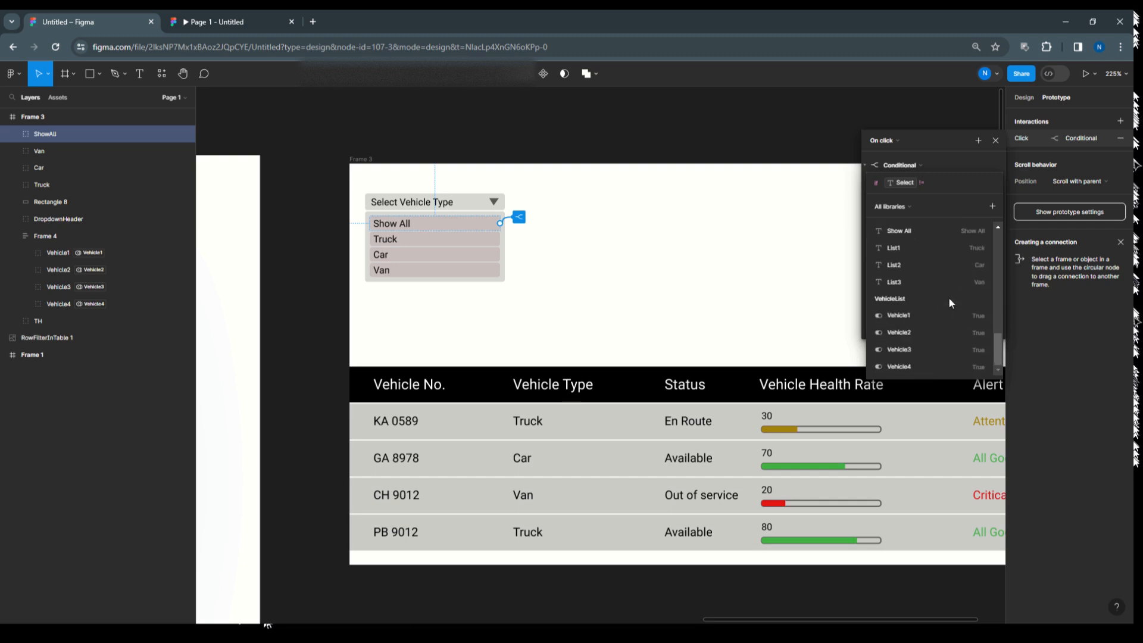
click(923, 231)
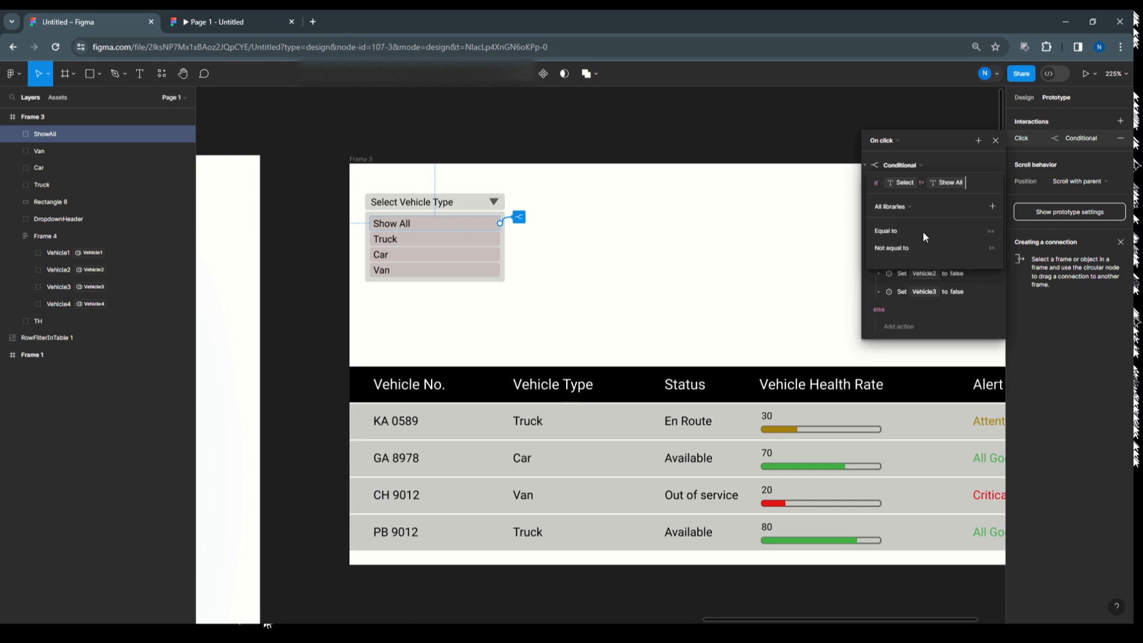
click(984, 166)
Reassign the Select variable to VehicleFilter's Show All in the Show All option's if branch.
click(879, 201)
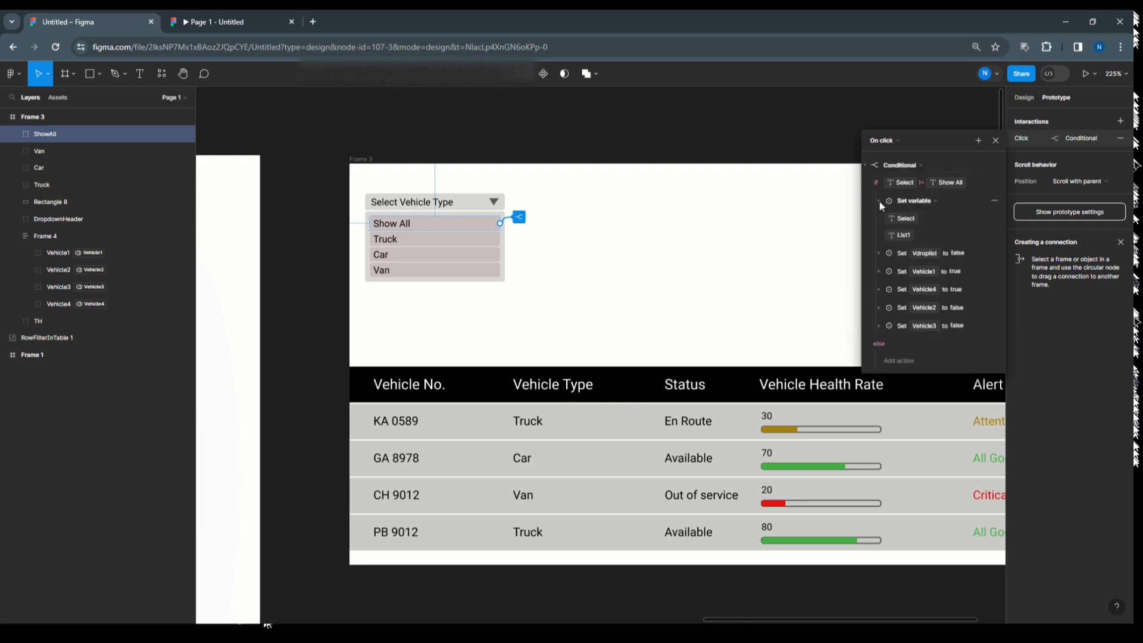
click(895, 237)
scroll(925, 392, down, 4)
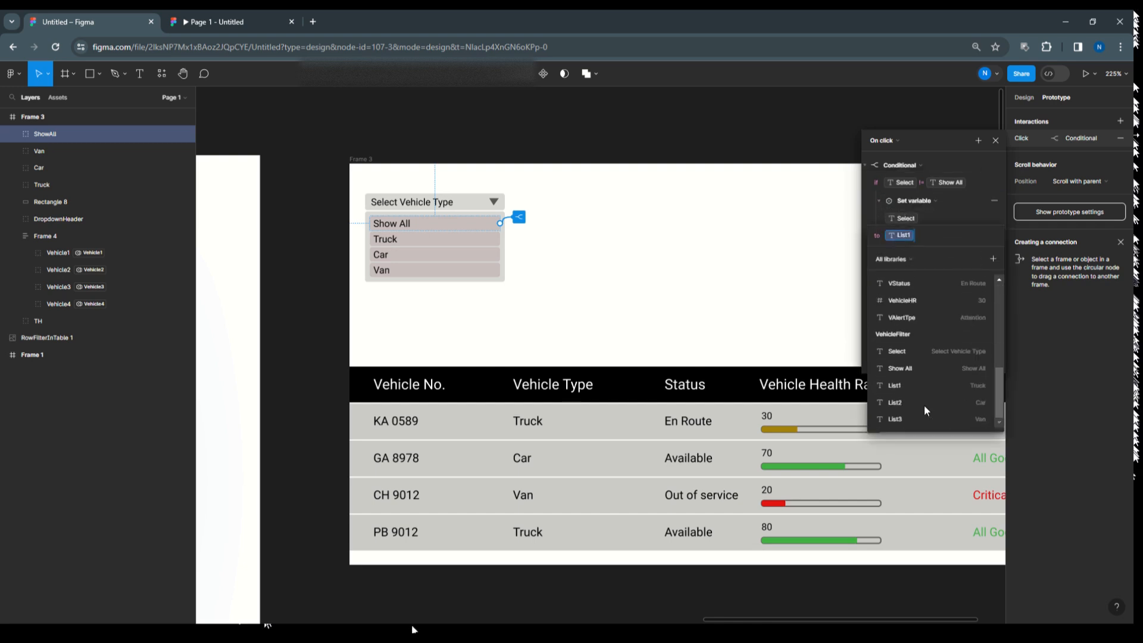
click(922, 366)
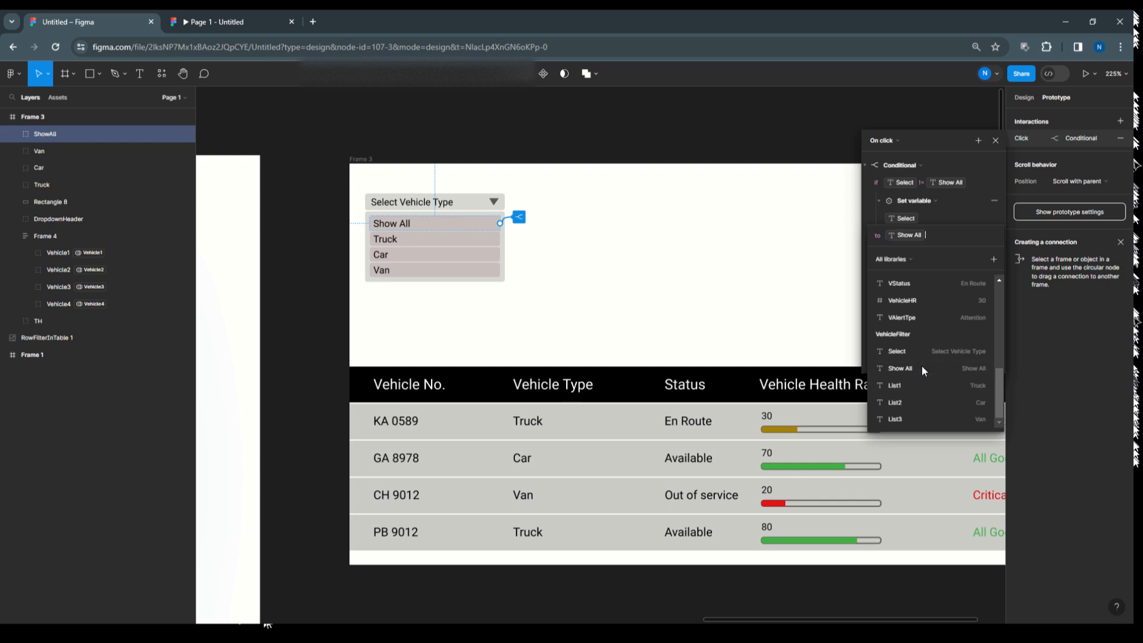
click(965, 210)
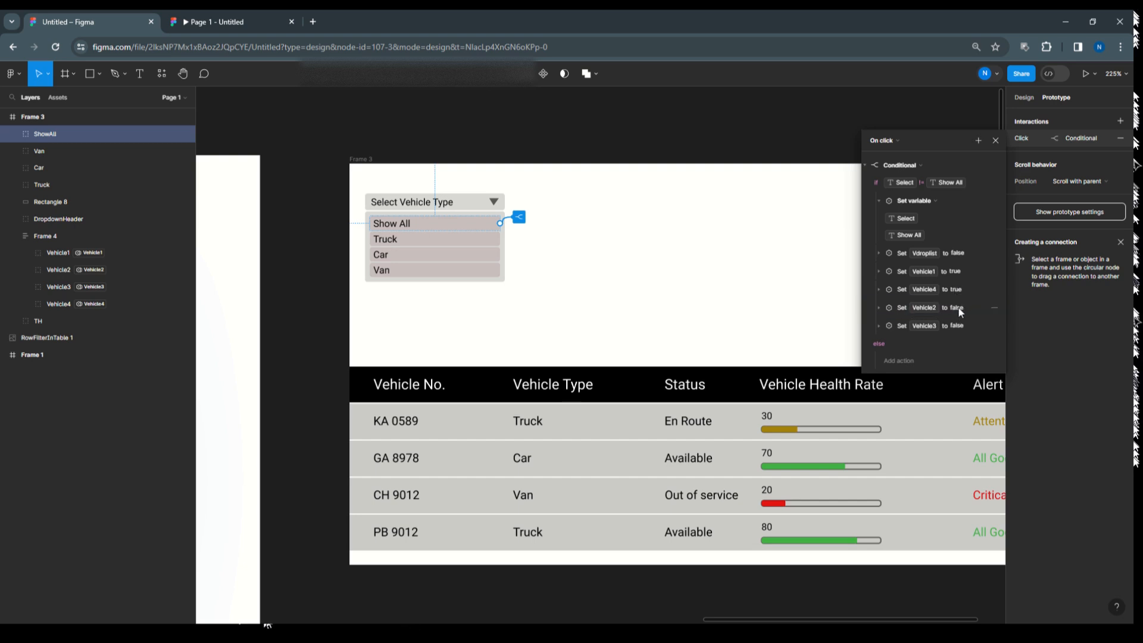
Set the Vehicle2 and Vehicle3 variables to True in the Show All option's if branch.
click(877, 306)
click(910, 341)
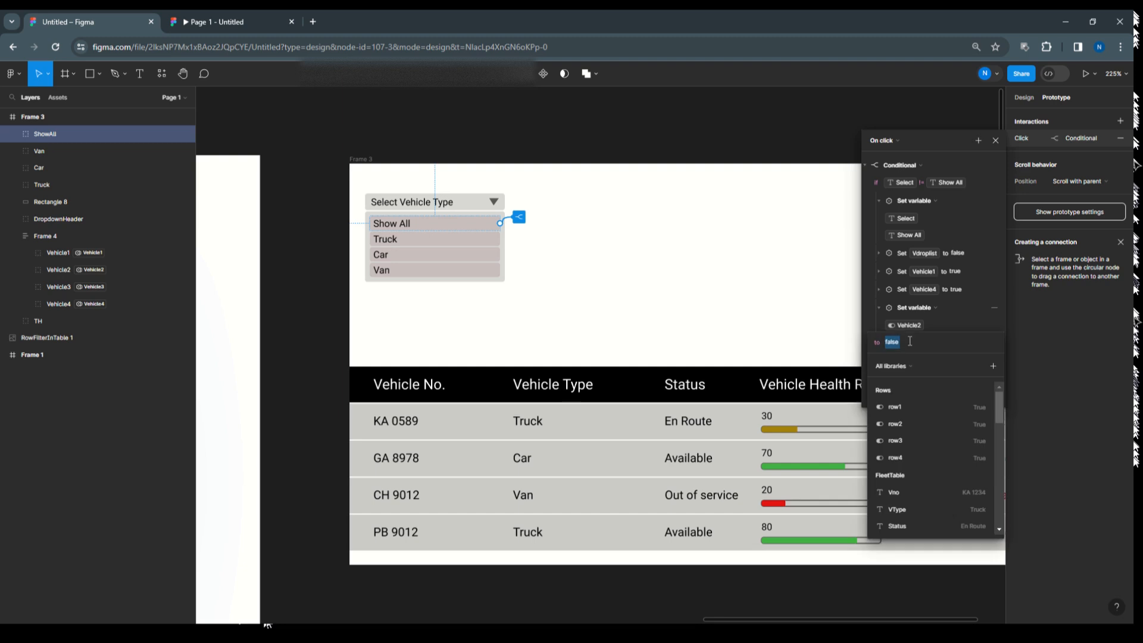
text(True)
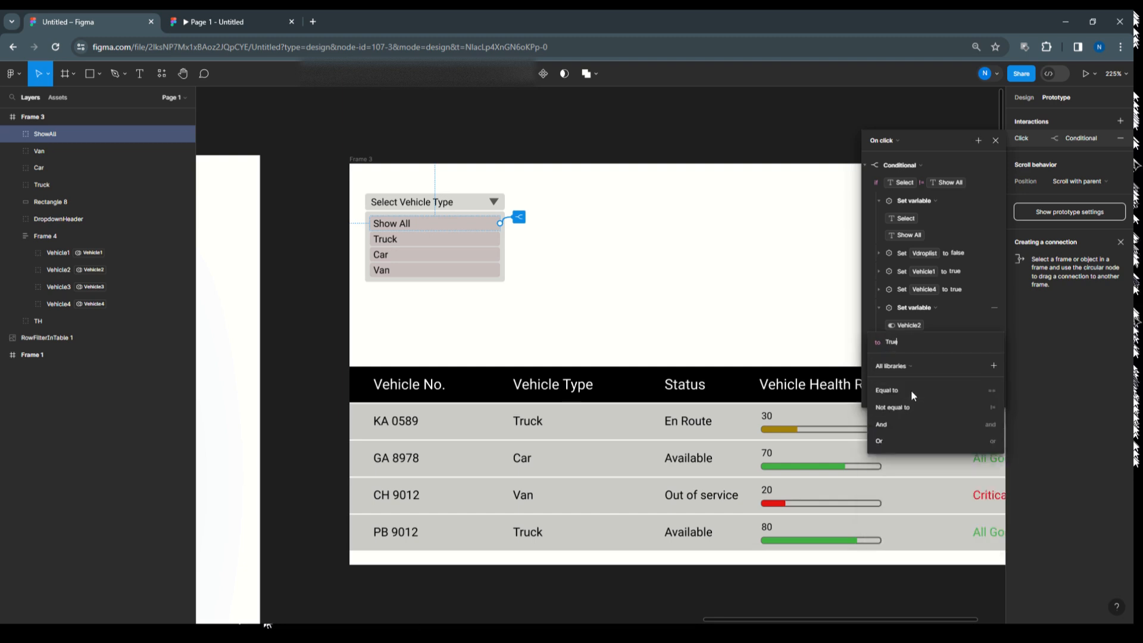
key(Return)
click(877, 360)
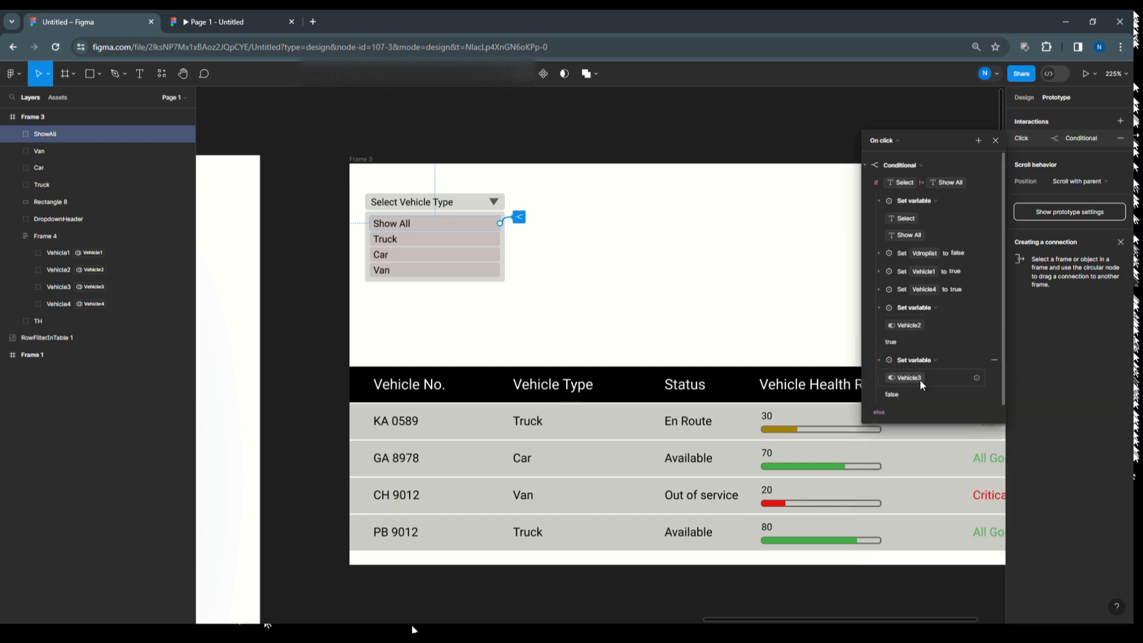
click(907, 395)
text(True)
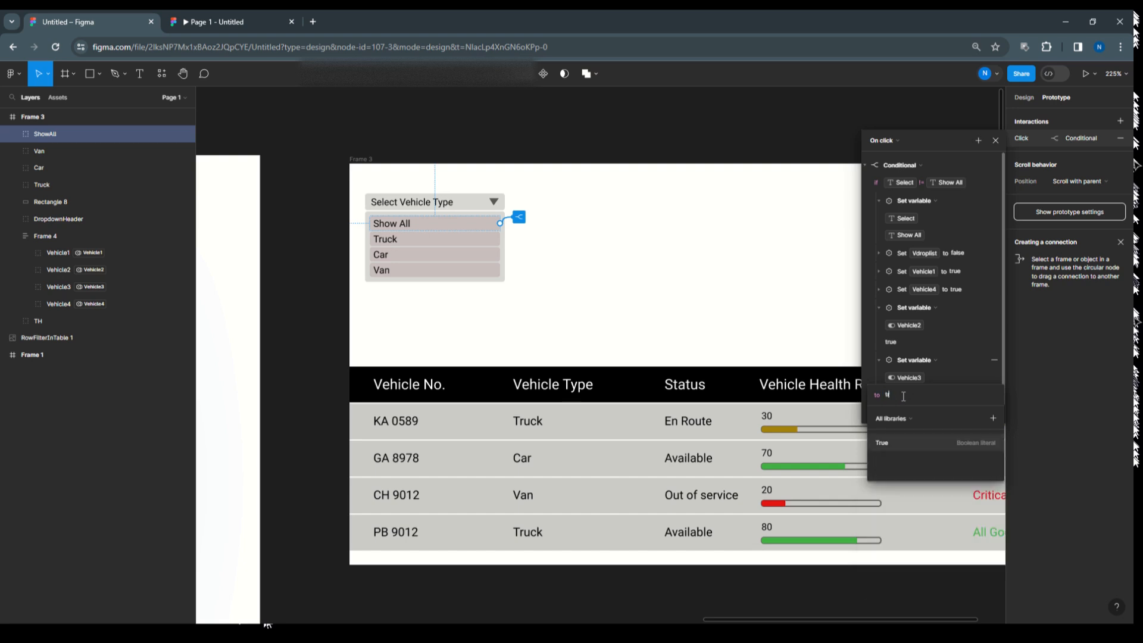
Set the Vehicle3 variable to true in the Show All option's click conditional and finish editing the interaction.
key(Return)
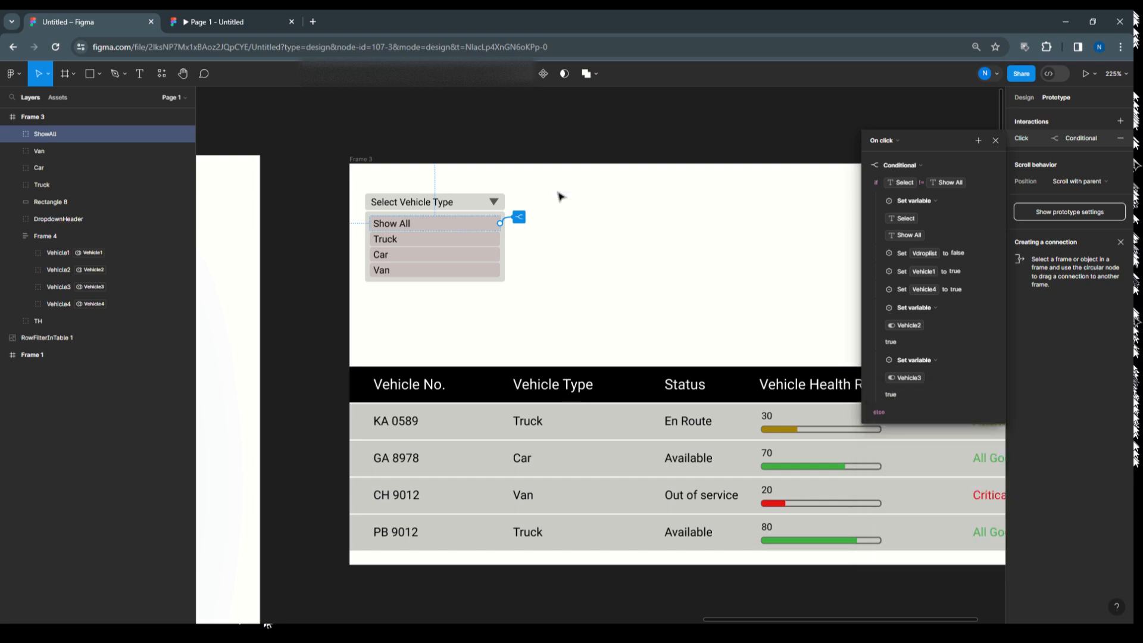
click(348, 169)
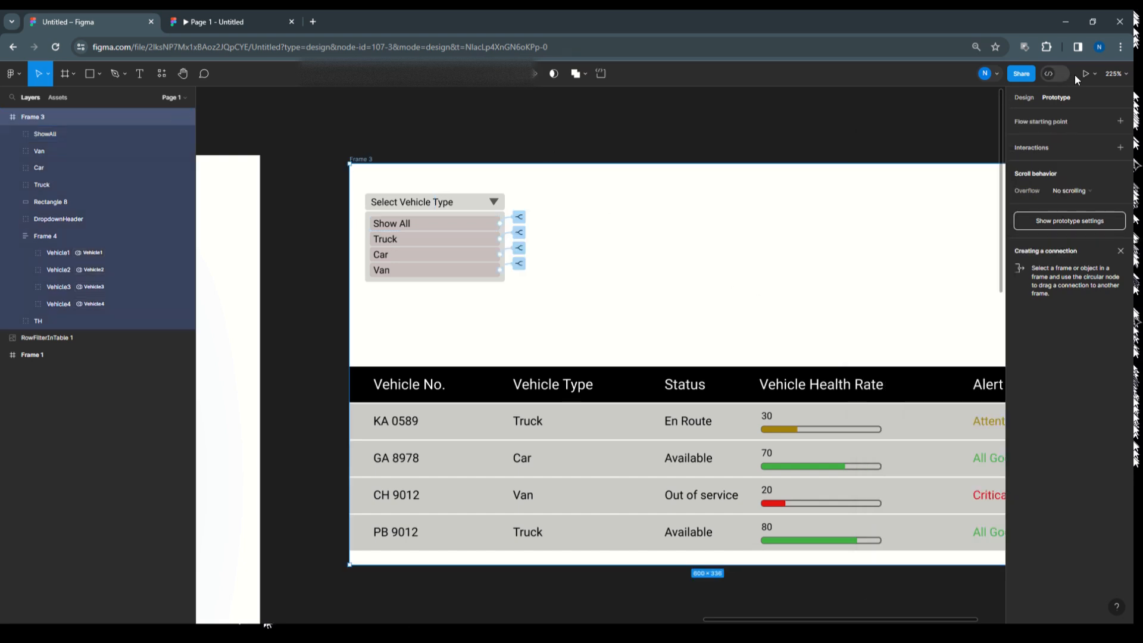
Present the Frame 3 prototype in a new tab and scale it to fill the screen.
click(1092, 74)
click(1066, 108)
click(1095, 75)
click(1069, 107)
click(1095, 74)
click(1069, 95)
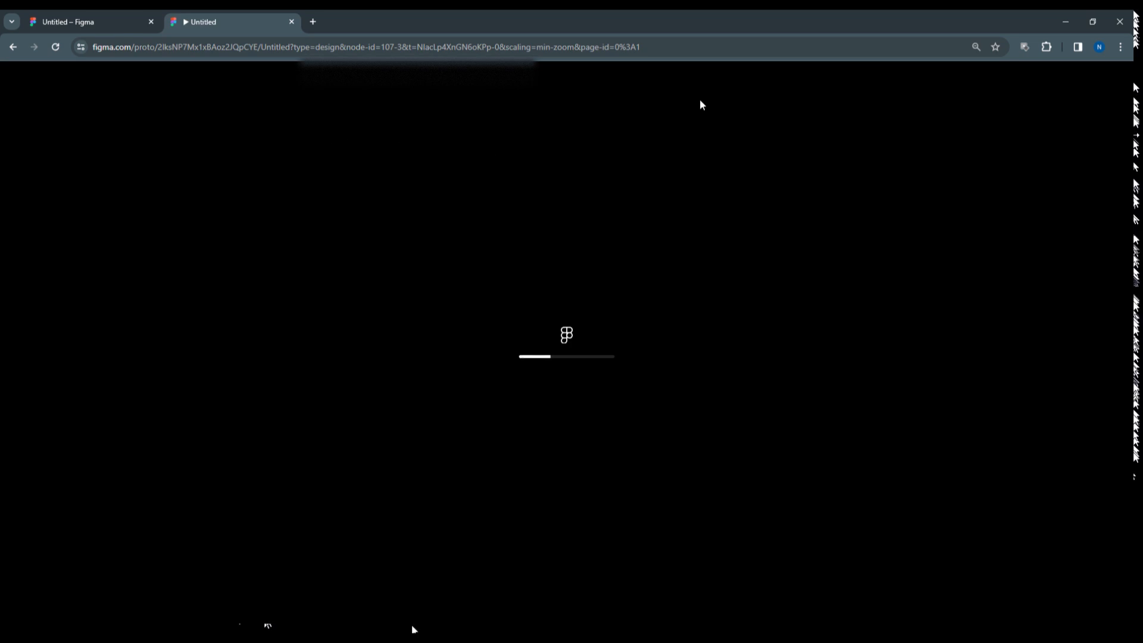
click(1098, 75)
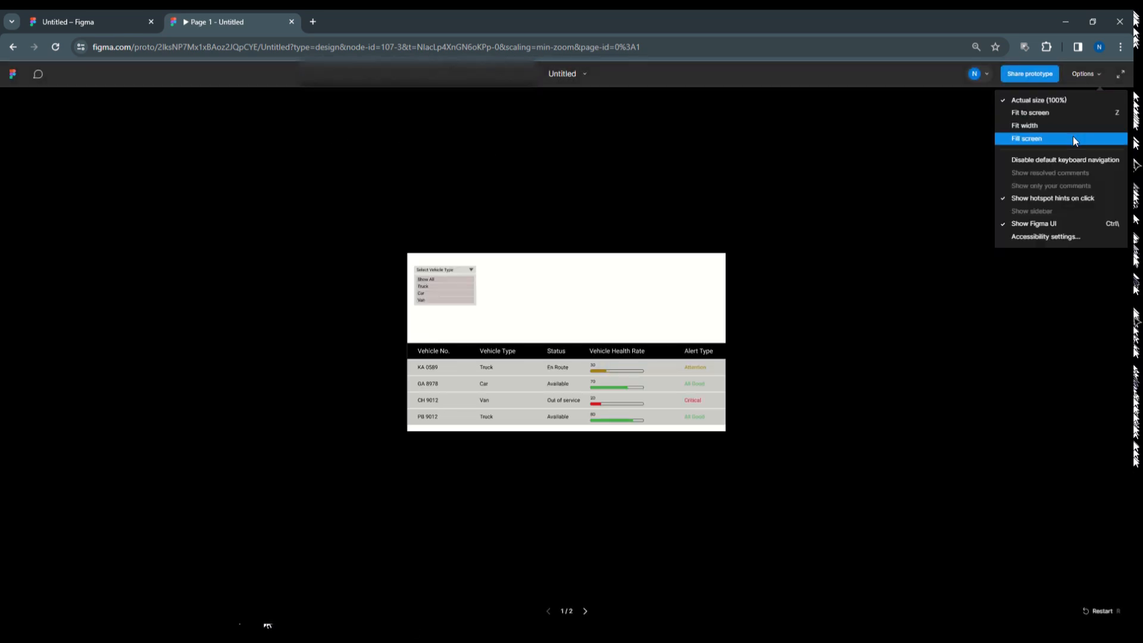
click(1073, 137)
Test the vehicle type filter in the prototype with the Show All, Truck, Car and Van options, ending on Show All.
click(213, 172)
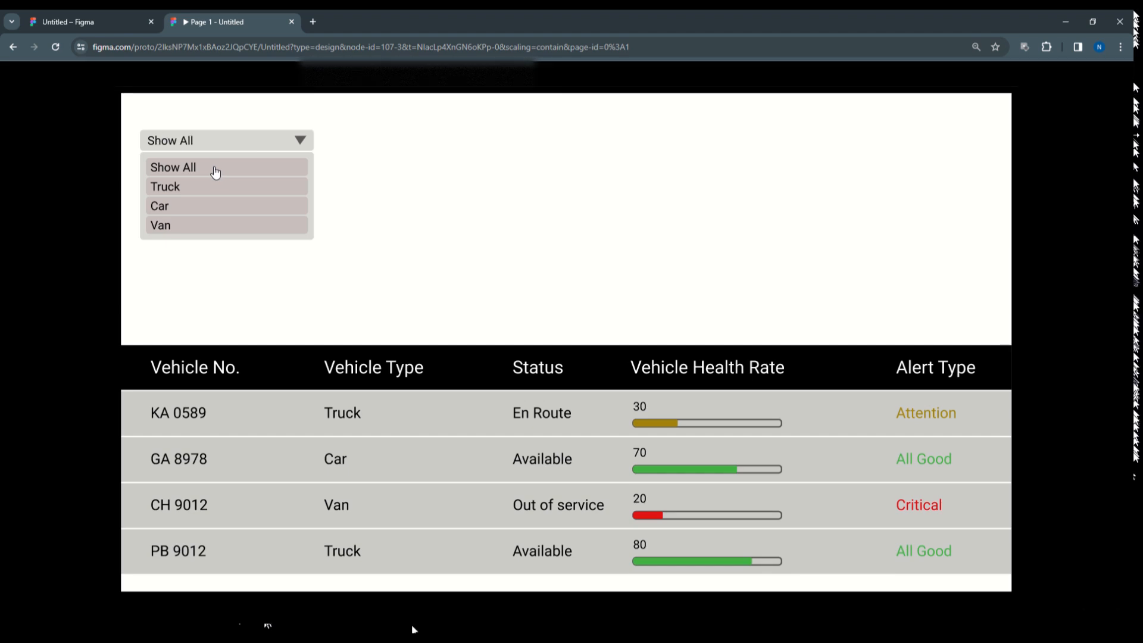
click(210, 189)
click(208, 166)
click(174, 188)
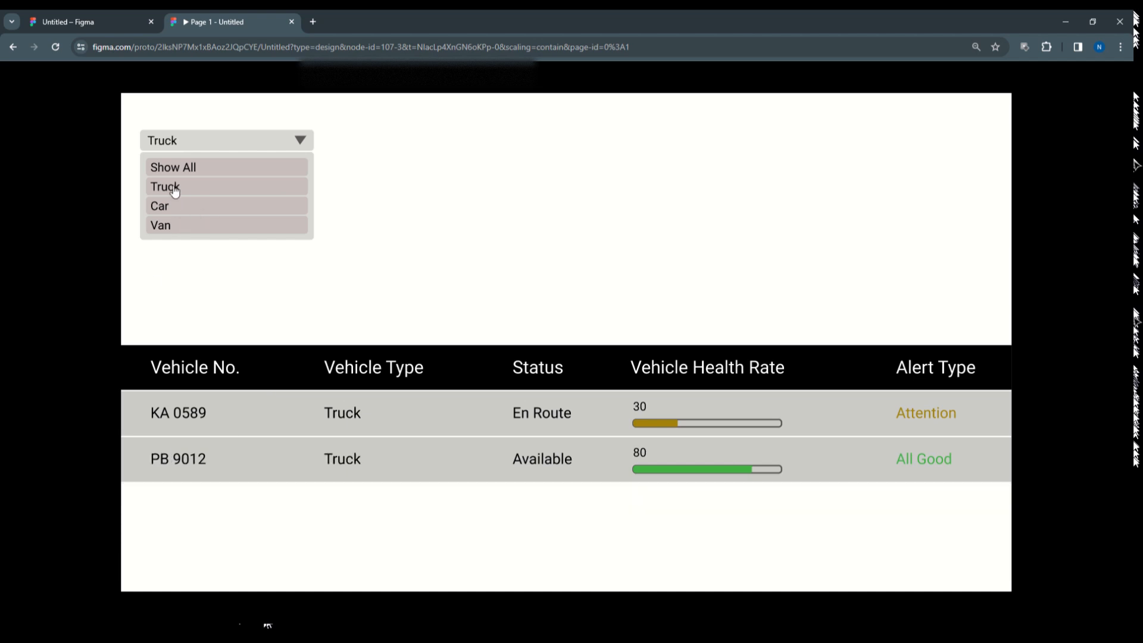
click(171, 208)
click(170, 226)
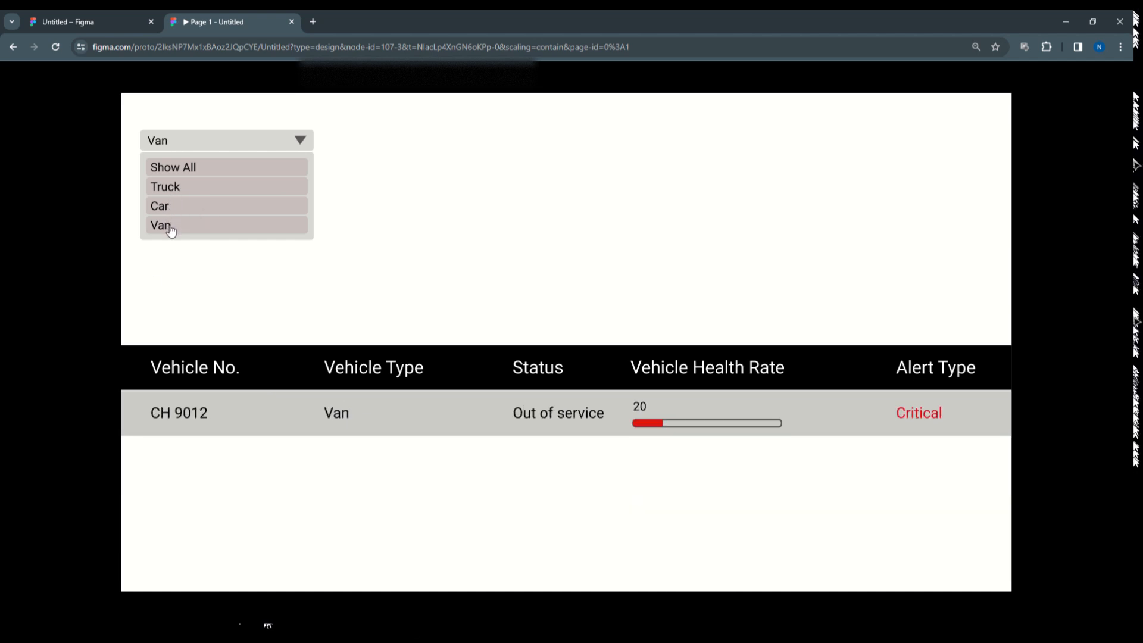
click(174, 173)
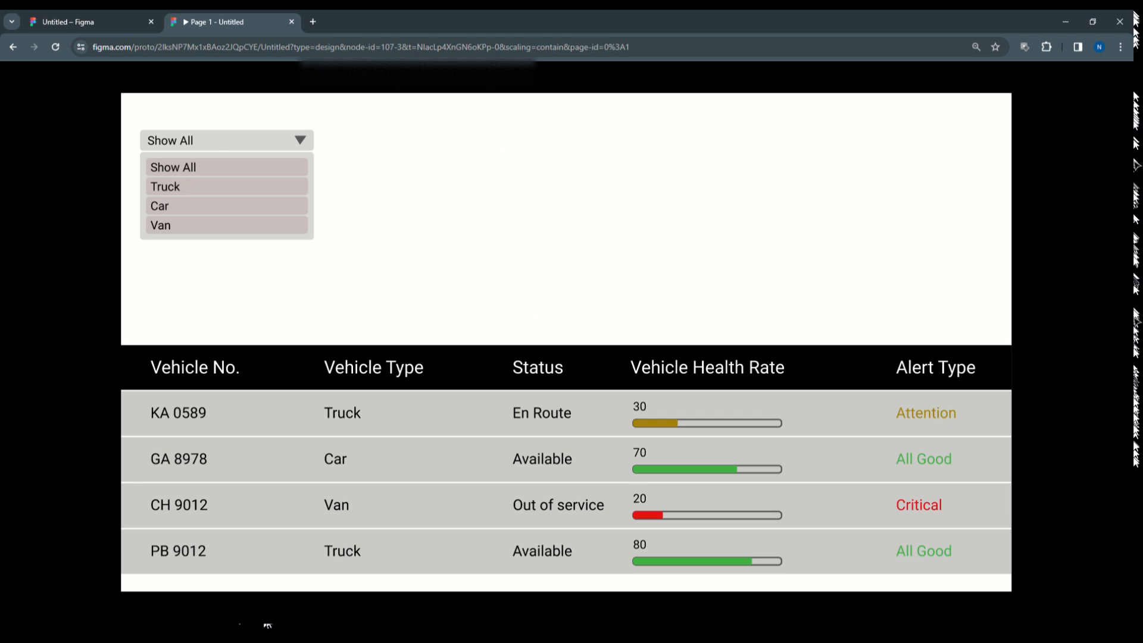
Back in the design file, group the four dropdown options with their background rectangle and name the group DroplistVehicleType.
click(110, 22)
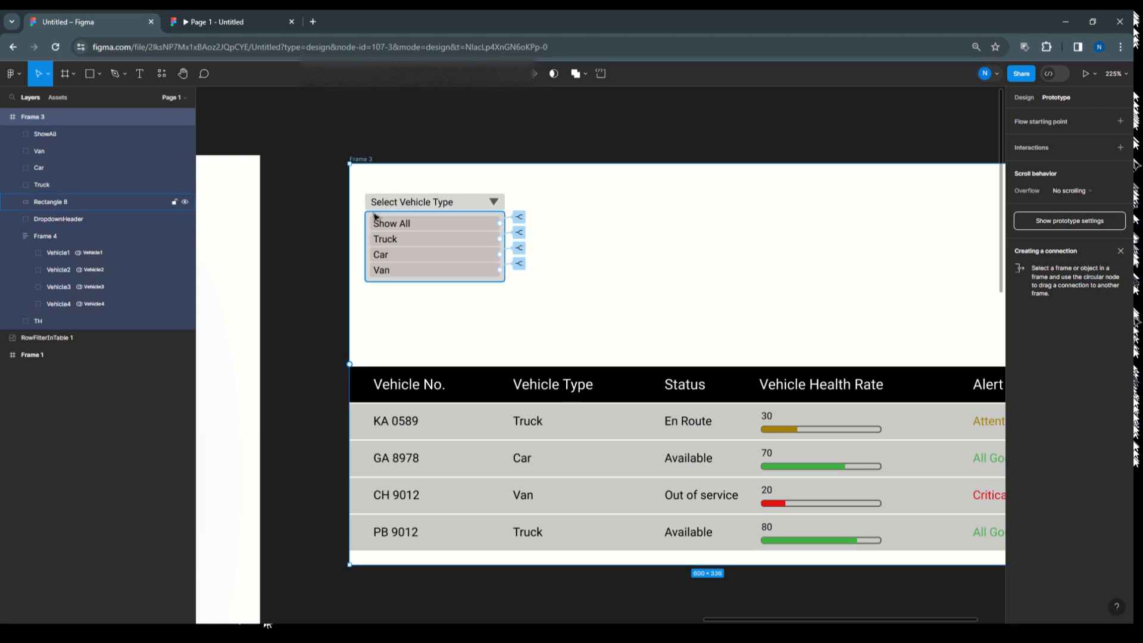
drag(365, 220, 480, 275)
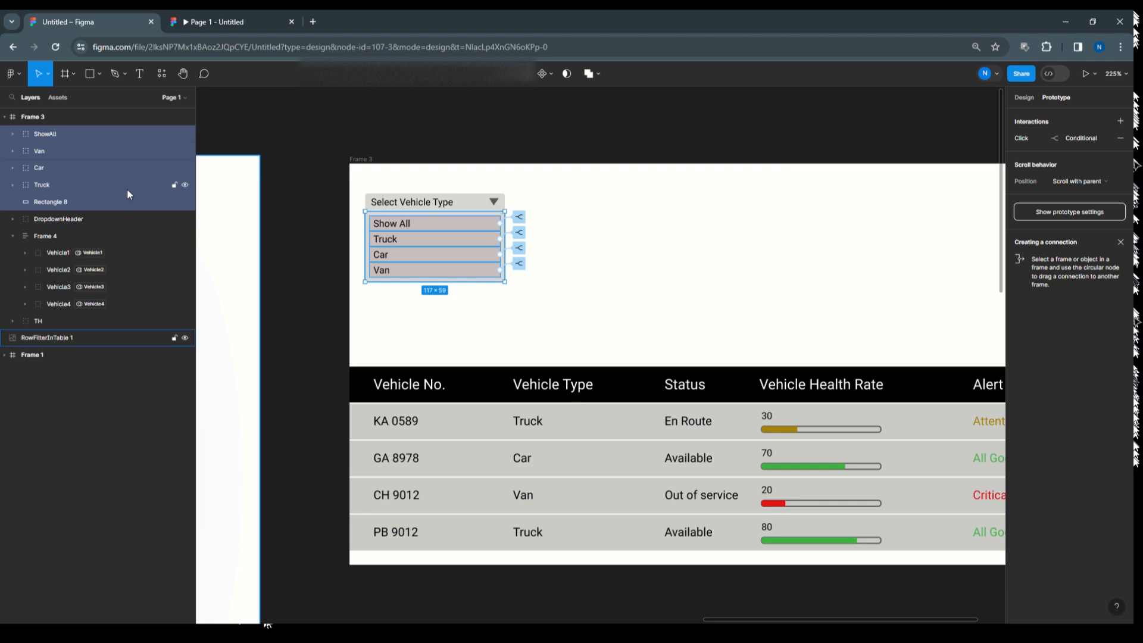
key(ctrl+g)
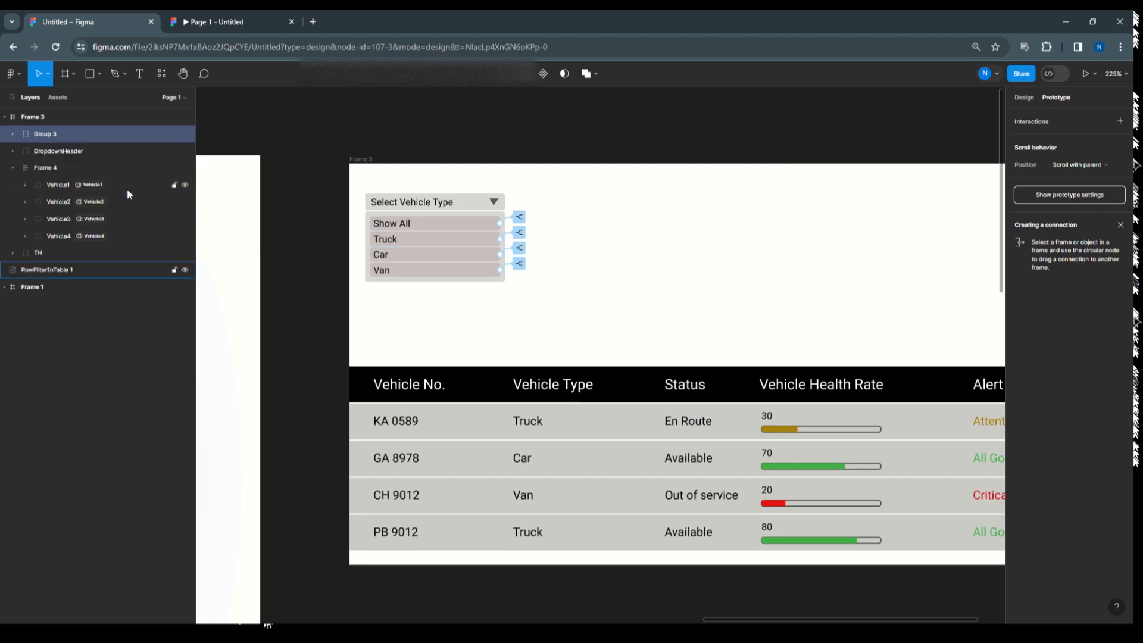
double_click(50, 137)
text(Dro)
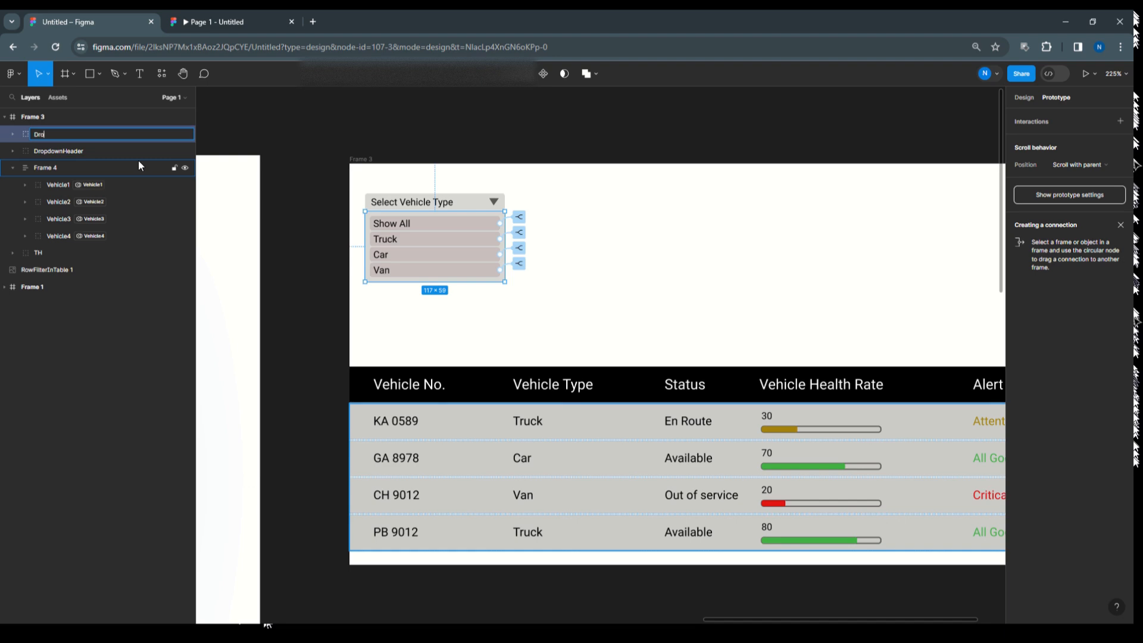
text(plist)
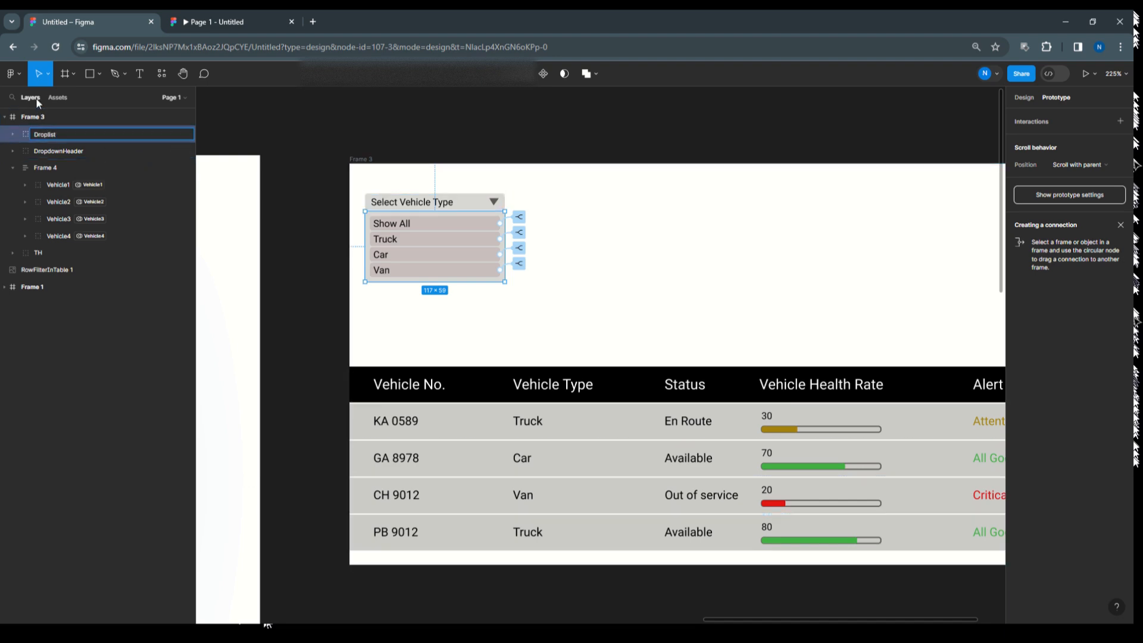
text(VehicleType)
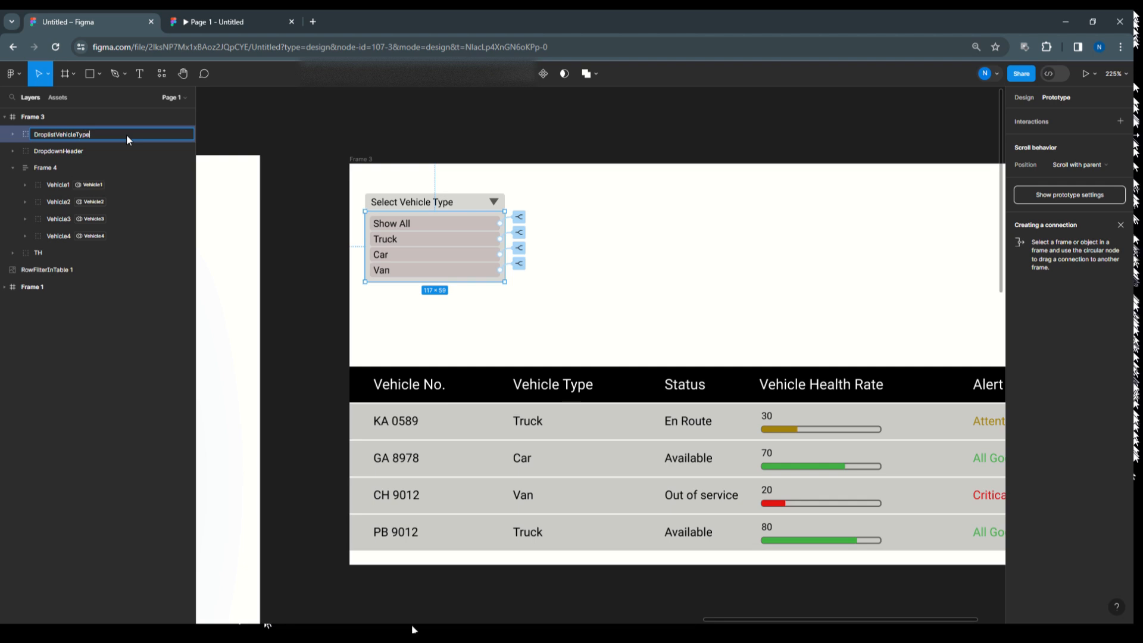
Rename the DropdownHeader layer to DropdownHeaderVehicleType.
click(69, 152)
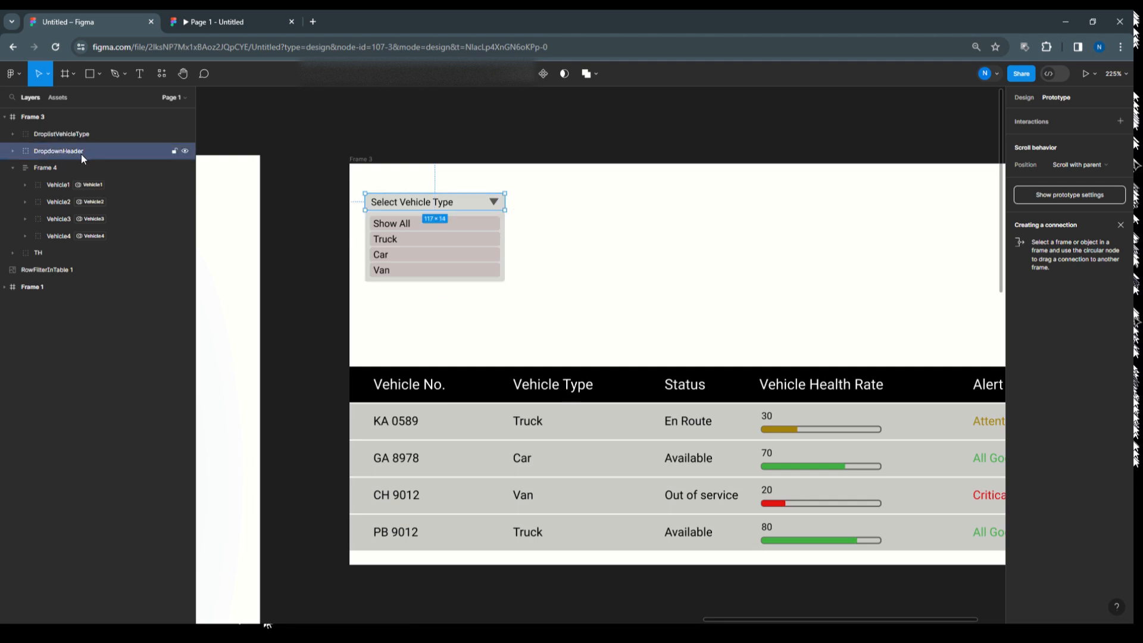
double_click(82, 152)
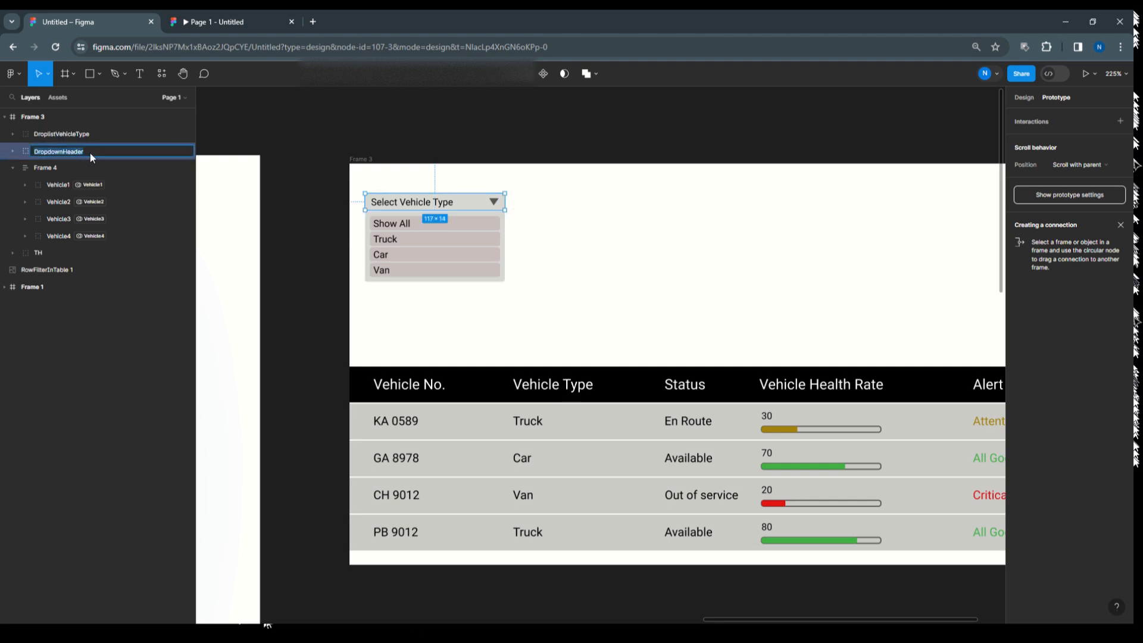
click(91, 152)
click(155, 134)
shift+click(73, 152)
click(70, 153)
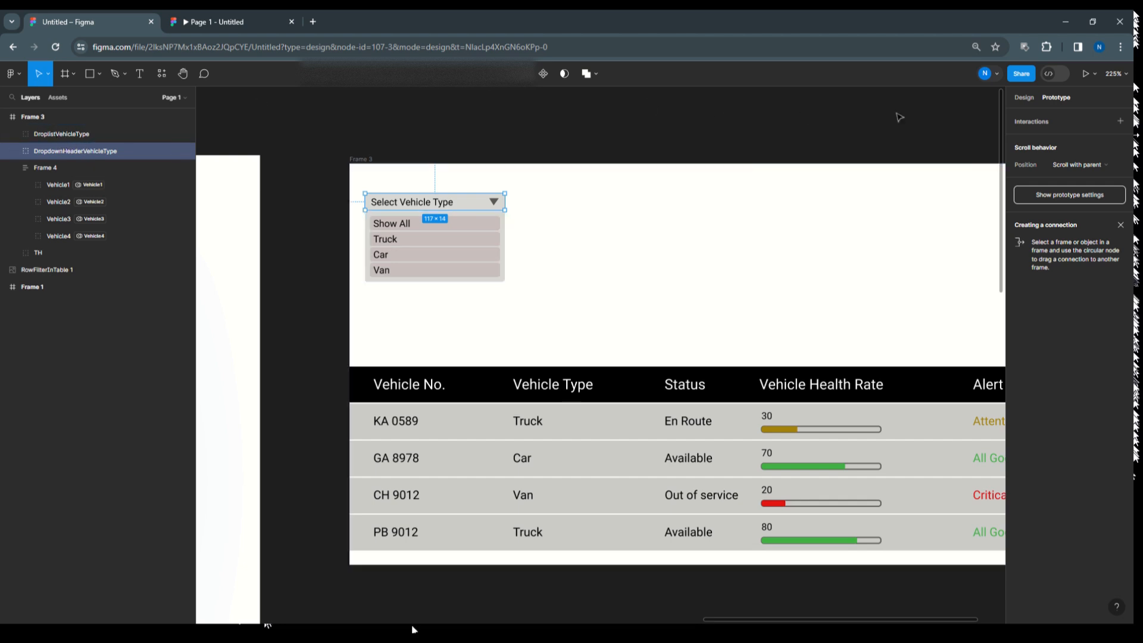
Set the VdropdownHeader variable to True in the VehicleFilter collection of the local variables.
click(1024, 97)
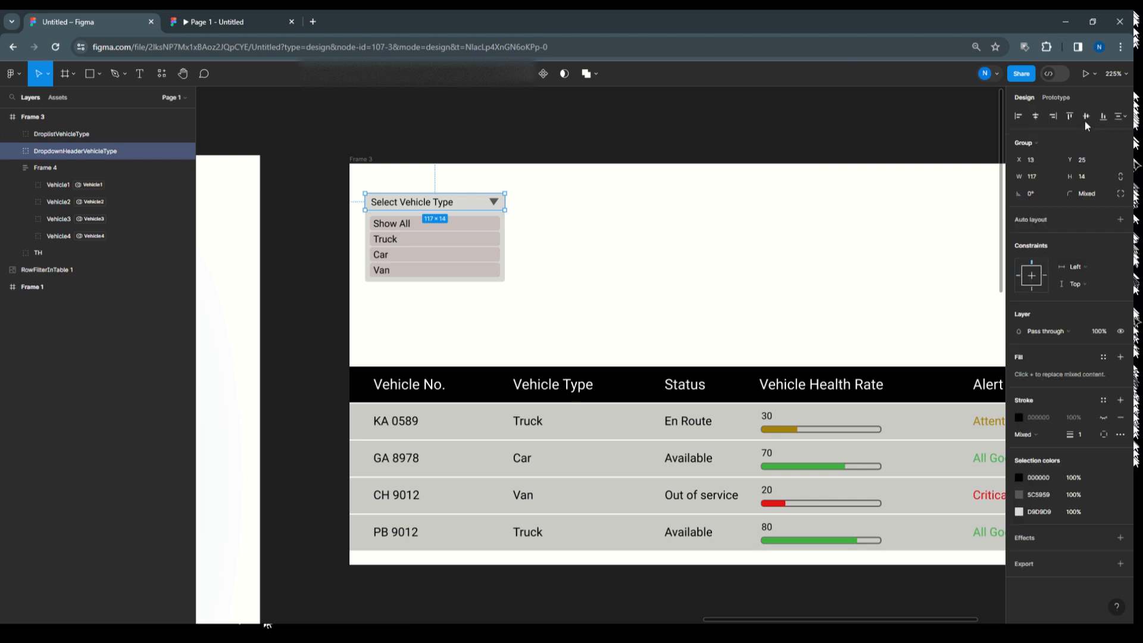
click(750, 202)
click(1120, 164)
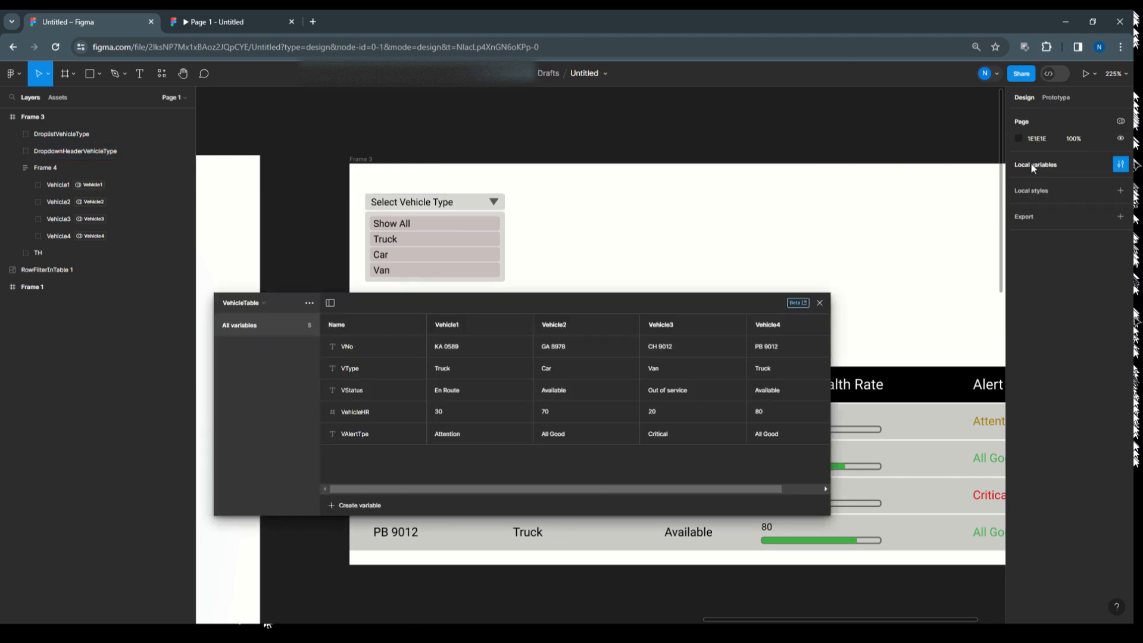
click(267, 304)
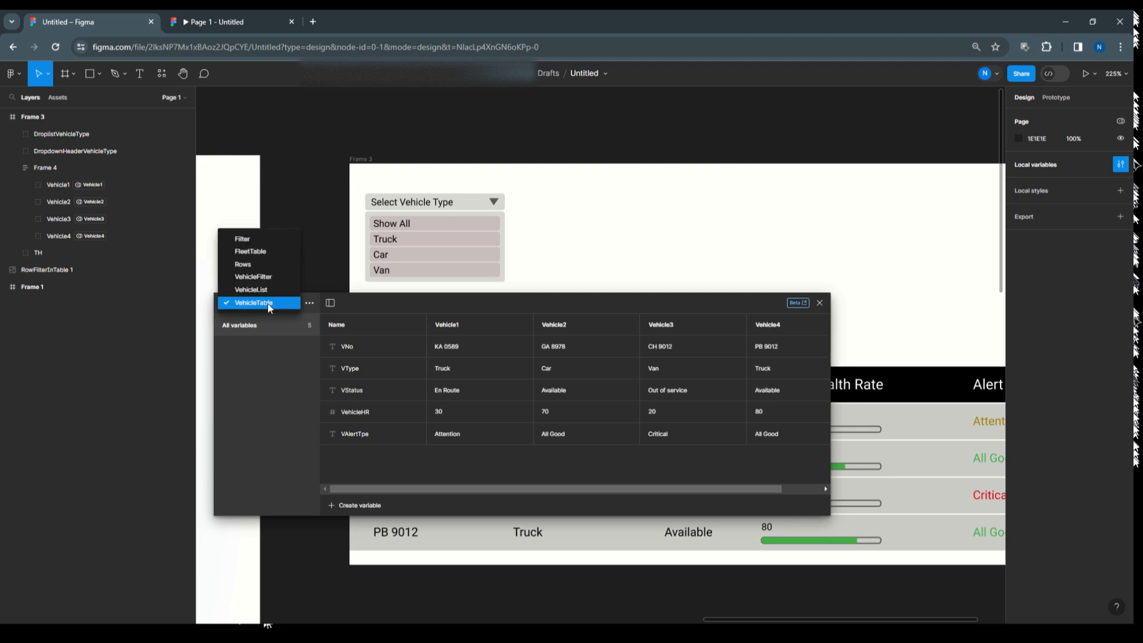
click(267, 290)
click(260, 303)
click(257, 275)
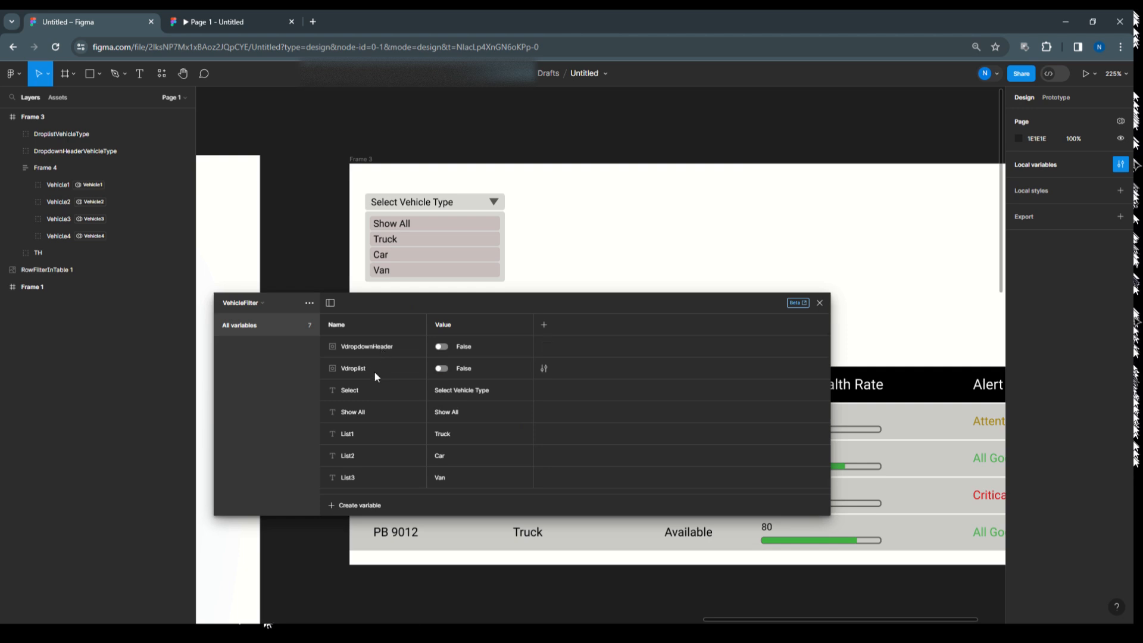
click(442, 346)
drag(704, 314, 816, 326)
click(559, 360)
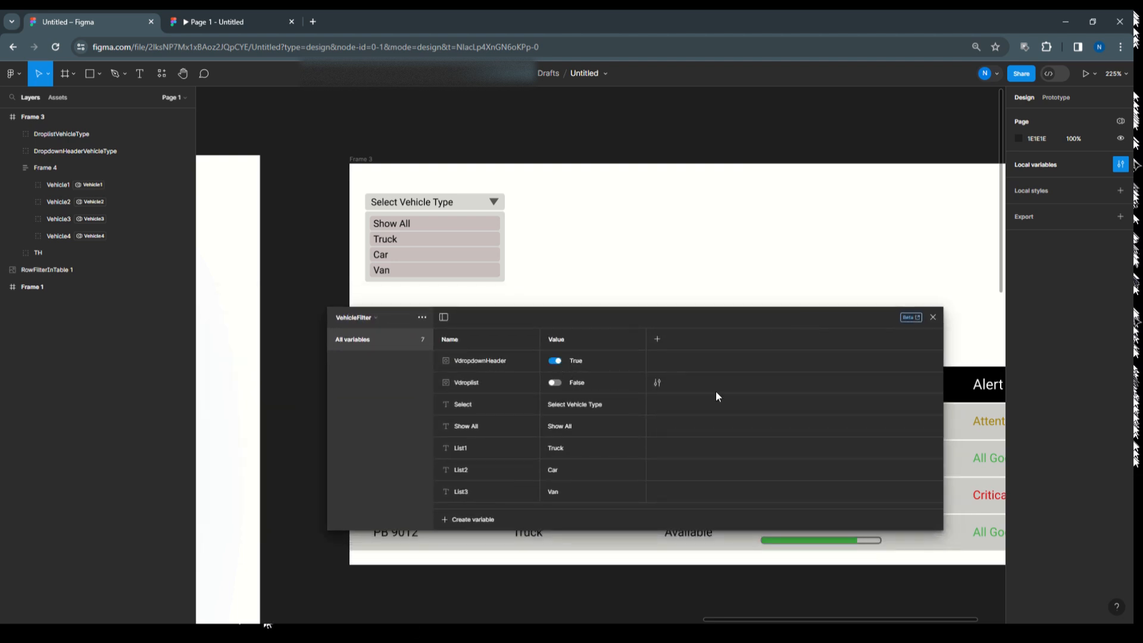
click(933, 318)
Bind the visibility of the DroplistVehicleType group to the Vdroplist variable.
click(429, 224)
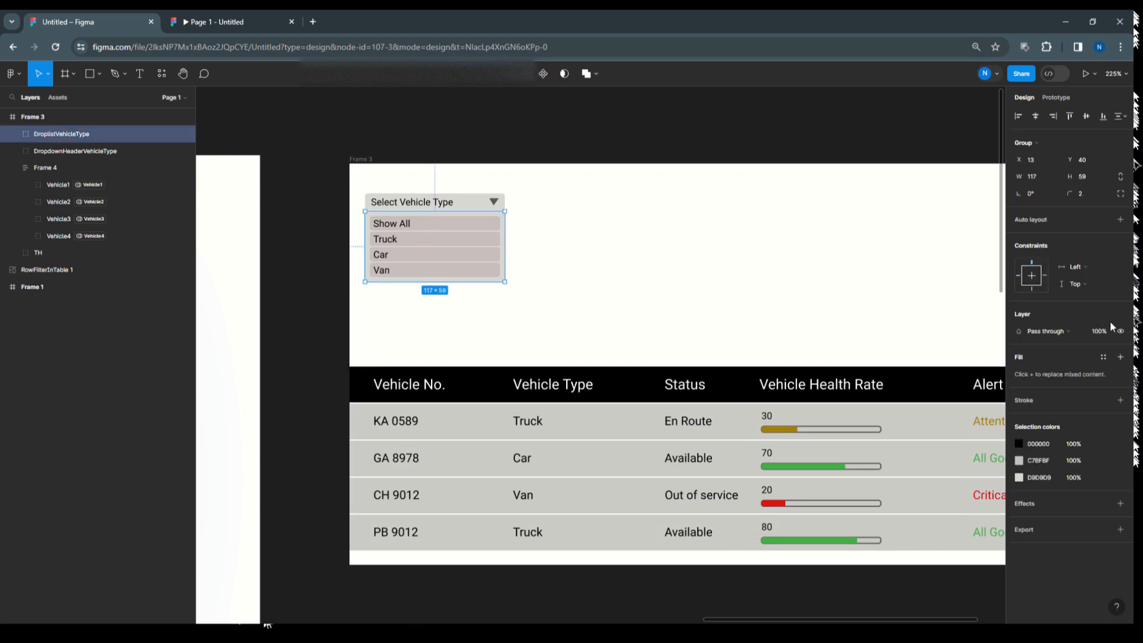
click(1119, 333)
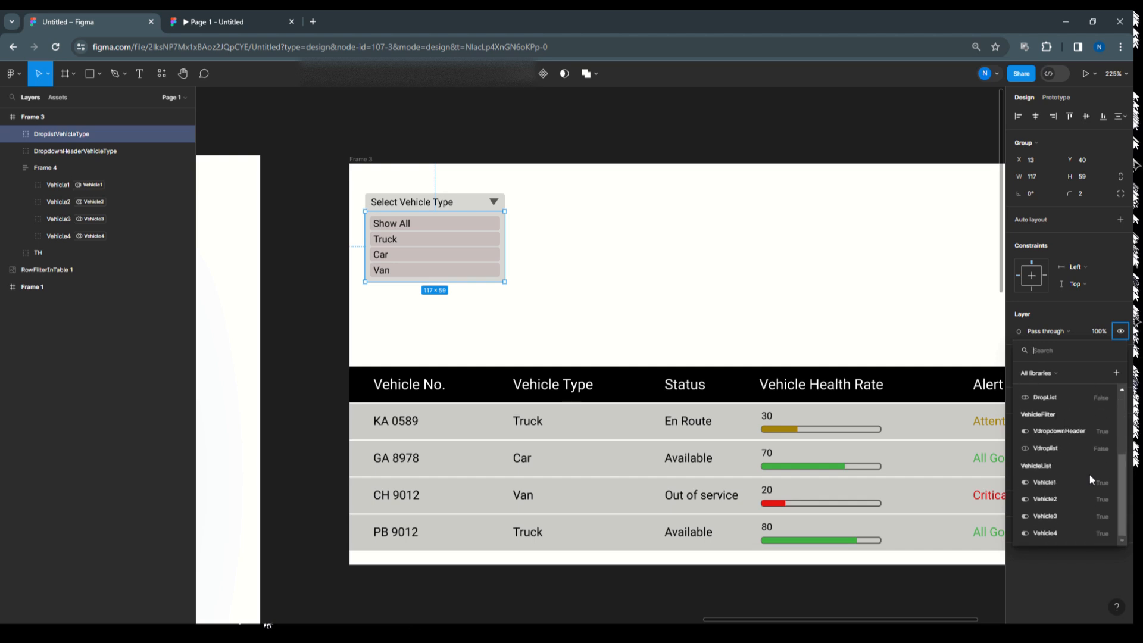
click(1069, 447)
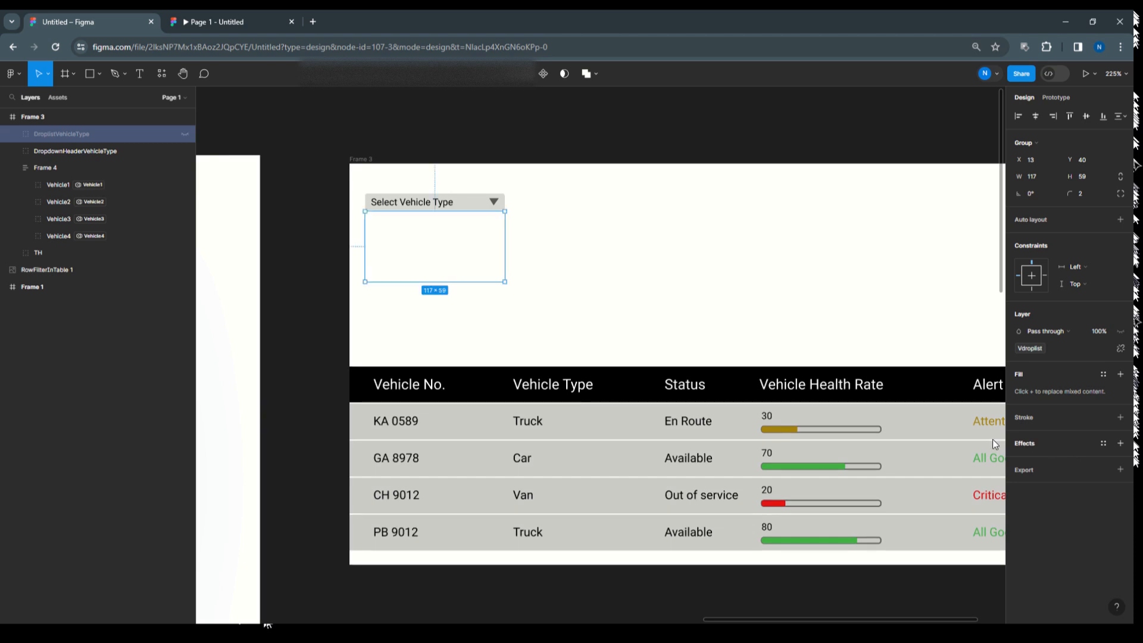
Add an on-click interaction with a Conditional action to the DropdownHeaderVehicleType group.
click(470, 207)
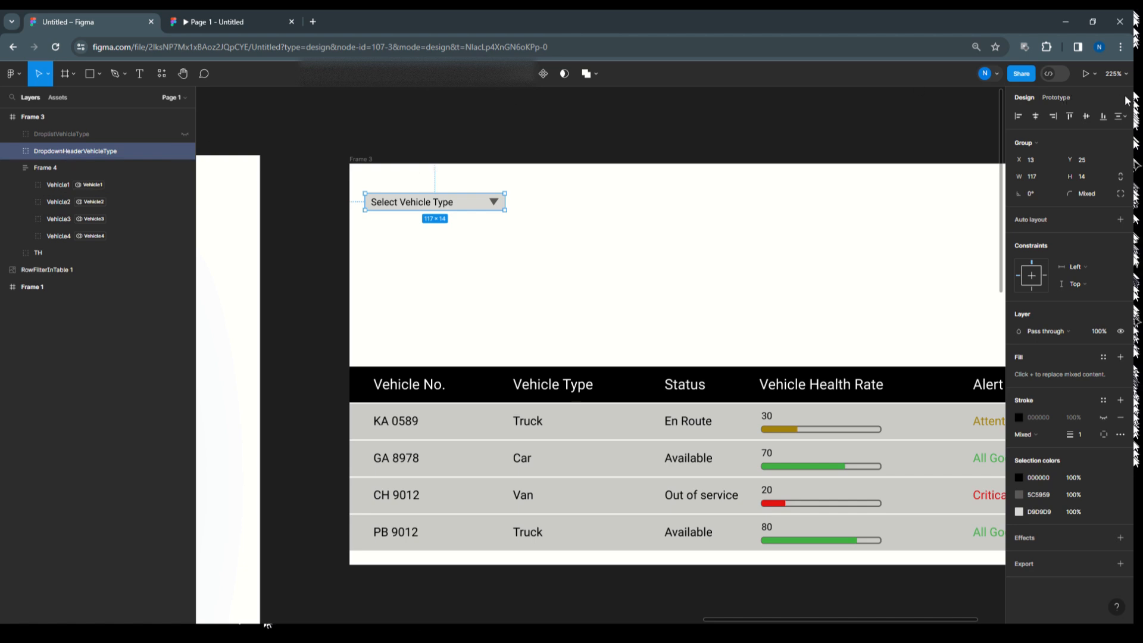
click(1058, 98)
click(1021, 123)
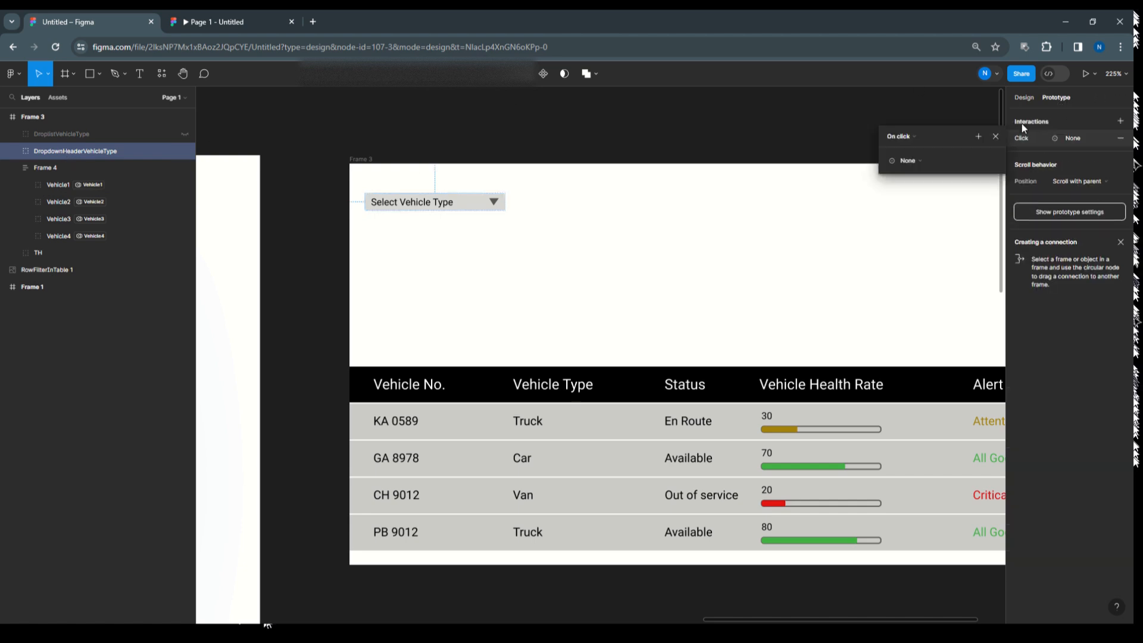
click(919, 159)
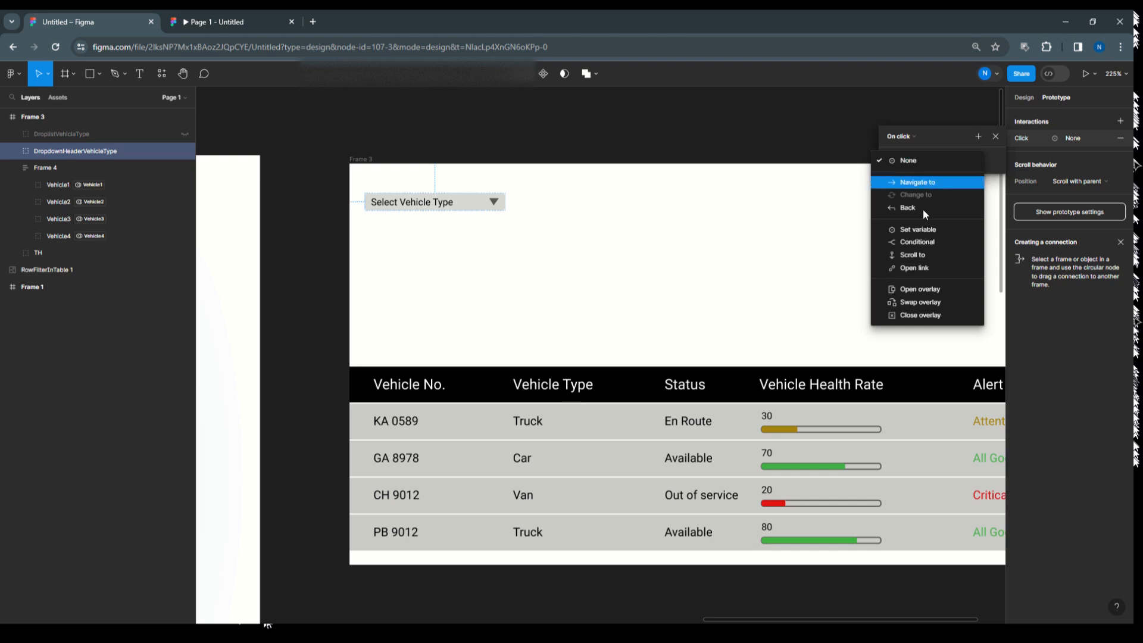
click(920, 243)
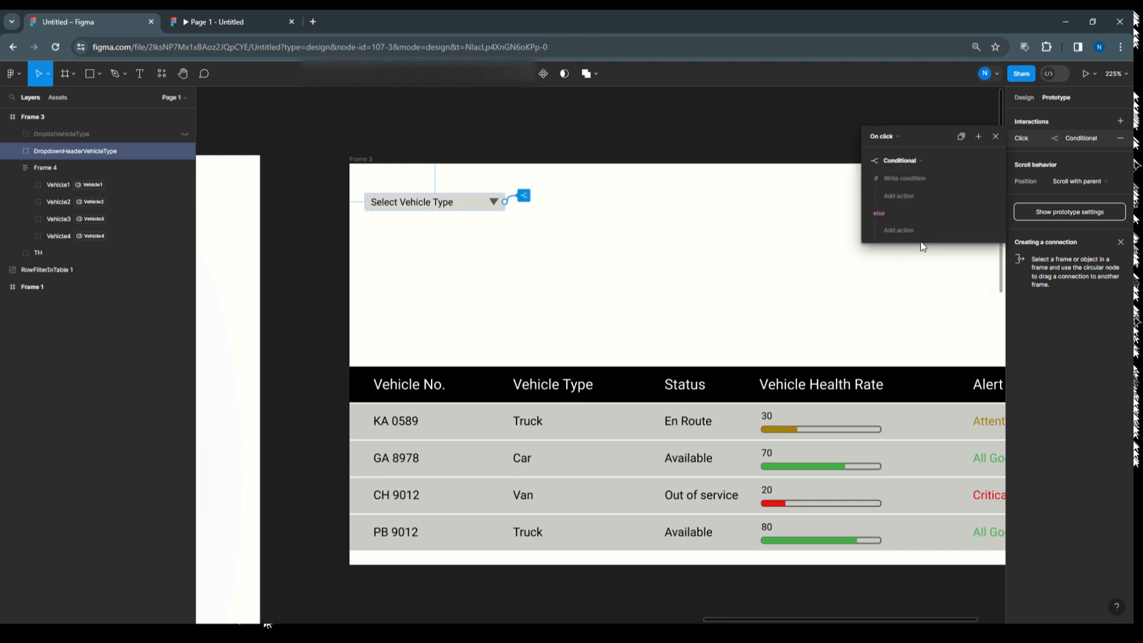
Write the header conditional's if-condition as Vdroplist == false.
click(906, 181)
scroll(942, 357, down, 5)
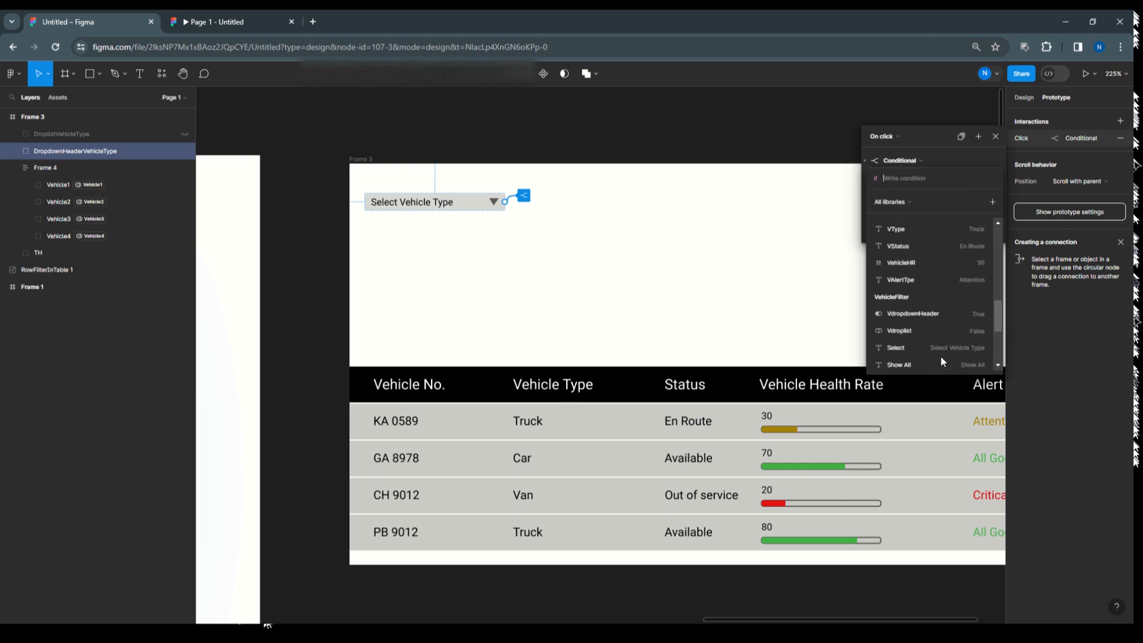
scroll(942, 357, up, 3)
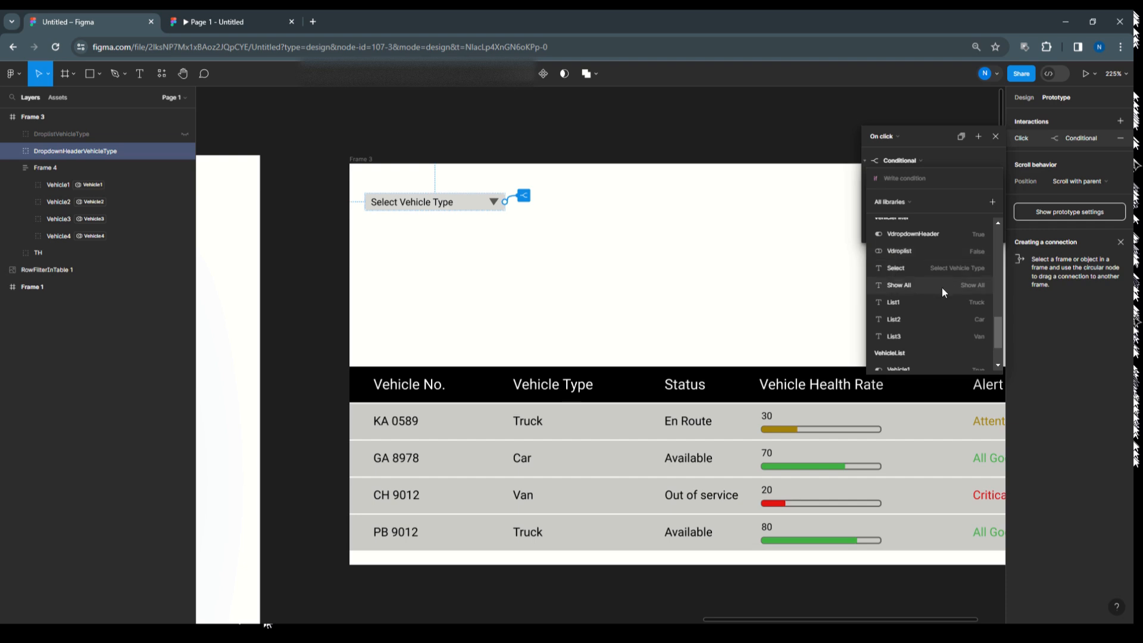
scroll(934, 288, up, 2)
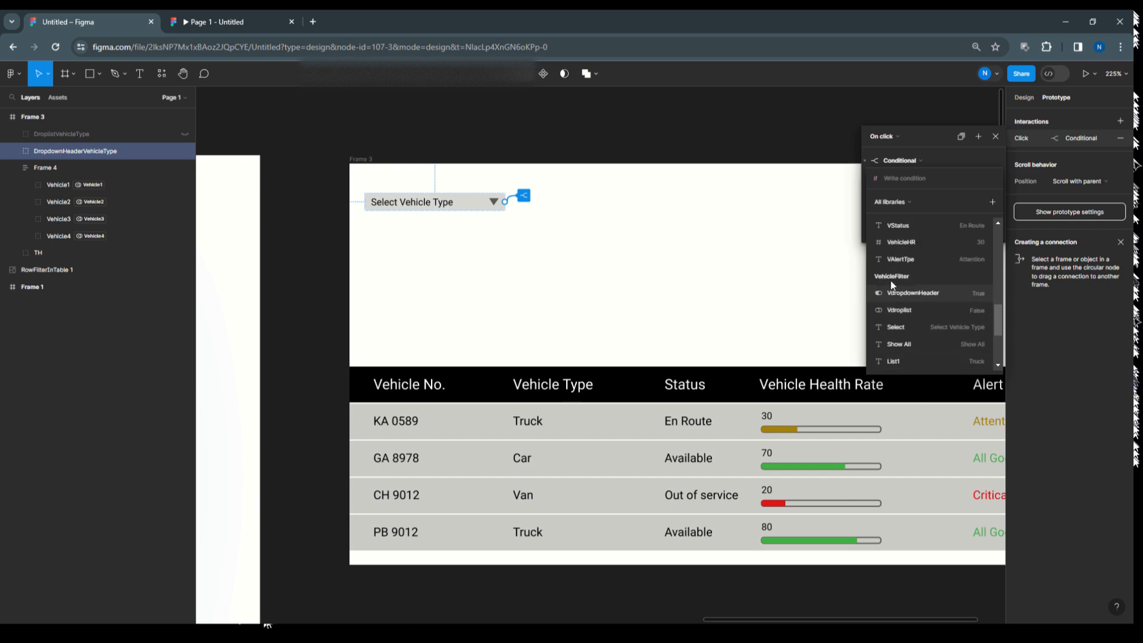
click(899, 310)
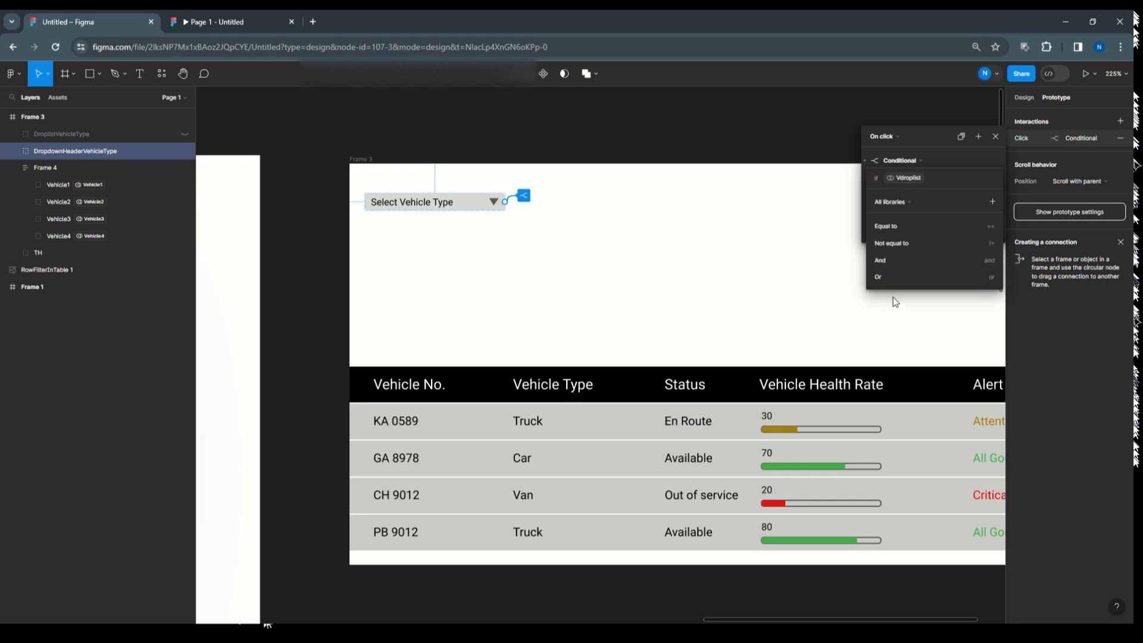
click(891, 235)
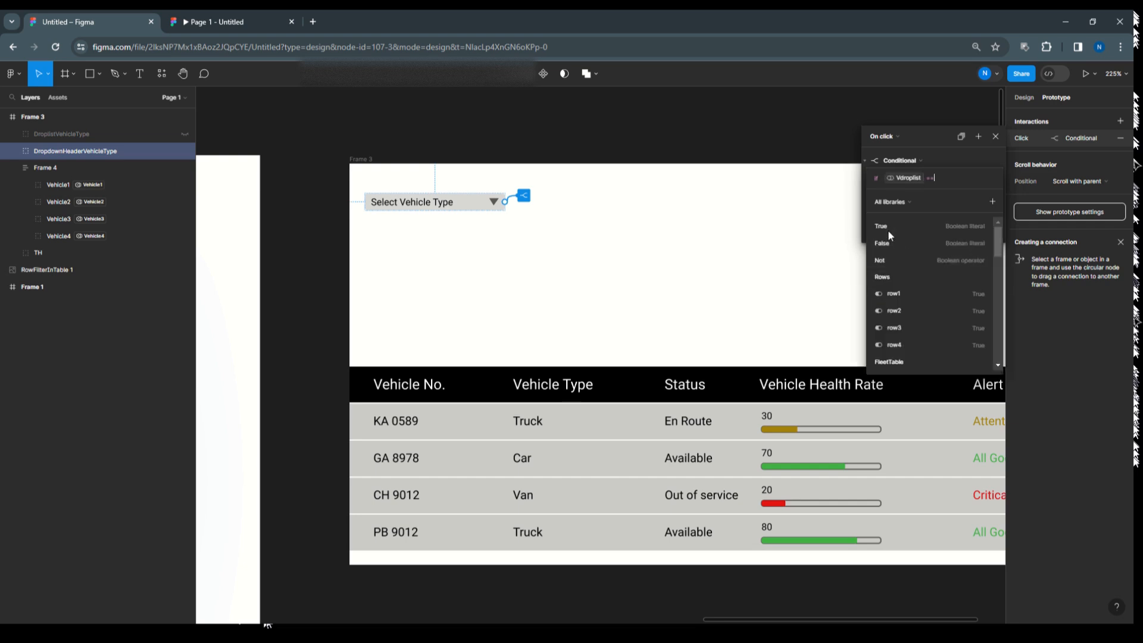
click(887, 227)
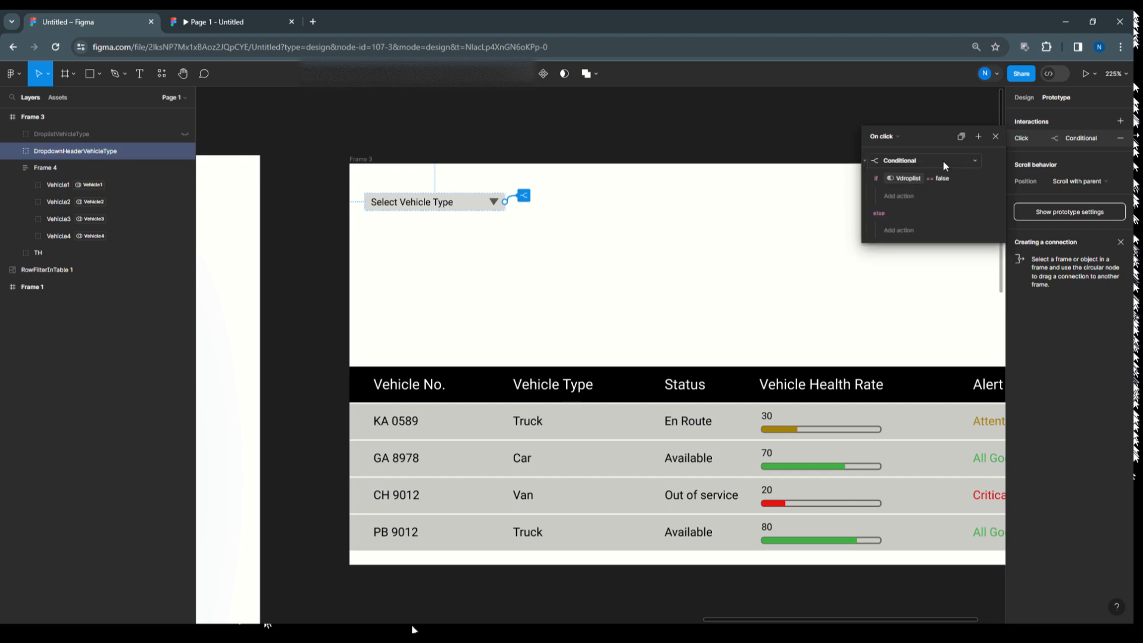
Add a Set variable action to the conditional's if-branch that sets Vdroplist to true.
click(901, 197)
click(902, 251)
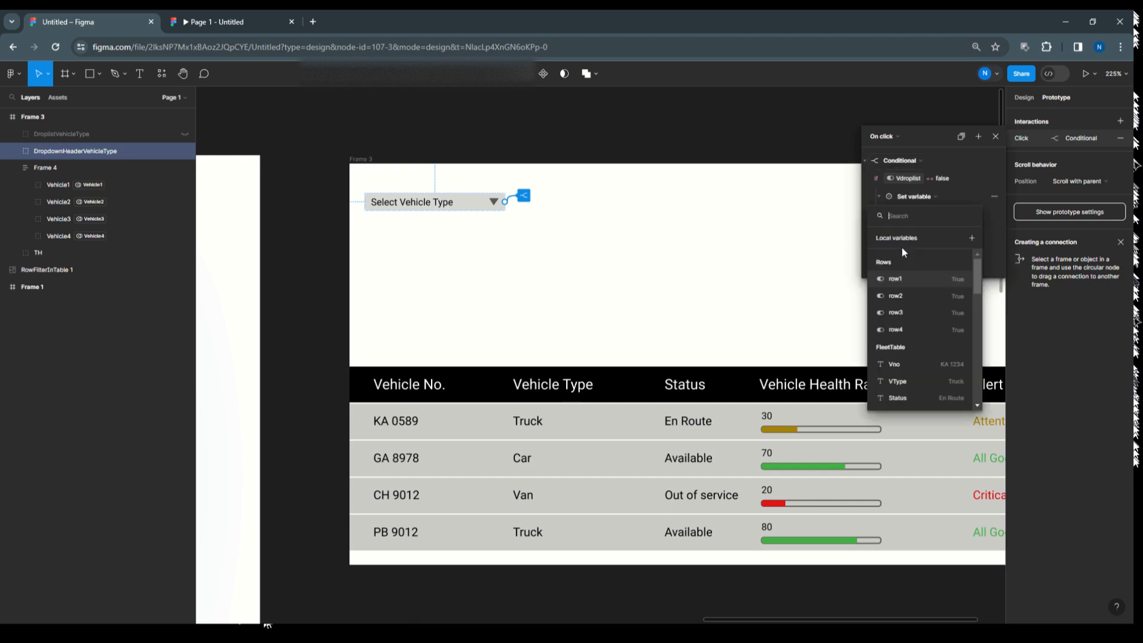
scroll(924, 355, down, 3)
scroll(923, 354, down, 5)
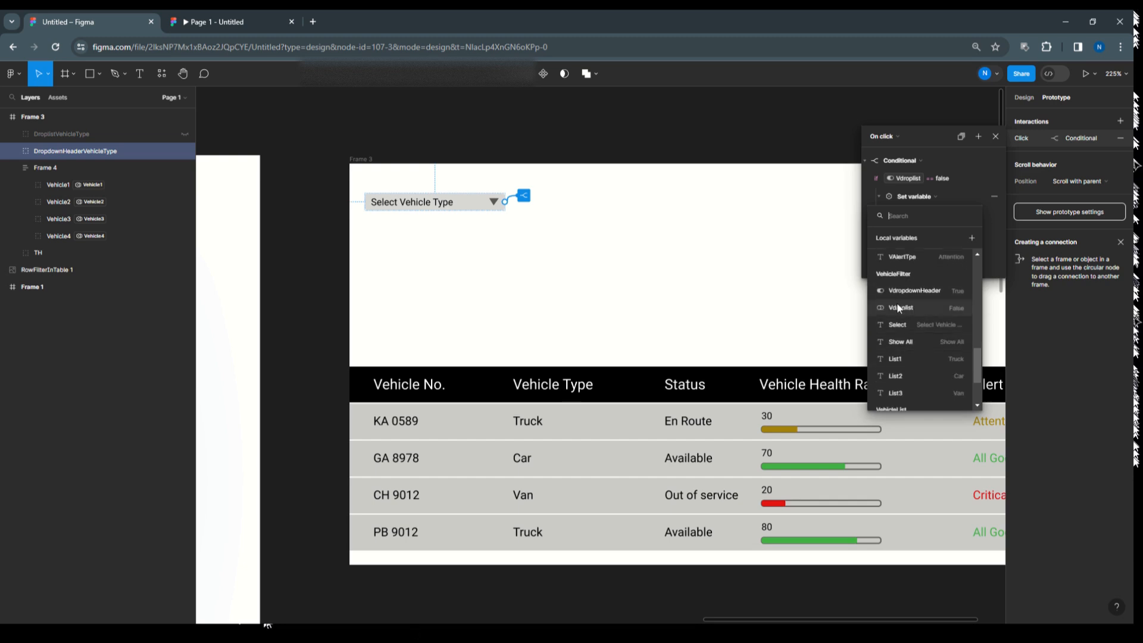
click(898, 309)
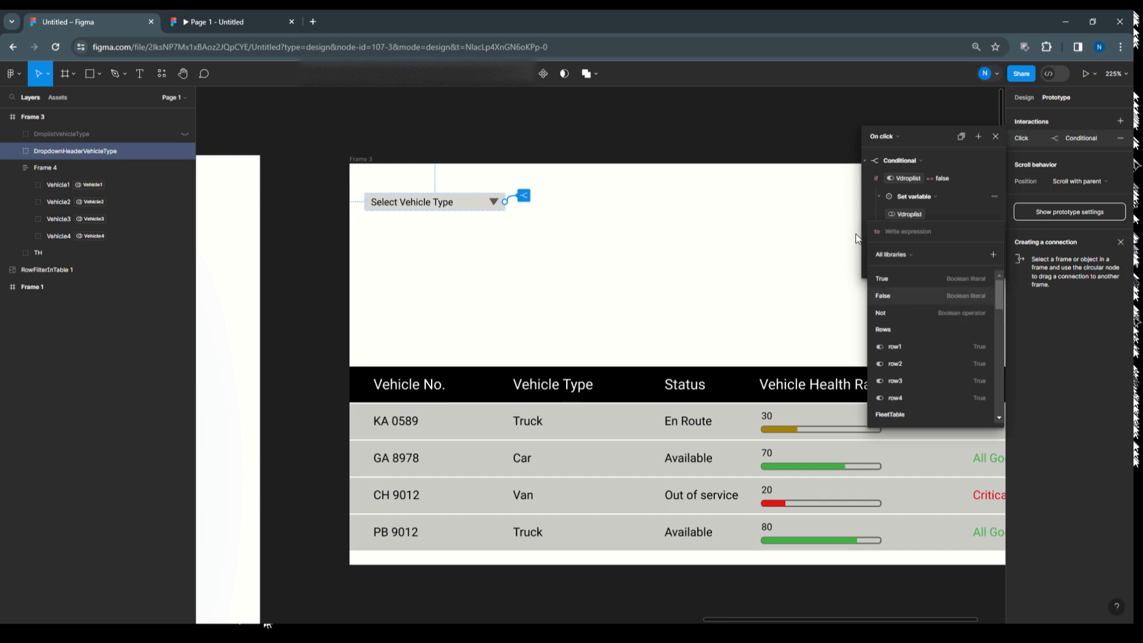
click(884, 278)
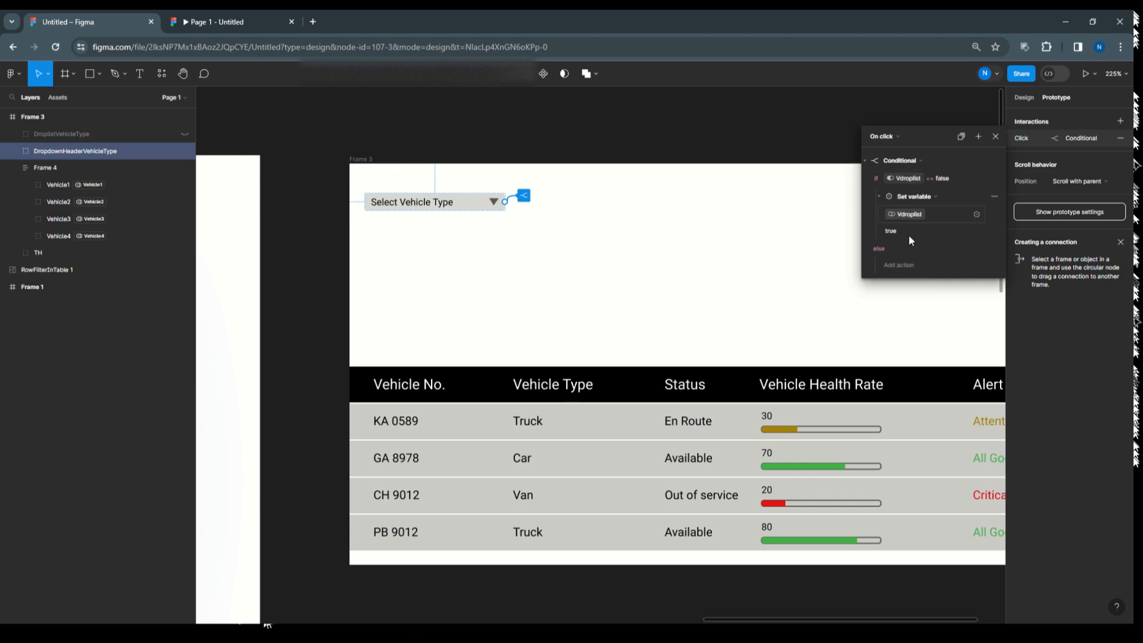
Add a Set variable action to the conditional's else-branch that sets Vdroplist to false.
click(900, 268)
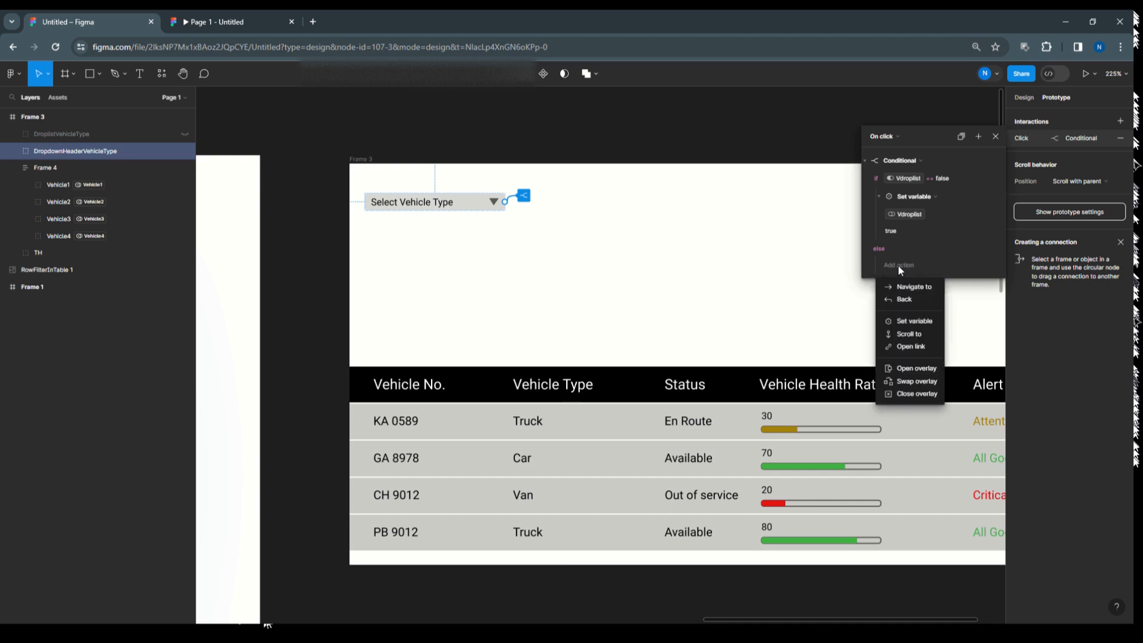
click(910, 323)
scroll(906, 421, down, 3)
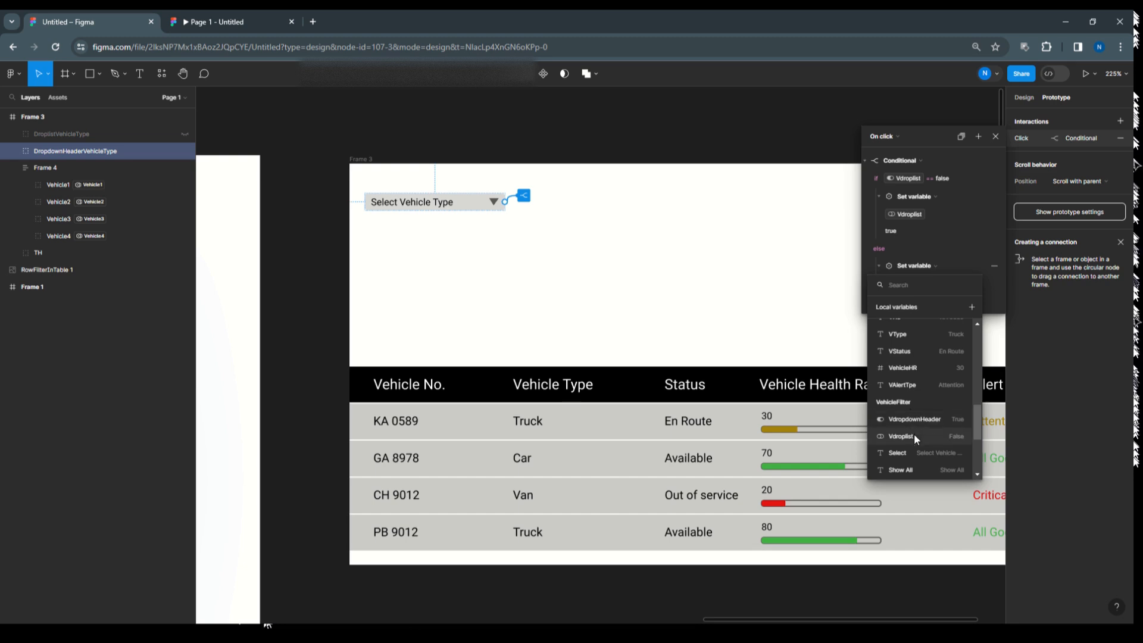
click(923, 430)
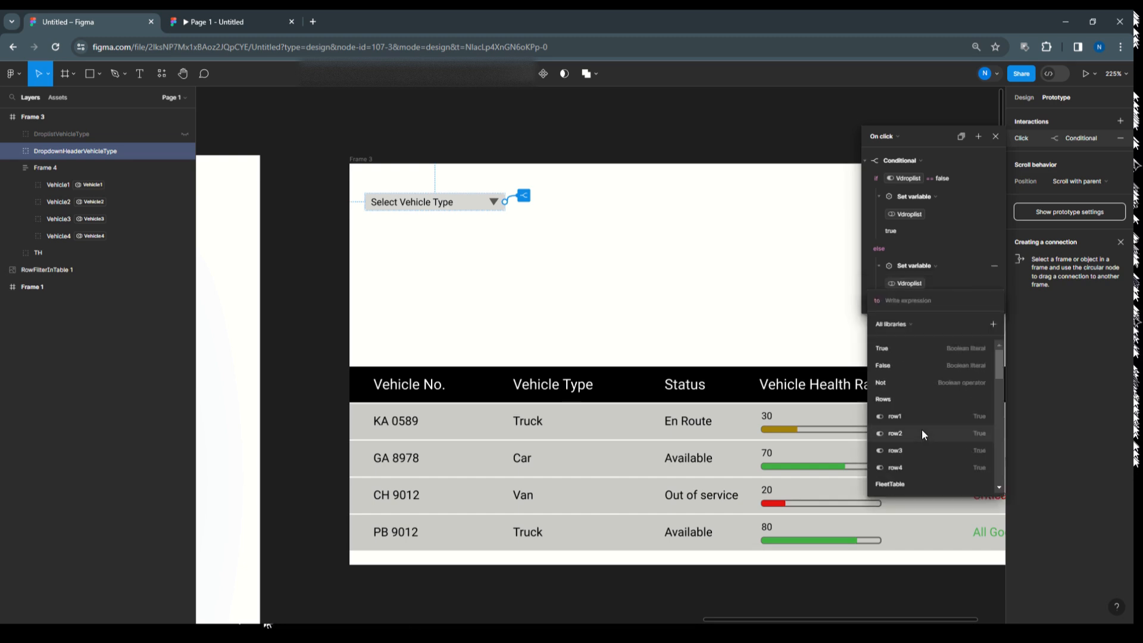
click(915, 366)
click(960, 241)
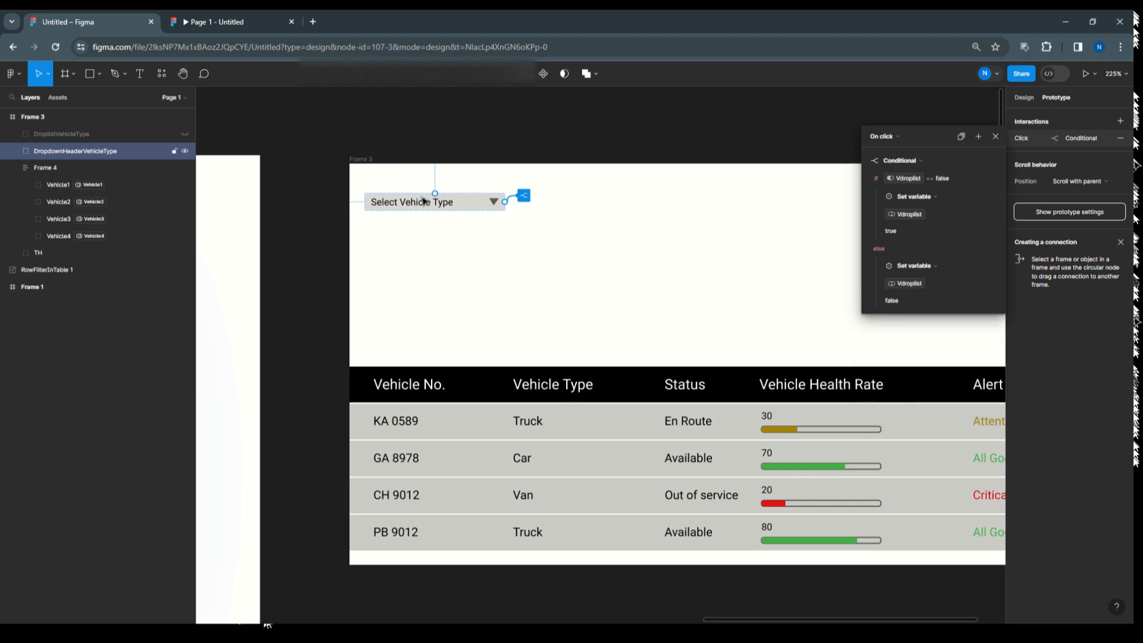
Present Frame 3 in a new tab and scale the prototype to fill the screen.
click(347, 162)
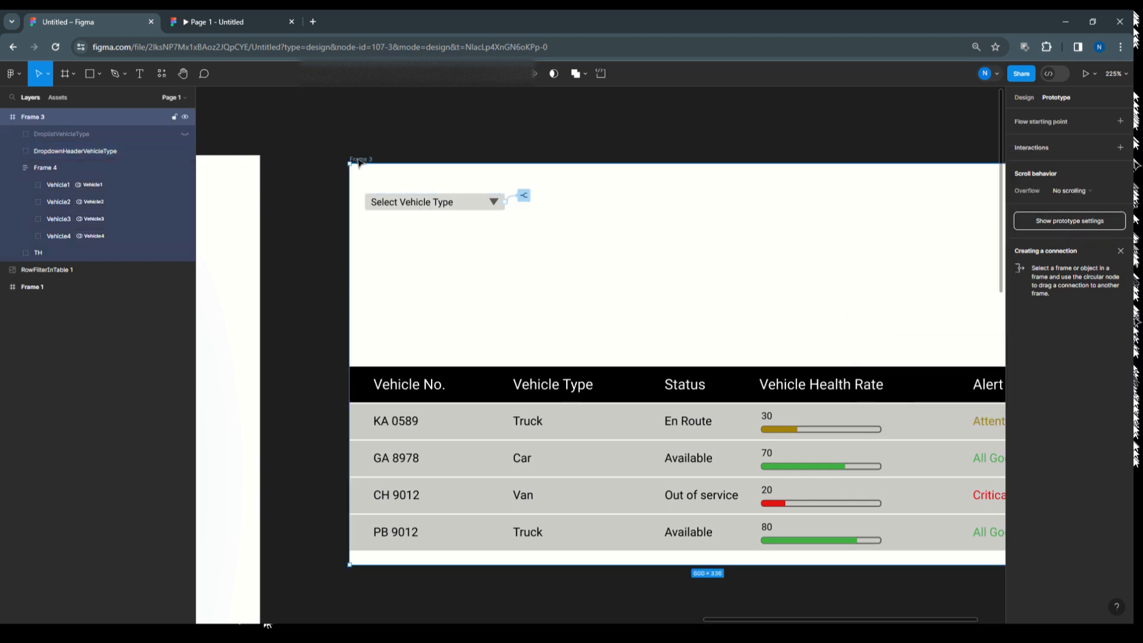
click(1095, 74)
click(1065, 99)
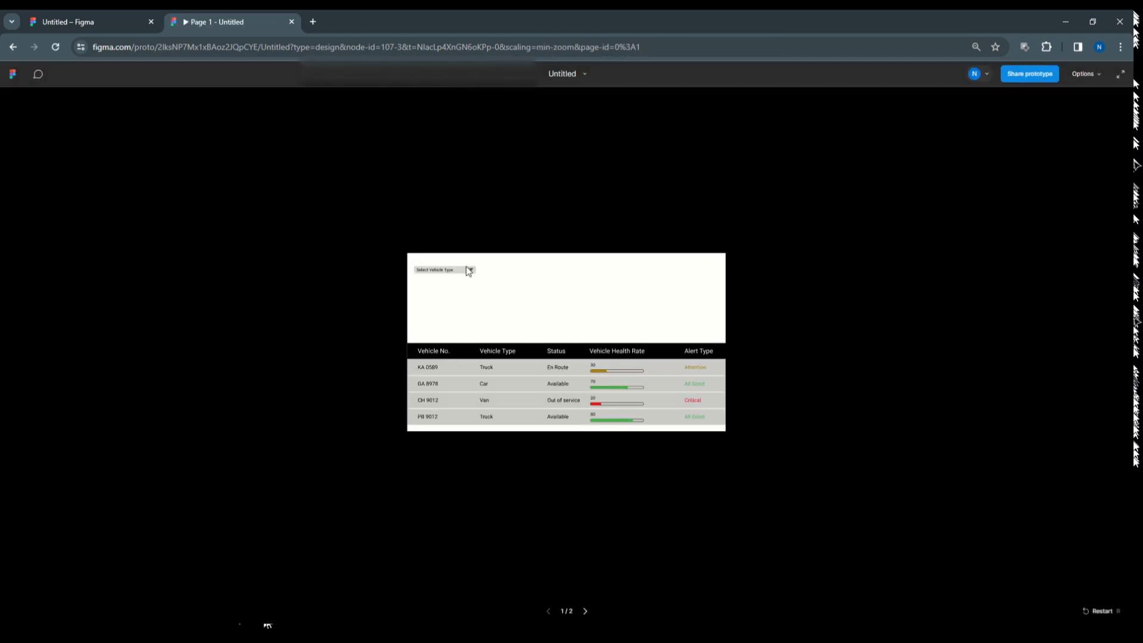
click(1100, 74)
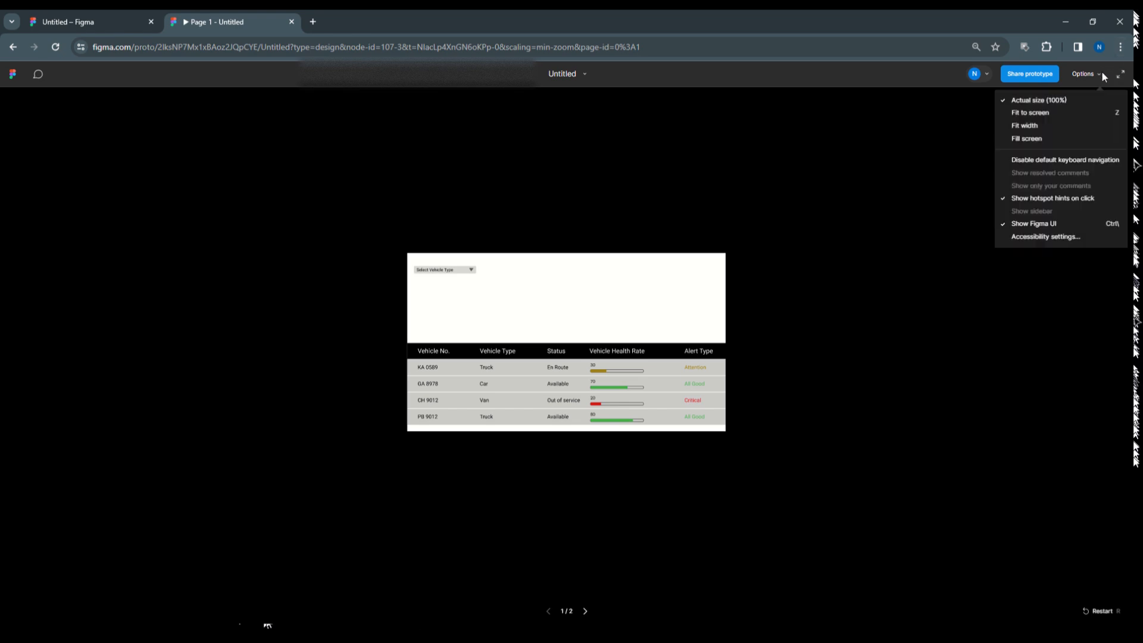
click(1062, 138)
Test the vehicle type dropdown in the prototype by choosing Truck, Car, Van and Show All in turn.
click(222, 144)
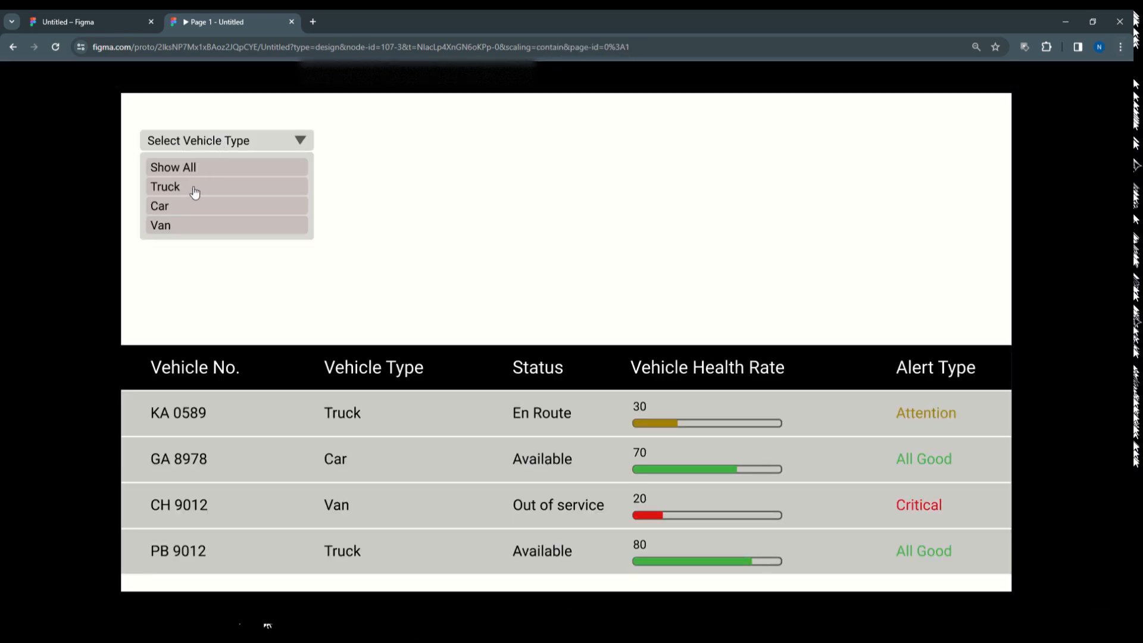
click(194, 188)
click(216, 140)
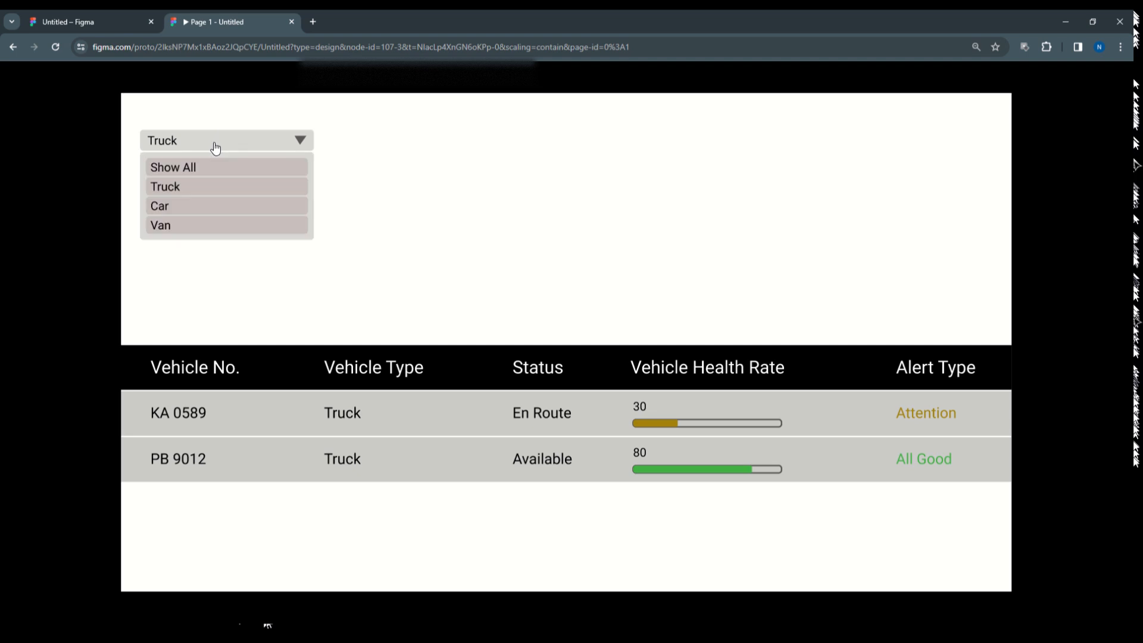
click(184, 212)
click(186, 147)
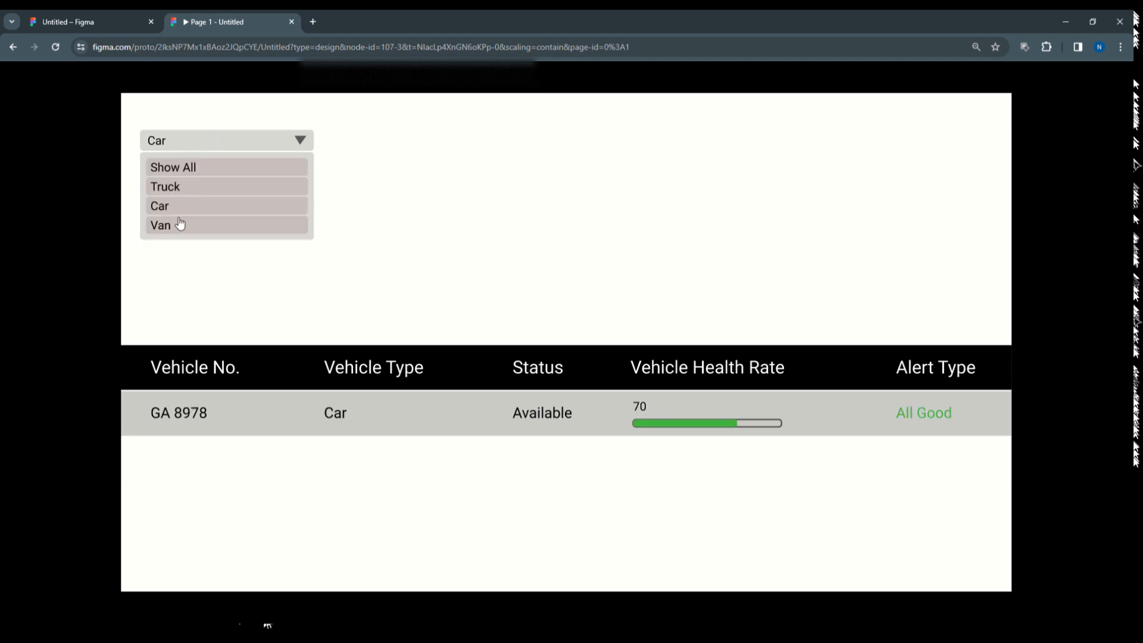
click(178, 225)
click(189, 148)
click(187, 168)
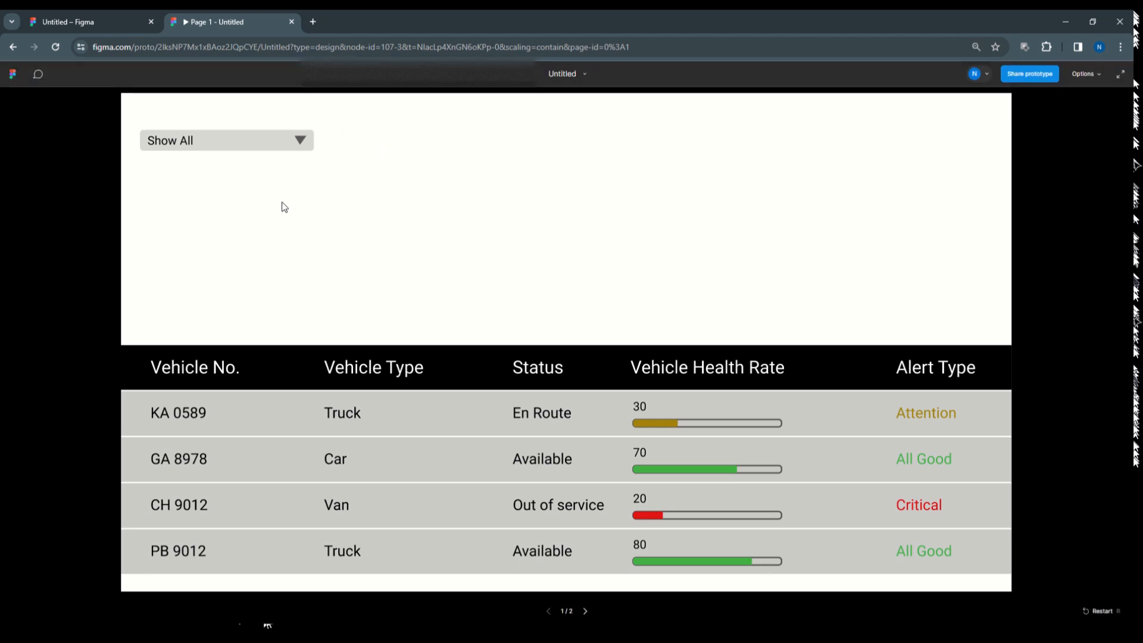
Back in the design file, move Frame 4 and the TH table header together up 128 px, close beneath the dropdown header.
click(73, 24)
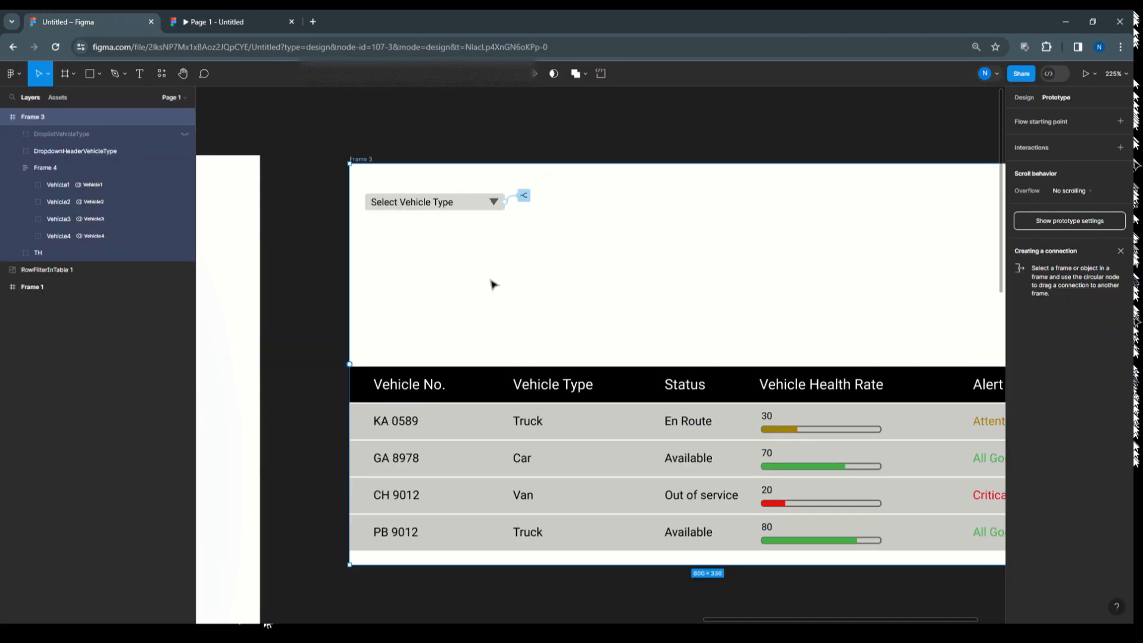
drag(335, 364, 957, 562)
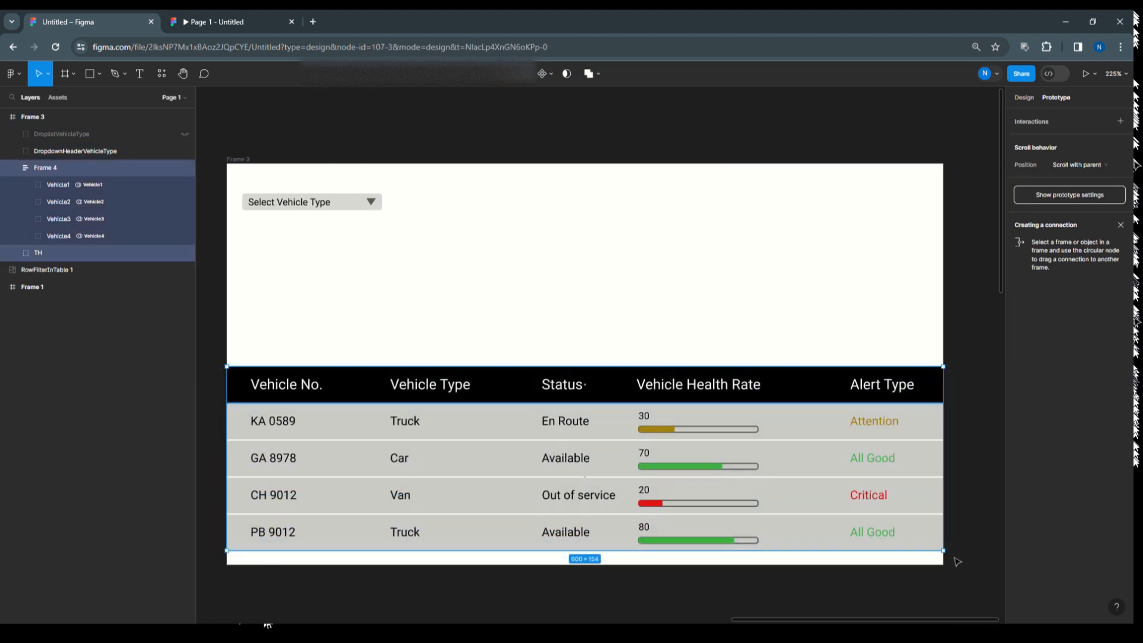
key(shift+Up)
key(shift+Up)
key(shift+Up)
key(shift+Up)
key(shift+Up)
key(shift+Up)
key(shift+Up)
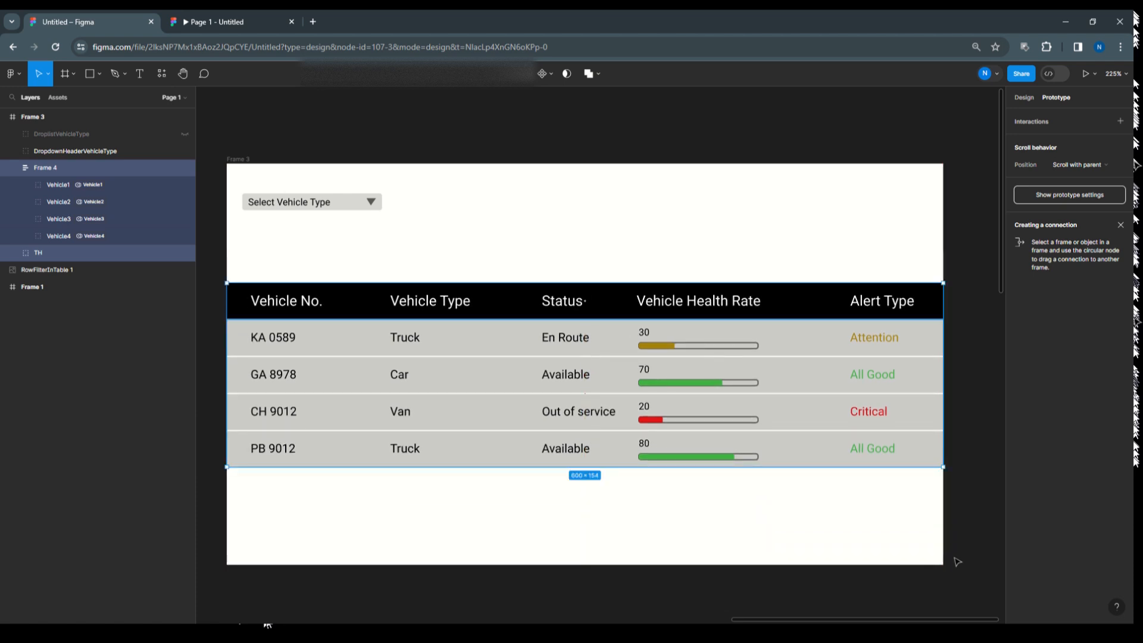
key(shift+Up)
key(shift+Up)
key(shift+Up)
key(shift+Up)
key(shift+Up)
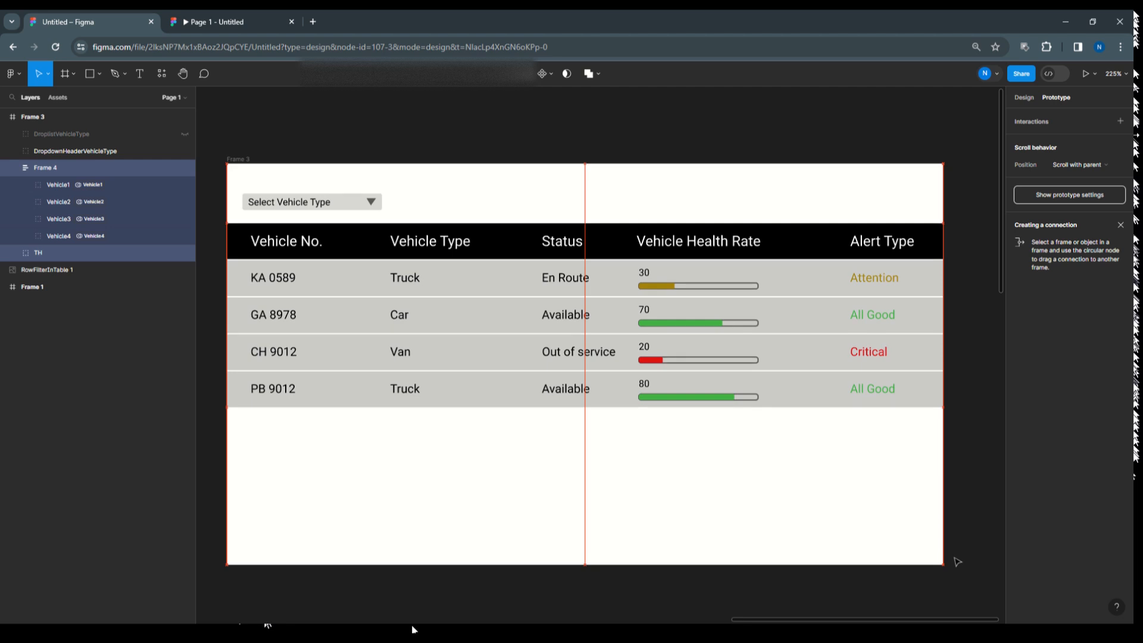
key(Up)
key(Up)
key(Up)
key(Up)
key(Up)
key(Up)
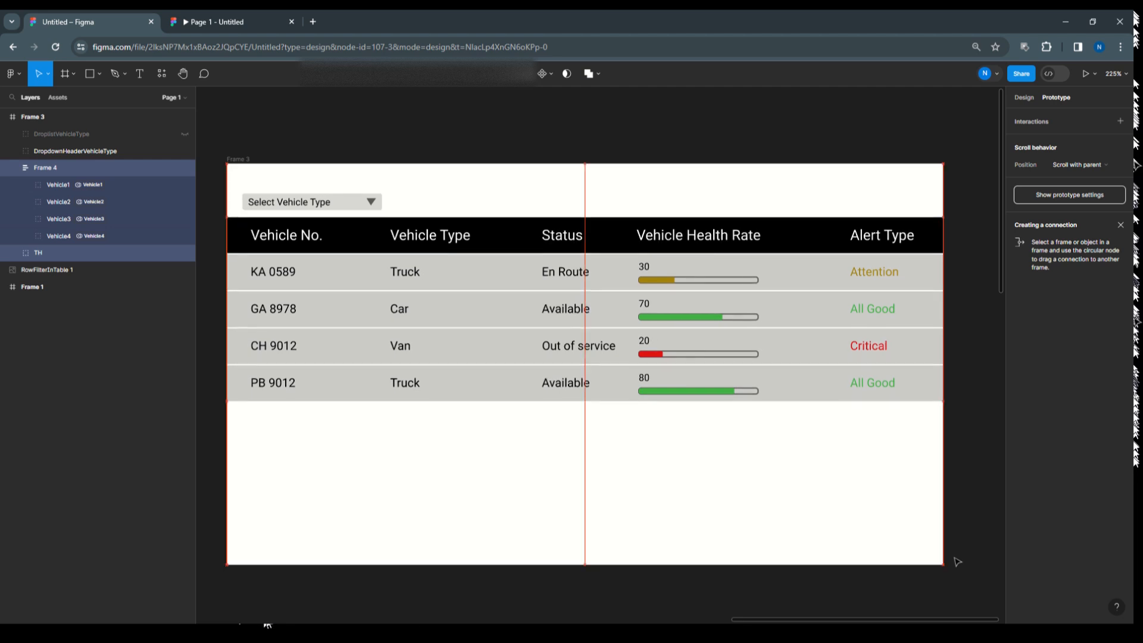
key(Up)
key(Up)
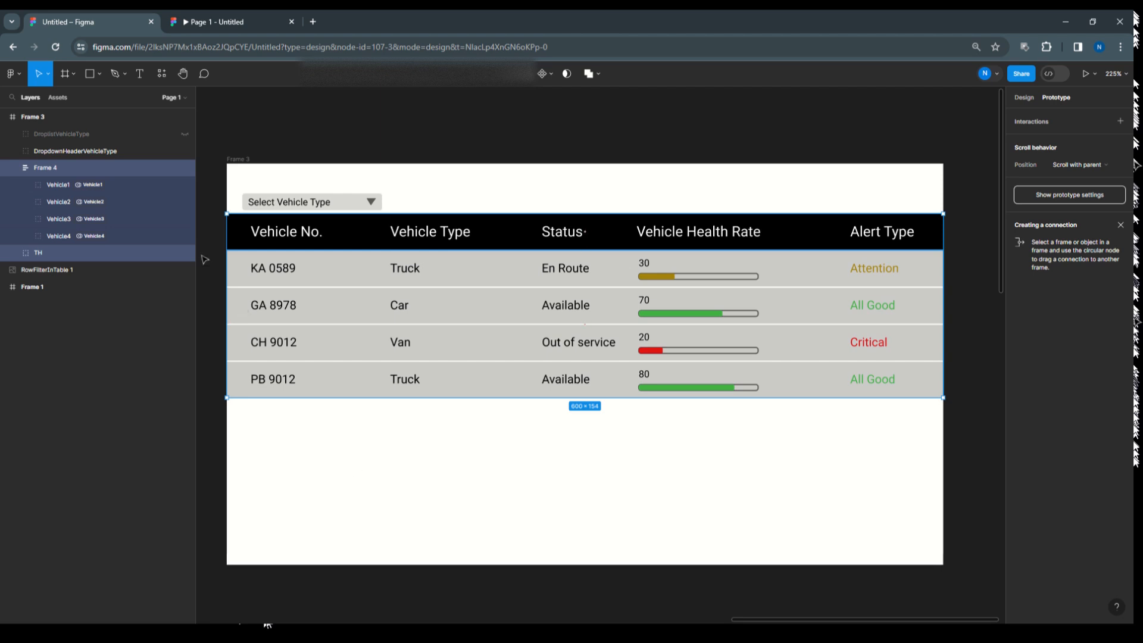
Move the DropdownHeaderVehicleType and DroplistVehicleType groups together up 12 px.
click(81, 156)
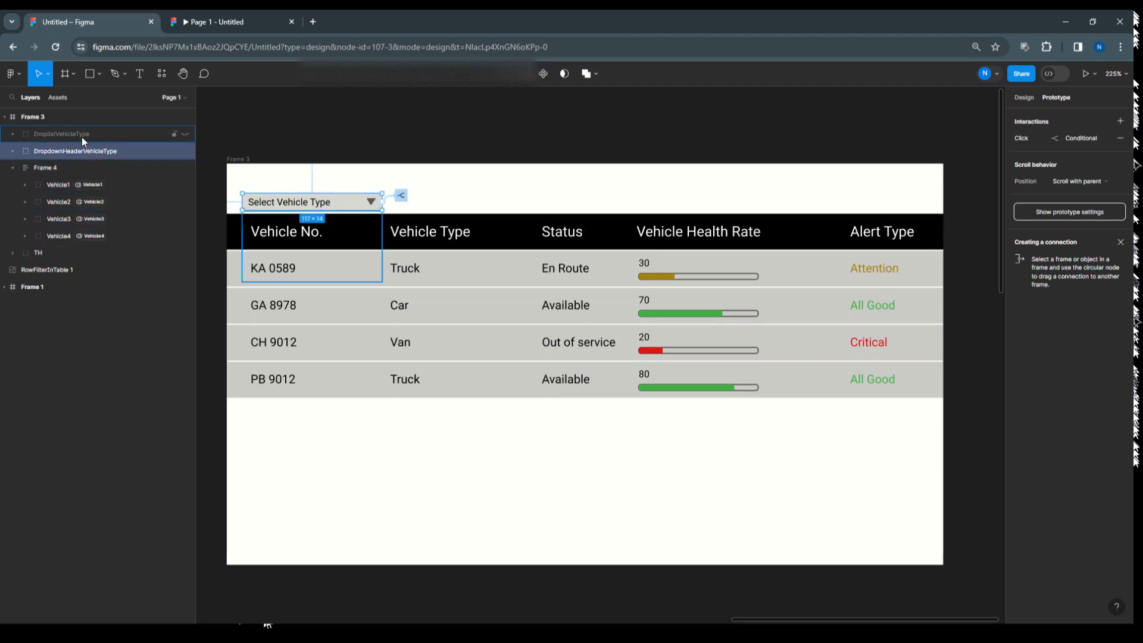
shift+click(82, 138)
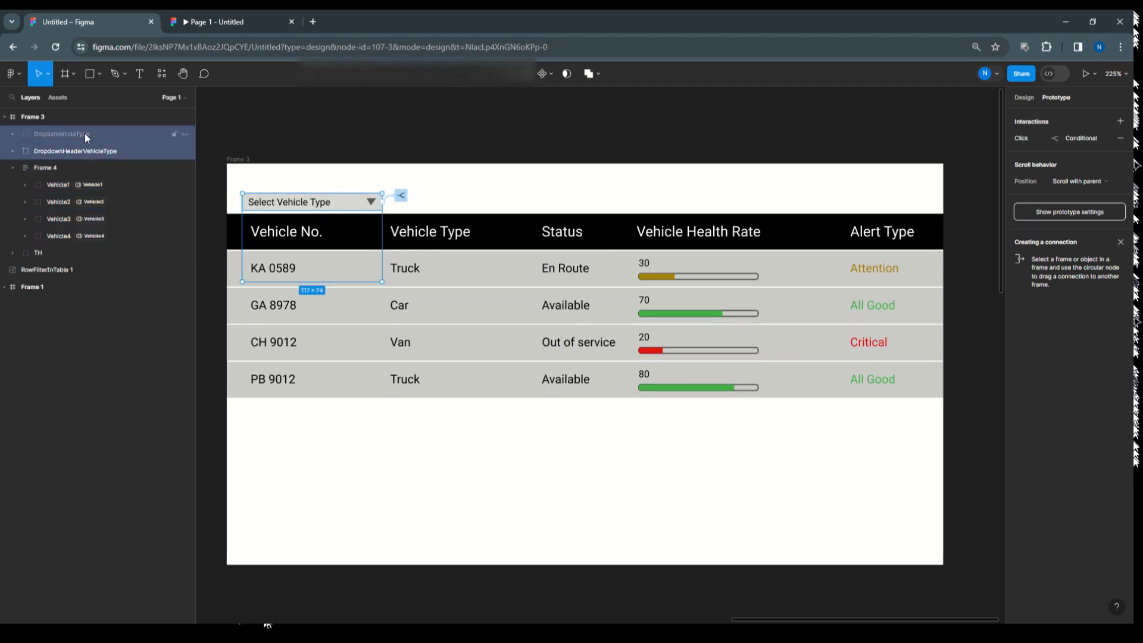
key(Up)
key(Up)
key(Up)
key(Up)
key(Up)
key(Up)
key(Up)
key(Up)
key(Up)
key(Up)
key(Up)
key(Up)
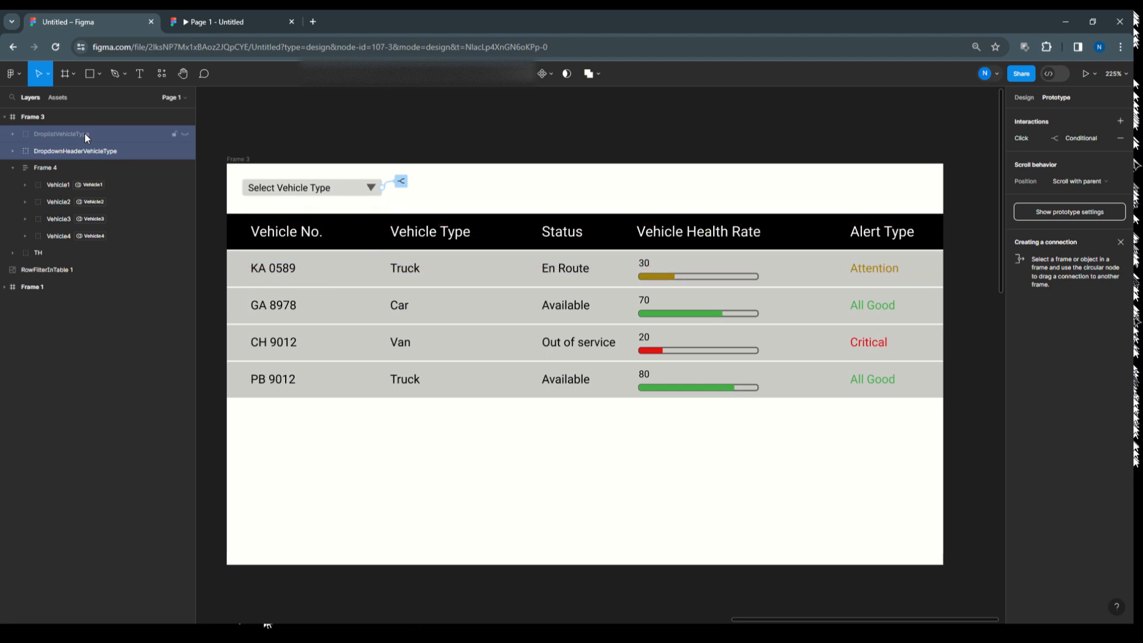
Present Frame 3 again at fill-screen scale and test the dropdown by filtering the table by Car.
click(236, 161)
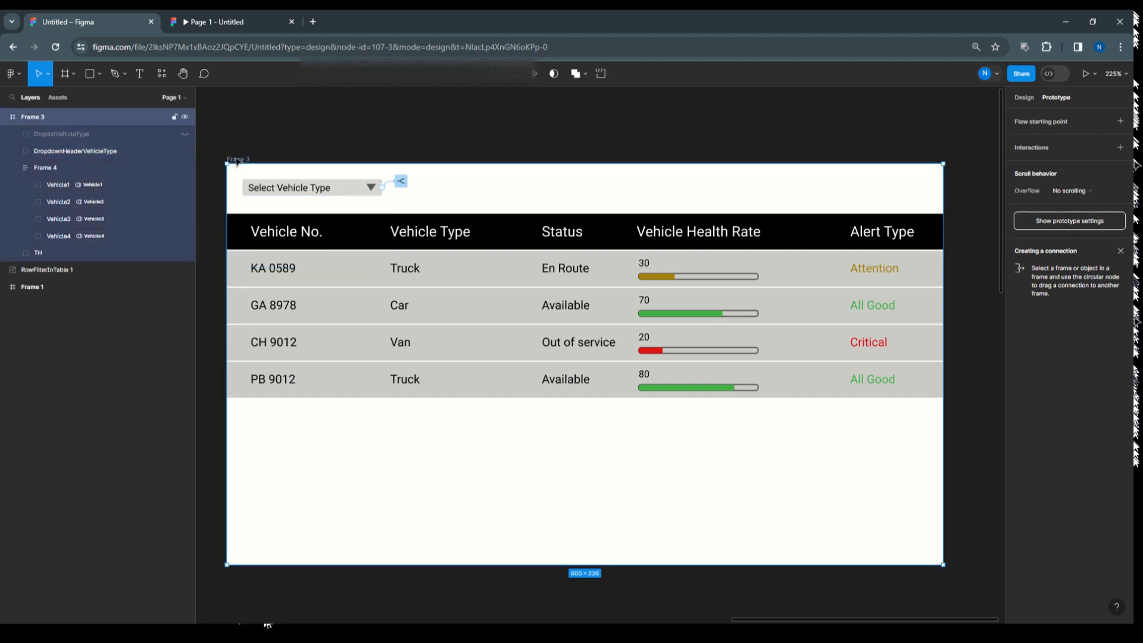
click(1092, 74)
click(1075, 102)
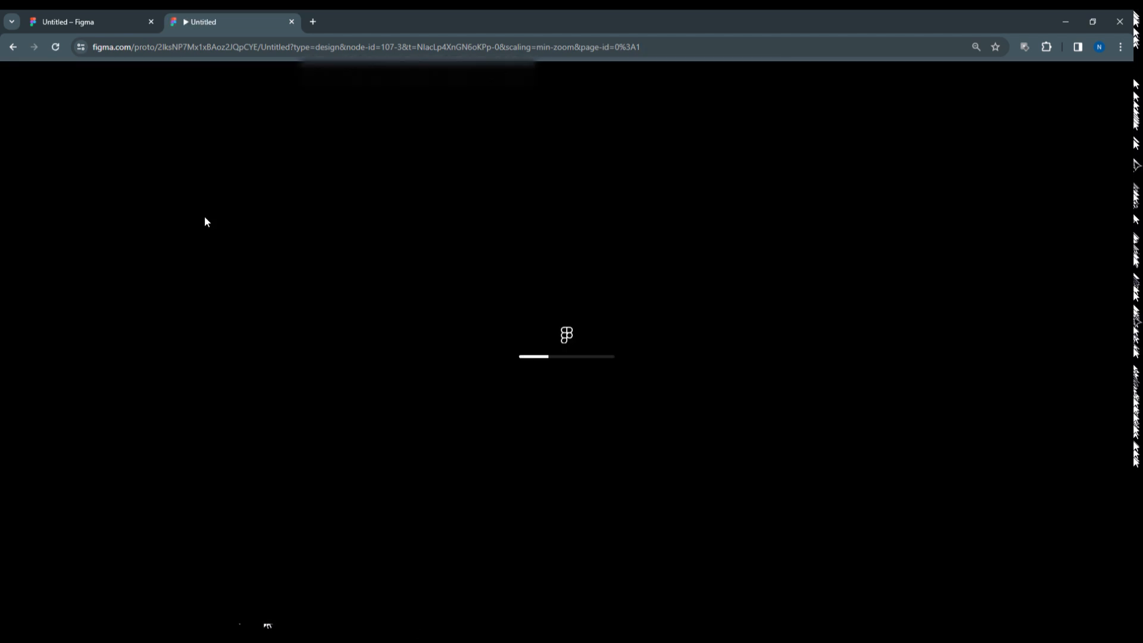
click(1095, 76)
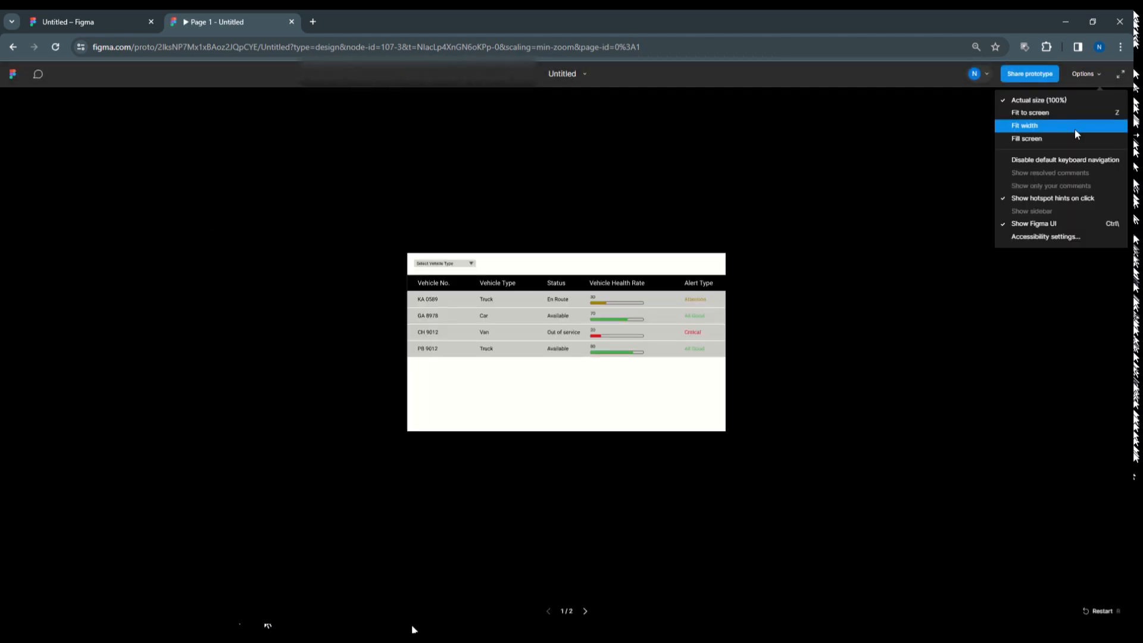
click(1073, 125)
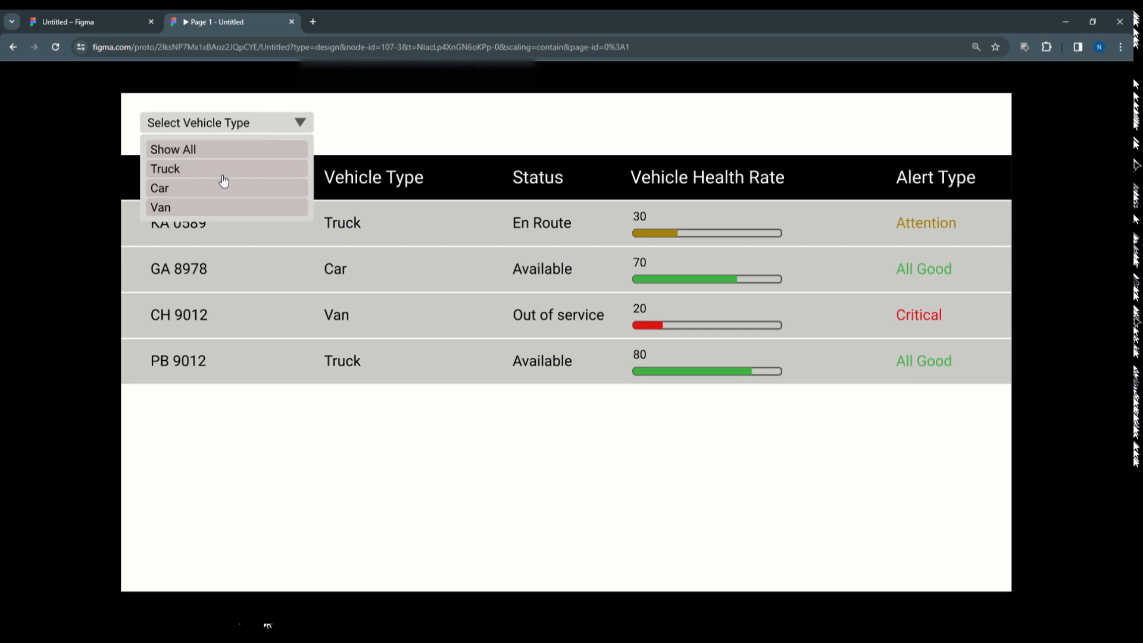
click(219, 189)
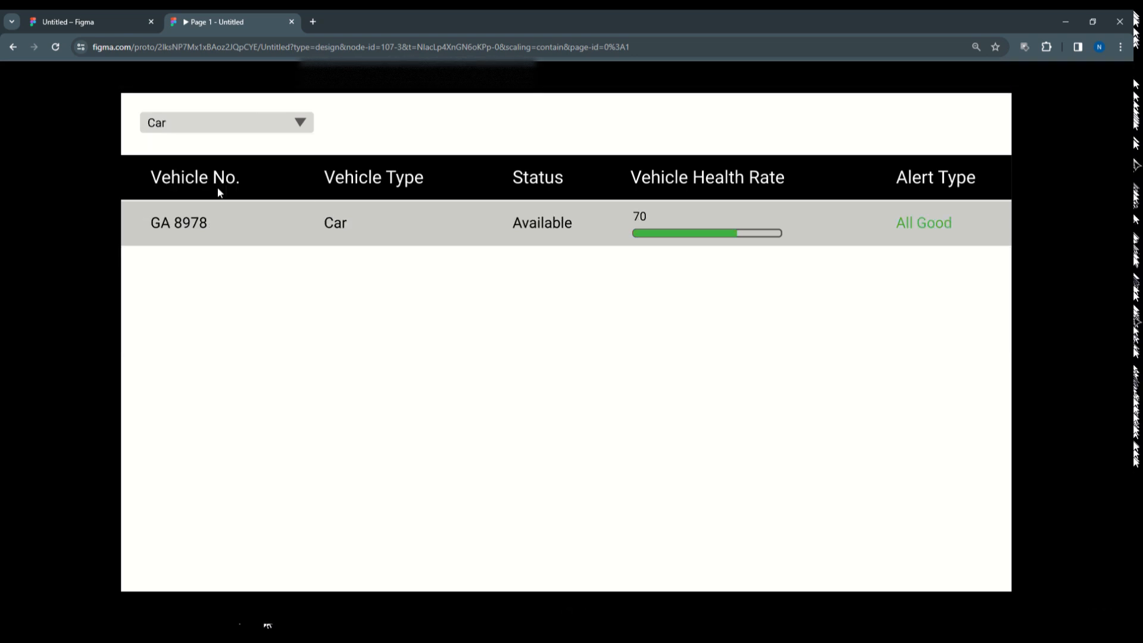
Return to the design file and open the local variables of the VehicleFilter collection.
click(140, 17)
click(66, 134)
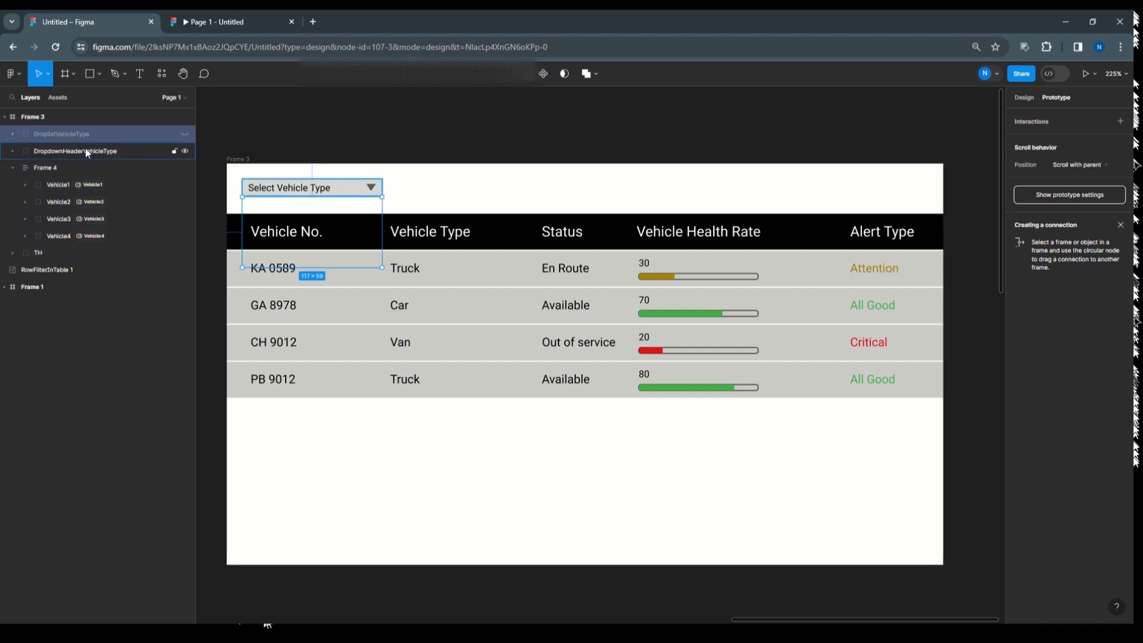
click(838, 130)
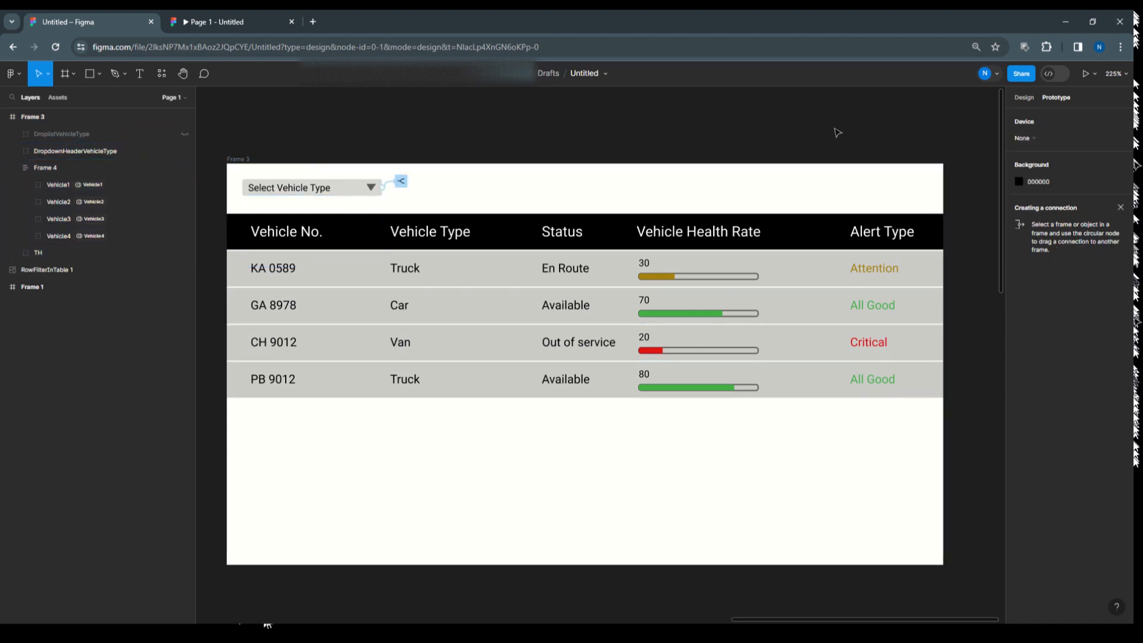
click(1024, 97)
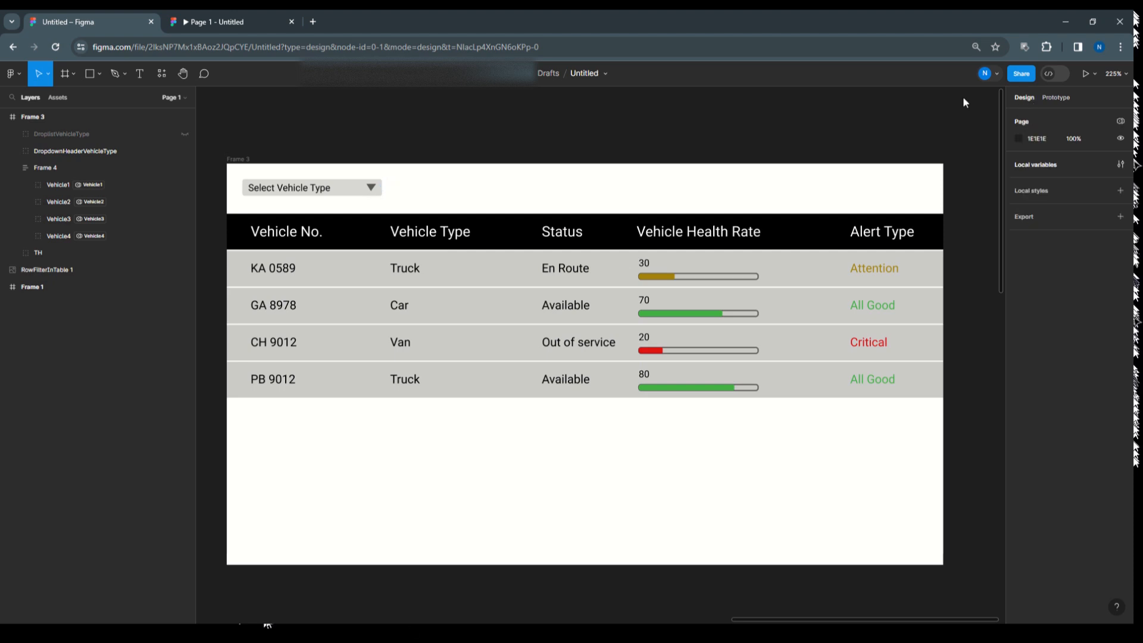
click(1037, 169)
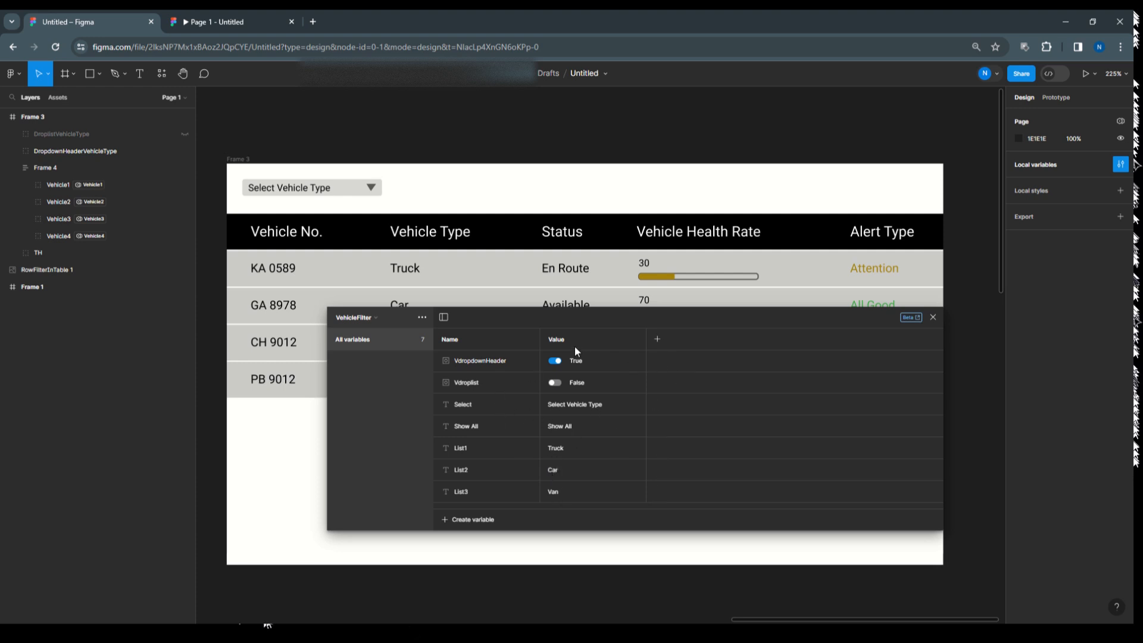
Add two modes to the VehicleFilter collection and name the three modes VehicleType, Status and Alert Type.
click(657, 341)
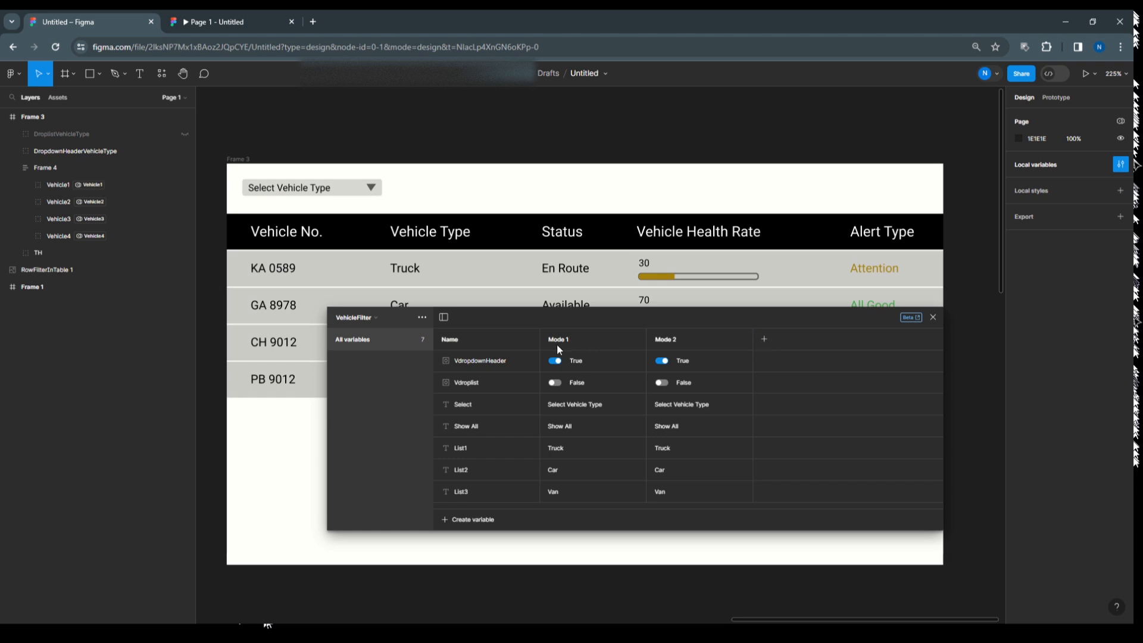
text(Ve)
text(hicle)
text(Ty)
text(S)
text(tatus)
click(763, 340)
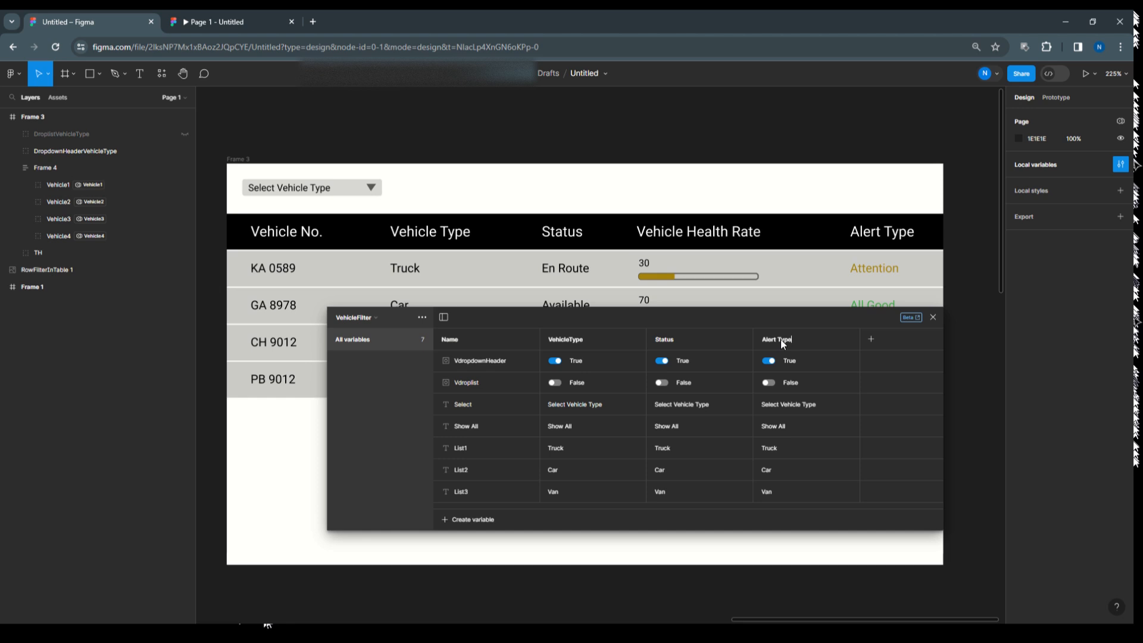
Set the Select variable to "Select Vehicle Status" in the Status mode.
drag(697, 319, 621, 410)
scroll(628, 284, down, 2)
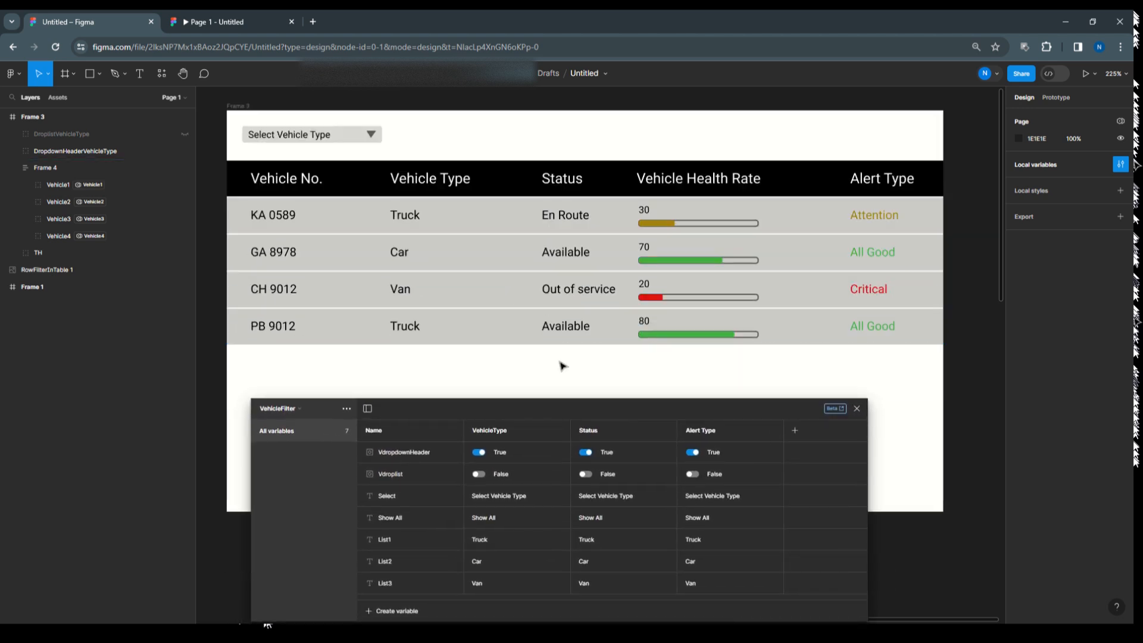
drag(547, 409, 533, 358)
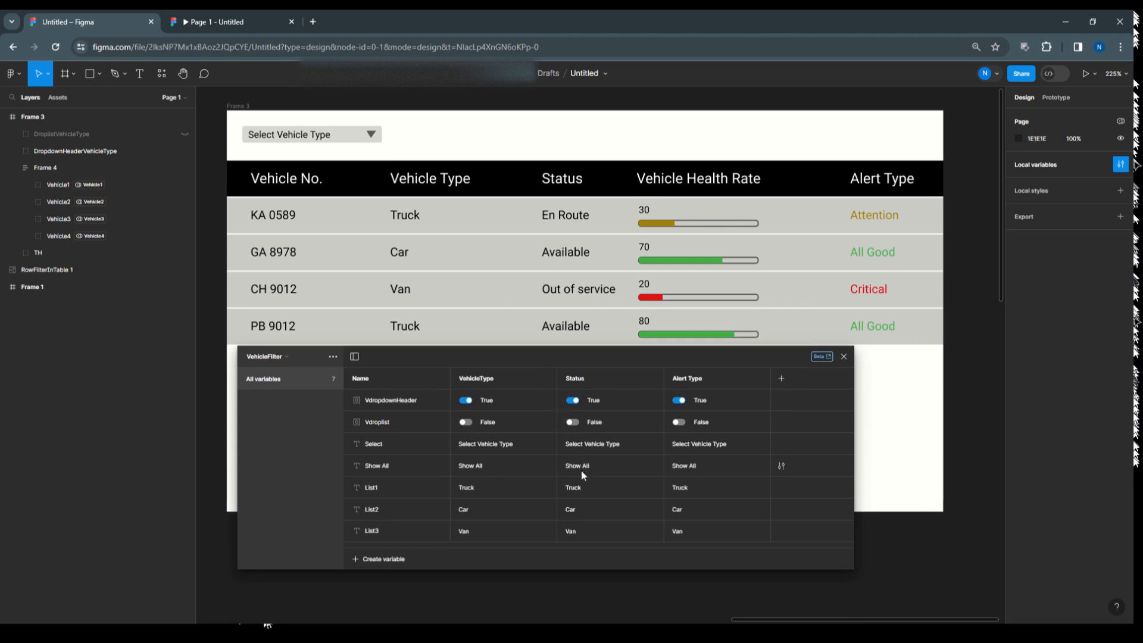
click(587, 447)
click(588, 446)
drag(587, 446, 609, 447)
text(Status)
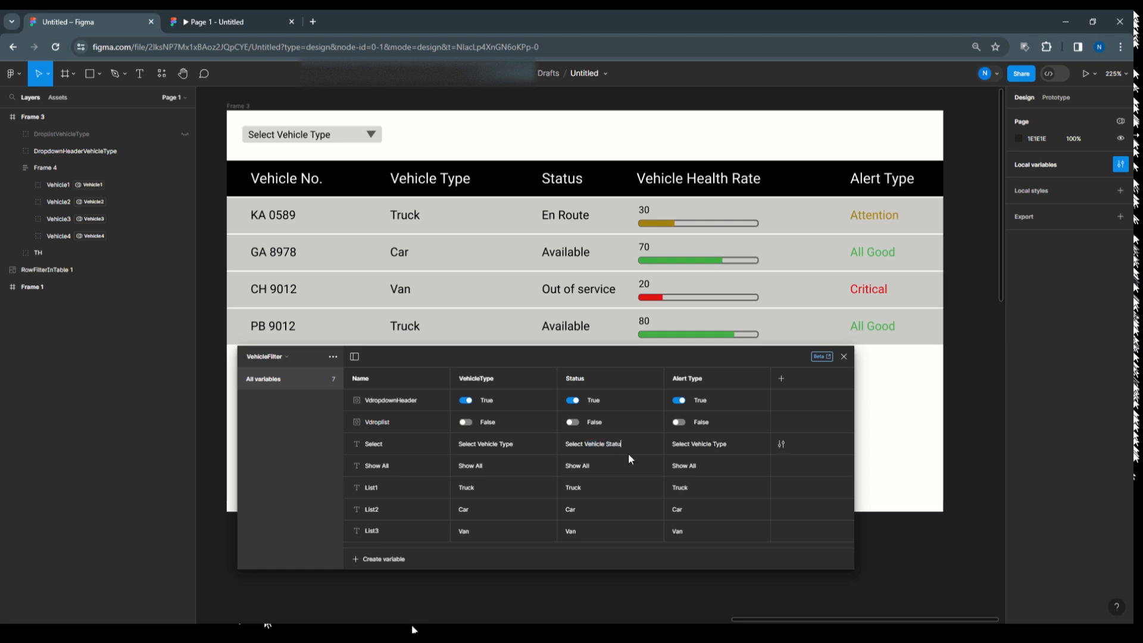
Set List1, List2 and List3 in the Status mode to En Route, Available and Out of Service.
double_click(580, 494)
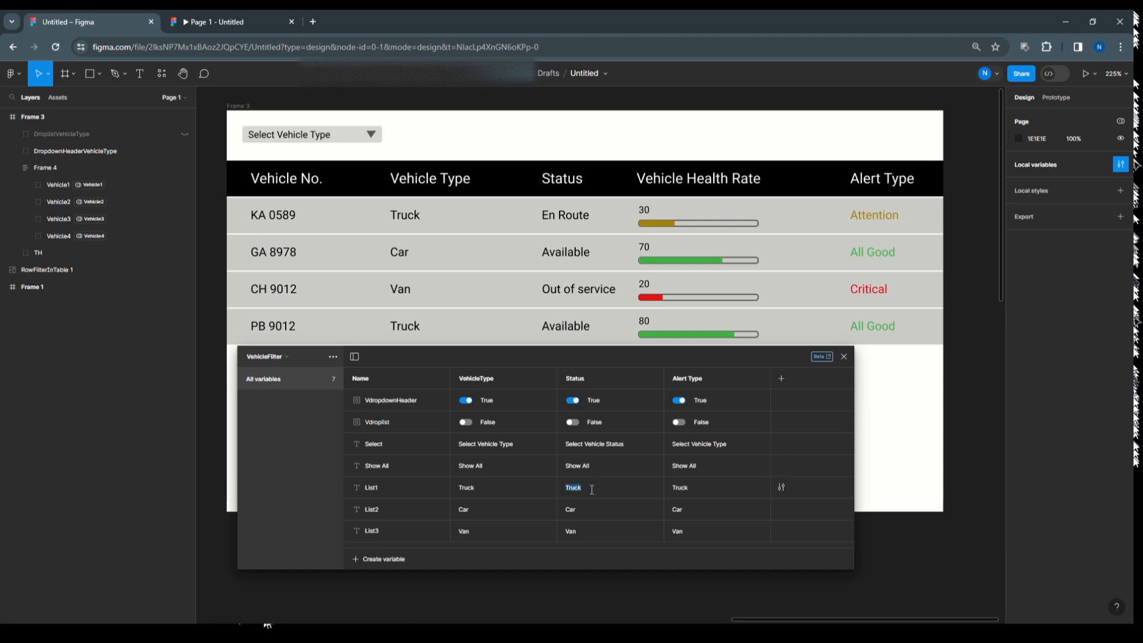
text(En Route)
double_click(575, 511)
text(Available)
key(Return)
double_click(576, 531)
text(Out of Service)
Set the Select variable to "Select Alert Type" in the Alert Type mode.
click(703, 447)
drag(691, 445, 711, 445)
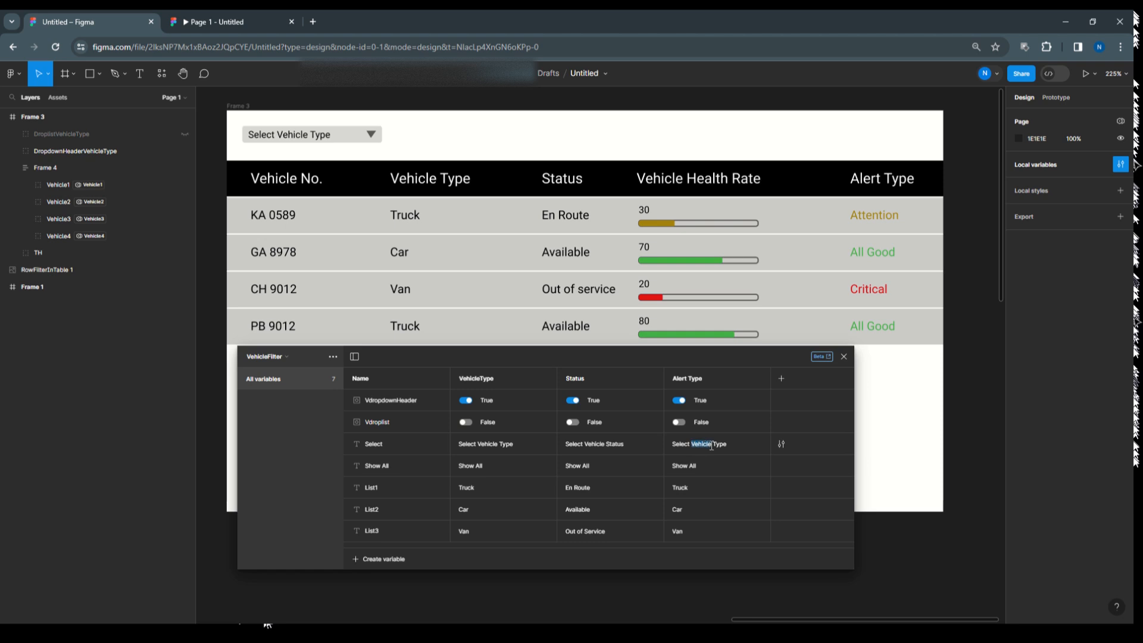
text(Alert)
Set List1, List2 and List3 in the Alert Type mode to Attention, All Good and Critical, and close the variables window.
double_click(684, 487)
text(Attention)
double_click(676, 507)
text(All Good)
key(Return)
double_click(722, 529)
text(Critical)
click(844, 357)
Duplicate the DropdownHeaderVehicleType and DroplistVehicleType groups together and place the copies beside the originals at X 150.
click(64, 152)
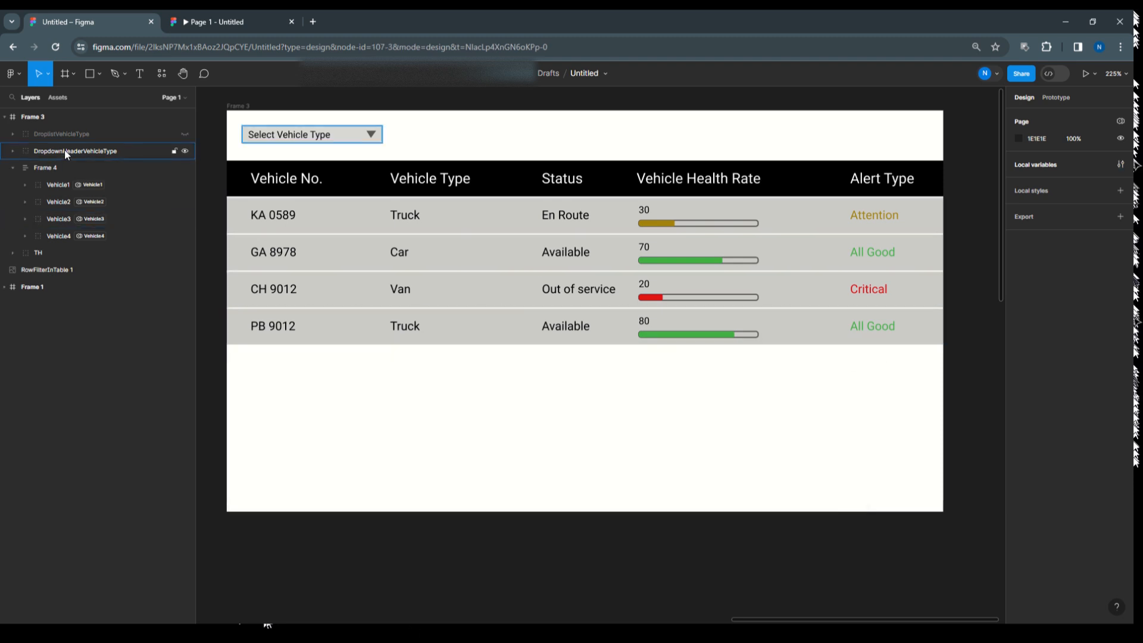
shift+click(66, 134)
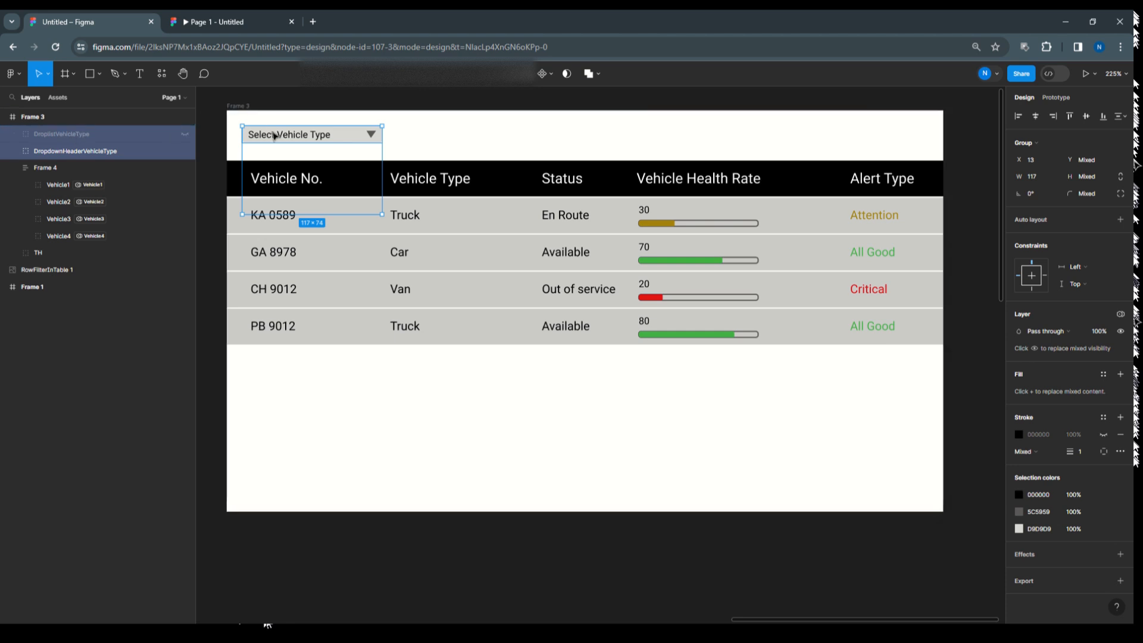
alt+drag(289, 134, 430, 134)
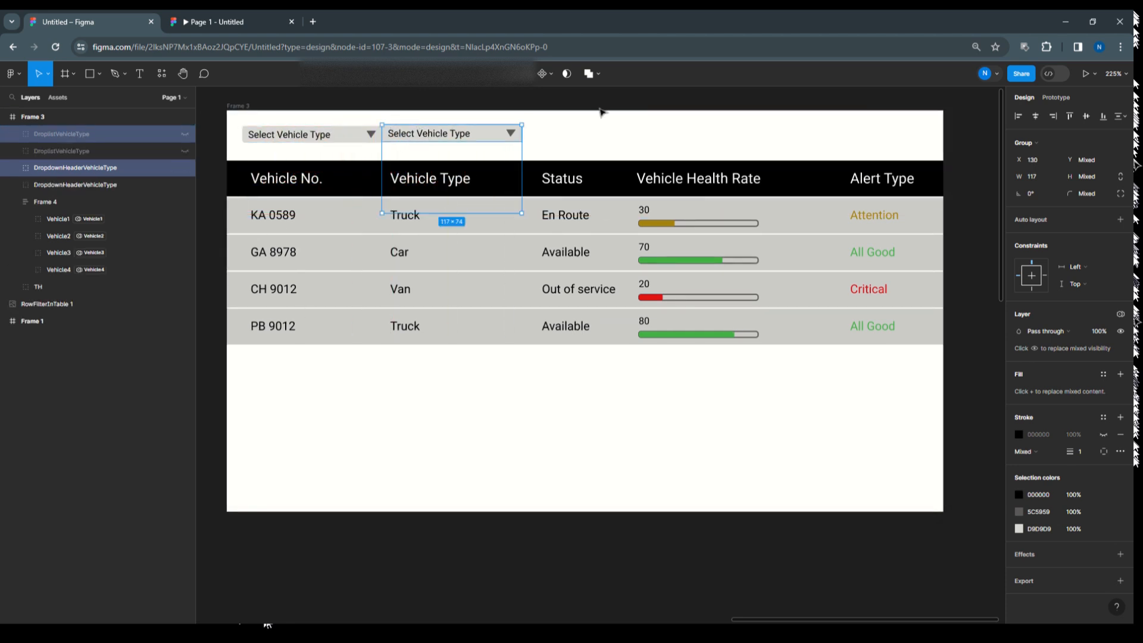
key(shift+Right)
key(shift+Right)
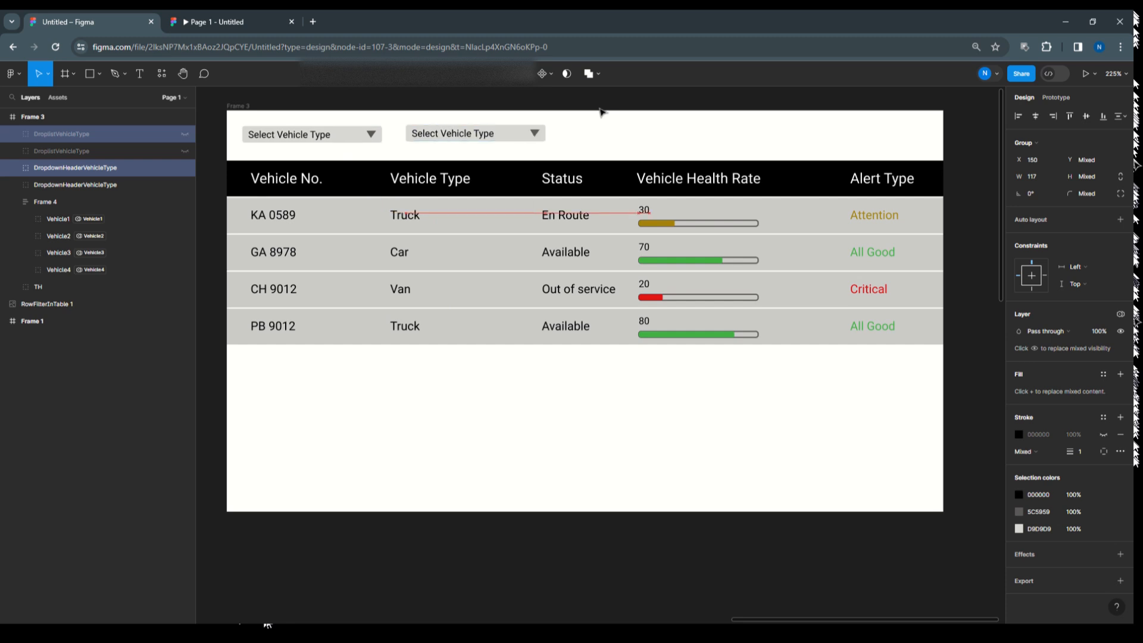
Rename the duplicated dropdown header group as DropdownHeaderVehicleStatus.
click(462, 136)
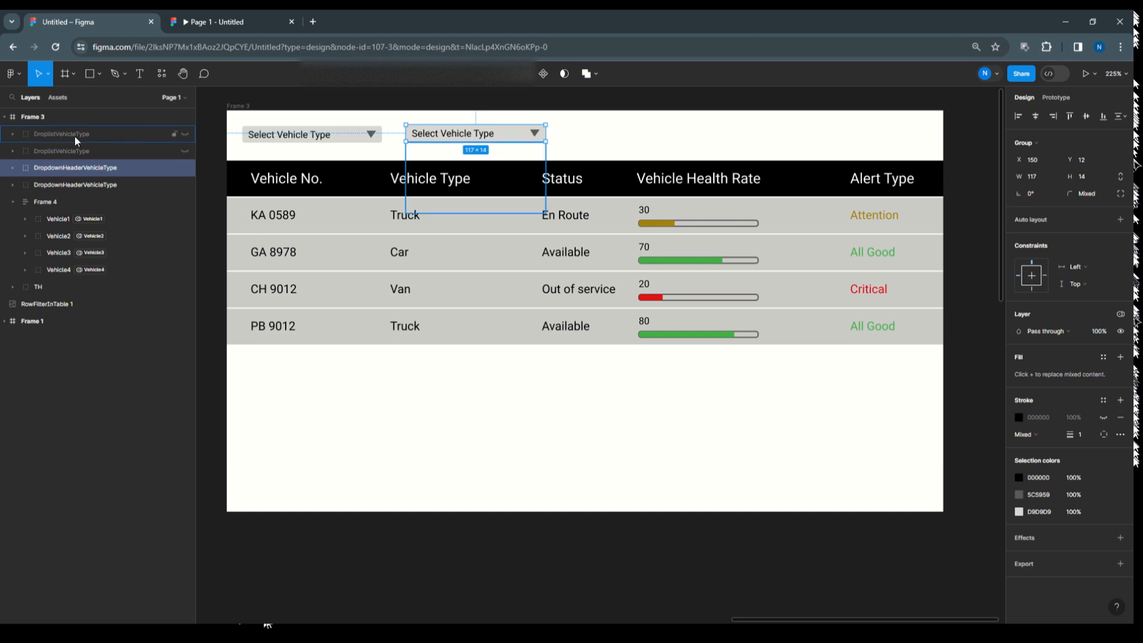
double_click(97, 166)
click(122, 170)
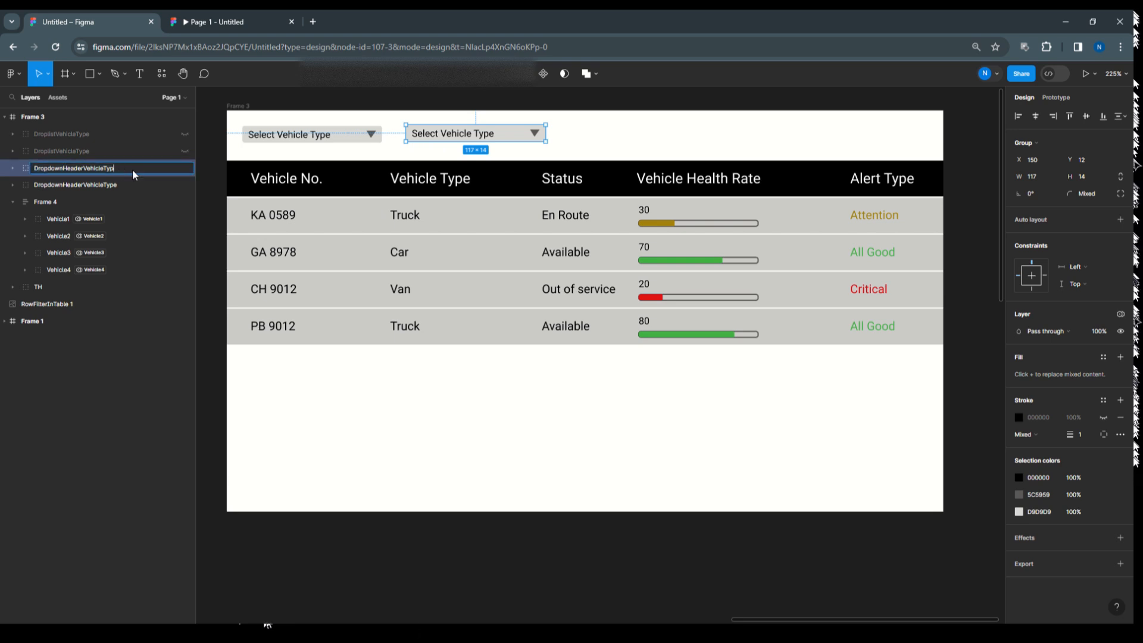
text(Status)
click(16, 169)
click(16, 167)
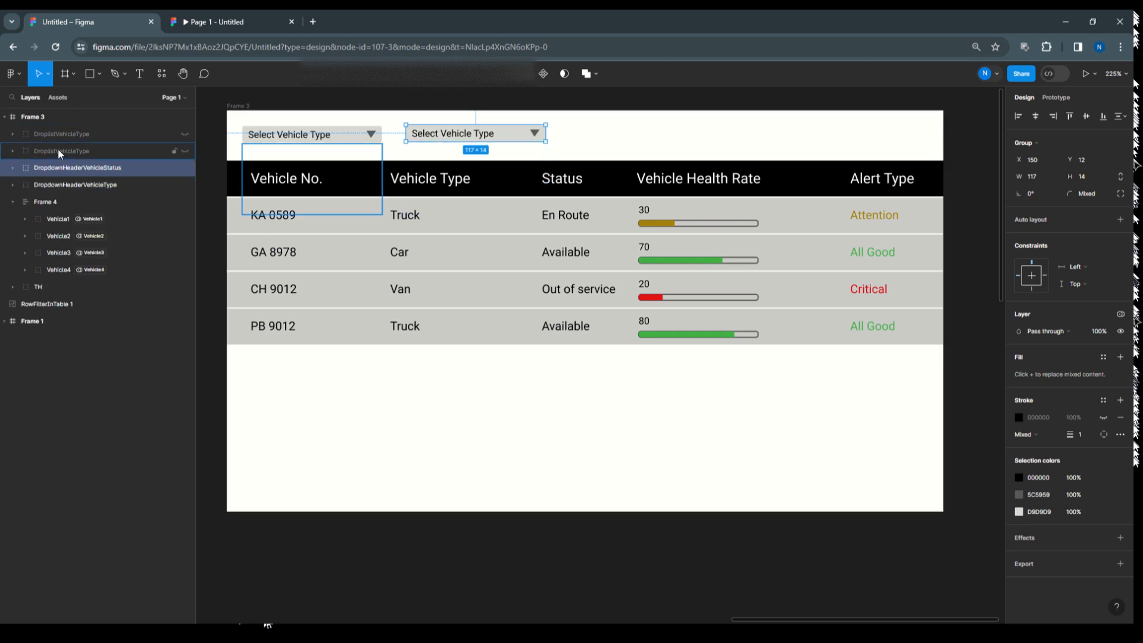
Rename the duplicated droplist group as DroplistVehicleStatus.
click(69, 131)
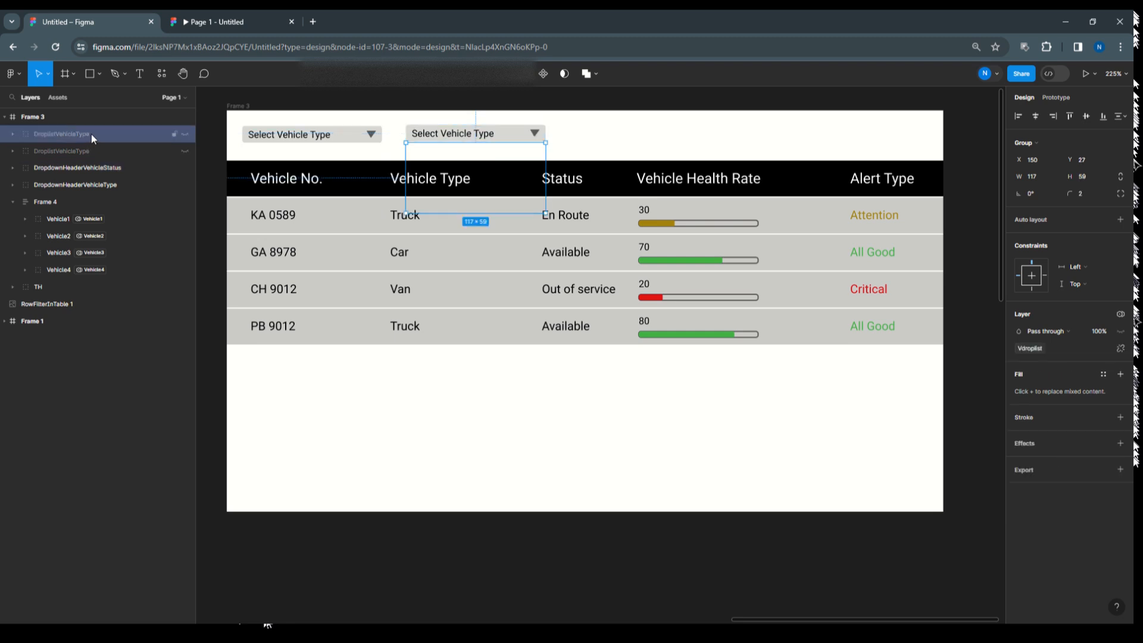
double_click(91, 134)
click(98, 134)
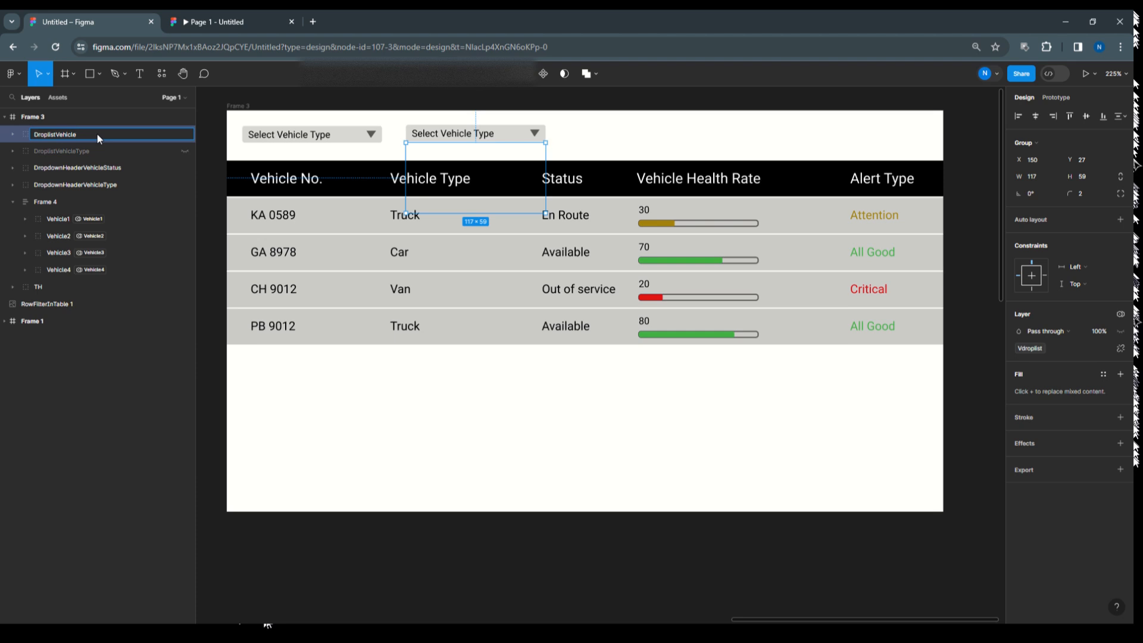
text(Status)
click(87, 169)
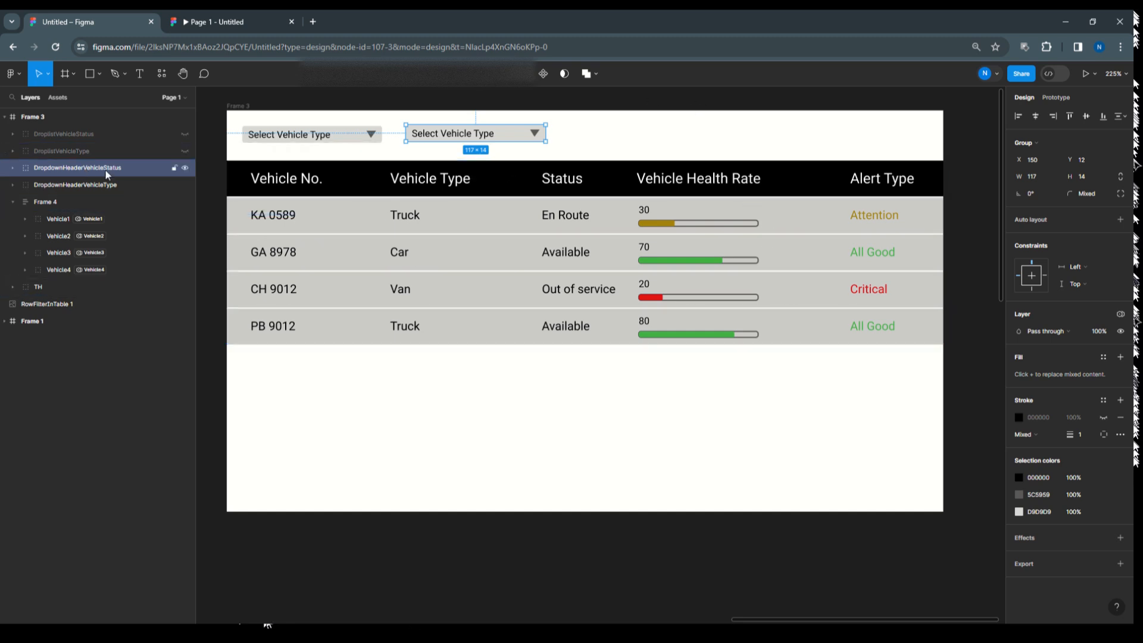
Apply the VehicleType mode of the VehicleFilter collection to the DroplistVehicleType group.
click(67, 156)
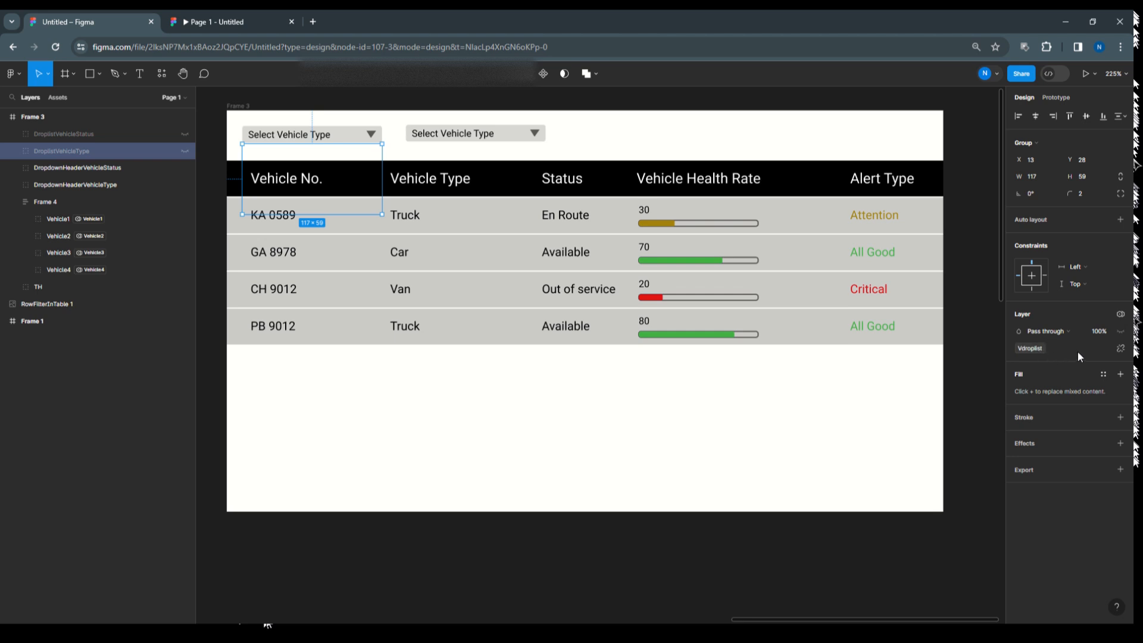
click(75, 134)
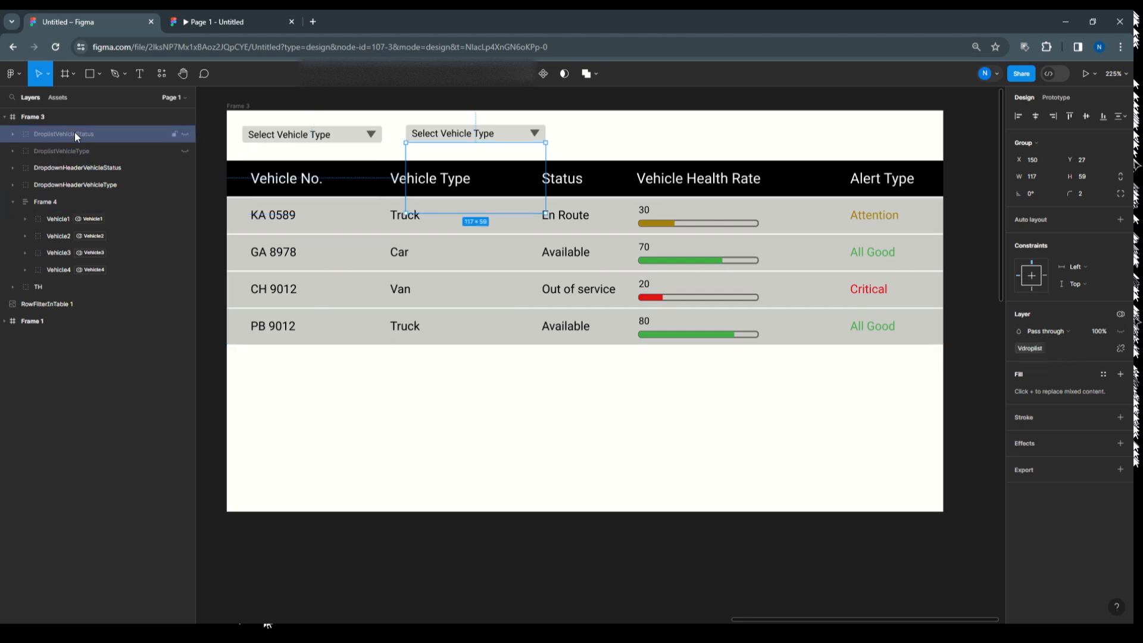
click(74, 150)
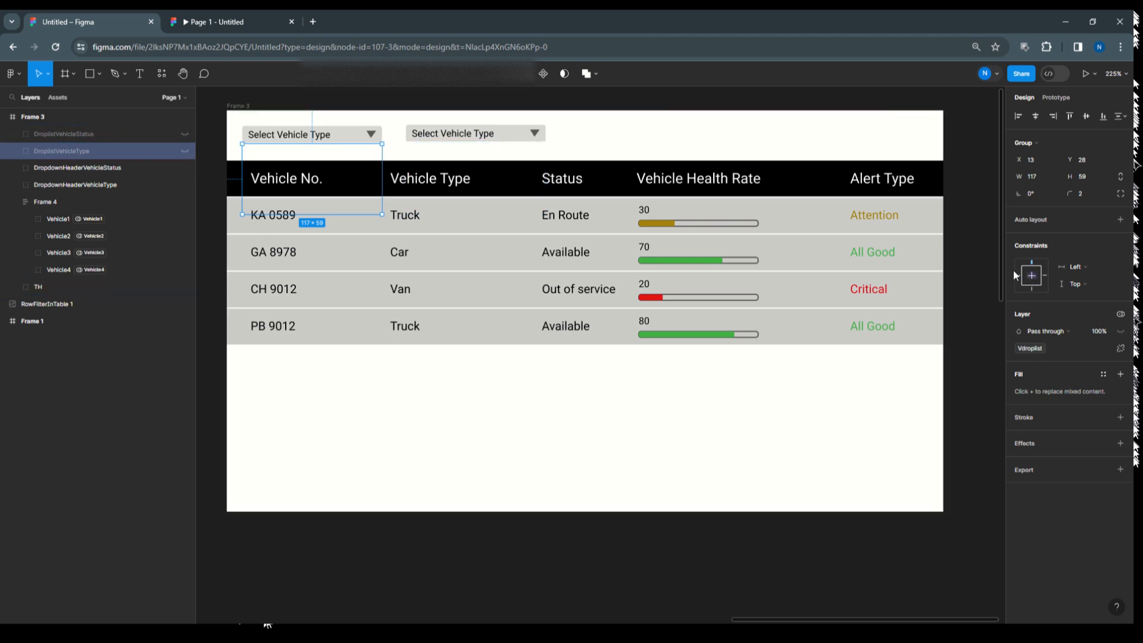
click(1119, 314)
mouse_move(1069, 347)
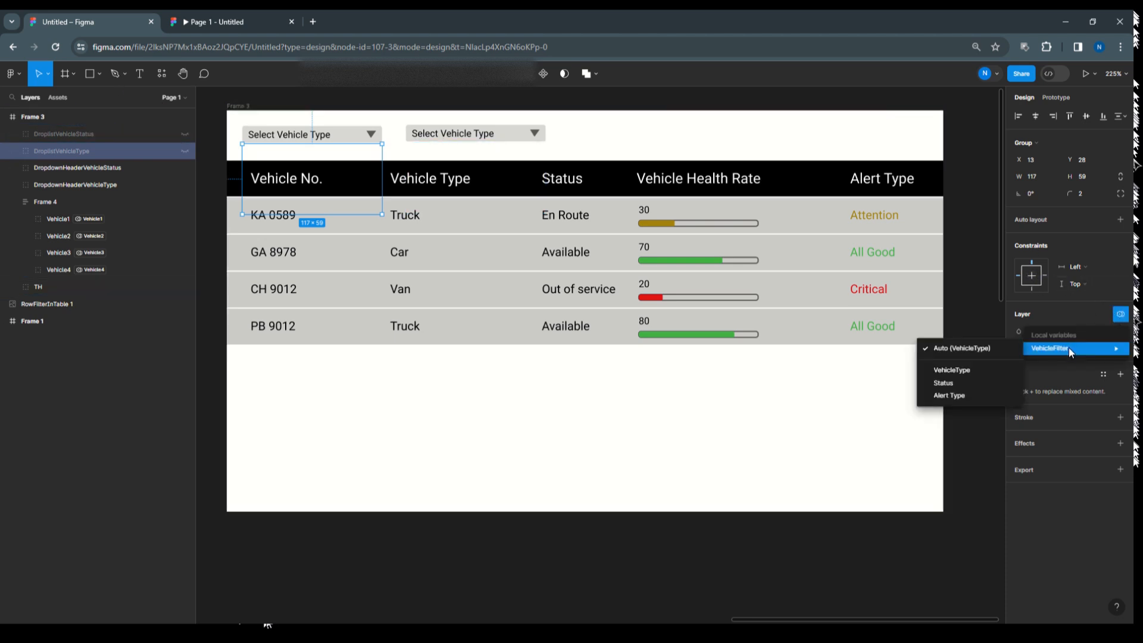
click(978, 371)
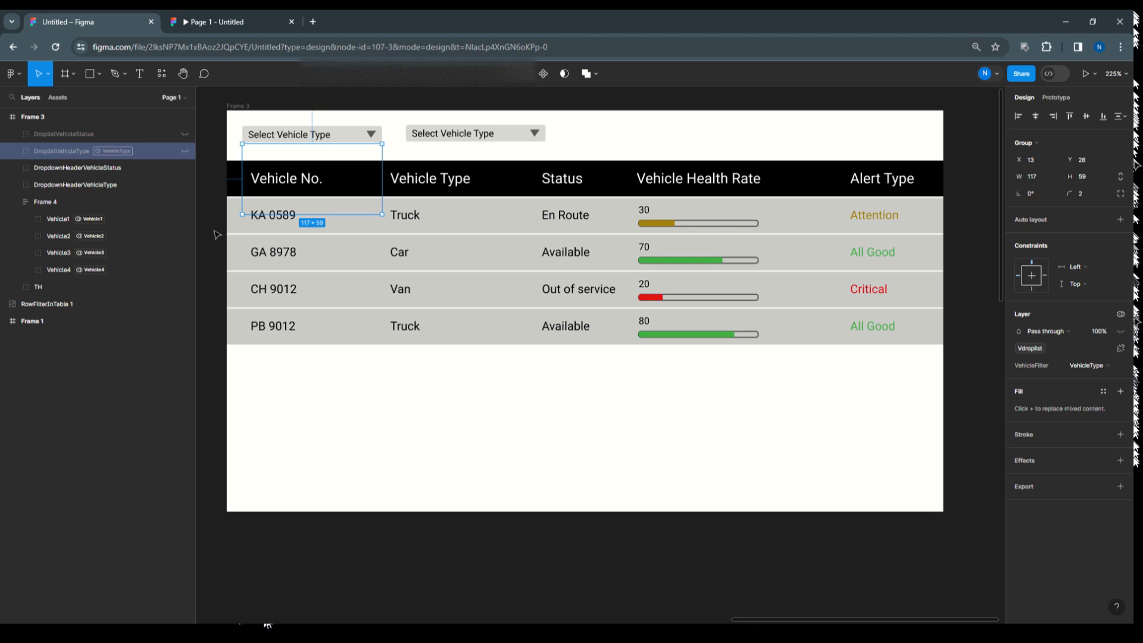
Apply the Status mode of the VehicleFilter collection to the DroplistVehicleStatus group.
click(43, 134)
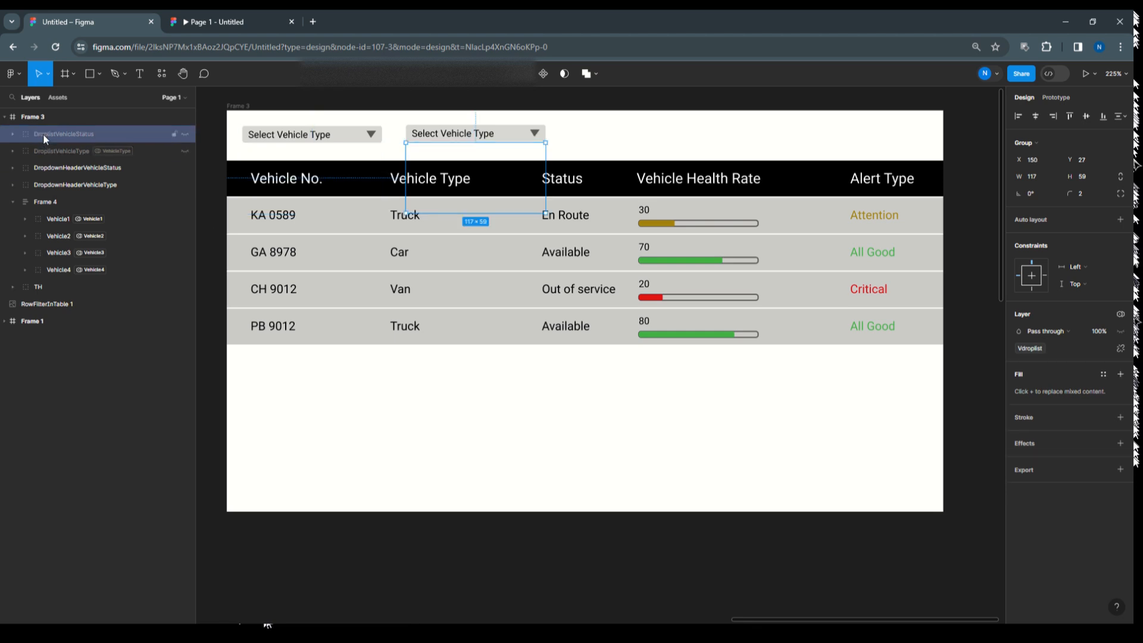
click(1120, 314)
mouse_move(1062, 349)
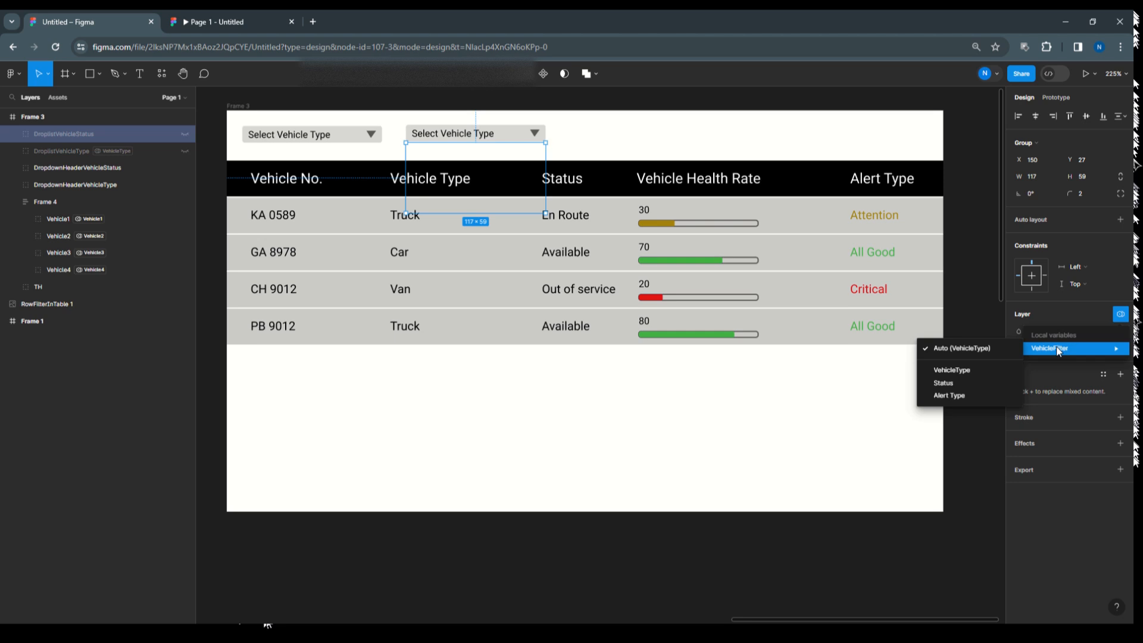
click(965, 385)
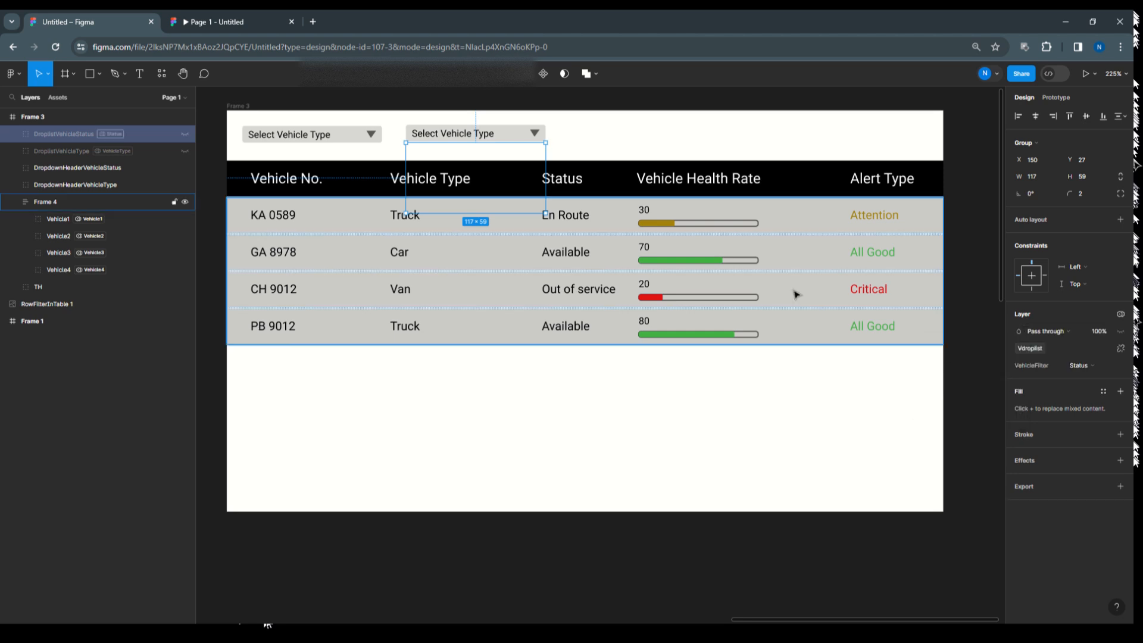
Apply the Status mode of the VehicleFilter collection to the DropdownHeaderVehicleStatus group.
click(77, 169)
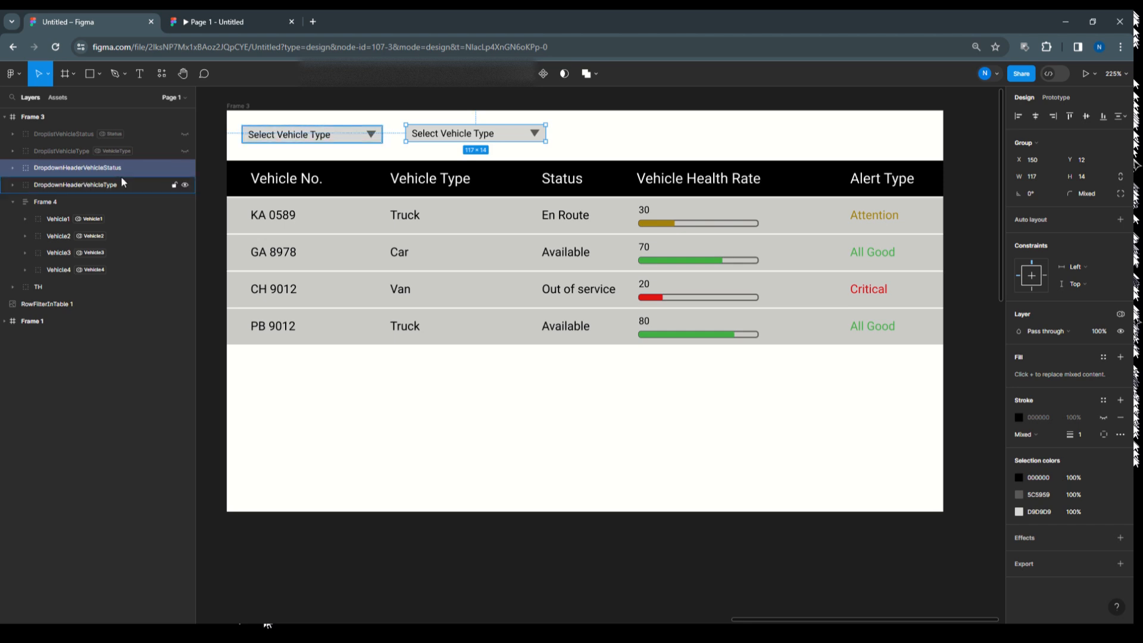
click(1120, 314)
mouse_move(1066, 344)
click(943, 383)
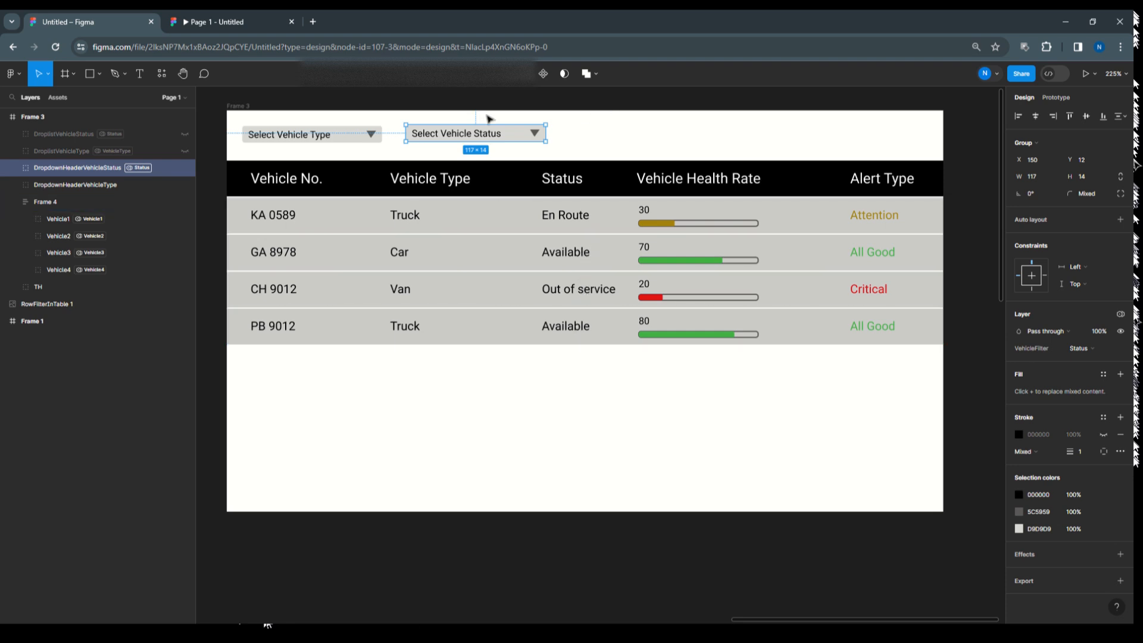
Make the DroplistVehicleStatus group visible on the canvas and expand its layers.
click(114, 134)
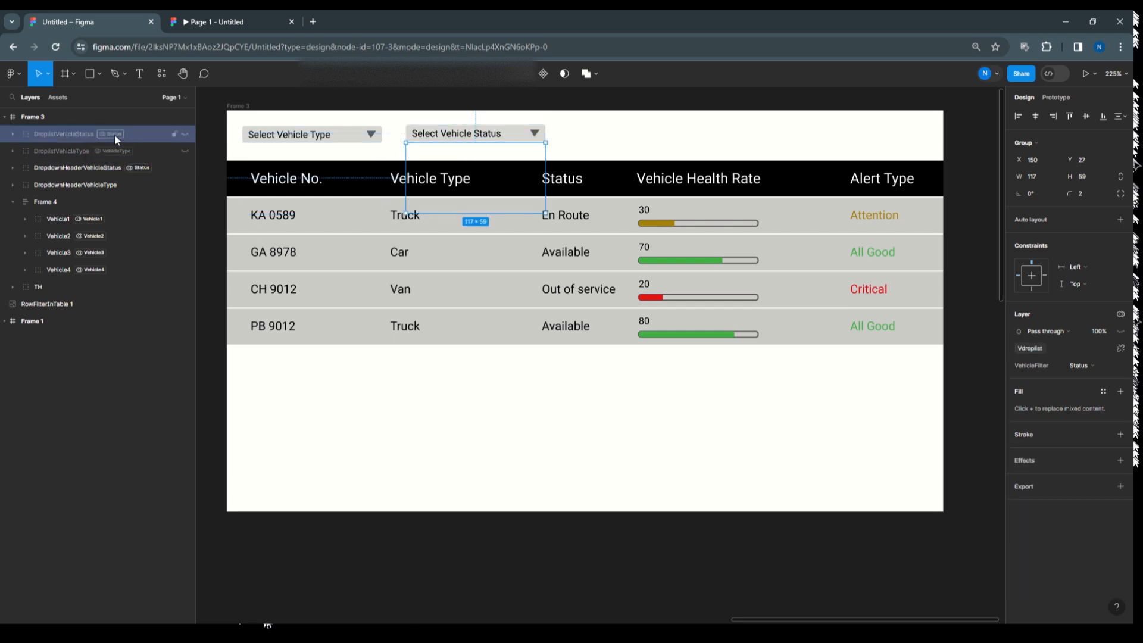
click(185, 135)
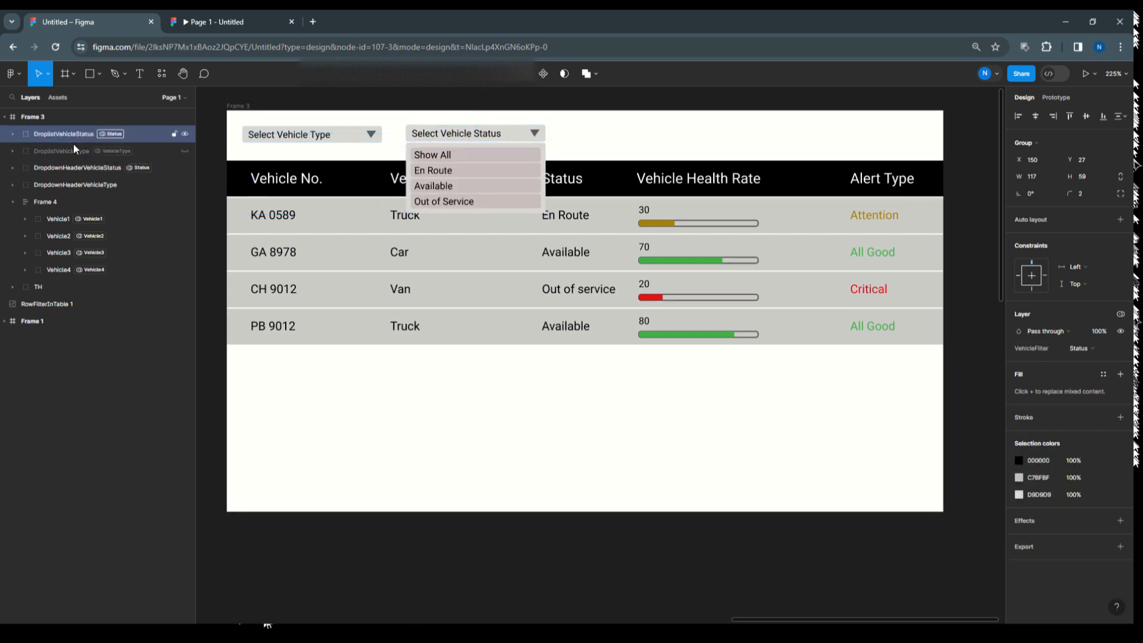
click(13, 135)
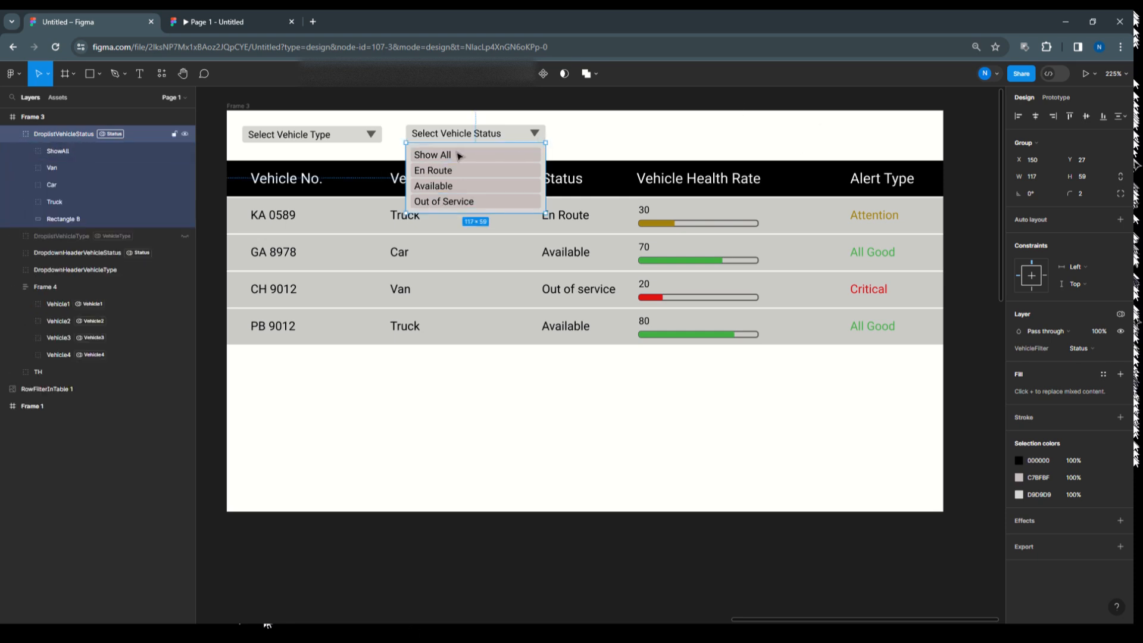
Apply the VehicleFilter Status mode to the En Route text inside the Truck group of DroplistVehicleStatus.
click(24, 202)
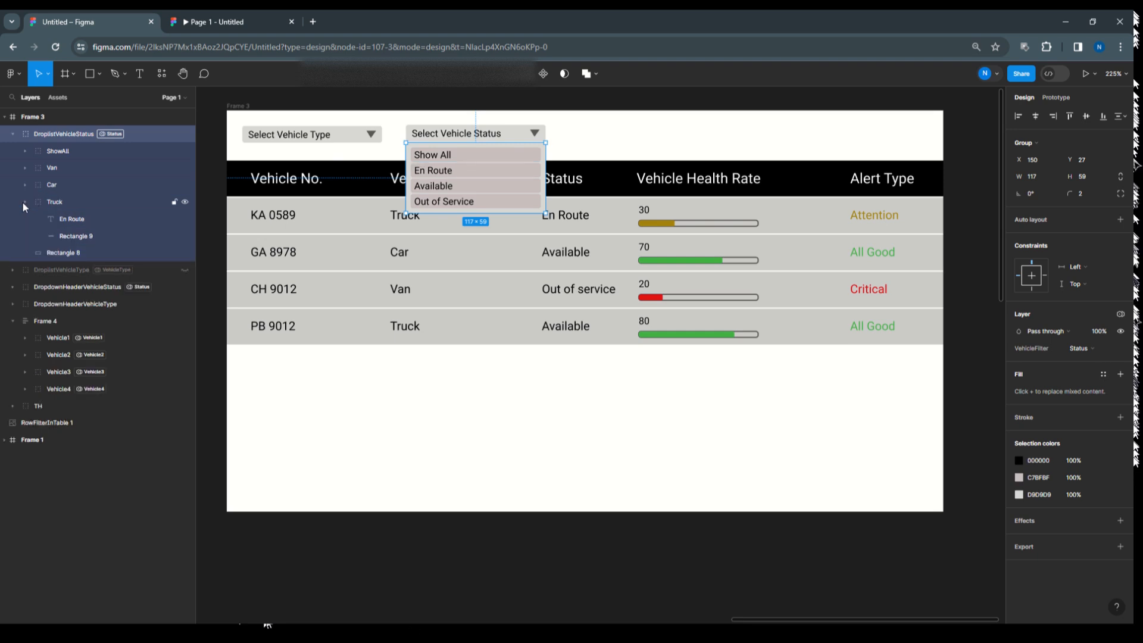
click(93, 221)
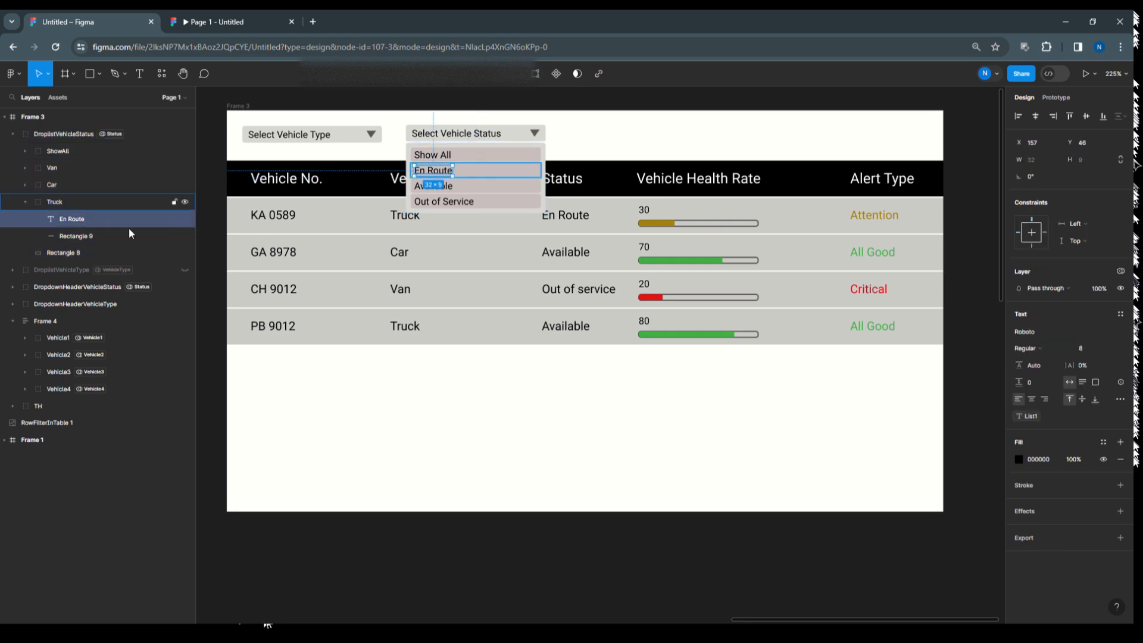
click(1120, 271)
mouse_move(1071, 306)
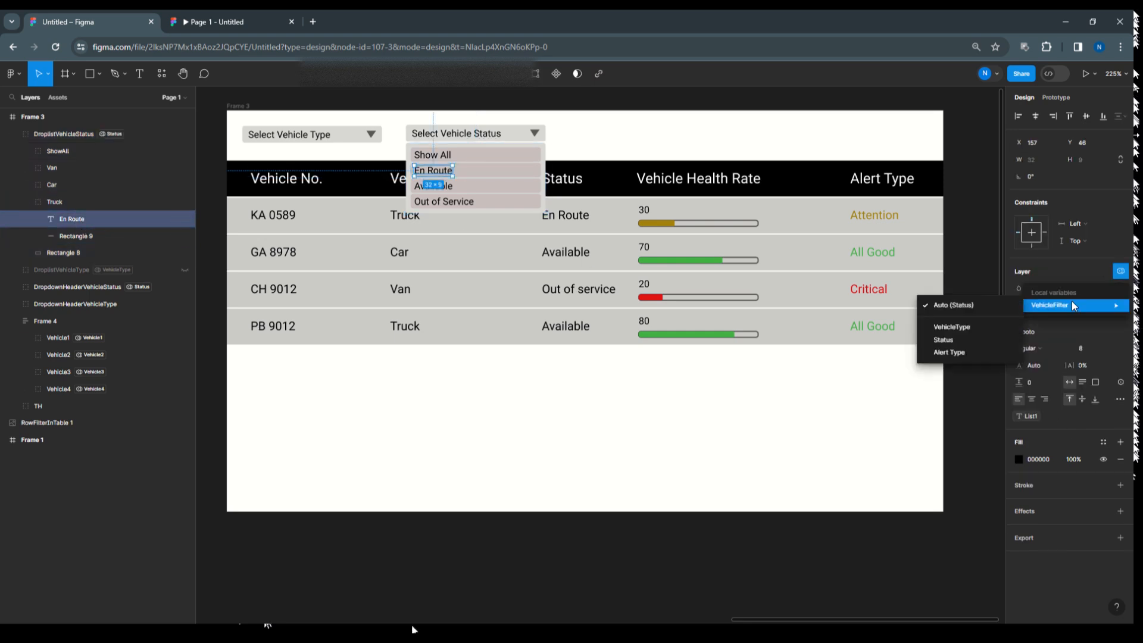
click(962, 340)
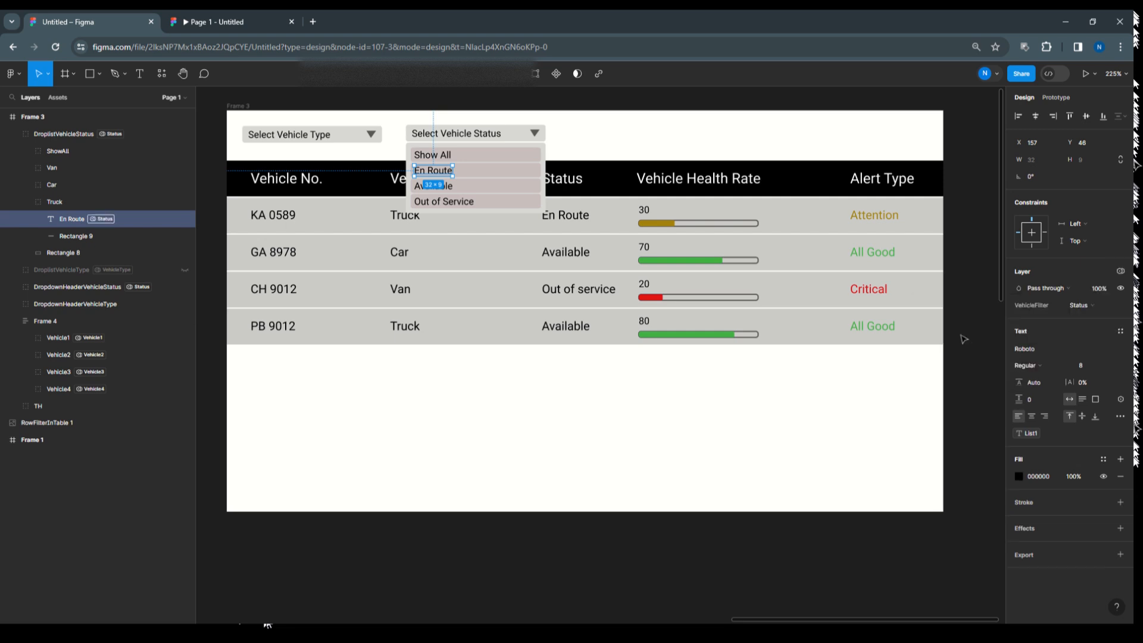
Apply the VehicleFilter Status mode to the Available text inside the Car group of DroplistVehicleStatus.
click(25, 185)
click(73, 203)
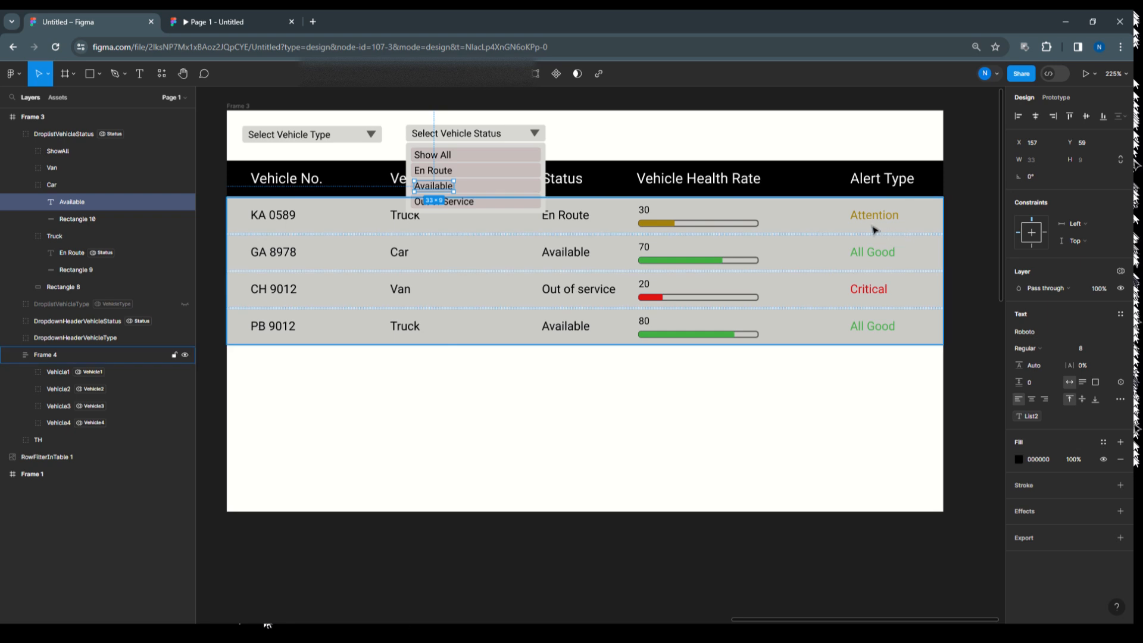
click(24, 167)
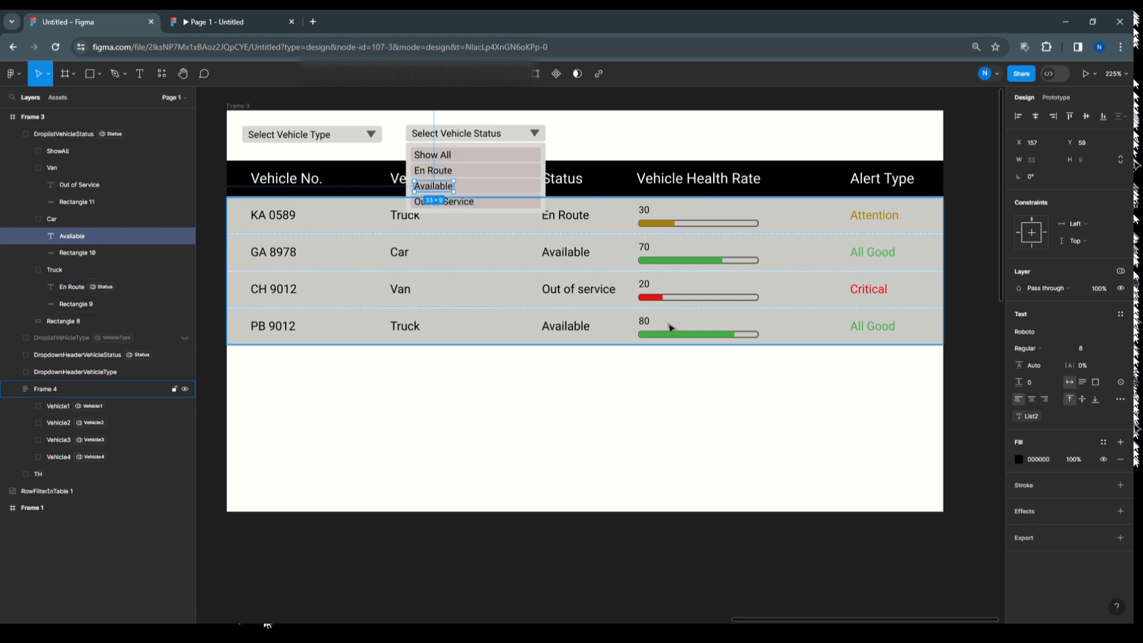
click(1120, 272)
mouse_move(1065, 305)
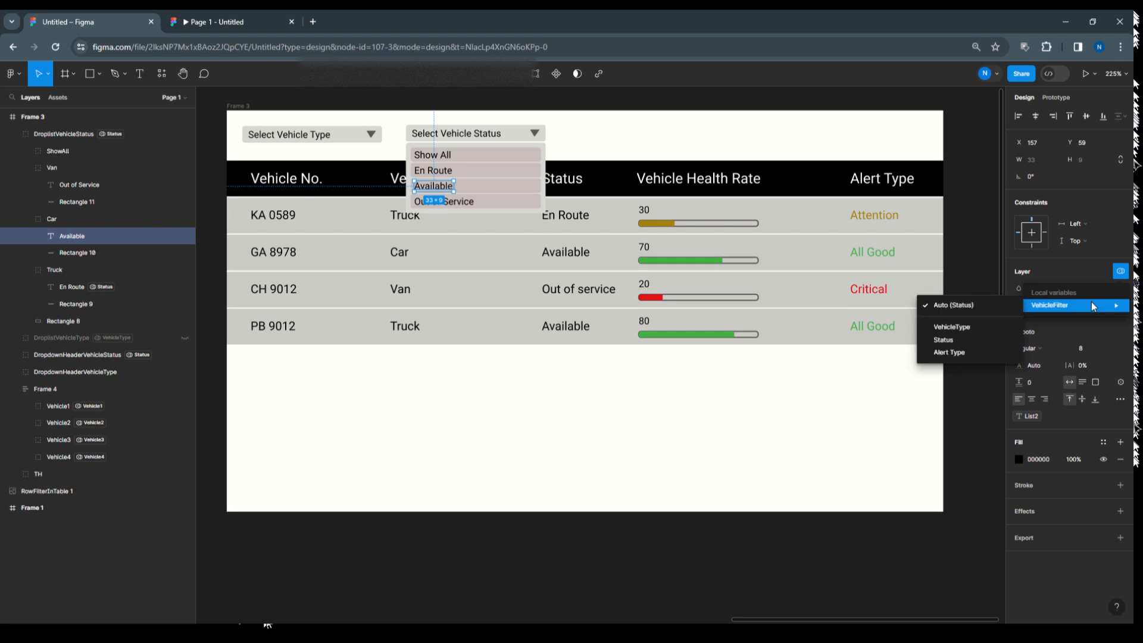
click(961, 340)
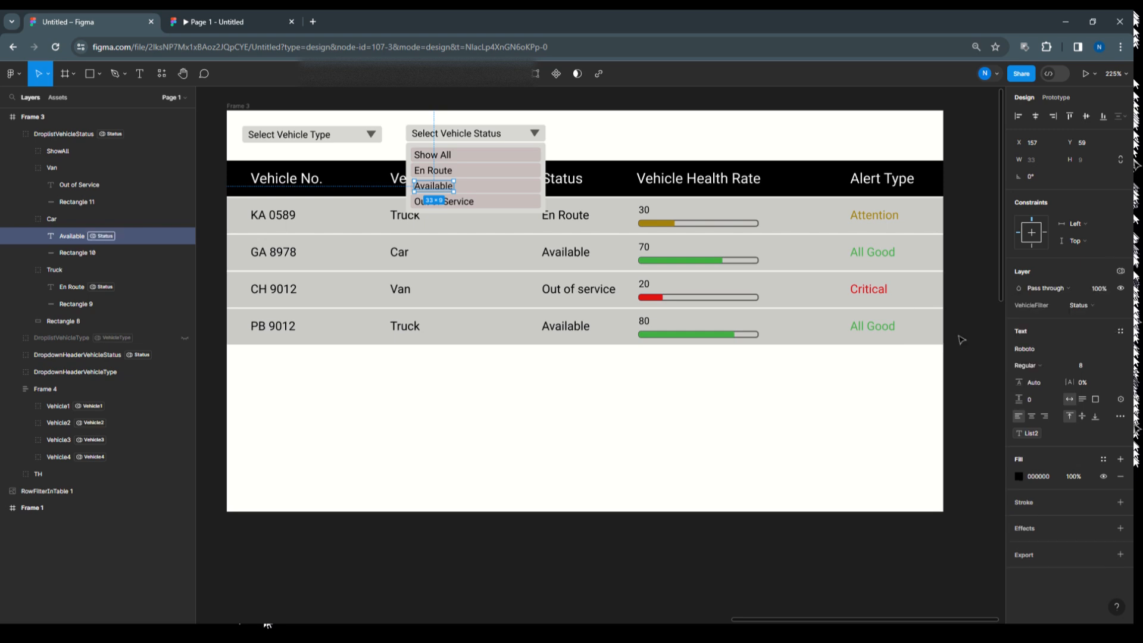
Apply the VehicleFilter Status mode to the Out of Service text inside the Van group of DroplistVehicleStatus.
click(69, 187)
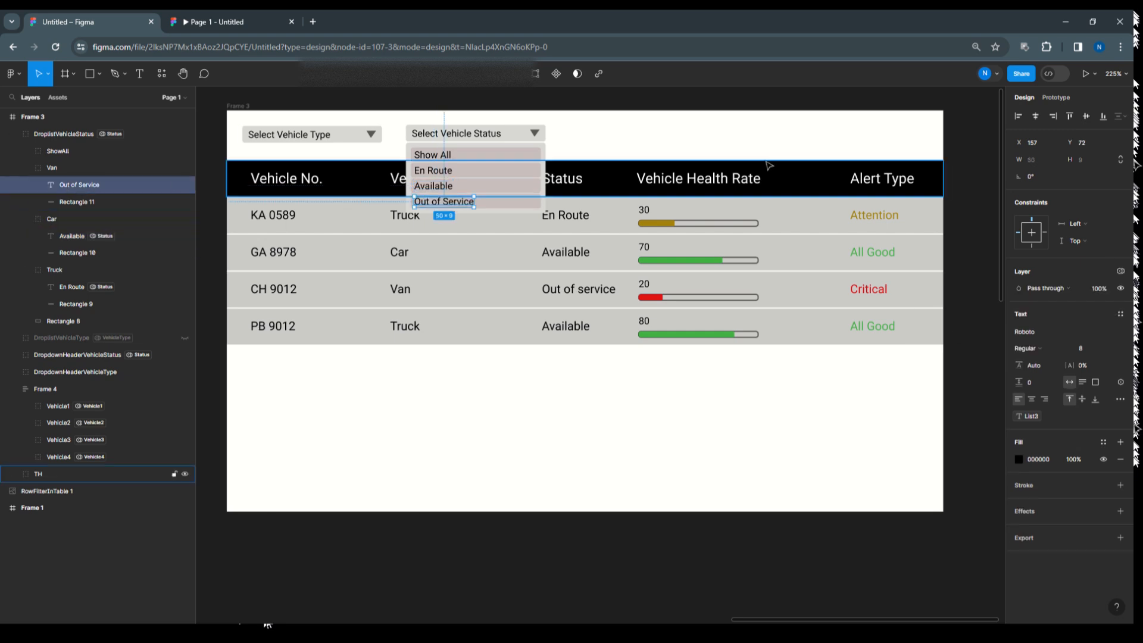
click(1119, 272)
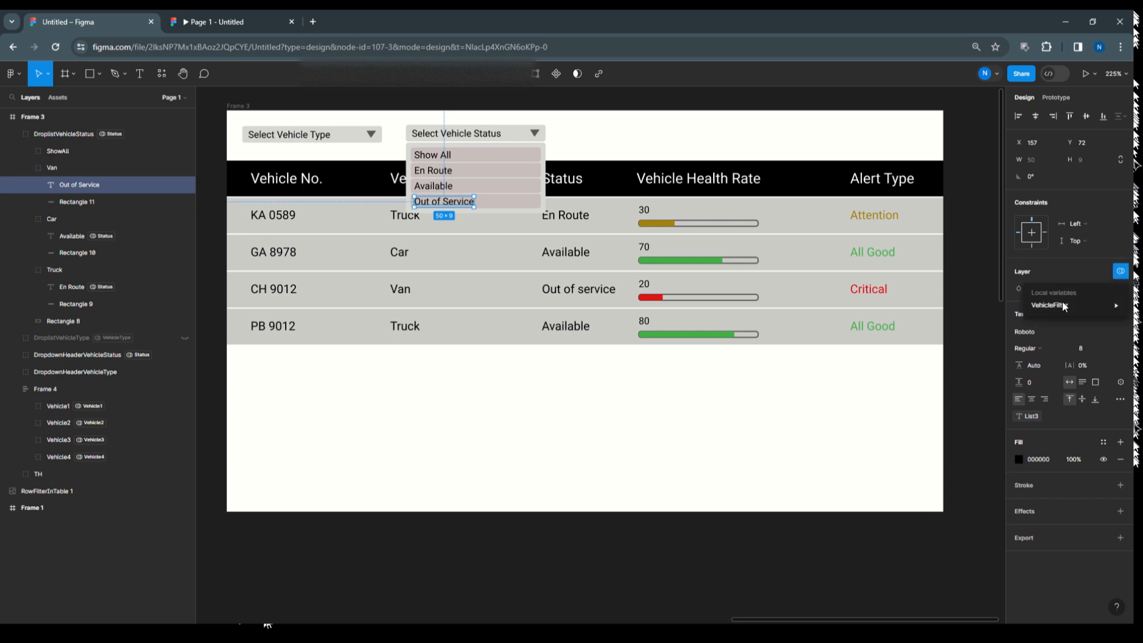
mouse_move(1055, 306)
click(941, 344)
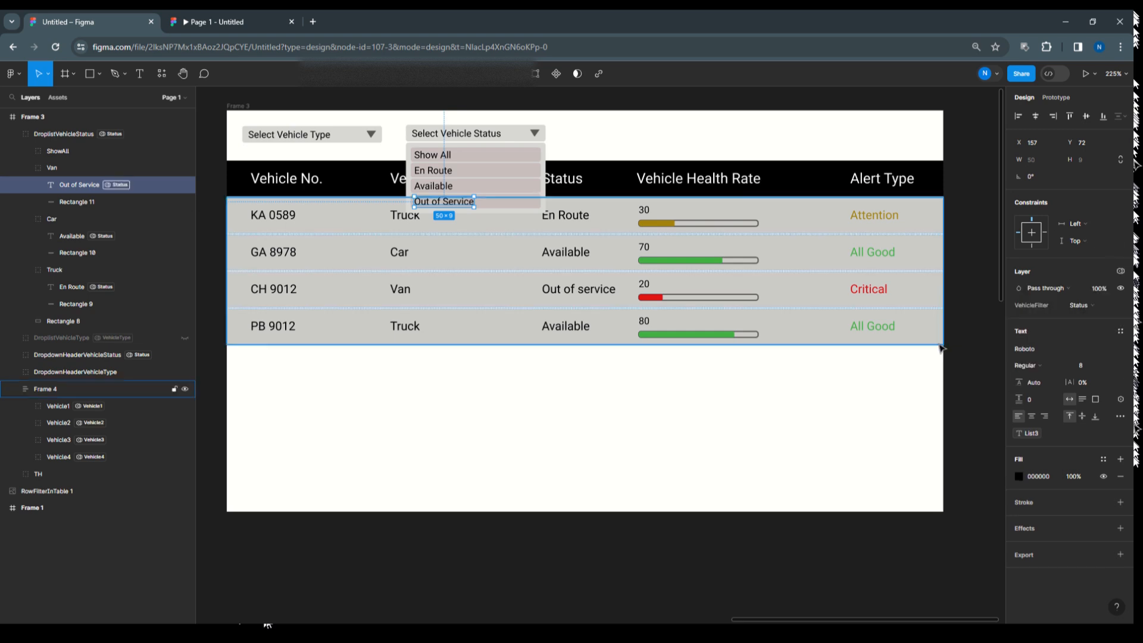
Apply the VehicleFilter Status mode to the Show All text inside the ShowAll group of DroplistVehicleStatus.
click(26, 151)
click(93, 169)
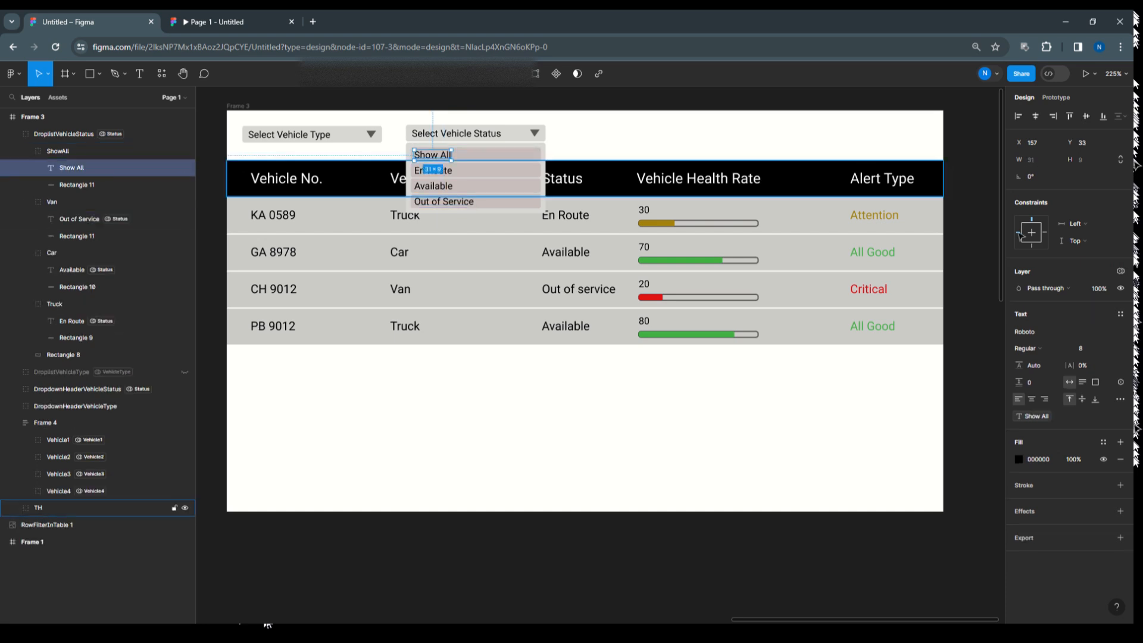
click(1120, 271)
mouse_move(1107, 305)
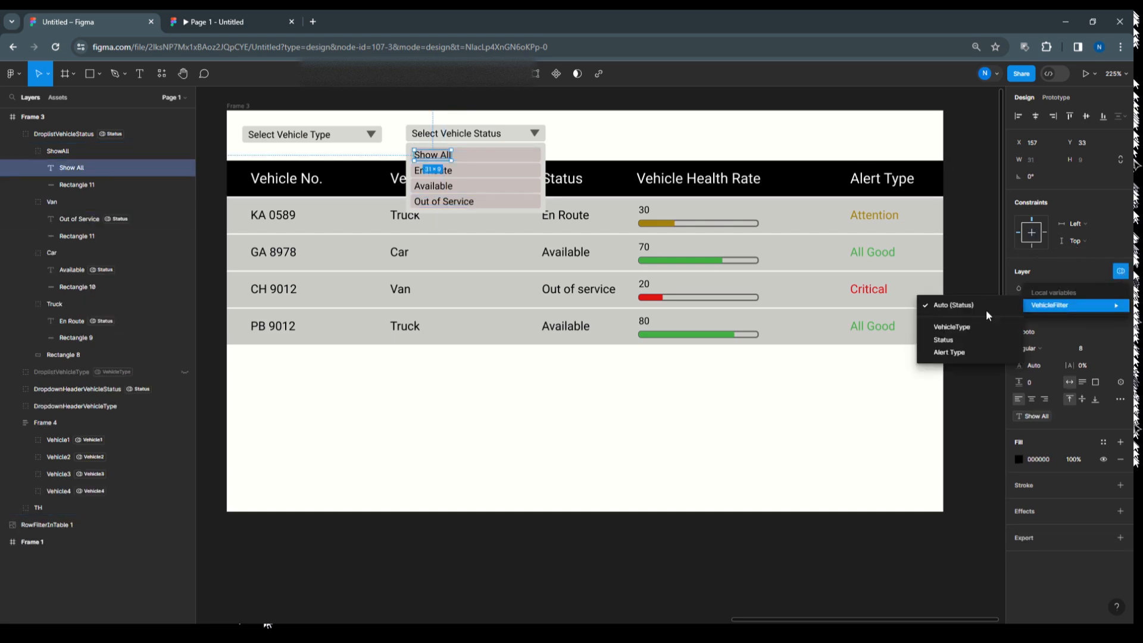
click(947, 342)
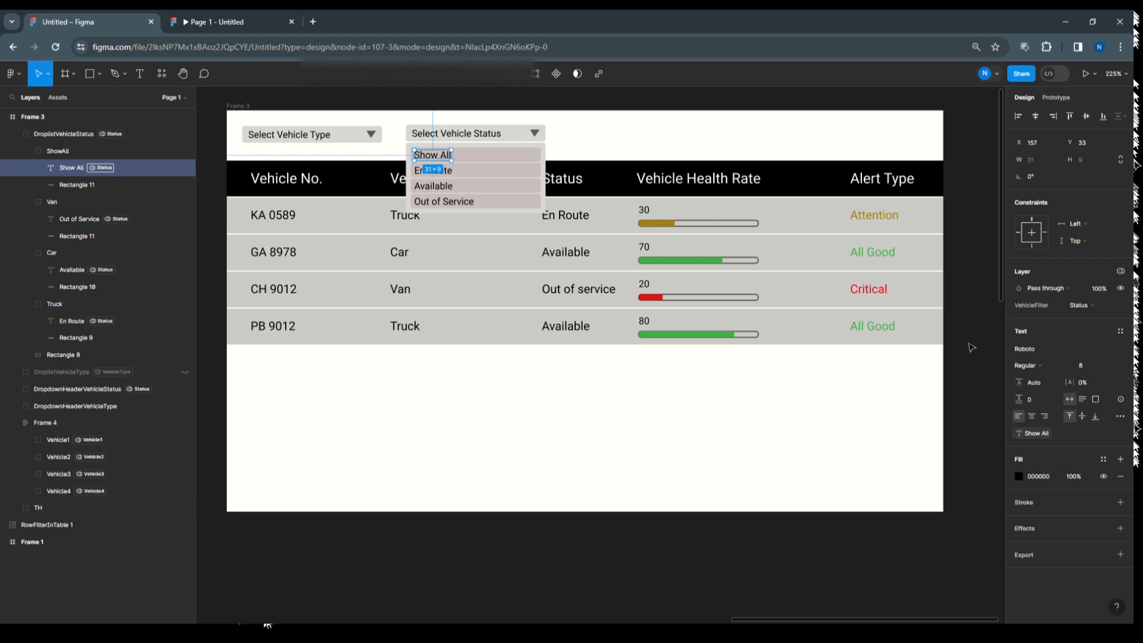
Collapse the four option groups of DroplistVehicleStatus and apply the VehicleFilter Status mode to its Truck group.
click(25, 151)
click(25, 167)
click(25, 184)
click(25, 201)
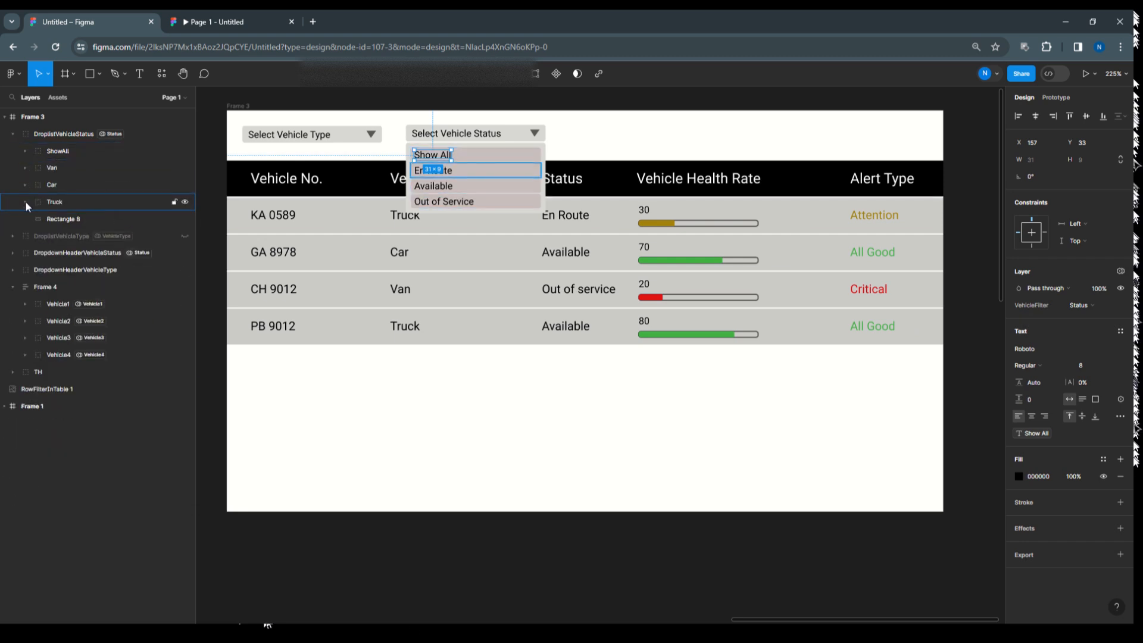
click(67, 205)
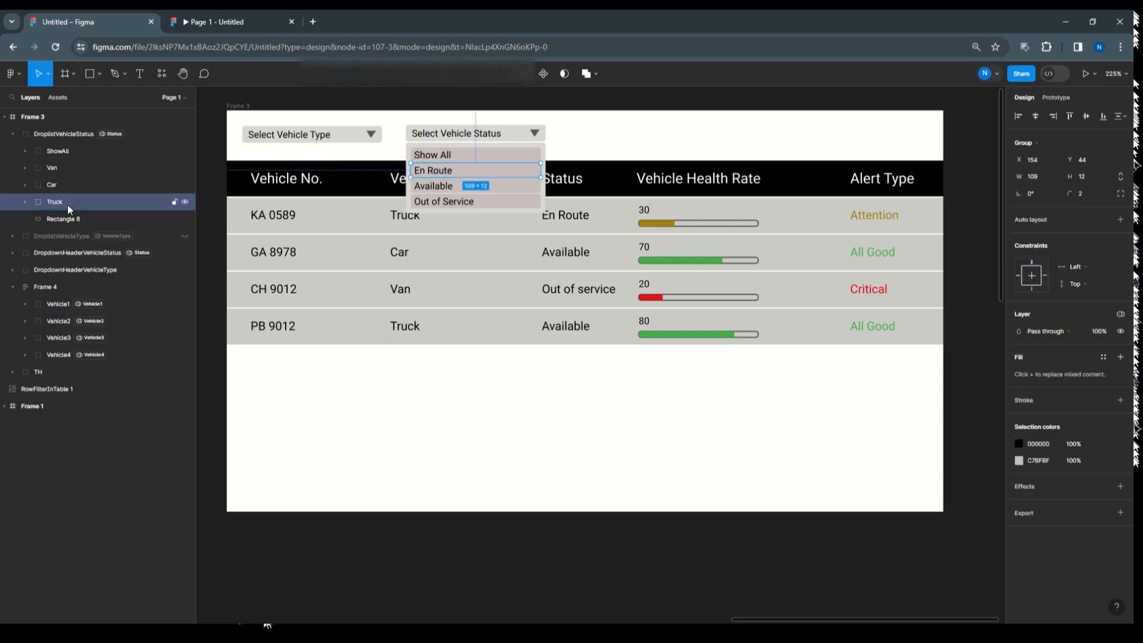
click(1121, 314)
mouse_move(1061, 350)
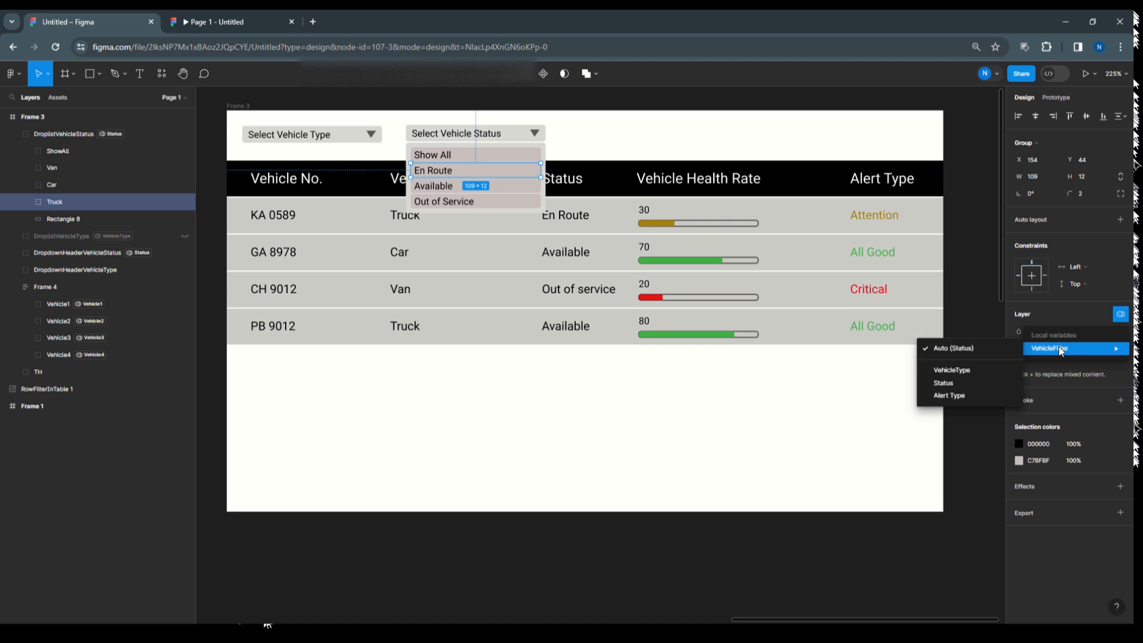
click(956, 384)
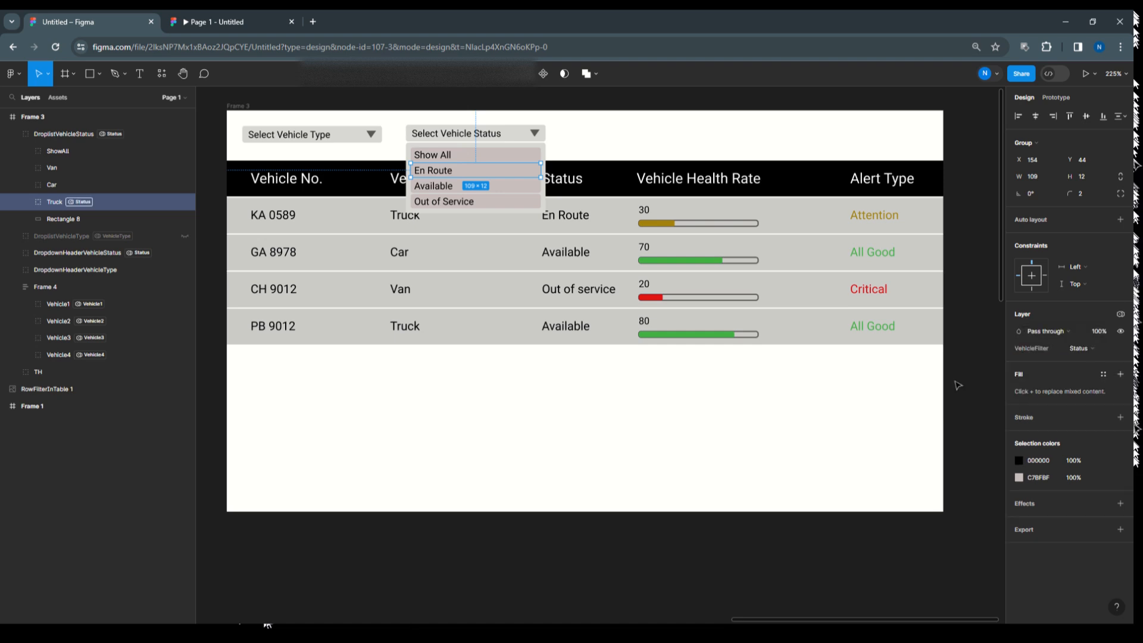
Apply the VehicleFilter Status mode to the ShowAll, Van and Car groups of DroplistVehicleStatus together.
click(71, 184)
shift+click(69, 155)
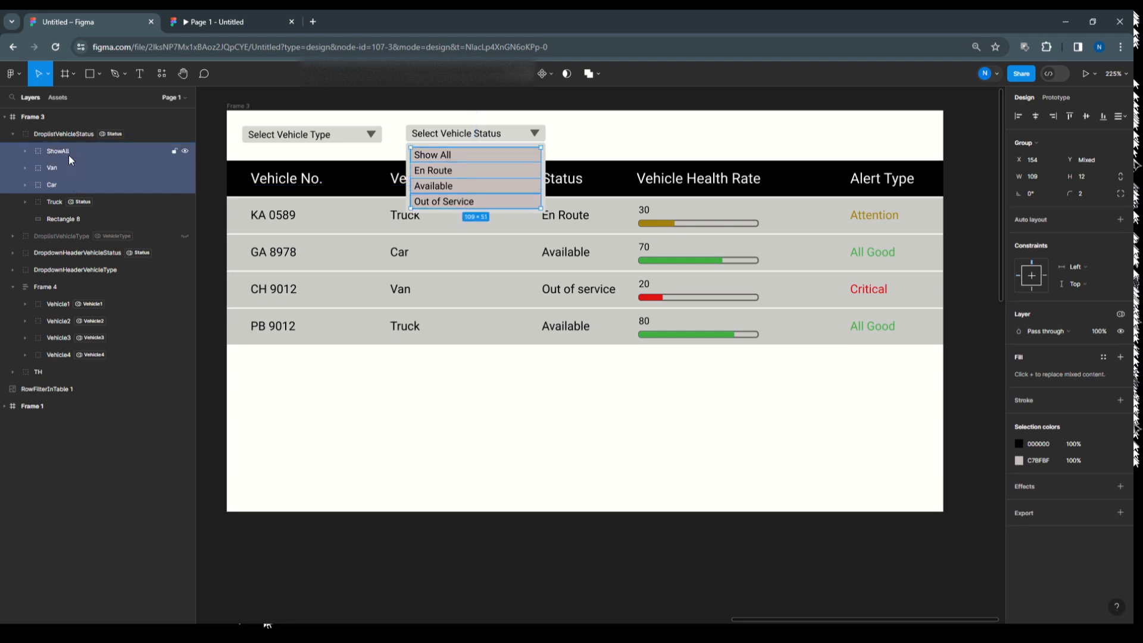
click(1120, 314)
mouse_move(1075, 351)
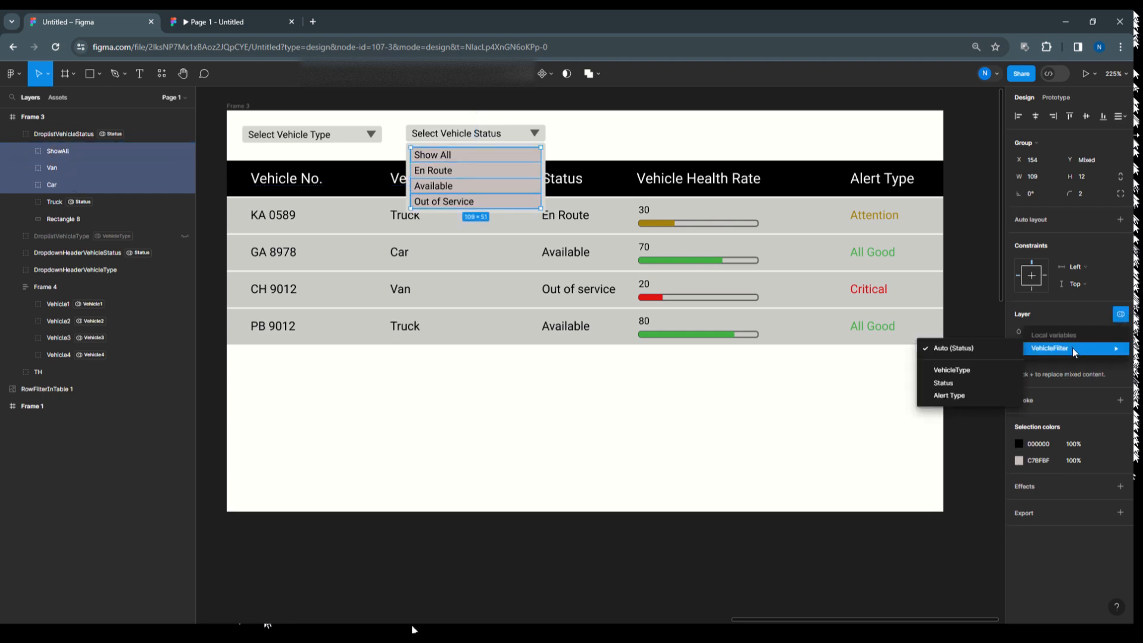
click(947, 383)
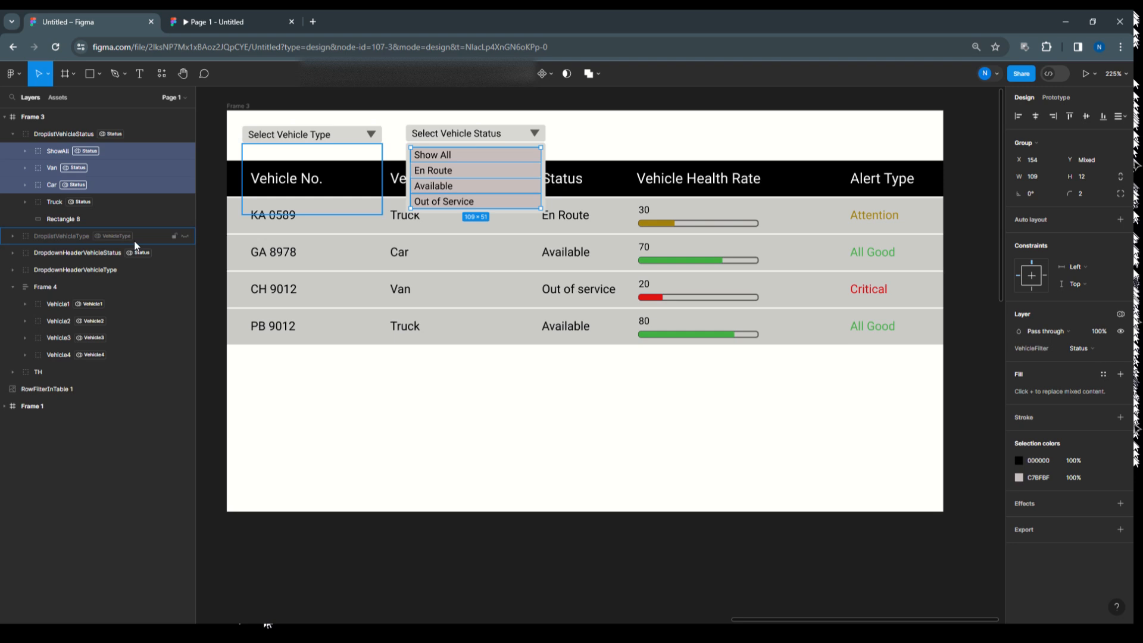
click(1120, 314)
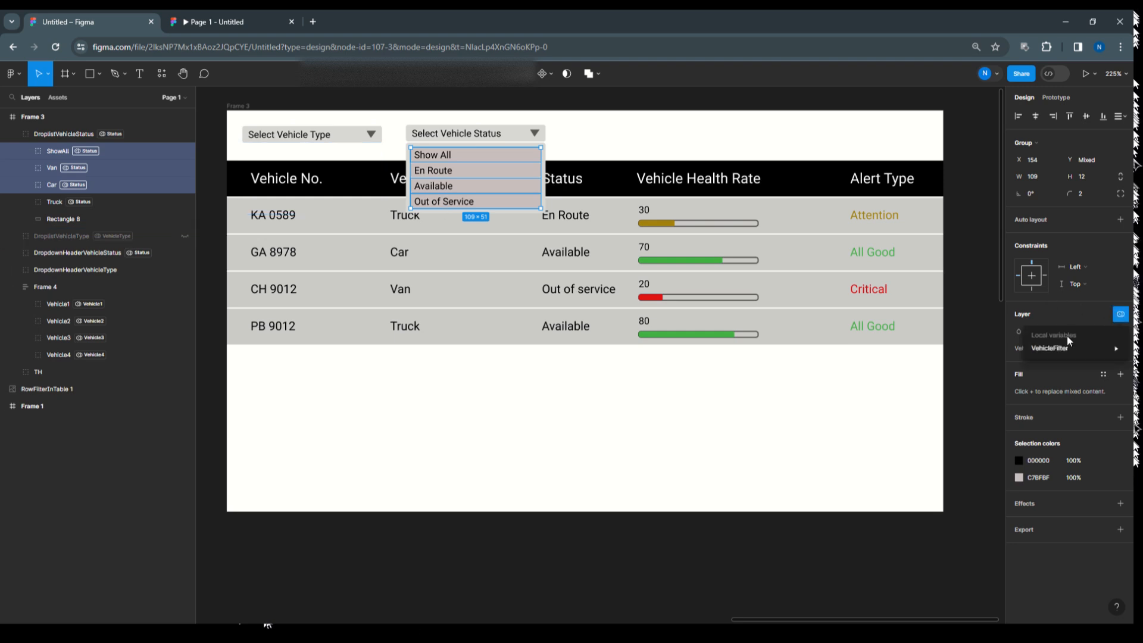
mouse_move(1065, 346)
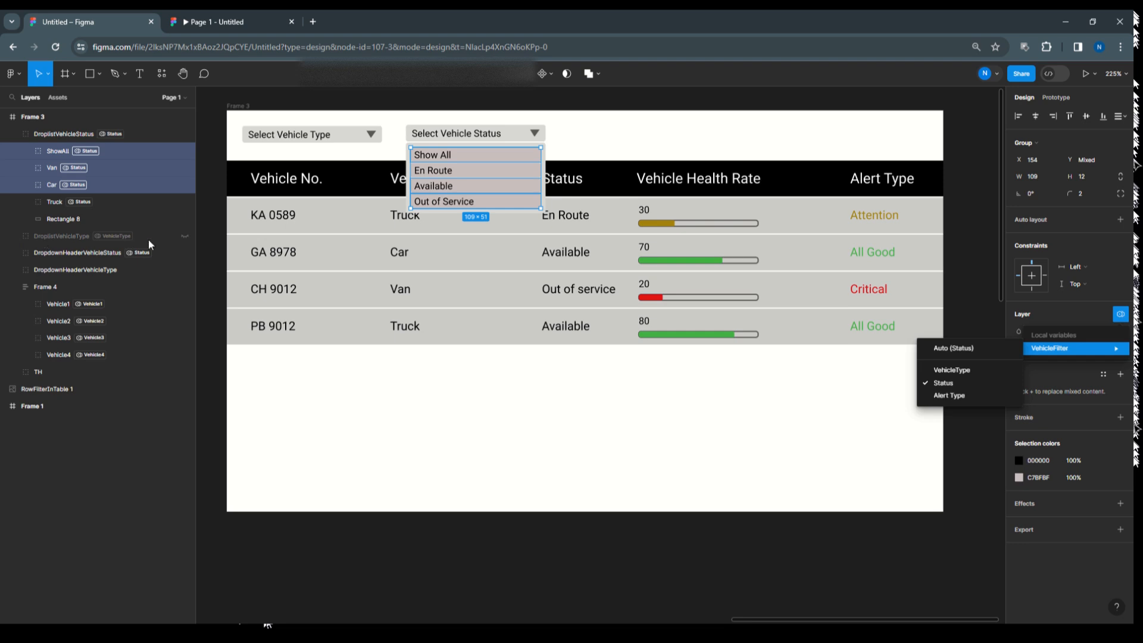
click(41, 236)
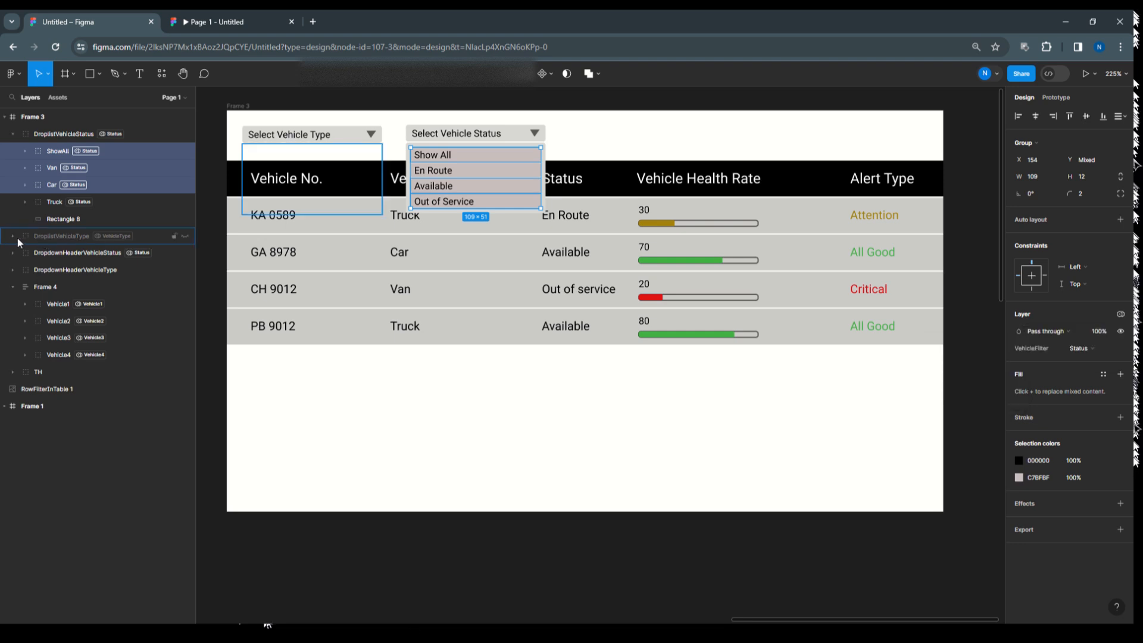
Apply the VehicleFilter VehicleType mode to the ShowAll, Van, Car and Truck groups inside DroplistVehicleType.
click(15, 236)
click(70, 253)
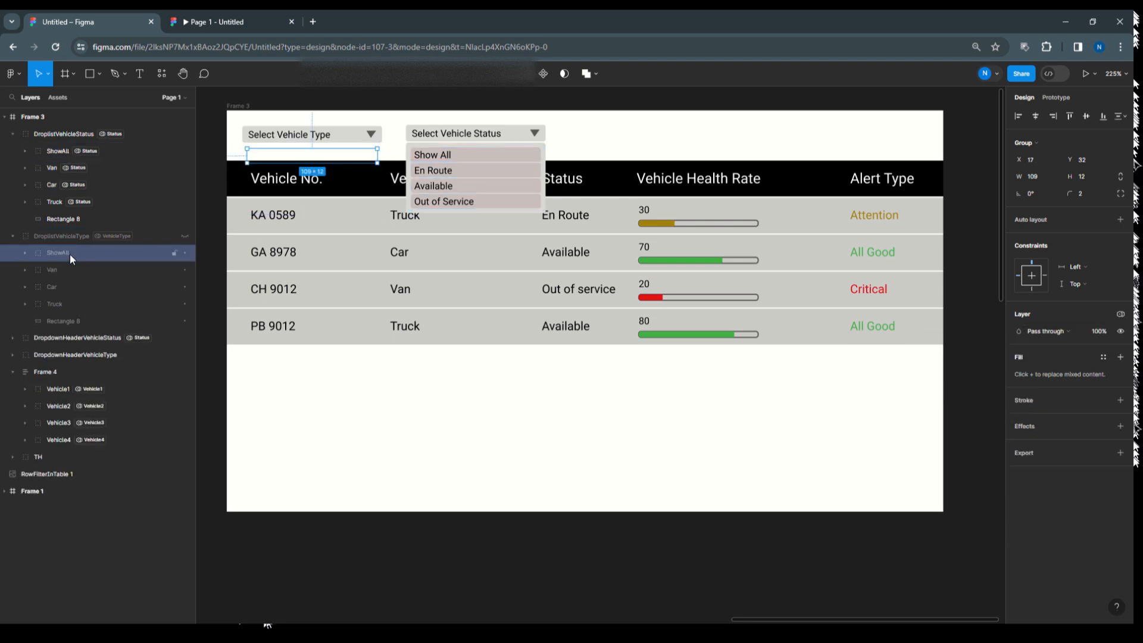
shift+click(65, 269)
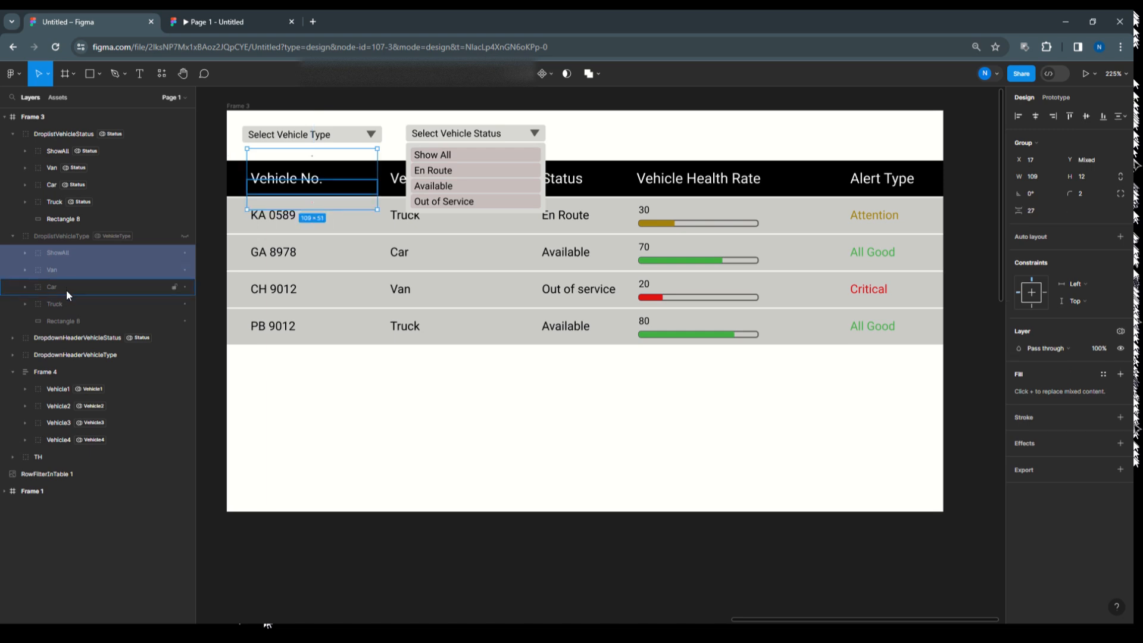
shift+click(66, 288)
shift+click(67, 301)
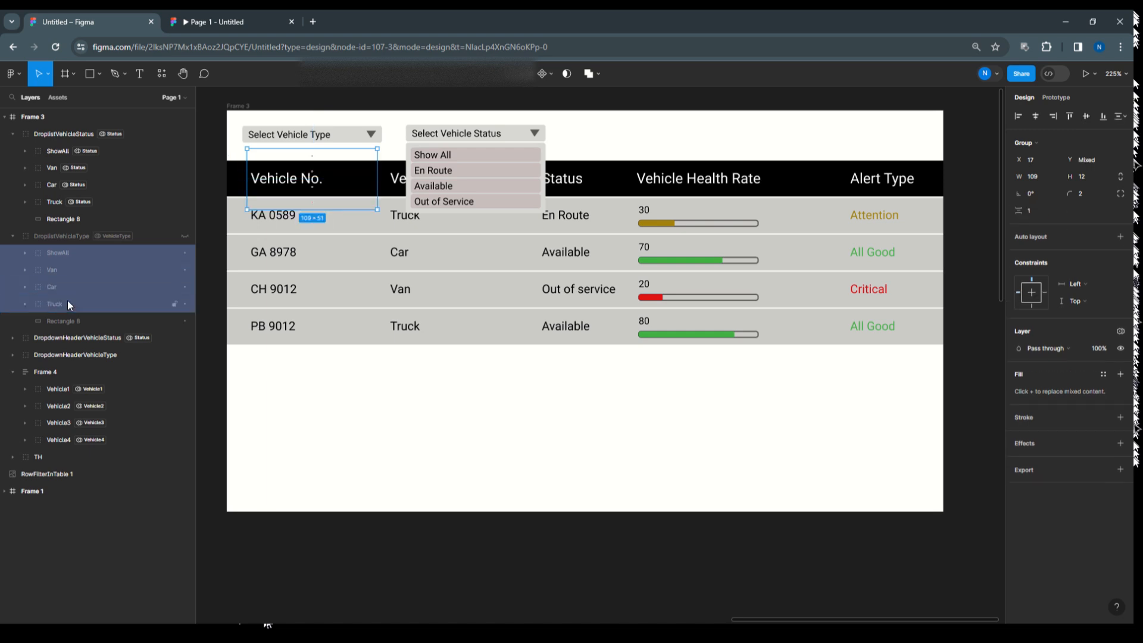
click(1120, 331)
mouse_move(1075, 368)
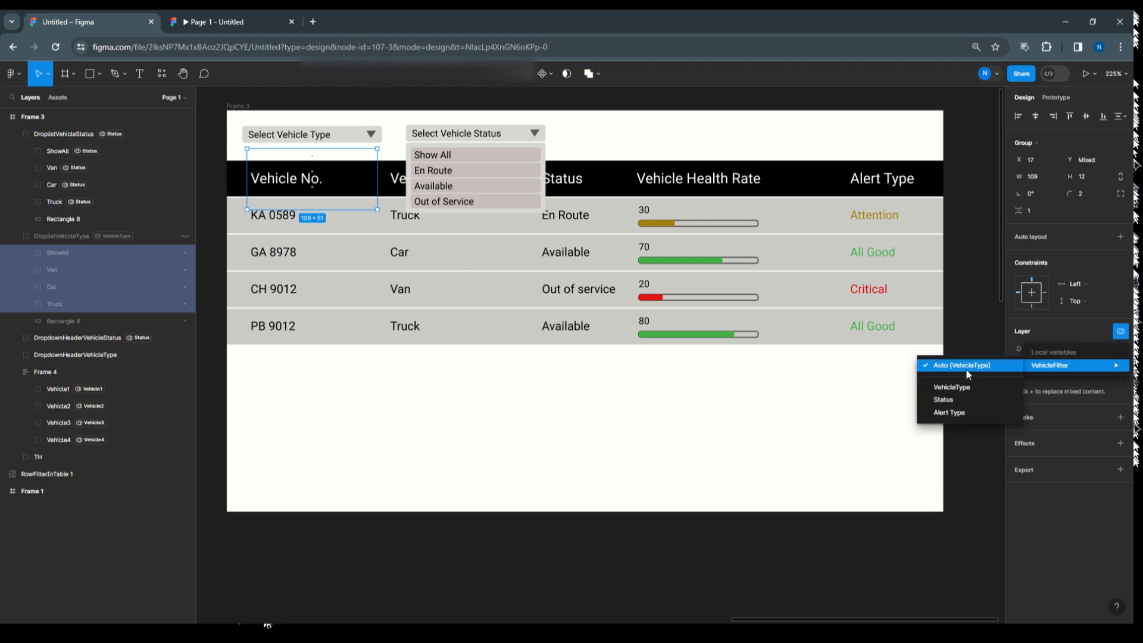
click(966, 385)
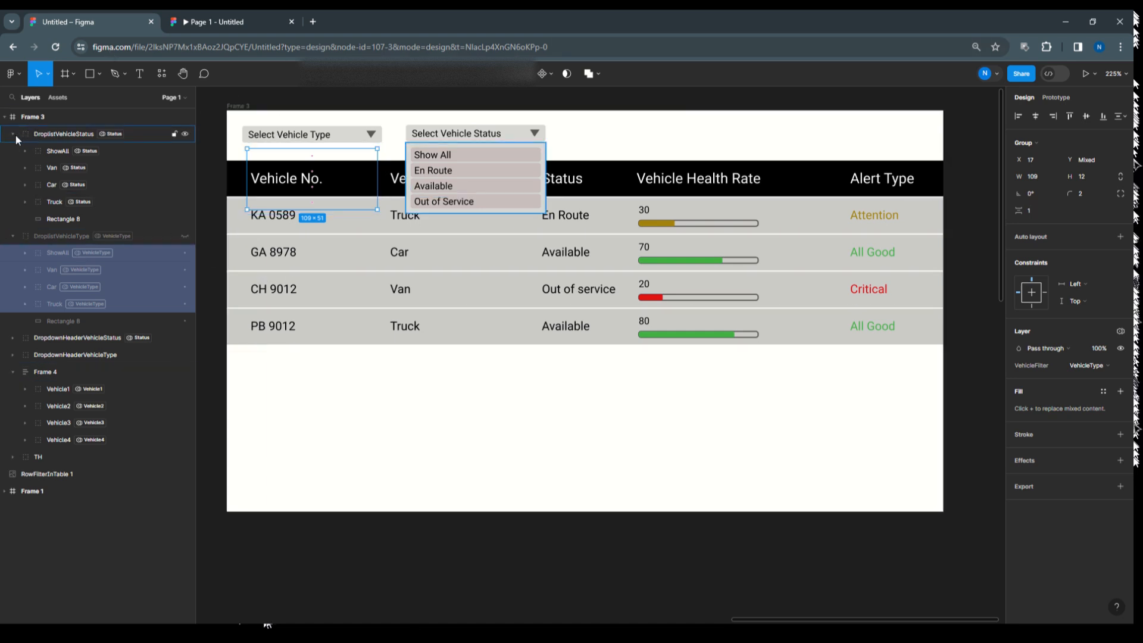
Reapply the Status mode to the DroplistVehicleStatus group, and hide and show the group again.
click(62, 130)
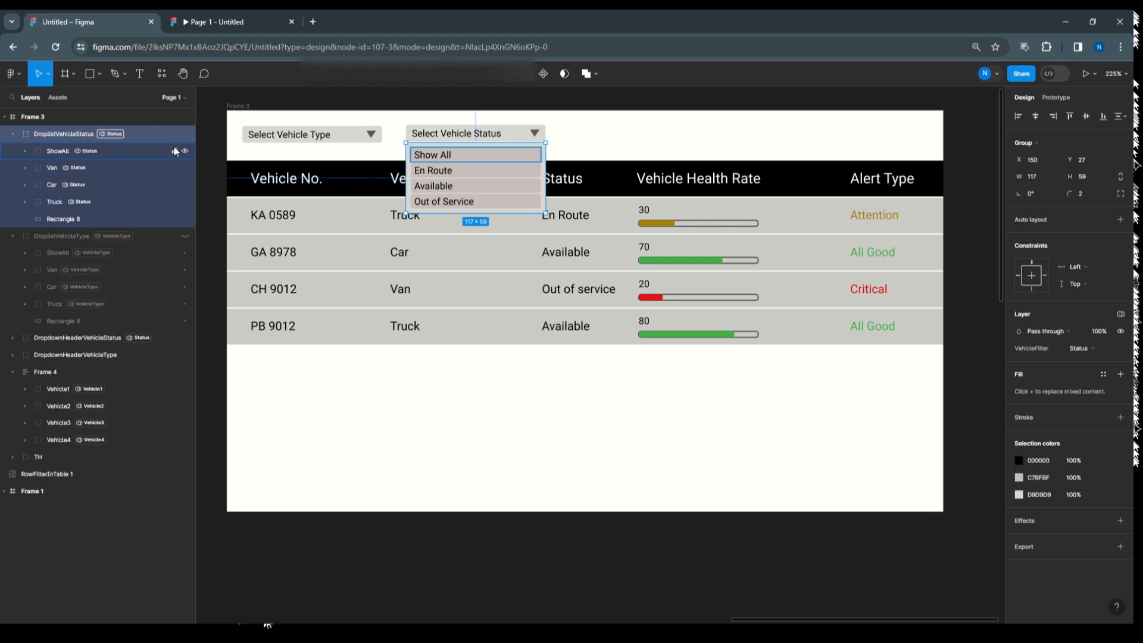
click(1120, 314)
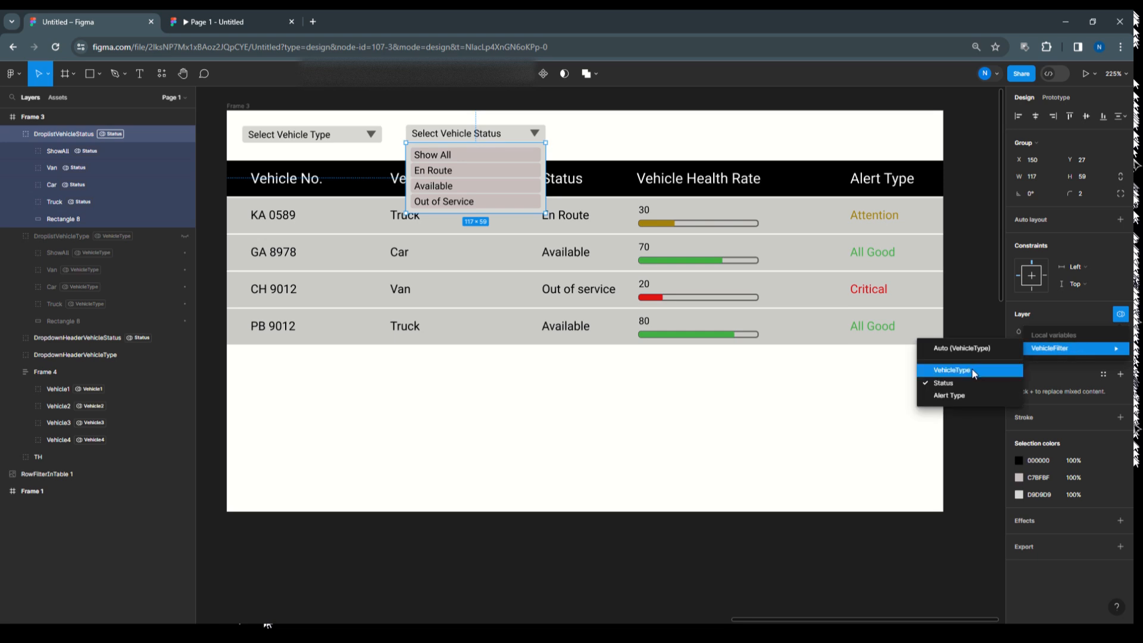
click(972, 384)
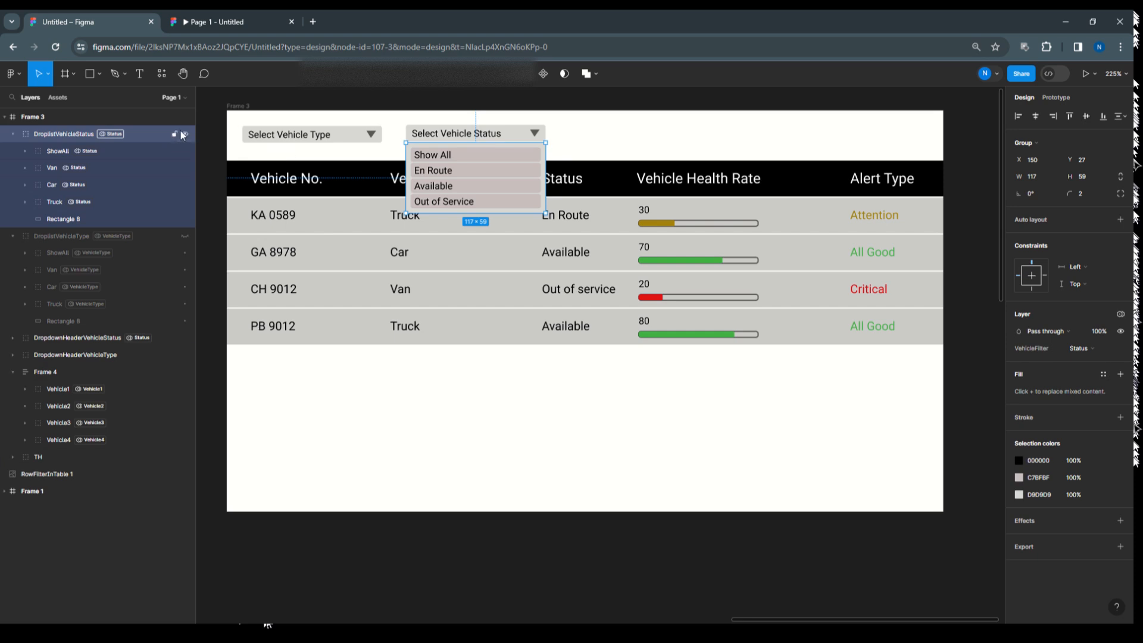
click(185, 133)
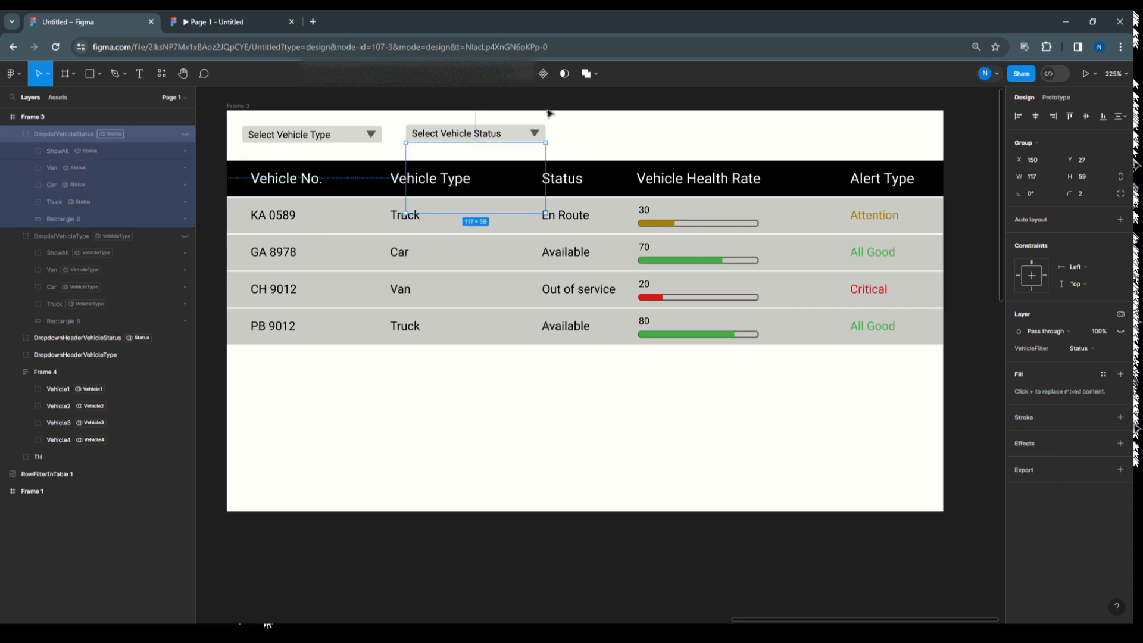
click(186, 135)
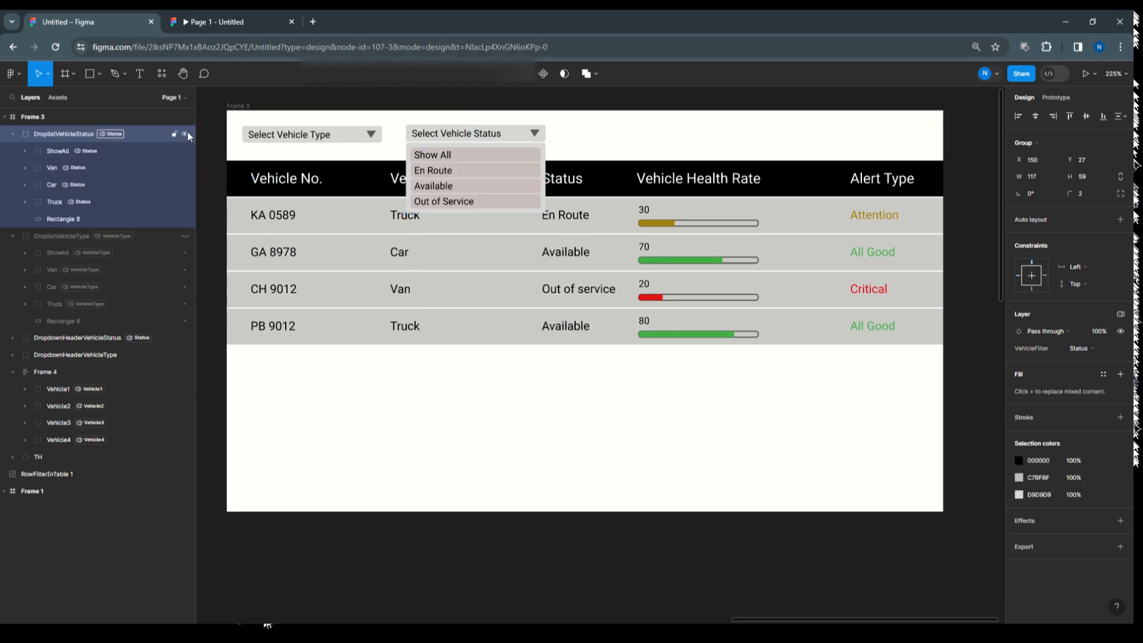
Rename the Truck group inside DroplistVehicleStatus as EnRoute.
click(93, 206)
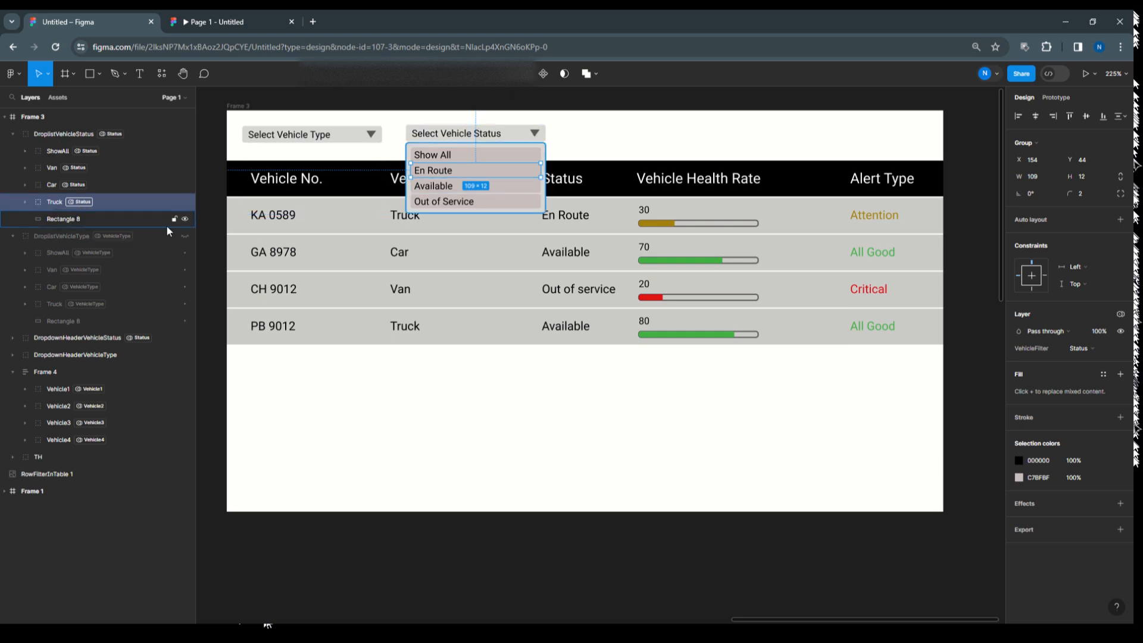
double_click(56, 202)
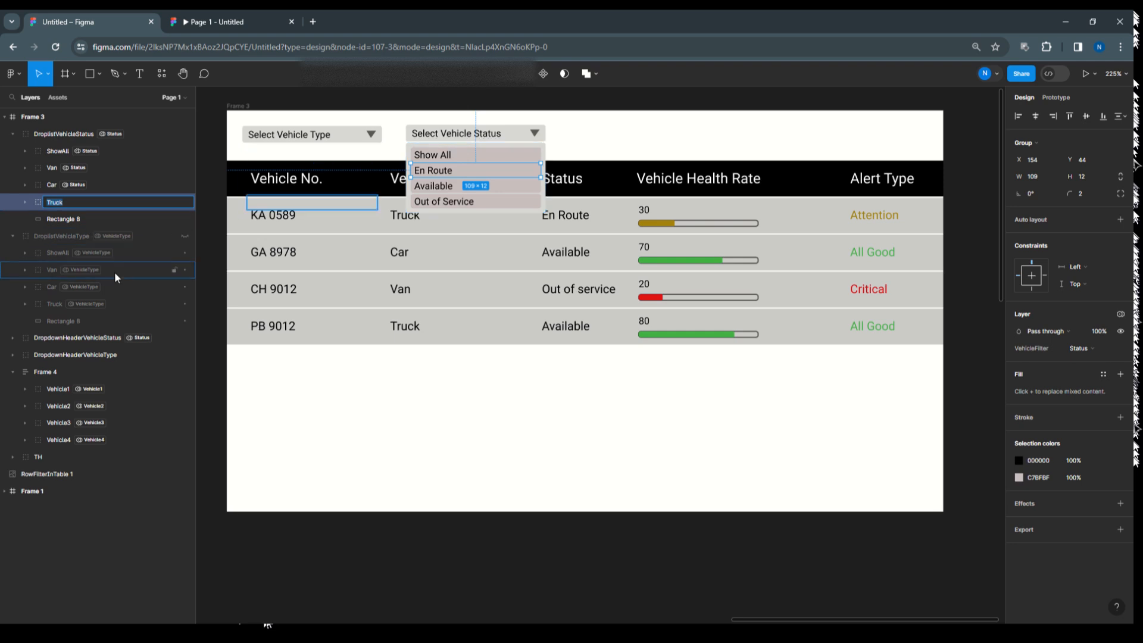
text(EnRoute)
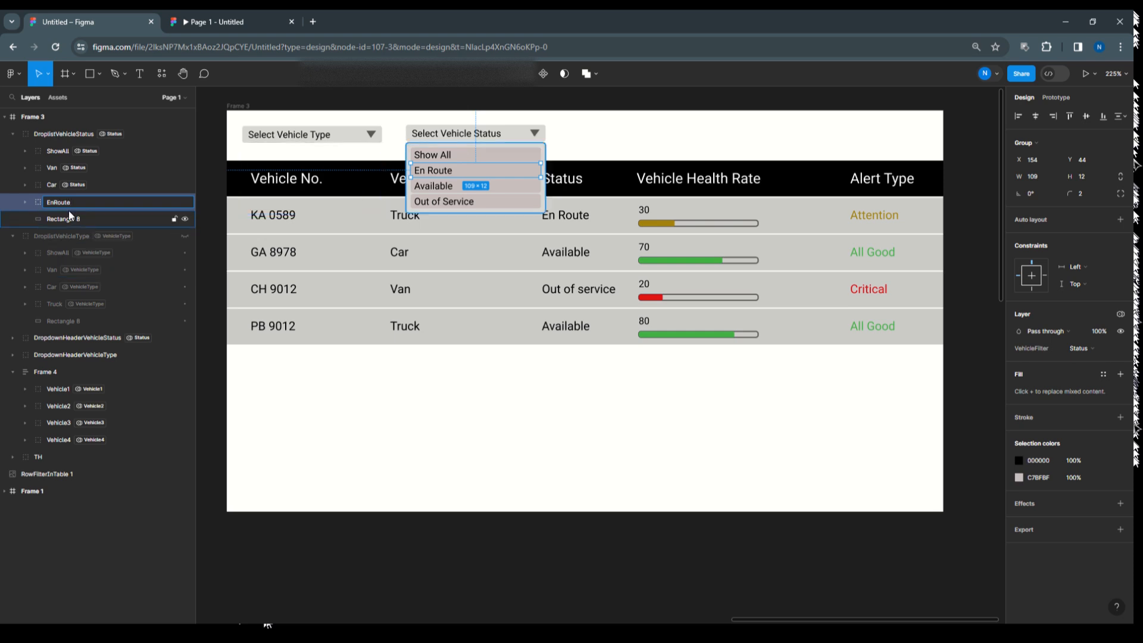
Rename the Car group inside DroplistVehicleStatus as Available and the Van group as OutOfService.
click(53, 185)
double_click(52, 185)
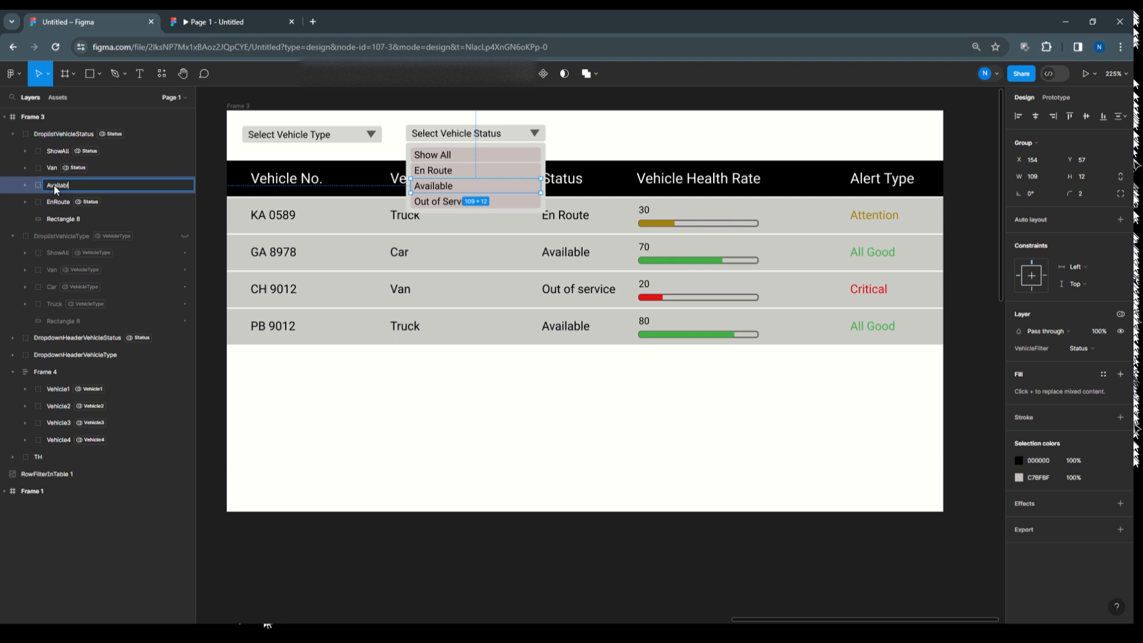
double_click(52, 167)
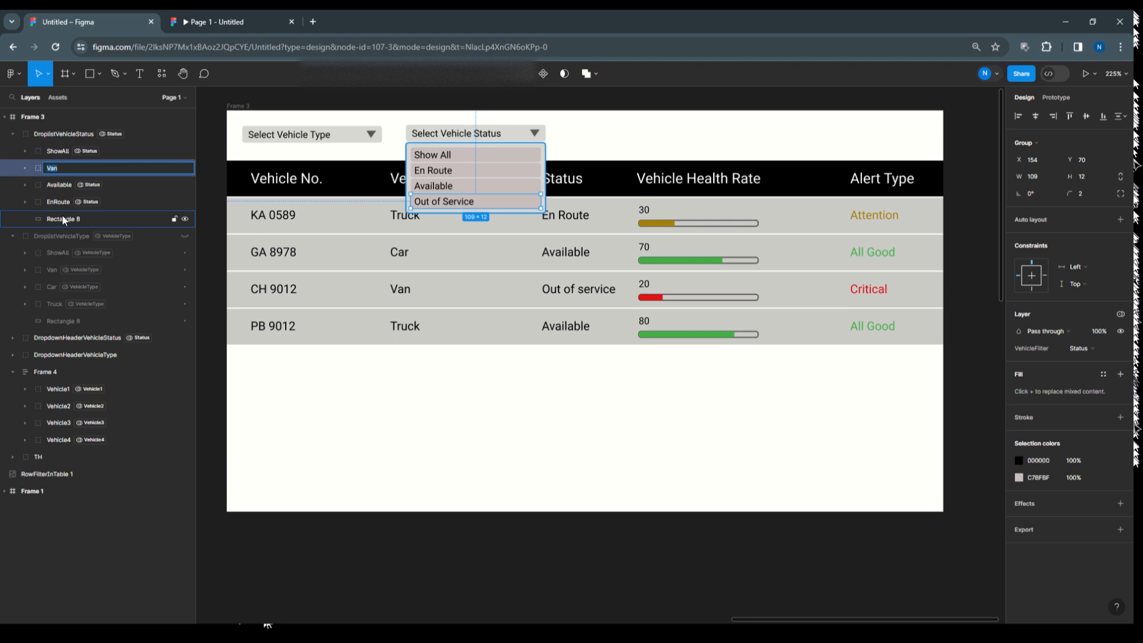
text(OutOfService)
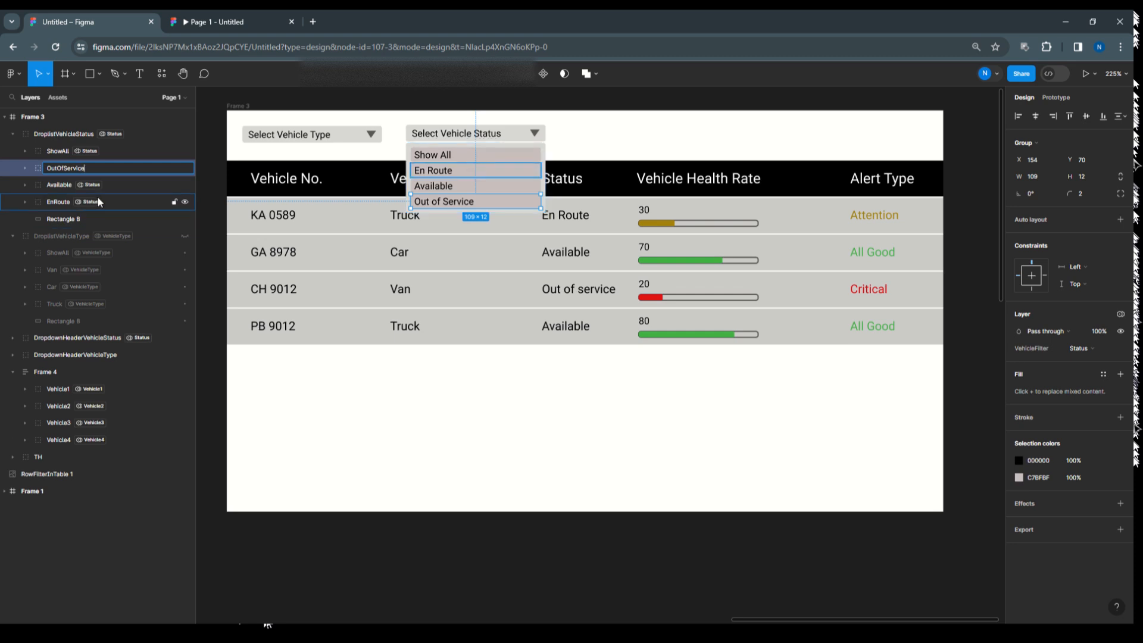
Clear the if condition in the on-click conditional of the EnRoute group.
click(68, 203)
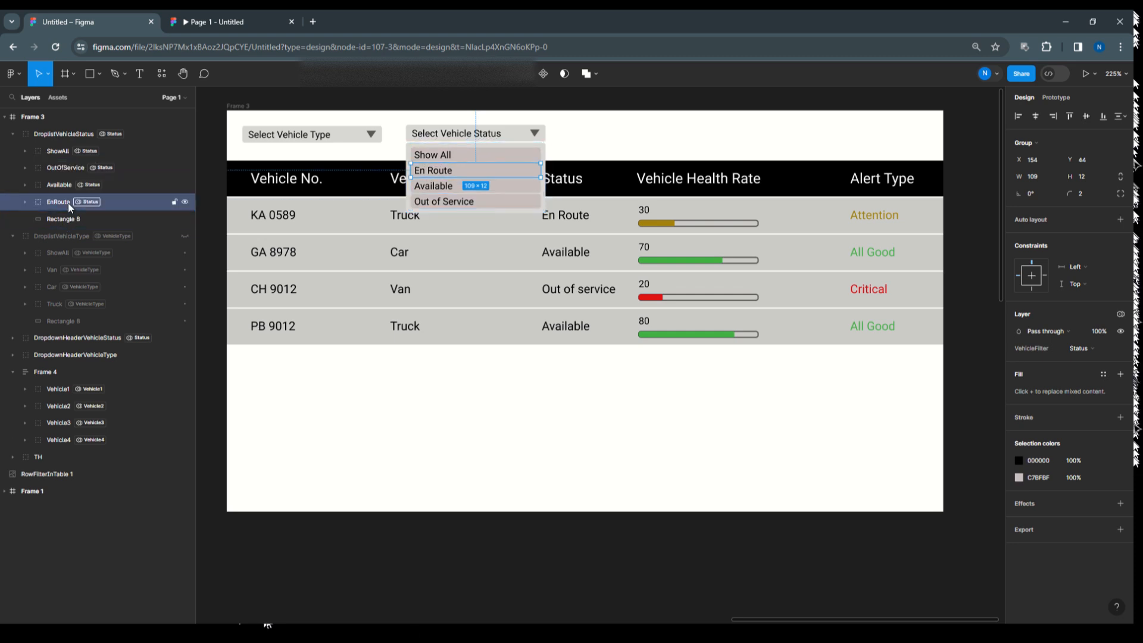
click(1049, 97)
click(1019, 137)
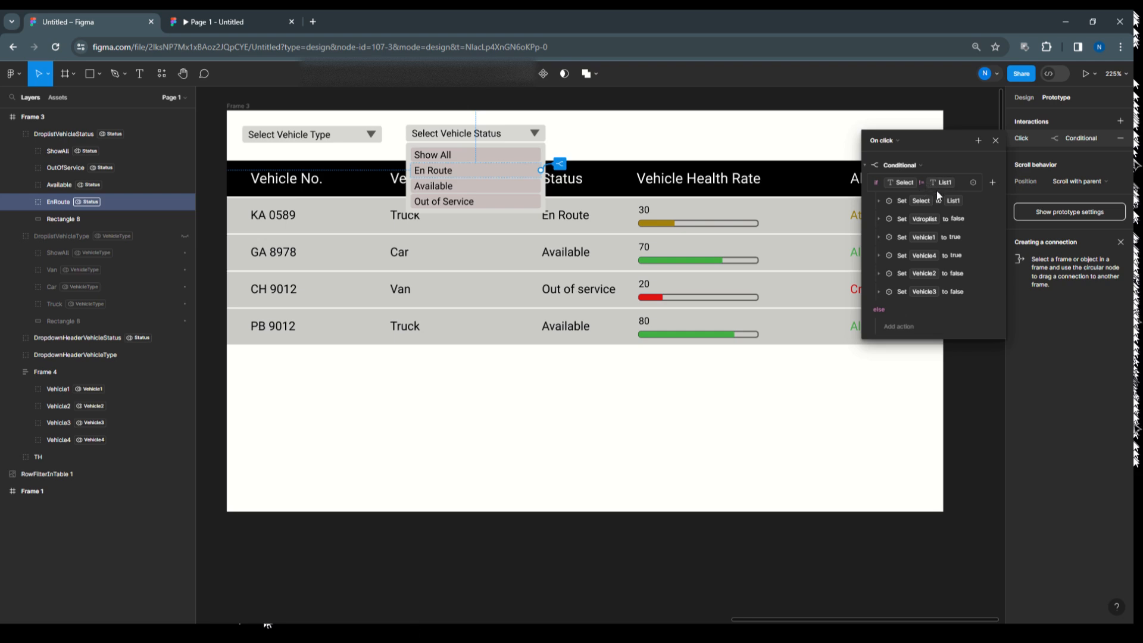
click(903, 185)
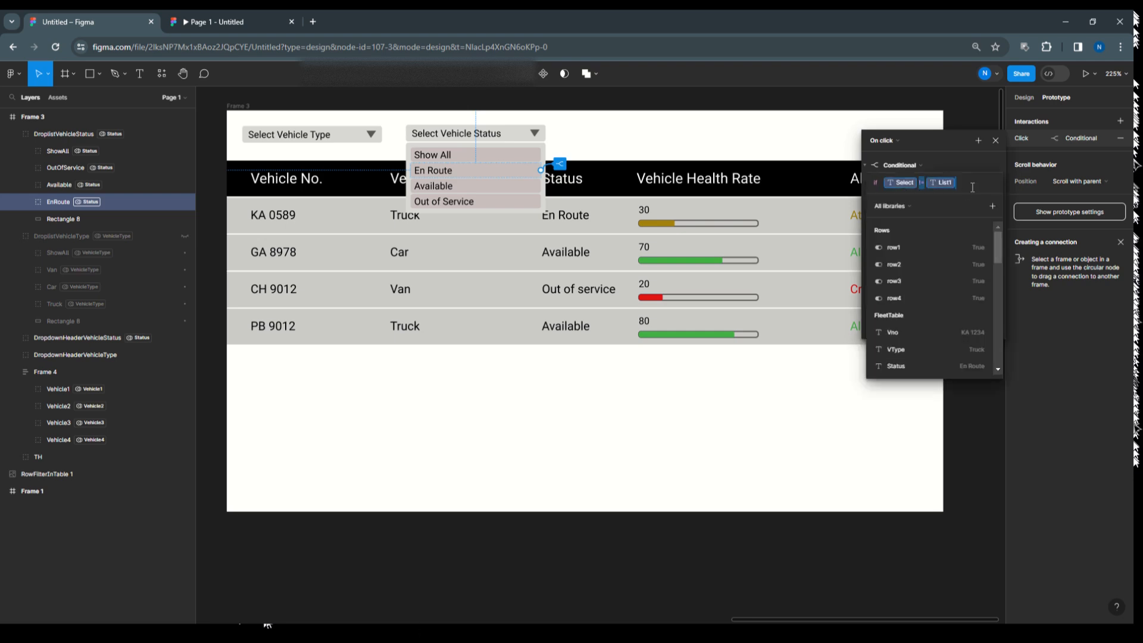
scroll(912, 324, down, 5)
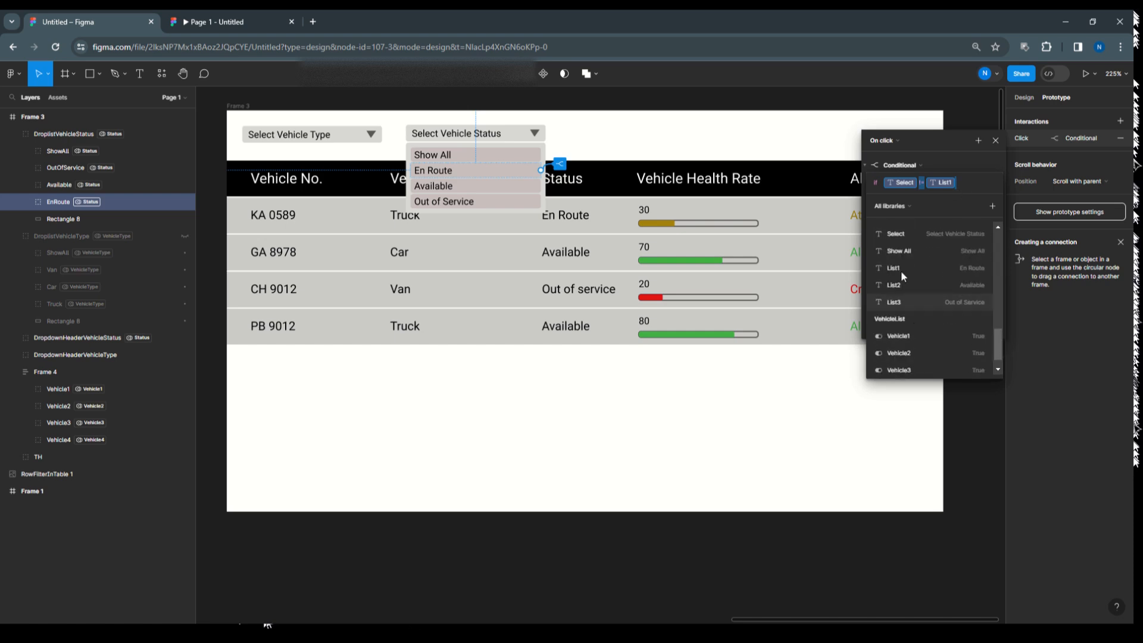
scroll(910, 316, up, 1)
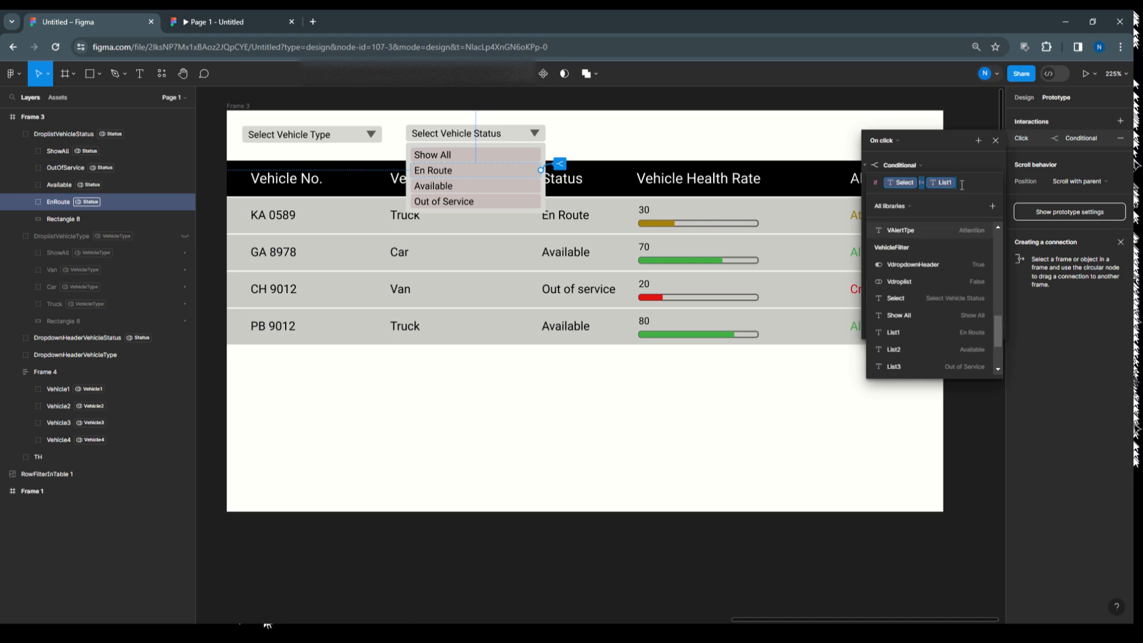
key(BackSpace)
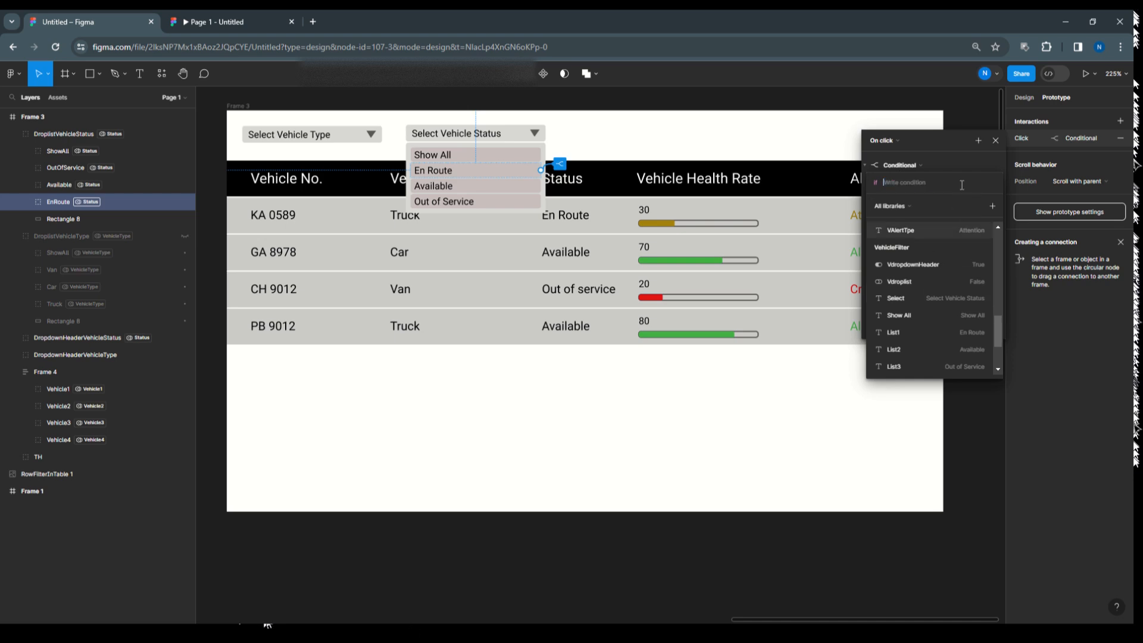
Write EnRoute's condition as Select not equal to List1, using the variables from the VehicleFilter collection.
scroll(925, 324, down, 3)
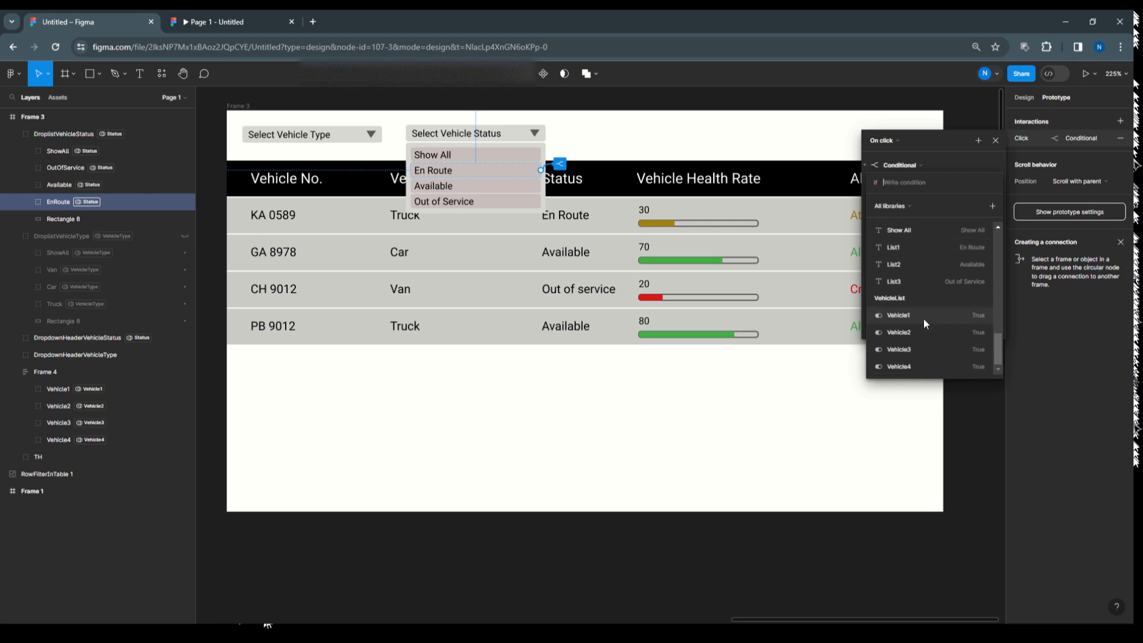
scroll(924, 319, up, 2)
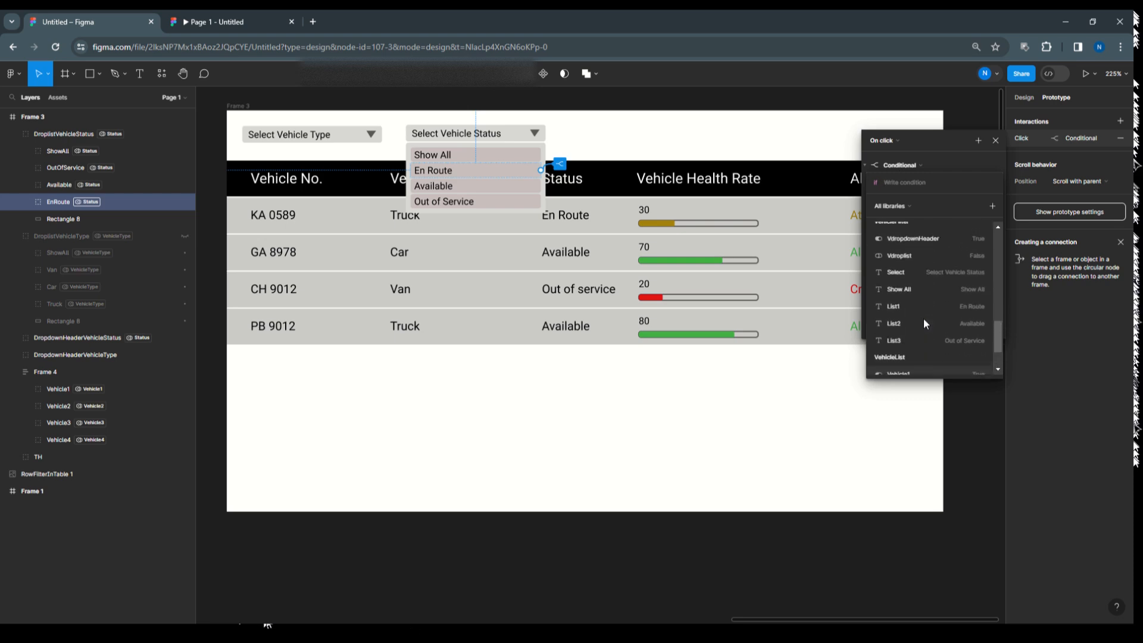
click(942, 274)
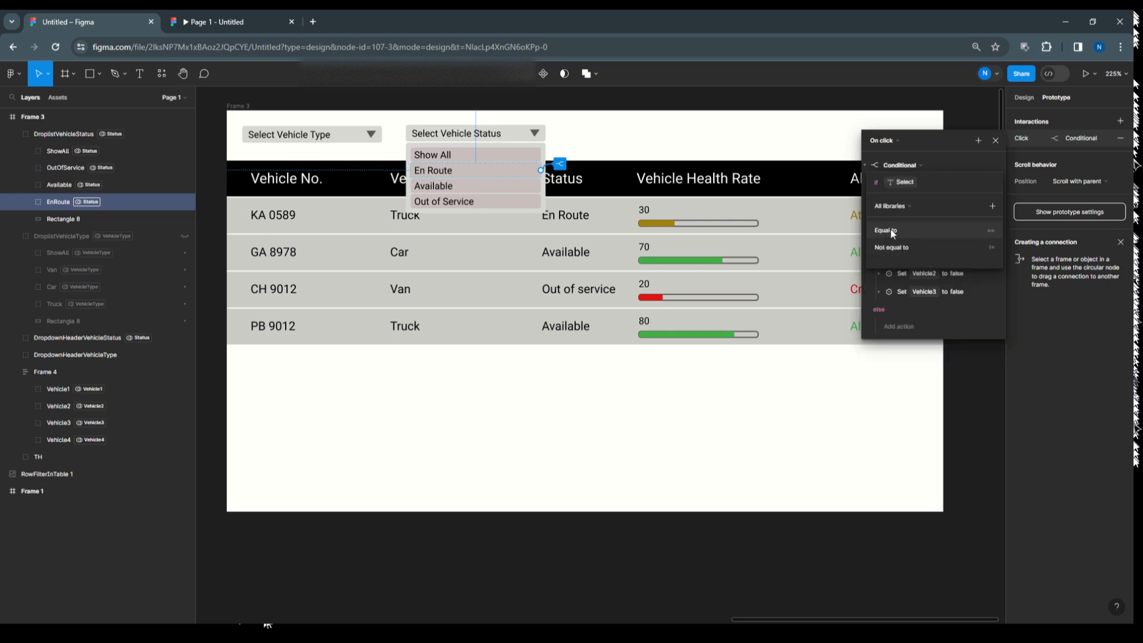
click(896, 246)
scroll(931, 324, down, 3)
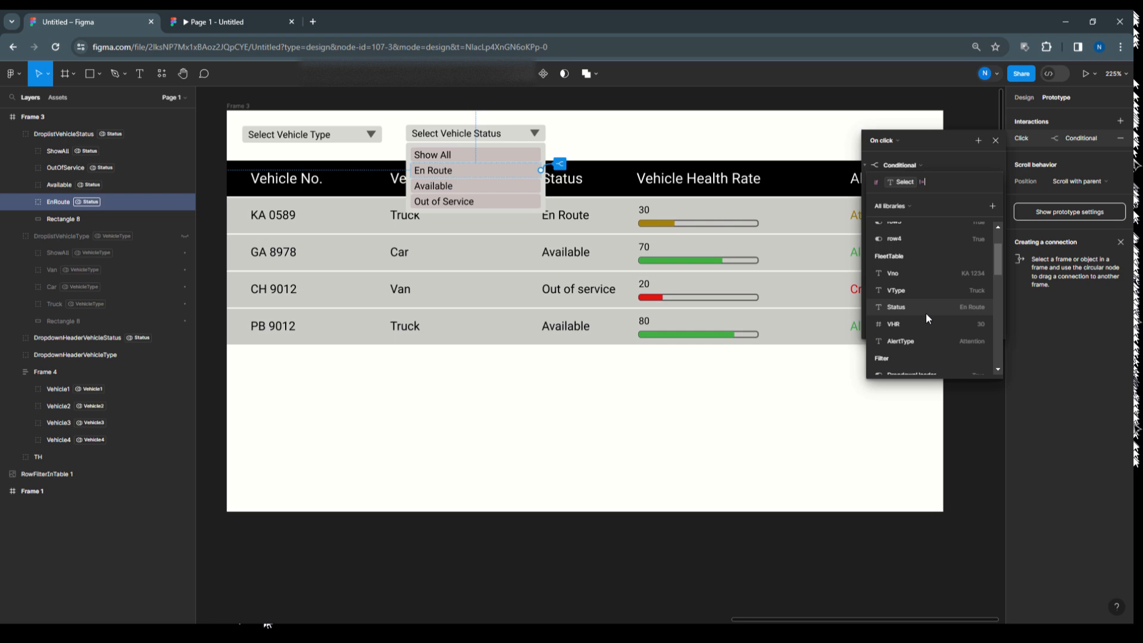
scroll(926, 312, down, 3)
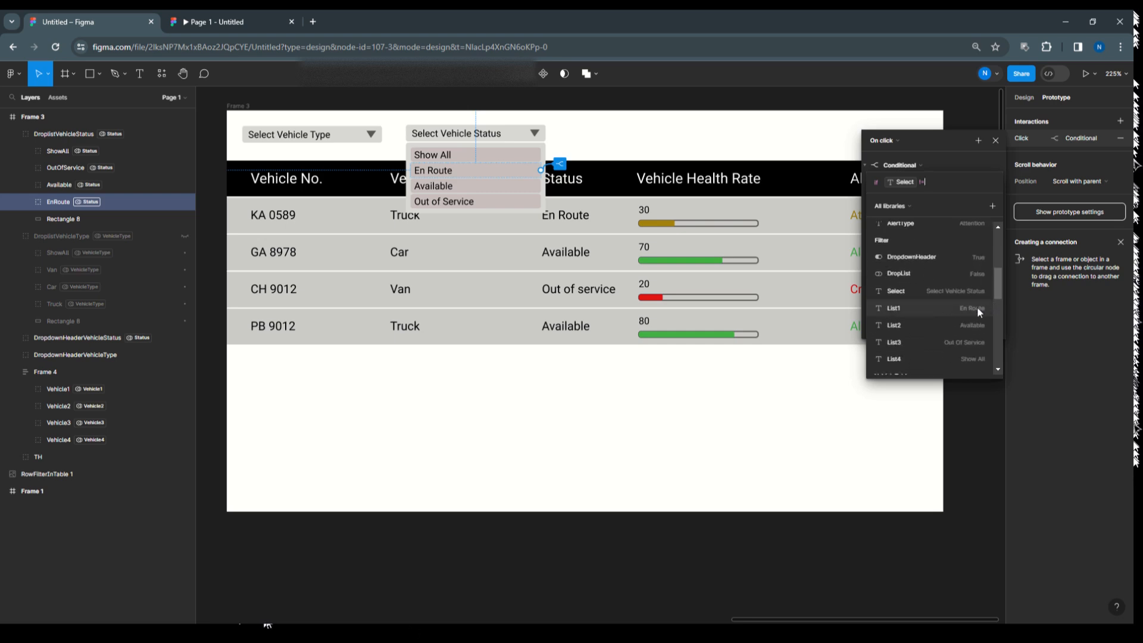
scroll(946, 305, down, 3)
scroll(946, 306, down, 2)
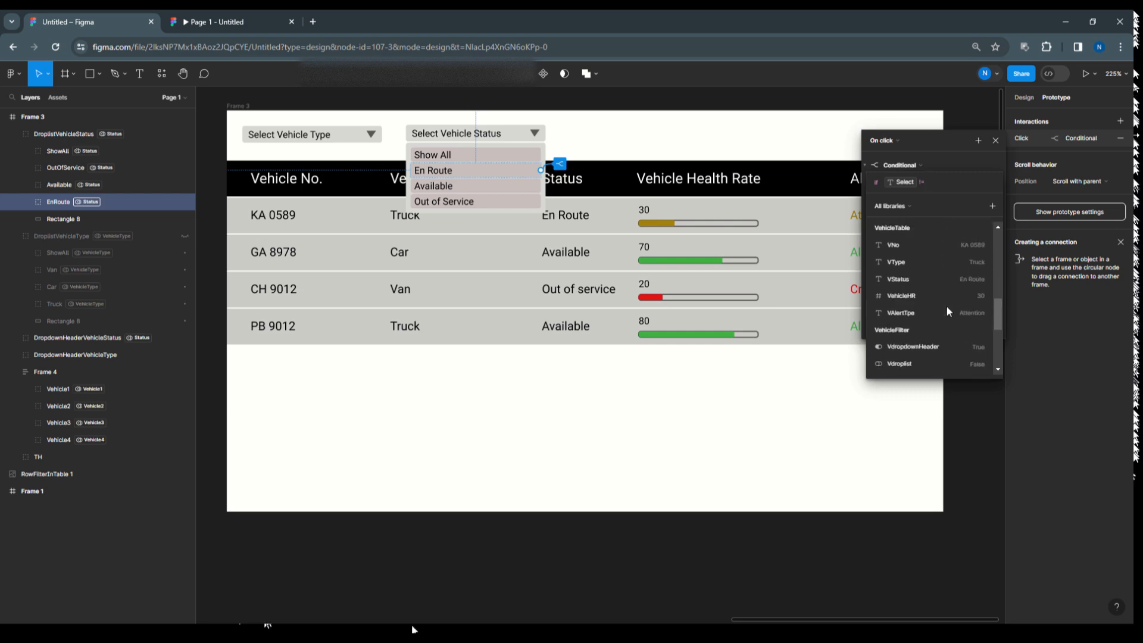
scroll(924, 348, down, 1)
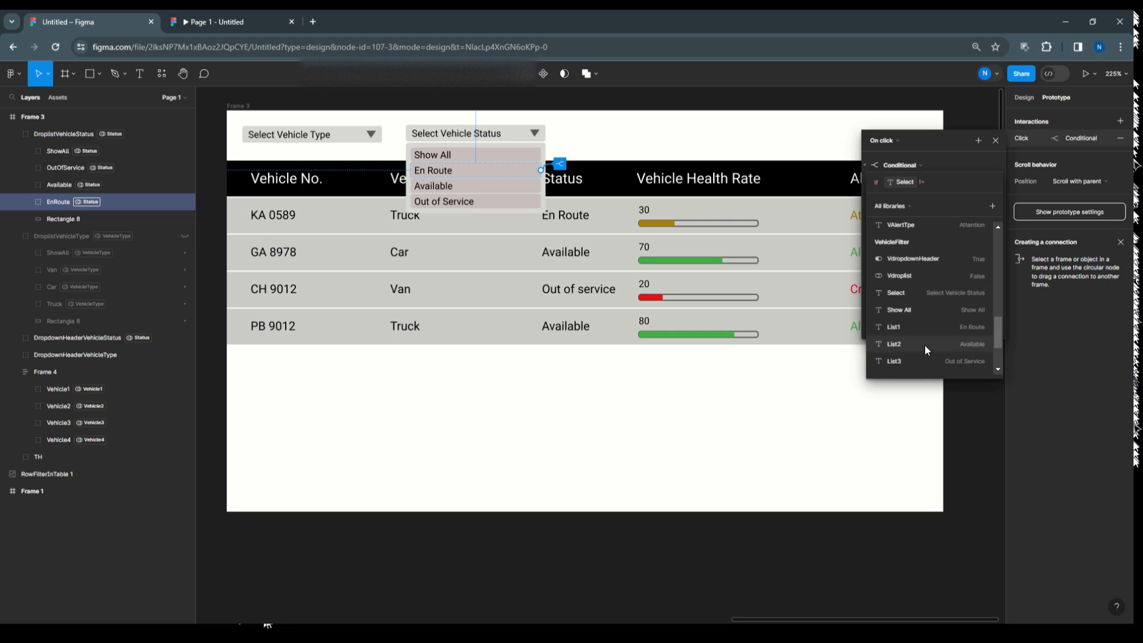
click(959, 326)
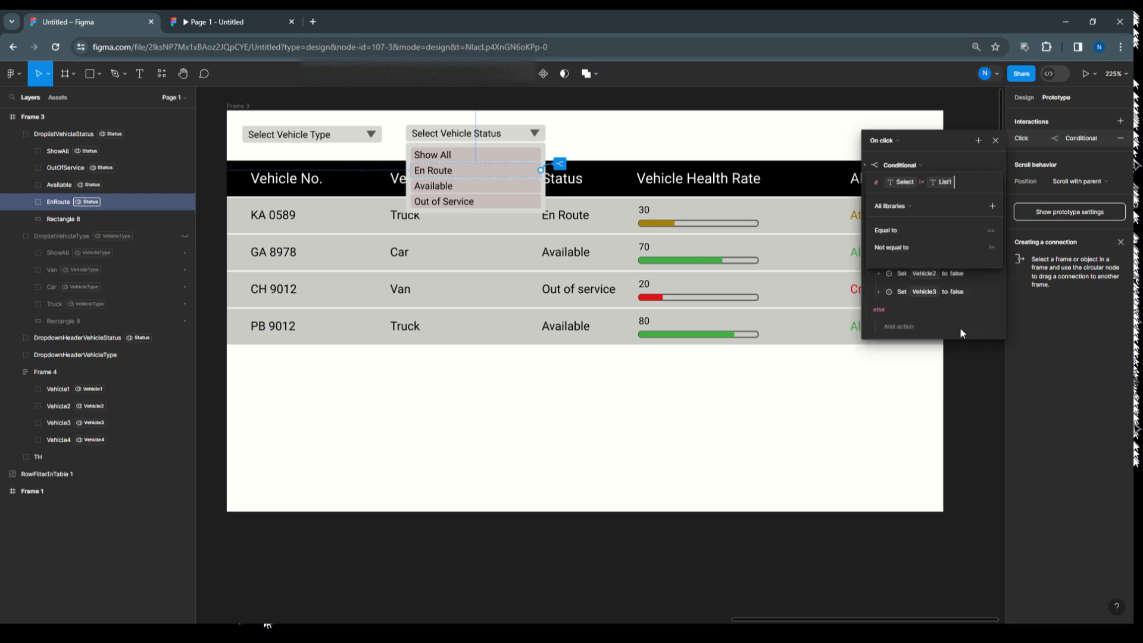
click(953, 160)
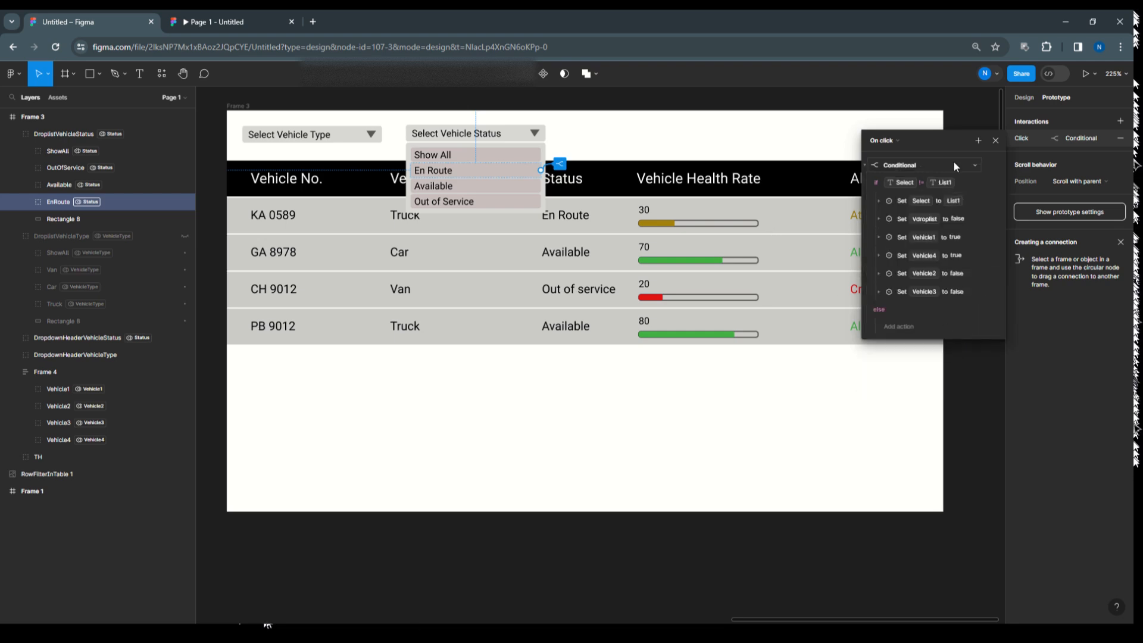
Reassign EnRoute's first set-variable action to set the VehicleFilter Select variable to List1 (En Route).
click(880, 201)
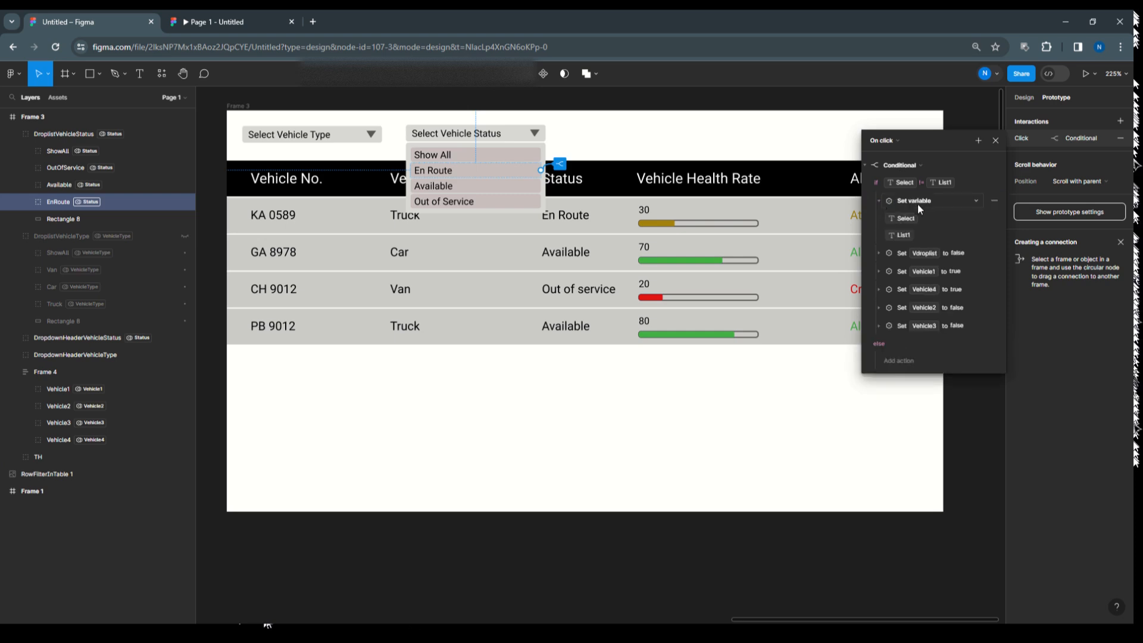
click(905, 216)
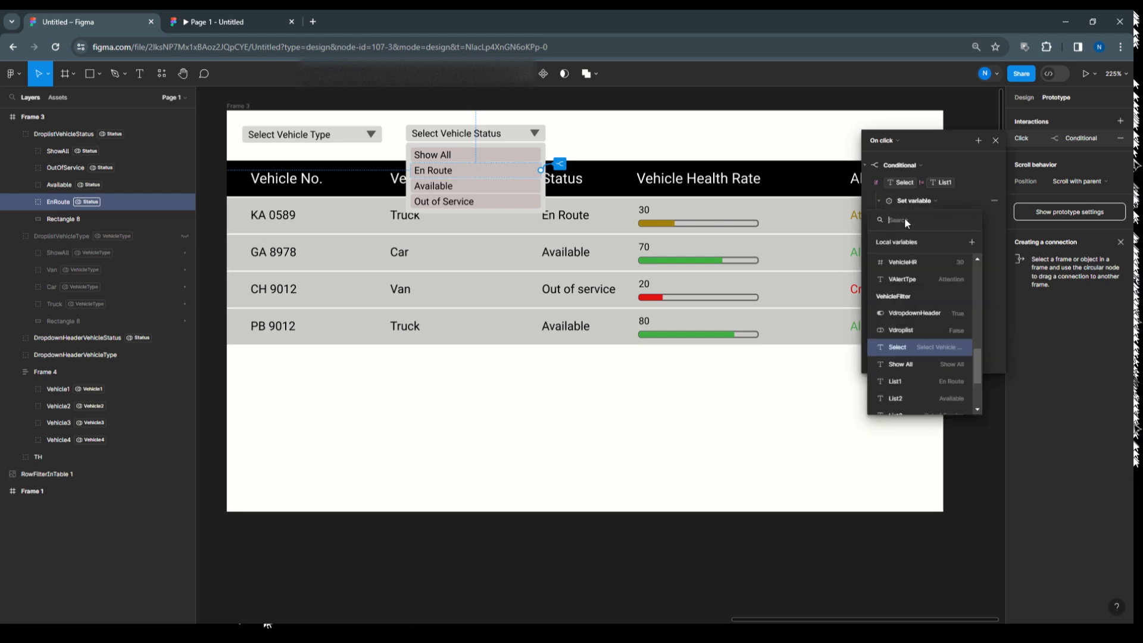
click(940, 348)
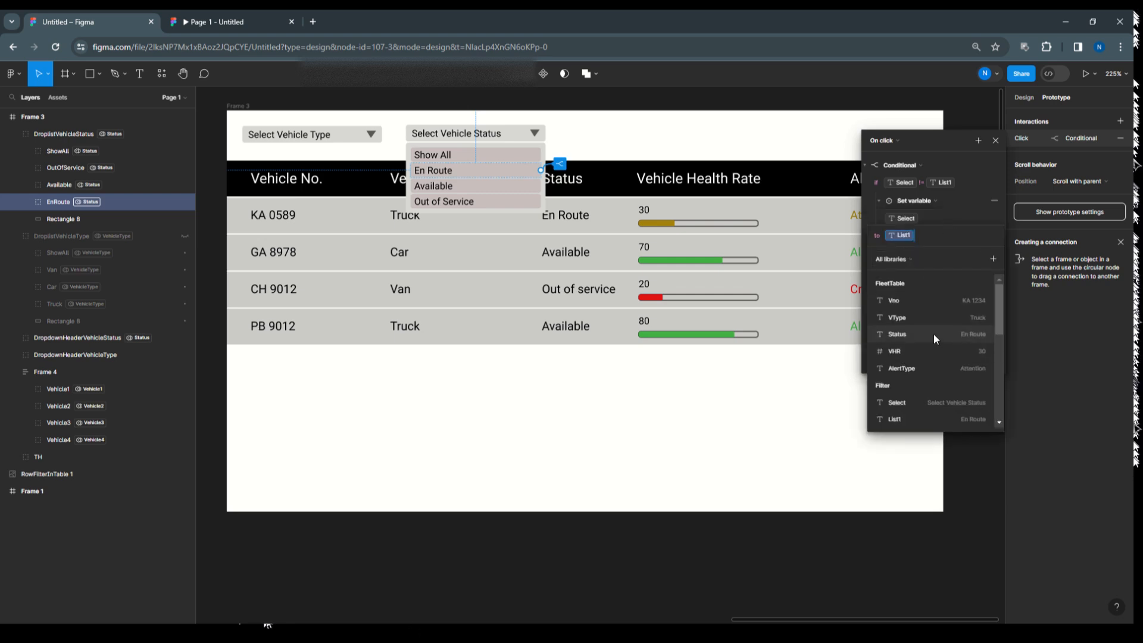
scroll(933, 334, down, 5)
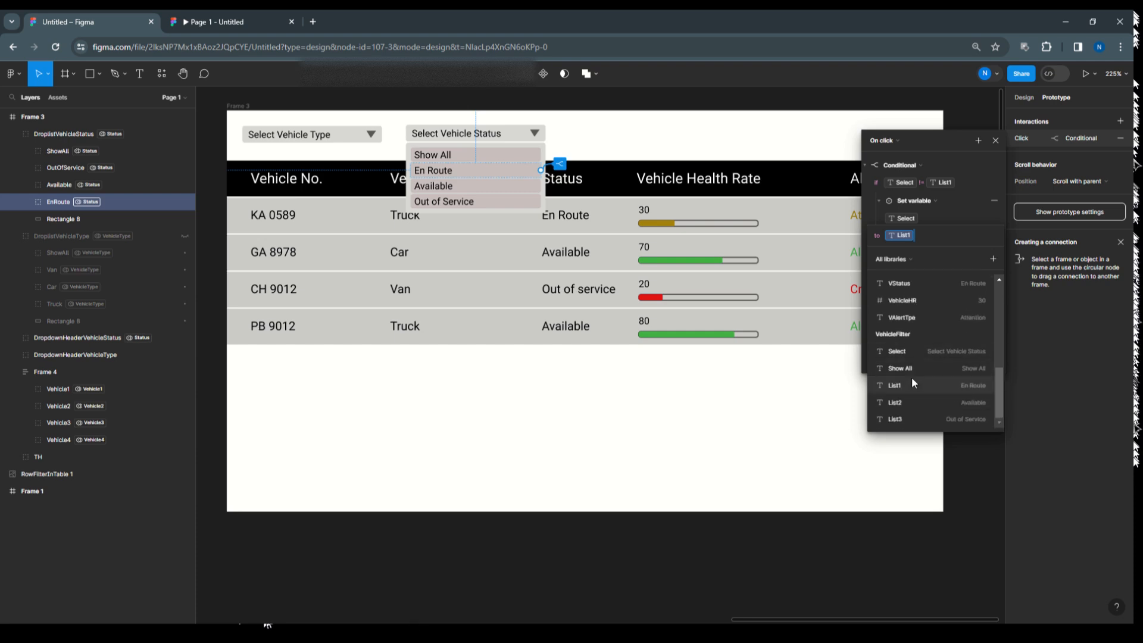
click(912, 383)
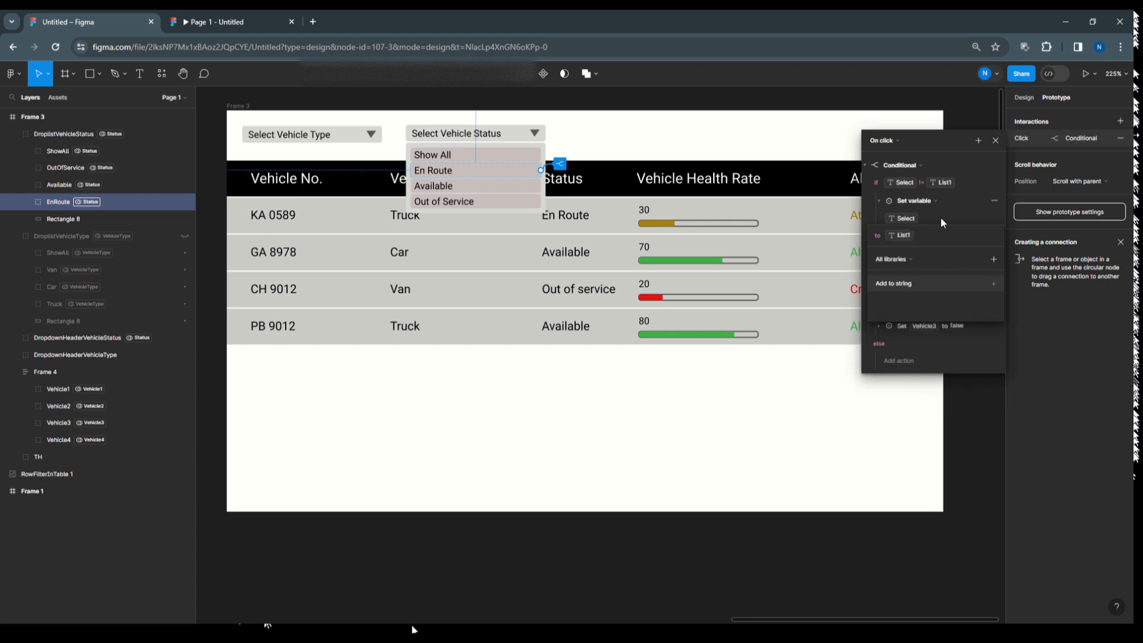
click(877, 252)
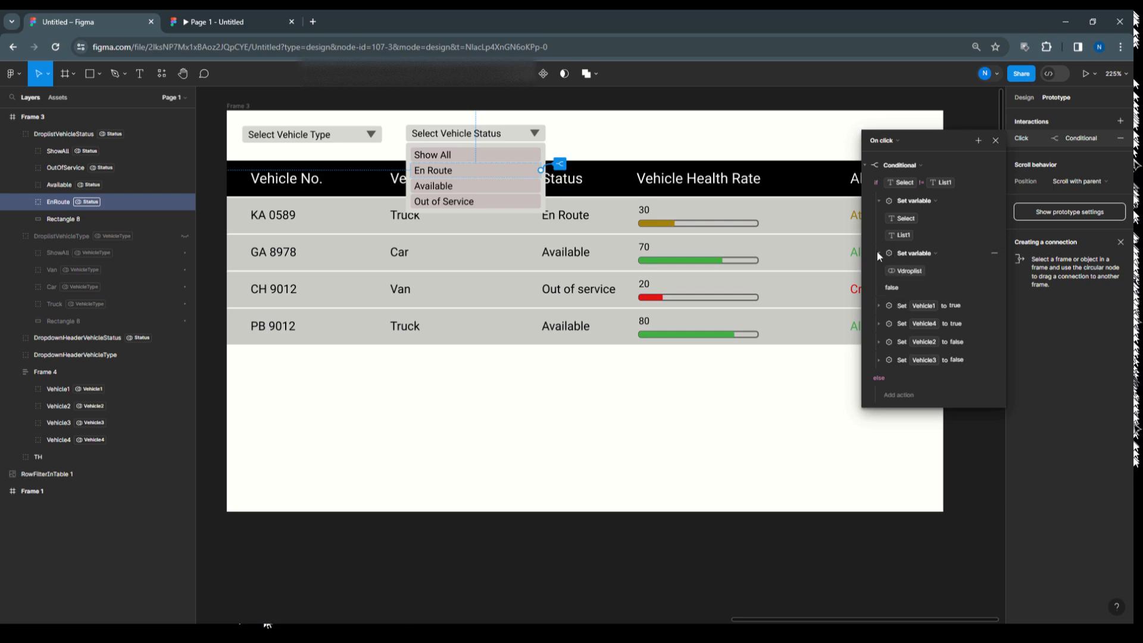
click(879, 254)
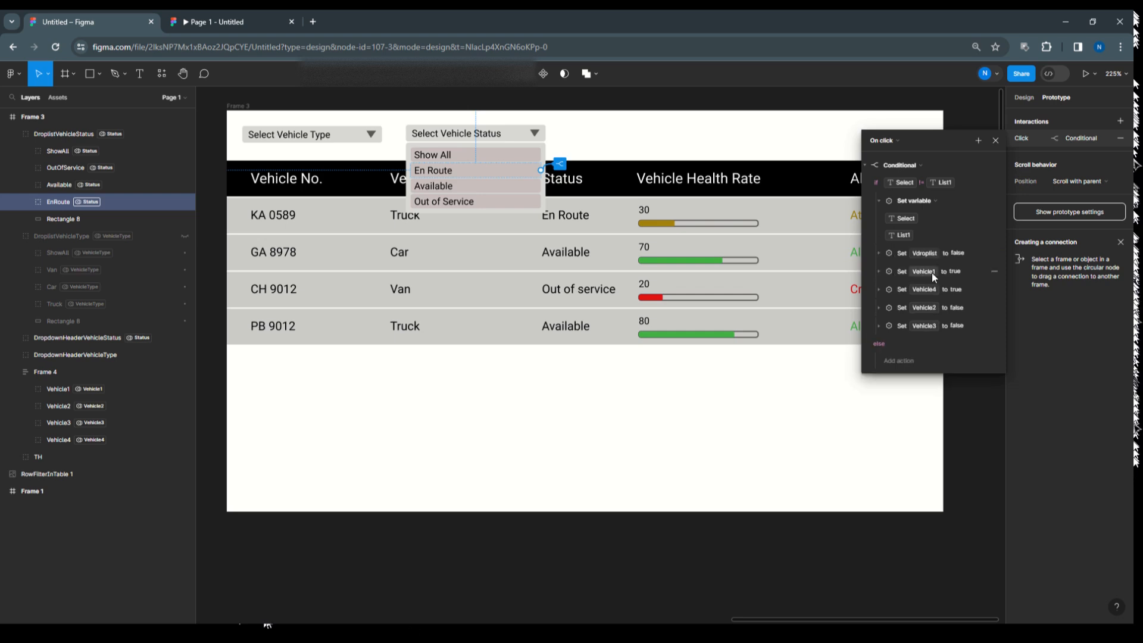
Change EnRoute's Vehicle4 set-variable action to false.
click(878, 291)
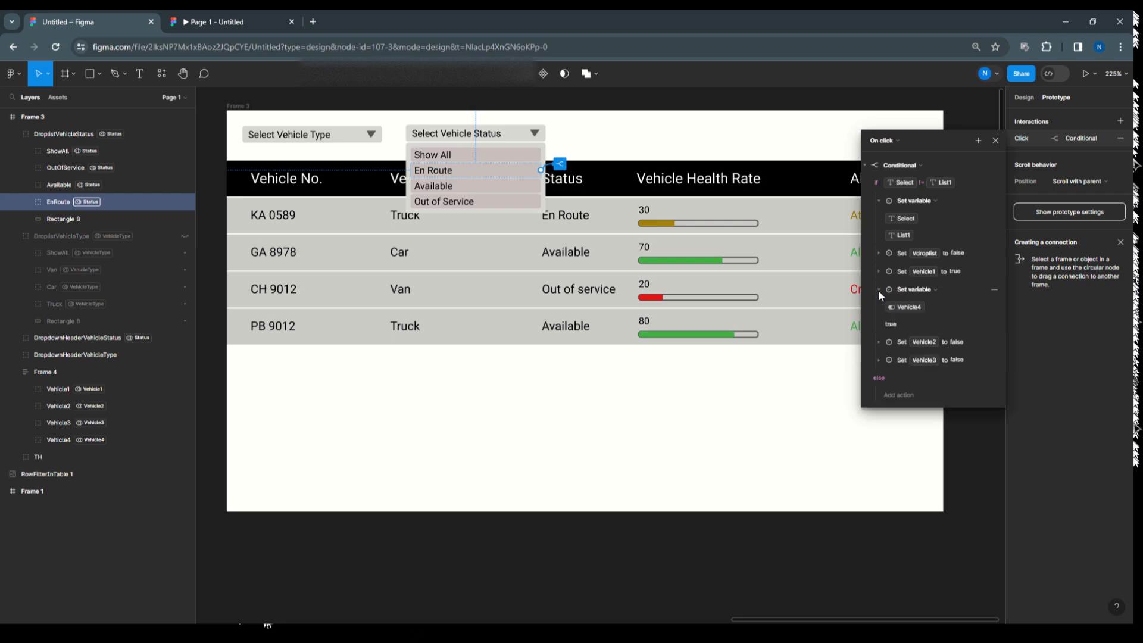
click(903, 323)
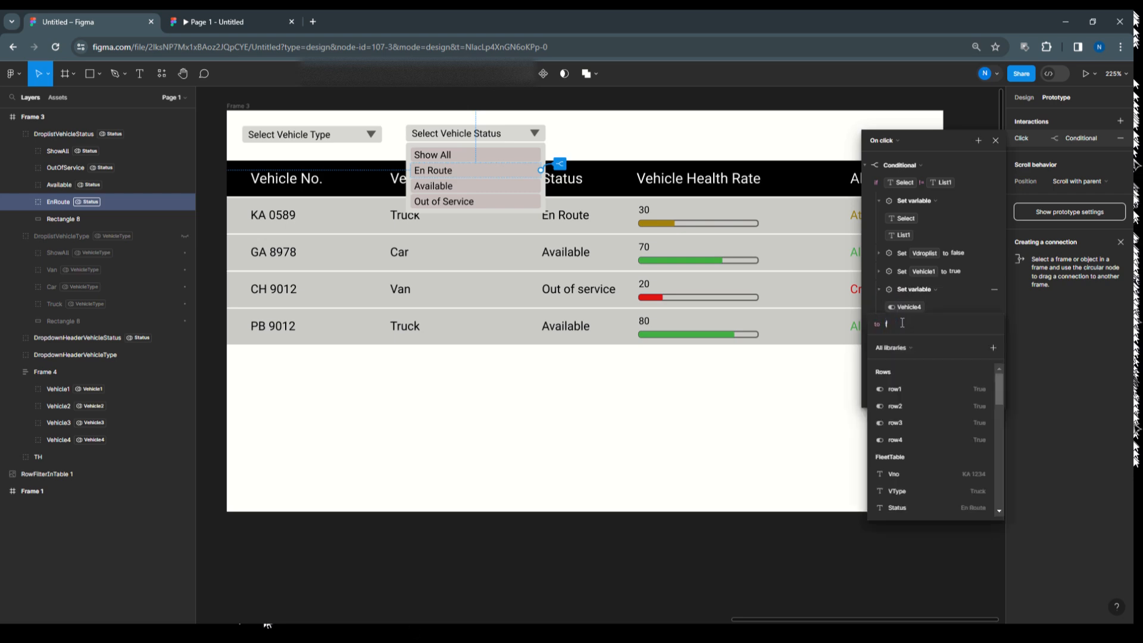
text(f)
click(913, 366)
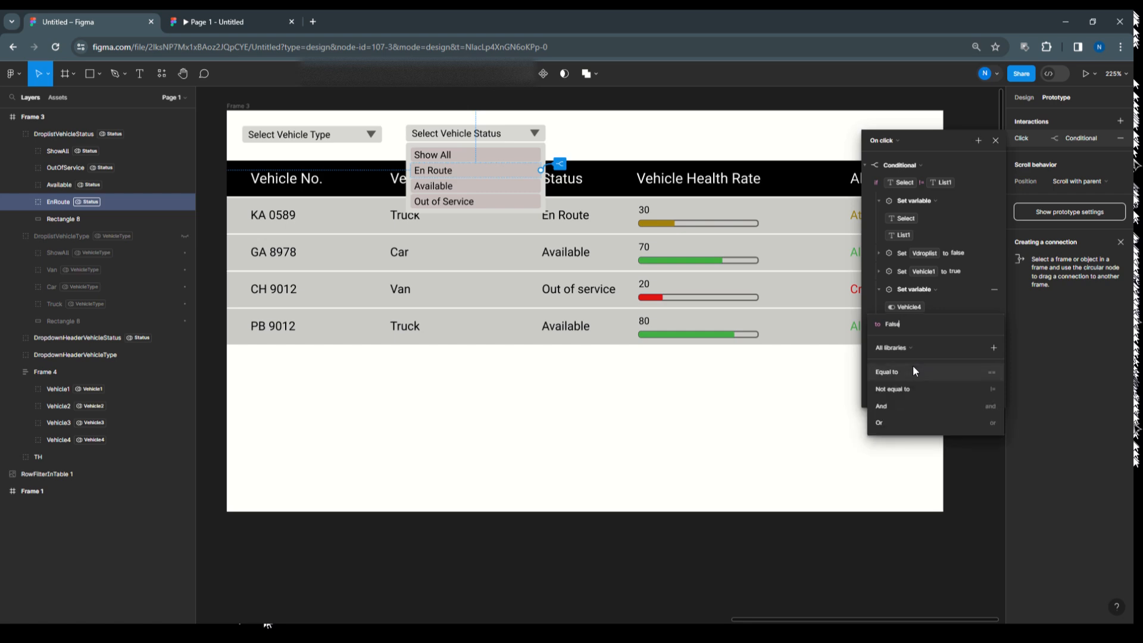
click(955, 286)
click(877, 291)
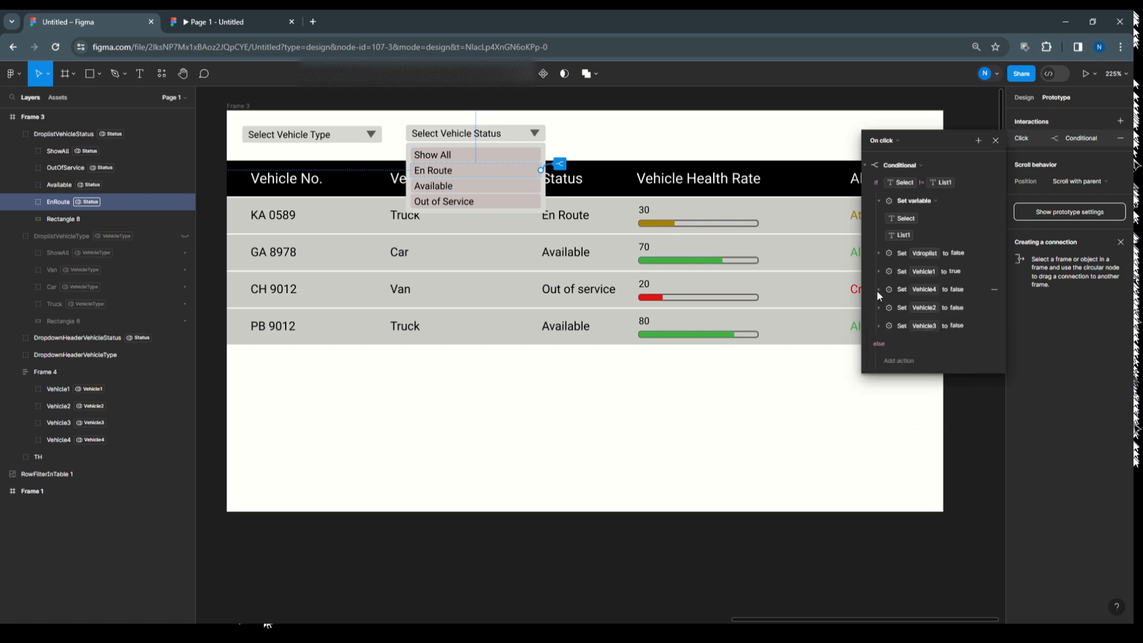
scroll(930, 330, down, 3)
scroll(930, 330, up, 3)
In the Available group's on-click condition, set both the Select and List2 variables to their Status mode.
click(475, 186)
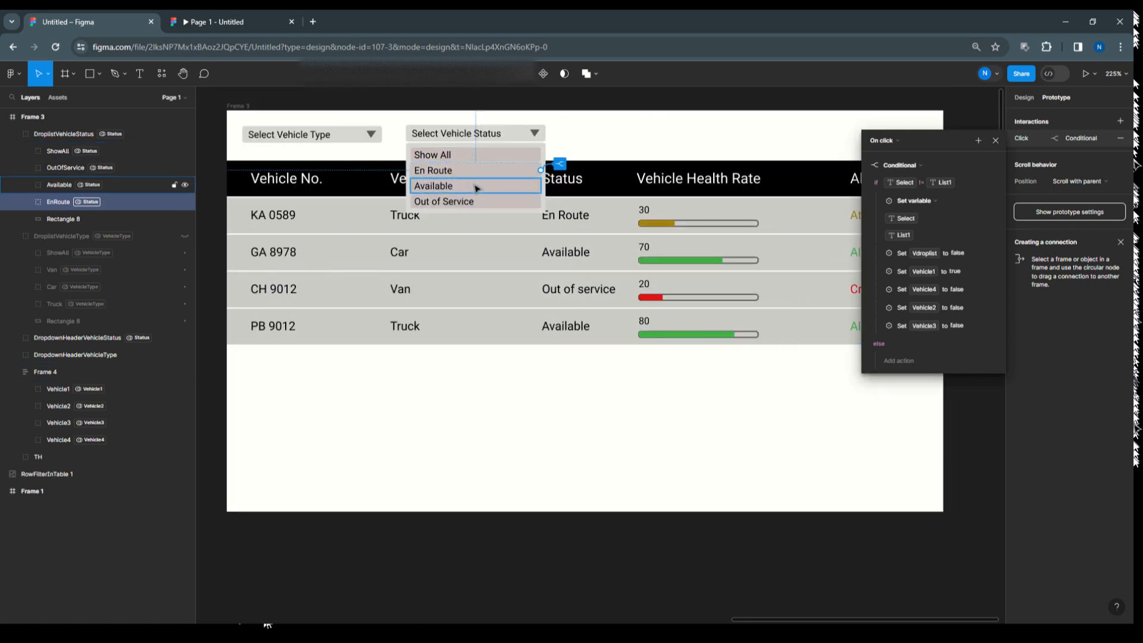
click(1018, 137)
click(902, 184)
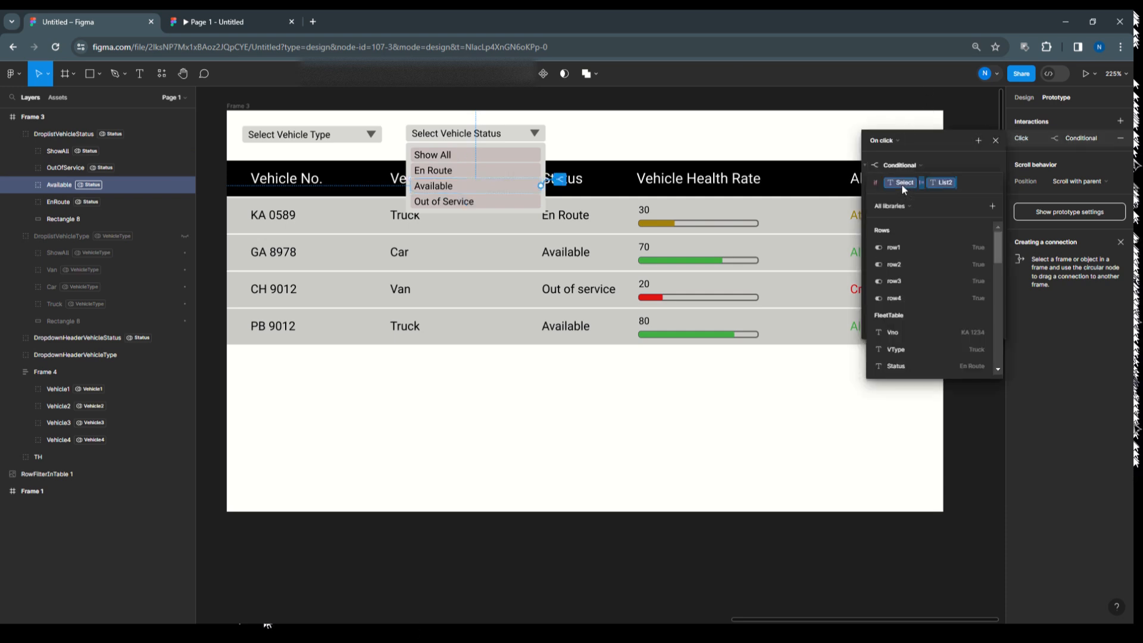
click(902, 184)
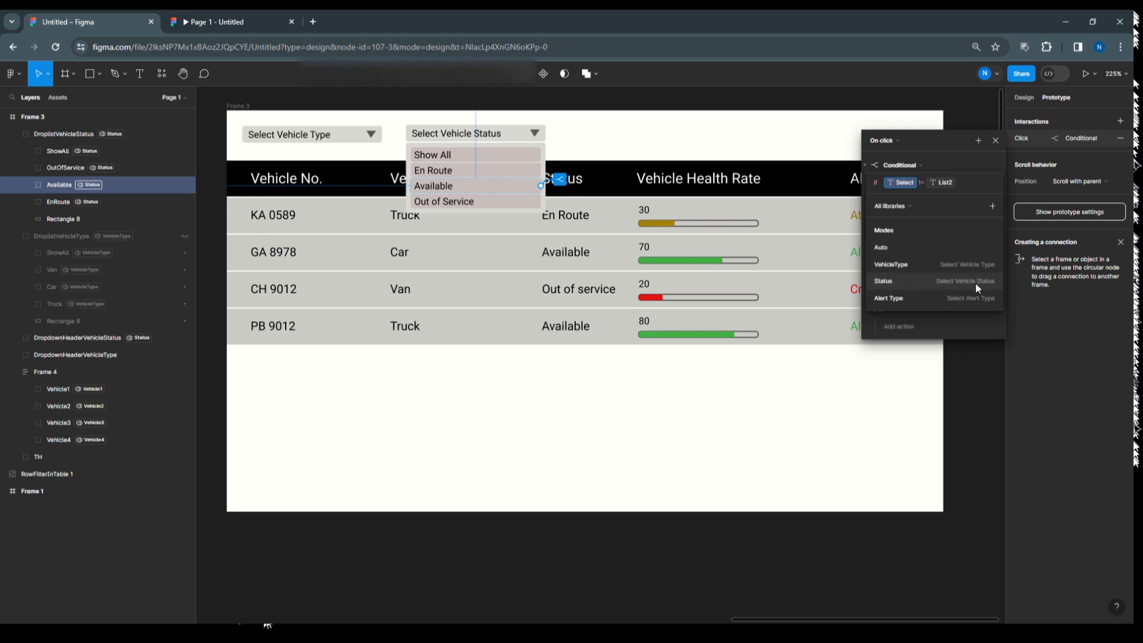
click(941, 284)
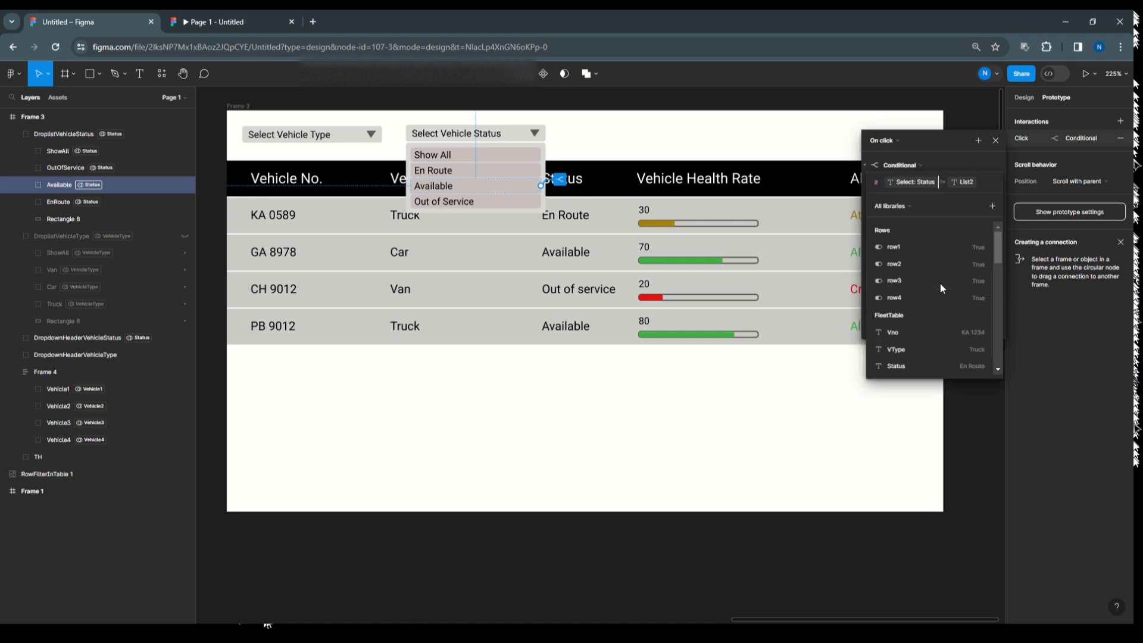
click(966, 183)
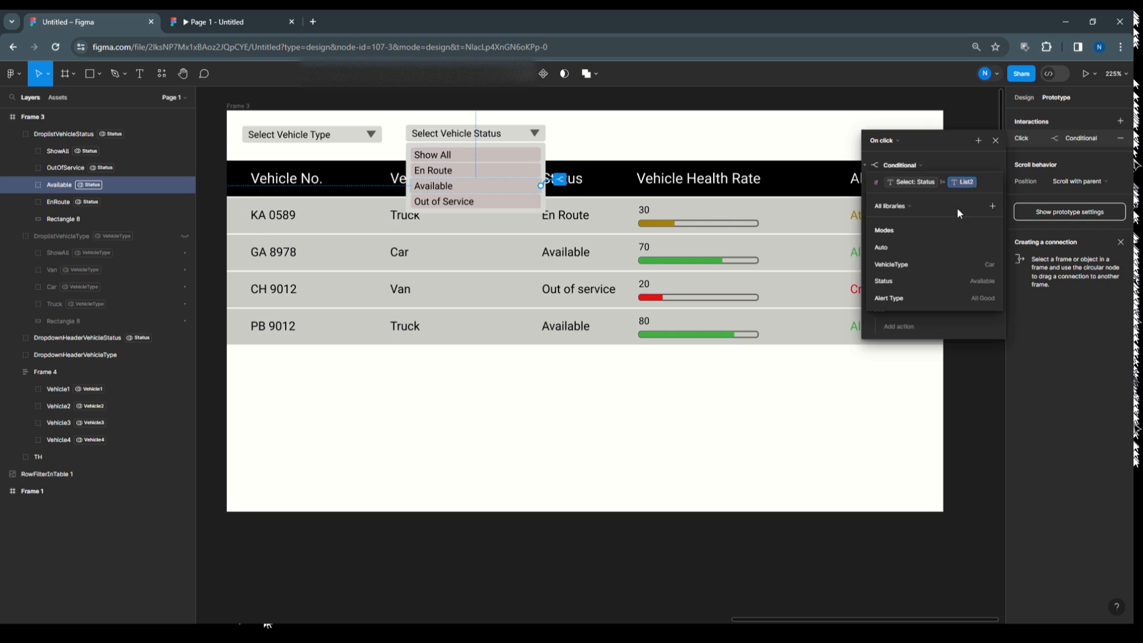
click(969, 280)
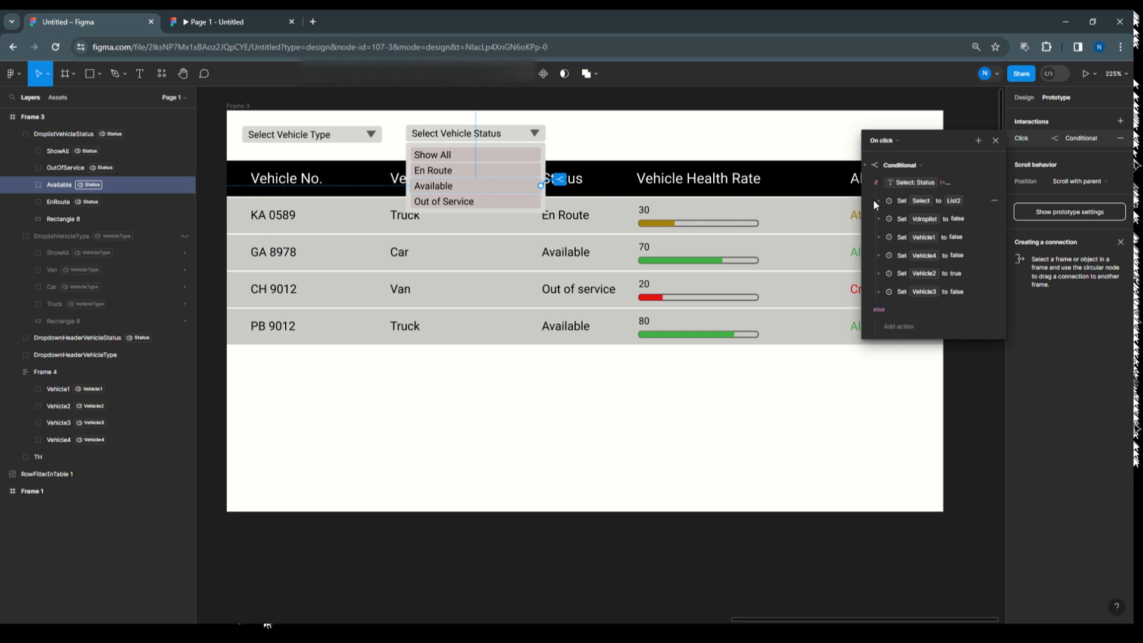
In Available's first set-variable action, set the VehicleFilter Select variable to List2 in its Status mode.
click(877, 201)
click(905, 219)
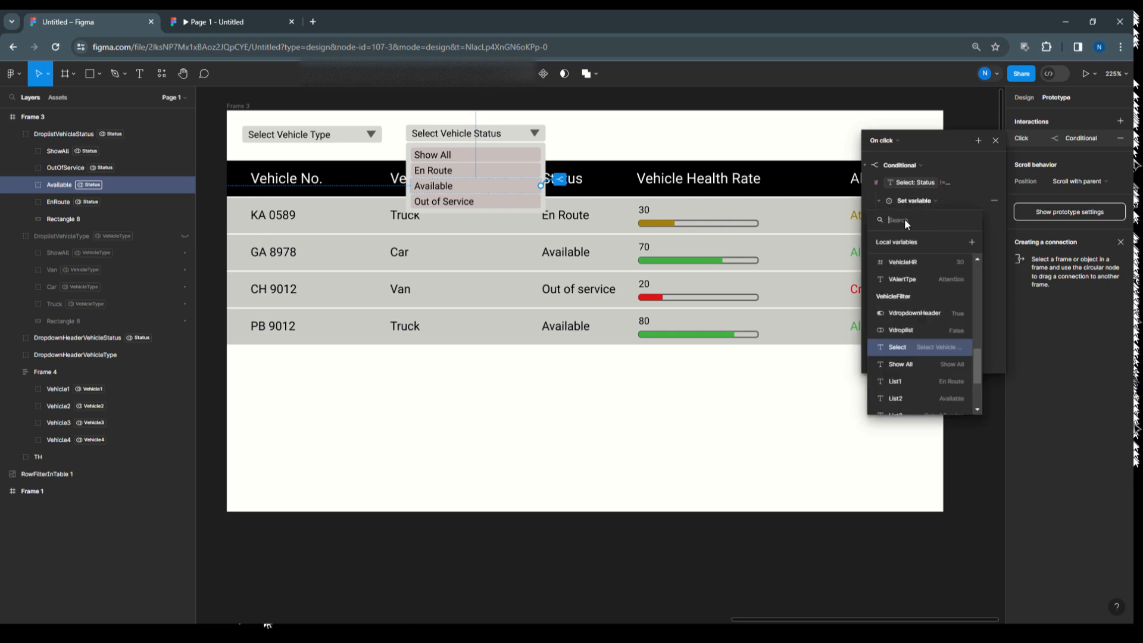
click(924, 349)
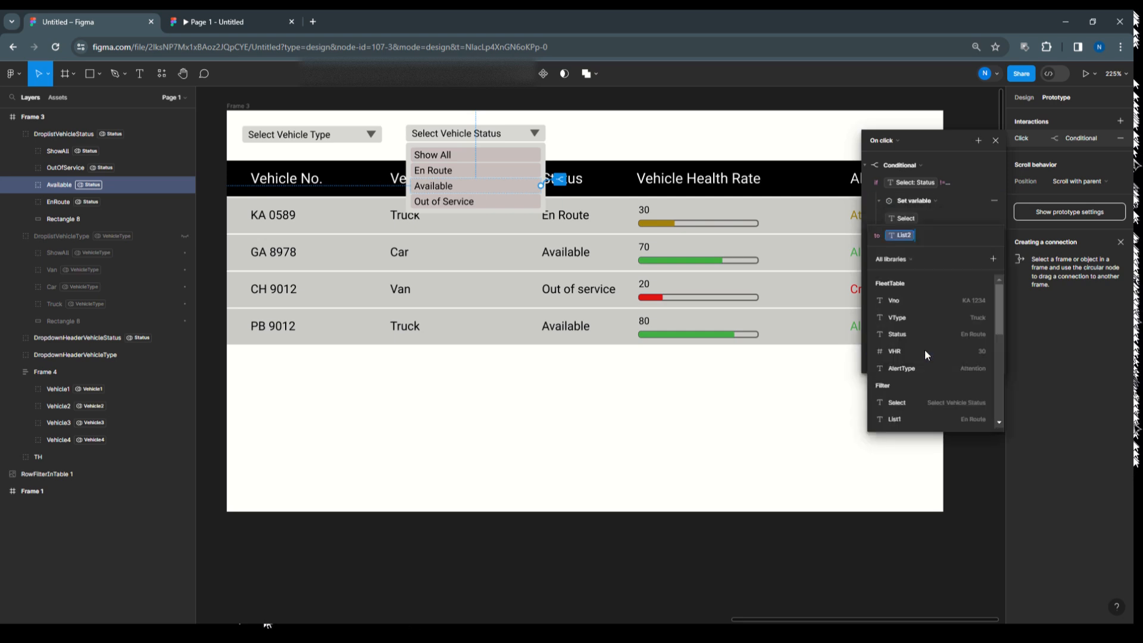
click(897, 236)
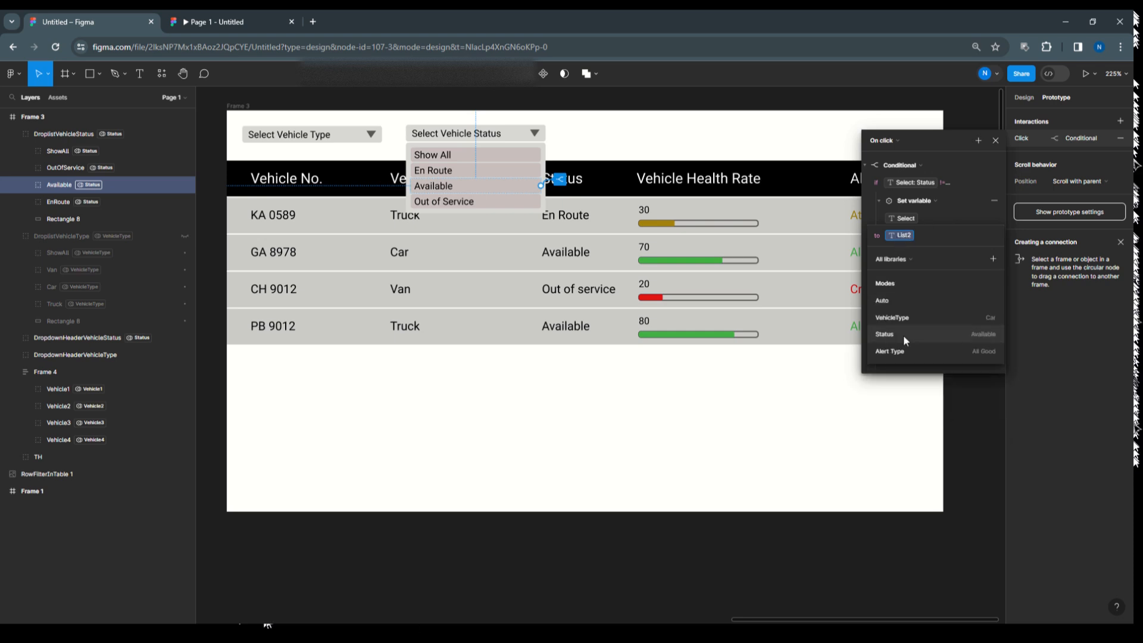
click(936, 336)
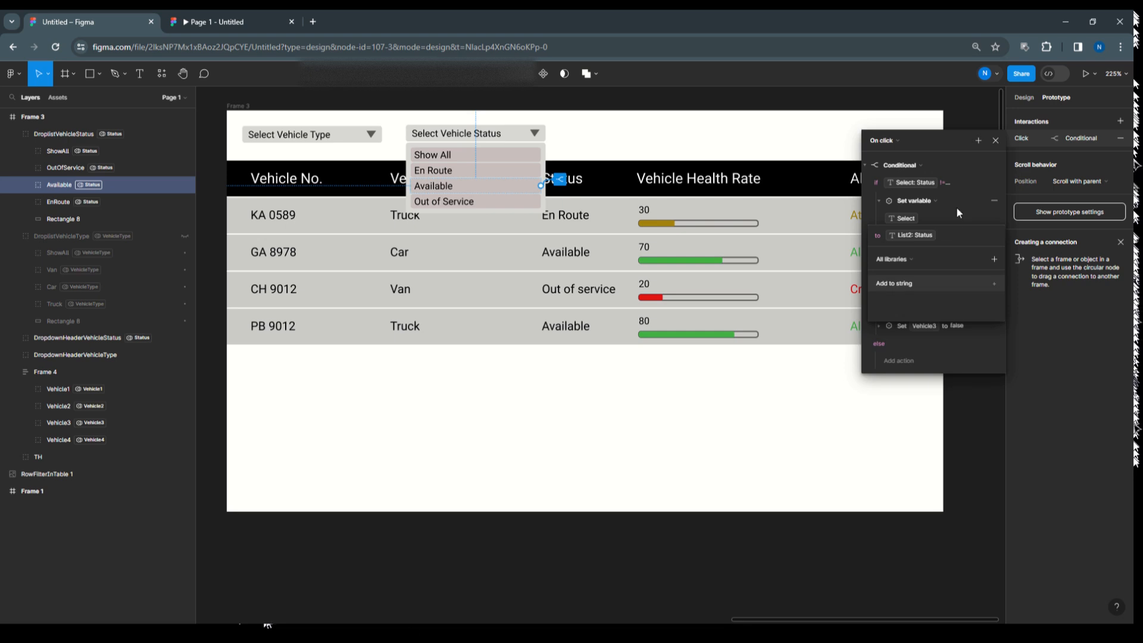
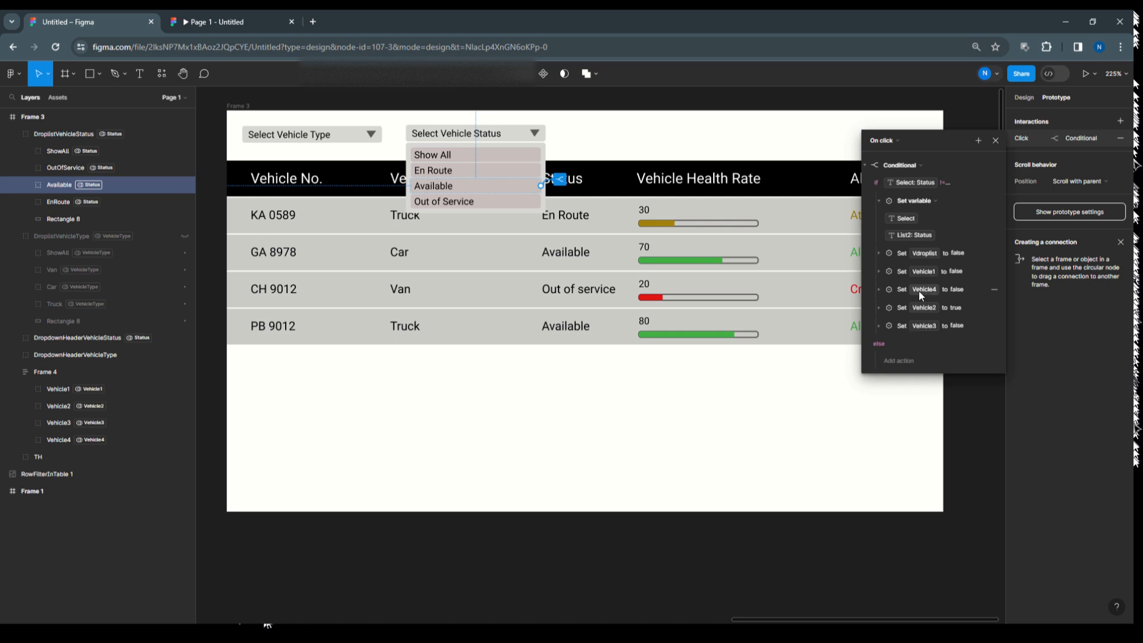
Change Available's Vehicle4 set-variable action to true.
click(879, 290)
click(911, 325)
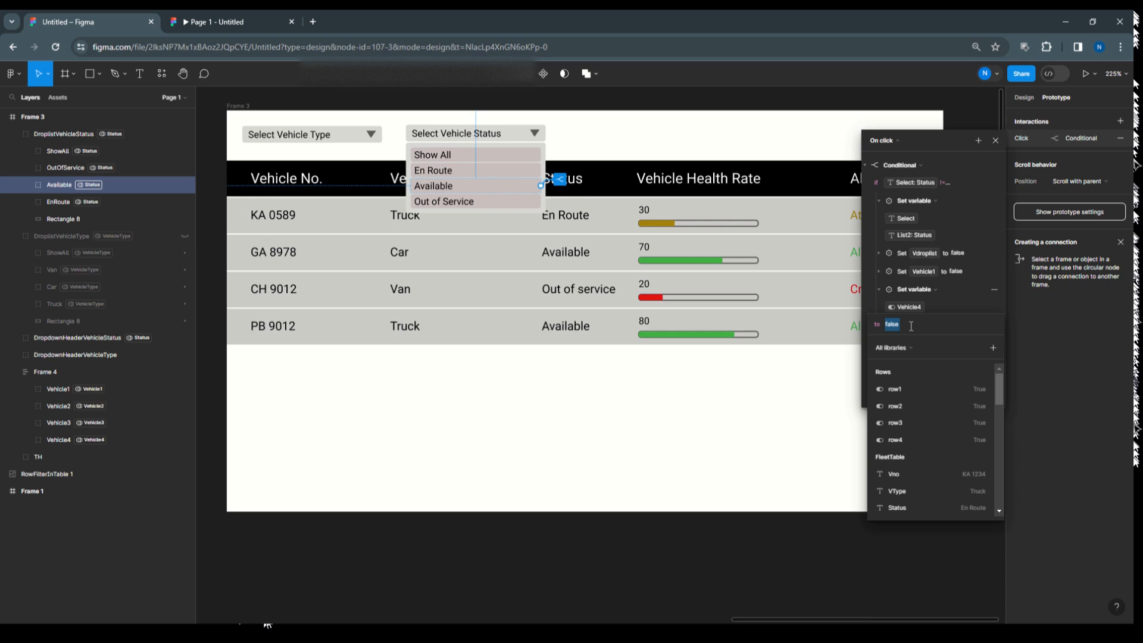
text(tr)
click(898, 371)
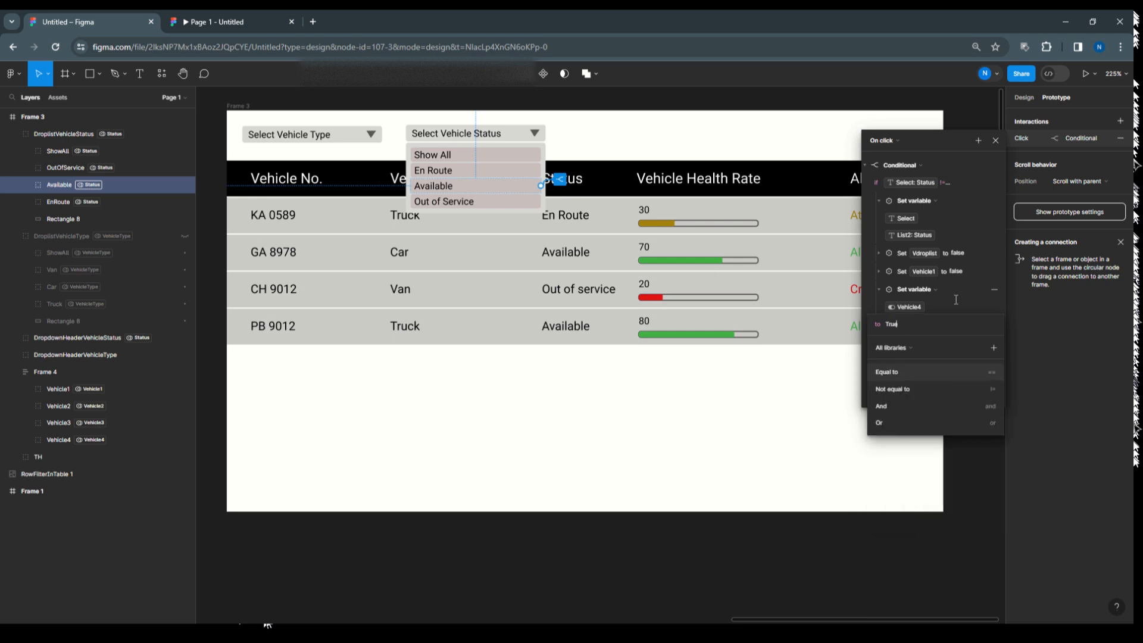
click(966, 288)
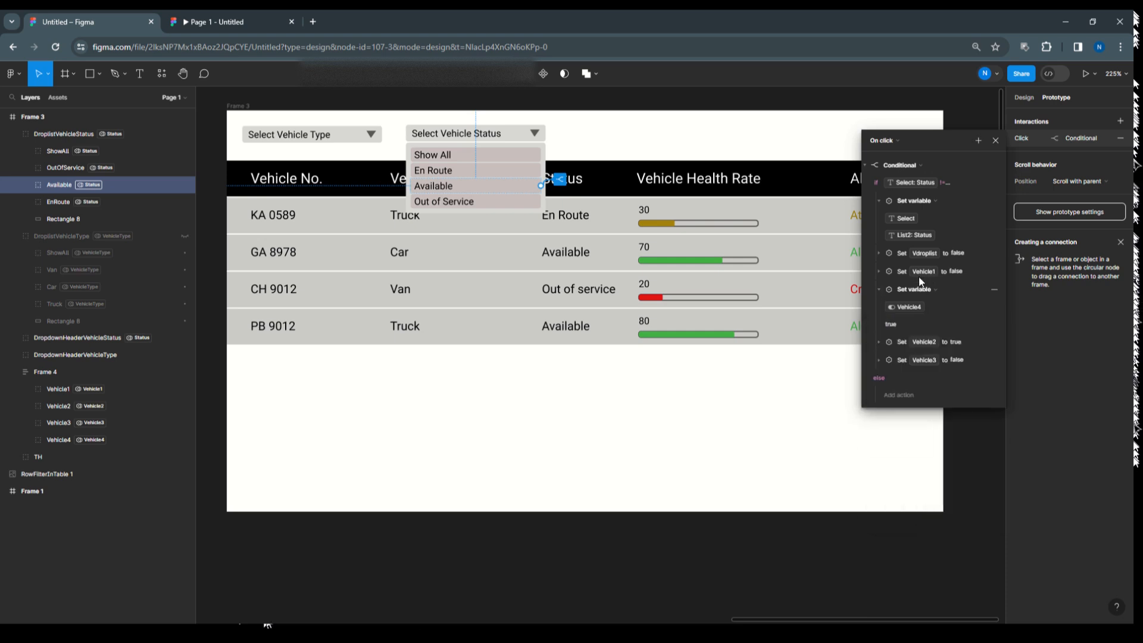
click(879, 359)
click(902, 394)
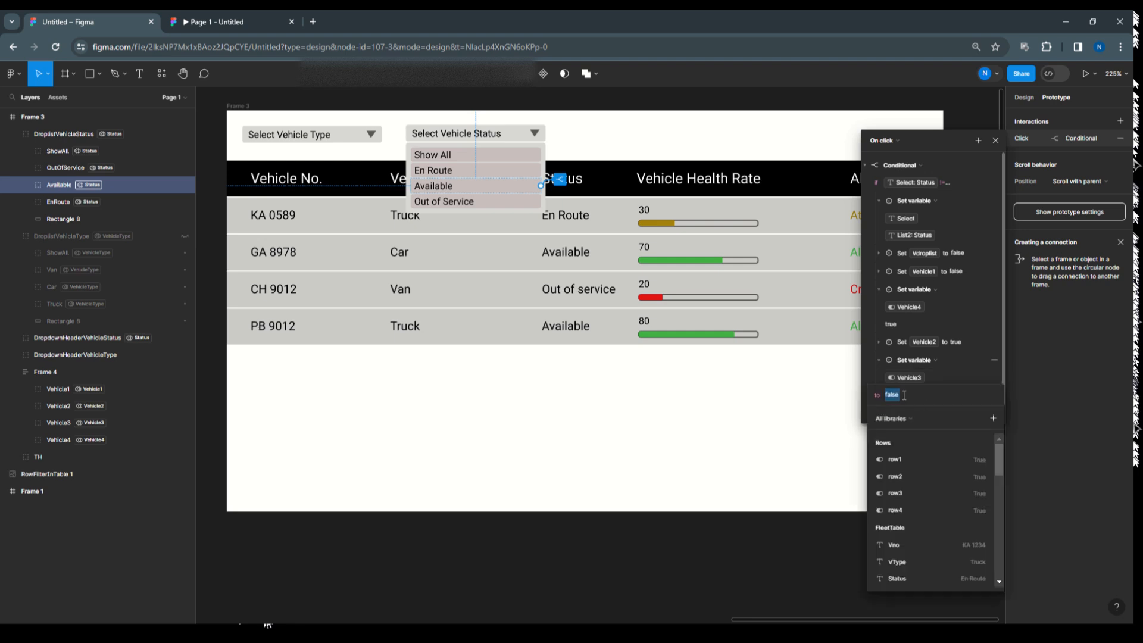
click(978, 337)
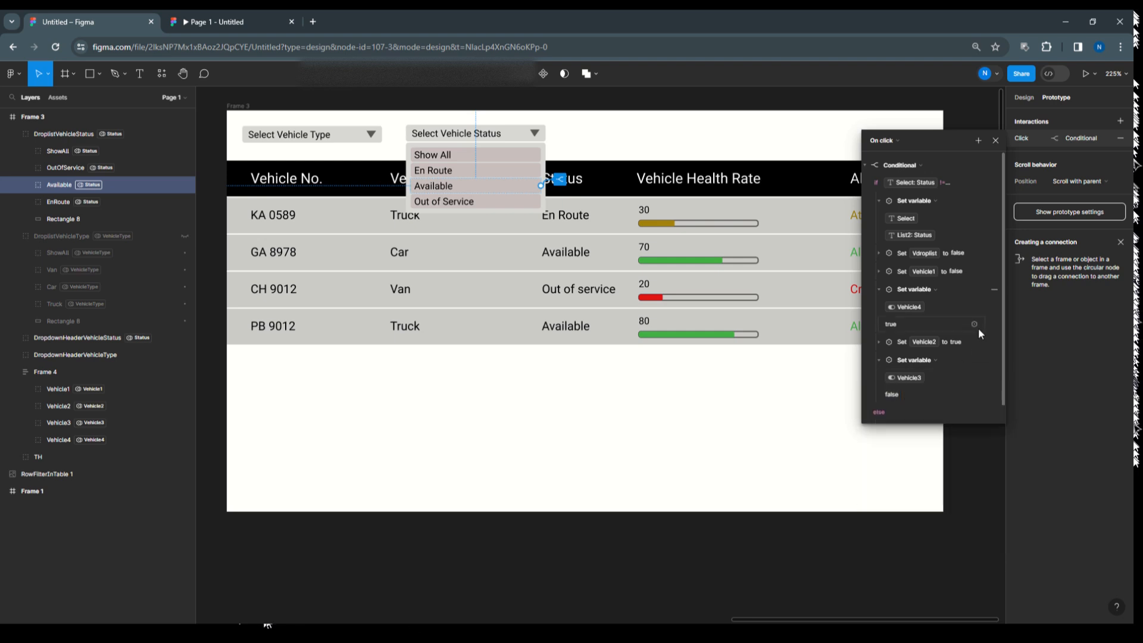
click(878, 361)
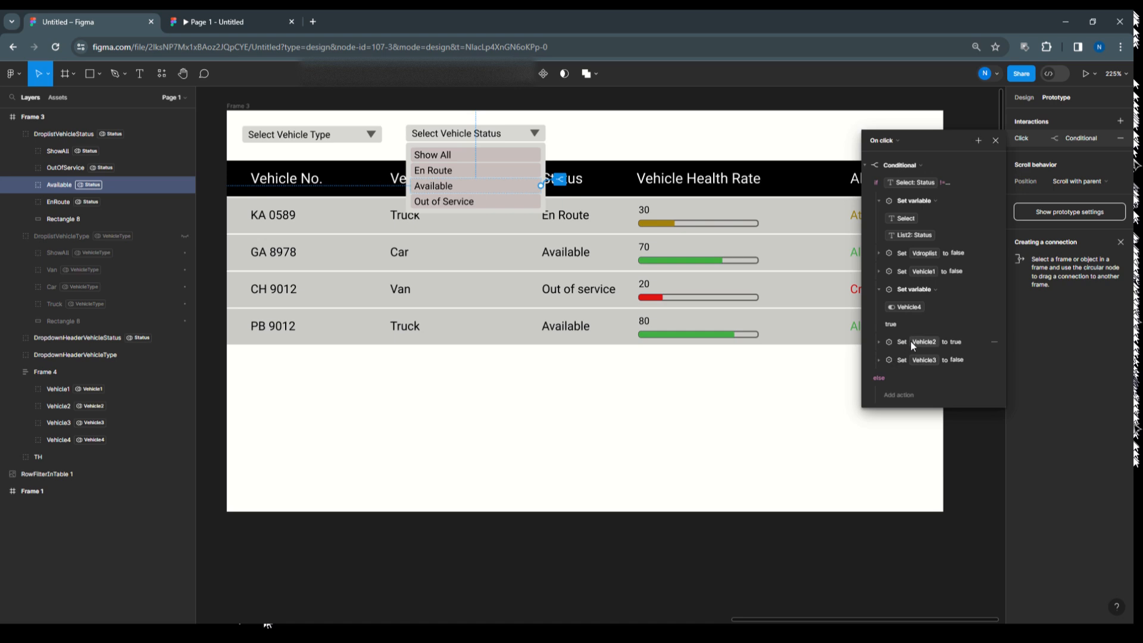
click(877, 290)
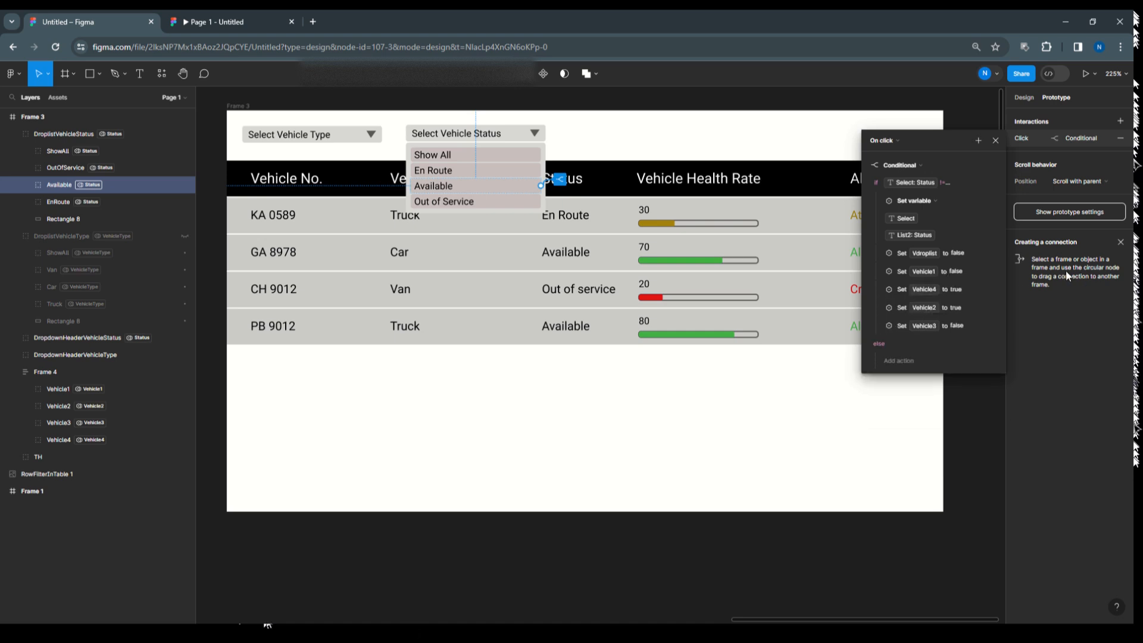
In the OutOfService group's on-click condition, set both the Select and List3 variables to their Status mode.
click(473, 204)
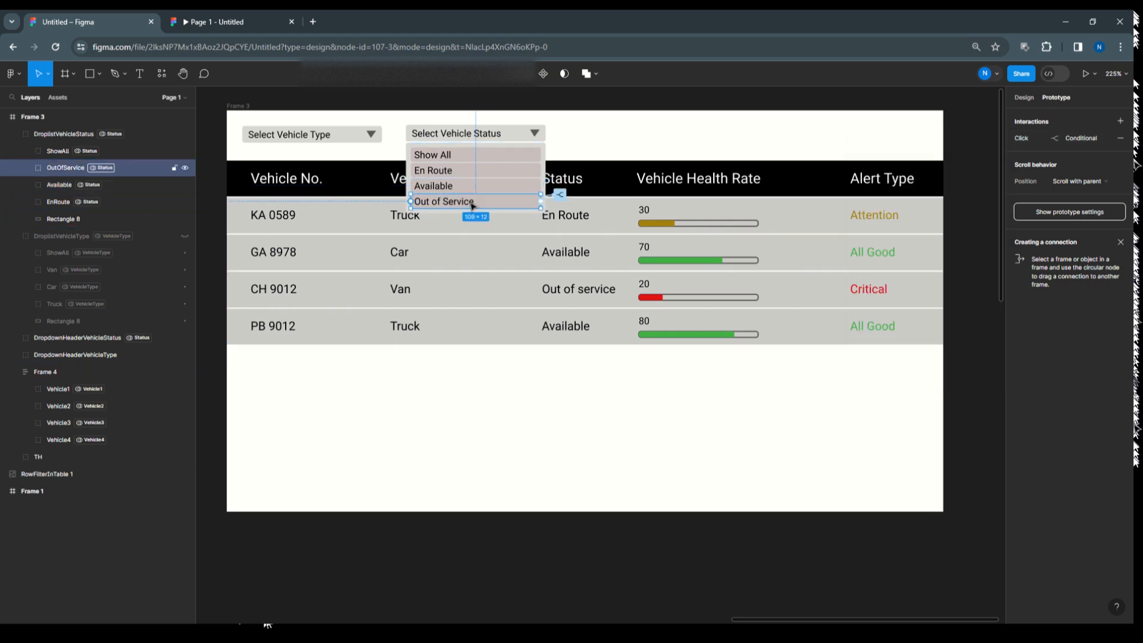
click(1023, 141)
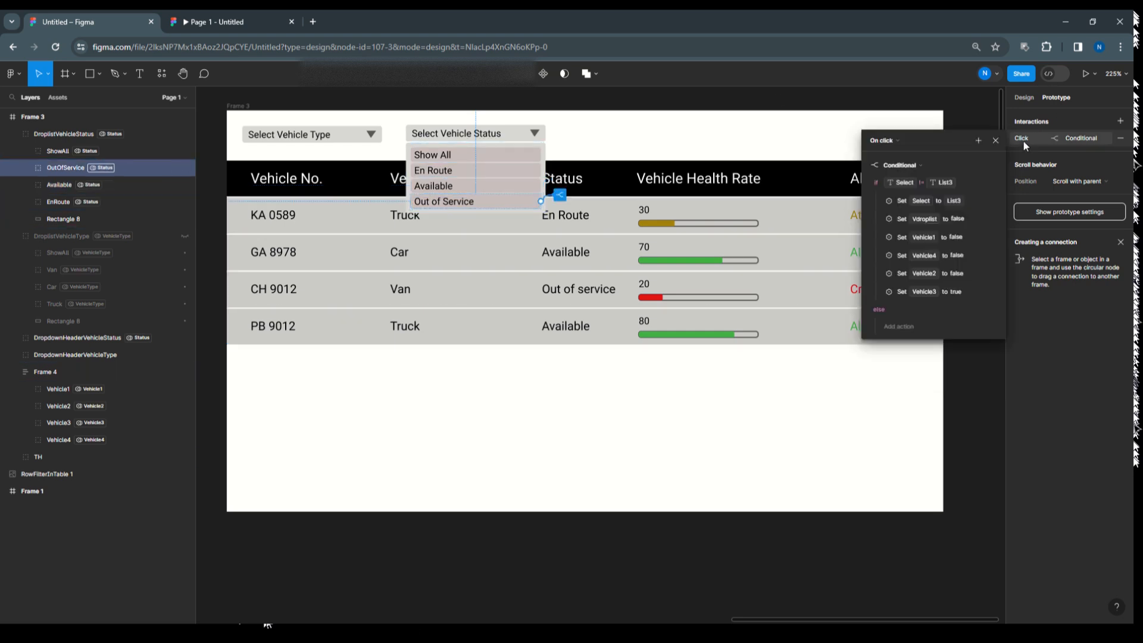
click(899, 182)
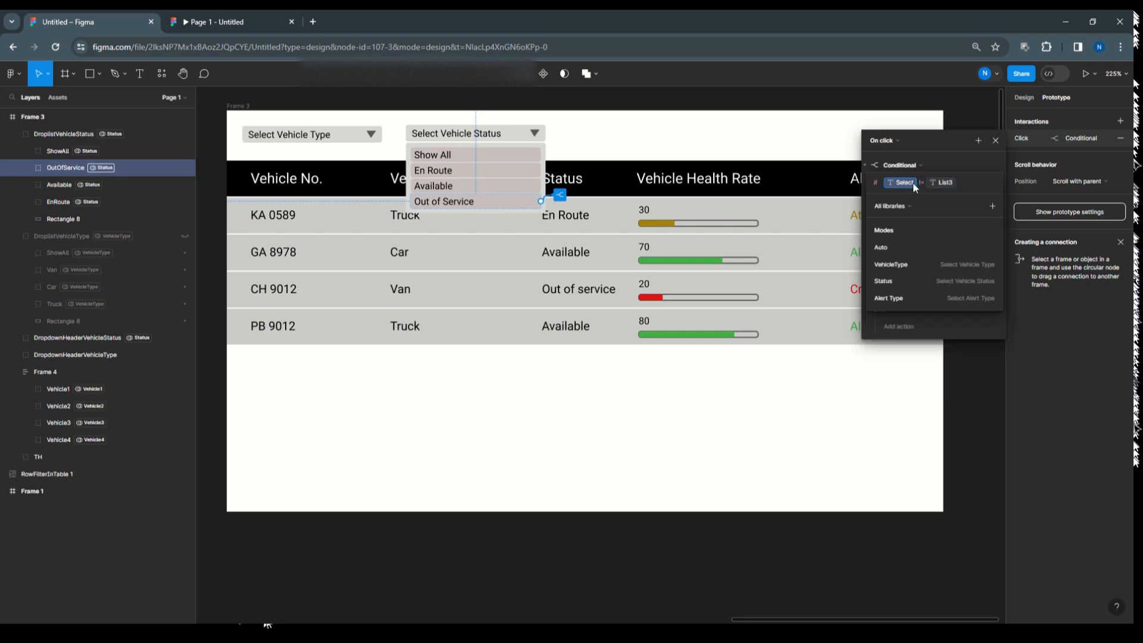
click(897, 282)
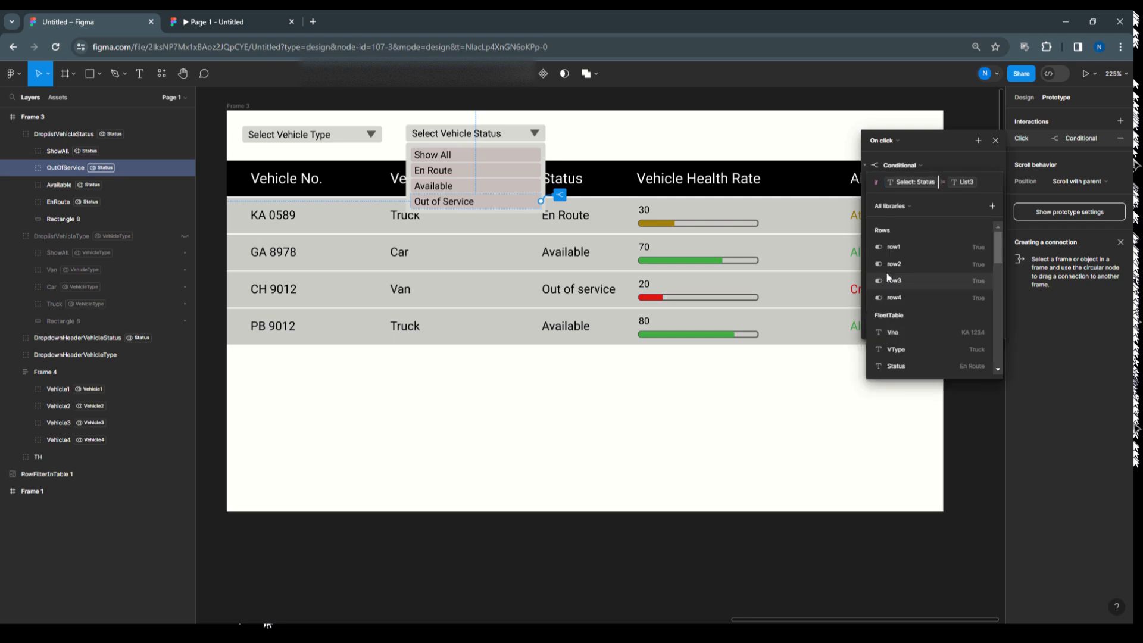
click(966, 183)
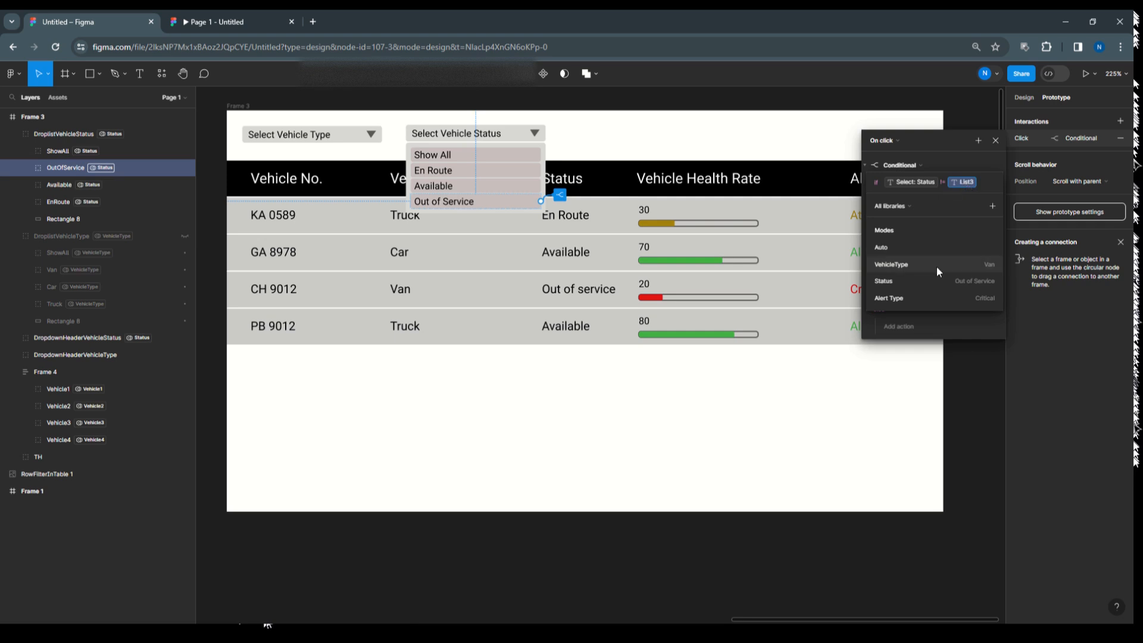
click(935, 281)
click(946, 182)
click(948, 167)
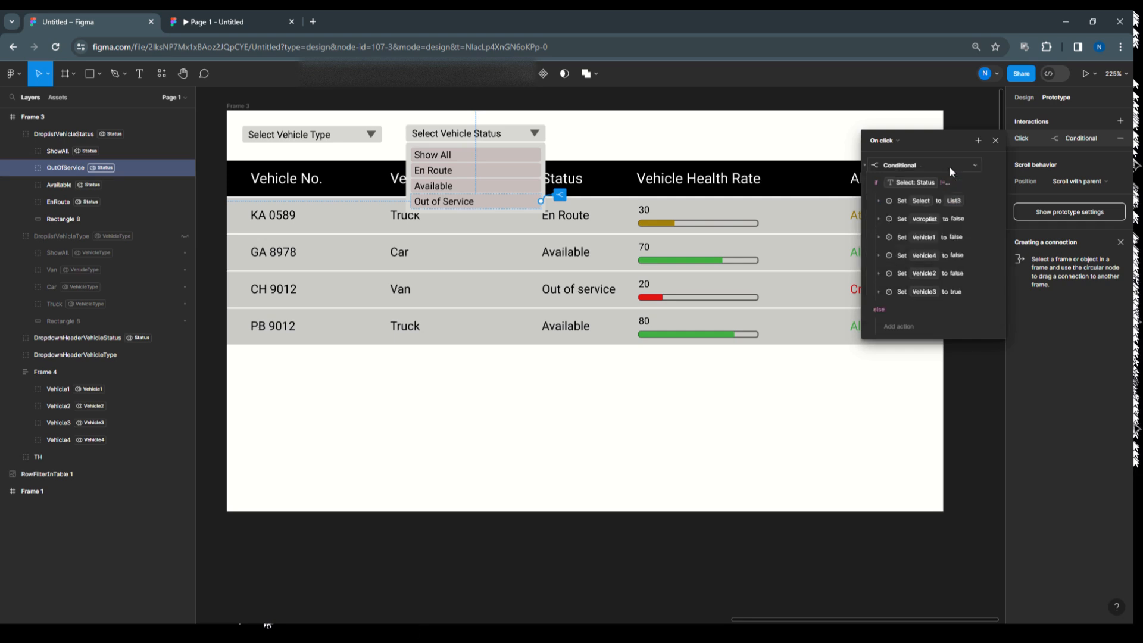
In OutOfService's first set-variable action, set the VehicleFilter Select variable to List3 in its Status mode.
click(878, 202)
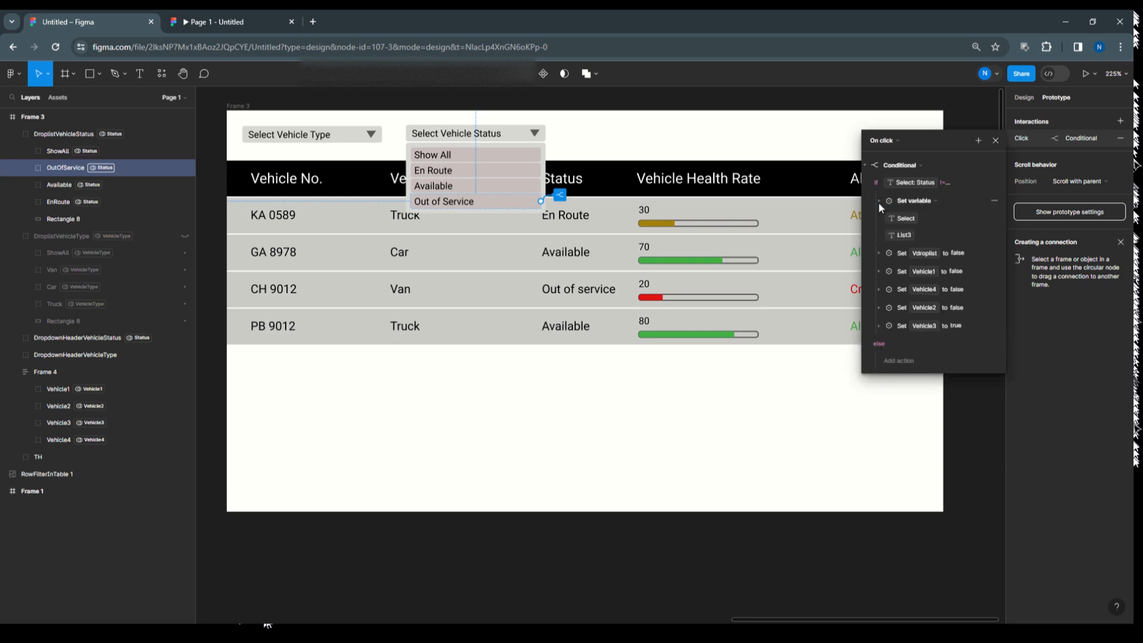
click(909, 216)
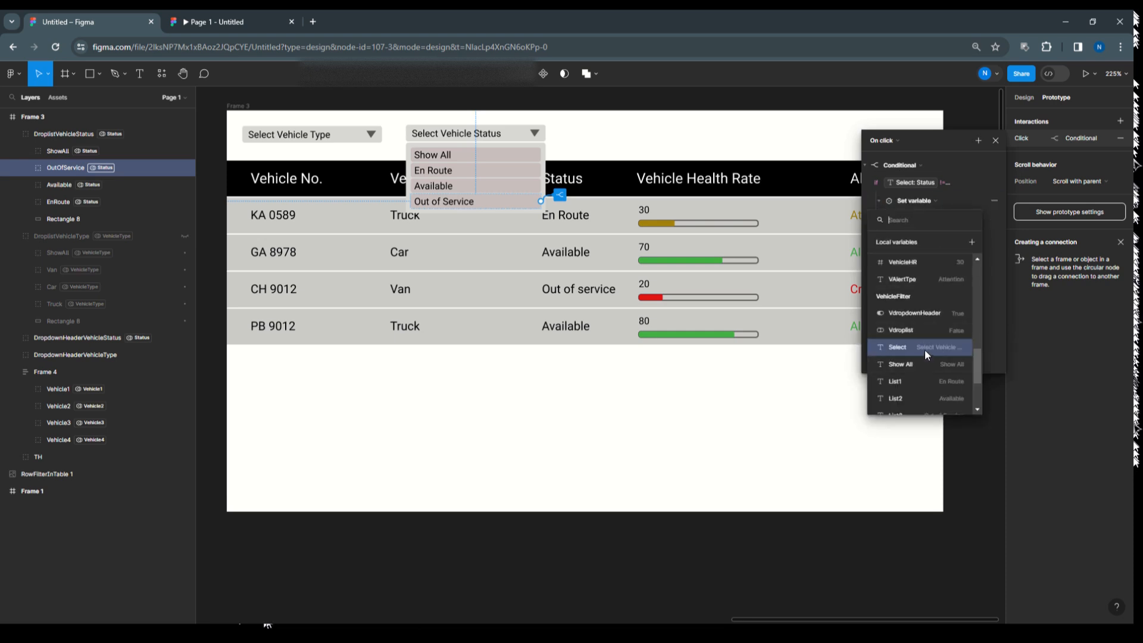
click(924, 348)
click(903, 236)
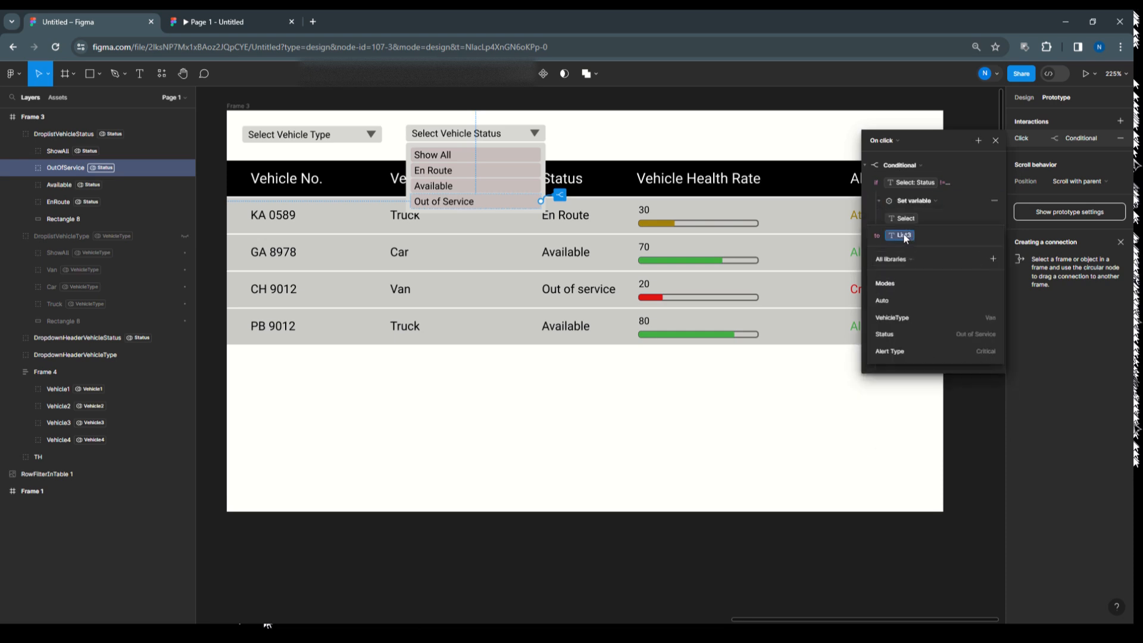
click(928, 334)
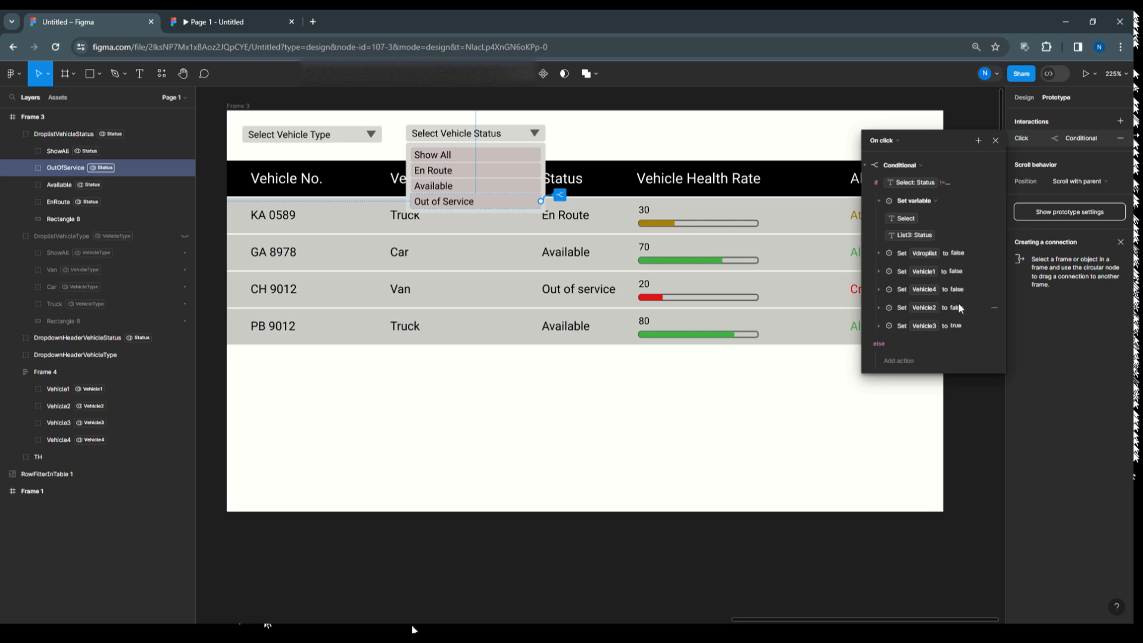
Review the ShowAll group's on-click interaction, and hide the DroplistVehicleStatus group.
click(449, 158)
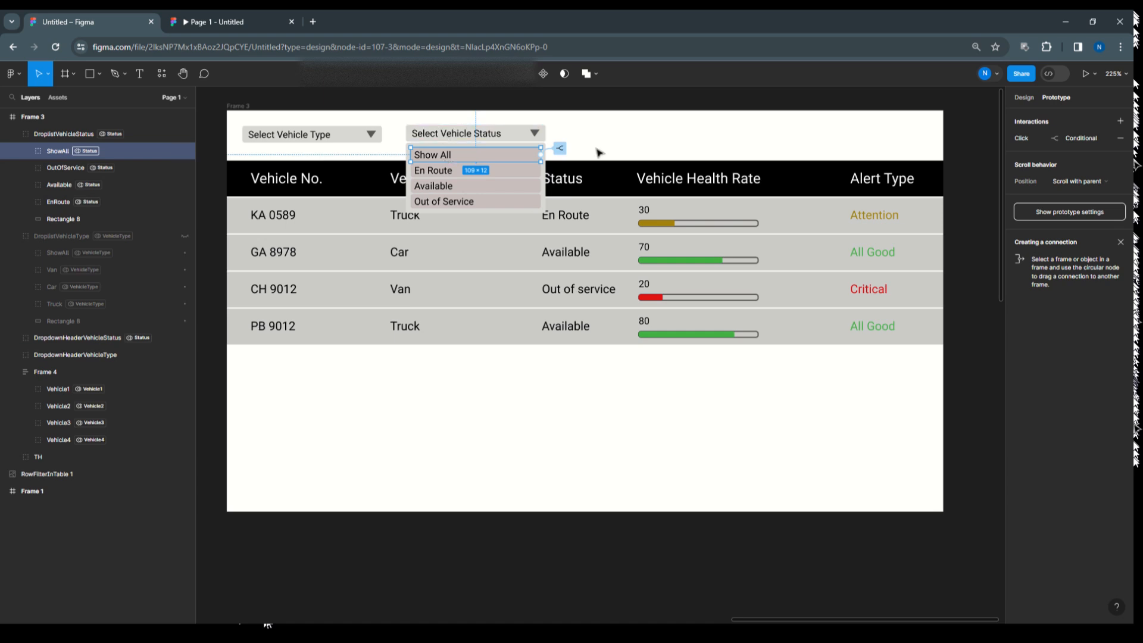
click(1022, 139)
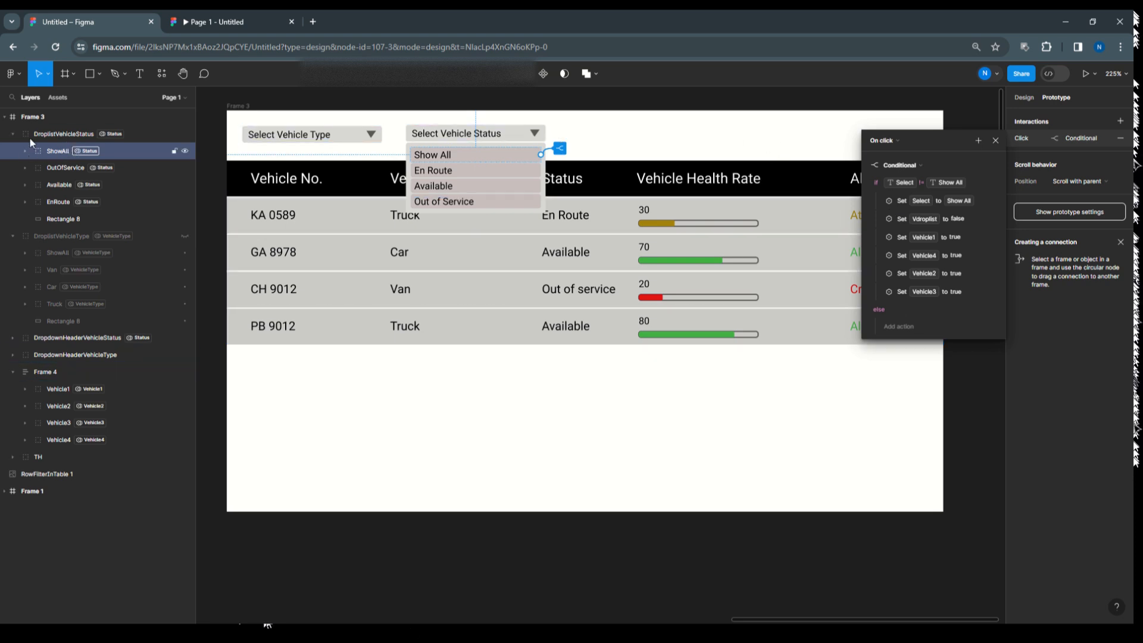
click(44, 133)
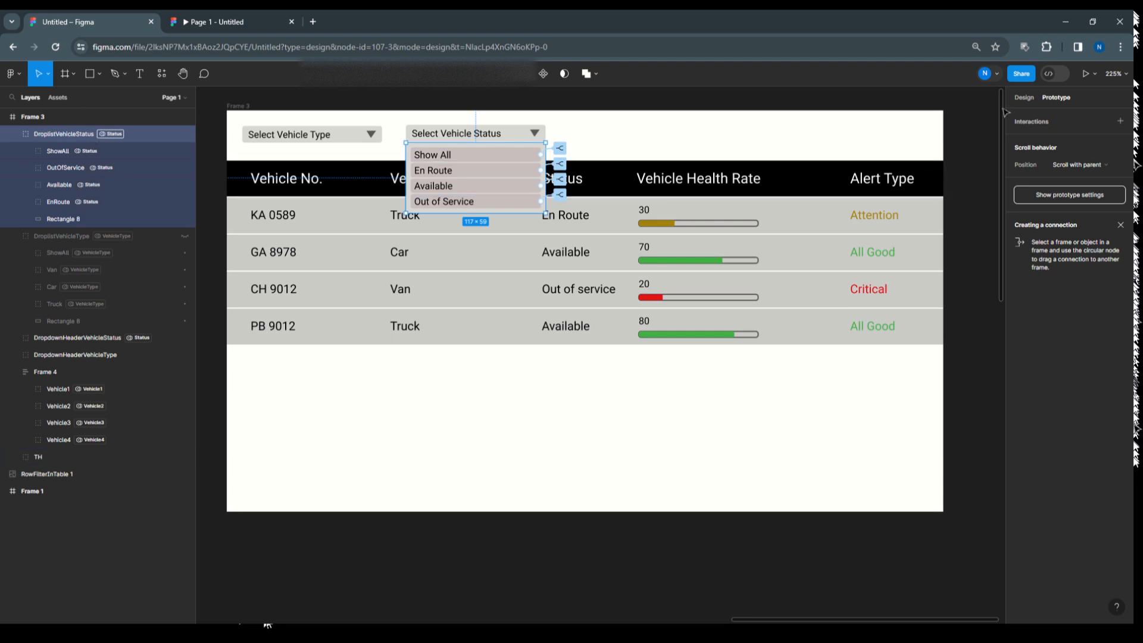
click(1019, 97)
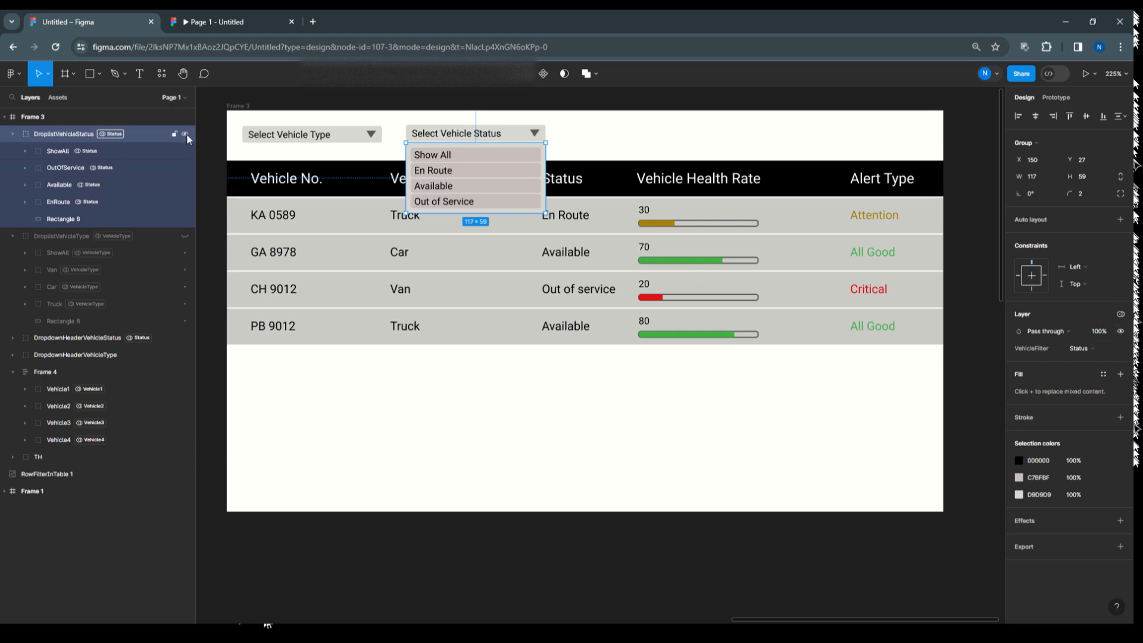
click(185, 134)
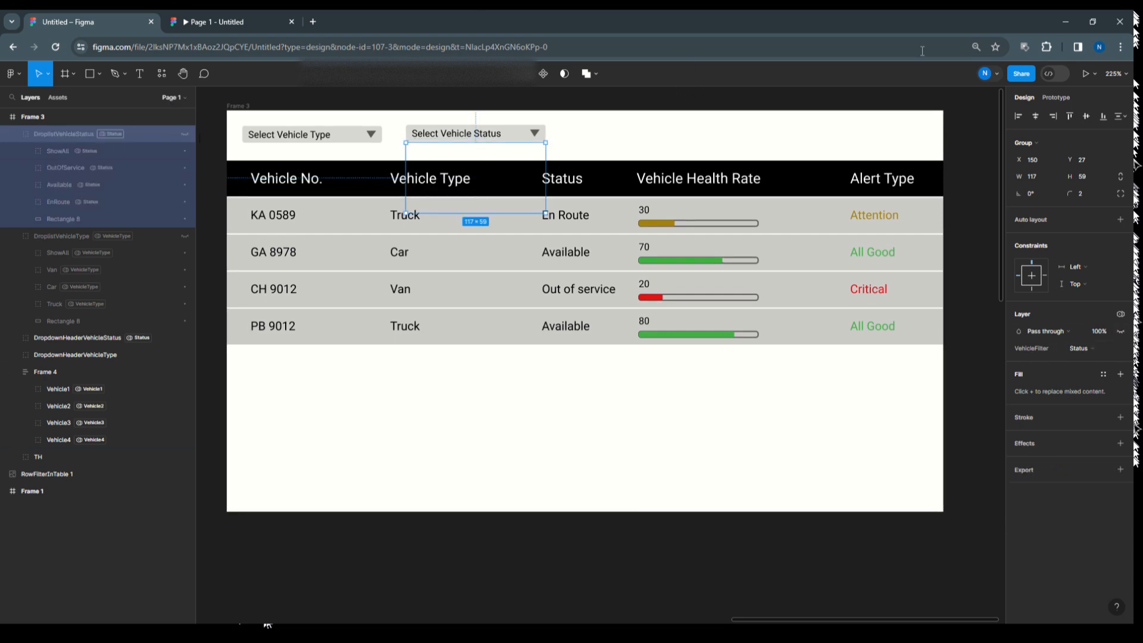
Present Frame 3 as a prototype and scale it to fit the screen.
click(1091, 77)
click(1081, 98)
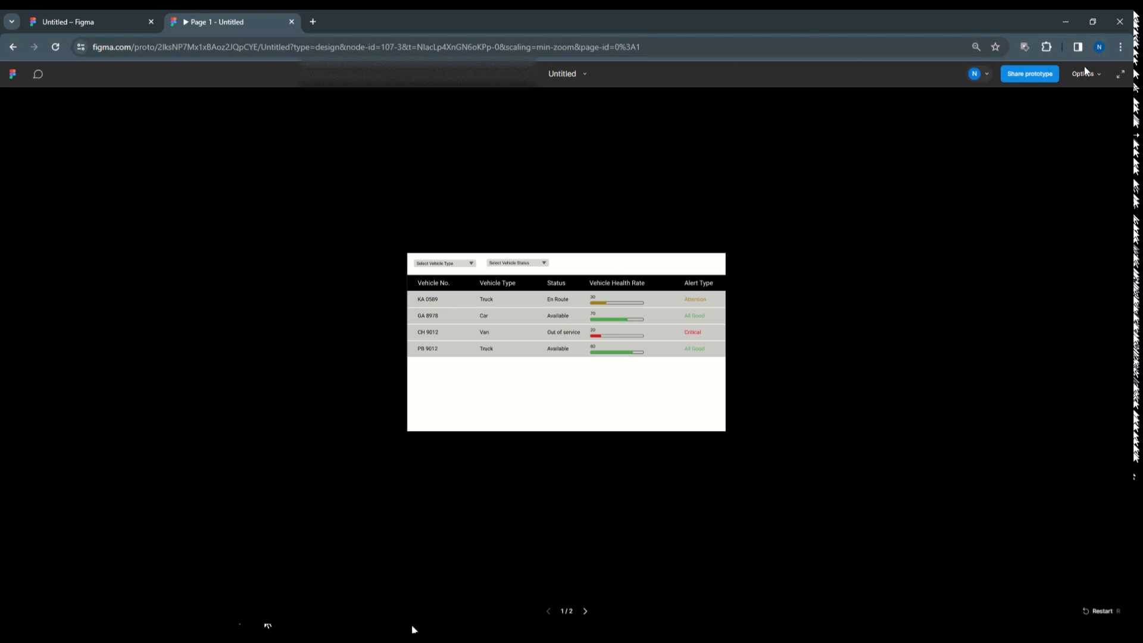
click(1095, 76)
click(1073, 134)
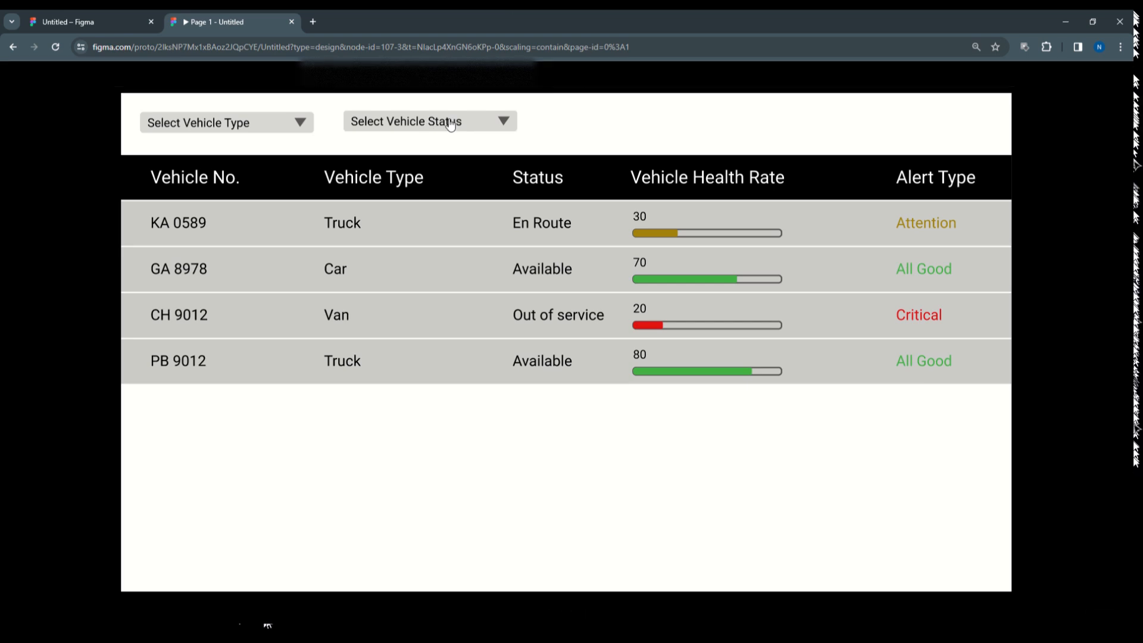
Back in the design file, set Vdroplist to its Status mode in the DropdownHeaderVehicleStatus group's on-click condition.
click(94, 21)
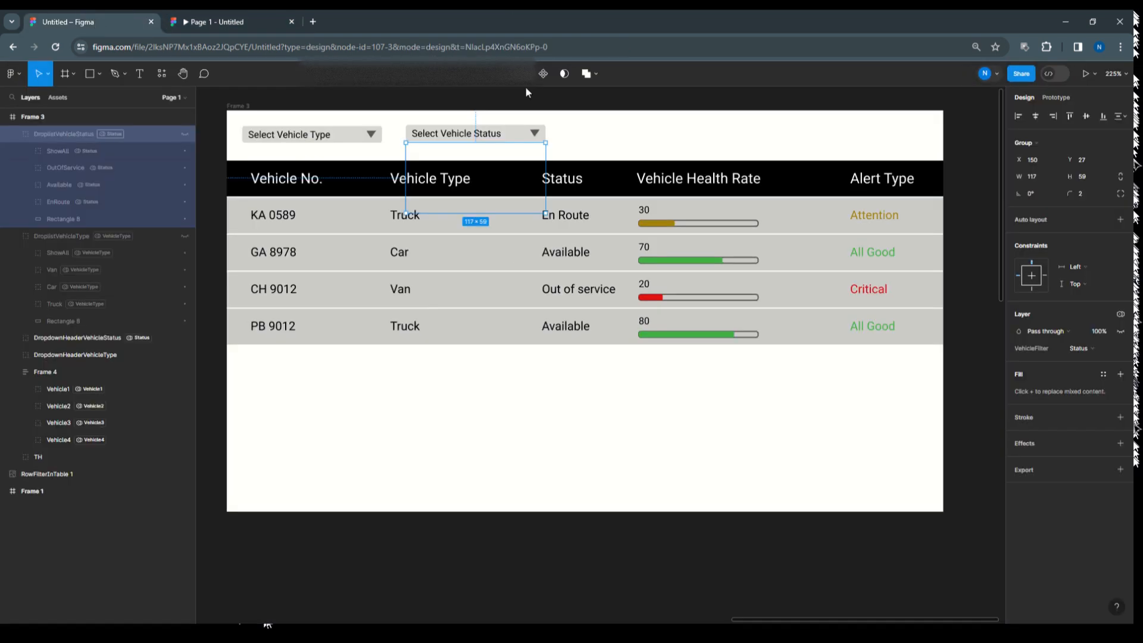
click(449, 137)
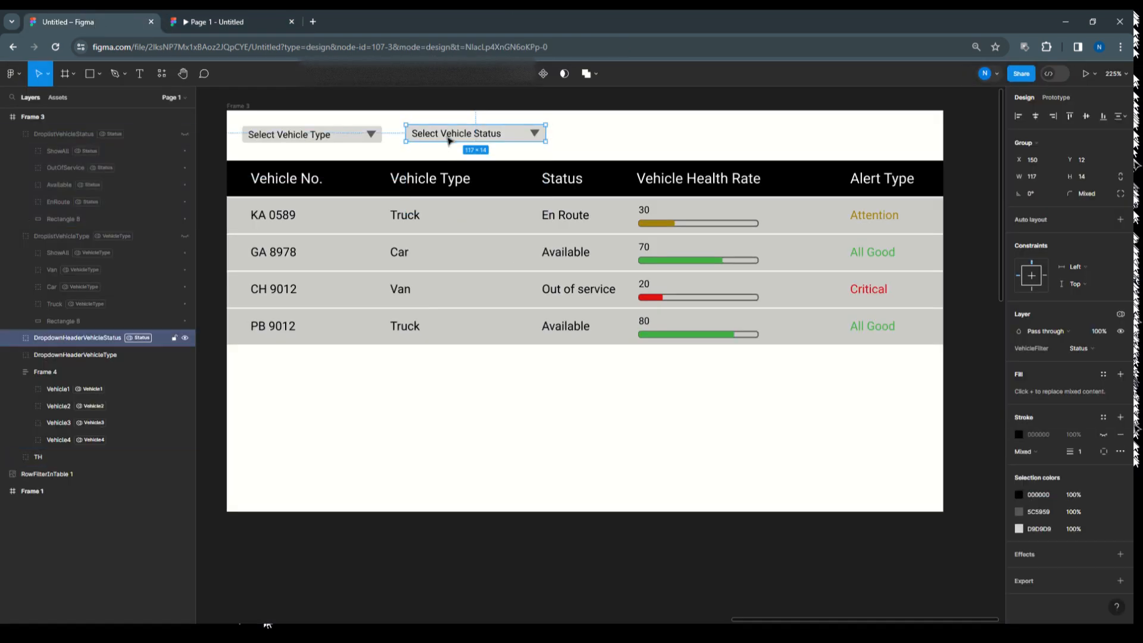
click(1057, 99)
click(1047, 137)
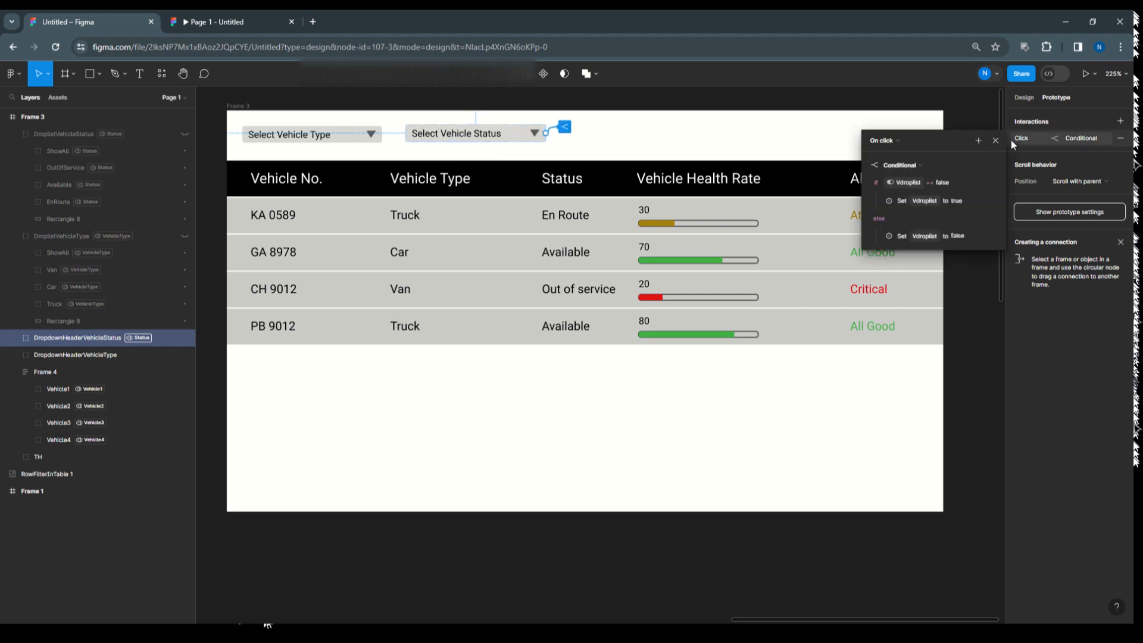
click(908, 183)
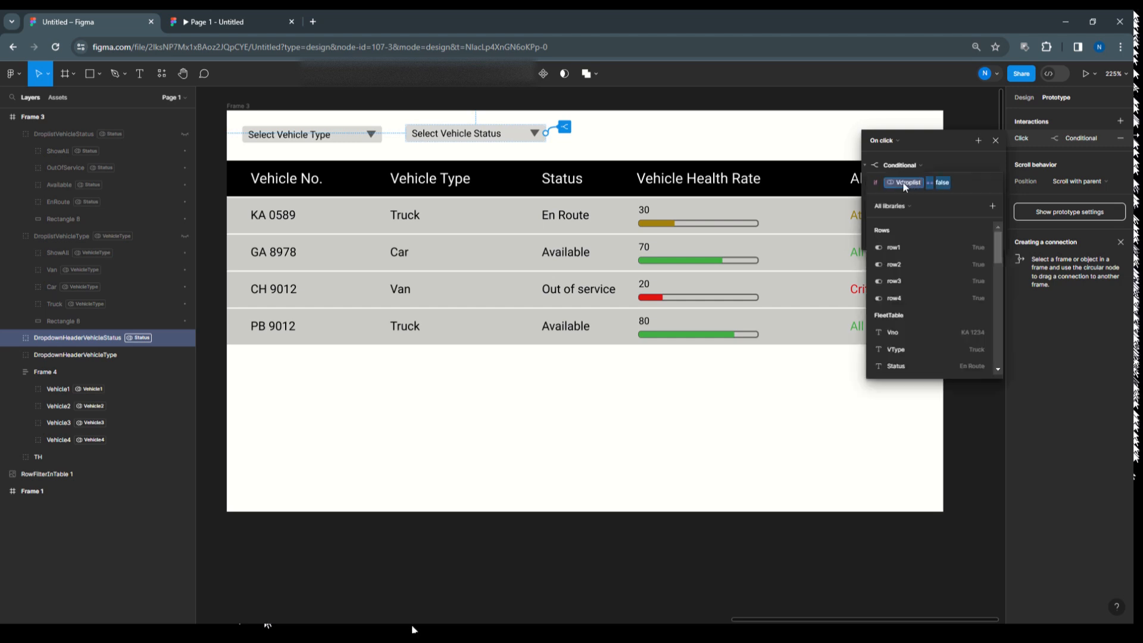
click(904, 184)
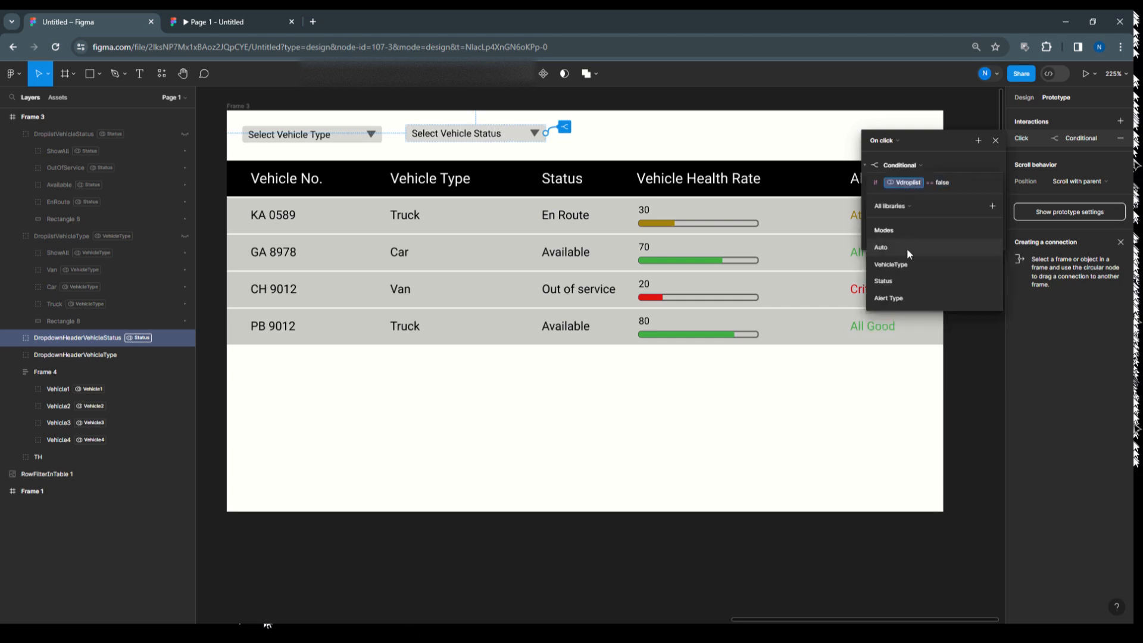
click(908, 283)
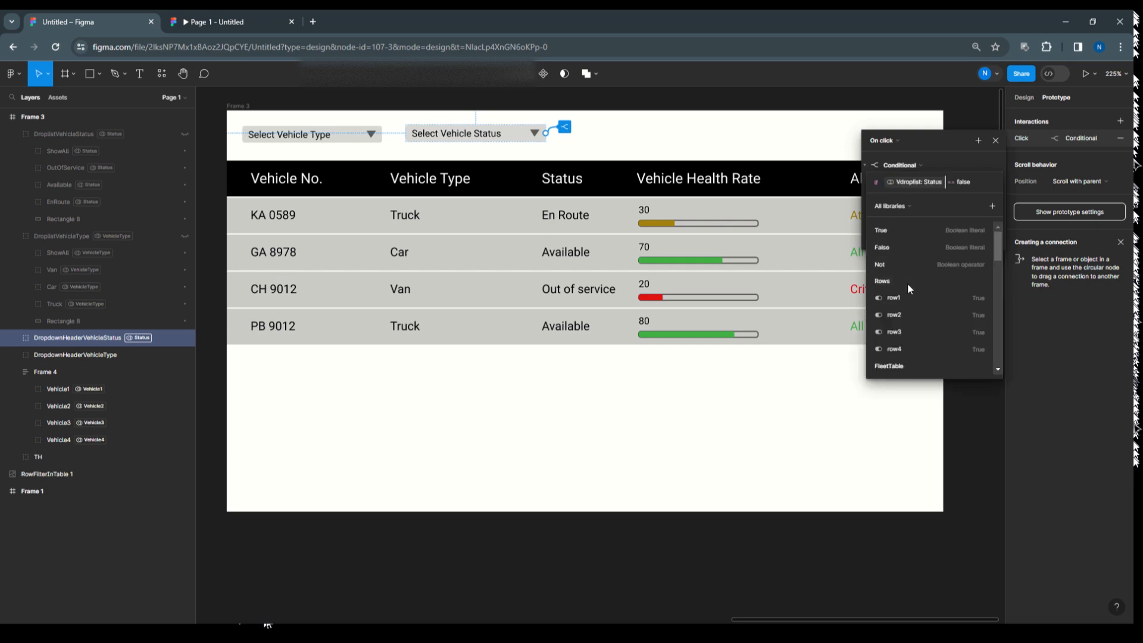
In the status header's conditional, inspect both set-variable actions and keep Vdroplist as the variable for the true and else branches.
click(937, 168)
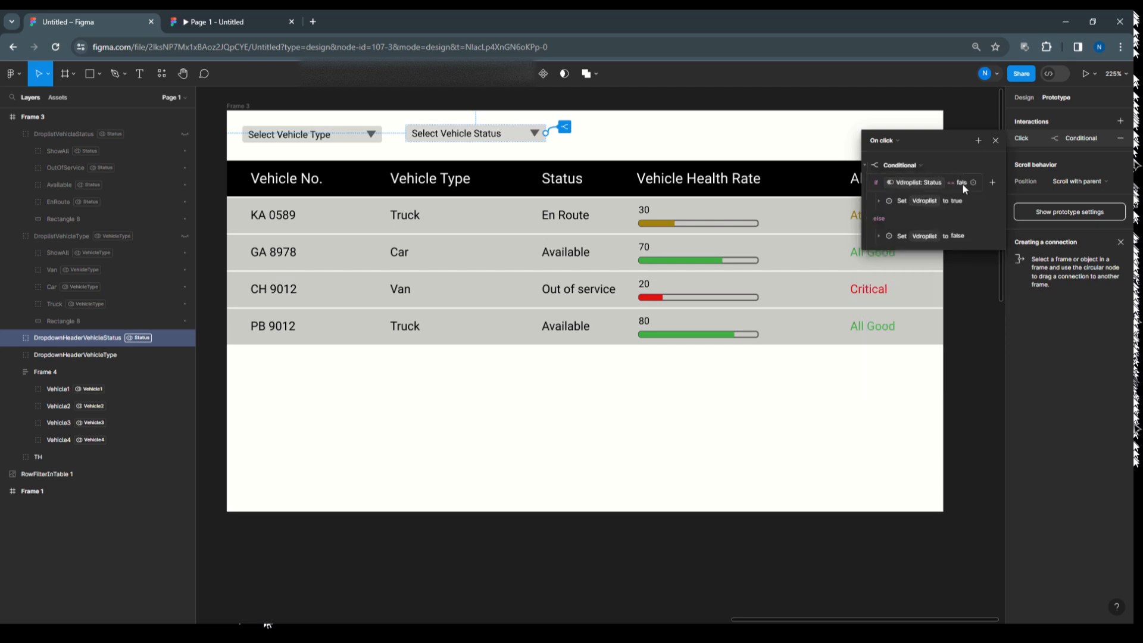
click(883, 202)
click(894, 212)
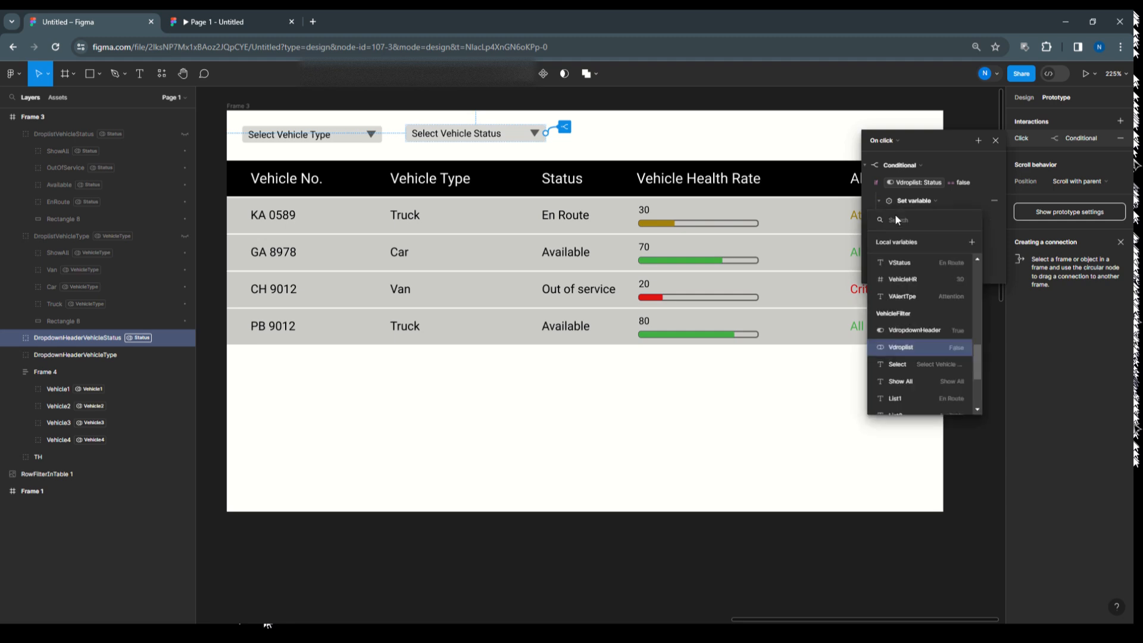
click(919, 348)
click(952, 210)
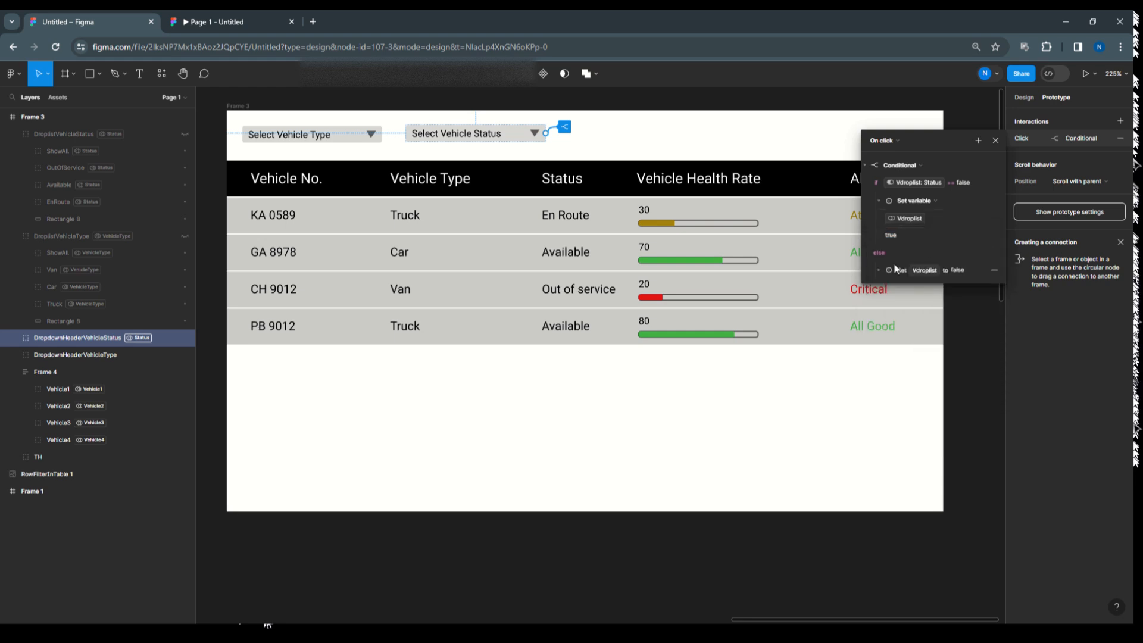
click(877, 271)
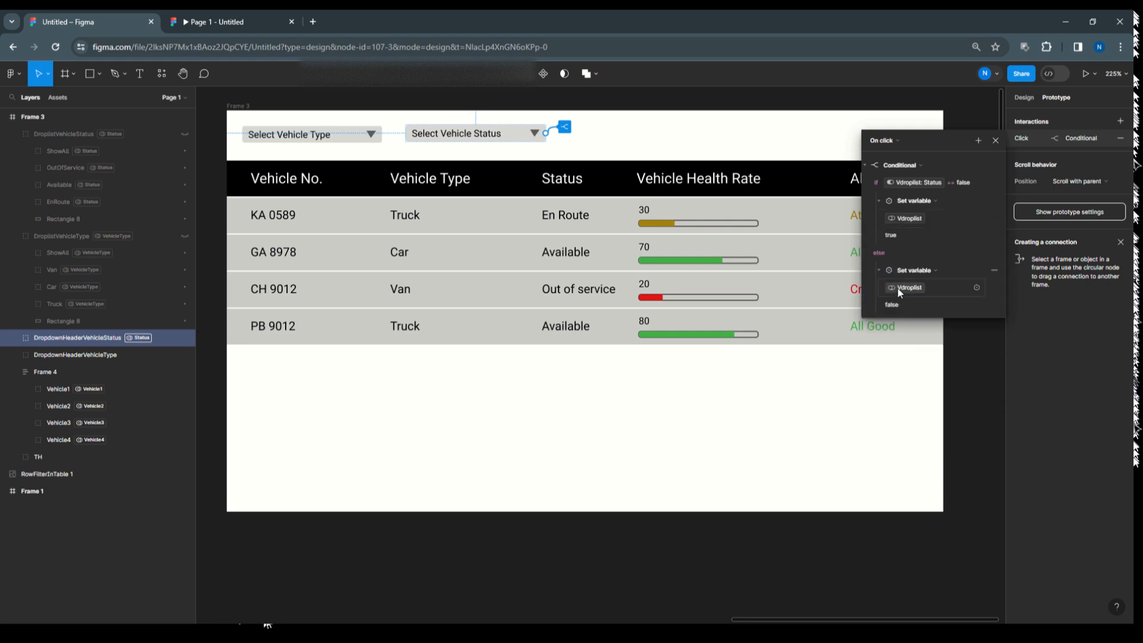
click(897, 287)
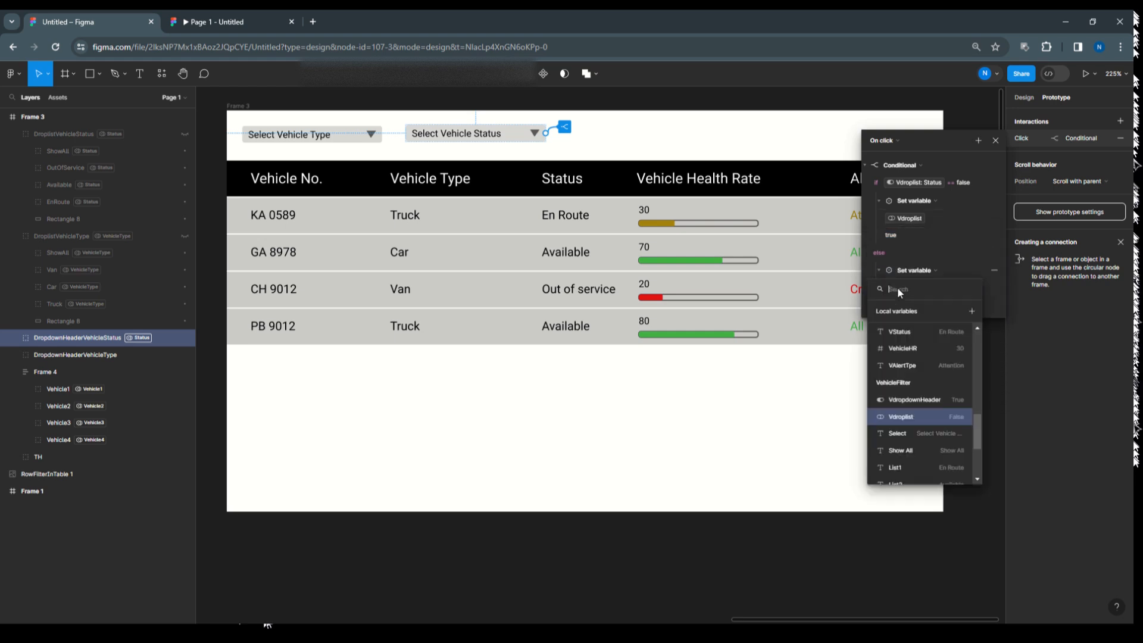
click(915, 415)
click(960, 226)
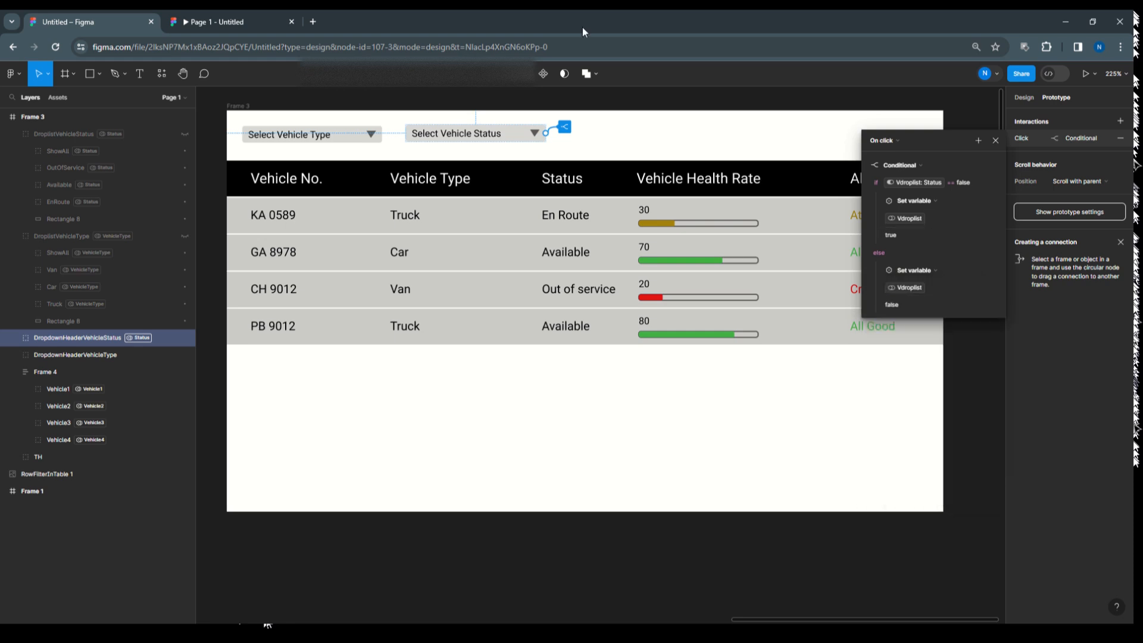
Present the prototype scaled to fit the screen and filter the table by the Truck vehicle type.
click(1094, 74)
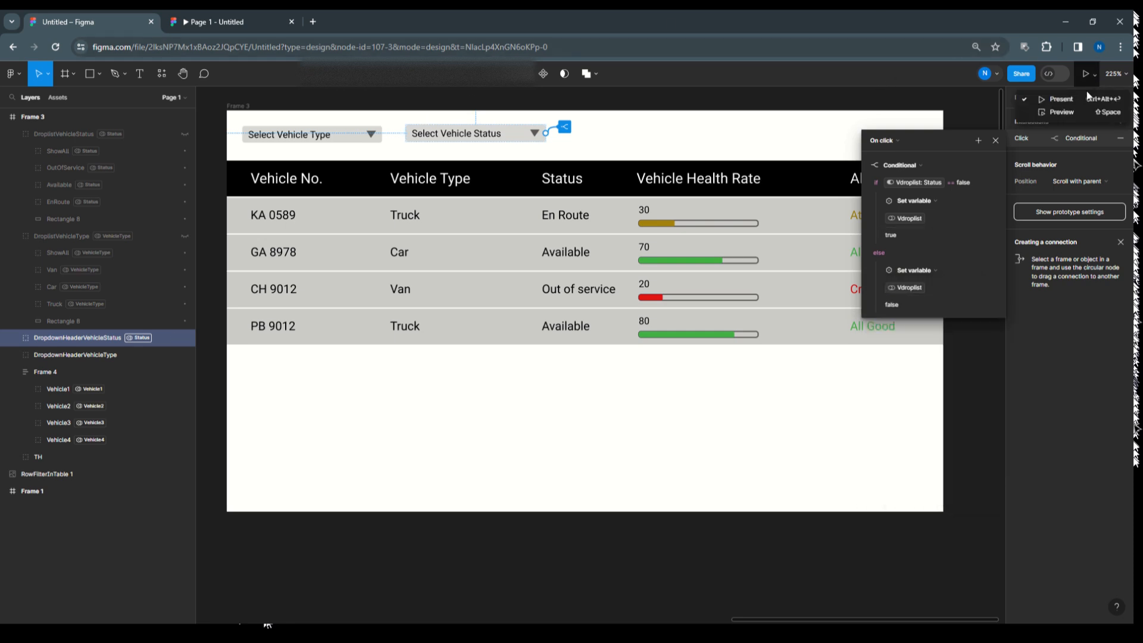
click(1074, 100)
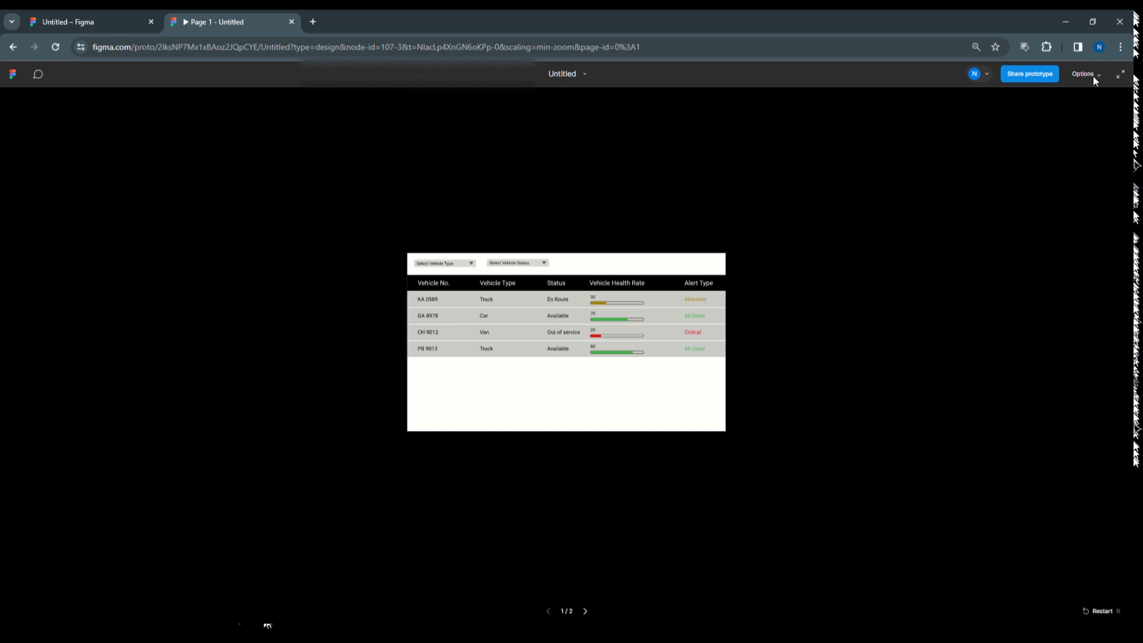
click(1089, 75)
click(1069, 140)
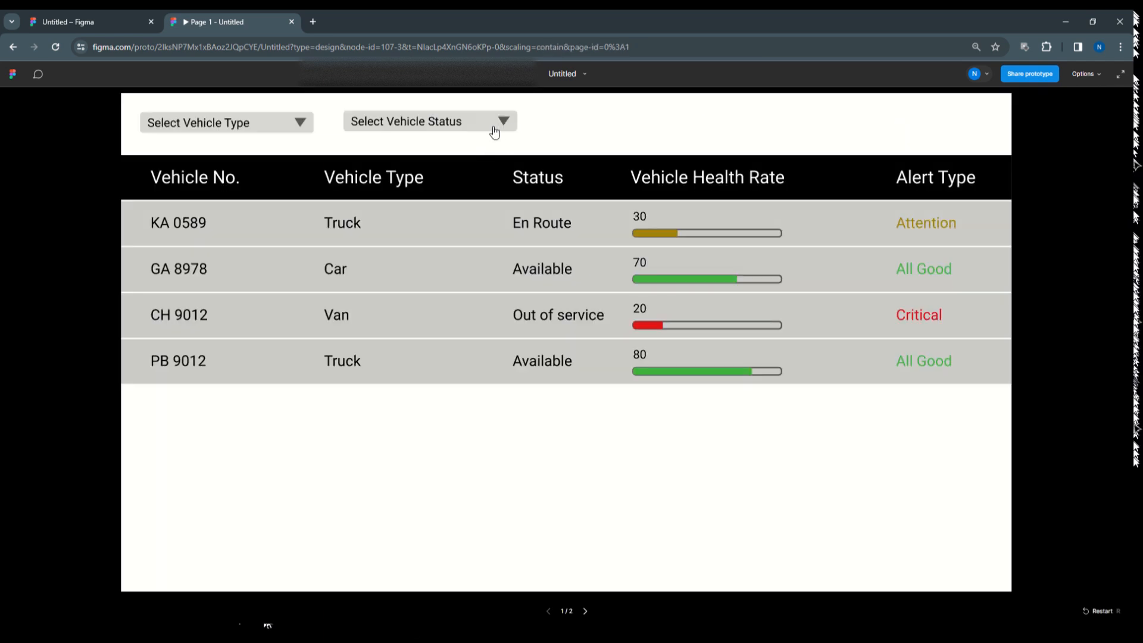
click(263, 121)
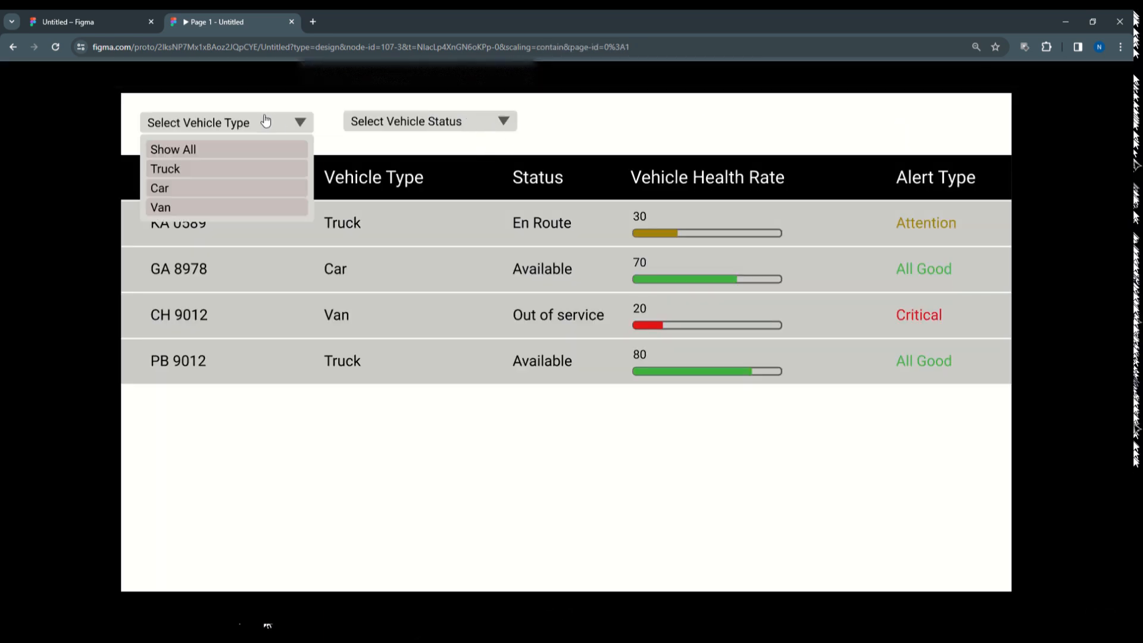
click(219, 170)
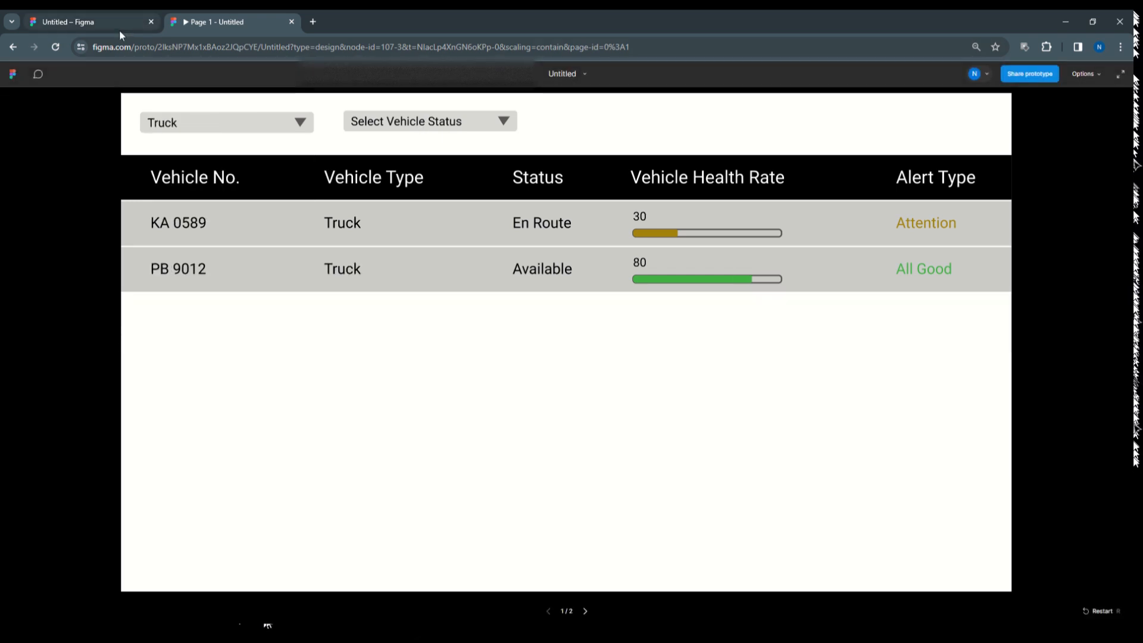
Back in the design file, check the VehicleFilter mode applied to the DroplistVehicleStatus group, keeping Status selected.
click(105, 24)
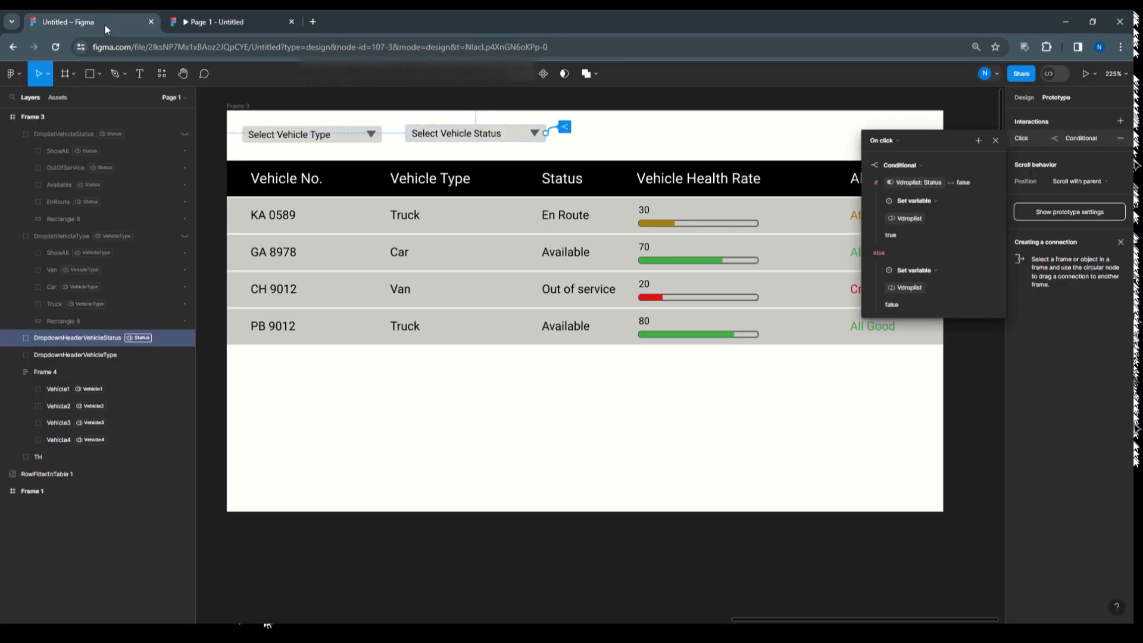
click(48, 134)
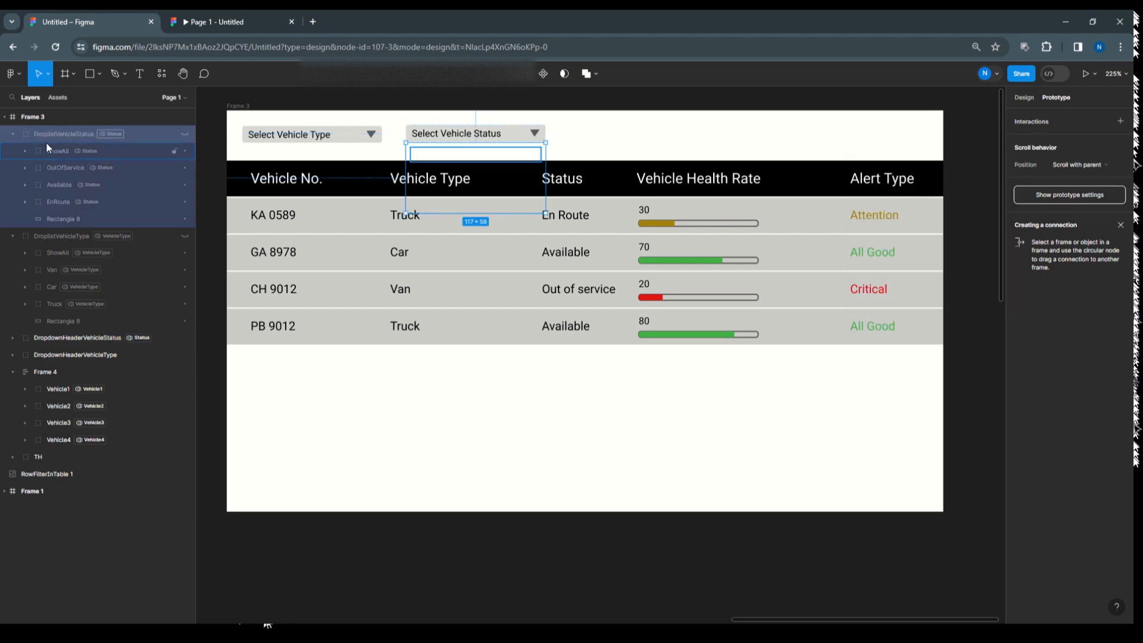
click(1022, 98)
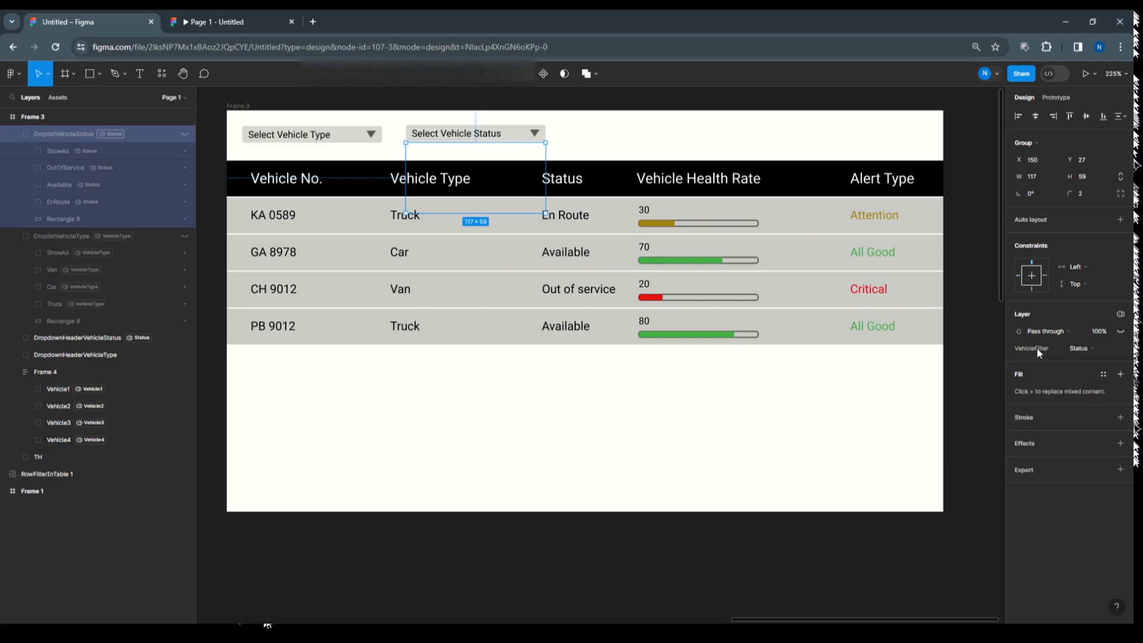
click(1093, 348)
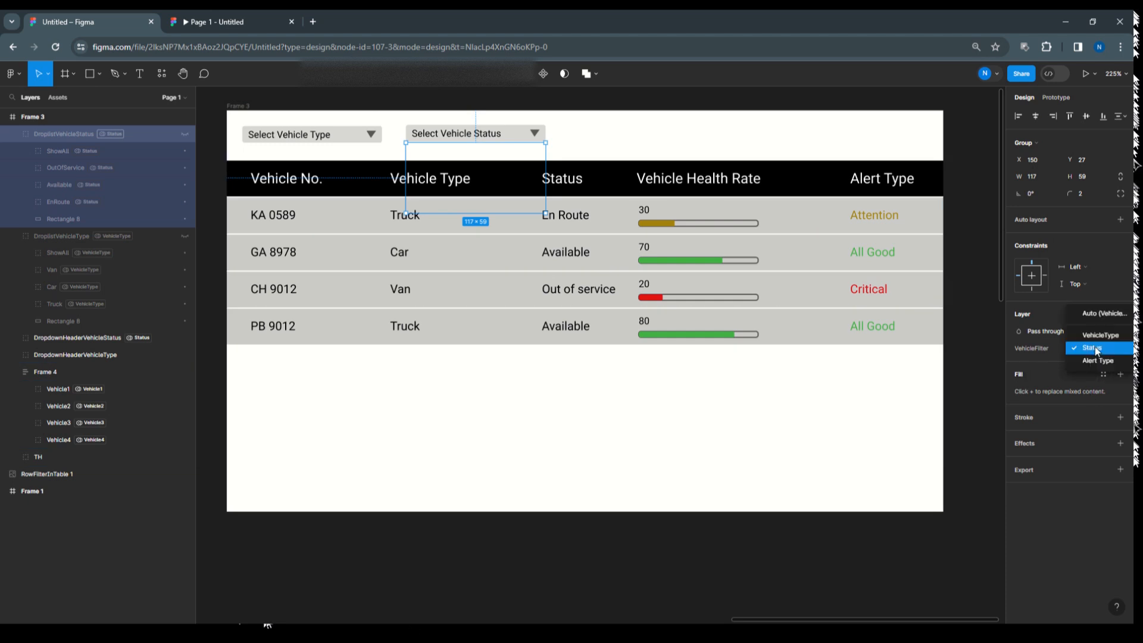
click(1095, 346)
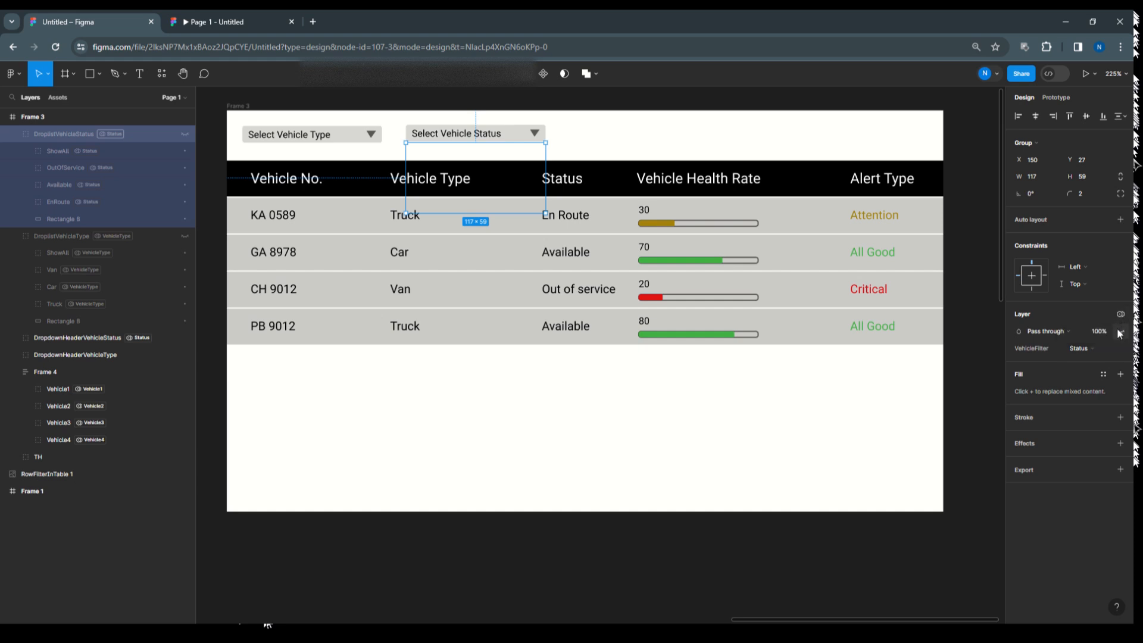
Bind the DroplistVehicleStatus group's visibility to the Vdroplist variable from the VehicleFilter collection.
click(1120, 333)
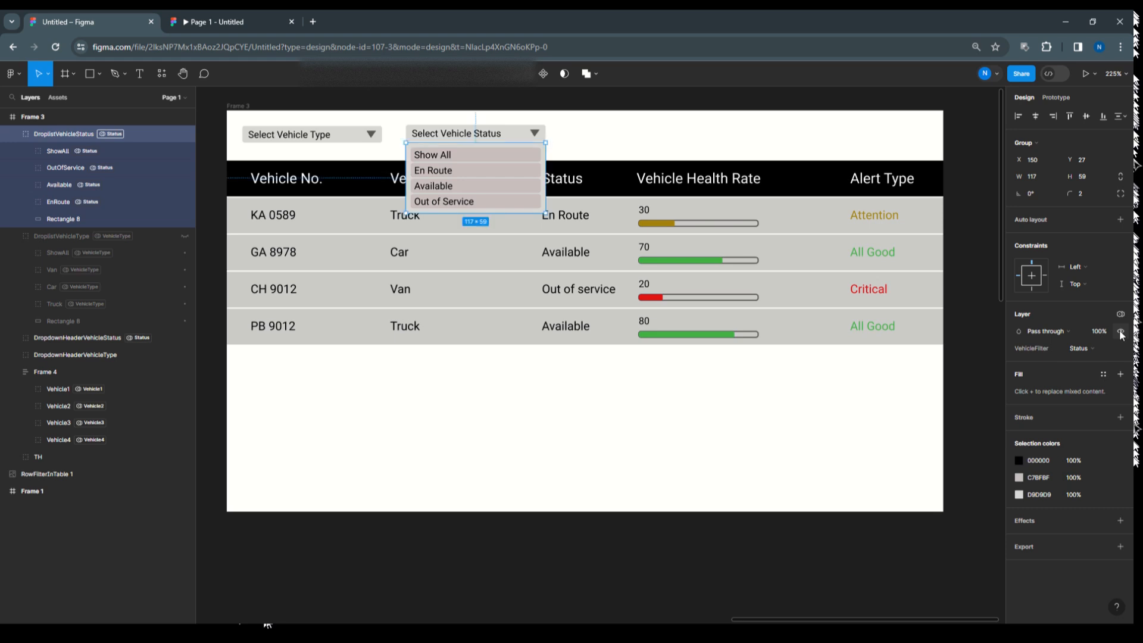
click(1120, 332)
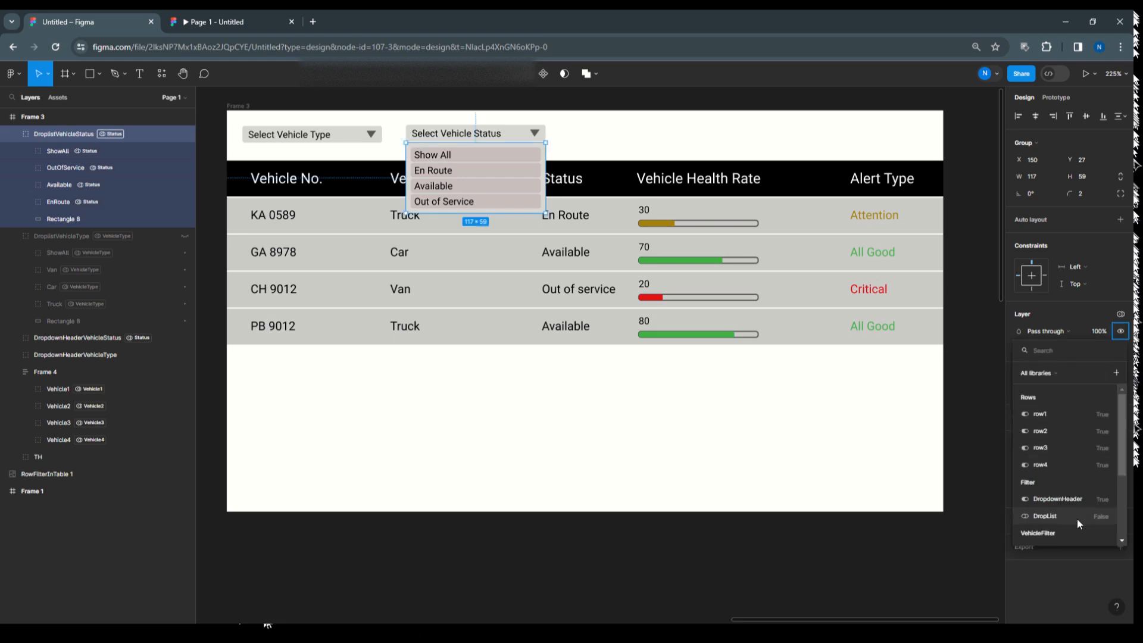
scroll(1077, 519, down, 2)
scroll(1077, 517, down, 2)
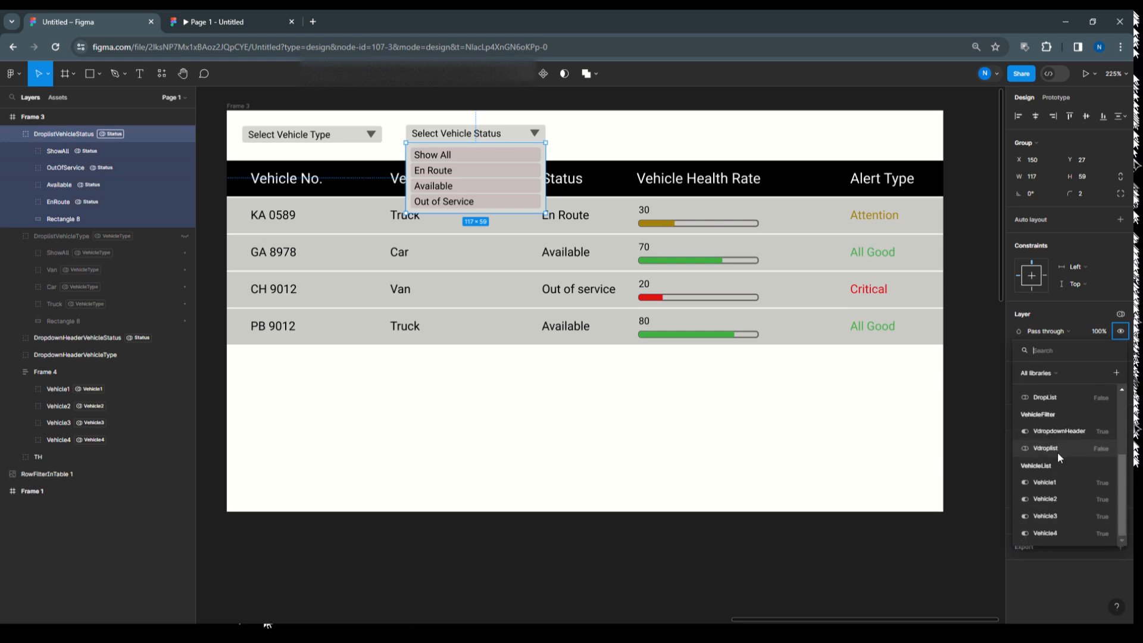
click(1058, 453)
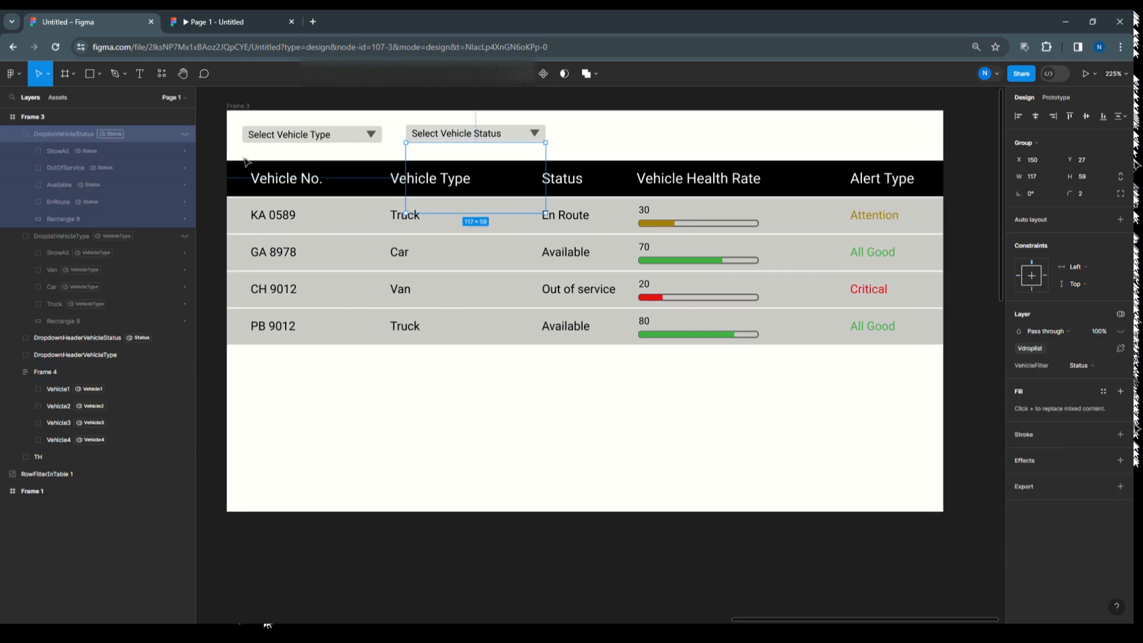
Present Frame 3 as a prototype again and scale it to fit the screen.
click(1093, 76)
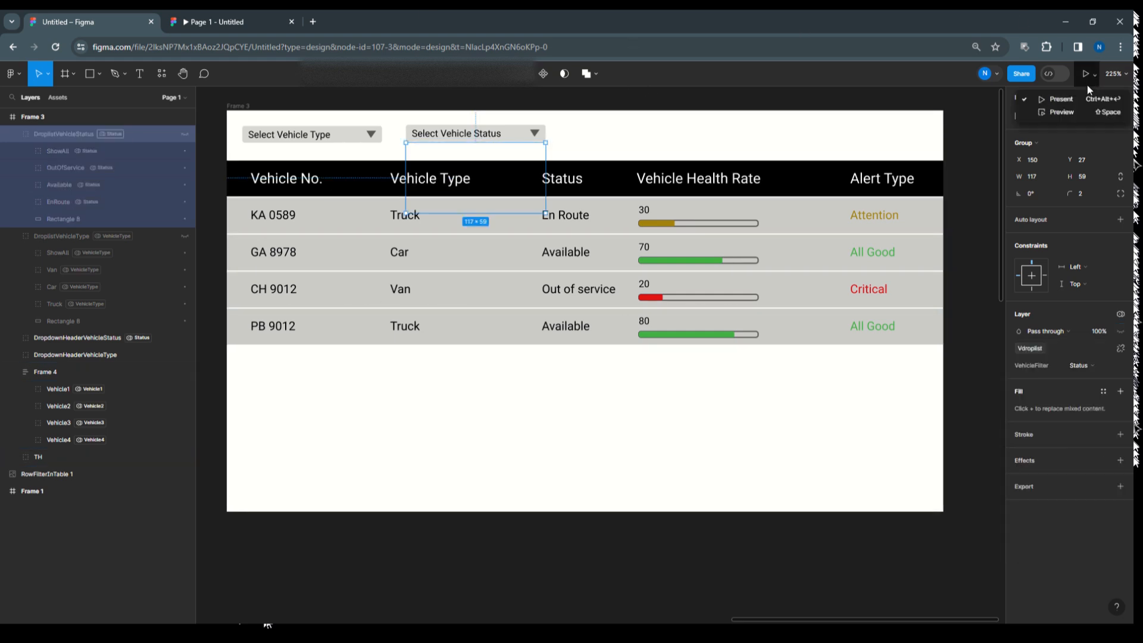
click(1082, 96)
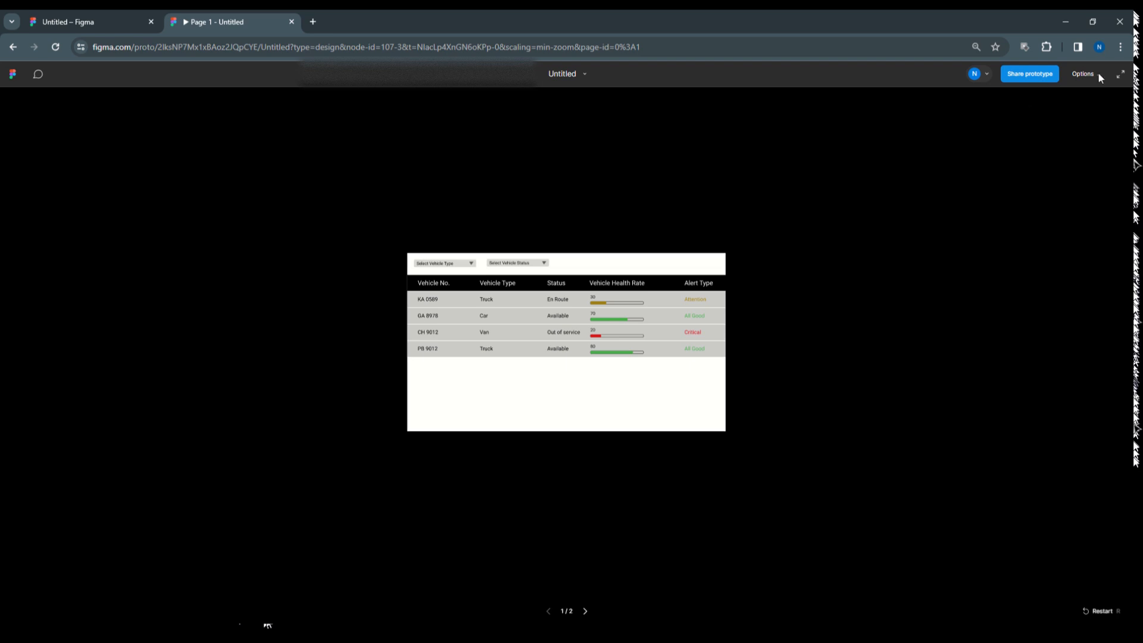
click(1098, 72)
click(1059, 134)
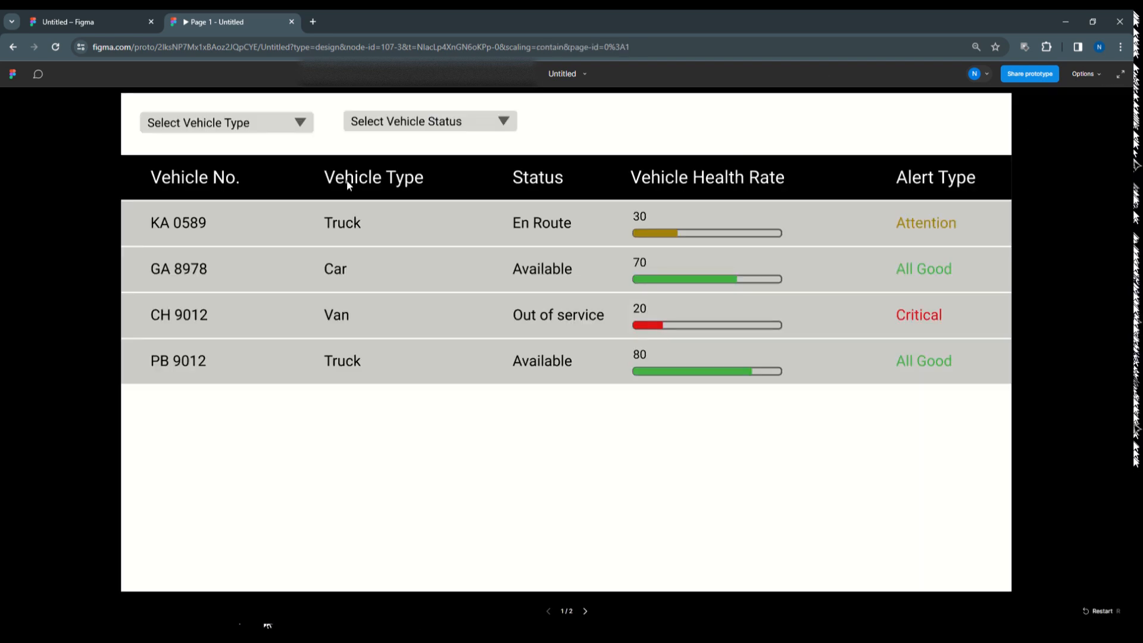
Test the status dropdown by filtering the table by En Route, Available, Out of Service, Available and En Route in turn.
click(417, 119)
click(405, 167)
click(407, 125)
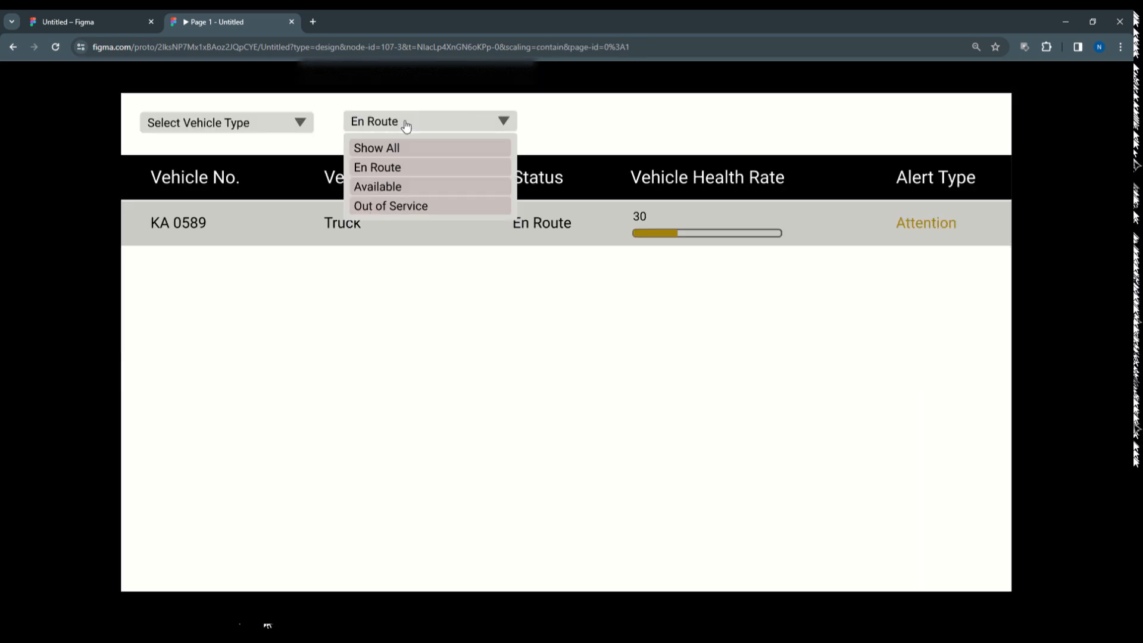
click(393, 186)
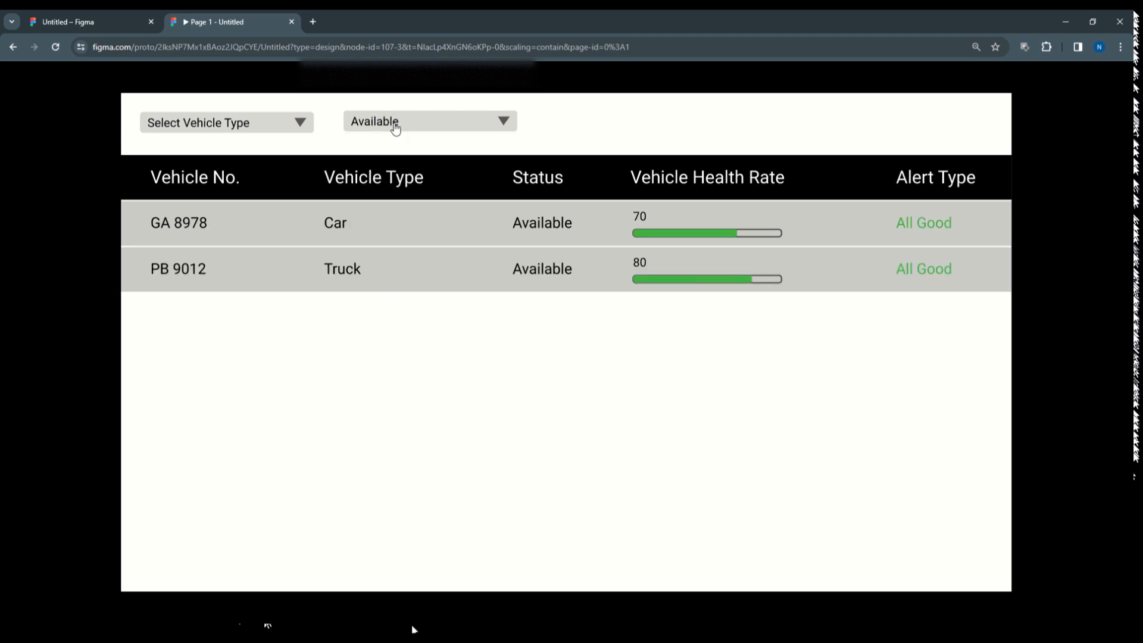
click(395, 129)
click(386, 205)
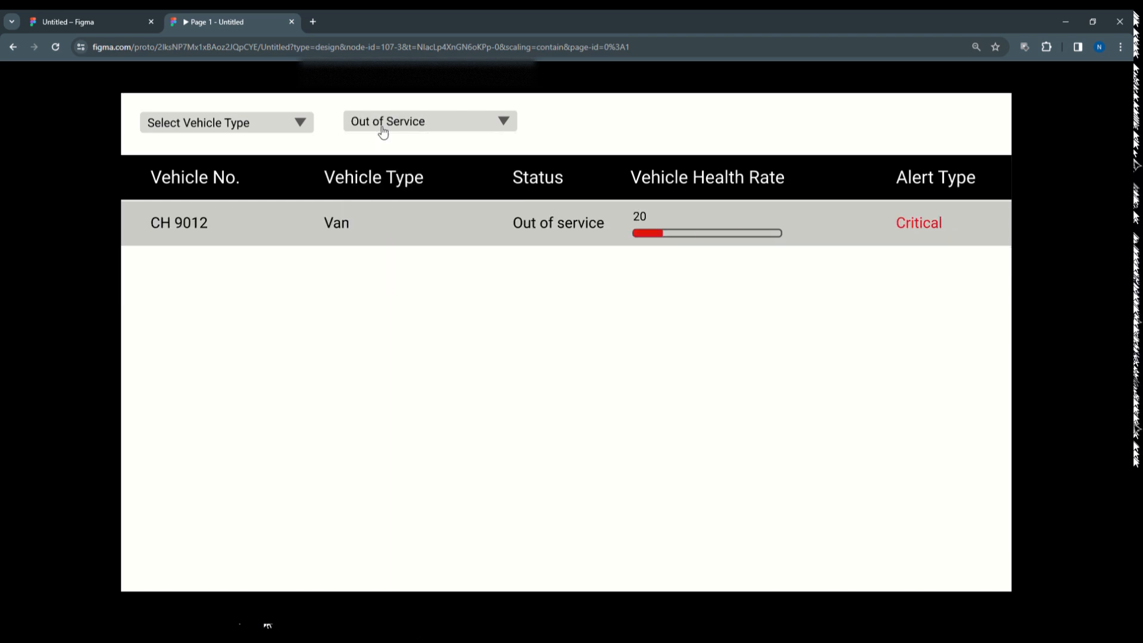
click(387, 123)
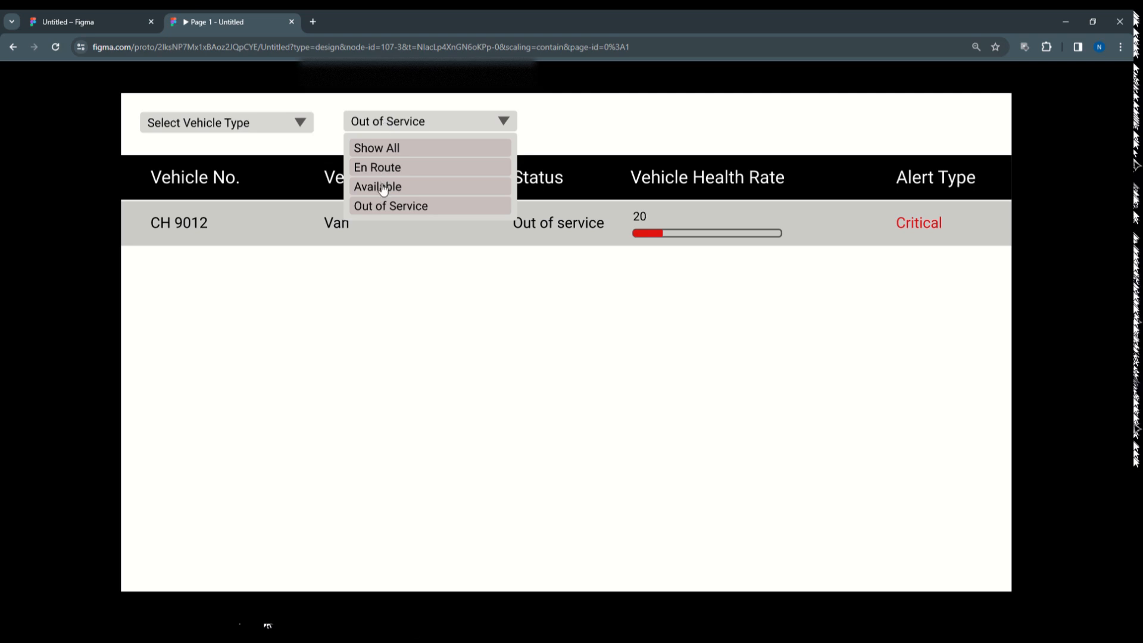
click(383, 184)
click(390, 129)
click(385, 166)
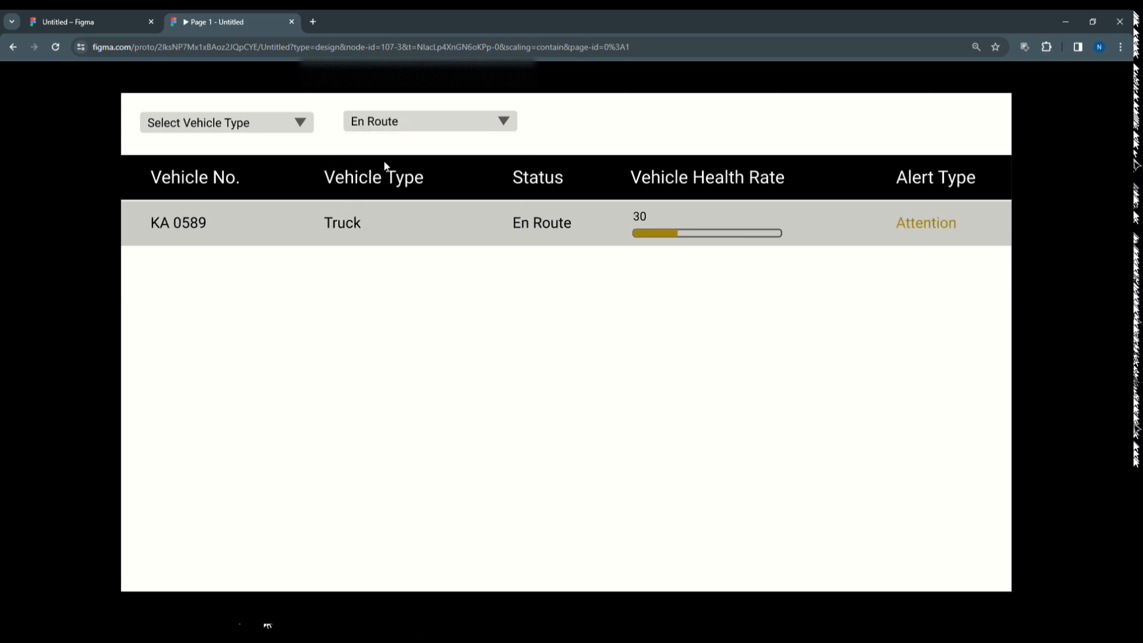
Test the vehicle type dropdown by filtering the table by Truck, Car, Van and Show All in turn.
click(241, 125)
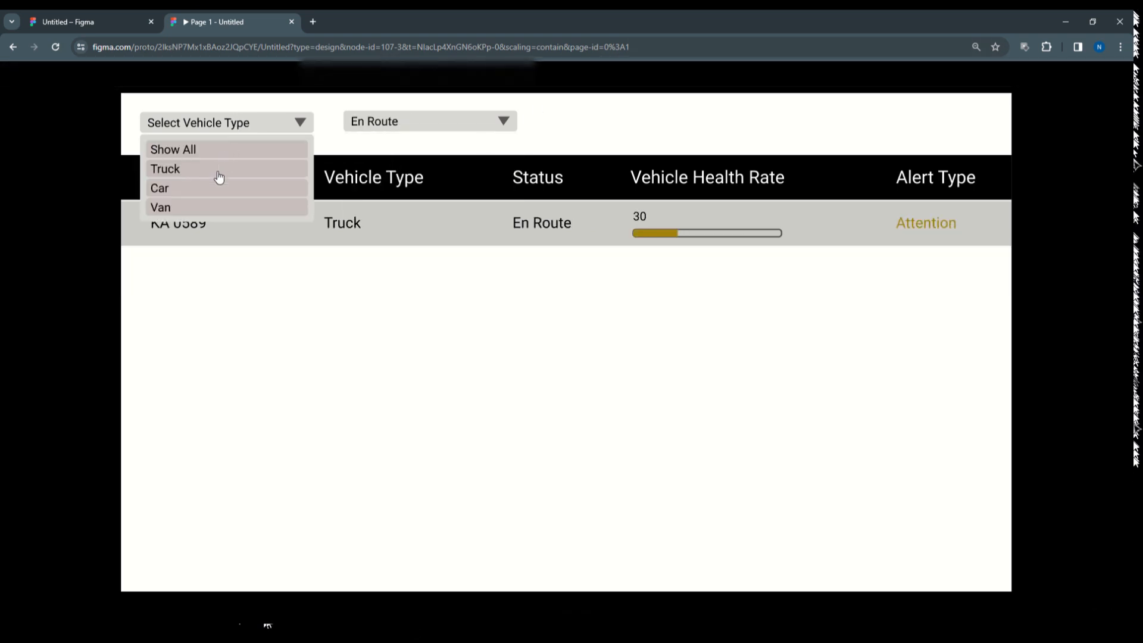
click(219, 176)
click(241, 126)
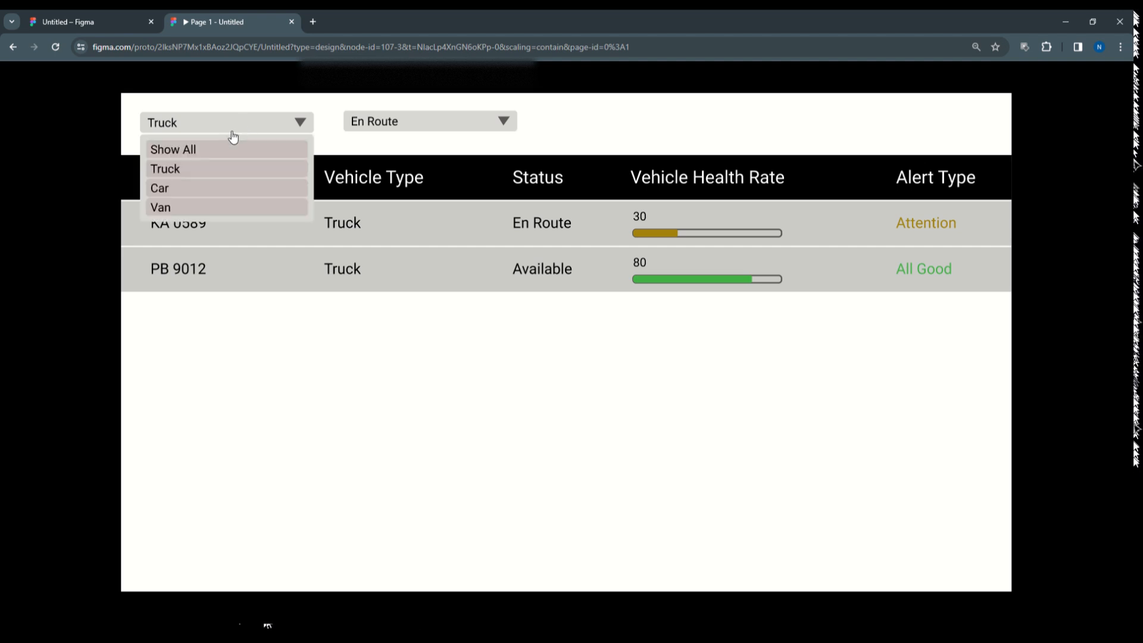
click(203, 190)
click(206, 128)
click(184, 207)
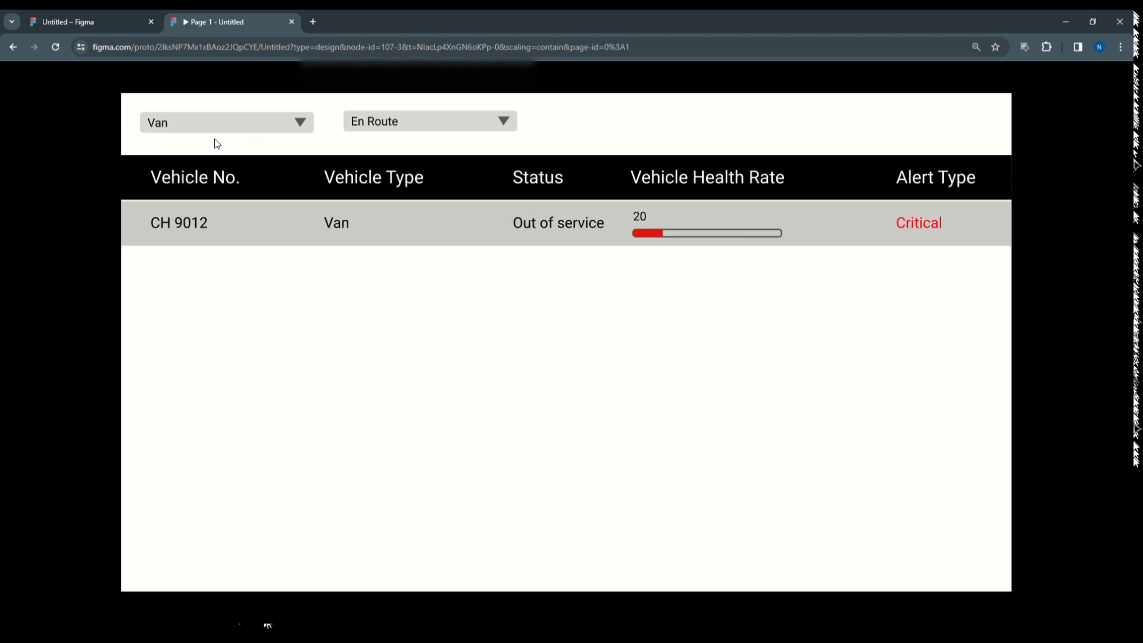
click(217, 121)
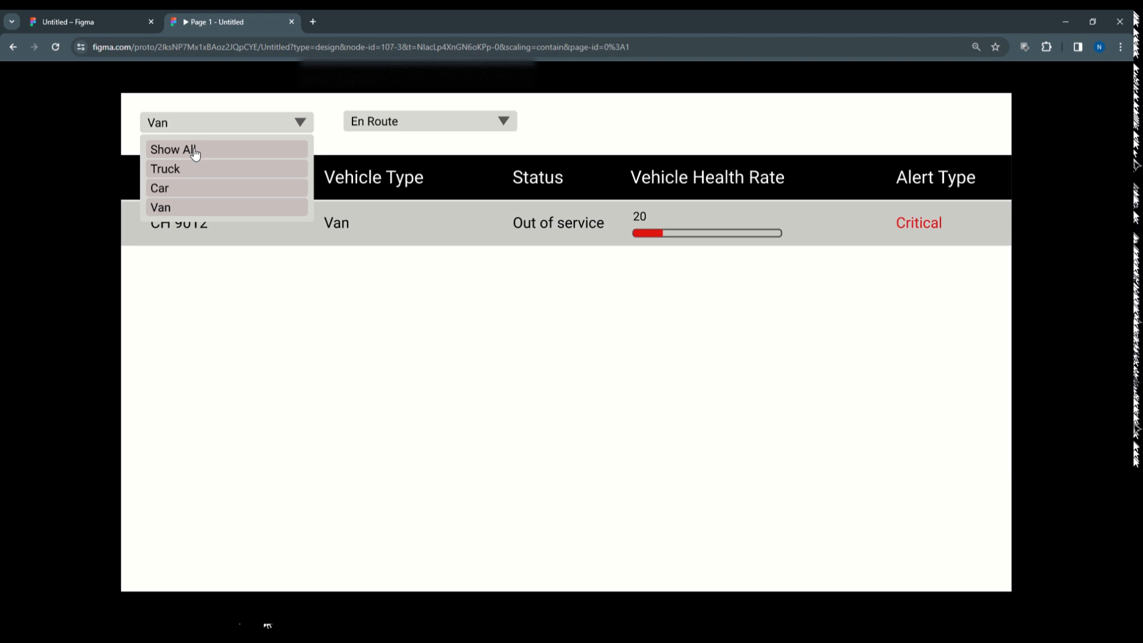
click(192, 149)
Filter the vehicle type by Truck, Car and Van once more, and open the status dropdown's option list.
click(273, 122)
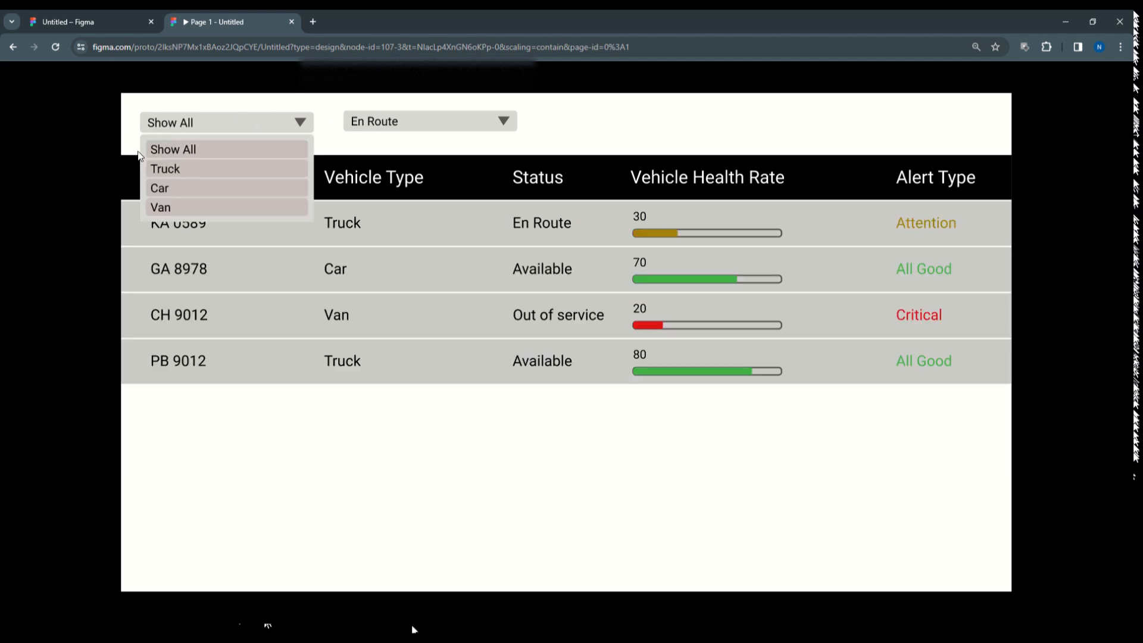
click(165, 170)
click(229, 124)
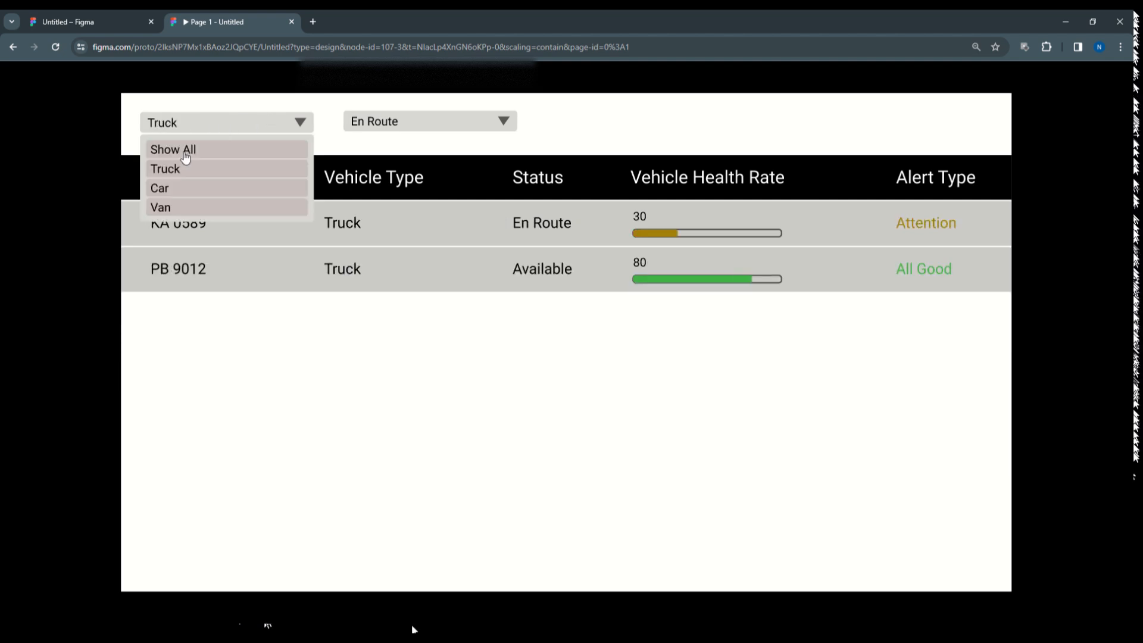
click(177, 191)
click(217, 123)
click(179, 208)
click(366, 121)
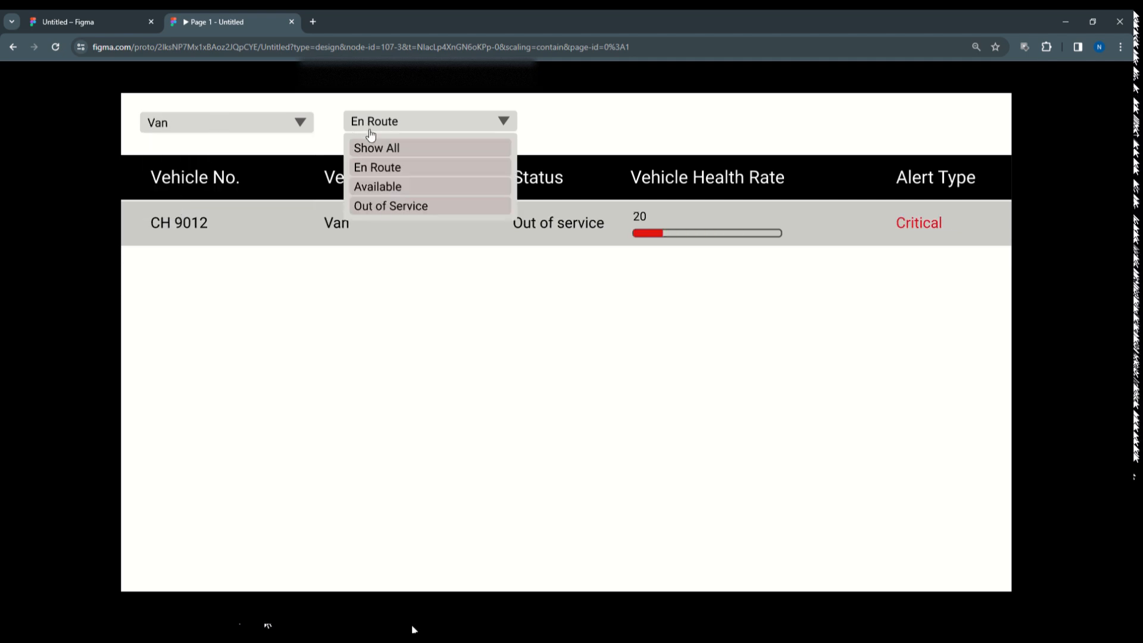
Test the status dropdown by filtering the table by En Route, Available and Out of Service in turn.
click(375, 156)
click(390, 127)
click(386, 167)
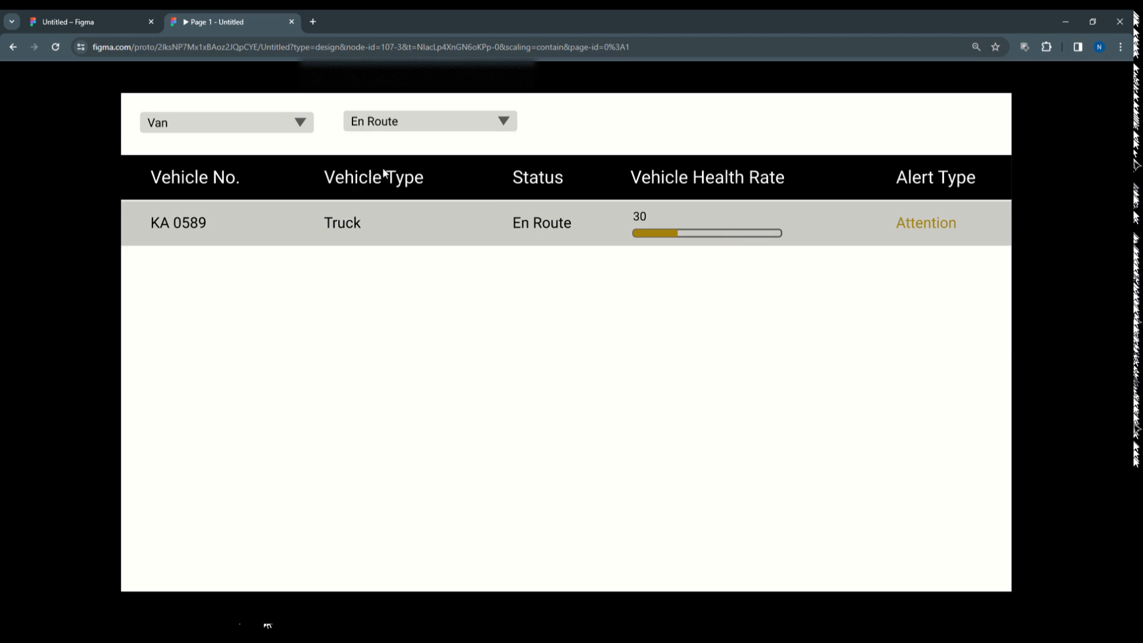
click(393, 124)
click(385, 185)
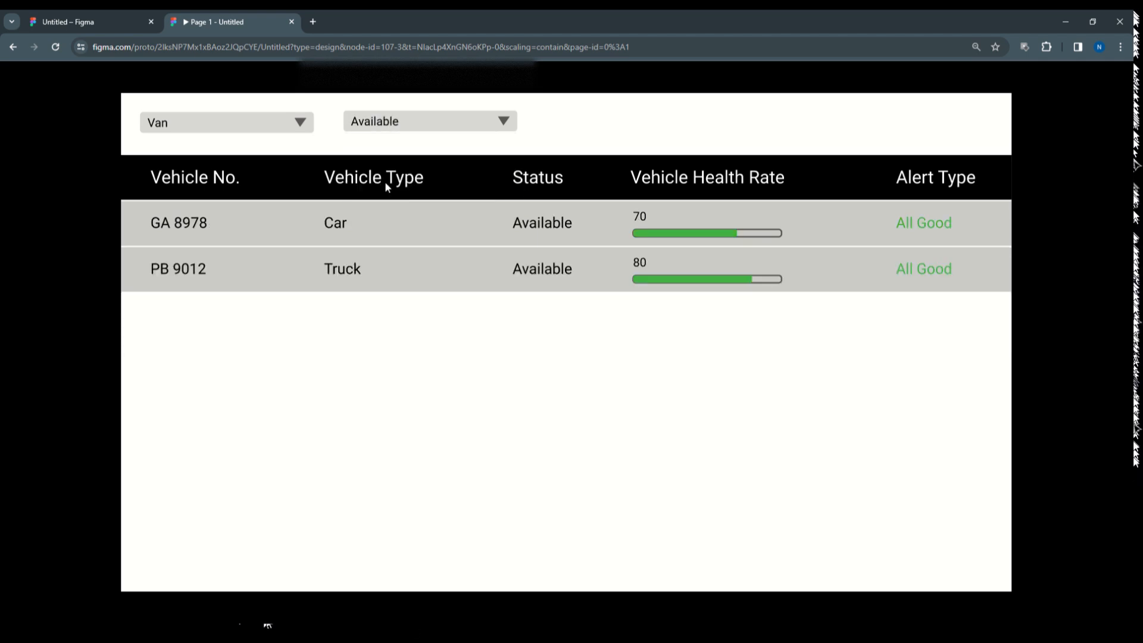
click(390, 128)
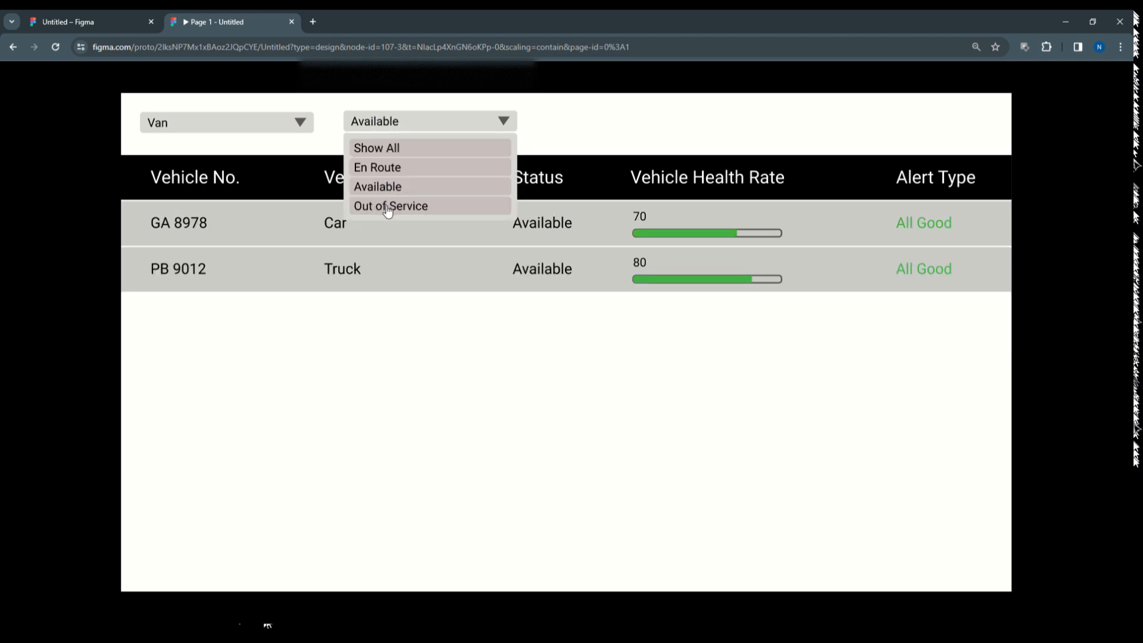
click(388, 206)
Back in the design file, duplicate the status dropdown header with its option list and place the copy beside the original at X 287.
click(50, 21)
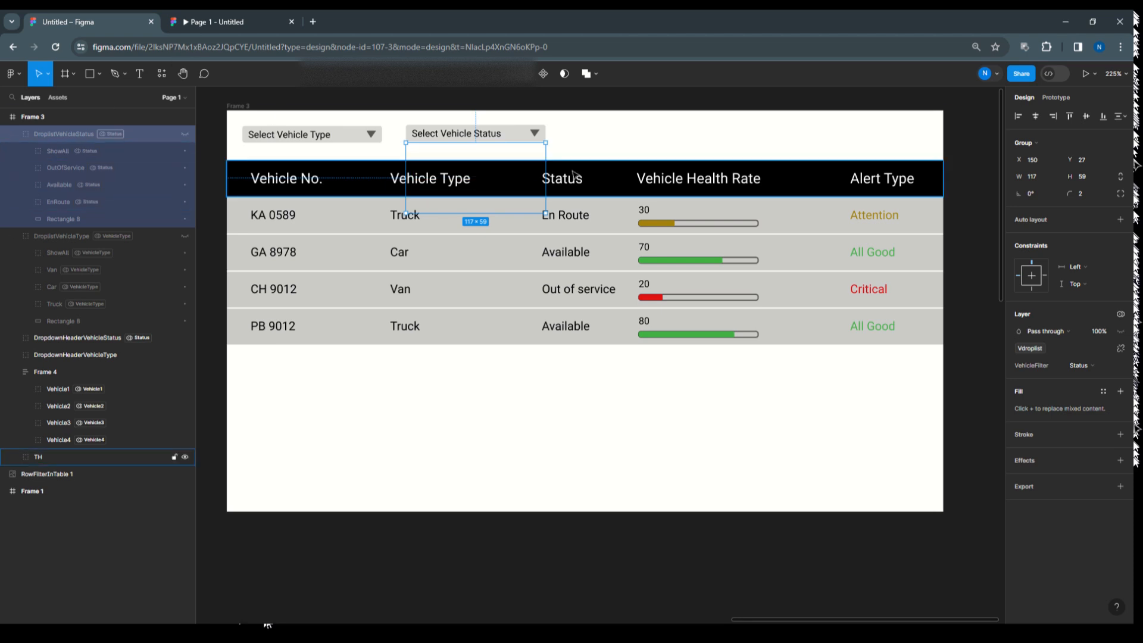
click(12, 236)
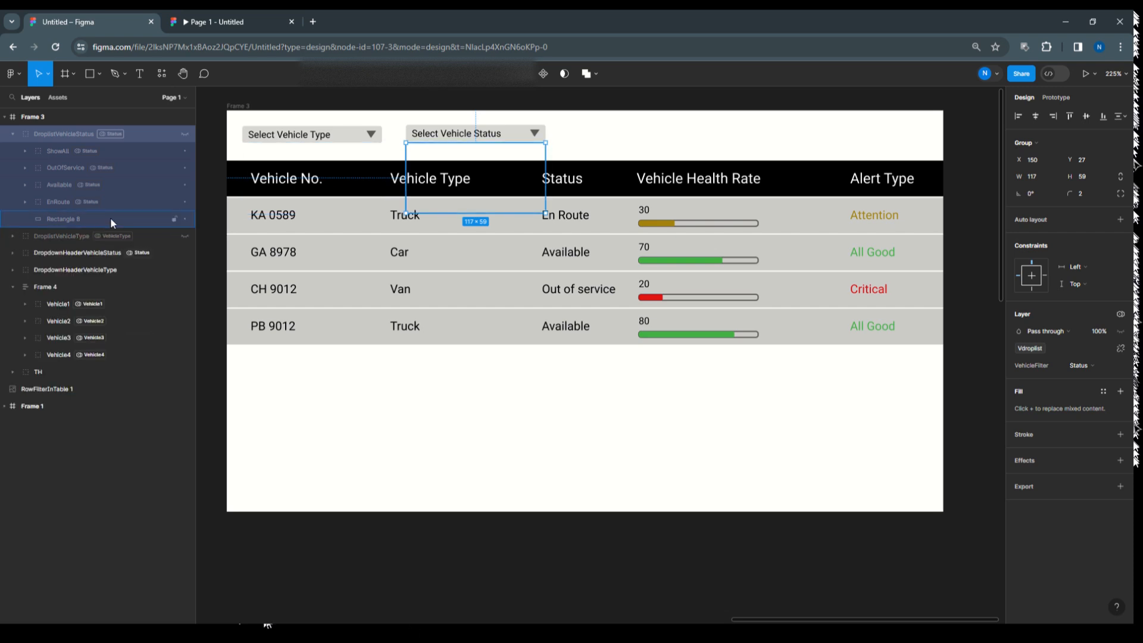
click(66, 255)
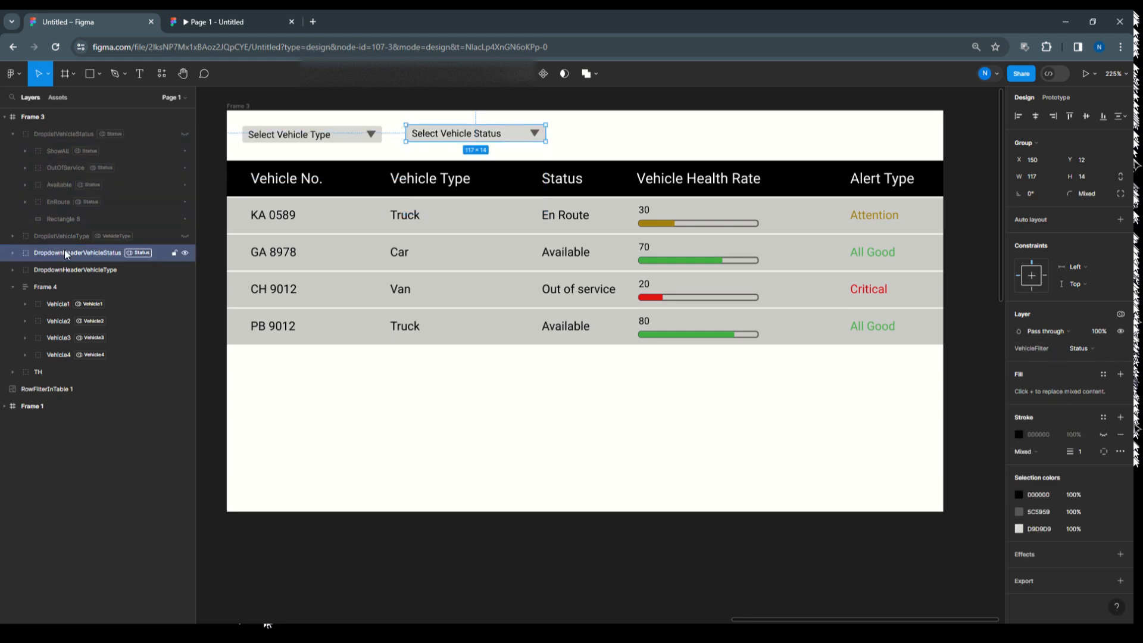
shift+click(65, 136)
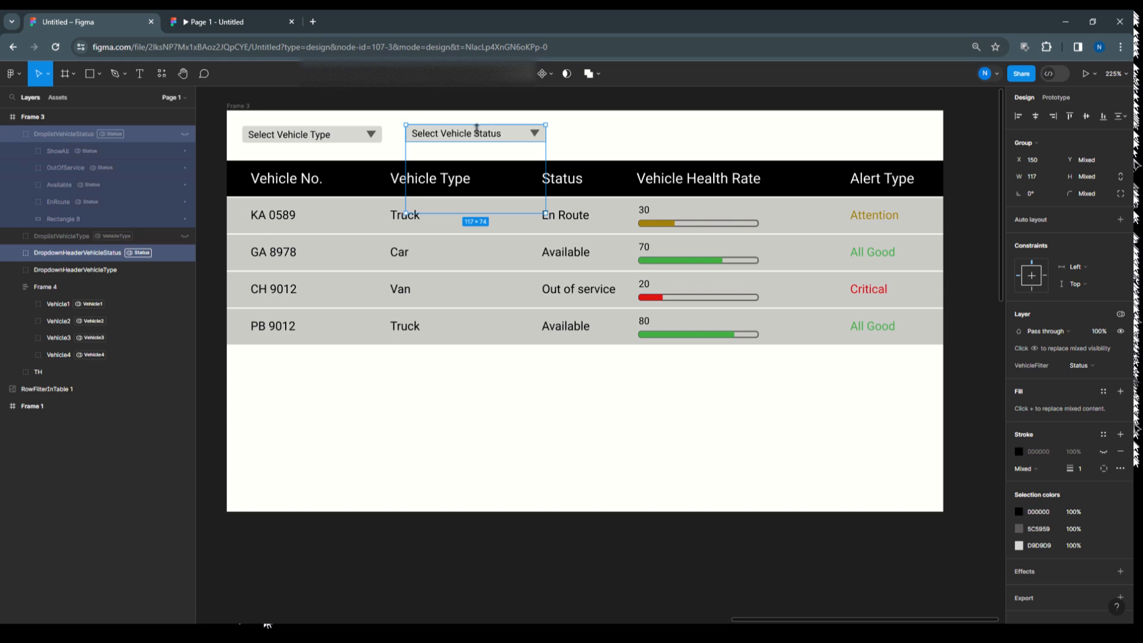
drag(479, 136, 616, 136)
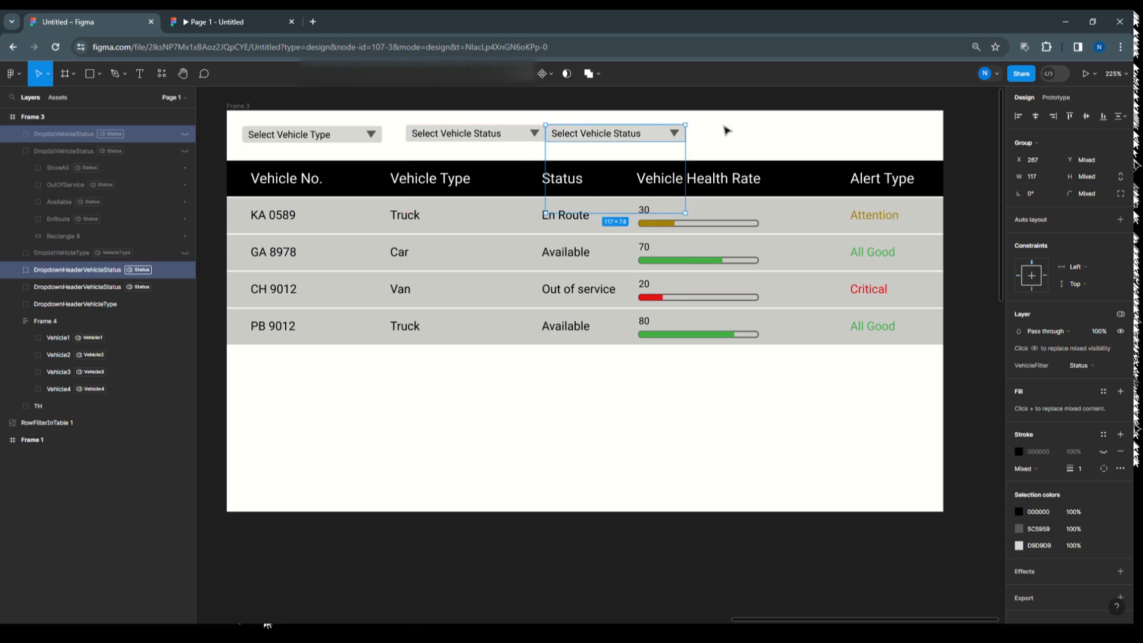
key(shift+Right)
key(shift+Right)
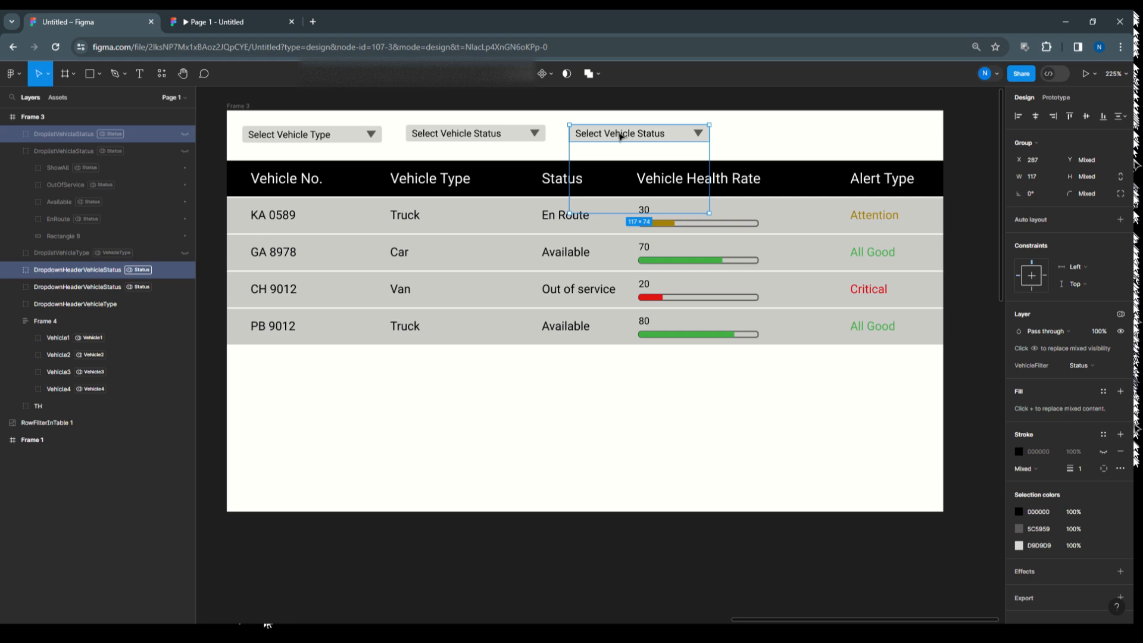
Retype the copied dropdown header's label as Select Alert Type, and trim it to Select.
click(621, 136)
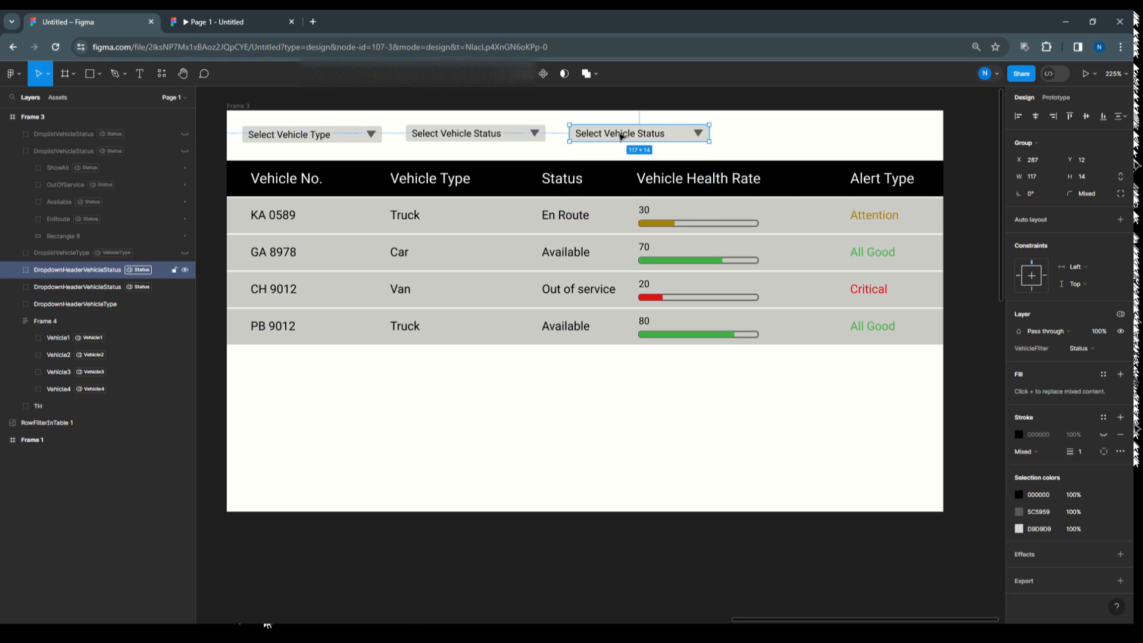
double_click(624, 136)
double_click(640, 134)
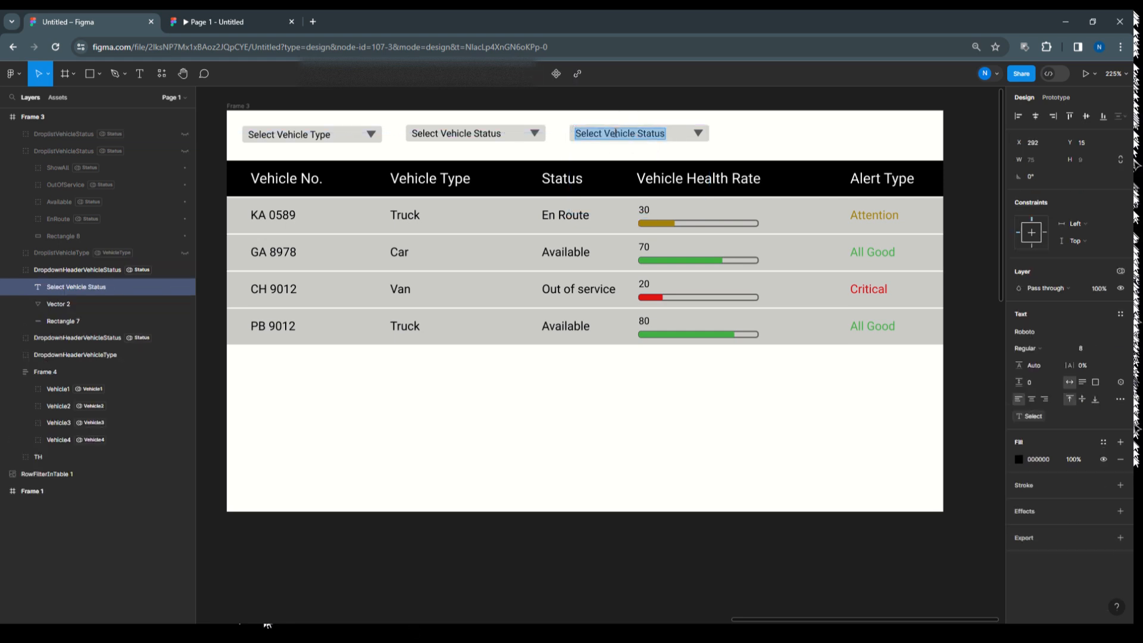
drag(605, 133, 667, 138)
text(Al)
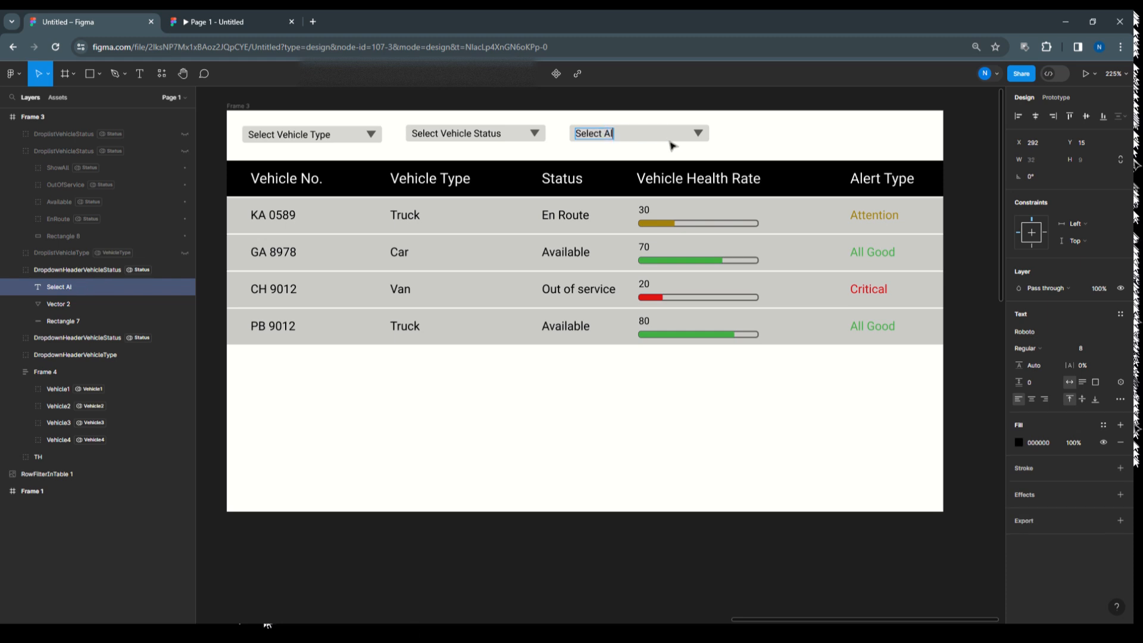
text(ert Type)
drag(604, 134, 662, 134)
key(BackSpace)
key(Escape)
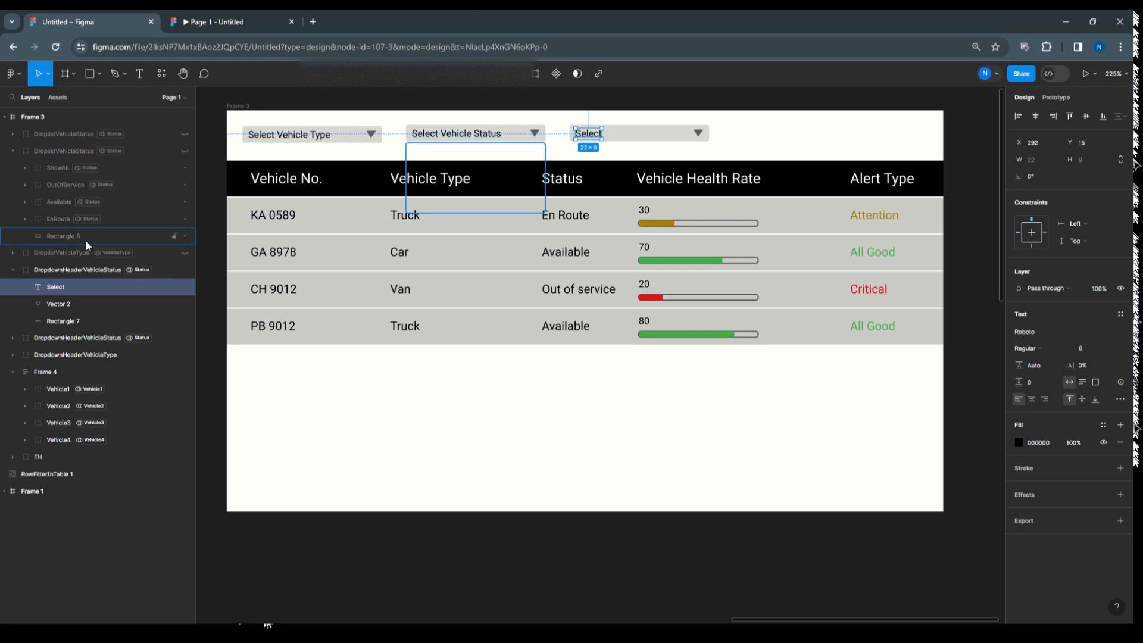
Set the copied dropdown header's VehicleFilter variable mode to Alert Type.
click(13, 270)
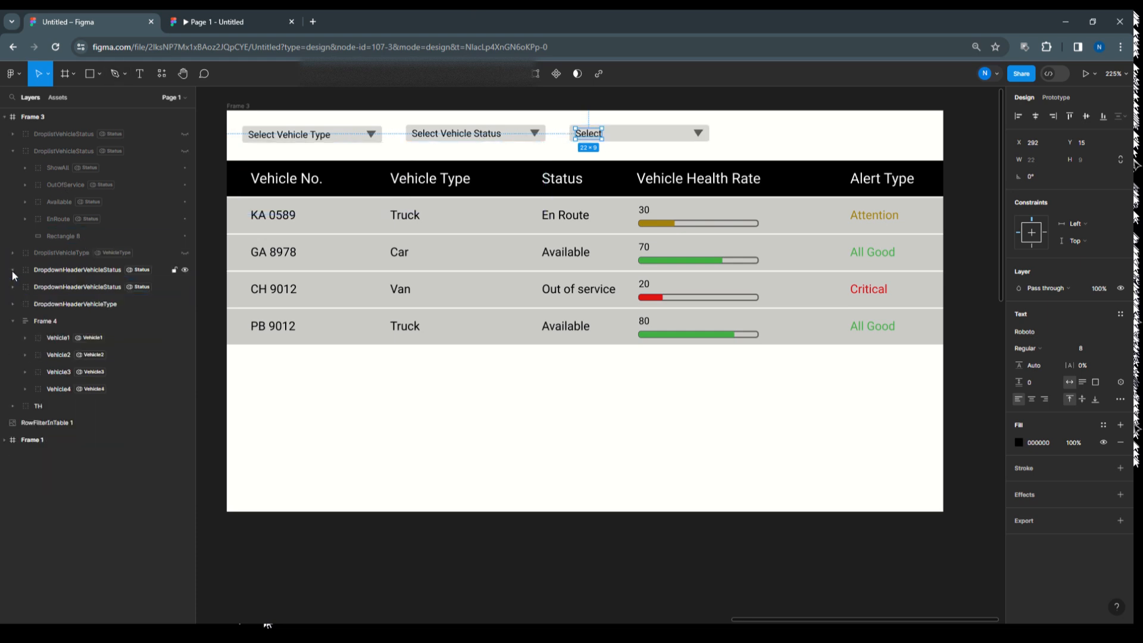
click(58, 268)
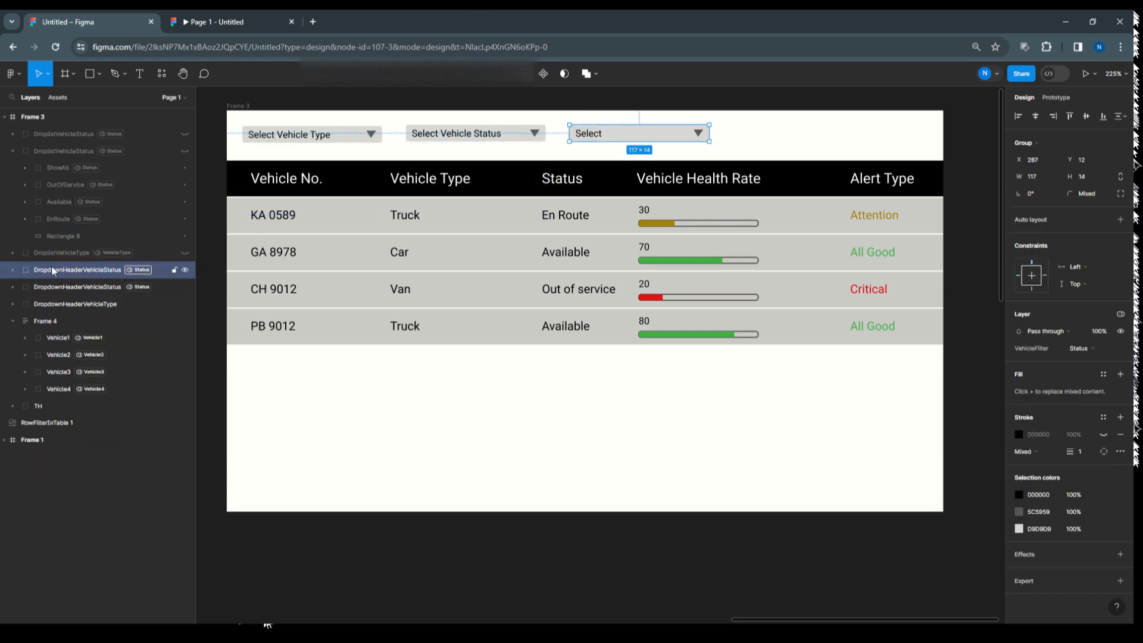
click(1120, 314)
mouse_move(1087, 346)
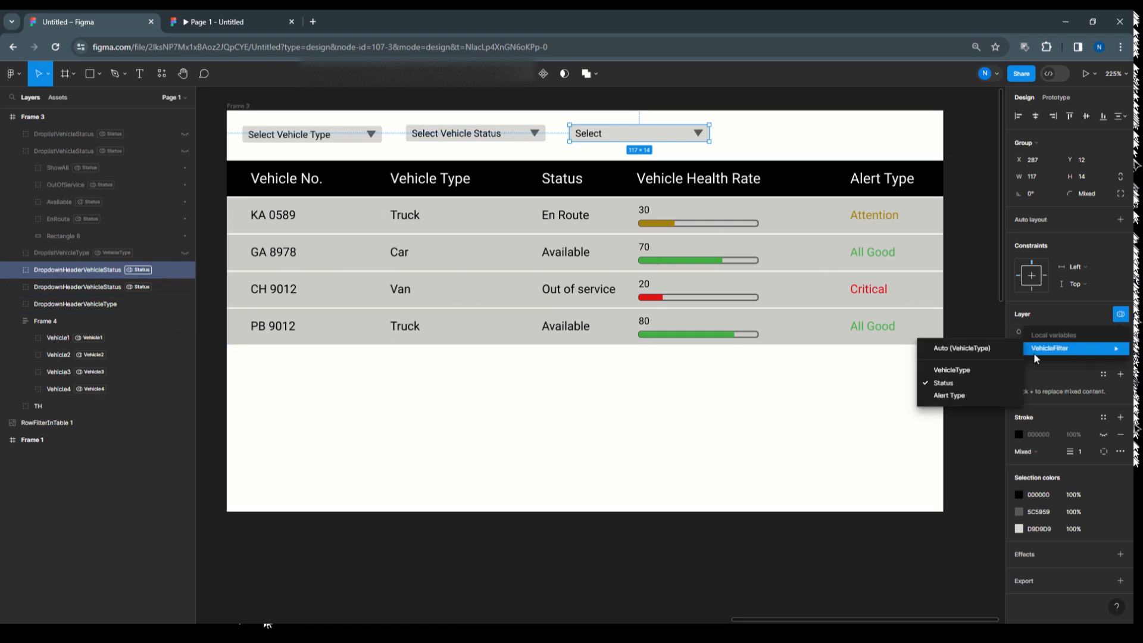
click(988, 394)
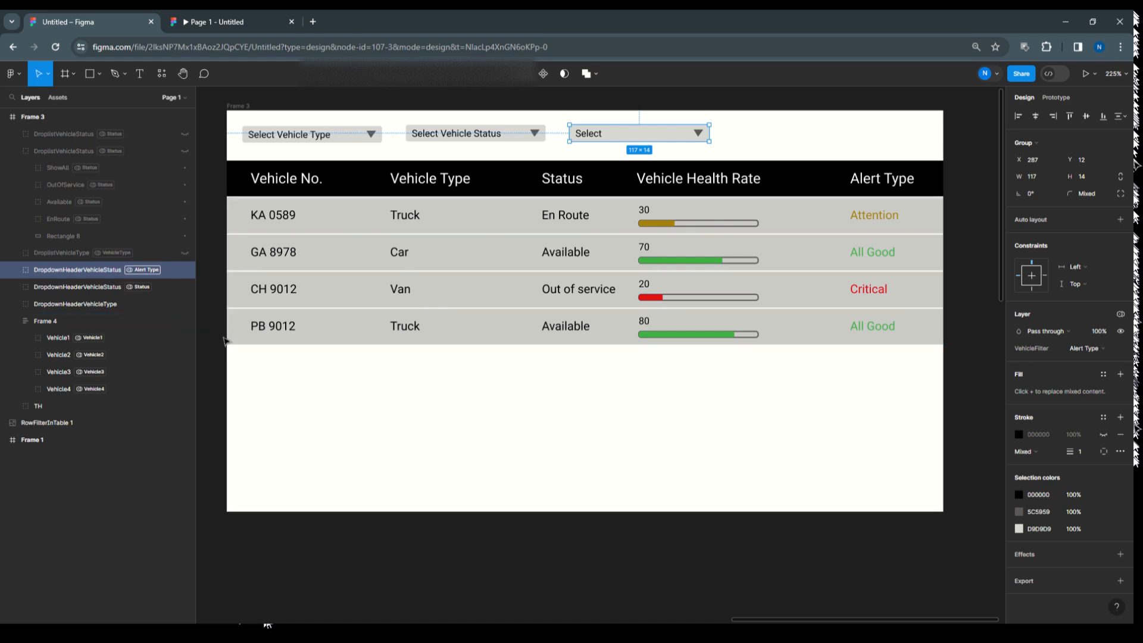
Bind the copied header's label text to the Select variable of the VehicleFilter collection.
click(12, 270)
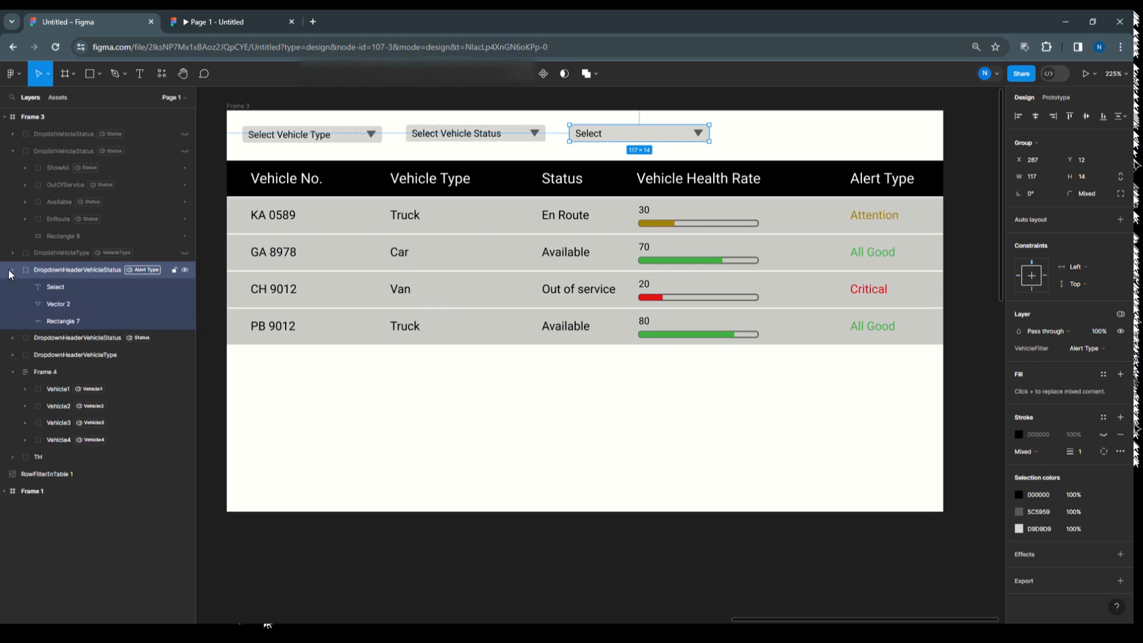
click(51, 288)
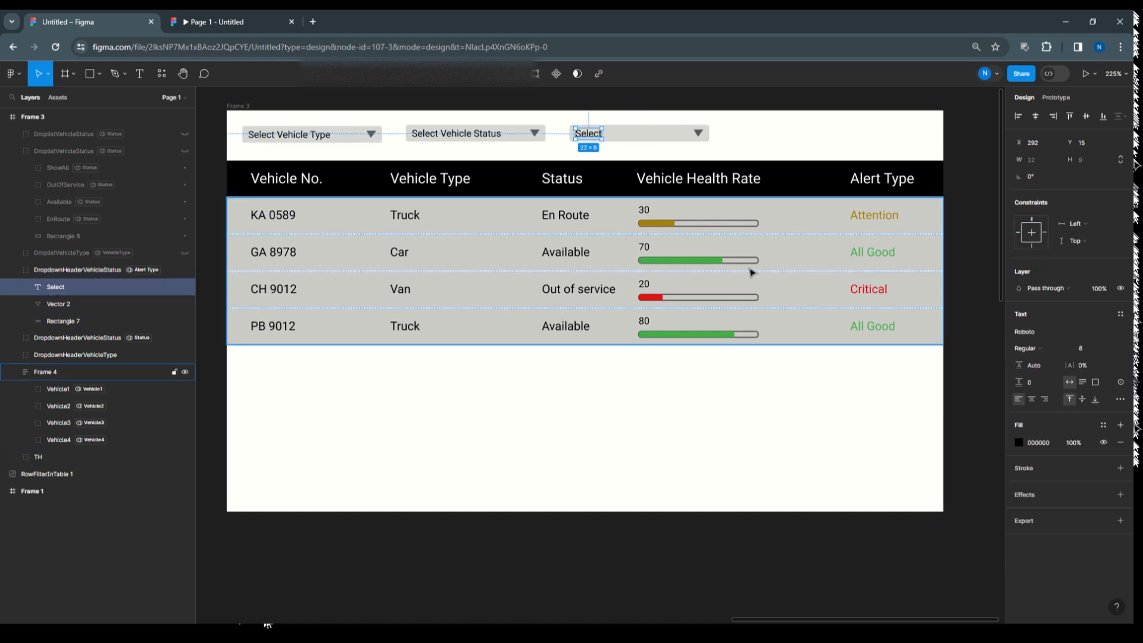
click(1119, 383)
scroll(1060, 503, down, 5)
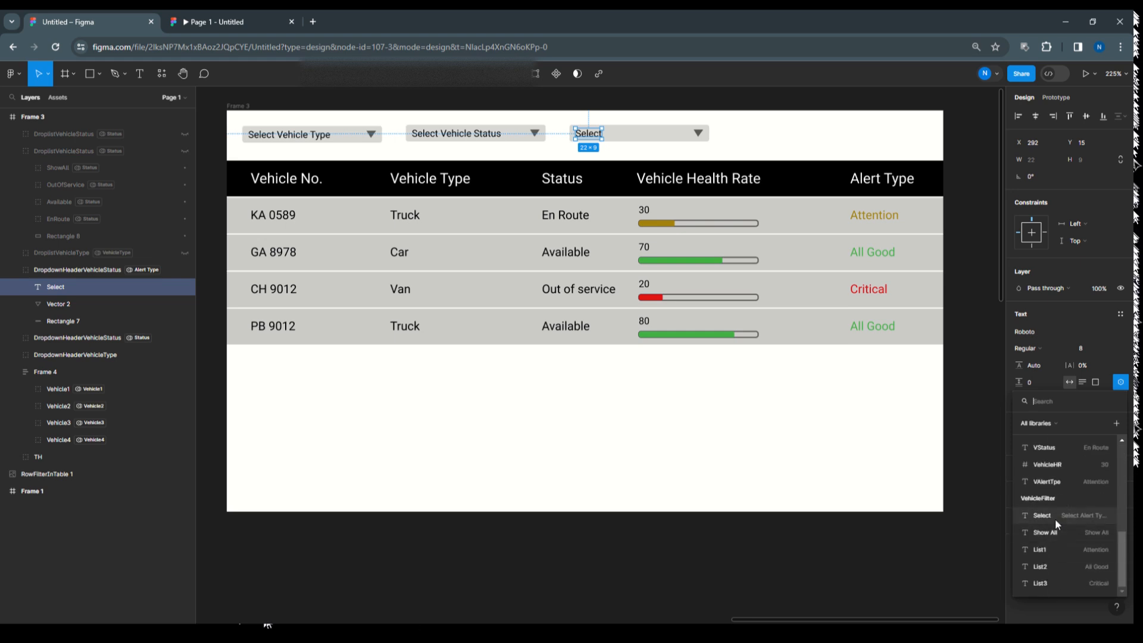
click(1056, 521)
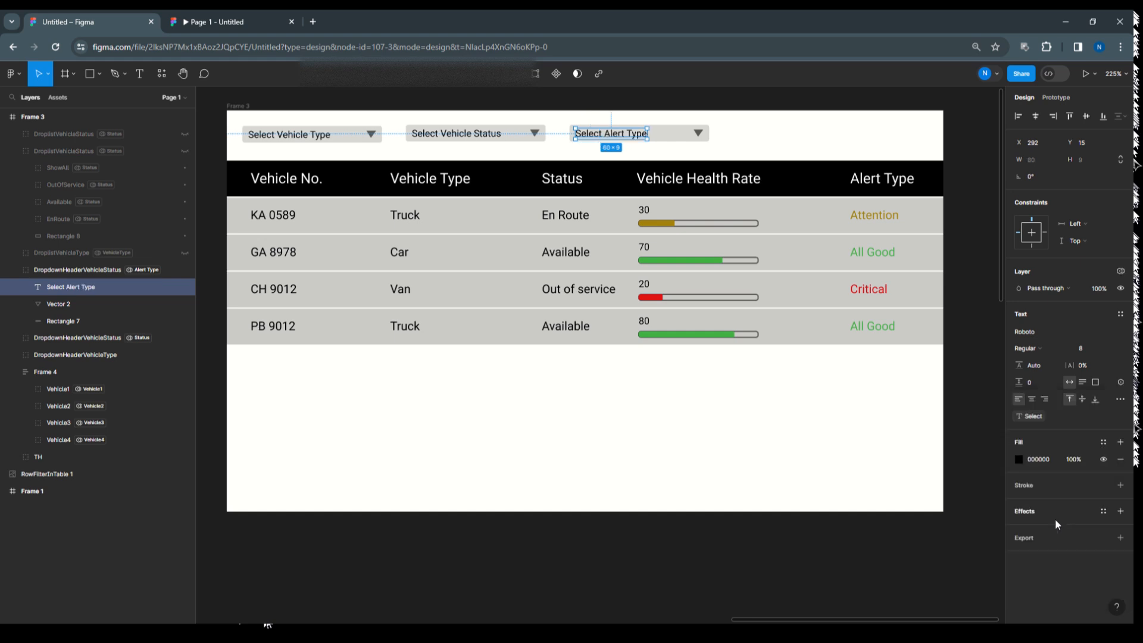
Rename the copied dropdown header group as DropdownHeaderAlert Type.
click(11, 270)
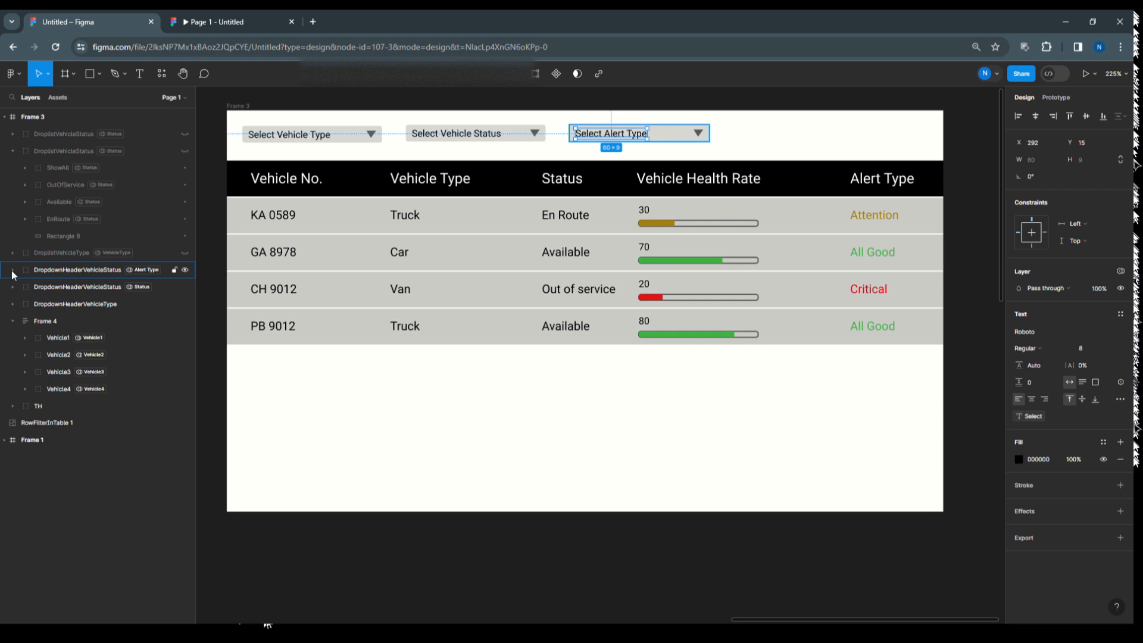
click(103, 274)
double_click(118, 273)
click(121, 271)
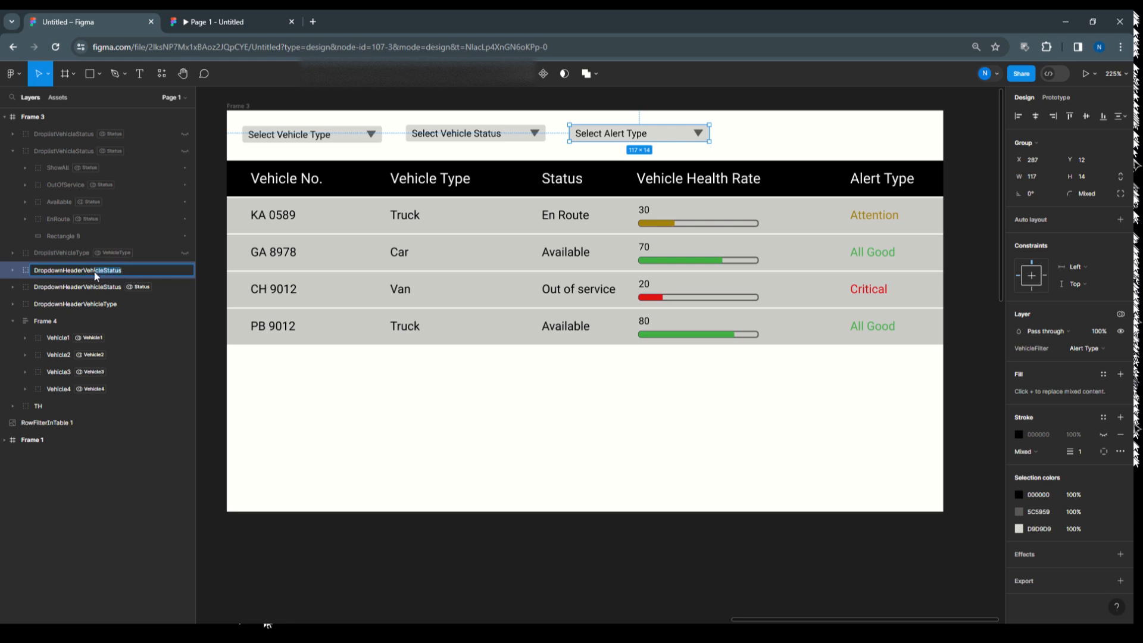
drag(92, 272, 85, 273)
text(Al)
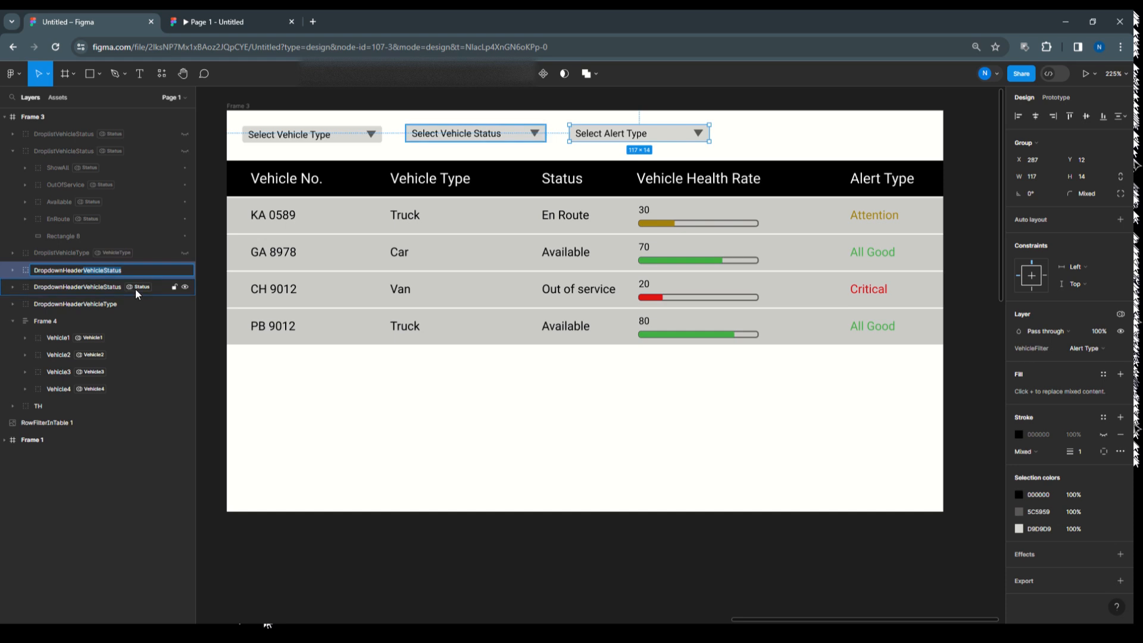
text(ert)
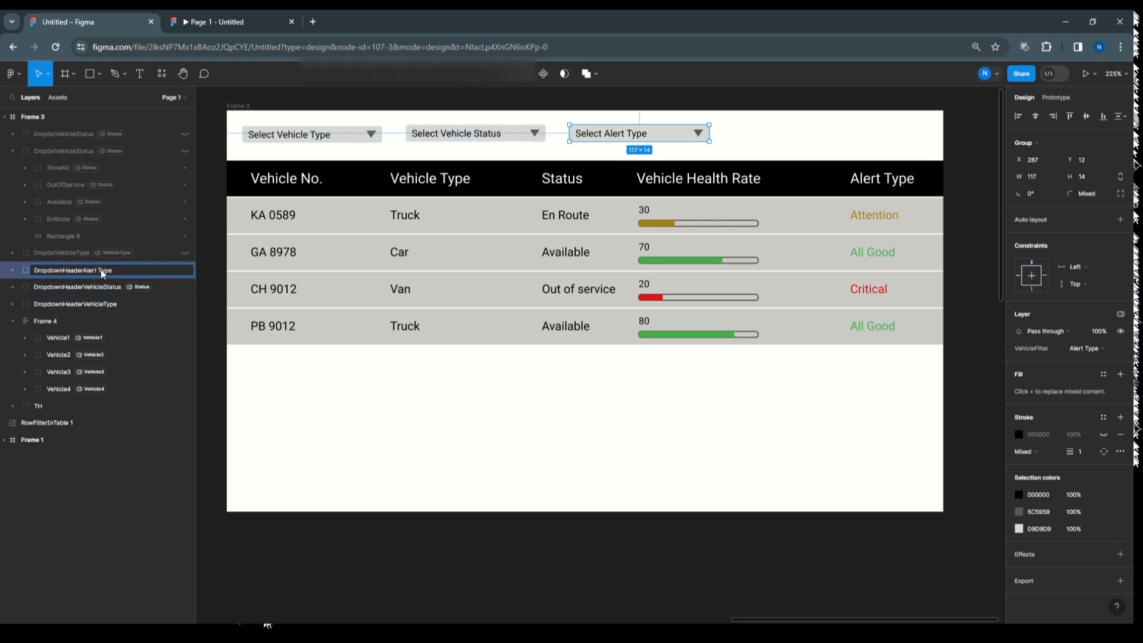
text( Type)
Rename the copied option list group as DroplistVehicleAlertType.
click(63, 136)
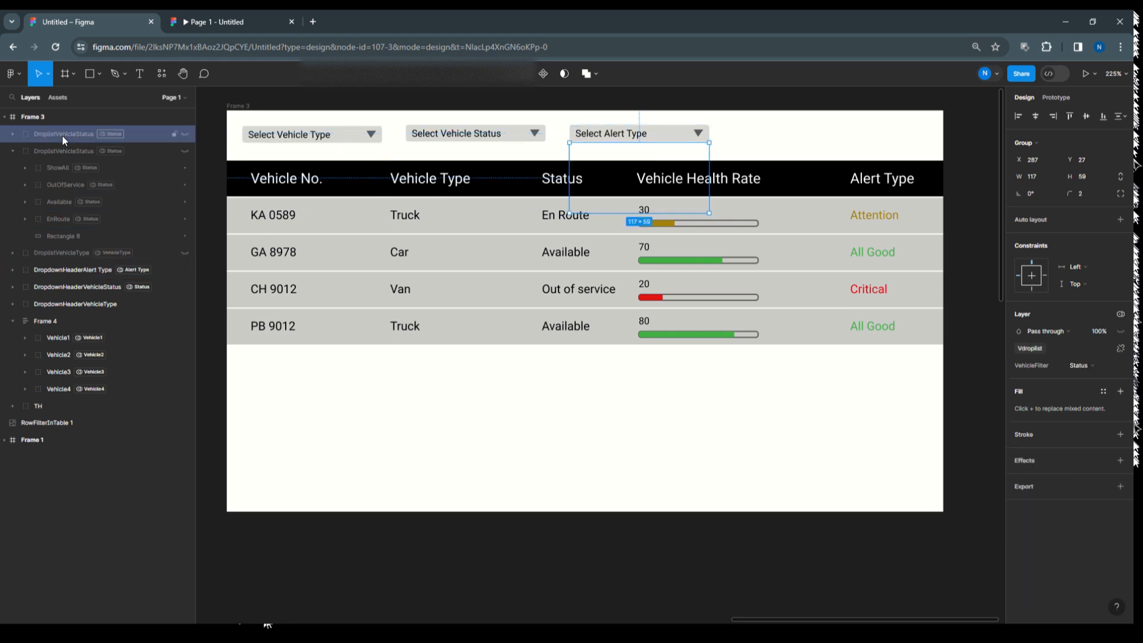
double_click(64, 135)
click(96, 135)
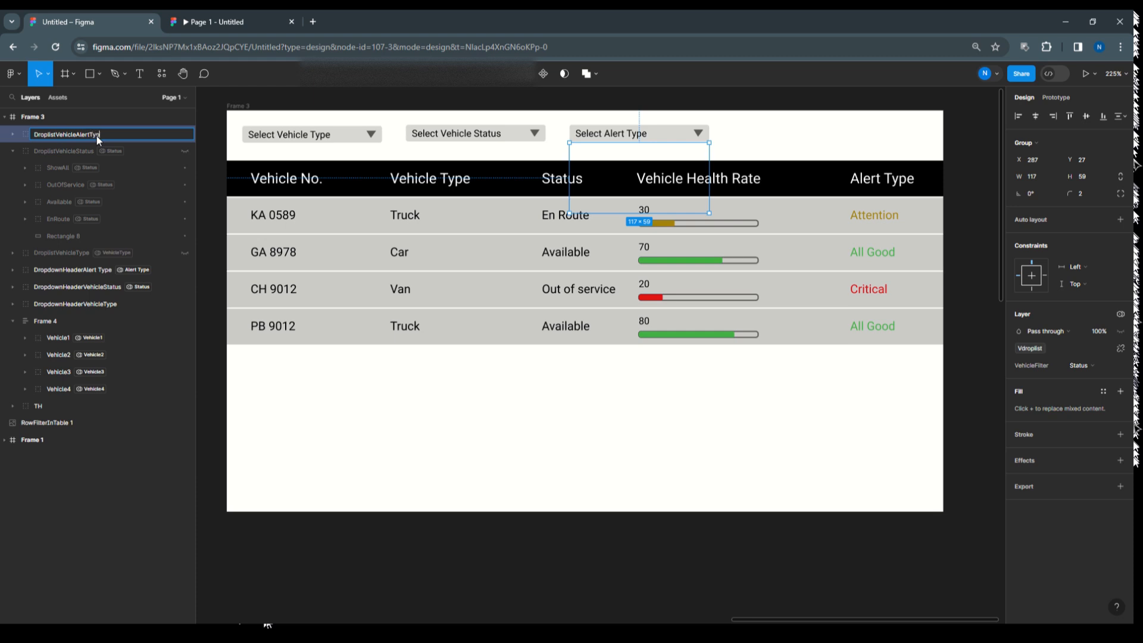
click(12, 135)
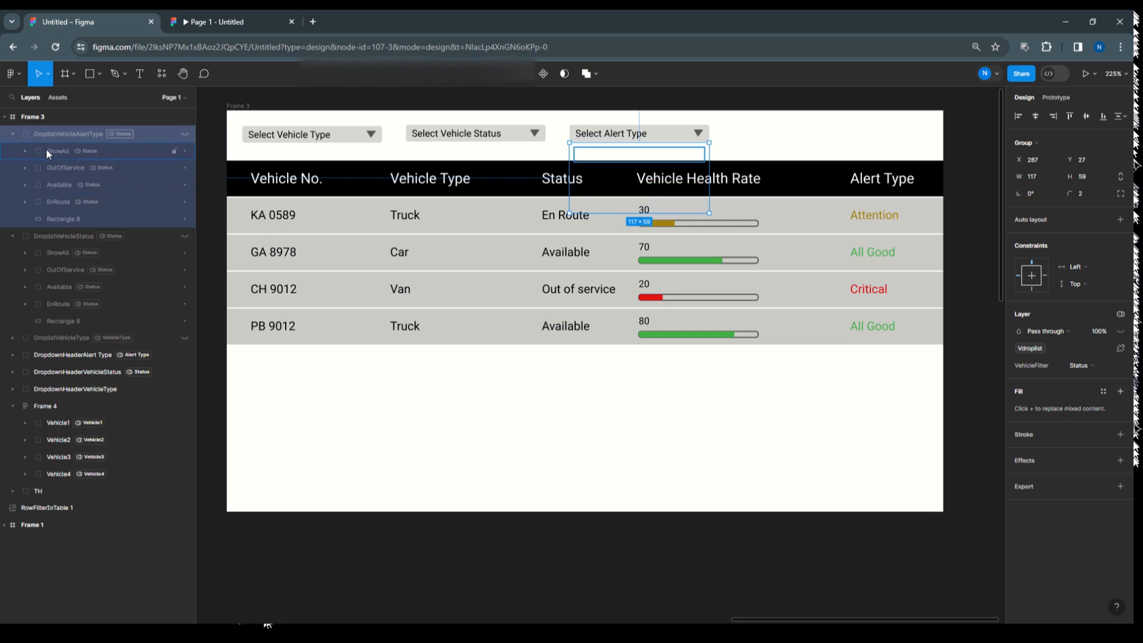
click(14, 134)
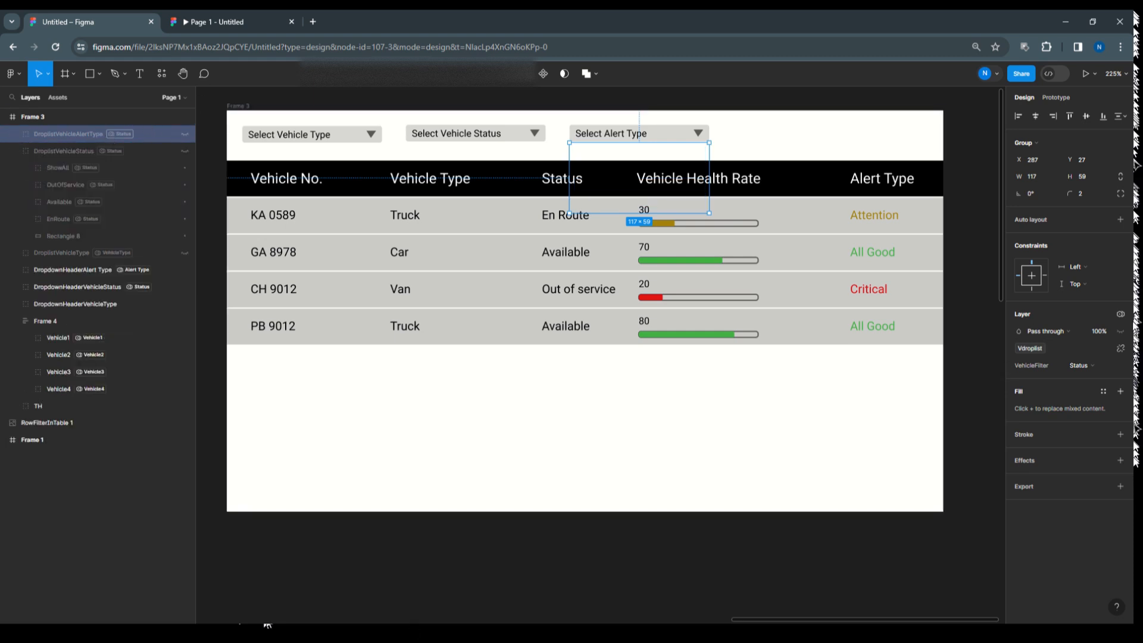
Set the VehicleFilter variable mode of the DroplistVehicleAlertType group to Alert Type.
click(1120, 313)
mouse_move(1066, 348)
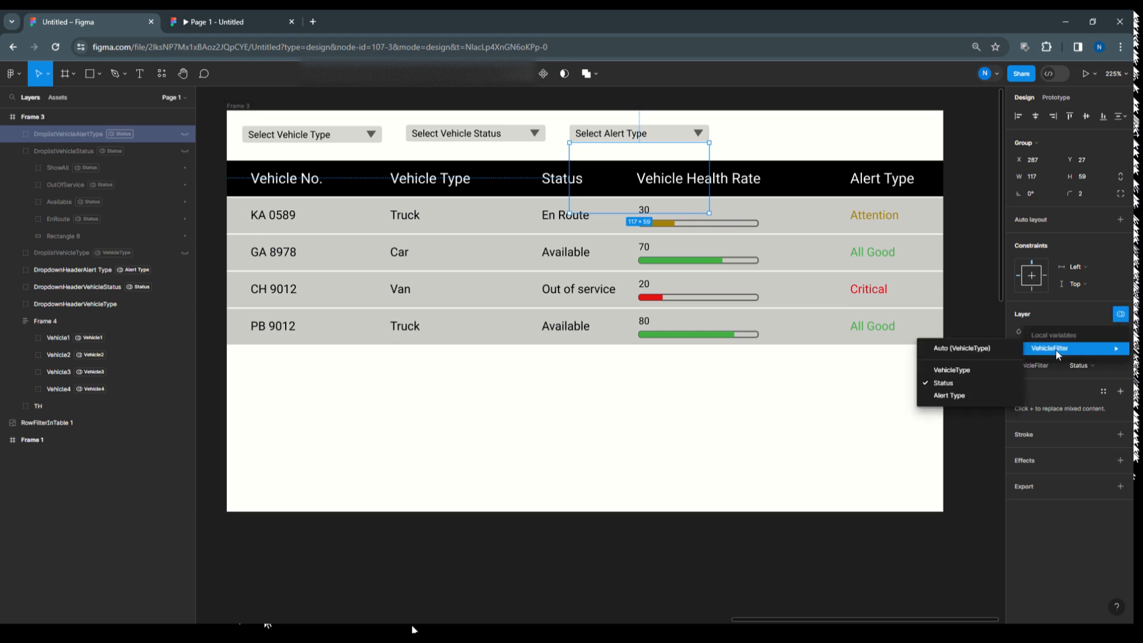
click(978, 396)
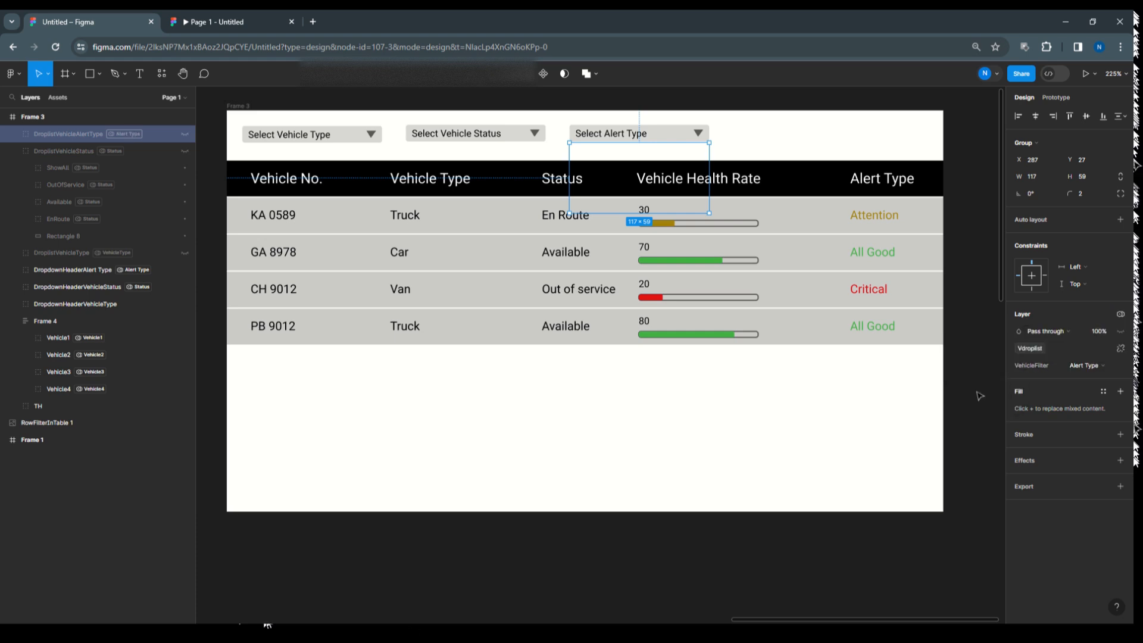
Set the VehicleFilter variable mode of the ShowAll, OutOfService, Available and EnRoute groups inside DroplistVehicleAlertType to Alert Type.
click(13, 134)
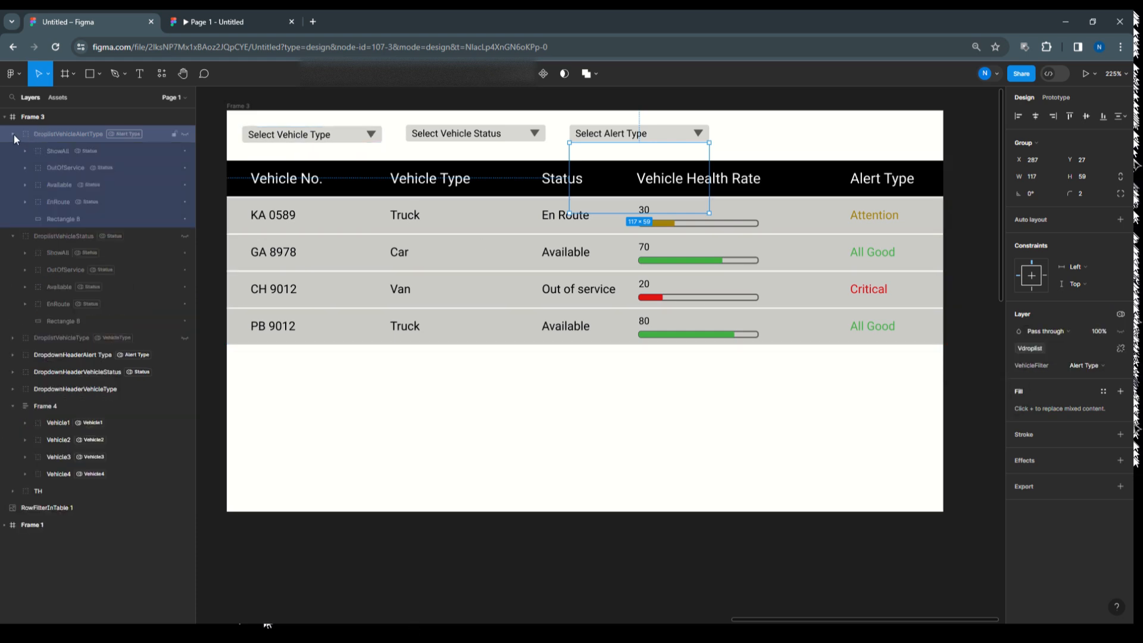
click(59, 150)
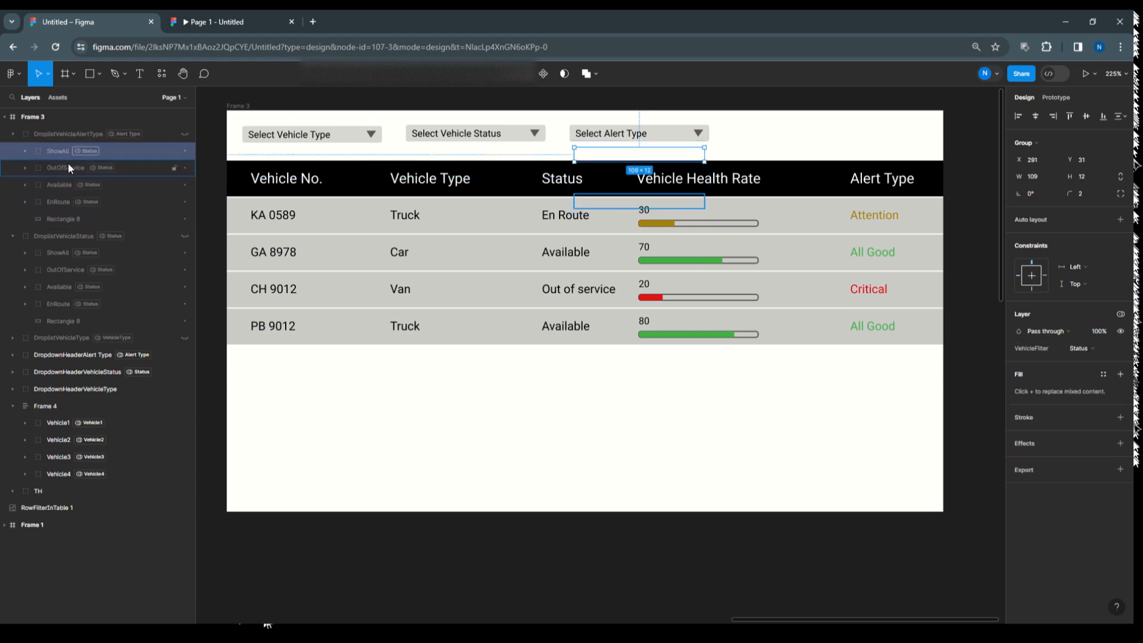
shift+click(67, 167)
shift+click(65, 185)
shift+click(59, 201)
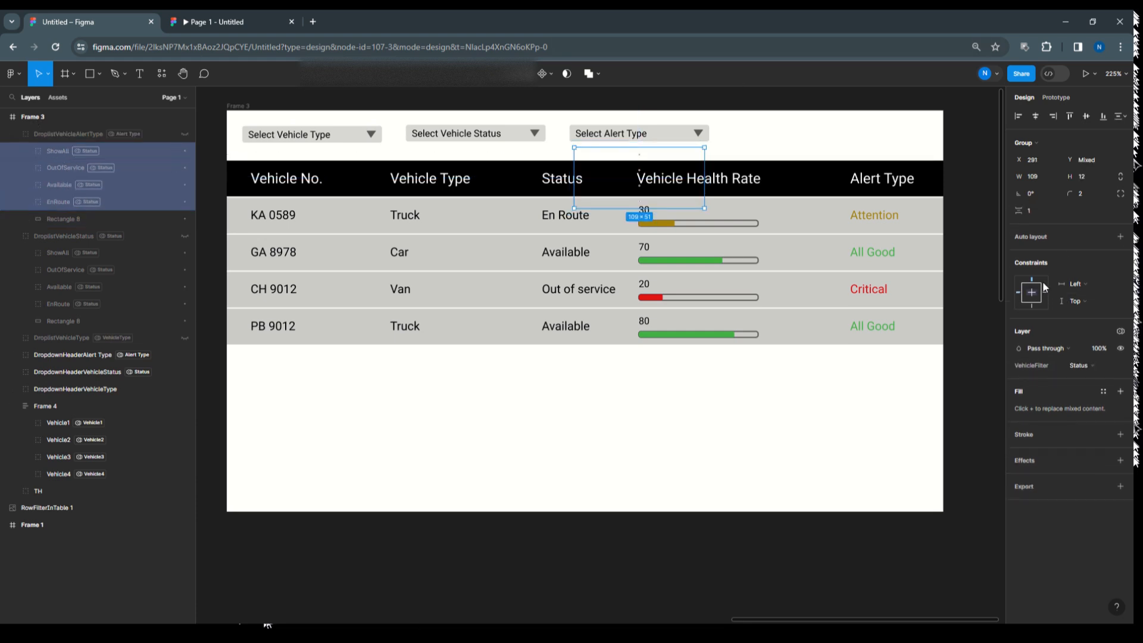
click(1080, 365)
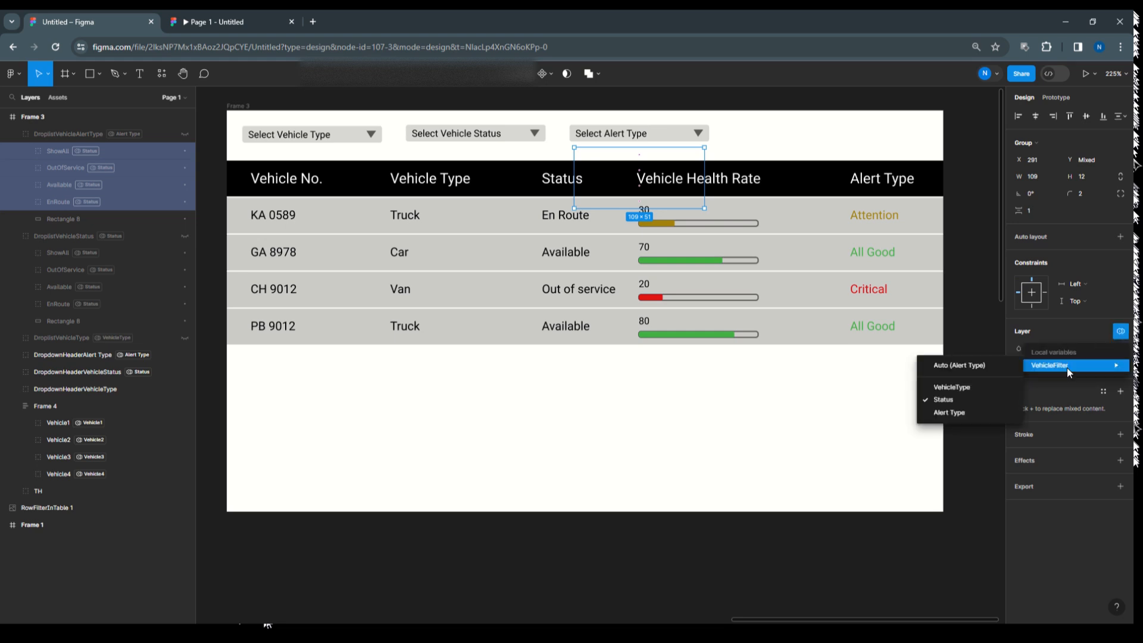
click(981, 414)
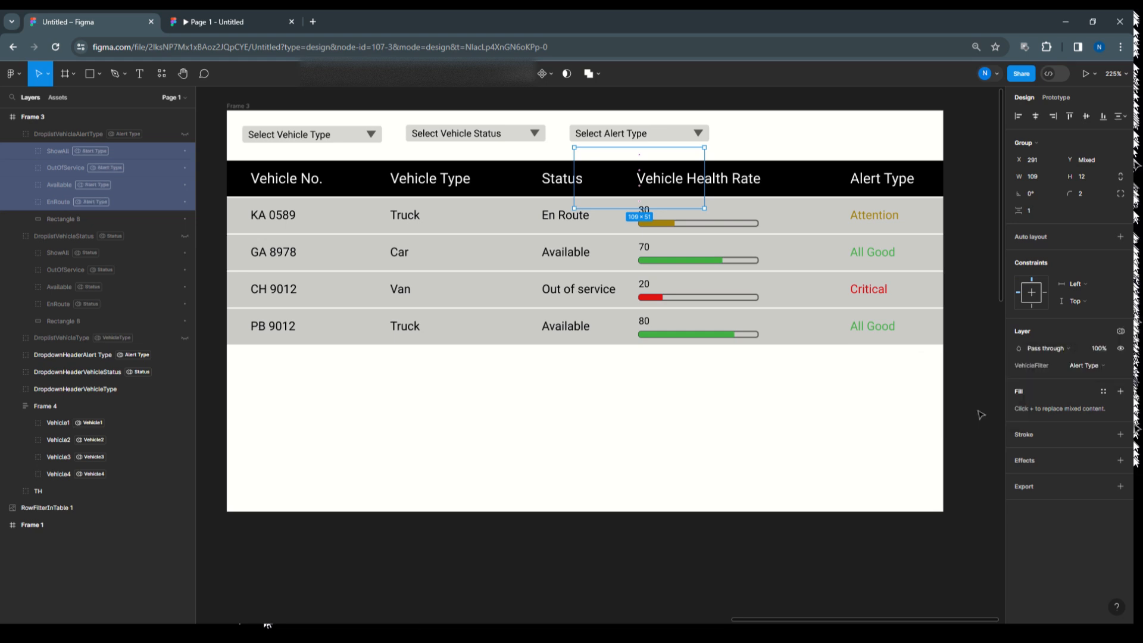
Set the VehicleFilter variable mode of the four option text layers inside DroplistVehicleAlertType to Alert Type.
click(24, 151)
click(69, 168)
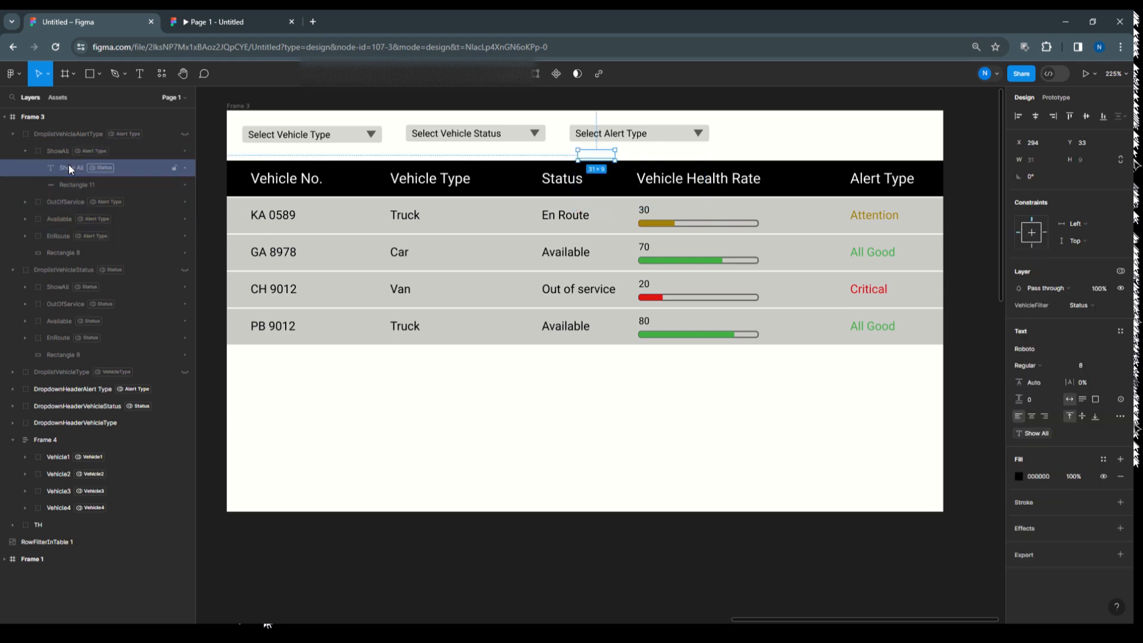
click(25, 202)
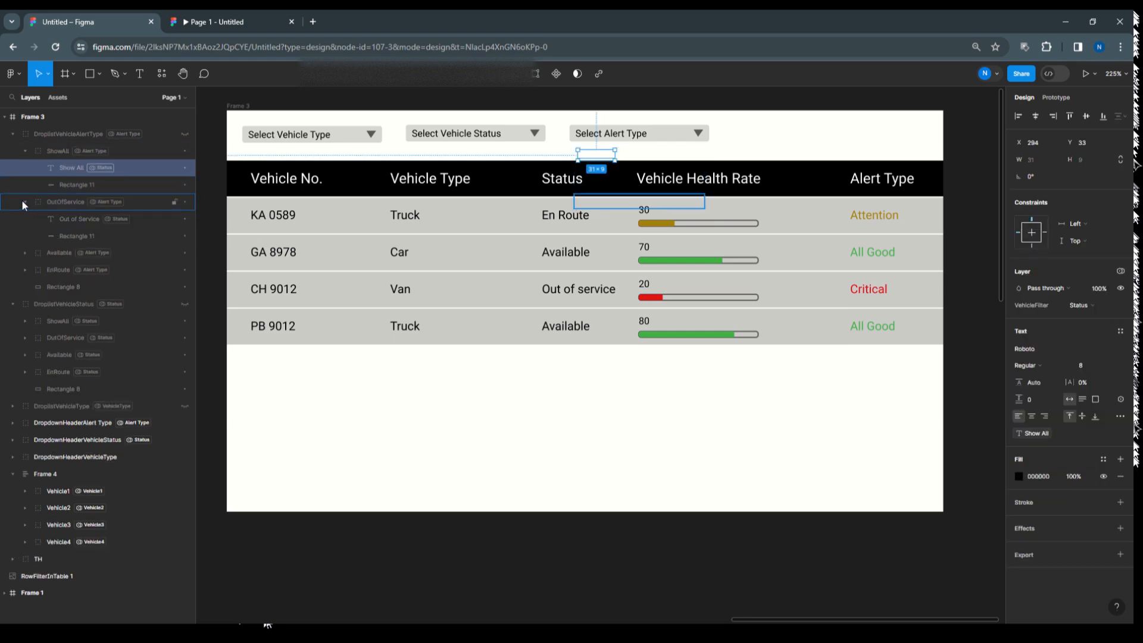
click(23, 252)
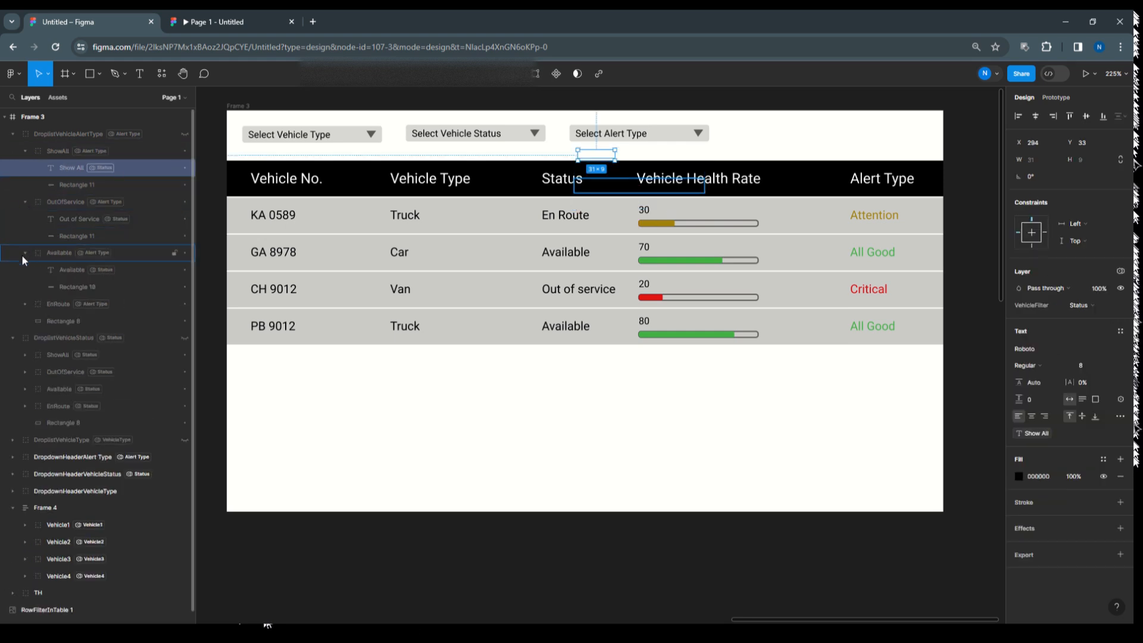
click(25, 304)
click(131, 321)
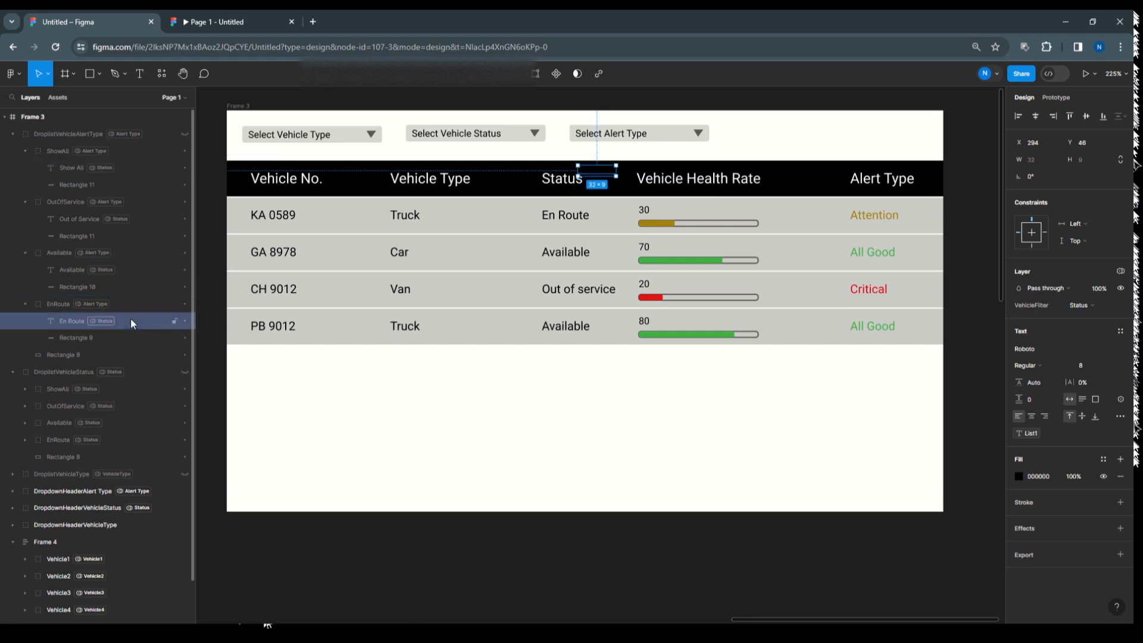
shift+click(124, 270)
shift+click(136, 218)
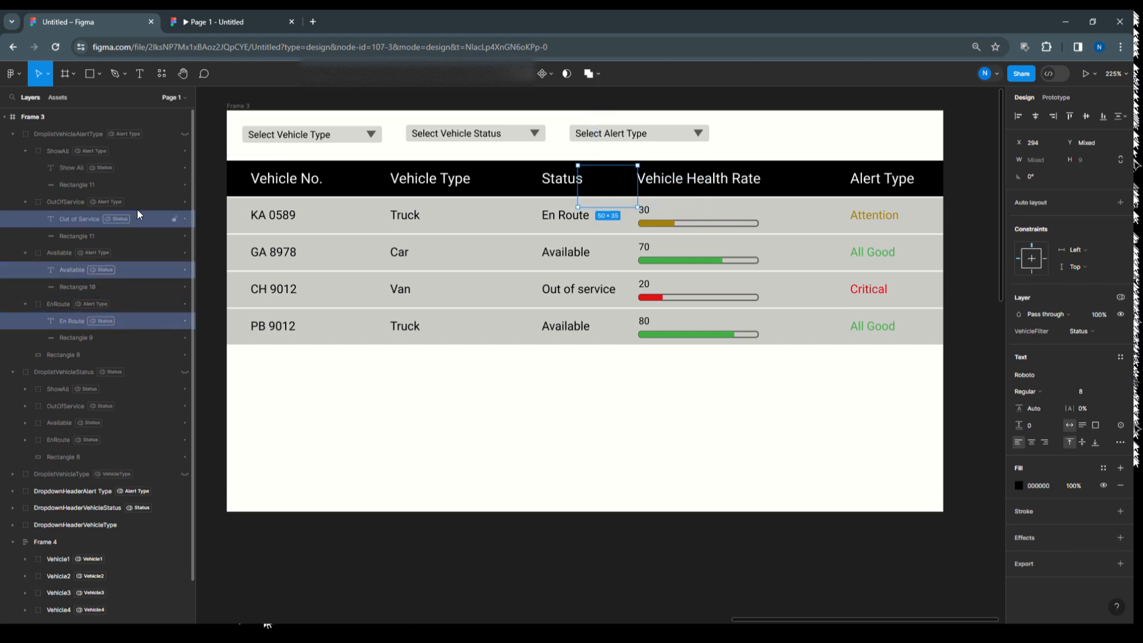
shift+click(134, 169)
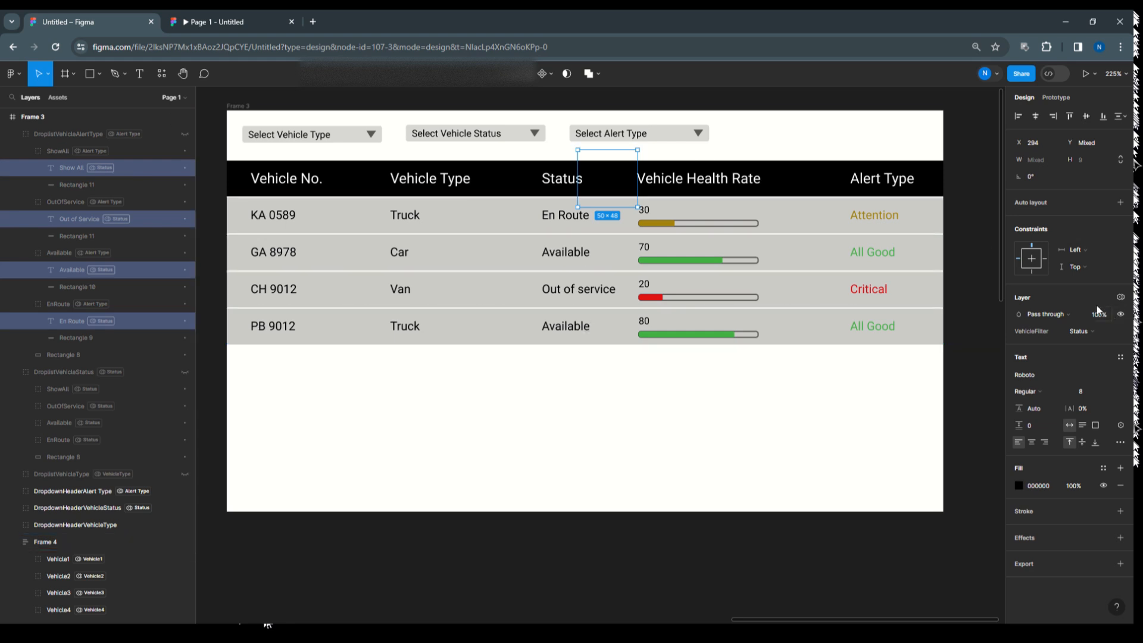
click(1120, 297)
mouse_move(1065, 331)
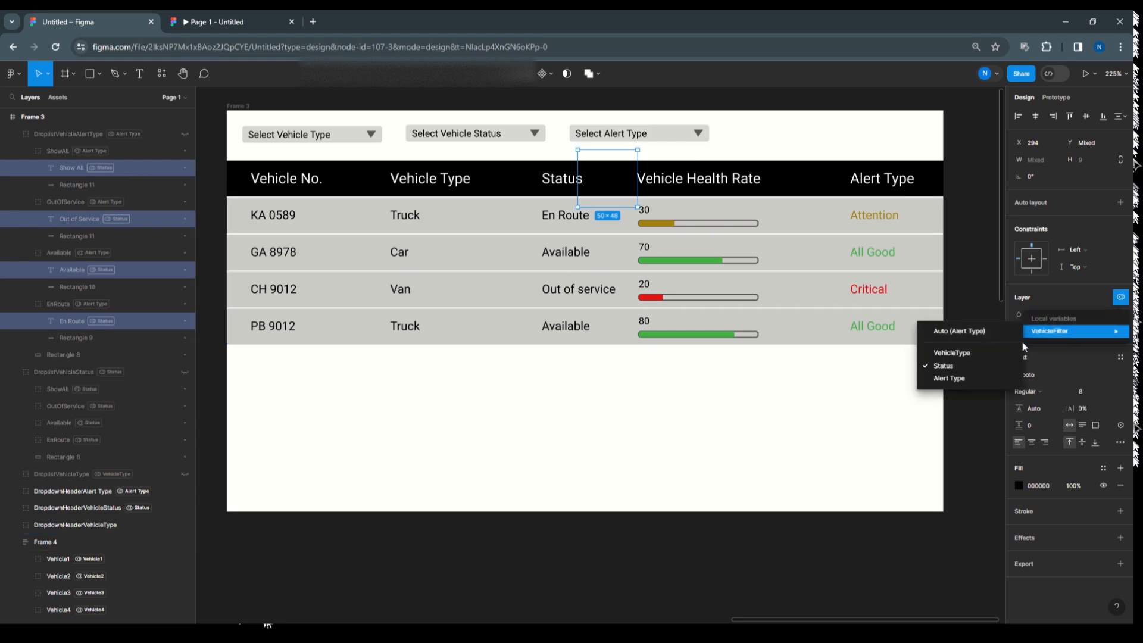
click(981, 379)
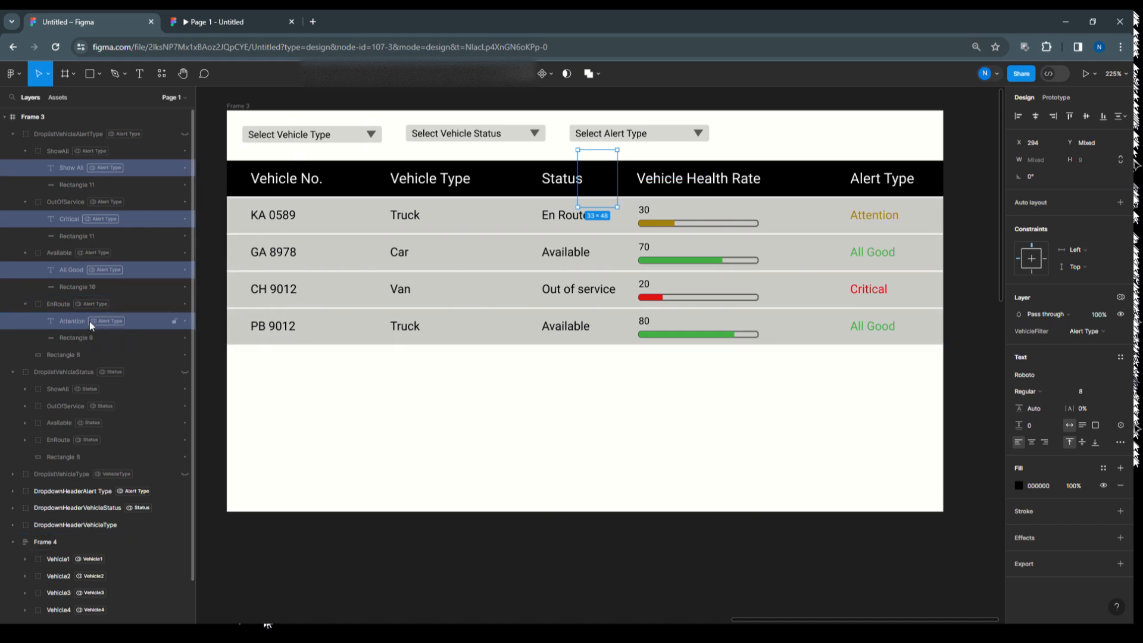
Rename the EnRoute option group inside DroplistVehicleAlertType as Attention.
click(62, 304)
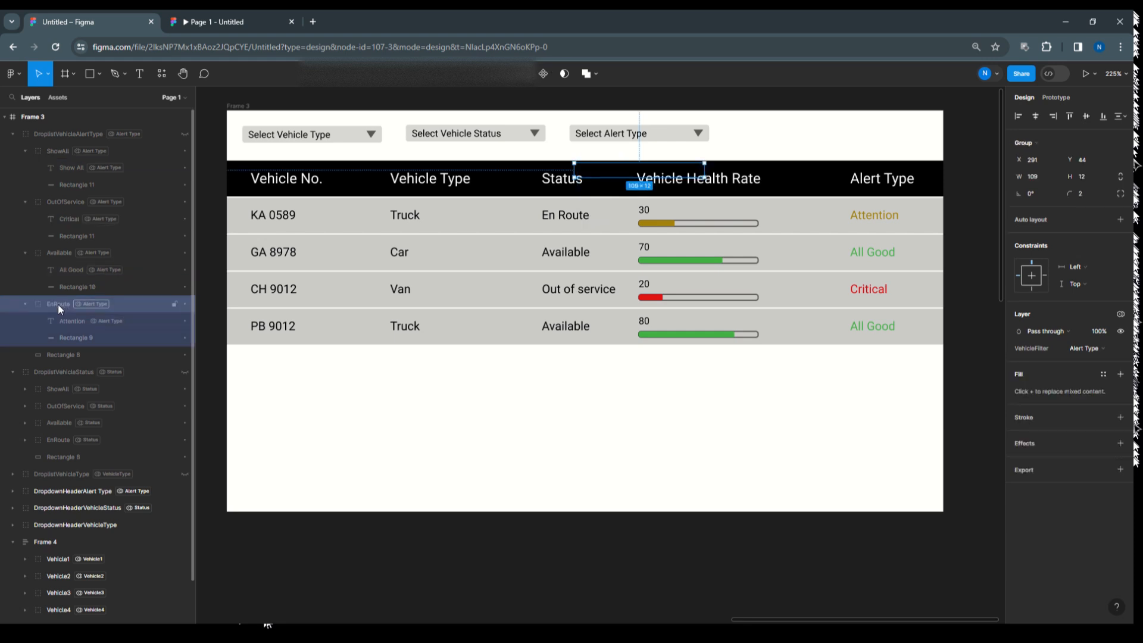
double_click(58, 304)
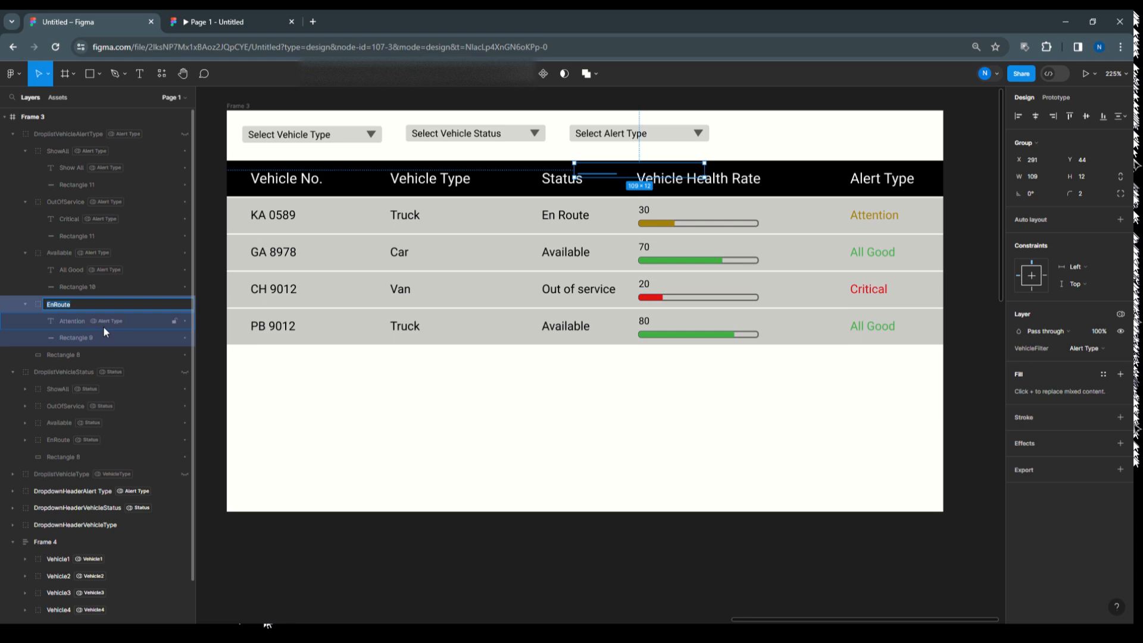
text(Atten)
key(Return)
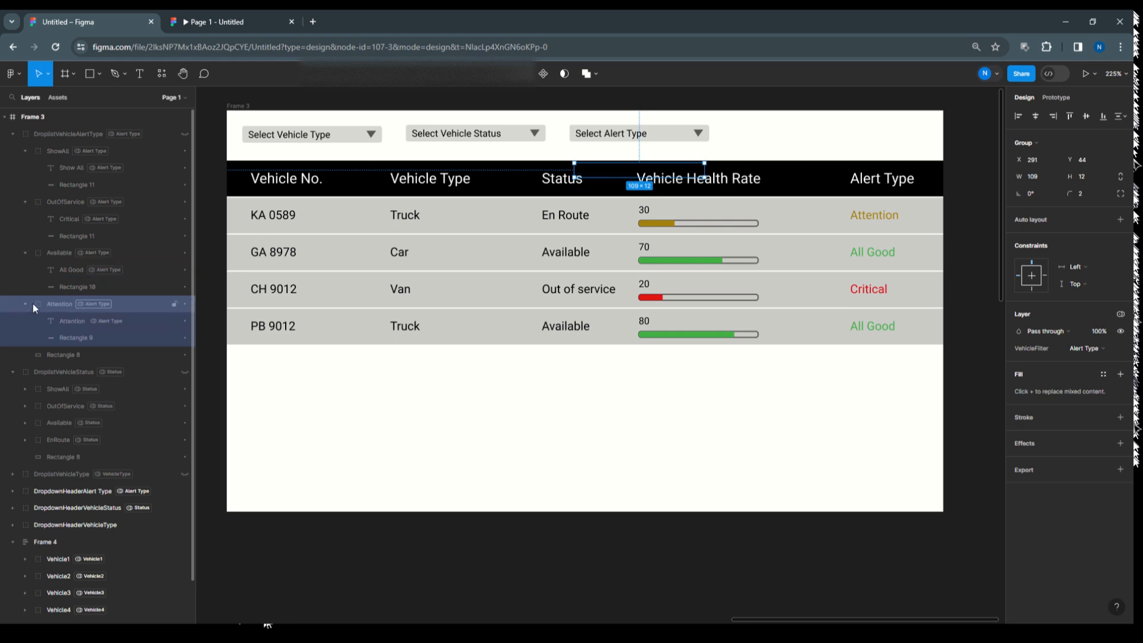
In the Attention group's click interaction, switch the condition's Select and List1 variables to their Alert Type modes.
click(1059, 98)
click(1021, 137)
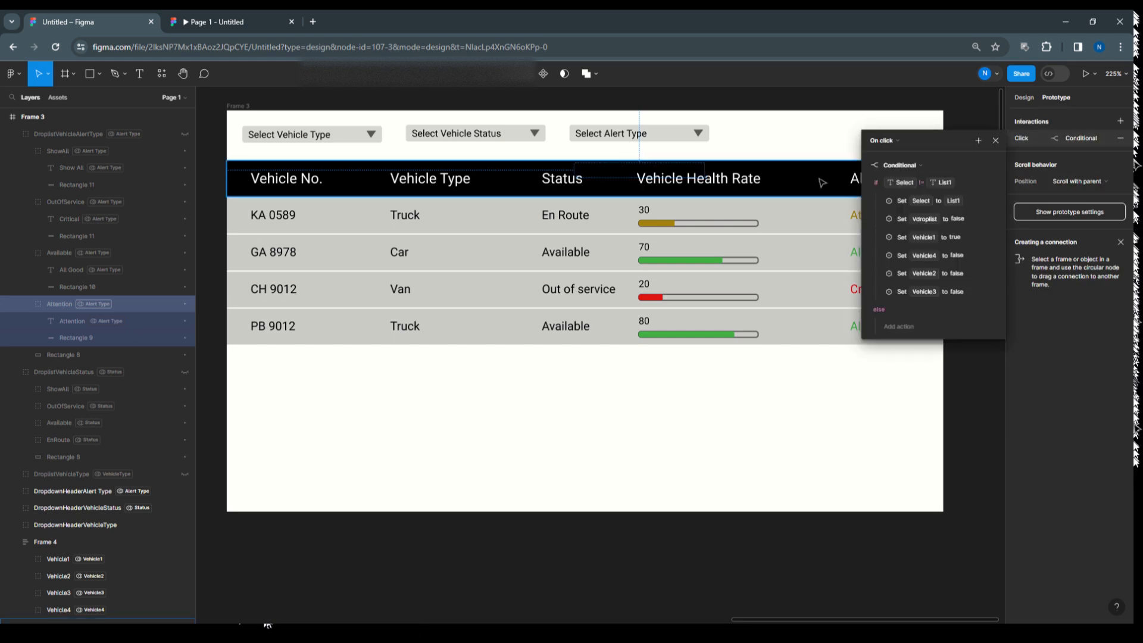
drag(920, 141, 473, 239)
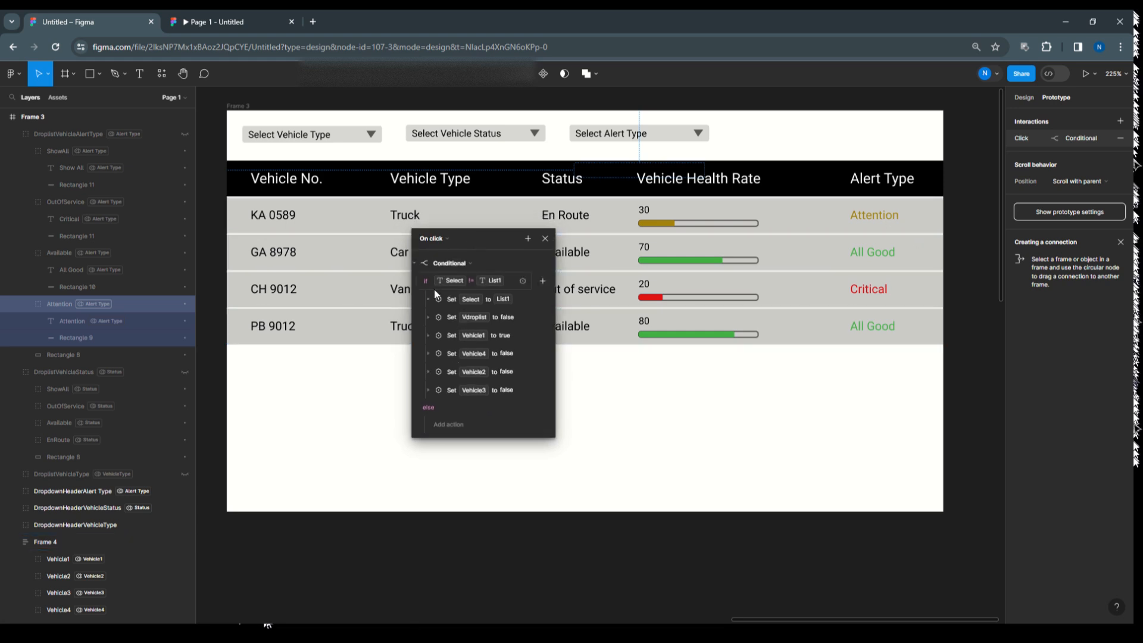
click(451, 282)
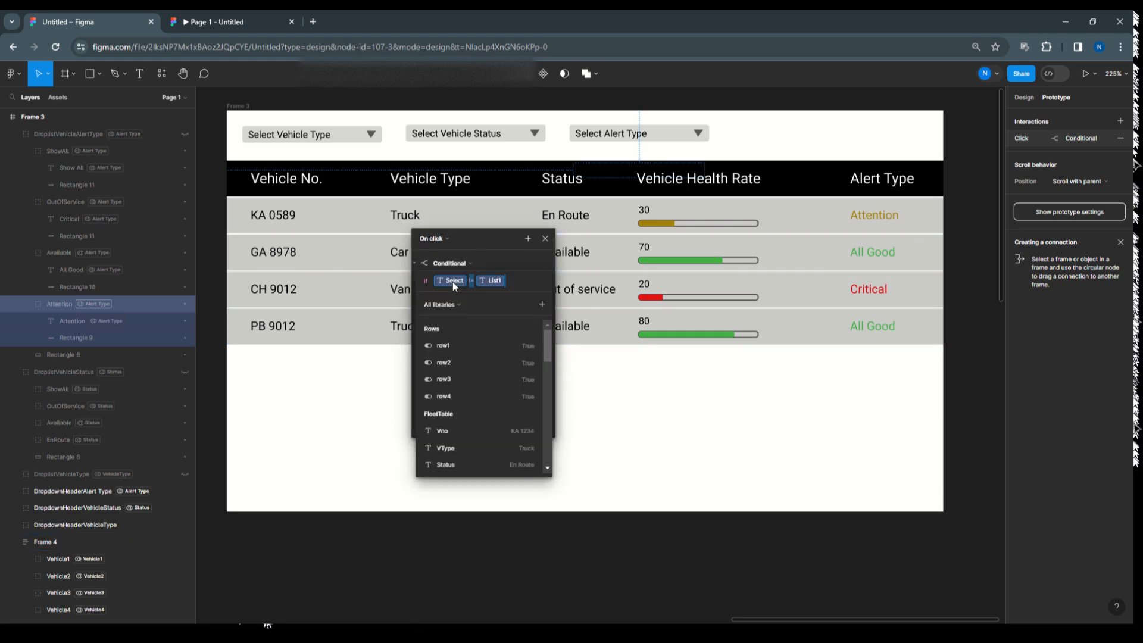
click(453, 281)
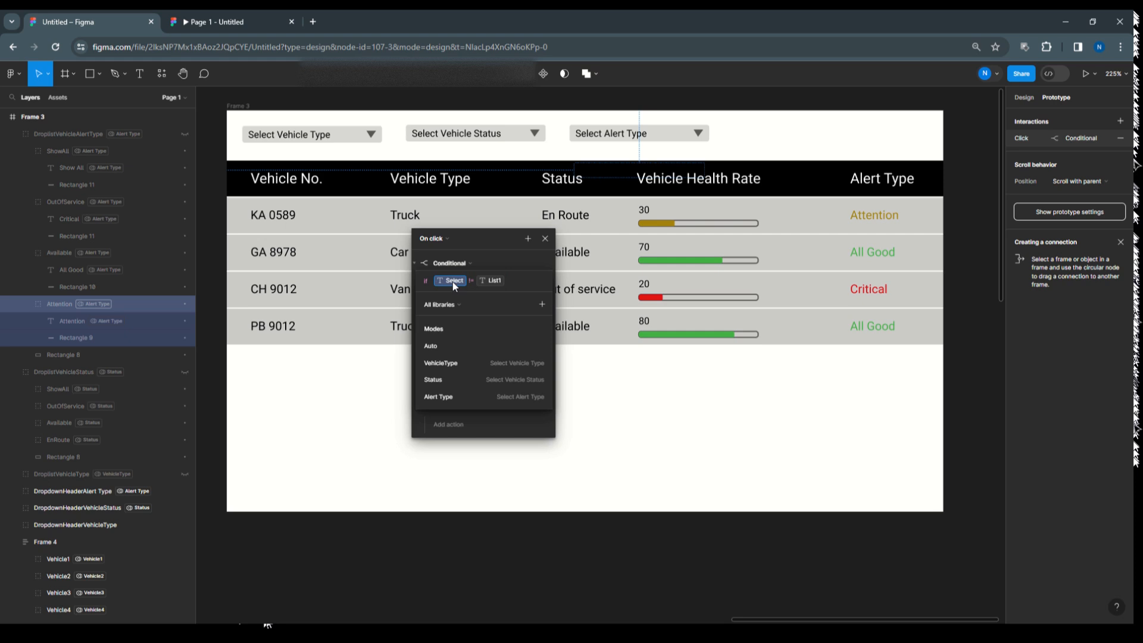
click(469, 396)
click(522, 282)
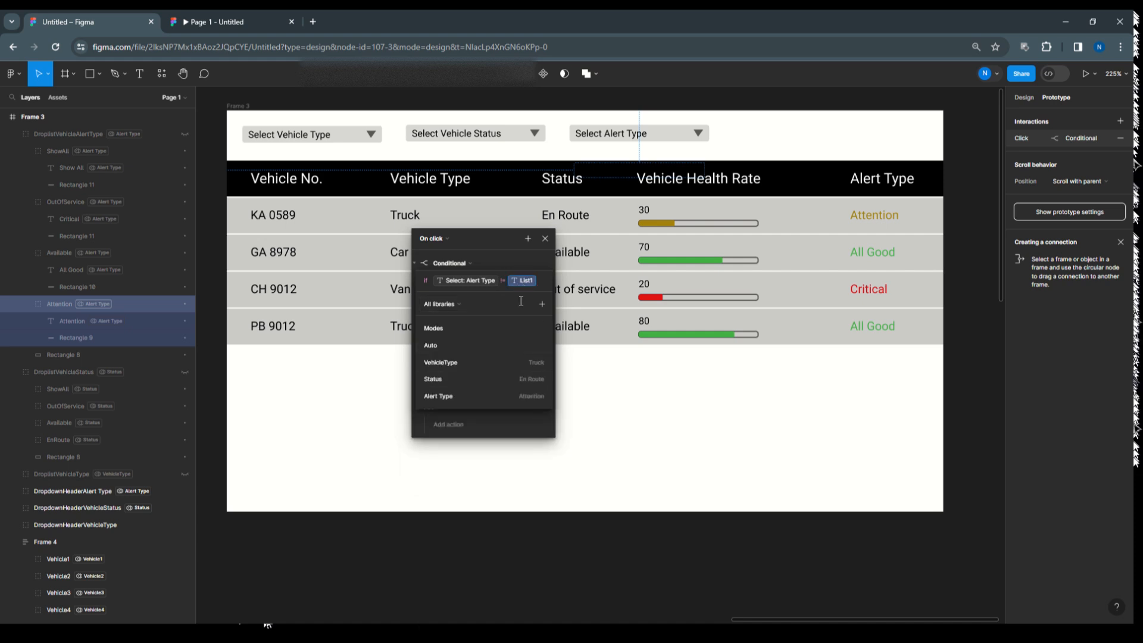
click(523, 394)
click(523, 261)
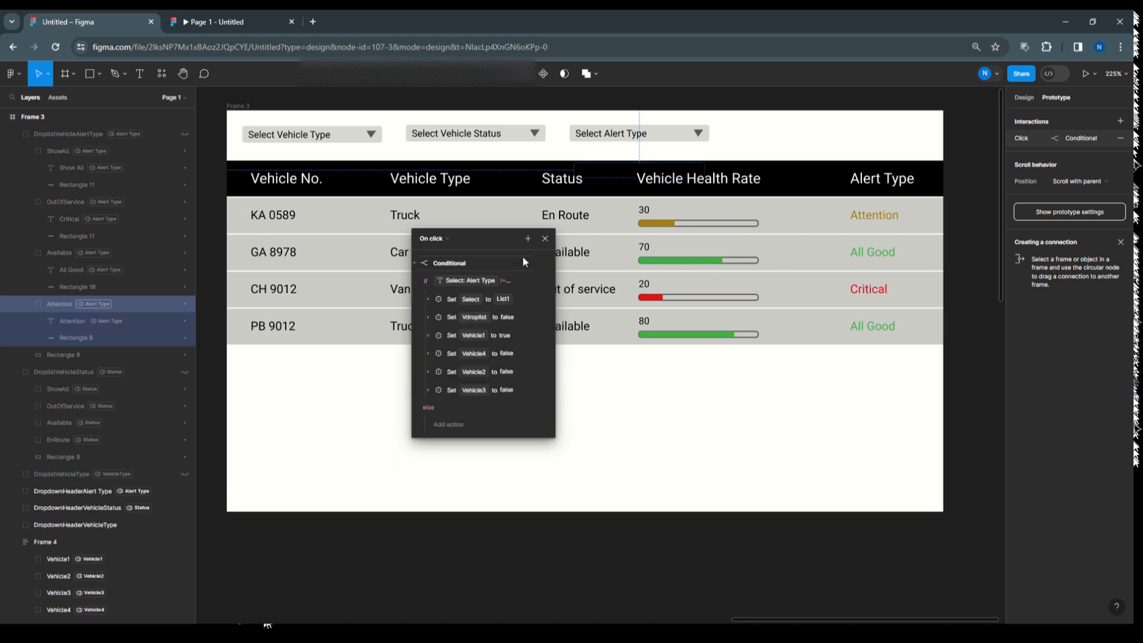
Make the Attention group's first set-variable action assign the Alert Type mode of List1 to Select.
click(428, 299)
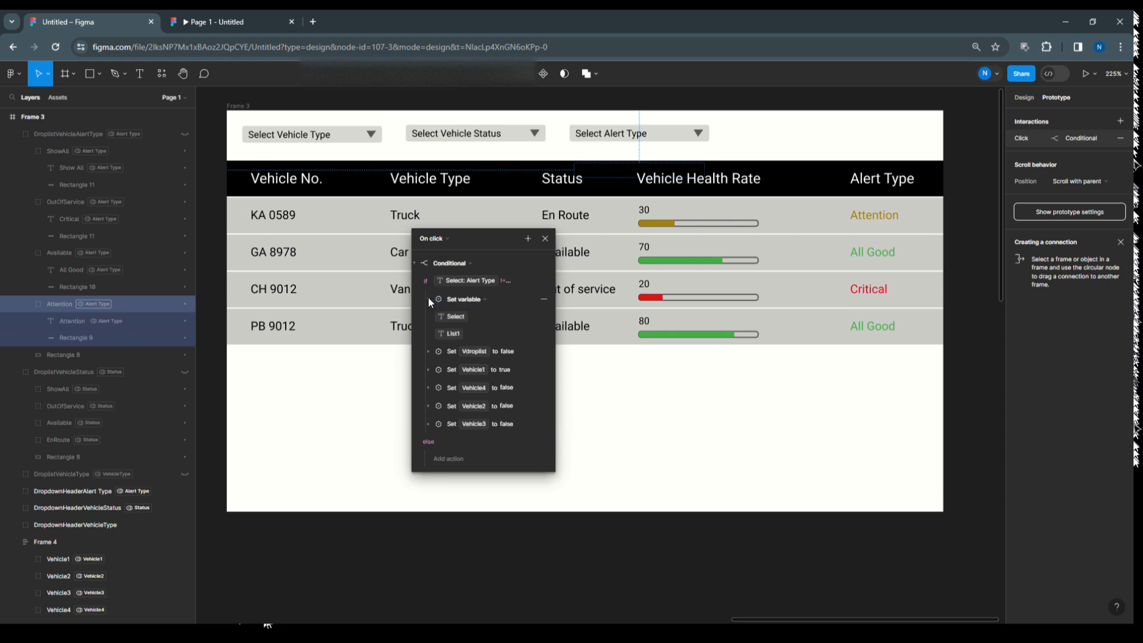
click(464, 317)
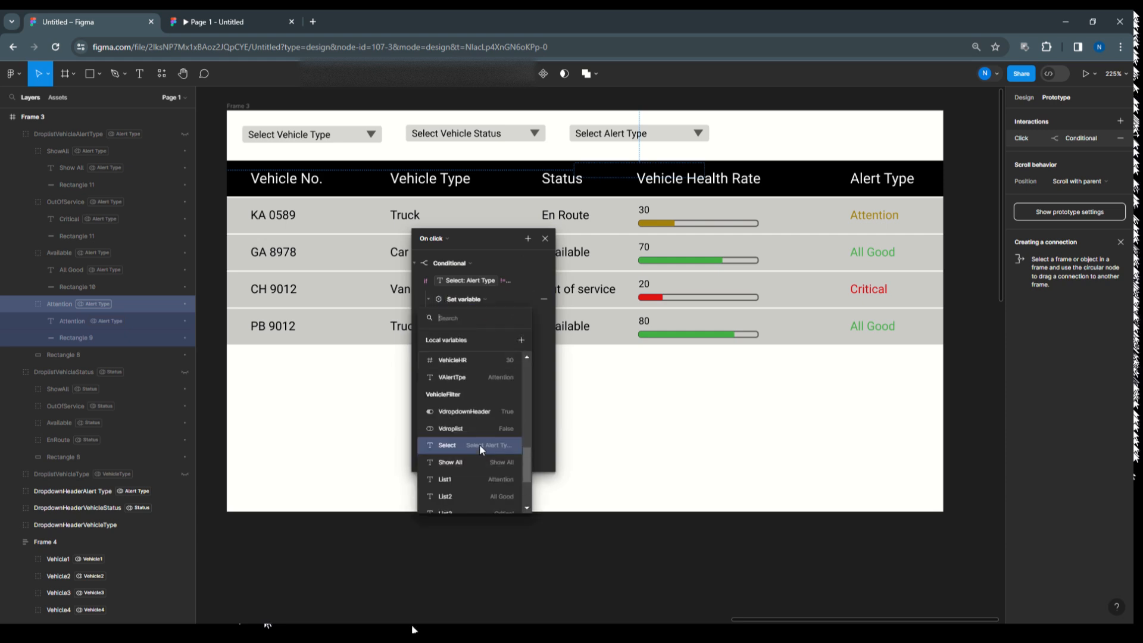
click(480, 444)
click(451, 334)
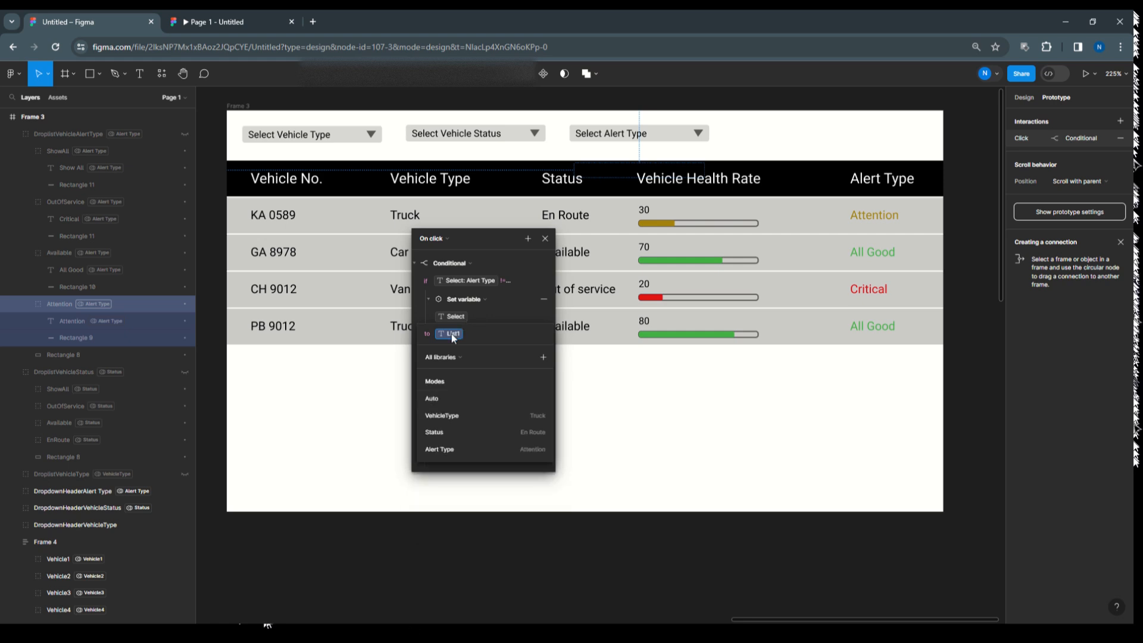
click(447, 445)
click(508, 314)
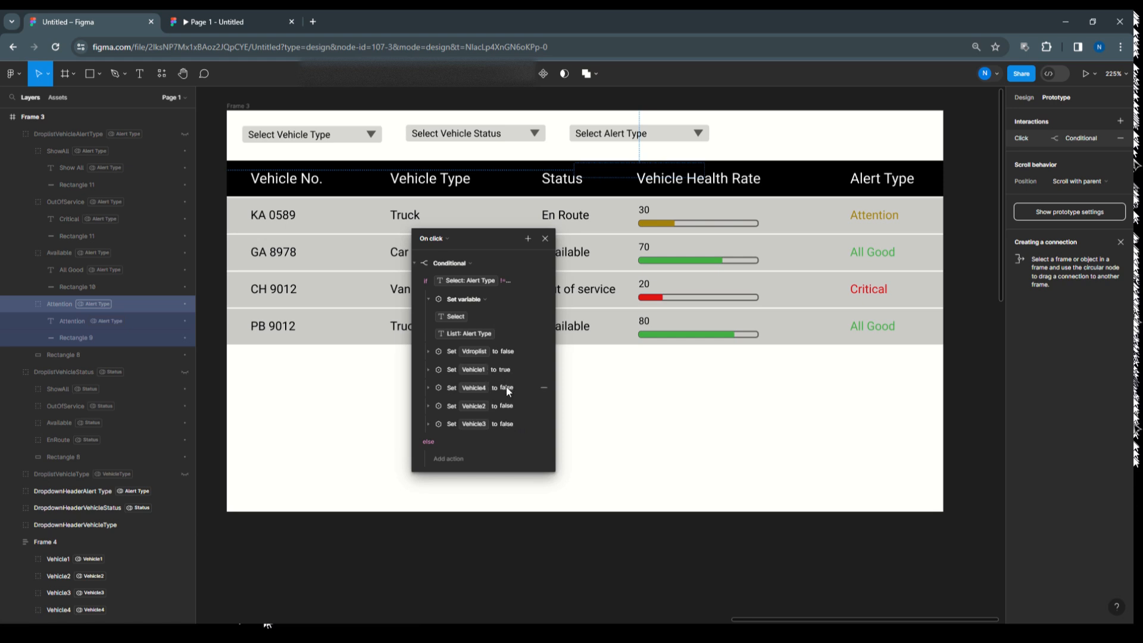
click(545, 238)
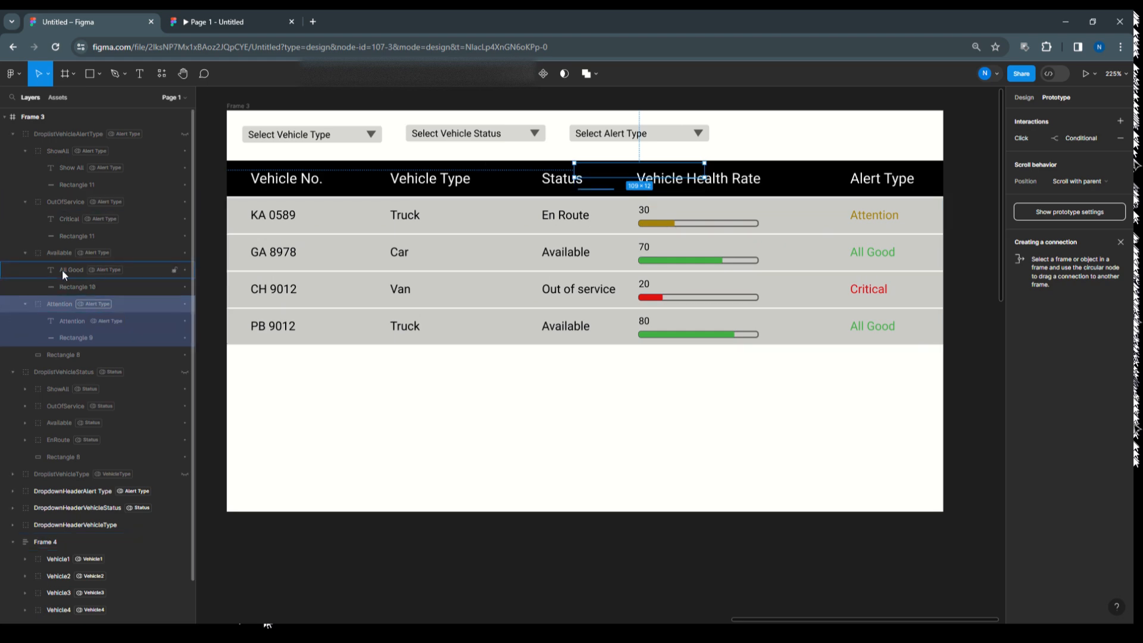
In the click interaction of the Available group in the alert type list, switch the condition's Select and List2 variables to their Alert Type modes.
click(59, 253)
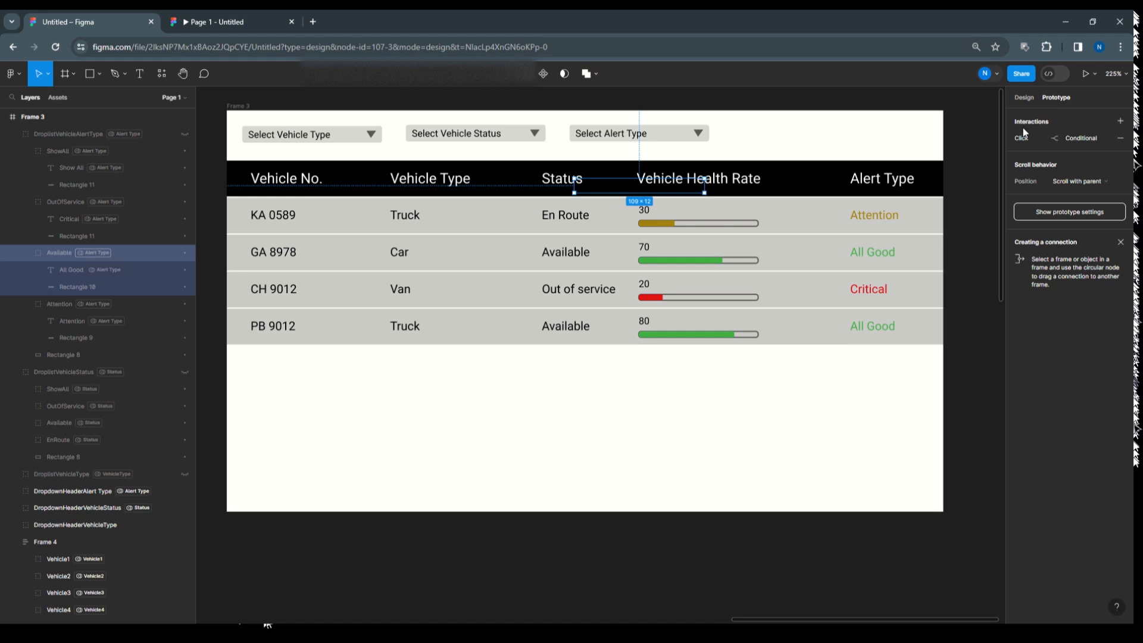
click(1079, 138)
drag(926, 143, 427, 183)
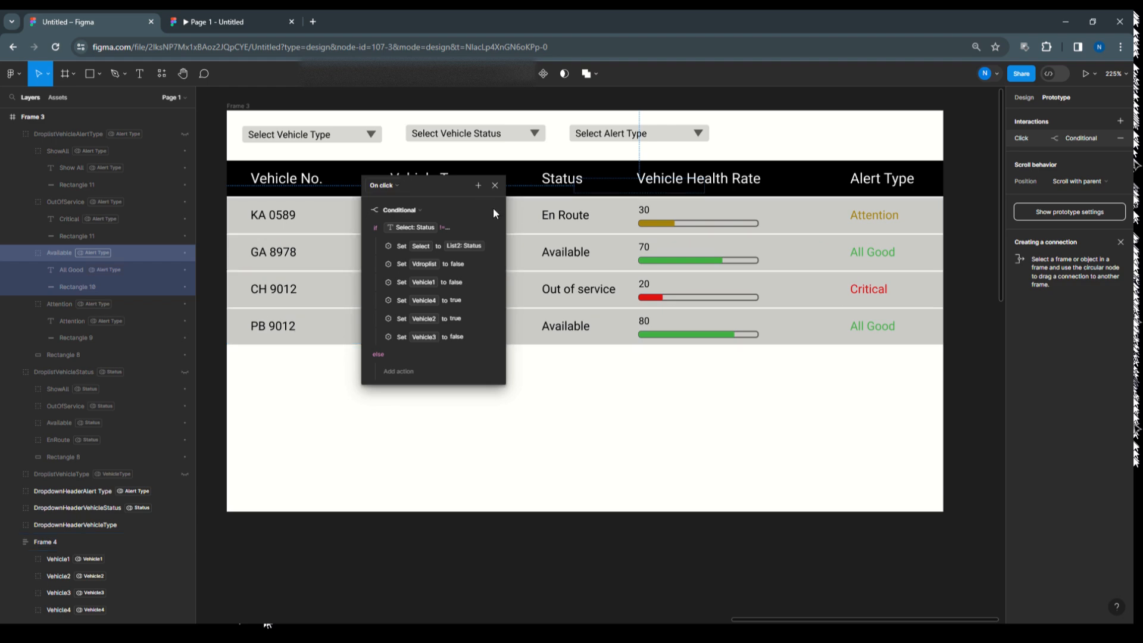
click(415, 227)
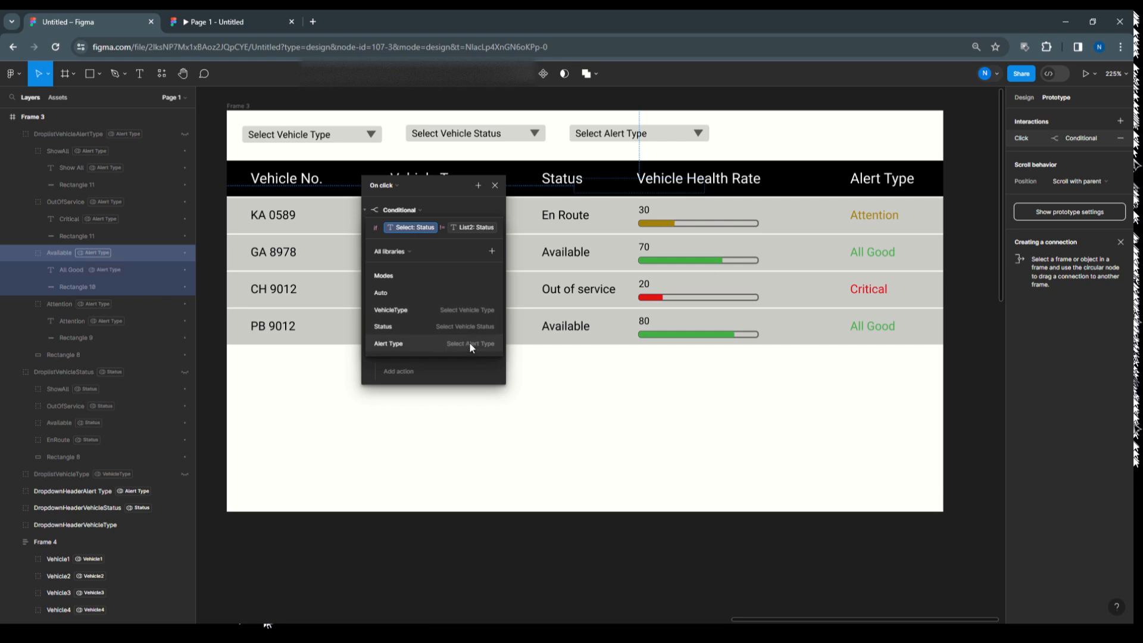
click(469, 344)
click(409, 239)
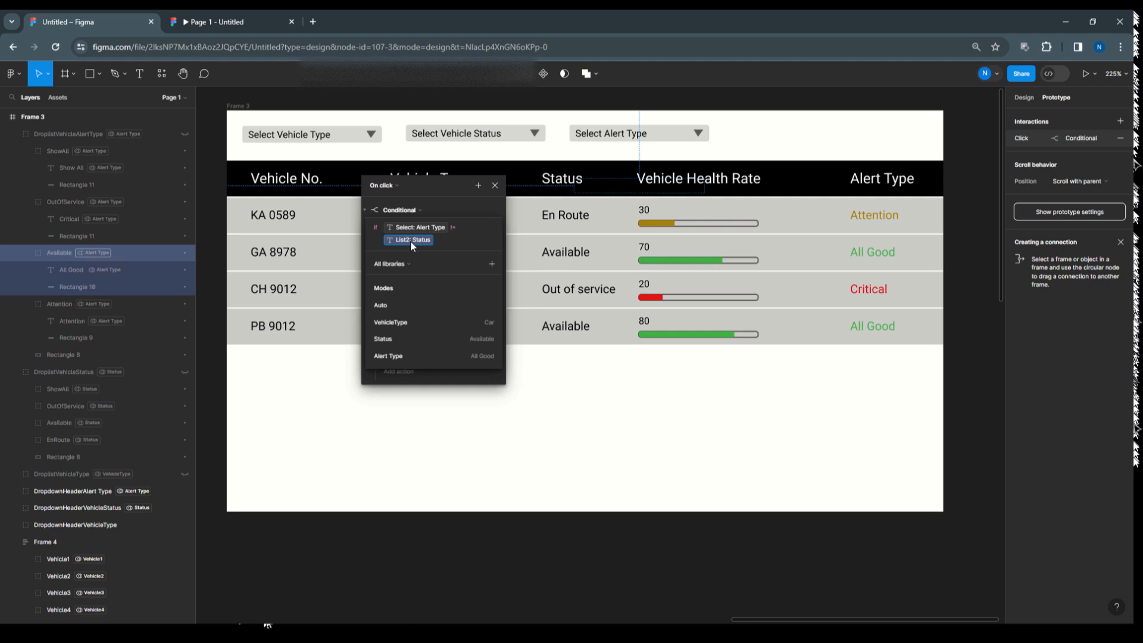
click(484, 355)
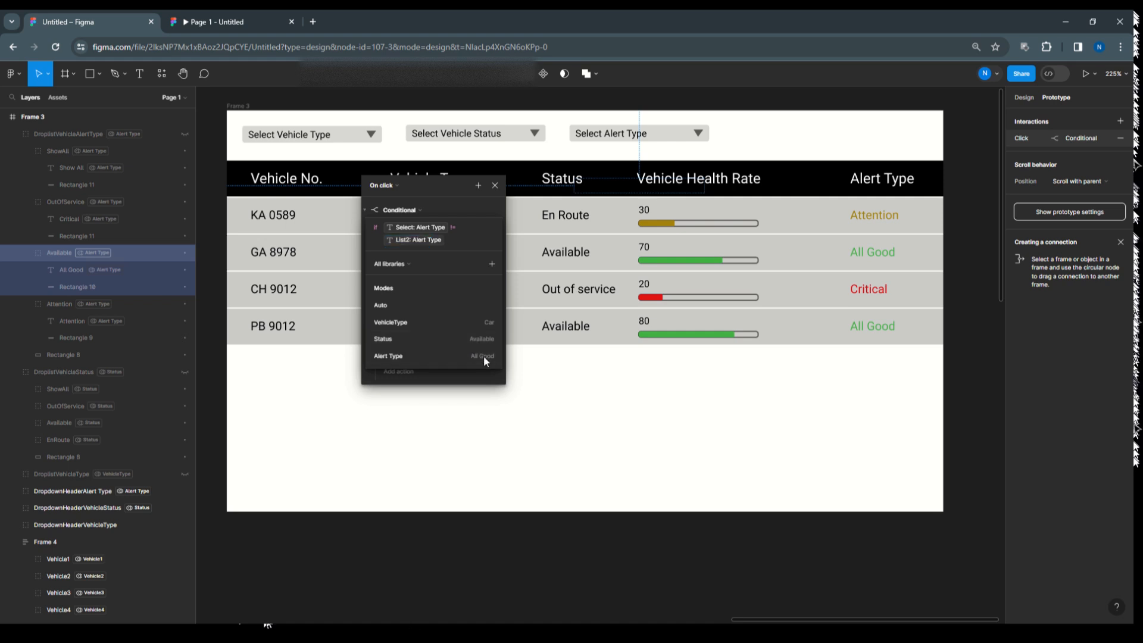
click(437, 204)
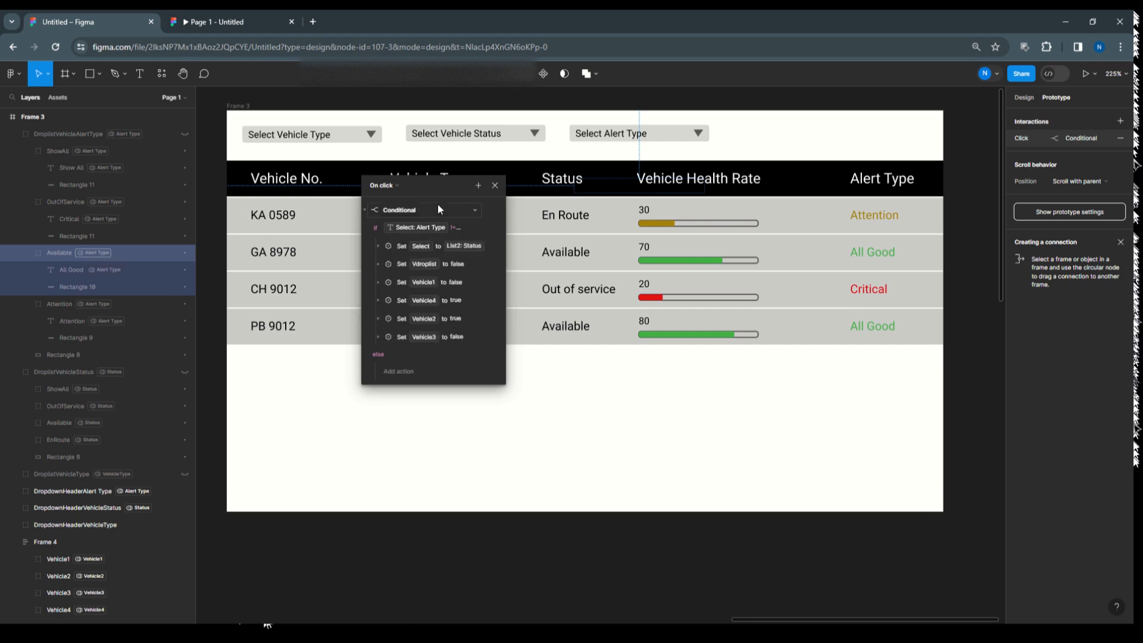
In the Available group's click interaction in the alert type list, make the first set-variable action assign the Alert Type mode of List2 to Select.
click(379, 246)
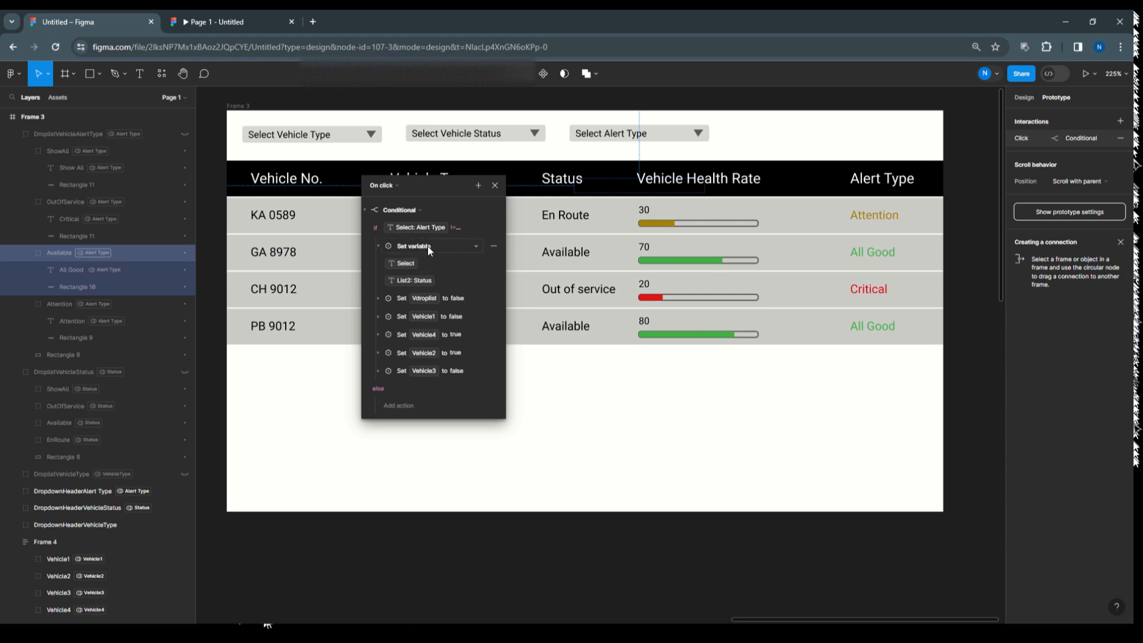
click(406, 264)
click(400, 391)
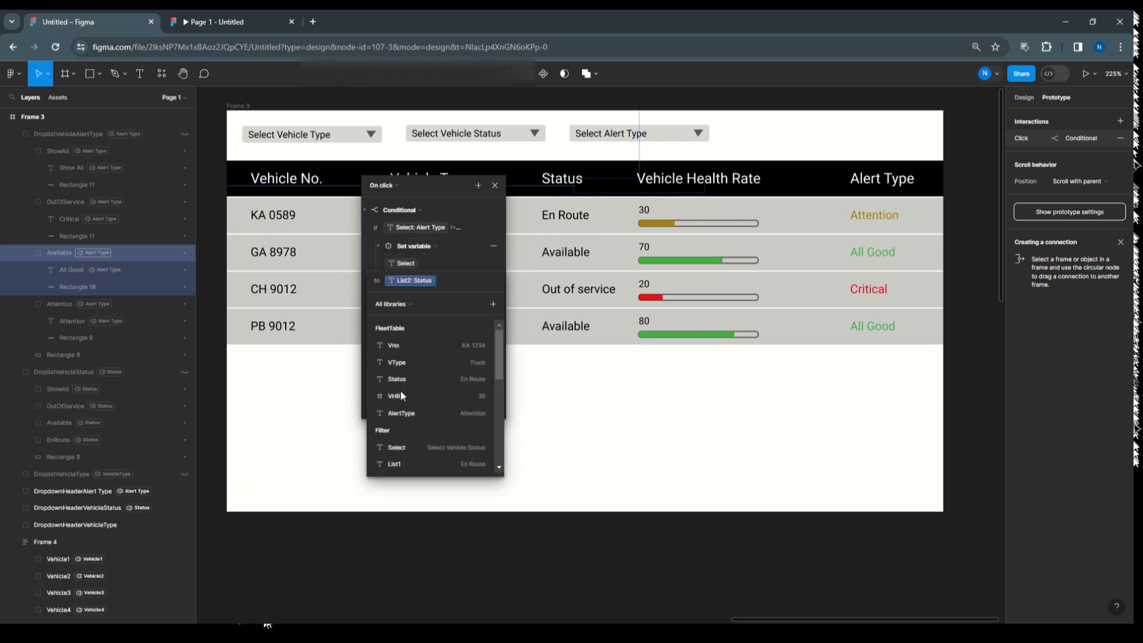
click(407, 280)
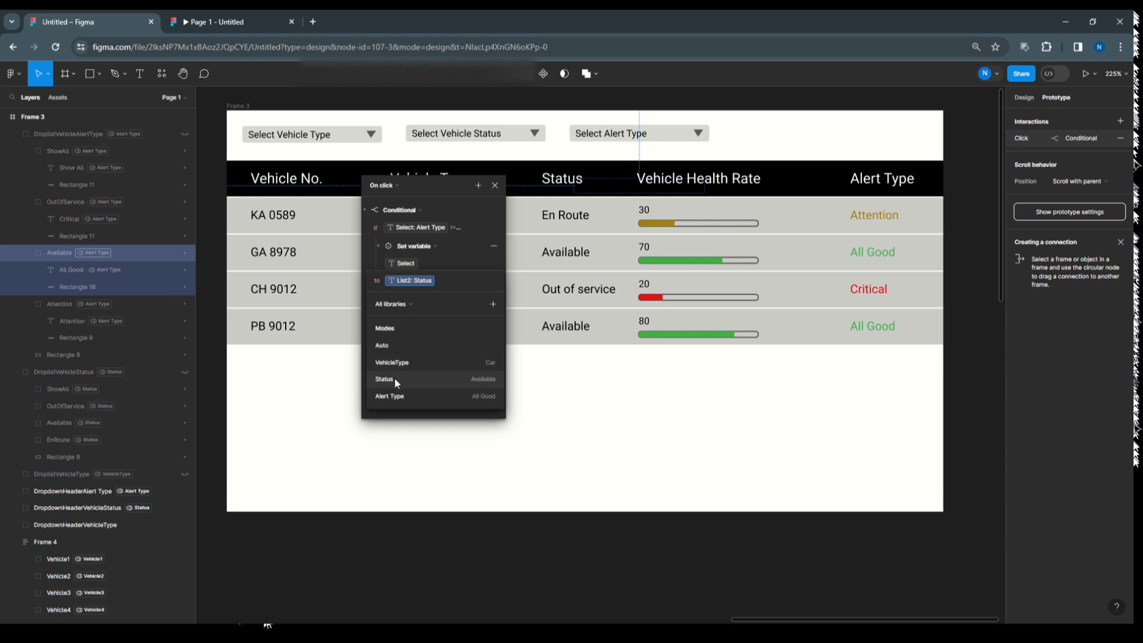
click(393, 395)
click(460, 262)
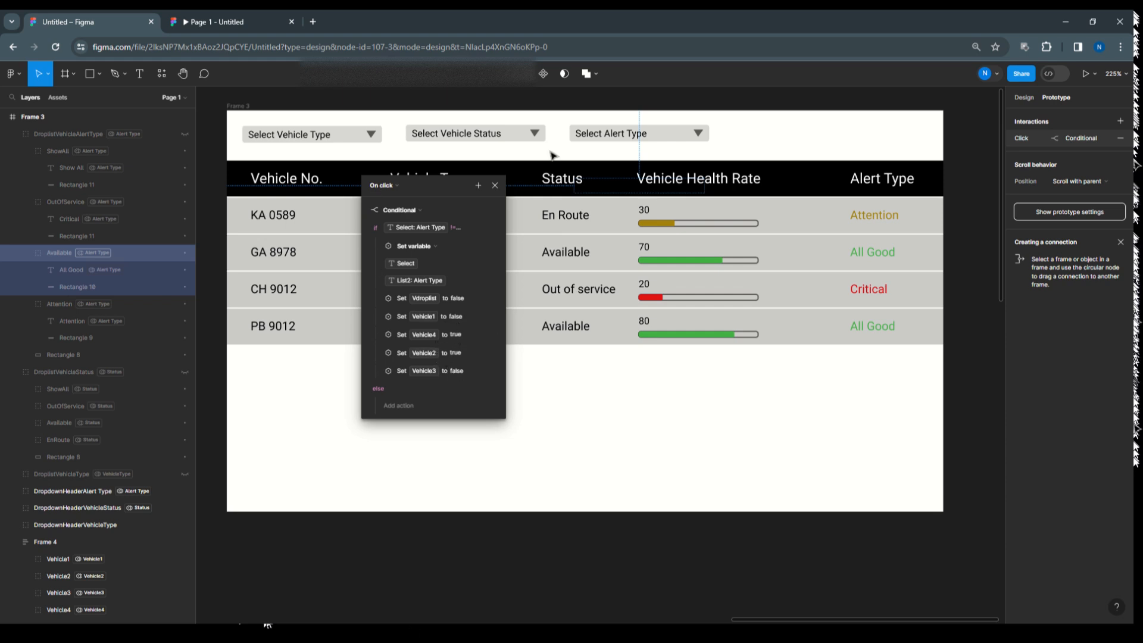
click(495, 185)
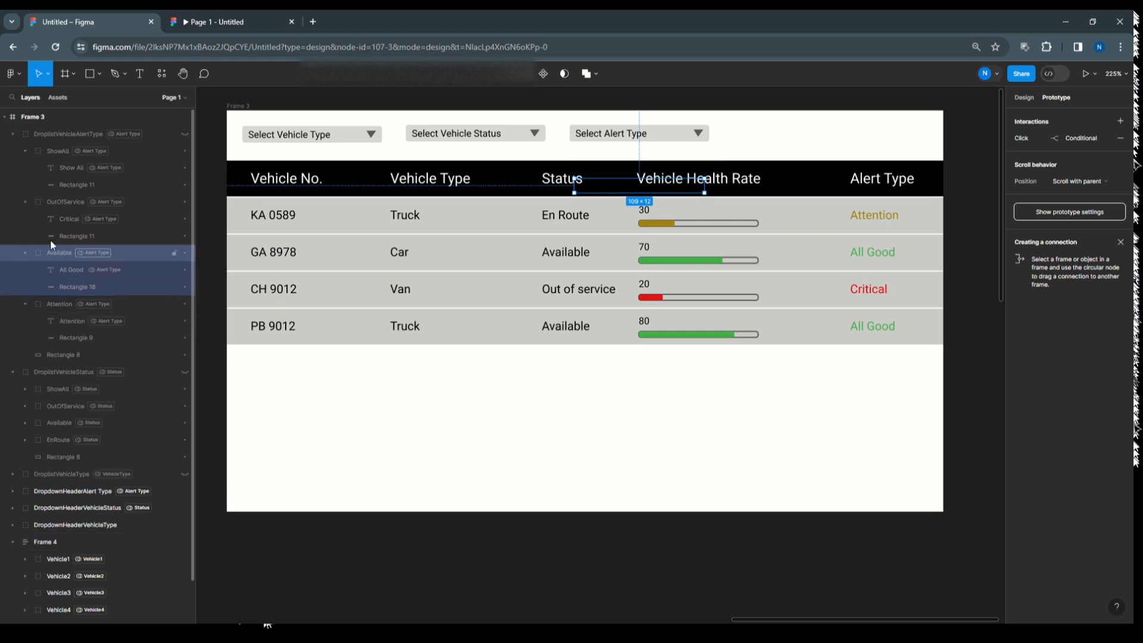
Rename the Available group in DroplistVehicleAlertType as All Good and the OutOfService group as Critical.
click(63, 202)
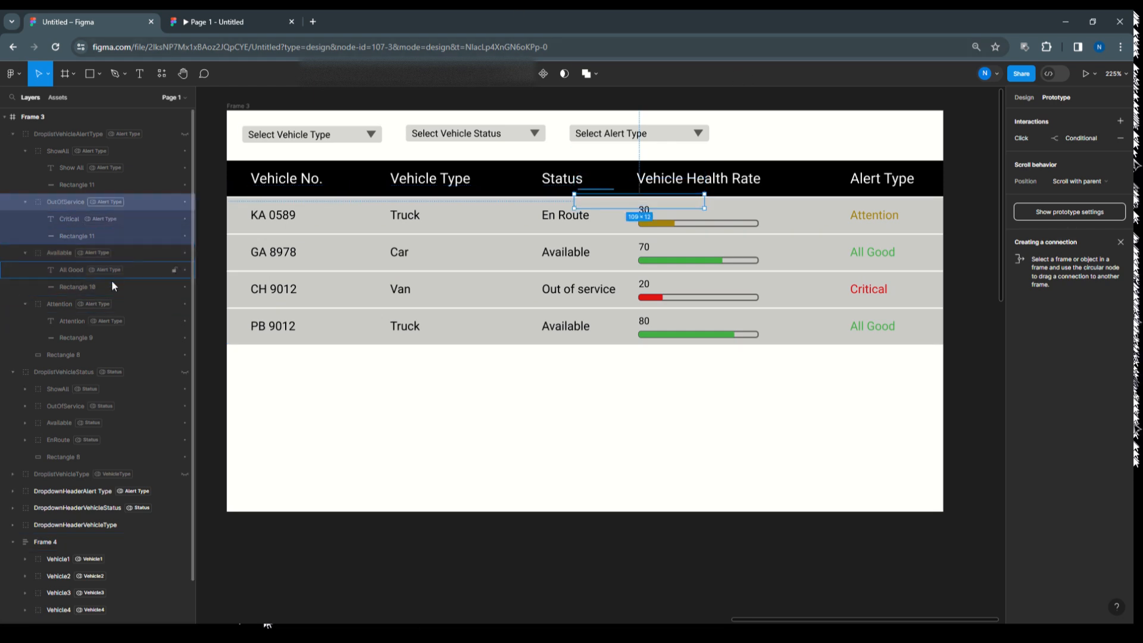
click(64, 254)
double_click(64, 254)
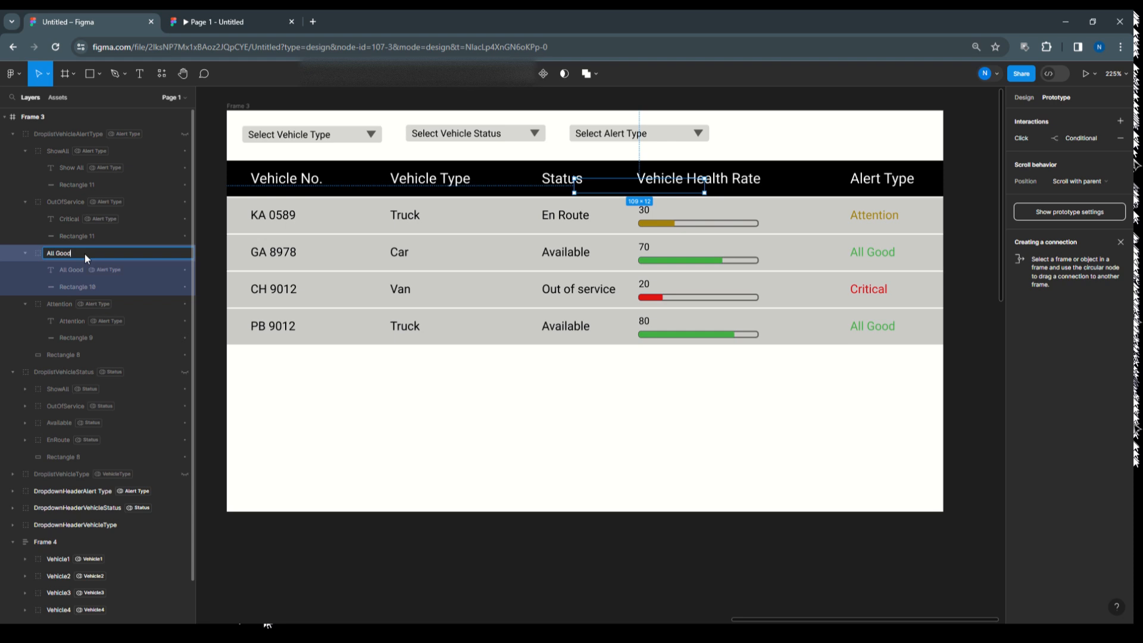
double_click(62, 202)
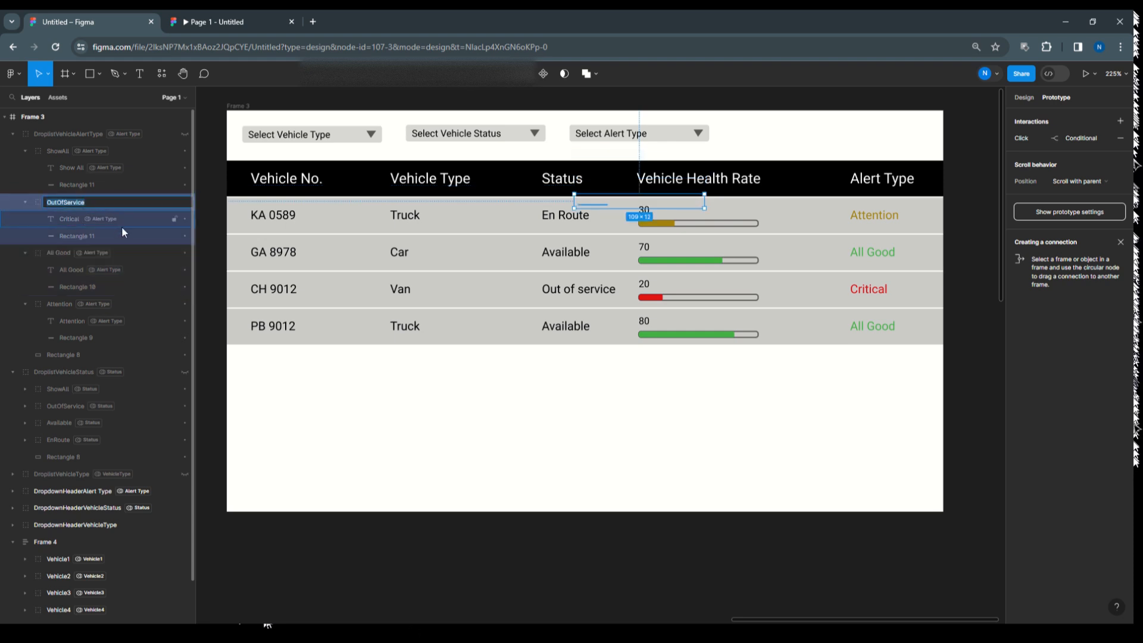
text(Critical)
click(42, 253)
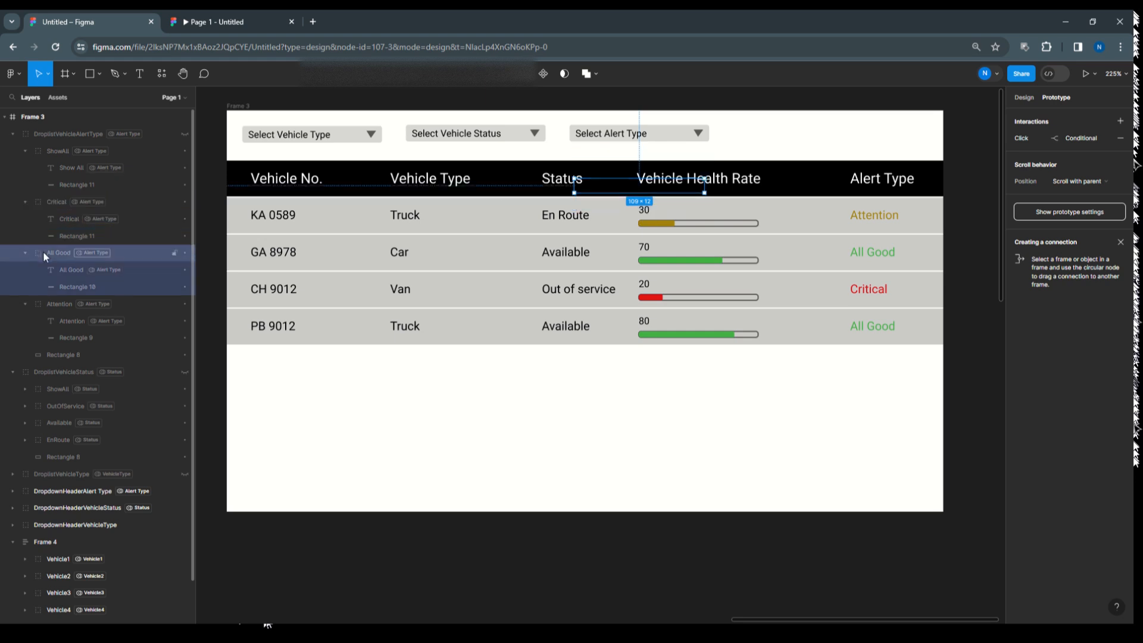
In the Critical group's click interaction, switch the condition's Select and List3 variables to their Alert Type modes.
click(55, 200)
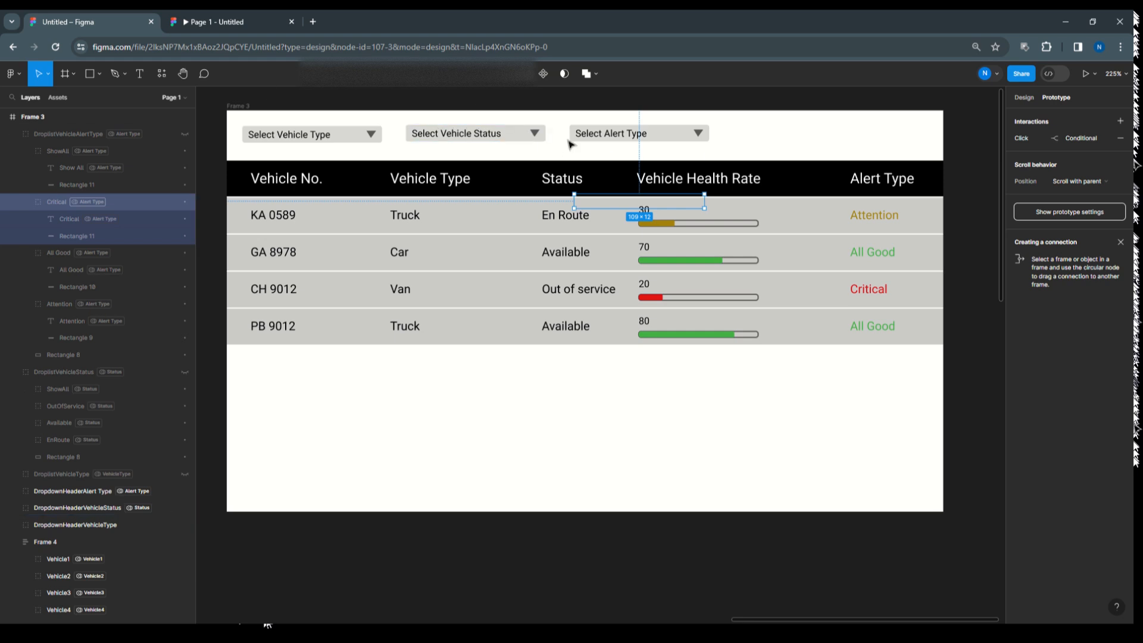
click(1066, 138)
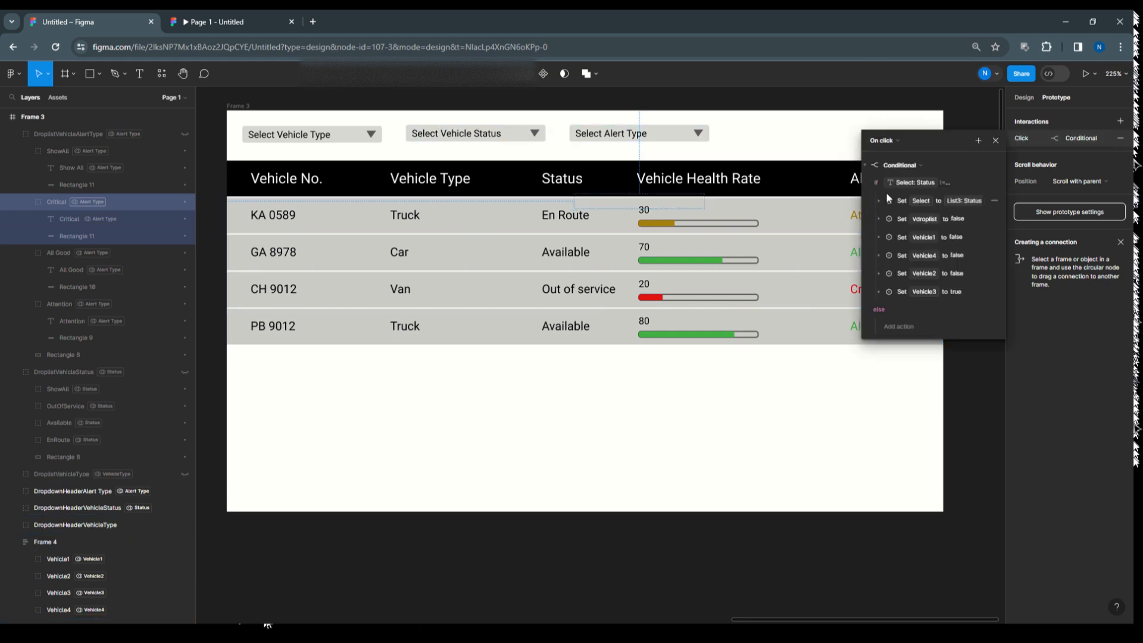
drag(926, 139, 400, 227)
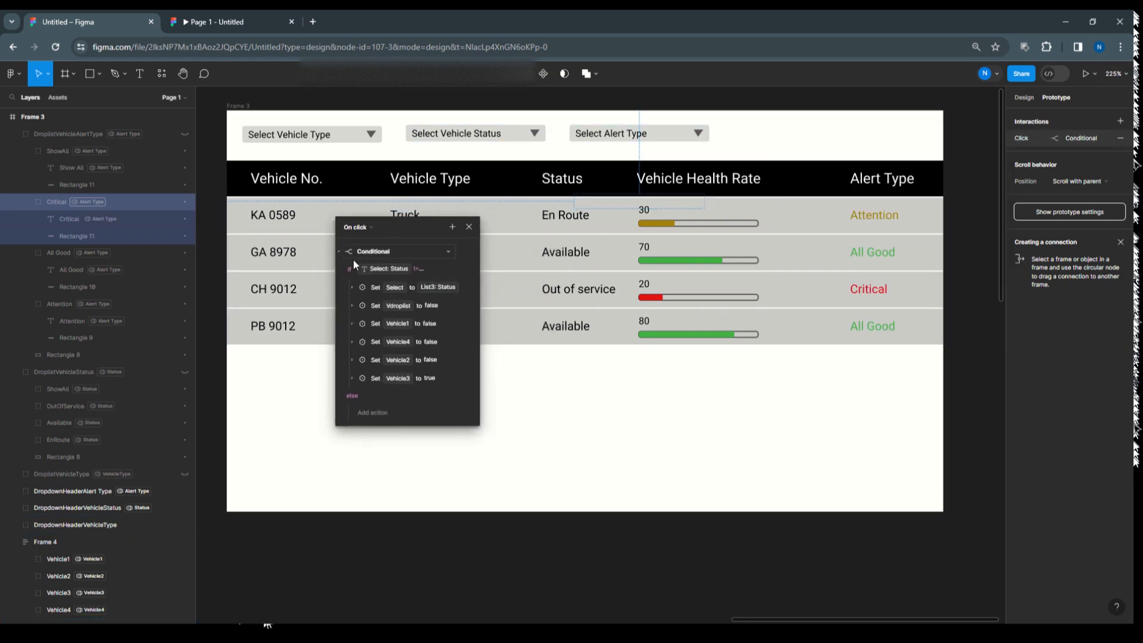
click(385, 268)
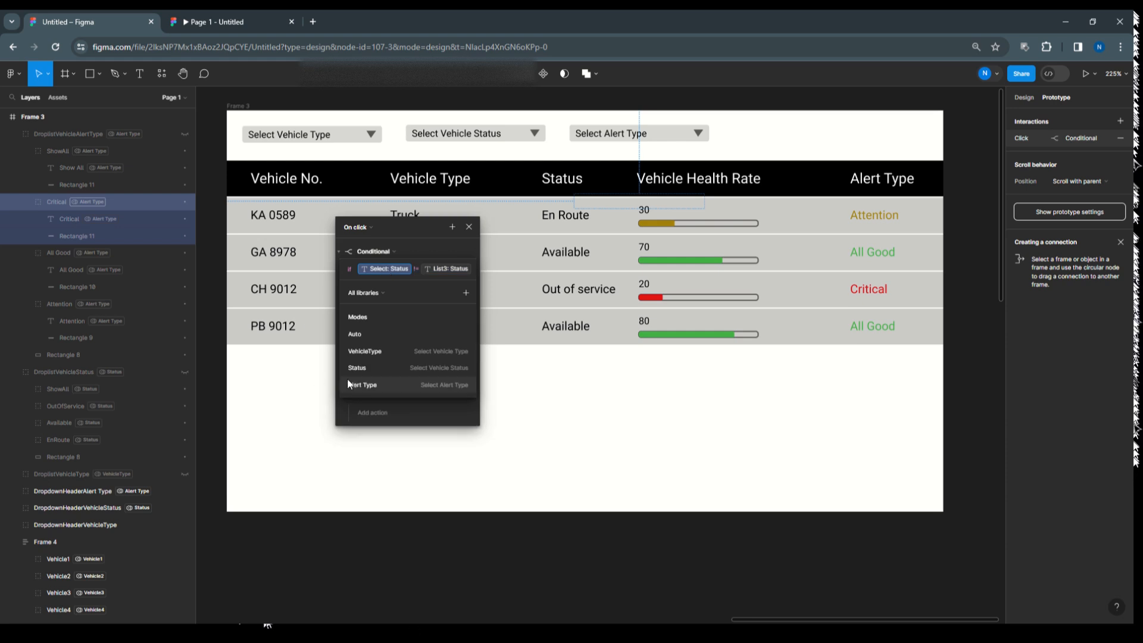
click(427, 384)
click(398, 282)
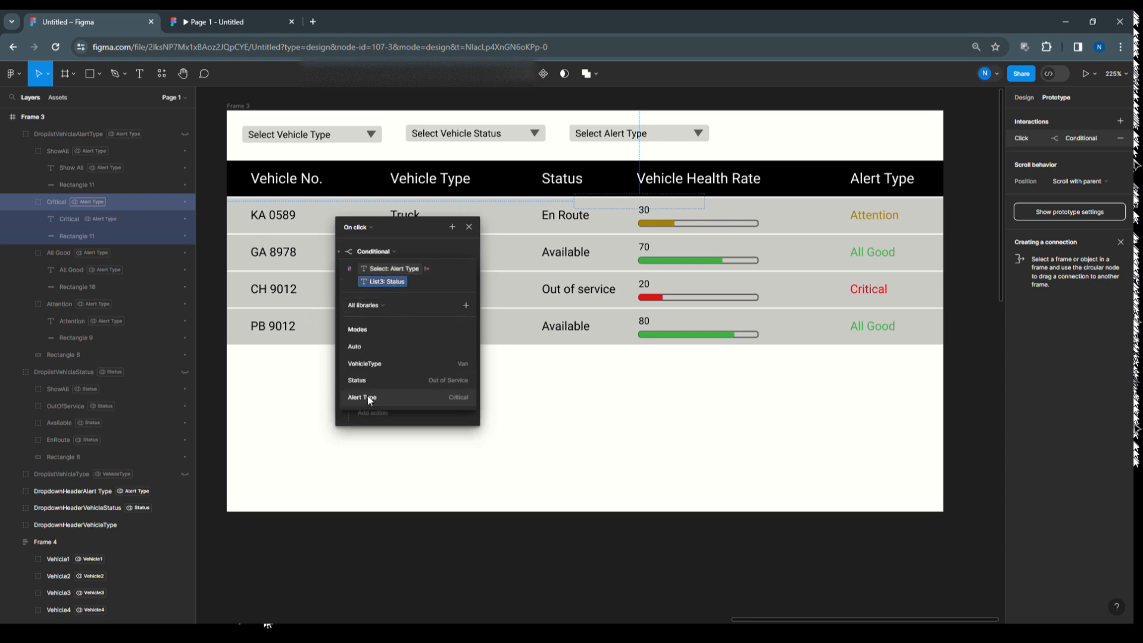
click(442, 395)
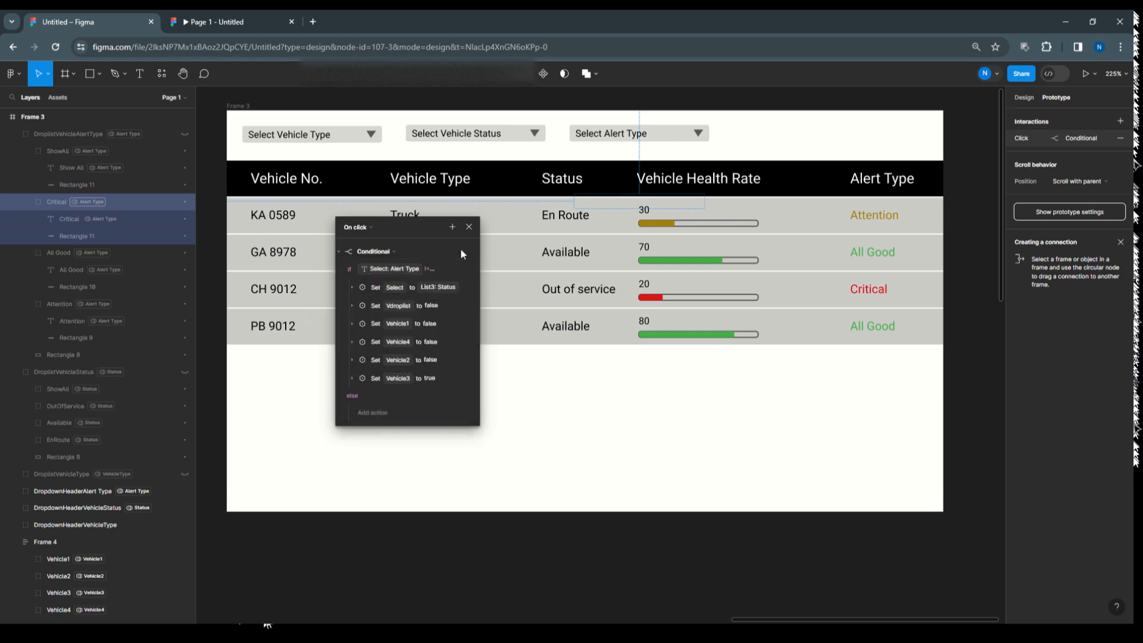
Make the Critical group's first set-variable action assign the Alert Type mode of List3 to Select.
click(352, 288)
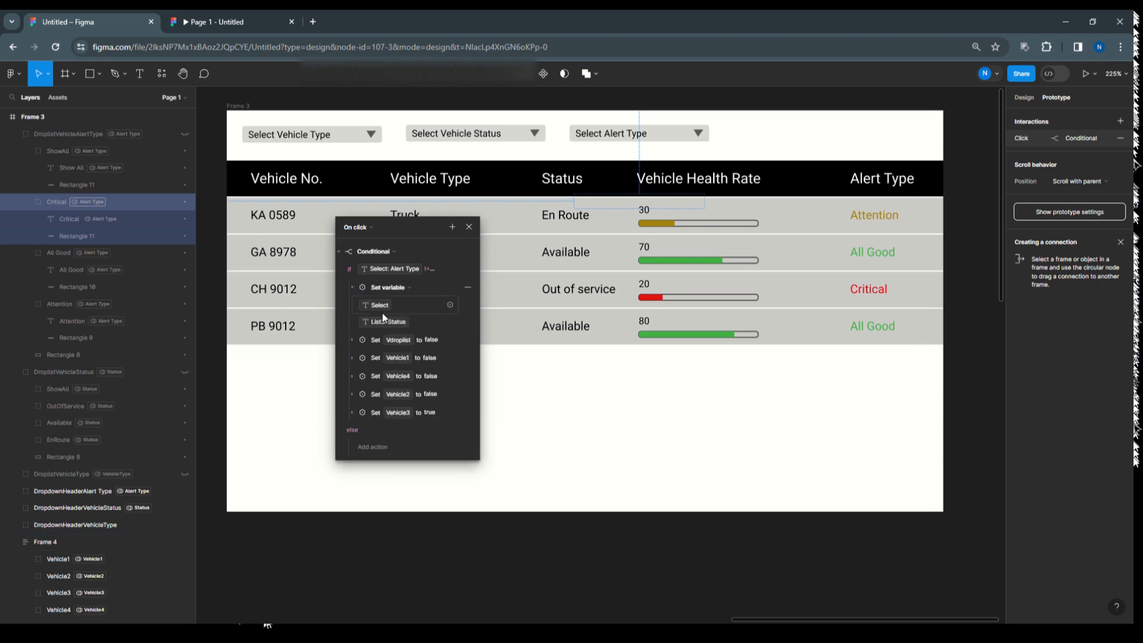
click(370, 306)
click(387, 322)
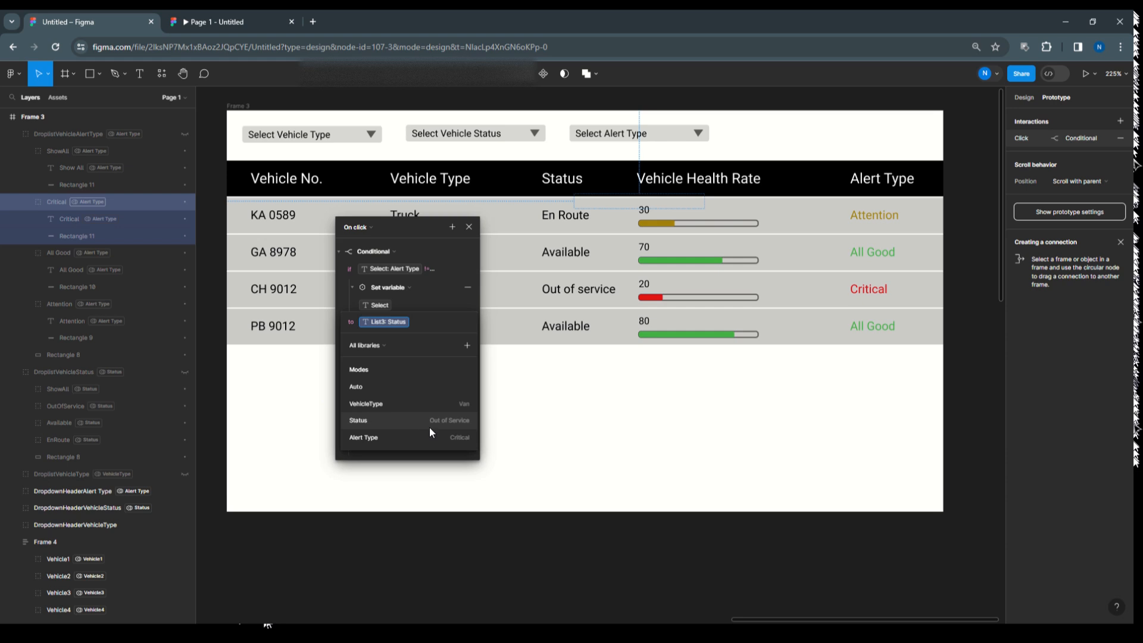
click(434, 440)
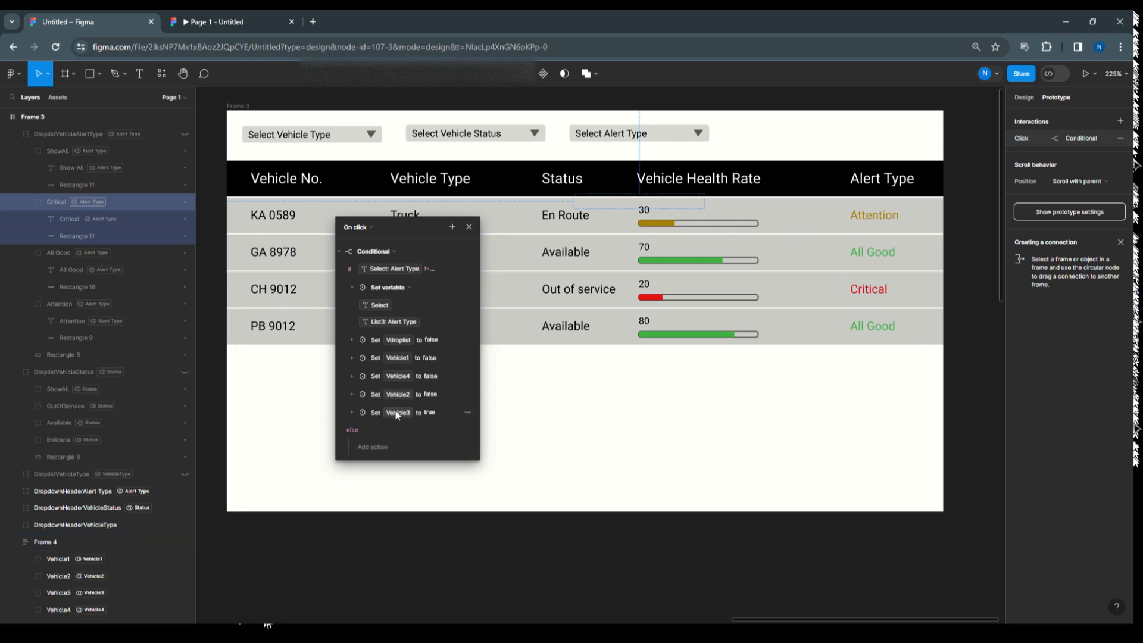
click(469, 227)
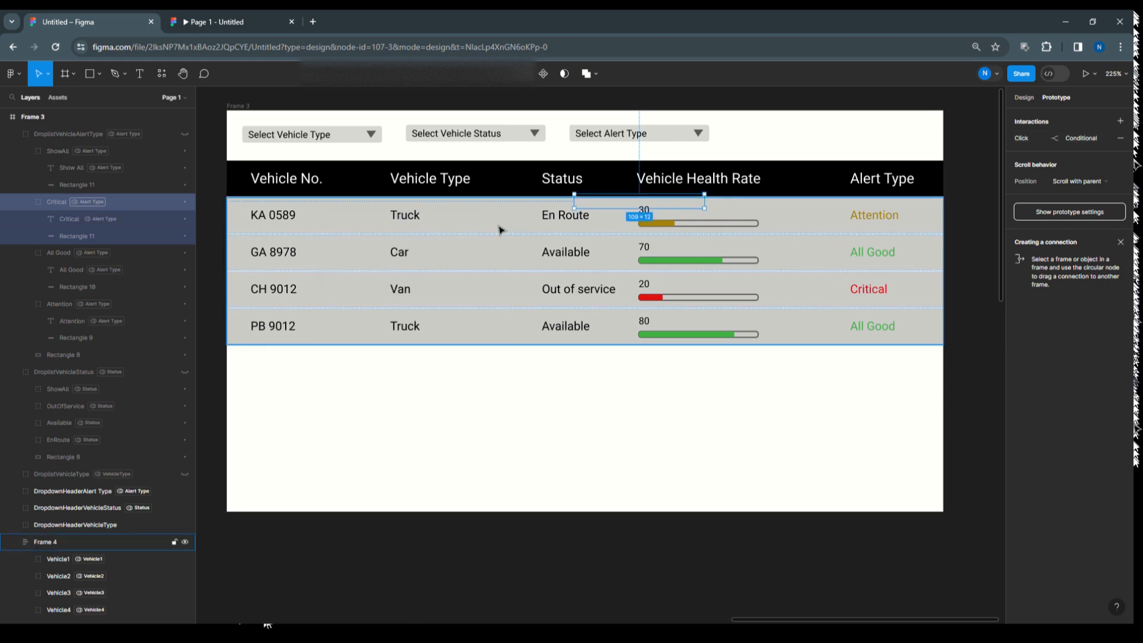
In the click interaction of the alert type list's ShowAll group, switch the condition's Select and Show All variables to their Alert Type modes.
click(58, 151)
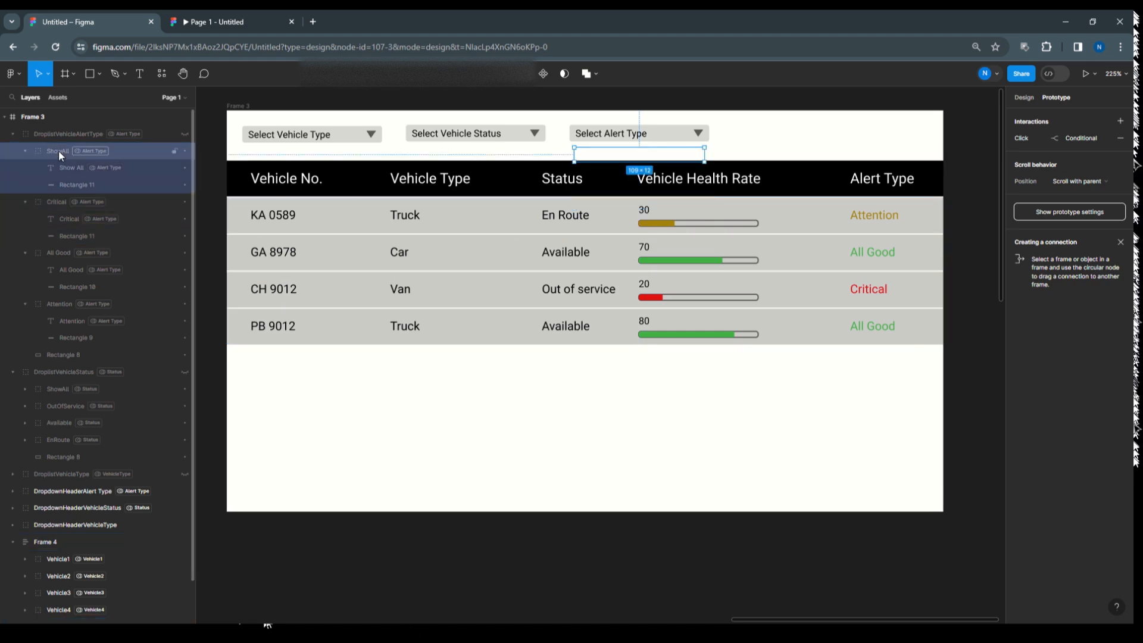
click(1020, 139)
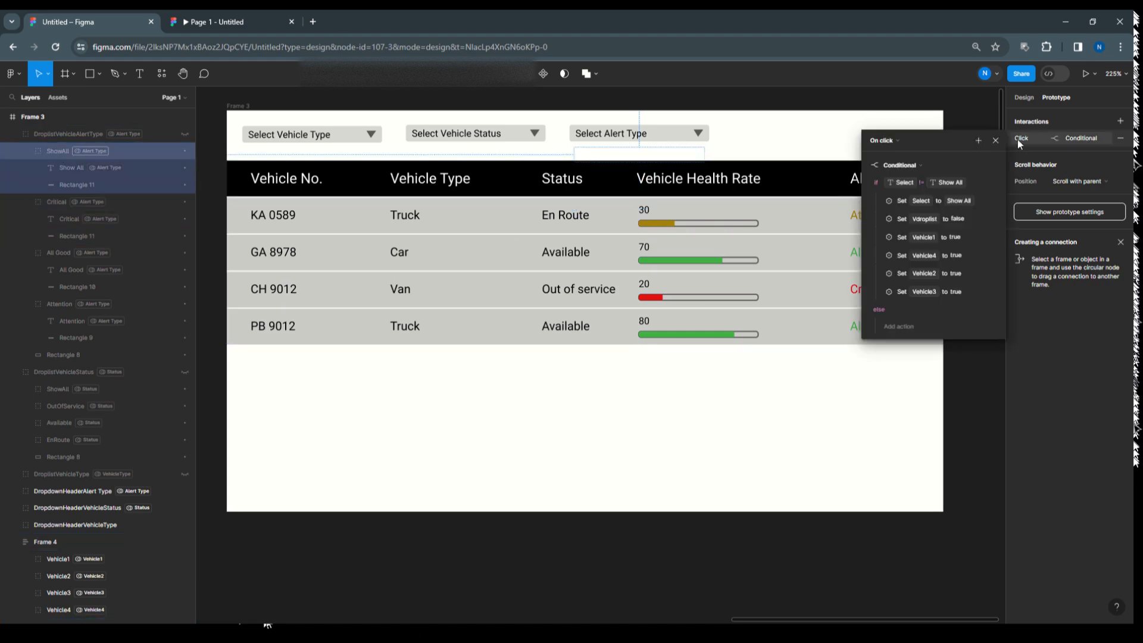
drag(919, 144, 425, 198)
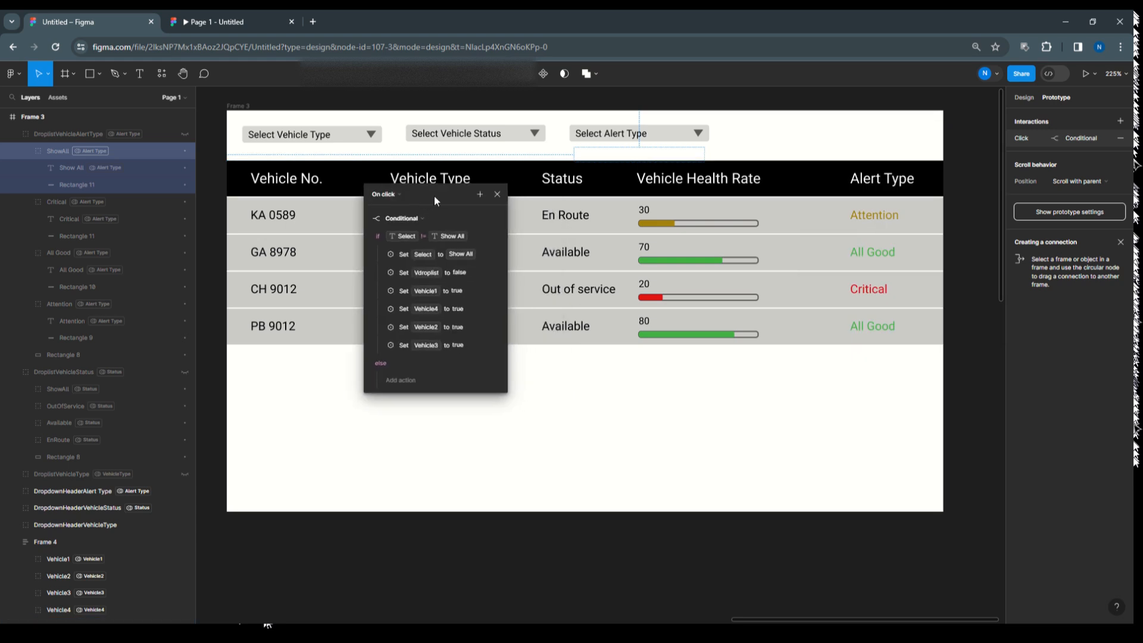
click(402, 238)
click(403, 239)
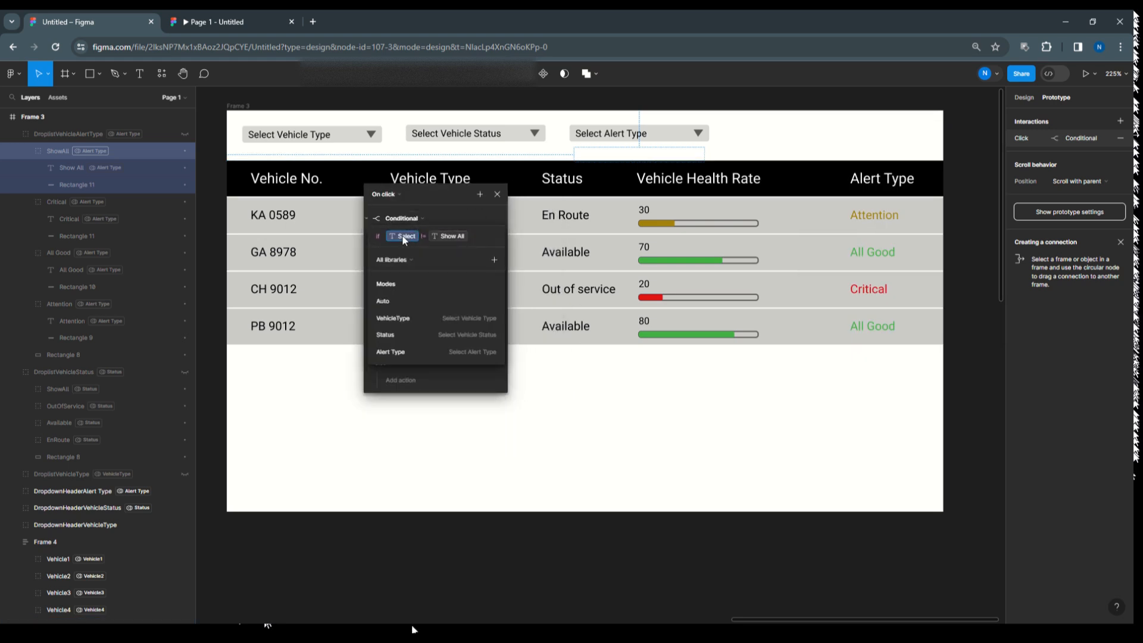
click(420, 353)
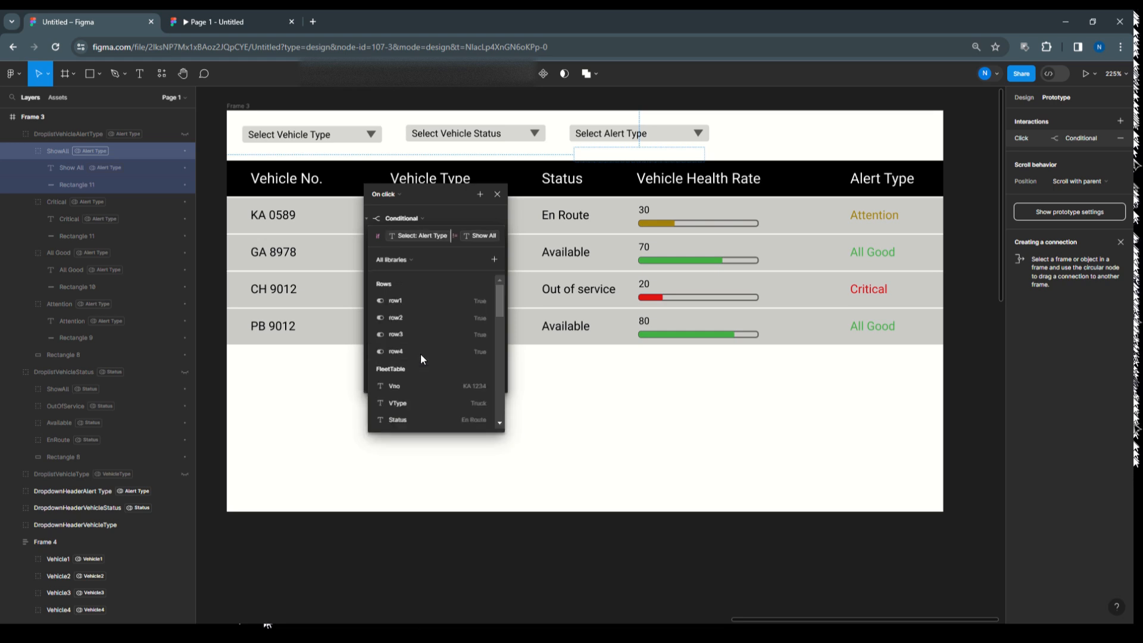
click(480, 237)
click(466, 347)
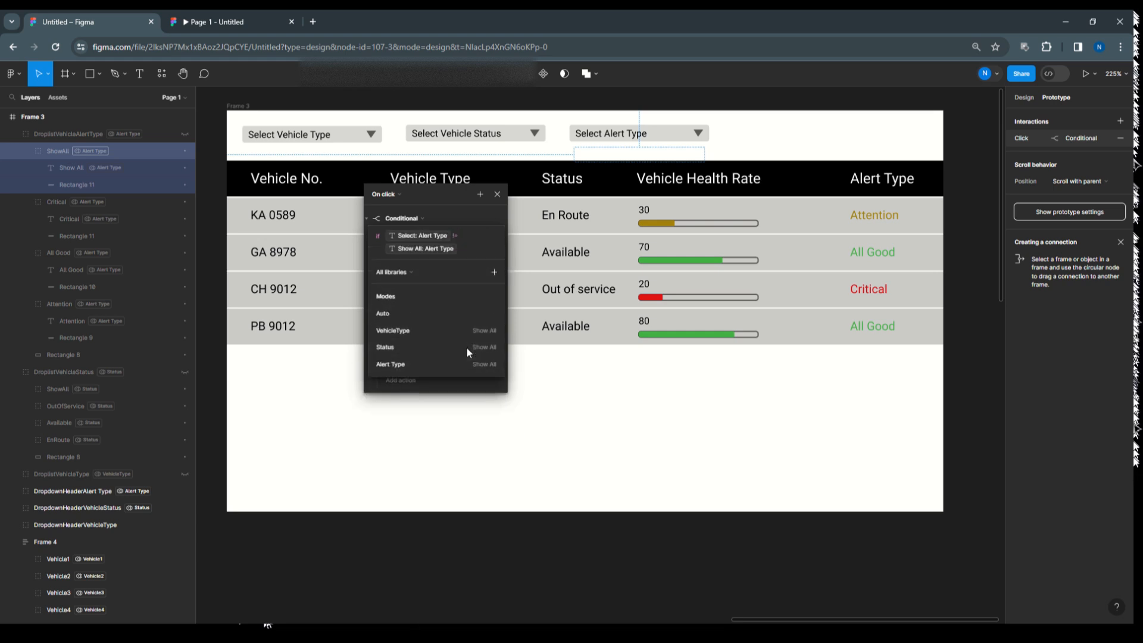
click(484, 217)
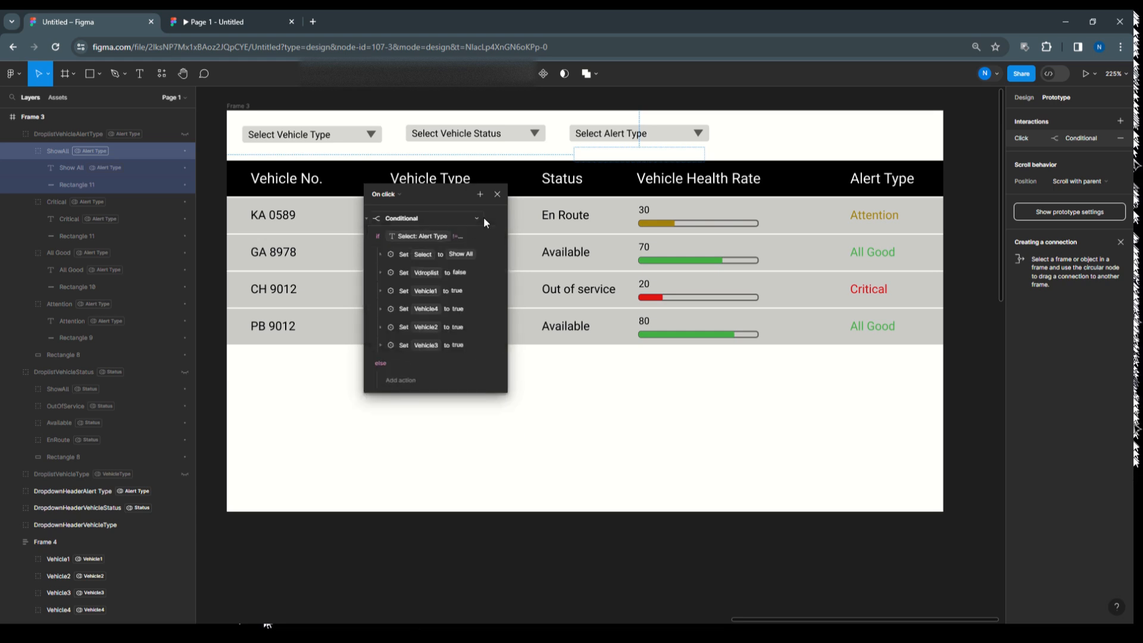
Make the ShowAll group's first set-variable action assign the Alert Type mode of Show All to Select.
click(381, 254)
click(402, 270)
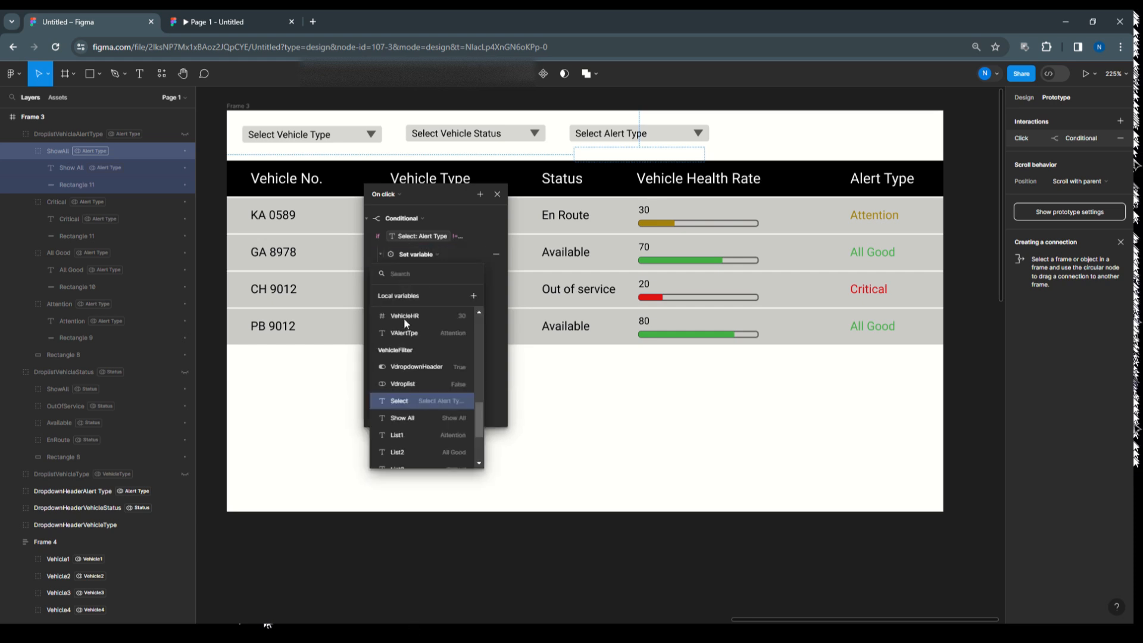
click(420, 400)
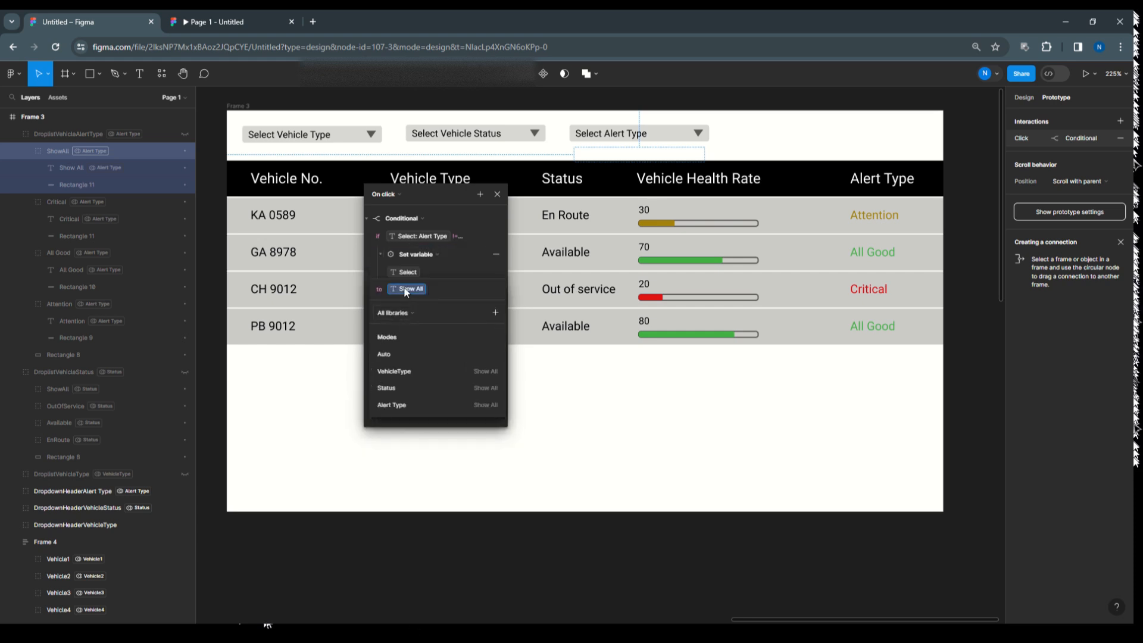
click(423, 405)
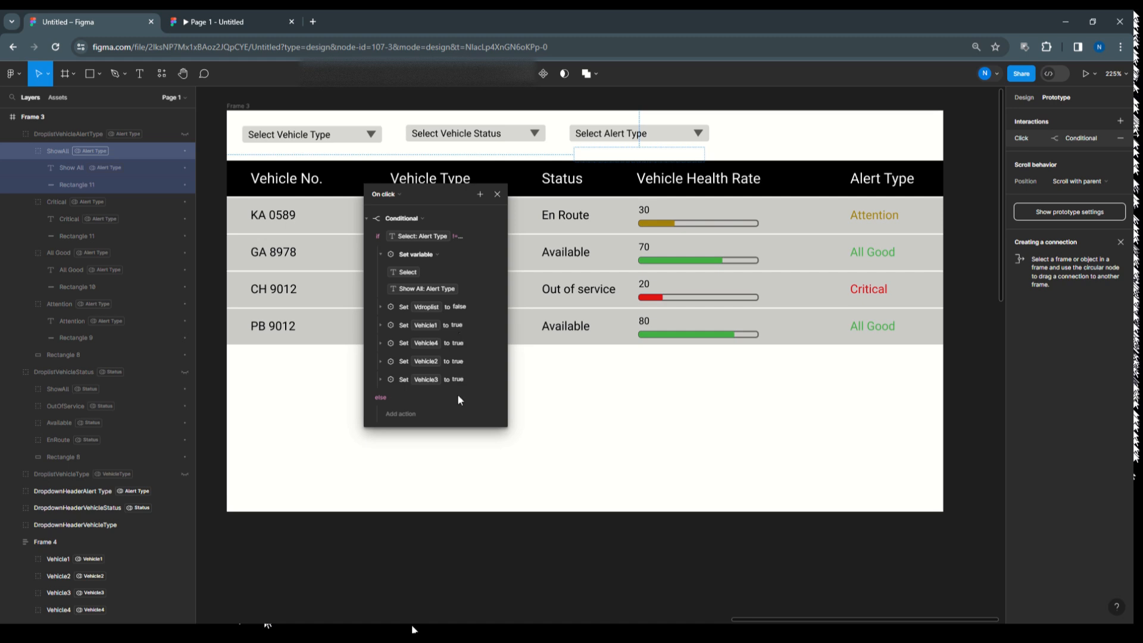
click(498, 194)
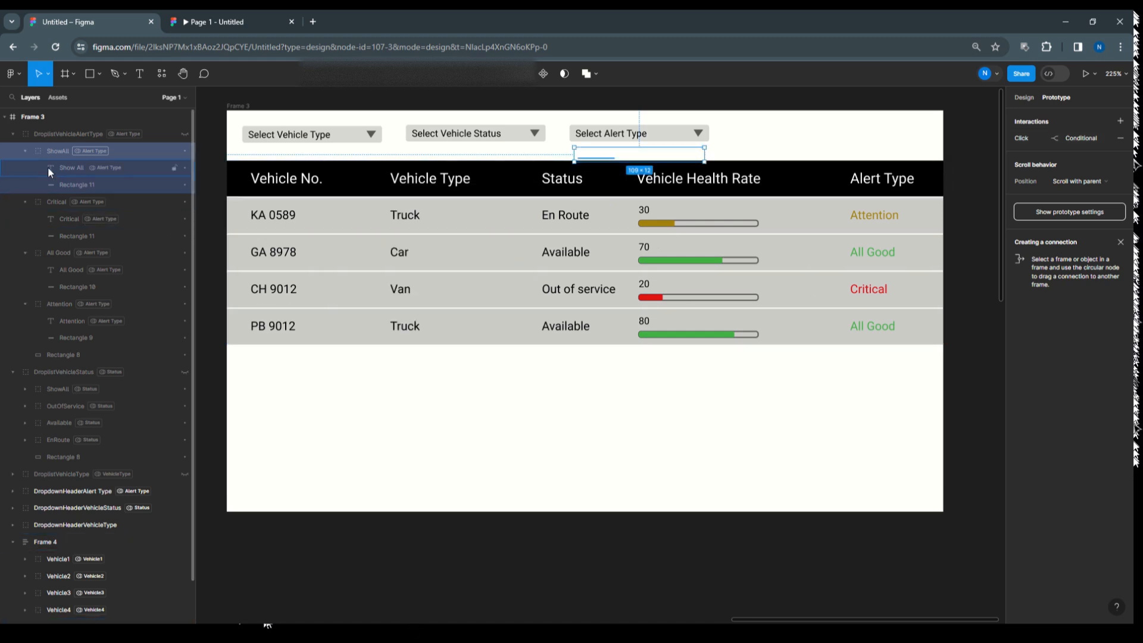
Present Frame 3 as a prototype scaled to fill the screen and open its Select Alert Type dropdown.
click(39, 134)
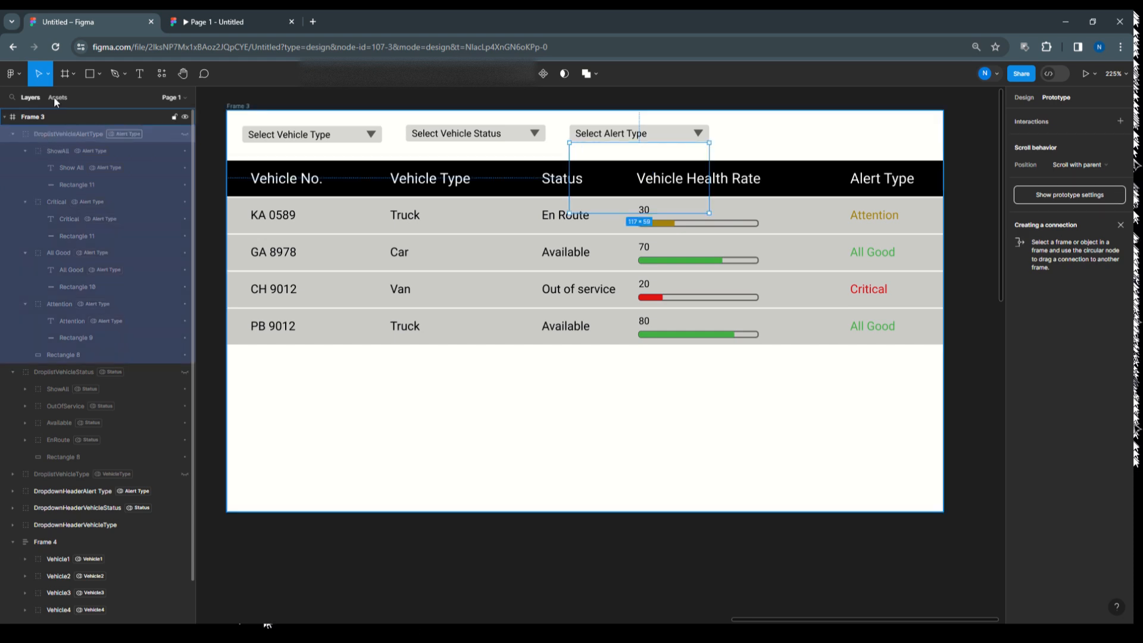
click(1022, 97)
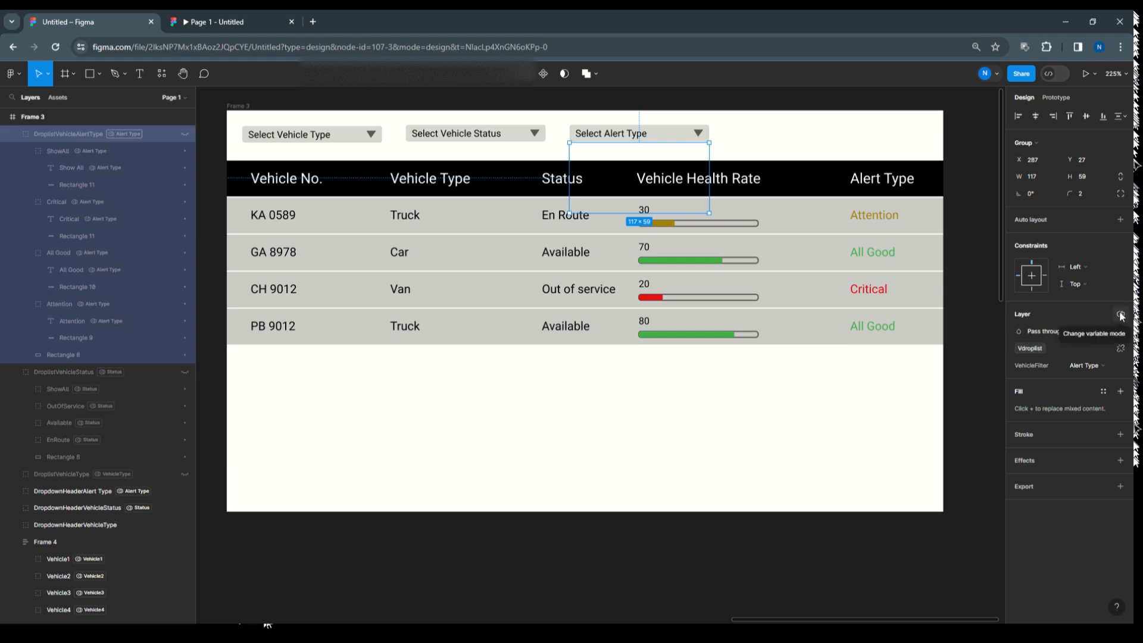
click(237, 107)
click(1084, 75)
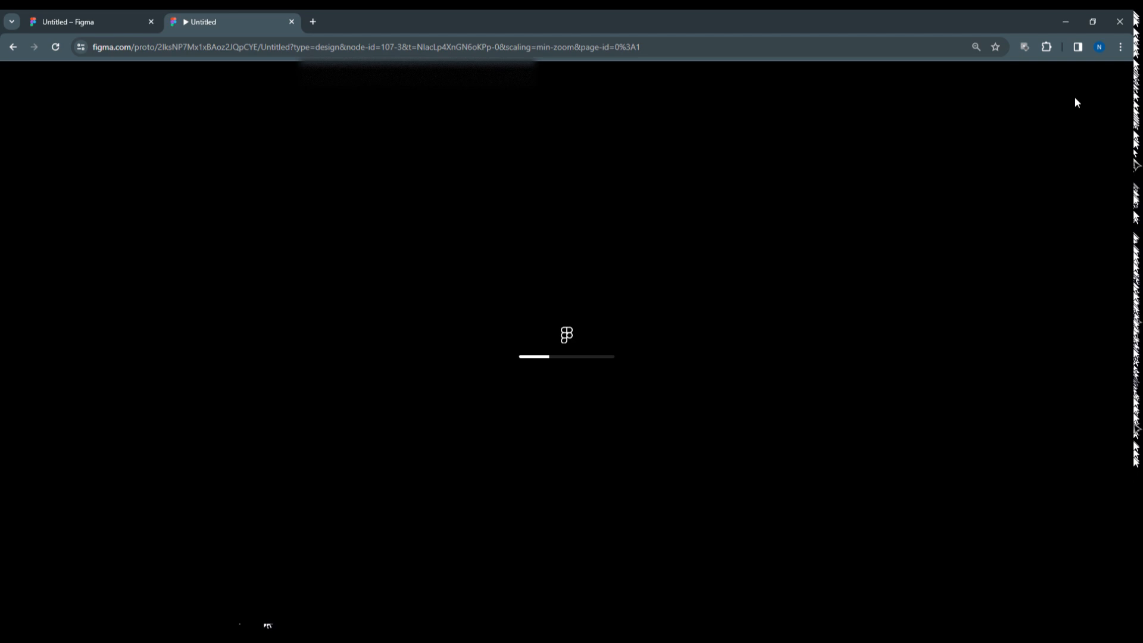
click(1102, 75)
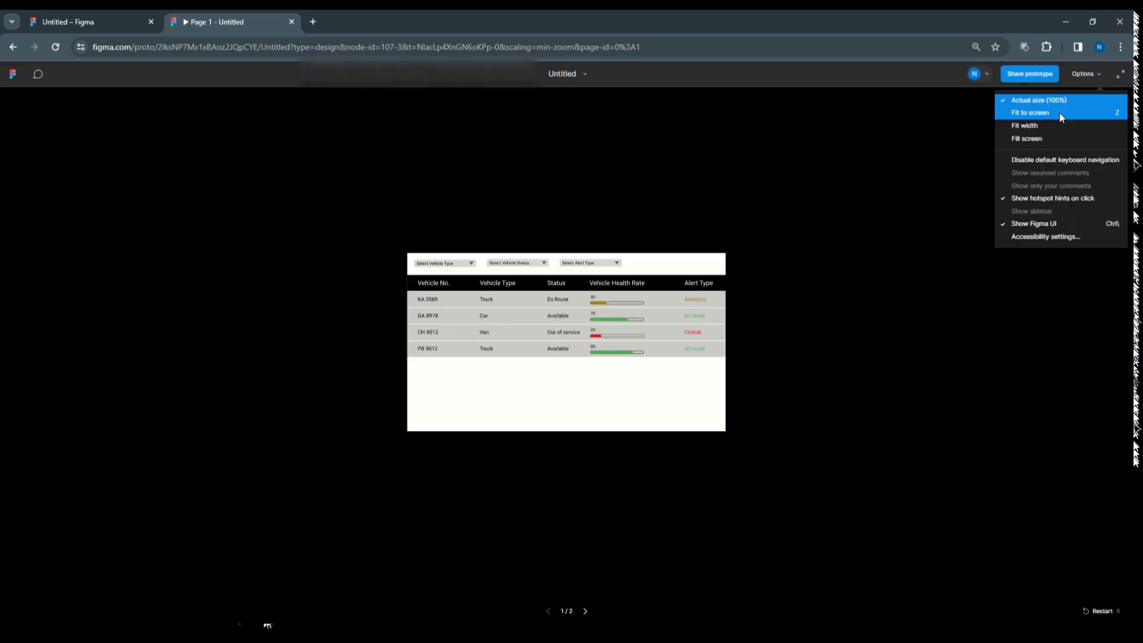
click(1052, 133)
click(619, 132)
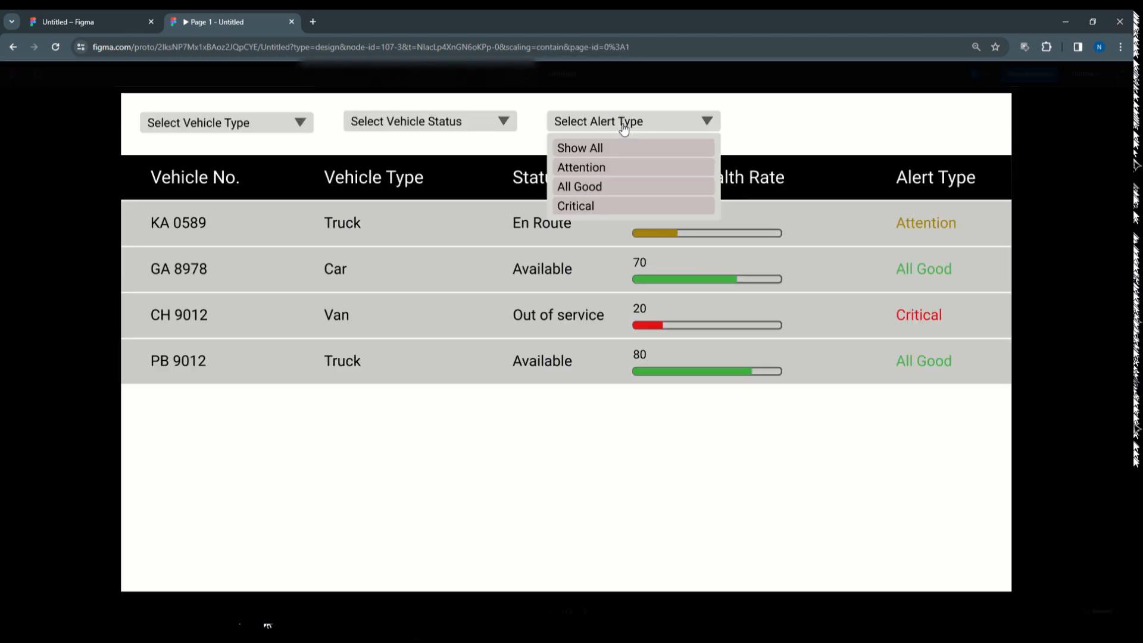
Test the alert type filter in the prototype by choosing Attention, All Good and Critical in turn.
click(588, 165)
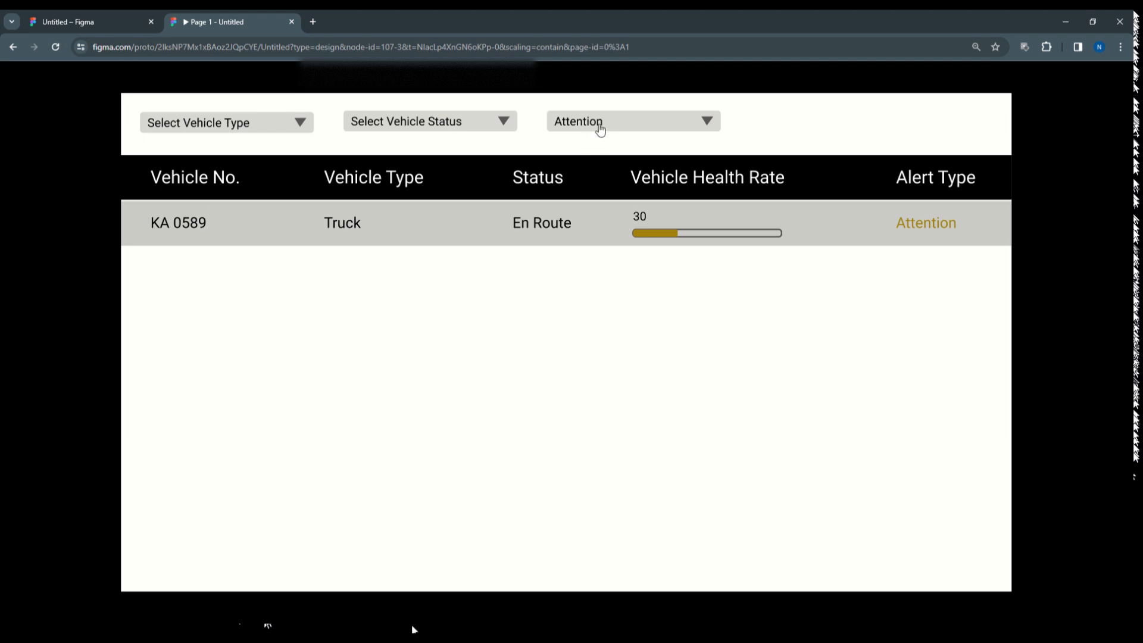
click(598, 125)
click(585, 187)
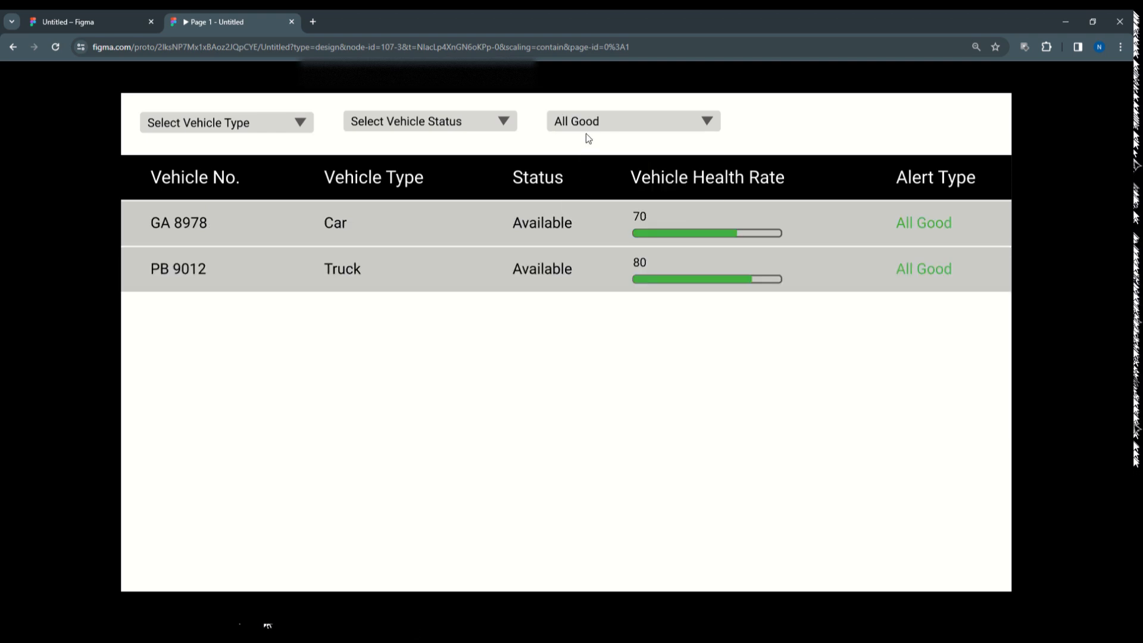
click(586, 133)
click(569, 207)
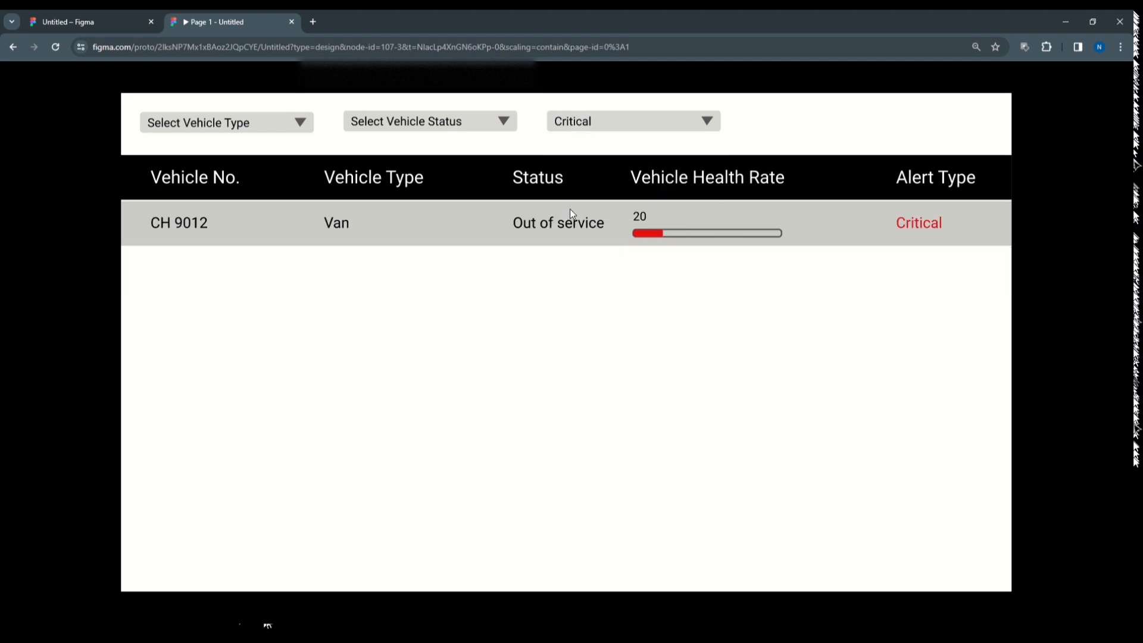
Test the vehicle status filter by choosing En Route, Available and Out of Service in turn.
click(485, 124)
click(397, 170)
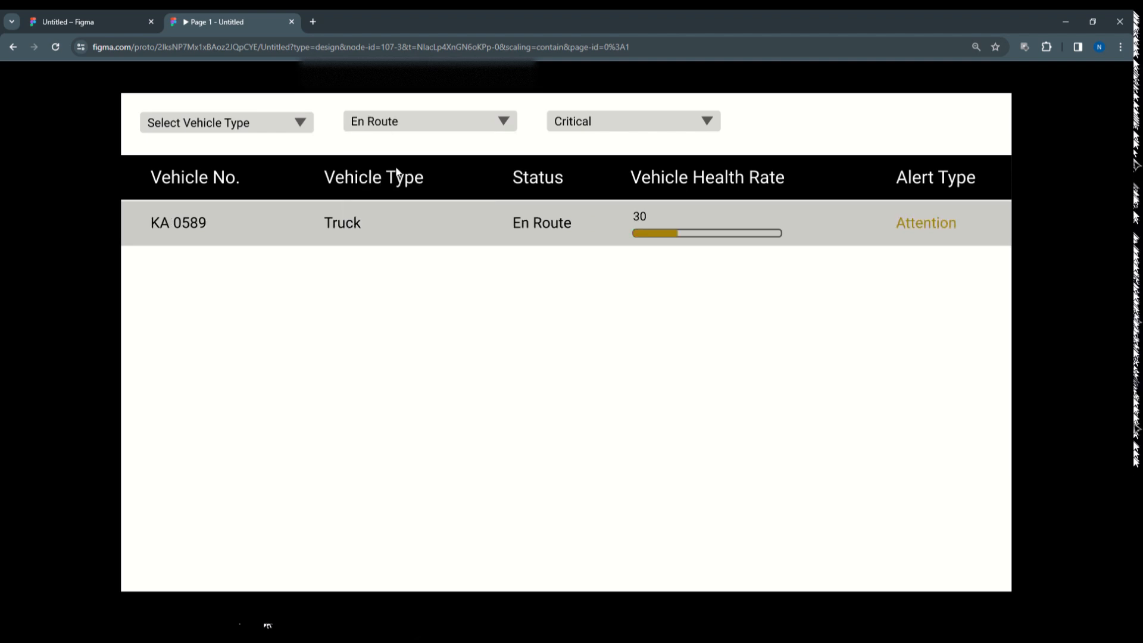
click(397, 134)
click(381, 186)
click(394, 130)
click(376, 207)
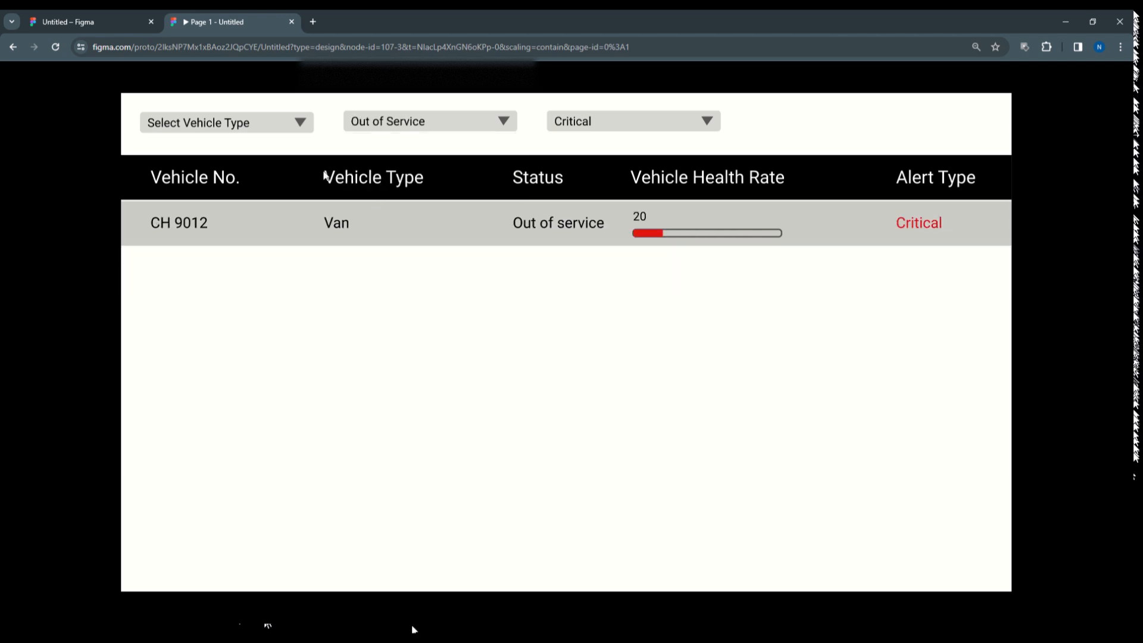
Test the vehicle type filter with Truck, Car and Van, and set the alert type filter to Show All.
click(222, 127)
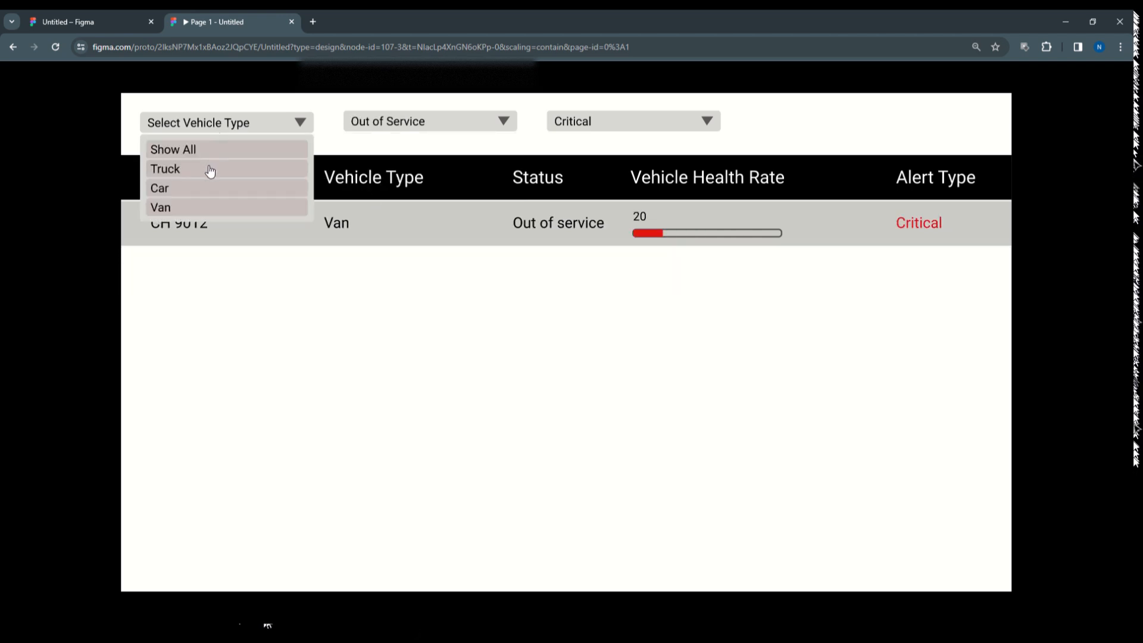
click(211, 170)
click(247, 134)
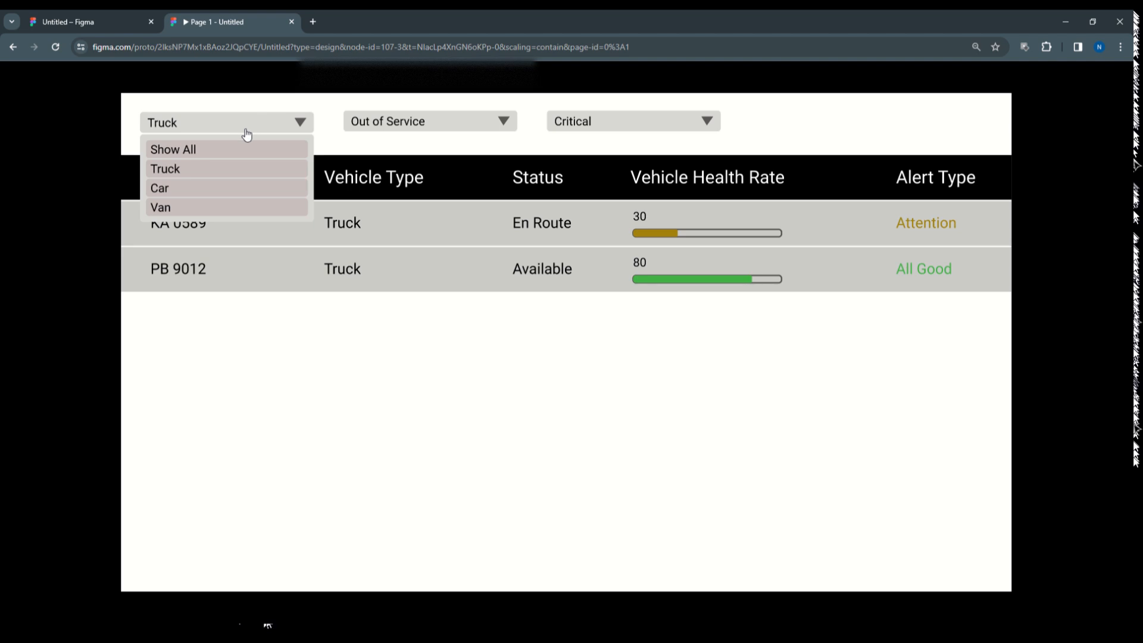
click(212, 189)
click(253, 131)
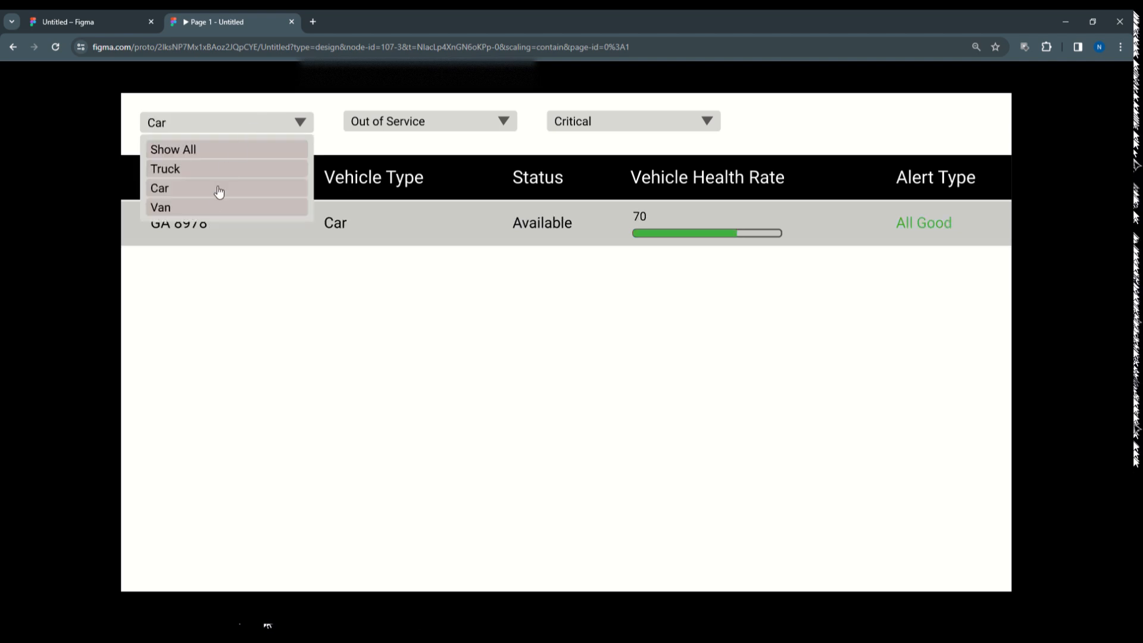
click(215, 207)
click(595, 124)
click(595, 147)
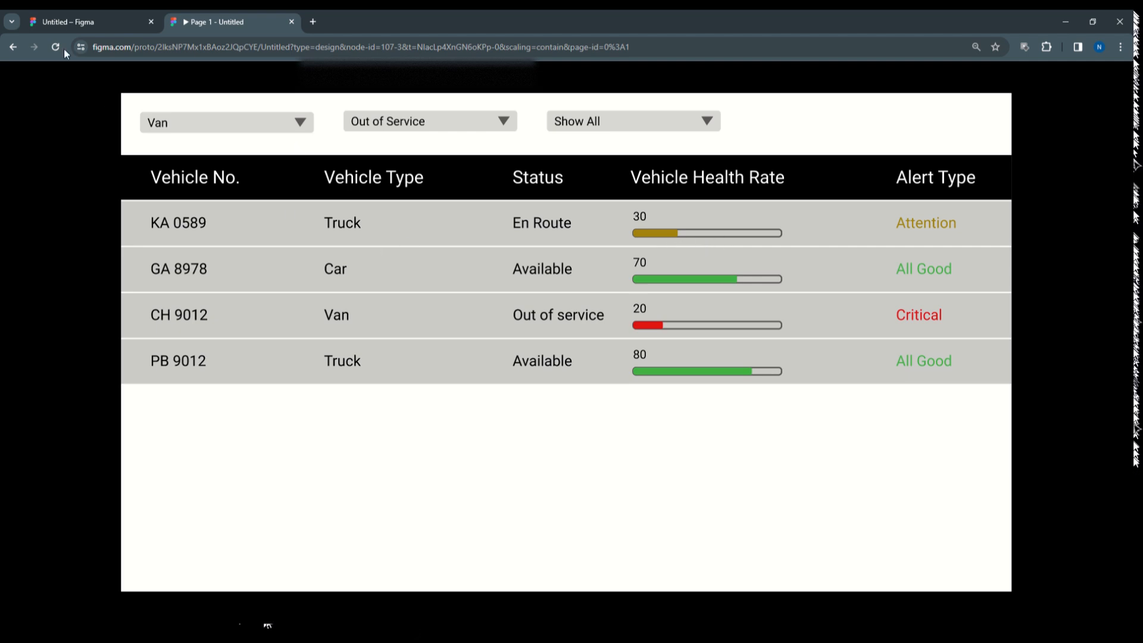
Return to the design file and open the VehicleList collection of the local variables for review.
click(80, 22)
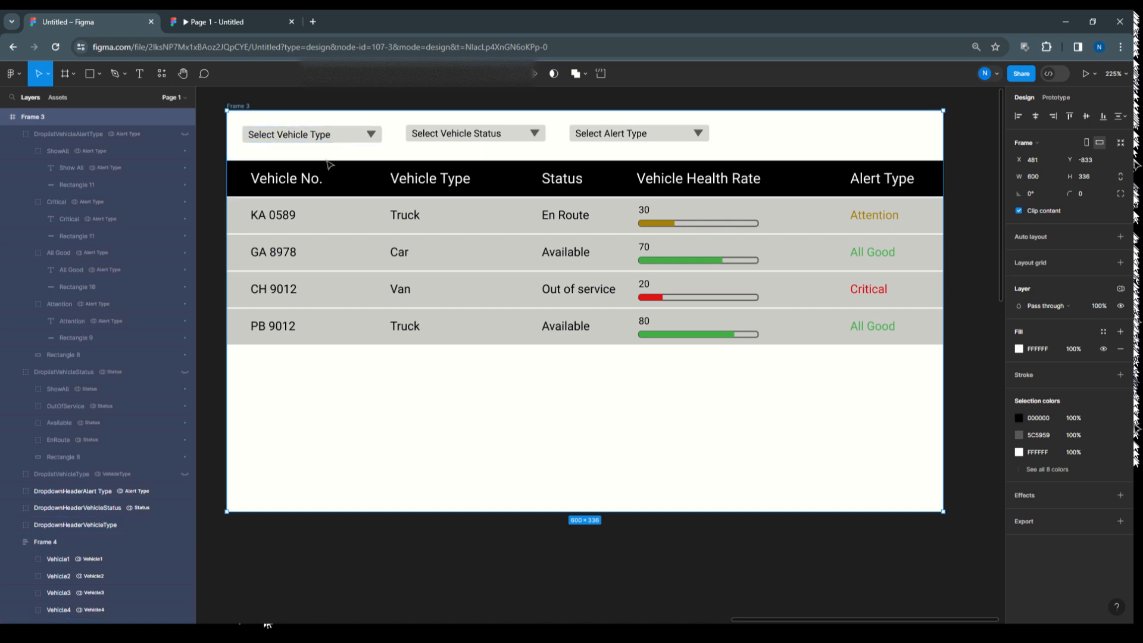
click(976, 142)
click(1025, 166)
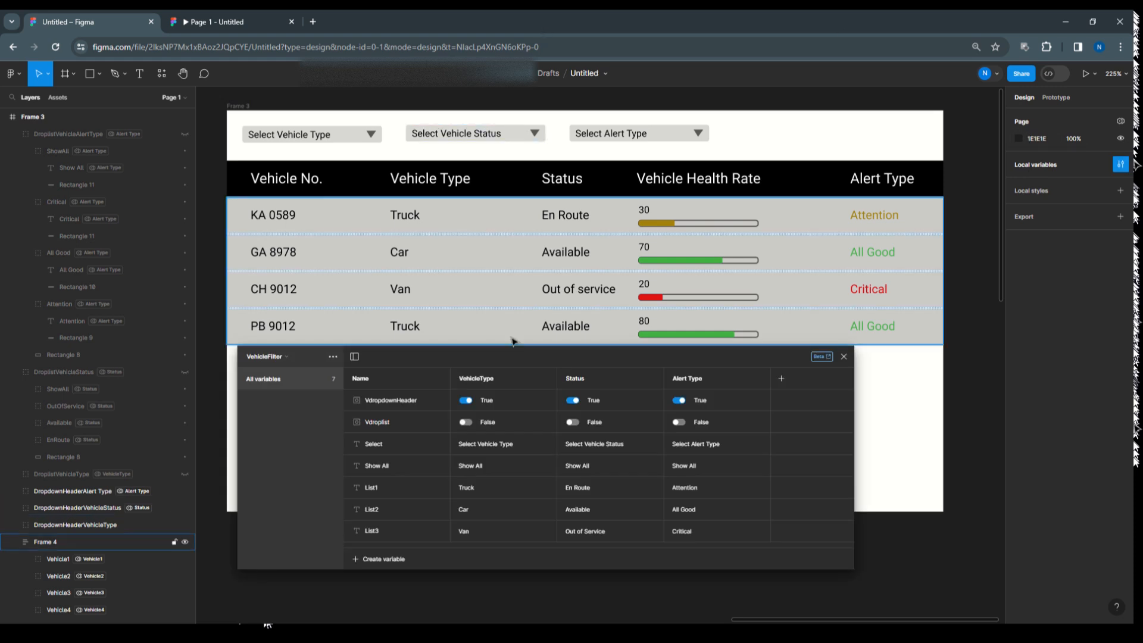
drag(526, 361, 509, 122)
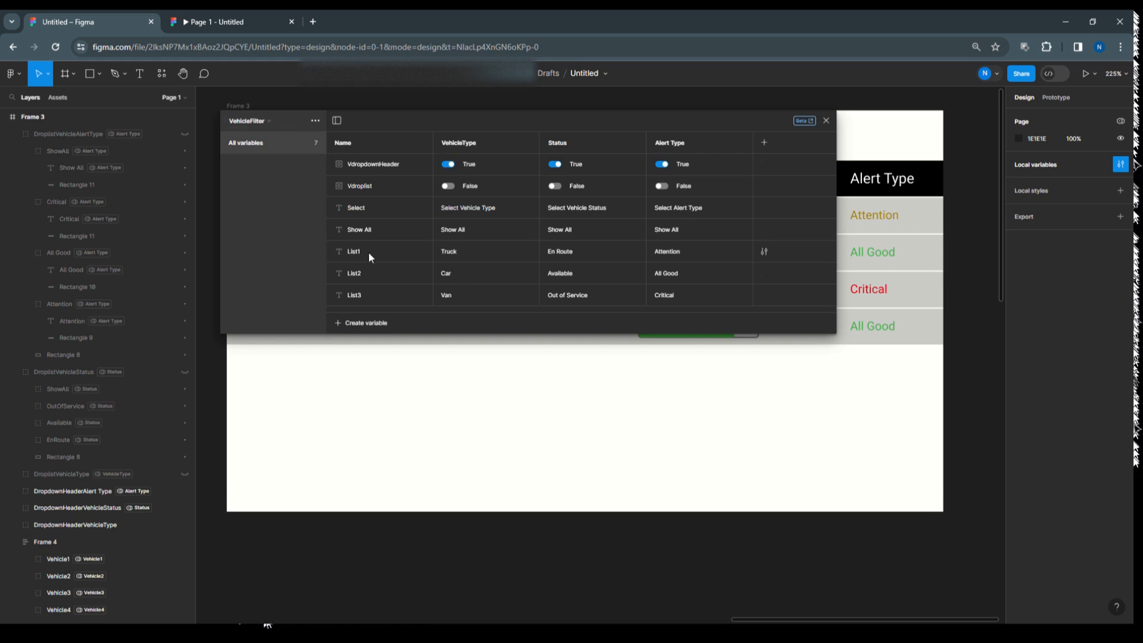
click(258, 121)
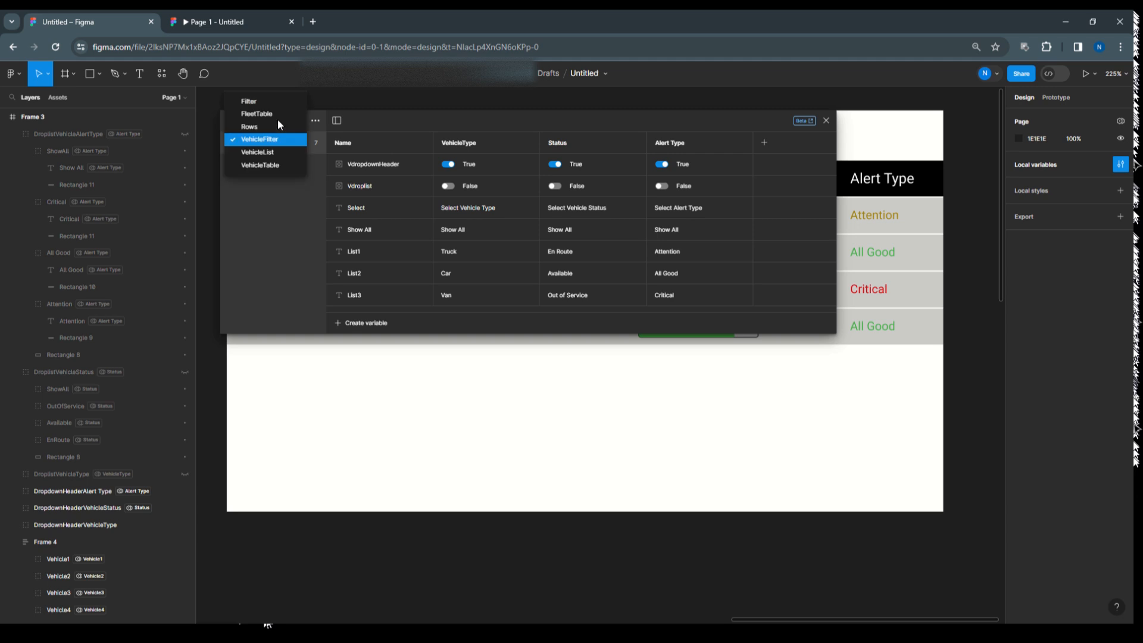
click(282, 154)
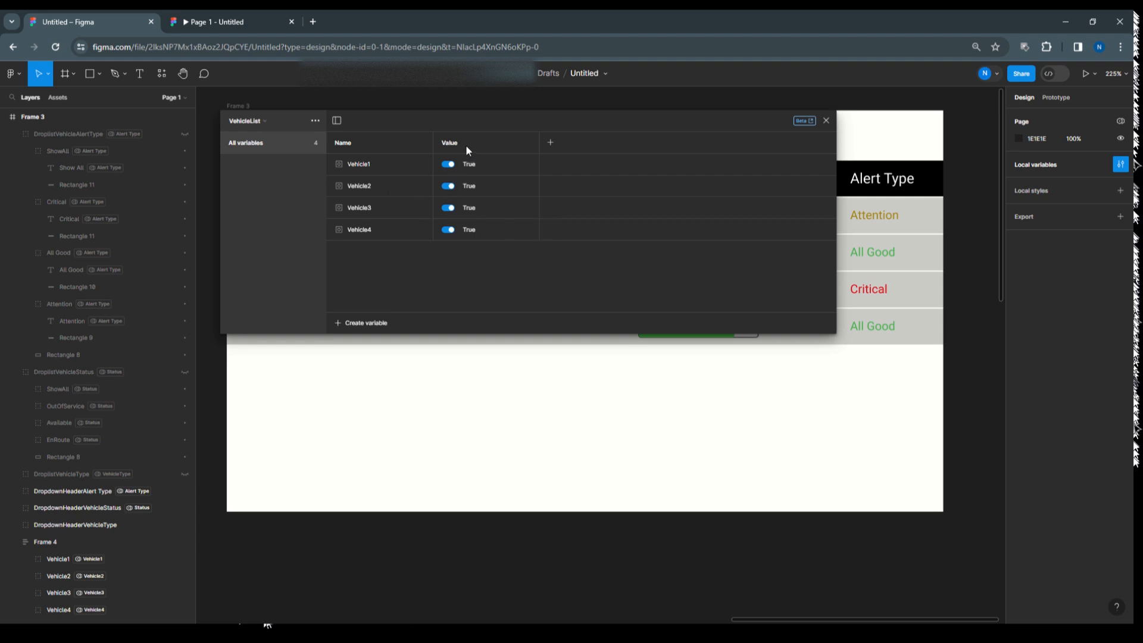
Select the frame holding the vehicle rows and switch the local variables to the VehicleTable collection.
drag(519, 120, 555, 238)
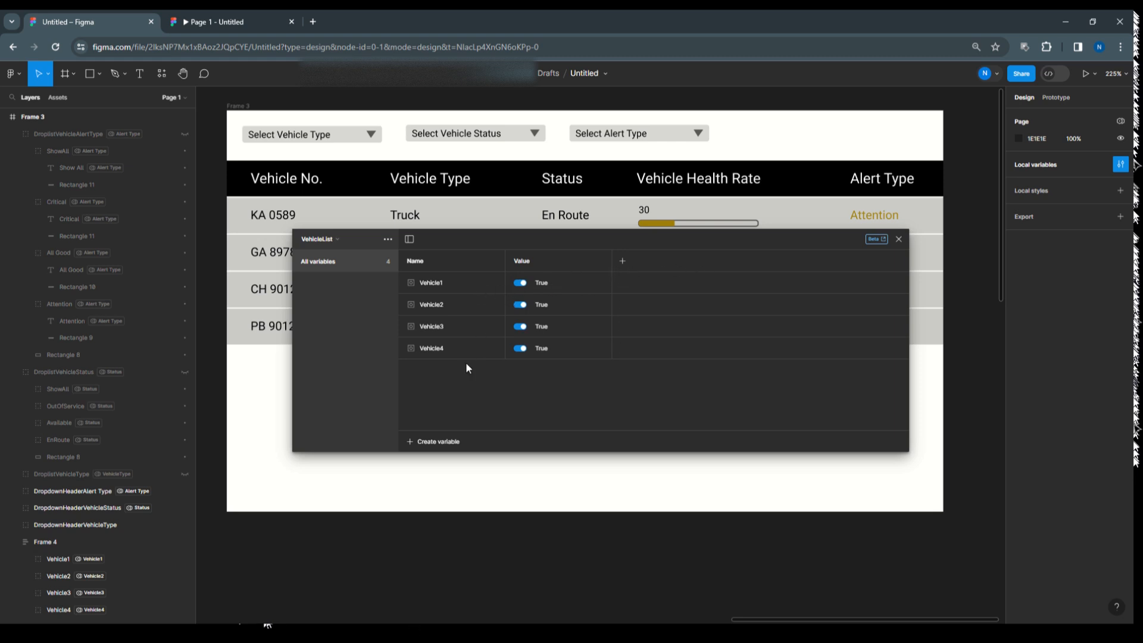
mouse_move(495, 246)
mouse_down()
mouse_move(456, 333)
mouse_move(506, 300)
mouse_move(509, 245)
mouse_up()
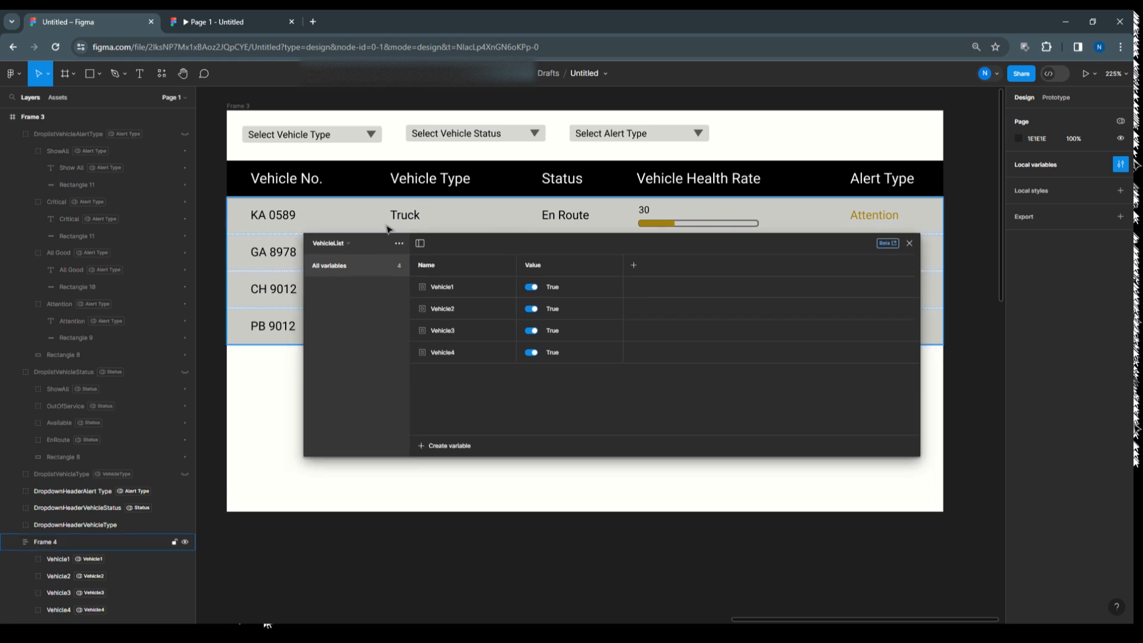
click(280, 214)
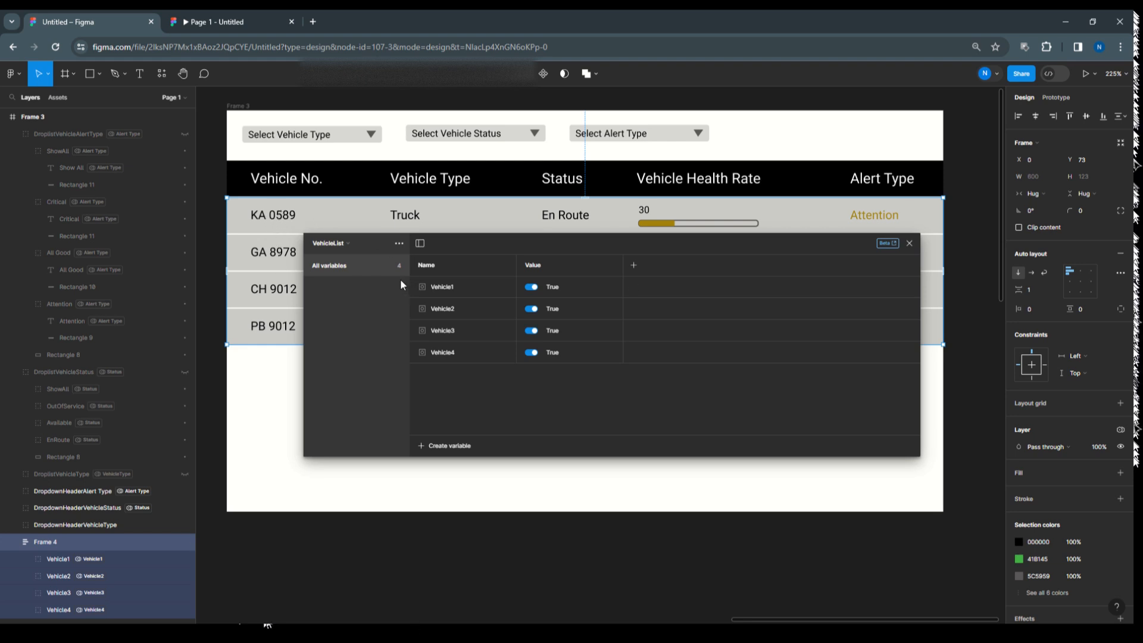
click(348, 241)
click(359, 256)
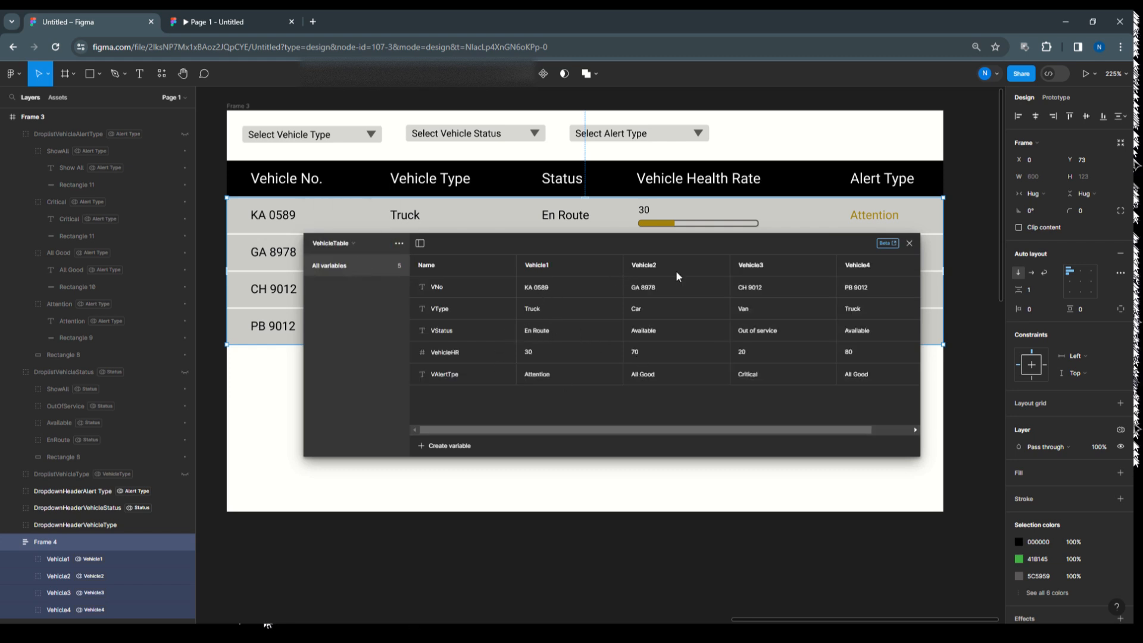
drag(646, 427, 559, 423)
drag(552, 245, 581, 234)
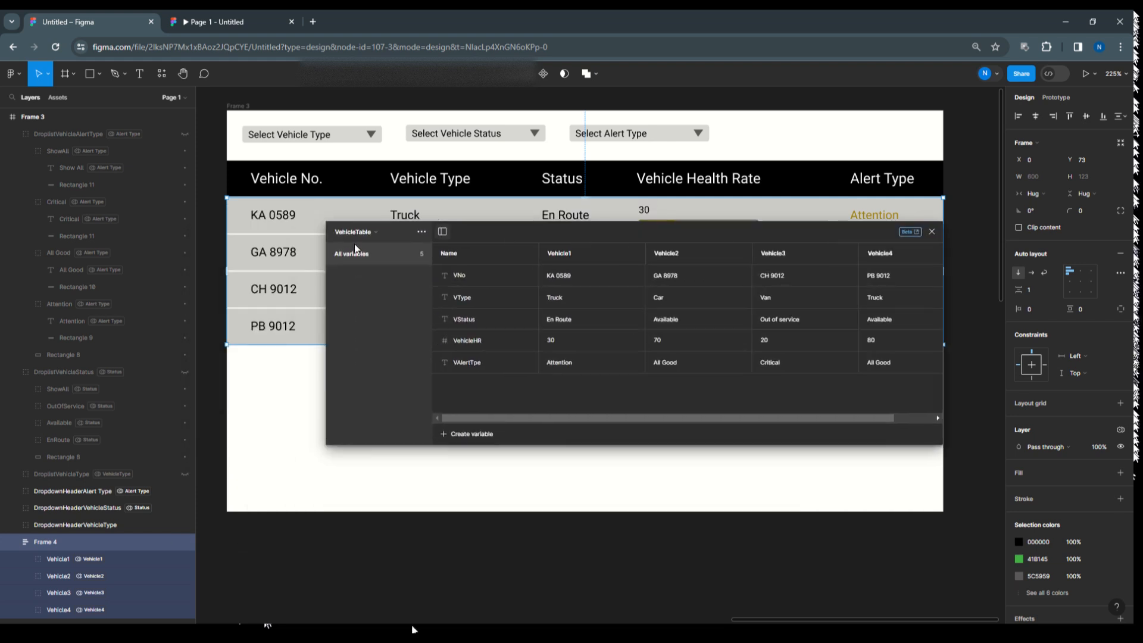
Set the VNo variable of Vehicle1 to BR 0234 and close the local variables.
double_click(586, 281)
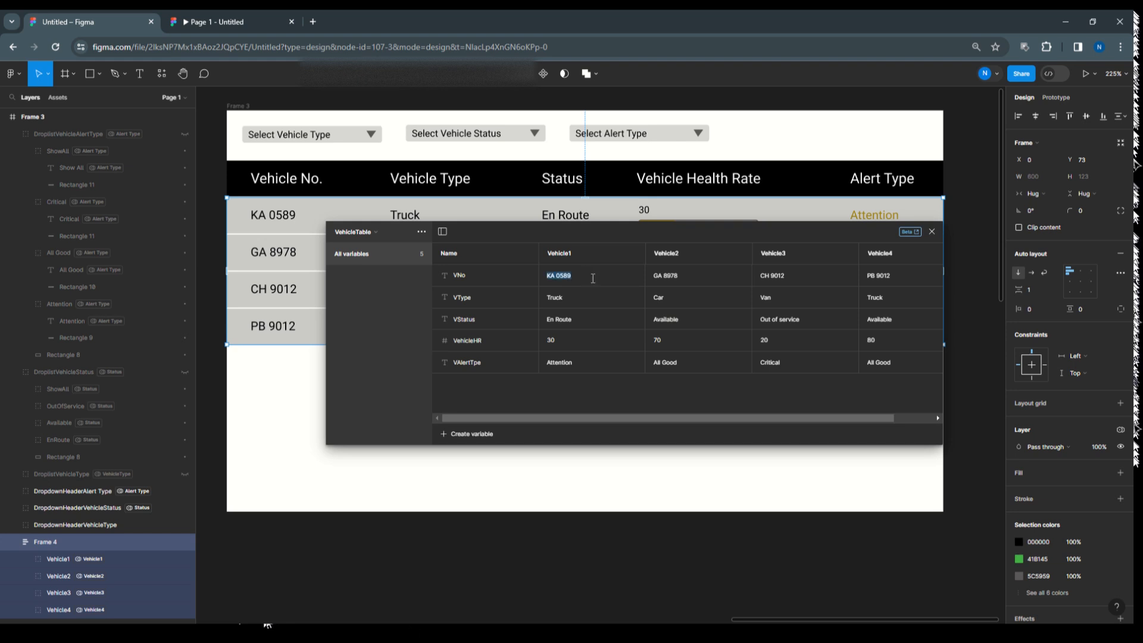
key(BackSpace)
text(BR 0234)
click(932, 232)
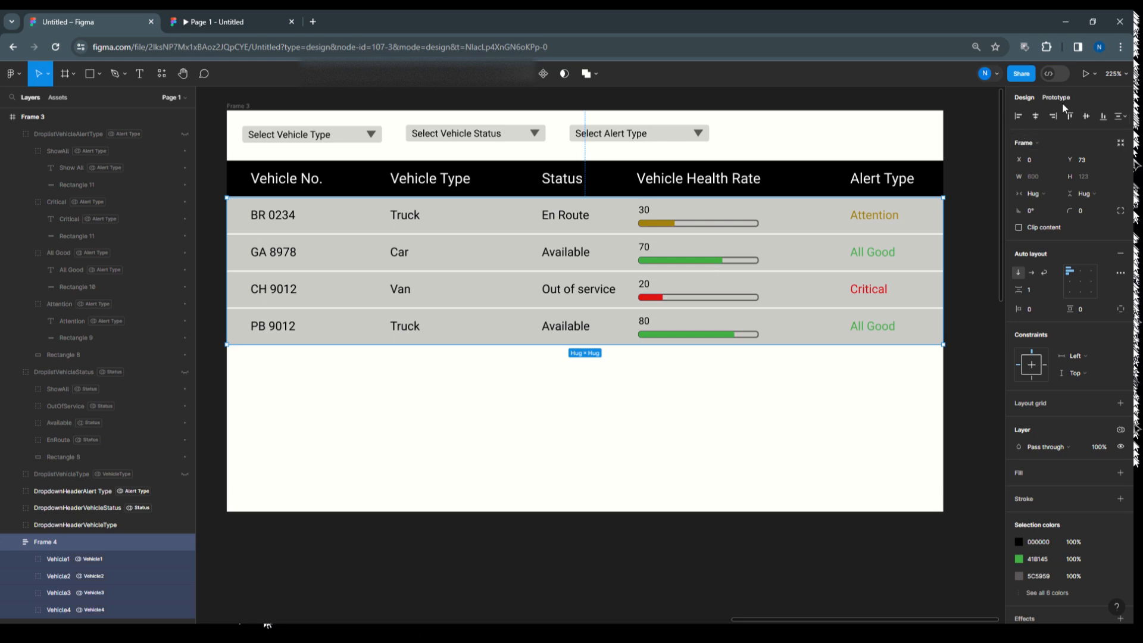
Reopen the local variables below the vehicle table and try a VehicleHR value of 31 for Vehicle1.
click(841, 432)
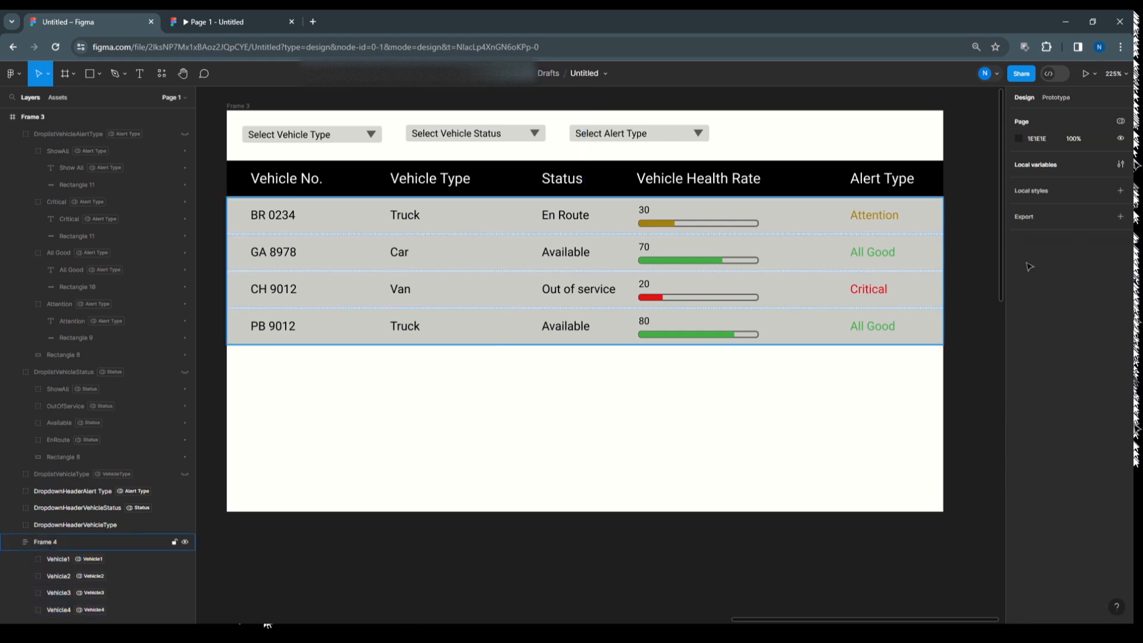
click(1120, 164)
drag(630, 236, 615, 354)
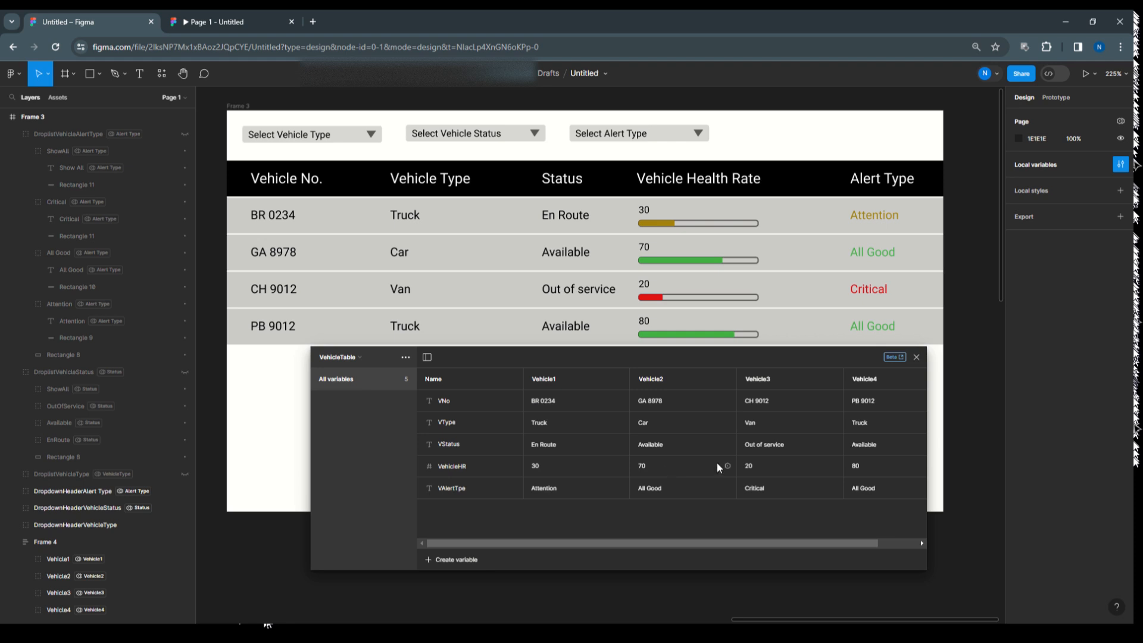
click(550, 466)
text(31)
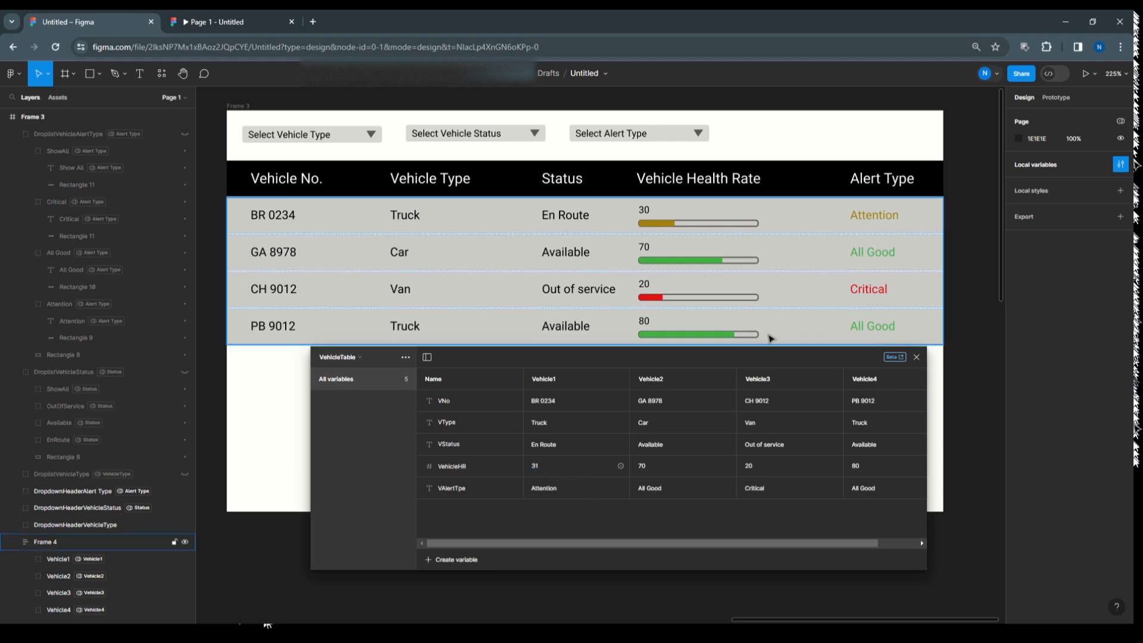
click(255, 375)
Try a VehicleHR value of 100 for Vehicle1, restore it to 30 and close the local variables.
double_click(543, 465)
text(100)
key(Return)
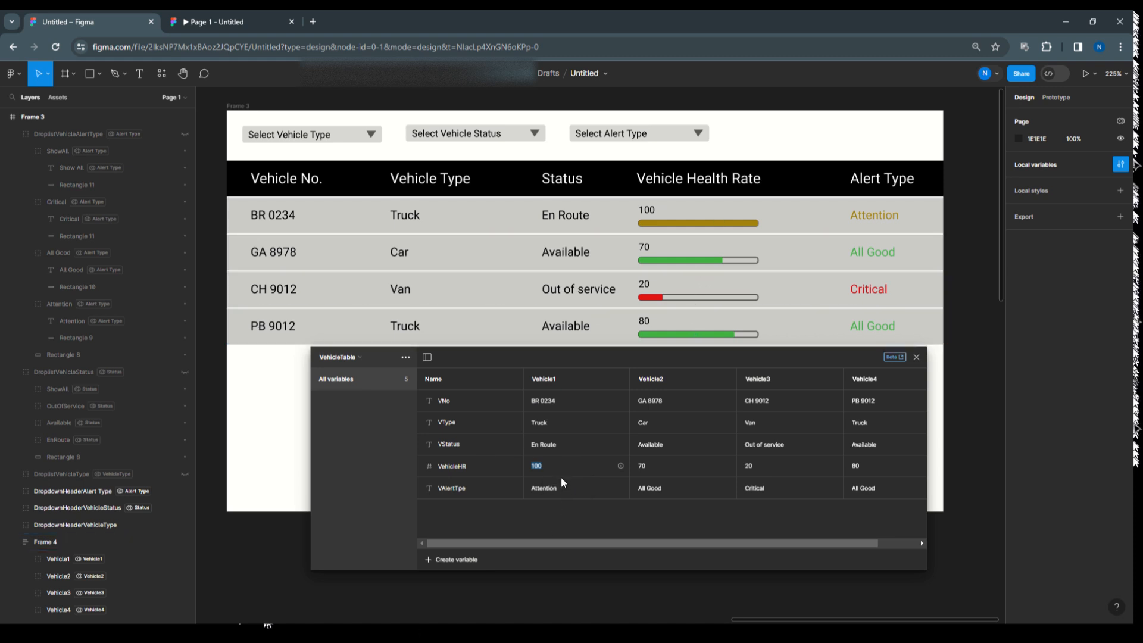
click(287, 389)
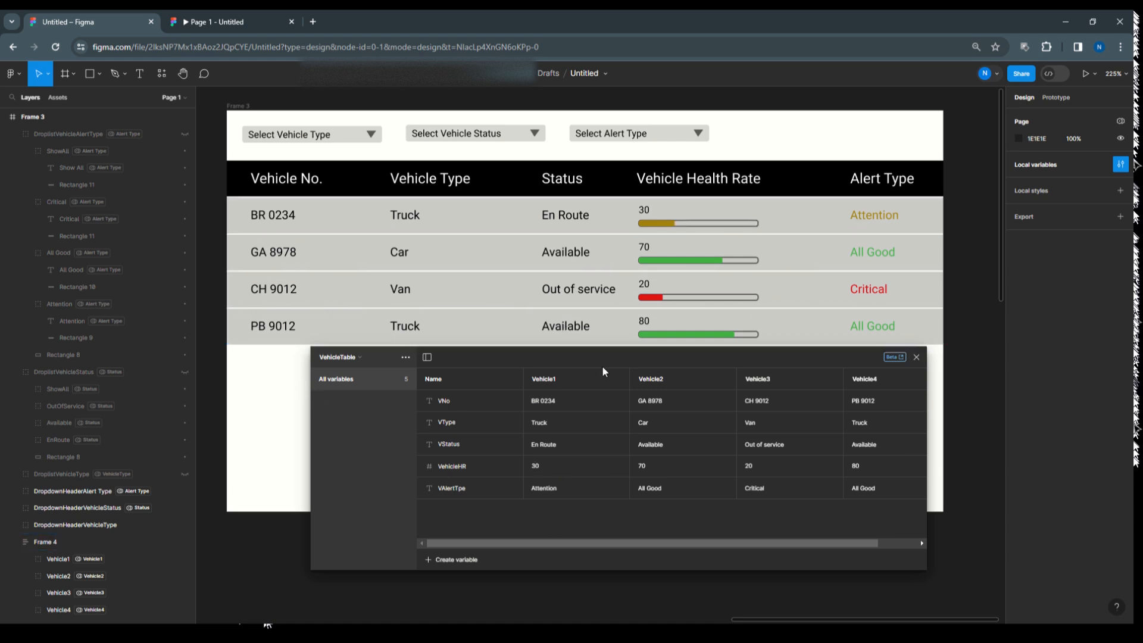
click(916, 357)
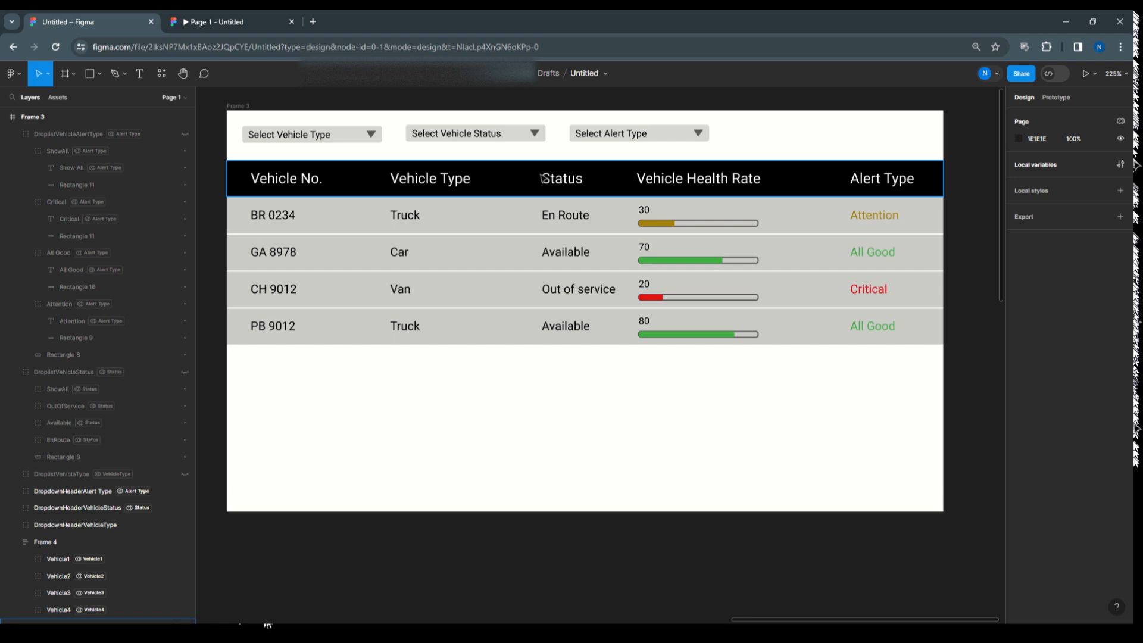
click(528, 250)
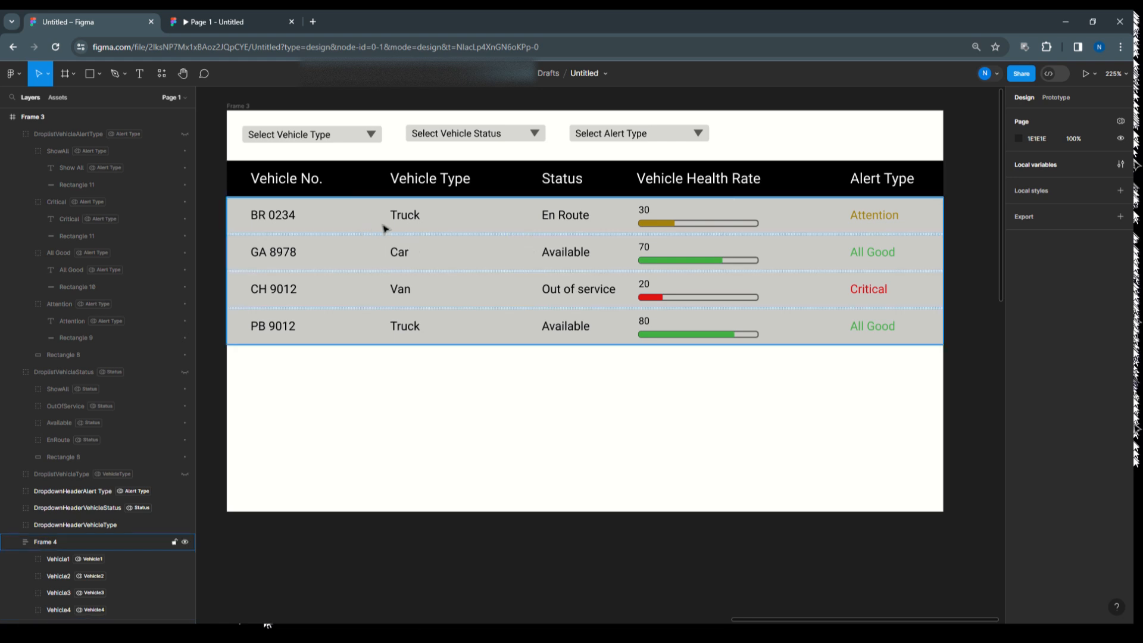